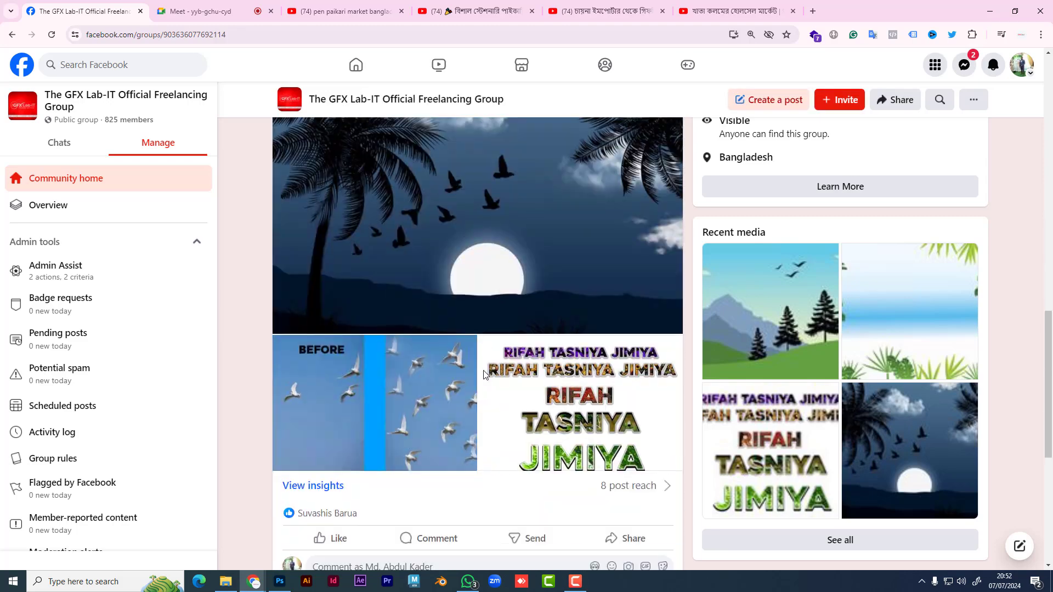
# - View all three photos in the group post with the moonlit palm scene, including the birds before-and-after and the image-filled lettering
pyautogui.scroll(2, 644, 358)
pyautogui.click(644, 358)
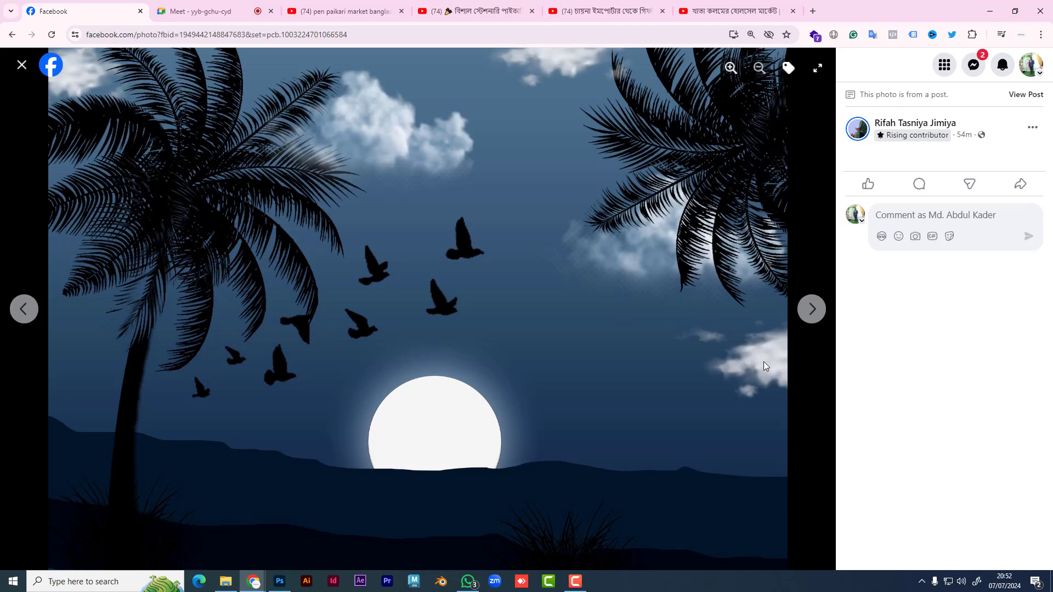
pyautogui.click(814, 310)
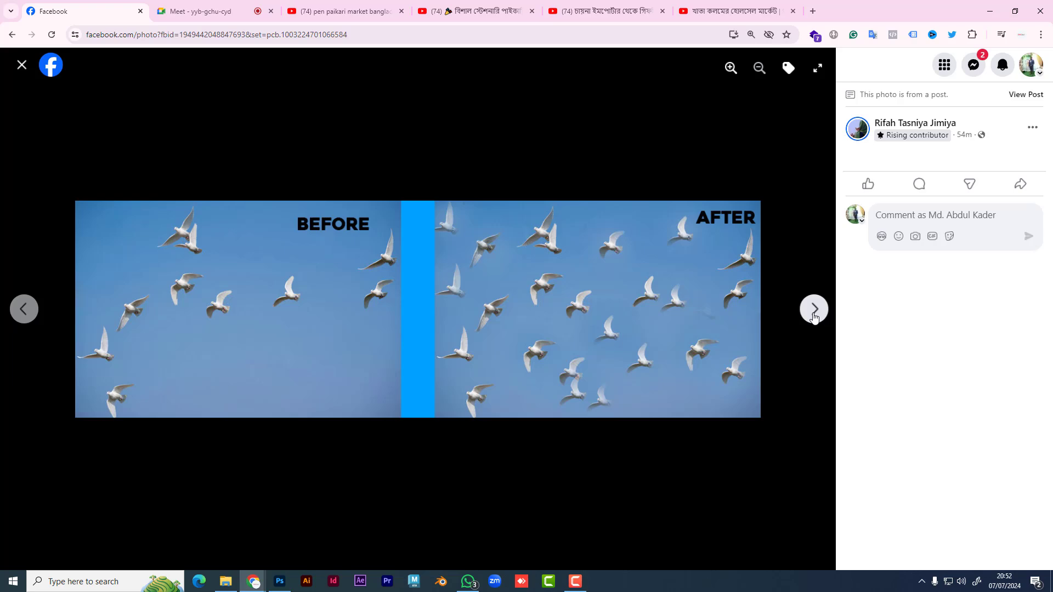
pyautogui.click(815, 310)
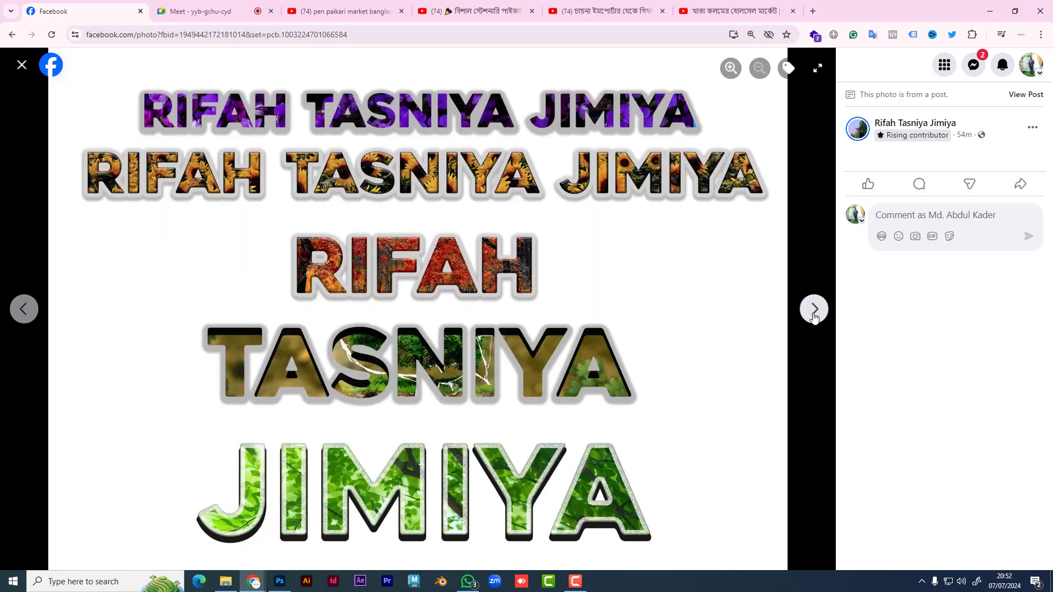
pyautogui.click(814, 311)
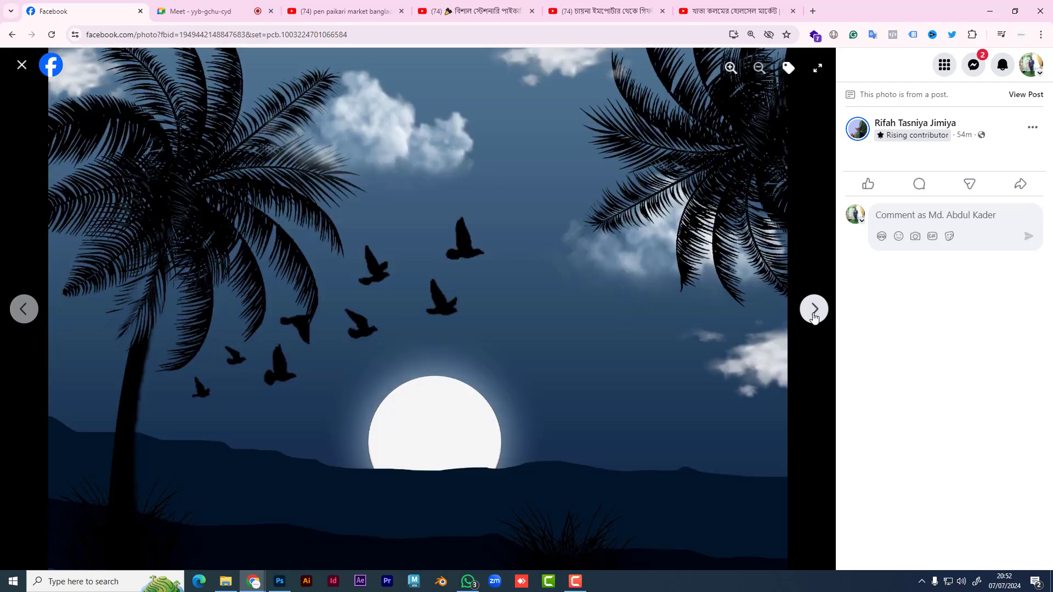
pyautogui.click(21, 68)
# - View both landscape photos in the next Photoshop 3 homework post and like that post
pyautogui.scroll(-3, 453, 444)
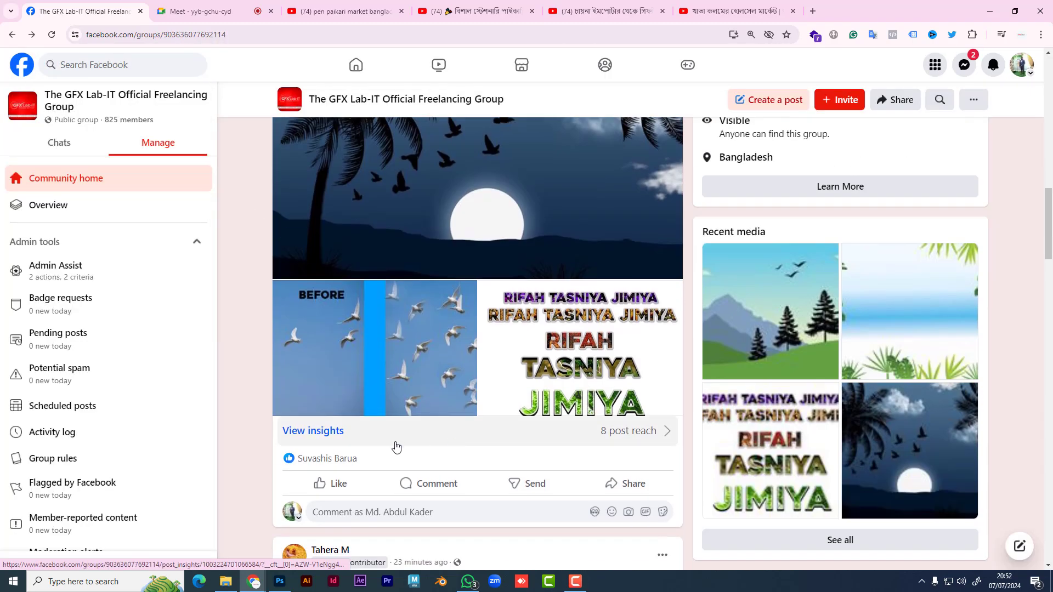
pyautogui.scroll(-12, 566, 420)
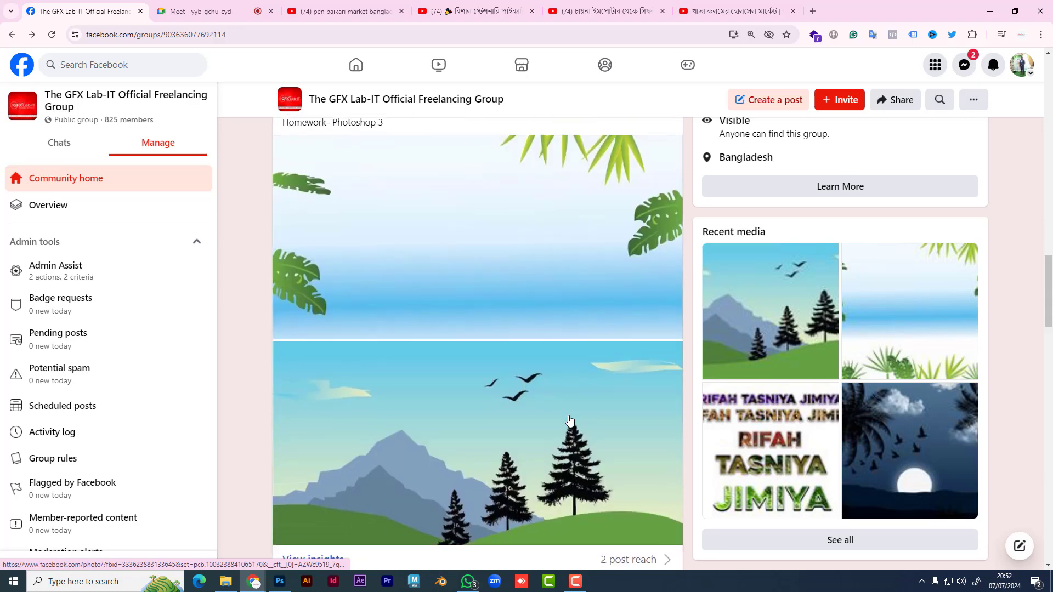
pyautogui.click(510, 224)
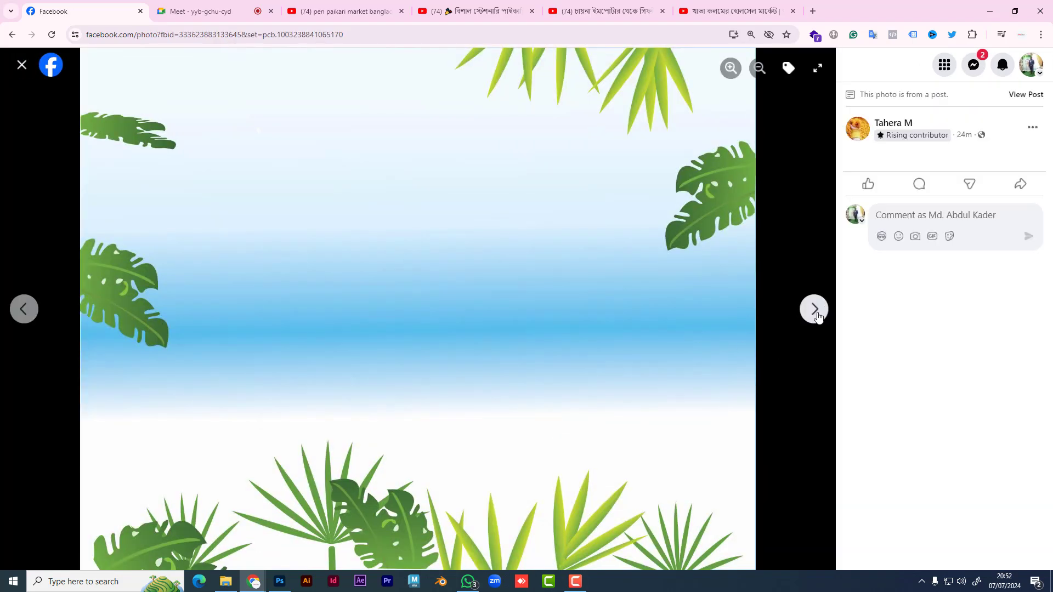
pyautogui.click(811, 308)
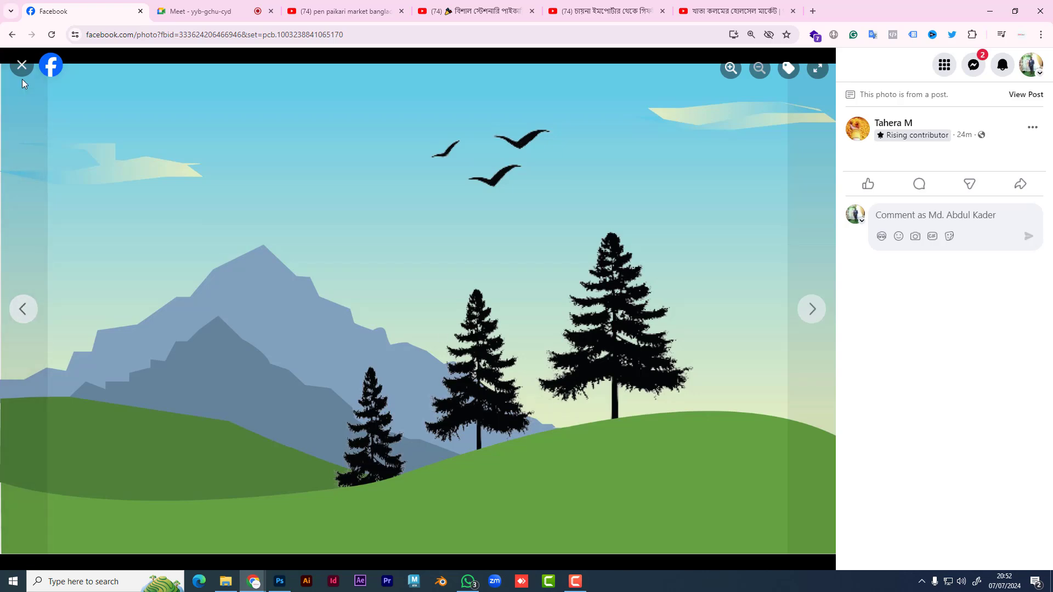
pyautogui.click(22, 65)
pyautogui.scroll(-5, 346, 356)
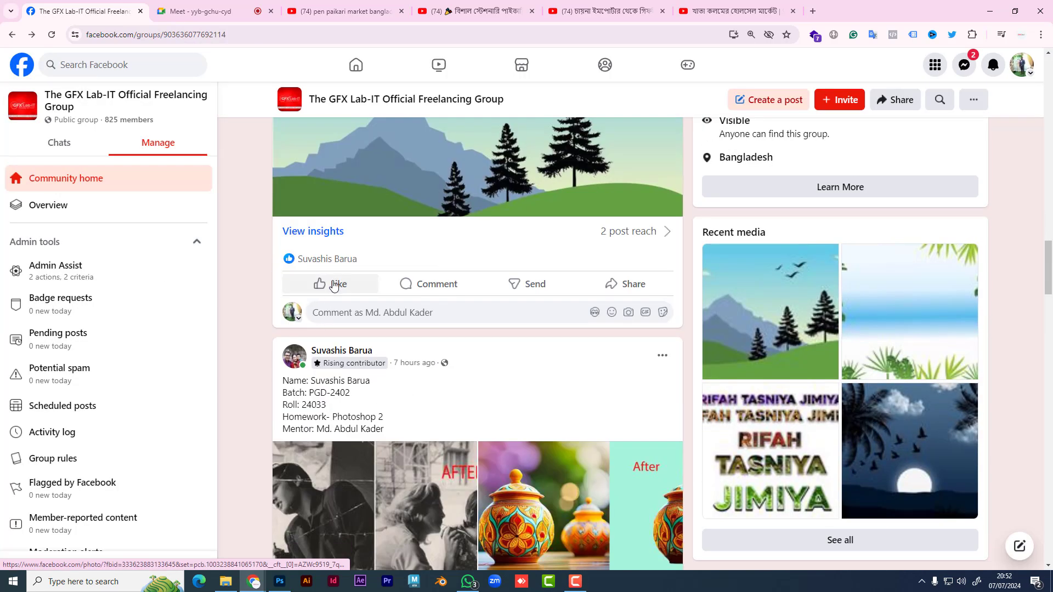
pyautogui.click(334, 285)
# - Examine each before-and-after image in the Photoshop 2 homework post, from the restored café photo to the man's background removal
pyautogui.scroll(-4, 596, 354)
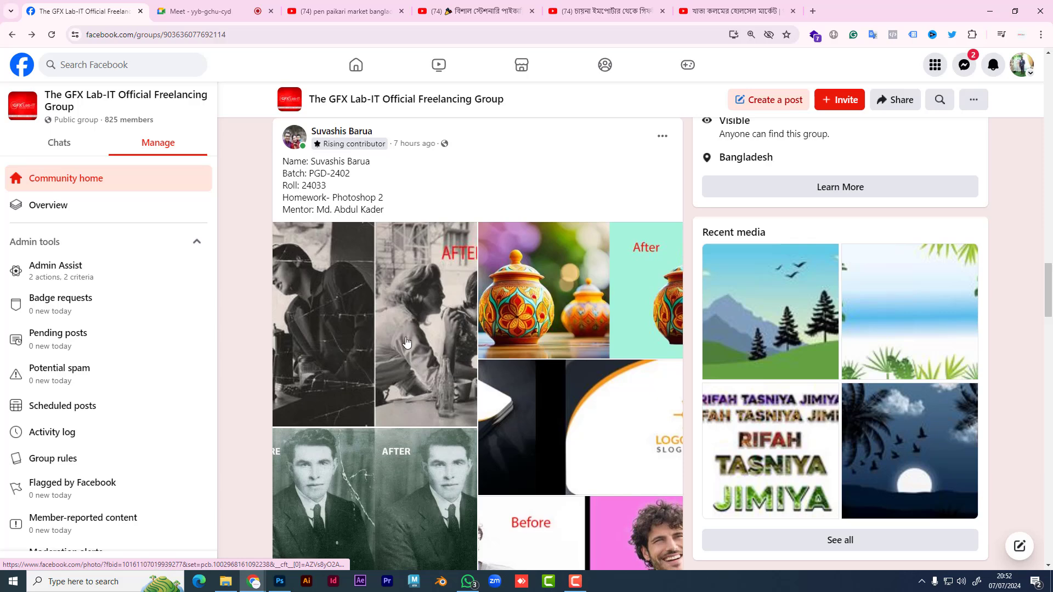
pyautogui.click(406, 343)
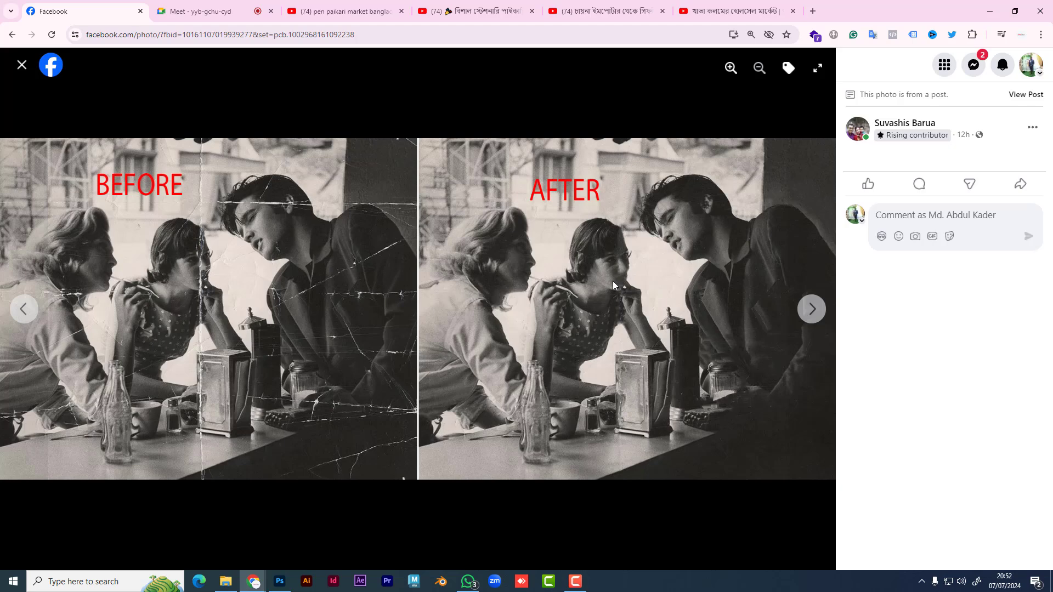
pyautogui.click(819, 314)
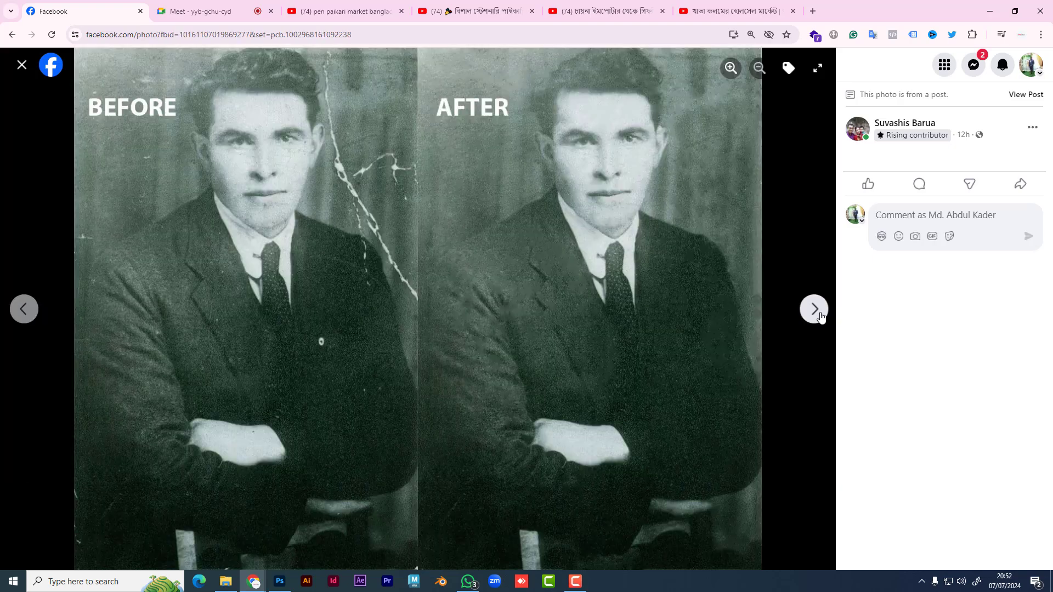
pyautogui.click(815, 309)
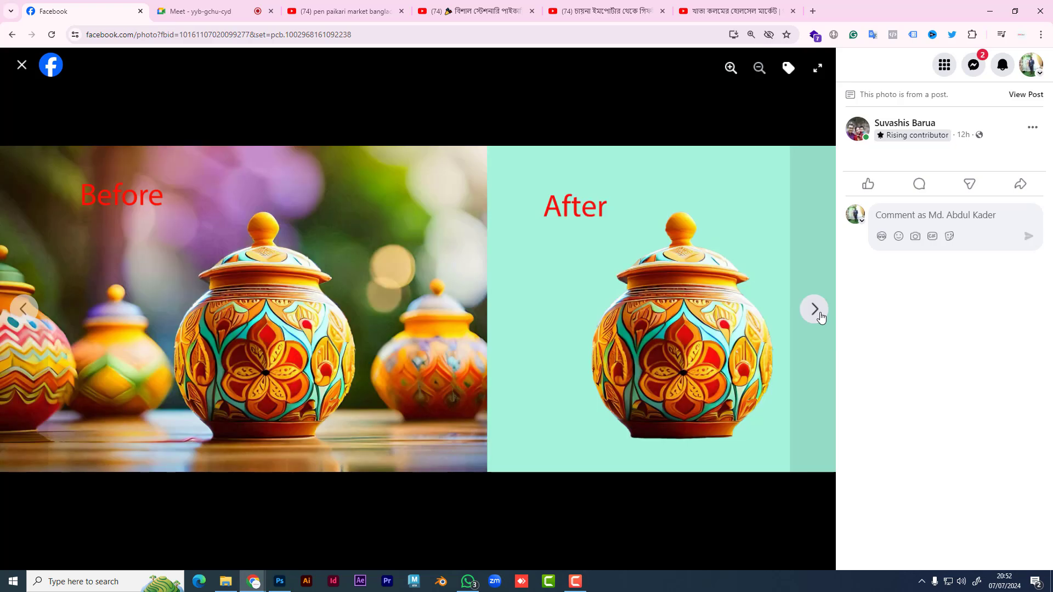
pyautogui.click(815, 311)
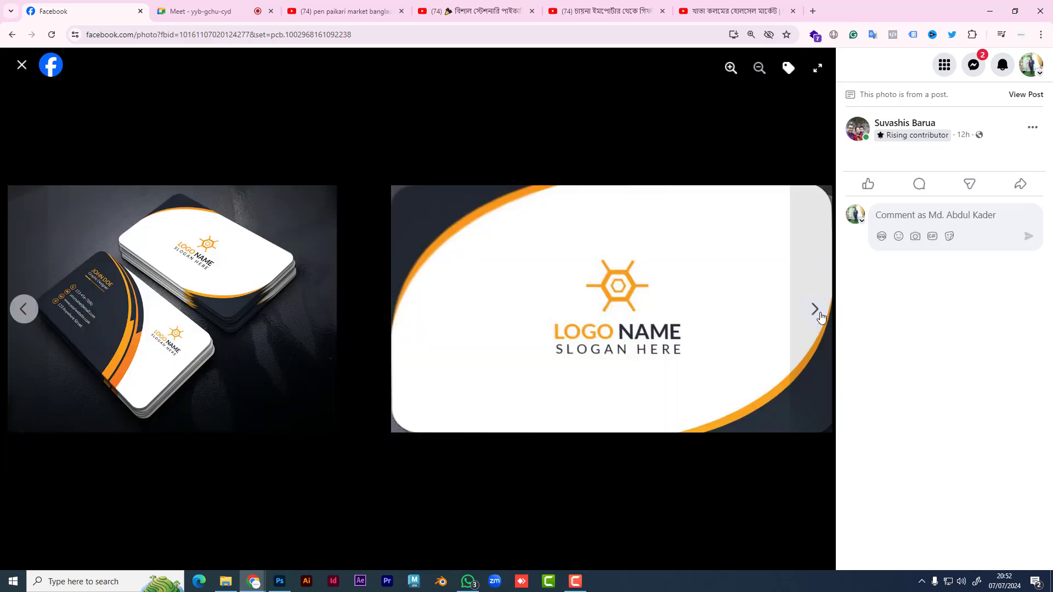
pyautogui.click(815, 311)
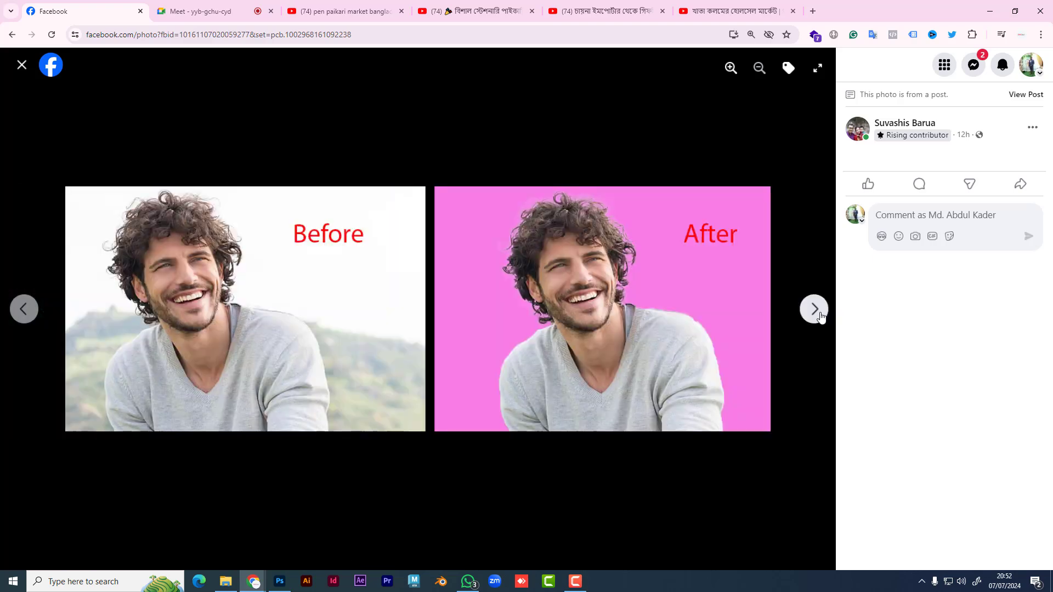
pyautogui.click(816, 311)
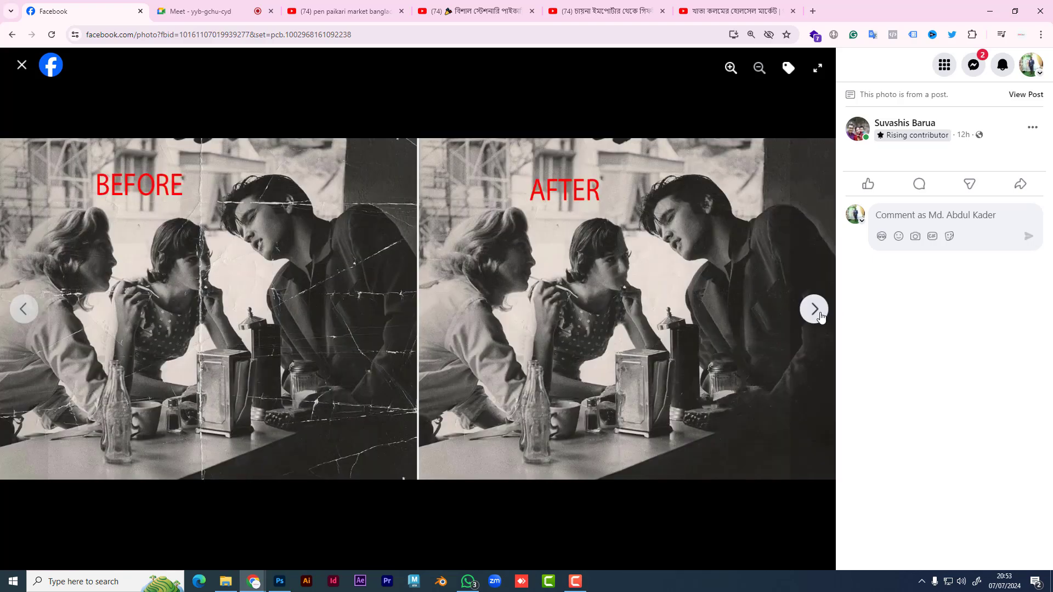
pyautogui.click(815, 310)
pyautogui.click(21, 66)
# - View the name lettering and sunset silhouette images in the following Photoshop 3 homework post, and like the post
pyautogui.scroll(-5, 596, 352)
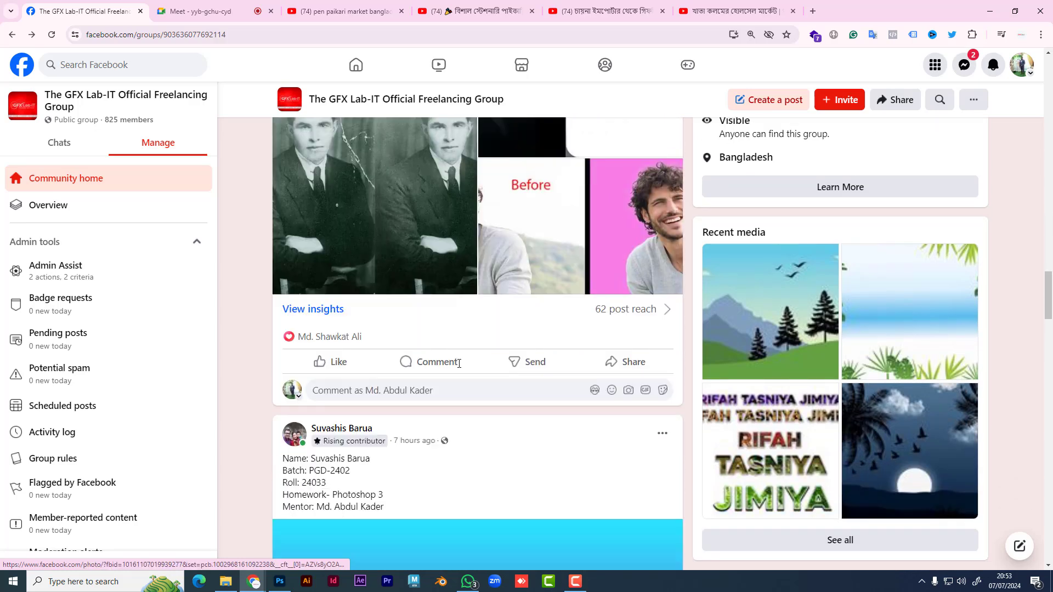
pyautogui.scroll(-8, 596, 352)
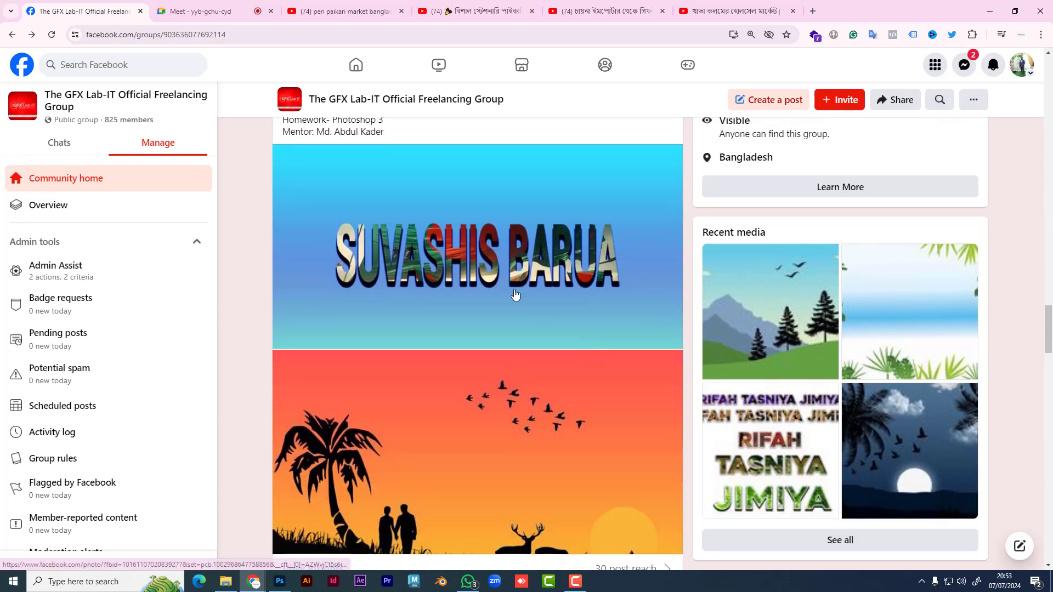
pyautogui.click(516, 299)
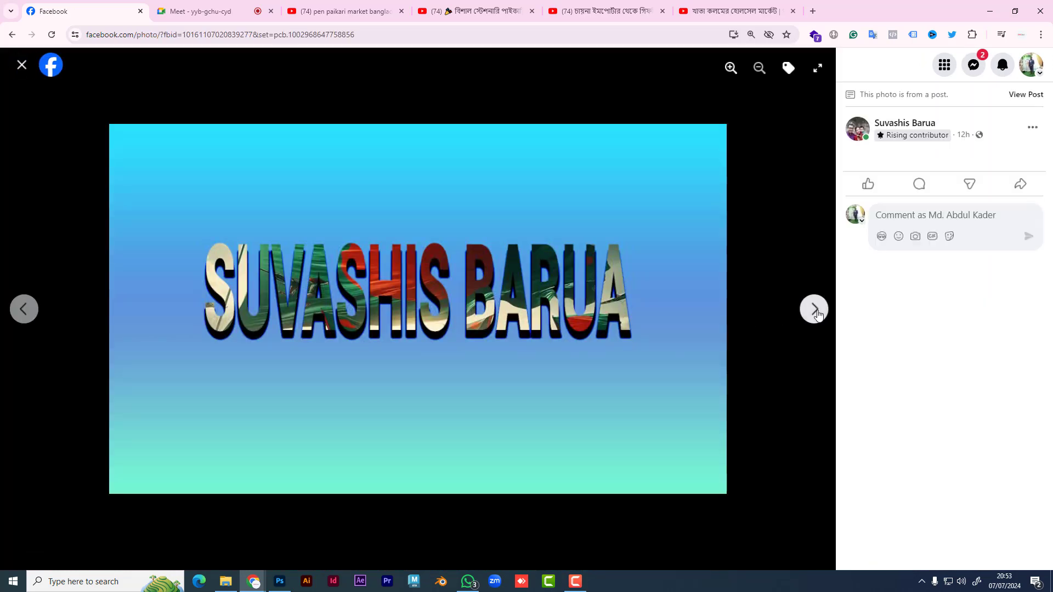
pyautogui.click(817, 314)
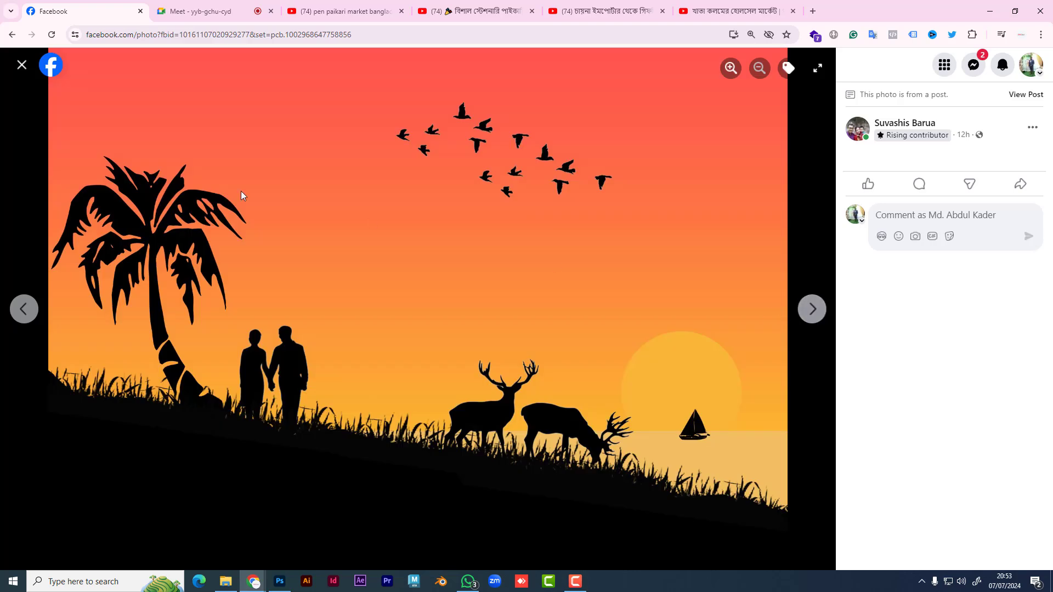
pyautogui.click(21, 67)
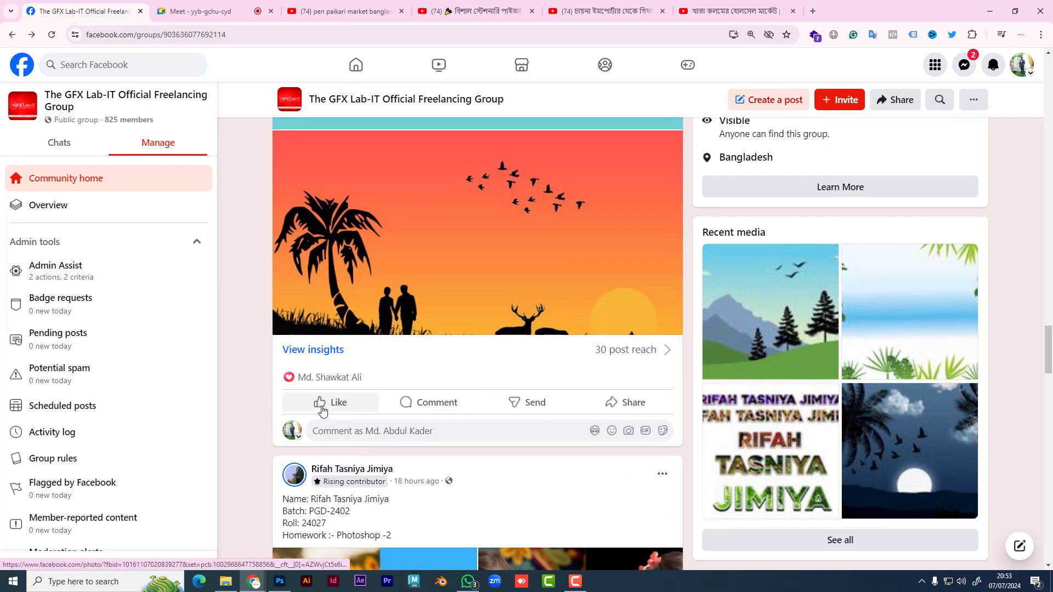
pyautogui.click(324, 402)
# - Look over the before-and-after thumbnails in the Photoshop -2 homework post below the sunset post
pyautogui.scroll(-4, 549, 400)
pyautogui.scroll(7, 572, 396)
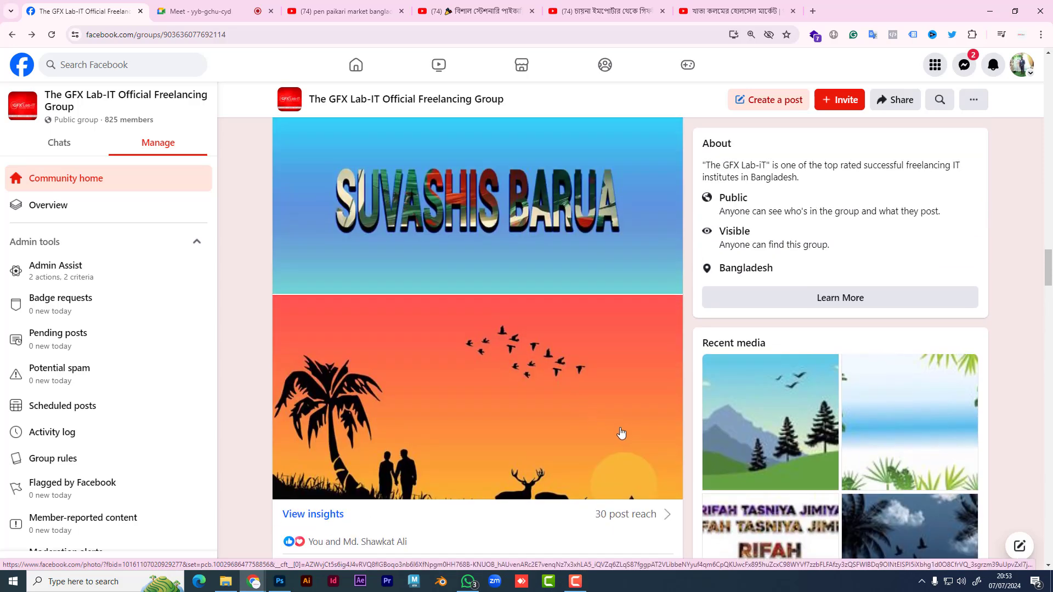
pyautogui.scroll(-3, 590, 444)
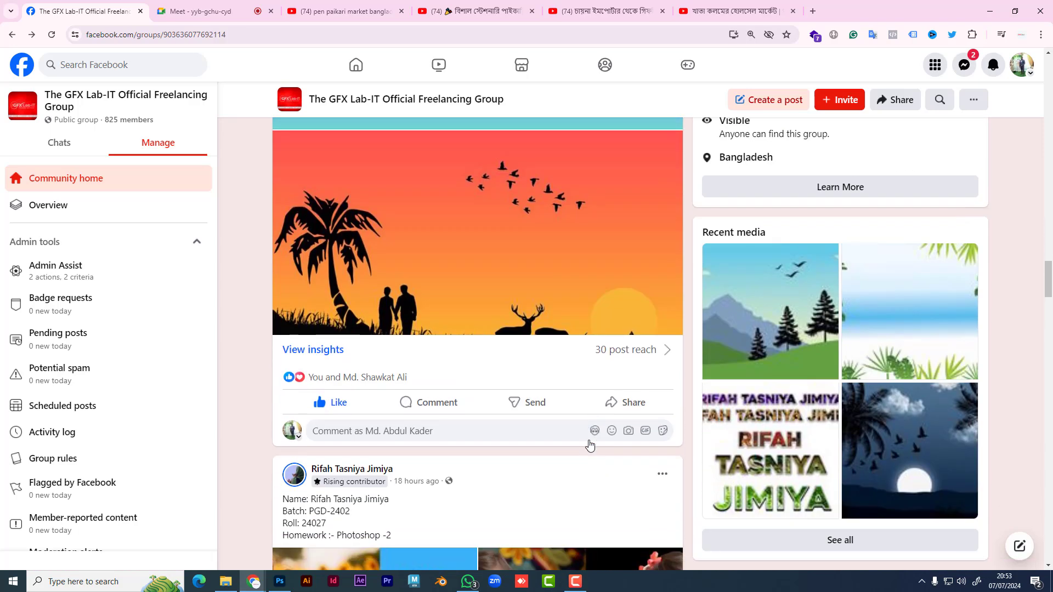
pyautogui.scroll(-3, 589, 444)
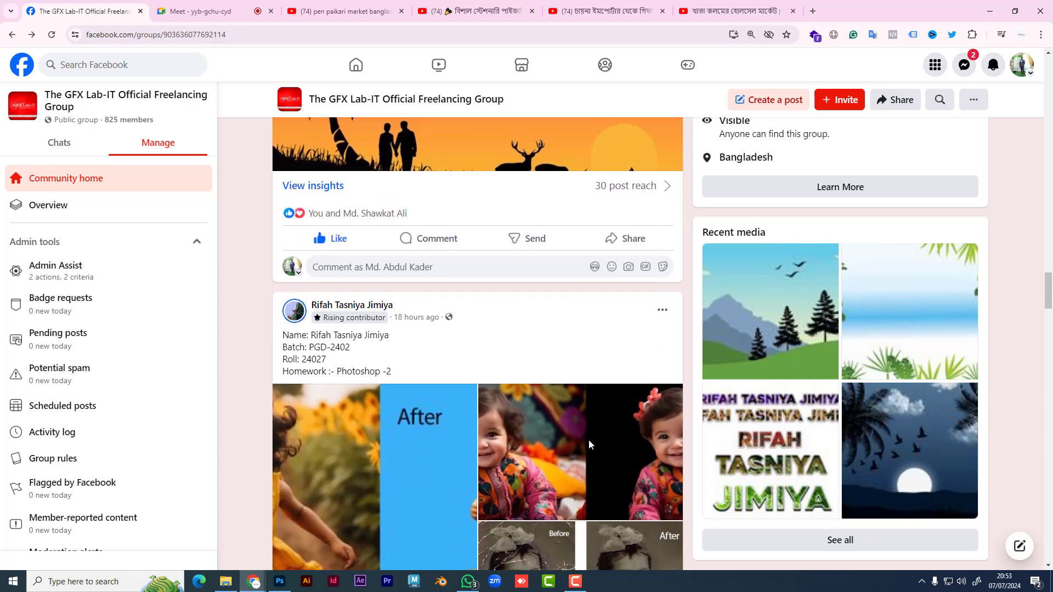
pyautogui.scroll(-6, 589, 444)
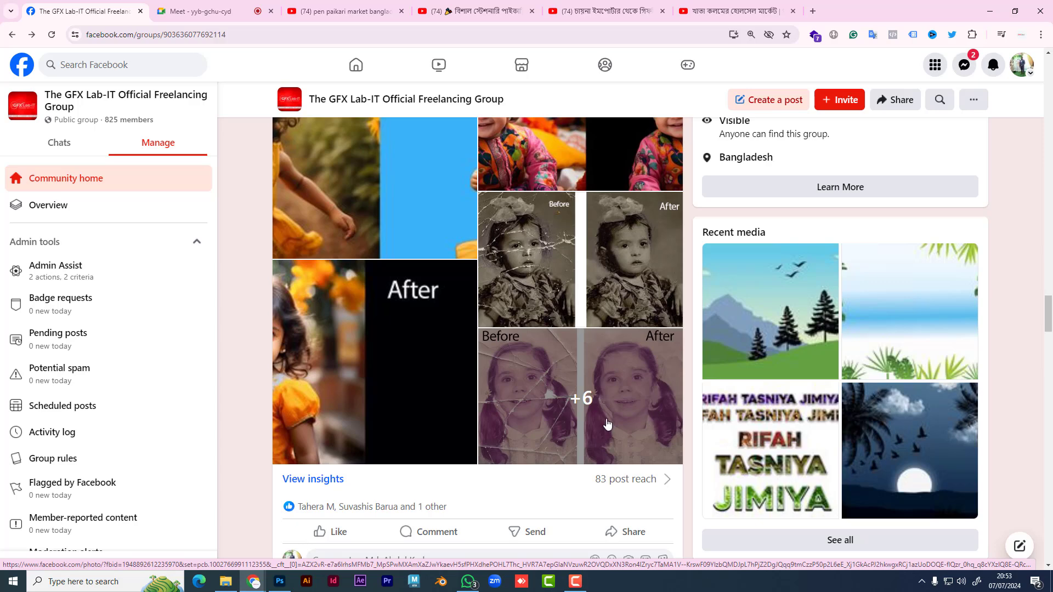
# - Switch to File Explorer, find the IMG_7085 photo of the red building in the Downloads folder, and open it
pyautogui.click(237, 588)
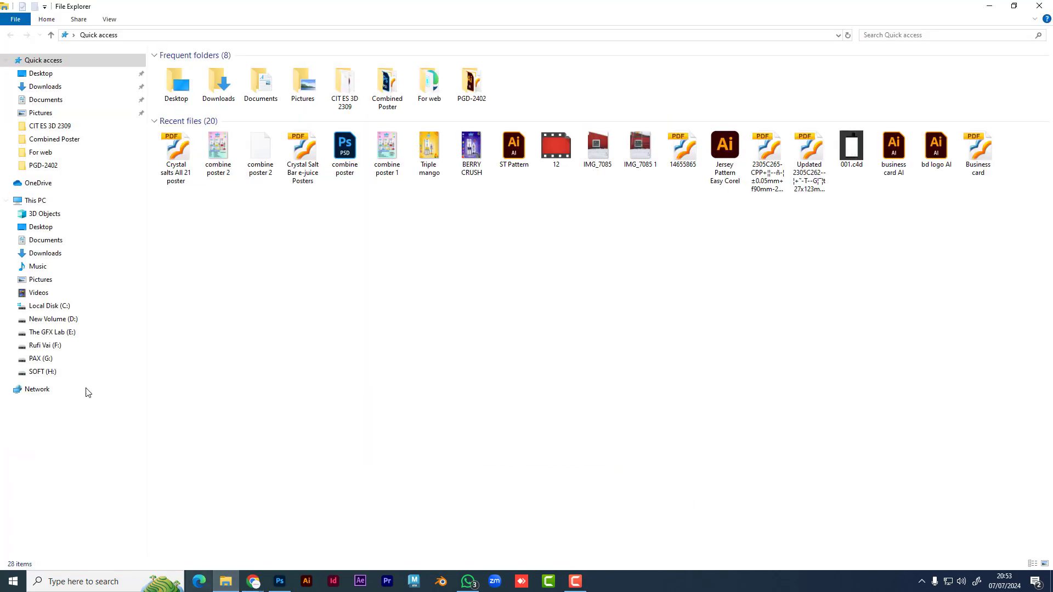
pyautogui.click(53, 88)
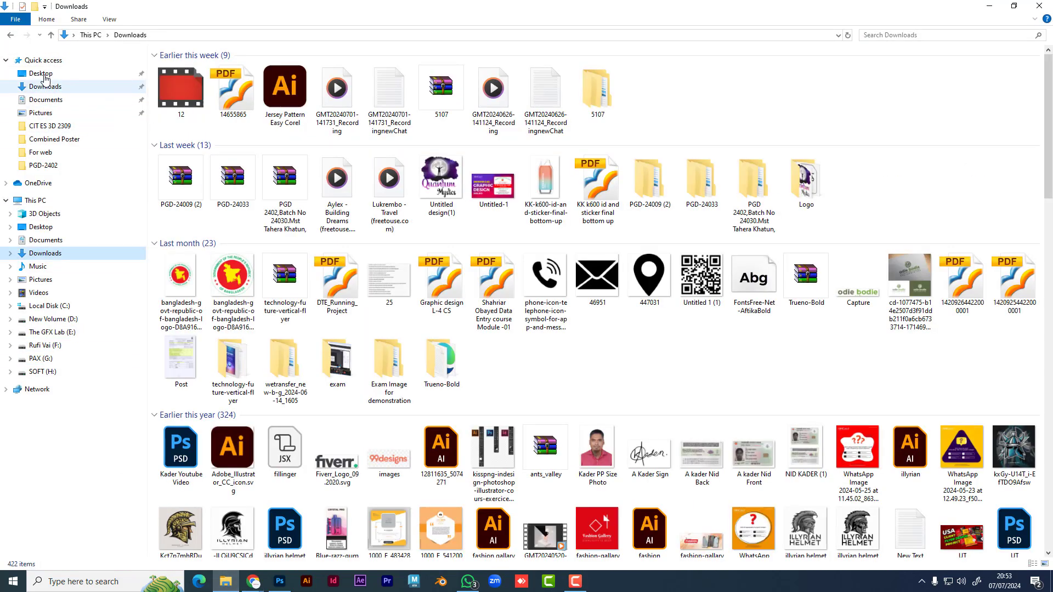
pyautogui.scroll(-10, 708, 412)
pyautogui.scroll(-15, 724, 430)
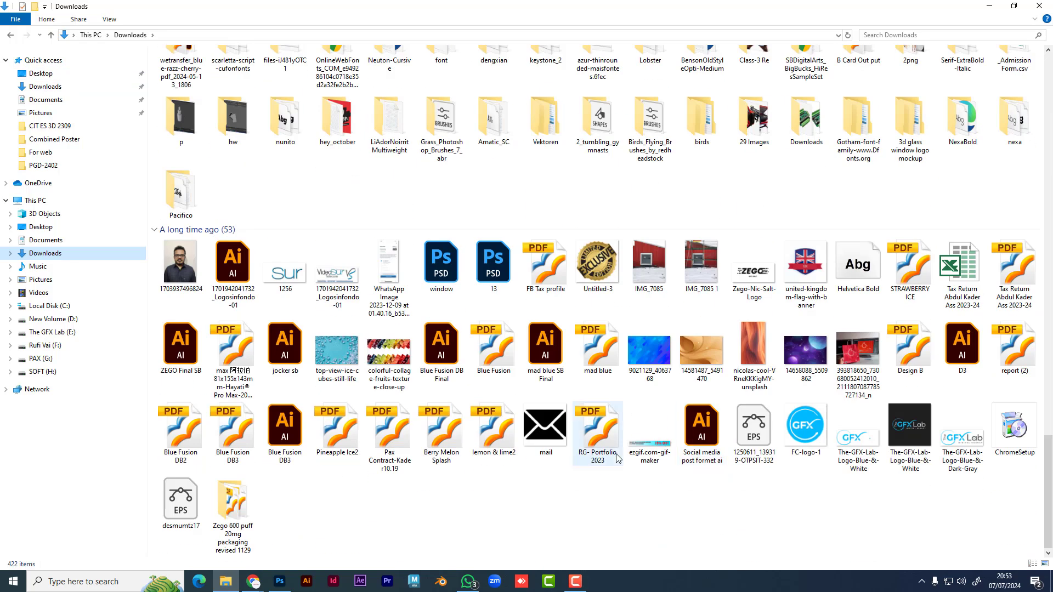
pyautogui.scroll(5, 617, 459)
pyautogui.scroll(3, 617, 454)
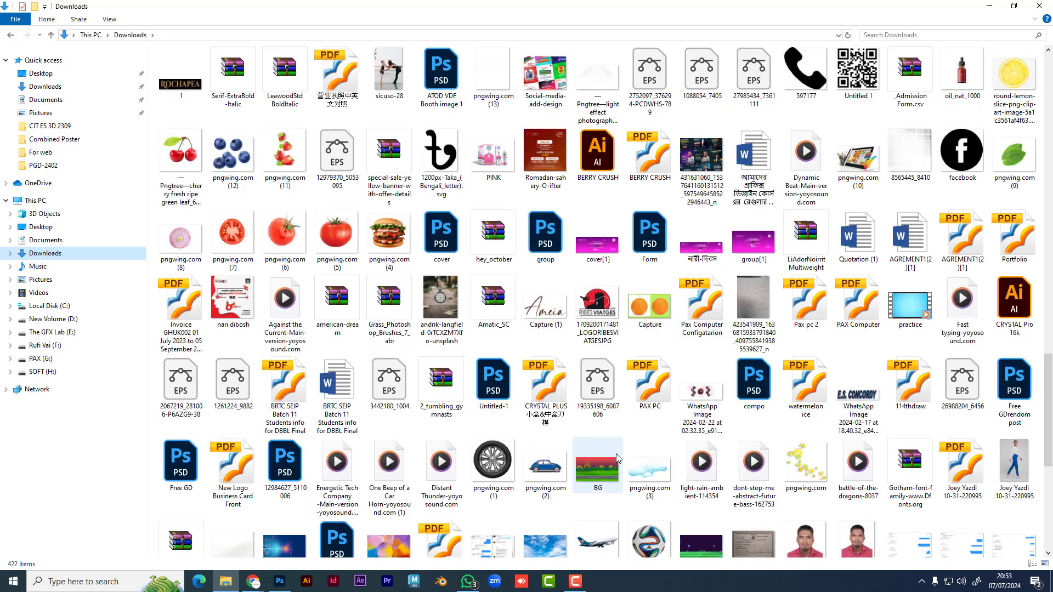
pyautogui.scroll(3, 617, 455)
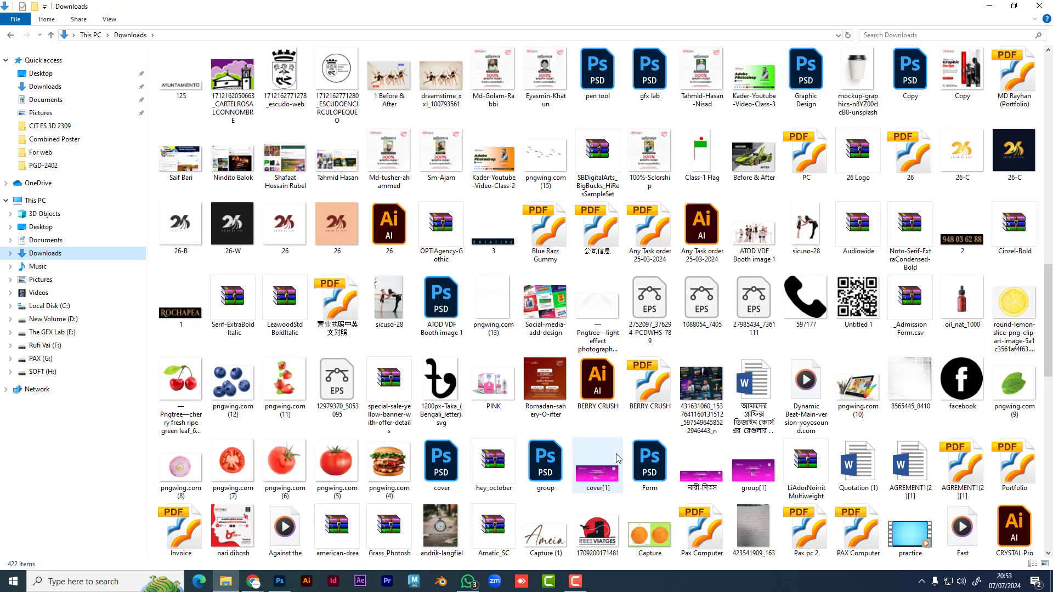
pyautogui.scroll(3, 617, 458)
pyautogui.scroll(3, 616, 458)
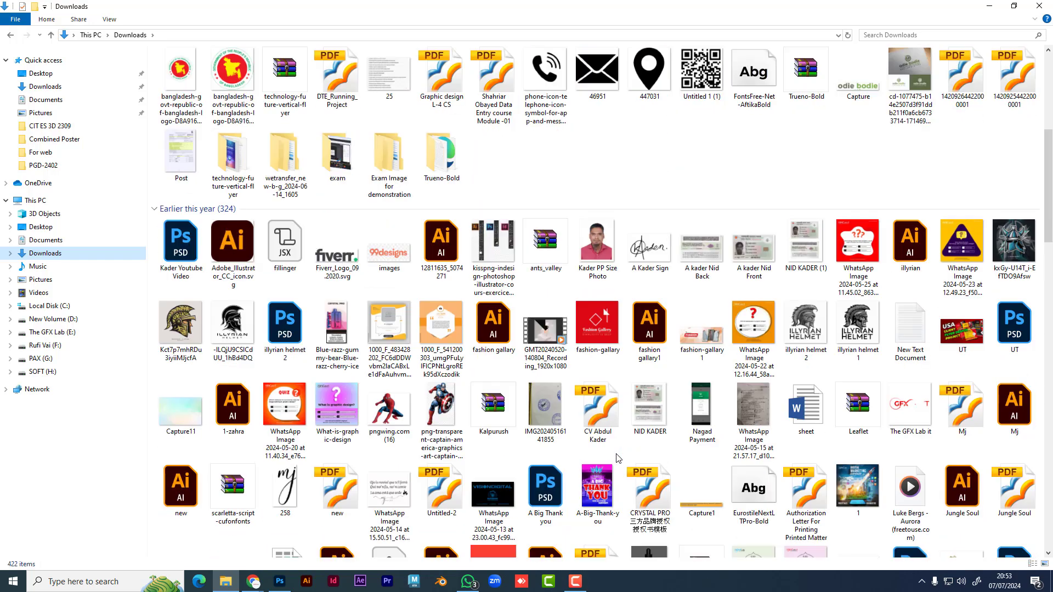
pyautogui.scroll(3, 617, 458)
pyautogui.scroll(-20, 616, 459)
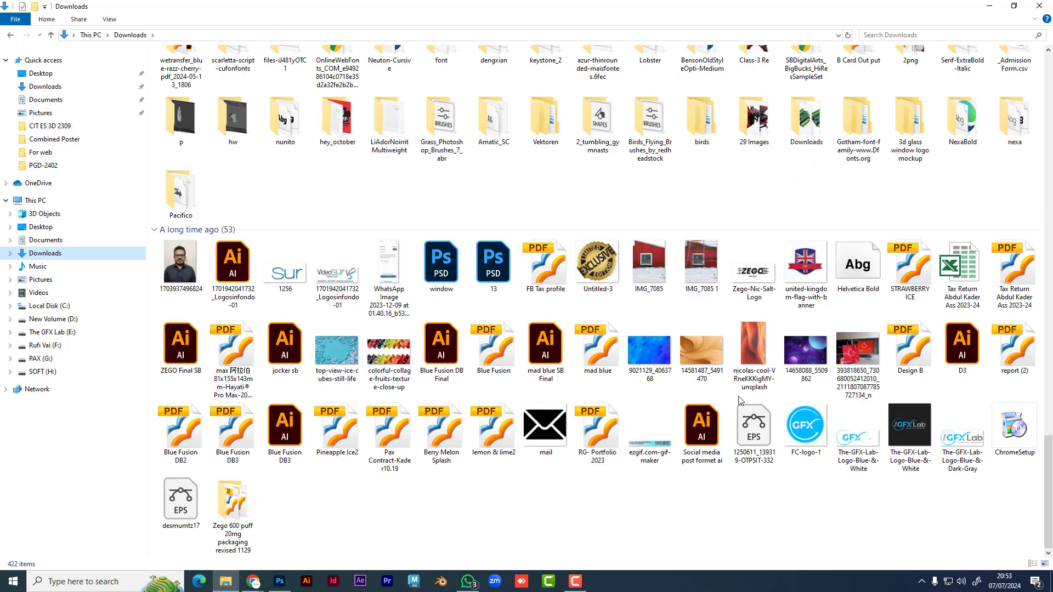
pyautogui.doubleClick(649, 263)
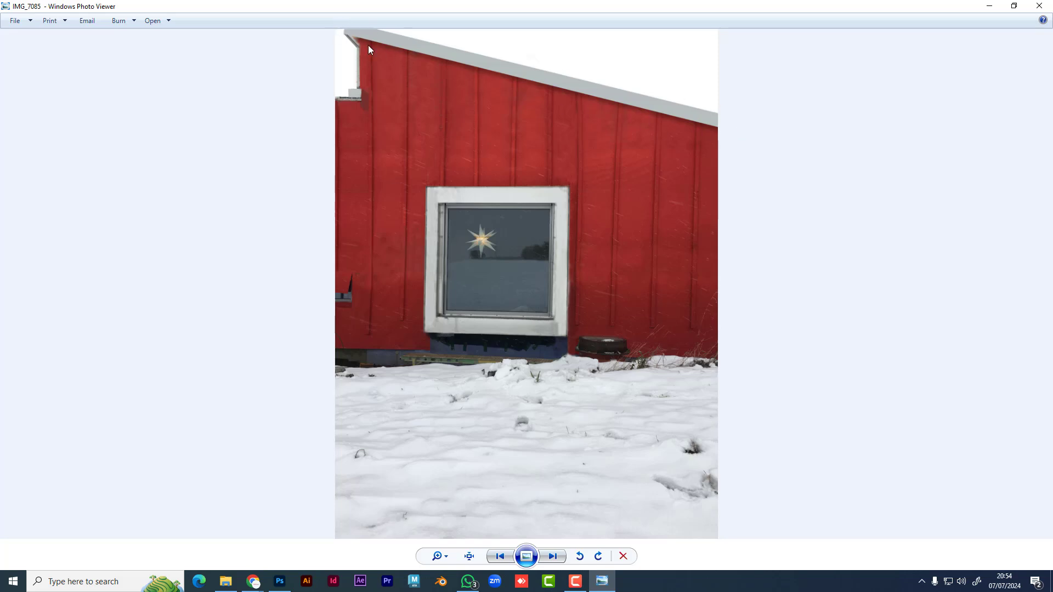
# - View the scaffolded IMG_7085 1 photo, close the photo viewer, and open IMG_7085 1 from Downloads in Photoshop
pyautogui.press('Right')
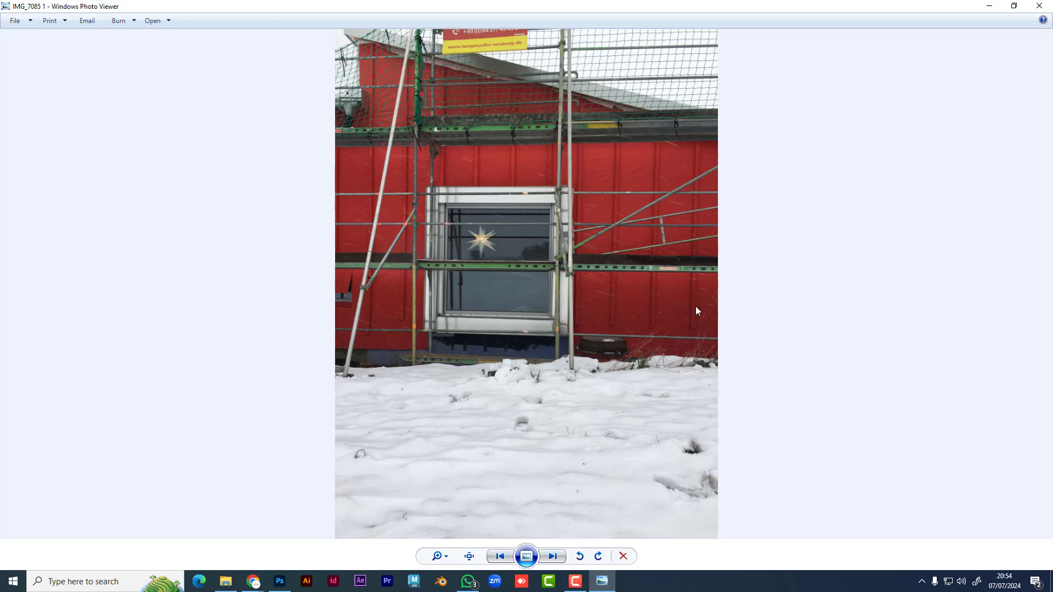
pyautogui.rightClick(572, 242)
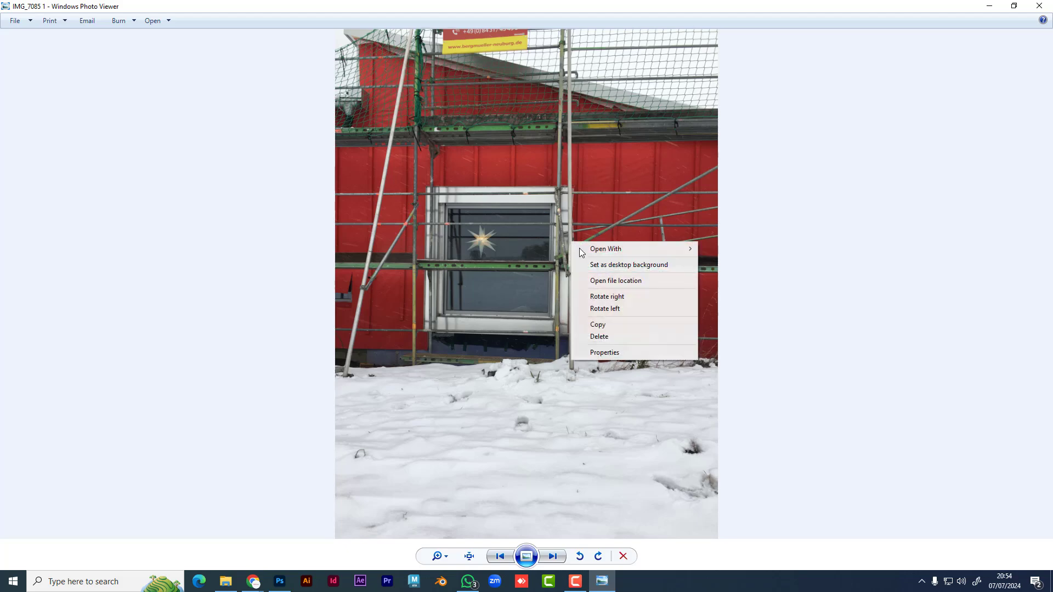
pyautogui.click(611, 329)
pyautogui.click(1040, 6)
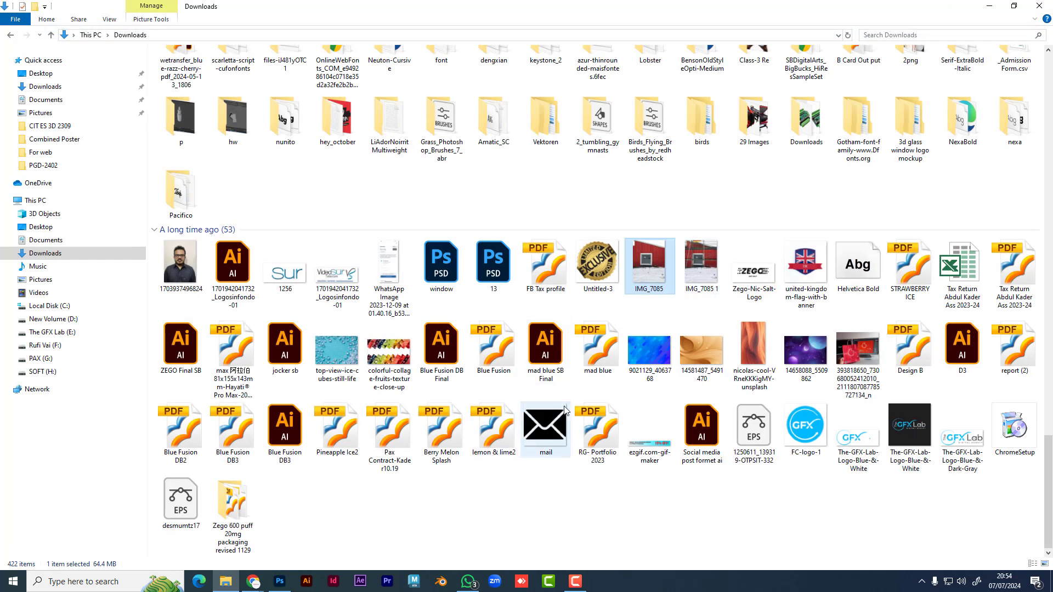
pyautogui.moveTo(701, 264); pyautogui.dragTo(411, 8)
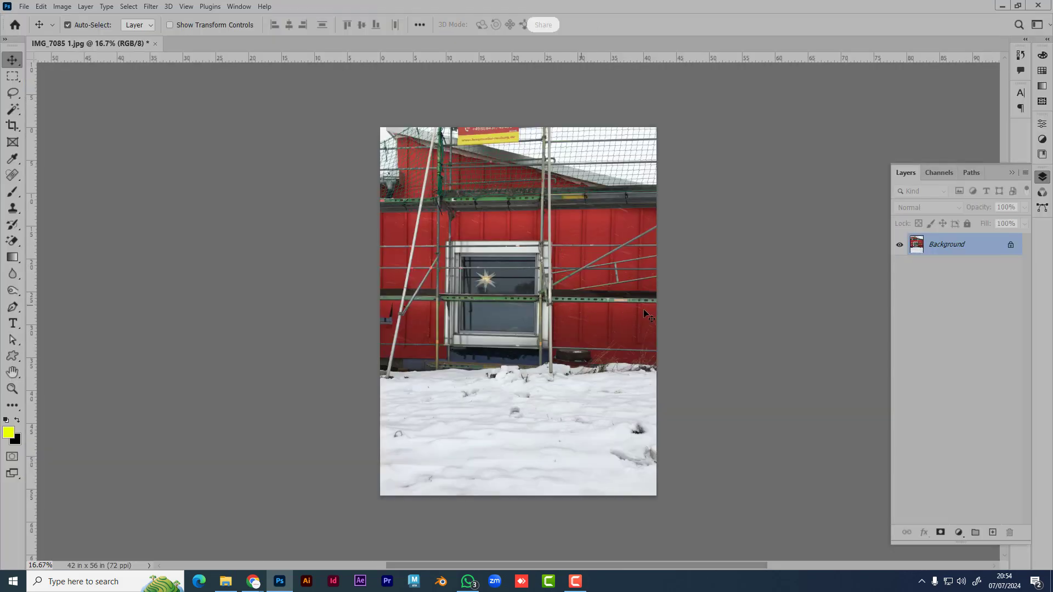
# - Try a Content-Aware fill on a rectangular selection where the upper horizontal pipe crosses the wall's vertical seam
pyautogui.scroll(5, 648, 317)
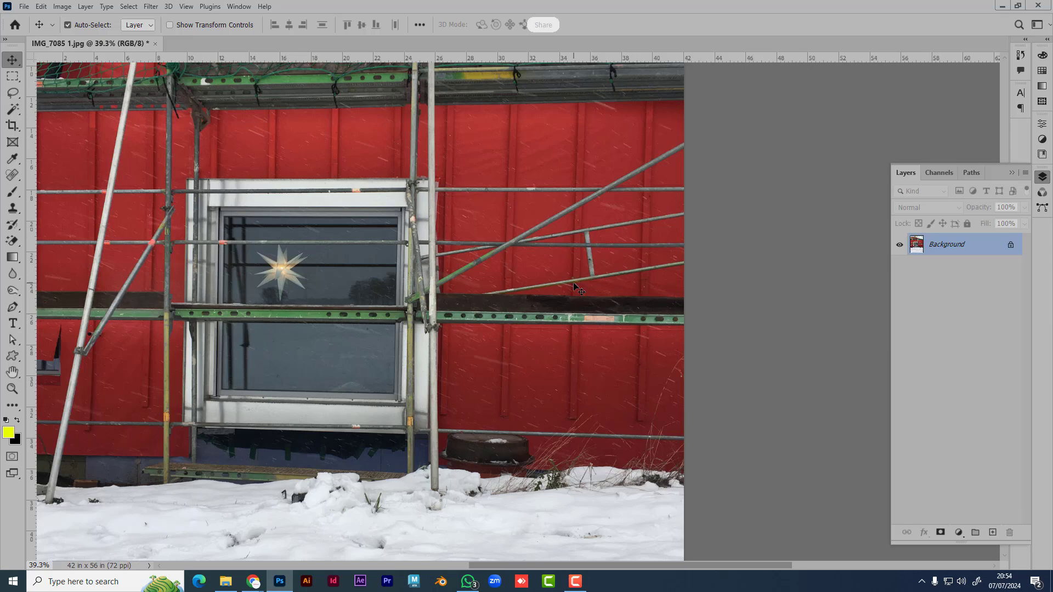
pyautogui.scroll(4, 551, 174)
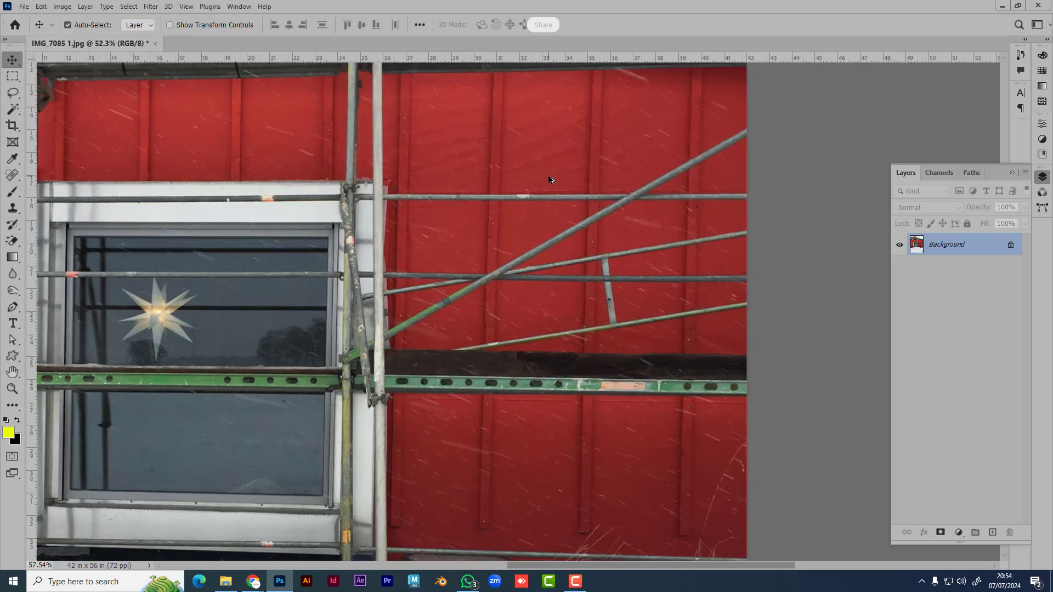
pyautogui.scroll(3, 549, 183)
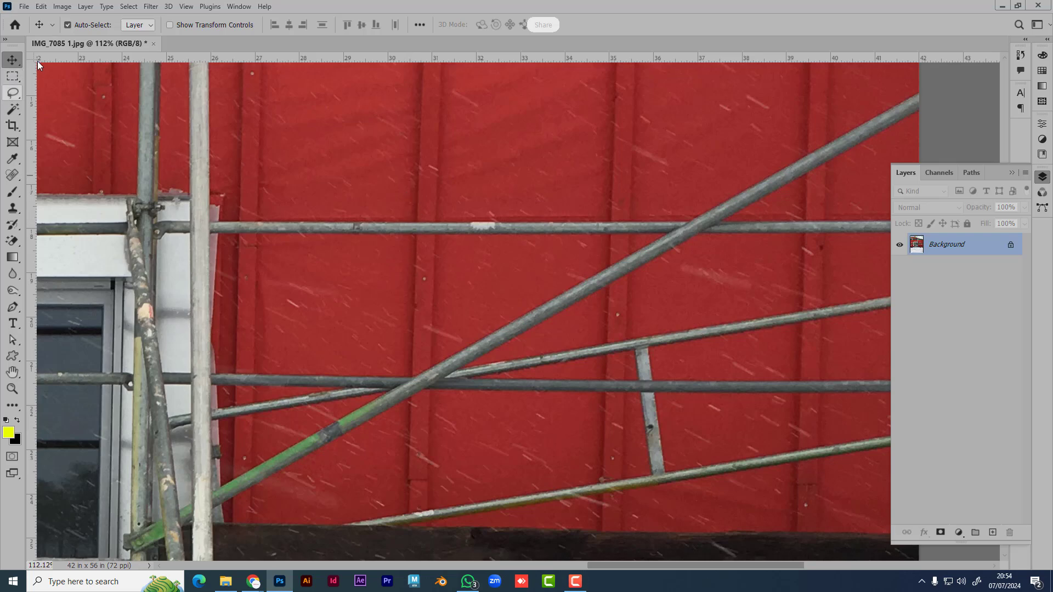
pyautogui.click(13, 76)
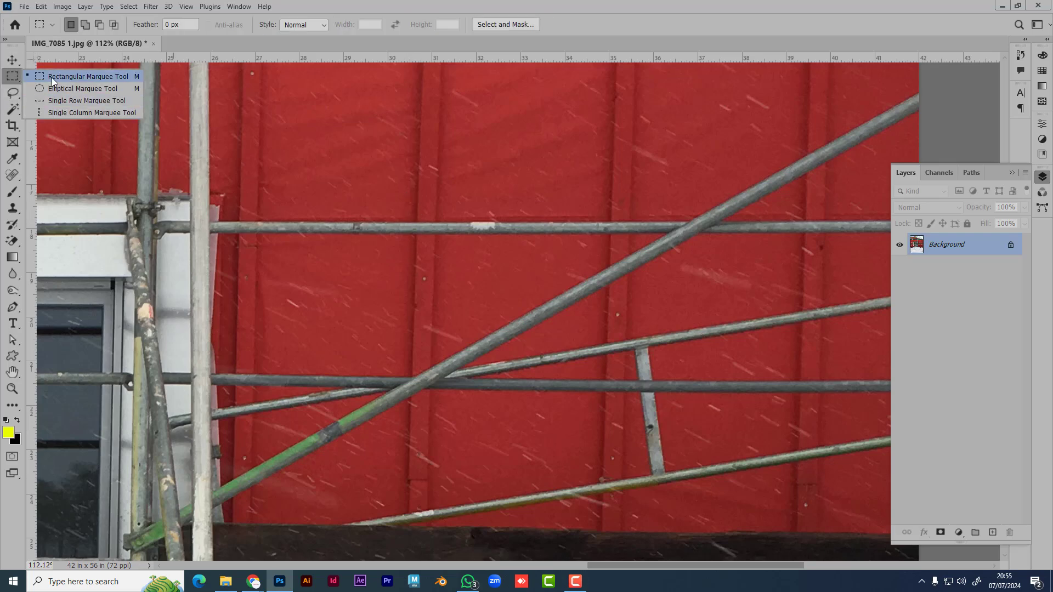
pyautogui.click(88, 76)
pyautogui.moveTo(391, 180); pyautogui.dragTo(455, 262)
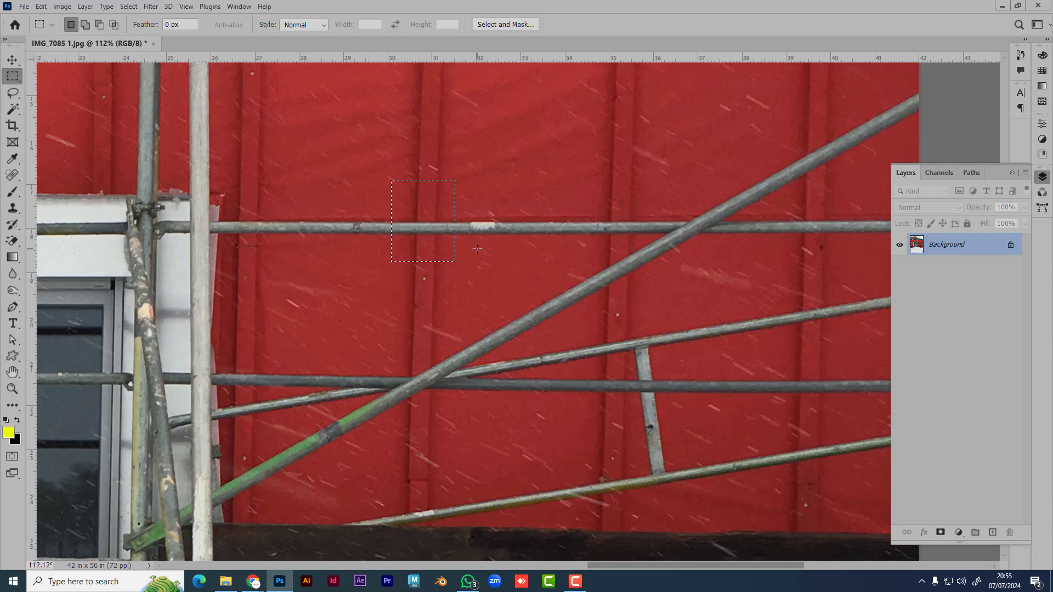
pyautogui.click(42, 6)
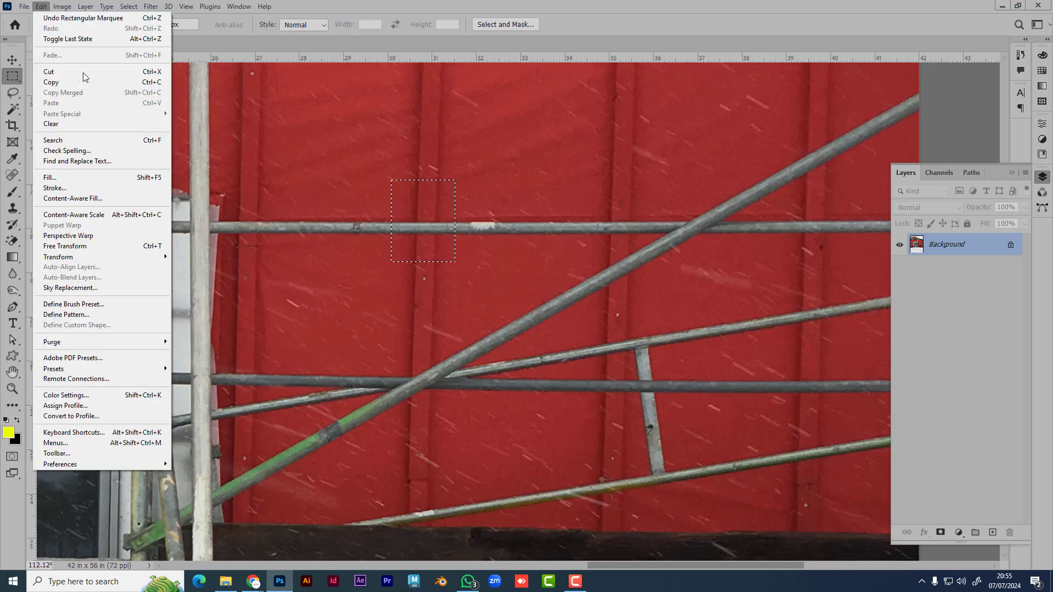
pyautogui.click(78, 183)
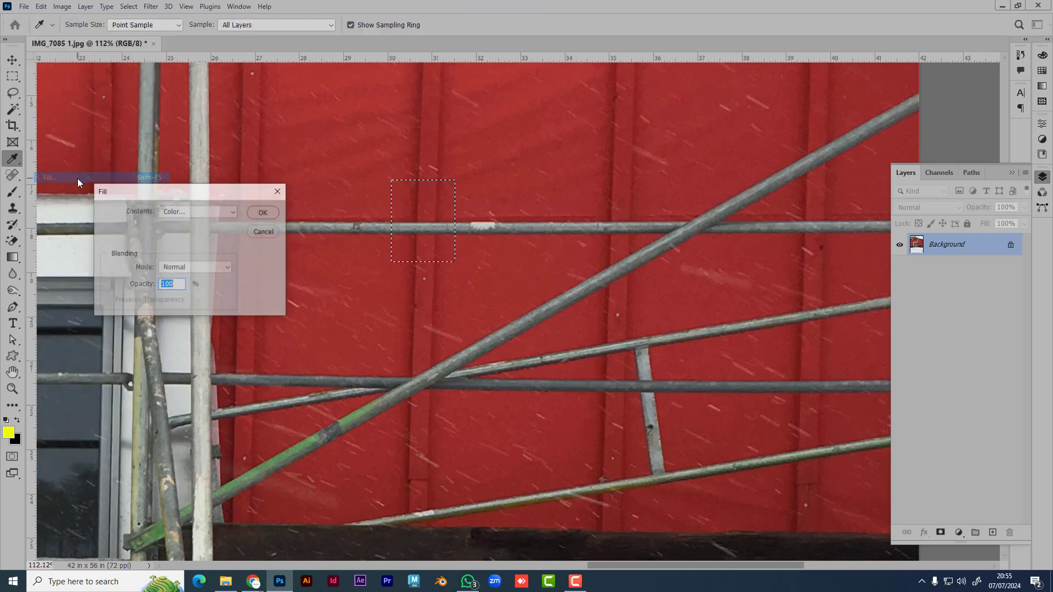
pyautogui.click(223, 212)
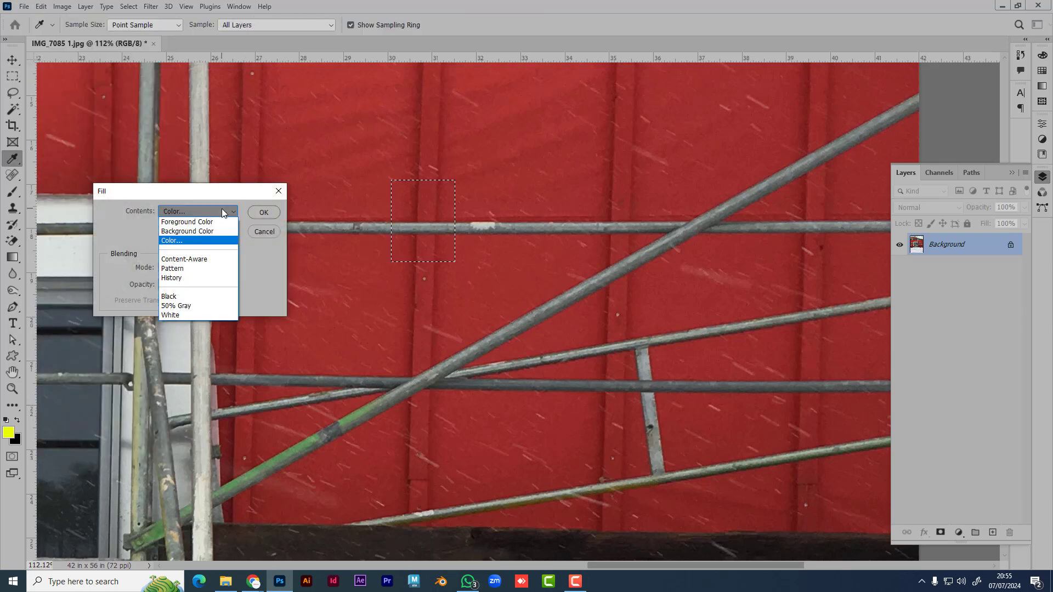
pyautogui.click(203, 263)
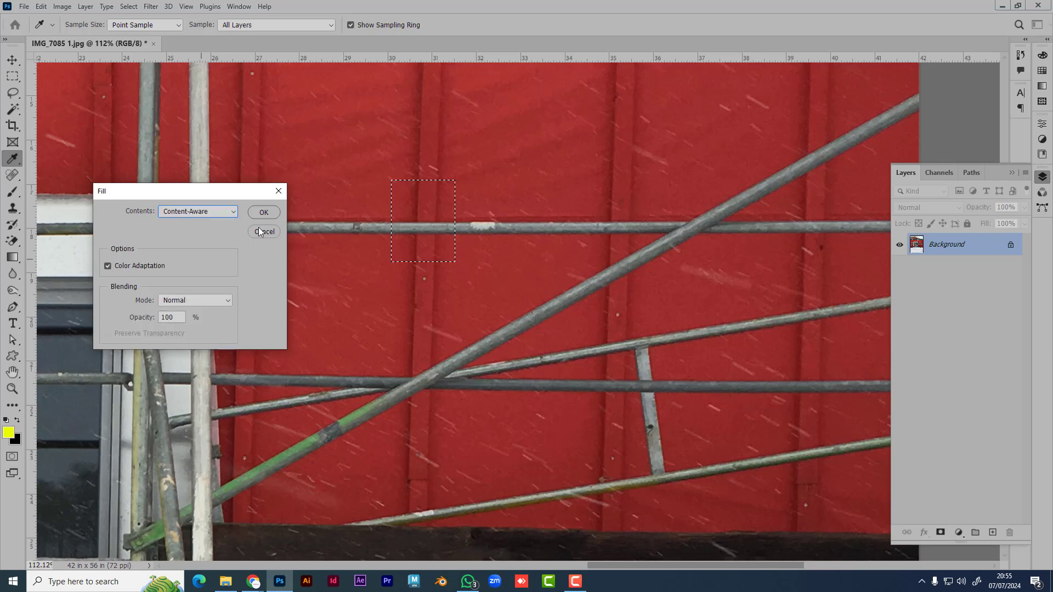
pyautogui.click(265, 214)
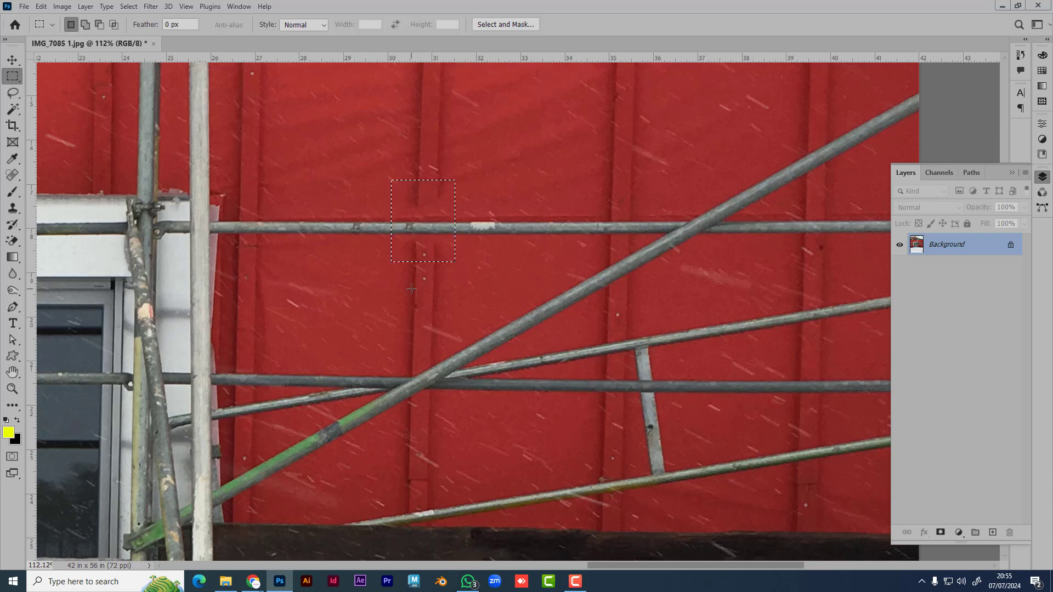
pyautogui.press('Delete')
# - Apply a Content-Aware fill to a small rectangular selection of the upper horizontal pipe between the window and the seam
pyautogui.moveTo(291, 206); pyautogui.dragTo(359, 241)
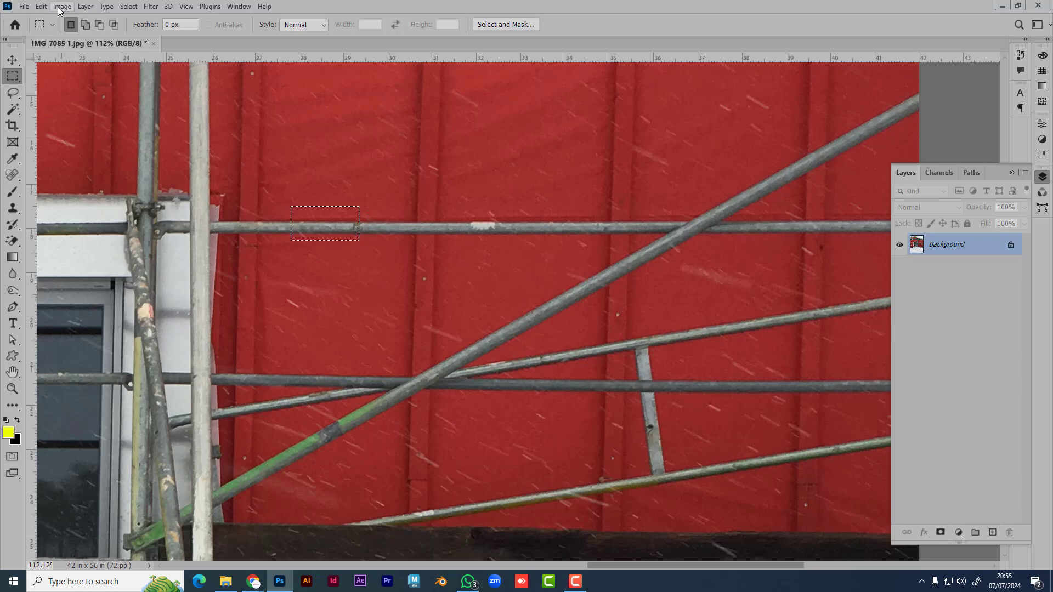
pyautogui.click(41, 6)
pyautogui.click(121, 177)
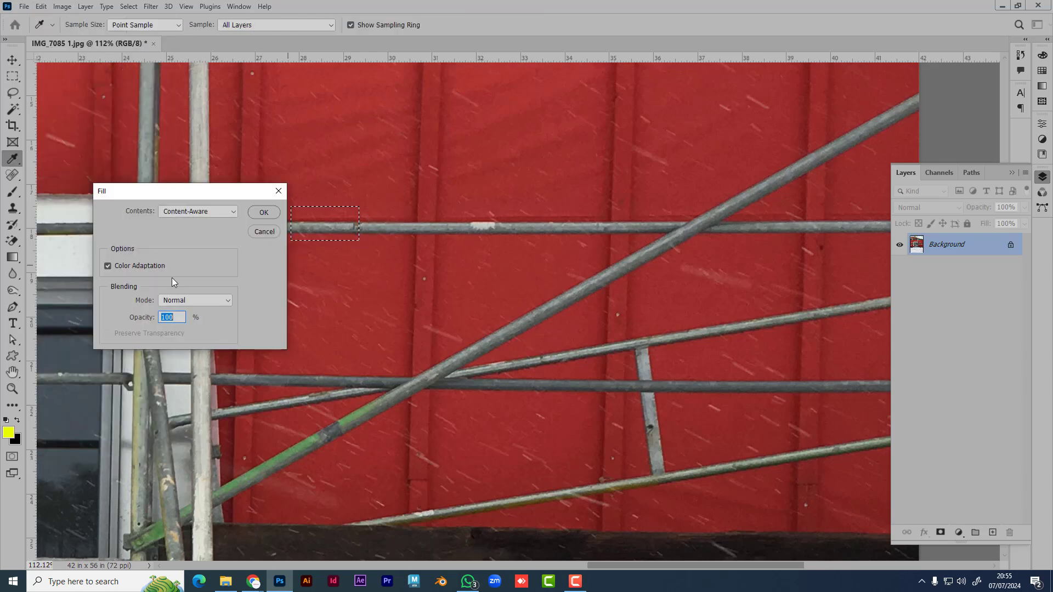
pyautogui.click(260, 213)
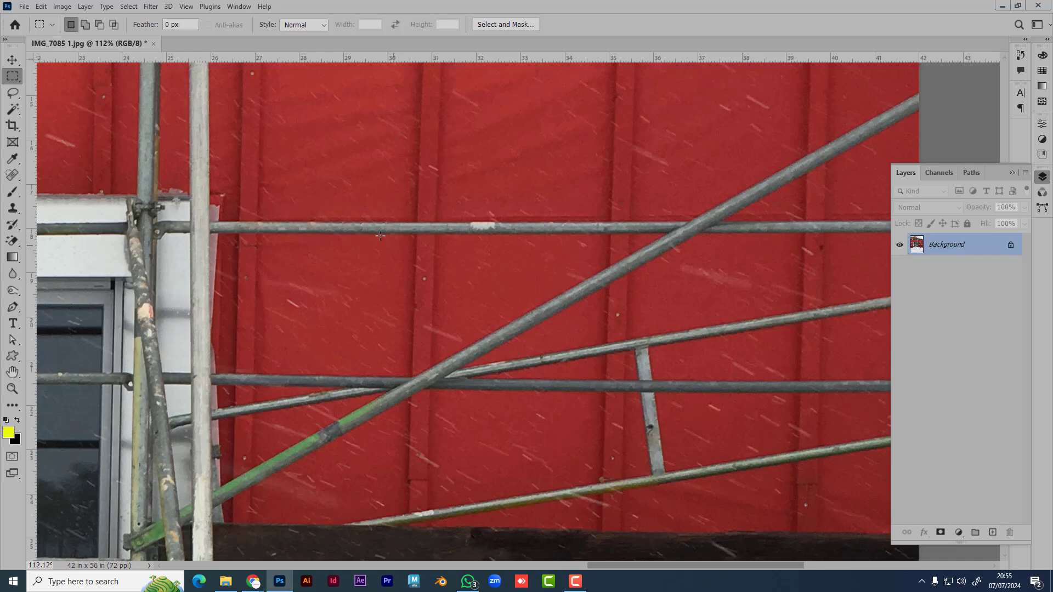
# - Duplicate the Background layer and hide the original Background
pyautogui.scroll(-5, 386, 245)
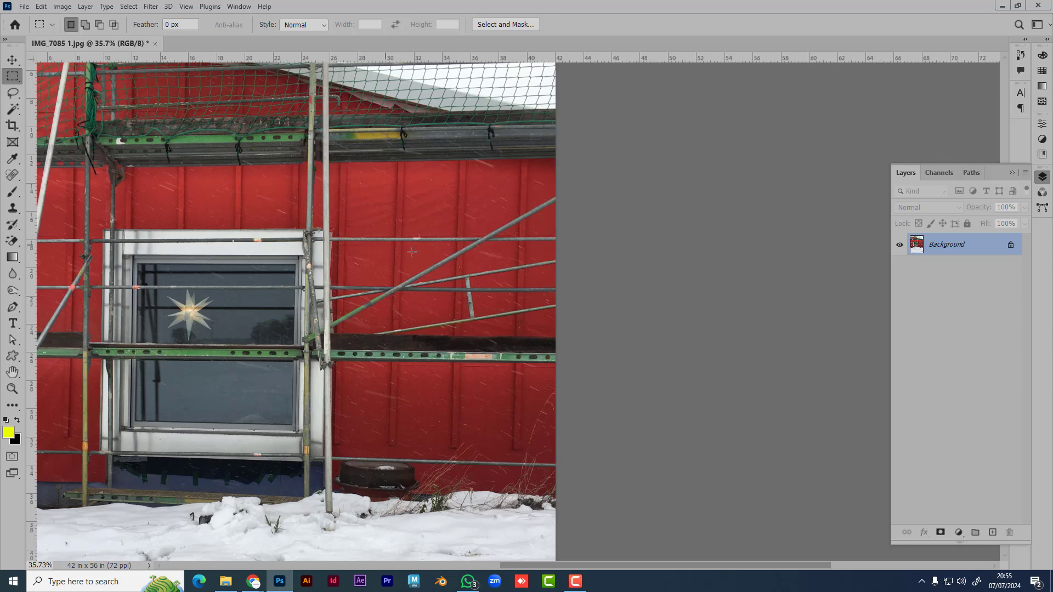
pyautogui.hotkey('ctrl', 'j')
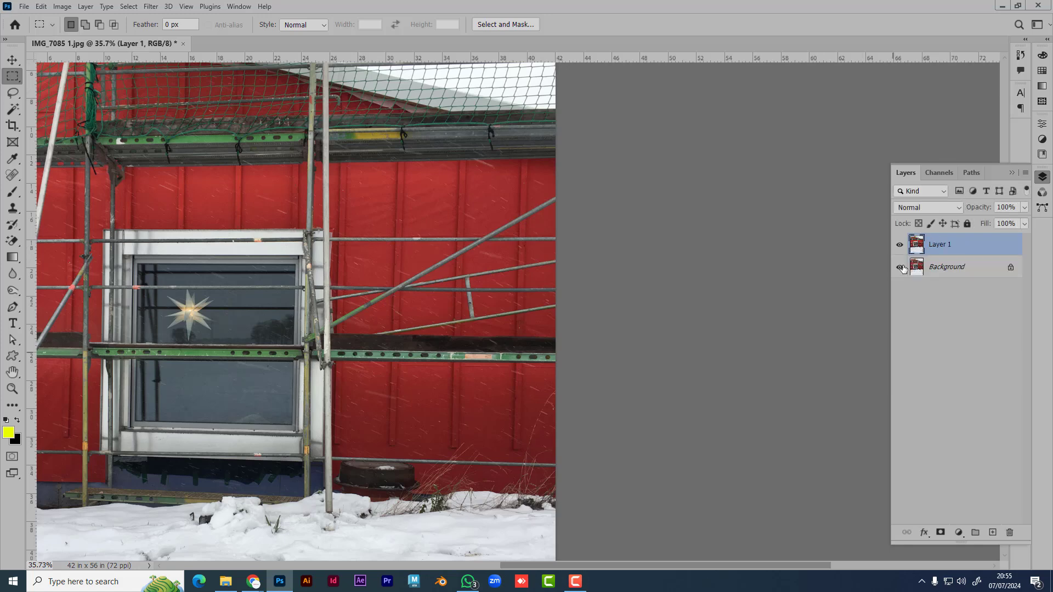
pyautogui.click(900, 267)
# - Activate the Clone Stamp tool and clear the small rectangular selection from the upper horizontal pipe
pyautogui.scroll(3, 409, 264)
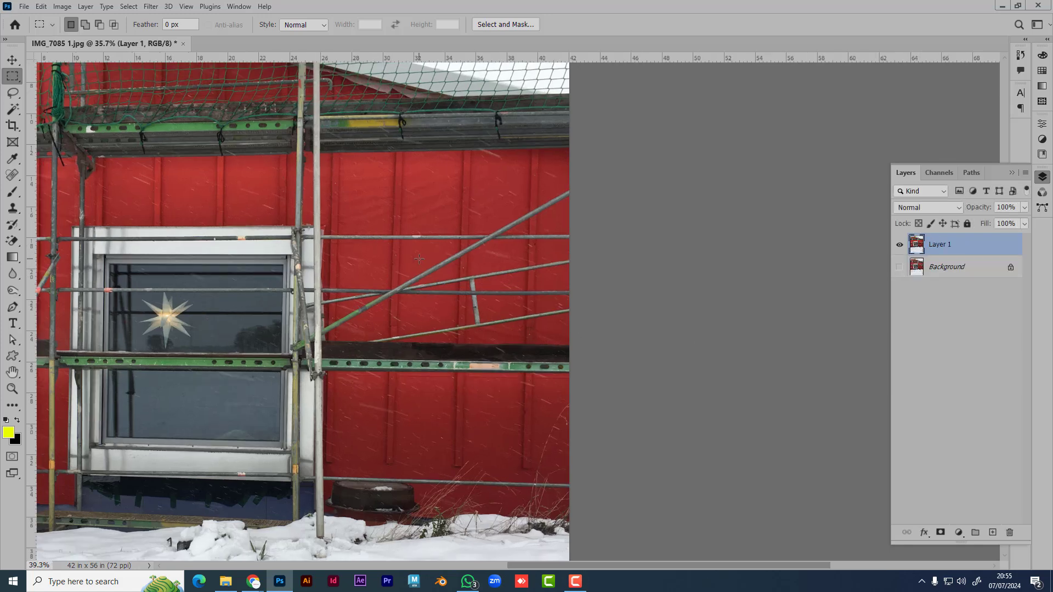
pyautogui.scroll(1, 423, 258)
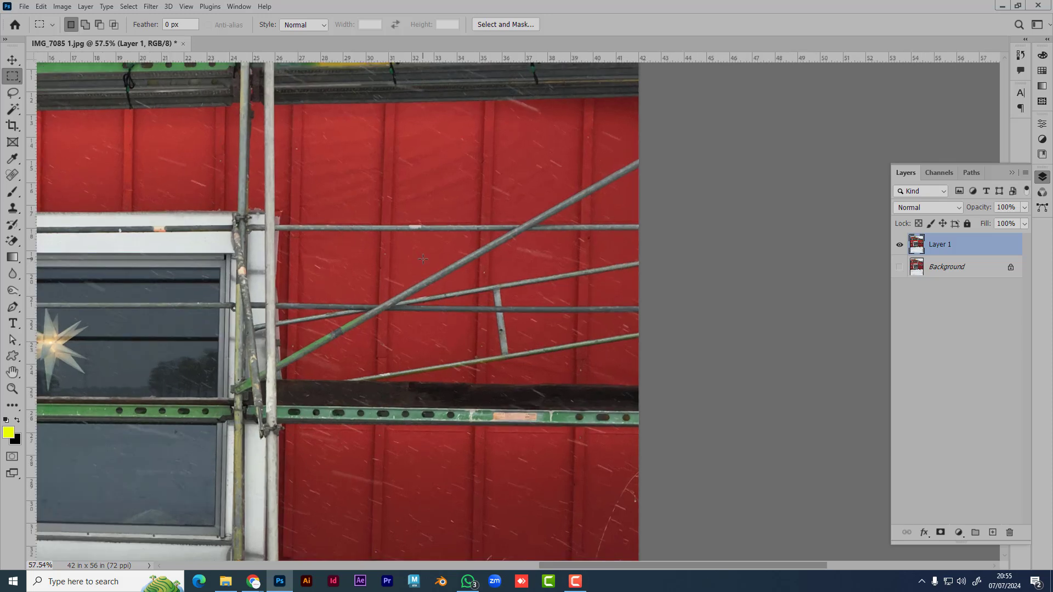
pyautogui.scroll(1, 423, 258)
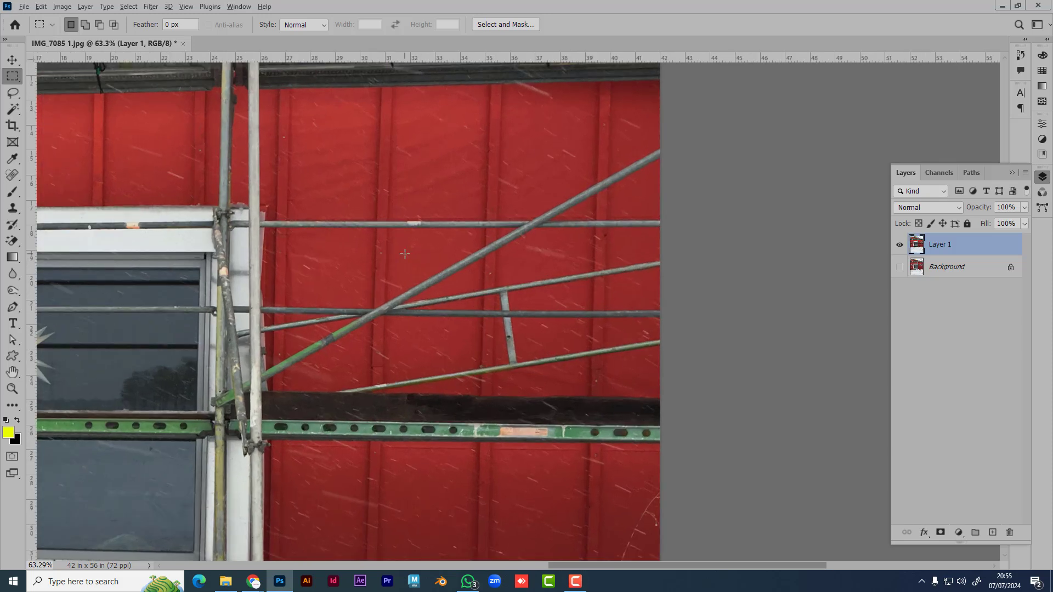
pyautogui.scroll(1, 405, 253)
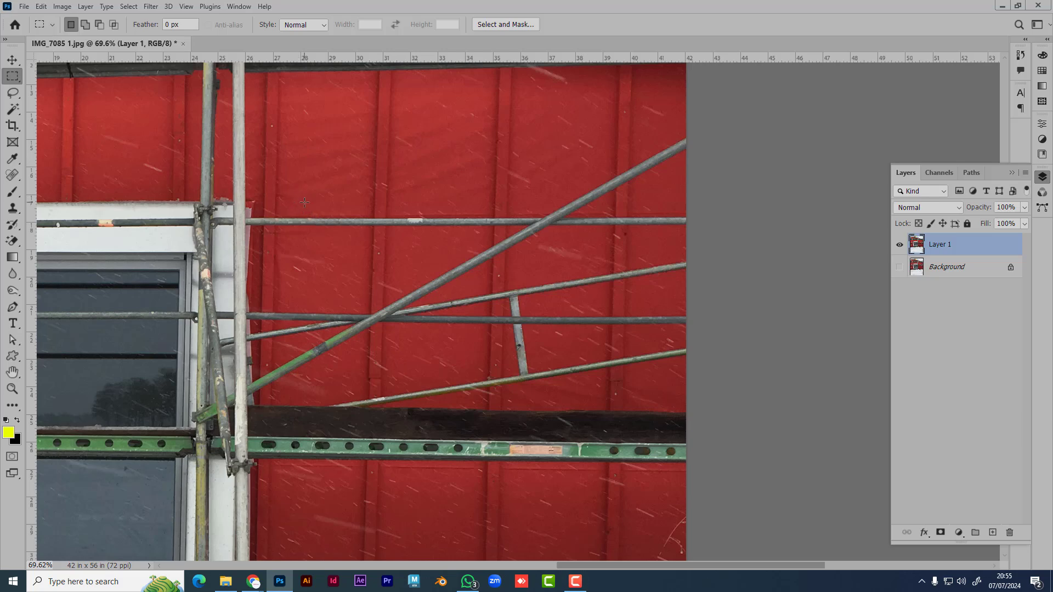
pyautogui.moveTo(304, 204); pyautogui.dragTo(352, 249)
pyautogui.click(16, 213)
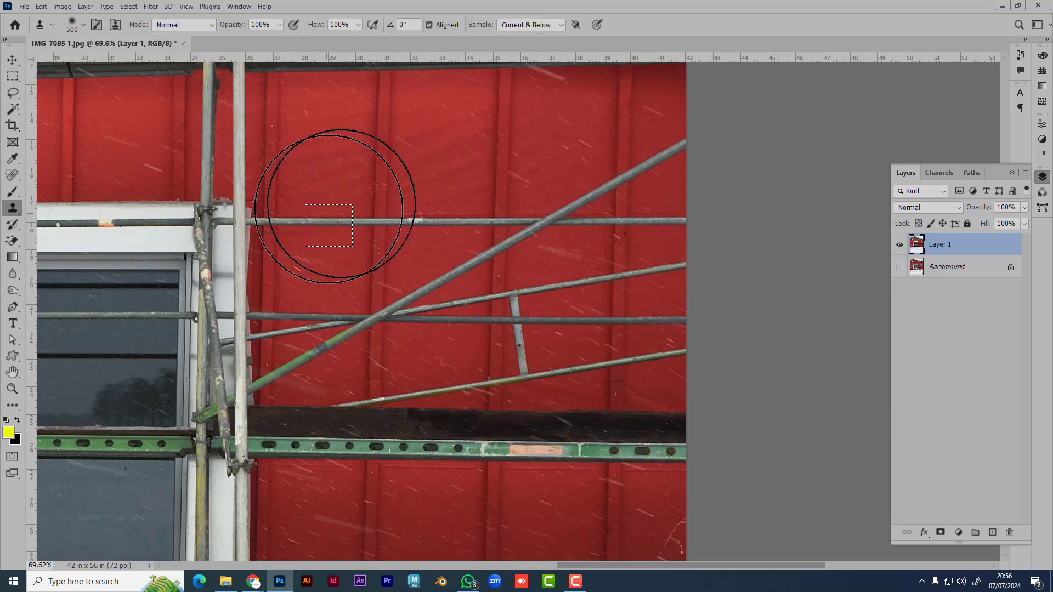
pyautogui.hotkey('ctrl', 'shift', 's')
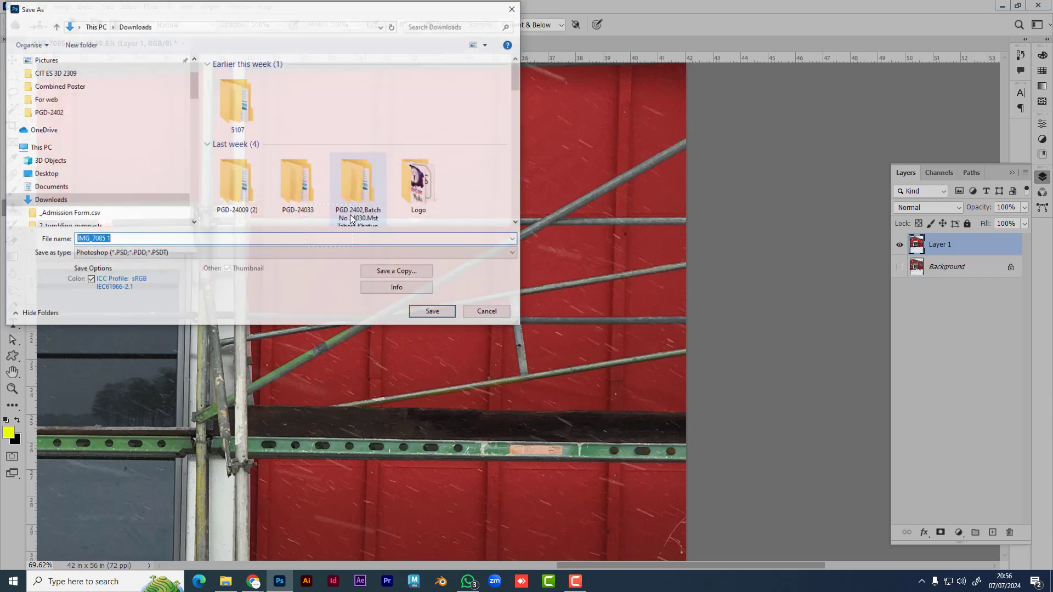
pyautogui.click(513, 8)
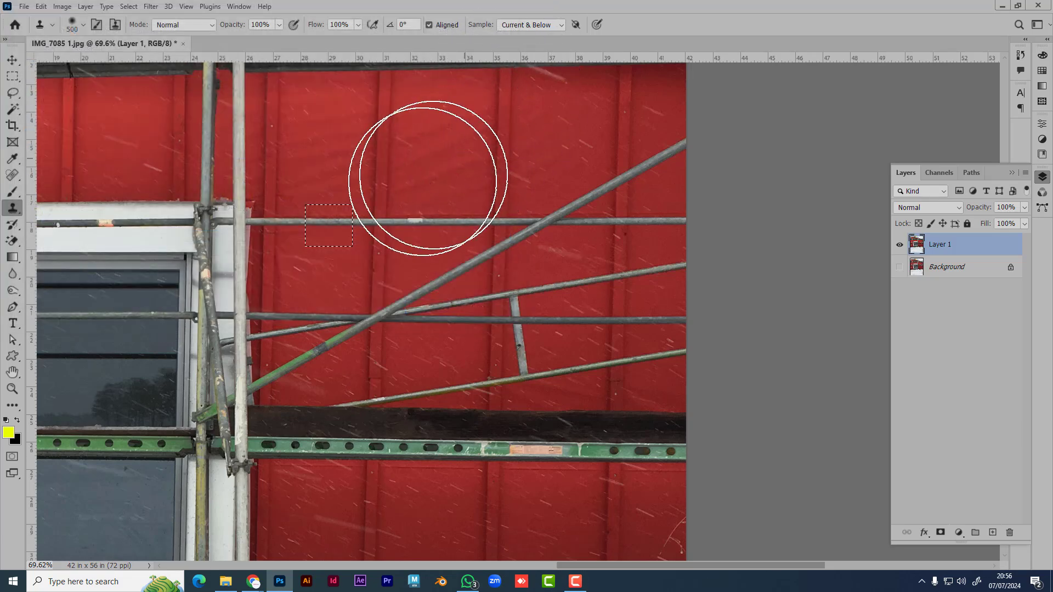
pyautogui.hotkey('ctrl', 'd')
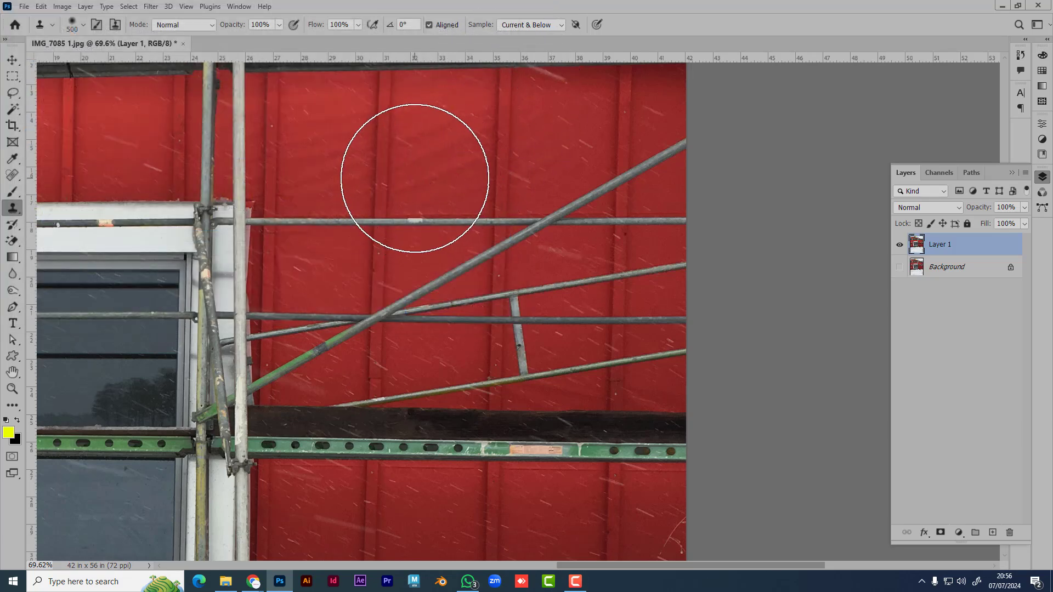
# - Reduce the Clone Stamp brush size to 80 and set its sampling to Current & Below
pyautogui.press('[')
pyautogui.press('[')
pyautogui.press('[')
pyautogui.press('[')
pyautogui.press('[')
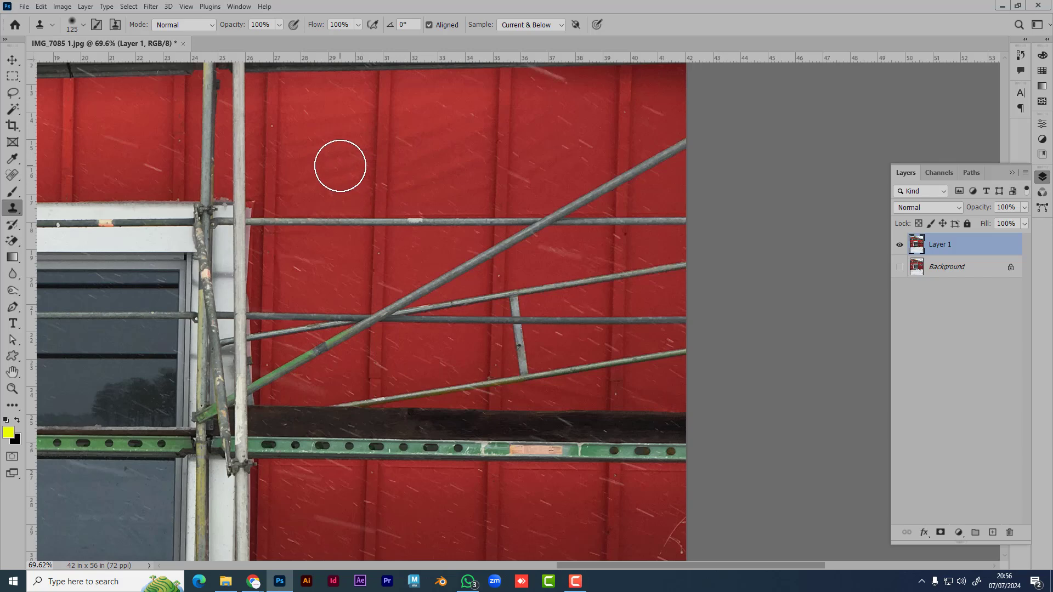
pyautogui.press('[')
pyautogui.press('[')
pyautogui.press('[')
pyautogui.scroll(9, 390, 208)
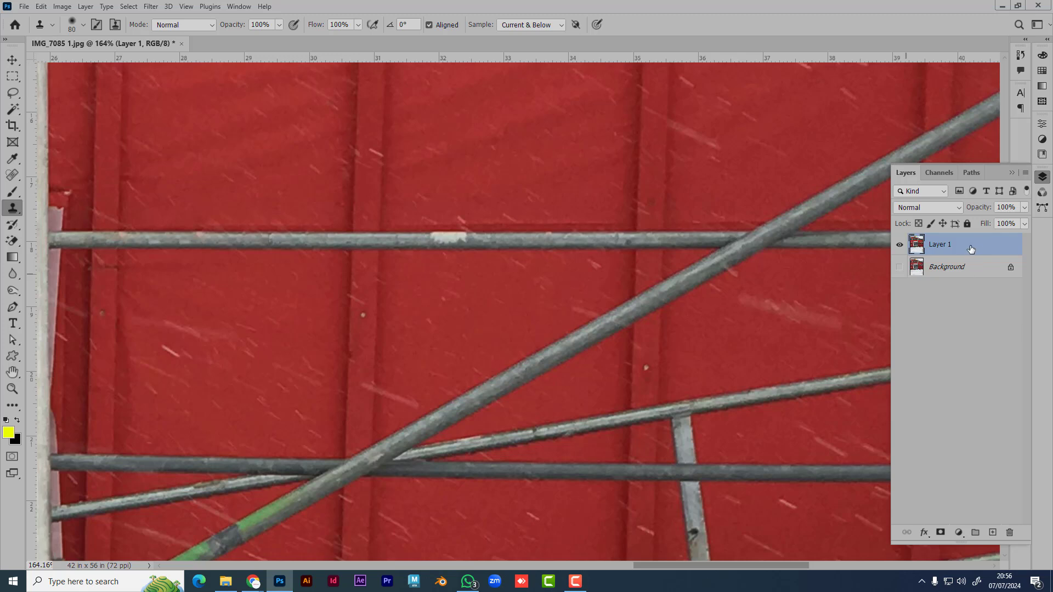
pyautogui.click(561, 25)
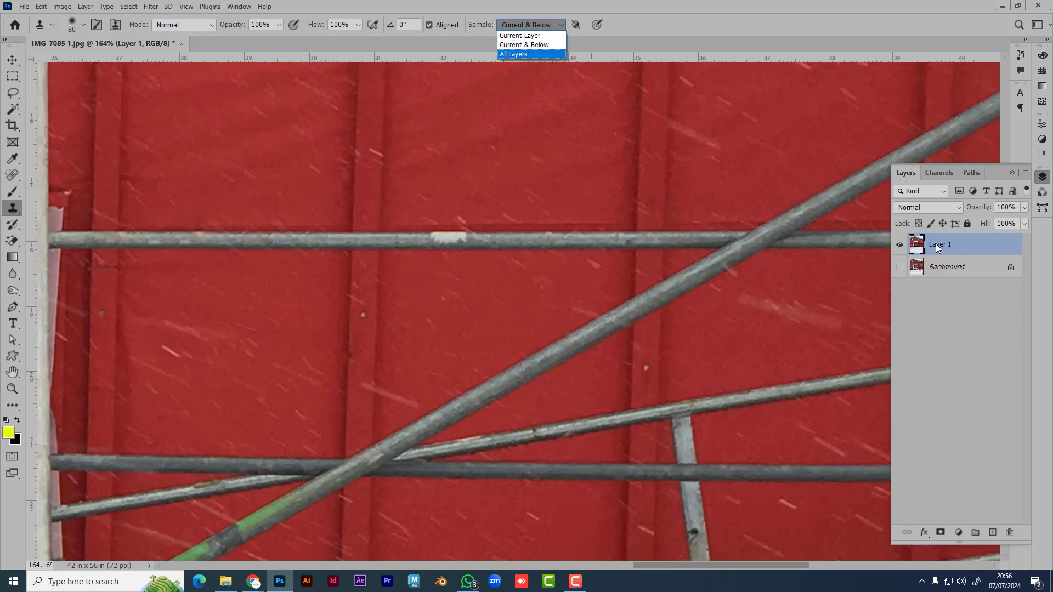
pyautogui.click(526, 45)
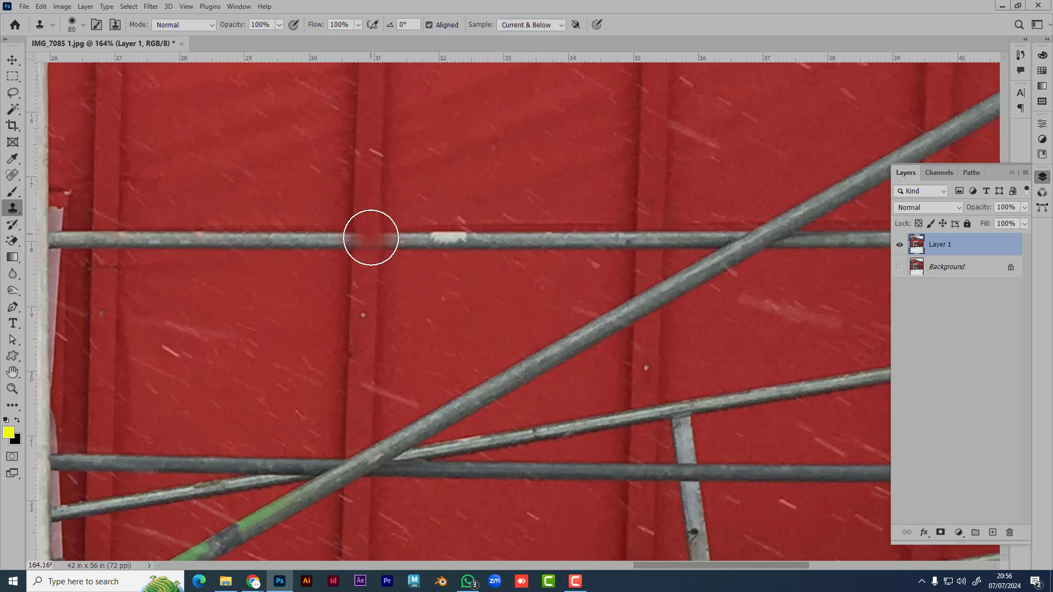
# - Clone clean red wall over the upper horizontal pipe where it crosses the vertical seam beside the window
pyautogui.click(367, 237)
pyautogui.click(368, 236)
pyautogui.click(369, 236)
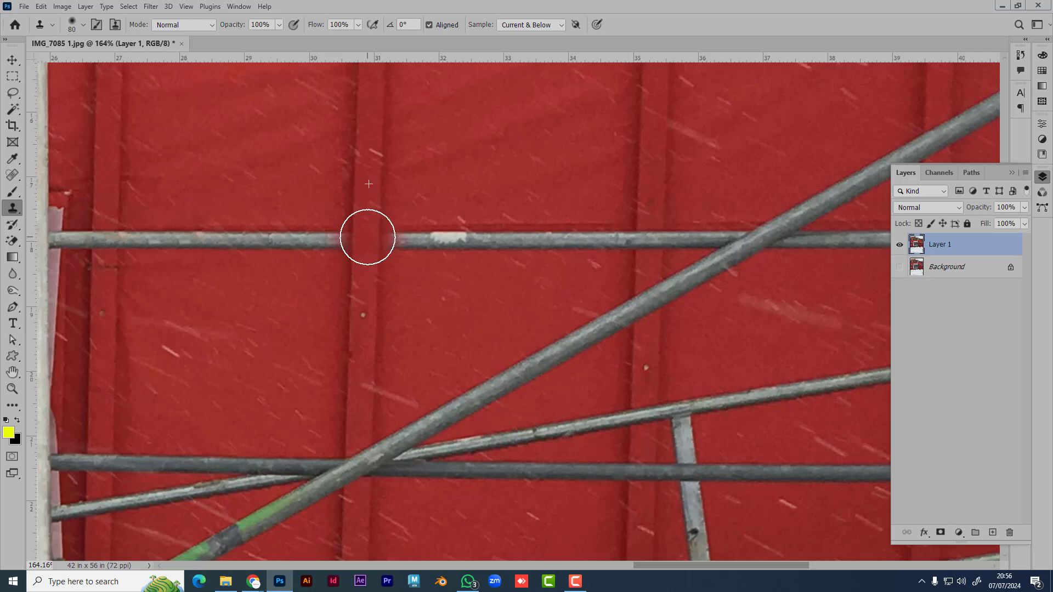
pyautogui.scroll(-1, 495, 317)
pyautogui.scroll(-3, 495, 316)
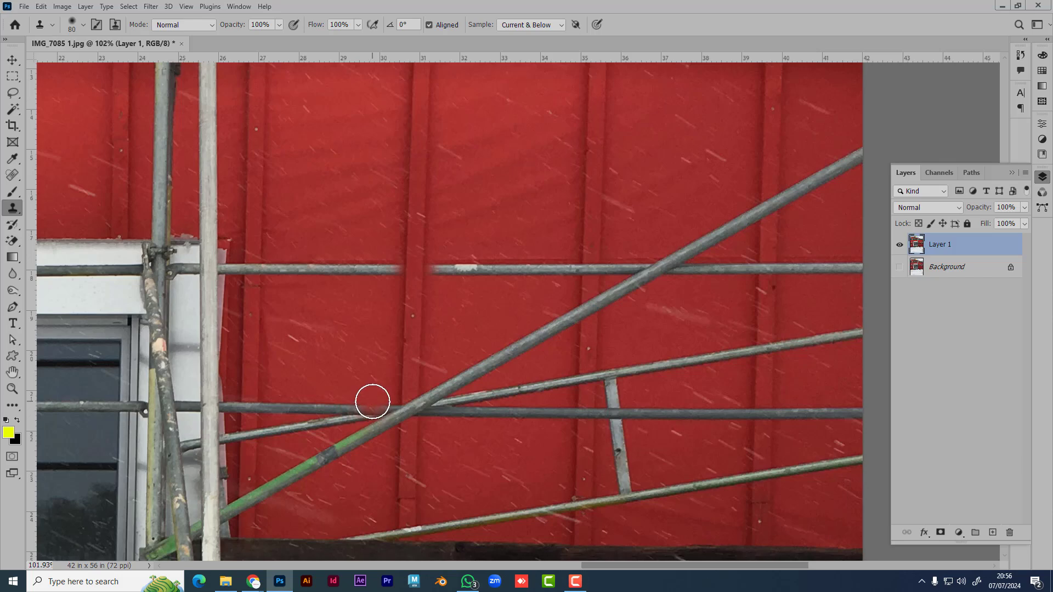
pyautogui.click(437, 304)
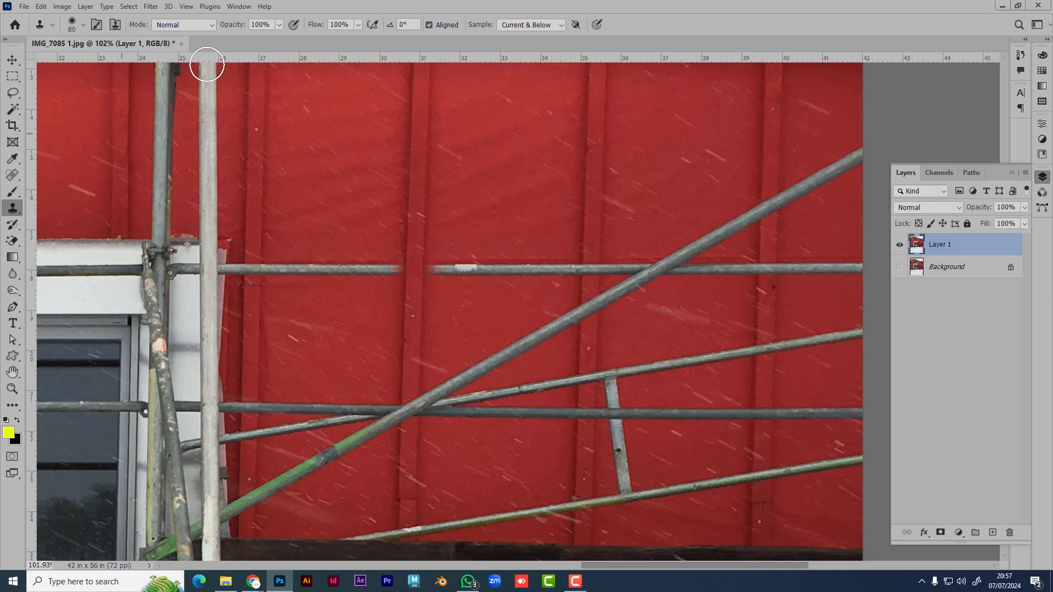
pyautogui.scroll(1, 397, 290)
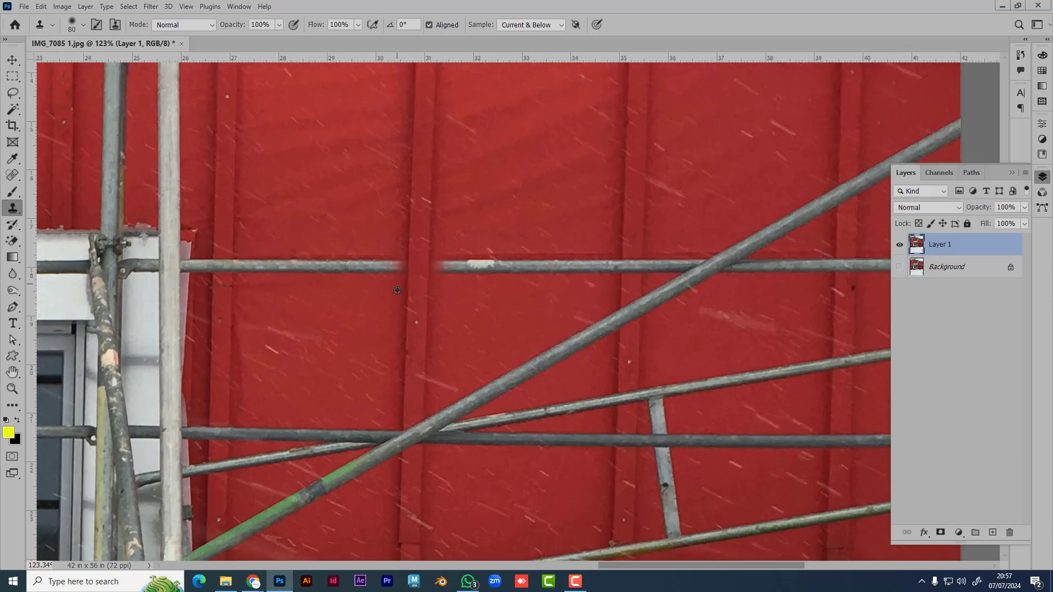
# - Try to remove a lassoed section of the upper horizontal pipe, between the window and the vertical seam, with a Content-Aware fill
pyautogui.click(12, 91)
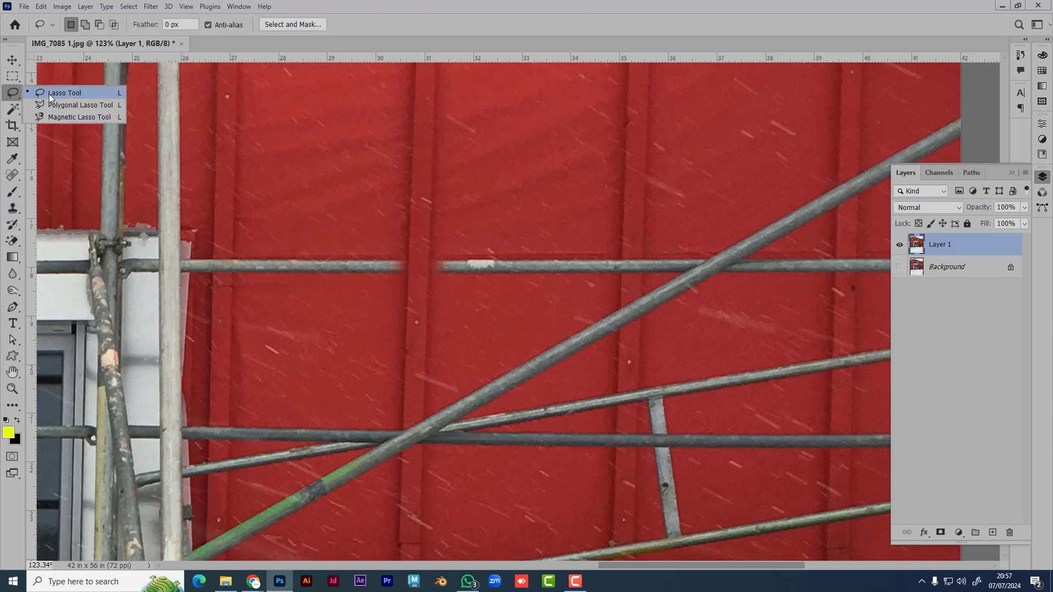
pyautogui.click(55, 93)
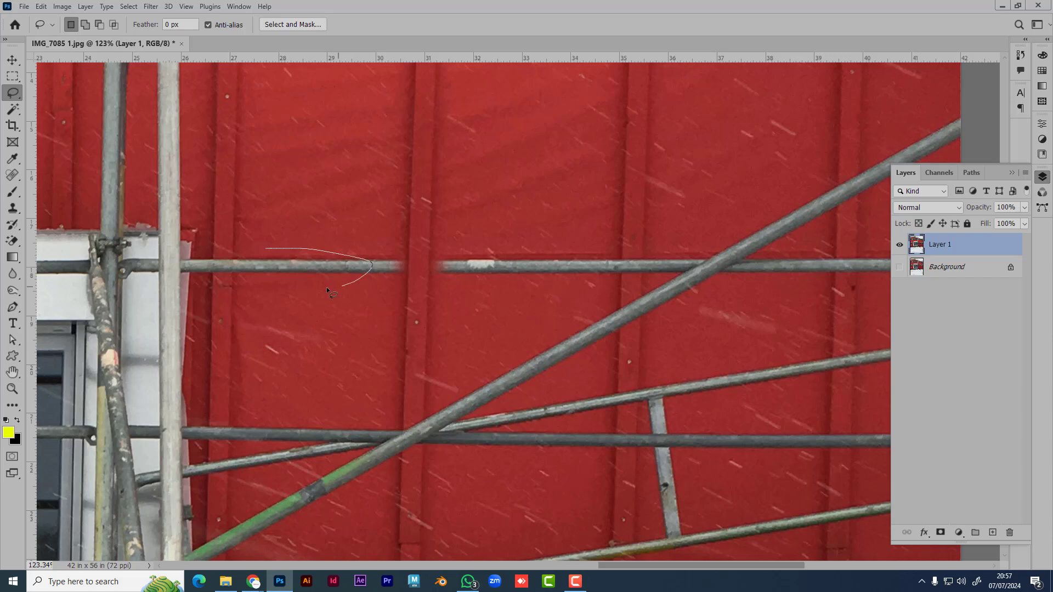
pyautogui.moveTo(277, 245); pyautogui.dragTo(279, 247)
pyautogui.click(41, 7)
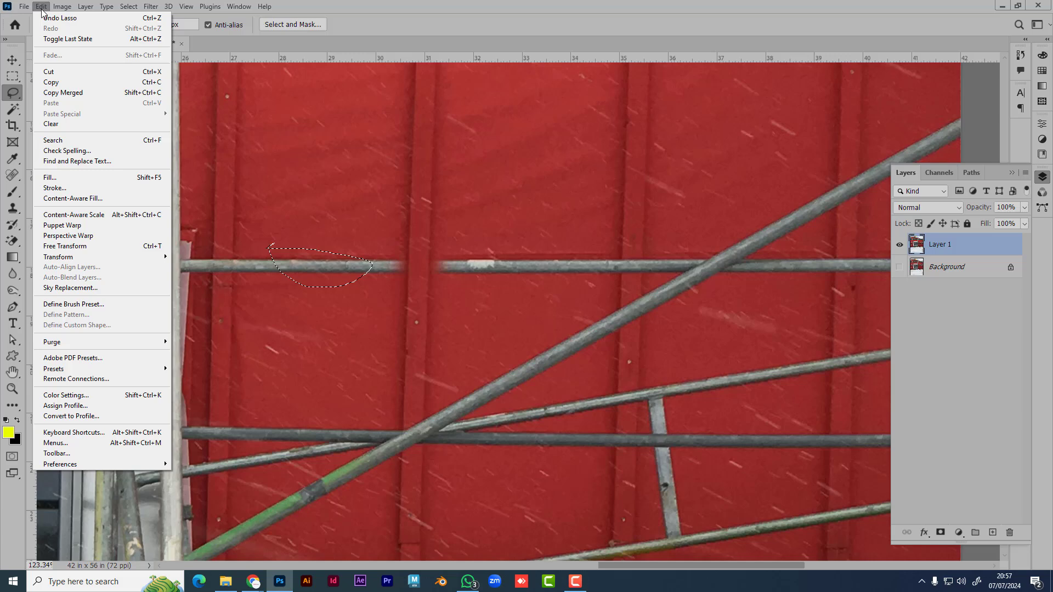
pyautogui.click(76, 177)
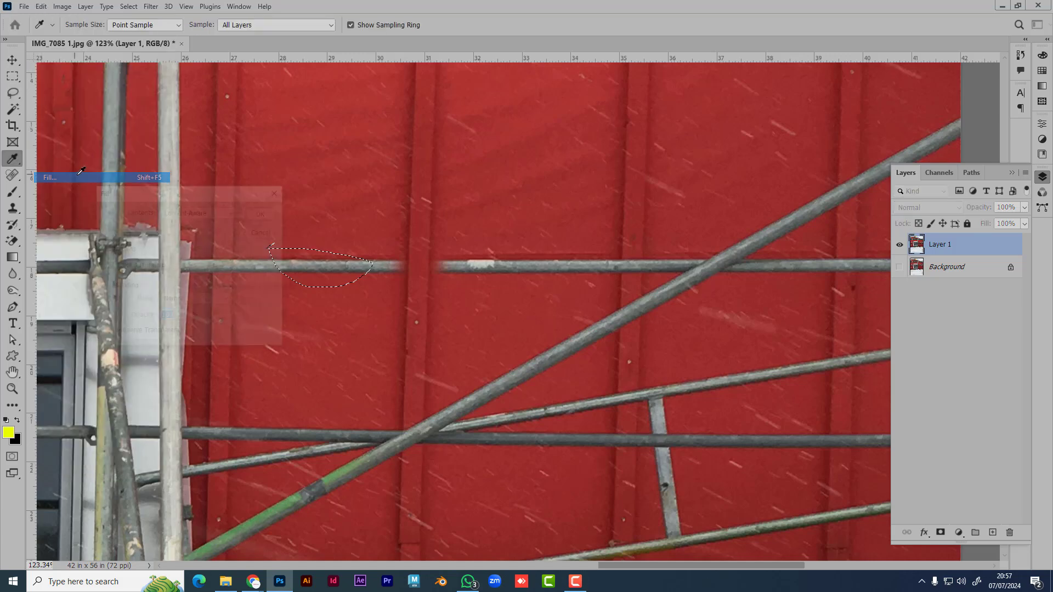
pyautogui.click(263, 212)
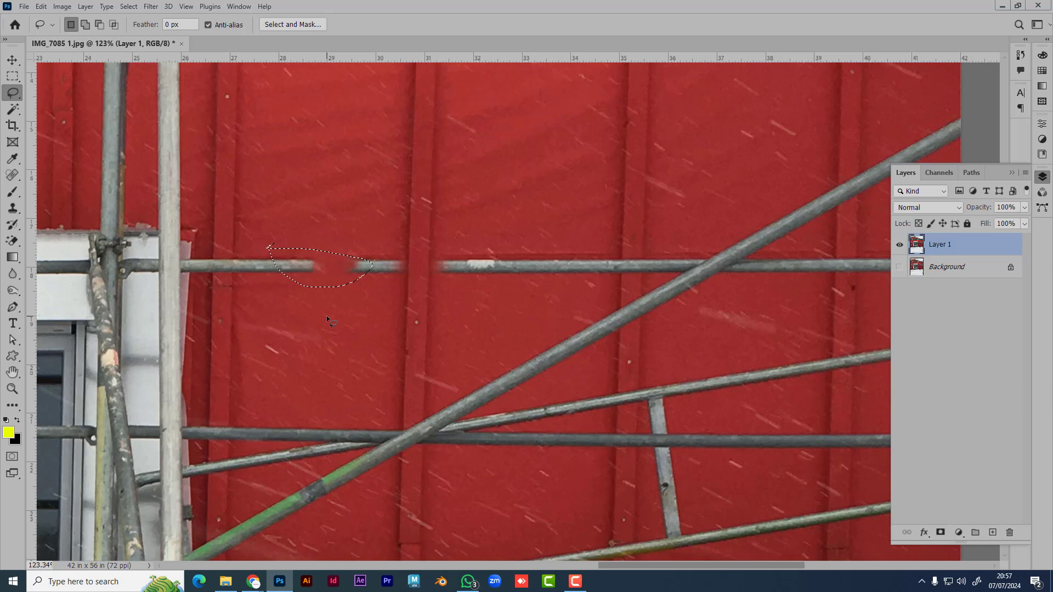
pyautogui.hotkey('ctrl', 'z')
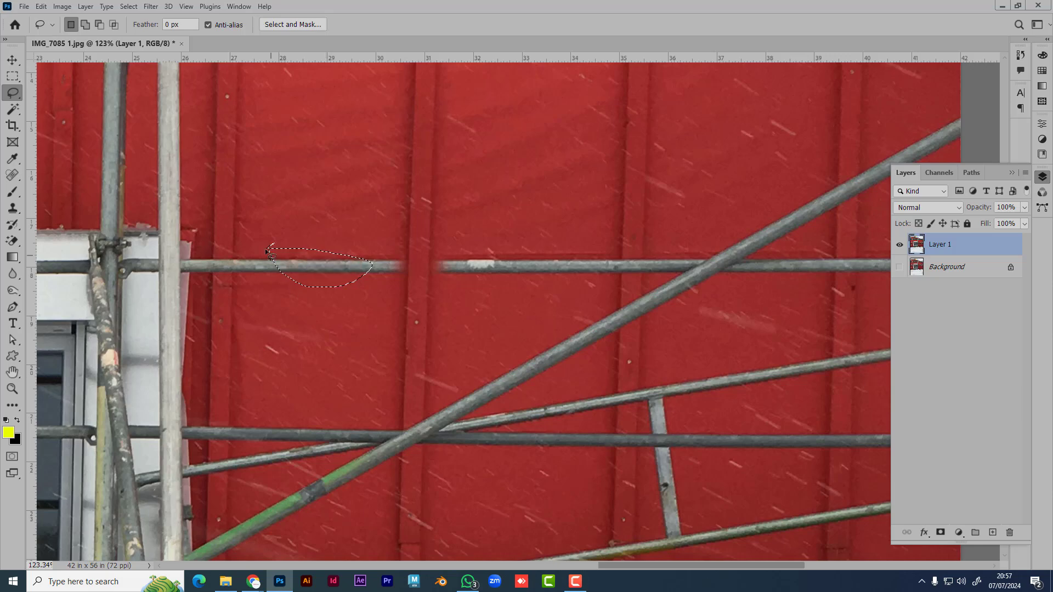
pyautogui.click(279, 225)
# - Paint a small black hook-shaped squiggle on the red wall panel above the pipe with a size 9 brush
pyautogui.scroll(5, 490, 300)
pyautogui.hscroll(3, 490, 300)
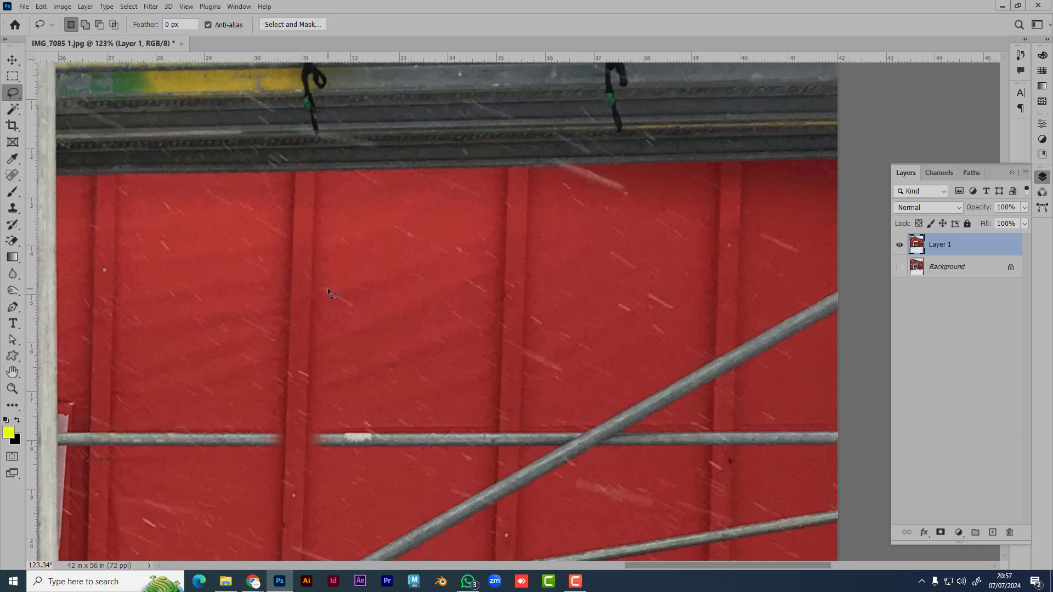
pyautogui.press('b')
pyautogui.press('[')
pyautogui.press('[')
pyautogui.press('[')
pyautogui.press('[')
pyautogui.press('[')
pyautogui.press('[')
pyautogui.press('[')
pyautogui.press('[')
pyautogui.press('[')
pyautogui.press('[')
pyautogui.press('[')
pyautogui.press('[')
pyautogui.press('[')
pyautogui.press('[')
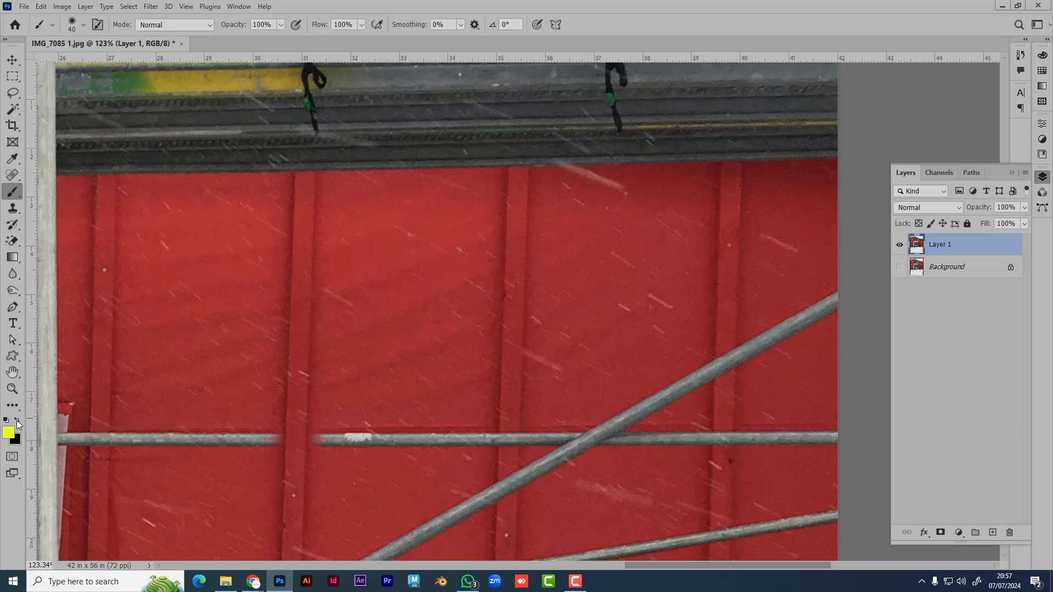
pyautogui.click(17, 421)
pyautogui.press('[')
pyautogui.press('[')
pyautogui.press('[')
pyautogui.press('[')
pyautogui.press('[')
pyautogui.press('[')
pyautogui.press('[')
pyautogui.moveTo(398, 247)
pyautogui.mouseDown()
pyautogui.moveTo(396, 325)
pyautogui.moveTo(415, 339)
pyautogui.moveTo(420, 310)
pyautogui.moveTo(443, 318)
pyautogui.mouseUp()
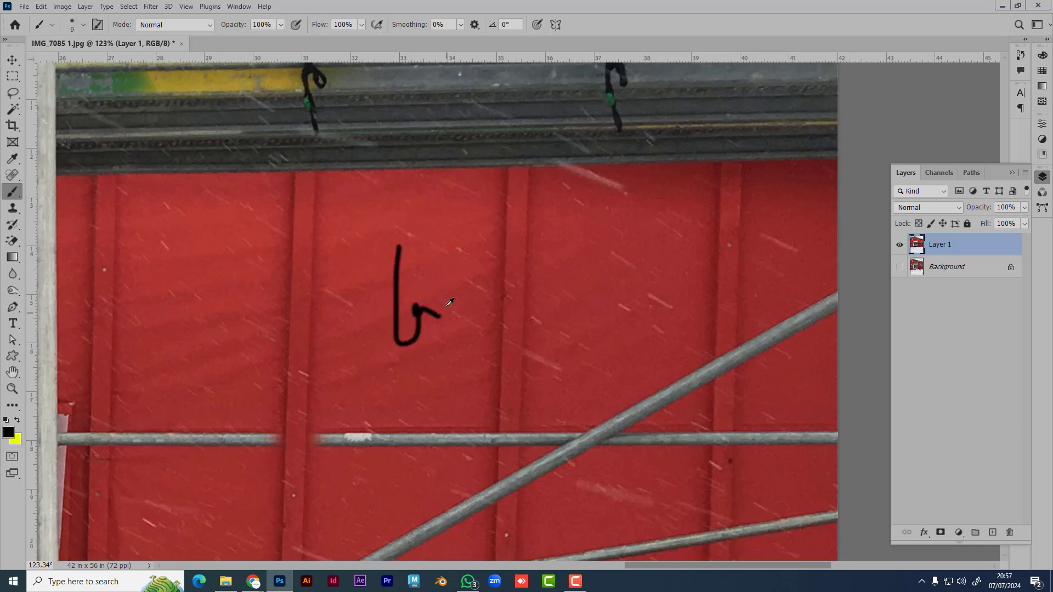
# - Select the black squiggle with a freehand lasso outline that closely follows its shape
pyautogui.scroll(5, 450, 302)
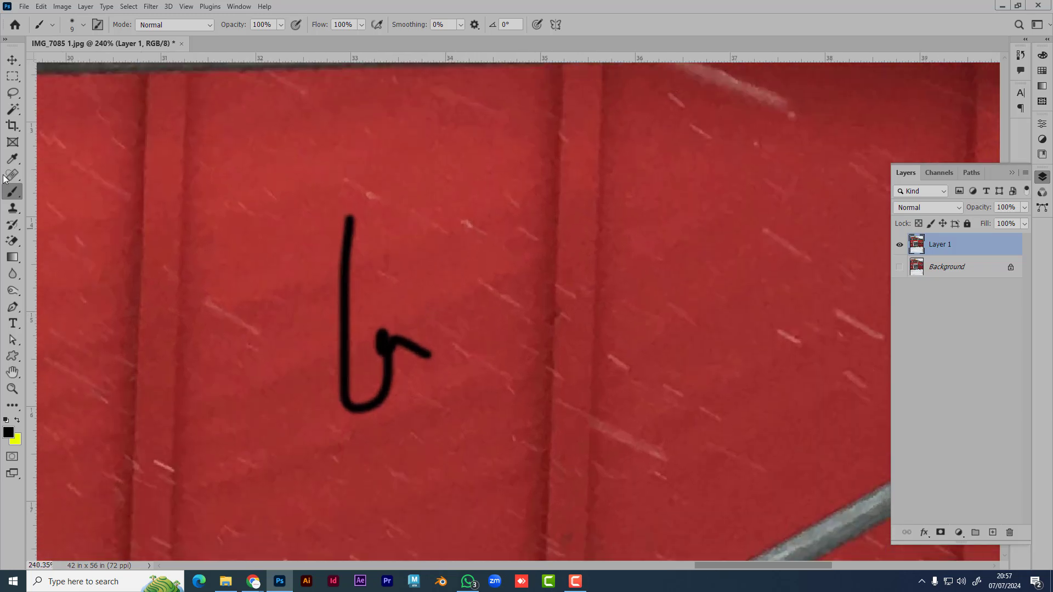
pyautogui.click(14, 96)
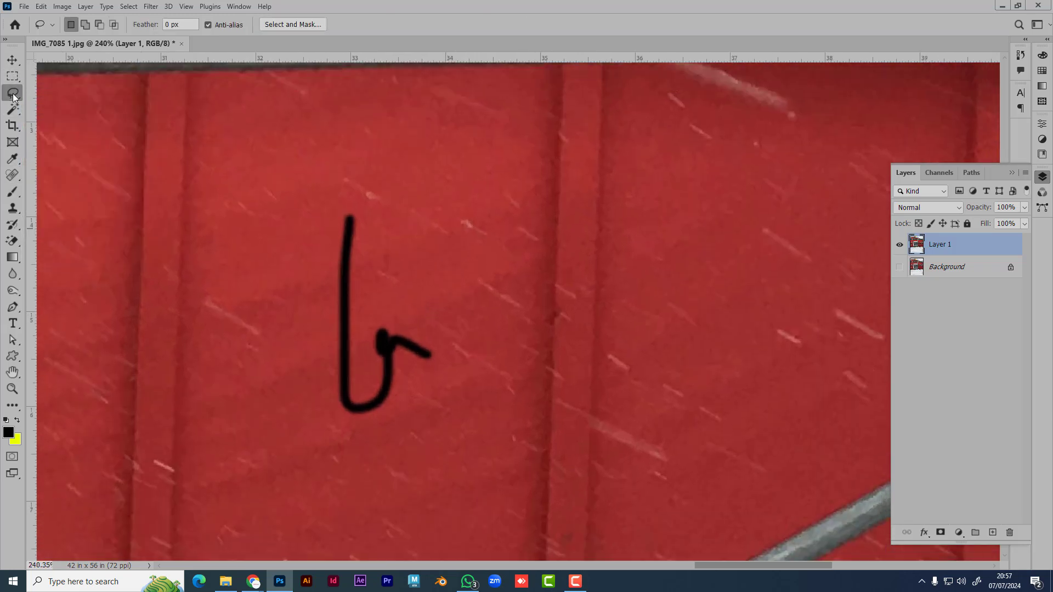
pyautogui.moveTo(356, 206); pyautogui.dragTo(360, 286)
pyautogui.moveTo(376, 333)
pyautogui.mouseDown()
pyautogui.moveTo(421, 332)
pyautogui.moveTo(440, 368)
pyautogui.moveTo(406, 356)
pyautogui.moveTo(398, 391)
pyautogui.mouseUp()
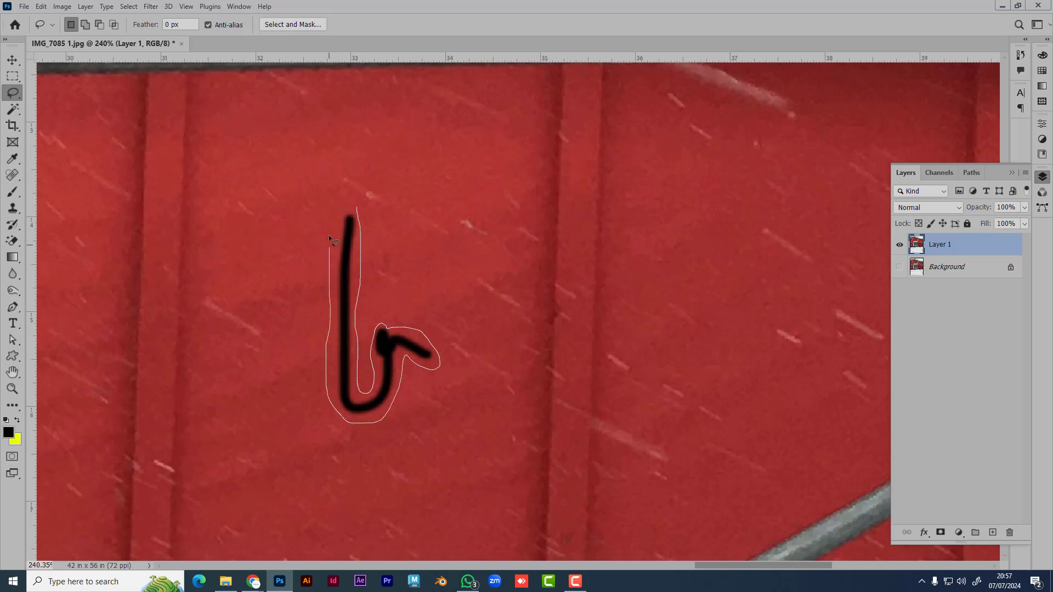
pyautogui.moveTo(358, 209); pyautogui.dragTo(357, 207)
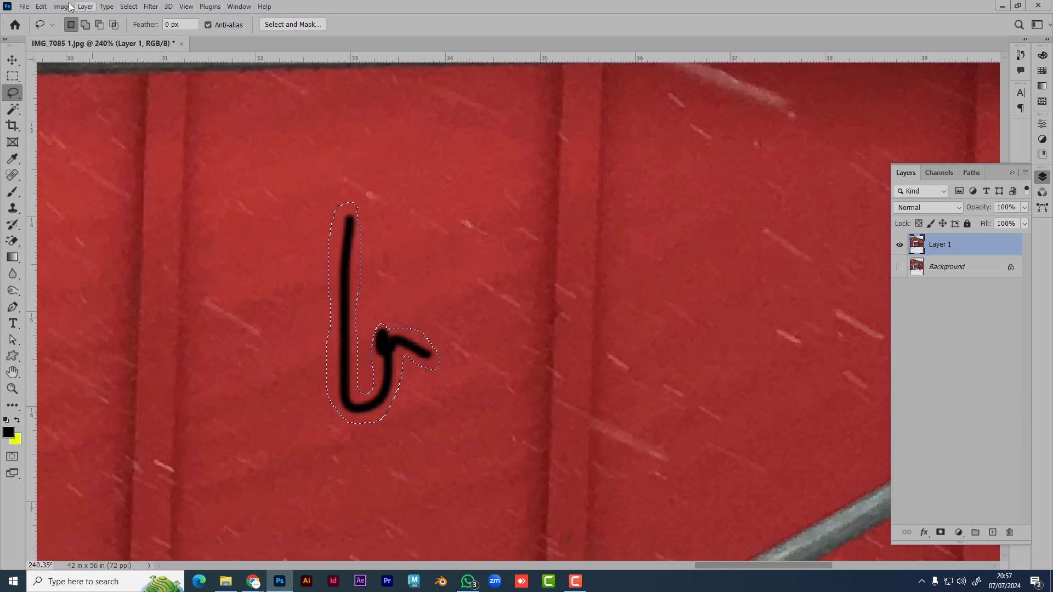
# - Fill the selected squiggle using Content-Aware contents with Color Adaptation, Normal mode and 100% opacity
pyautogui.click(41, 6)
pyautogui.click(61, 181)
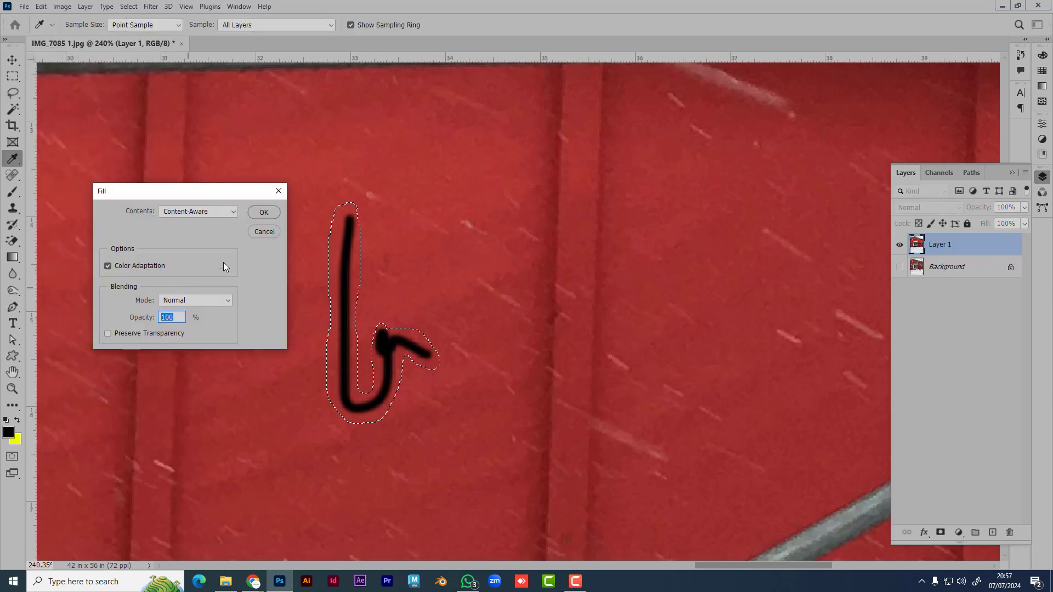
pyautogui.click(263, 214)
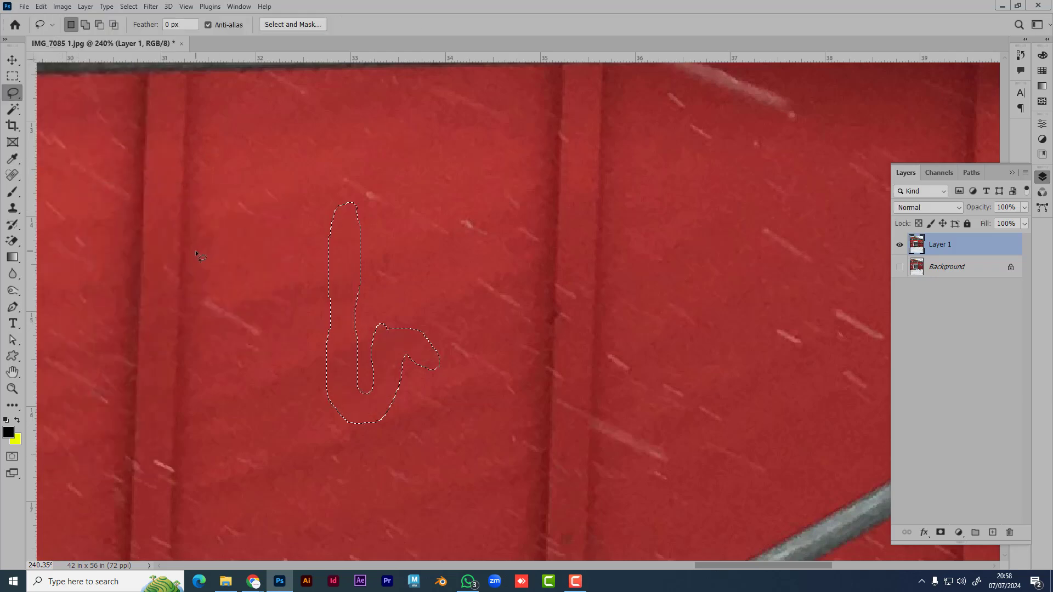
# - Undo the content-aware fill, the lasso selection and the black squiggle on the red wall
pyautogui.scroll(-5, 243, 269)
pyautogui.scroll(-1, 243, 269)
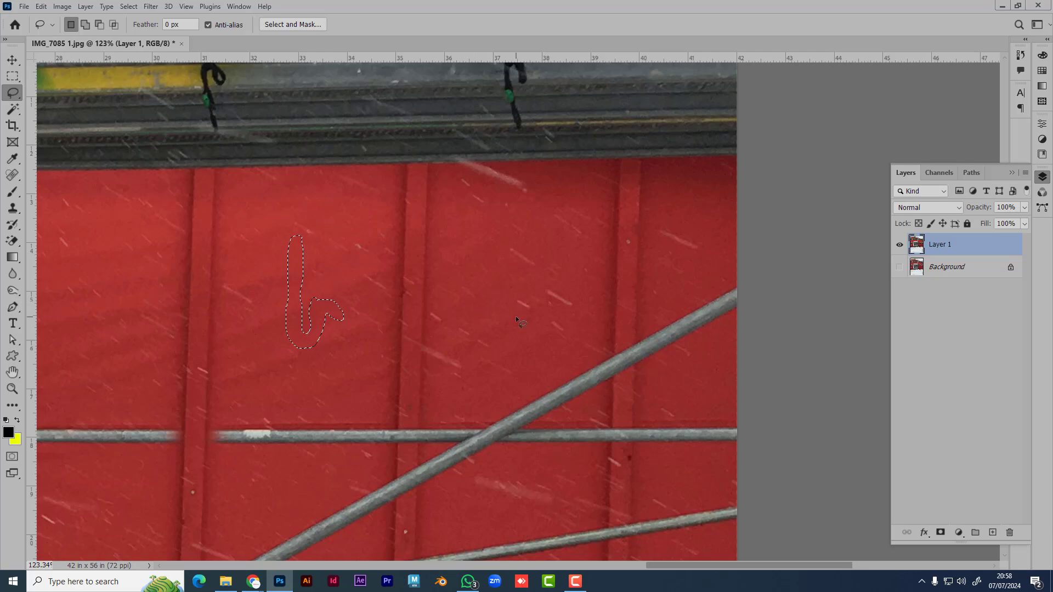
pyautogui.scroll(1, 251, 443)
pyautogui.scroll(-7, 251, 442)
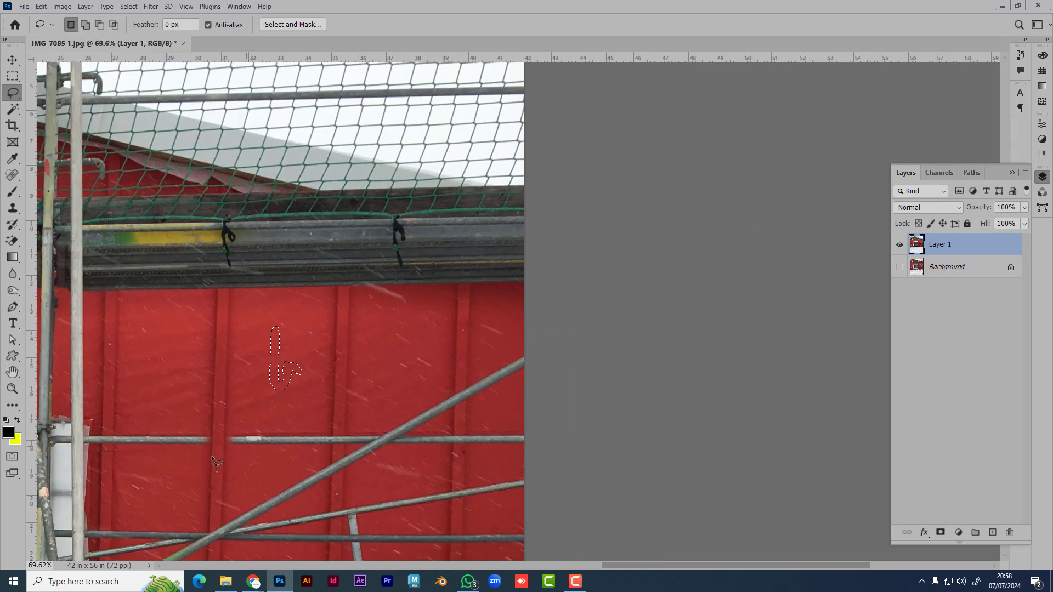
pyautogui.moveTo(144, 456); pyautogui.dragTo(376, 457)
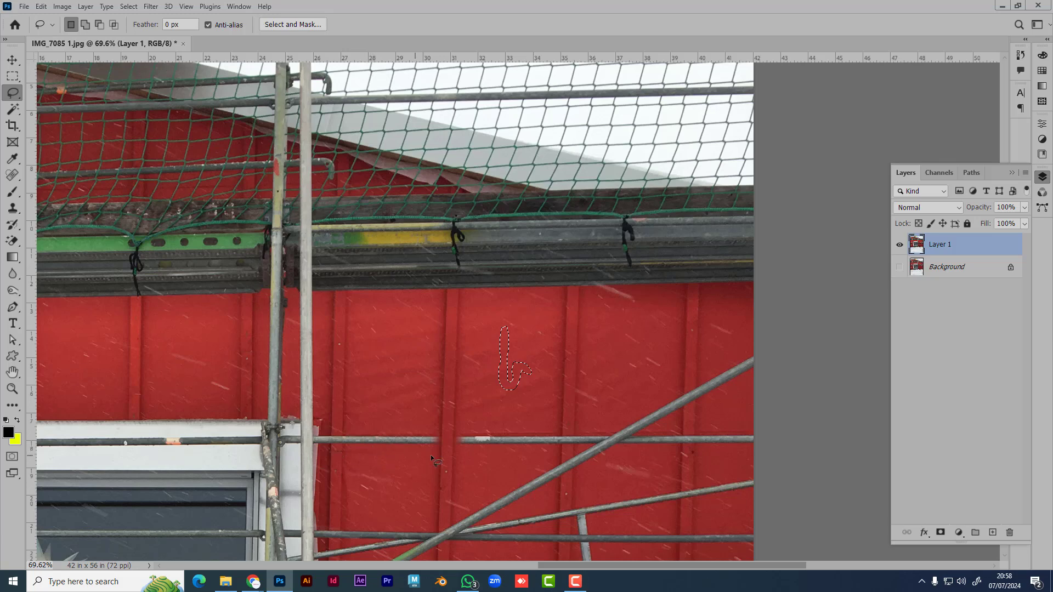
pyautogui.hotkey('ctrl', 'z')
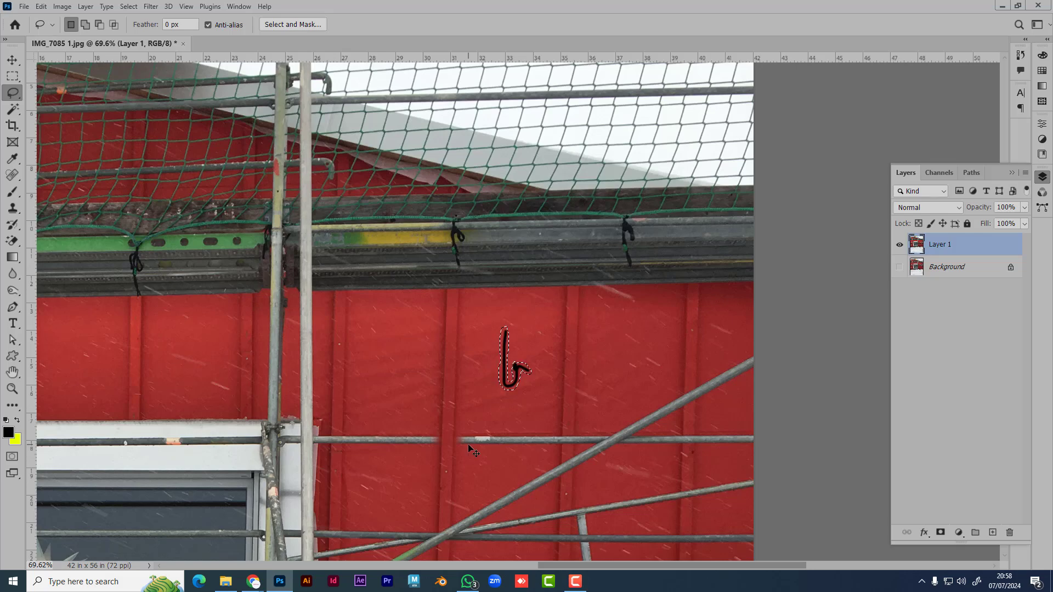
pyautogui.hotkey('ctrl', 'z')
pyautogui.hotkey('ctrl', 'z')
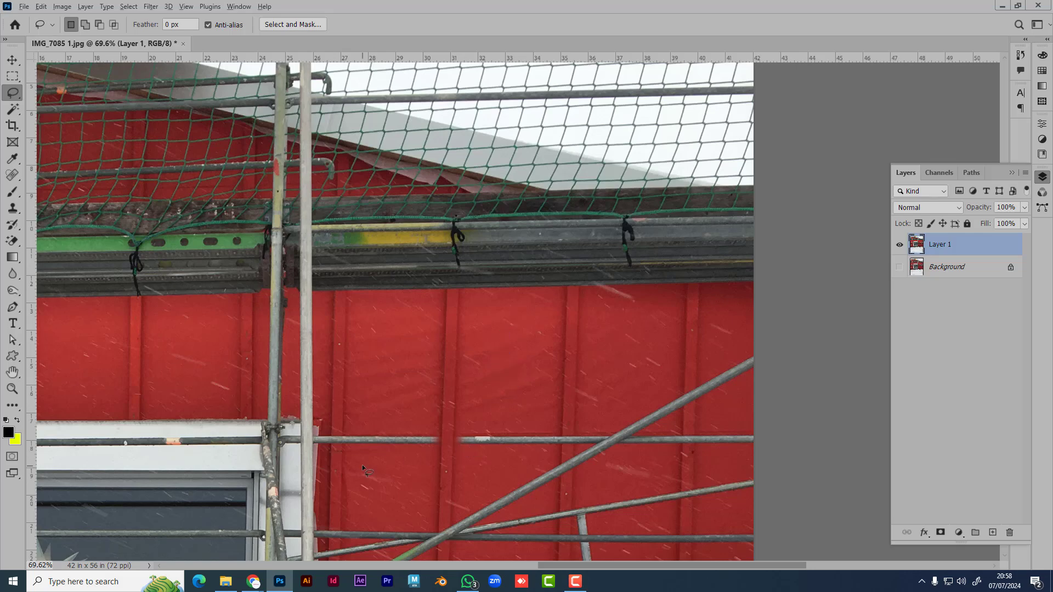
# - Lasso a strip of the upper horizontal pipe just before the cleaned seam and open it in the Content-Aware Fill workspace
pyautogui.scroll(5, 362, 465)
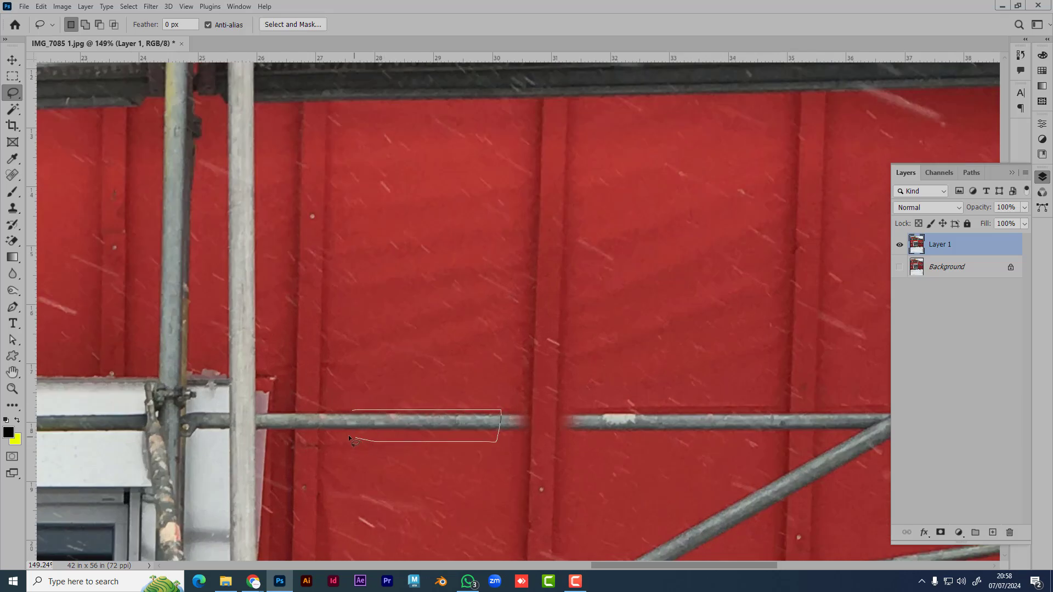
pyautogui.moveTo(351, 407); pyautogui.dragTo(347, 410)
pyautogui.click(41, 6)
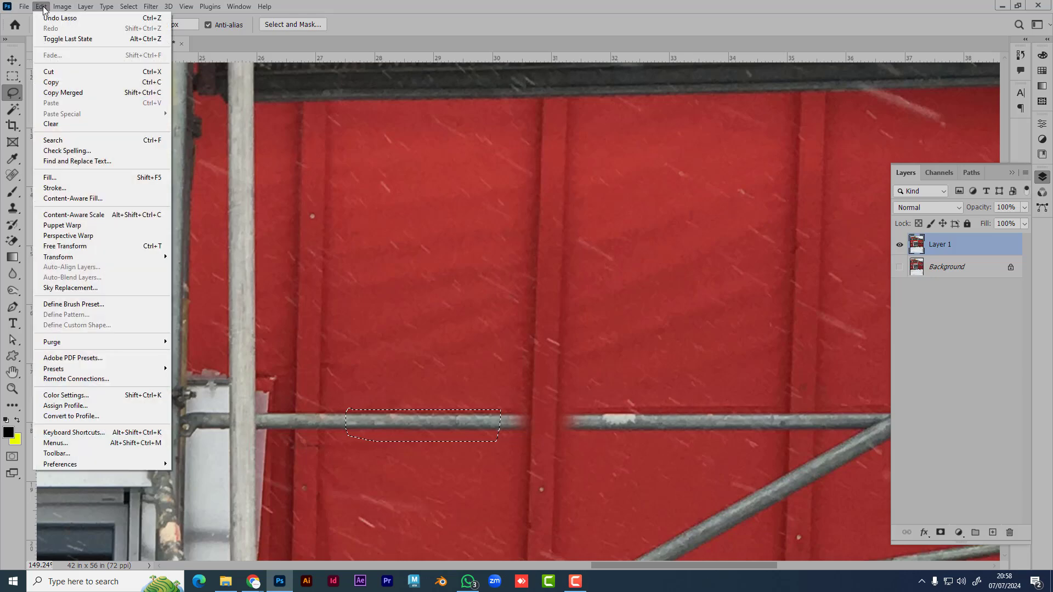
pyautogui.click(79, 198)
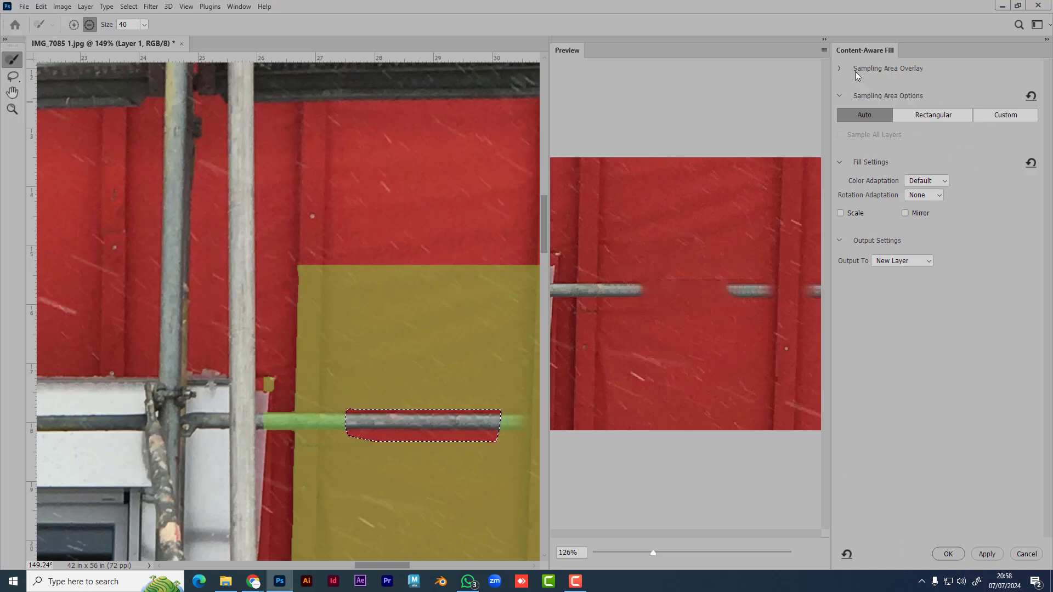
# - Expand the sampling overlay settings and apply the pipe fill with Auto sampling, output to a new layer
pyautogui.click(839, 68)
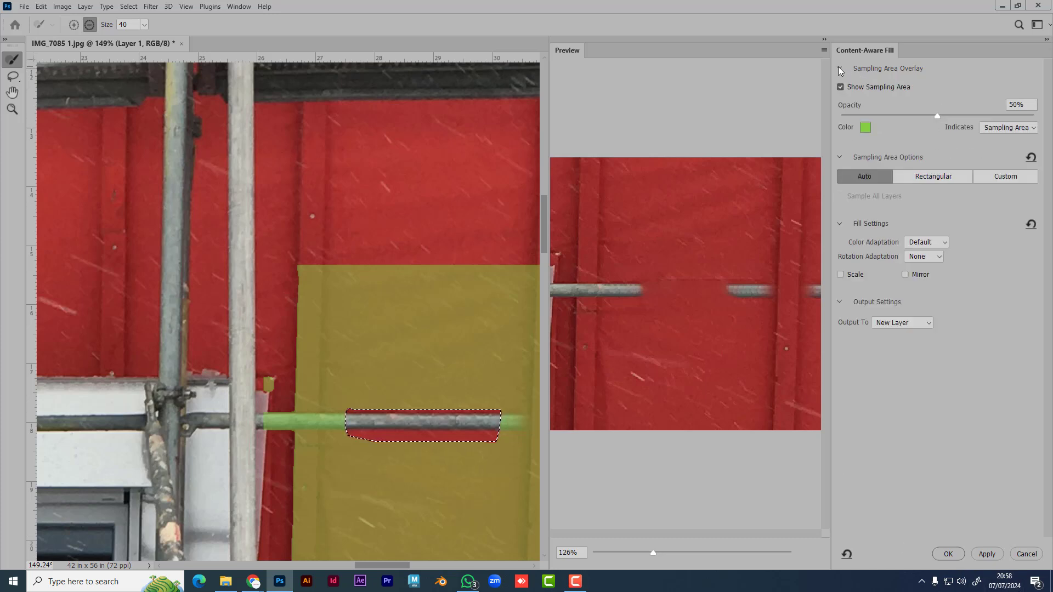
pyautogui.click(840, 158)
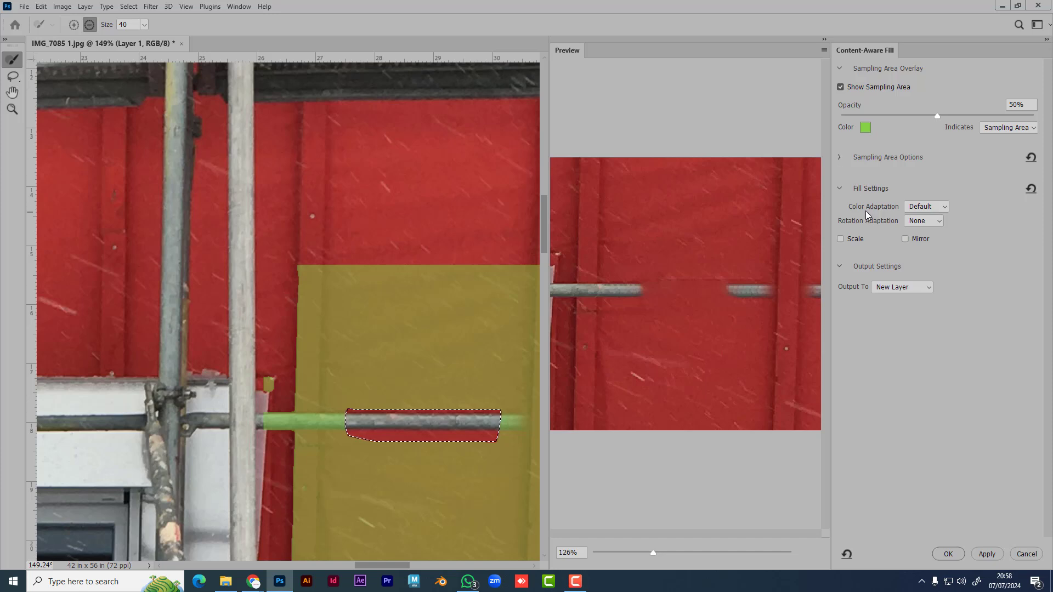
pyautogui.click(839, 158)
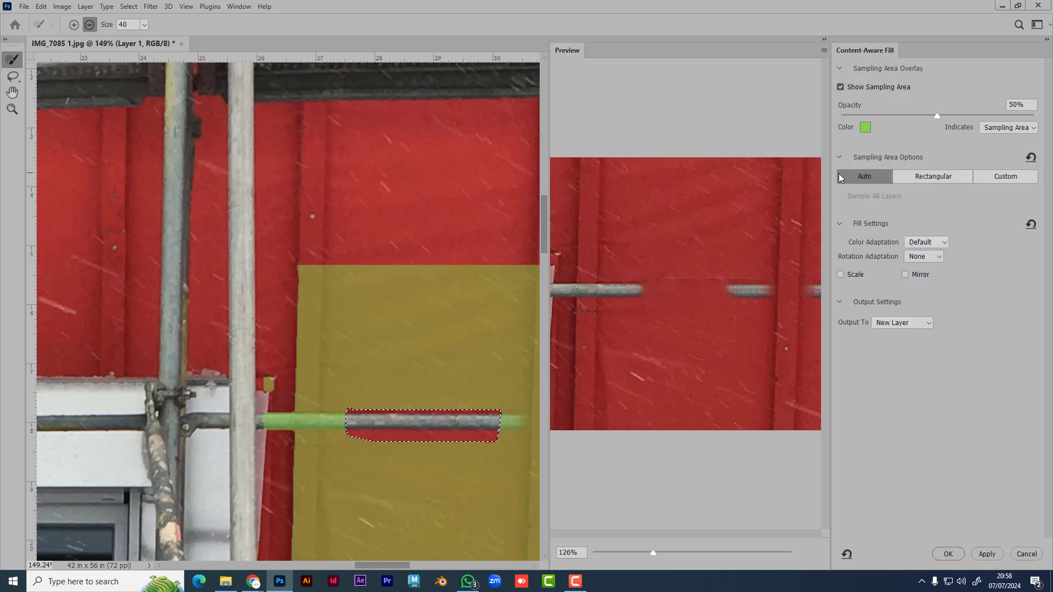
pyautogui.click(986, 555)
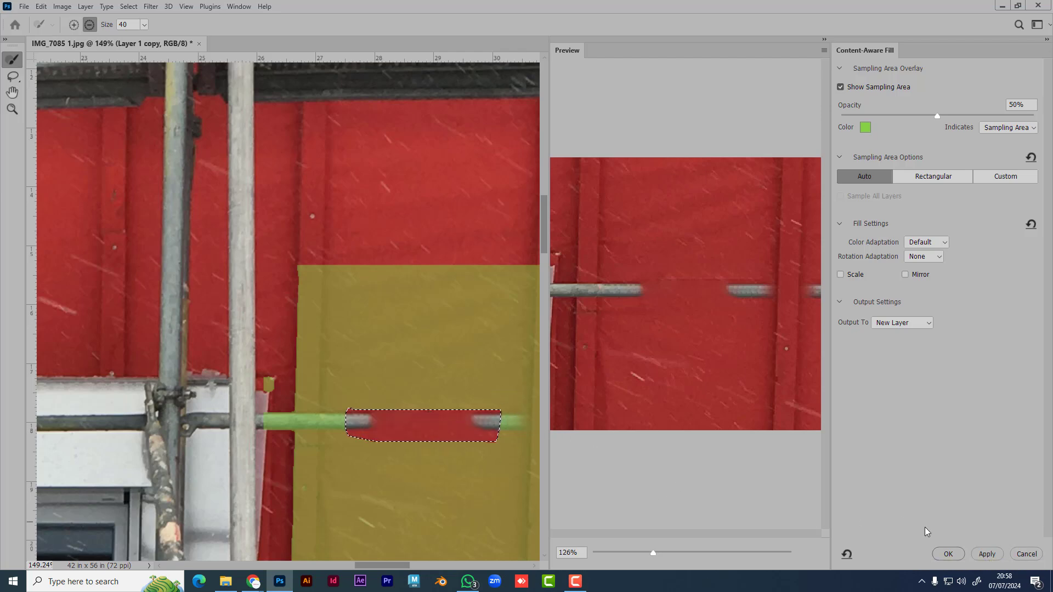
pyautogui.click(948, 554)
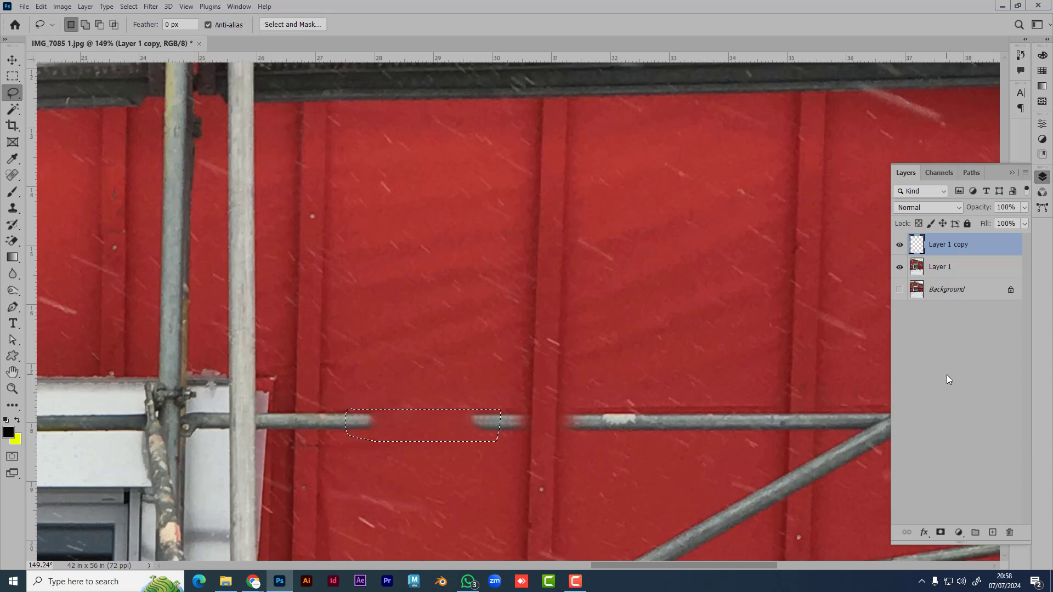
# - Clear the selection, inspect the filled patch by toggling layer visibility, and delete the Layer 1 copy layer
pyautogui.click(439, 442)
pyautogui.click(899, 246)
pyautogui.click(900, 247)
pyautogui.click(899, 267)
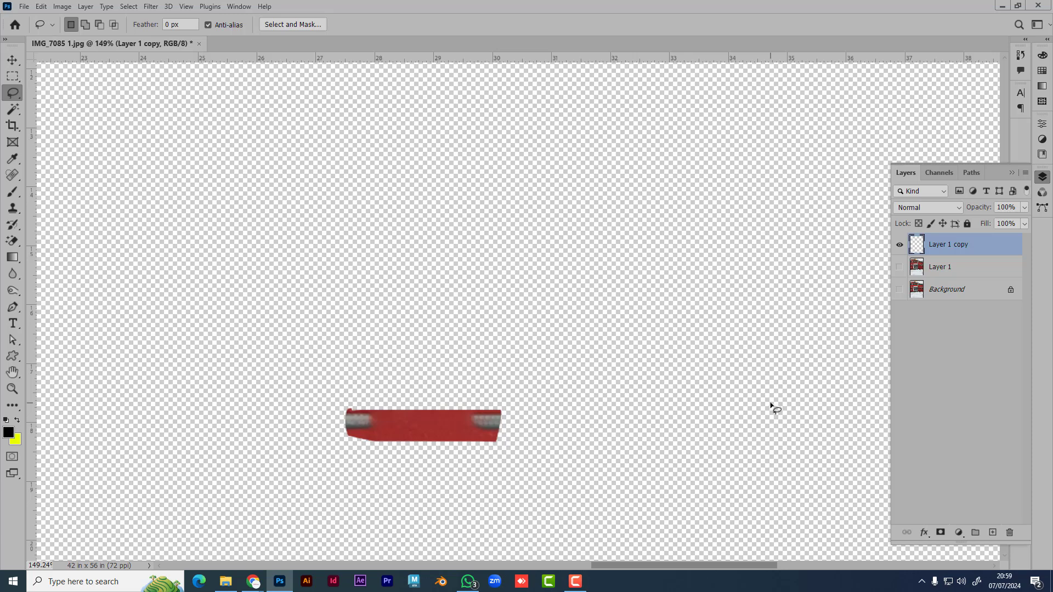
pyautogui.click(900, 268)
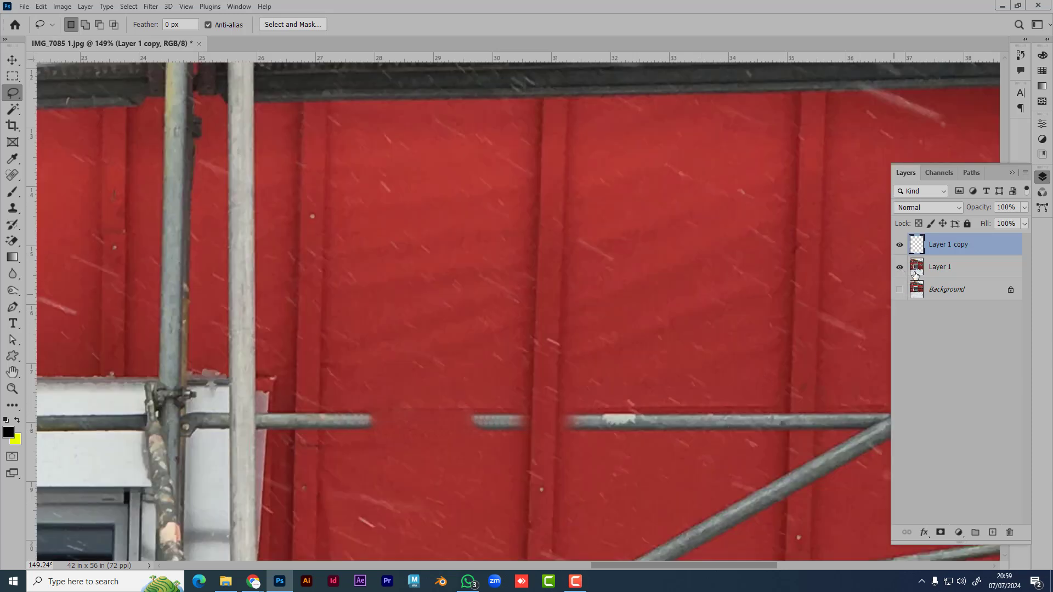
pyautogui.moveTo(922, 250); pyautogui.dragTo(1009, 535)
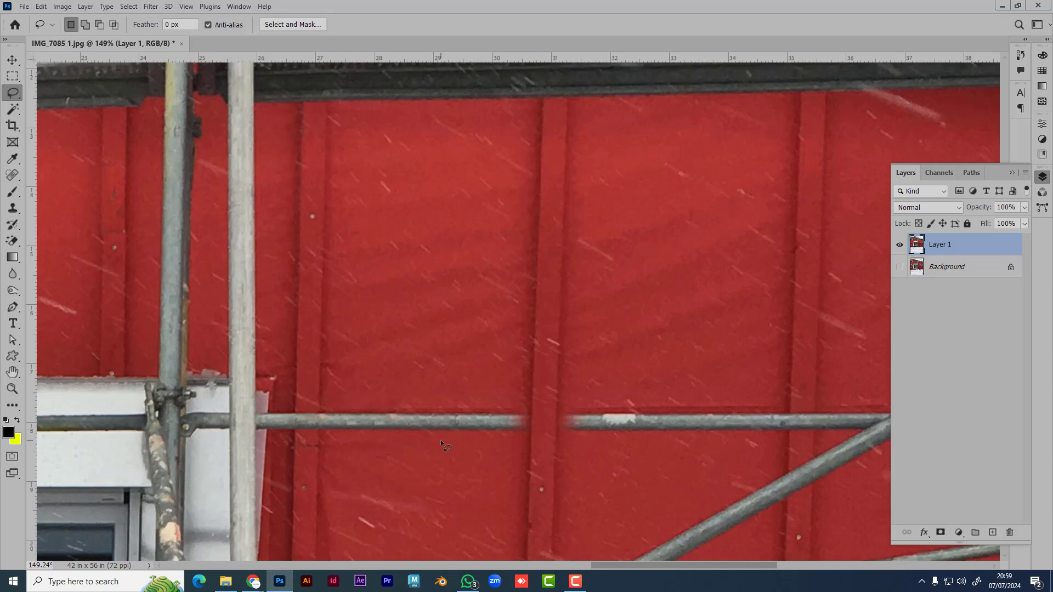
pyautogui.click(577, 583)
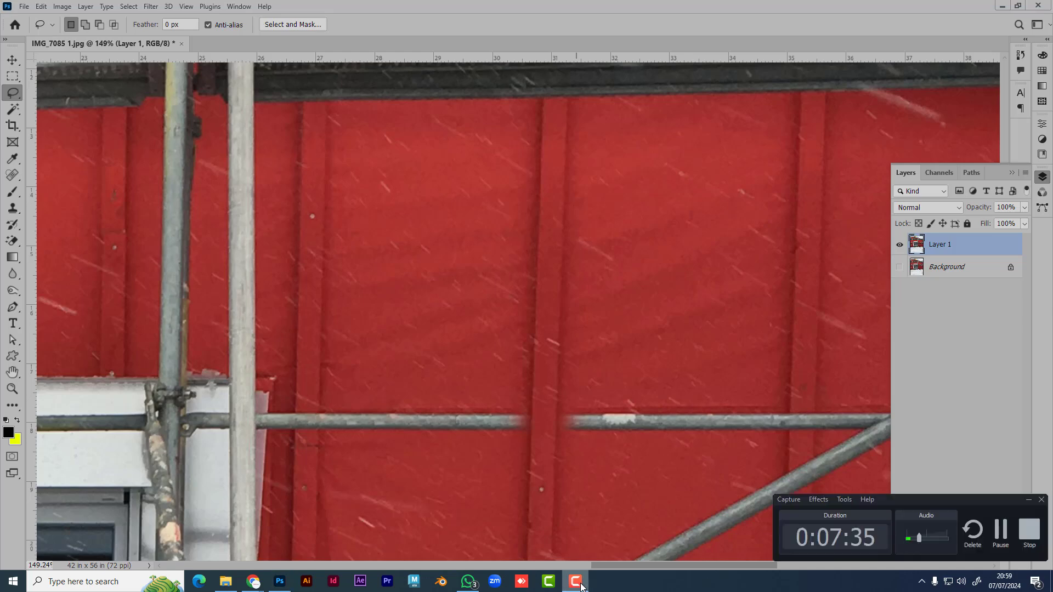
pyautogui.click(580, 583)
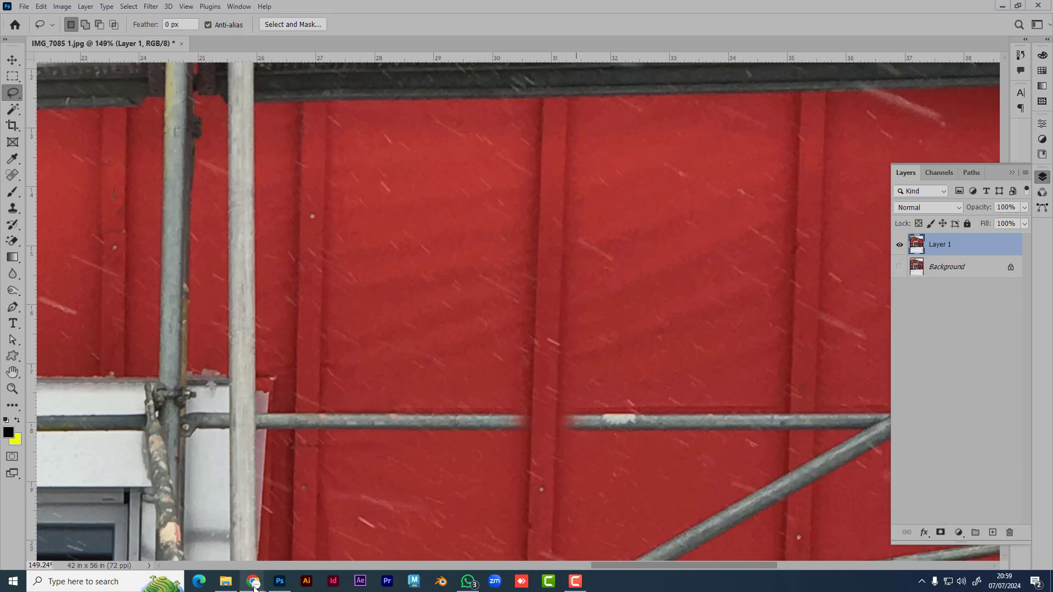
pyautogui.moveTo(254, 587)
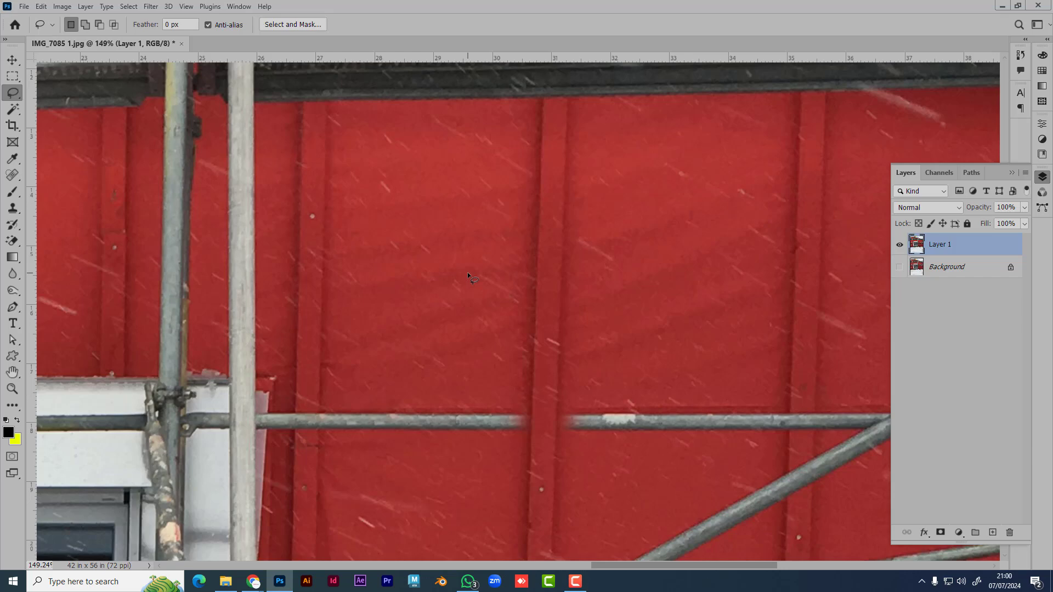
pyautogui.scroll(-6, 364, 354)
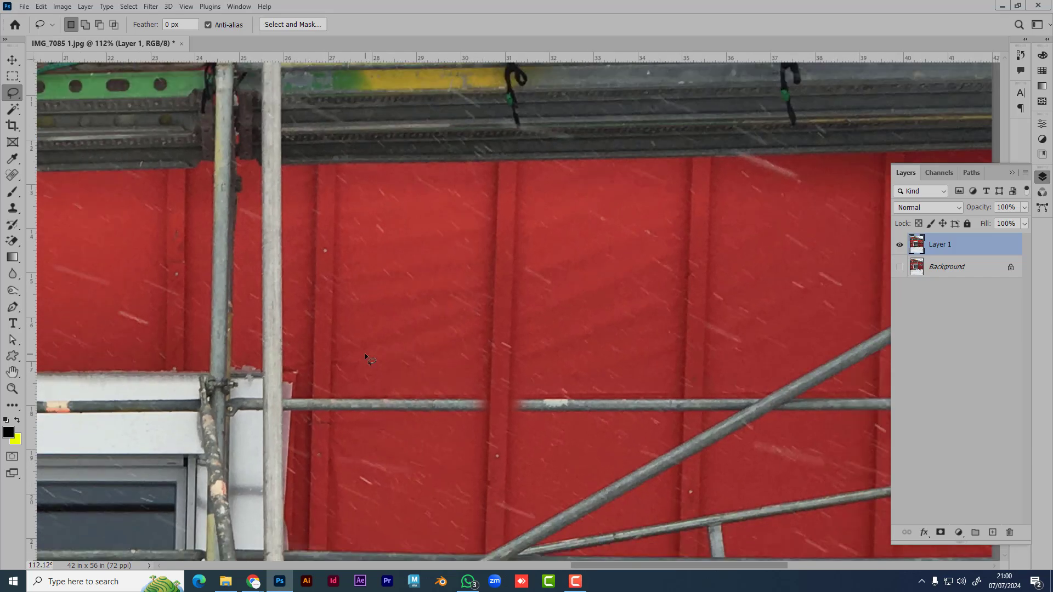
pyautogui.scroll(-2, 364, 354)
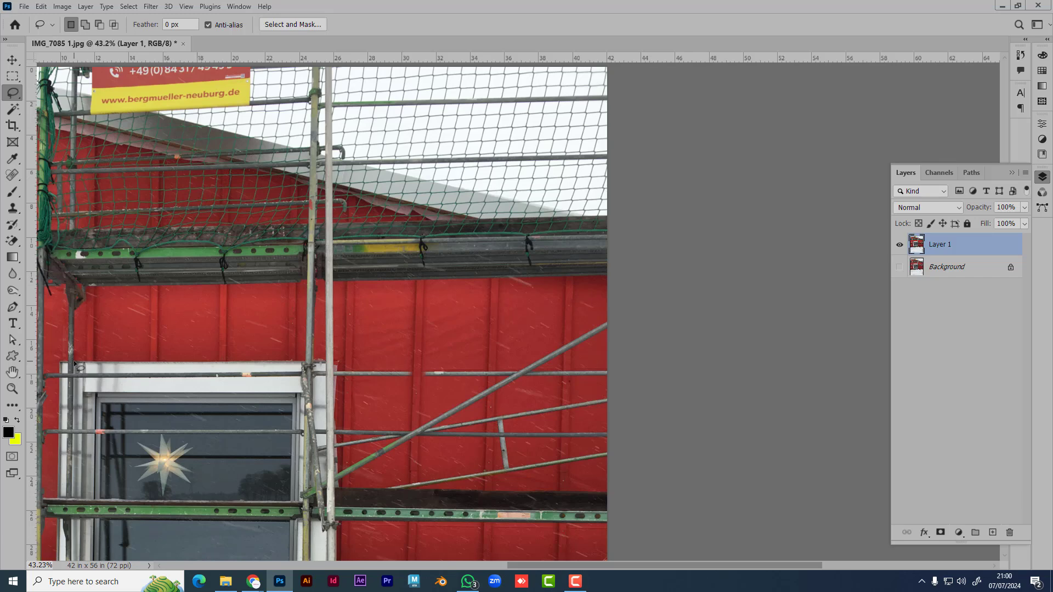
pyautogui.click(15, 314)
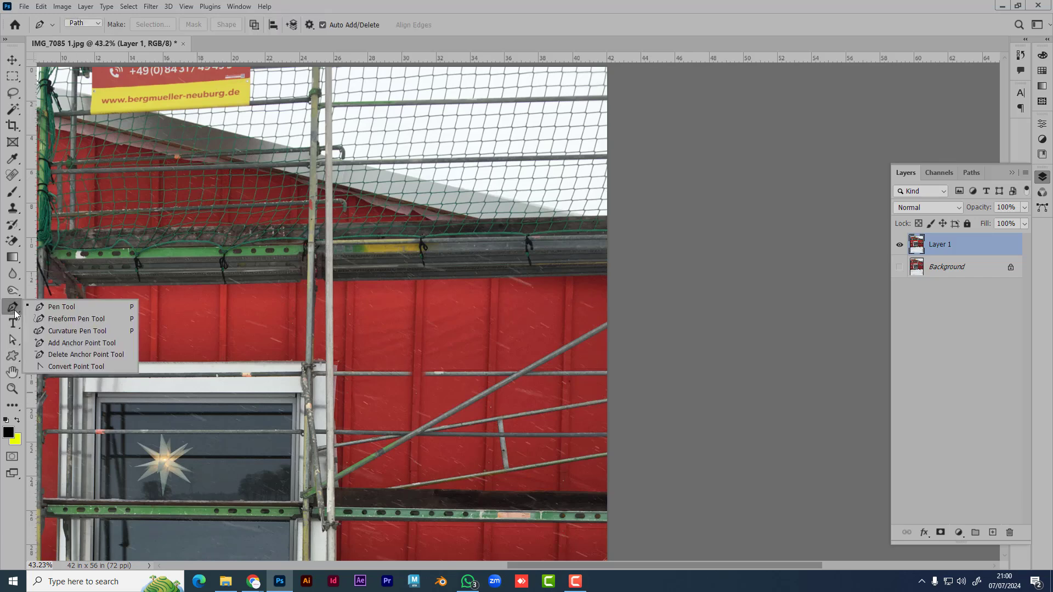
pyautogui.click(15, 313)
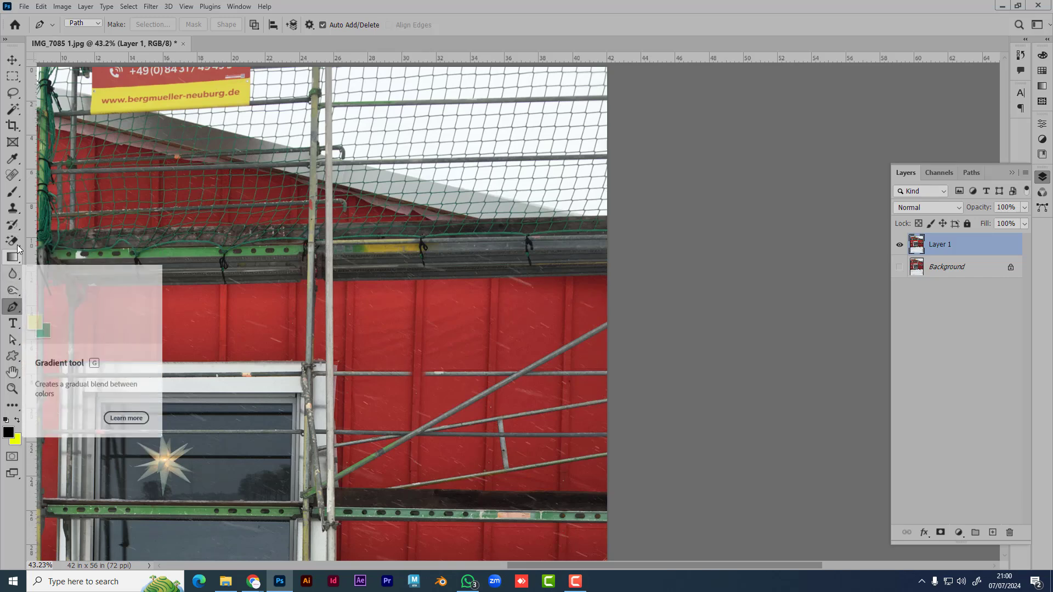
# - Activate the Pattern Stamp tool and create a new blank document with the default preset
pyautogui.click(12, 207)
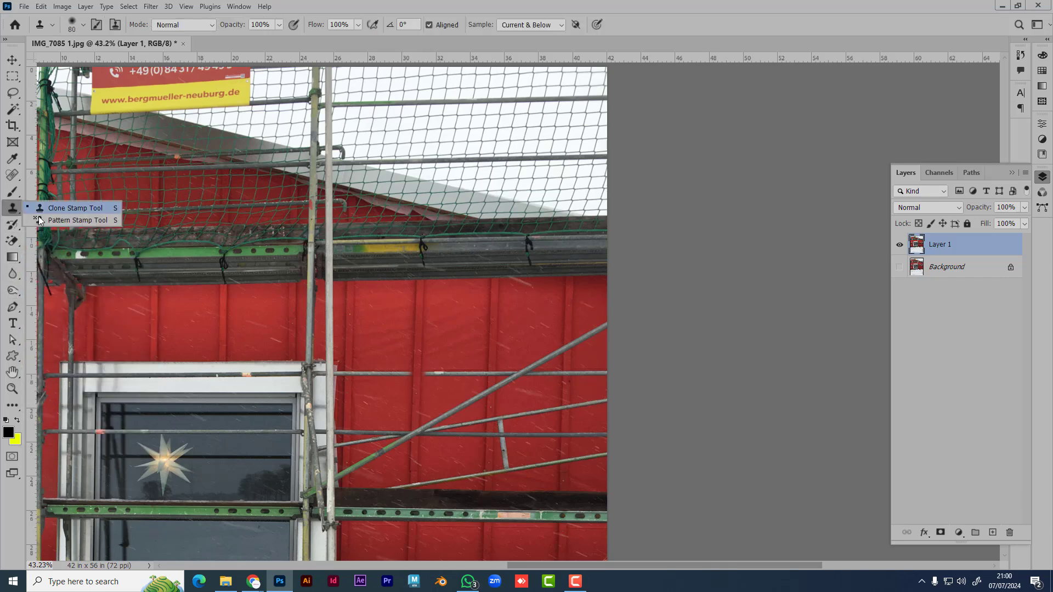
pyautogui.click(49, 220)
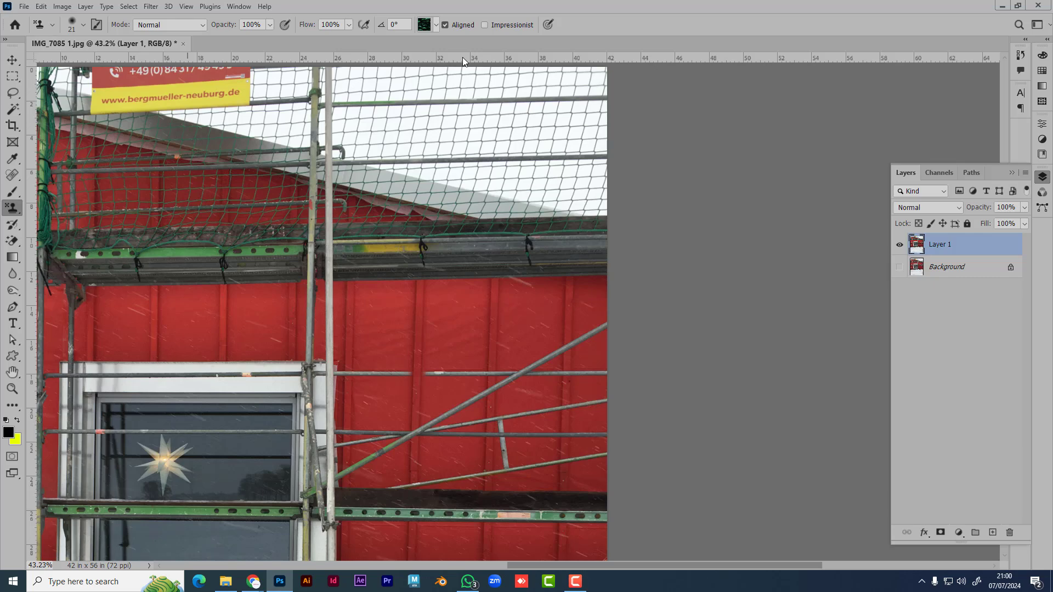
pyautogui.hotkey('ctrl', 'n')
pyautogui.press('Return')
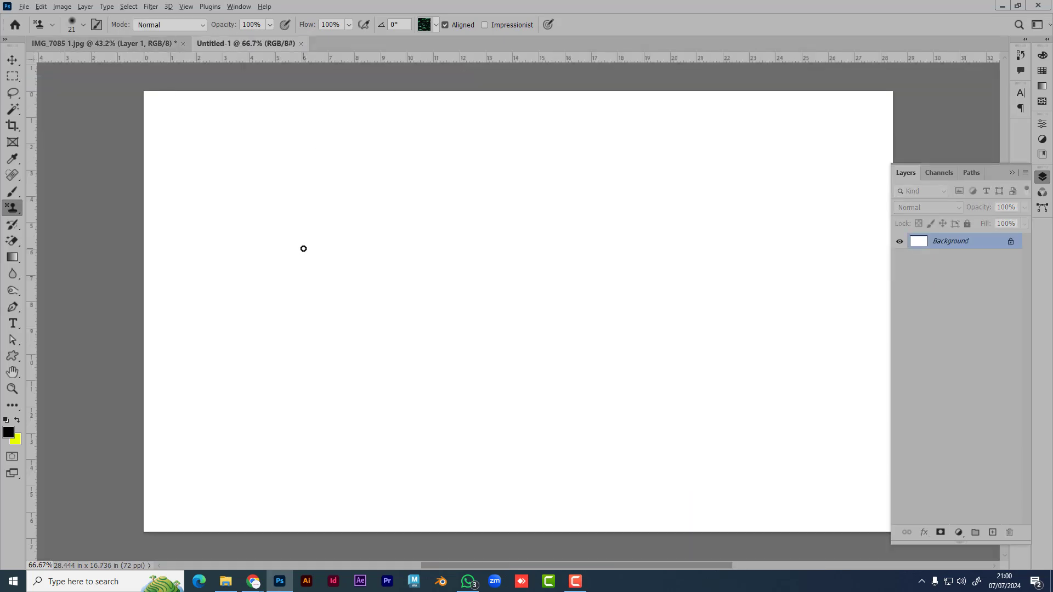
pyautogui.scroll(1, 304, 247)
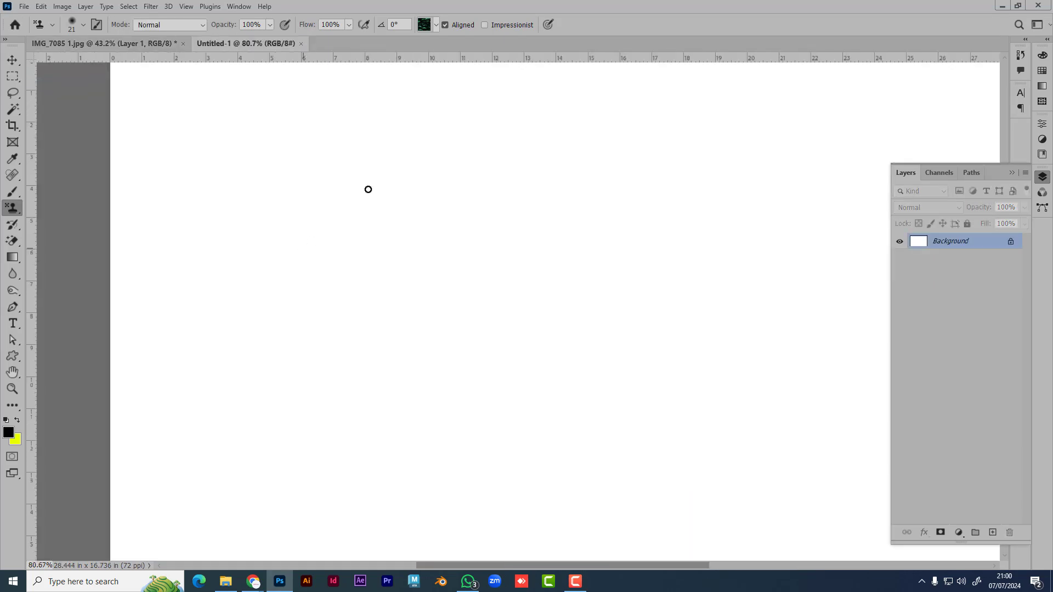
# - Expand the Trees, Grass and Water pattern groups, choose the first dark leaf pattern from Trees and paint a small scribbled patch with it
pyautogui.click(437, 25)
pyautogui.click(368, 63)
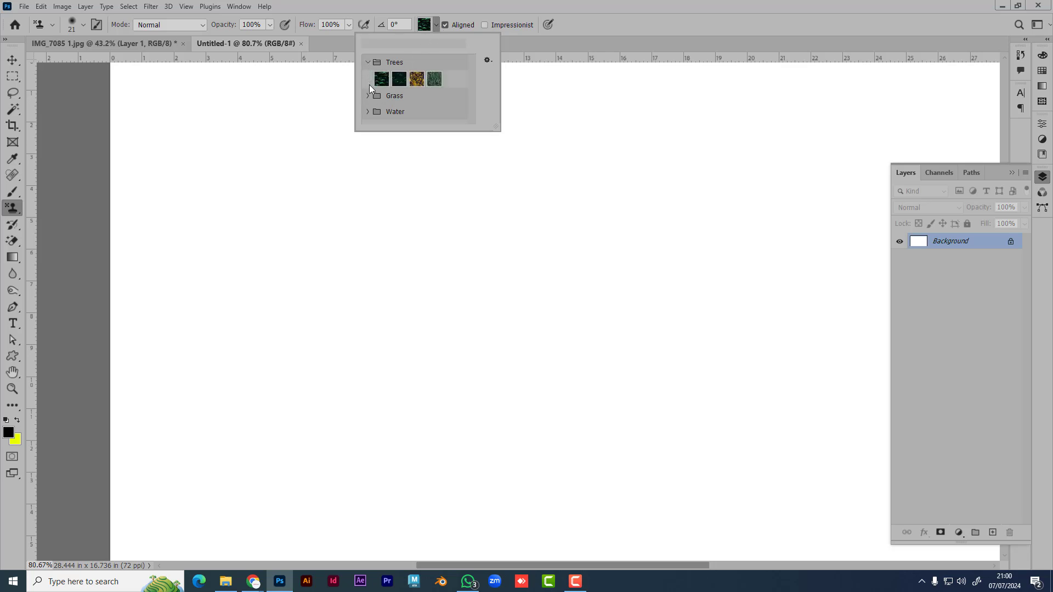
pyautogui.click(368, 96)
pyautogui.scroll(-1, 371, 116)
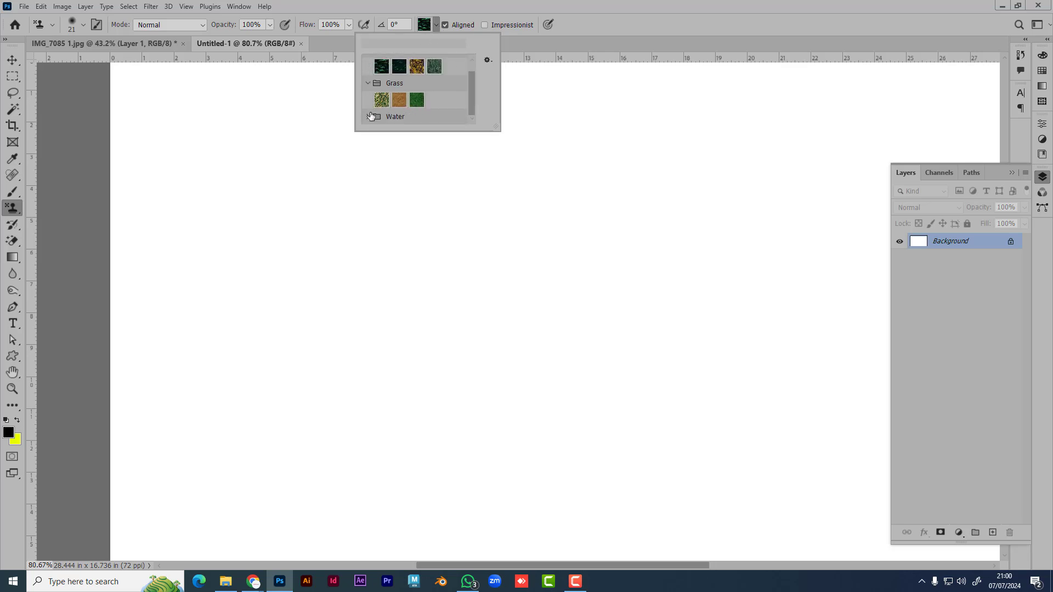
pyautogui.click(368, 116)
pyautogui.scroll(-1, 457, 106)
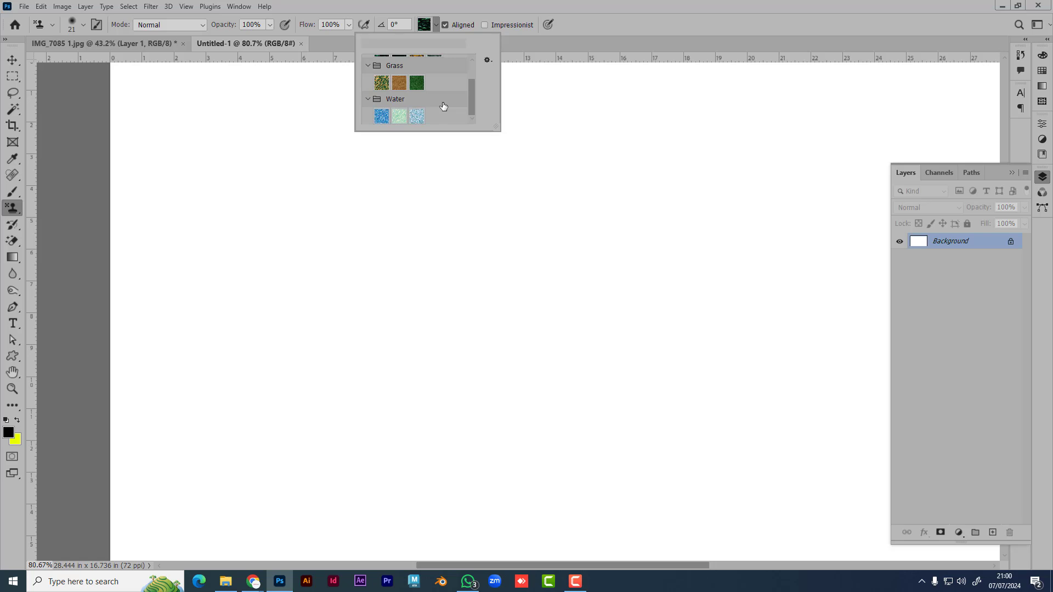
pyautogui.scroll(2, 447, 106)
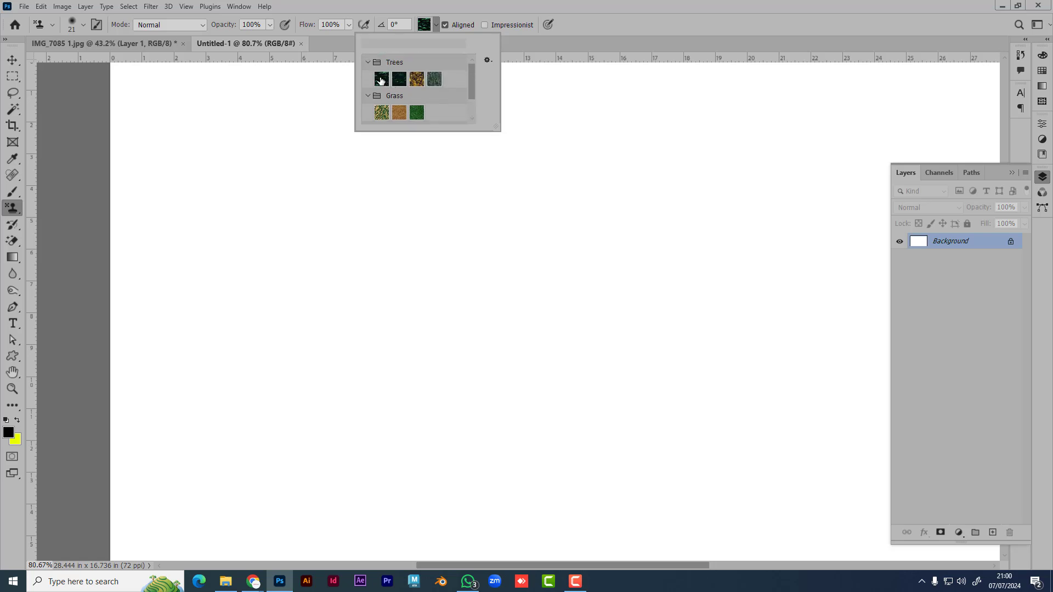
pyautogui.click(381, 81)
pyautogui.moveTo(341, 265)
pyautogui.mouseDown()
pyautogui.moveTo(372, 262)
pyautogui.moveTo(353, 271)
pyautogui.moveTo(367, 285)
pyautogui.moveTo(282, 322)
pyautogui.moveTo(387, 295)
pyautogui.moveTo(220, 319)
pyautogui.moveTo(307, 271)
pyautogui.moveTo(384, 268)
pyautogui.moveTo(237, 269)
pyautogui.moveTo(422, 223)
pyautogui.mouseUp()
# - Enlarge the pattern brush to 150 px and paint a large leafy area over the scribbled patch
pyautogui.press(']')
pyautogui.press(']')
pyautogui.press(']')
pyautogui.press(']')
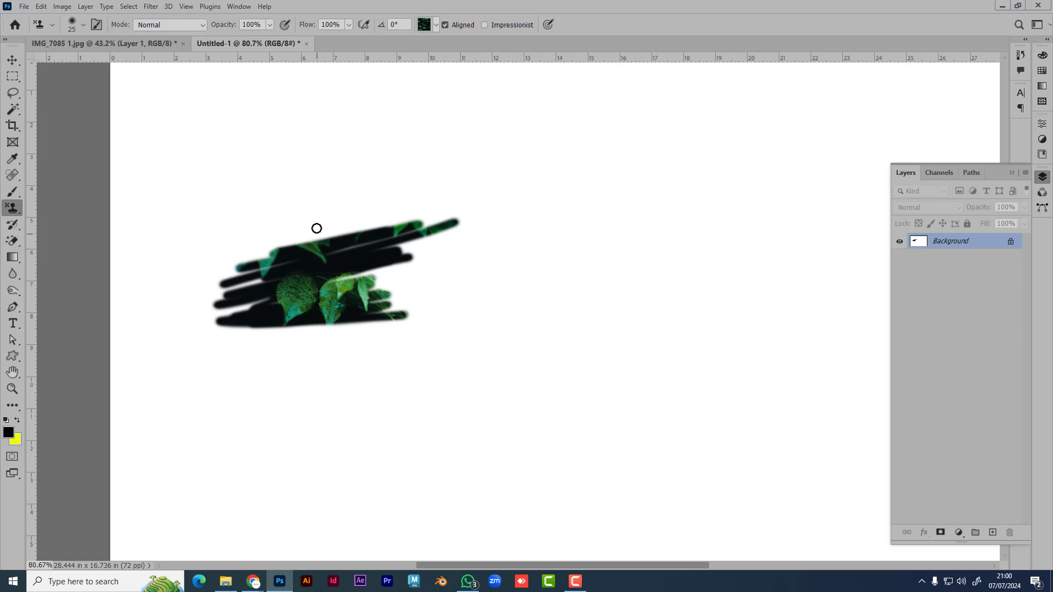
pyautogui.press(']')
pyautogui.press(']')
pyautogui.press(']')
pyautogui.press(']')
pyautogui.press(']')
pyautogui.press(']')
pyautogui.press(']')
pyautogui.press(']')
pyautogui.moveTo(271, 252)
pyautogui.mouseDown()
pyautogui.moveTo(454, 197)
pyautogui.moveTo(193, 291)
pyautogui.moveTo(492, 236)
pyautogui.moveTo(287, 291)
pyautogui.moveTo(346, 257)
pyautogui.moveTo(508, 242)
pyautogui.moveTo(207, 334)
pyautogui.moveTo(476, 271)
pyautogui.moveTo(501, 312)
pyautogui.moveTo(222, 379)
pyautogui.moveTo(502, 284)
pyautogui.moveTo(579, 311)
pyautogui.moveTo(300, 393)
pyautogui.moveTo(293, 352)
pyautogui.moveTo(517, 306)
pyautogui.moveTo(315, 367)
pyautogui.moveTo(611, 279)
pyautogui.moveTo(429, 201)
pyautogui.moveTo(596, 264)
pyautogui.moveTo(477, 245)
pyautogui.moveTo(556, 244)
pyautogui.moveTo(553, 219)
pyautogui.moveTo(298, 208)
pyautogui.moveTo(466, 165)
pyautogui.moveTo(266, 279)
pyautogui.moveTo(243, 191)
pyautogui.moveTo(346, 261)
pyautogui.moveTo(157, 285)
pyautogui.moveTo(282, 196)
pyautogui.moveTo(259, 207)
pyautogui.moveTo(264, 315)
pyautogui.moveTo(305, 417)
pyautogui.moveTo(444, 422)
pyautogui.moveTo(414, 414)
pyautogui.moveTo(506, 379)
pyautogui.moveTo(286, 413)
pyautogui.moveTo(400, 422)
pyautogui.moveTo(330, 485)
pyautogui.moveTo(490, 452)
pyautogui.moveTo(605, 339)
pyautogui.moveTo(591, 407)
pyautogui.moveTo(526, 315)
pyautogui.moveTo(504, 176)
pyautogui.moveTo(533, 157)
pyautogui.moveTo(293, 168)
pyautogui.moveTo(397, 191)
pyautogui.mouseUp()
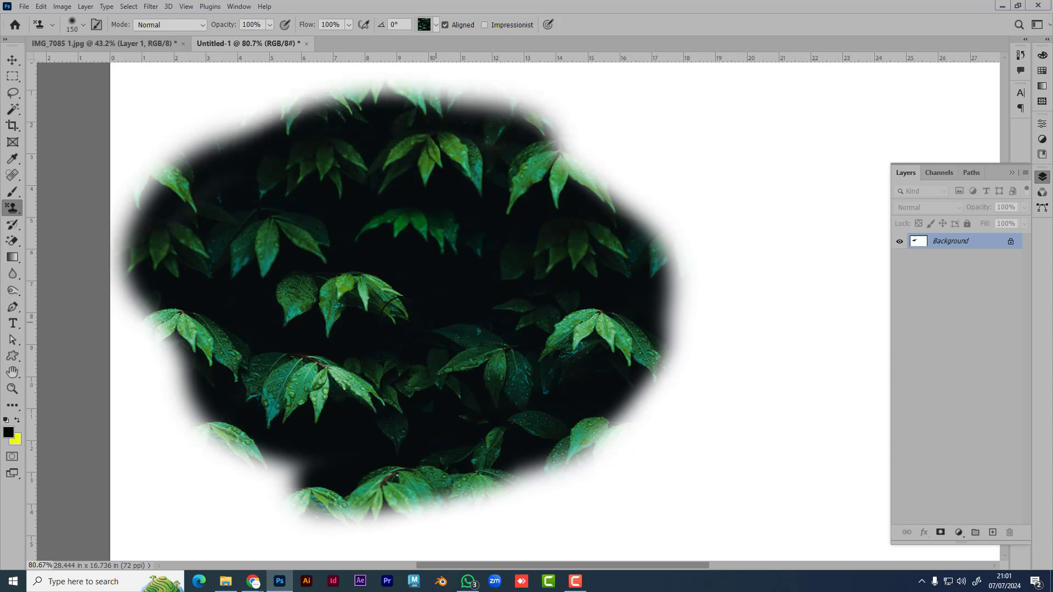
pyautogui.scroll(-3, 405, 321)
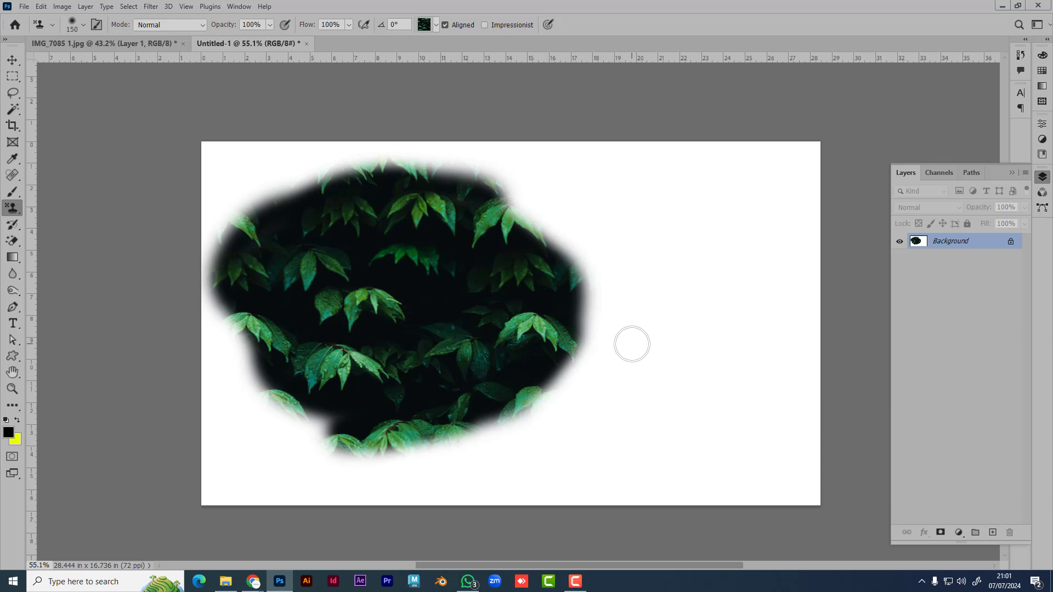
# - Close both IMG_7085 1.jpg and the painted Untitled-1 document without saving changes
pyautogui.hotkey('ctrl', 's')
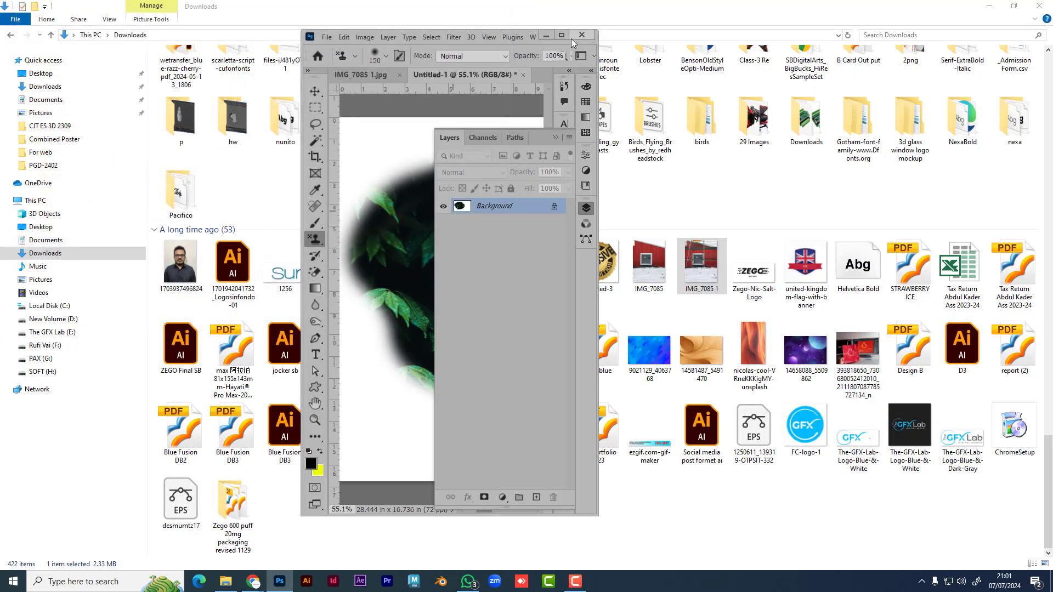
pyautogui.click(560, 35)
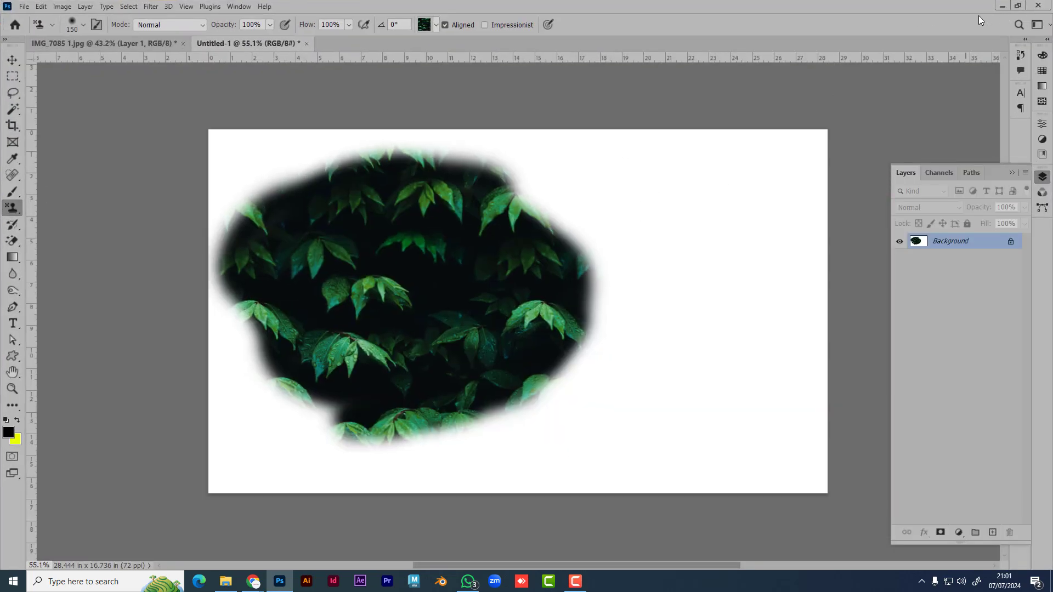
pyautogui.click(182, 43)
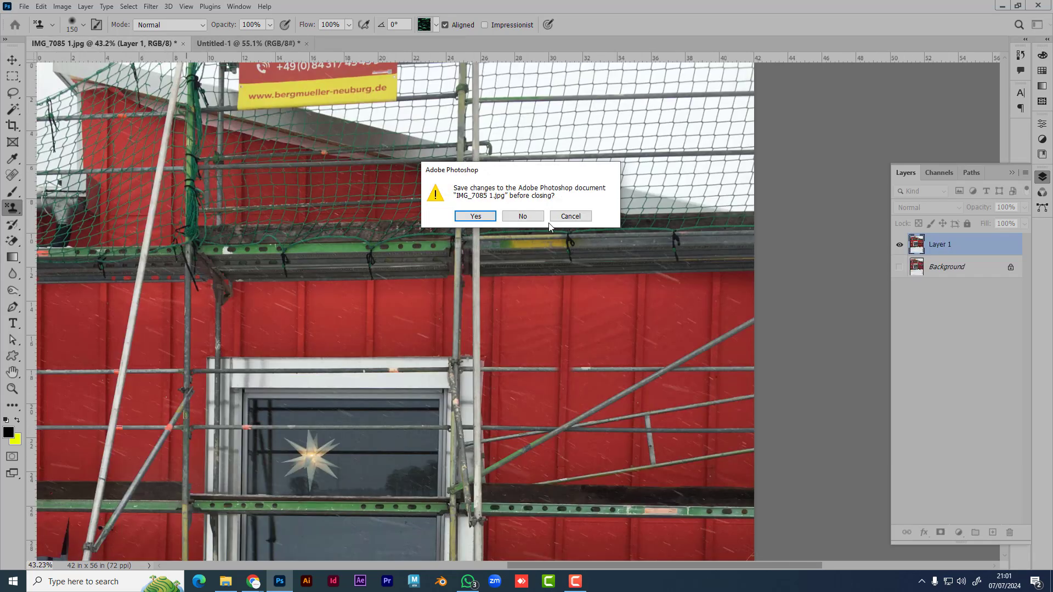
pyautogui.click(530, 217)
pyautogui.click(142, 45)
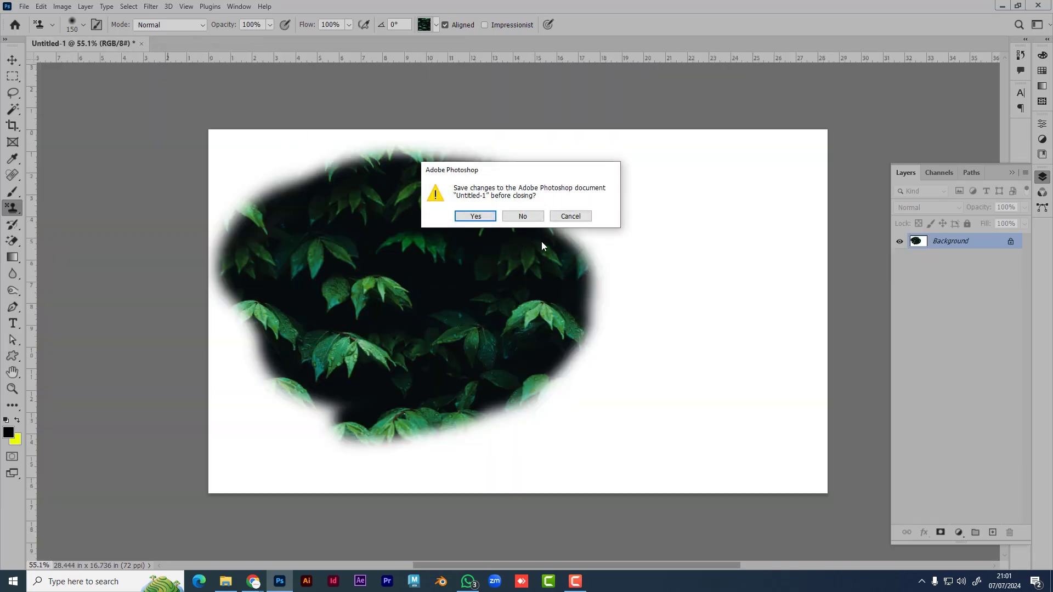
pyautogui.click(530, 217)
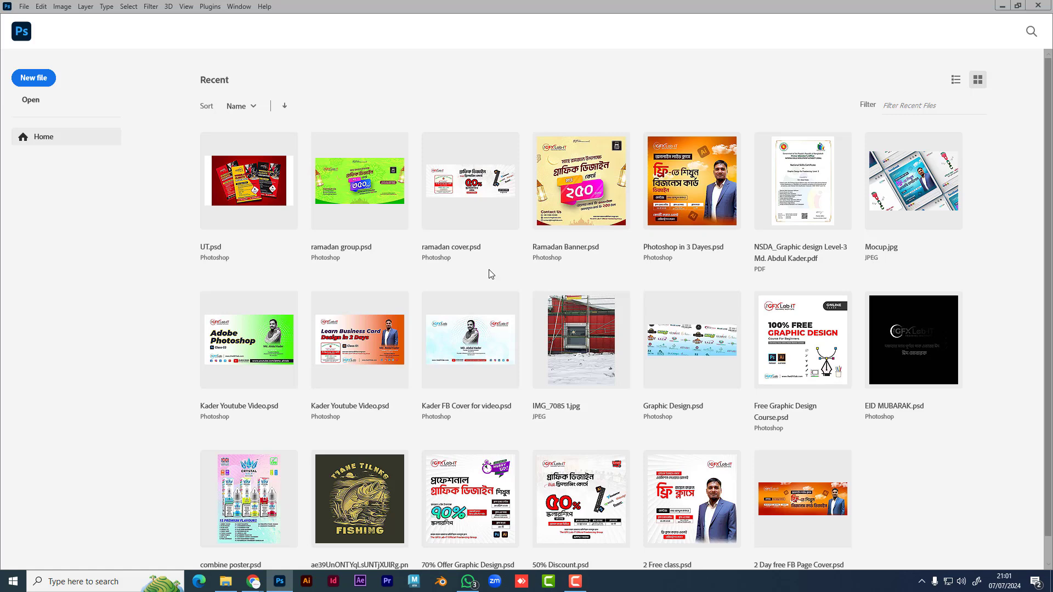
# - Create a new blank document with the default preset and add a Pattern fill layer above its background
pyautogui.hotkey('ctrl', 'n')
pyautogui.press('Return')
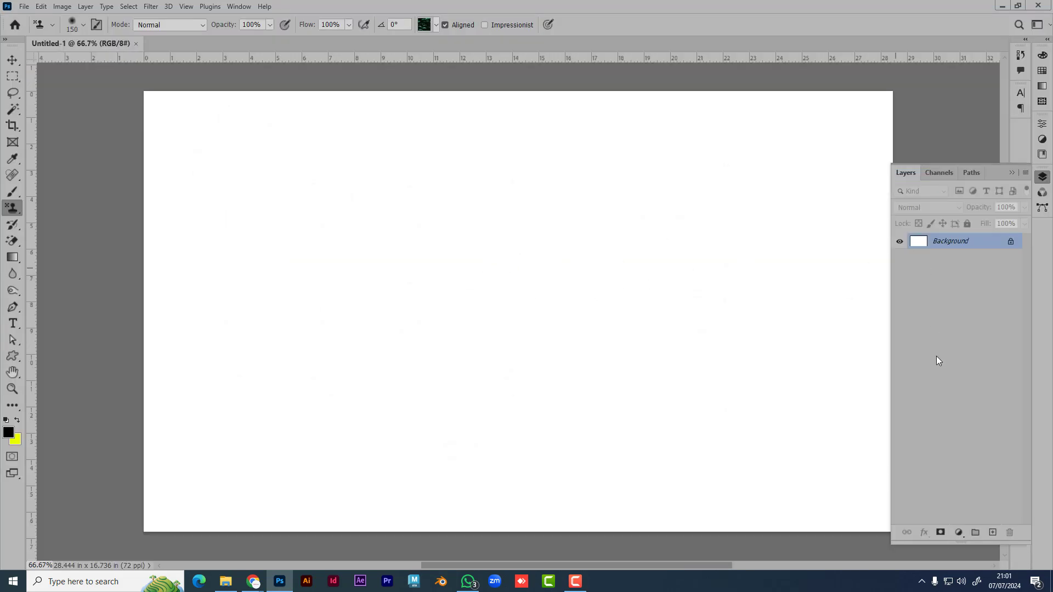
pyautogui.click(958, 534)
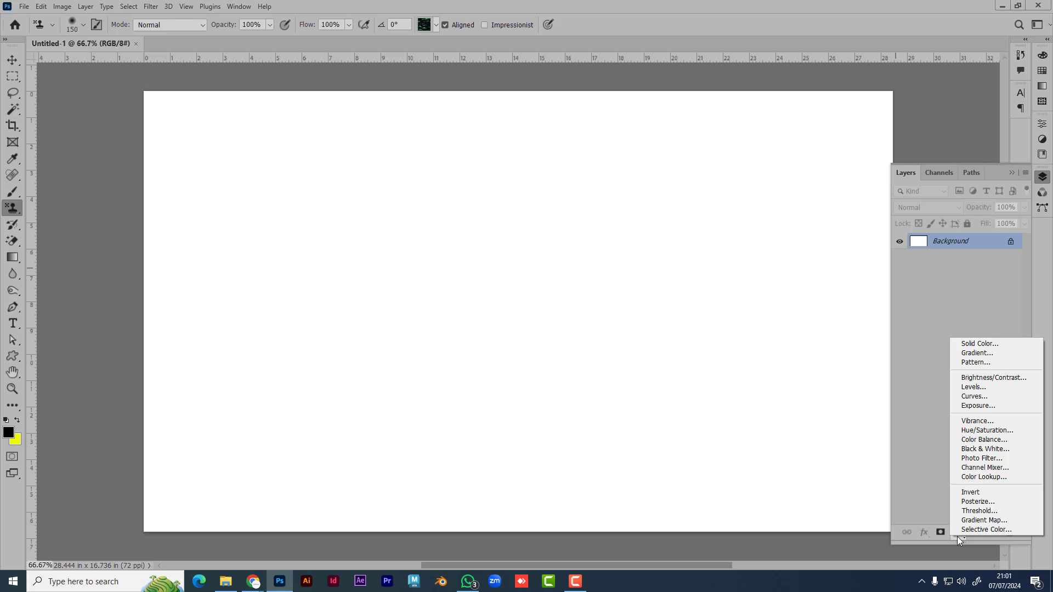
pyautogui.click(914, 553)
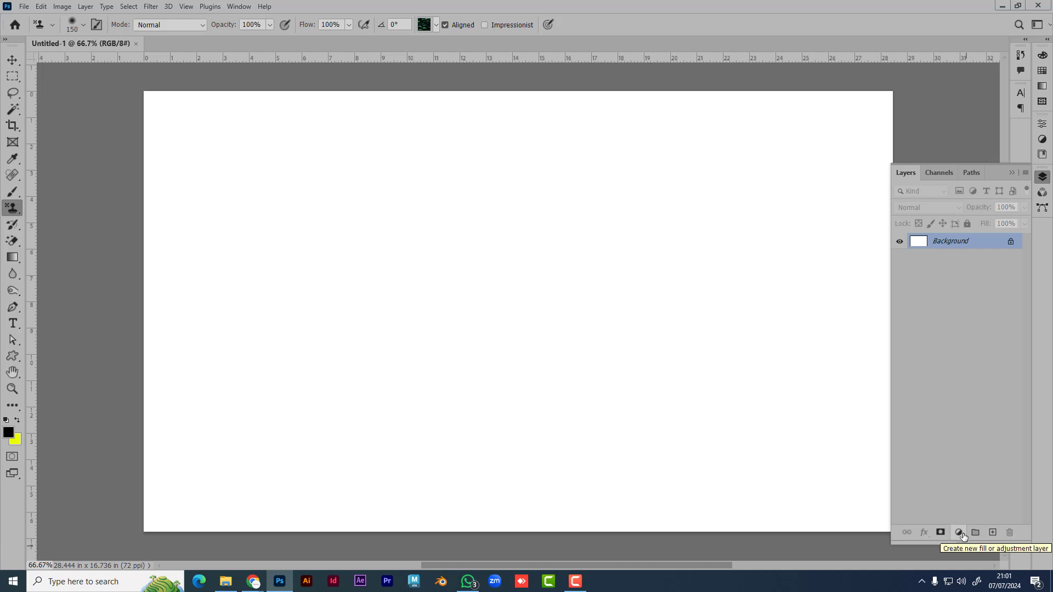
pyautogui.click(960, 533)
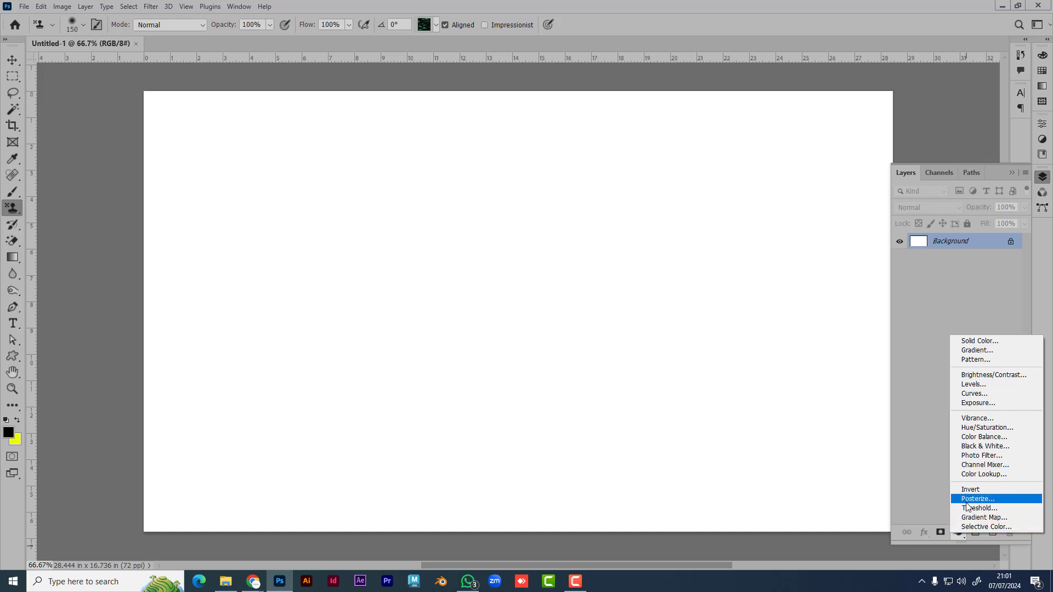
pyautogui.click(990, 361)
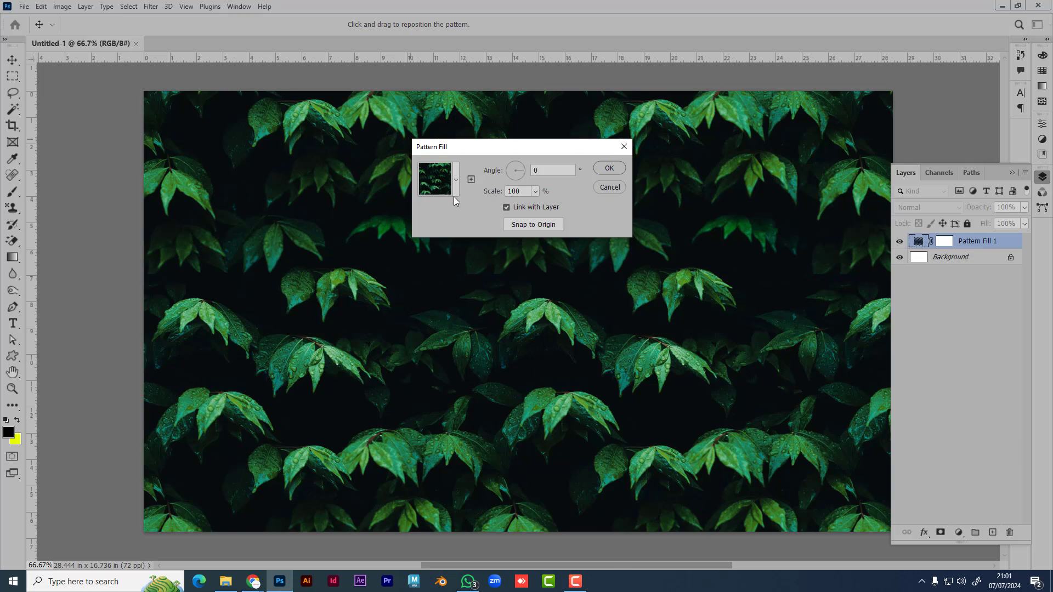
# - Preview the three Grass patterns in the pattern fill and choose the dry brown grass one
pyautogui.click(455, 178)
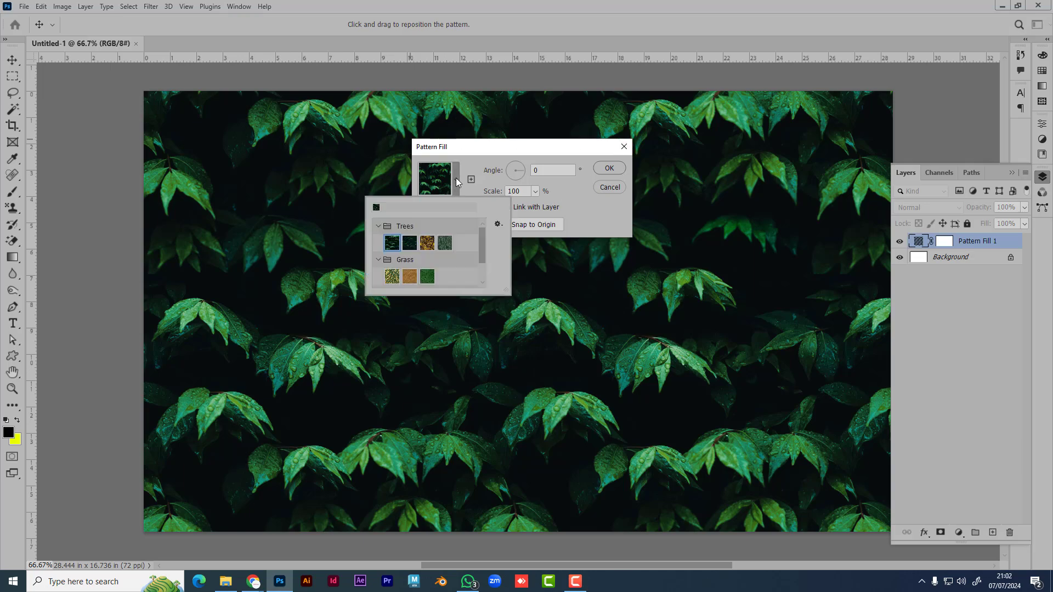
pyautogui.click(393, 277)
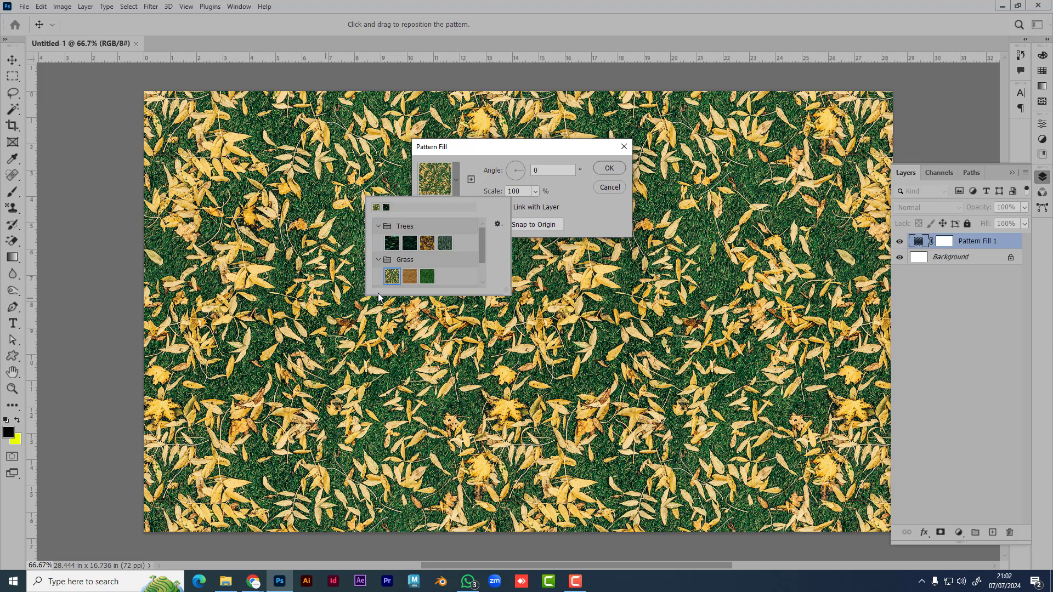
pyautogui.click(410, 277)
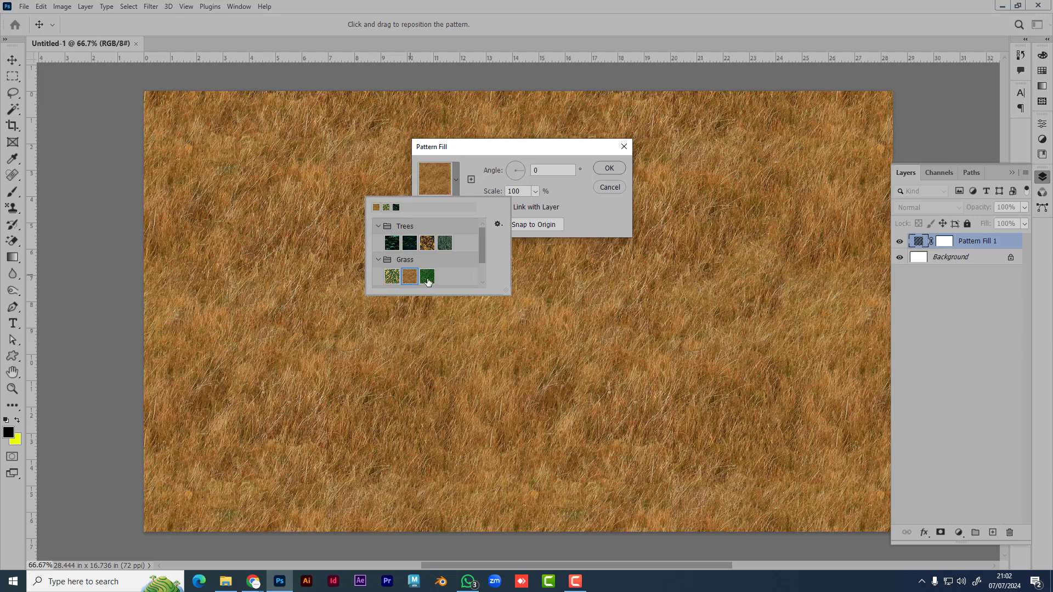
pyautogui.click(428, 278)
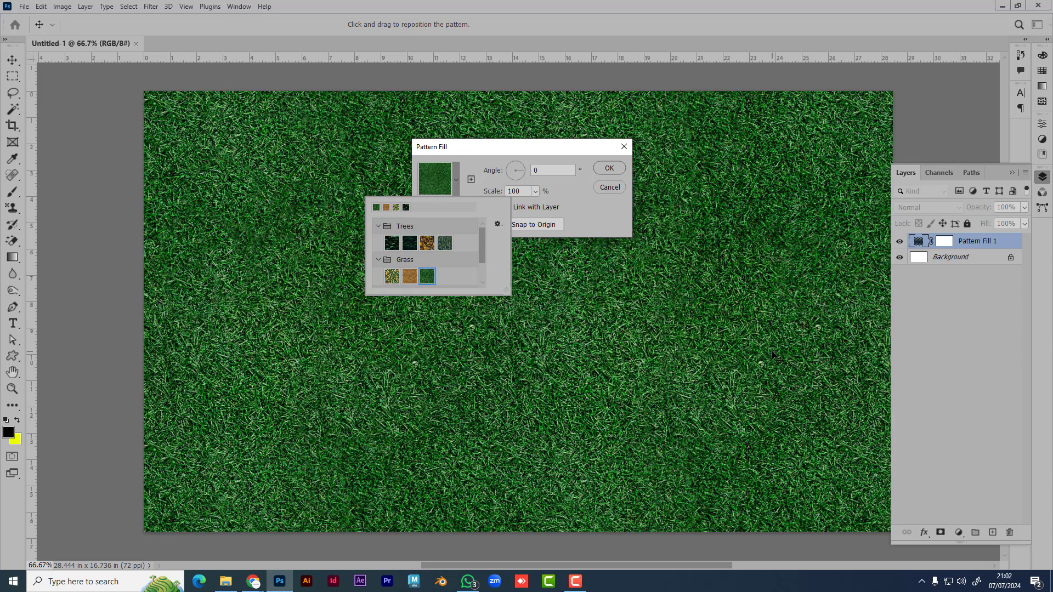
pyautogui.click(409, 277)
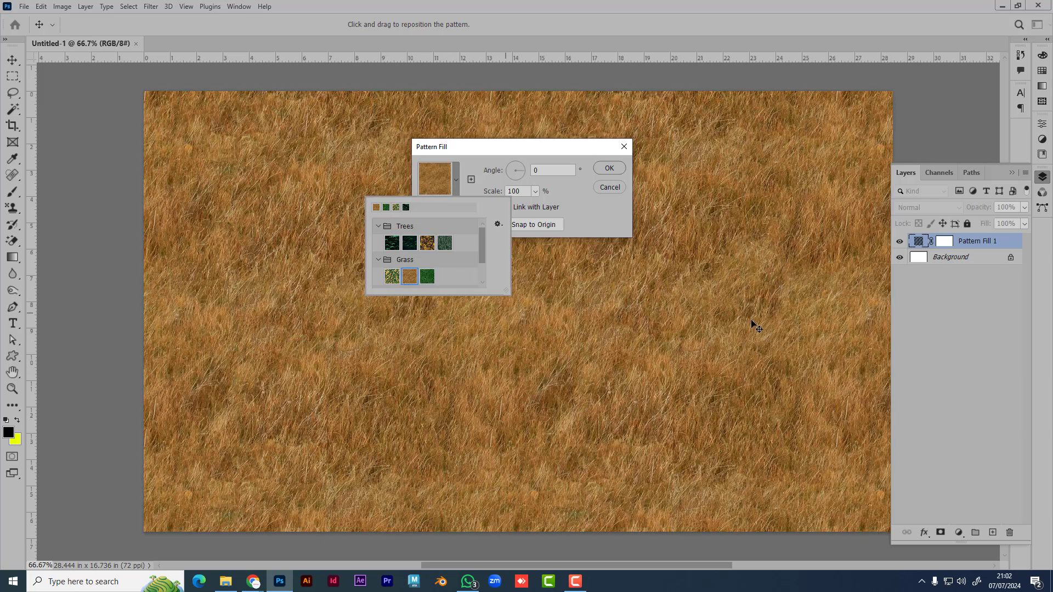
pyautogui.click(607, 216)
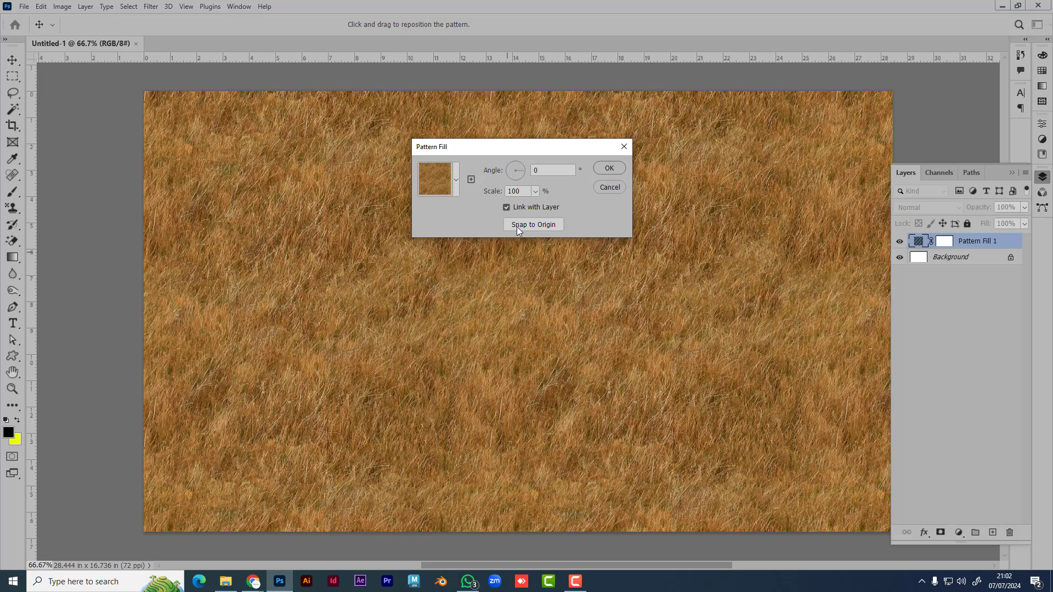
# - Set the grass pattern's scale to 155% and its angle to 42.38°, and apply the pattern fill
pyautogui.click(536, 192)
pyautogui.moveTo(535, 207); pyautogui.dragTo(561, 206)
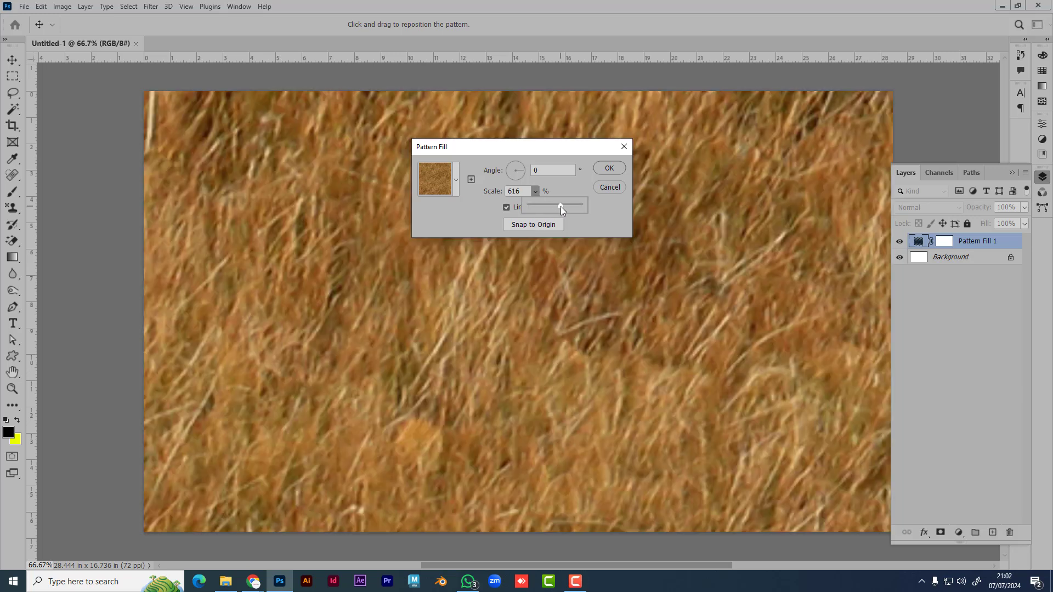
pyautogui.moveTo(562, 205); pyautogui.dragTo(539, 205)
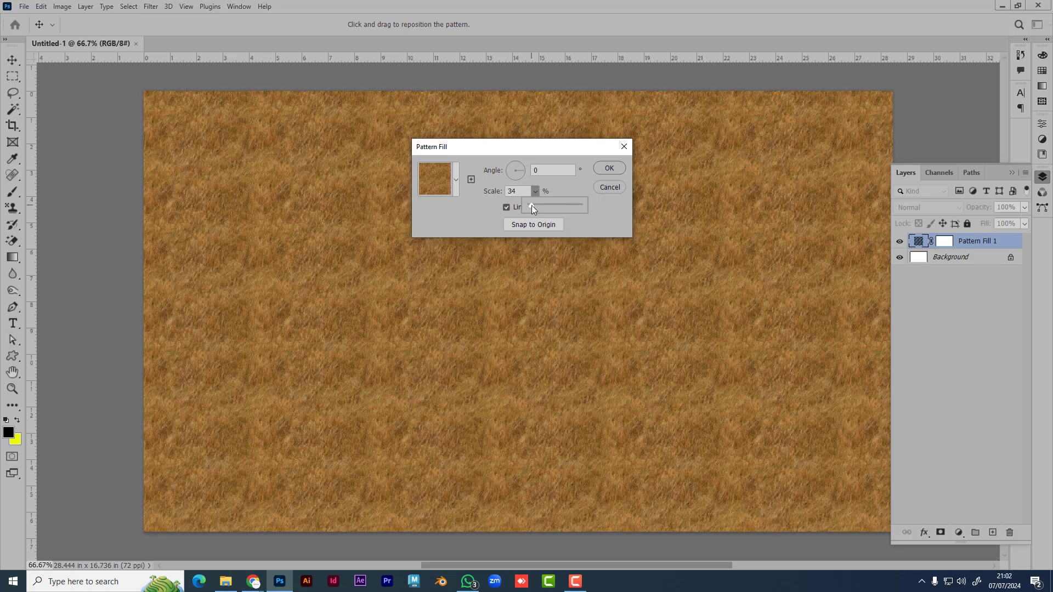
pyautogui.moveTo(532, 205); pyautogui.dragTo(537, 205)
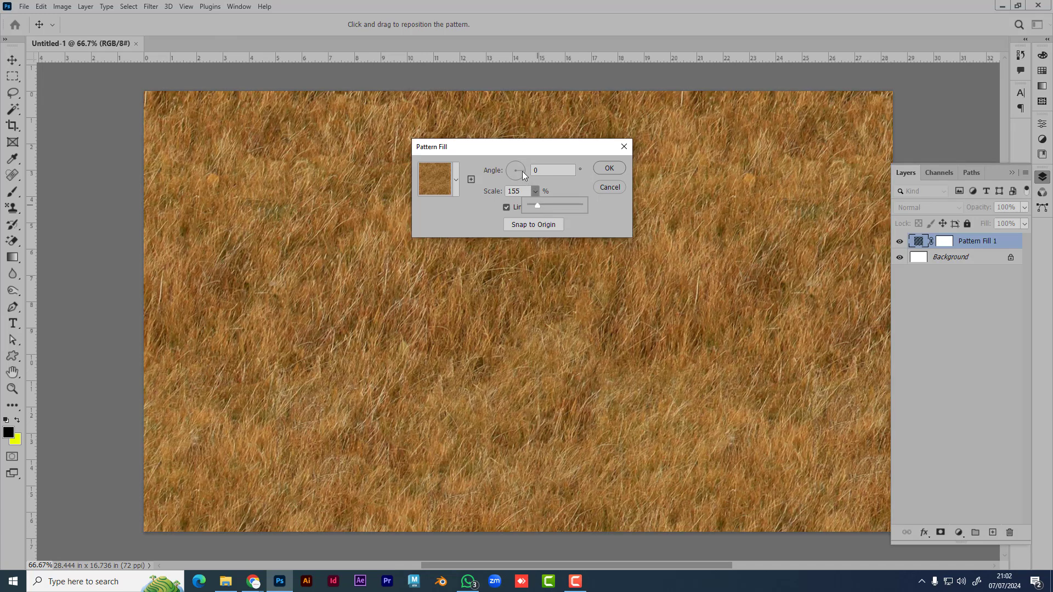
pyautogui.moveTo(522, 171); pyautogui.dragTo(522, 166)
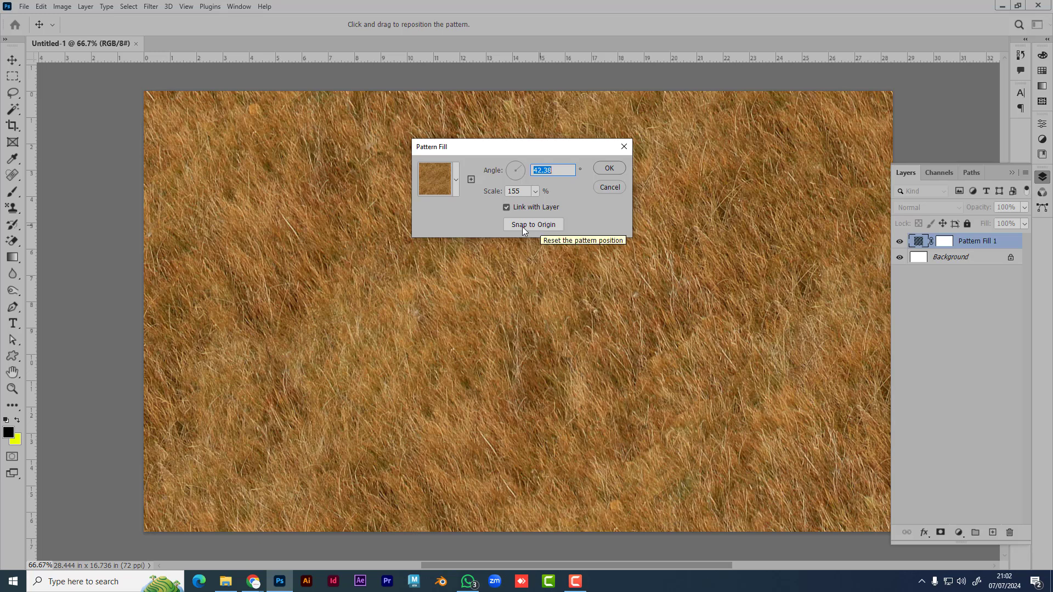
pyautogui.click(610, 169)
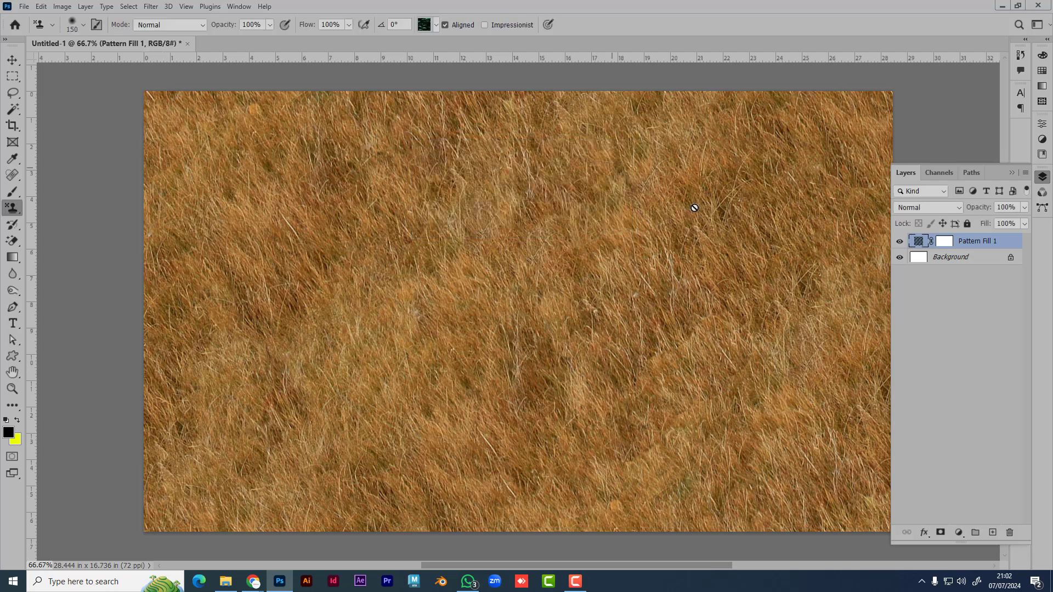
# - Review the settings of the Pattern Fill 1 layer and the list of available fill and adjustment layers
pyautogui.doubleClick(918, 243)
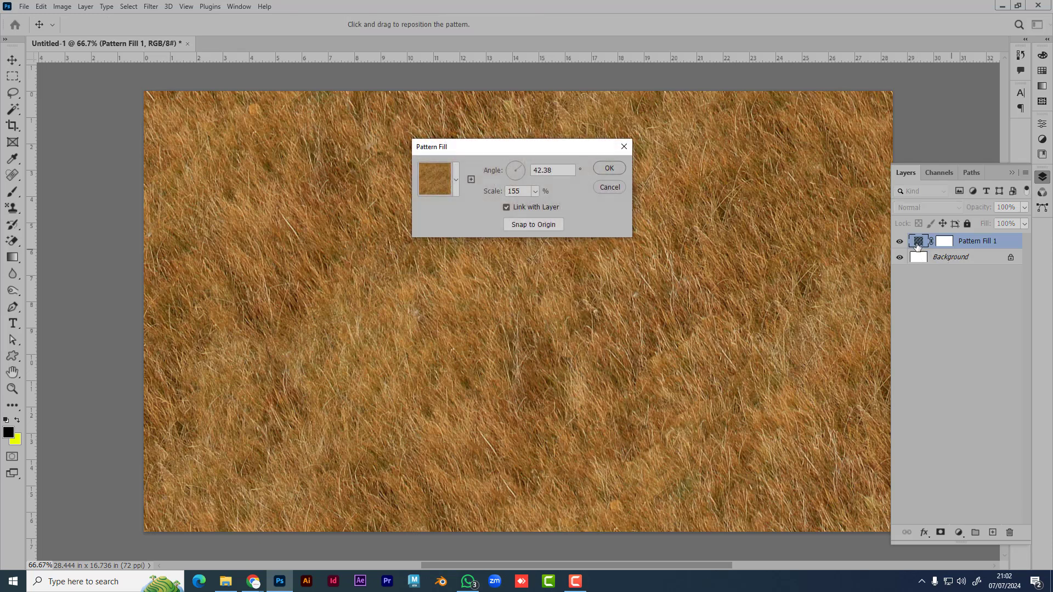
pyautogui.press('Return')
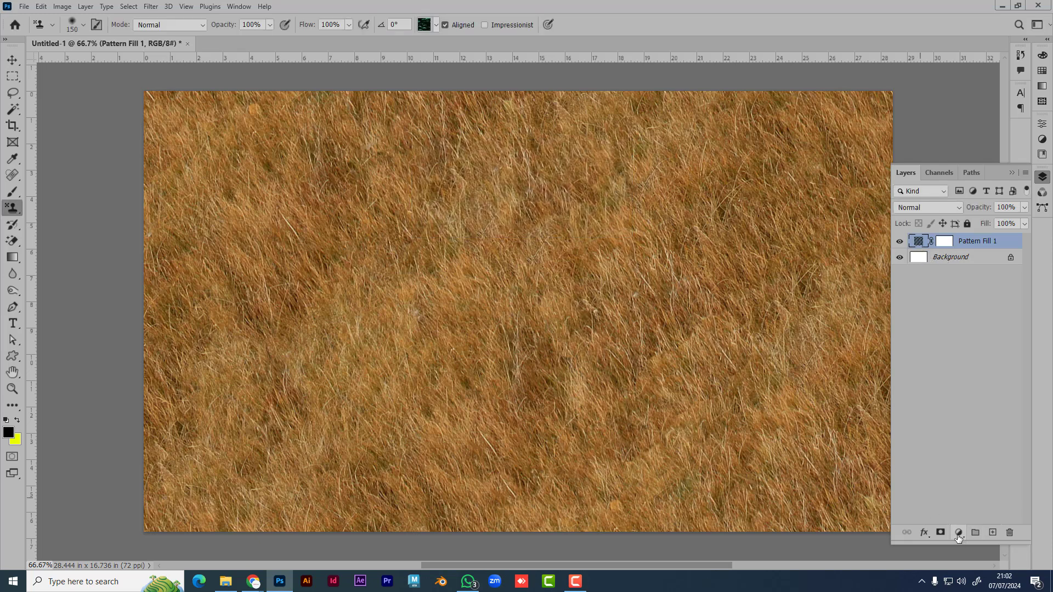
pyautogui.click(959, 532)
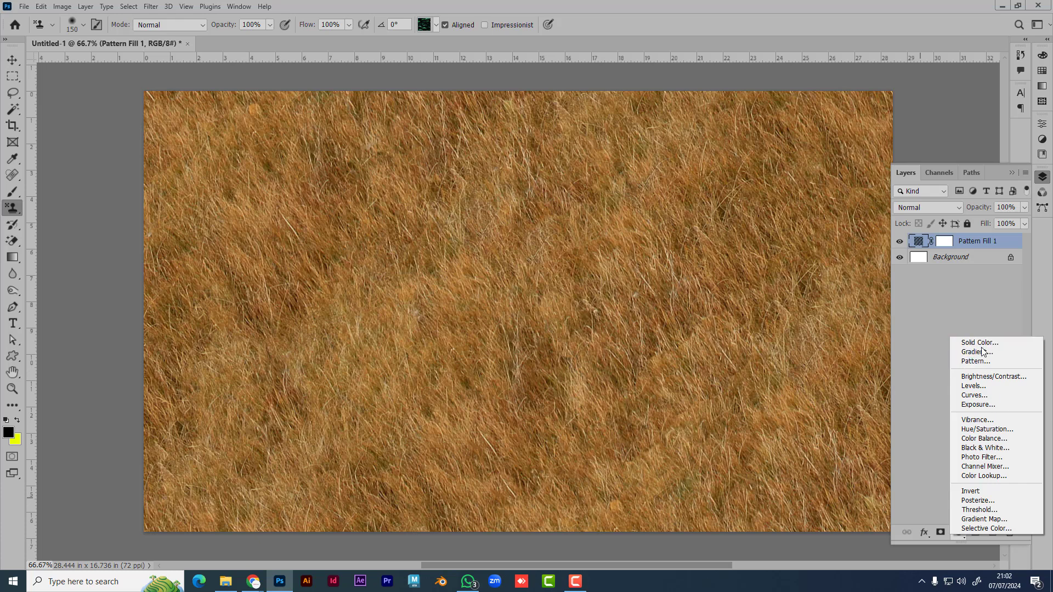
# - Change the pattern of the Pattern Fill 1 layer to the blue Water pattern and apply it
pyautogui.doubleClick(919, 243)
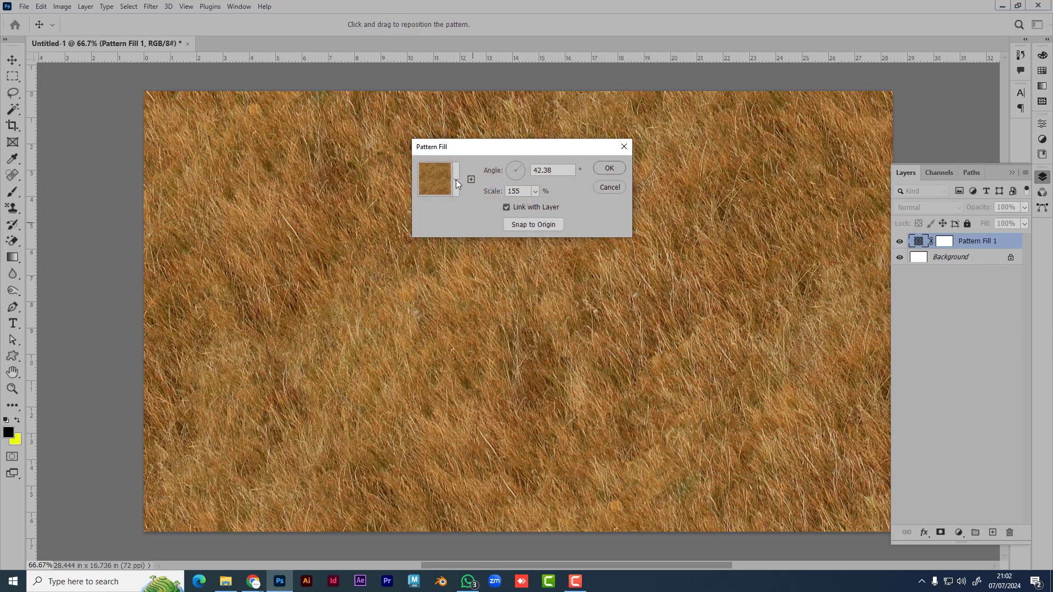
pyautogui.click(456, 180)
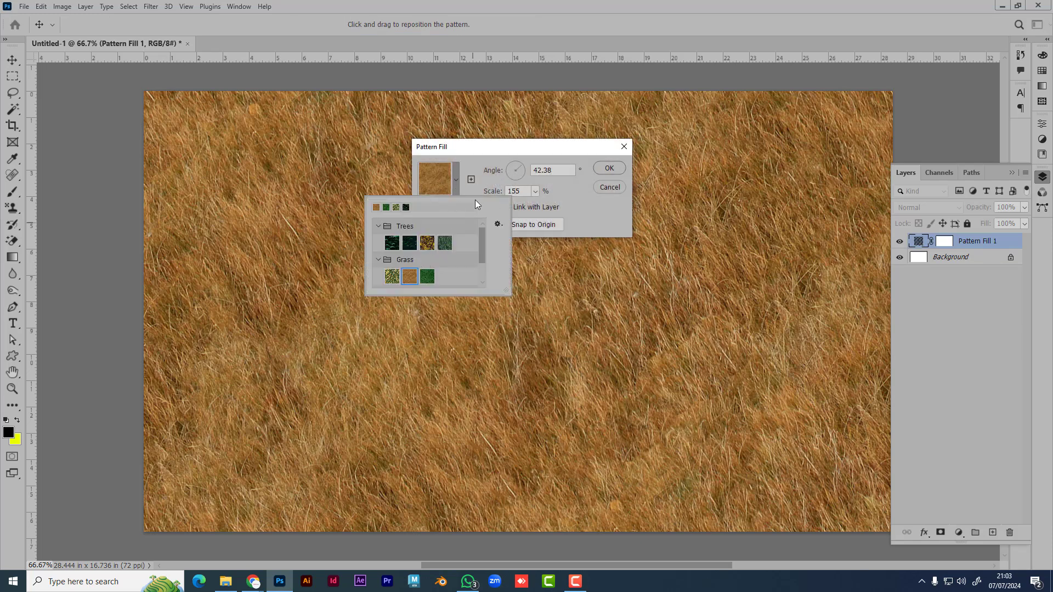
pyautogui.click(470, 180)
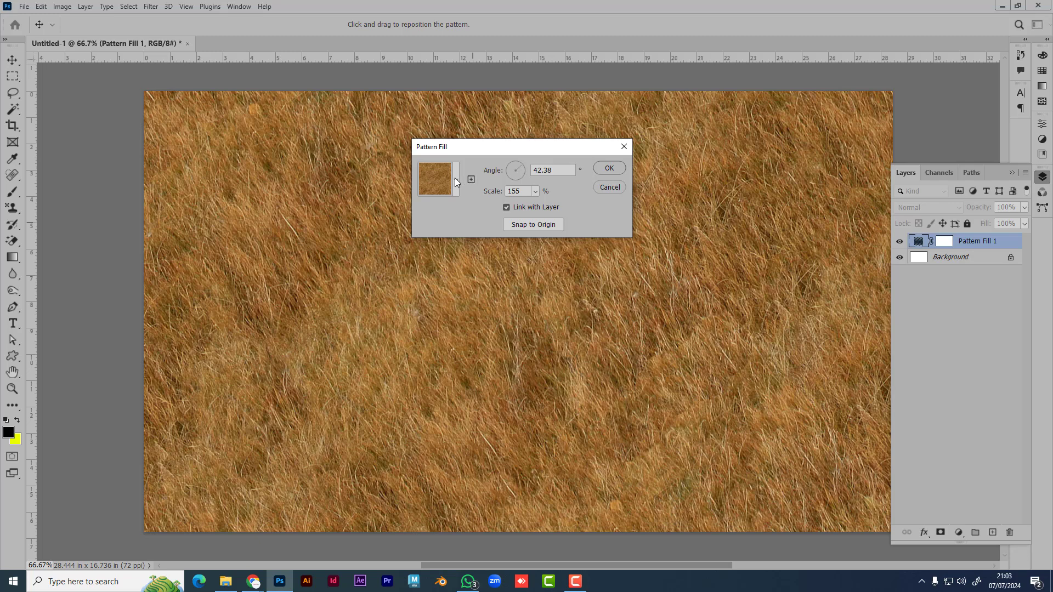
pyautogui.click(455, 178)
pyautogui.scroll(-3, 417, 268)
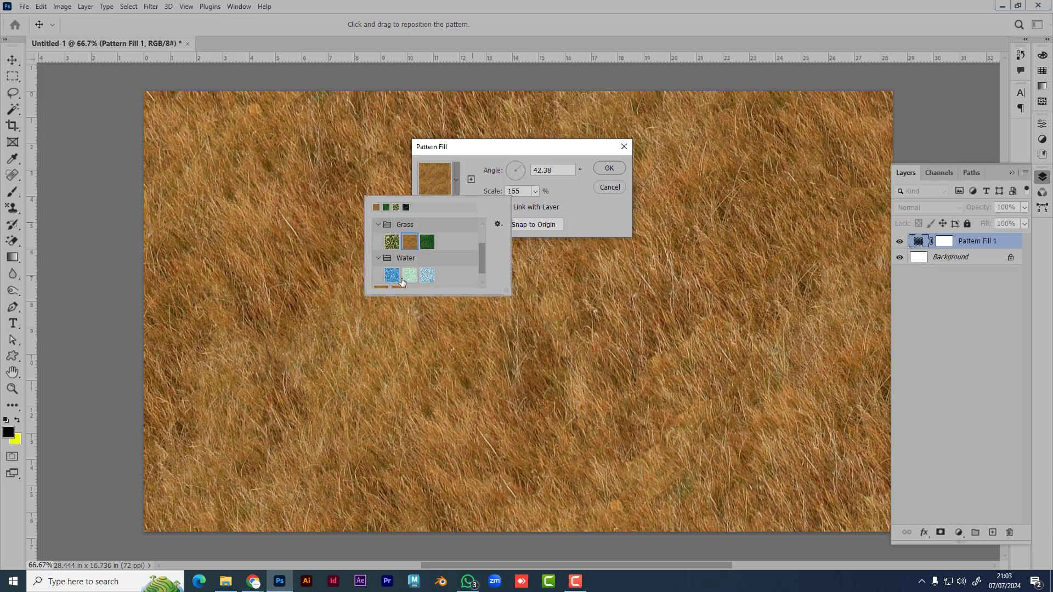
pyautogui.click(392, 263)
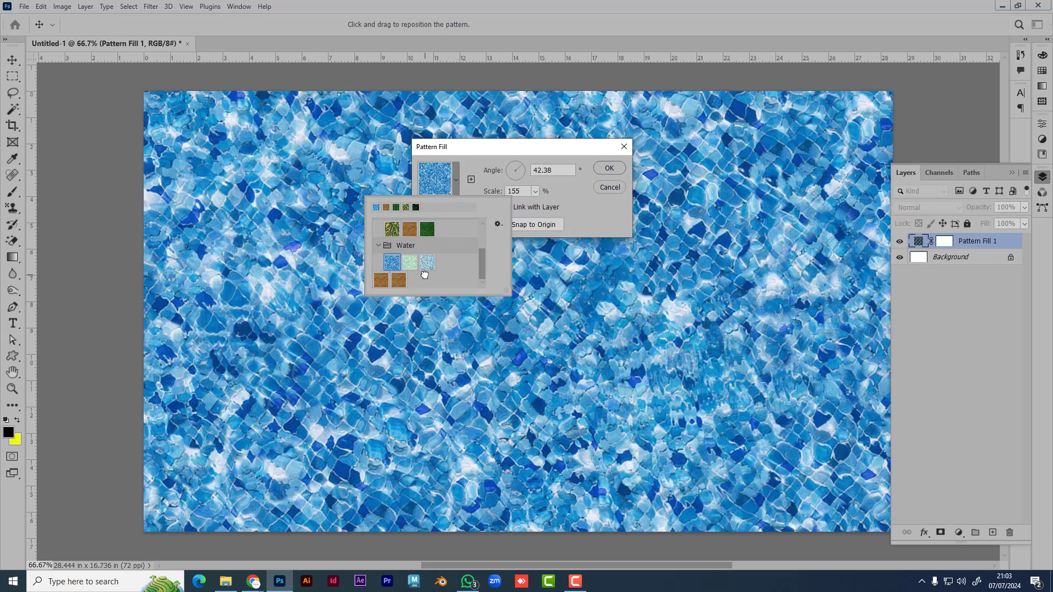
pyautogui.click(610, 169)
pyautogui.click(610, 169)
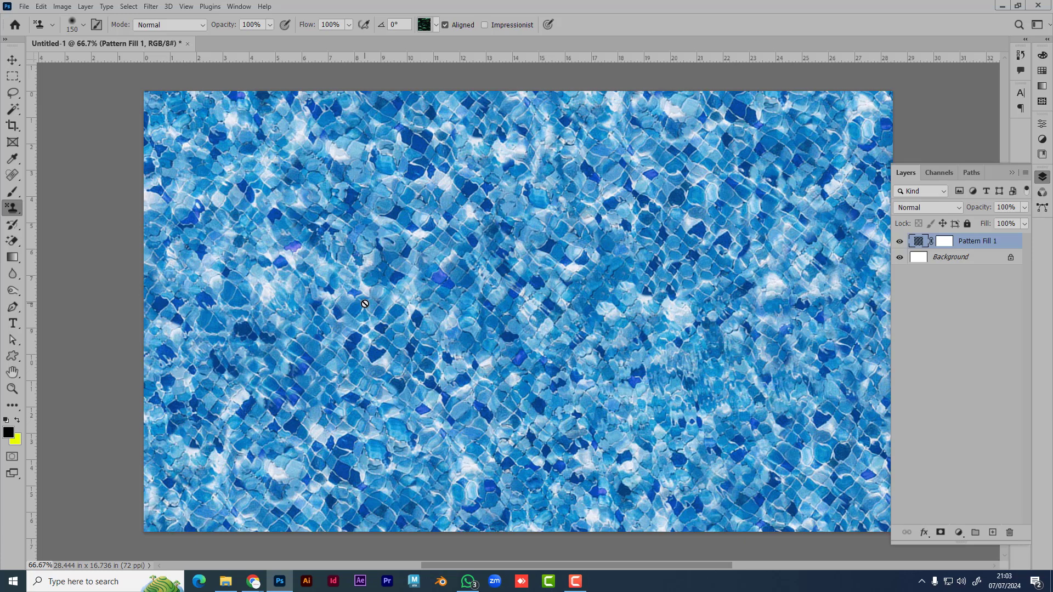
# - Create a new blank 2048 x 1205 px document at 72 ppi and switch to the Chrome browser window
pyautogui.hotkey('ctrl', 'n')
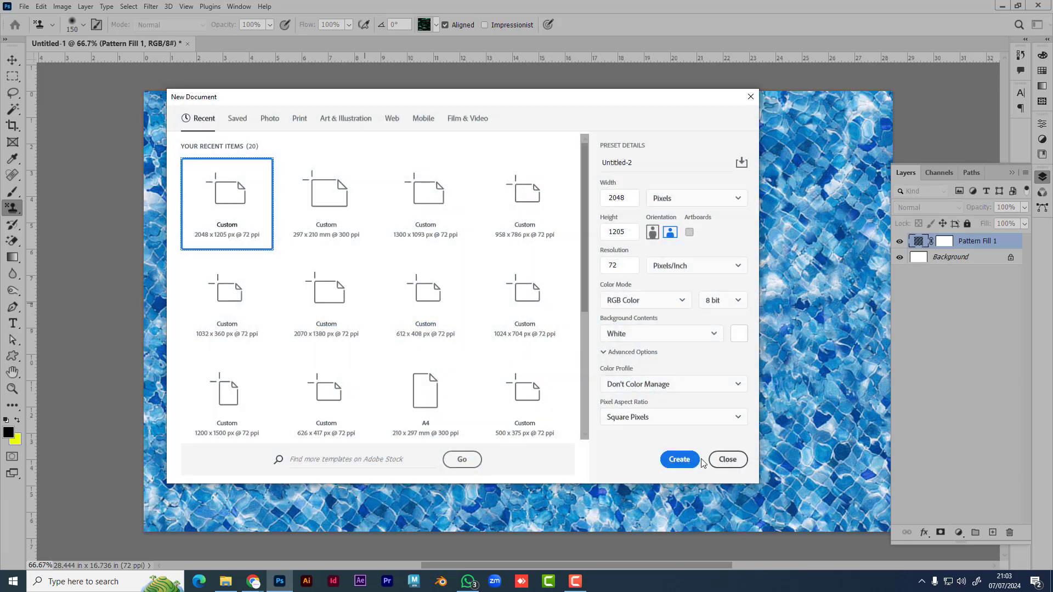
pyautogui.click(681, 460)
pyautogui.moveTo(253, 581)
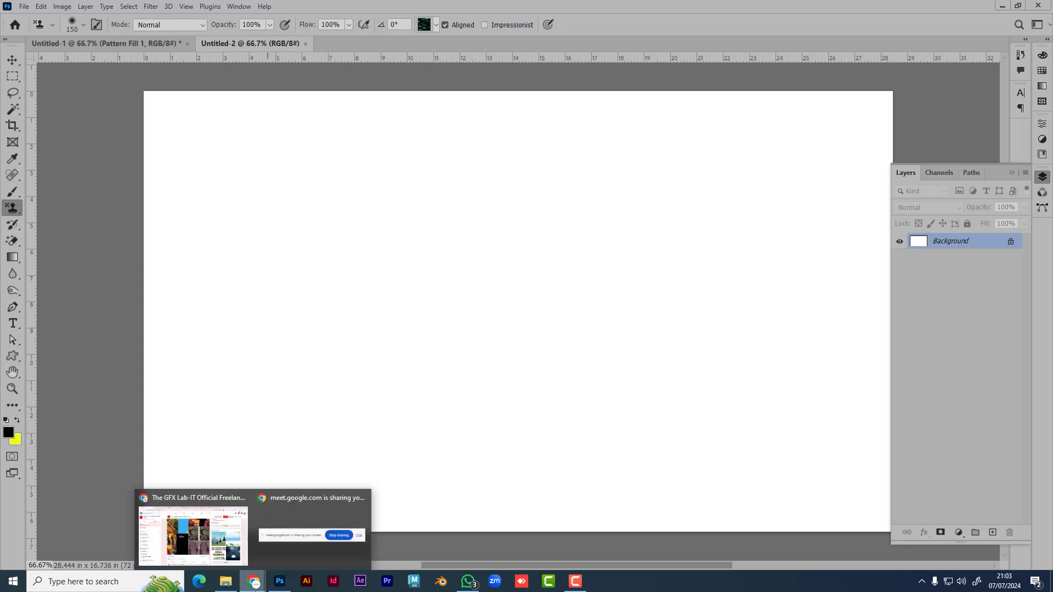
pyautogui.click(218, 555)
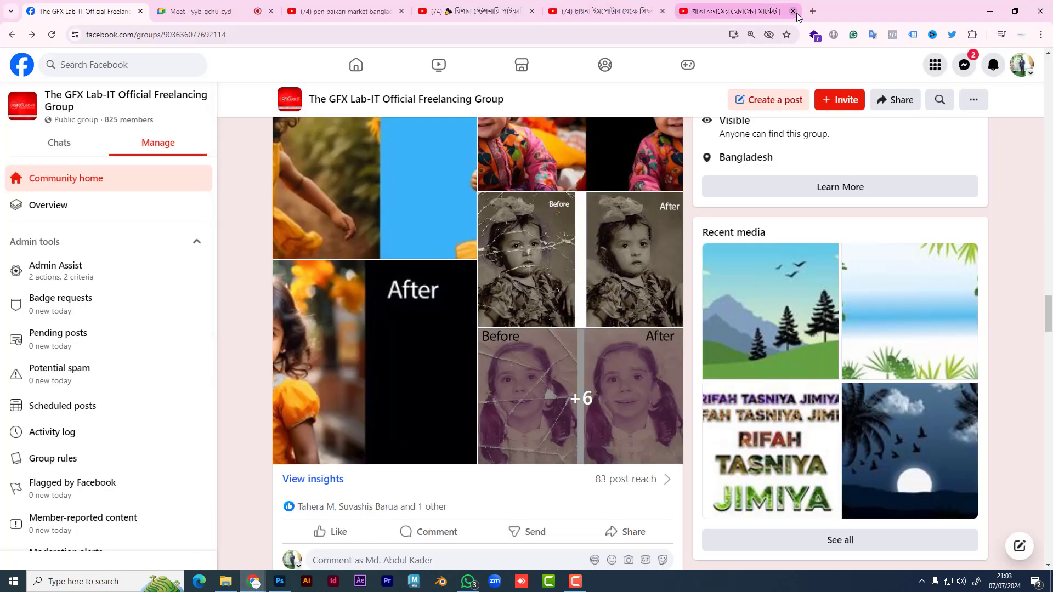
# - Search Google for "stape shart pattern" in a new browser tab
pyautogui.click(812, 11)
pyautogui.write('s')
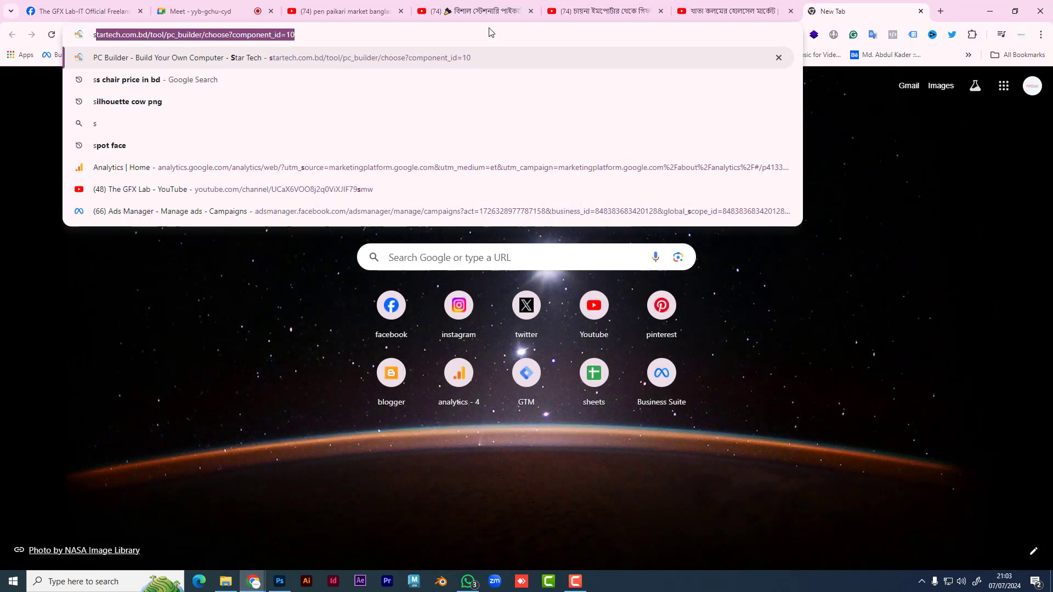
pyautogui.write('tape')
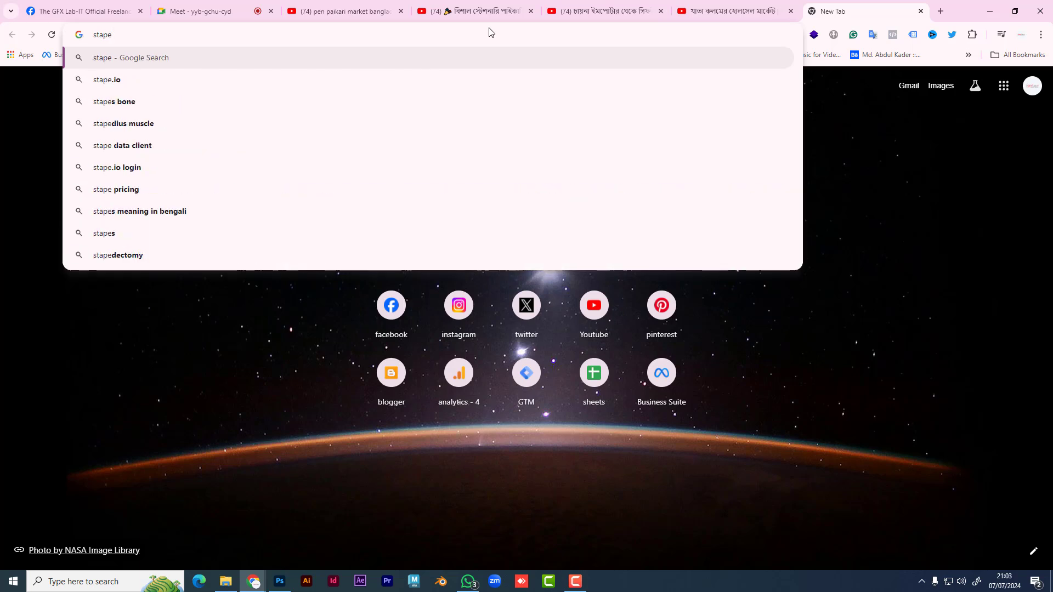
pyautogui.write(' sha')
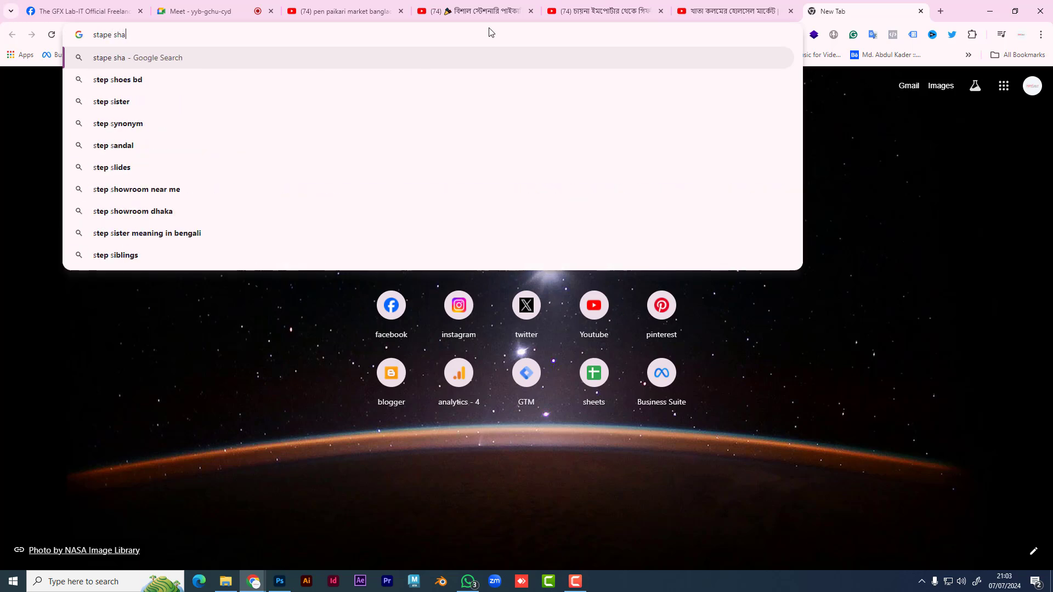
pyautogui.write('rt pat')
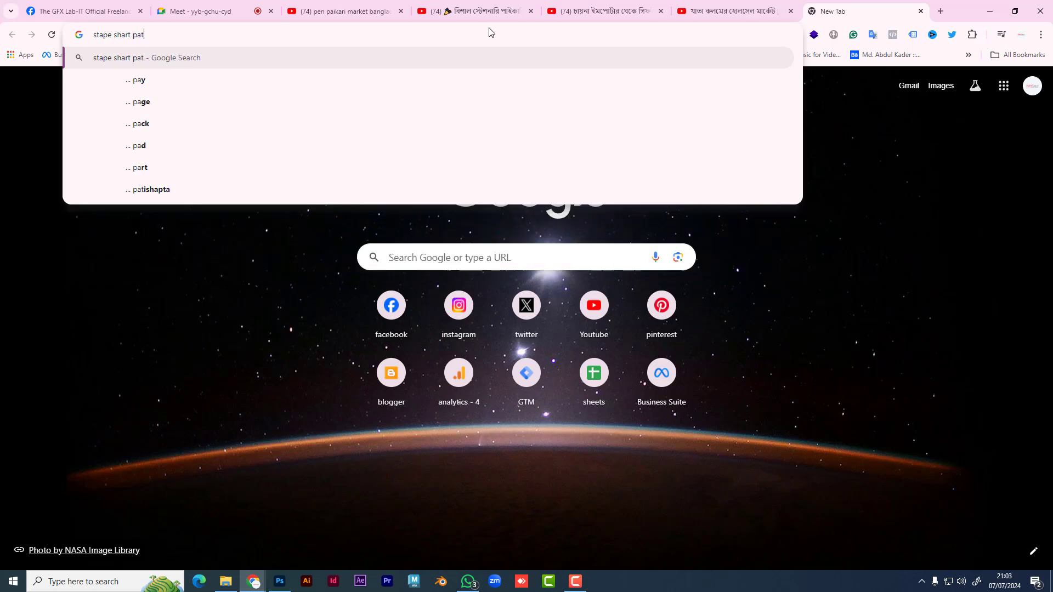
pyautogui.write('tern')
pyautogui.press('Return')
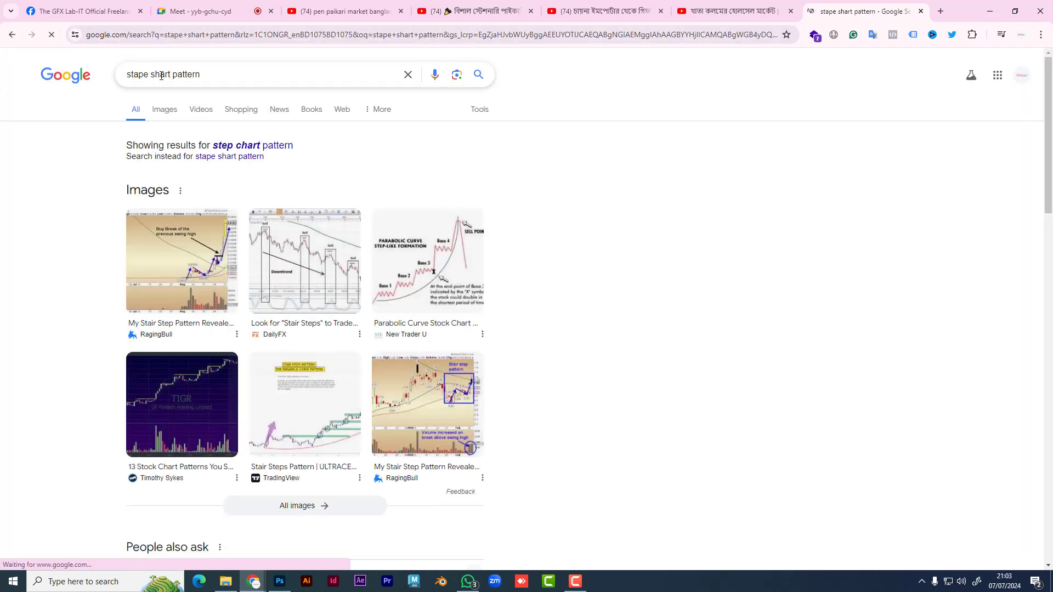
# - Shorten the Google search to "stape pattern" and show its image results
pyautogui.moveTo(151, 76); pyautogui.dragTo(175, 76)
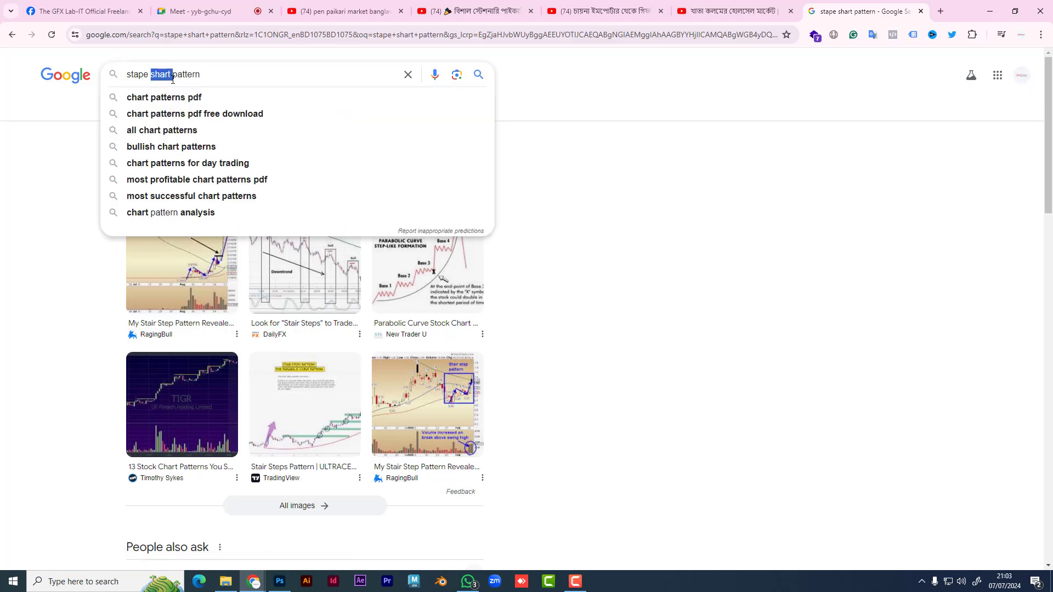
pyautogui.press('BackSpace')
pyautogui.press('Return')
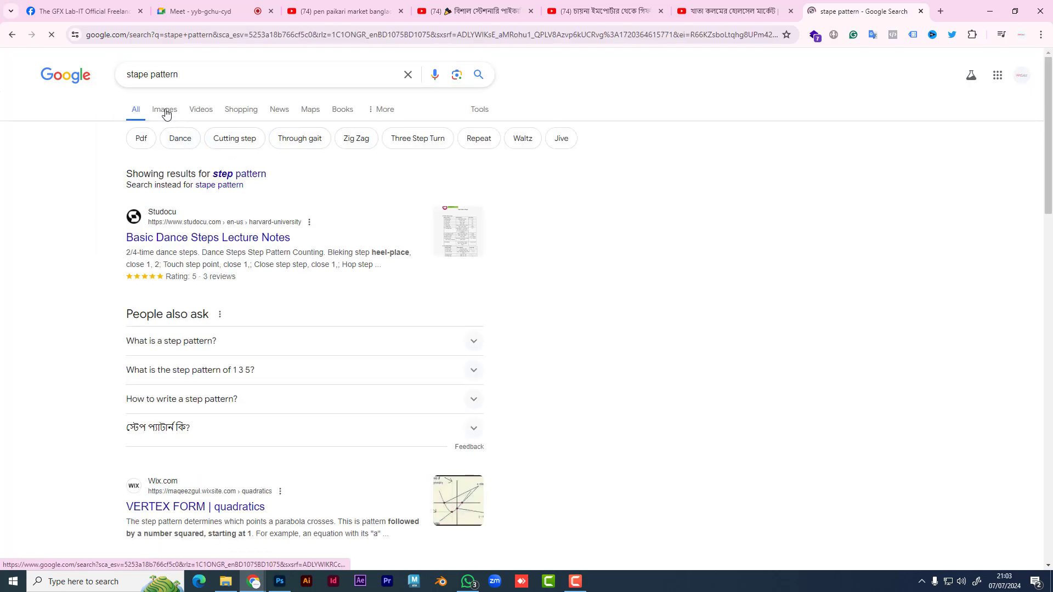
pyautogui.click(164, 109)
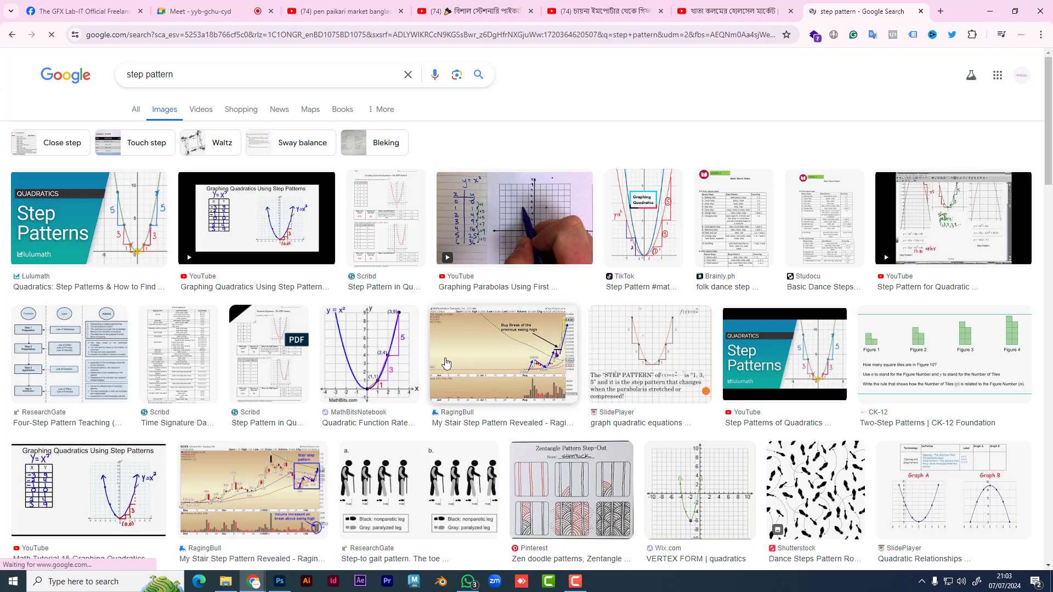
# - Browse the image results, preview the yellow and black striped Adobe Stock pattern, and look through its related images
pyautogui.scroll(-5, 447, 359)
pyautogui.scroll(-6, 447, 359)
pyautogui.scroll(1, 195, 225)
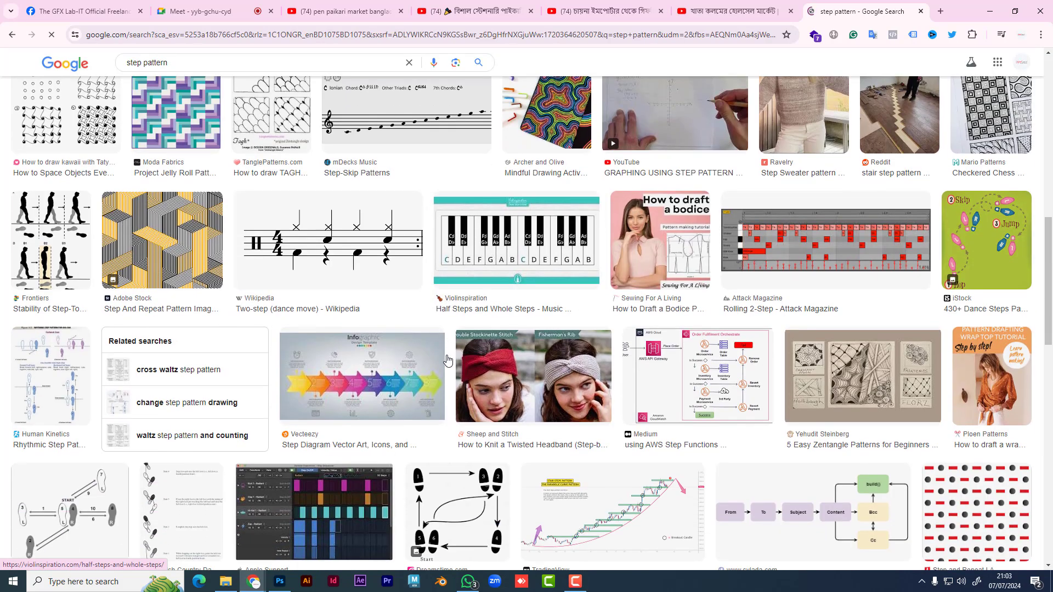
pyautogui.click(195, 225)
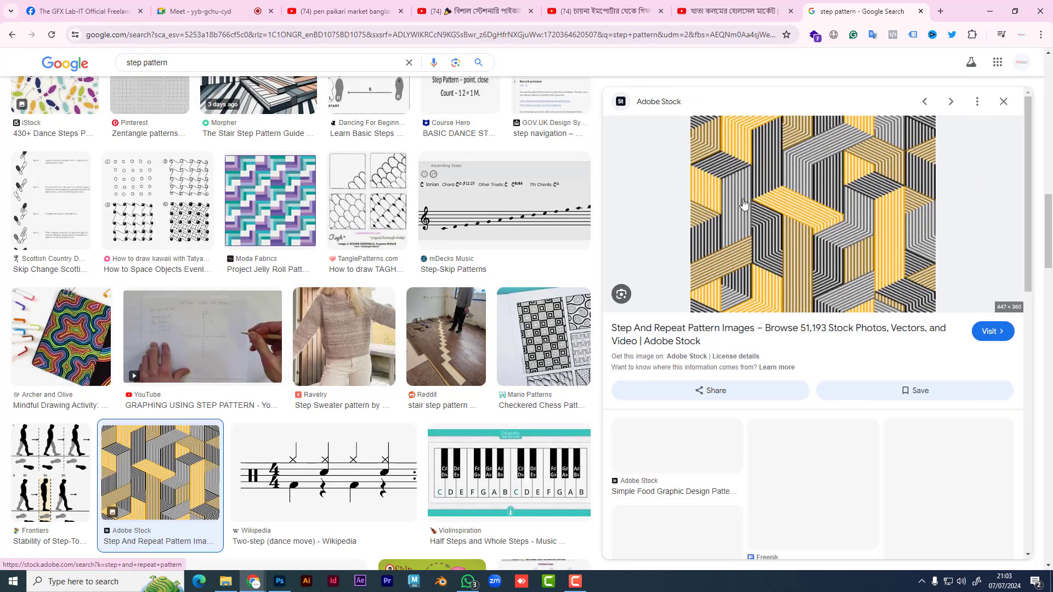
pyautogui.scroll(-10, 799, 400)
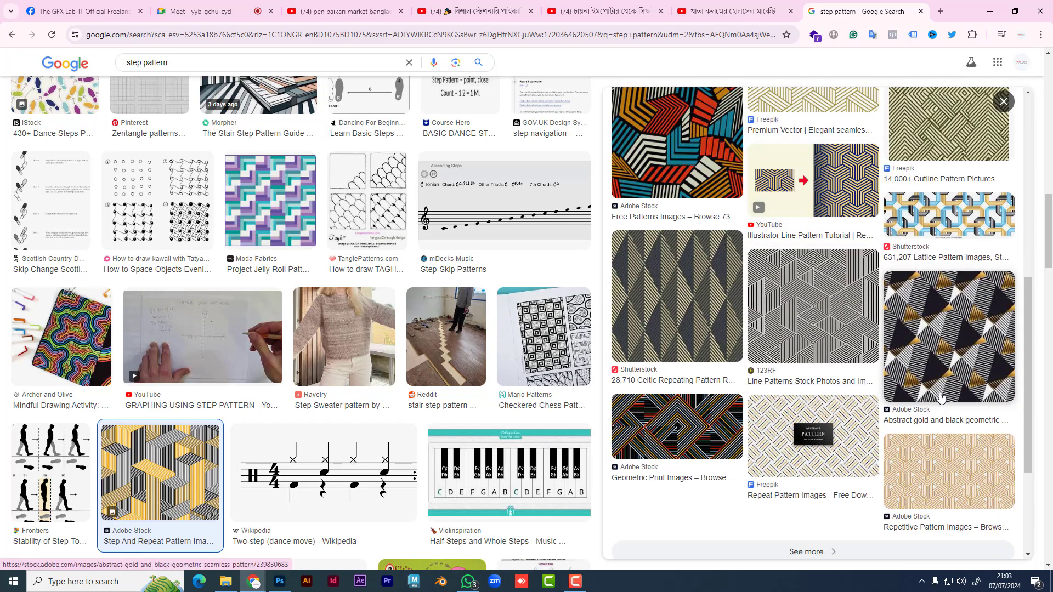
pyautogui.scroll(-1, 876, 419)
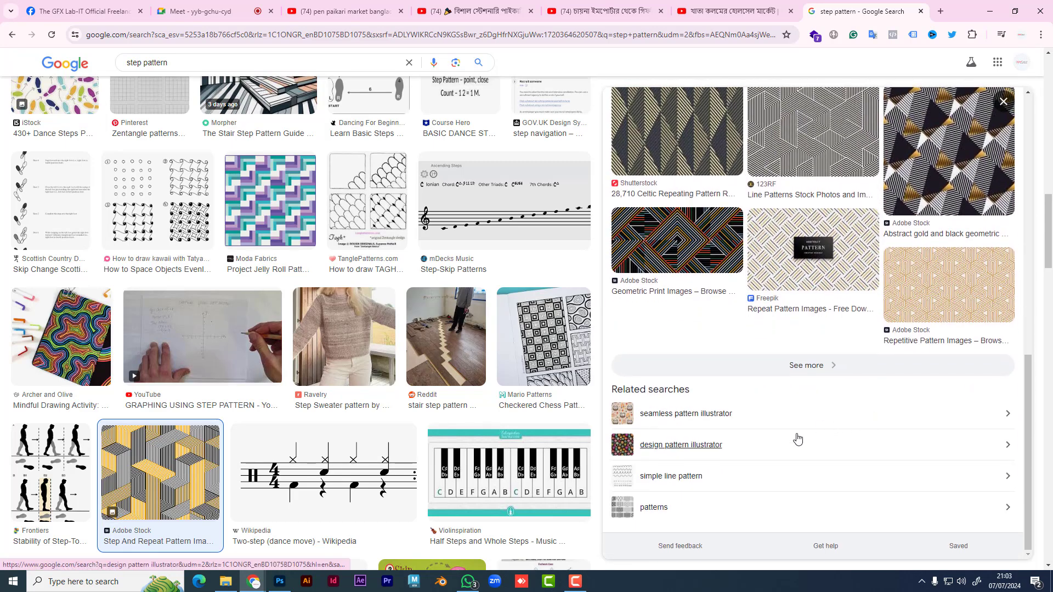
# - Preview the purple and teal Moda Fabrics pattern, browse its related images, and open the Verticals and Pocket Change stripe pattern
pyautogui.click(264, 217)
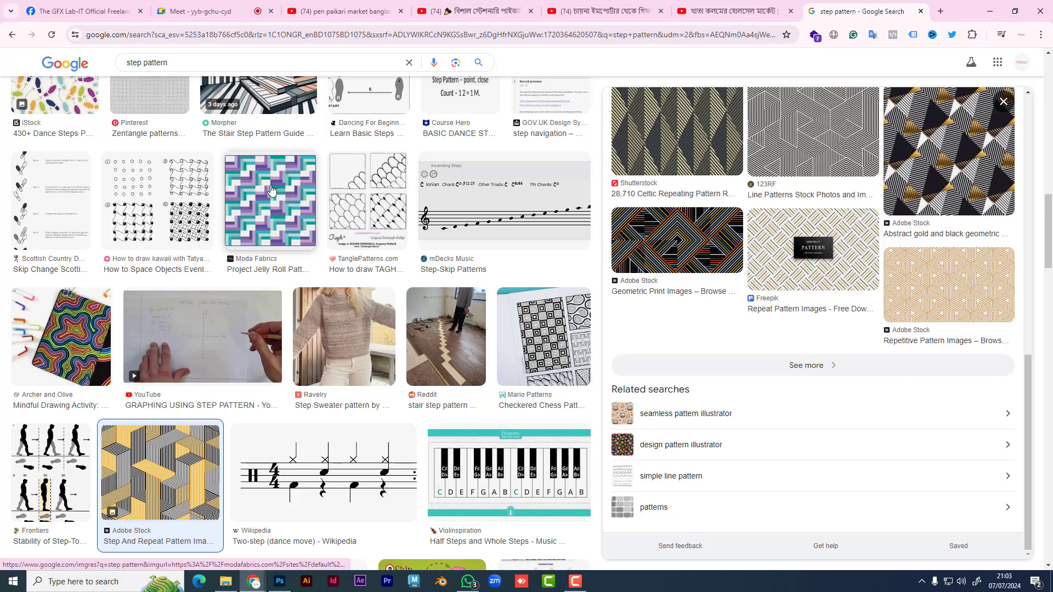
pyautogui.scroll(-5, 817, 413)
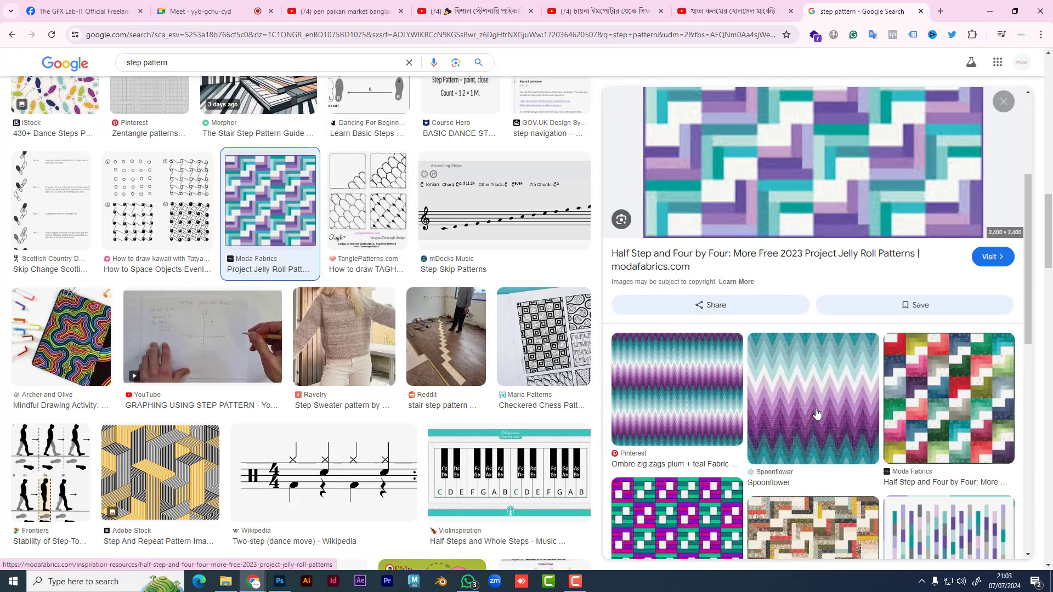
pyautogui.scroll(-3, 816, 412)
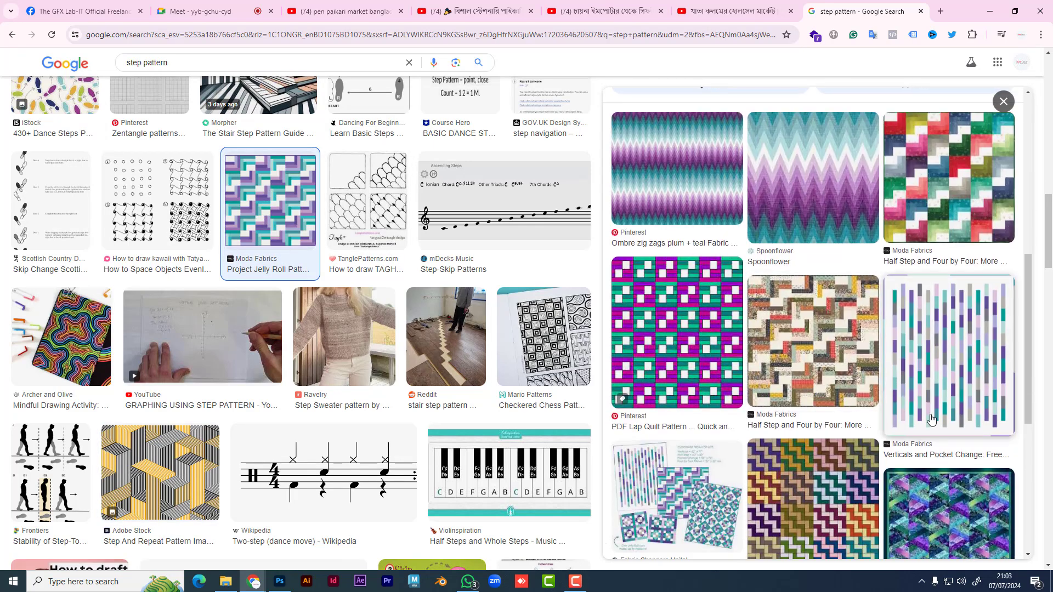
pyautogui.scroll(-2, 931, 420)
pyautogui.scroll(-1, 930, 420)
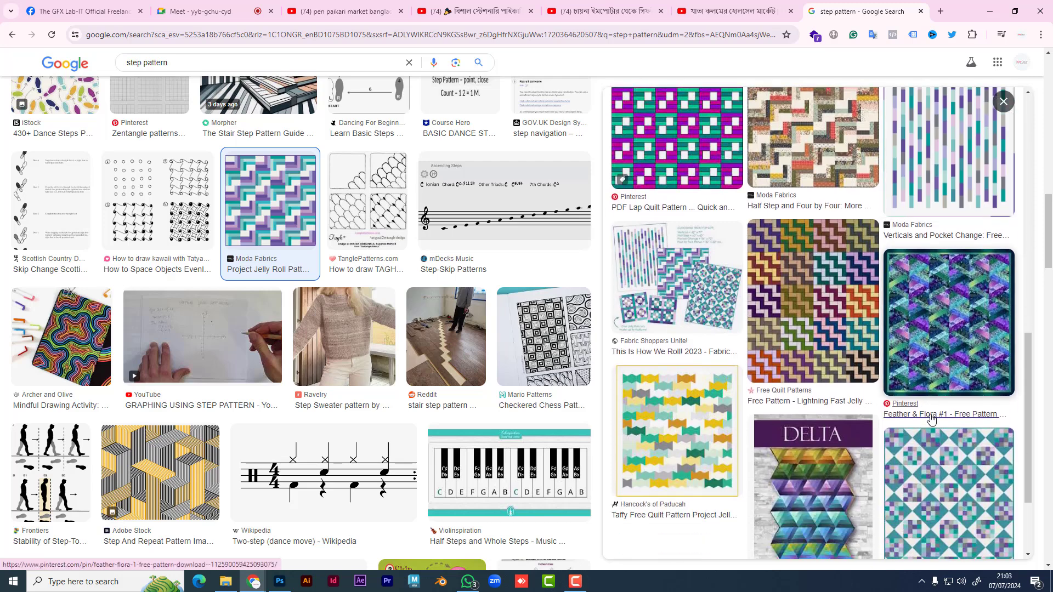
pyautogui.scroll(-2, 931, 419)
pyautogui.scroll(3, 931, 419)
pyautogui.click(957, 181)
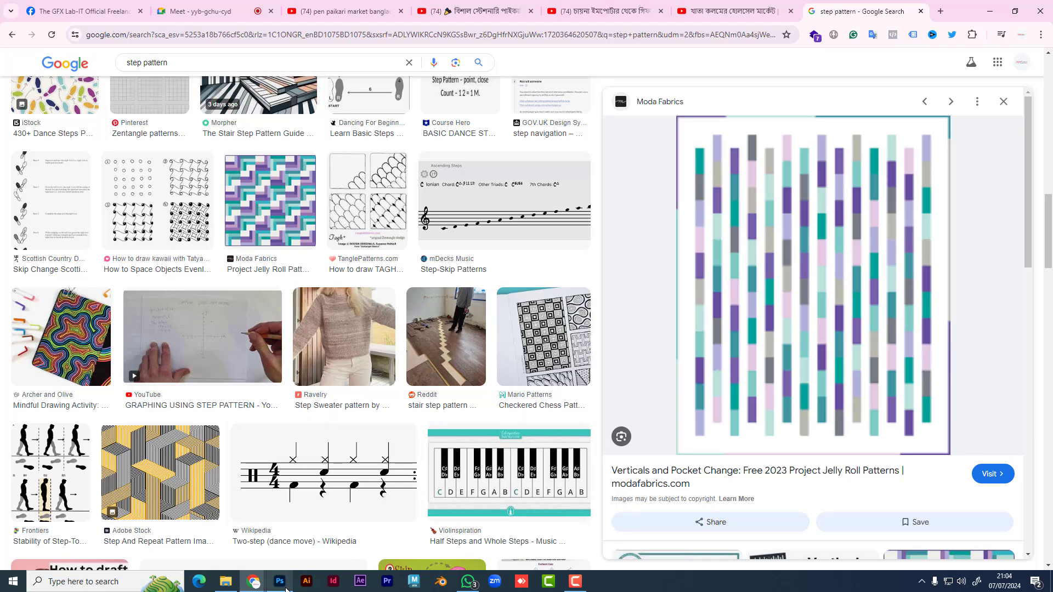
# - Switch to Photoshop and draw a narrow vertical rectangular selection about 0.5 x 6.5 in on the left half of the blank canvas
pyautogui.click(280, 589)
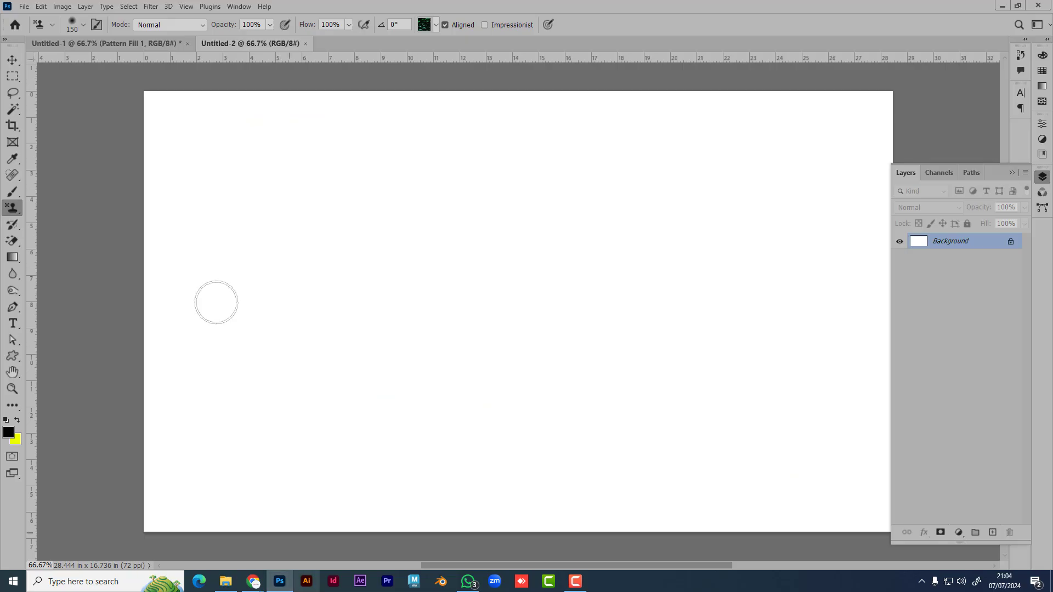
pyautogui.click(9, 81)
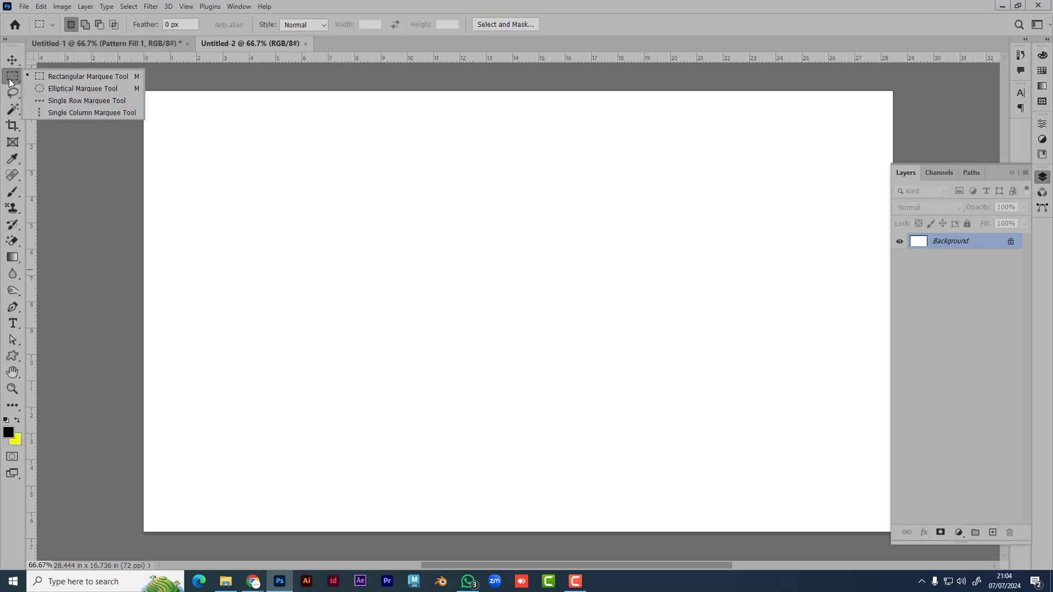
pyautogui.moveTo(337, 200); pyautogui.dragTo(350, 369)
# - Set the foreground color to magenta, fill the narrow vertical selection with it, and keep the strip selected
pyautogui.click(9, 433)
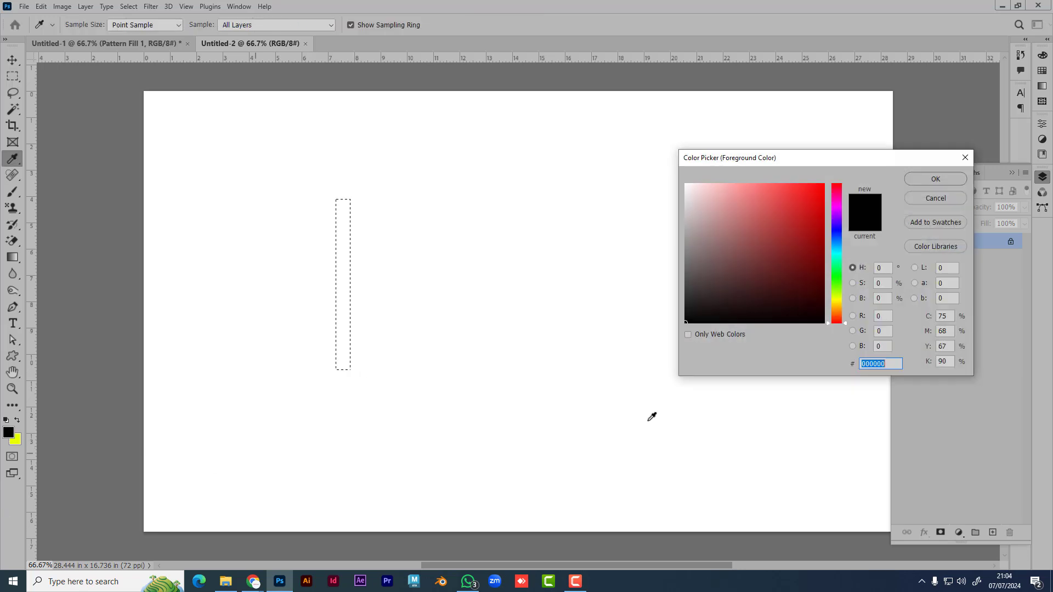
pyautogui.moveTo(840, 260); pyautogui.dragTo(836, 177)
pyautogui.click(936, 179)
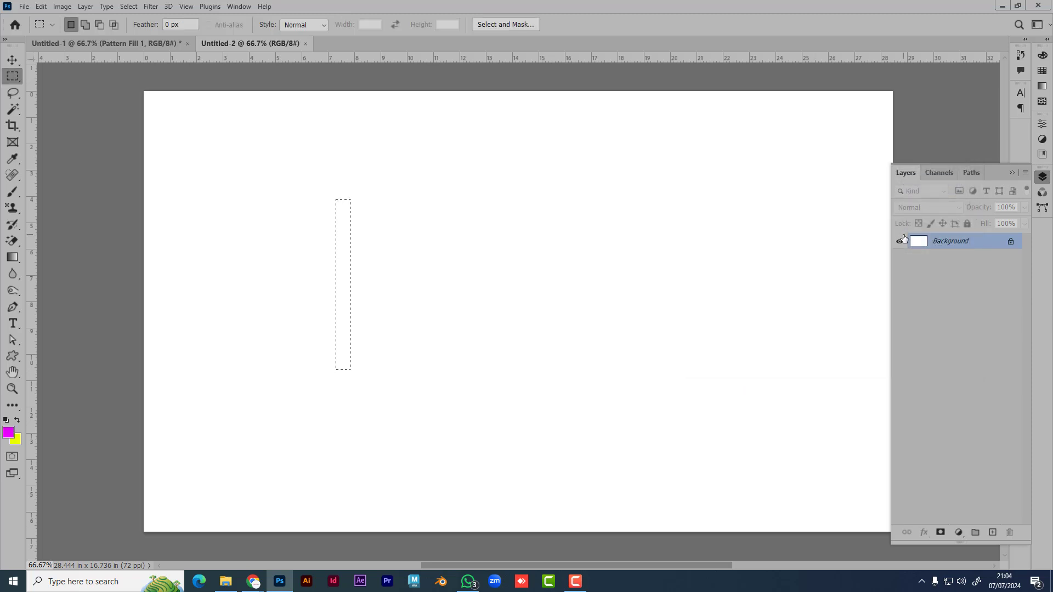
pyautogui.hotkey('alt', 'BackSpace')
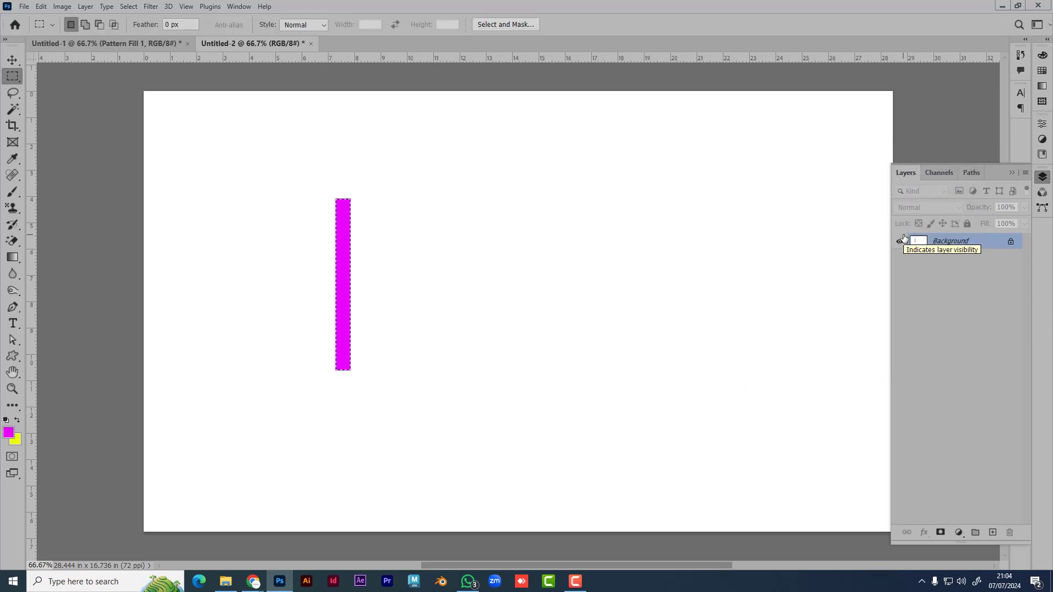
pyautogui.hotkey('ctrl', 'd')
pyautogui.hotkey('ctrl', 'shift', 'd')
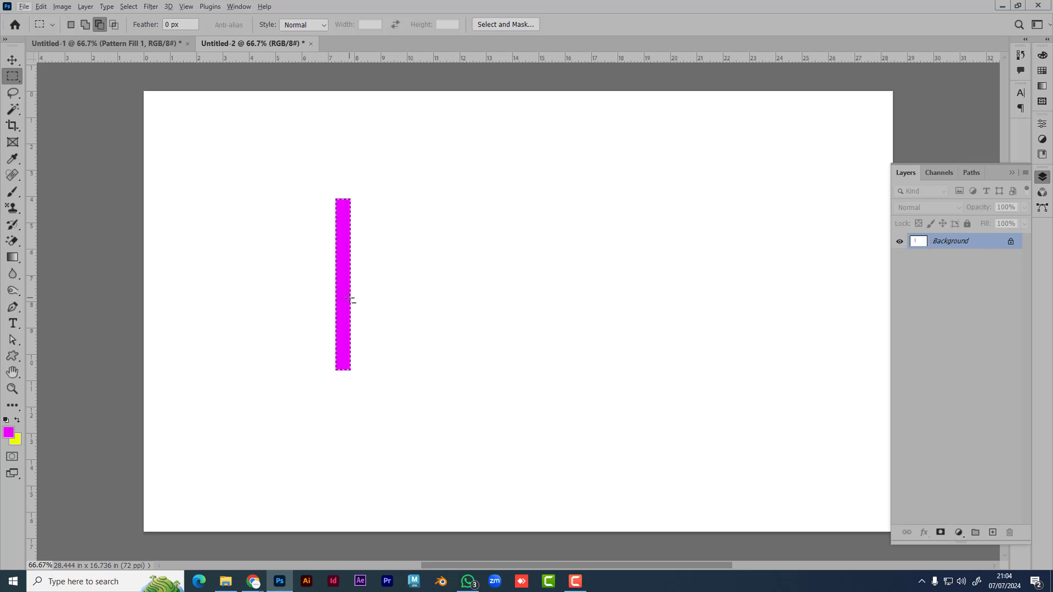
# - Shift the selection directly beside the magenta strip, fill it with a near-black foreground color, and deselect it
pyautogui.moveTo(350, 303); pyautogui.dragTo(362, 302)
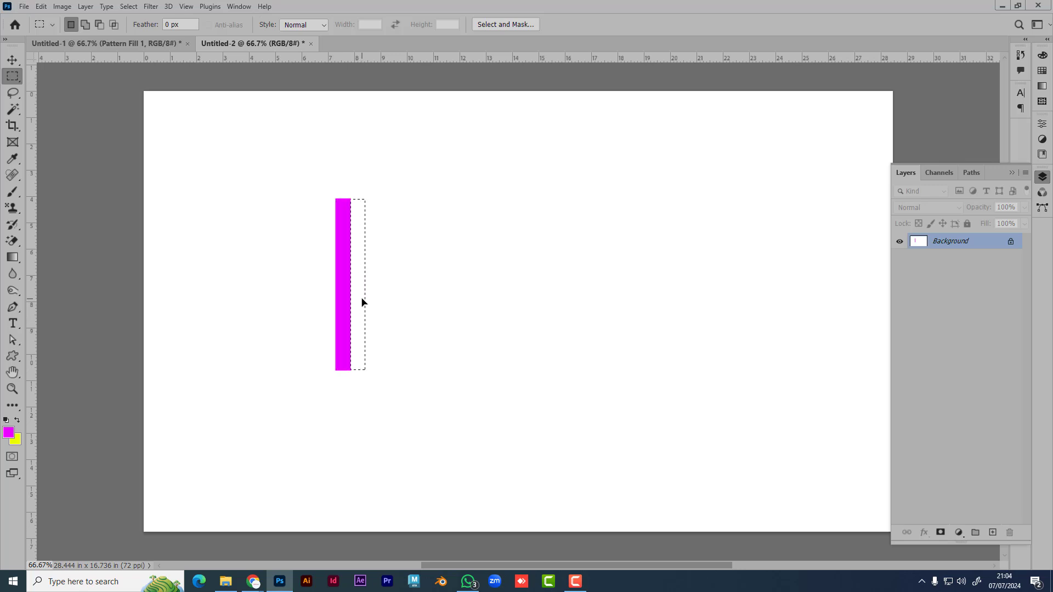
pyautogui.click(9, 434)
pyautogui.write('171717')
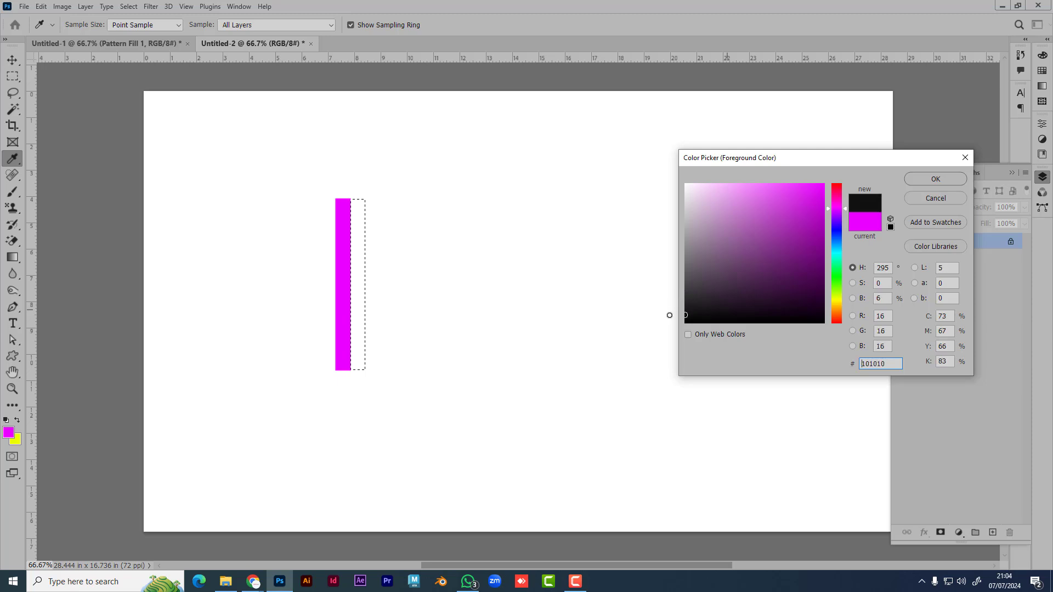
pyautogui.click(925, 180)
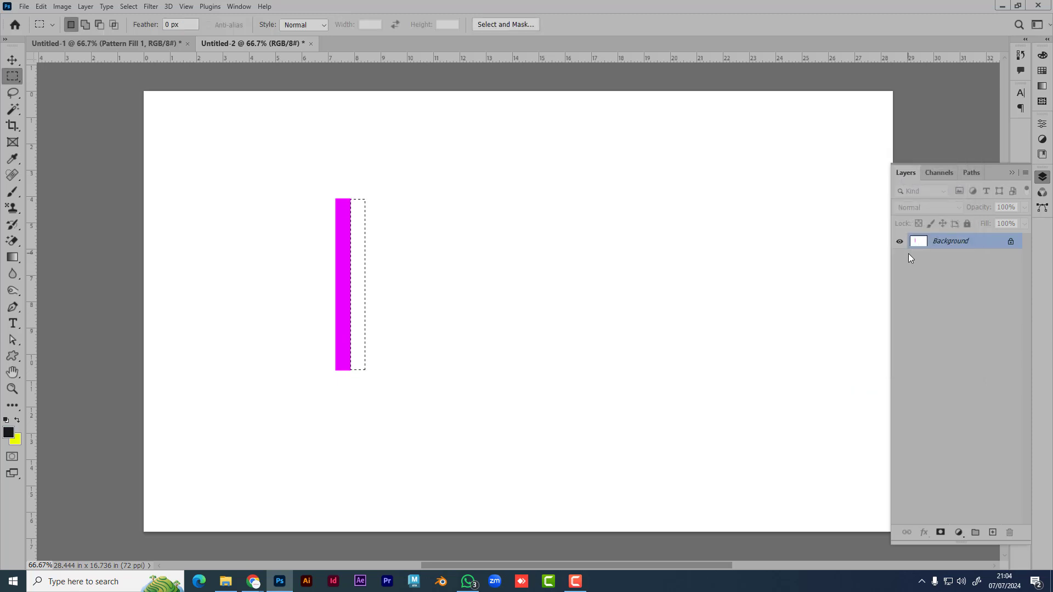
pyautogui.hotkey('alt', 'BackSpace')
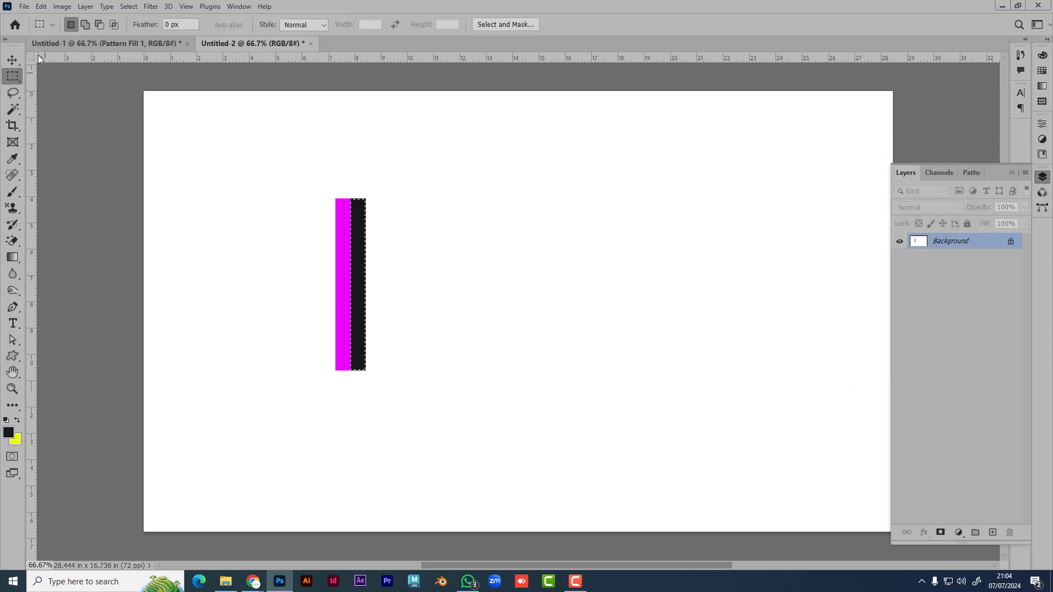
pyautogui.click(12, 59)
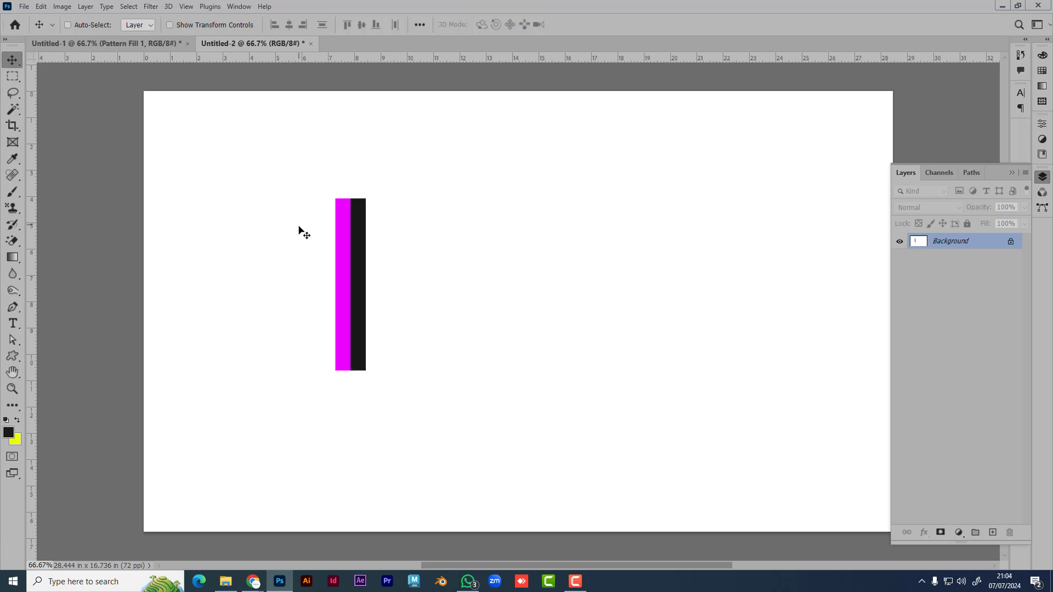
# - Select a section about 1.1 x 0.8 in spanning both strips and define it as a pattern named 15
pyautogui.scroll(2, 365, 286)
pyautogui.scroll(5, 368, 292)
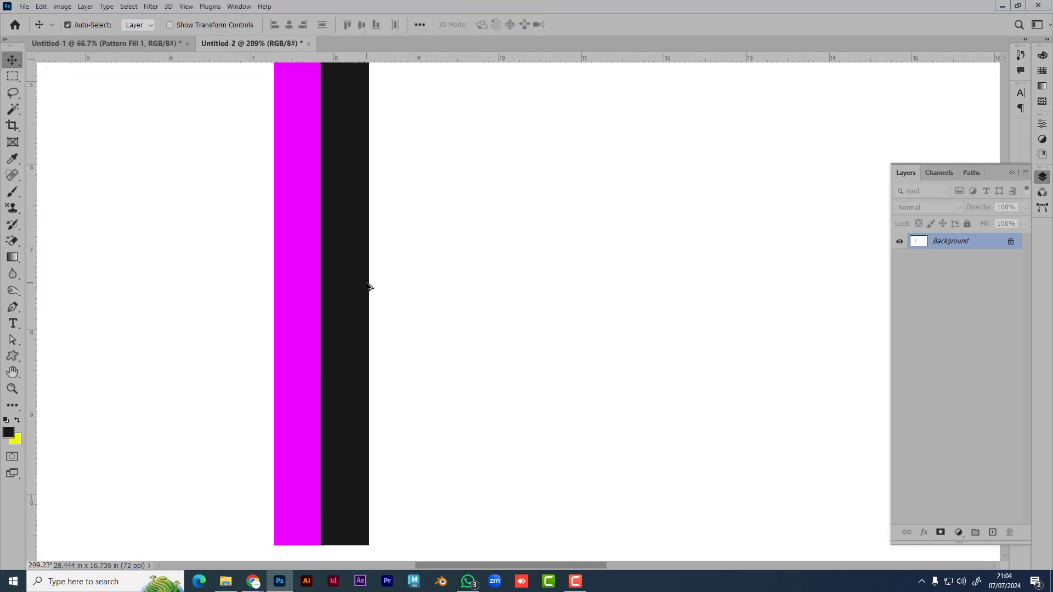
pyautogui.click(15, 81)
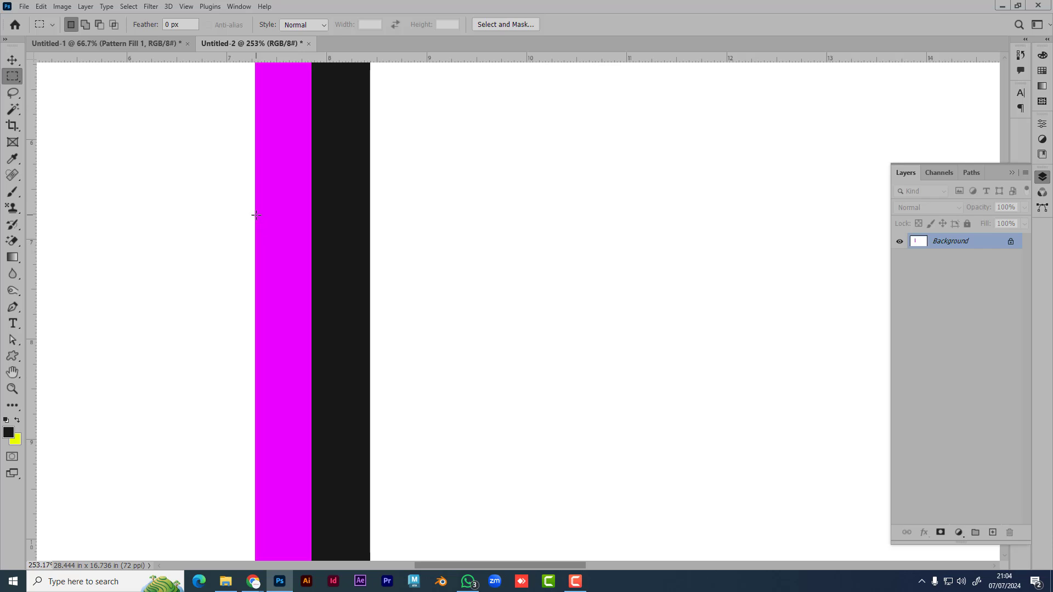
pyautogui.moveTo(256, 215); pyautogui.dragTo(367, 295)
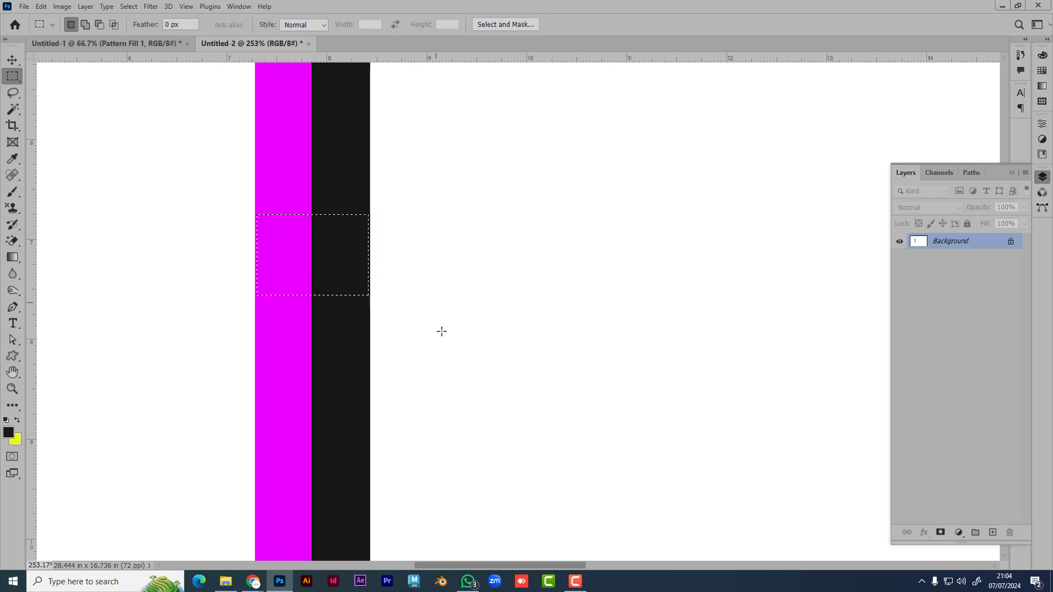
pyautogui.click(42, 8)
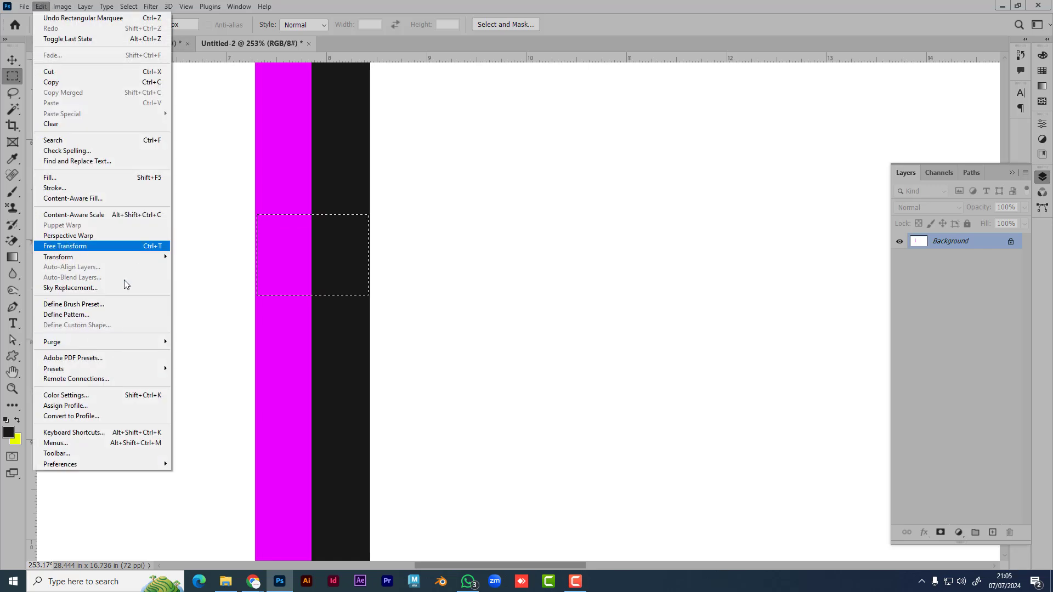
pyautogui.click(98, 316)
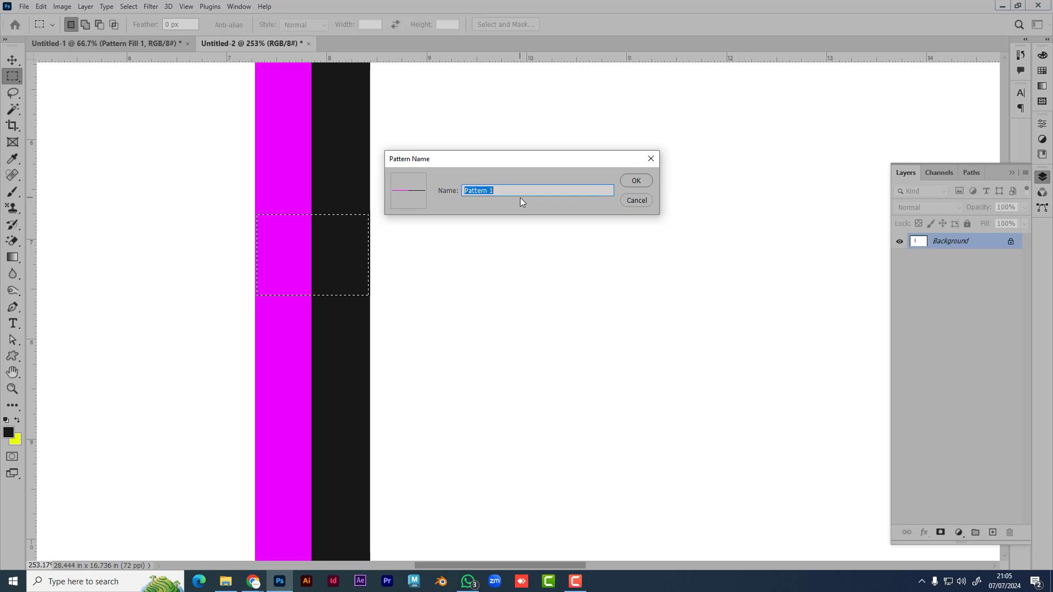
pyautogui.write('15')
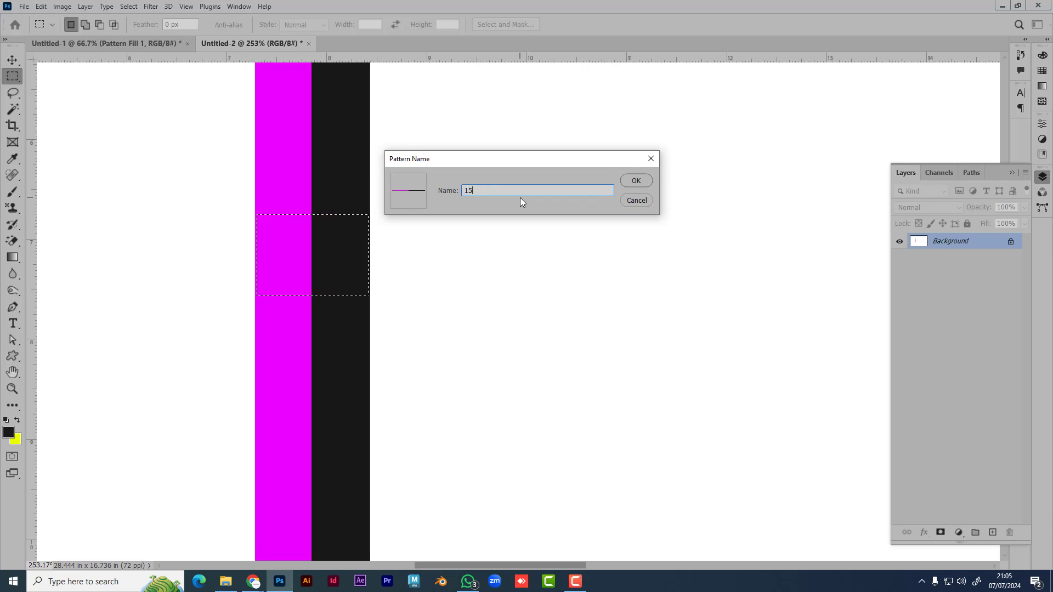
pyautogui.click(637, 180)
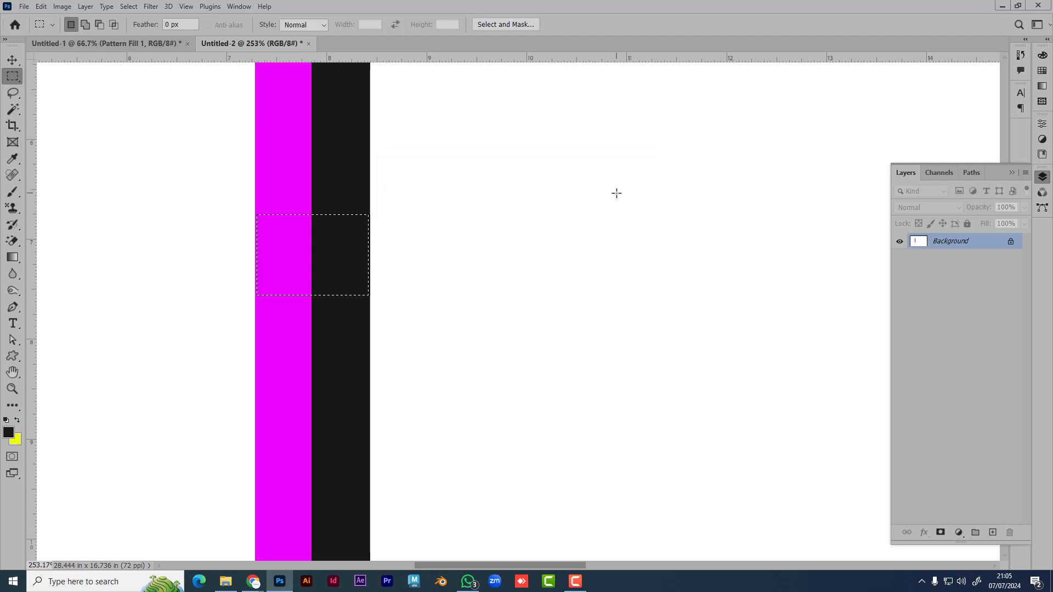
# - Create a new blank 2048 x 1205 px document and delete the two ungrouped brown grass patterns from the Pattern Stamp tool's presets
pyautogui.hotkey('ctrl', 'n')
pyautogui.press('Return')
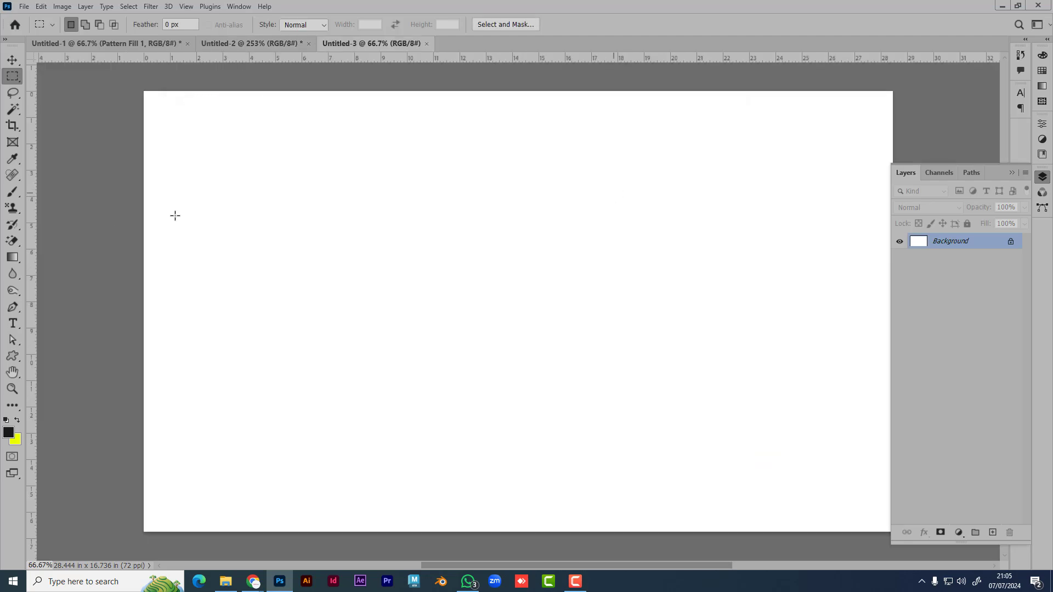
pyautogui.click(12, 208)
pyautogui.click(437, 24)
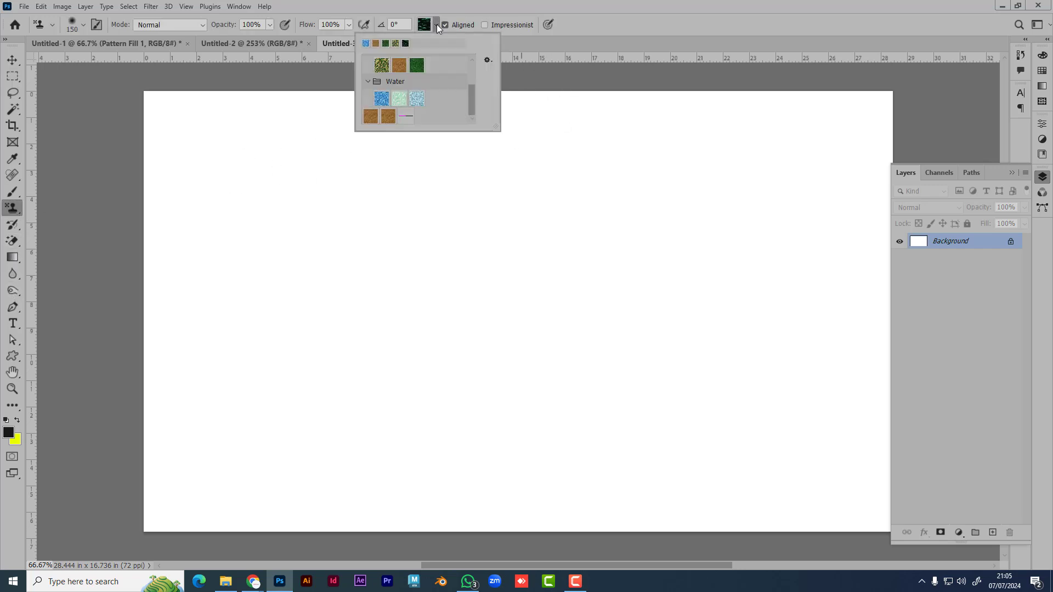
pyautogui.rightClick(390, 117)
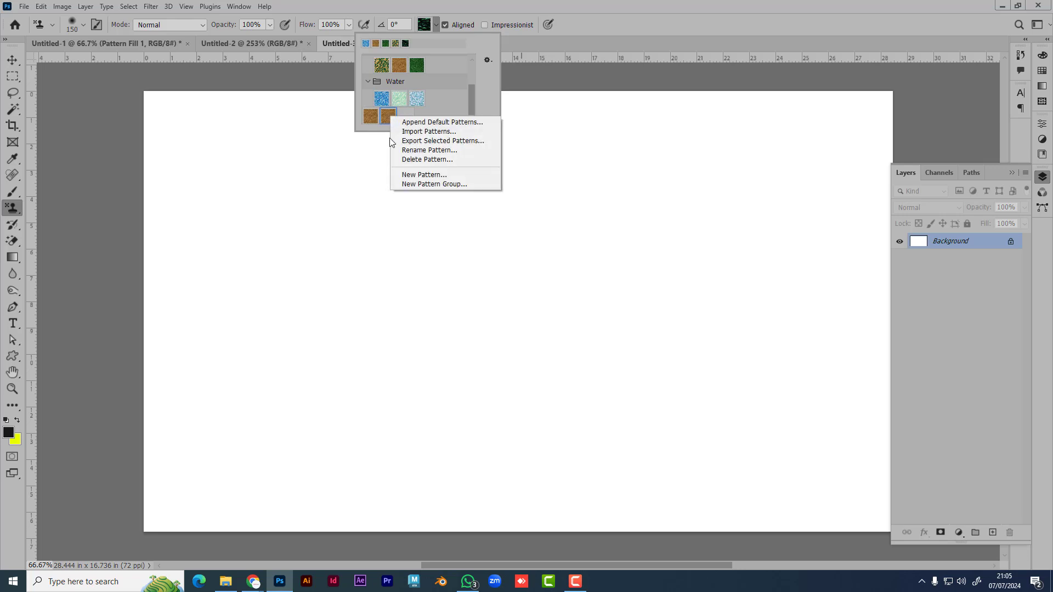
pyautogui.click(420, 160)
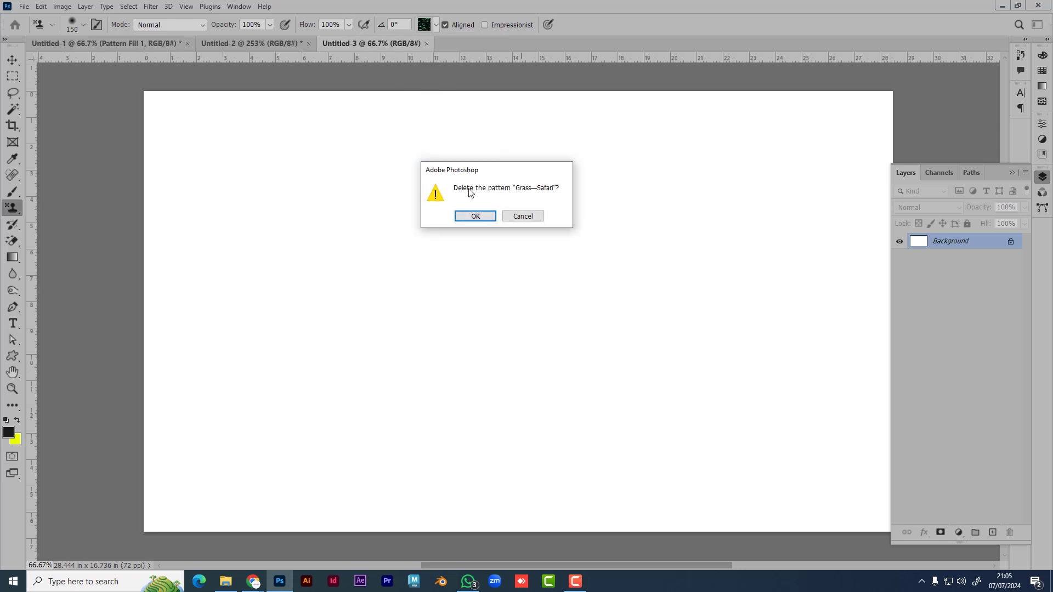
pyautogui.click(475, 216)
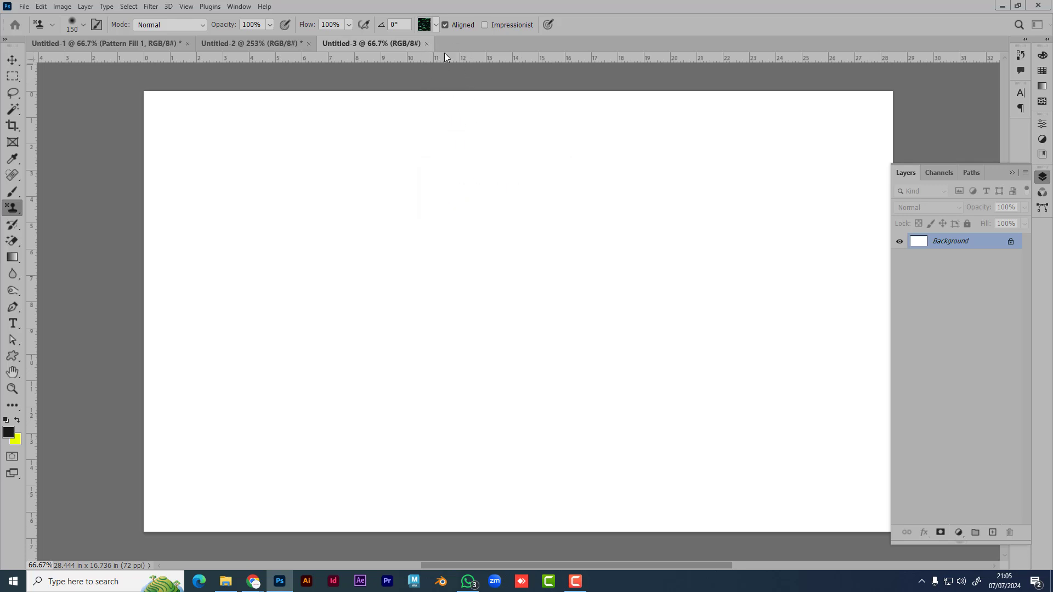
pyautogui.click(437, 25)
pyautogui.rightClick(371, 116)
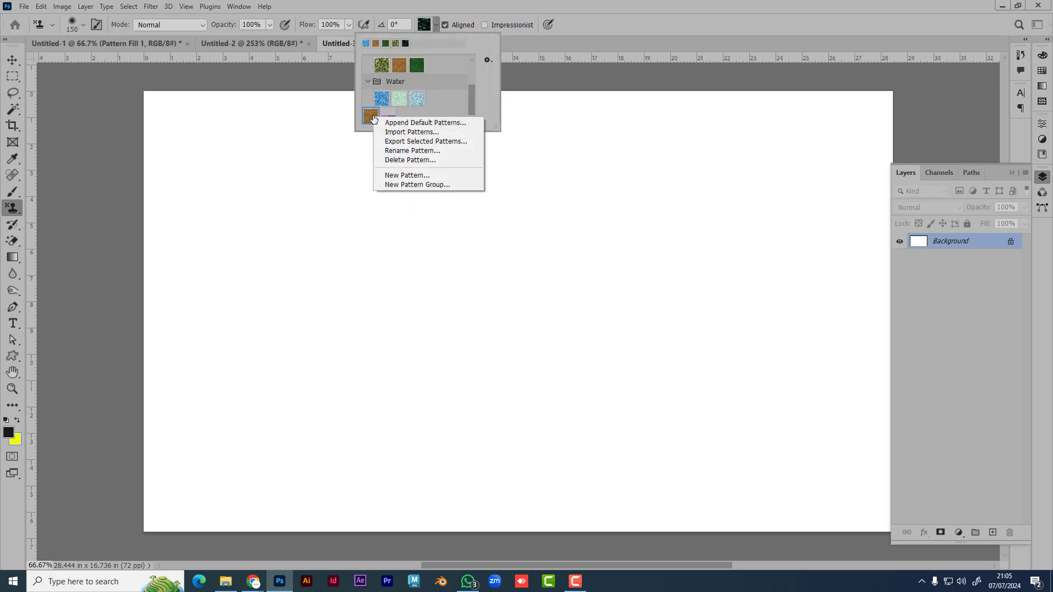
pyautogui.click(399, 161)
pyautogui.click(476, 217)
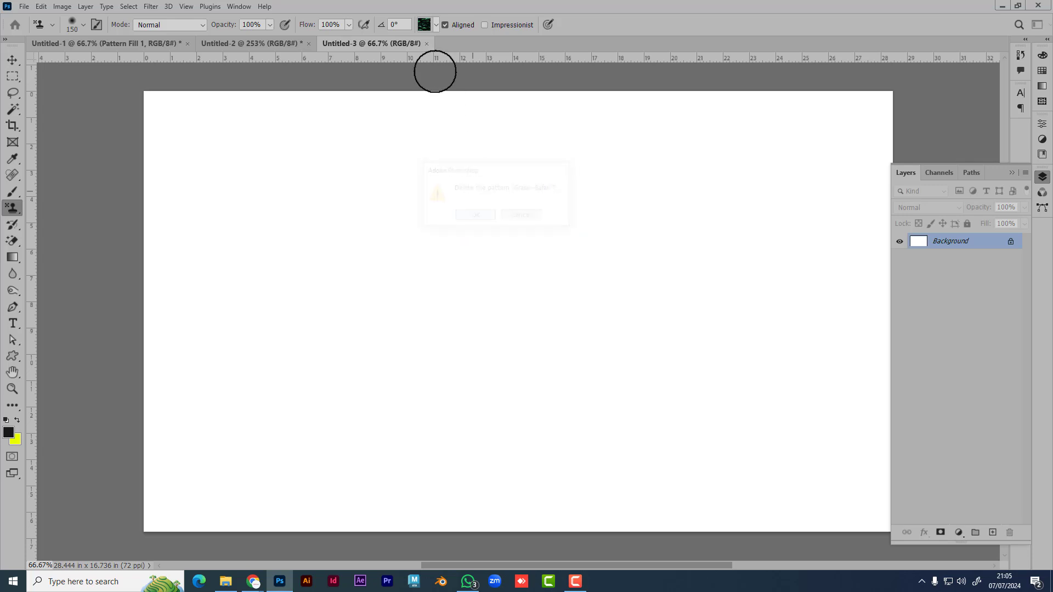
# - Choose the magenta and black stripe pattern for the Pattern Stamp tool and paint it along the canvas's upper edge
pyautogui.click(437, 25)
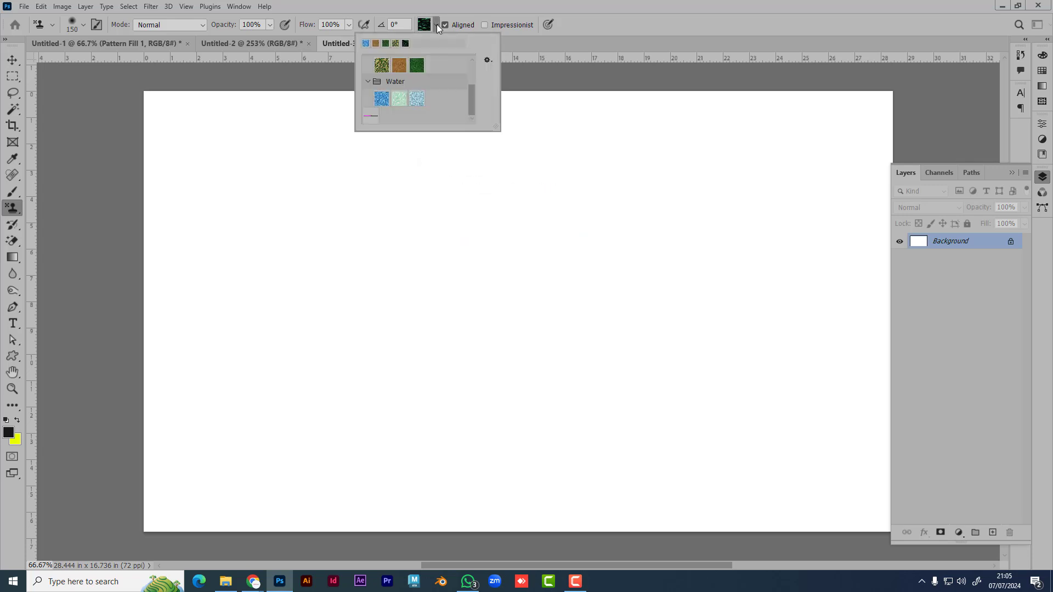
pyautogui.click(370, 119)
pyautogui.moveTo(157, 104); pyautogui.dragTo(900, 98)
# - Enlarge the Pattern Stamp brush to 500 px and cover the rest of the canvas with the stripe pattern
pyautogui.press(']')
pyautogui.press(']')
pyautogui.press(']')
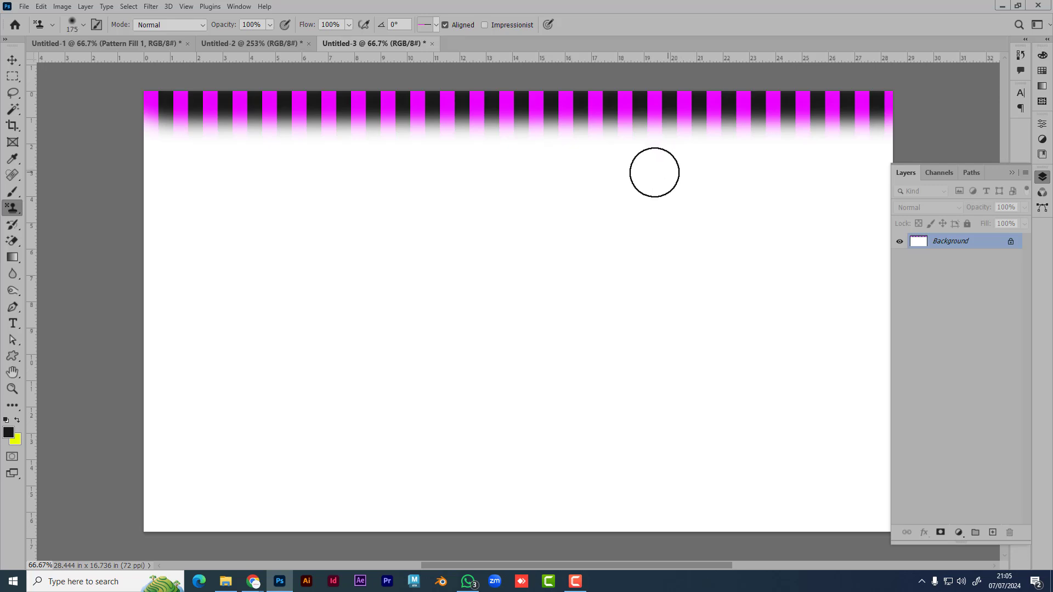
pyautogui.press(']')
pyautogui.press(']')
pyautogui.press(']')
pyautogui.moveTo(140, 170); pyautogui.dragTo(1011, 176)
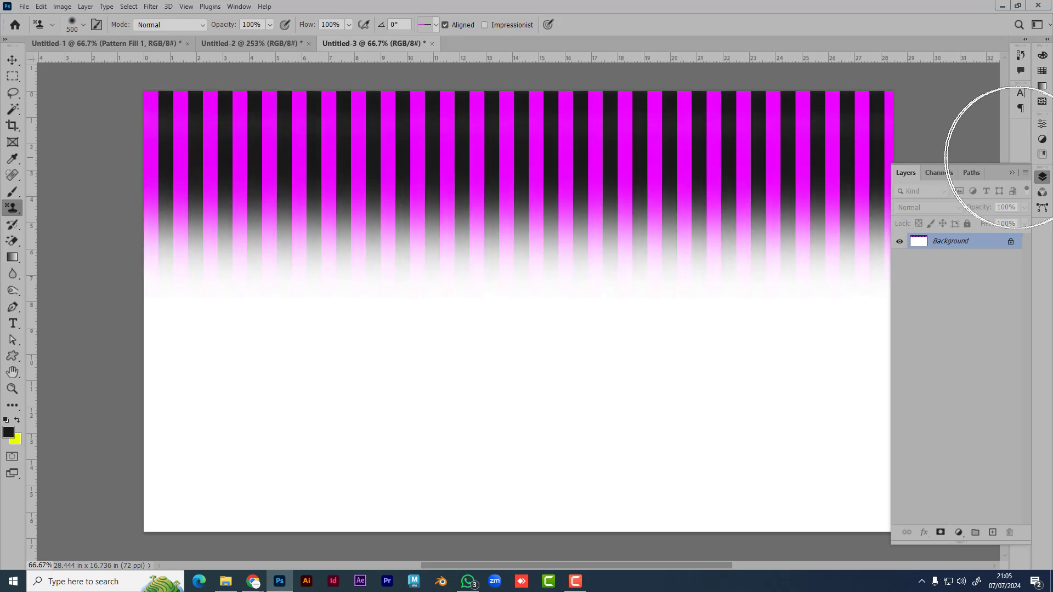
pyautogui.moveTo(32, 162)
pyautogui.mouseDown()
pyautogui.moveTo(106, 181)
pyautogui.moveTo(964, 236)
pyautogui.moveTo(964, 247)
pyautogui.moveTo(82, 411)
pyautogui.moveTo(223, 464)
pyautogui.moveTo(189, 470)
pyautogui.moveTo(932, 476)
pyautogui.mouseUp()
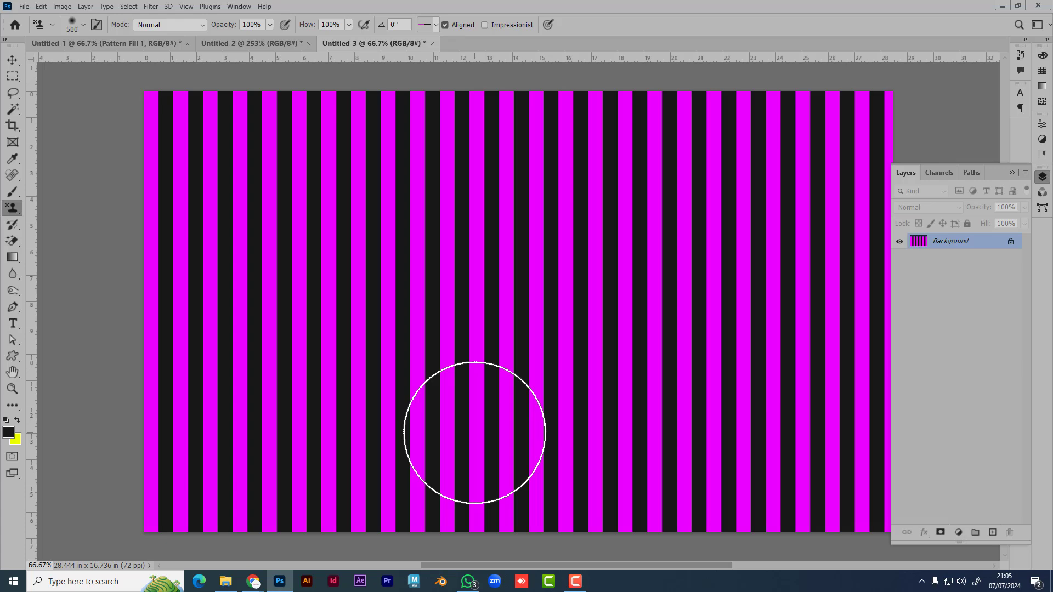
pyautogui.hotkey('ctrl', 'n')
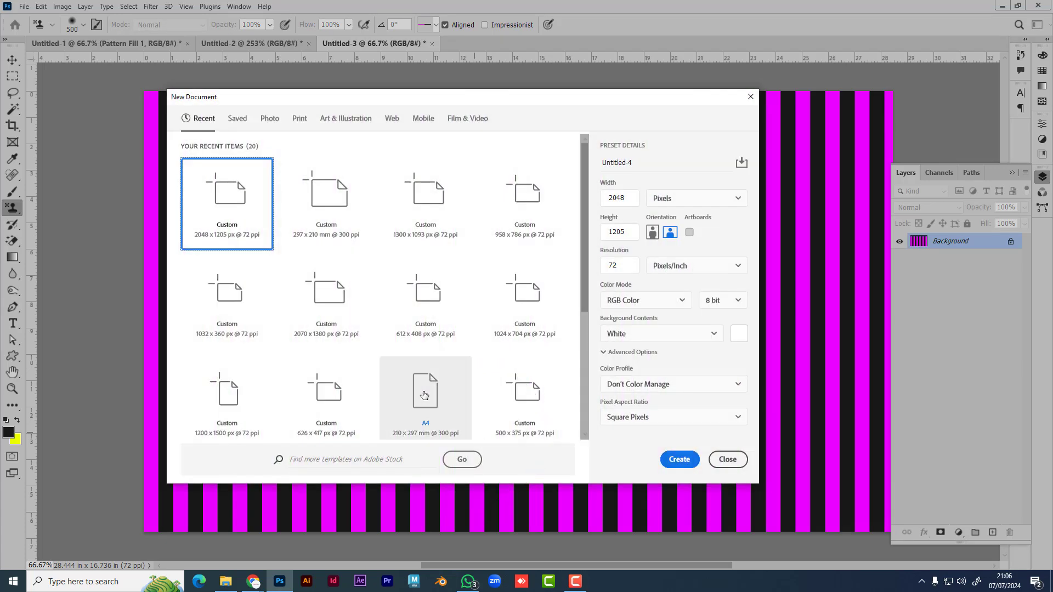
pyautogui.moveTo(632, 197); pyautogui.dragTo(442, 241)
pyautogui.write('1')
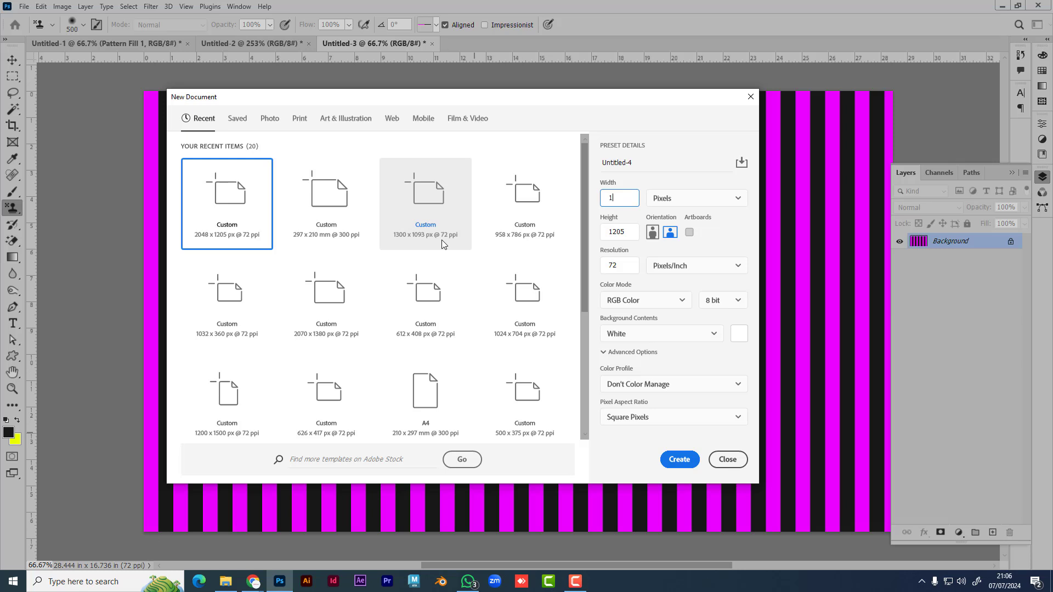
pyautogui.press('Tab')
pyautogui.write('1')
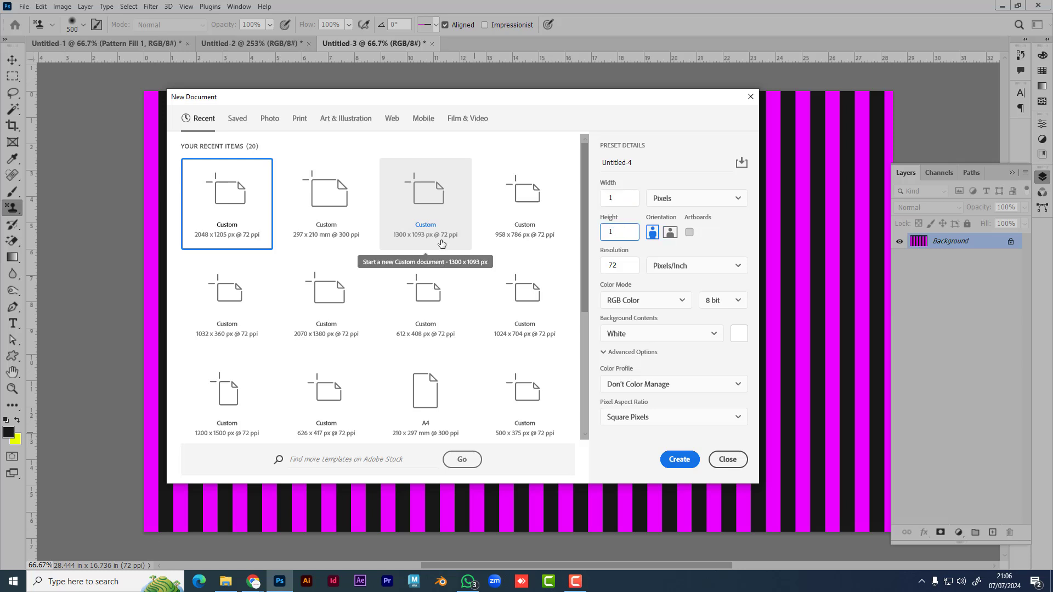
pyautogui.click(680, 460)
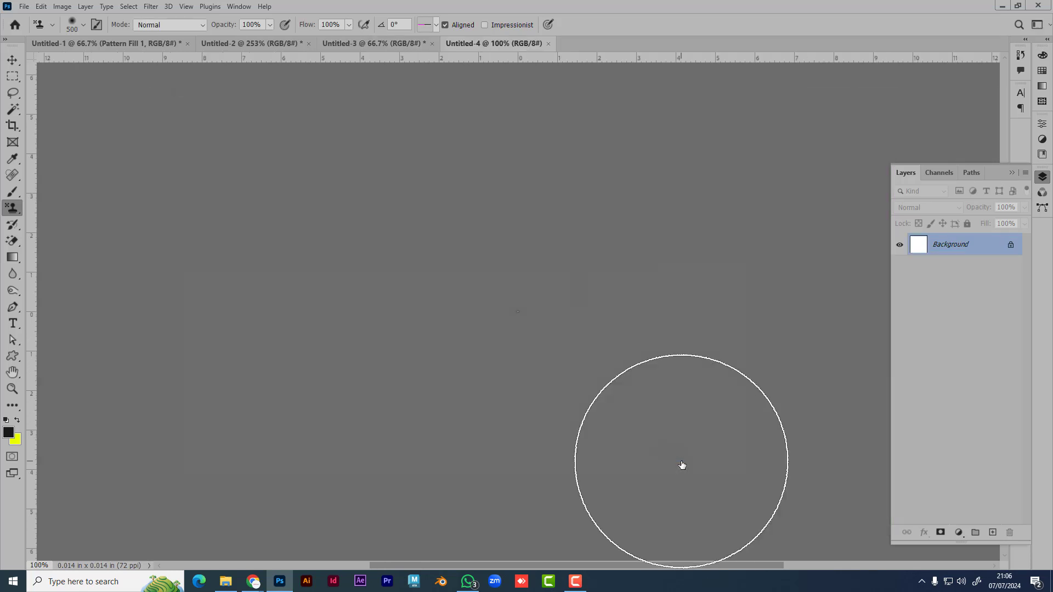
pyautogui.scroll(20, 540, 318)
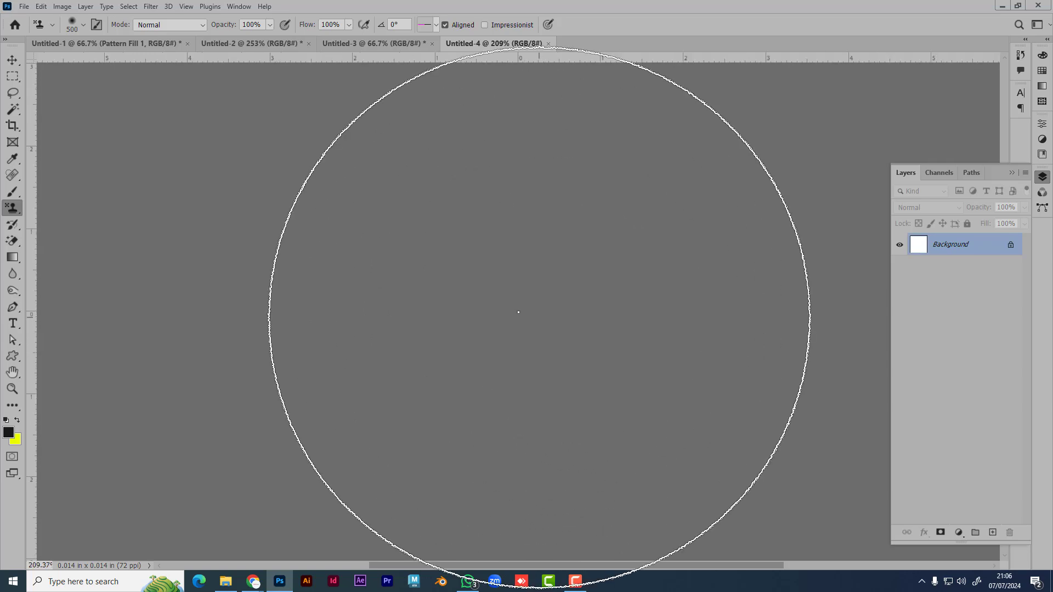
pyautogui.scroll(3, 551, 343)
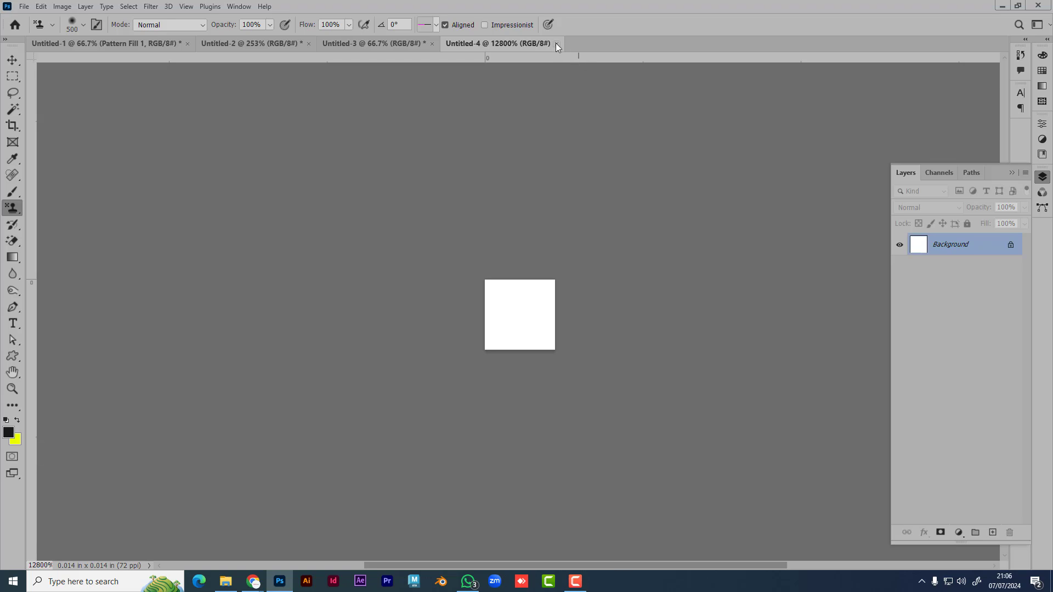
pyautogui.click(556, 43)
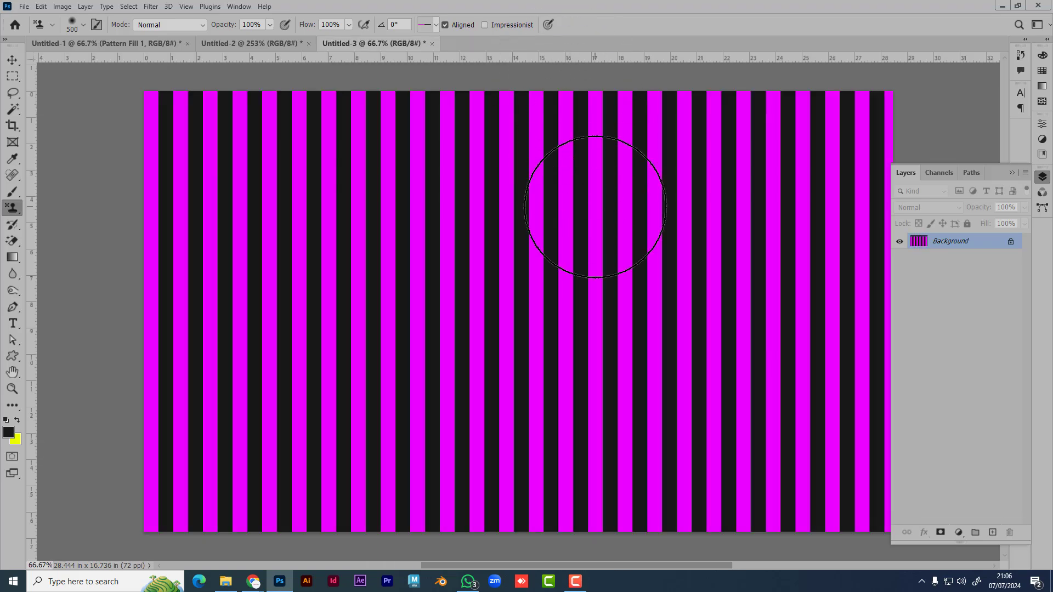
# - Create a new 1 x 1 inch document at 72 ppi with a white background and activate the Move tool
pyautogui.hotkey('ctrl', 'n')
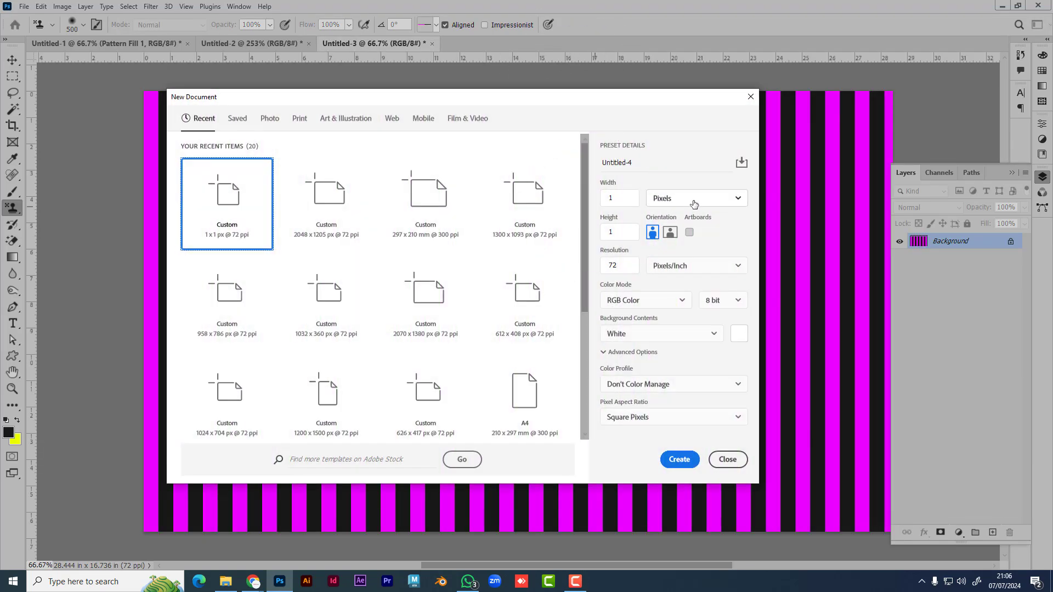
pyautogui.click(693, 201)
pyautogui.click(664, 237)
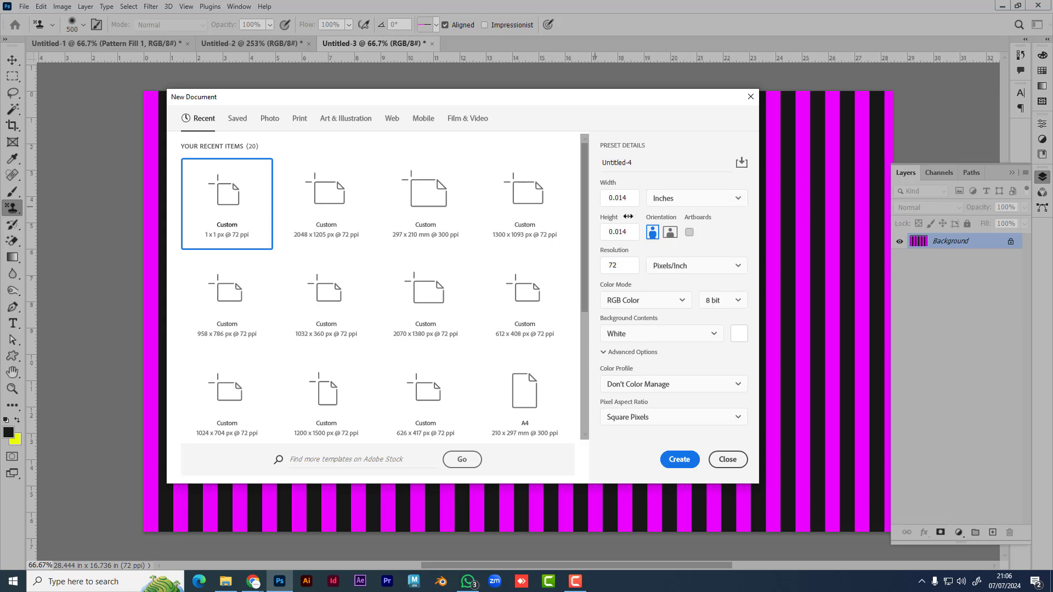
pyautogui.doubleClick(631, 199)
pyautogui.write('1')
pyautogui.press('Tab')
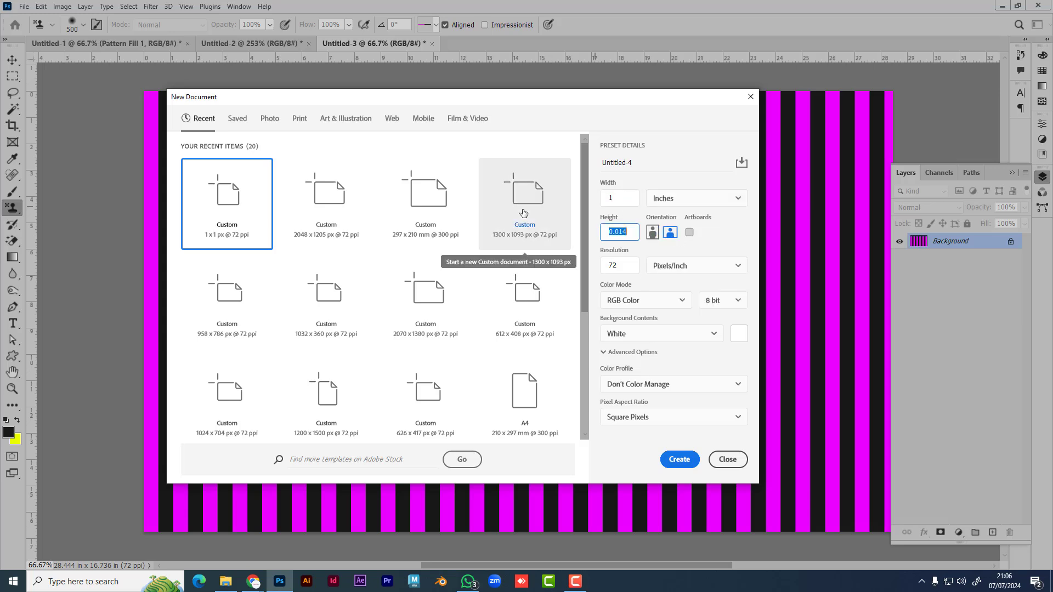
pyautogui.write('1')
pyautogui.press('Return')
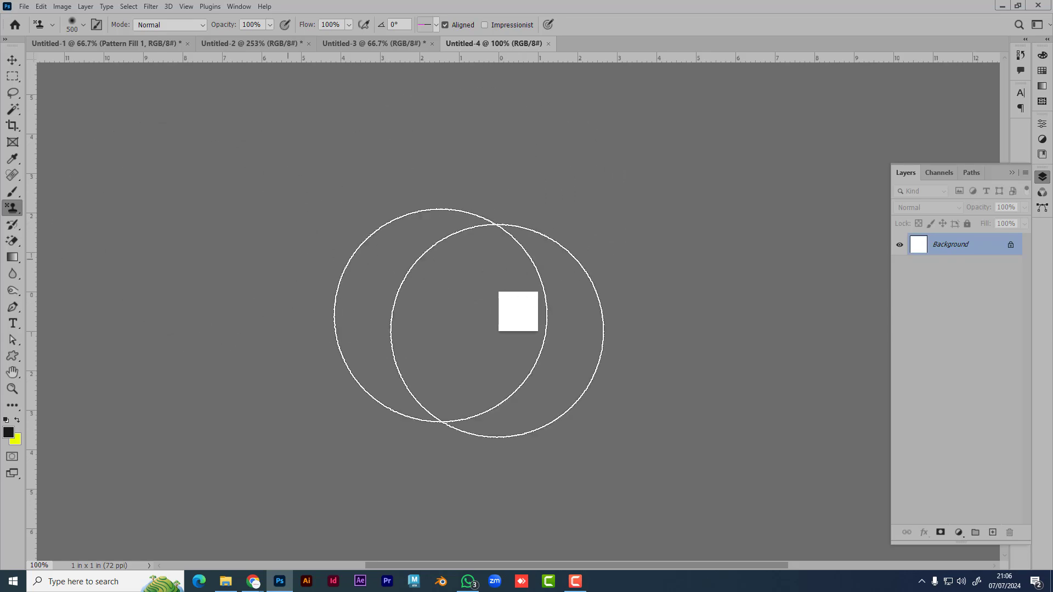
pyautogui.press('v')
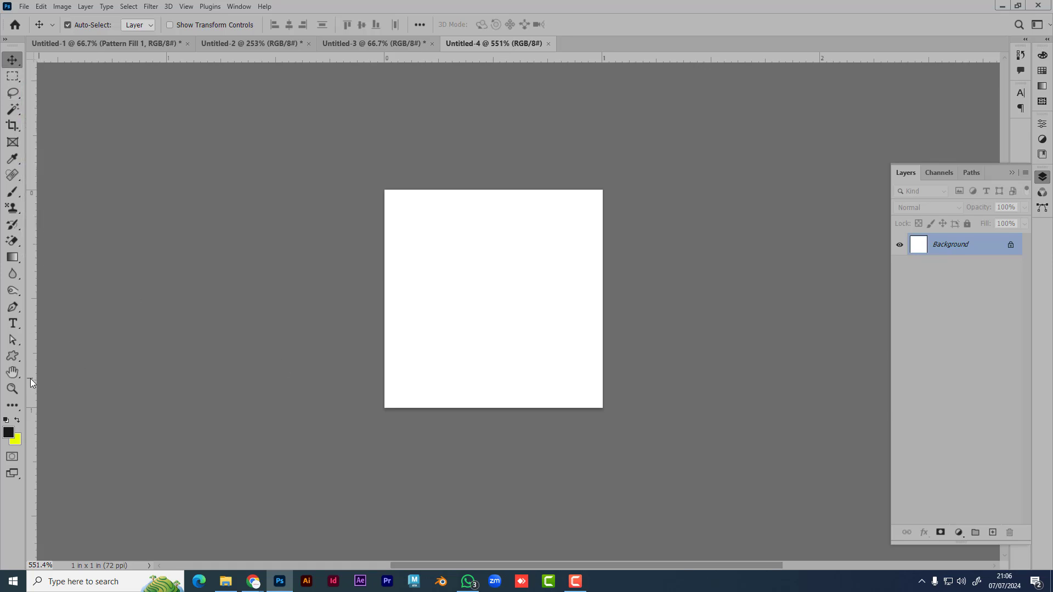
# - Draw a black square of about 0.1 x 0.1 in with the Rectangle tool in the canvas's upper-left corner and activate the Move tool
pyautogui.click(12, 355)
pyautogui.click(90, 356)
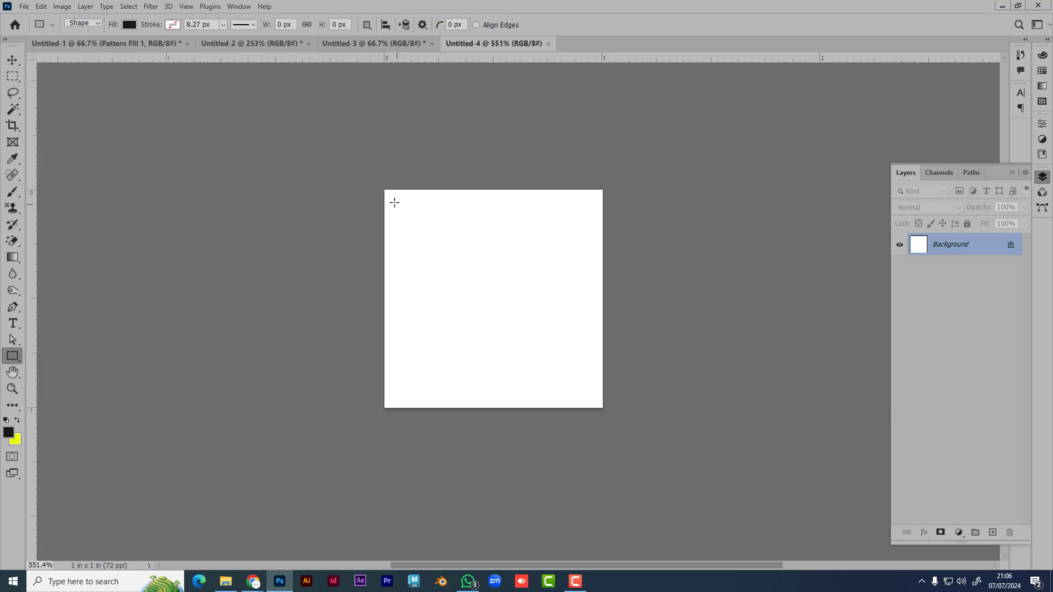
pyautogui.moveTo(383, 189); pyautogui.dragTo(405, 209)
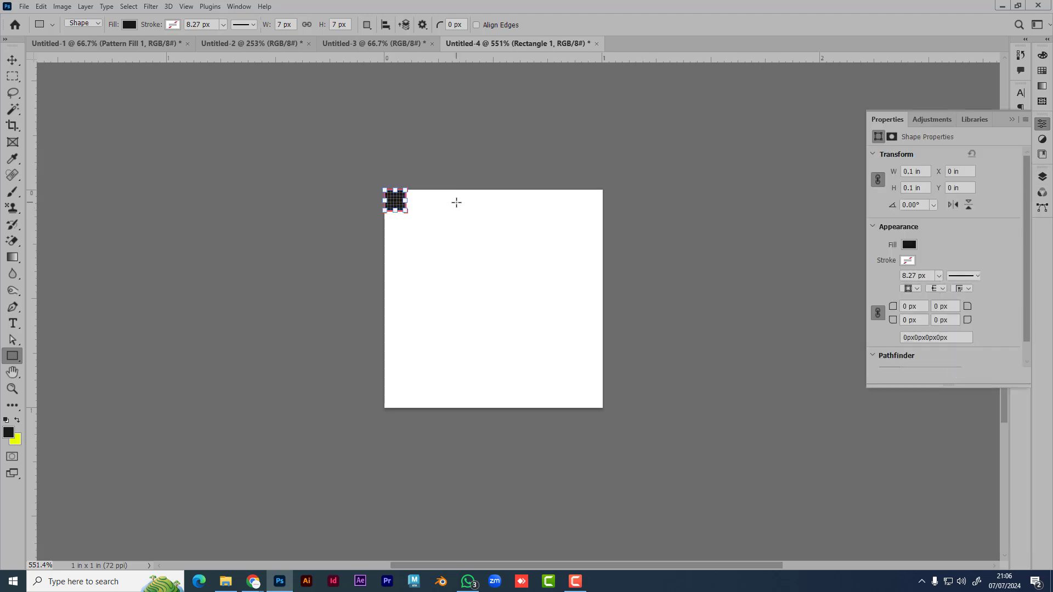
pyautogui.press('v')
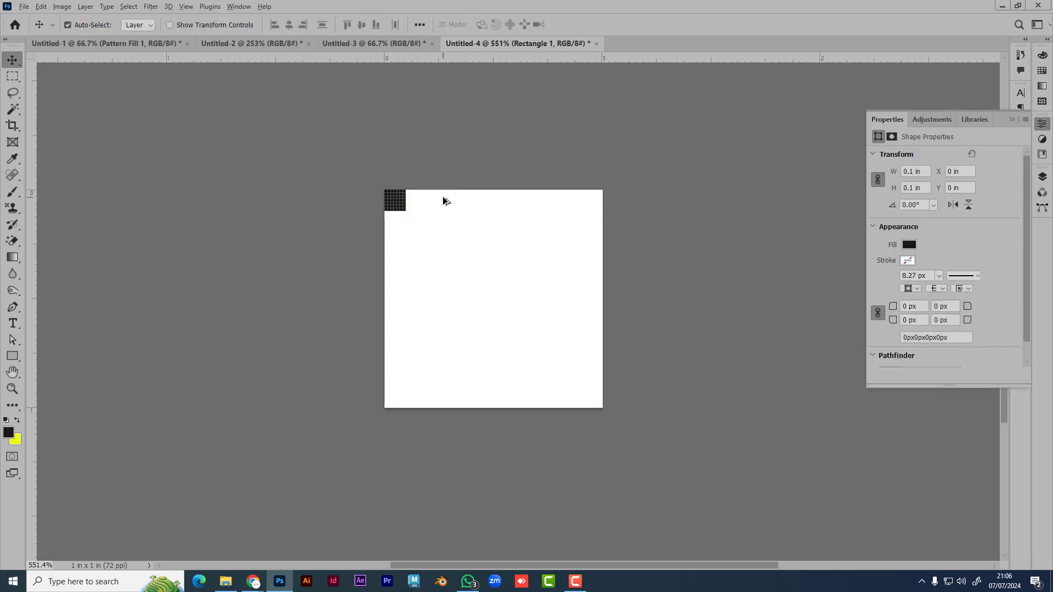
# - Enlarge the square to about 0.28 x 0.29 in and duplicate it three times corner to corner down the canvas's diagonal
pyautogui.scroll(2, 443, 197)
pyautogui.hotkey('ctrl', 't')
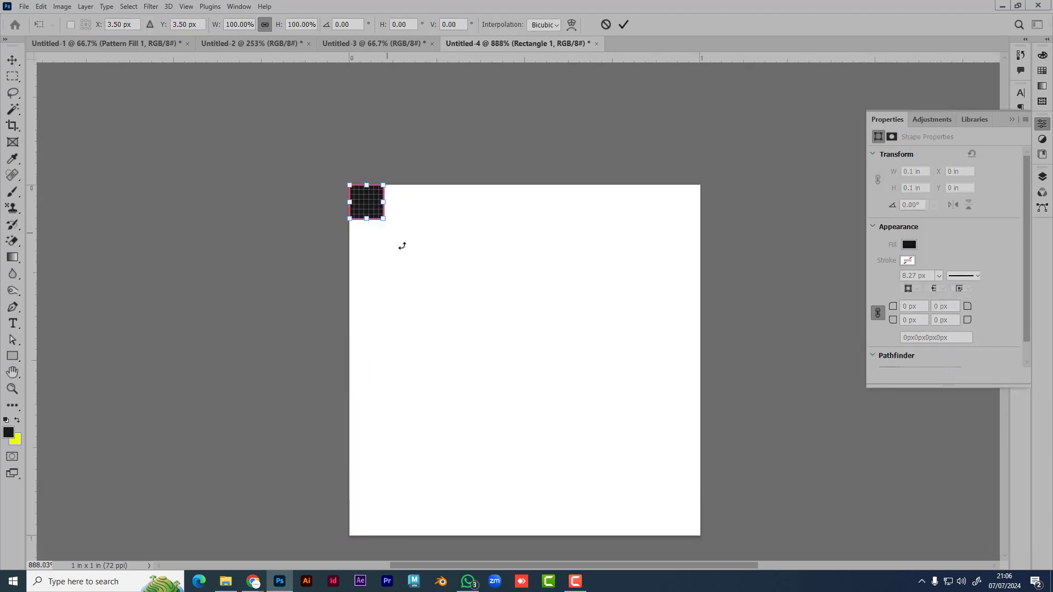
pyautogui.moveTo(386, 221); pyautogui.dragTo(451, 271)
pyautogui.moveTo(417, 206); pyautogui.dragTo(680, 536)
pyautogui.press('Return')
pyautogui.scroll(-3, 616, 460)
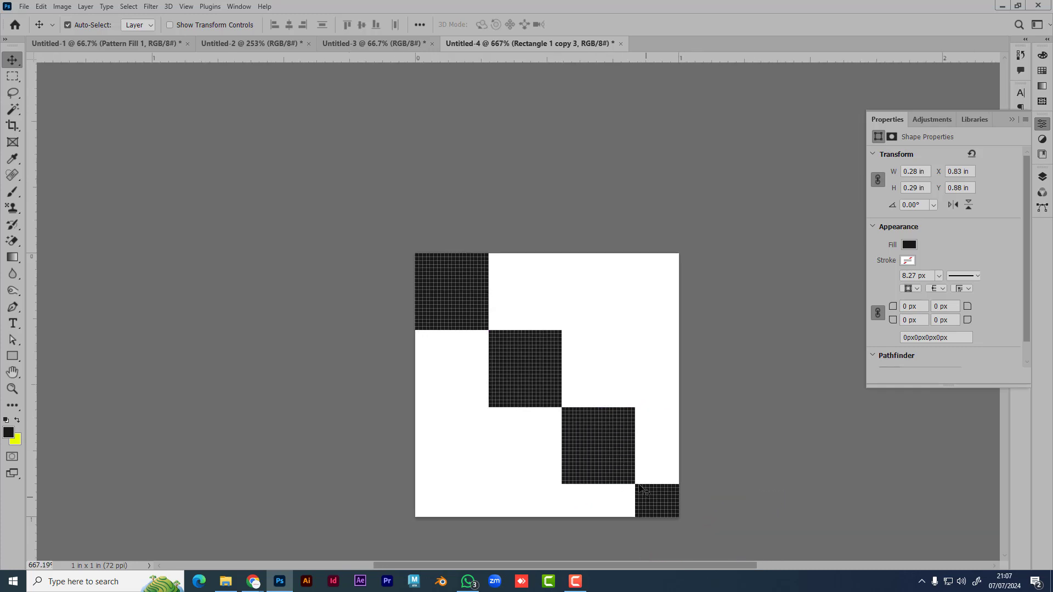
# - Select all four diagonal squares and scale them together to fill the 1 x 1 in canvas from corner to corner
pyautogui.keyDown('shift'); pyautogui.click(595, 439); pyautogui.keyUp('shift')
pyautogui.keyDown('shift'); pyautogui.click(536, 383); pyautogui.keyUp('shift')
pyautogui.keyDown('shift'); pyautogui.click(486, 318); pyautogui.keyUp('shift')
pyautogui.hotkey('ctrl', 't')
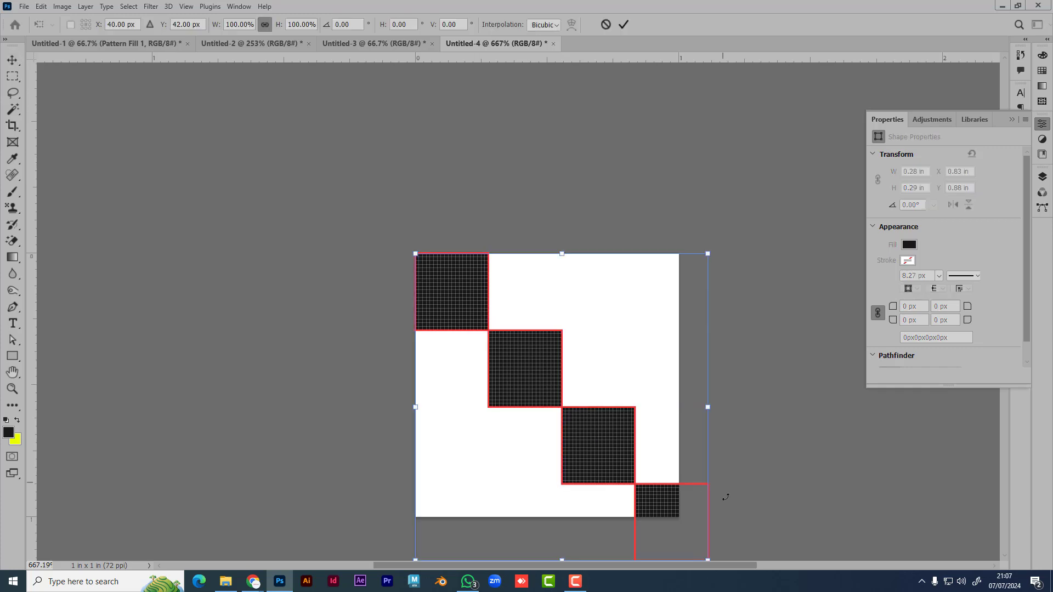
pyautogui.scroll(-1, 727, 482)
pyautogui.scroll(-1, 728, 447)
pyautogui.moveTo(706, 474); pyautogui.dragTo(686, 412)
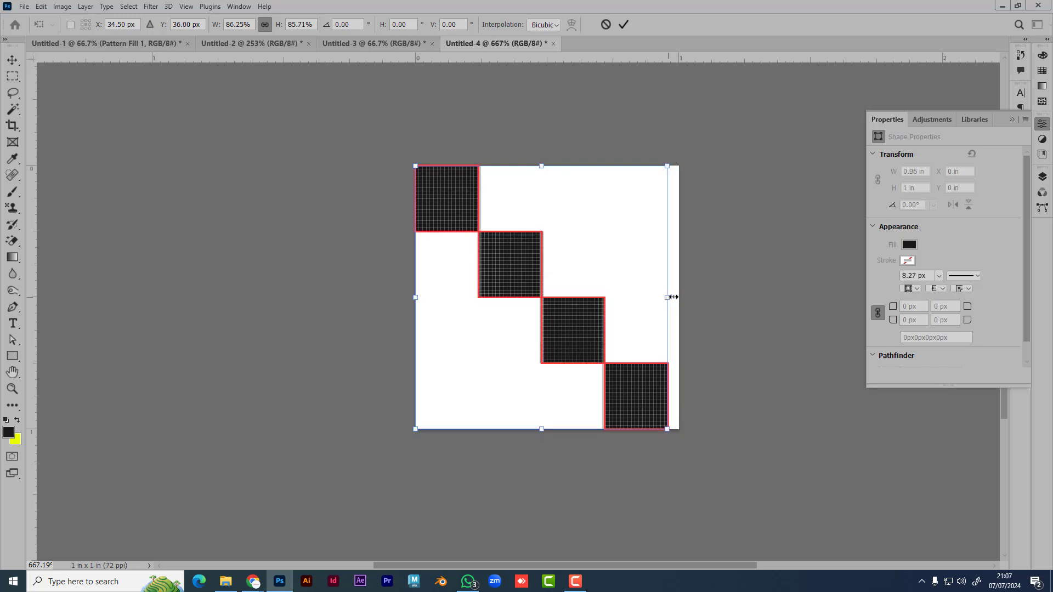
pyautogui.moveTo(673, 297); pyautogui.dragTo(681, 296)
pyautogui.press('Return')
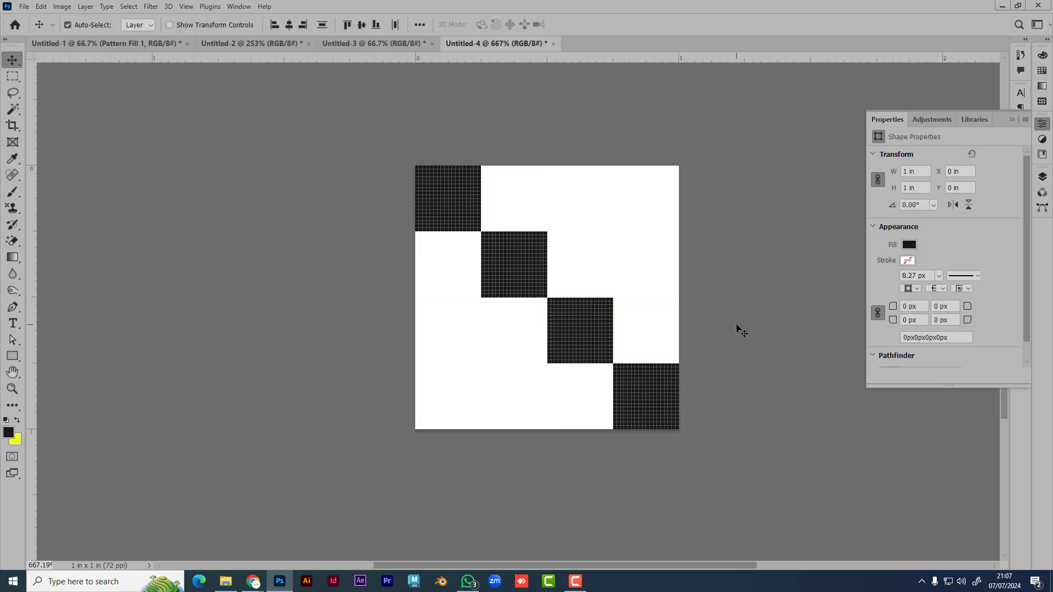
# - Hide the Background layer and group the four rectangle layers
pyautogui.click(1012, 119)
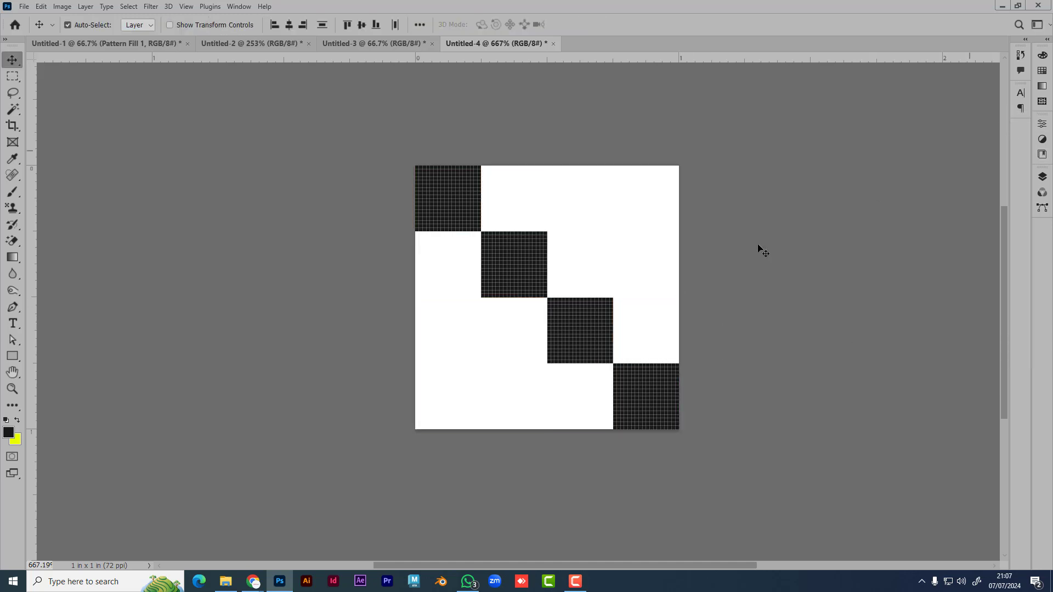
pyautogui.click(1042, 177)
pyautogui.click(900, 336)
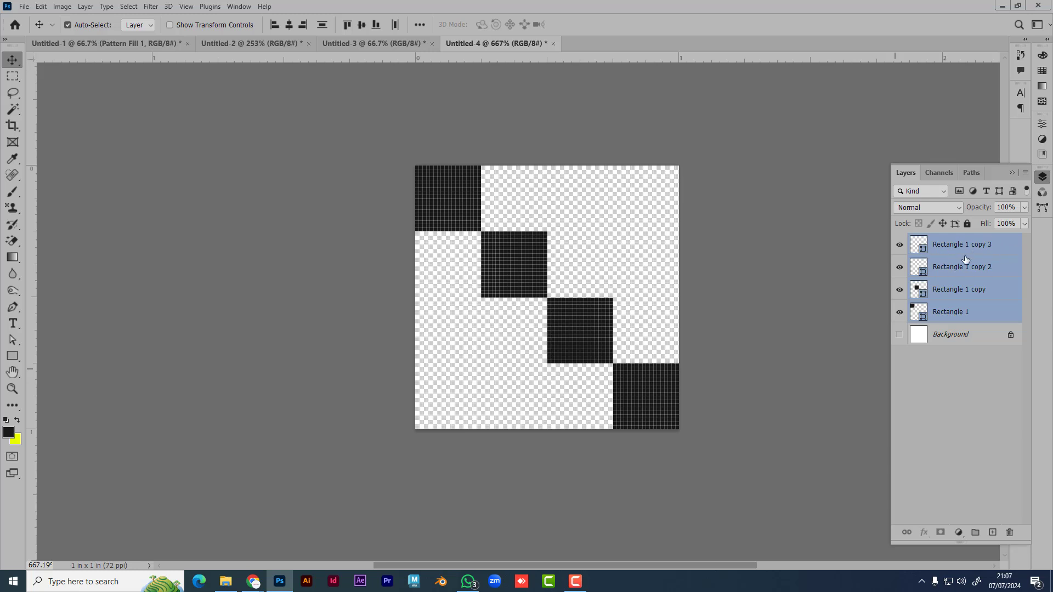
pyautogui.rightClick(920, 246)
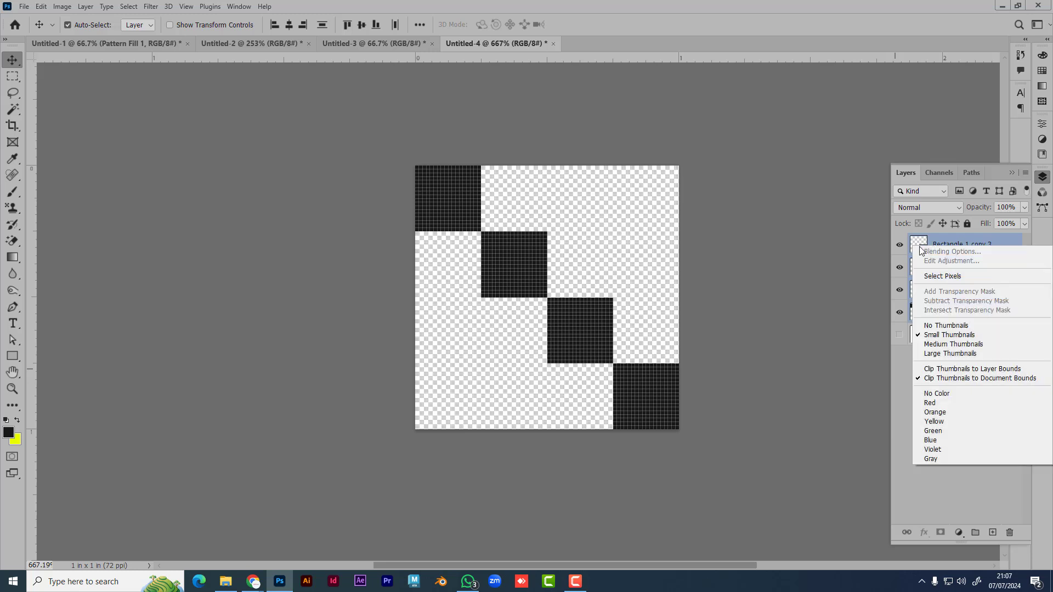
pyautogui.click(989, 245)
pyautogui.hotkey('ctrl', 'g')
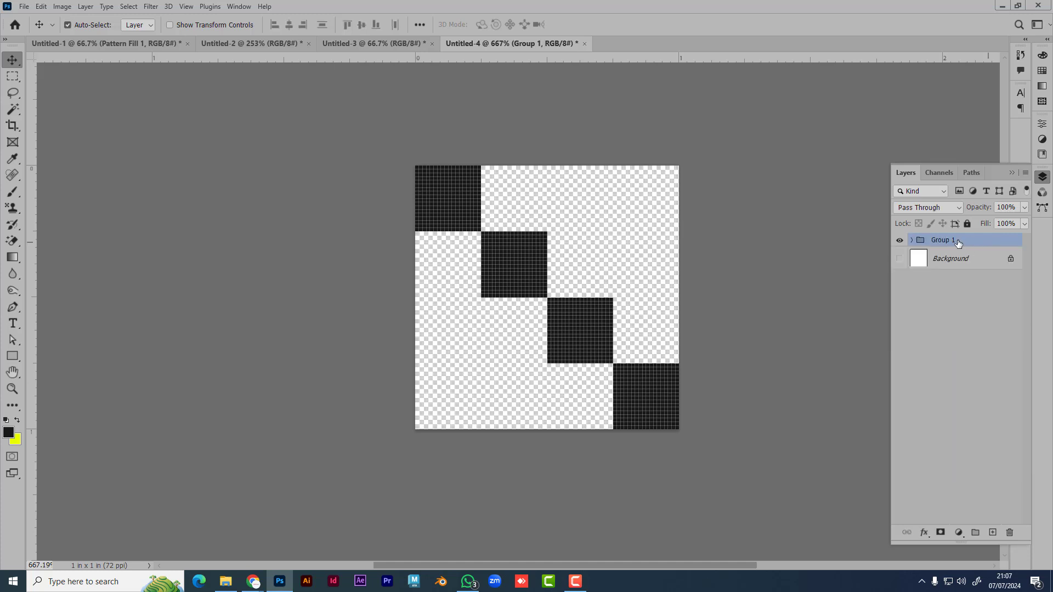
# - Ungroup the four rectangle layers and deselect them
pyautogui.rightClick(958, 244)
pyautogui.click(980, 245)
pyautogui.hotkey('ctrl', 'shift', 'g')
pyautogui.click(959, 444)
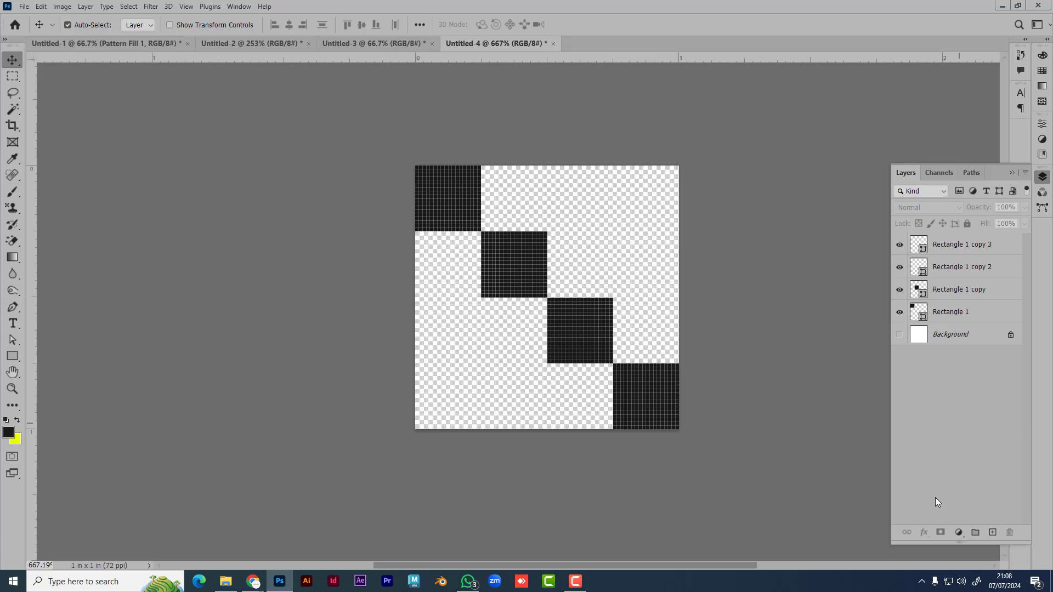
pyautogui.doubleClick(949, 246)
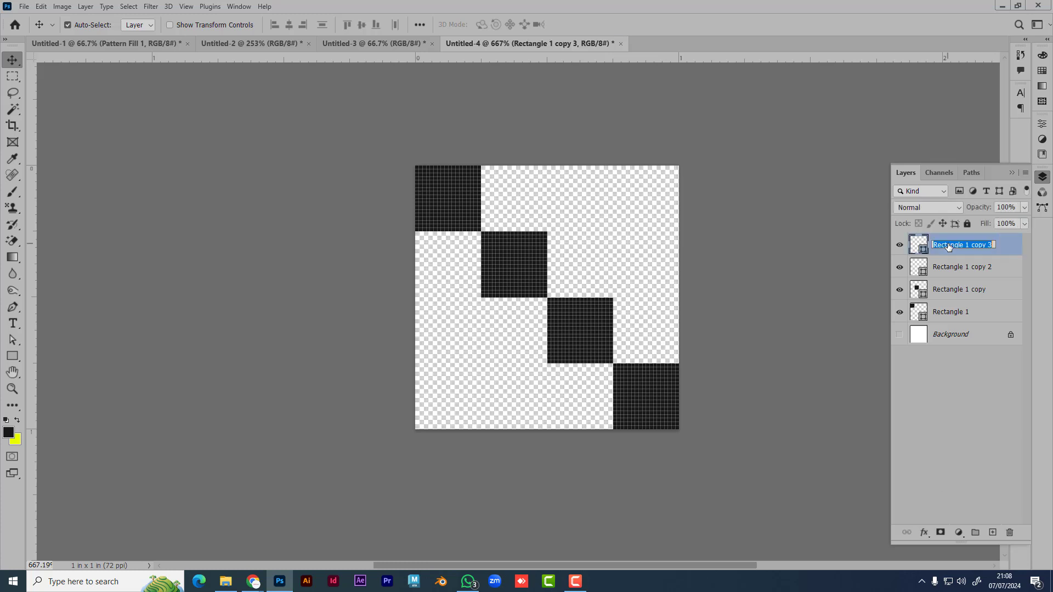
pyautogui.click(1003, 246)
pyautogui.click(982, 382)
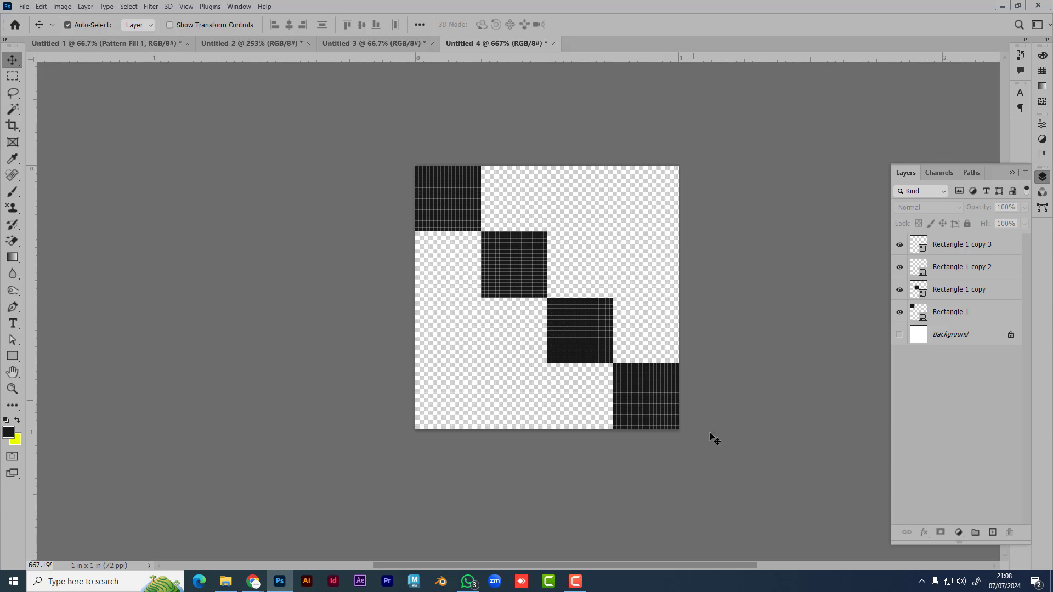
# - Create a new empty layer group and name it "jhjghghgj"
pyautogui.click(977, 533)
pyautogui.doubleClick(943, 241)
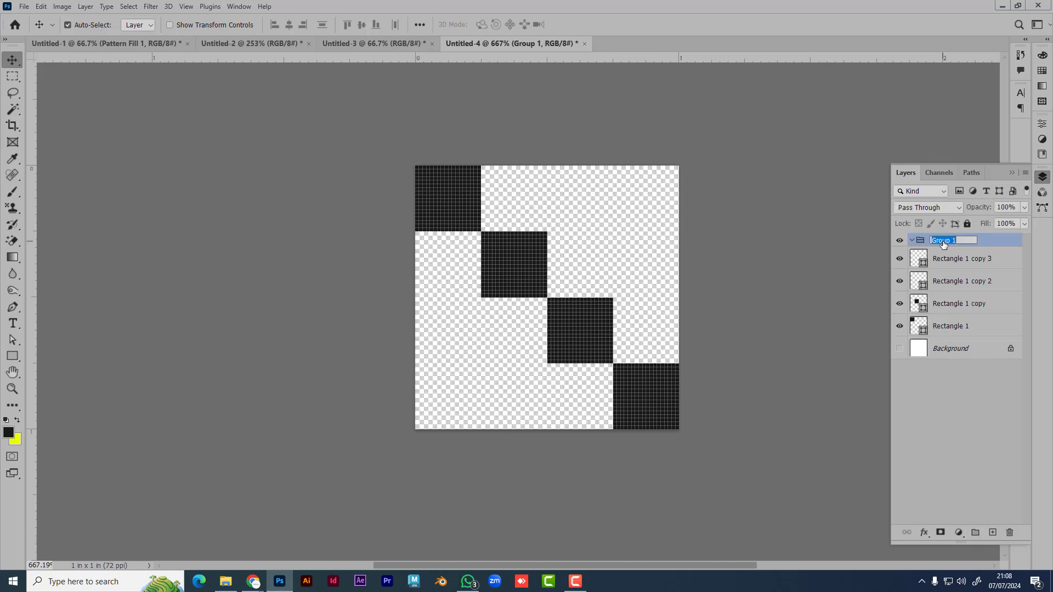
pyautogui.write('jhjghghgj')
pyautogui.press('Return')
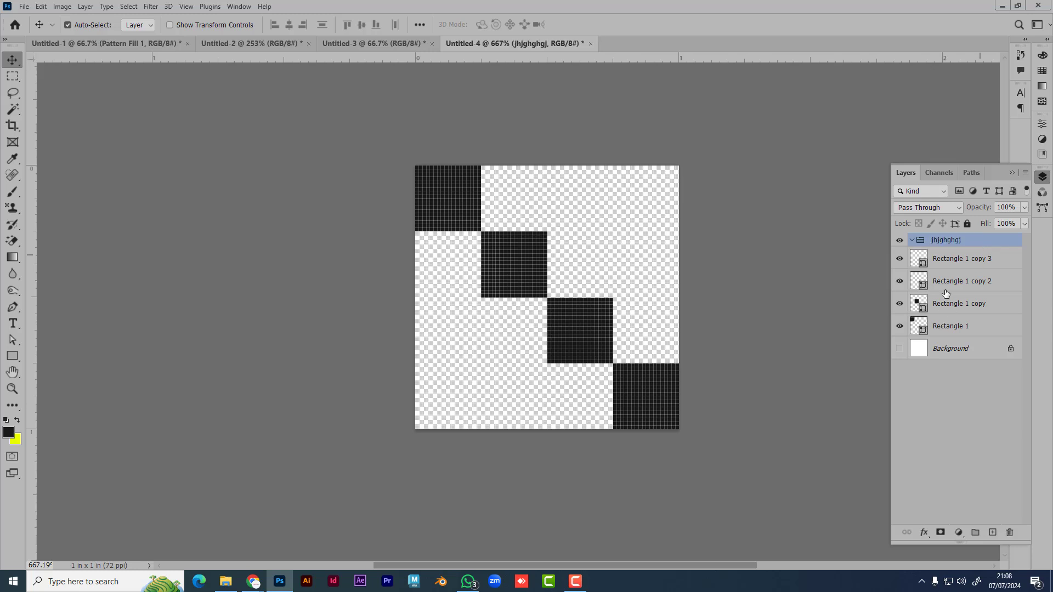
# - Move all four rectangle layers into the "jhjghghgj" group, then collapse and expand it to check its contents
pyautogui.click(954, 327)
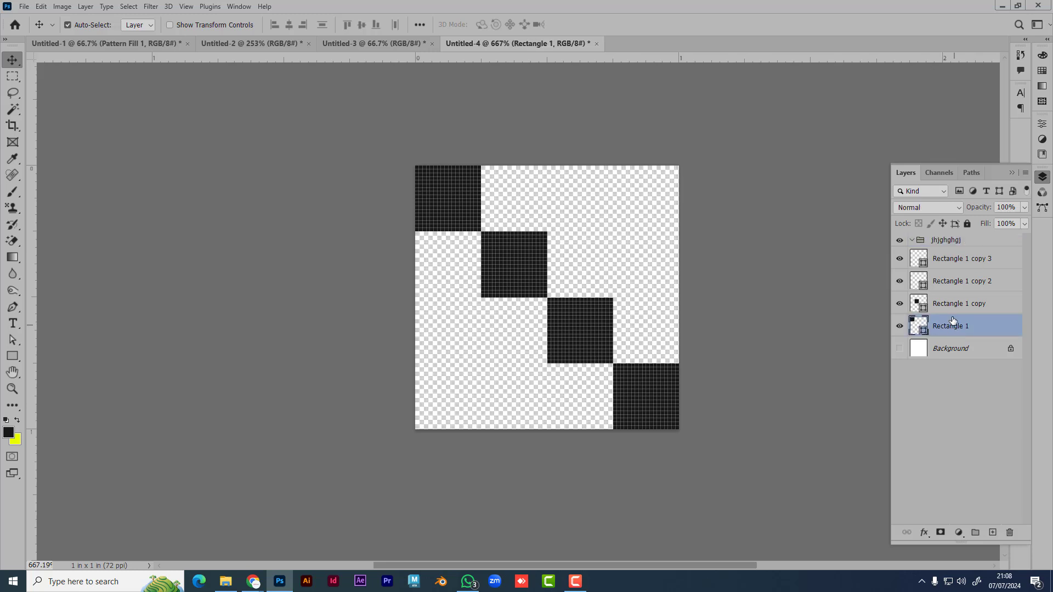
pyautogui.keyDown('shift'); pyautogui.click(957, 262); pyautogui.keyUp('shift')
pyautogui.moveTo(952, 263); pyautogui.dragTo(947, 242)
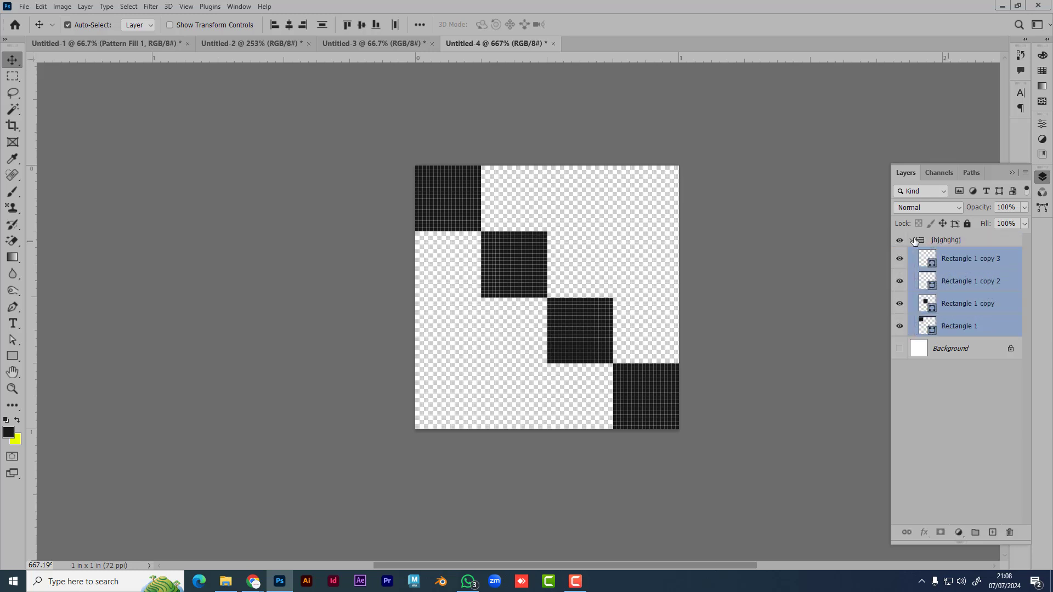
pyautogui.click(912, 239)
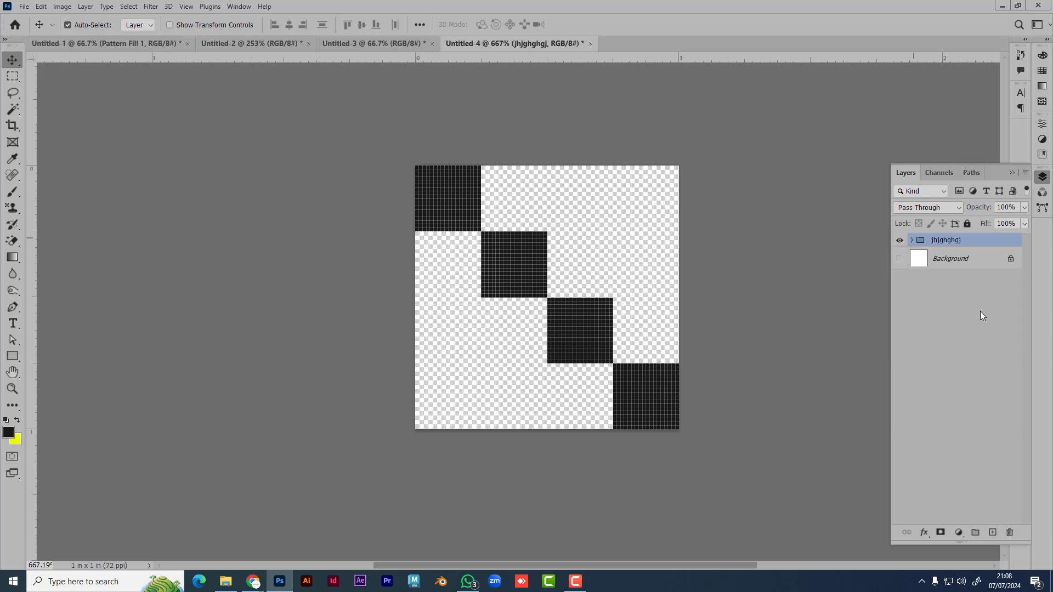
pyautogui.click(911, 239)
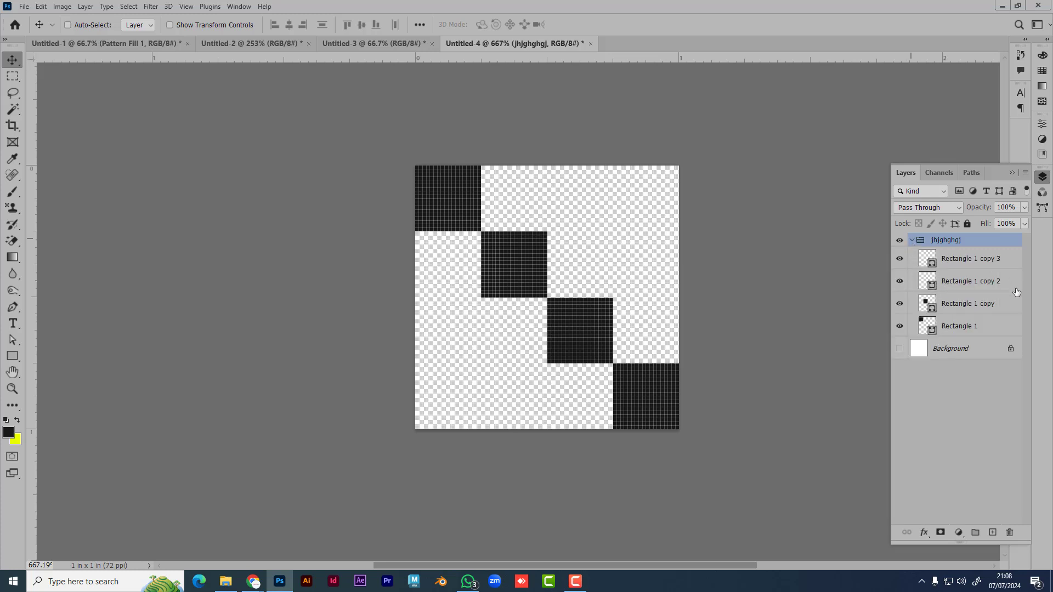
# - Undo the manual grouping back to the four rectangles' Group 1 and check that group's contents
pyautogui.hotkey('ctrl', 'z')
pyautogui.hotkey('ctrl', 'z')
pyautogui.hotkey('ctrl', 'z')
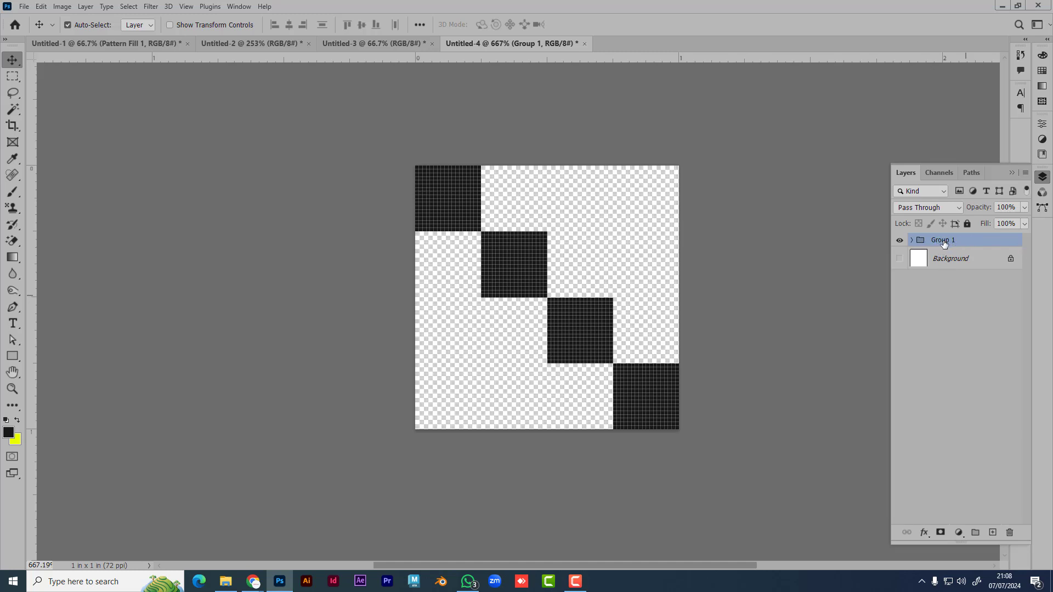
pyautogui.click(912, 240)
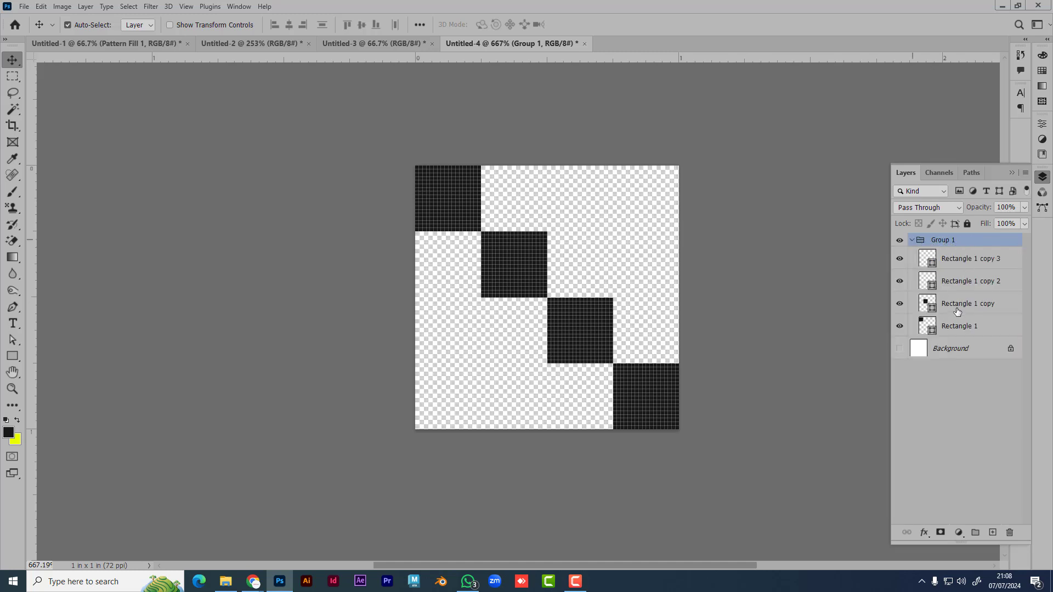
pyautogui.click(912, 240)
# - Ungroup Group 1 and group its four rectangle layers again
pyautogui.rightClick(961, 240)
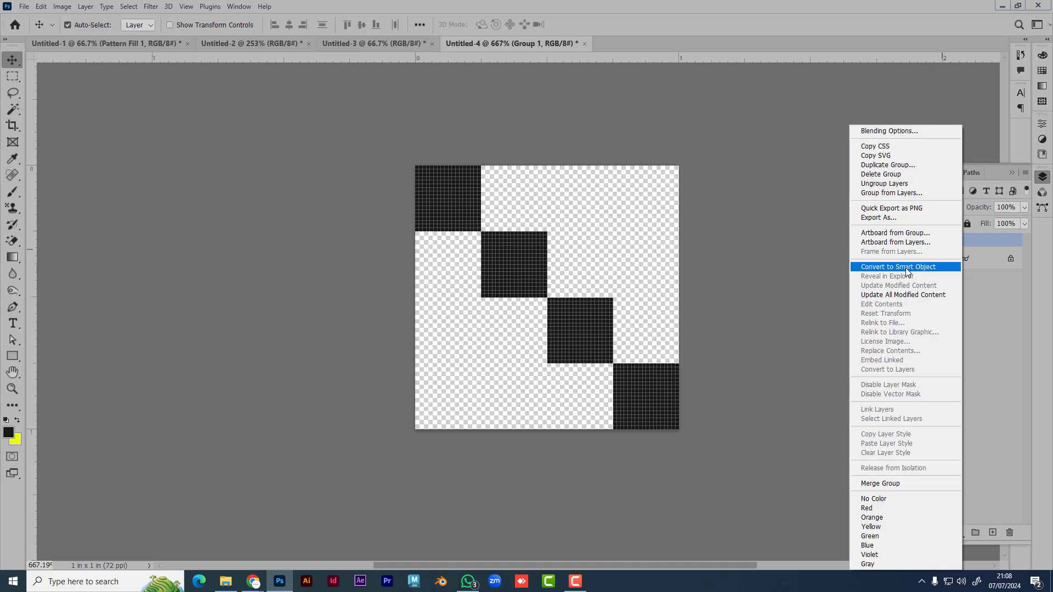
pyautogui.click(991, 241)
pyautogui.rightClick(960, 240)
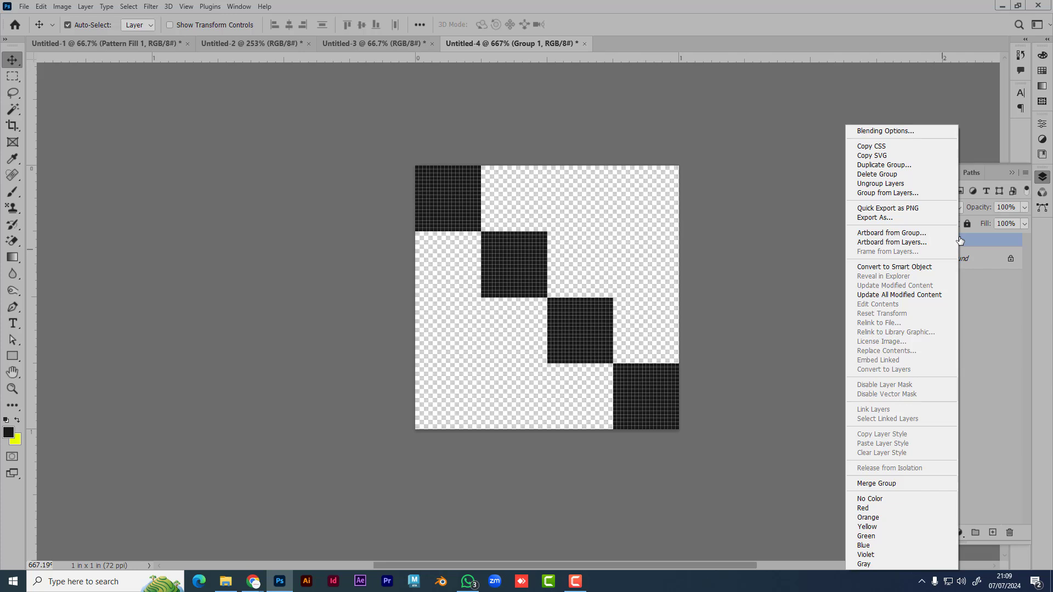
pyautogui.click(892, 185)
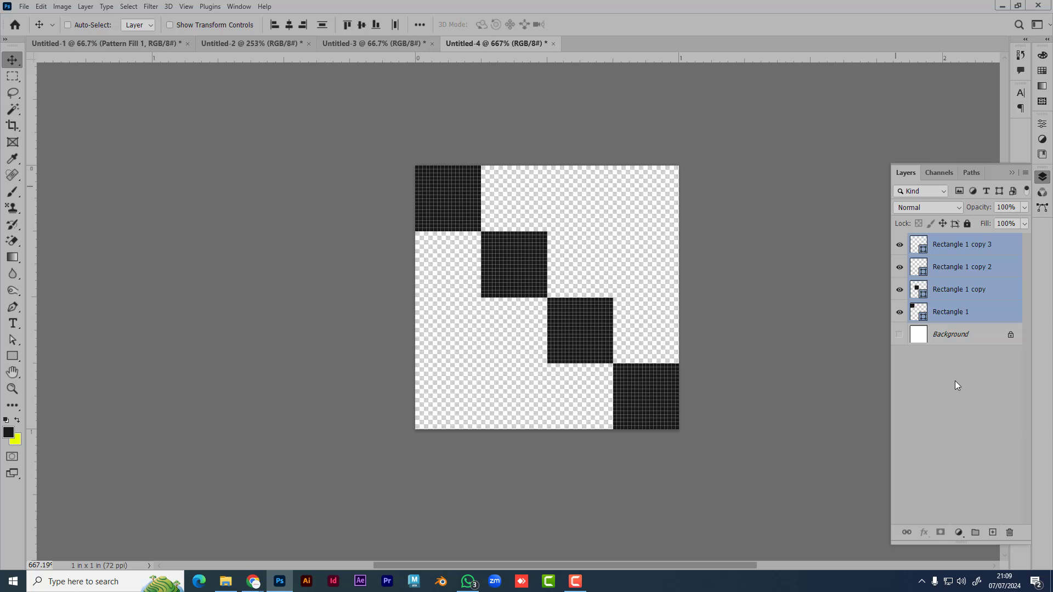
pyautogui.hotkey('ctrl', 'g')
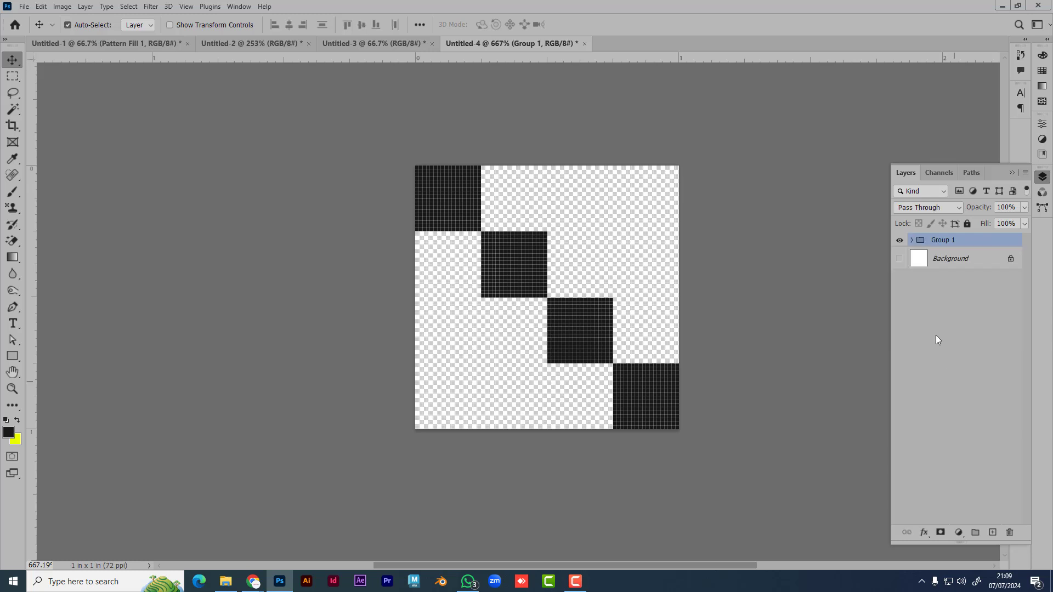
# - Move the Rectangle 1 copy 2 layer to the bottom of Group 1 and out of the group, directly above the Background
pyautogui.click(912, 240)
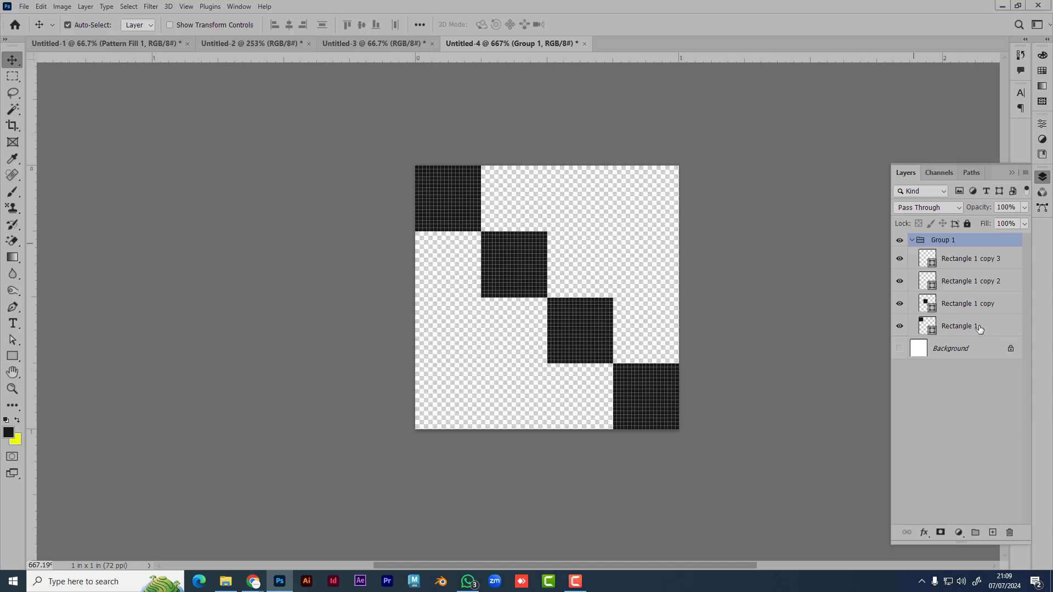
pyautogui.click(959, 328)
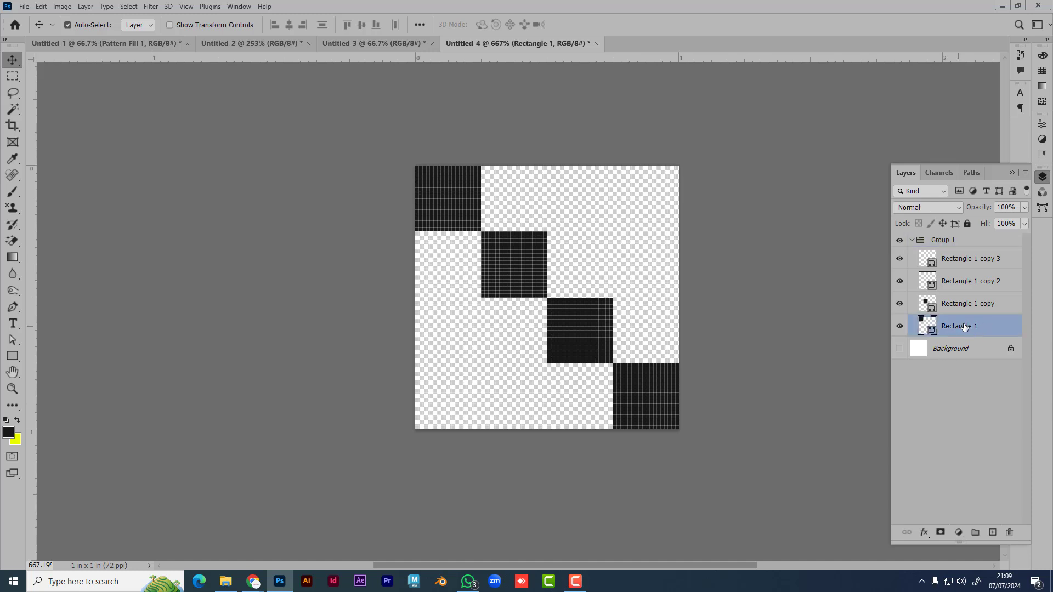
pyautogui.click(960, 281)
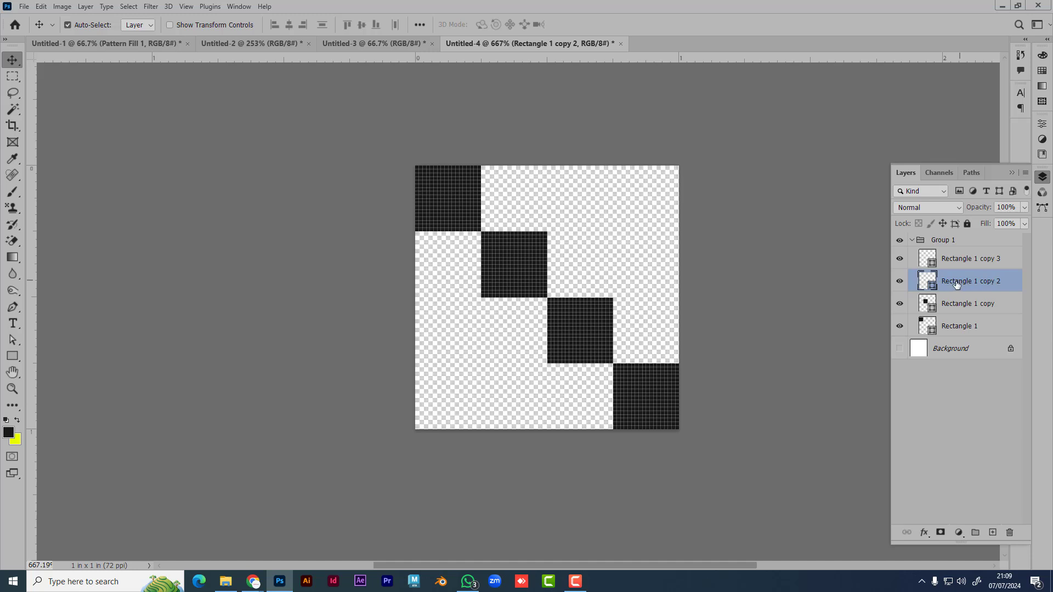
pyautogui.moveTo(953, 285); pyautogui.dragTo(947, 332)
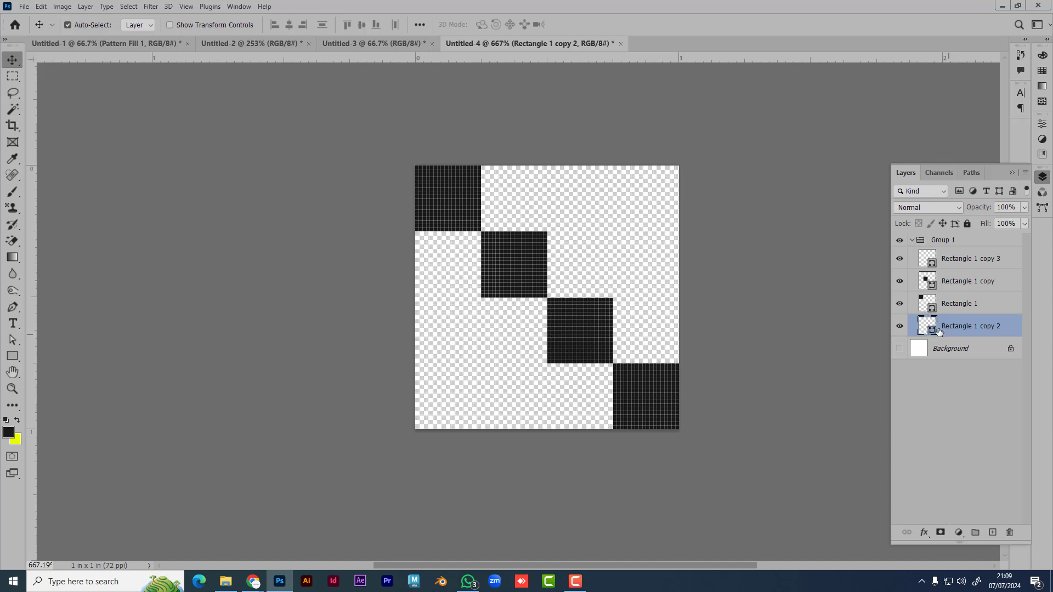
pyautogui.moveTo(954, 332); pyautogui.dragTo(957, 342)
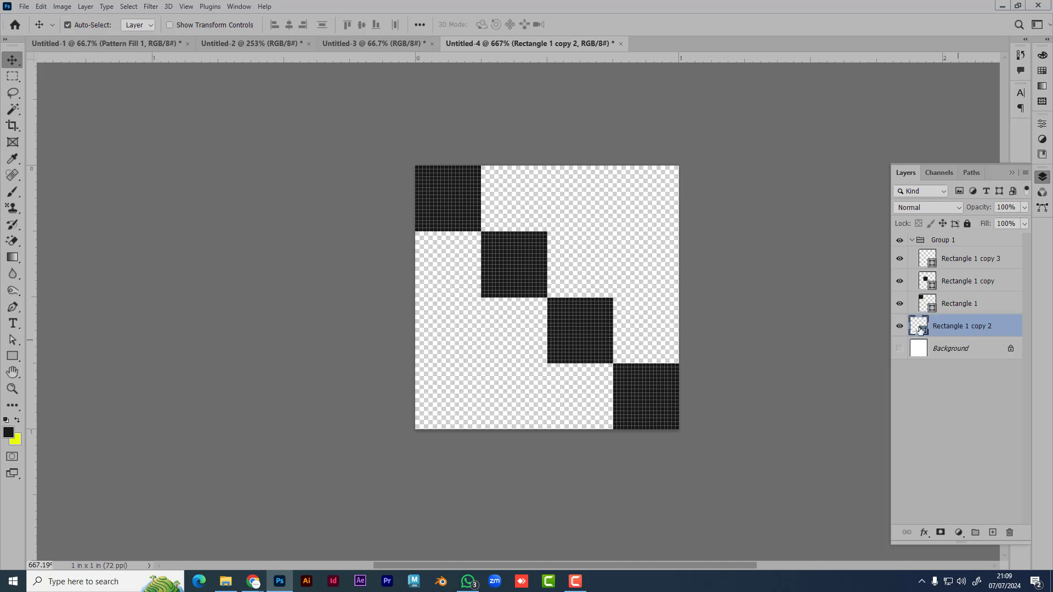
# - Check Group 1's contents and move the Rectangle 1 copy 2 layer back into the group
pyautogui.click(912, 241)
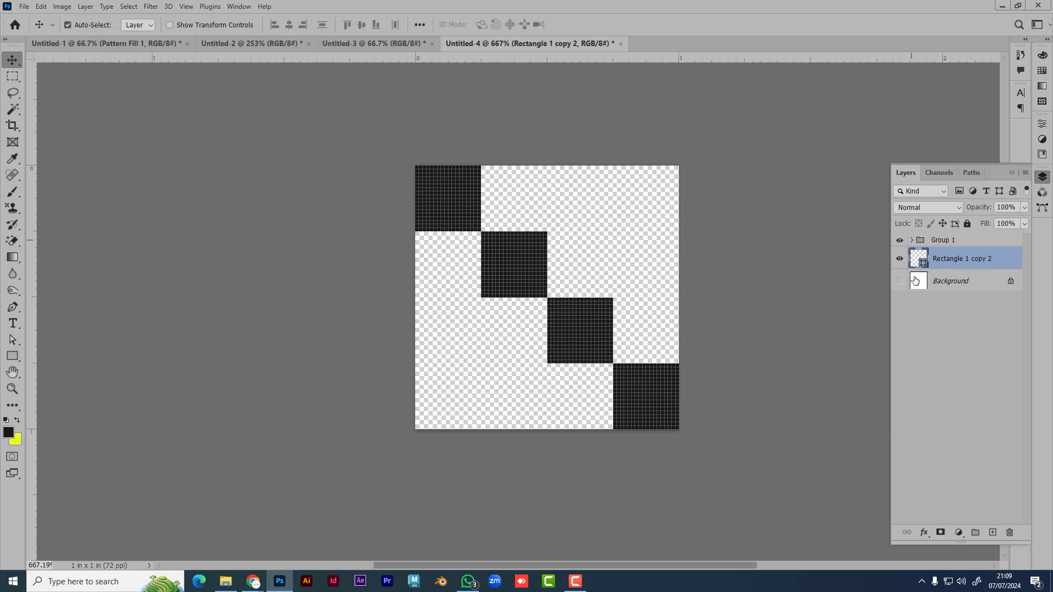
pyautogui.click(912, 240)
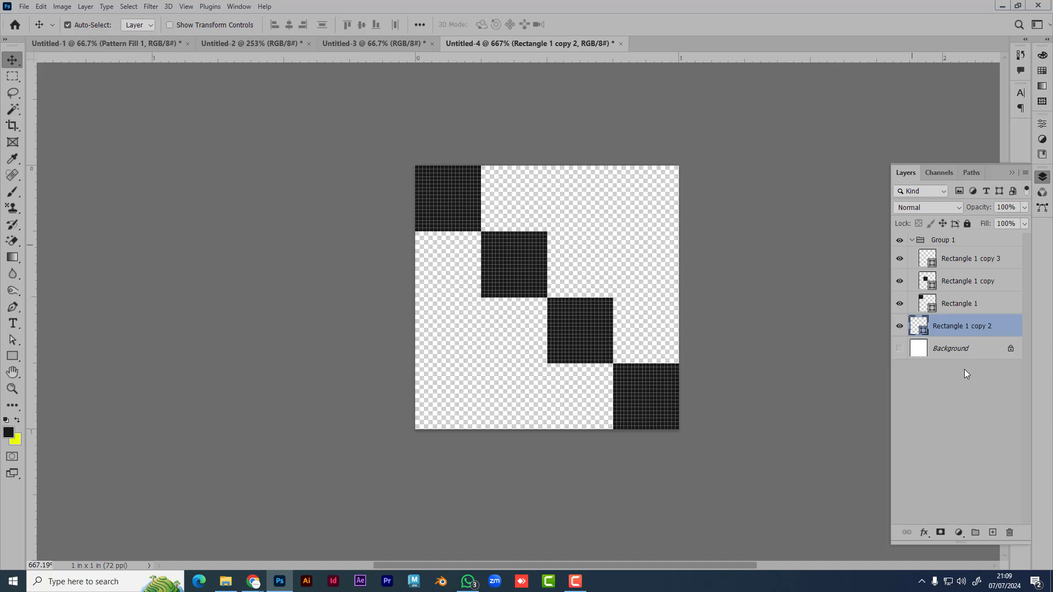
pyautogui.click(912, 240)
pyautogui.hotkey('ctrl', ']')
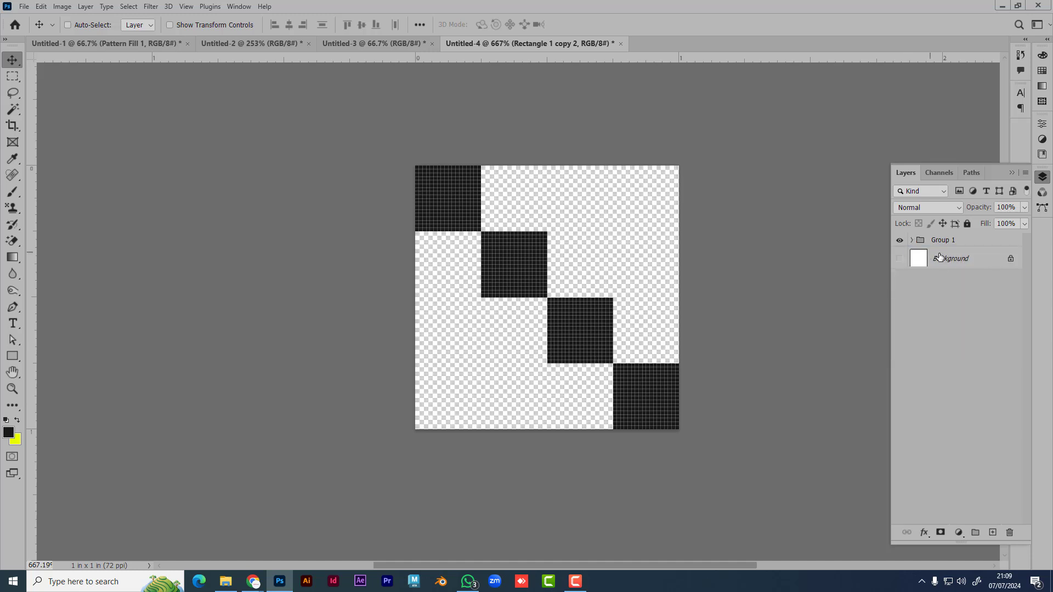
# - Review the layer options available for Group 1 and look through the rectangle layers it contains
pyautogui.click(938, 243)
pyautogui.rightClick(946, 241)
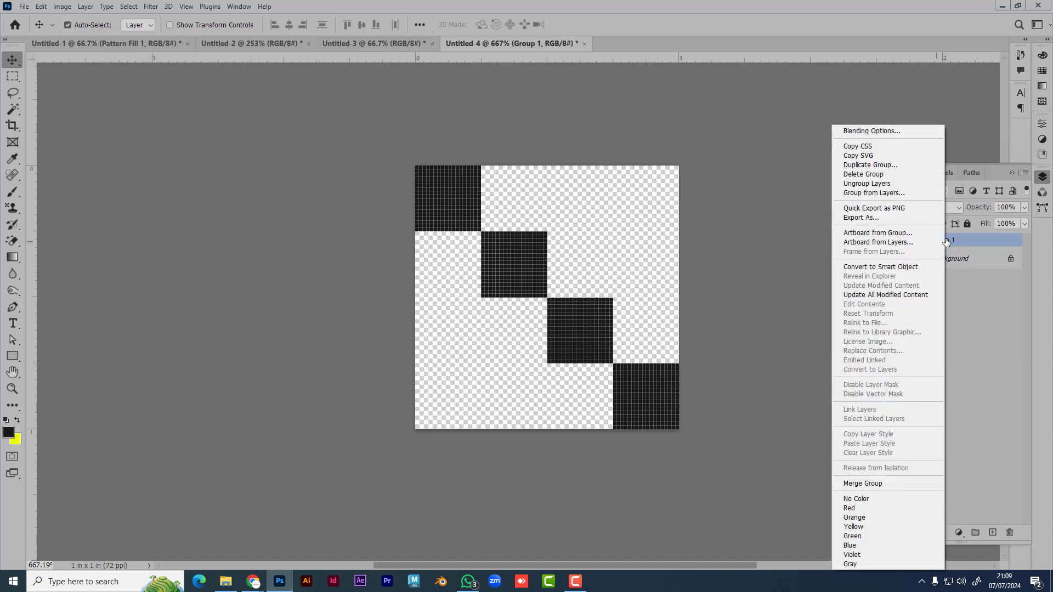
pyautogui.click(992, 239)
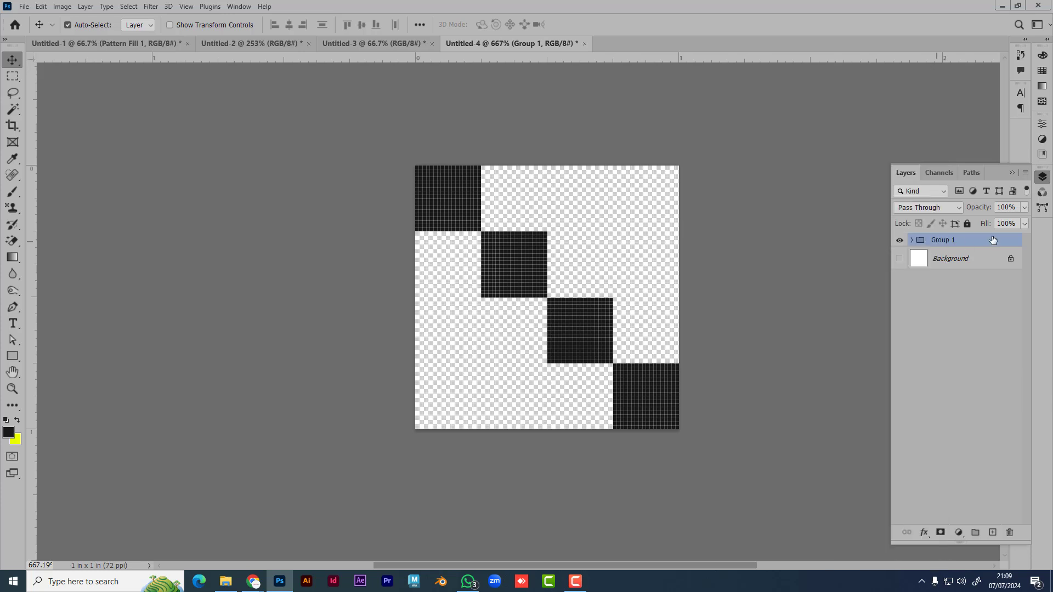
pyautogui.click(912, 241)
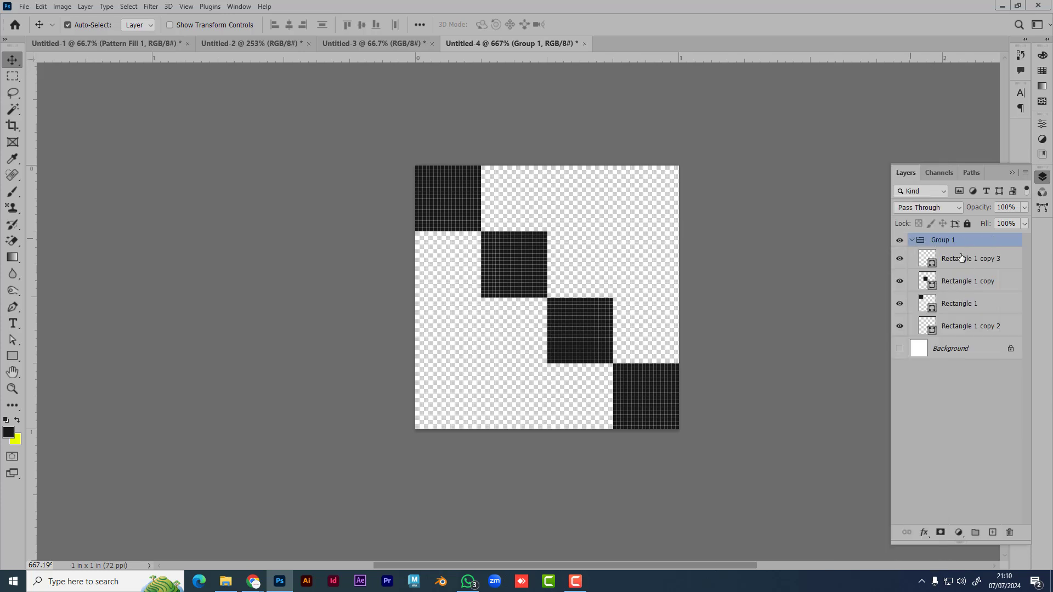
pyautogui.click(913, 241)
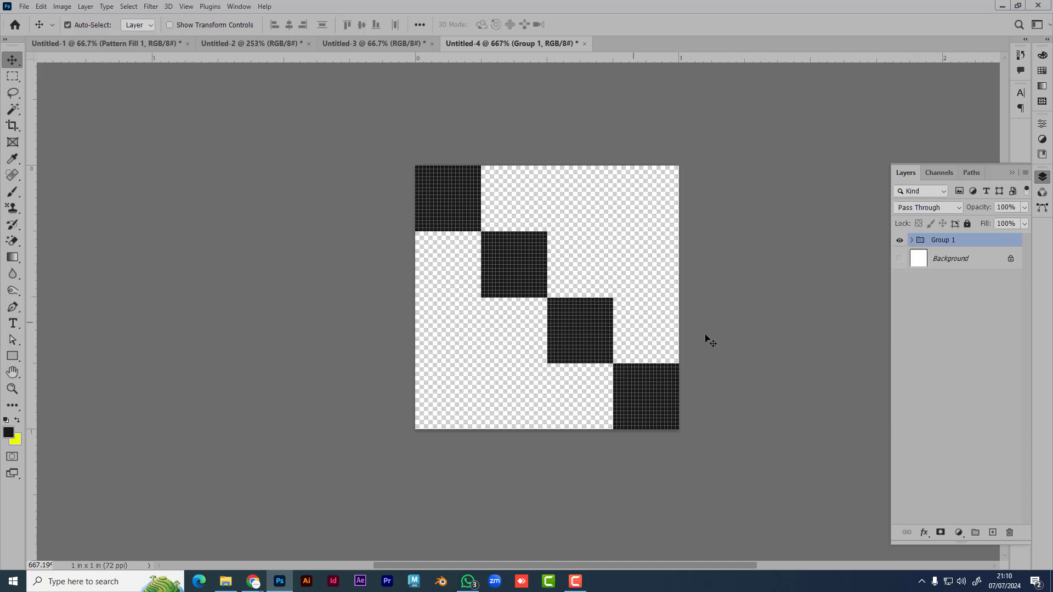
# - Rasterize the four rectangle layers inside Group 1
pyautogui.click(913, 242)
pyautogui.click(969, 261)
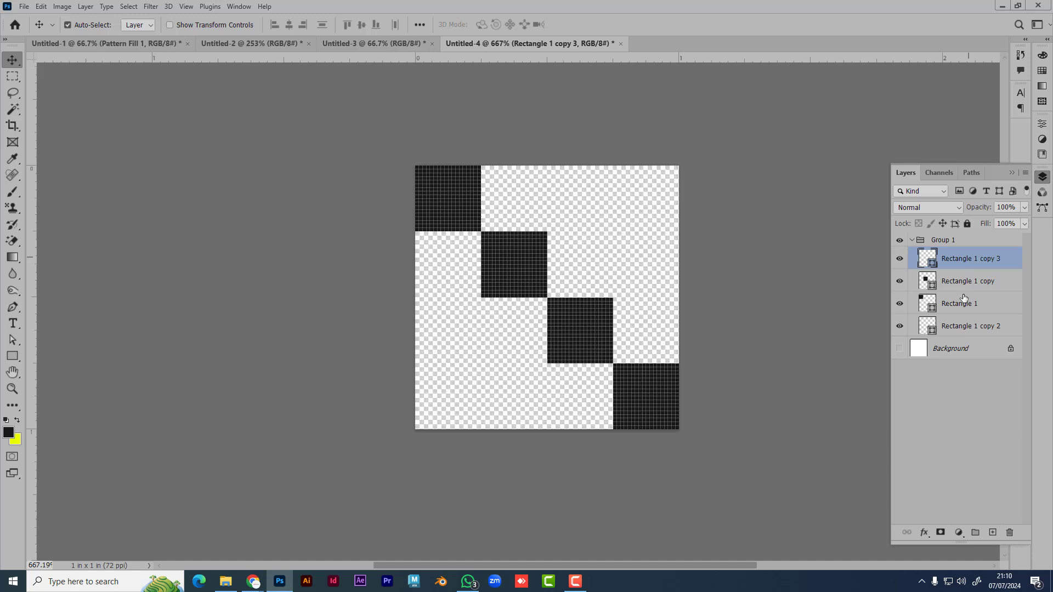
pyautogui.keyDown('shift'); pyautogui.click(959, 328); pyautogui.keyUp('shift')
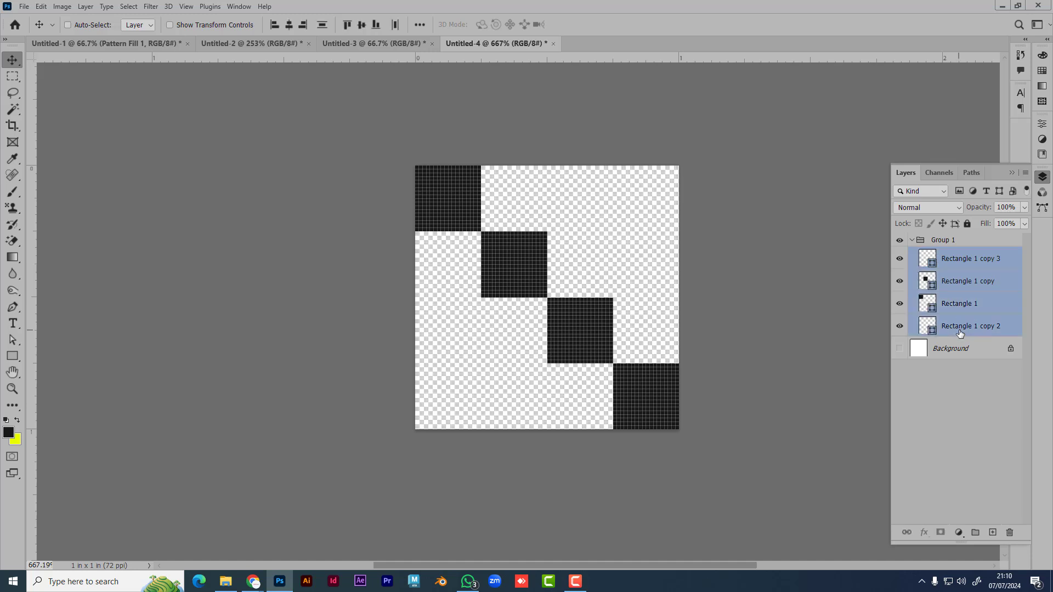
pyautogui.rightClick(963, 264)
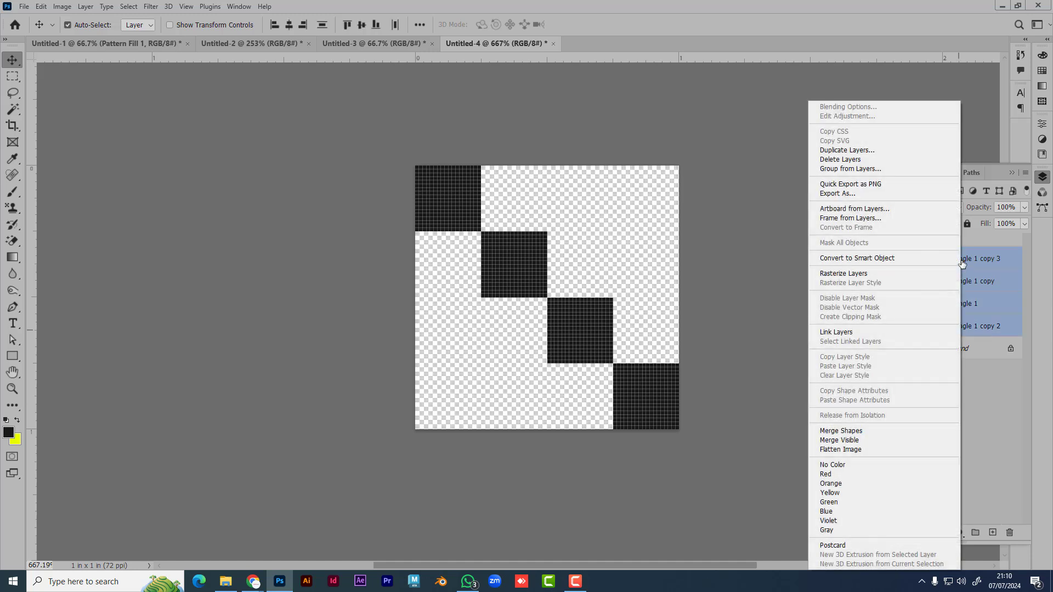
pyautogui.click(887, 275)
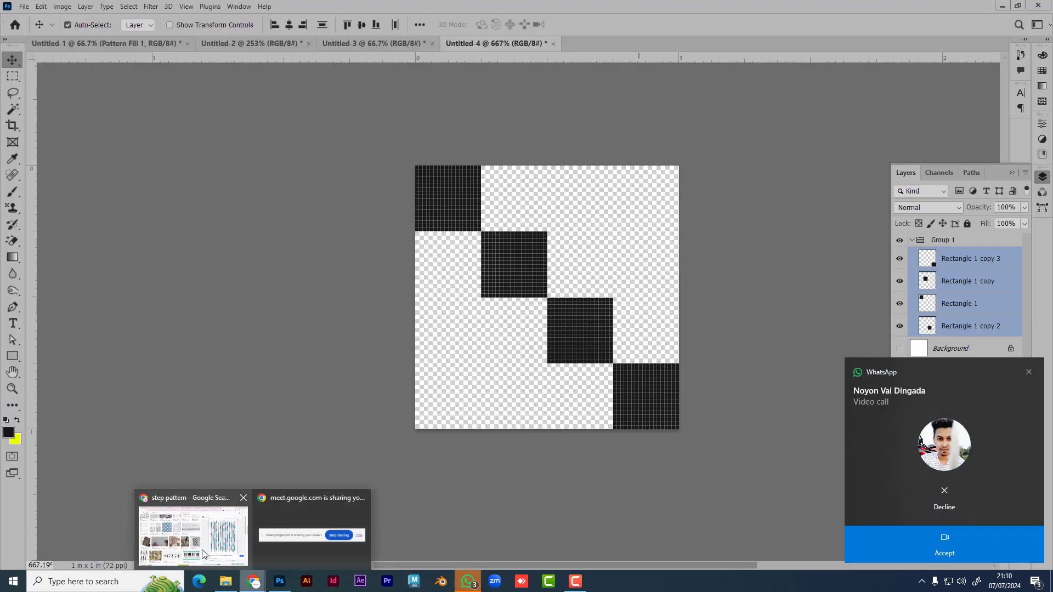
# - Switch to the Google Meet call in Chrome, mute and unmute the microphone, and return to Photoshop
pyautogui.click(192, 532)
pyautogui.click(249, 6)
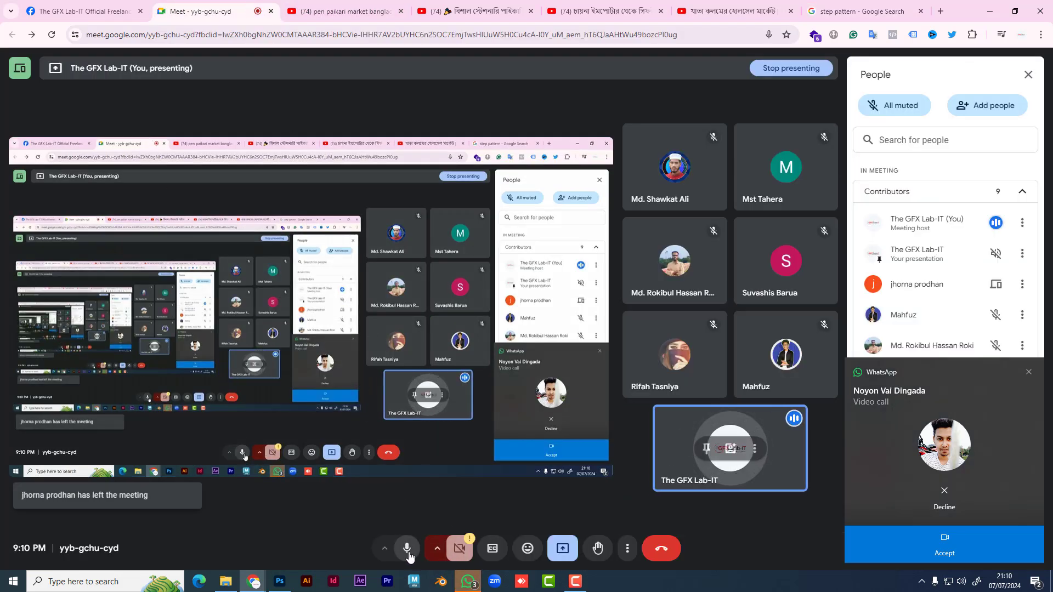
pyautogui.click(407, 550)
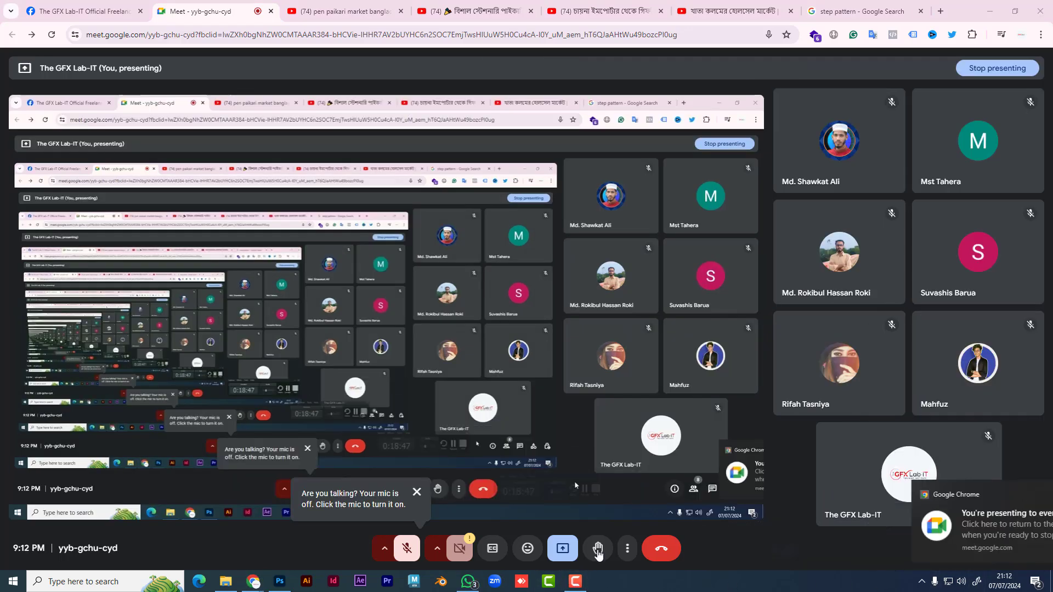
pyautogui.click(407, 548)
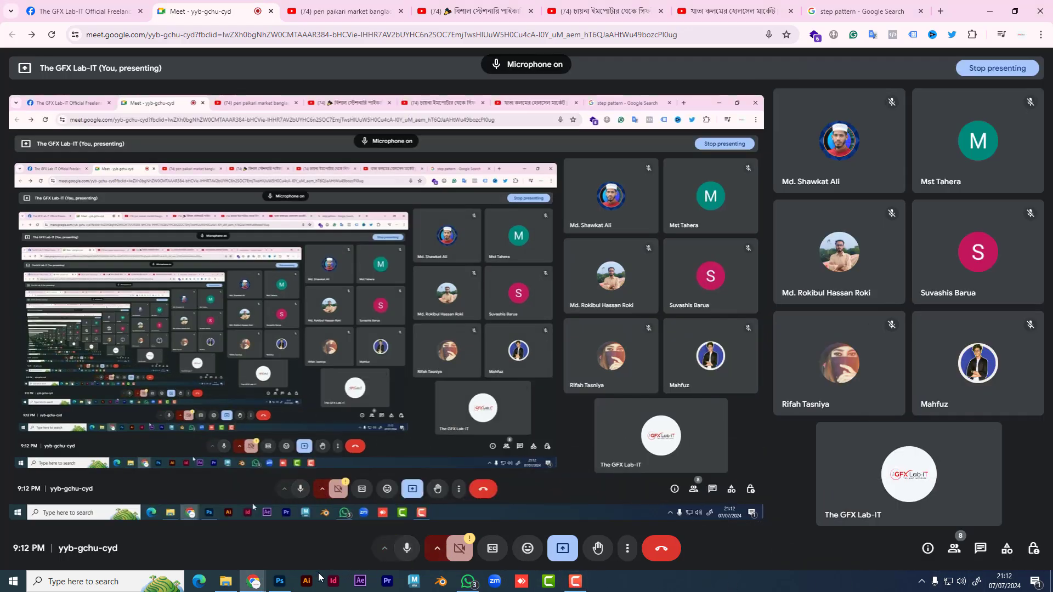
pyautogui.click(280, 582)
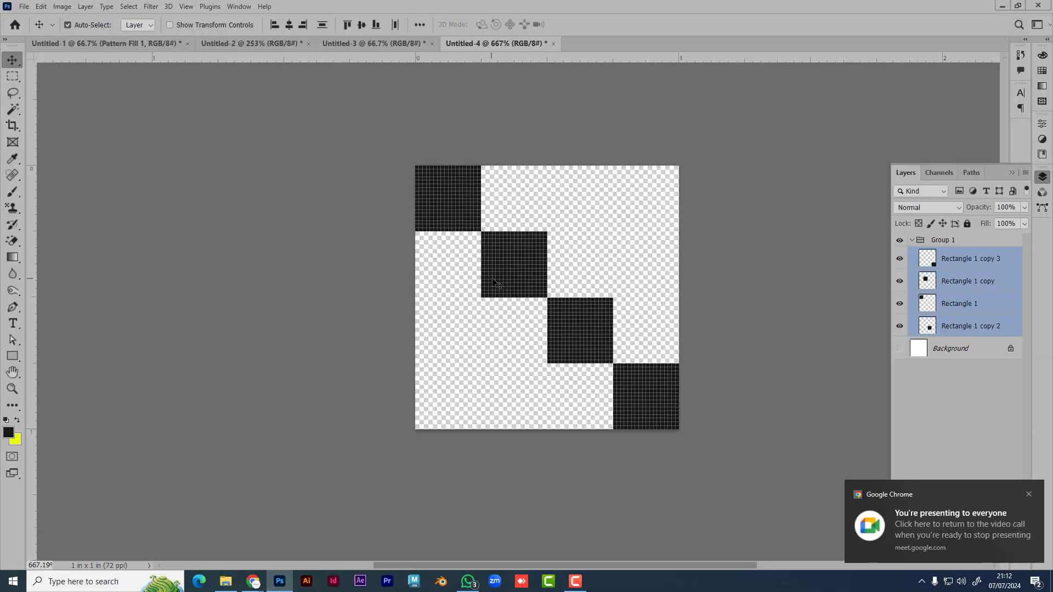
# - Undo the rasterizing of the four rectangle layers and collapse Group 1
pyautogui.hotkey('ctrl', 'z')
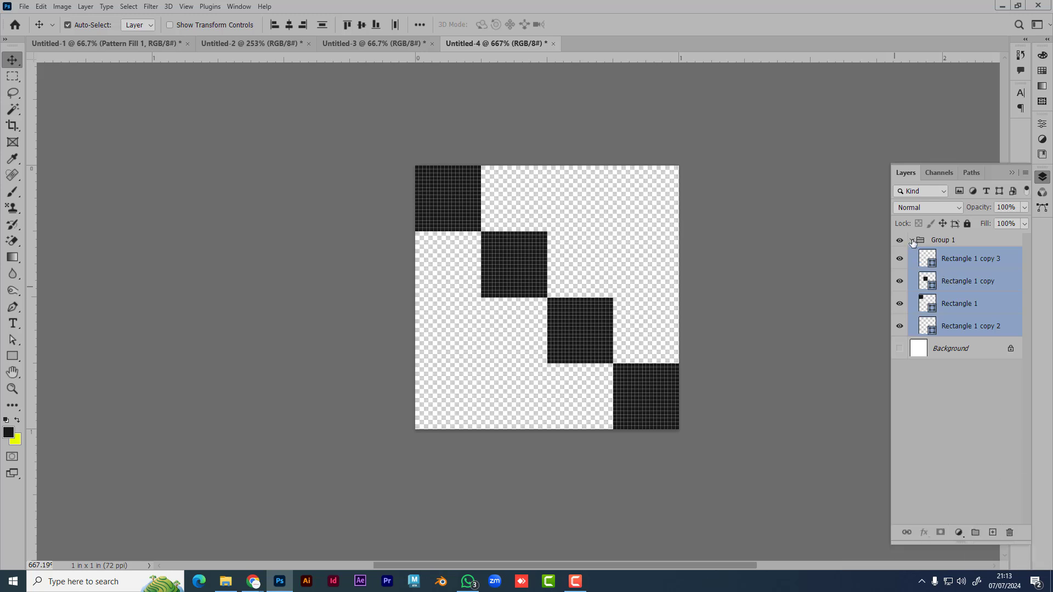
pyautogui.click(912, 242)
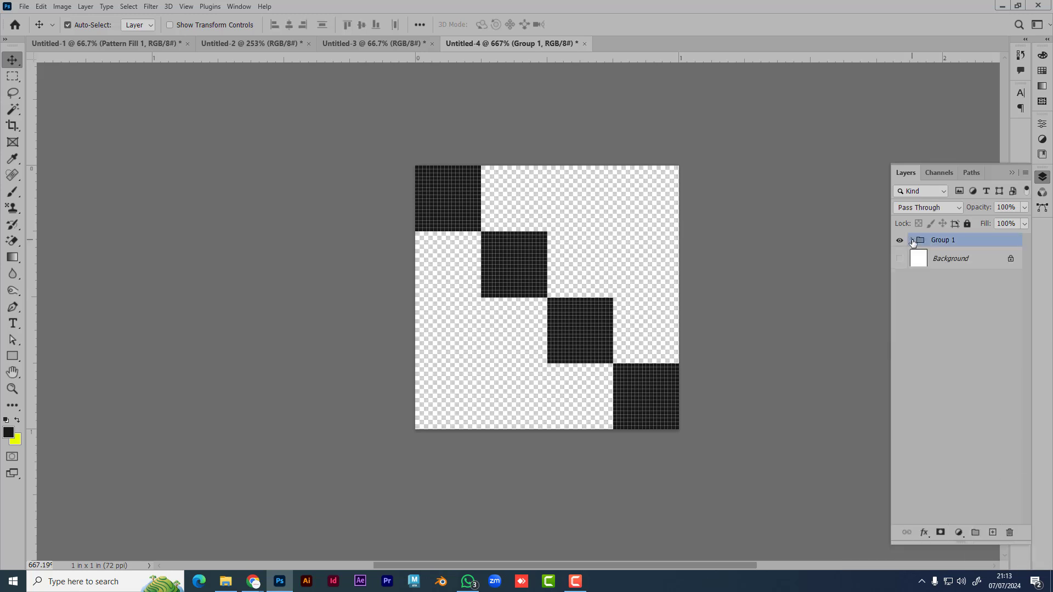
pyautogui.rightClick(948, 243)
pyautogui.click(982, 243)
# - Check the contents of Group 1 and convert the group to a smart object
pyautogui.click(913, 240)
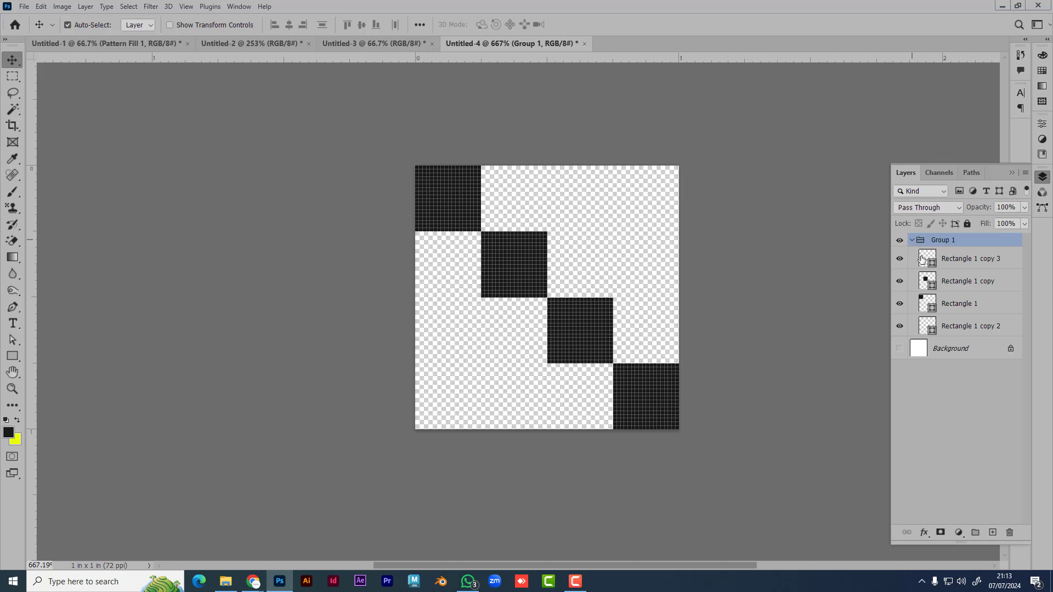
pyautogui.click(913, 241)
pyautogui.rightClick(945, 243)
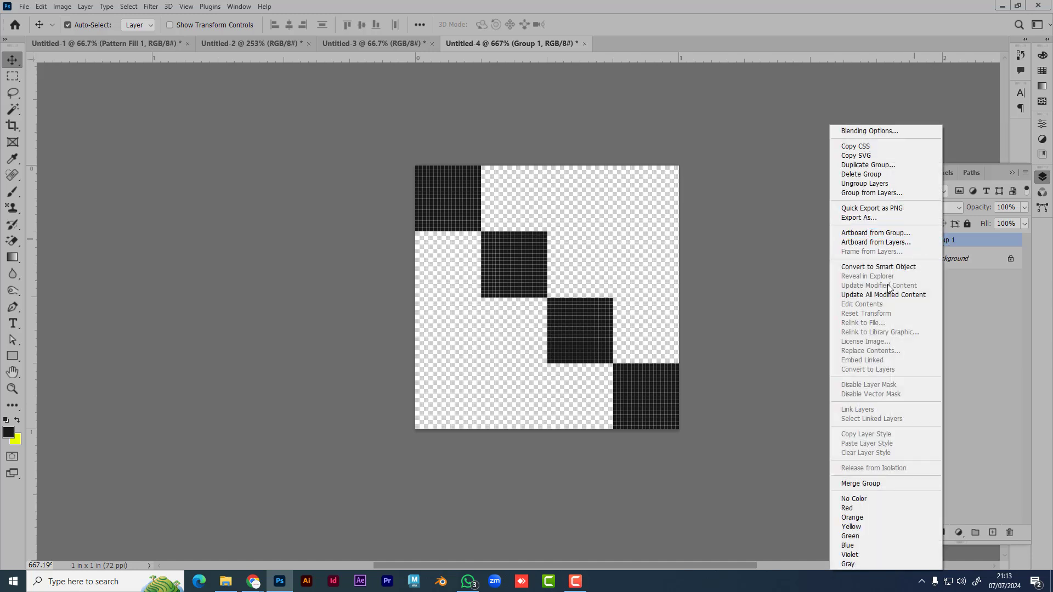
pyautogui.click(876, 268)
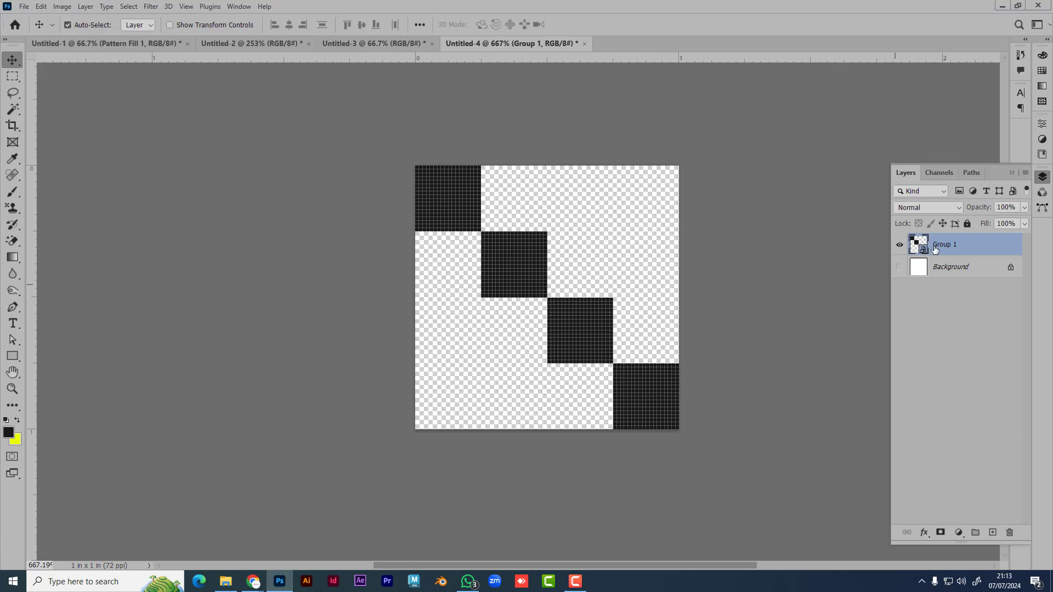
# - Toggle the Group 1 smart object's visibility, shift it diagonally down the canvas and undo the move
pyautogui.click(900, 246)
pyautogui.click(899, 246)
pyautogui.doubleClick(955, 248)
pyautogui.click(986, 310)
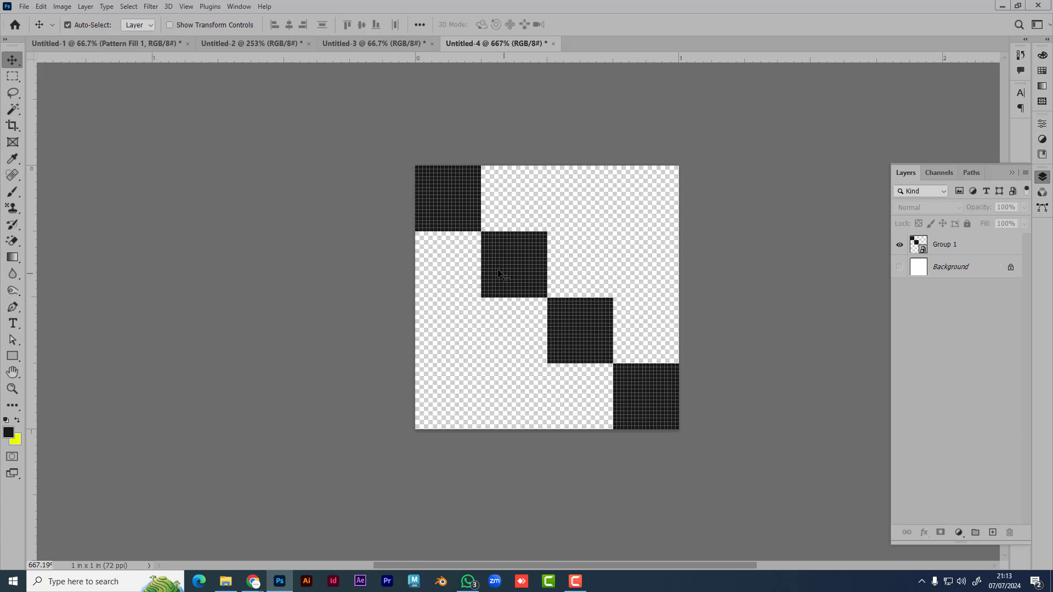
pyautogui.moveTo(499, 272); pyautogui.dragTo(524, 294)
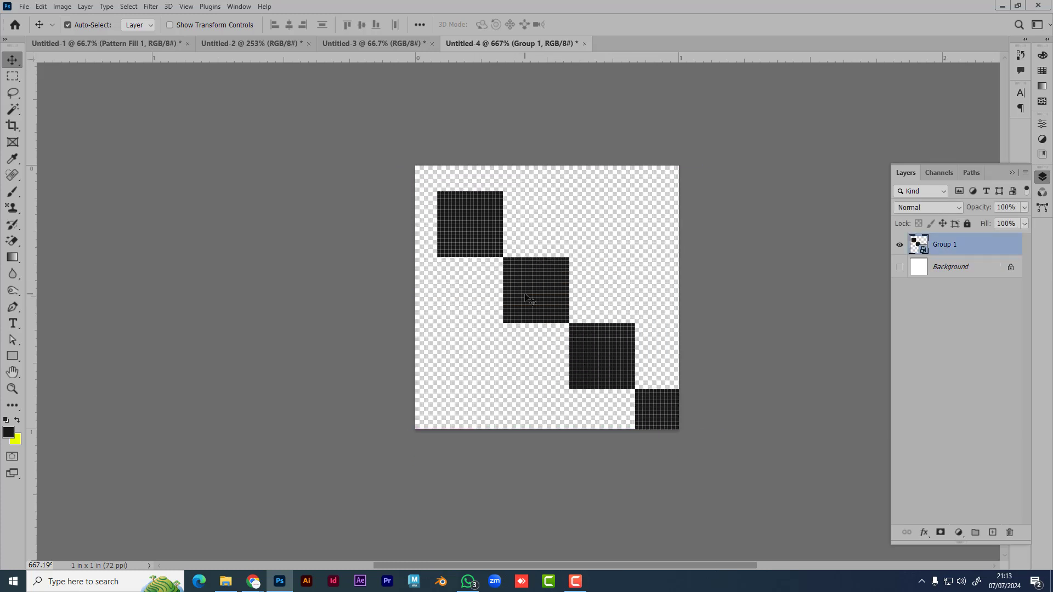
pyautogui.hotkey('ctrl', 'z')
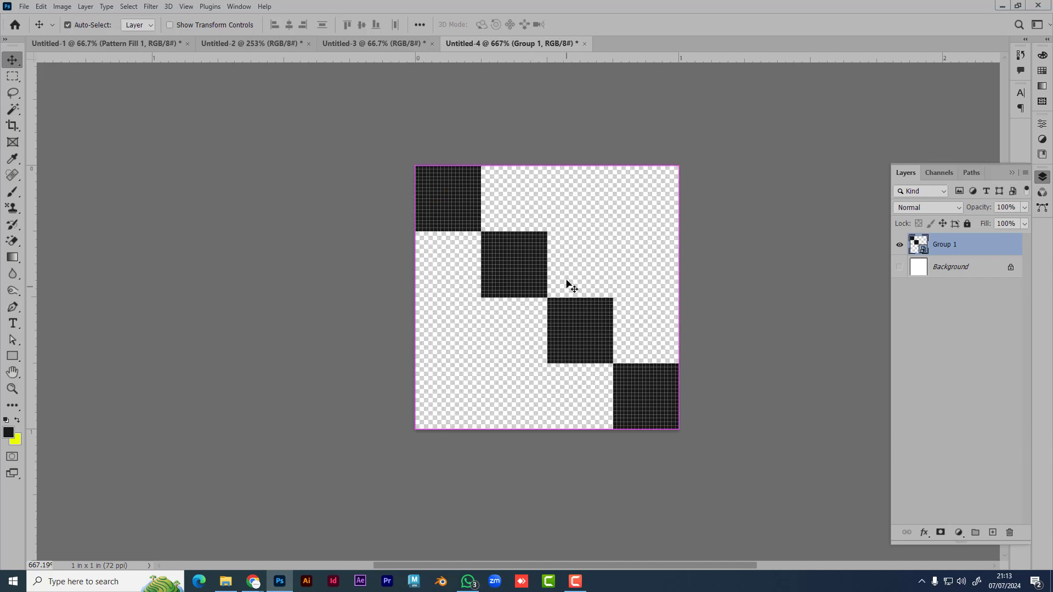
# - Preview the colour ff0000 on Rectangle 1 copy 3 inside the Group 1 smart object, cancel it and return to Untitled-4
pyautogui.doubleClick(923, 250)
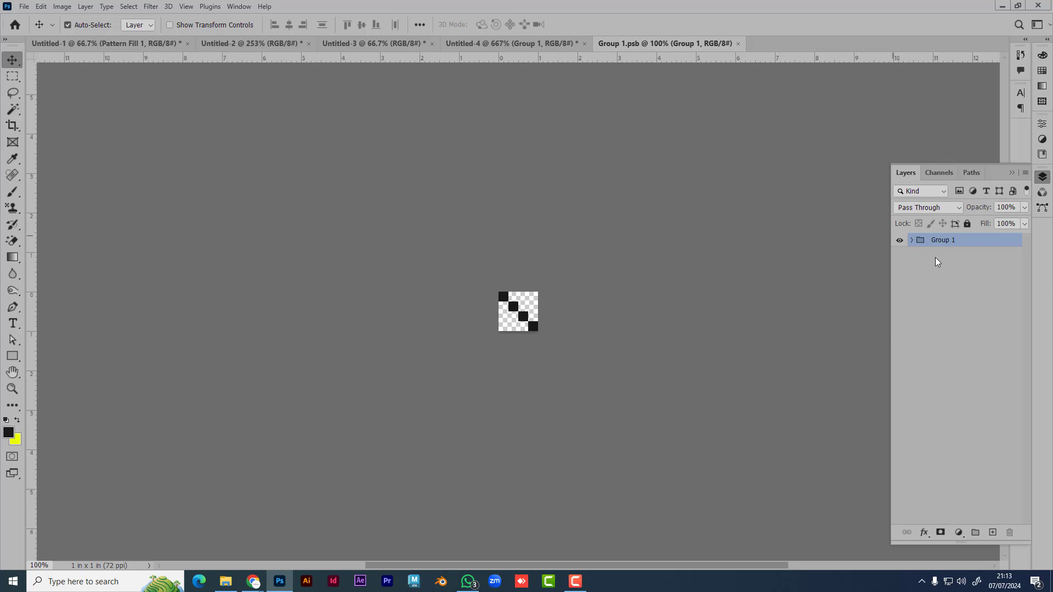
pyautogui.click(912, 241)
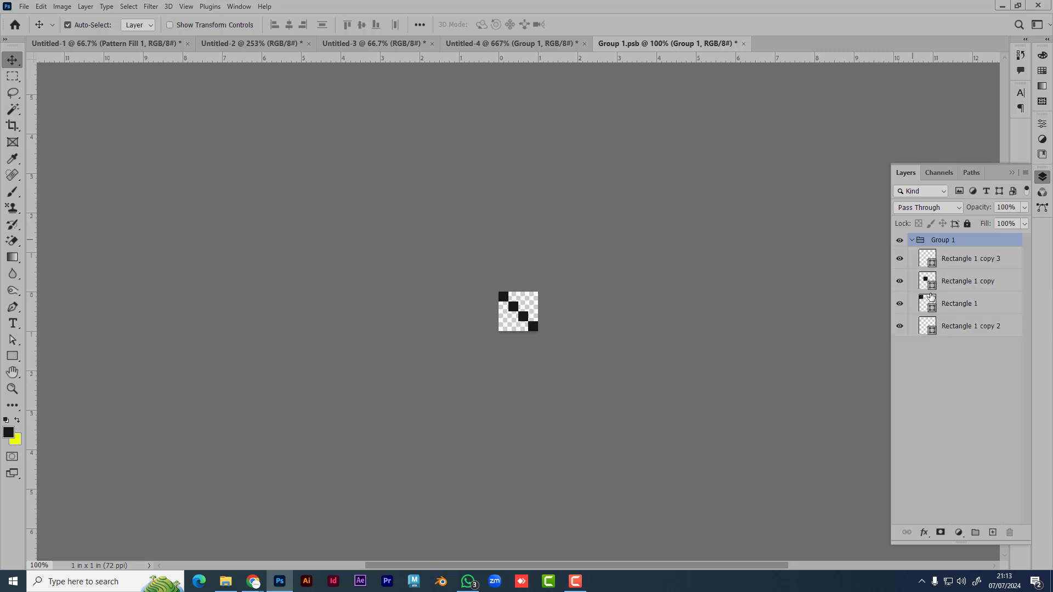
pyautogui.doubleClick(927, 258)
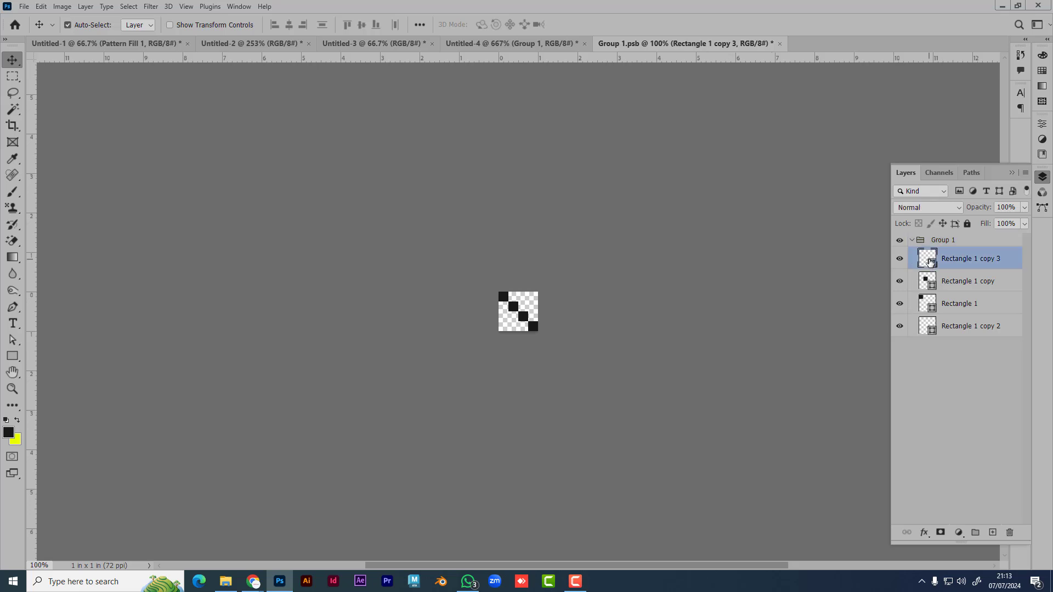
pyautogui.moveTo(795, 250); pyautogui.dragTo(838, 167)
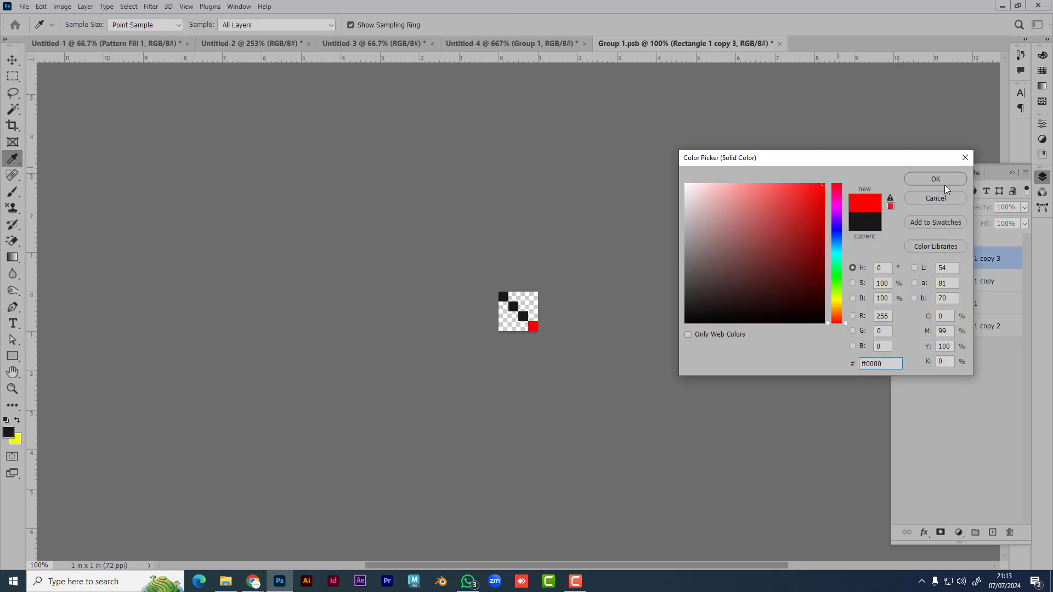
pyautogui.click(965, 158)
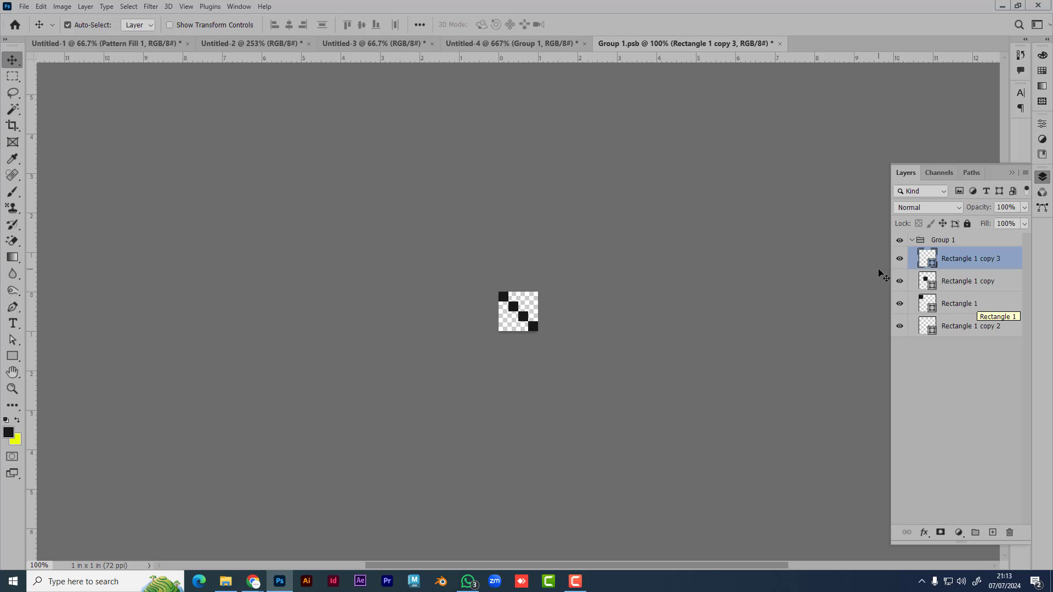
pyautogui.click(911, 240)
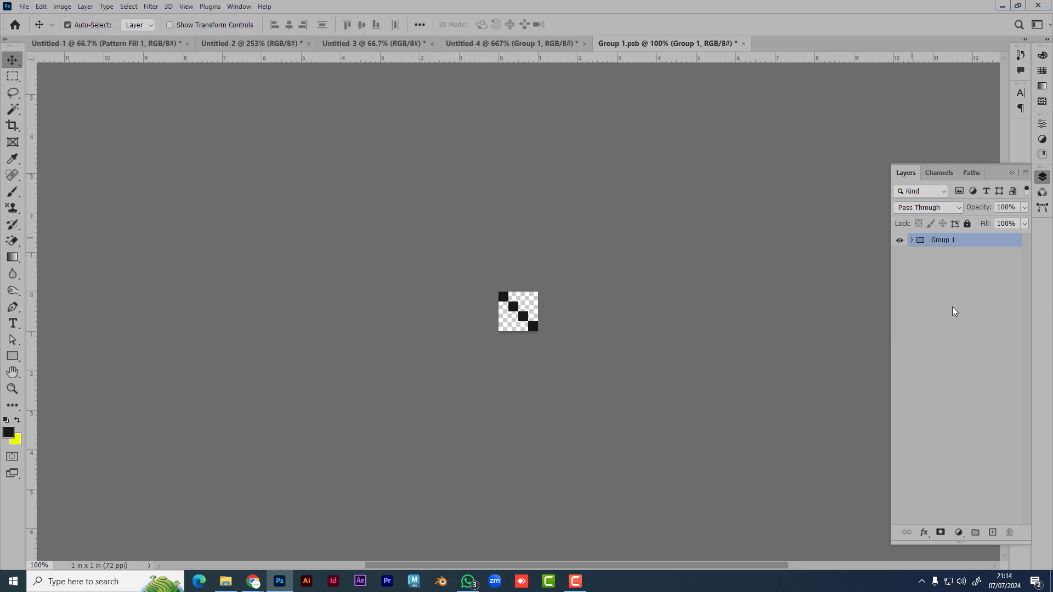
pyautogui.click(516, 43)
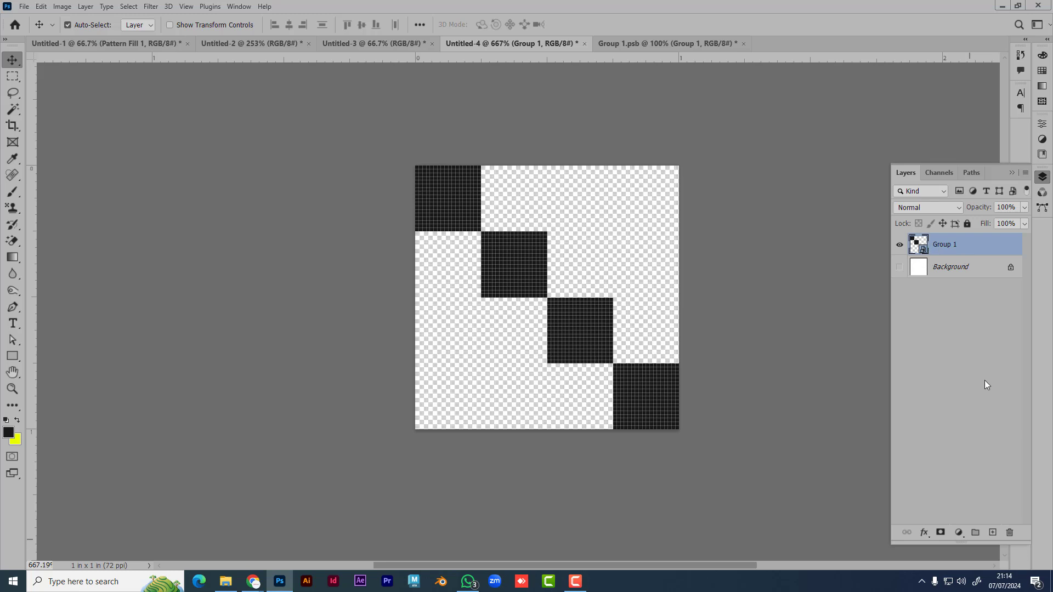
# - Draw a black rectangle in the tile's empty upper-right area and compare its layer with the Group 1 smart object
pyautogui.click(13, 359)
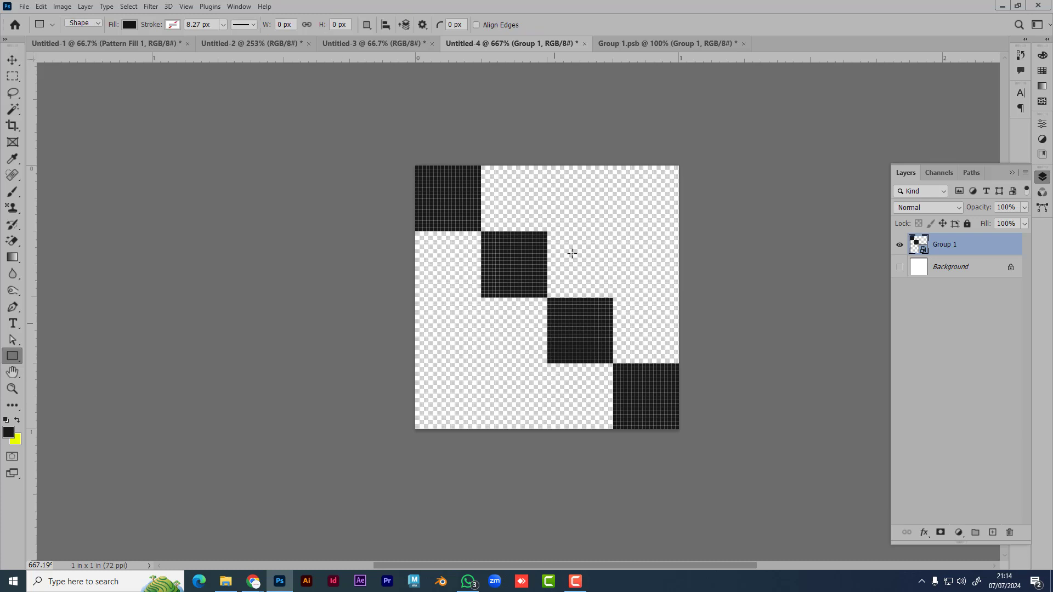
pyautogui.moveTo(584, 180); pyautogui.dragTo(654, 265)
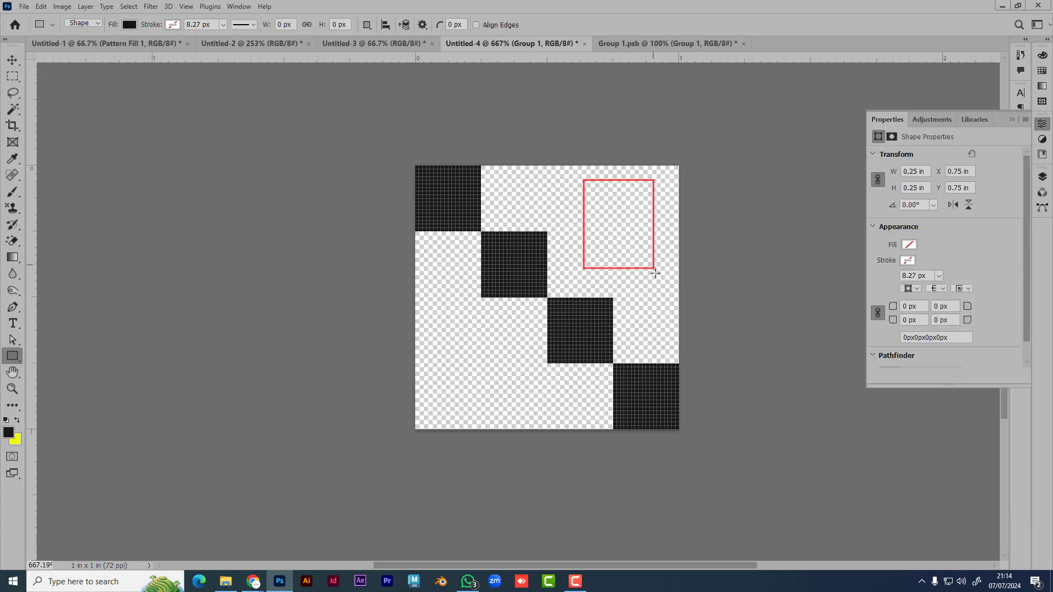
pyautogui.click(1043, 177)
pyautogui.click(967, 385)
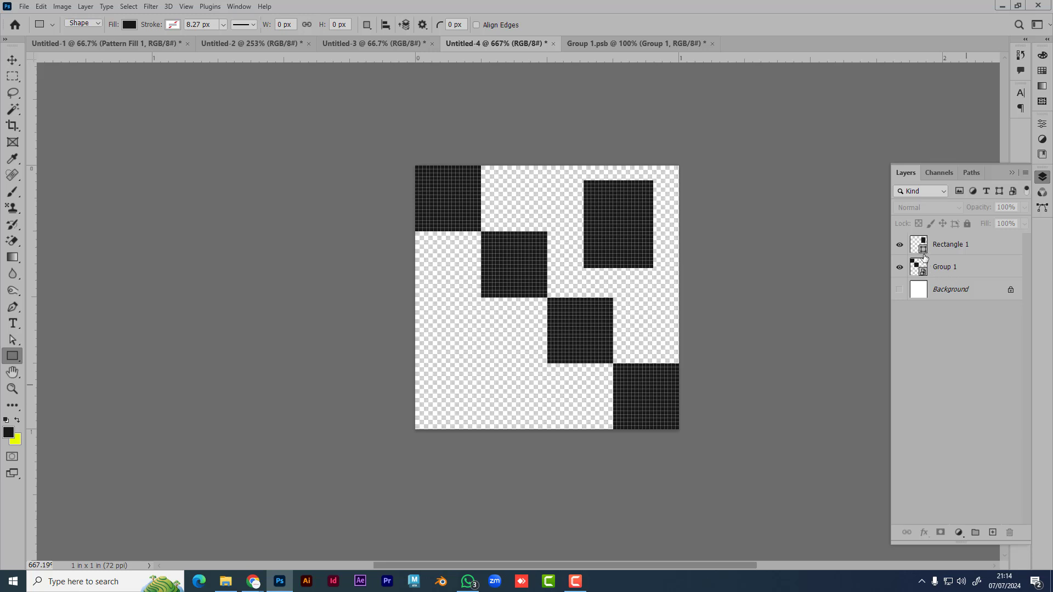
# - Delete the extra rectangle from the tile's upper-right area
pyautogui.press('v')
pyautogui.click(622, 231)
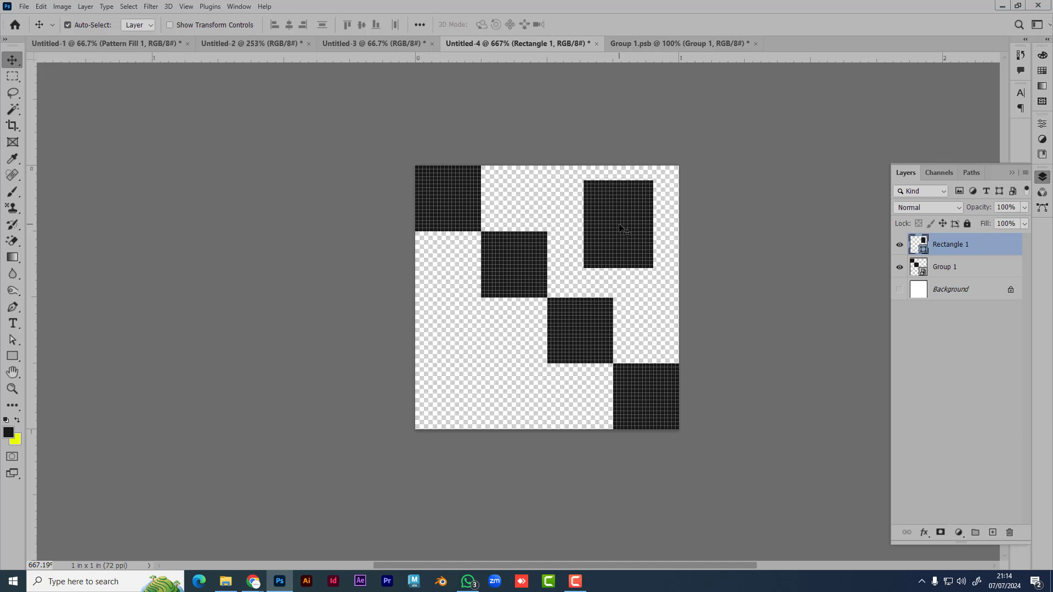
pyautogui.press('Delete')
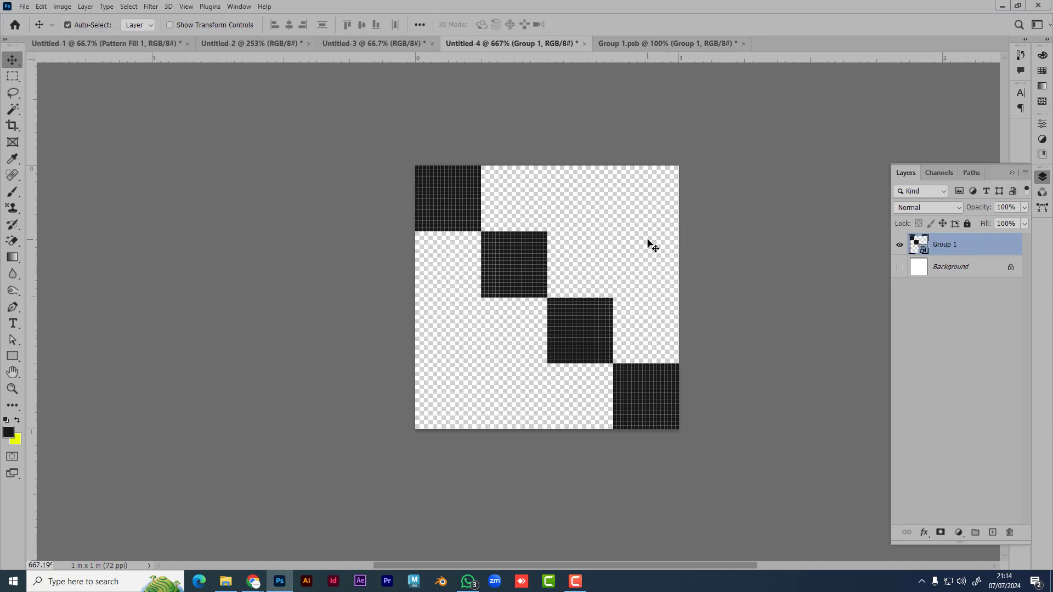
# - Select the whole 1 x 1 inch tile canvas and define it as a pattern named 56
pyautogui.click(12, 77)
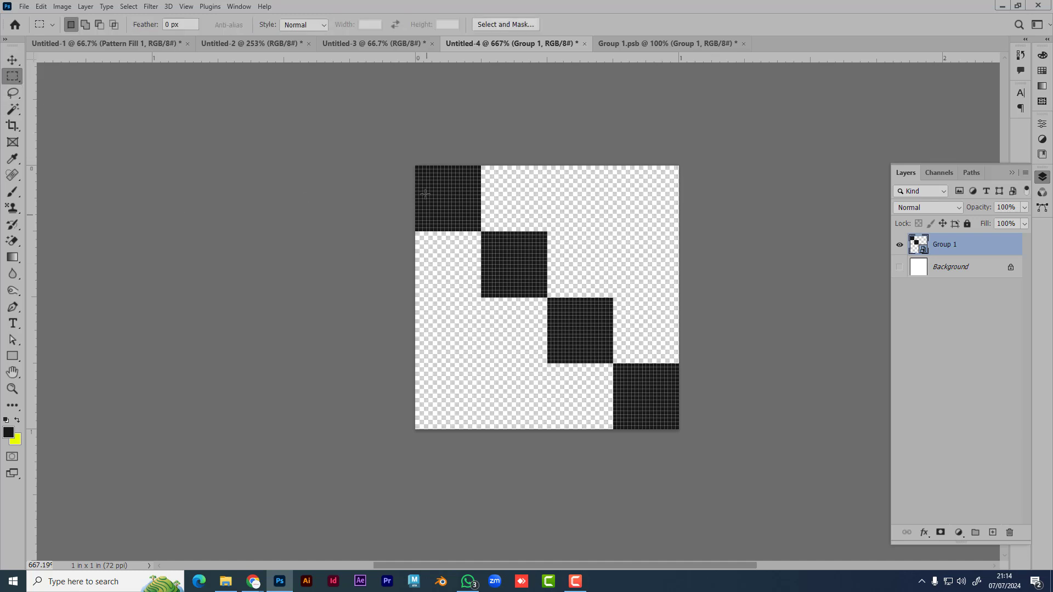
pyautogui.hotkey('ctrl', 'a')
pyautogui.moveTo(390, 139); pyautogui.dragTo(798, 496)
pyautogui.click(41, 6)
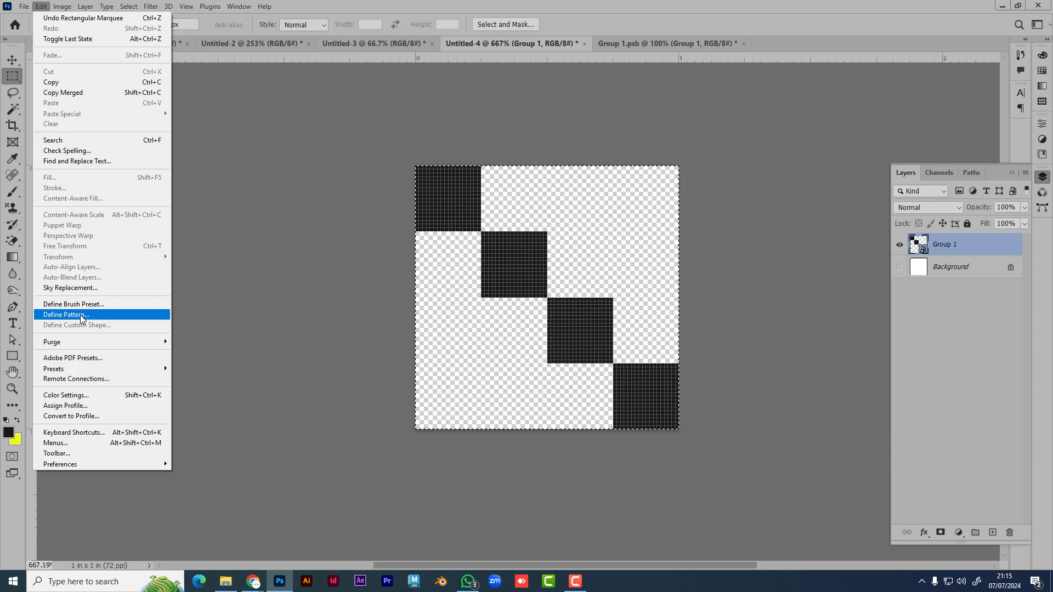
pyautogui.click(71, 315)
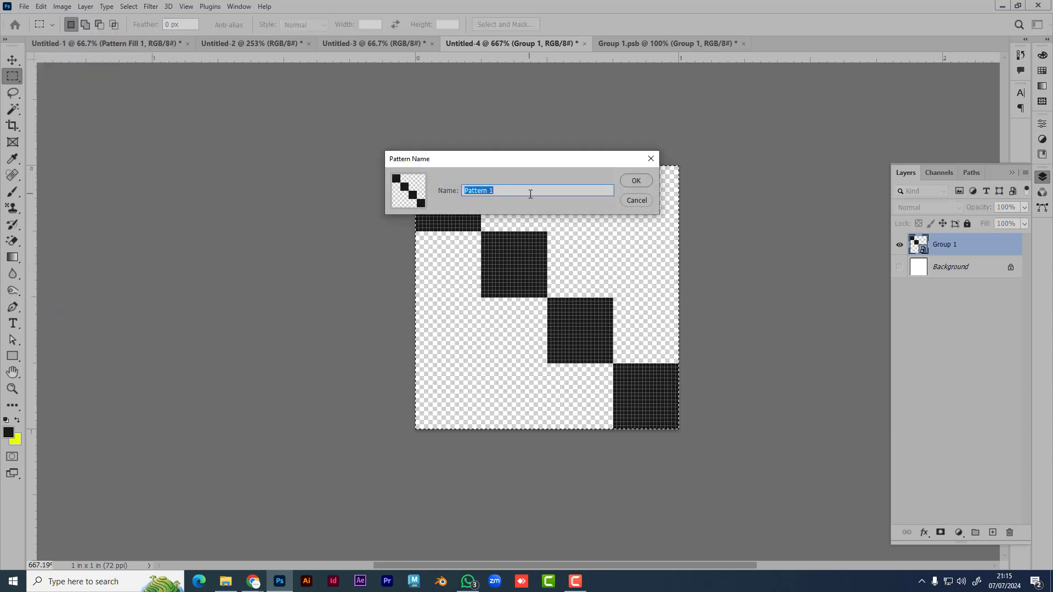
pyautogui.write('56')
pyautogui.click(636, 182)
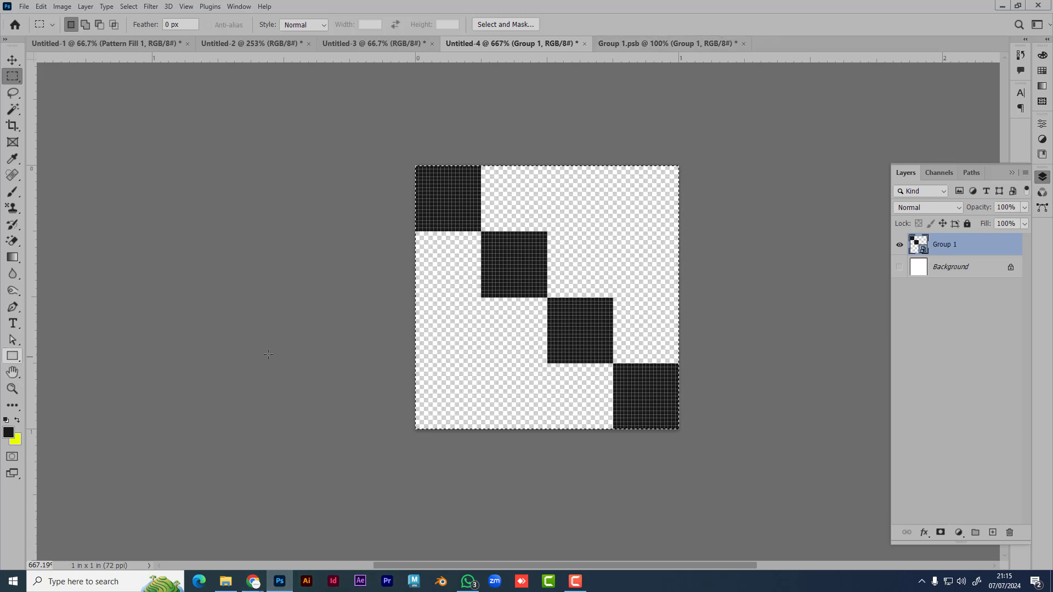
# - Create a new document 3.5 inches wide and 2 inches high at 300 pixels per inch
pyautogui.hotkey('ctrl', 'n')
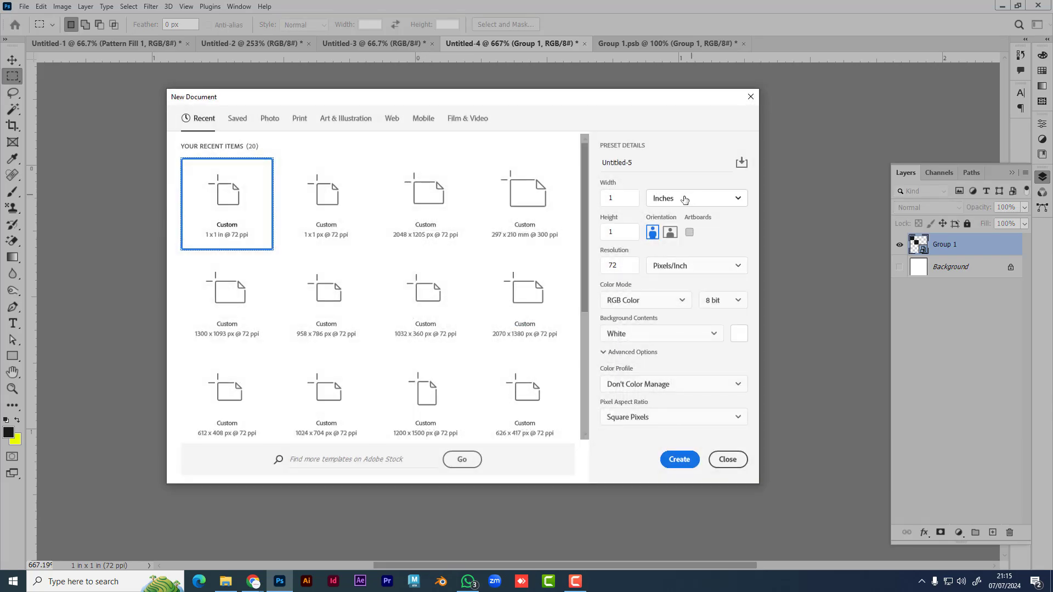
pyautogui.write('3.5')
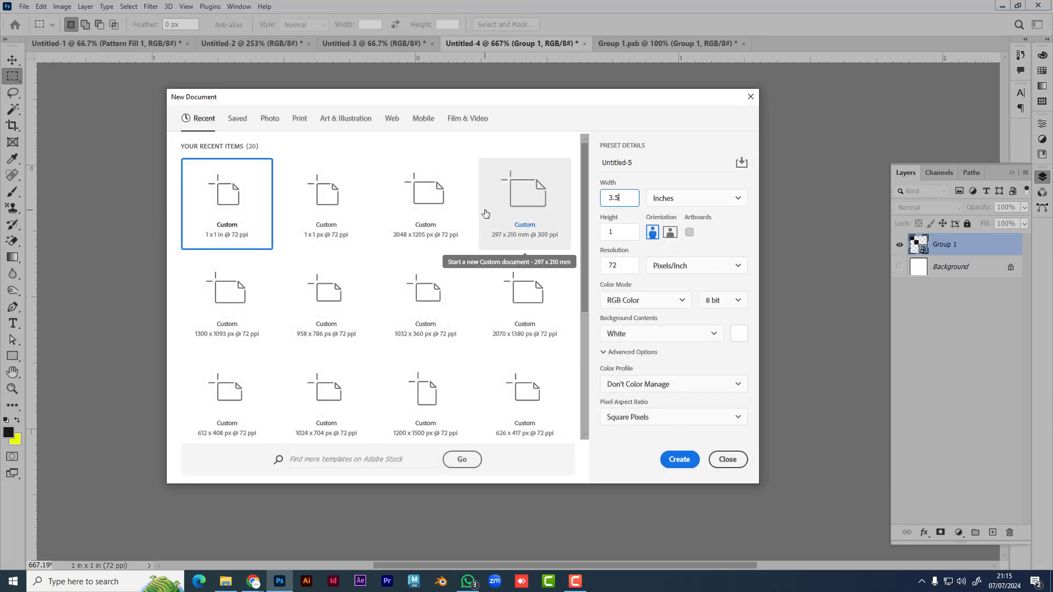
pyautogui.press('Tab')
pyautogui.press('Tab')
pyautogui.write('300')
pyautogui.press('Return')
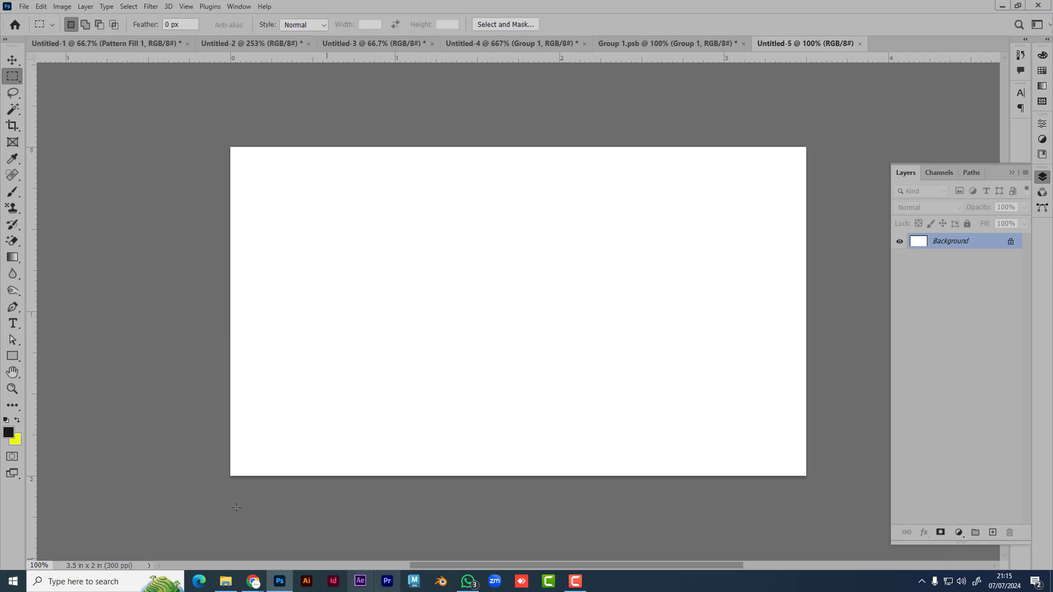
# - Draw a black rectangle about 3.86 x 2.39 in that covers the whole canvas, then deselect it and show the layer list
pyautogui.click(13, 357)
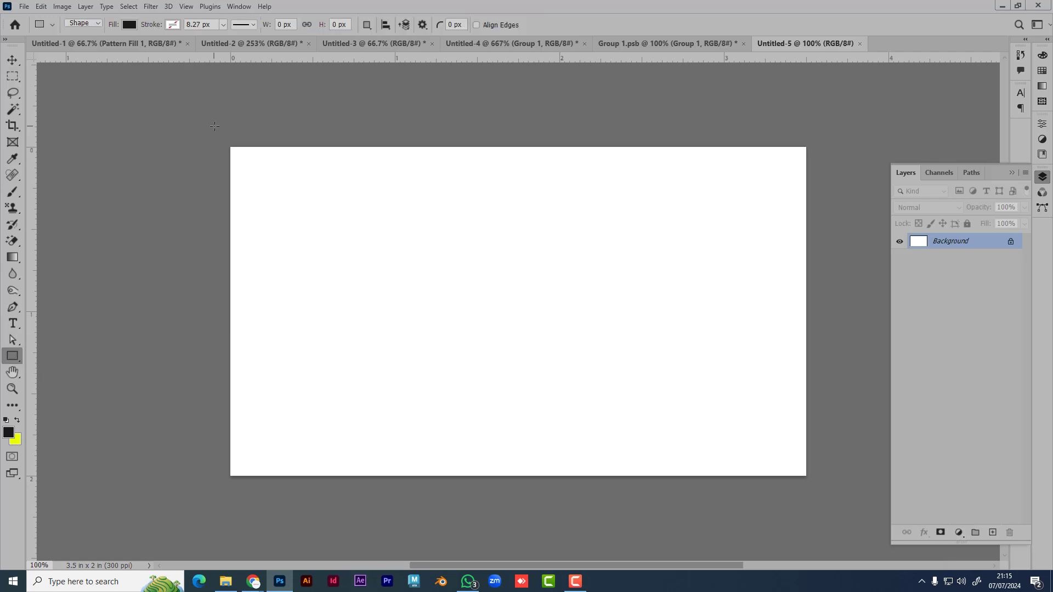
pyautogui.moveTo(195, 113); pyautogui.dragTo(829, 506)
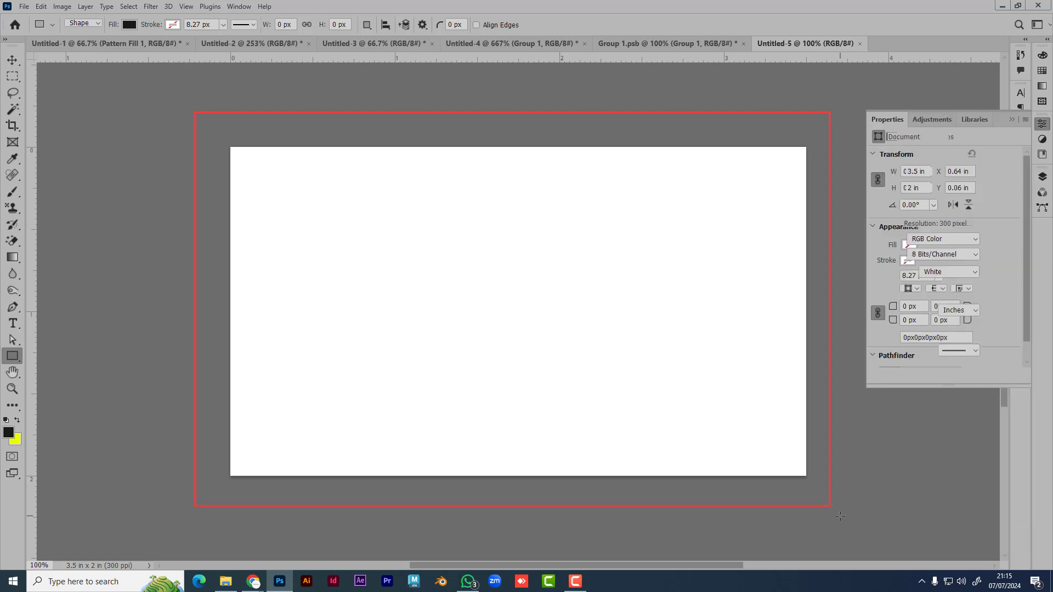
pyautogui.click(12, 59)
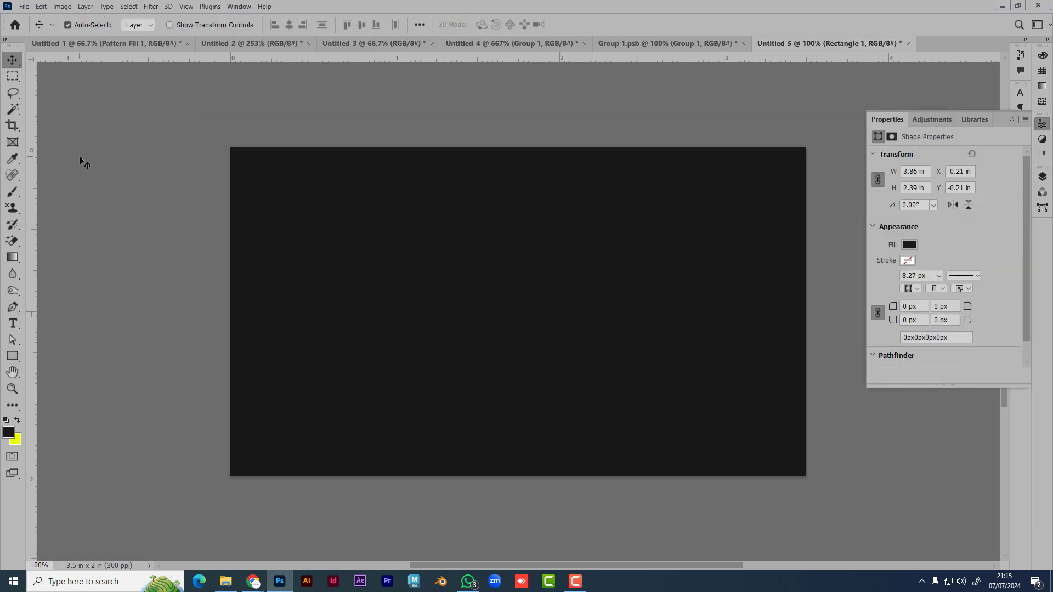
pyautogui.click(82, 160)
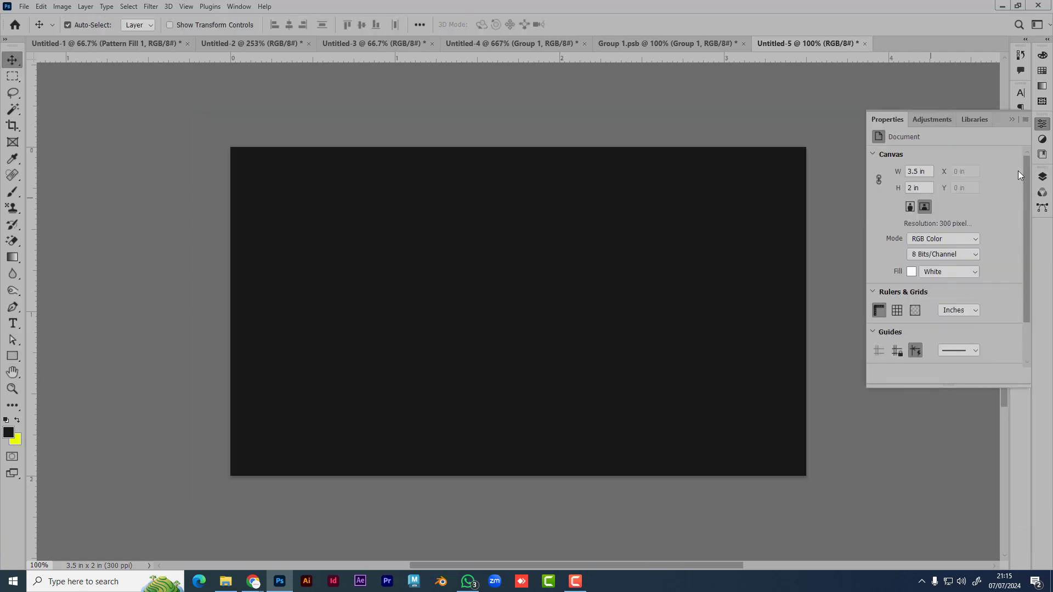
pyautogui.click(1013, 120)
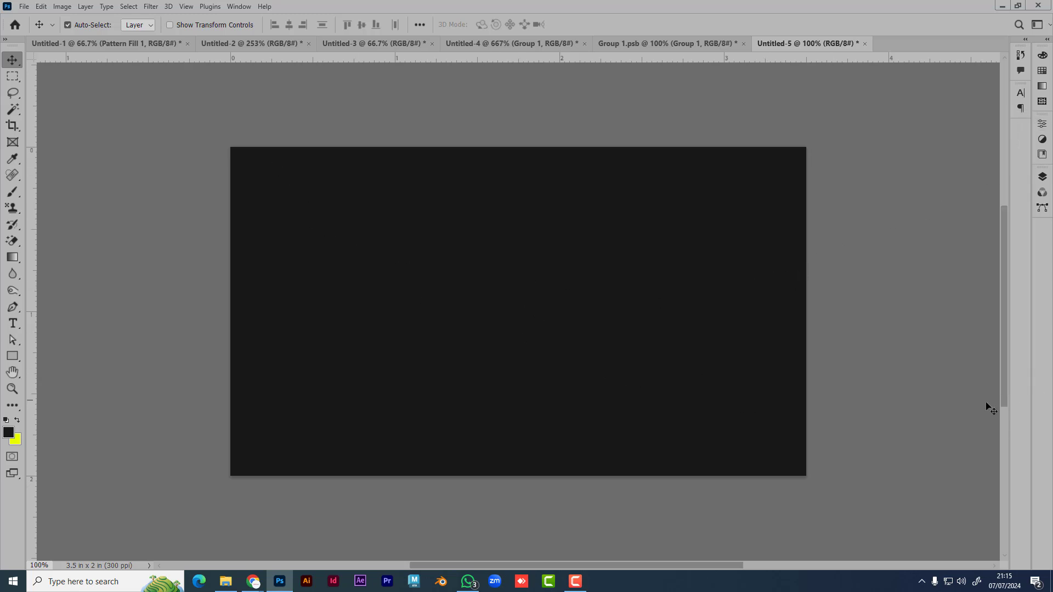
pyautogui.click(1043, 179)
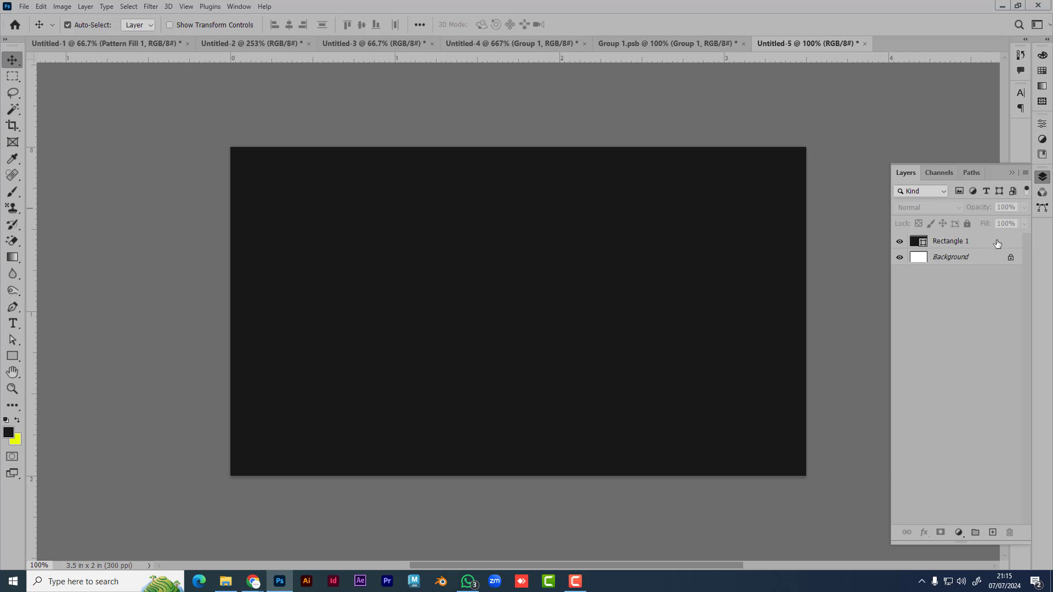
pyautogui.doubleClick(999, 243)
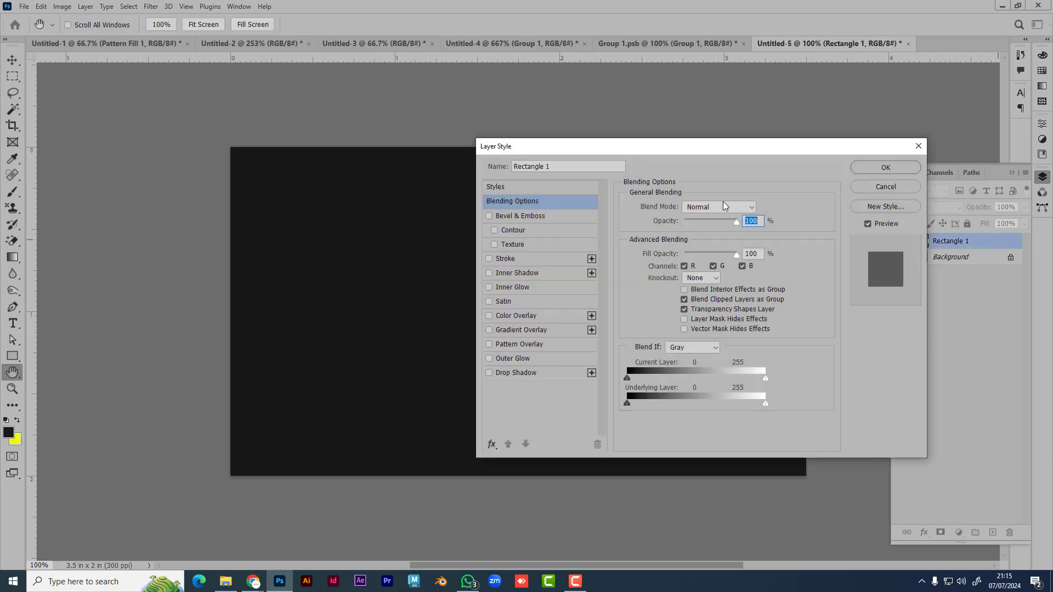
pyautogui.moveTo(648, 144); pyautogui.dragTo(385, 215)
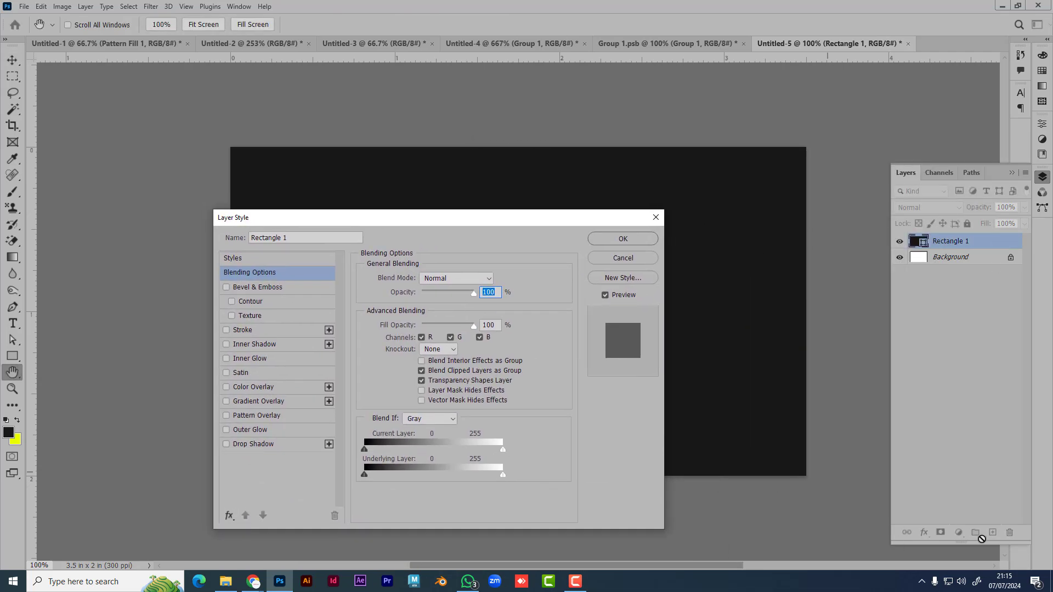
pyautogui.click(659, 224)
pyautogui.click(957, 533)
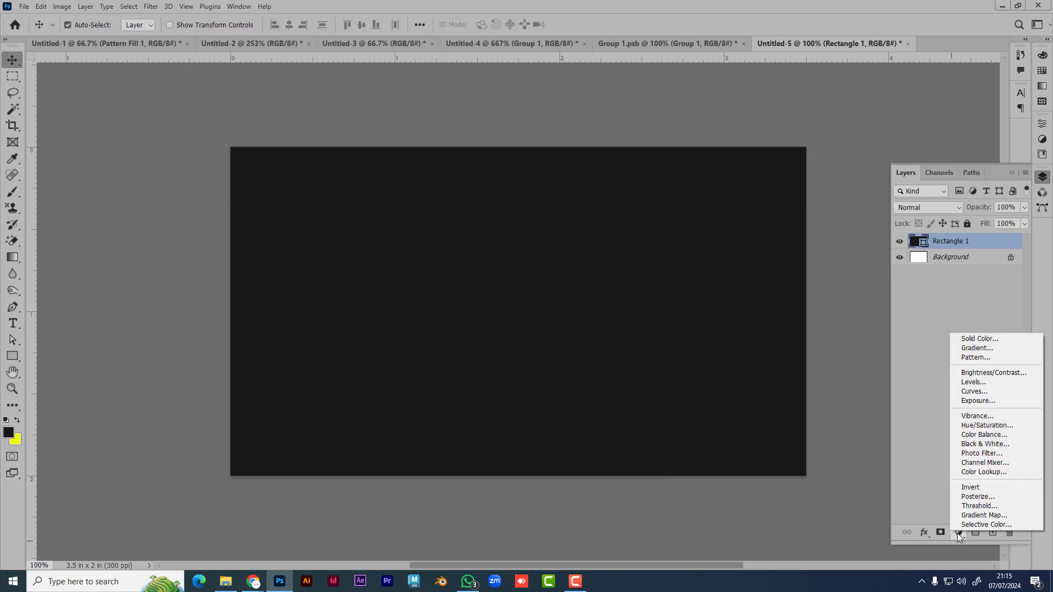
pyautogui.click(999, 242)
# - Add a Pattern Overlay to Rectangle 1 using the diagonal-squares pattern
pyautogui.doubleClick(999, 241)
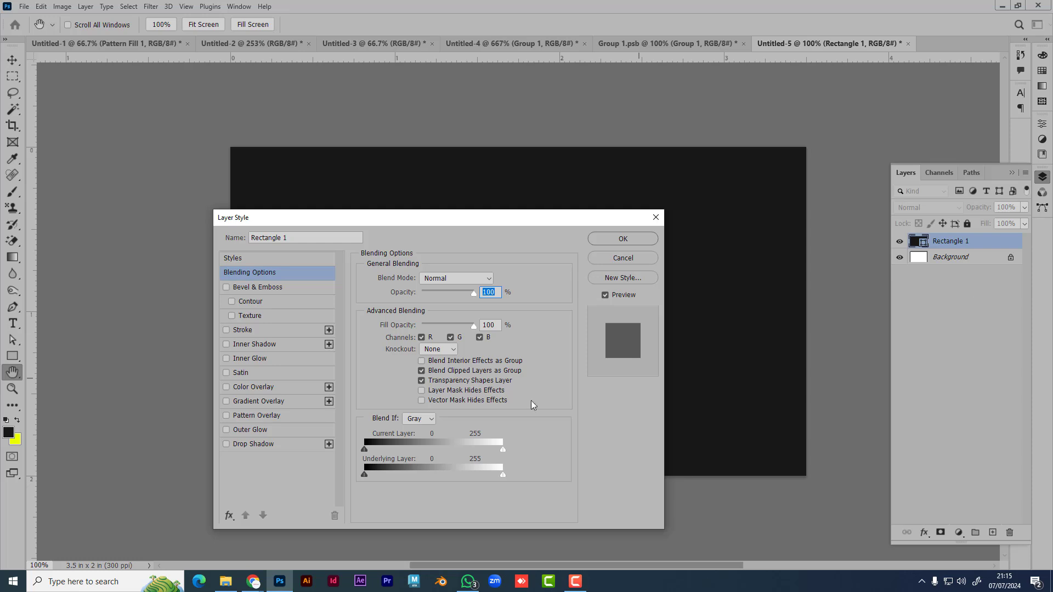
pyautogui.click(263, 416)
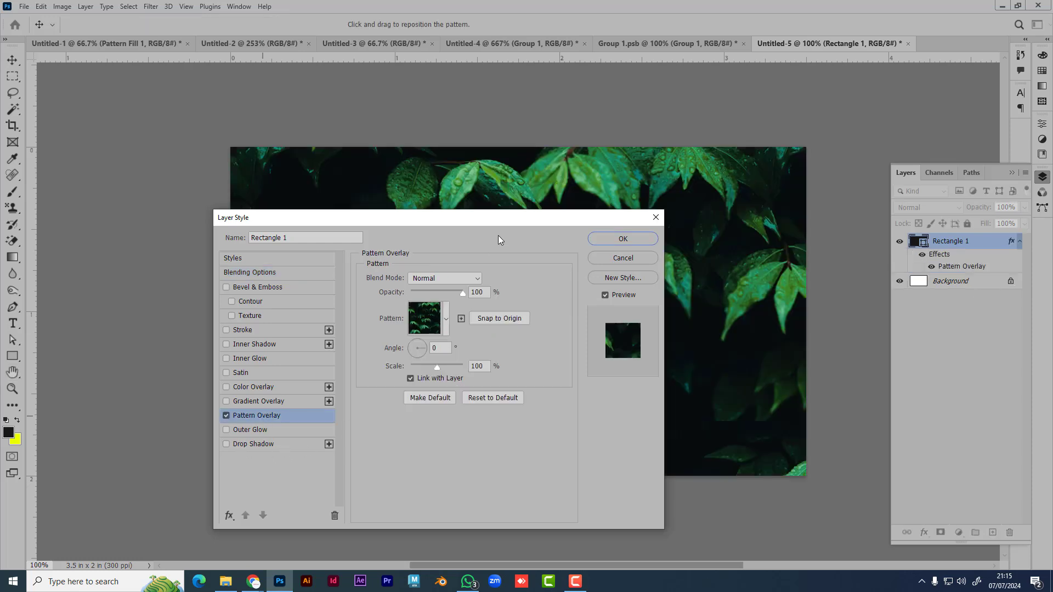
pyautogui.moveTo(479, 217); pyautogui.dragTo(772, 186)
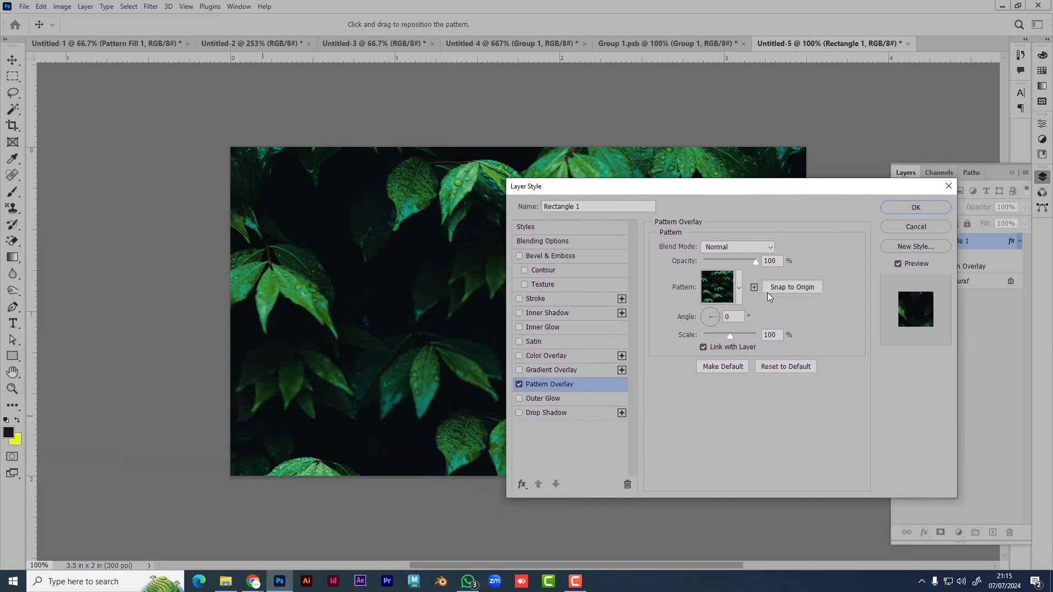
pyautogui.click(740, 286)
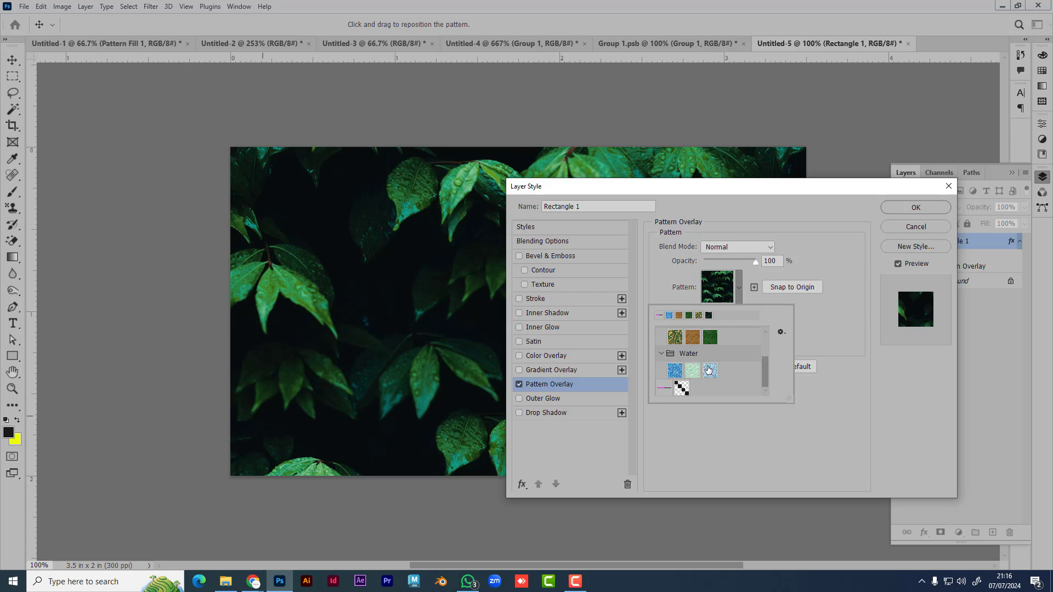
pyautogui.click(681, 389)
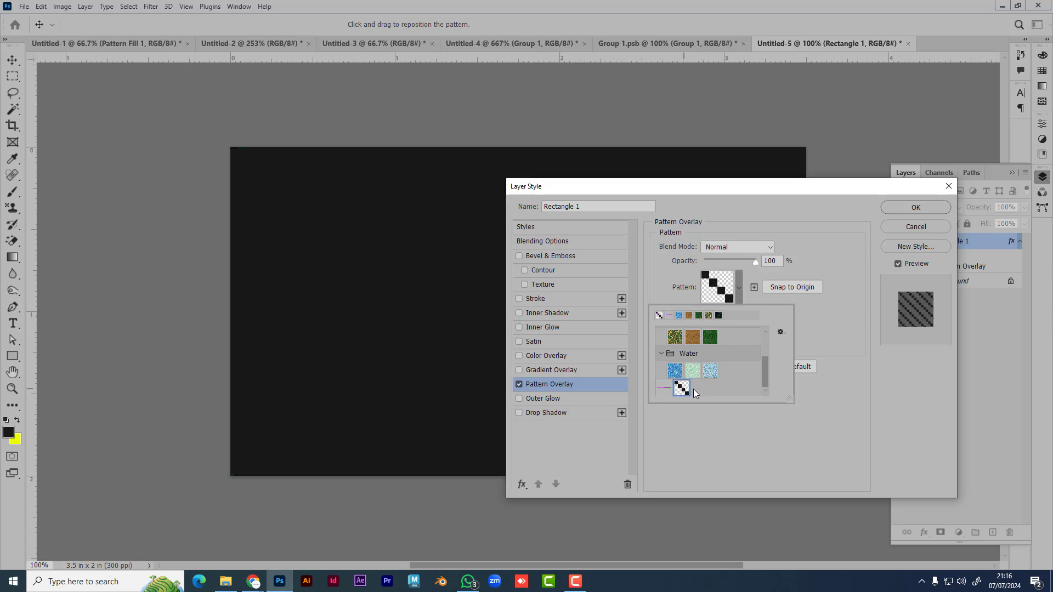
pyautogui.moveTo(684, 189); pyautogui.dragTo(710, 188)
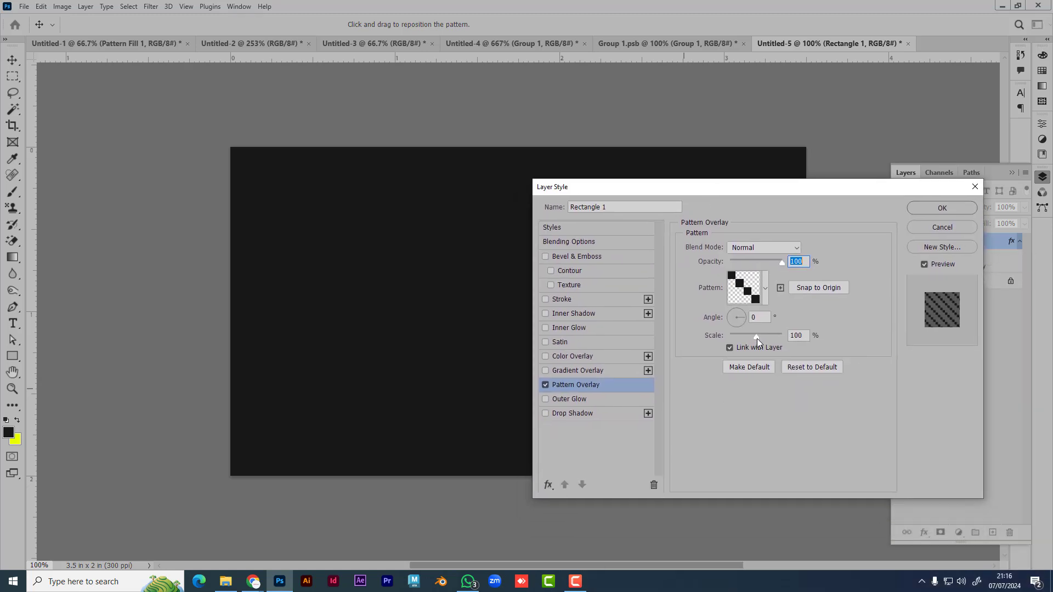
# - Set the Pattern Overlay's scale to 226% at 100% opacity, apply the layer style and inspect the canvas
pyautogui.moveTo(757, 337); pyautogui.dragTo(733, 338)
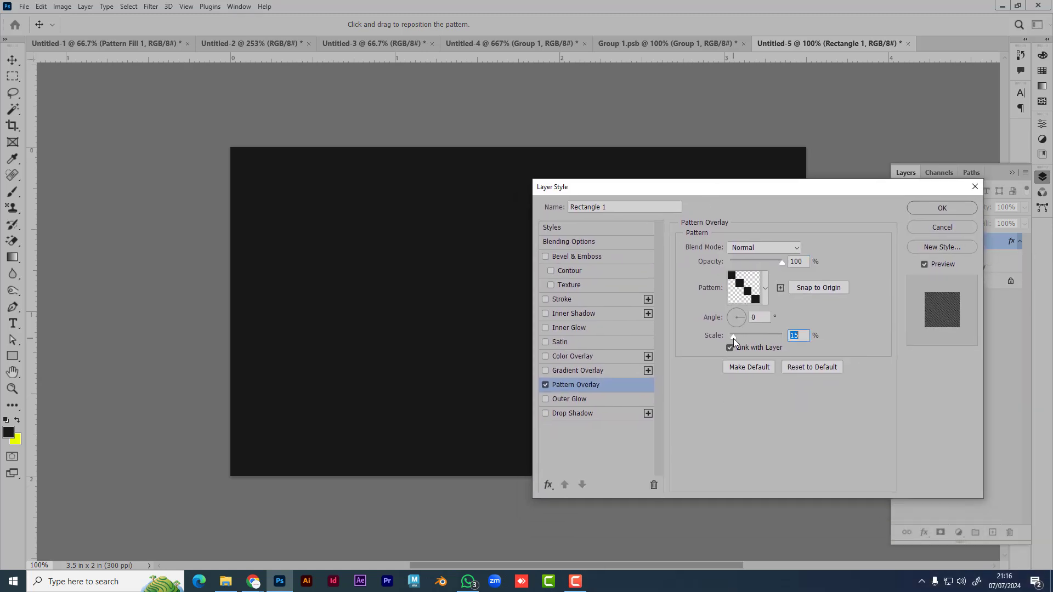
pyautogui.moveTo(781, 263); pyautogui.dragTo(756, 263)
pyautogui.moveTo(739, 336); pyautogui.dragTo(760, 337)
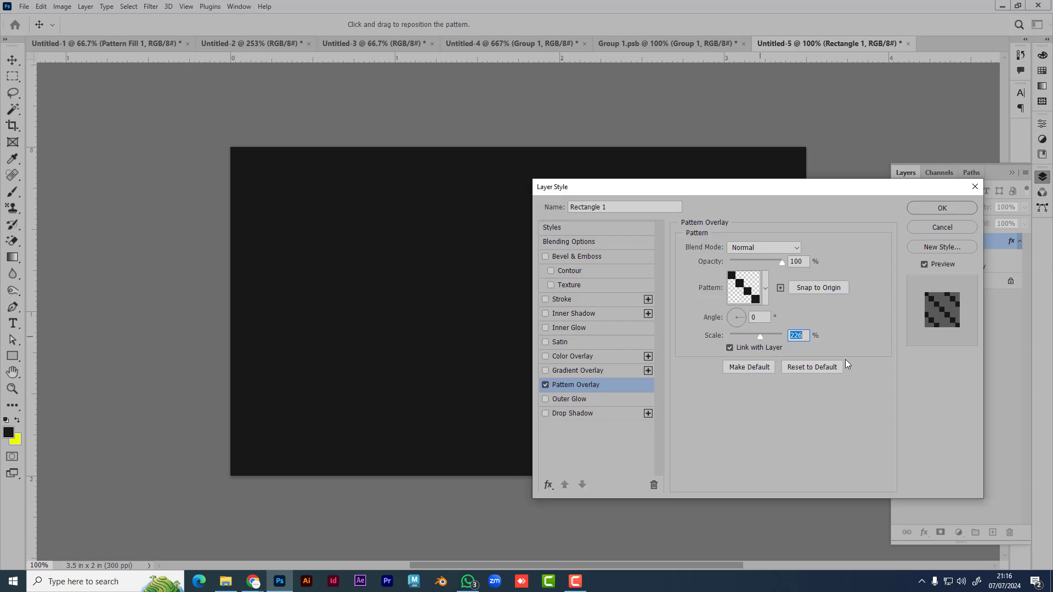
pyautogui.click(936, 210)
pyautogui.scroll(4, 405, 346)
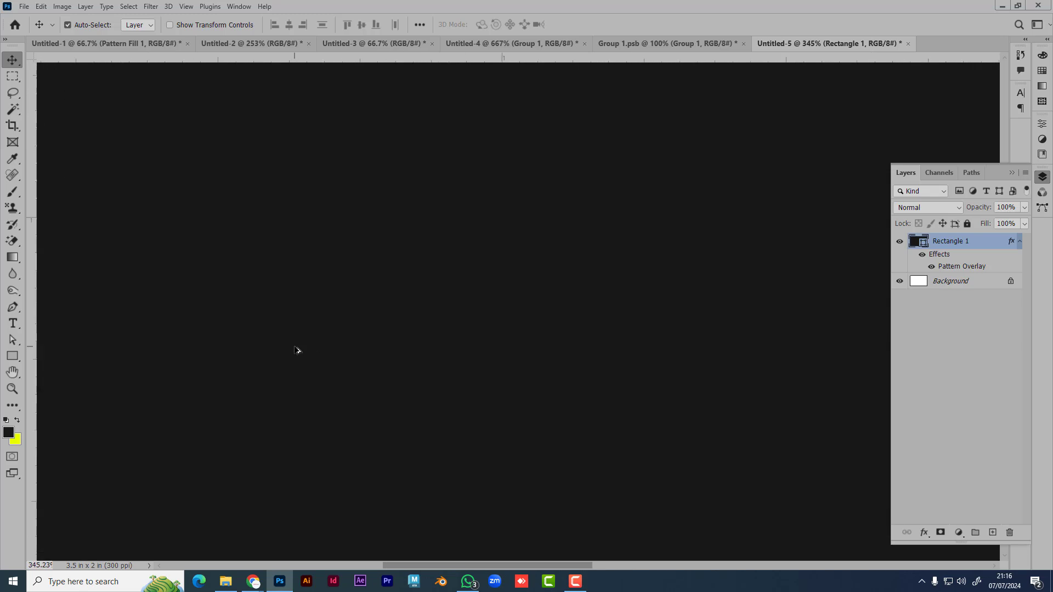
pyautogui.scroll(-2, 296, 349)
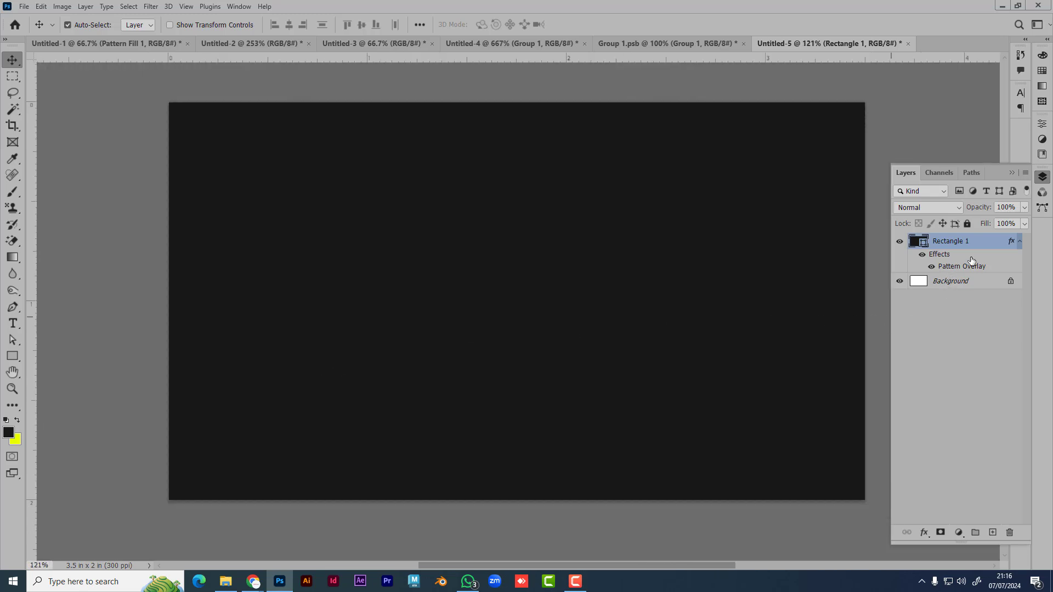
# - Change Rectangle 1's fill colour to the near-black 141414 so it contrasts slightly with the pattern squares
pyautogui.doubleClick(912, 241)
pyautogui.moveTo(699, 229); pyautogui.dragTo(711, 238)
pyautogui.write('171717')
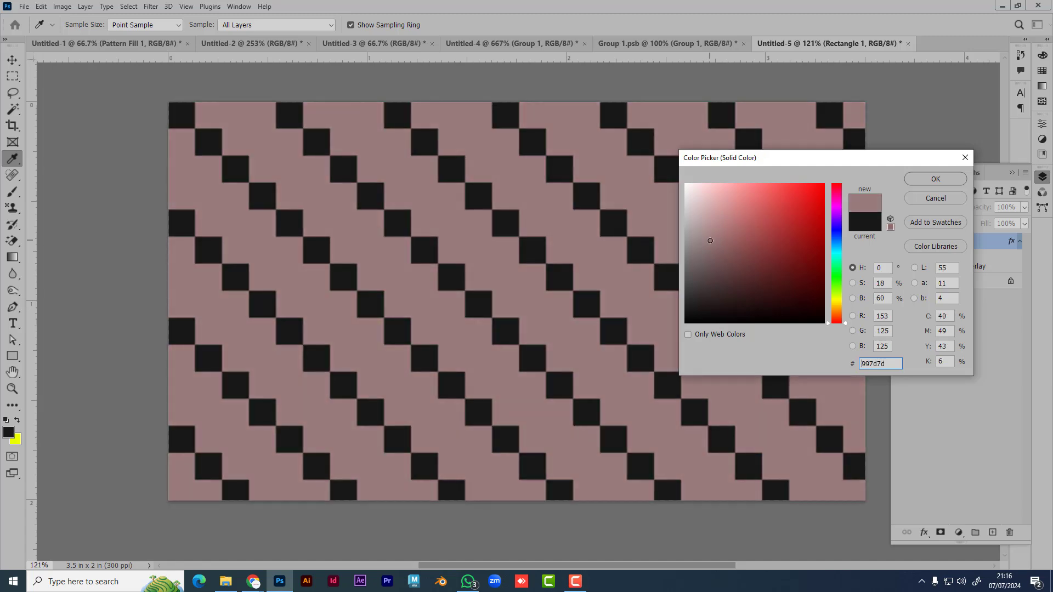
pyautogui.moveTo(687, 311); pyautogui.dragTo(674, 311)
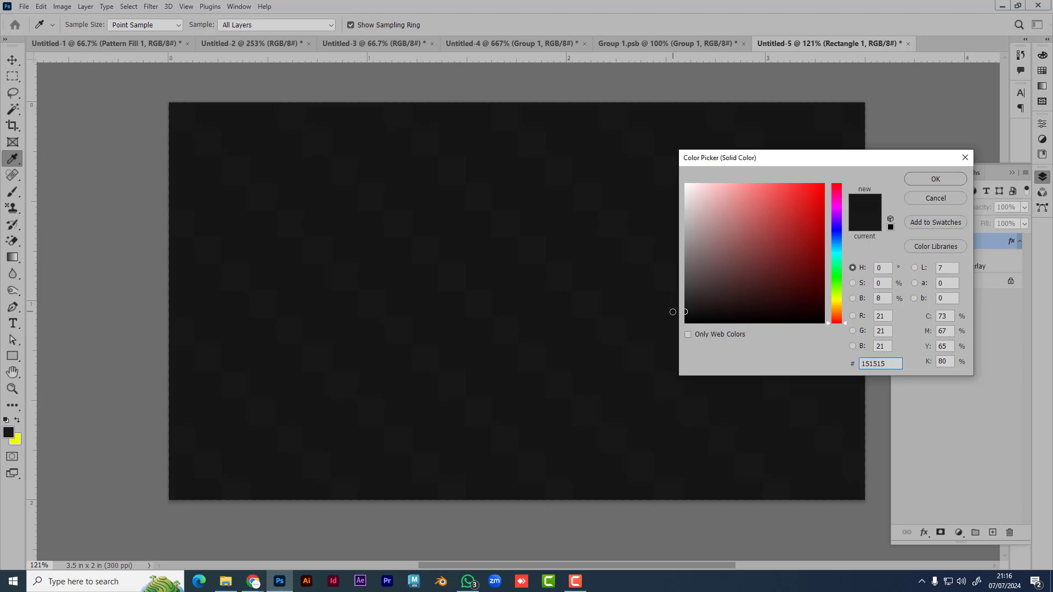
pyautogui.click(936, 180)
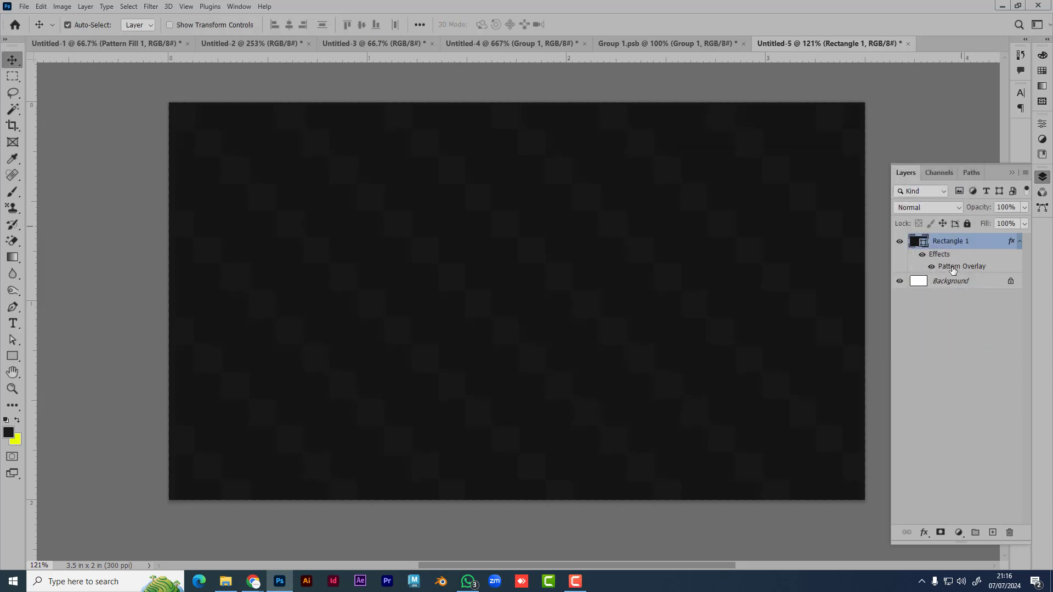
# - Reduce the scale of Rectangle 1's Pattern Overlay to 11%, keeping its opacity at 100%
pyautogui.doubleClick(980, 270)
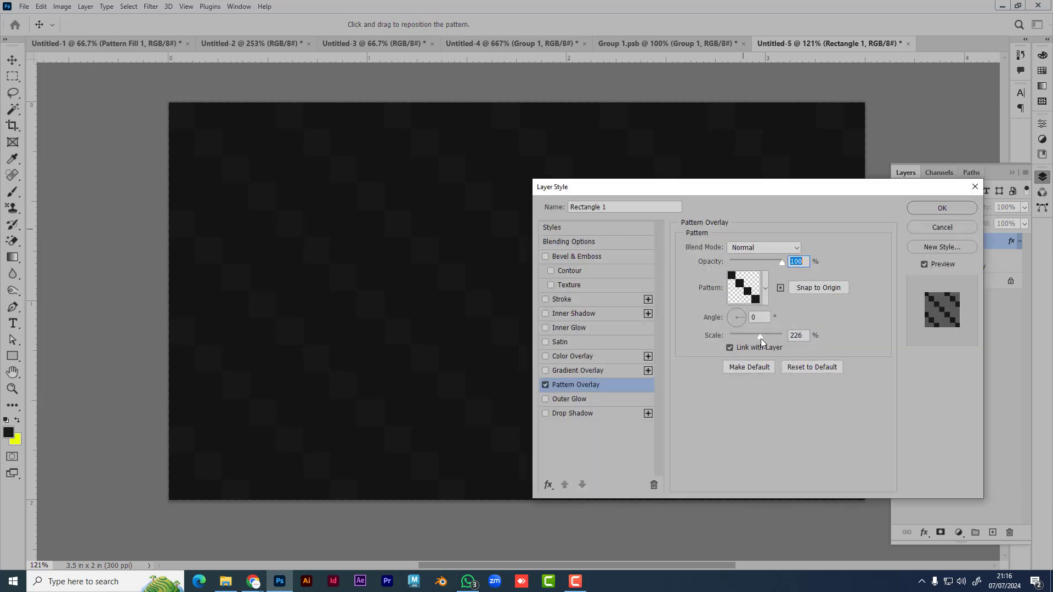
pyautogui.moveTo(761, 338); pyautogui.dragTo(736, 337)
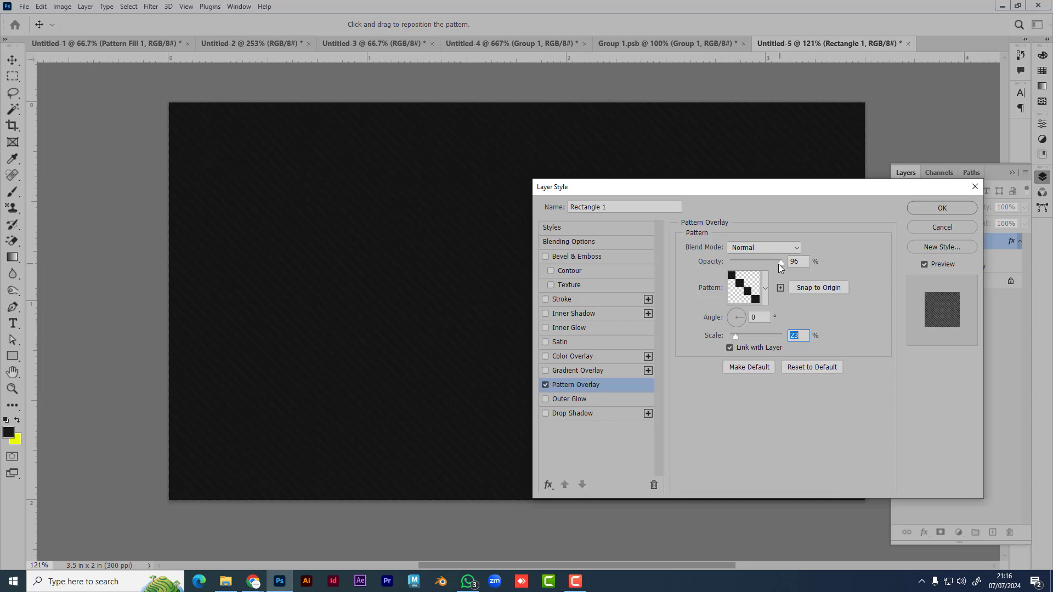
pyautogui.moveTo(778, 264); pyautogui.dragTo(800, 323)
pyautogui.click(738, 337)
pyautogui.moveTo(738, 338); pyautogui.dragTo(732, 338)
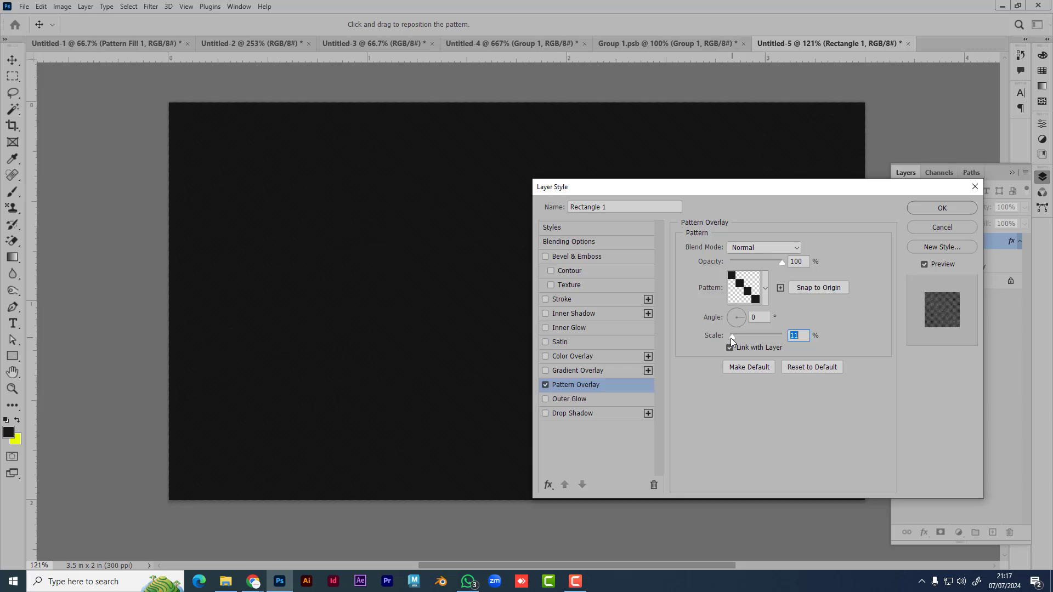
pyautogui.click(942, 208)
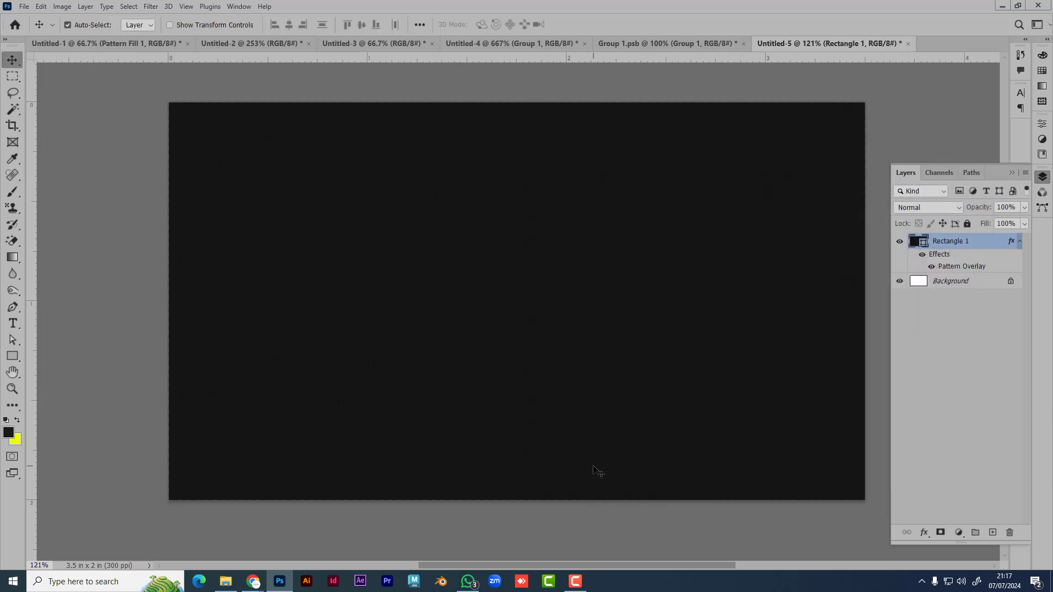
# - Lighten Rectangle 1's fill colour to 2a2a2a and inspect the diagonal pattern texture close up
pyautogui.doubleClick(919, 241)
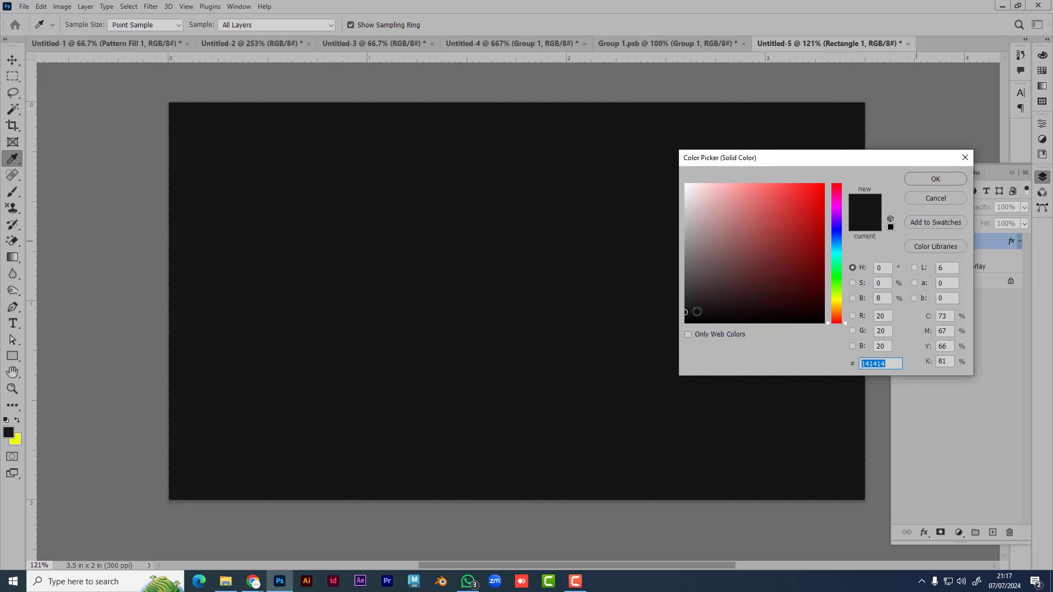
pyautogui.moveTo(684, 311); pyautogui.dragTo(670, 305)
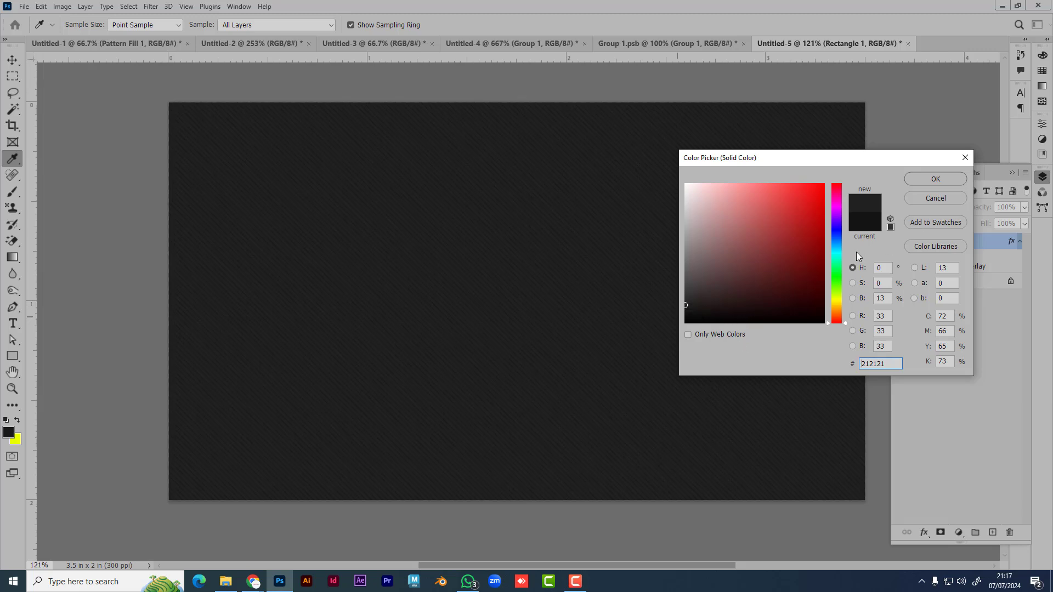
pyautogui.click(682, 301)
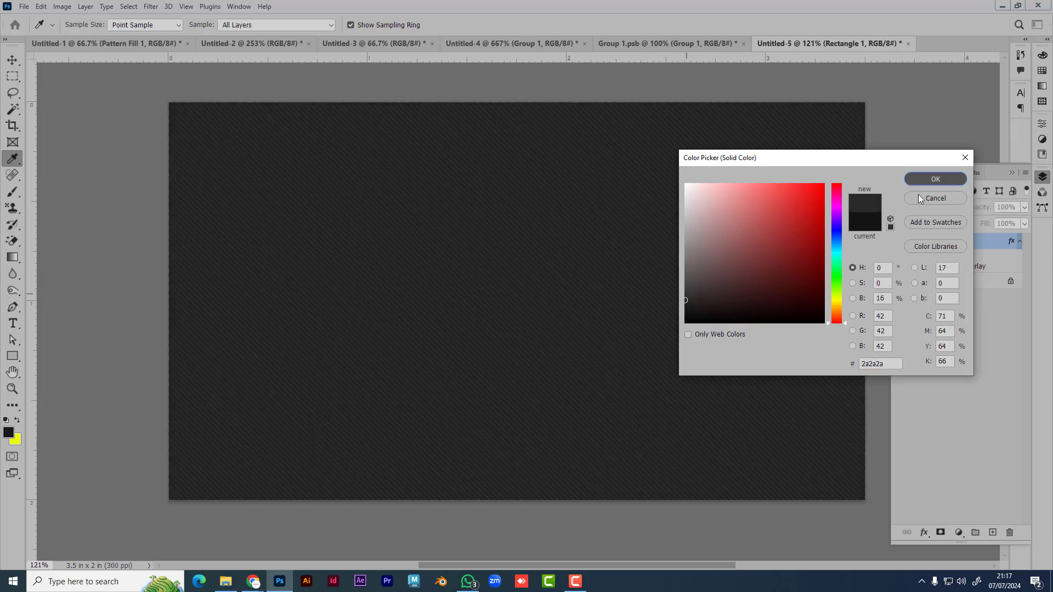
pyautogui.click(935, 179)
pyautogui.scroll(8, 490, 395)
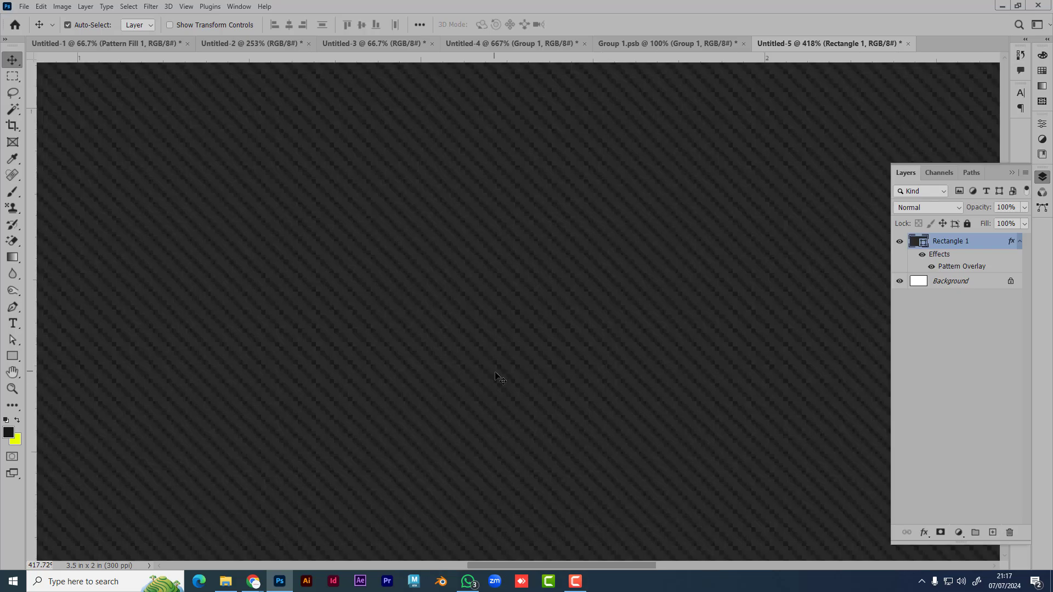
pyautogui.scroll(-5, 472, 387)
pyautogui.scroll(-2, 473, 390)
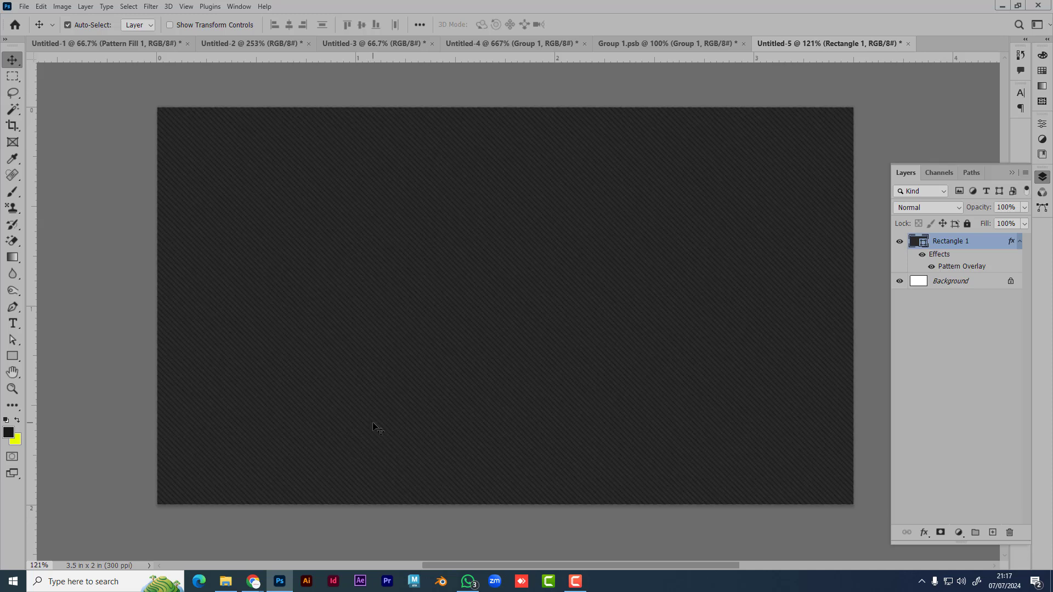
# - Close the Untitled-5, Untitled-4, Group 1.psb and Untitled-3 documents without saving their changes
pyautogui.click(908, 44)
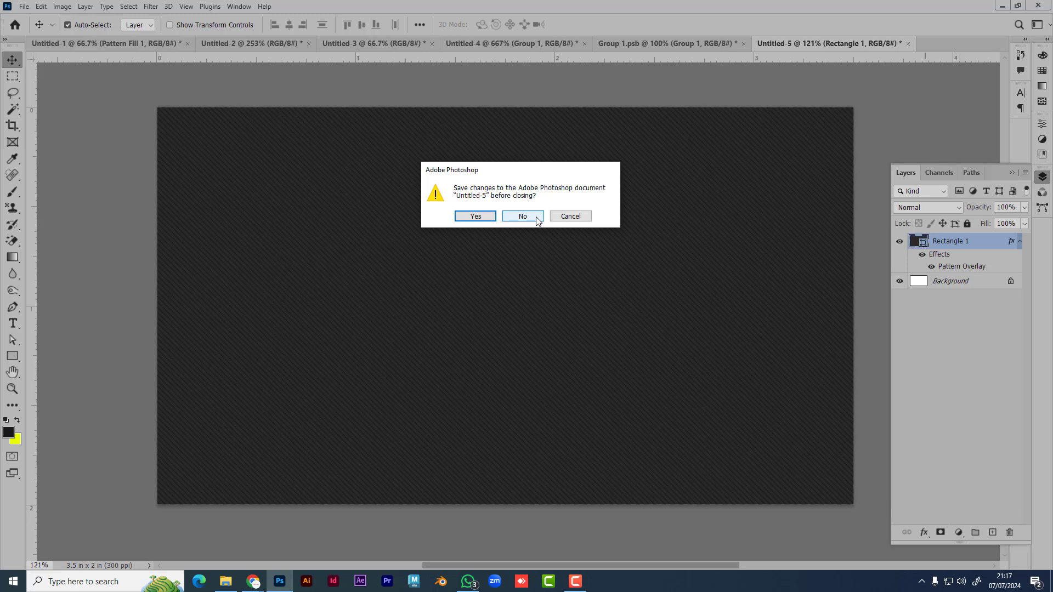
pyautogui.click(523, 217)
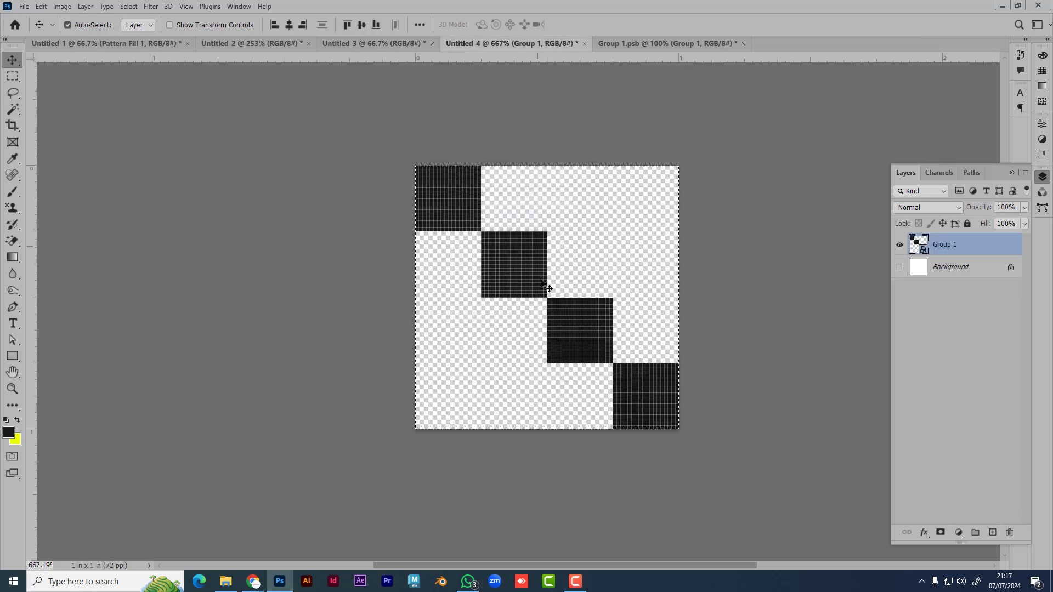
pyautogui.click(585, 44)
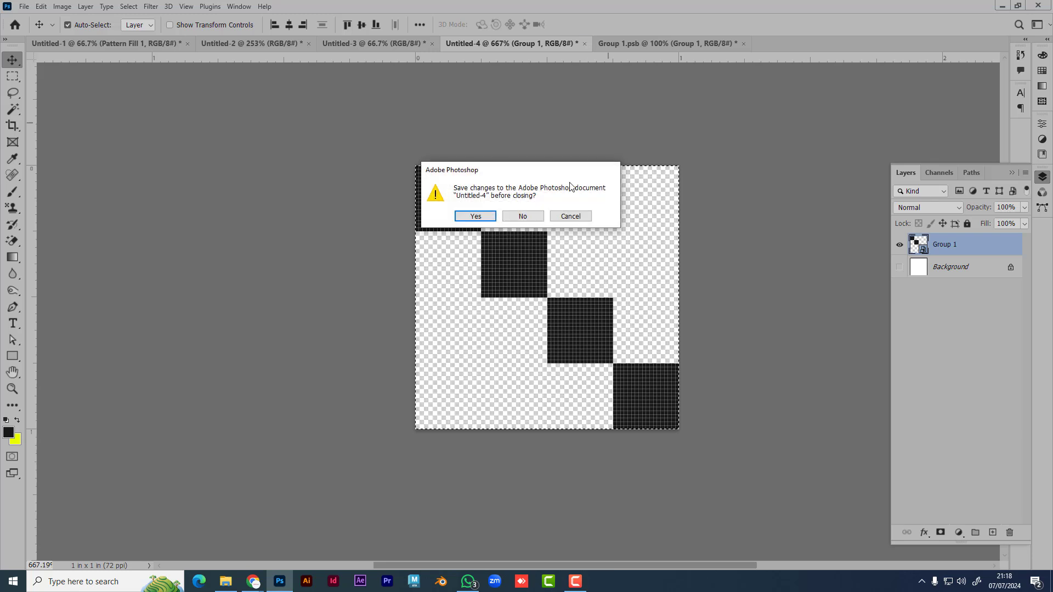
pyautogui.click(529, 216)
pyautogui.click(593, 44)
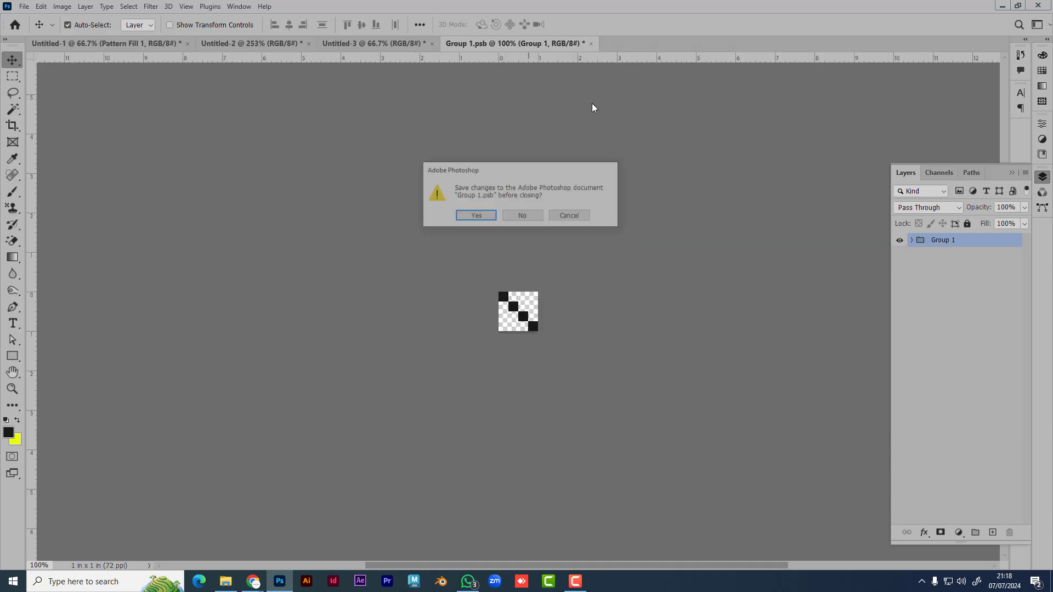
pyautogui.click(522, 217)
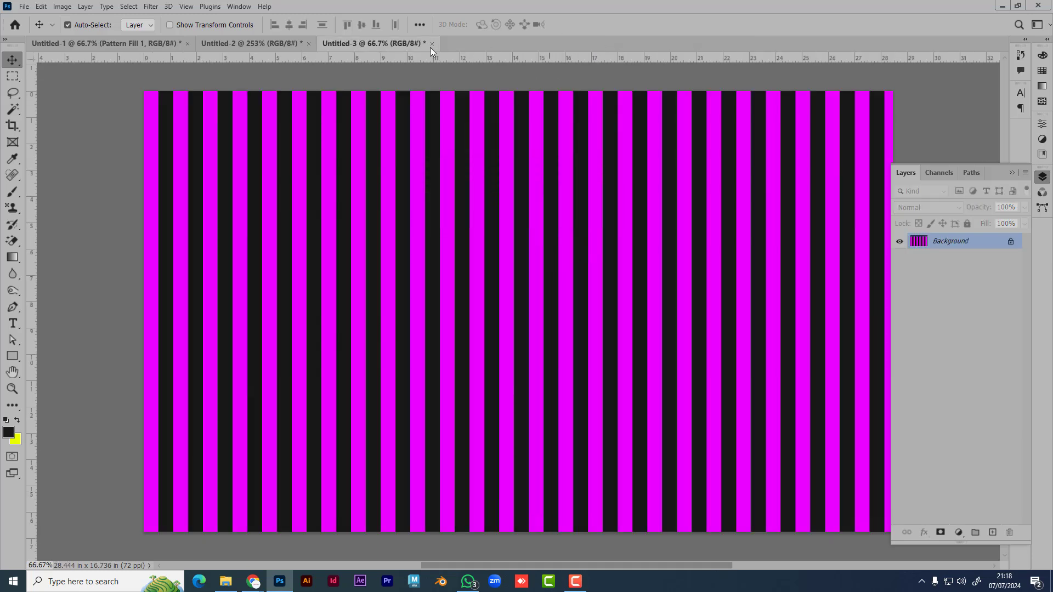
pyautogui.click(432, 43)
pyautogui.click(522, 215)
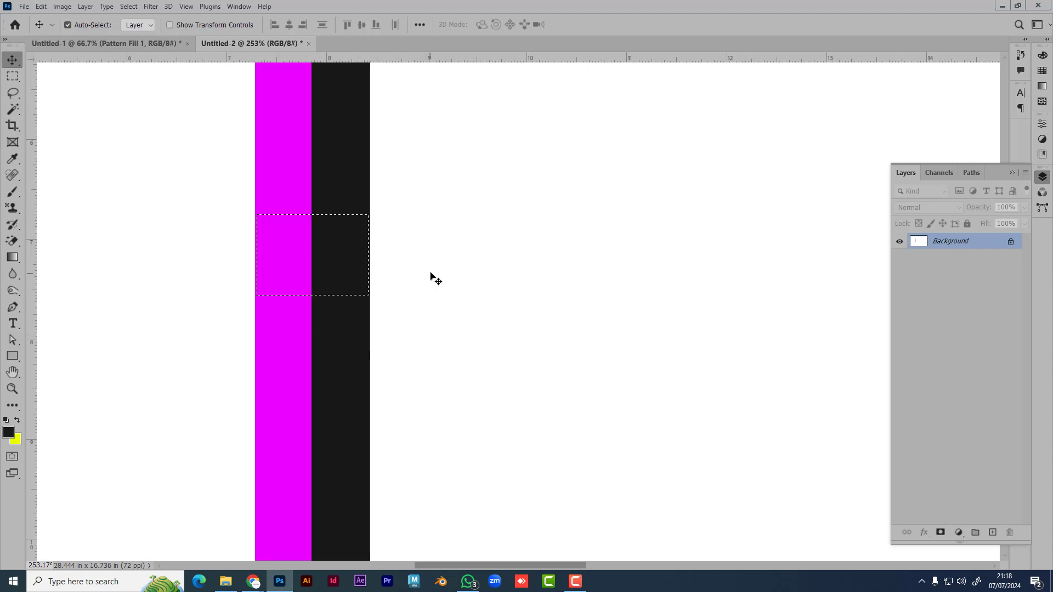
# - Undo the magenta and black stripes in Untitled-2 back to a blank white canvas
pyautogui.press('ctrl')
pyautogui.hotkey('ctrl', 'd')
pyautogui.hotkey('ctrl', 'z')
pyautogui.hotkey('ctrl', 'z')
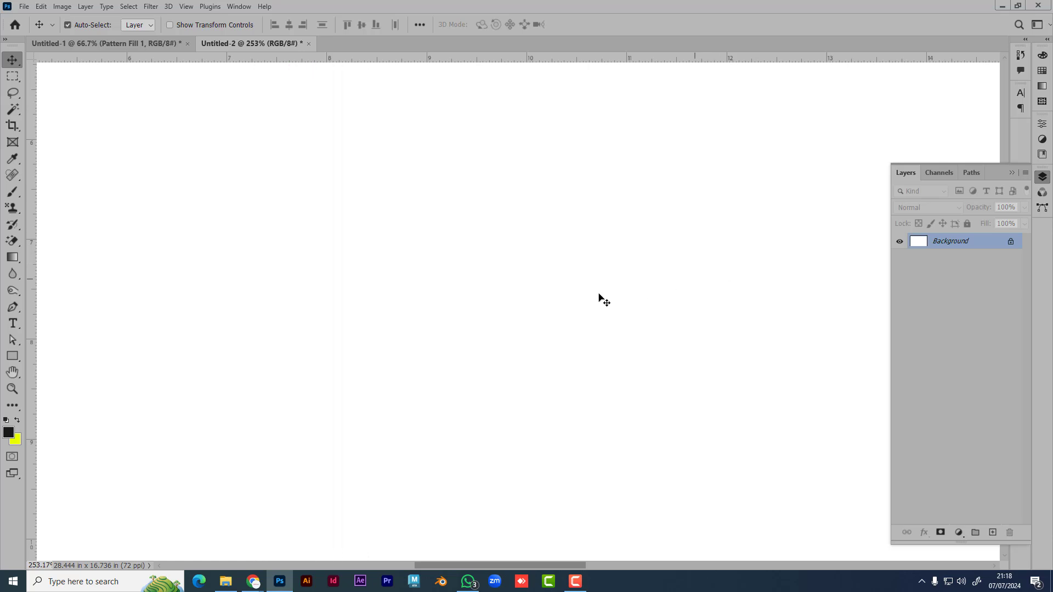
pyautogui.click(12, 76)
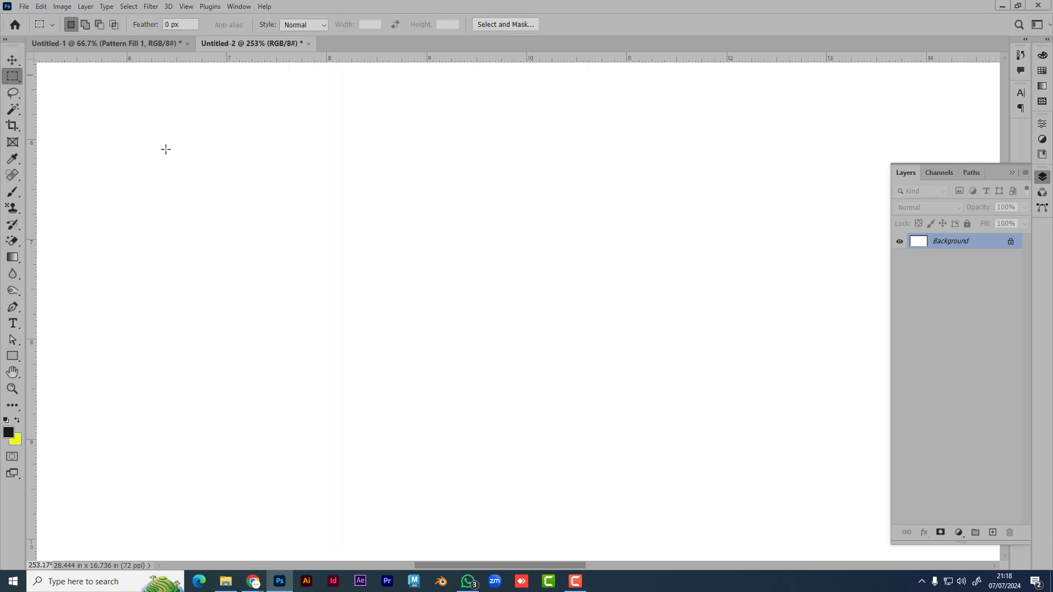
pyautogui.moveTo(226, 164); pyautogui.dragTo(252, 397)
pyautogui.hotkey('ctrl', 'd')
# - Draw a vertical black rectangle about 19 px wide and 147 px high and dismiss the message notifications
pyautogui.click(13, 358)
pyautogui.moveTo(206, 195); pyautogui.dragTo(231, 399)
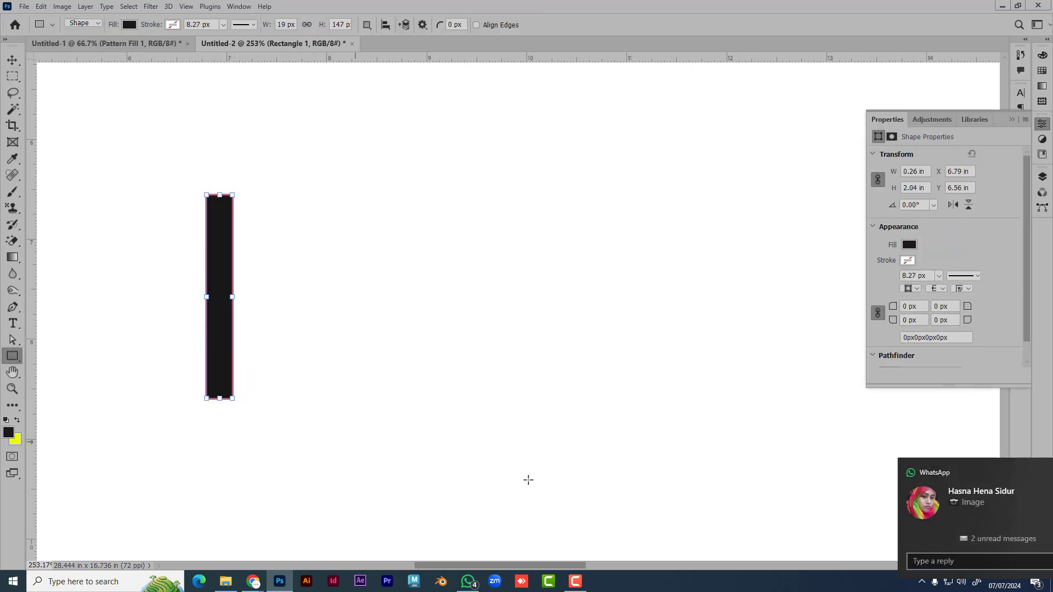
pyautogui.click(1027, 456)
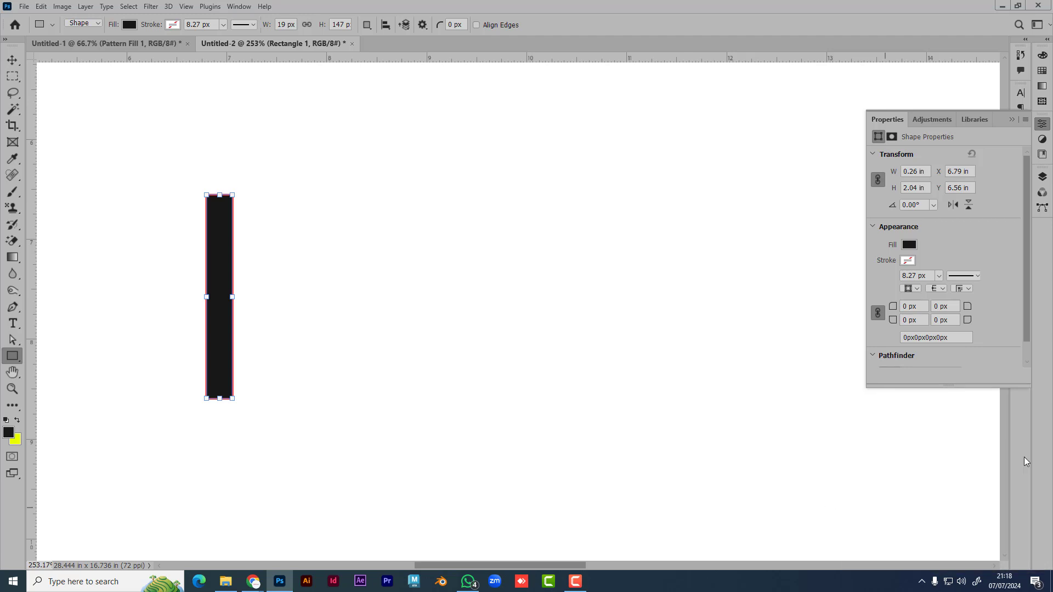
pyautogui.click(1029, 457)
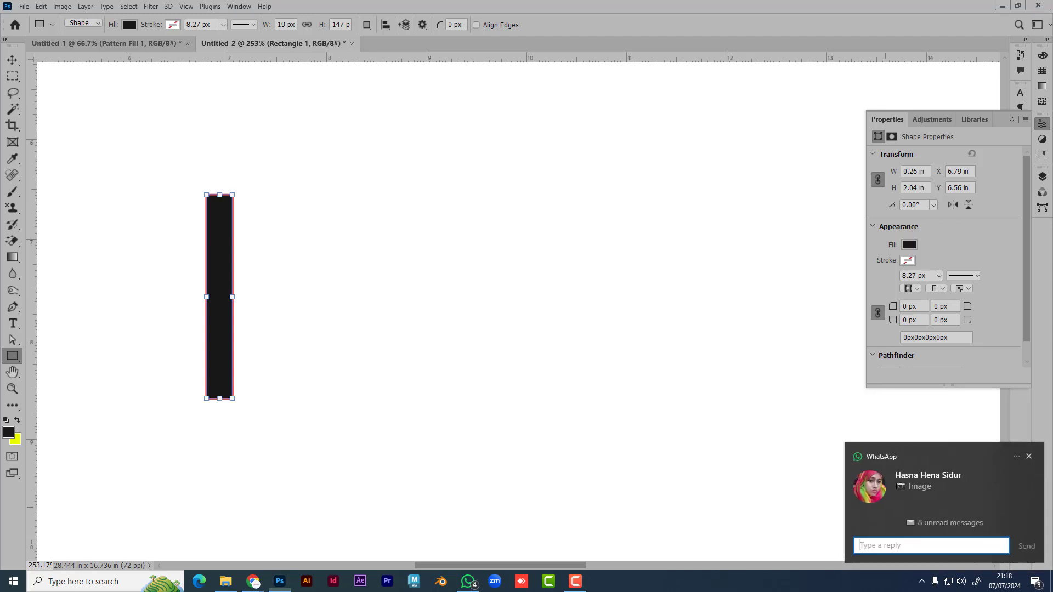
# - Deselect the black rectangle, clear the remaining message notification and display the layer list instead of the properties
pyautogui.click(11, 62)
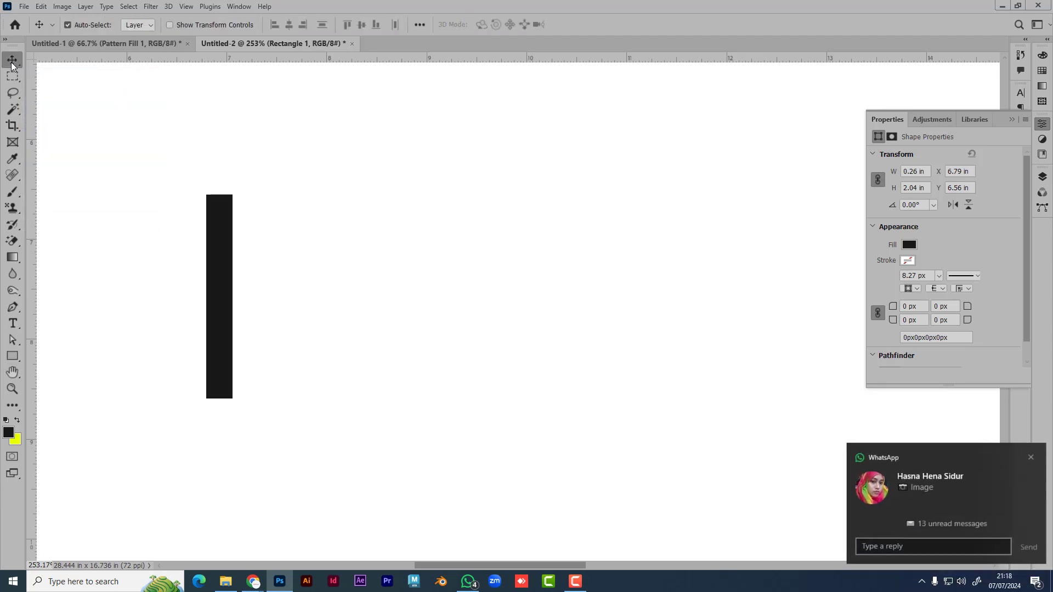
pyautogui.click(361, 187)
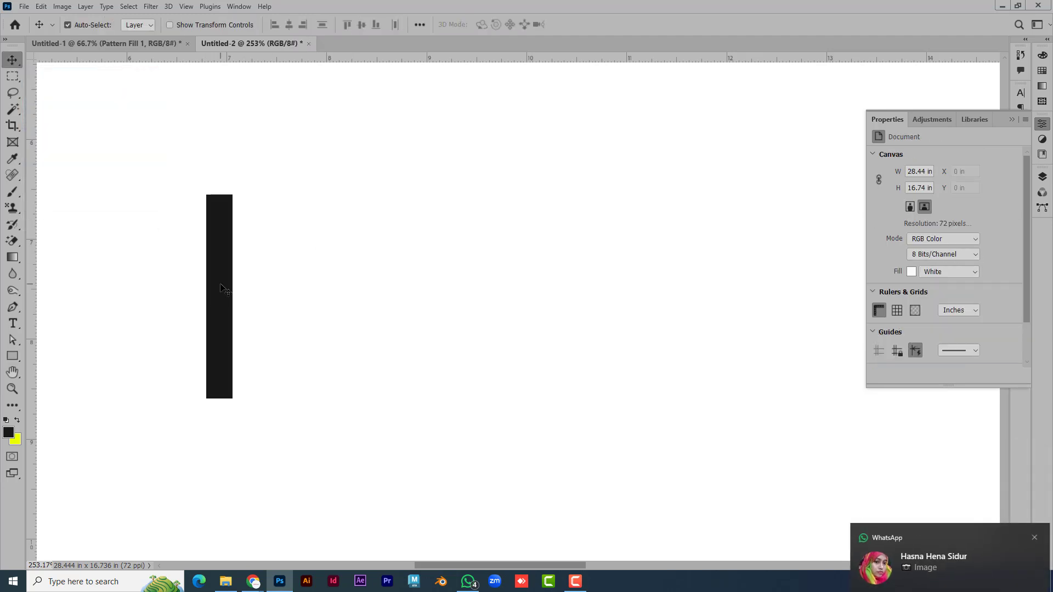
pyautogui.click(1033, 461)
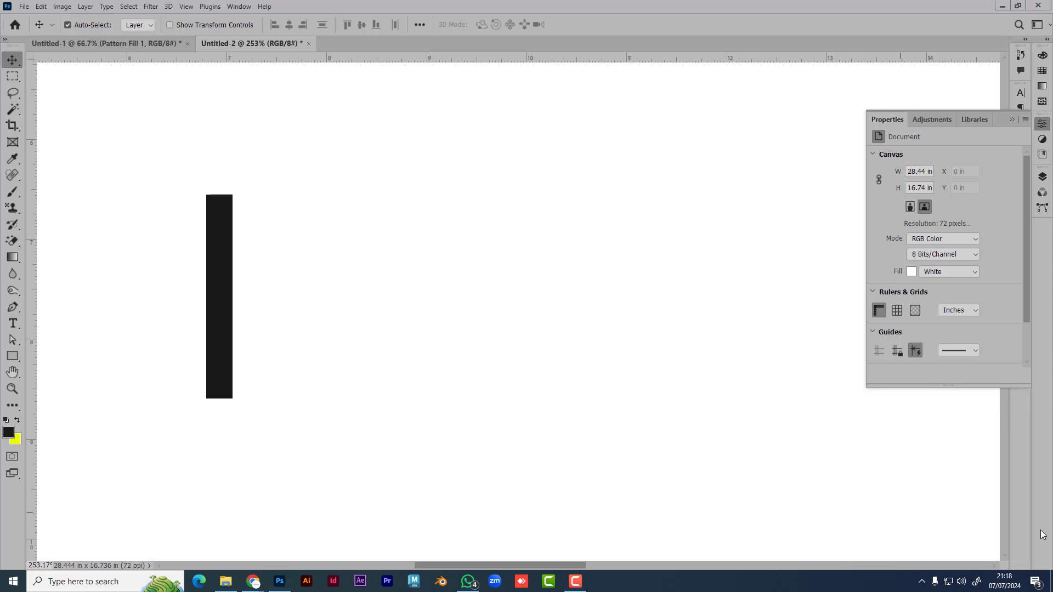
pyautogui.click(1013, 122)
pyautogui.click(1043, 177)
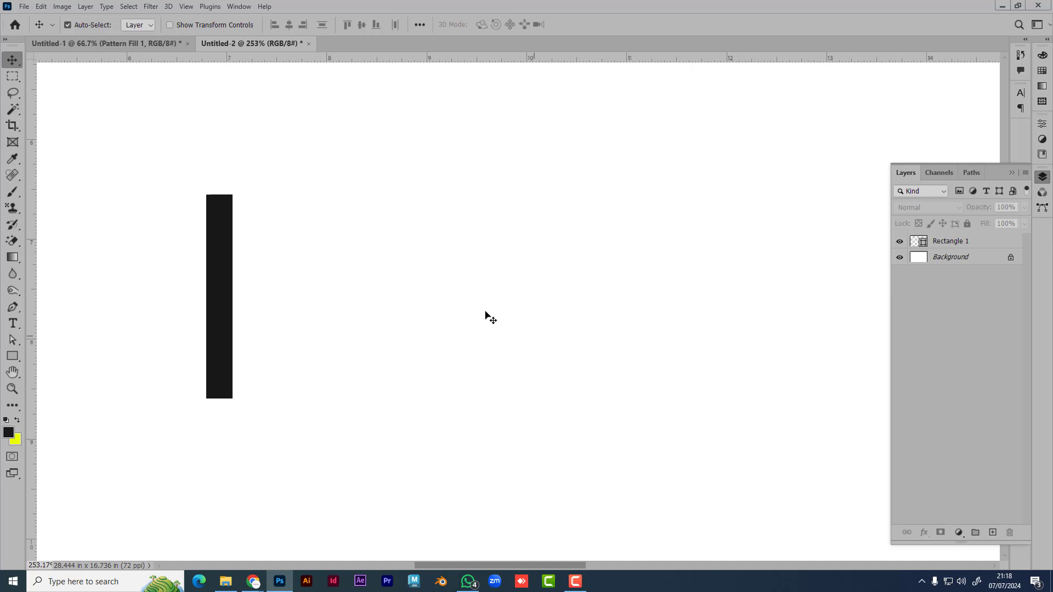
# - Duplicate the black rectangle flush against its right edge and change the copy's fill colour to red
pyautogui.click(222, 255)
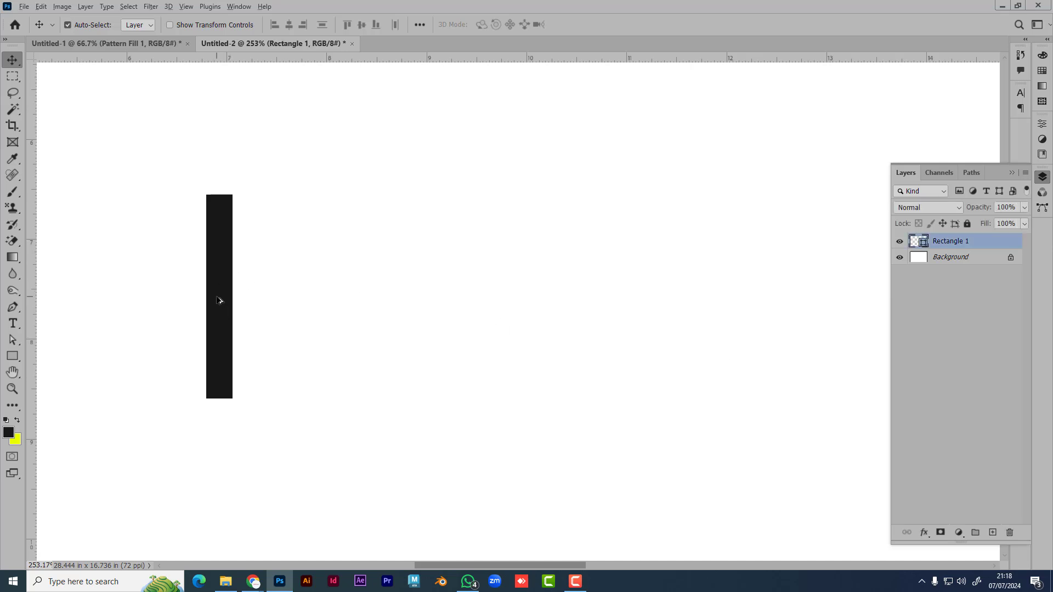
pyautogui.moveTo(219, 301); pyautogui.dragTo(246, 300)
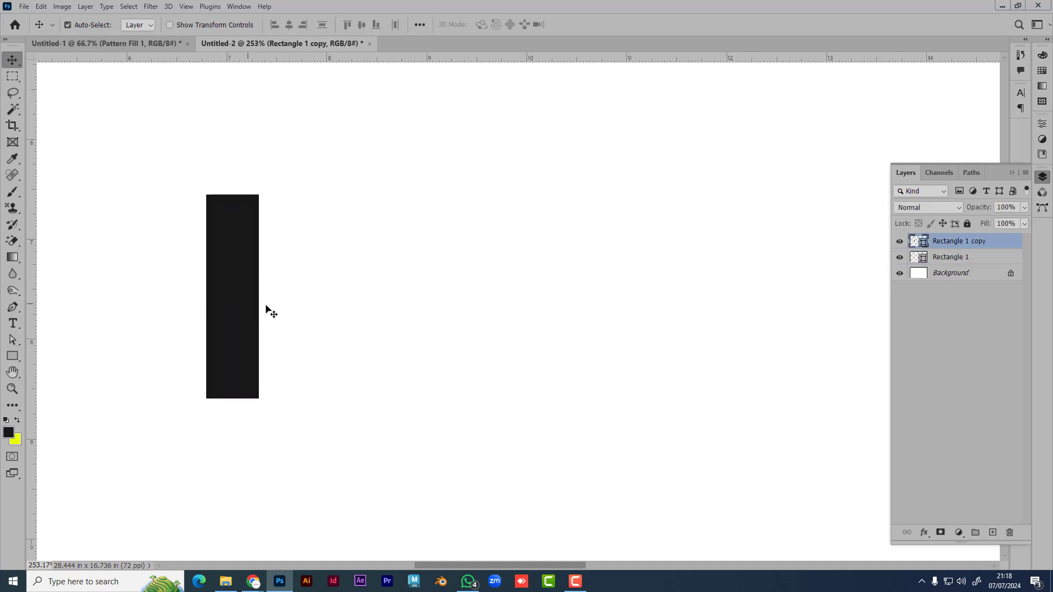
pyautogui.doubleClick(922, 246)
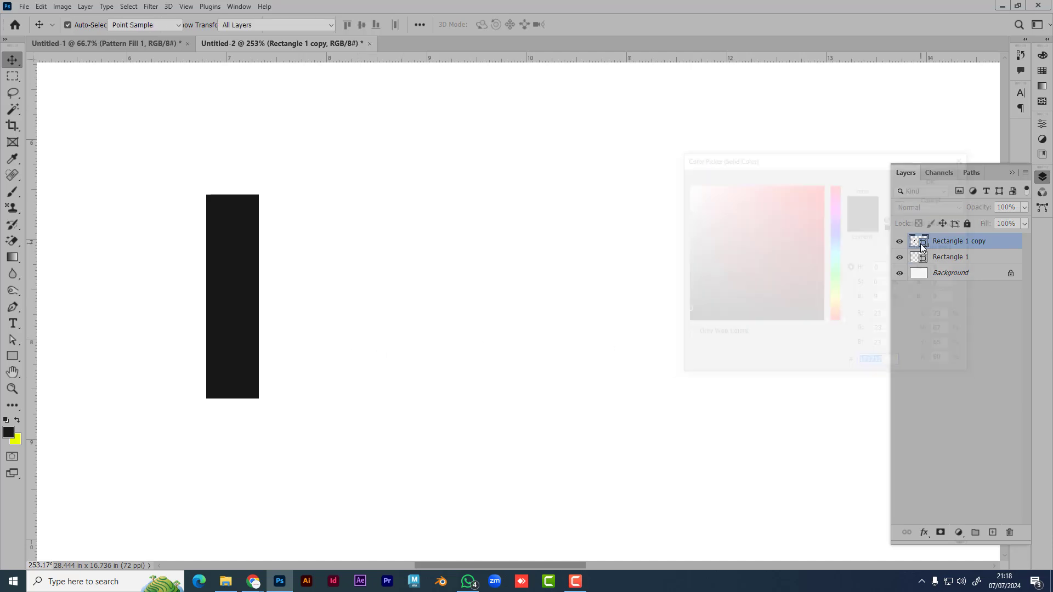
pyautogui.click(804, 228)
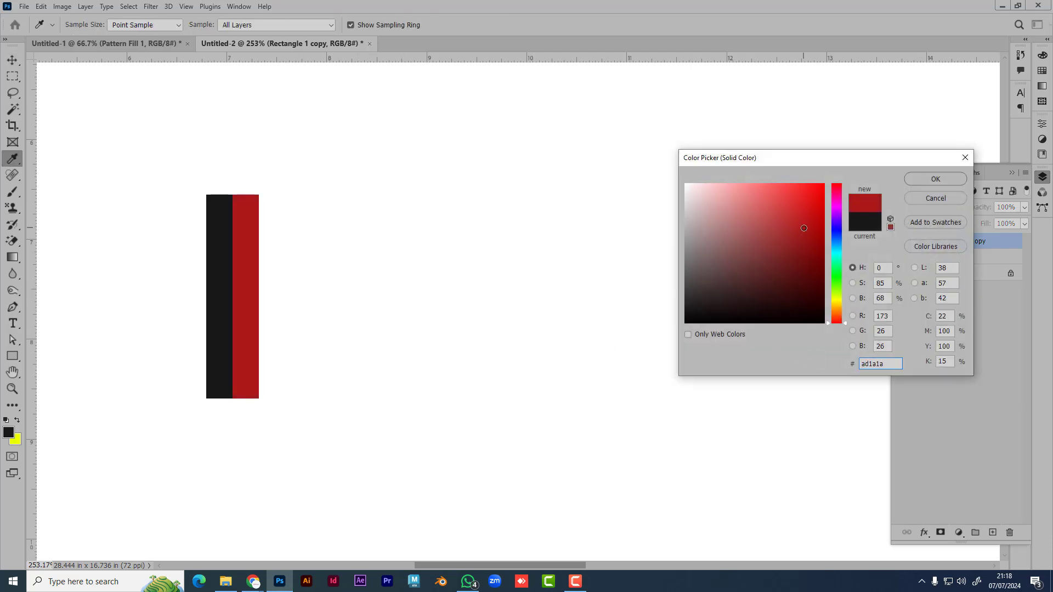
pyautogui.moveTo(804, 228); pyautogui.dragTo(807, 222)
pyautogui.click(951, 184)
pyautogui.press('v')
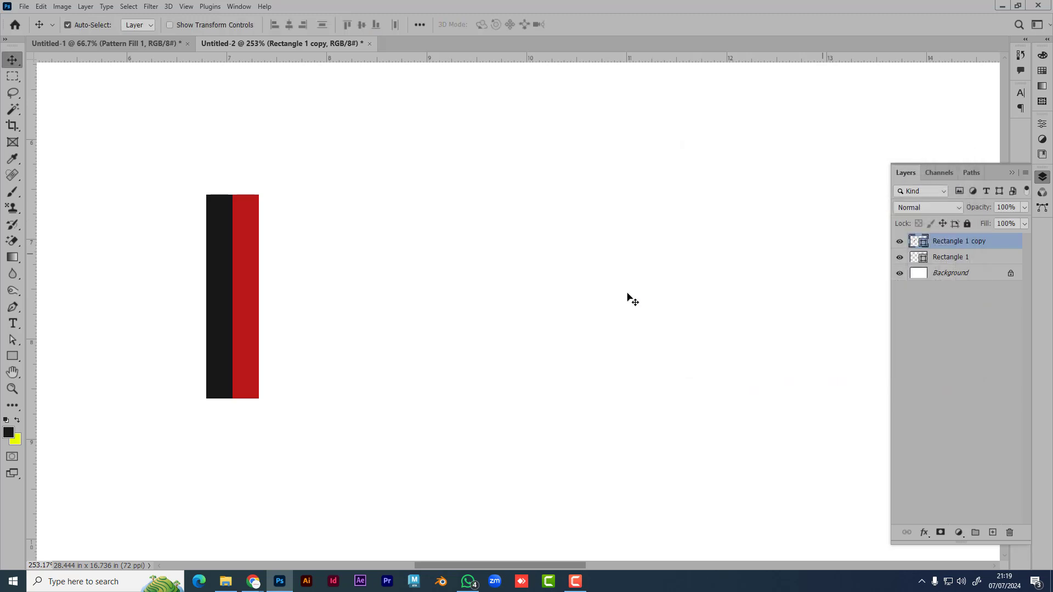
# - Duplicate the black and red bars together and rotate the copies 90° to form a cross
pyautogui.click(548, 302)
pyautogui.click(249, 236)
pyautogui.keyDown('shift'); pyautogui.click(227, 232); pyautogui.keyUp('shift')
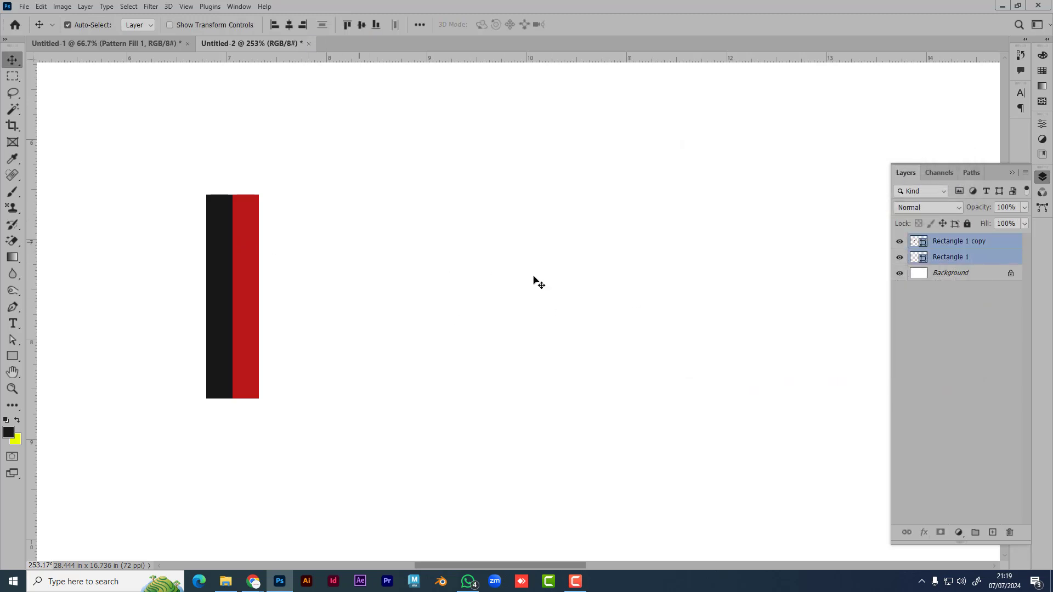
pyautogui.hotkey('ctrl', 'j')
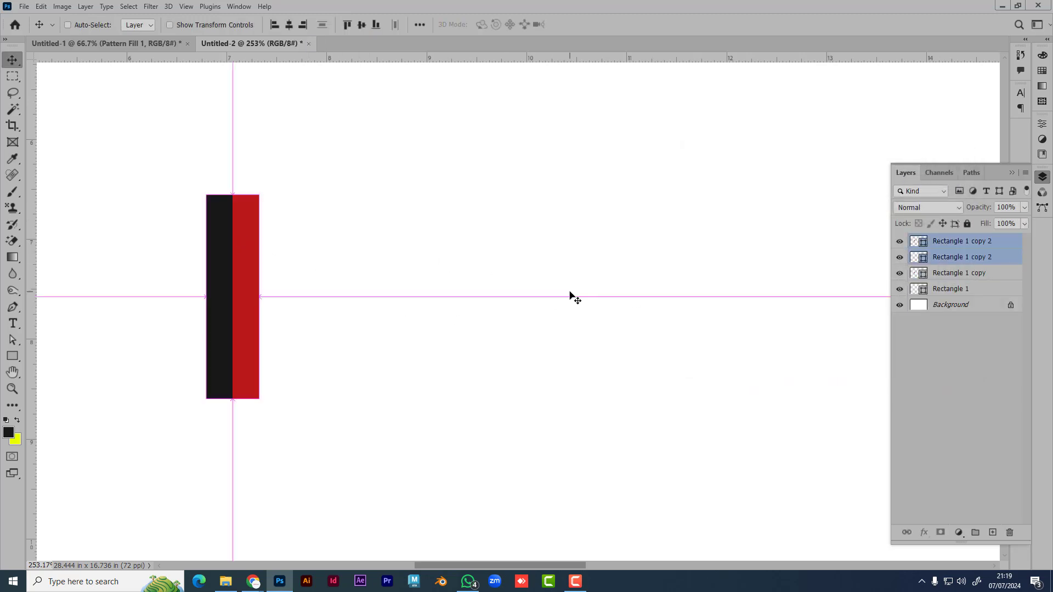
pyautogui.hotkey('ctrl', 't')
pyautogui.moveTo(267, 188); pyautogui.dragTo(373, 331)
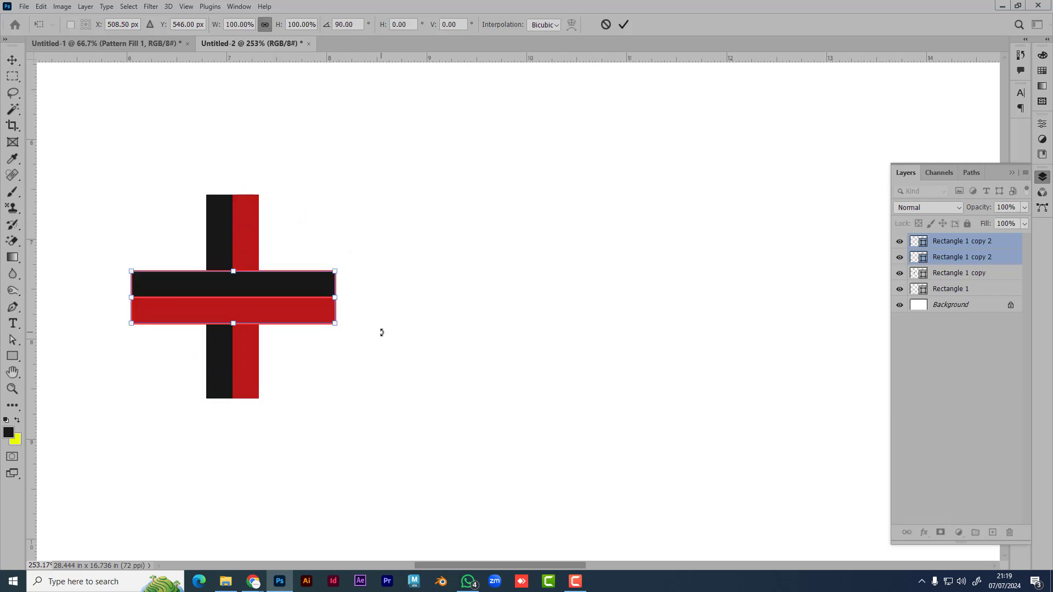
pyautogui.press('Return')
# - Move the vertical red bar's layer above the horizontal black bar and below the horizontal red bar
pyautogui.click(406, 335)
pyautogui.click(246, 240)
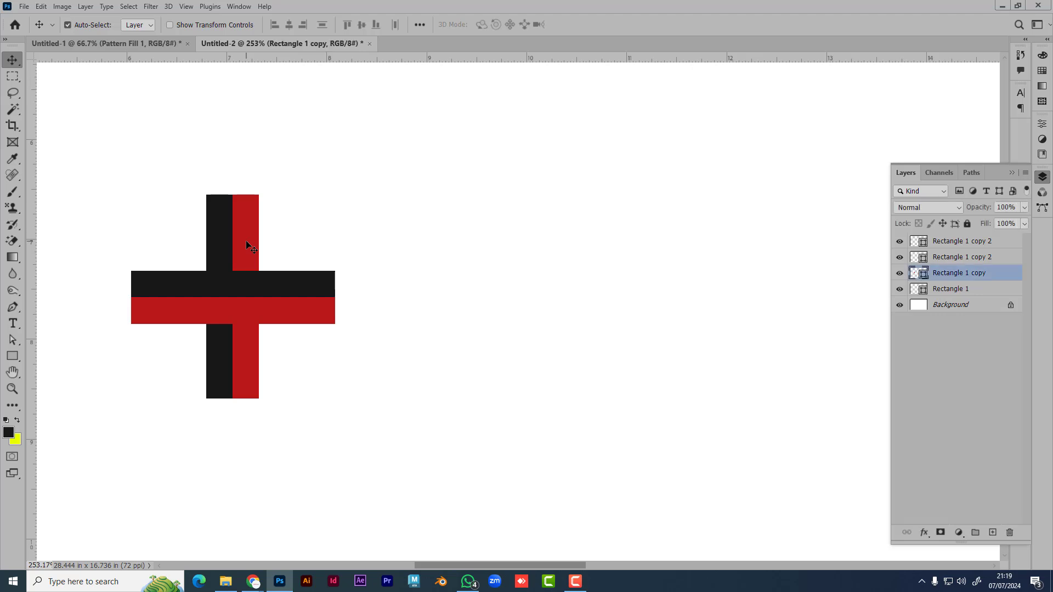
pyautogui.moveTo(960, 281); pyautogui.dragTo(956, 252)
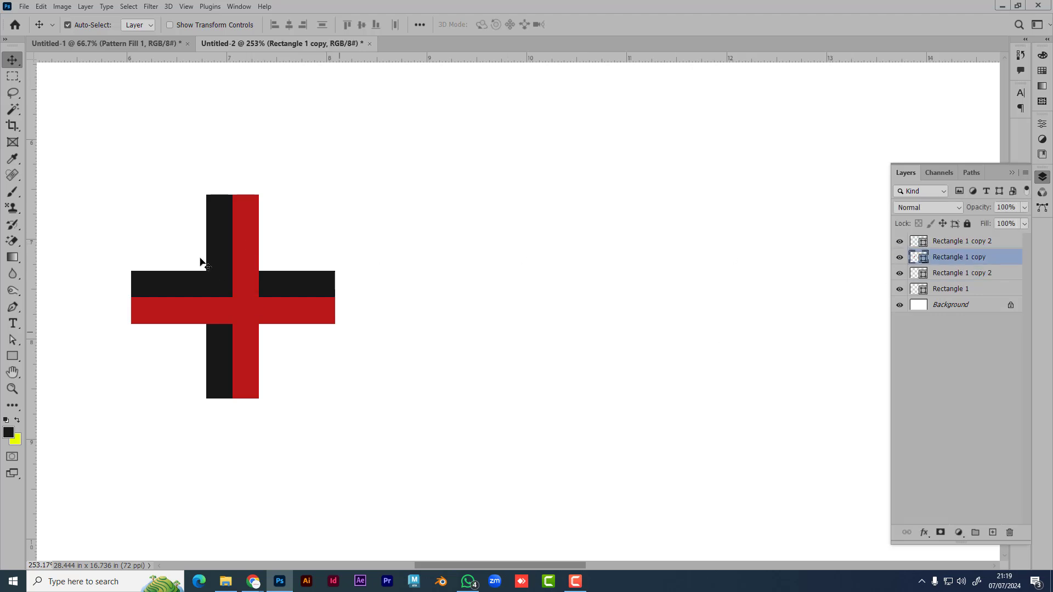
# - Lower the opacity of the vertical red and horizontal black bars to 78%, then select the vertical black bar
pyautogui.scroll(3, 235, 283)
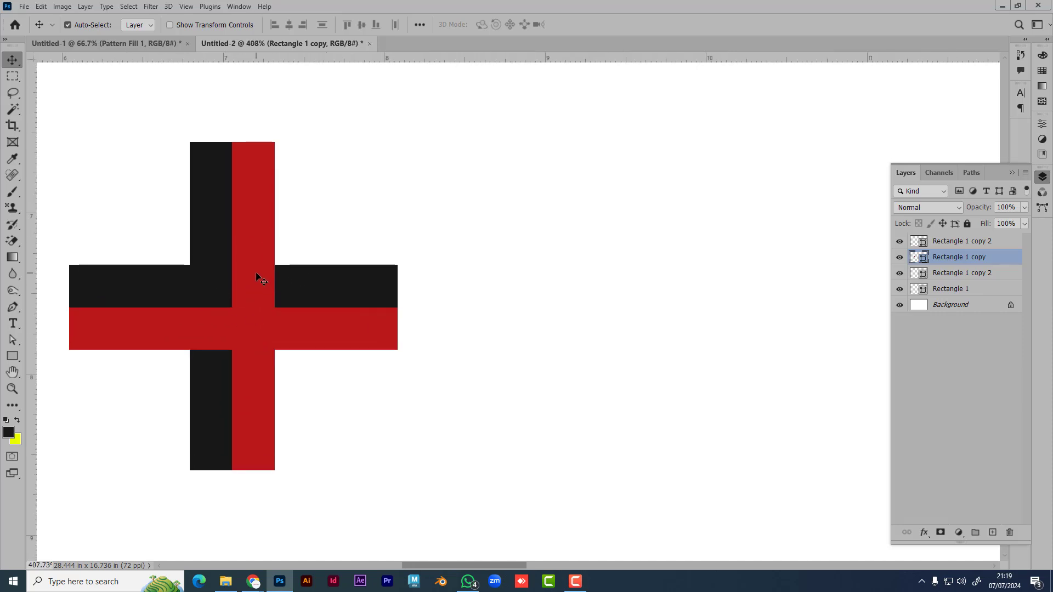
pyautogui.keyDown('shift'); pyautogui.click(376, 294); pyautogui.keyUp('shift')
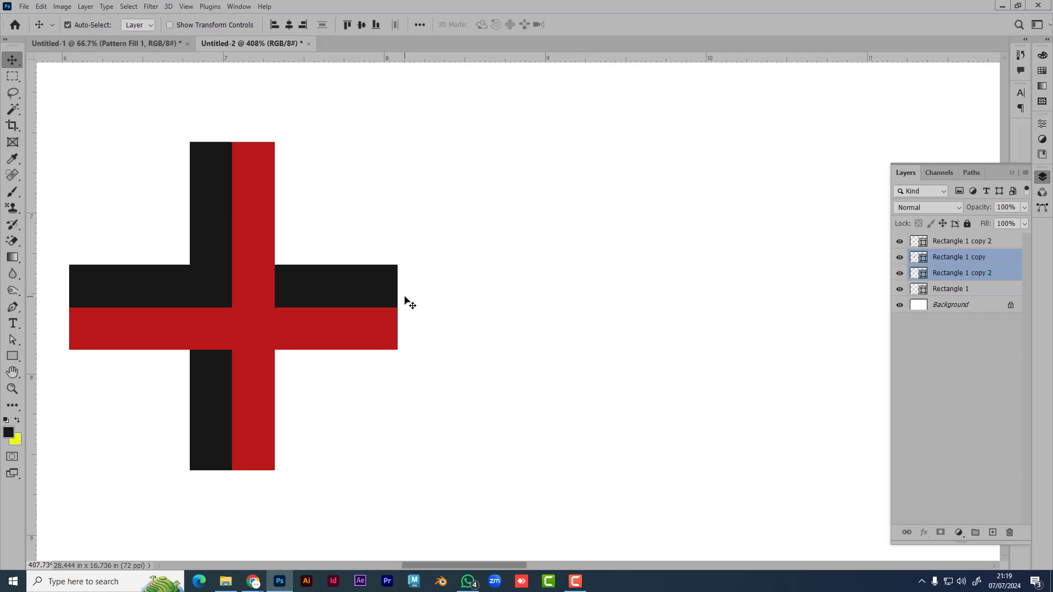
pyautogui.click(1024, 208)
pyautogui.moveTo(1022, 220); pyautogui.dragTo(1019, 222)
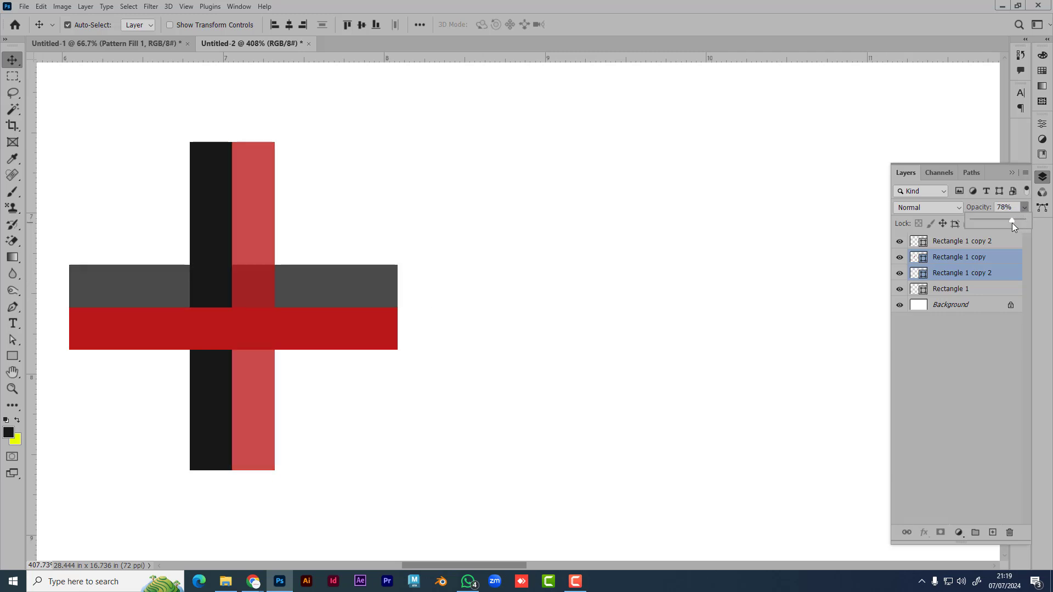
pyautogui.moveTo(1012, 223); pyautogui.dragTo(1012, 223)
pyautogui.click(692, 218)
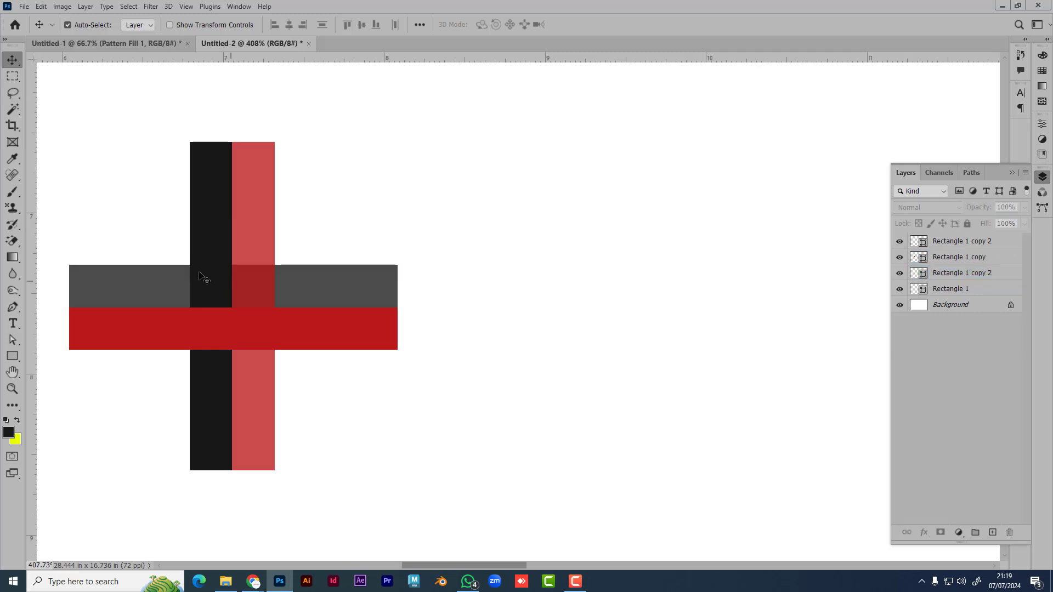
pyautogui.click(203, 219)
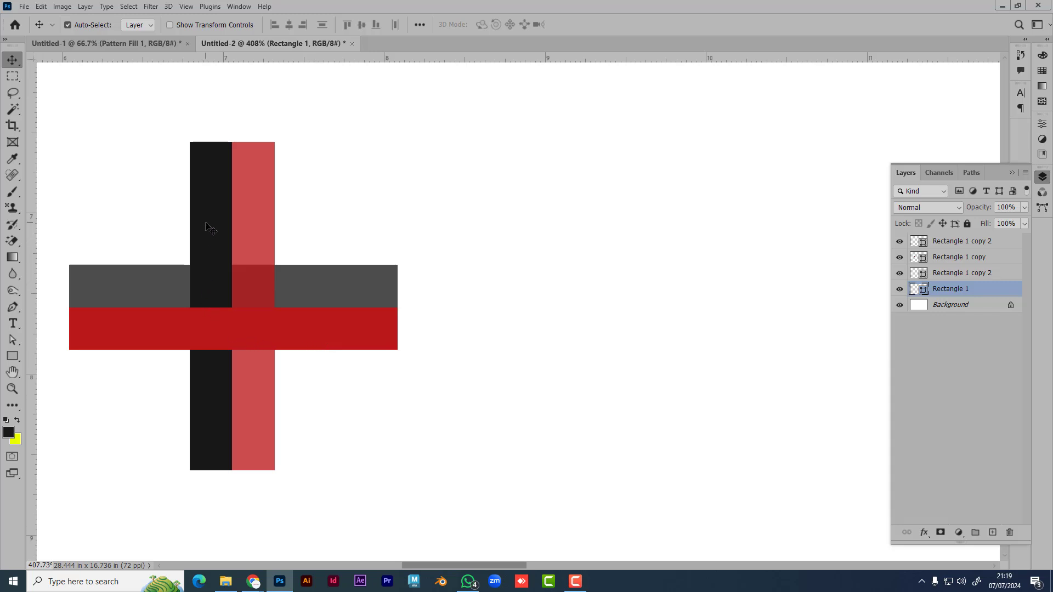
# - Recolour the vertical black bar to dark grey #494040
pyautogui.doubleClick(918, 289)
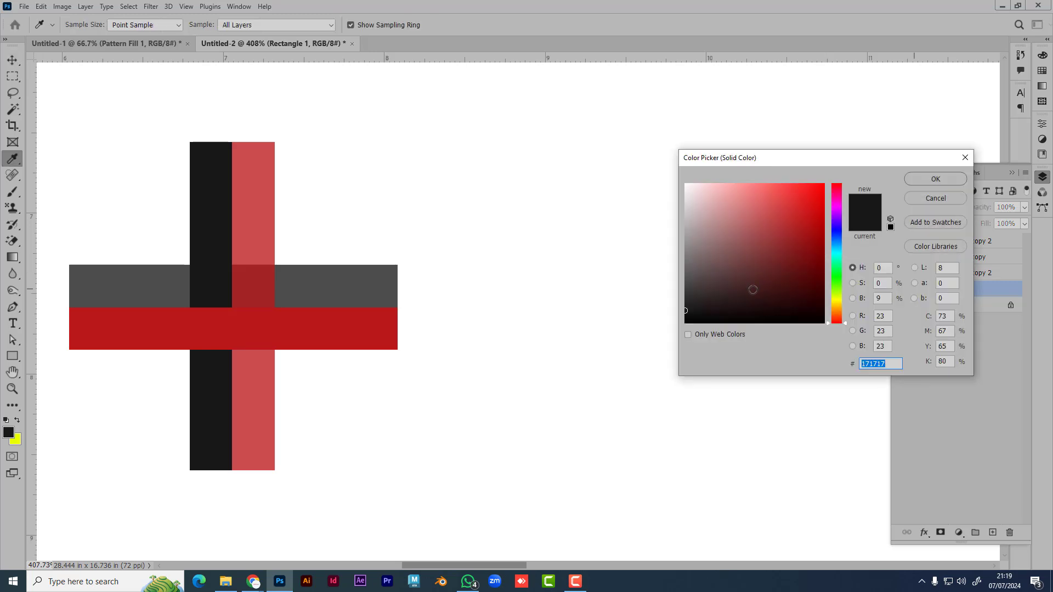
pyautogui.moveTo(752, 291); pyautogui.dragTo(702, 283)
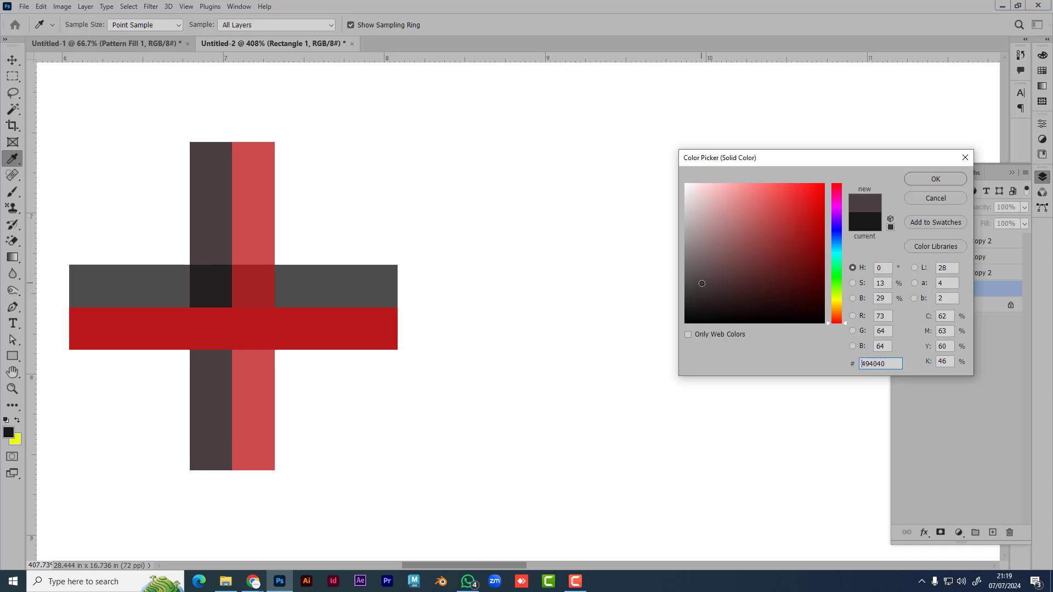
pyautogui.click(936, 179)
pyautogui.click(921, 242)
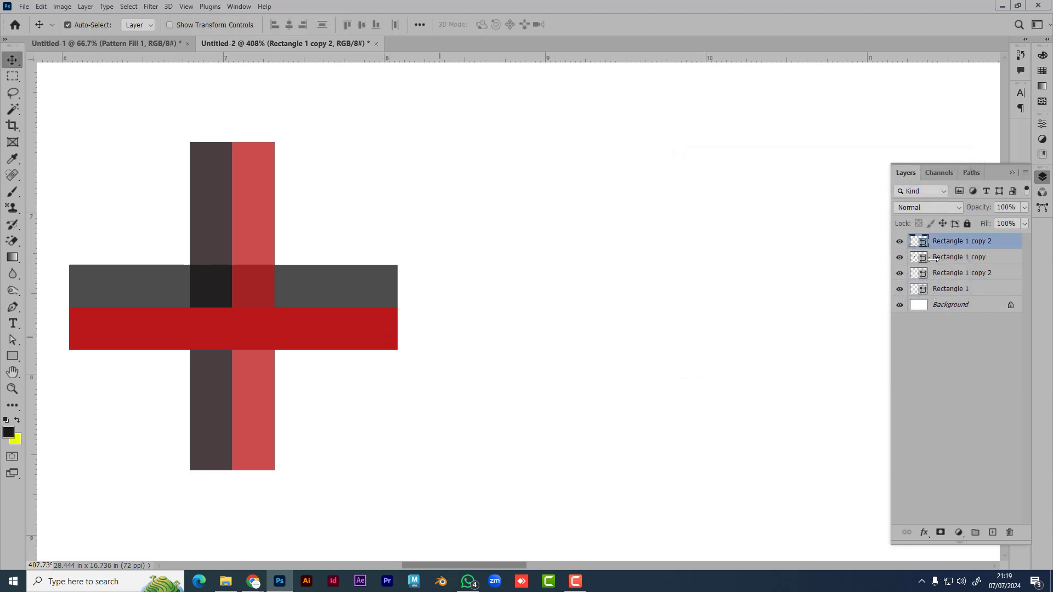
pyautogui.doubleClick(921, 242)
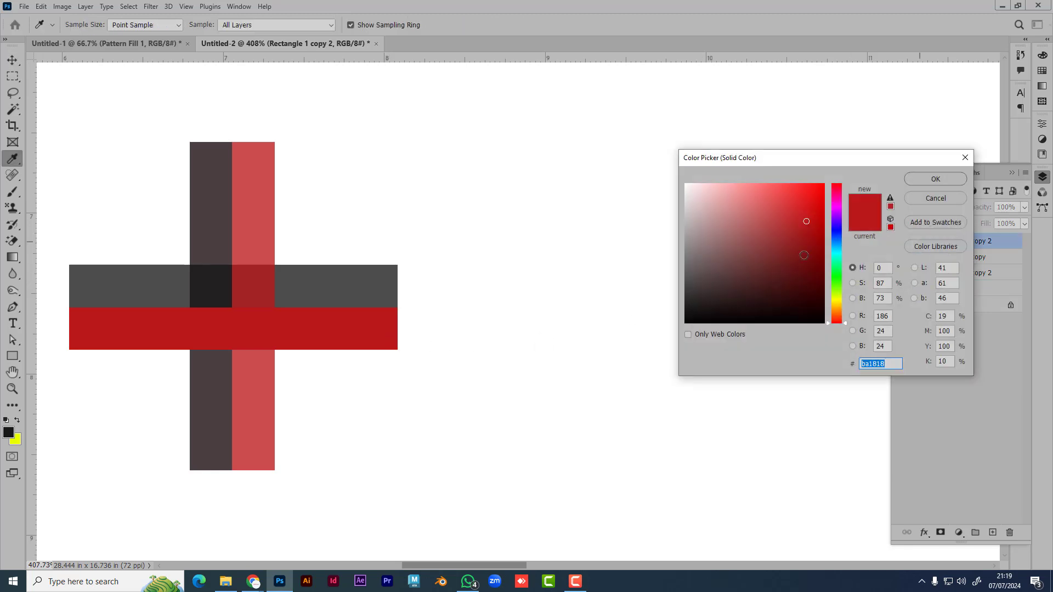
pyautogui.click(779, 217)
pyautogui.moveTo(779, 217)
pyautogui.mouseDown()
pyautogui.moveTo(766, 224)
pyautogui.moveTo(793, 238)
pyautogui.moveTo(772, 234)
pyautogui.mouseUp()
pyautogui.click(936, 198)
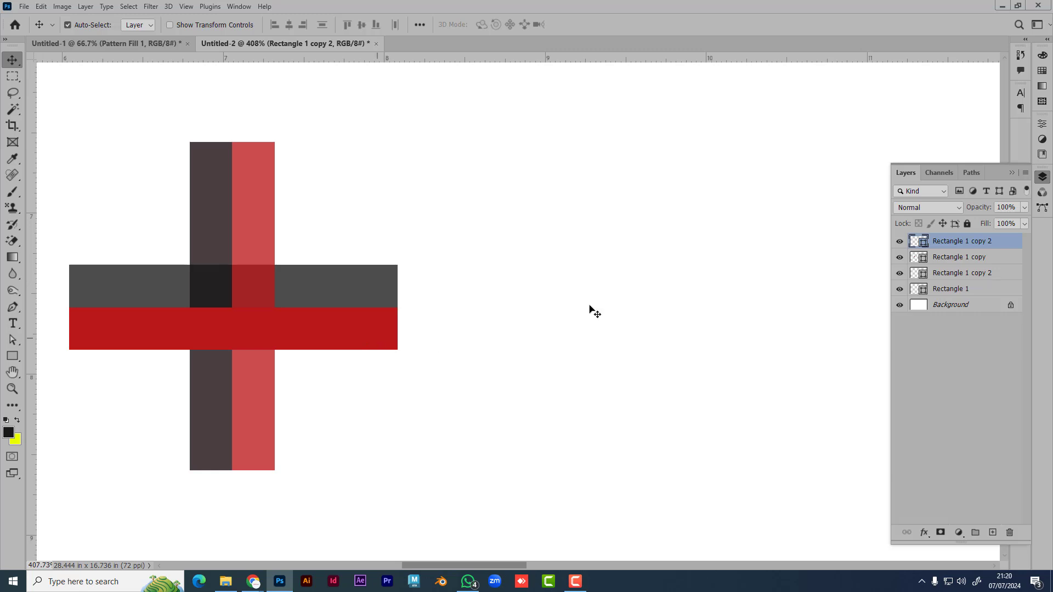
pyautogui.click(1025, 225)
pyautogui.moveTo(1019, 241); pyautogui.dragTo(1018, 241)
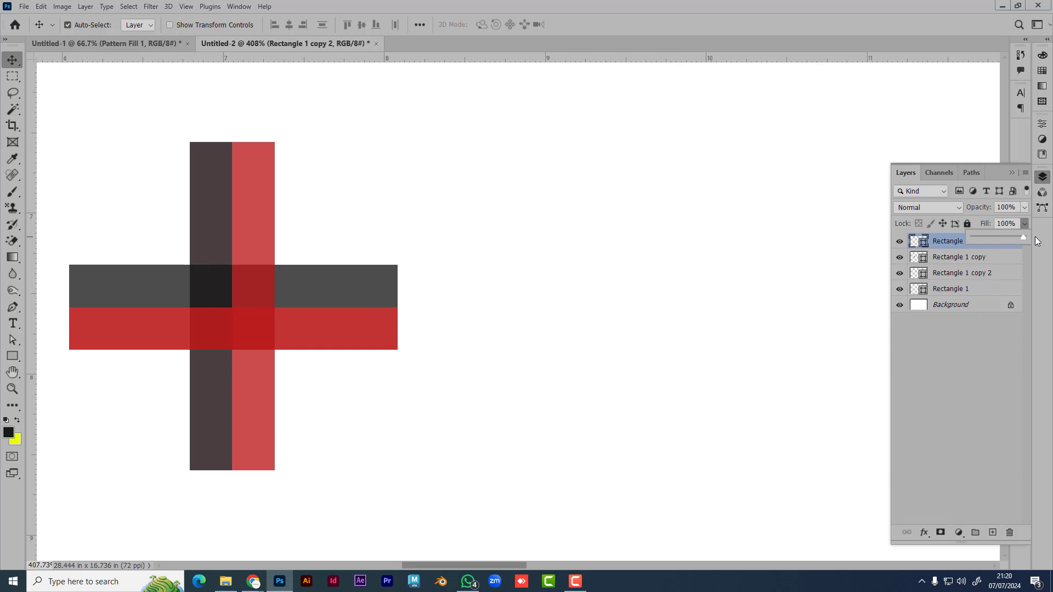
pyautogui.moveTo(1037, 241); pyautogui.dragTo(1036, 241)
# - Move the vertical black bar's layer directly below the horizontal red bar, and lower the horizontal red bar's opacity to about 52%
pyautogui.click(208, 388)
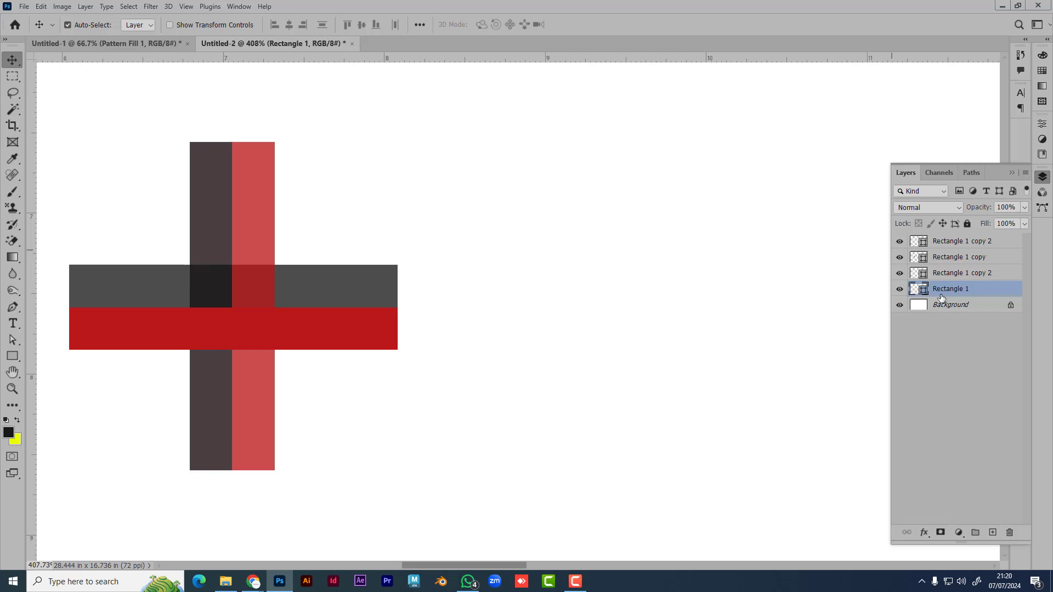
pyautogui.moveTo(950, 294)
pyautogui.mouseDown()
pyautogui.moveTo(949, 241)
pyautogui.moveTo(957, 259)
pyautogui.mouseUp()
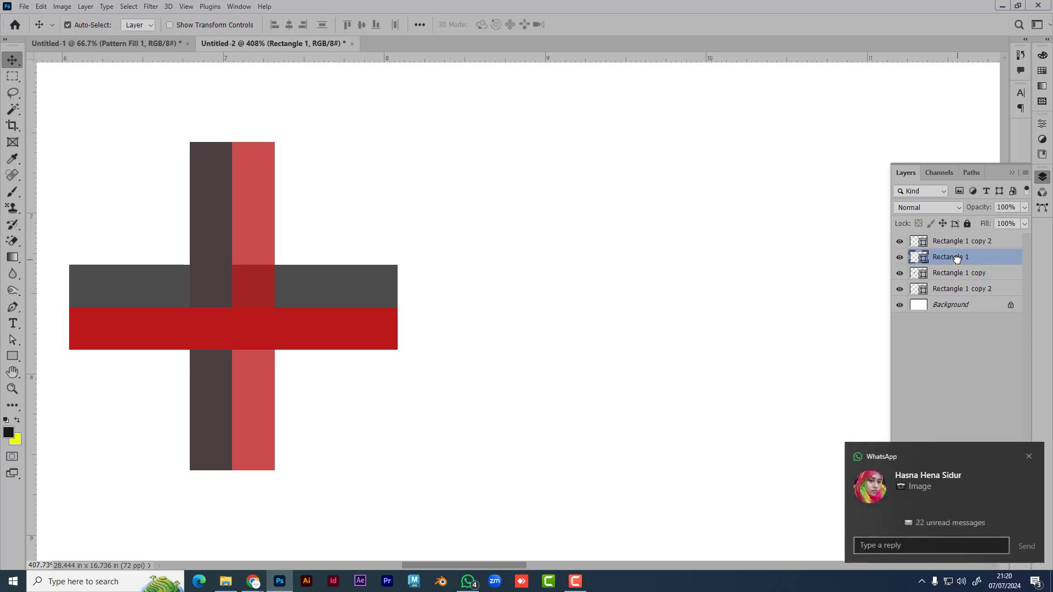
pyautogui.click(361, 328)
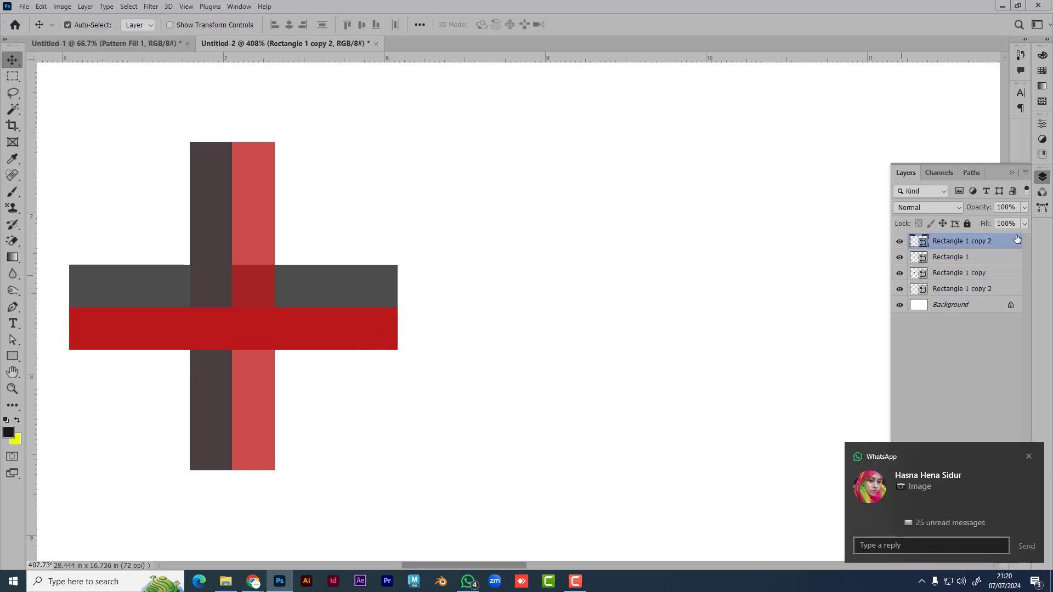
pyautogui.click(1024, 208)
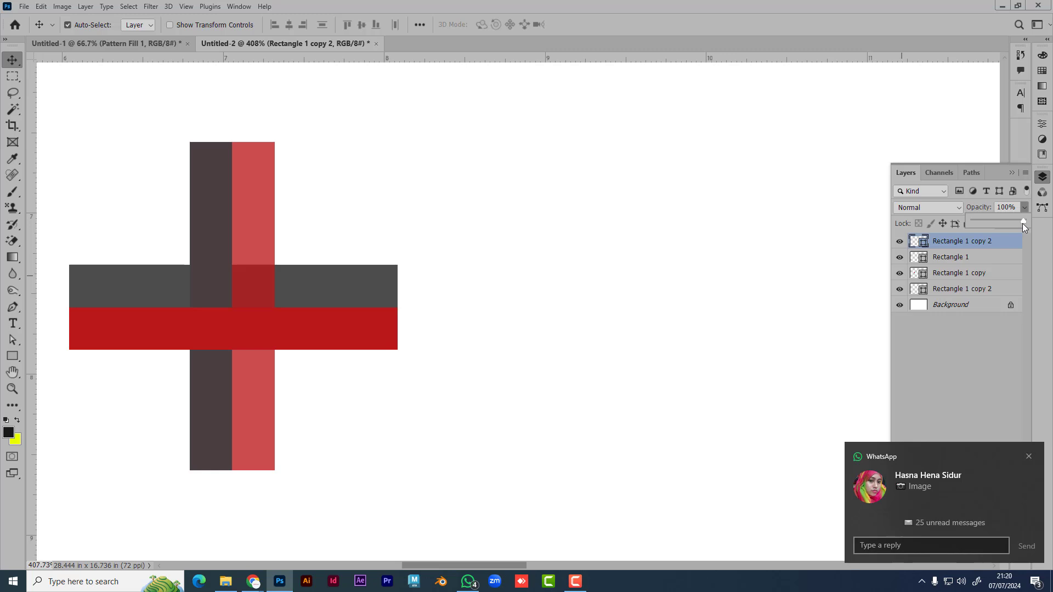
pyautogui.moveTo(1022, 223); pyautogui.dragTo(1002, 222)
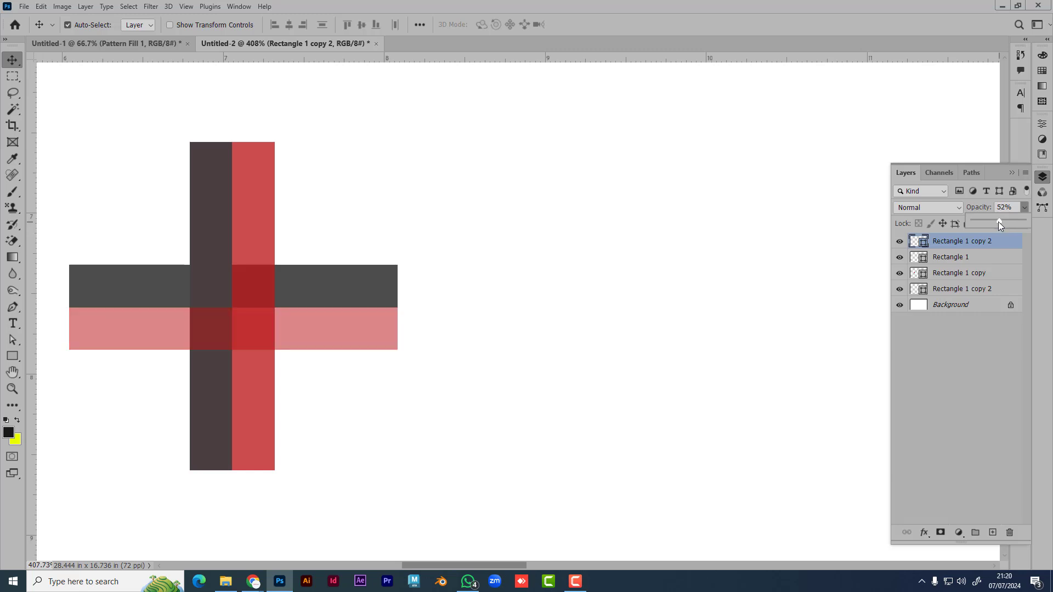
pyautogui.click(573, 321)
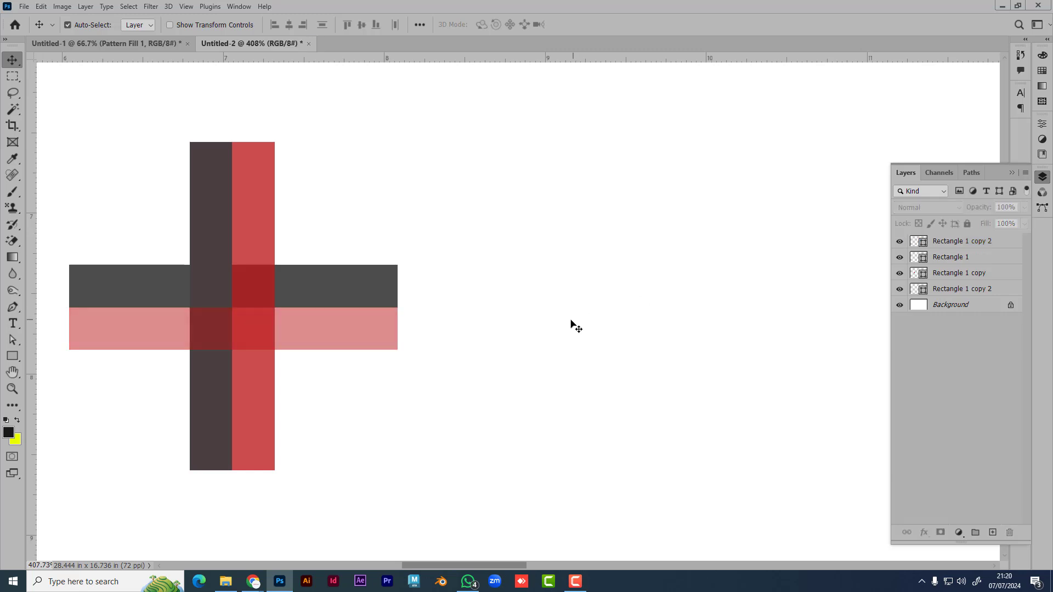
# - Change the vertical black bar's fill colour to near-black #292525
pyautogui.click(357, 298)
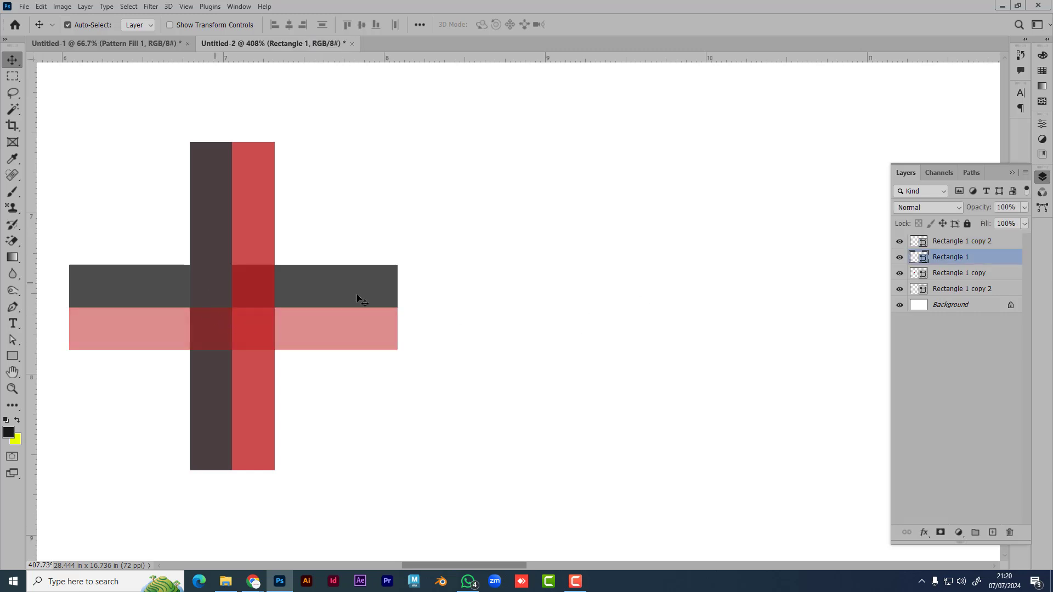
pyautogui.doubleClick(926, 257)
pyautogui.click(692, 301)
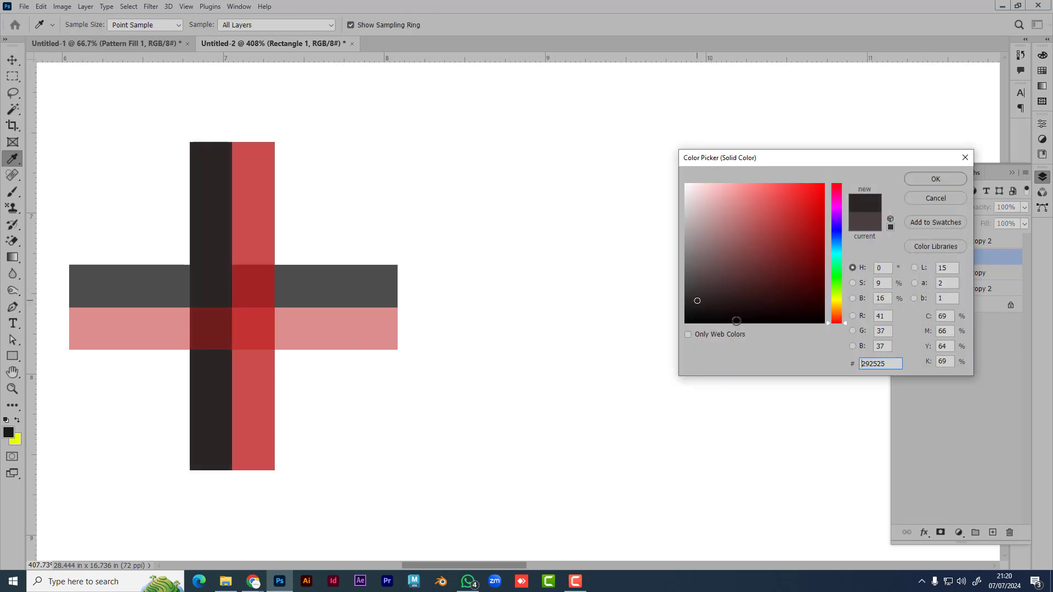
pyautogui.click(936, 179)
pyautogui.press('v')
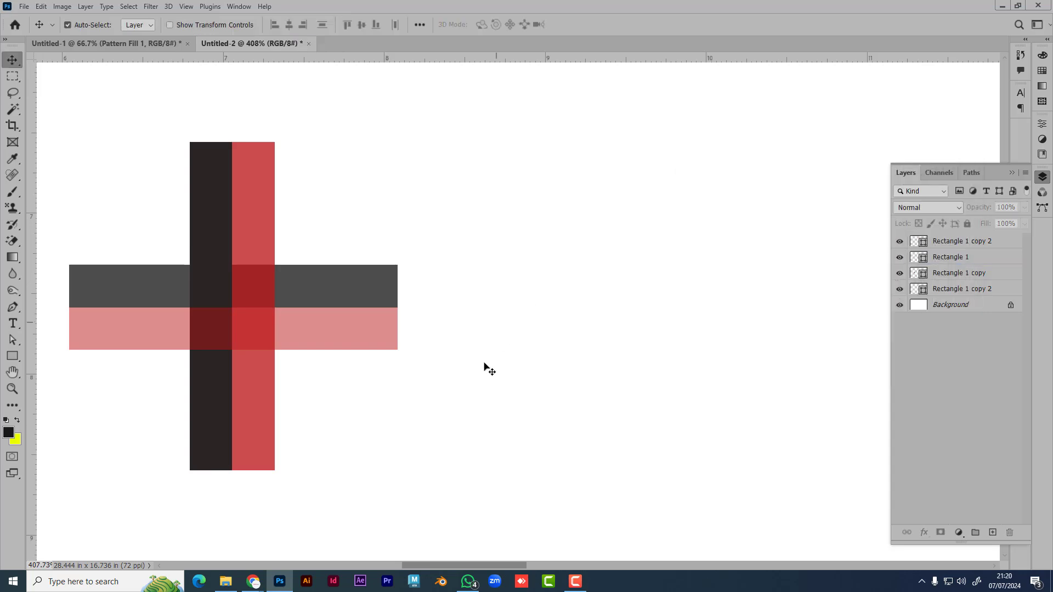
# - Select the square where the four bars cross with the Rectangular Marquee and define it as a pattern named 89
pyautogui.scroll(3, 233, 328)
pyautogui.scroll(1, 210, 294)
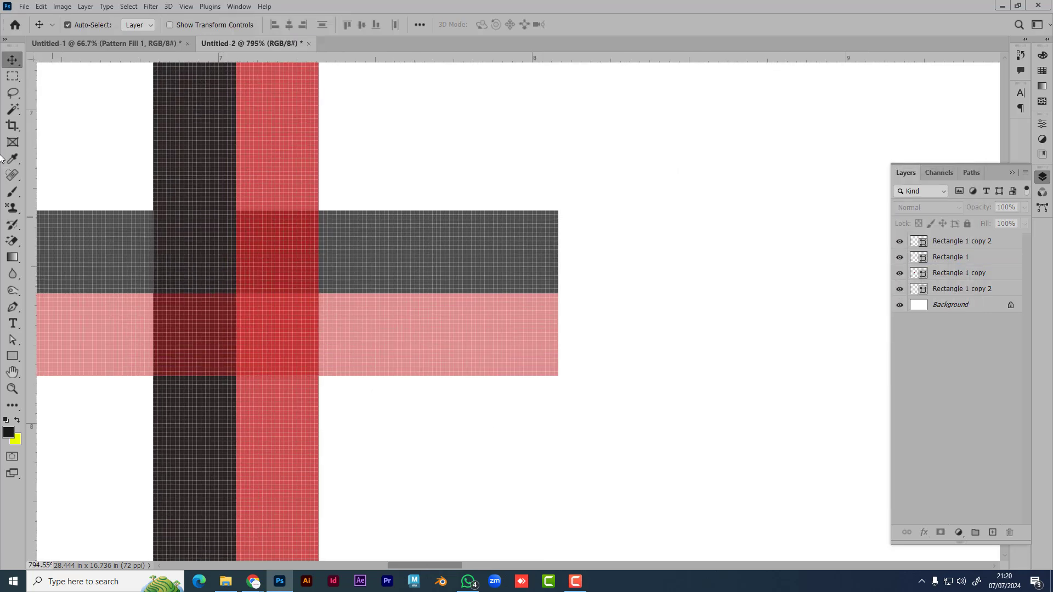
pyautogui.click(13, 76)
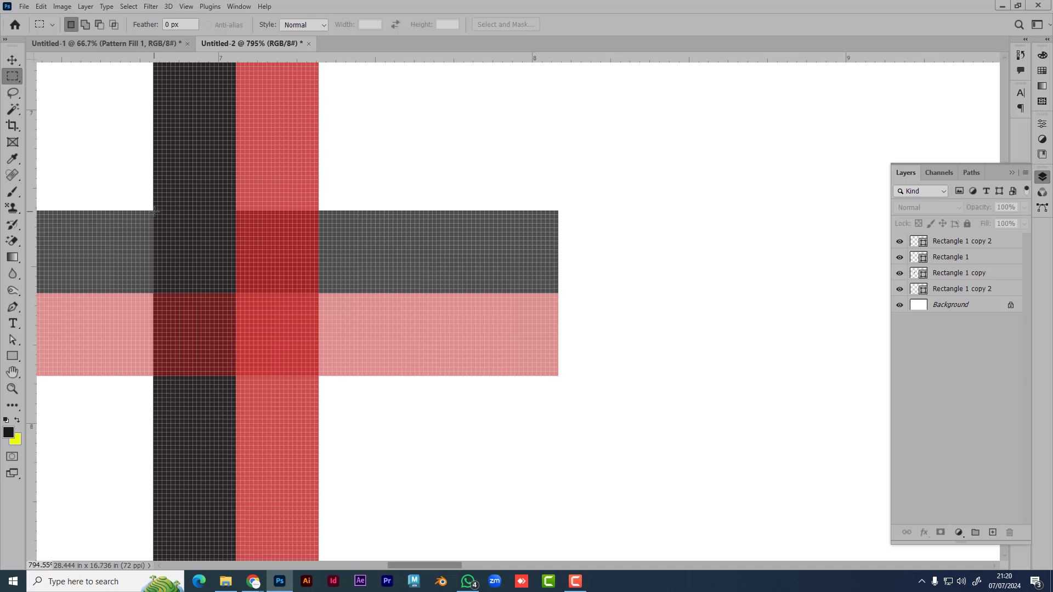
pyautogui.moveTo(154, 211); pyautogui.dragTo(319, 375)
pyautogui.click(42, 8)
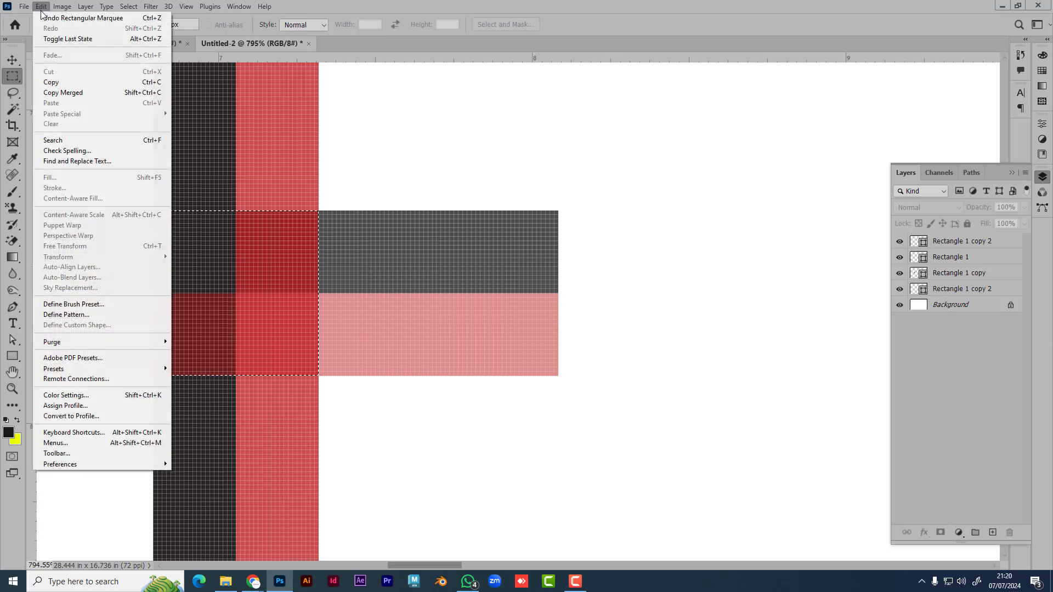
pyautogui.click(92, 320)
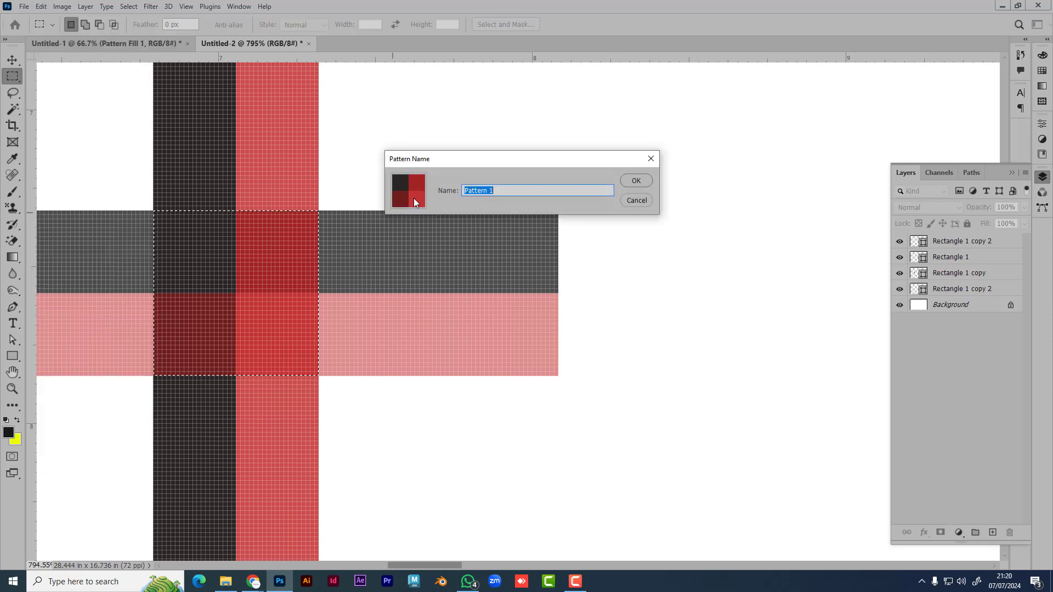
pyautogui.write('89')
pyautogui.click(637, 182)
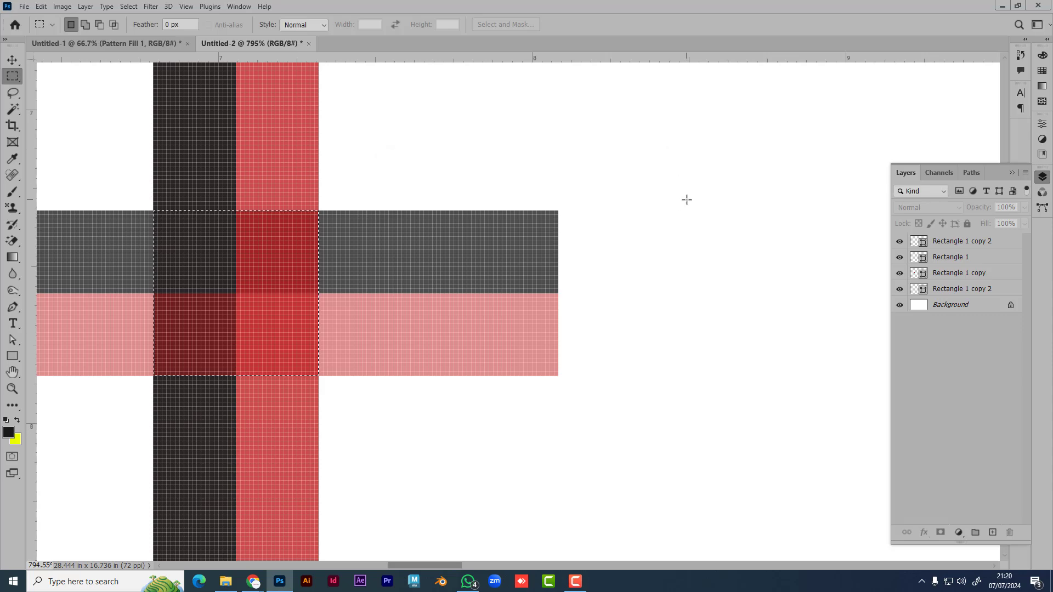
# - Create a new 3.5 x 2 in document at 300 ppi and cover its canvas with the red-and-black pattern using the Pattern Stamp tool
pyautogui.hotkey('ctrl', 'n')
pyautogui.press('Return')
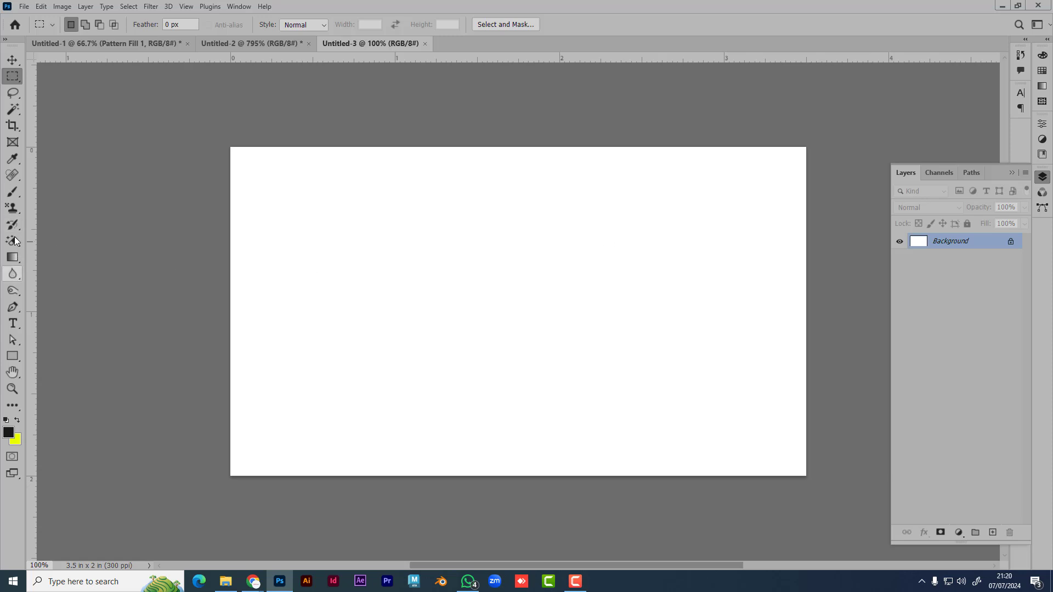
pyautogui.click(12, 208)
pyautogui.moveTo(241, 204)
pyautogui.mouseDown()
pyautogui.moveTo(458, 203)
pyautogui.moveTo(447, 153)
pyautogui.mouseUp()
pyautogui.hotkey('ctrl', 'z')
pyautogui.click(436, 24)
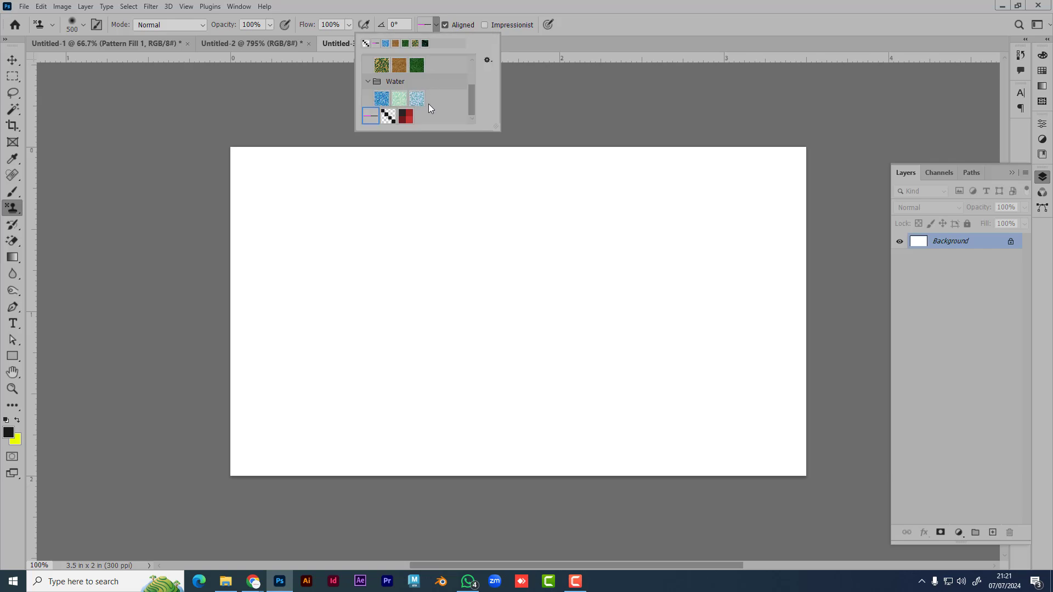
pyautogui.click(409, 122)
pyautogui.moveTo(235, 176)
pyautogui.mouseDown()
pyautogui.moveTo(776, 179)
pyautogui.moveTo(77, 200)
pyautogui.moveTo(552, 199)
pyautogui.moveTo(947, 242)
pyautogui.moveTo(247, 329)
pyautogui.moveTo(129, 388)
pyautogui.moveTo(988, 418)
pyautogui.moveTo(628, 451)
pyautogui.moveTo(353, 264)
pyautogui.moveTo(207, 294)
pyautogui.moveTo(692, 412)
pyautogui.mouseUp()
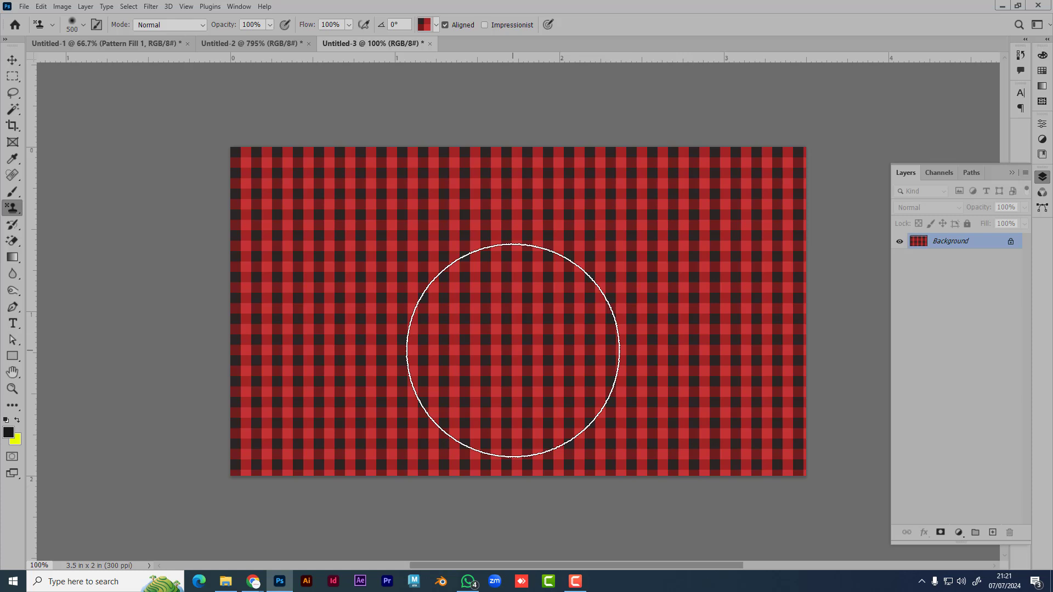
pyautogui.hotkey('ctrl', 'n')
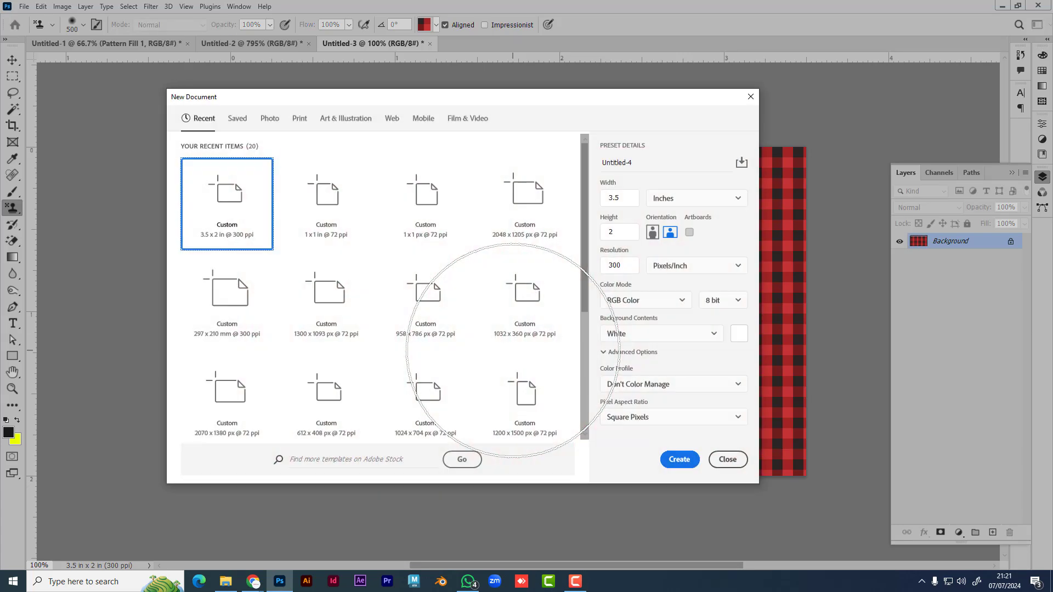
pyautogui.click(425, 203)
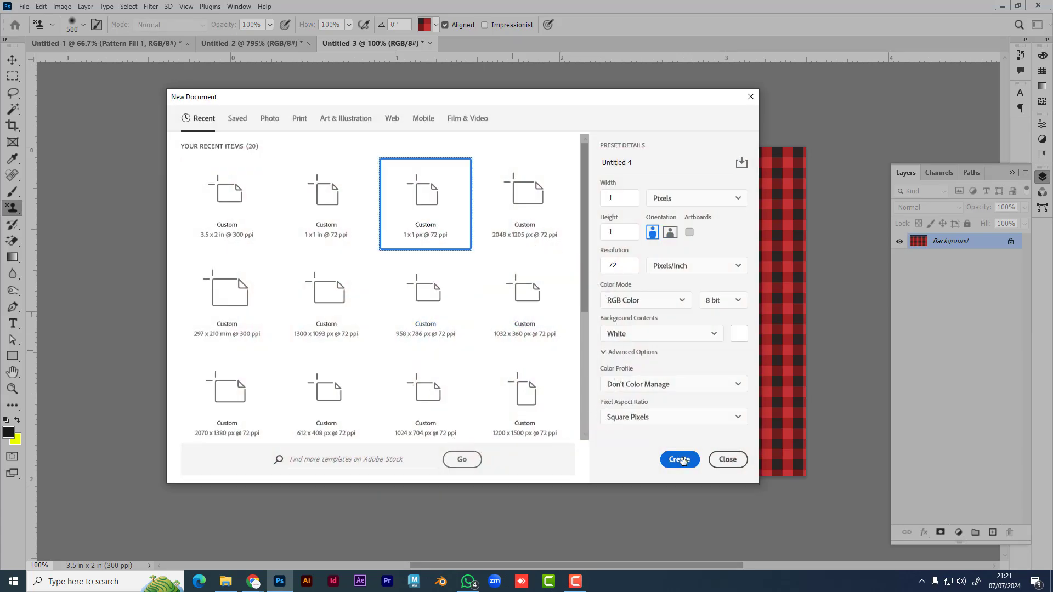
pyautogui.click(679, 459)
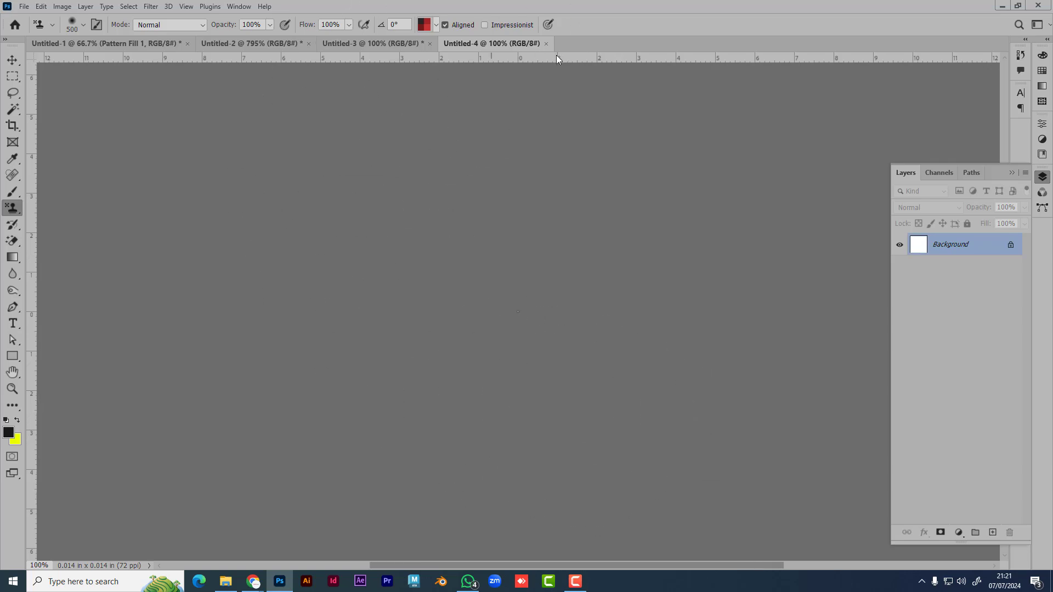
pyautogui.click(548, 43)
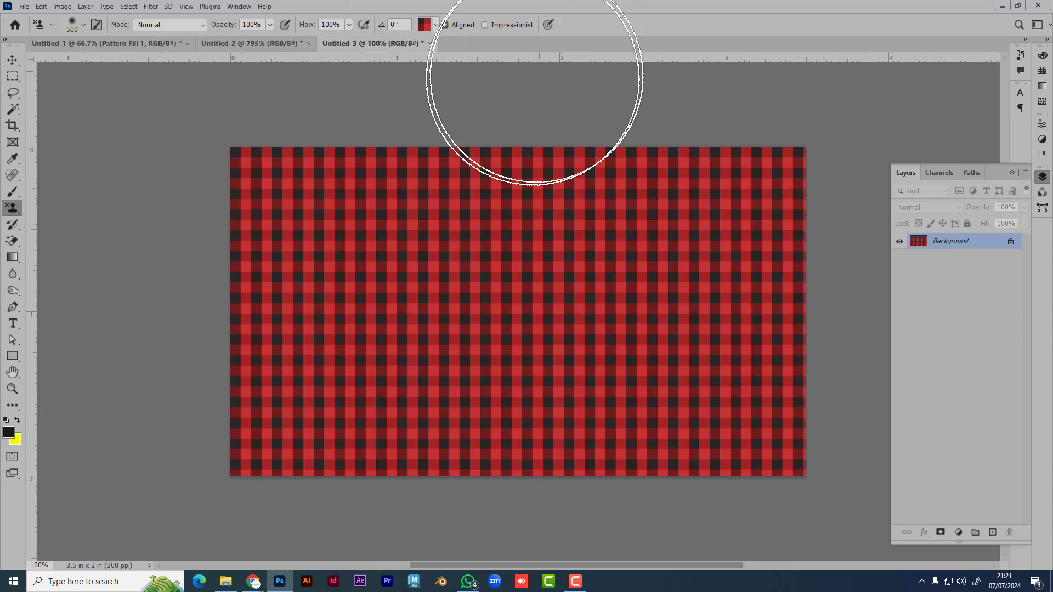
# - Close the checked-pattern document and Untitled-2 without saving either one
pyautogui.click(431, 44)
pyautogui.click(522, 216)
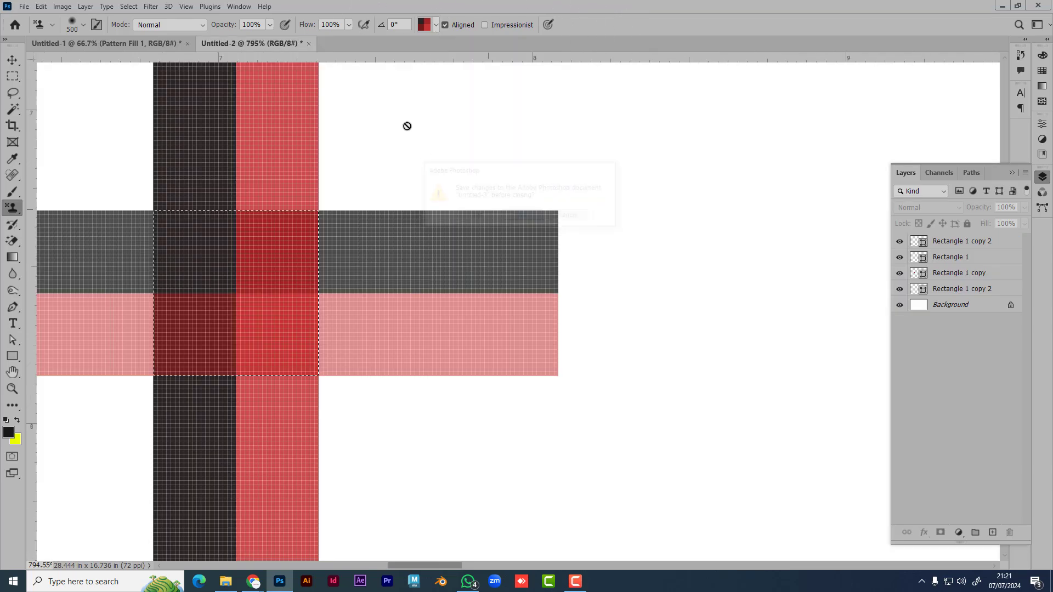
pyautogui.click(309, 43)
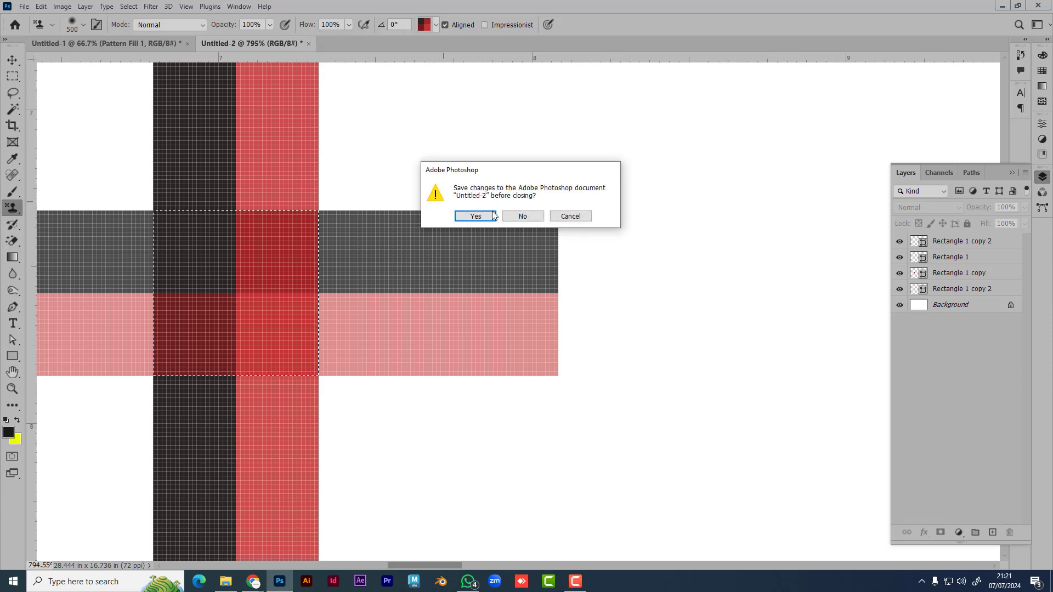
pyautogui.click(522, 216)
# - Start a new document and open the choice of width units
pyautogui.hotkey('ctrl', 'n')
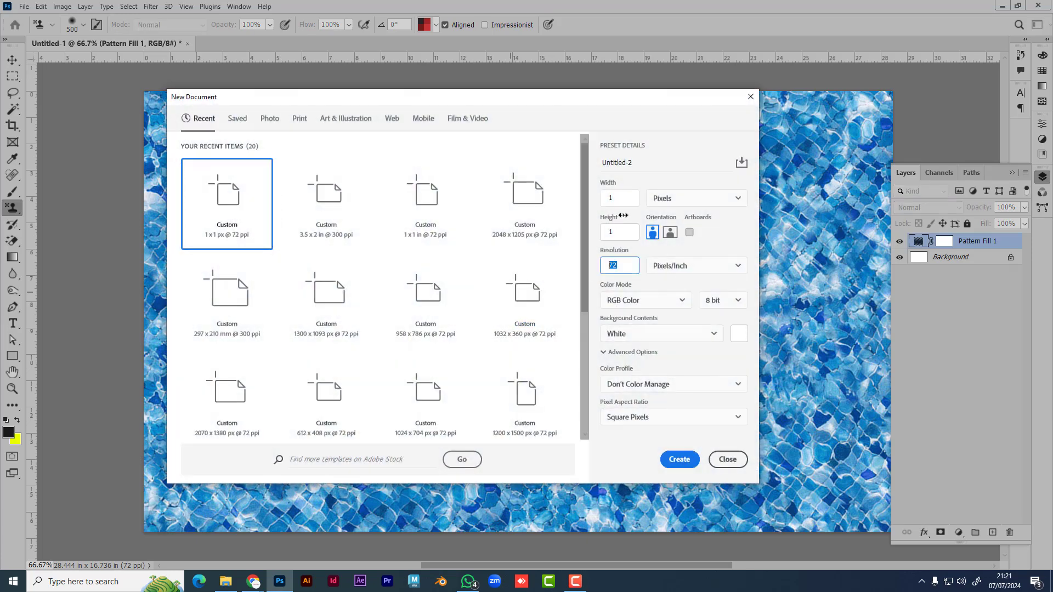
pyautogui.click(692, 201)
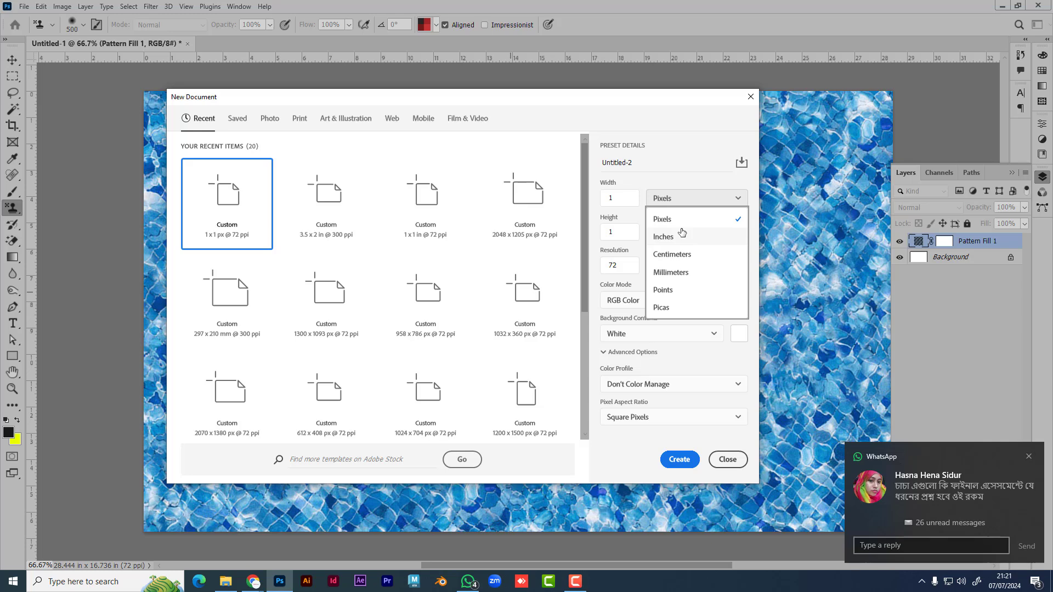
# - Create a new document 1 inch wide and 1 inch high at a resolution of 300 pixels/inch
pyautogui.click(682, 235)
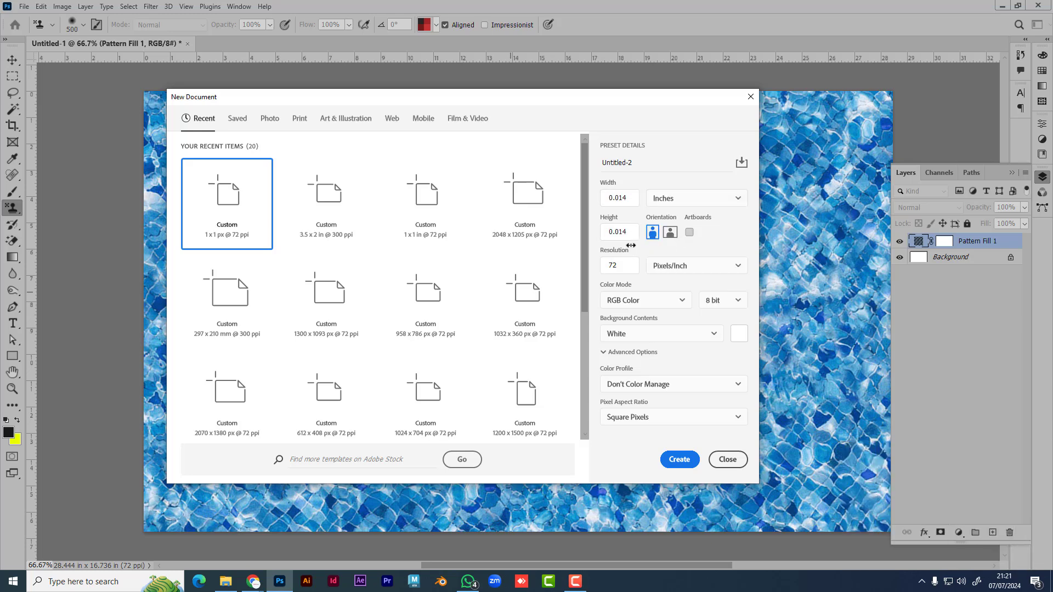
pyautogui.click(632, 199)
pyautogui.write('3')
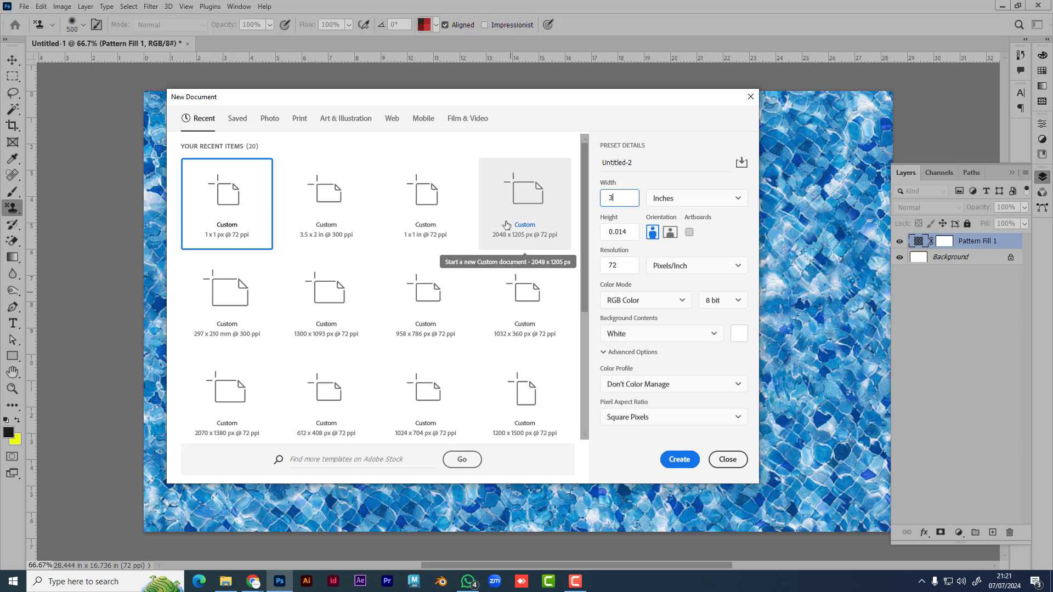
pyautogui.click(634, 232)
pyautogui.click(631, 200)
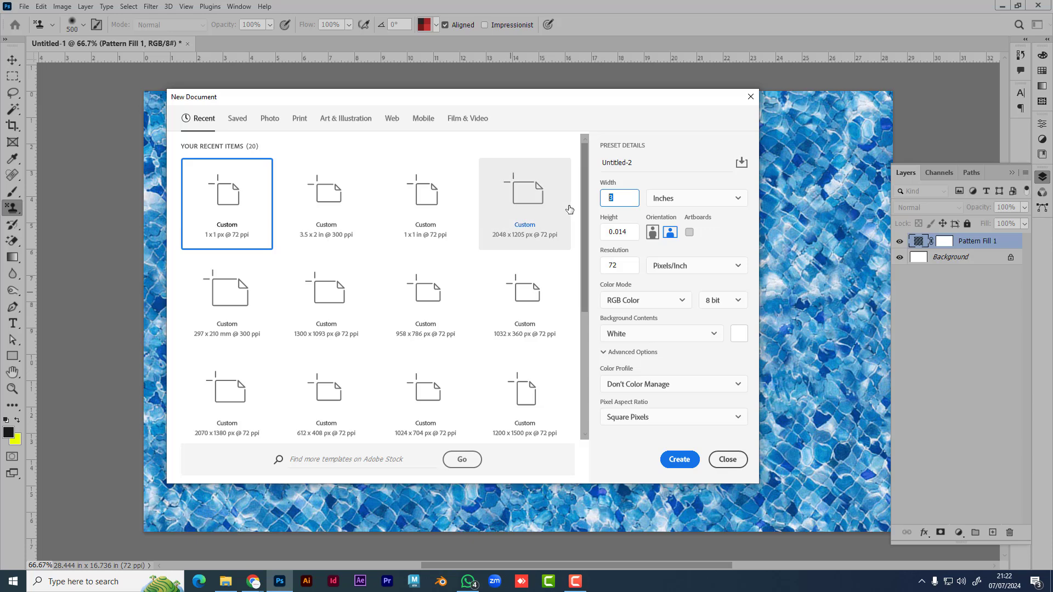
pyautogui.write('1')
pyautogui.click(619, 231)
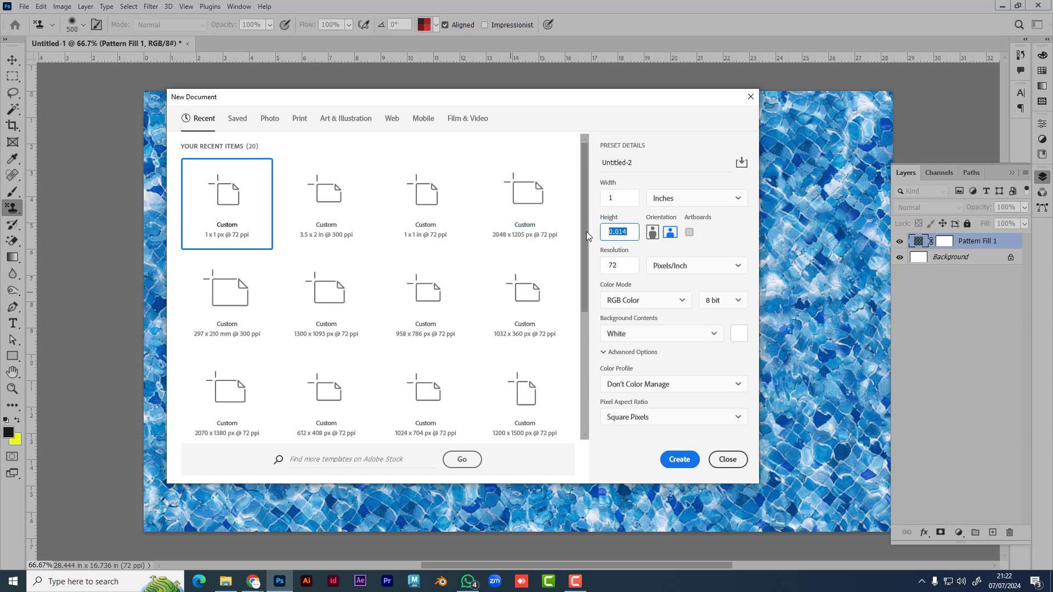
pyautogui.write('1')
pyautogui.press('Tab')
pyautogui.write('3')
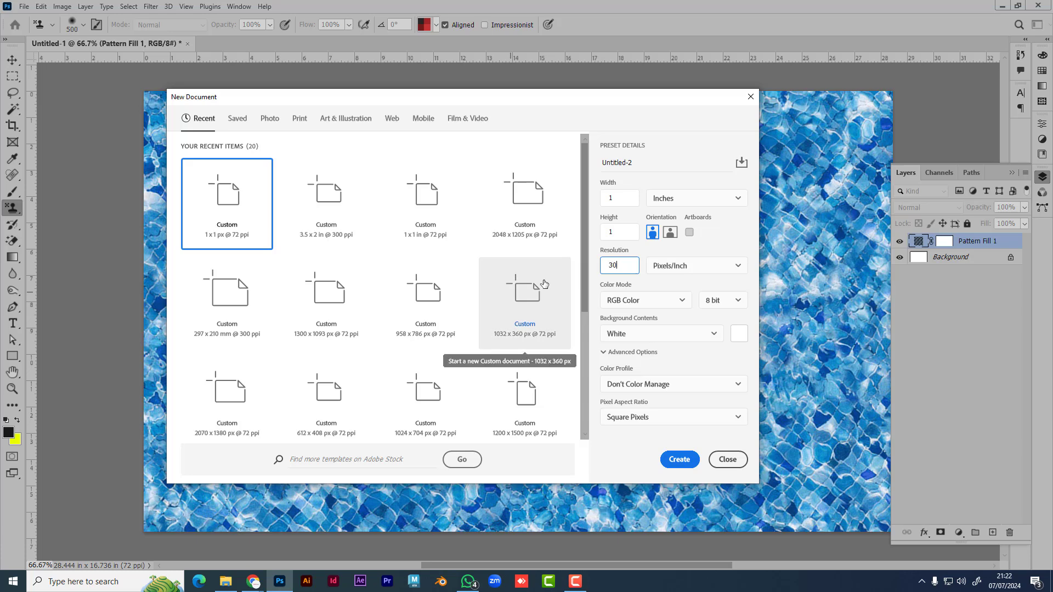
pyautogui.write('00')
pyautogui.click(683, 461)
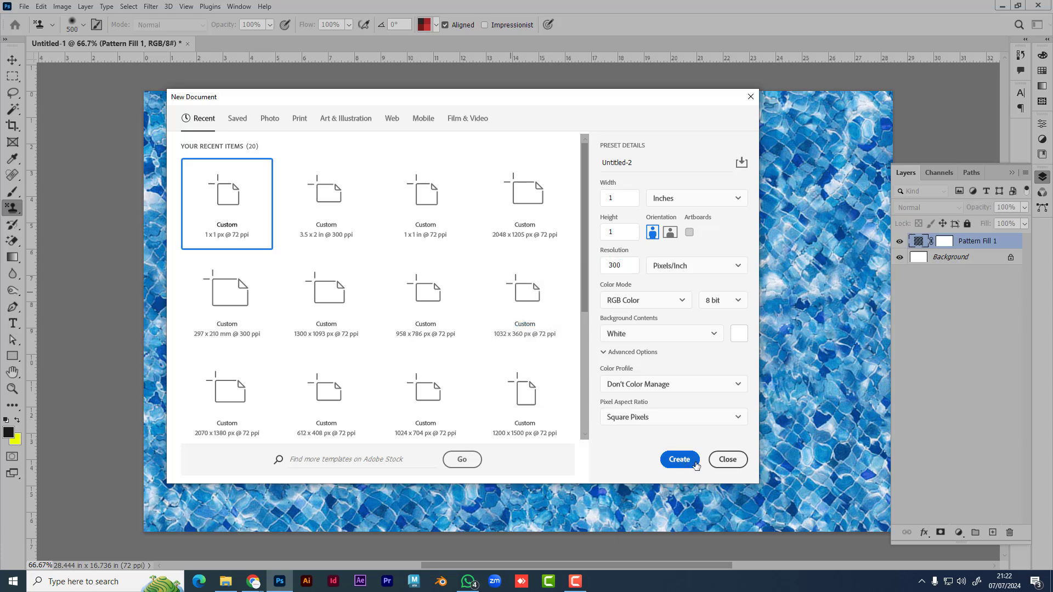
pyautogui.click(13, 60)
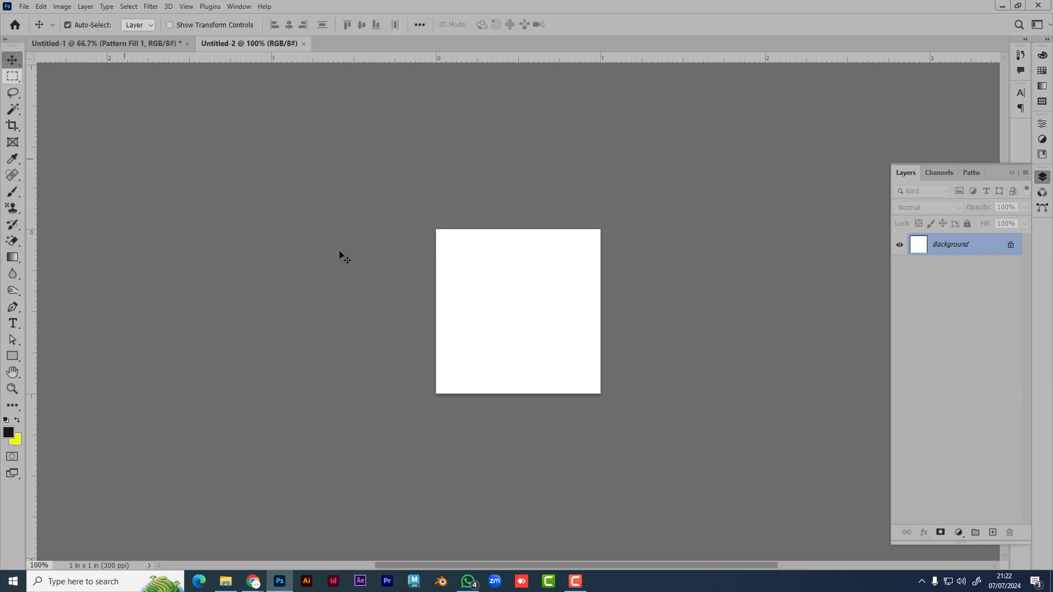
pyautogui.scroll(3, 607, 300)
pyautogui.scroll(1, 589, 396)
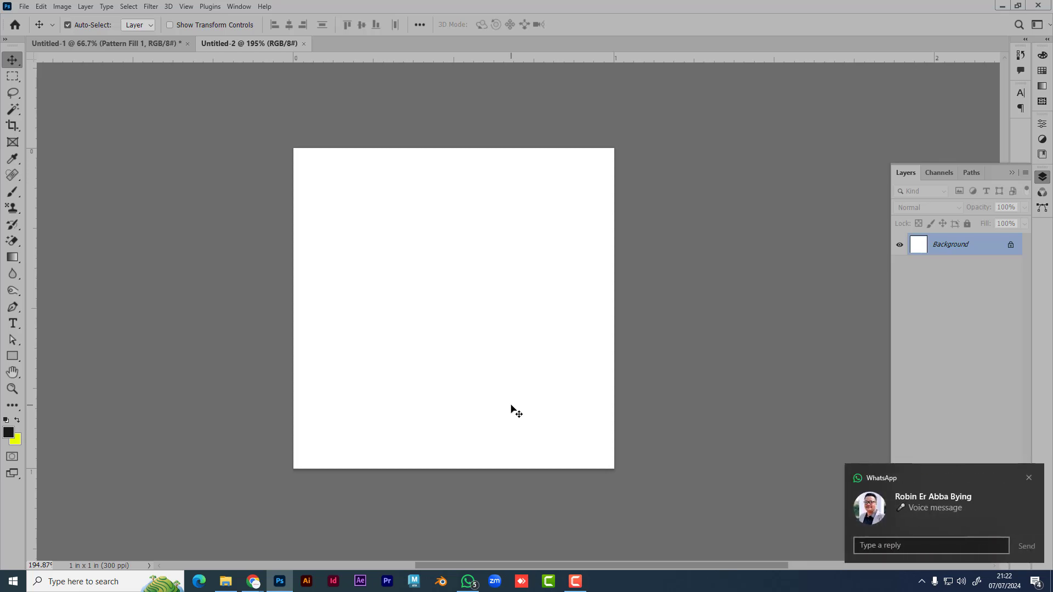
# - Switch to WhatsApp, open the chat with the newest message and play its unread voice message
pyautogui.click(468, 581)
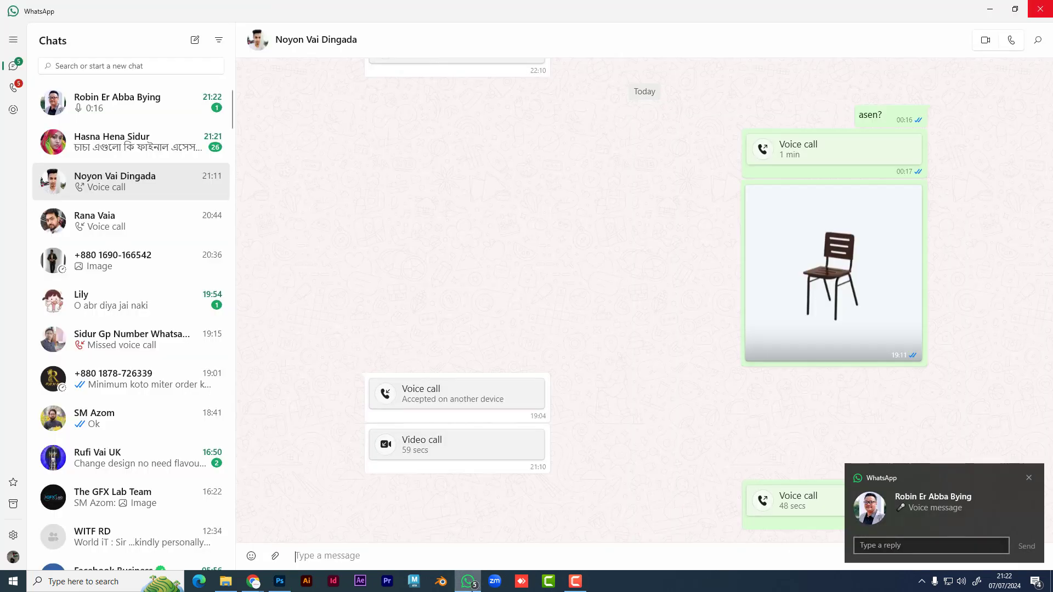
pyautogui.click(141, 110)
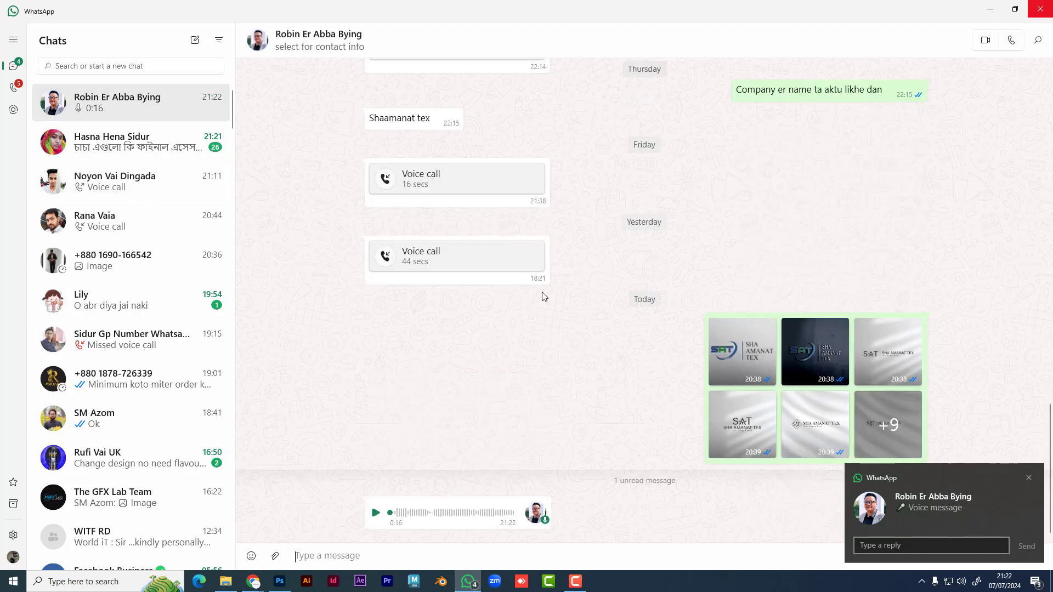
pyautogui.click(376, 513)
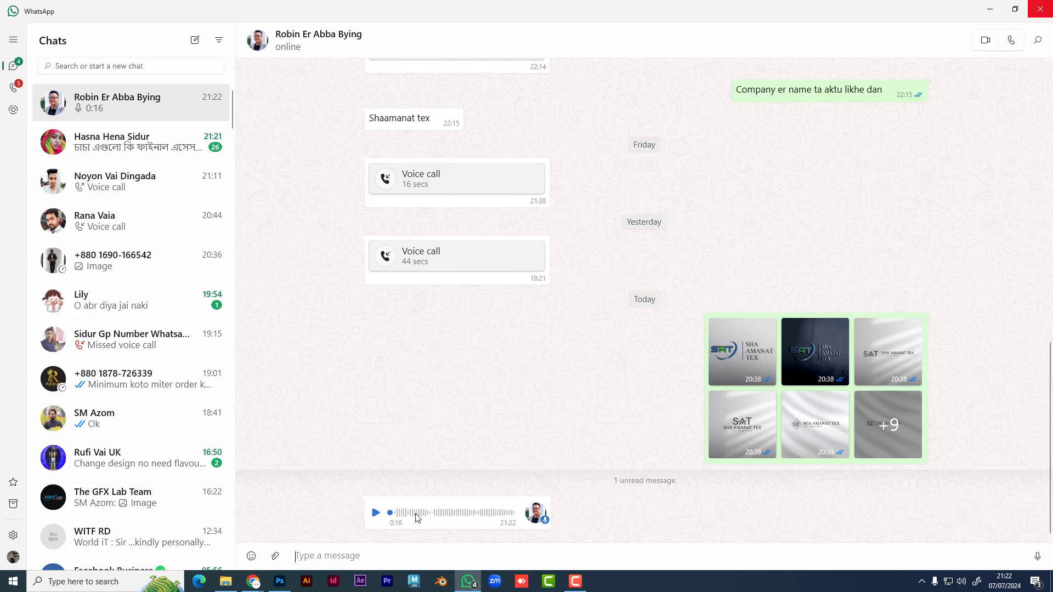
# - Switch to the Google Meet call in Chrome and check the presentation and participants
pyautogui.click(252, 581)
pyautogui.click(191, 551)
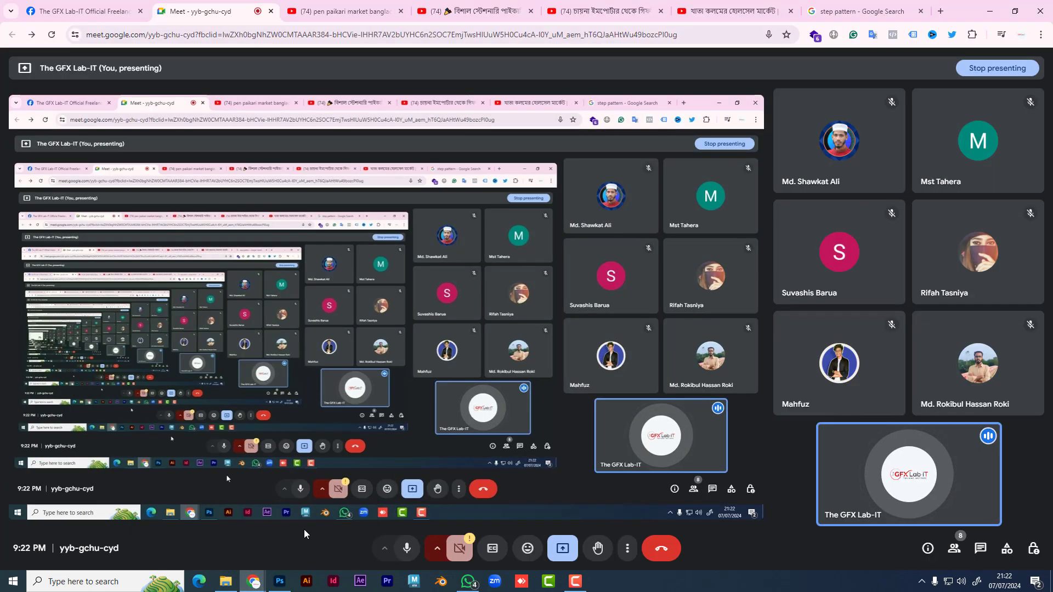
pyautogui.moveTo(69, 4)
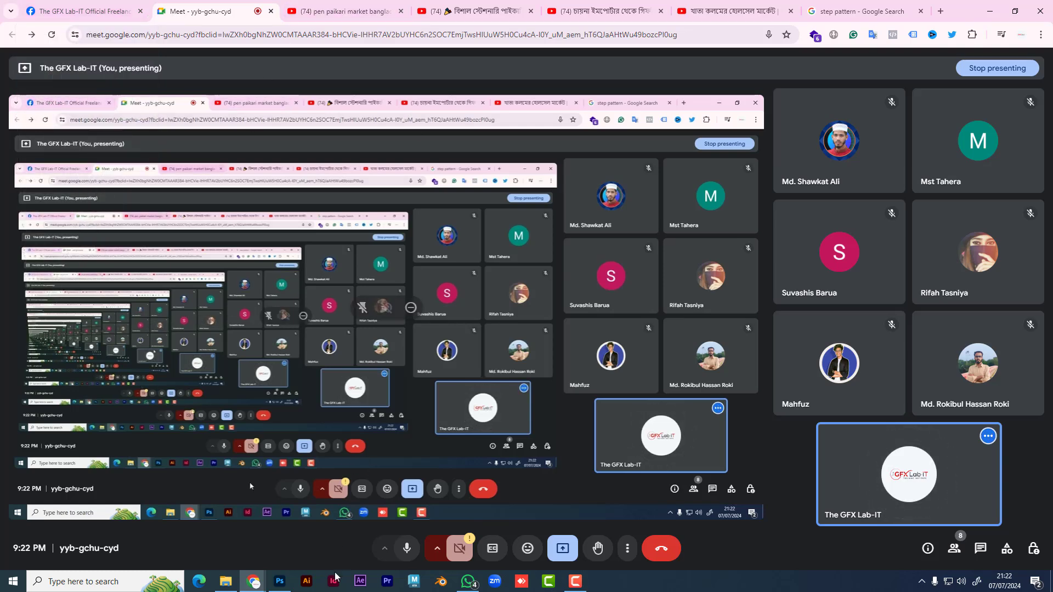
# - Switch back to Photoshop and quit it without saving the Untitled-1 pattern fill document
pyautogui.click(280, 582)
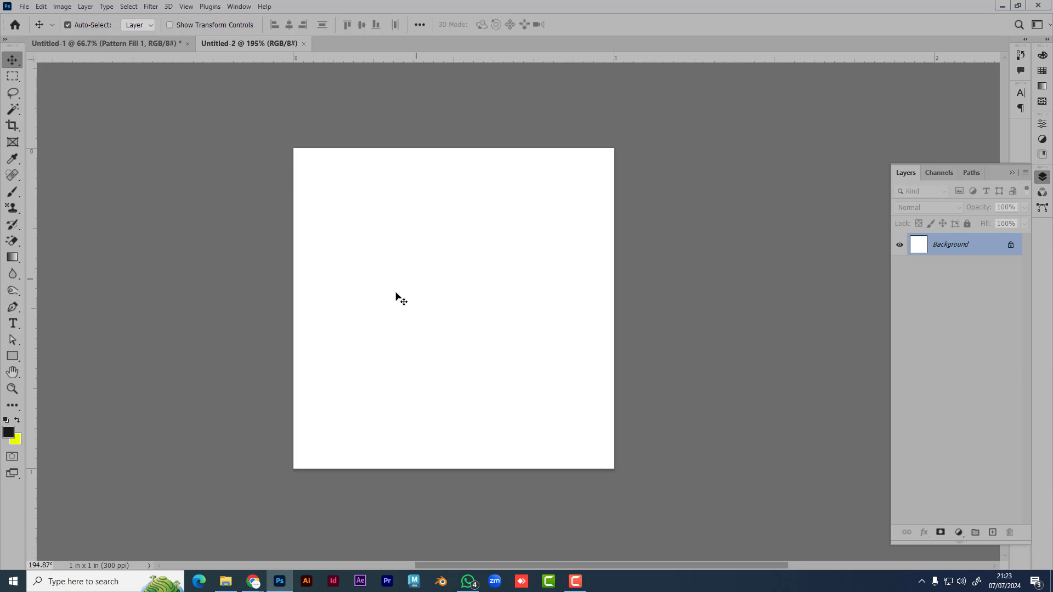
pyautogui.click(16, 213)
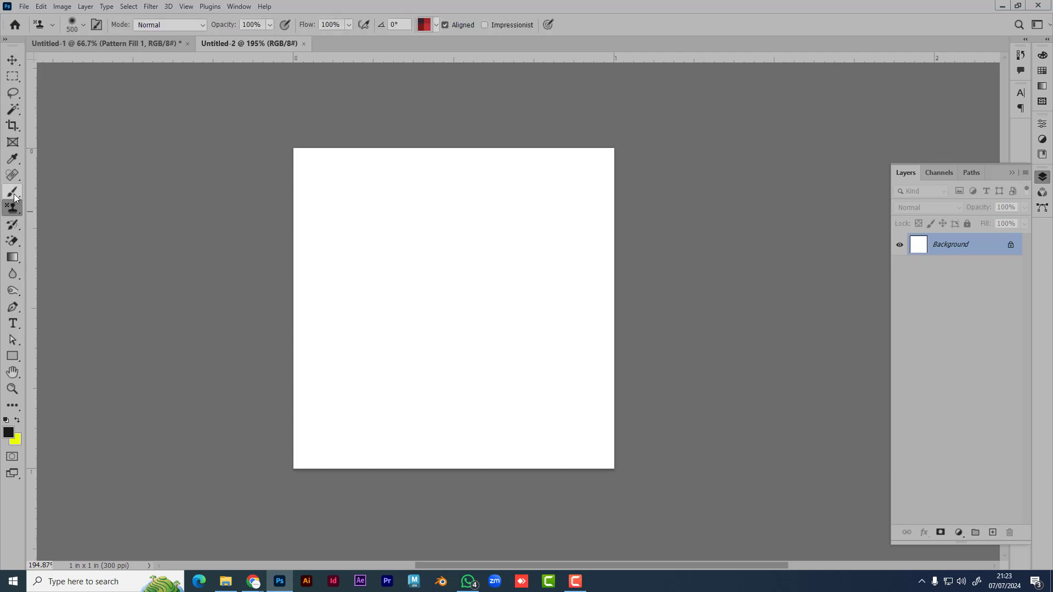
pyautogui.click(14, 194)
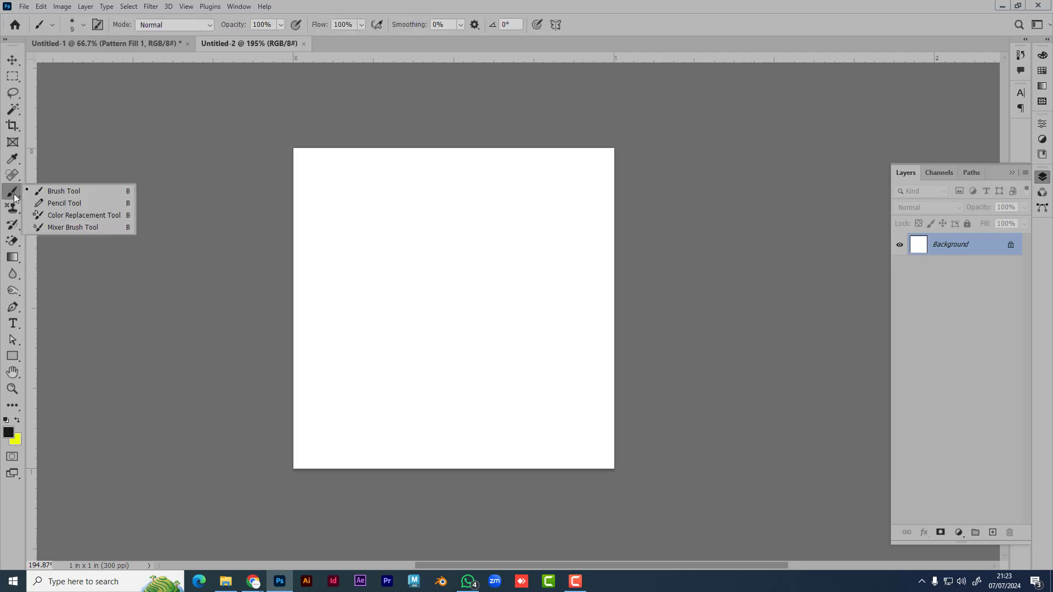
pyautogui.click(1038, 5)
pyautogui.click(521, 217)
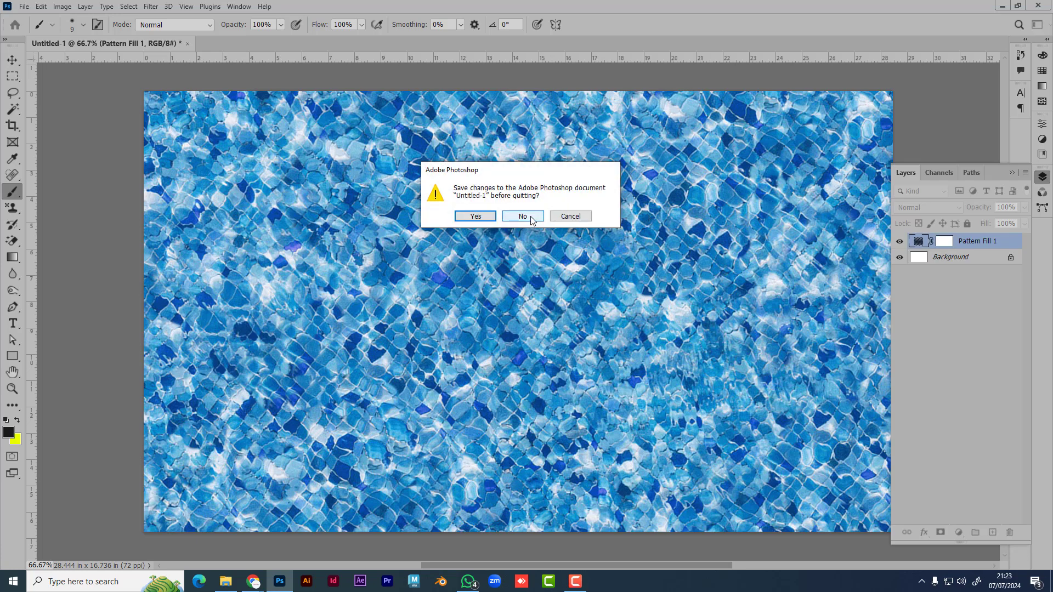
# - Relaunch Photoshop and create a new 1 x 1 inch document at 300 ppi
pyautogui.click(278, 585)
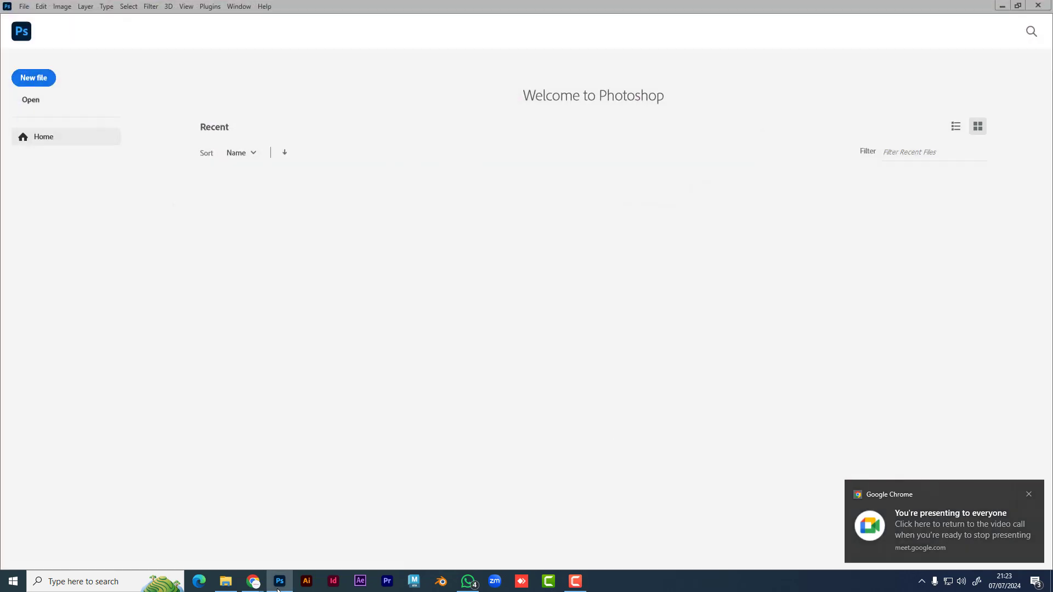
pyautogui.click(33, 77)
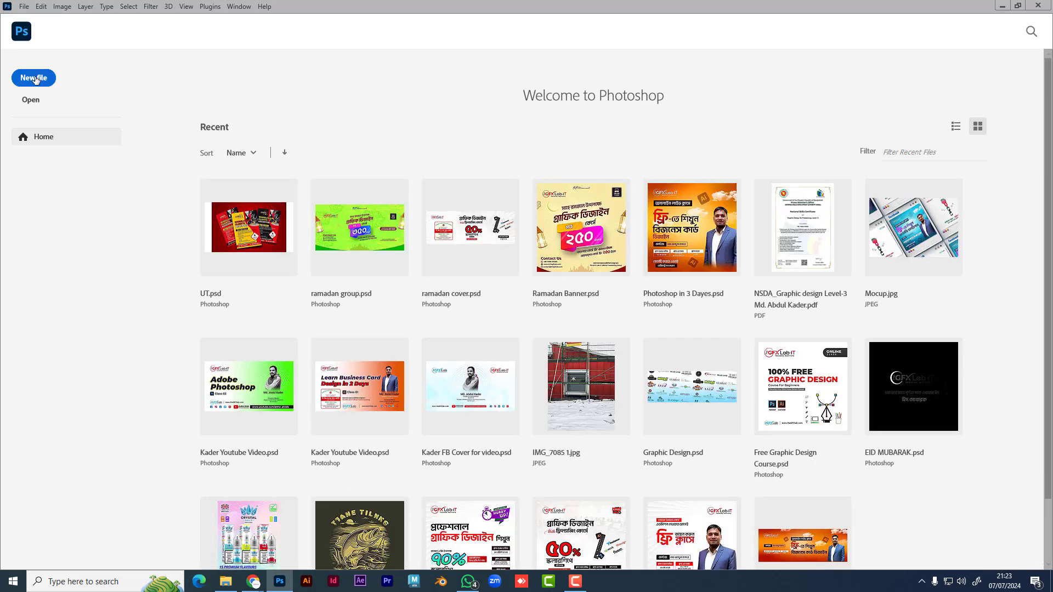
pyautogui.click(679, 458)
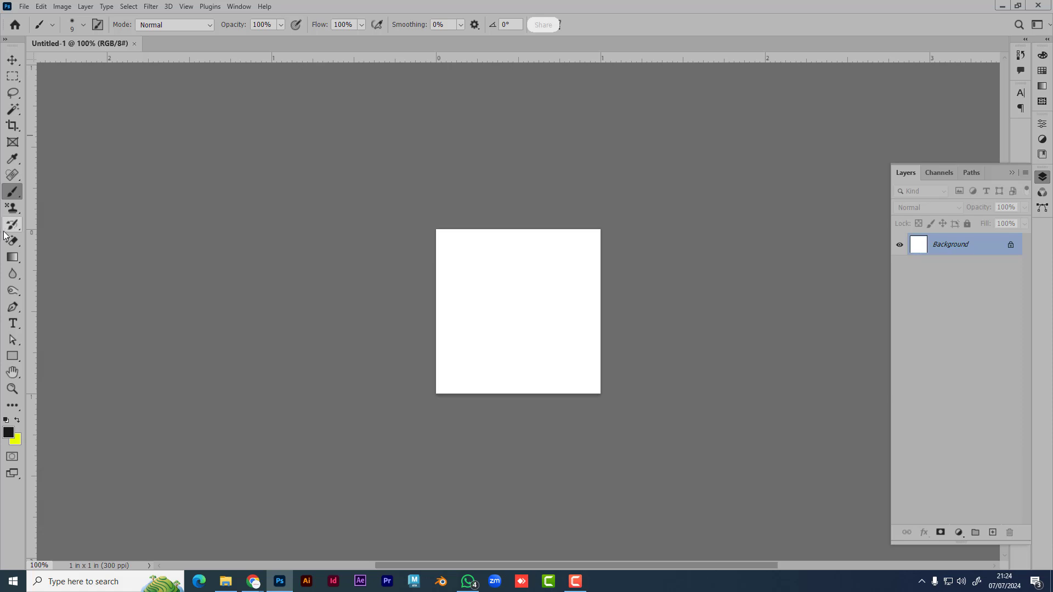
# - Paint the whole canvas with the diagonal black-square pattern using the Pattern Stamp tool
pyautogui.click(13, 208)
pyautogui.click(436, 24)
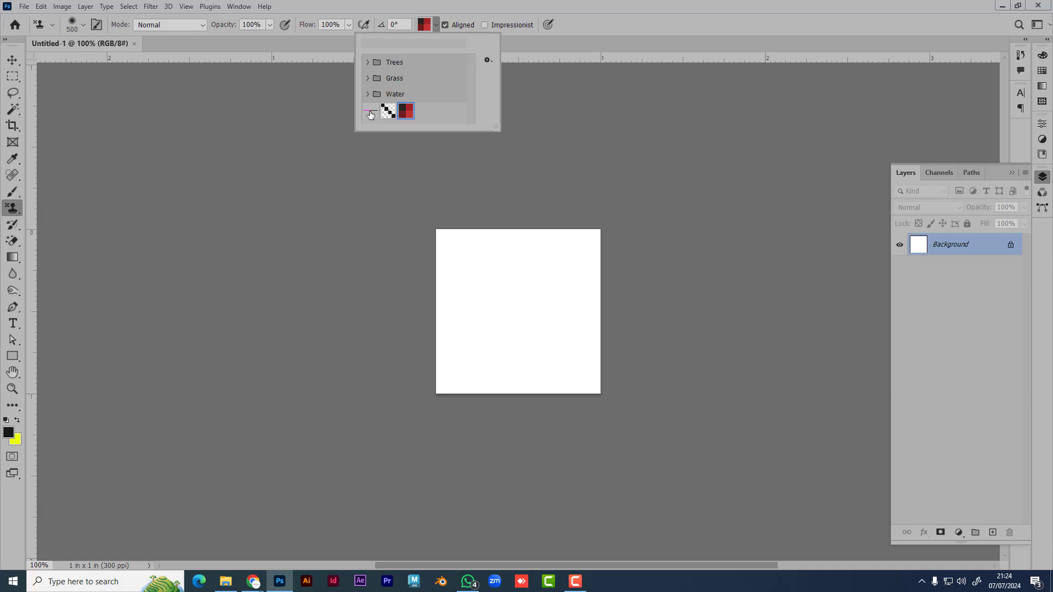
pyautogui.click(389, 111)
pyautogui.moveTo(524, 297)
pyautogui.mouseDown()
pyautogui.moveTo(536, 267)
pyautogui.moveTo(597, 287)
pyautogui.moveTo(566, 288)
pyautogui.moveTo(584, 305)
pyautogui.moveTo(582, 378)
pyautogui.mouseUp()
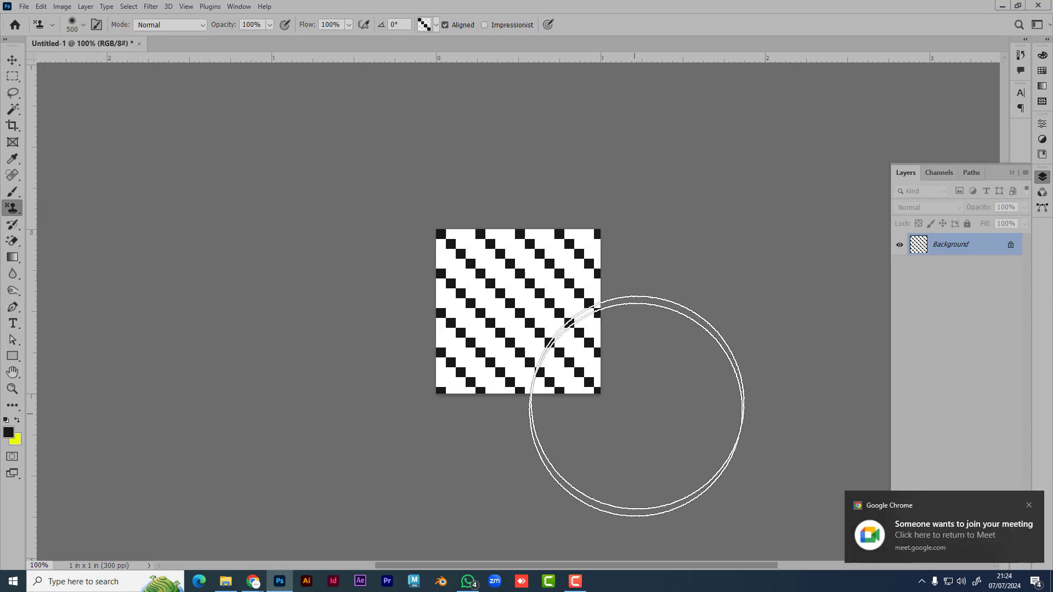
# - Export the selected black-square pattern to the Downloads folder as a PAT file named 58
pyautogui.click(436, 25)
pyautogui.click(487, 62)
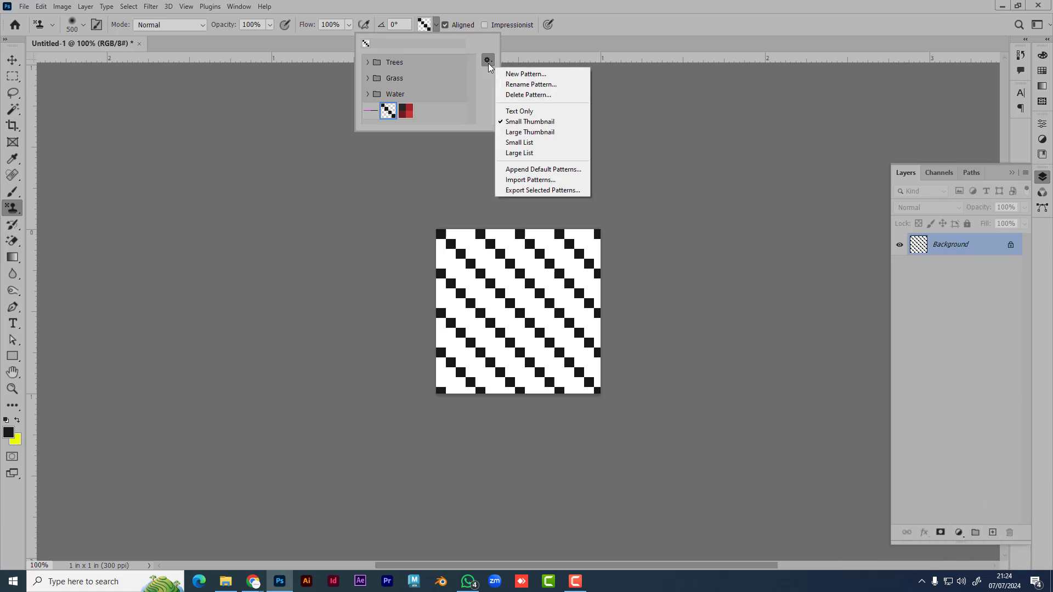
pyautogui.click(531, 190)
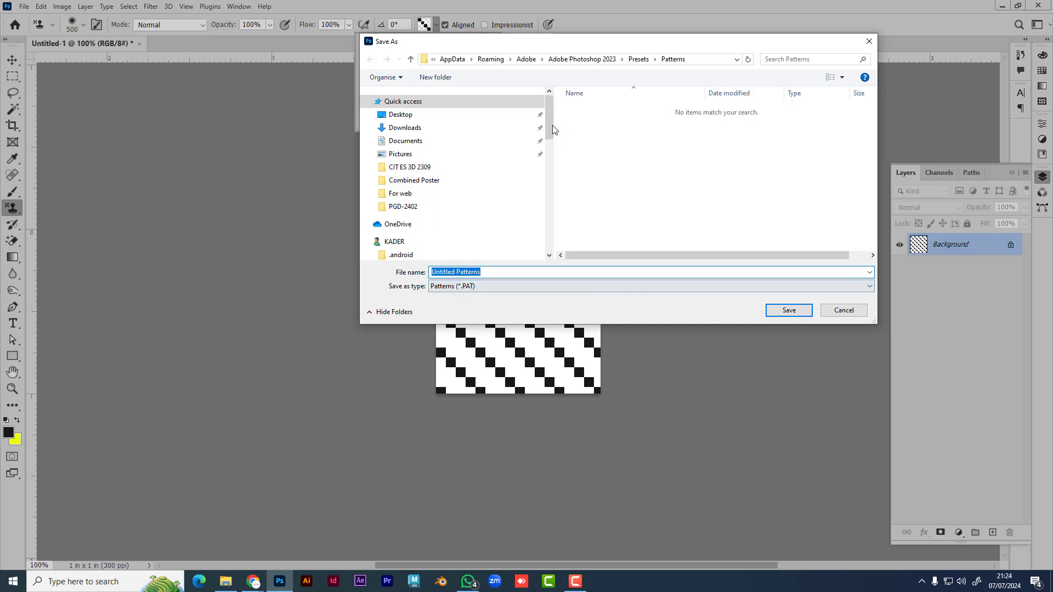
pyautogui.click(409, 129)
pyautogui.tripleClick(509, 272)
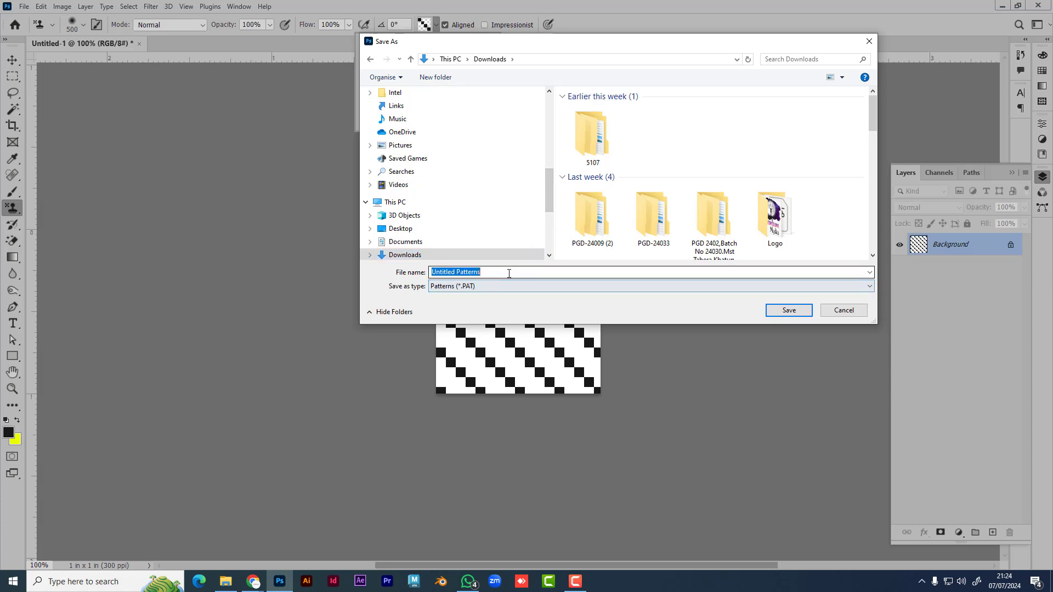
pyautogui.write('58')
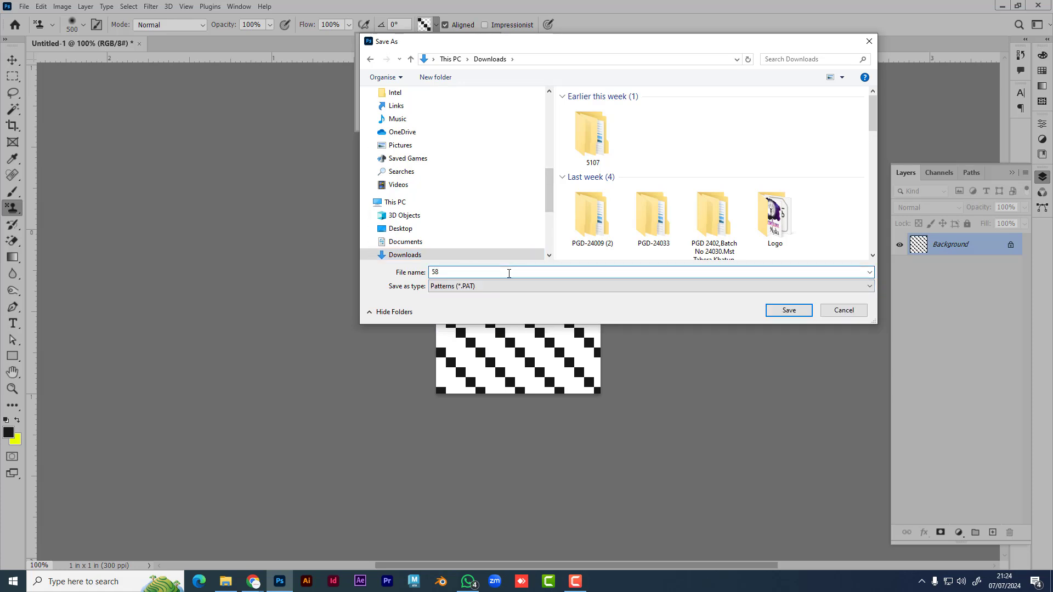
pyautogui.click(798, 310)
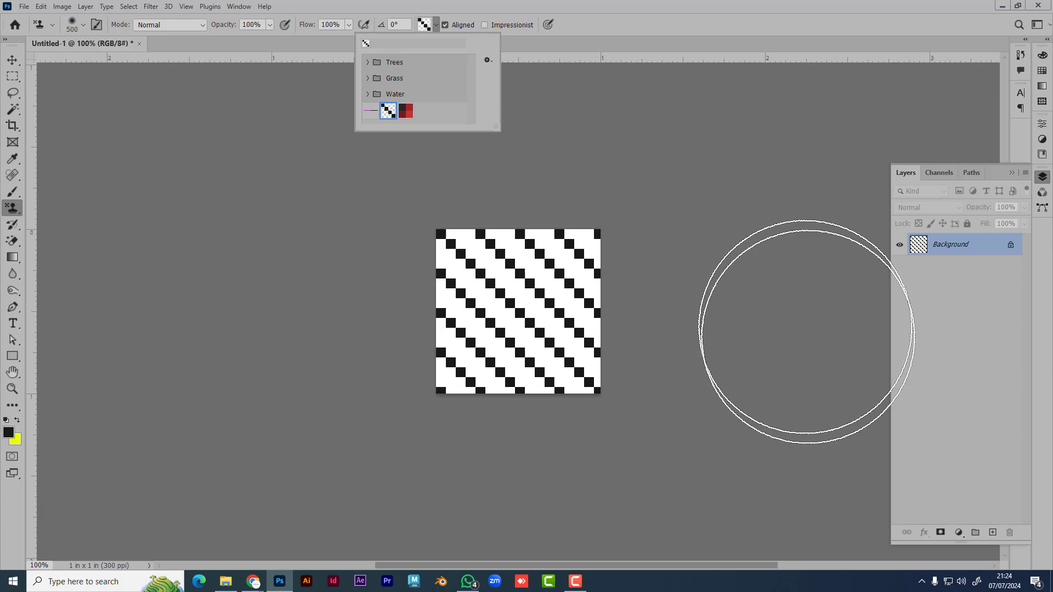
# - Delete the black-square pattern "56" from the saved patterns
pyautogui.rightClick(388, 111)
pyautogui.click(424, 153)
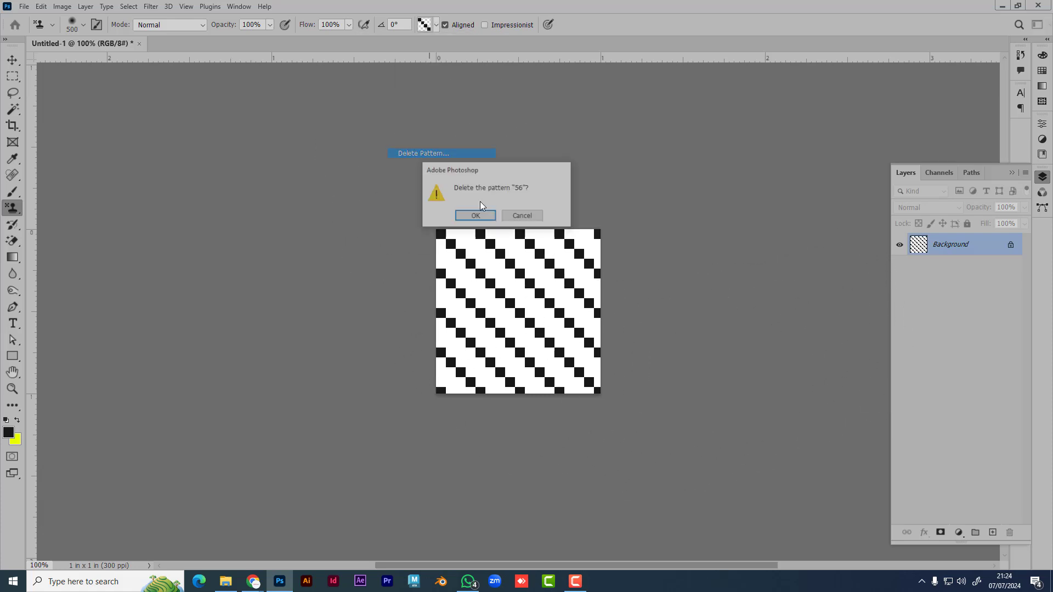
pyautogui.click(475, 216)
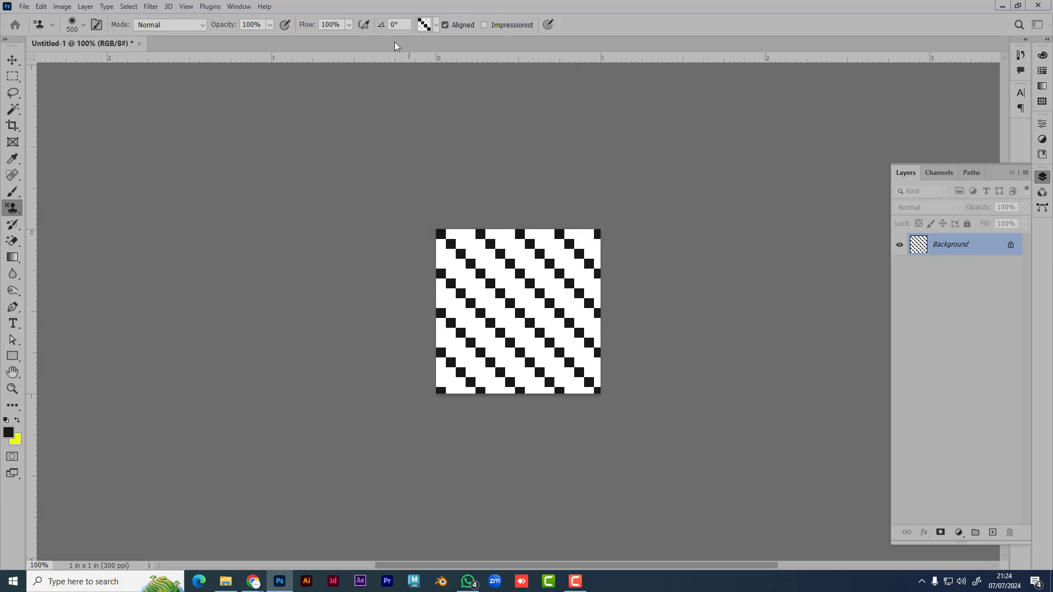
# - Create another blank 1 x 1 inch document at 300 pixels/inch with a white background
pyautogui.click(12, 59)
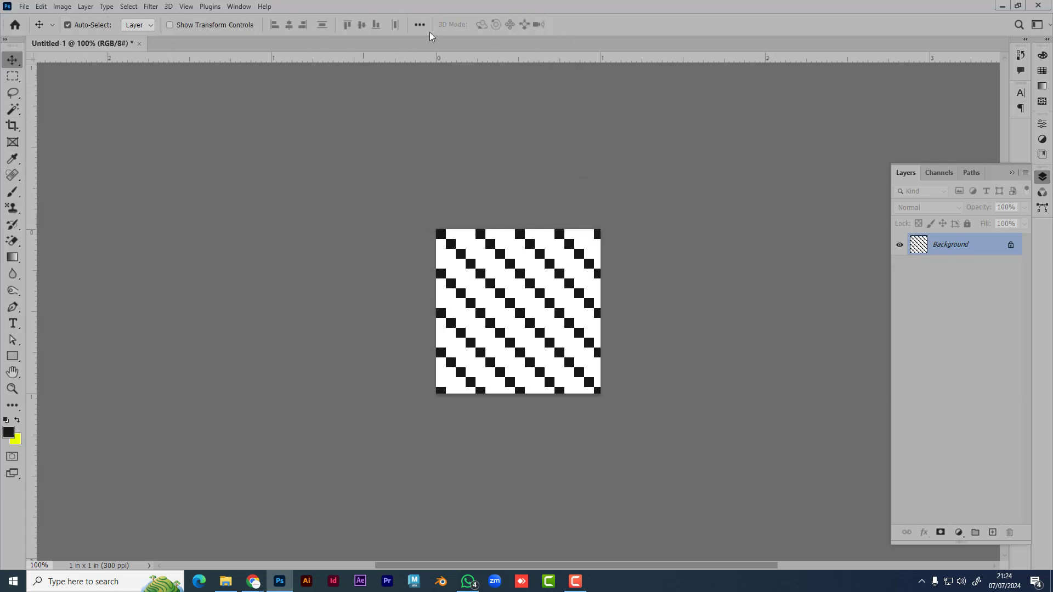
pyautogui.hotkey('ctrl', 'n')
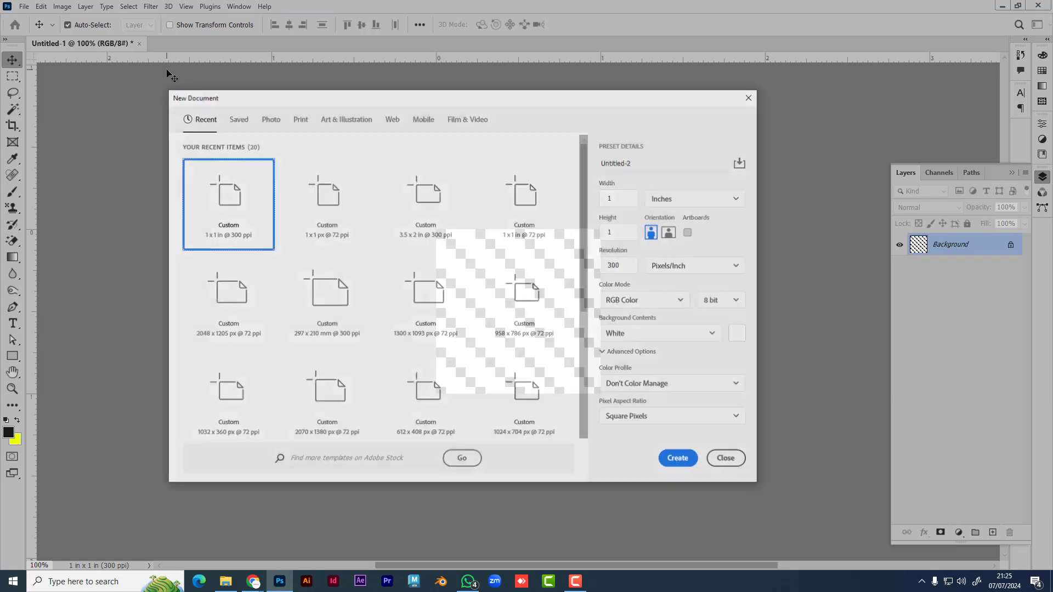
pyautogui.click(679, 456)
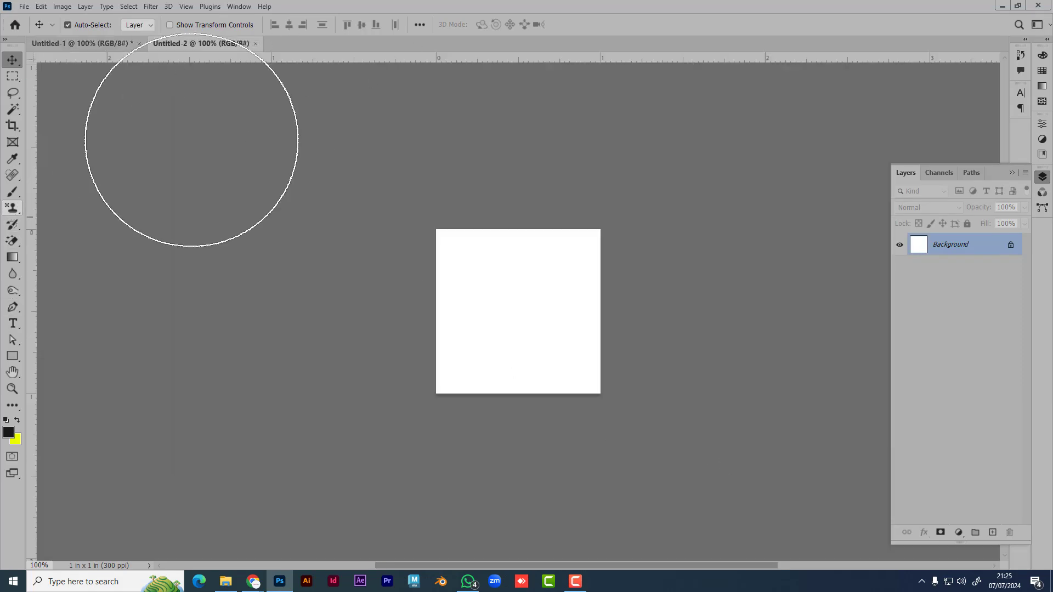
# - Try a Pattern Stamp stroke on the blank canvas after checking the remaining patterns, and undo the stroke
pyautogui.rightClick(12, 208)
pyautogui.click(55, 219)
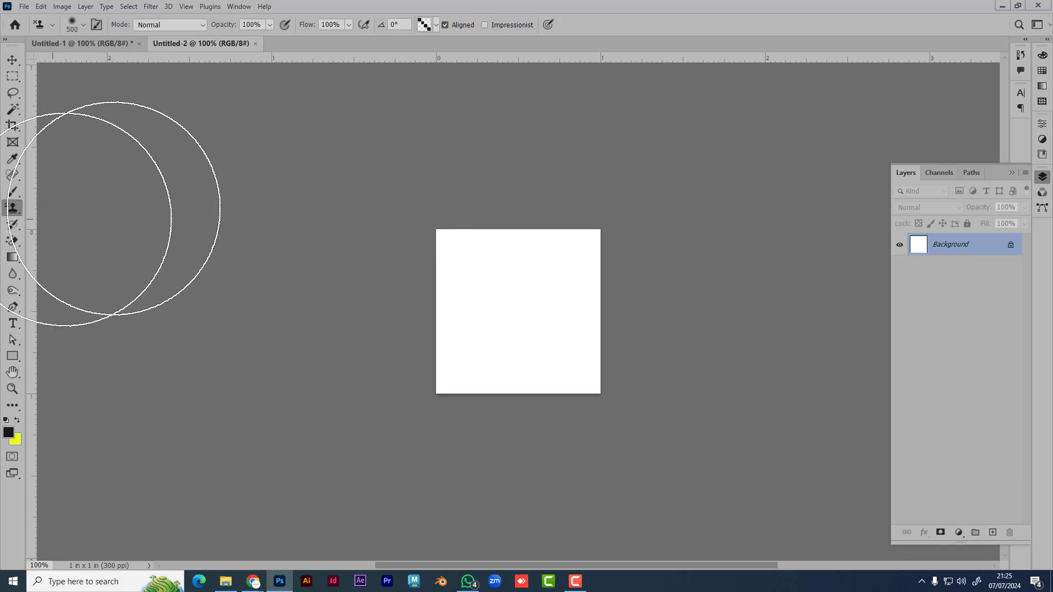
pyautogui.click(436, 24)
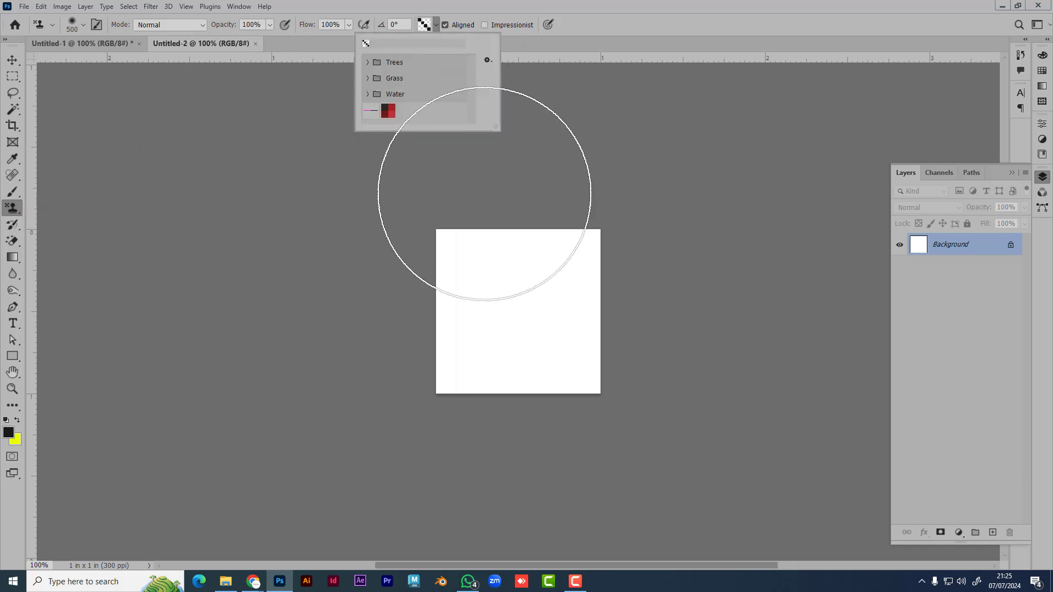
pyautogui.moveTo(499, 273)
pyautogui.mouseDown()
pyautogui.moveTo(554, 265)
pyautogui.moveTo(479, 289)
pyautogui.mouseUp()
pyautogui.hotkey('ctrl', 'z')
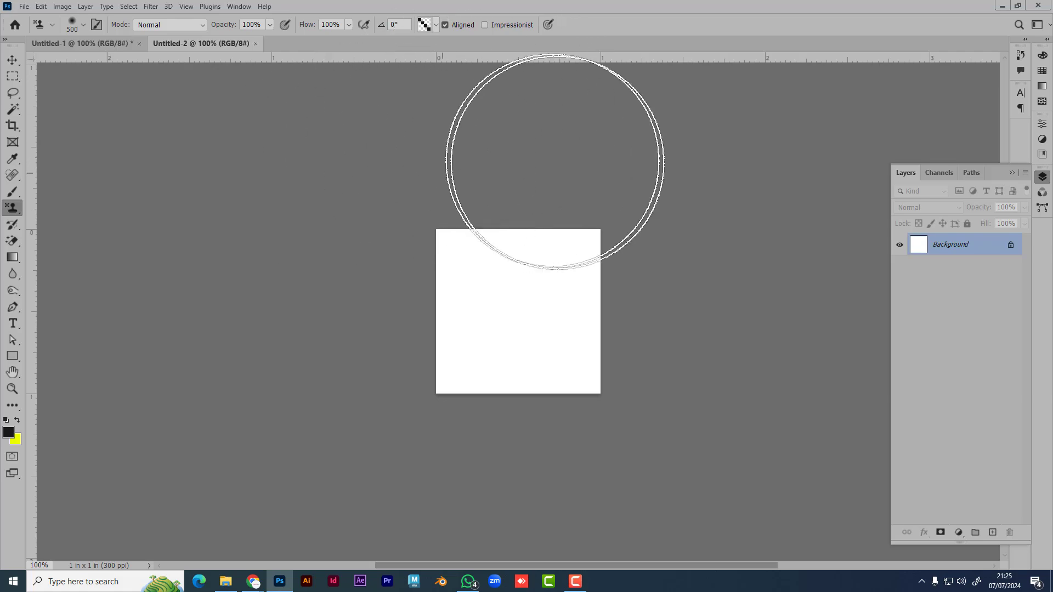
# - Restart Photoshop without saving the open documents and create a blank 1 x 1 inch document at 300 pixels/inch
pyautogui.click(1039, 5)
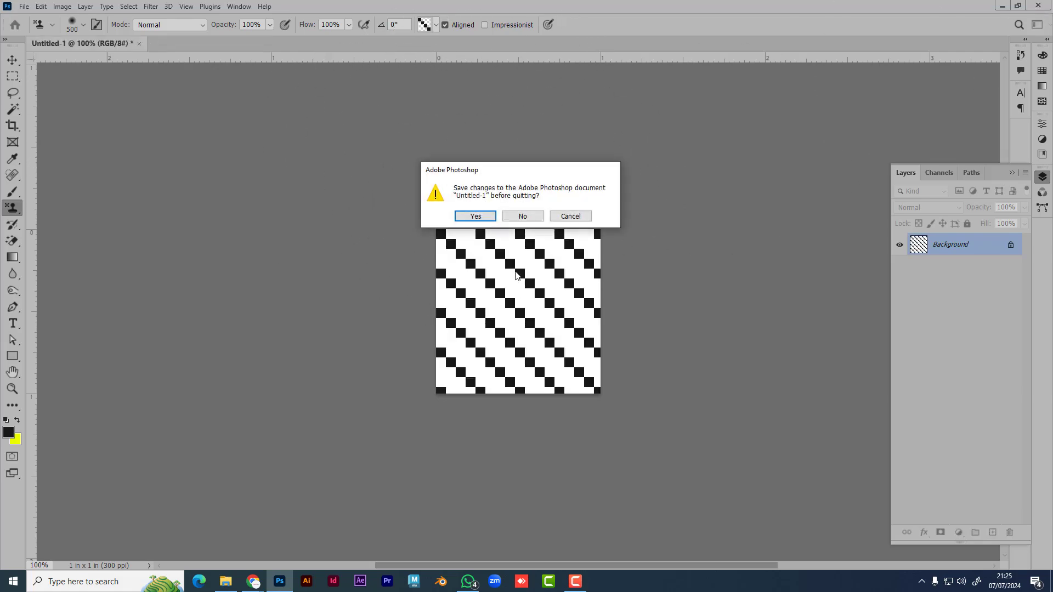
pyautogui.click(523, 216)
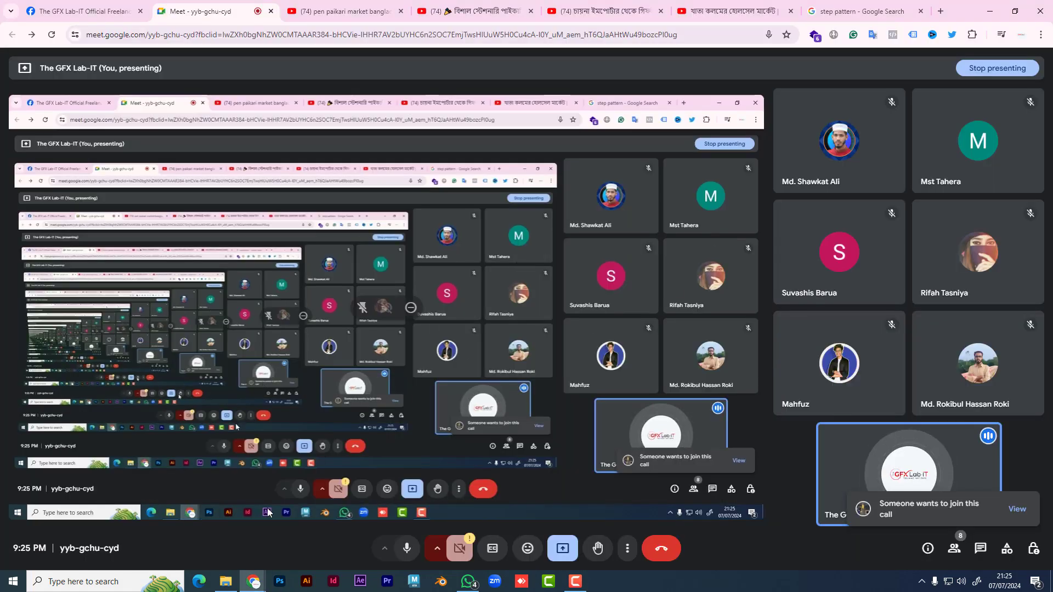
pyautogui.click(305, 581)
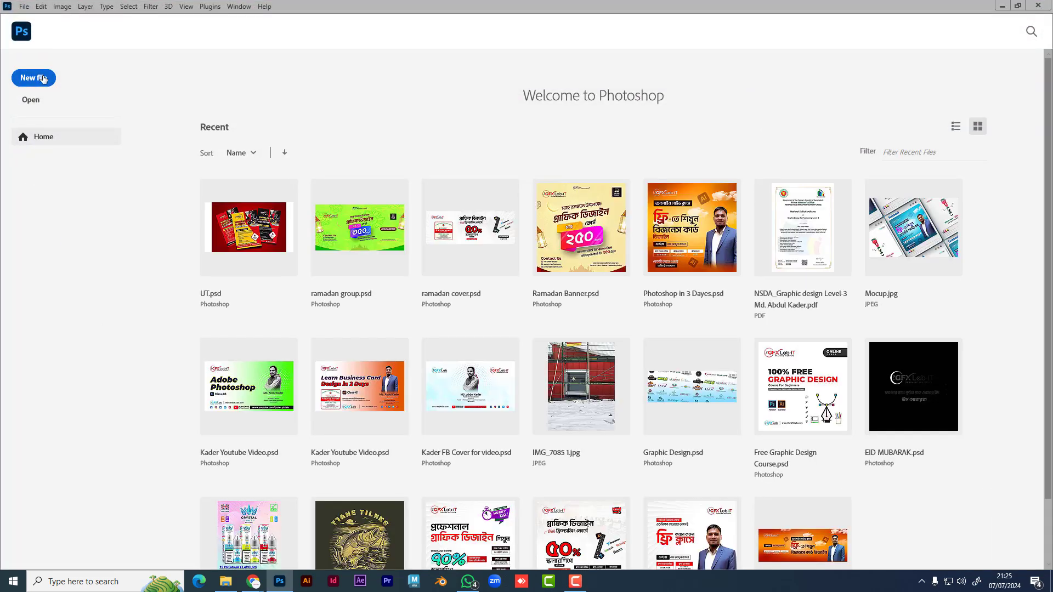
pyautogui.click(33, 78)
pyautogui.click(678, 459)
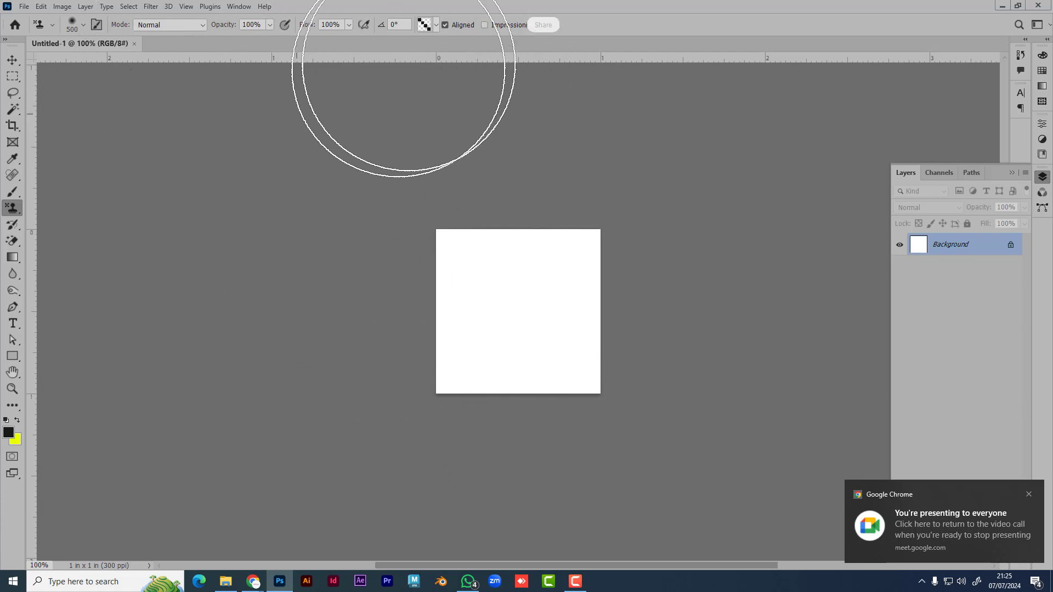
# - Paint the blank canvas with the red-and-black checked pattern using the Pattern Stamp tool
pyautogui.click(436, 26)
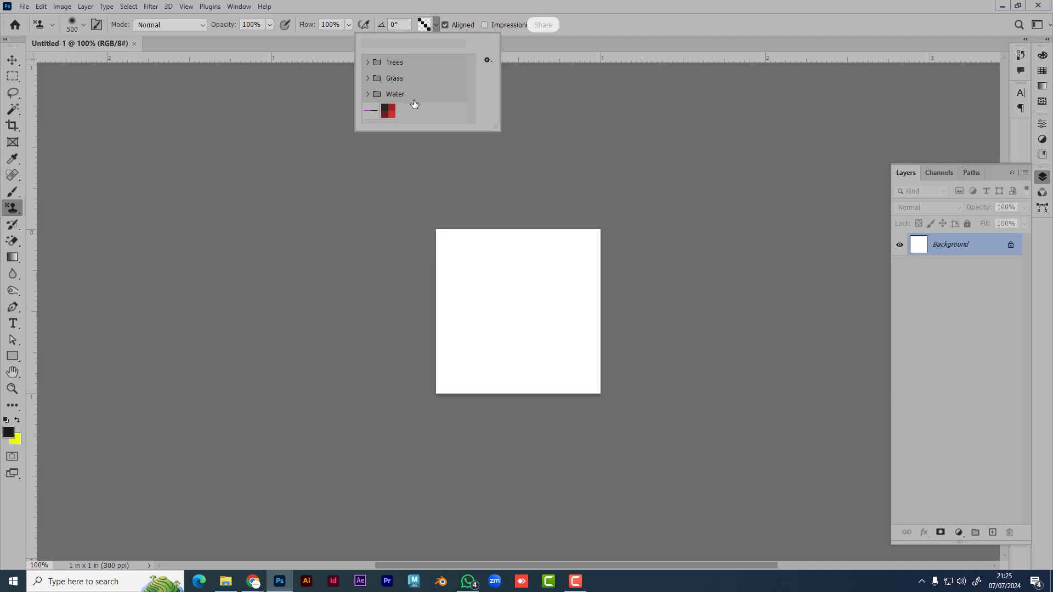
pyautogui.click(389, 111)
pyautogui.moveTo(470, 235)
pyautogui.mouseDown()
pyautogui.moveTo(512, 318)
pyautogui.moveTo(306, 317)
pyautogui.mouseUp()
pyautogui.click(12, 59)
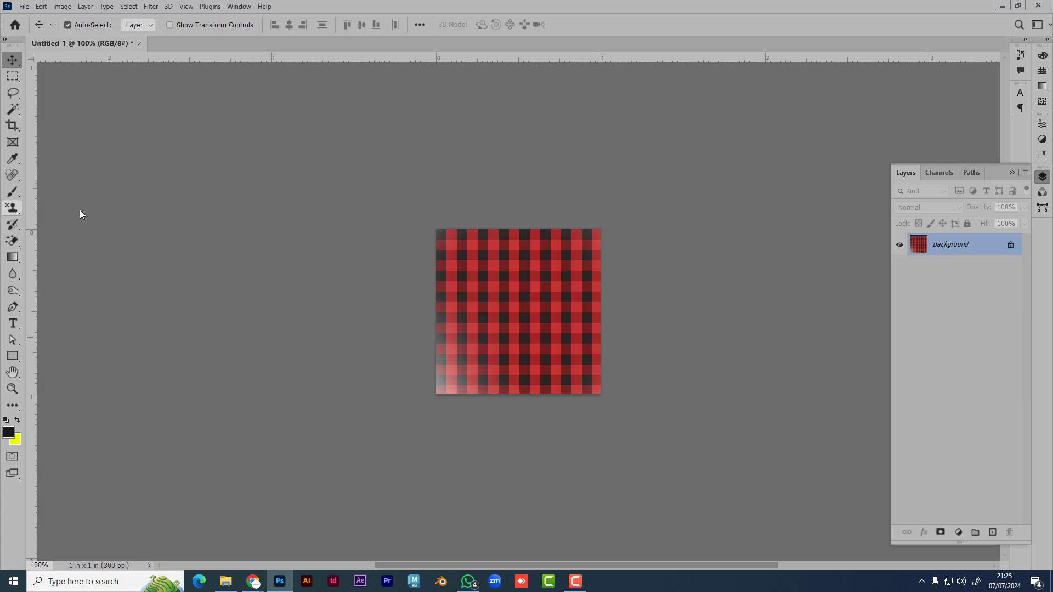
# - Import the PAT file 58 from the Downloads folder into the Pattern Stamp tool's patterns
pyautogui.click(12, 207)
pyautogui.click(436, 25)
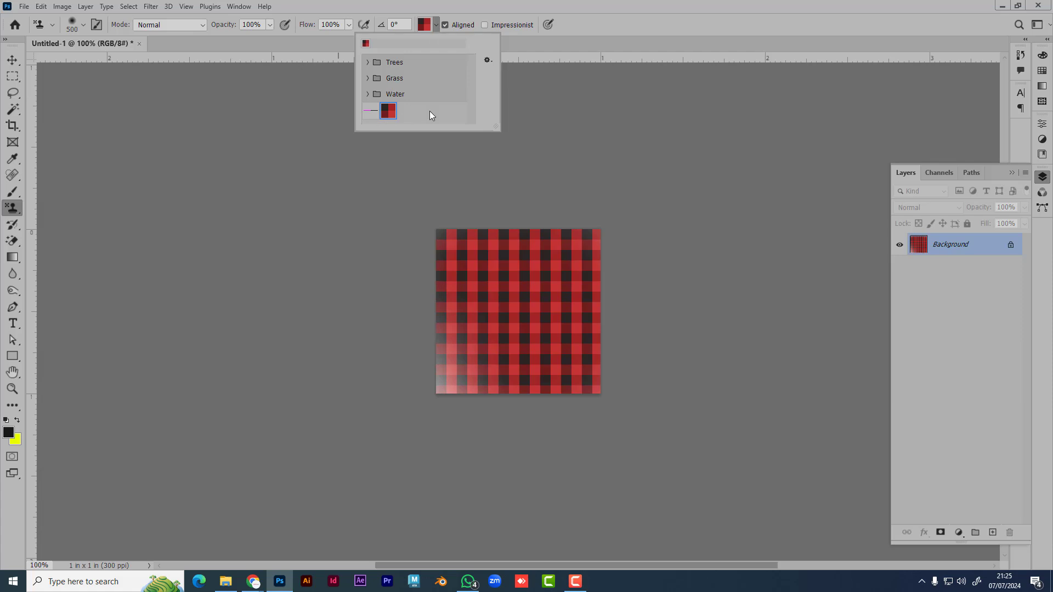
pyautogui.click(487, 61)
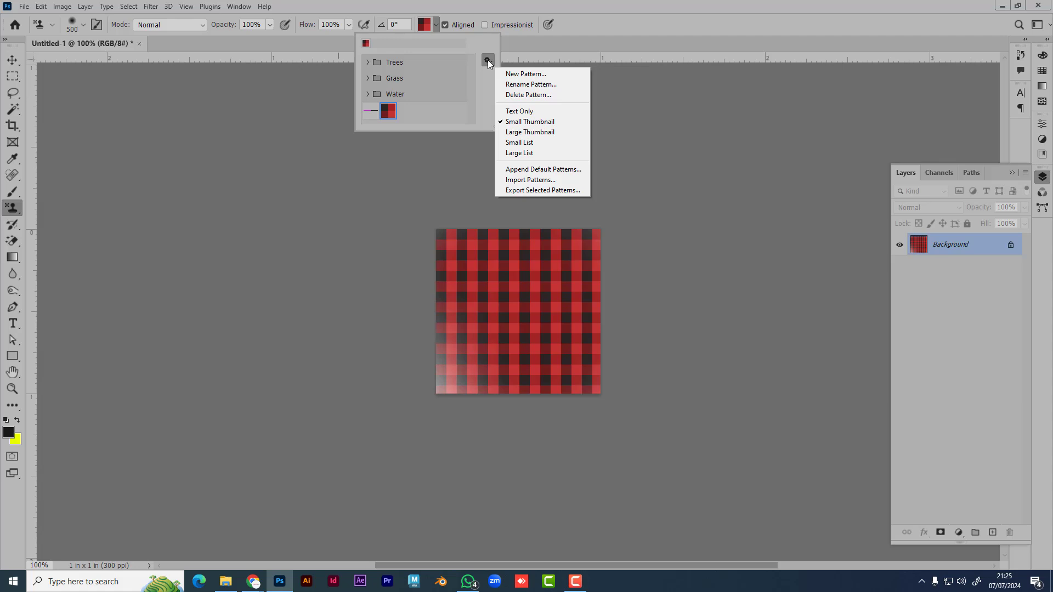
pyautogui.click(551, 185)
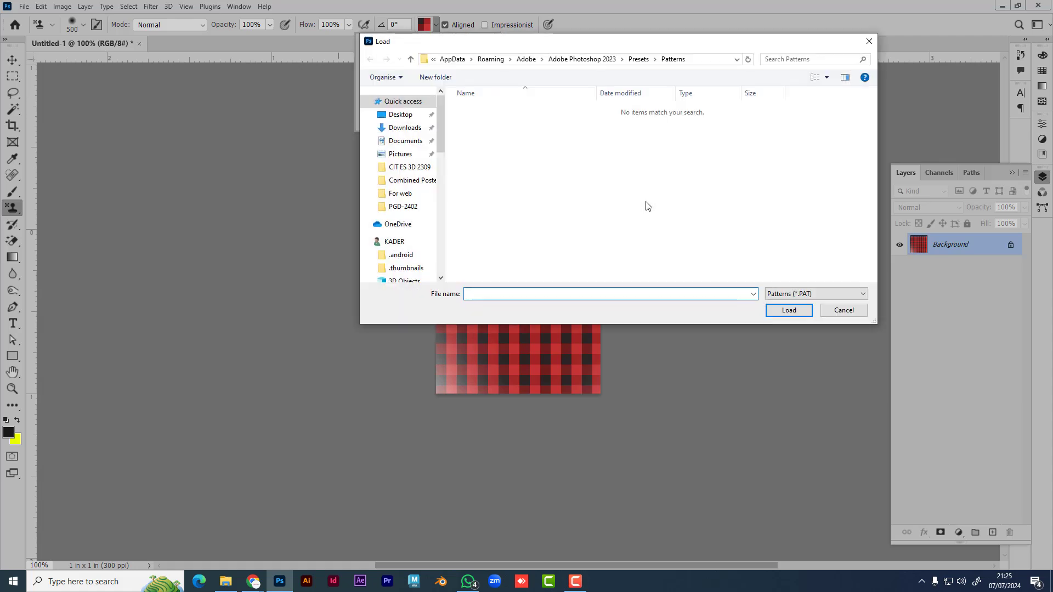
pyautogui.click(406, 120)
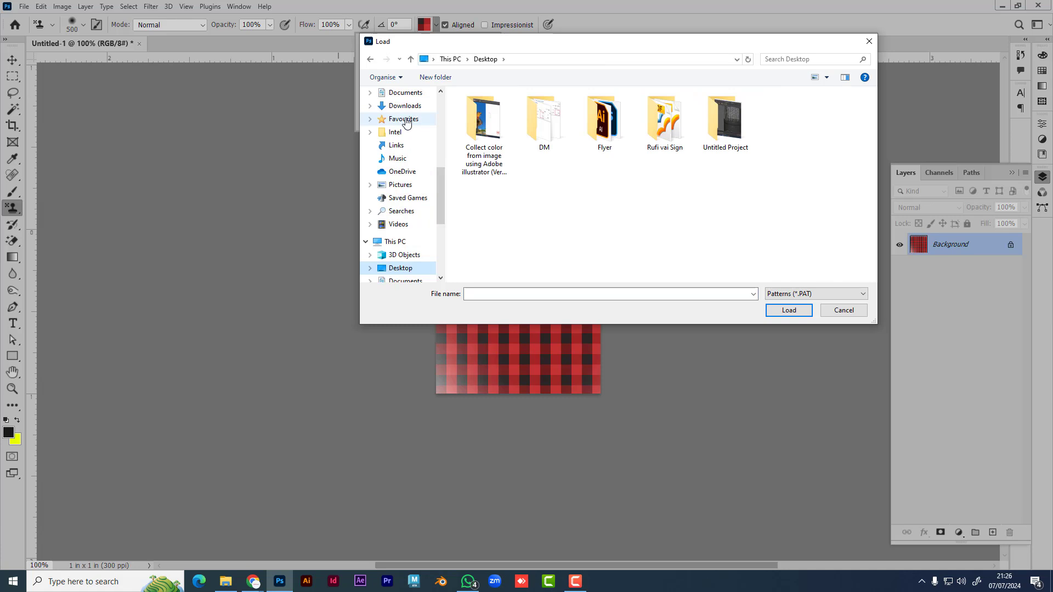
pyautogui.click(406, 107)
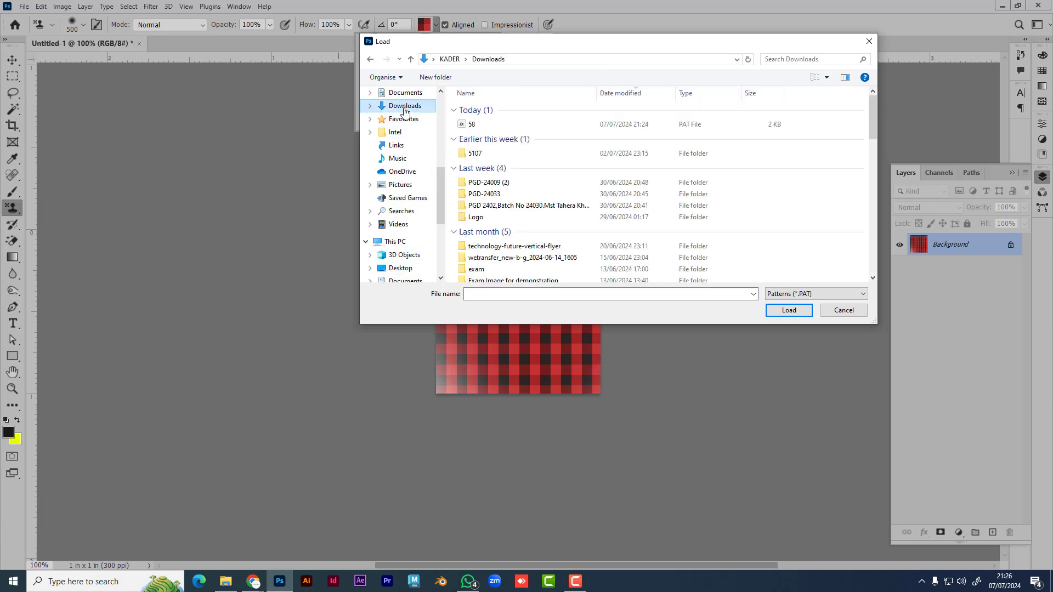
pyautogui.click(484, 130)
pyautogui.click(798, 312)
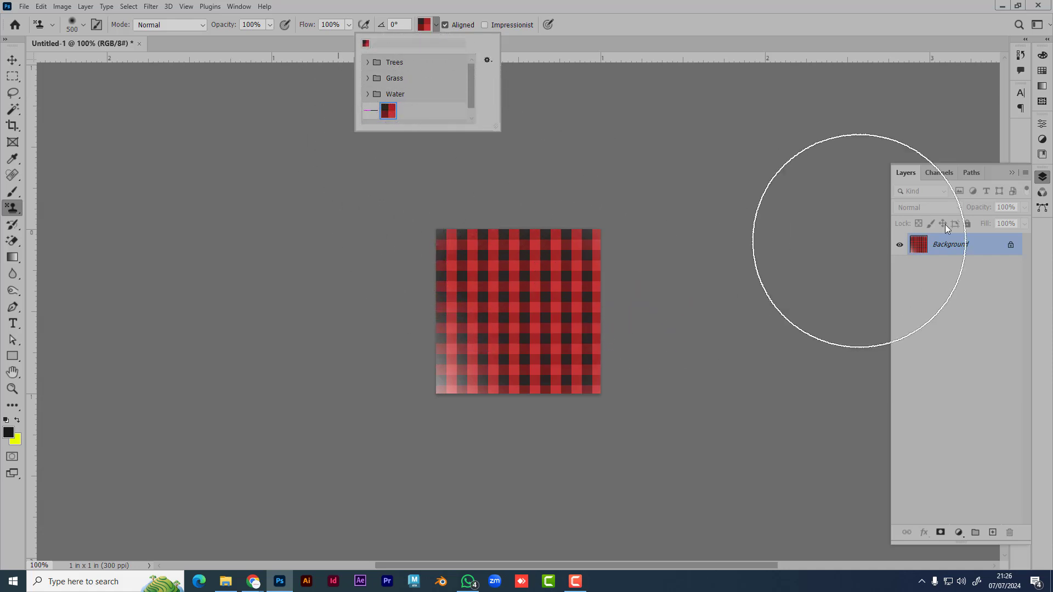
# - Collapse the Layers panel and quit Photoshop without saving the checked-pattern document
pyautogui.click(1012, 173)
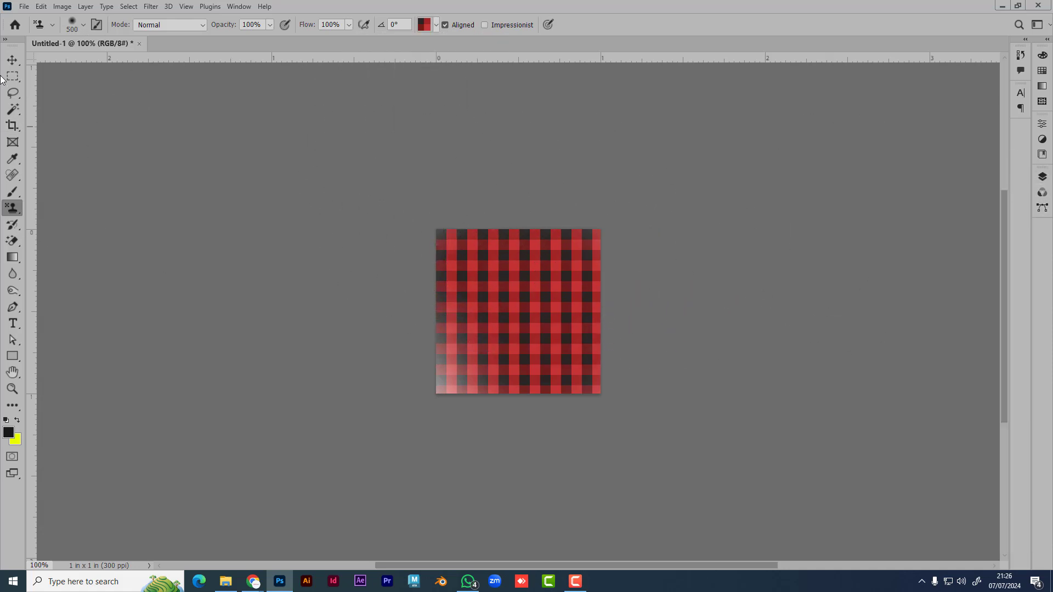
pyautogui.click(12, 59)
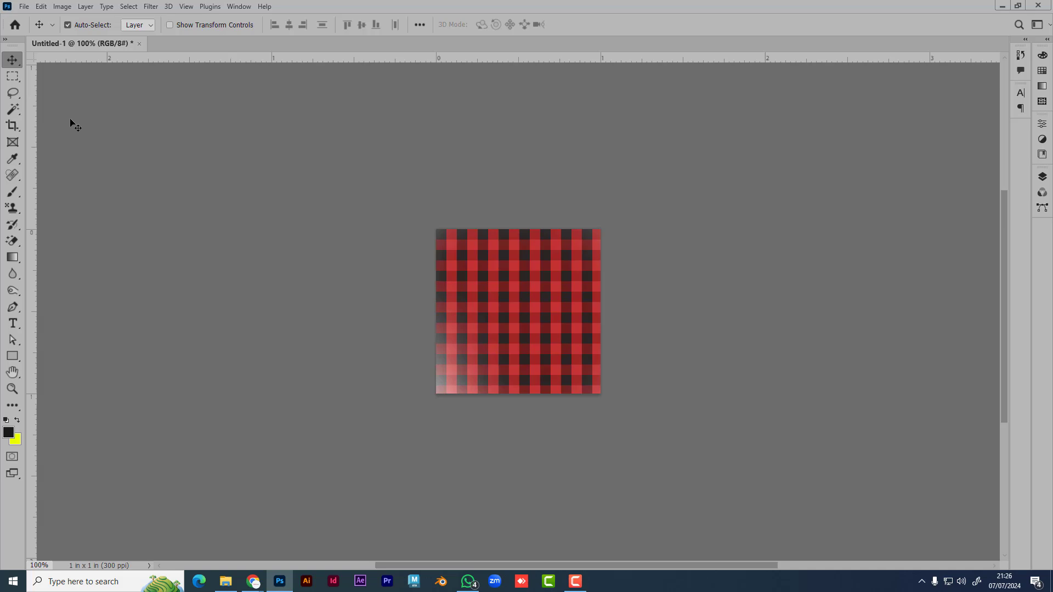
pyautogui.click(1048, 8)
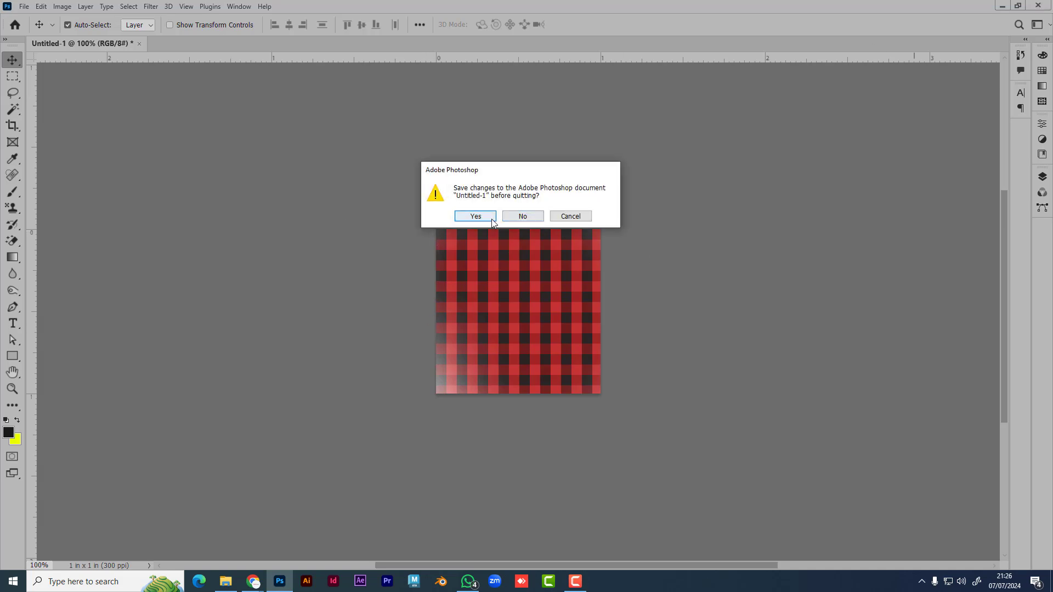
pyautogui.click(523, 217)
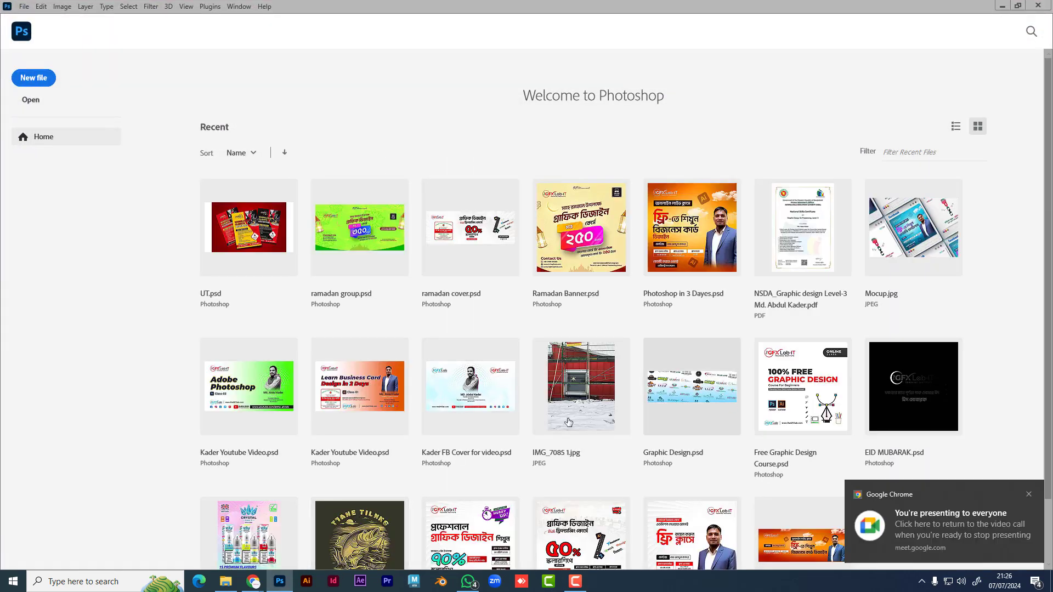
# - Create a blank document of 1 x 1 px at 72 pixels/inch from the recent presets
pyautogui.click(36, 83)
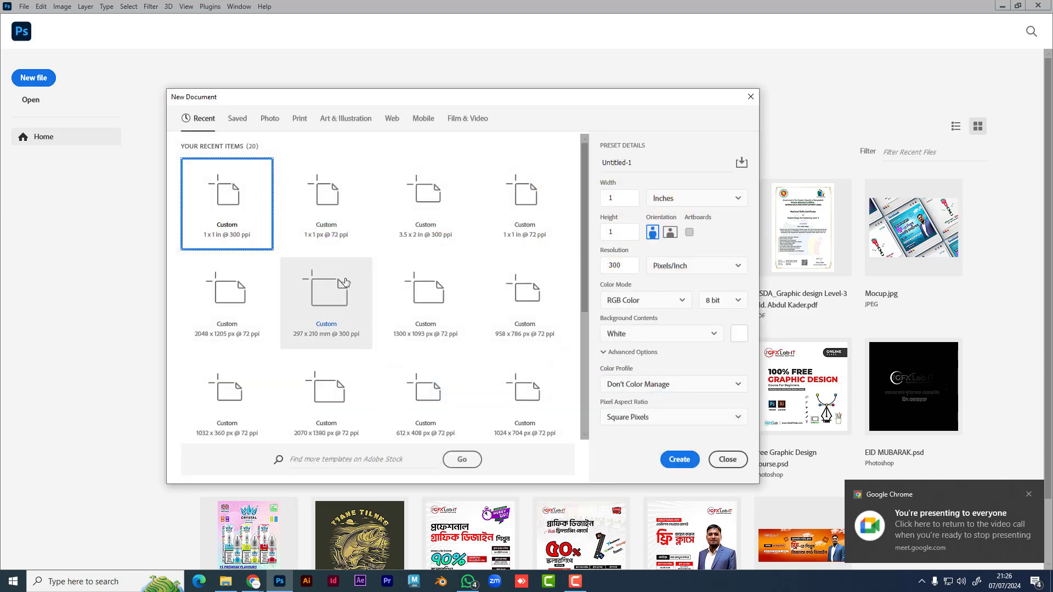
pyautogui.click(325, 201)
pyautogui.click(679, 458)
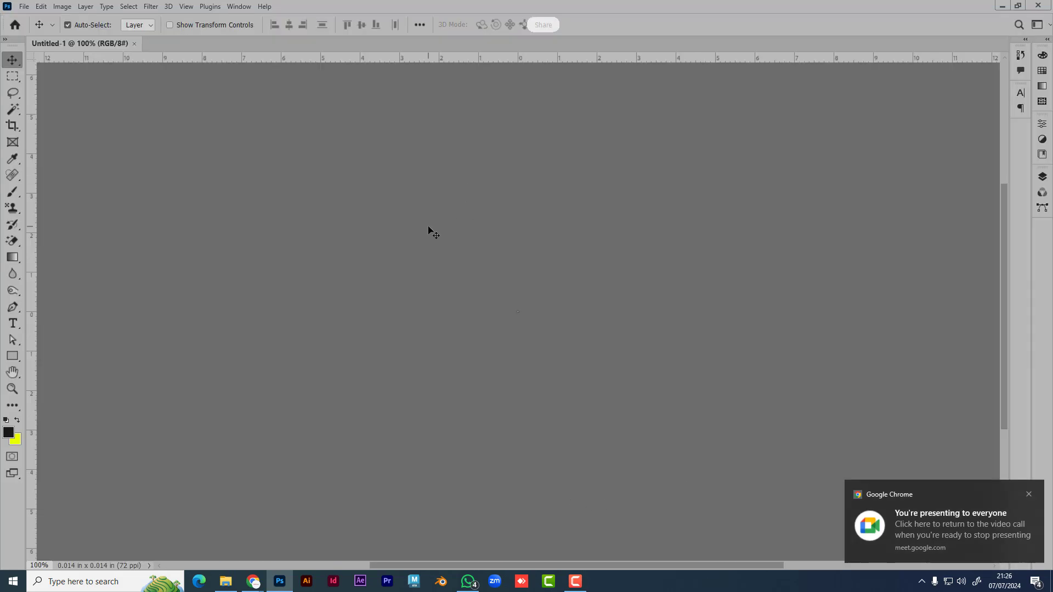
# - Expand the imported 58 group among the Pattern Stamp patterns and enlarge the pattern picker to show its contents
pyautogui.click(14, 81)
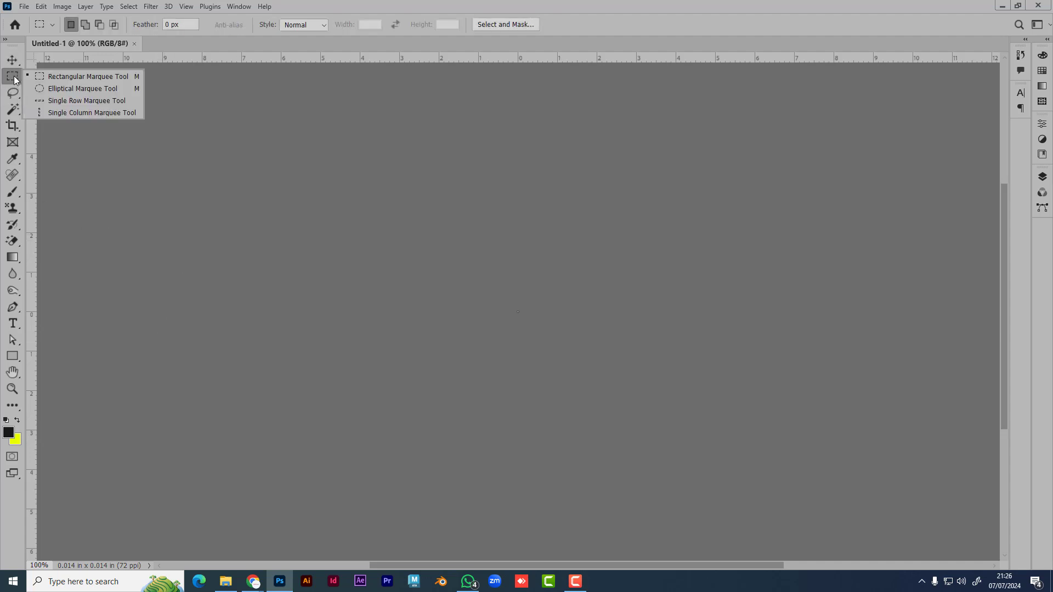
pyautogui.click(12, 62)
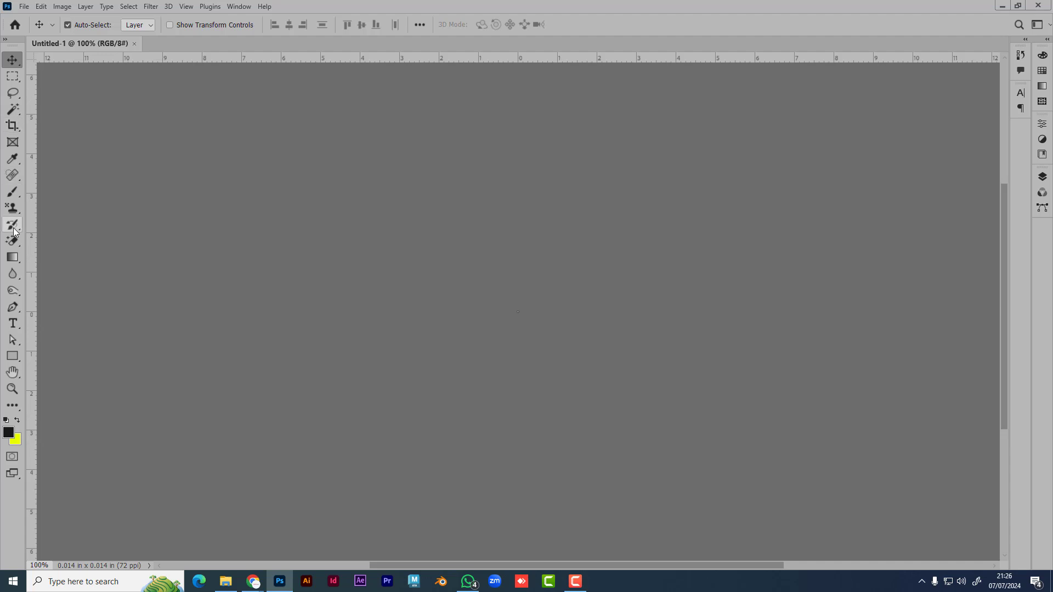
pyautogui.click(13, 209)
pyautogui.click(437, 25)
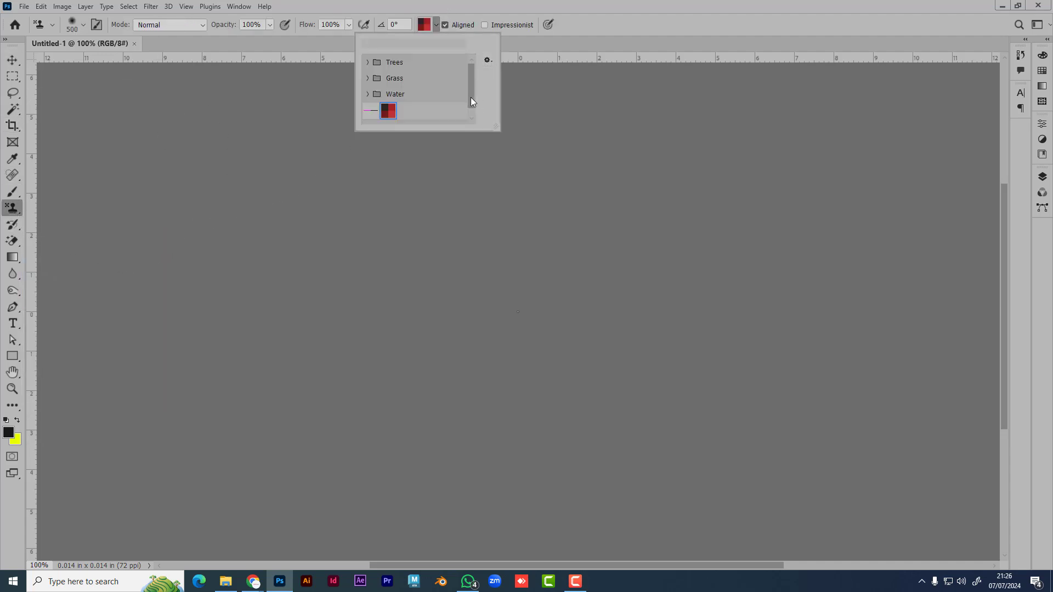
pyautogui.click(472, 117)
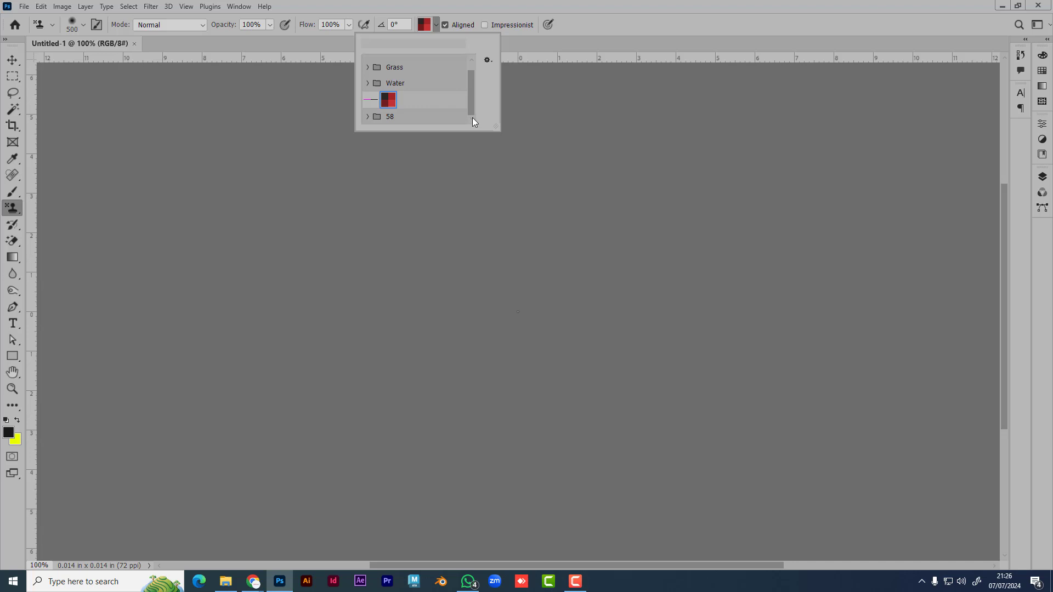
pyautogui.click(368, 117)
pyautogui.scroll(-1, 474, 107)
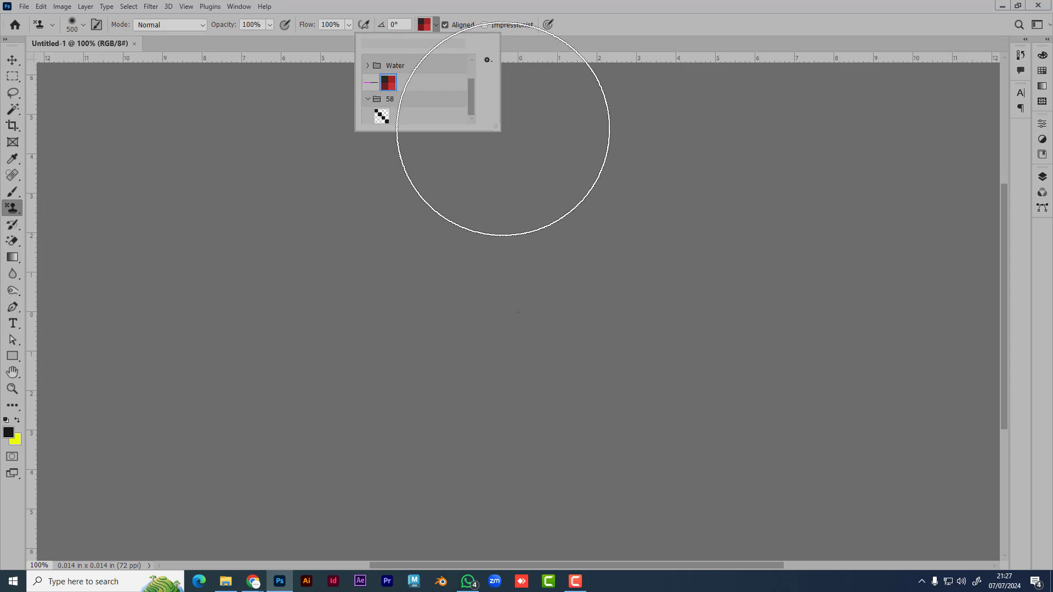
pyautogui.moveTo(496, 126); pyautogui.dragTo(528, 282)
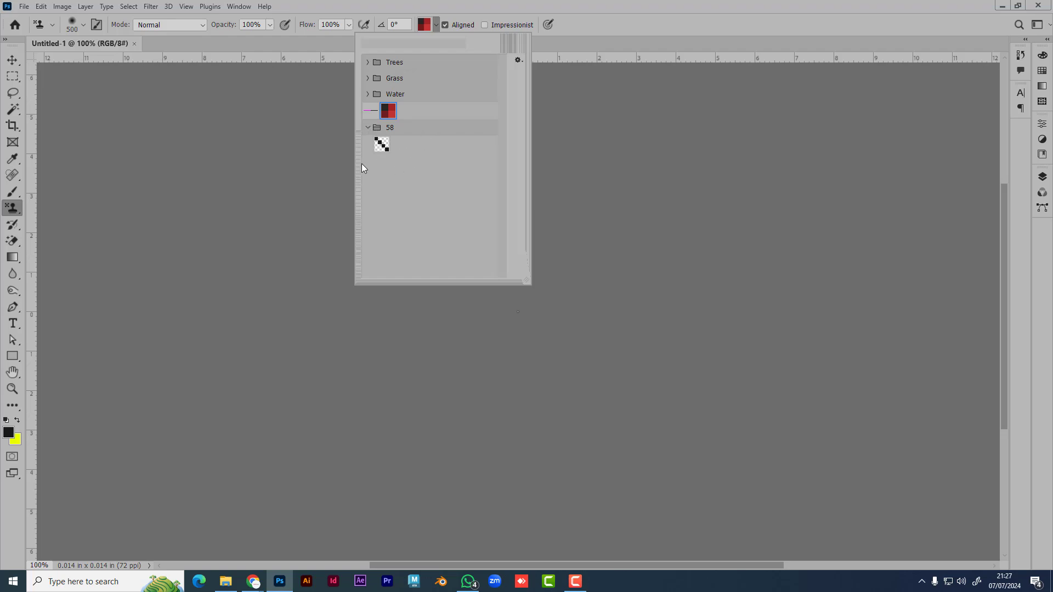
# - Minimize the open windows, open the Downloads folder in File Explorer and select the exported pattern file 58
pyautogui.click(1001, 7)
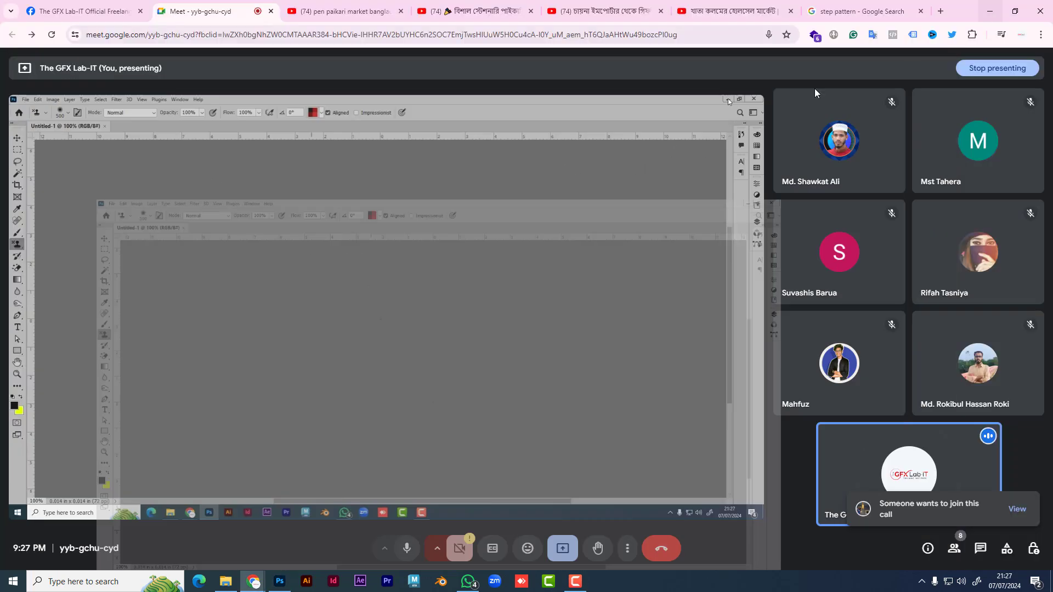
pyautogui.click(991, 11)
pyautogui.click(992, 11)
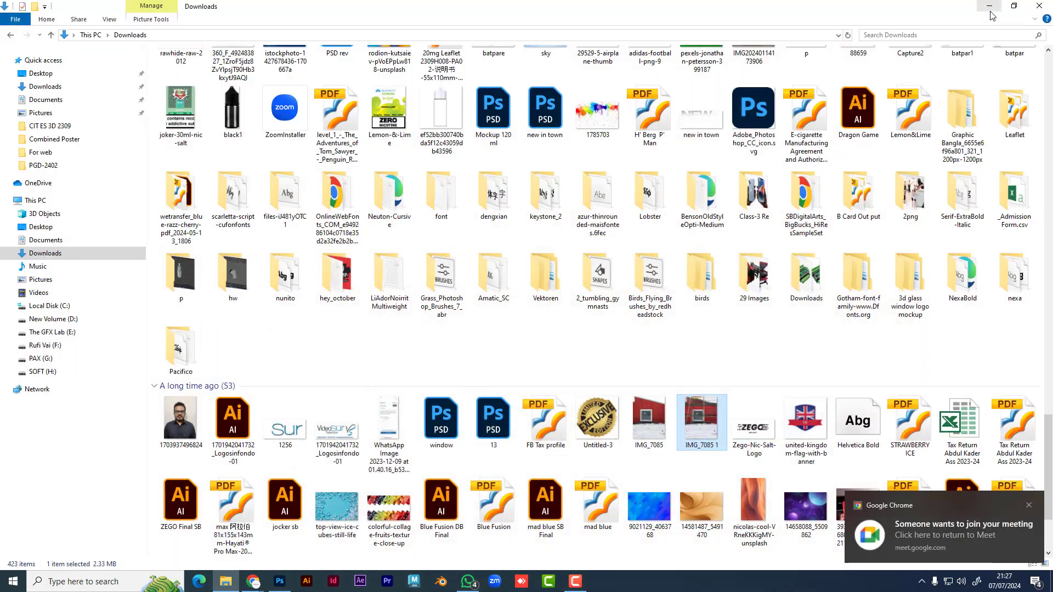
pyautogui.click(991, 11)
pyautogui.doubleClick(20, 22)
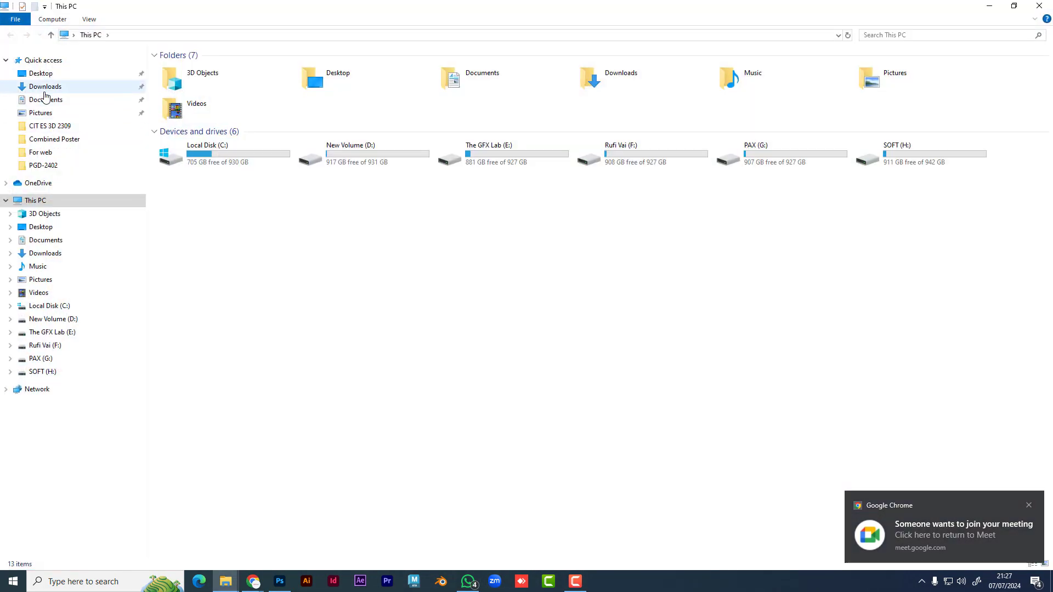
pyautogui.click(45, 86)
pyautogui.click(184, 94)
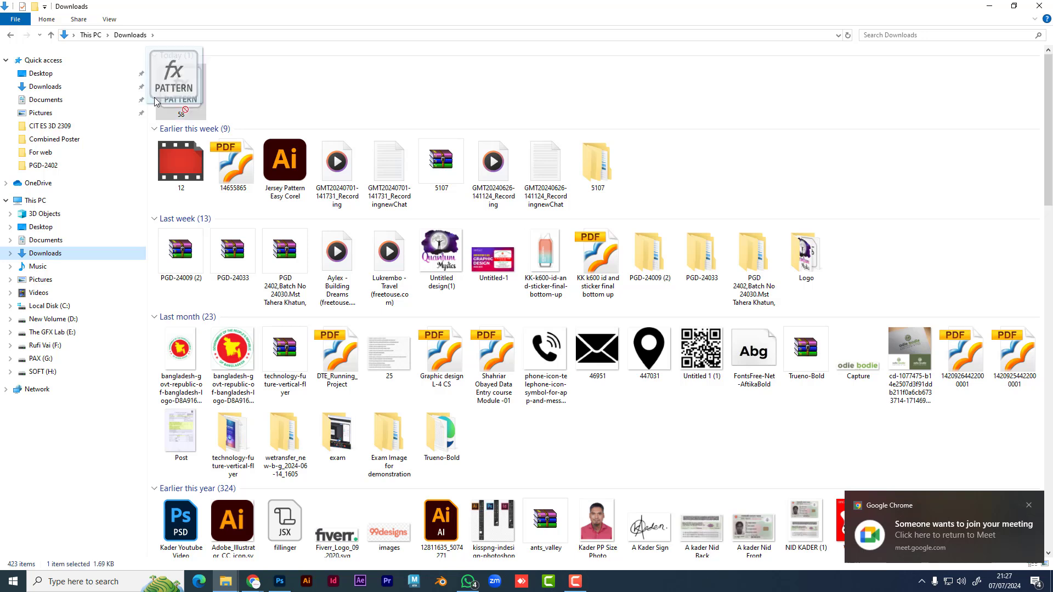
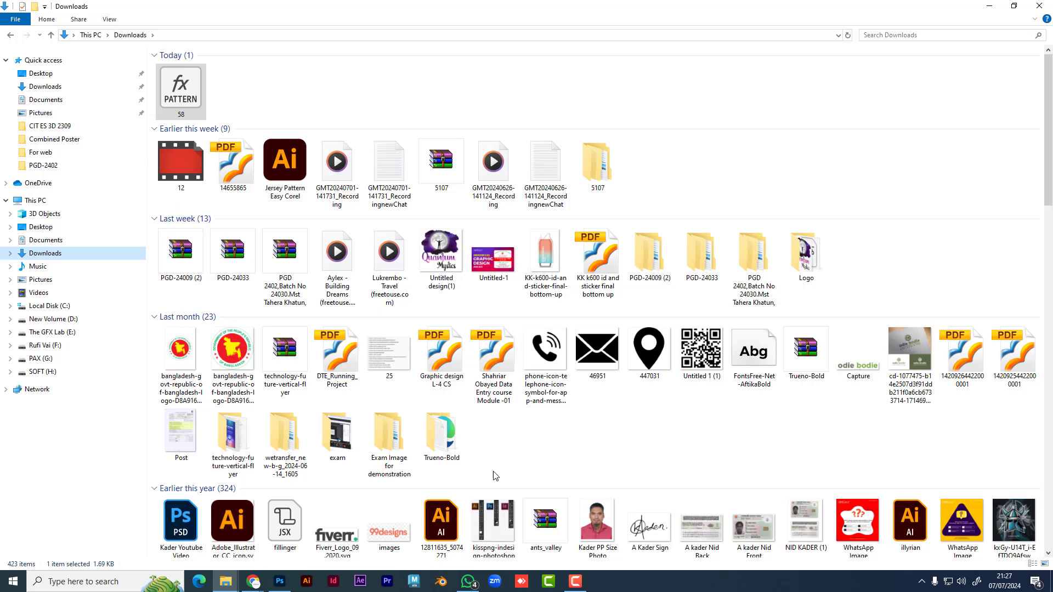
pyautogui.click(282, 584)
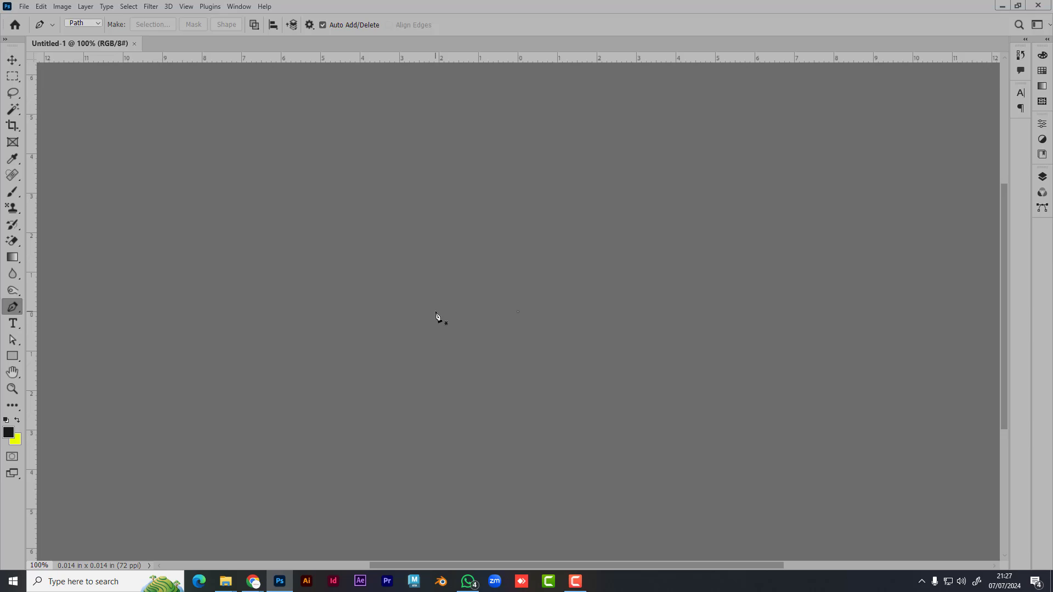
pyautogui.hotkey('ctrl', 'n')
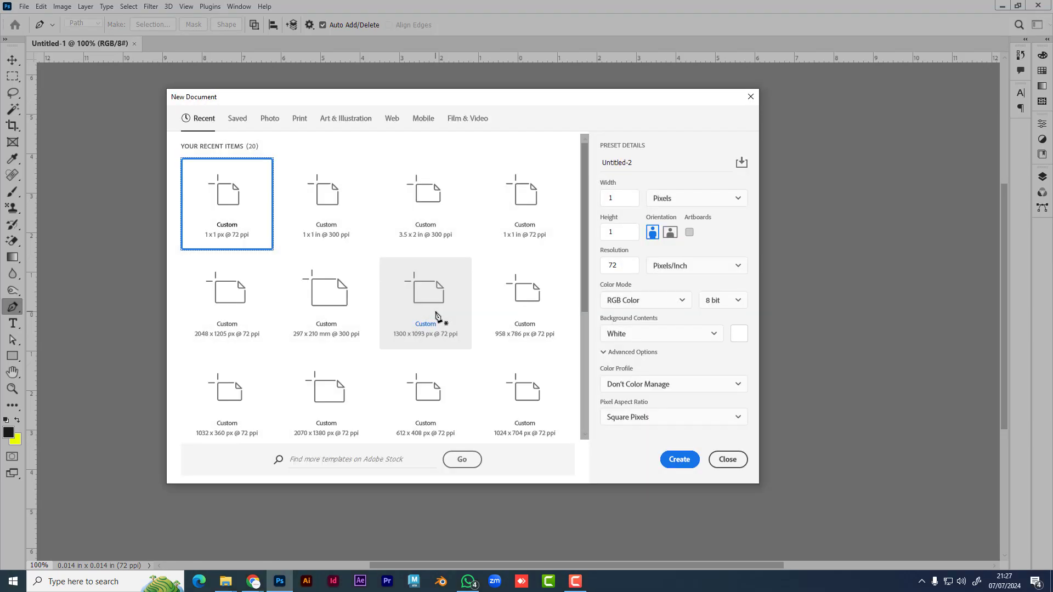
pyautogui.click(751, 98)
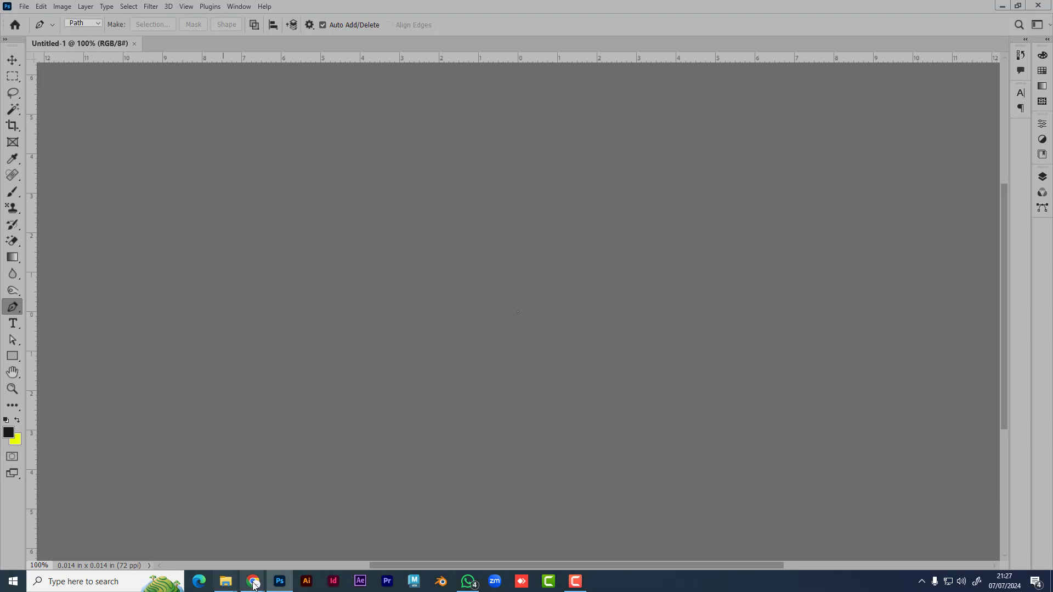
# - Switch to the Google Images results in Chrome and replace the step pattern search with unsplash
pyautogui.moveTo(254, 585)
pyautogui.click(193, 532)
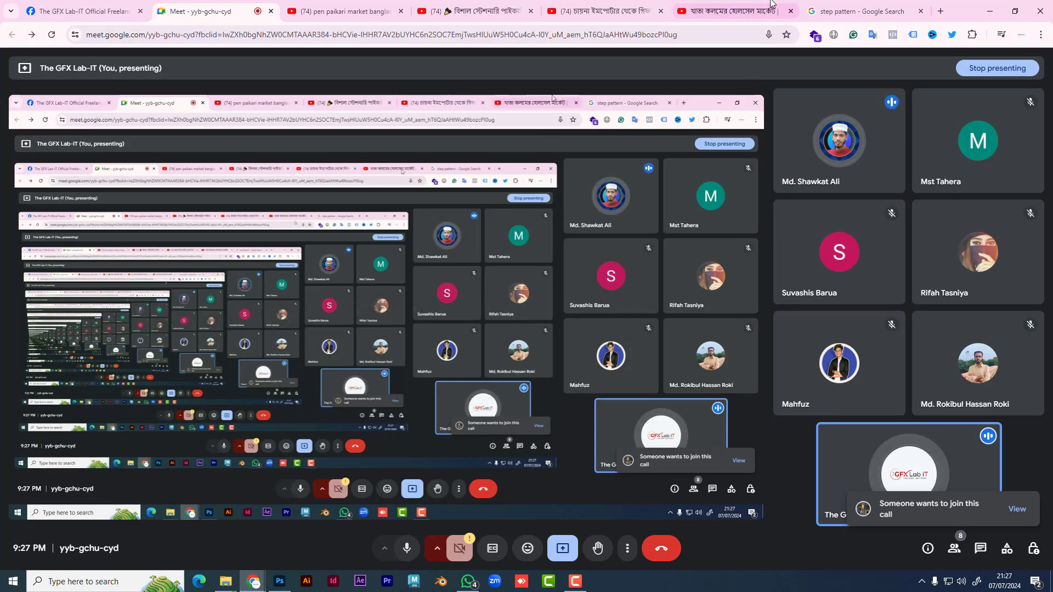
pyautogui.click(859, 9)
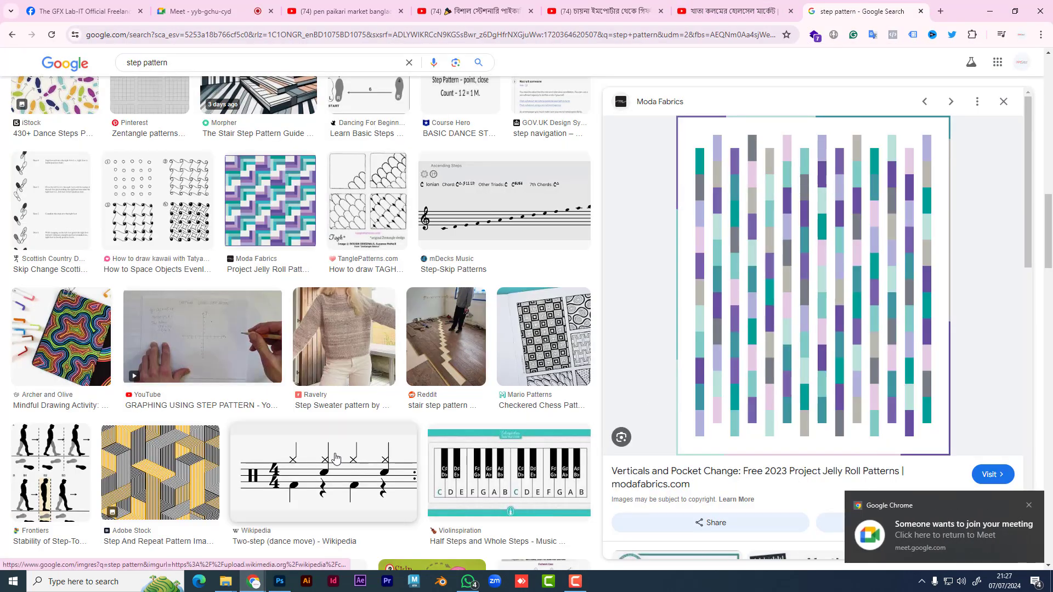
pyautogui.scroll(5, 301, 471)
pyautogui.scroll(10, 301, 470)
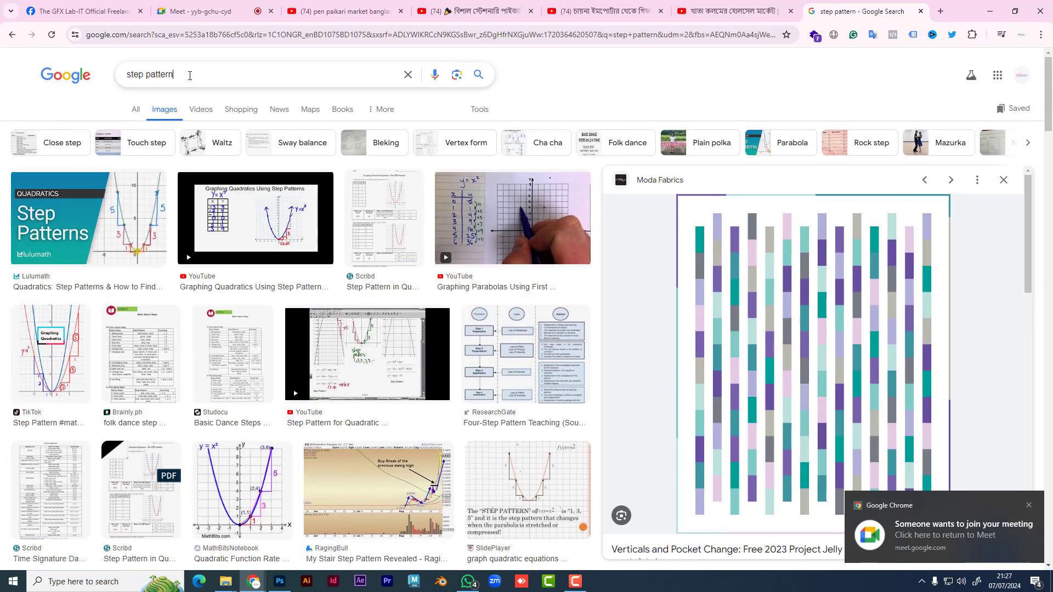
pyautogui.moveTo(190, 76); pyautogui.dragTo(0, 88)
pyautogui.write('un')
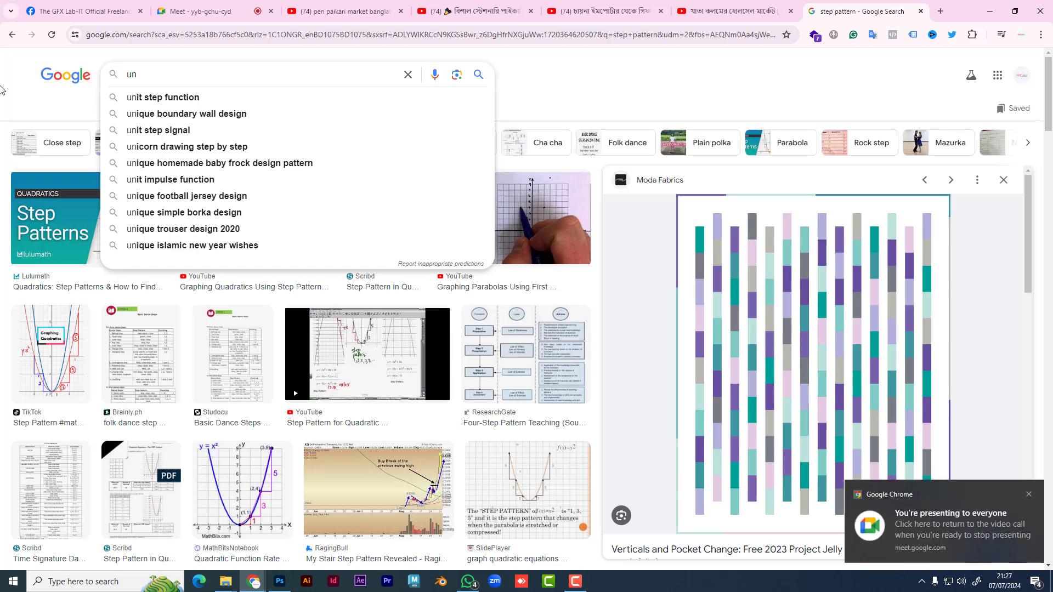
pyautogui.write('sp')
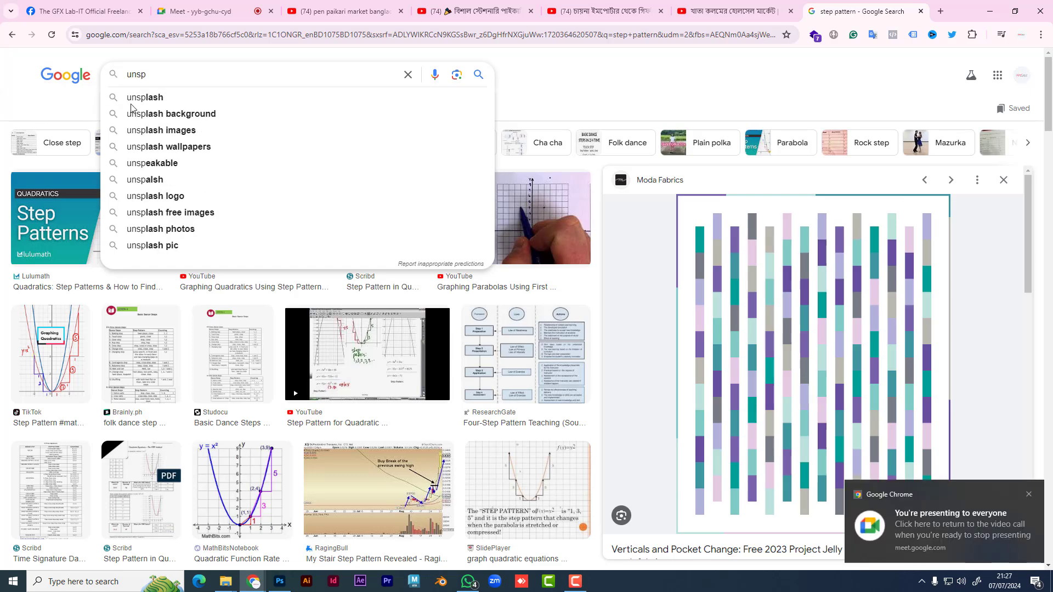
pyautogui.click(144, 98)
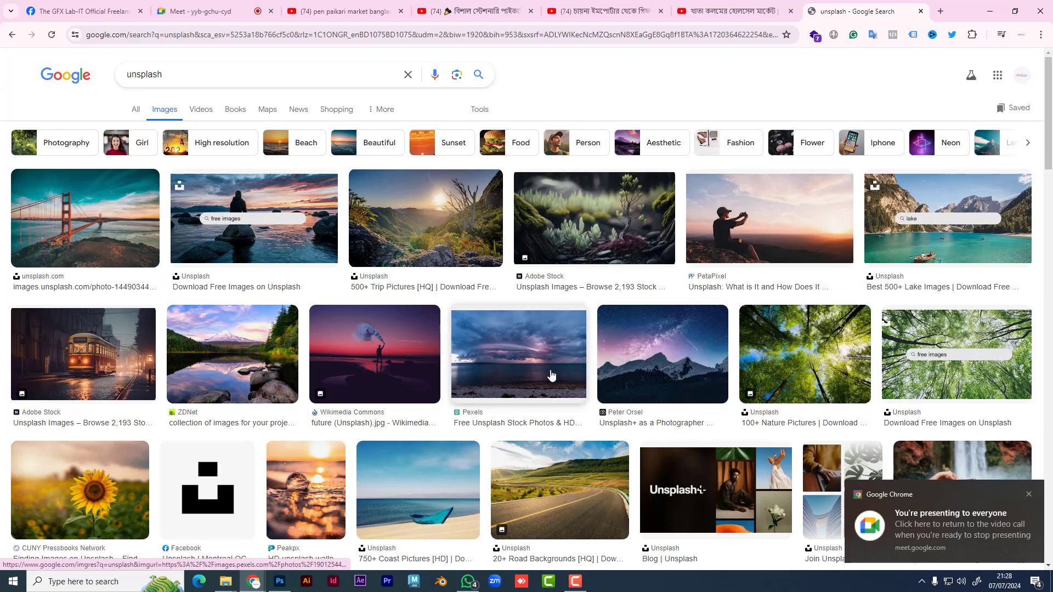
# - Browse the unsplash image results and open the preview of the photo with repeated cameras on an orange background
pyautogui.scroll(-4, 551, 375)
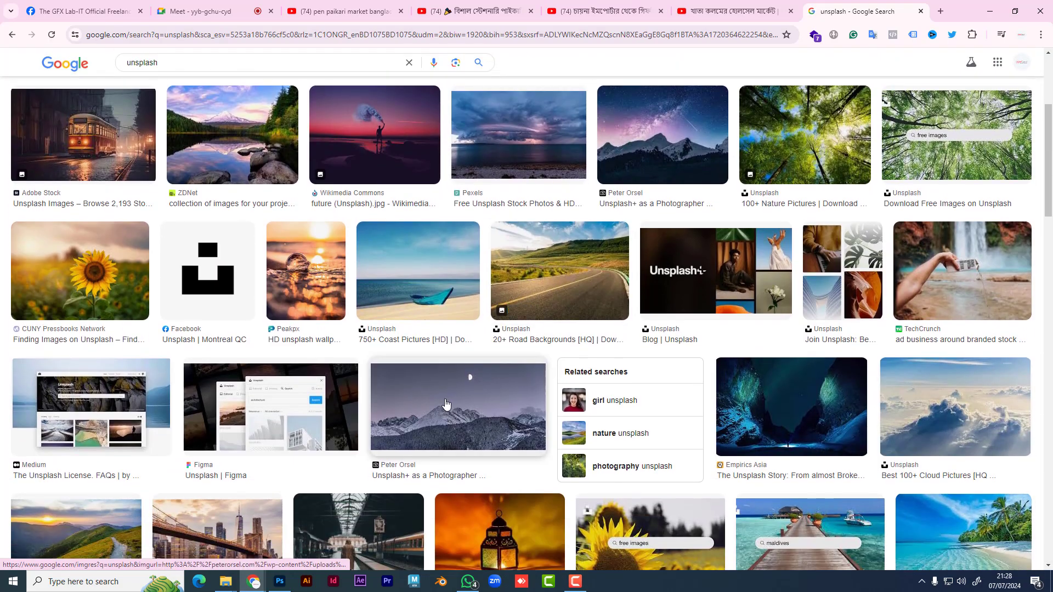
pyautogui.scroll(-4, 446, 404)
pyautogui.scroll(-1, 446, 404)
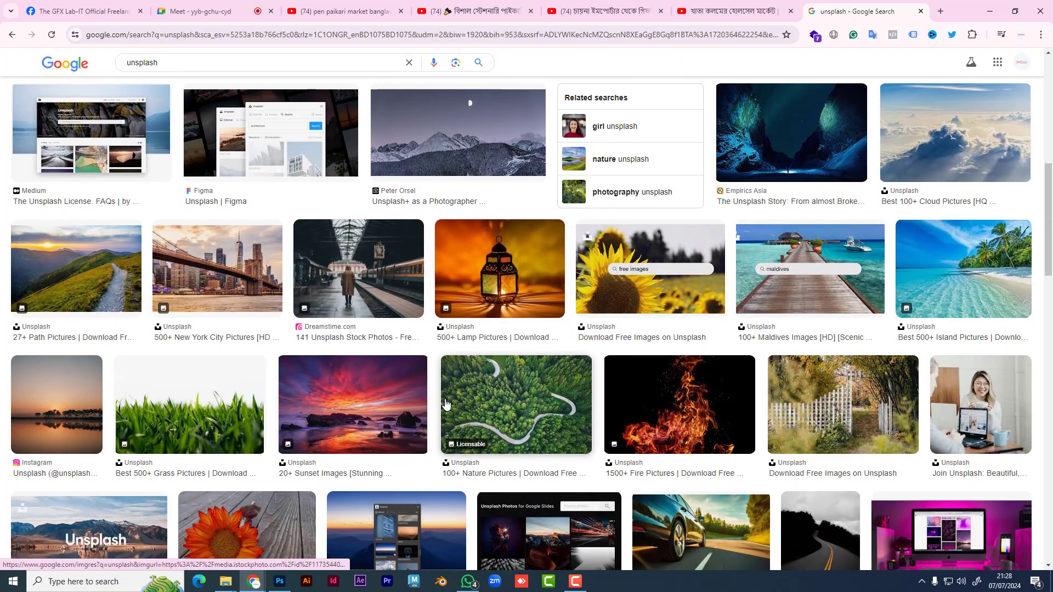
pyautogui.scroll(-3, 446, 405)
pyautogui.scroll(-2, 446, 404)
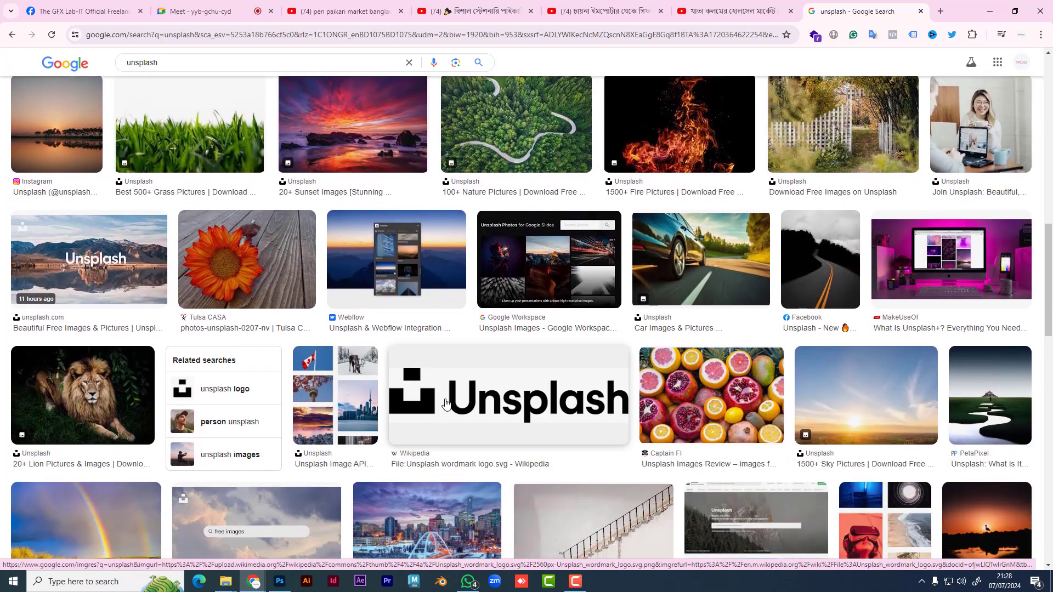
pyautogui.scroll(-2, 446, 404)
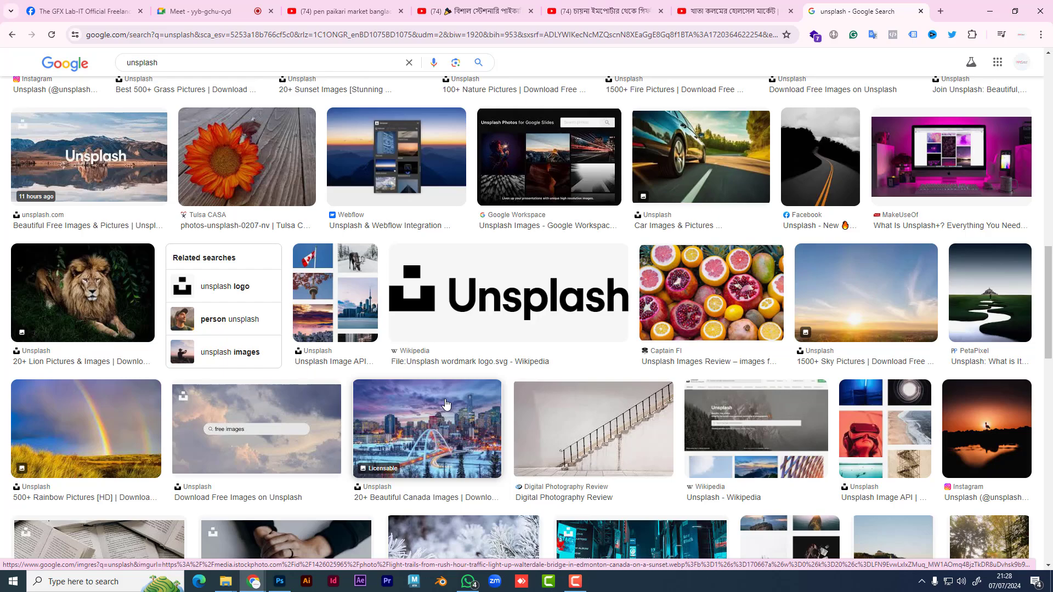
pyautogui.scroll(-5, 446, 404)
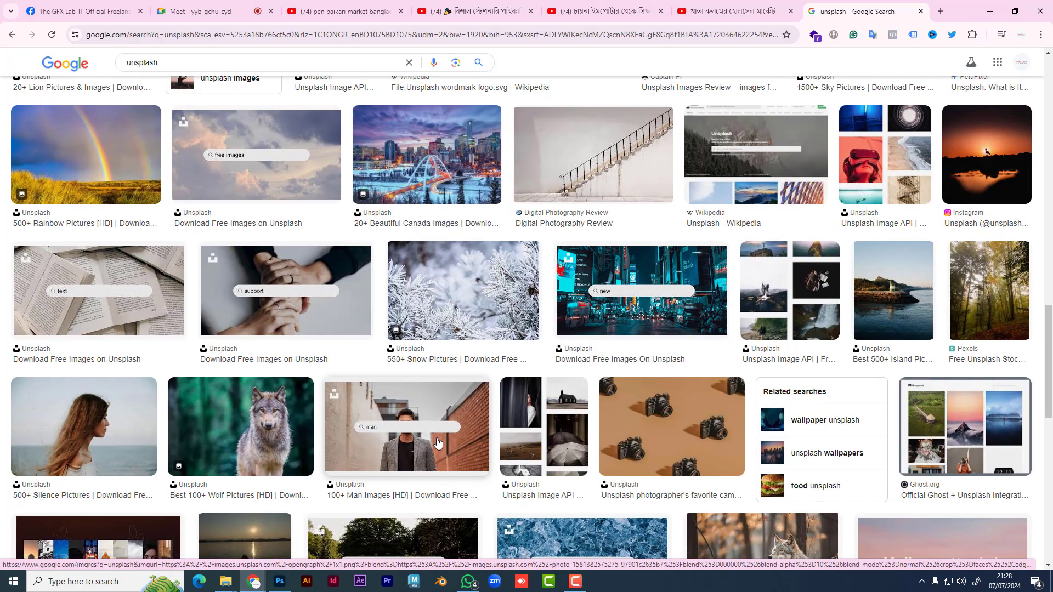
pyautogui.scroll(-4, 438, 443)
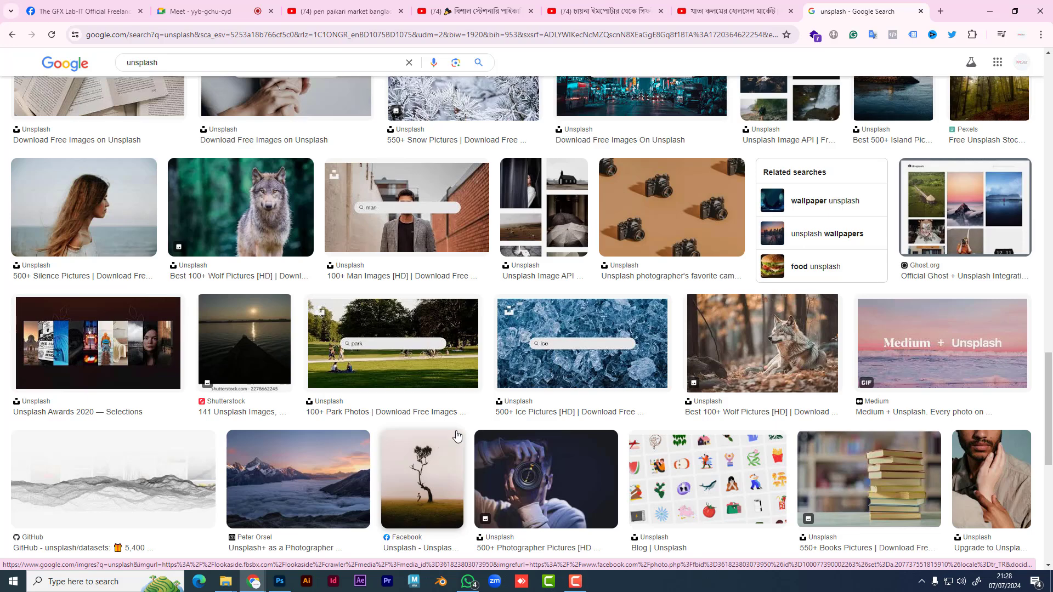
pyautogui.click(685, 225)
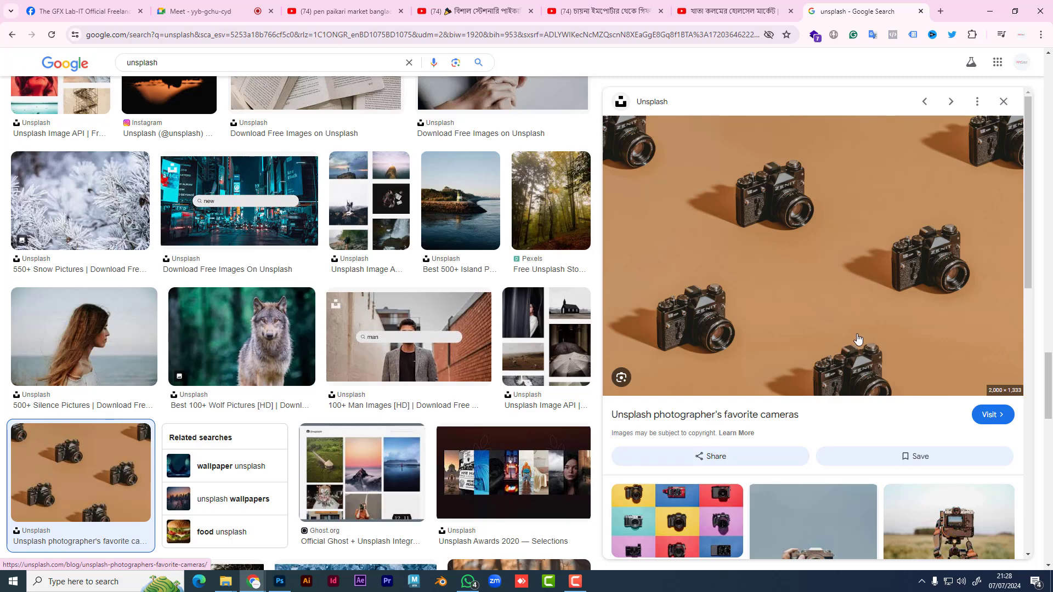
# - Look over the images related to the camera photo and copy the full previewed image
pyautogui.scroll(-5, 858, 337)
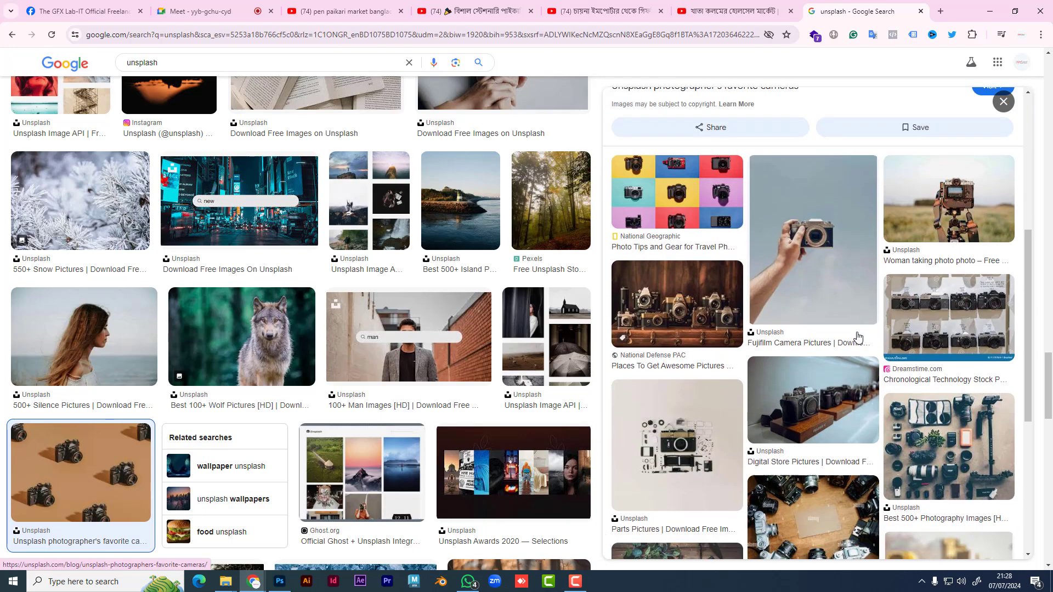
pyautogui.scroll(2, 860, 338)
pyautogui.scroll(4, 859, 338)
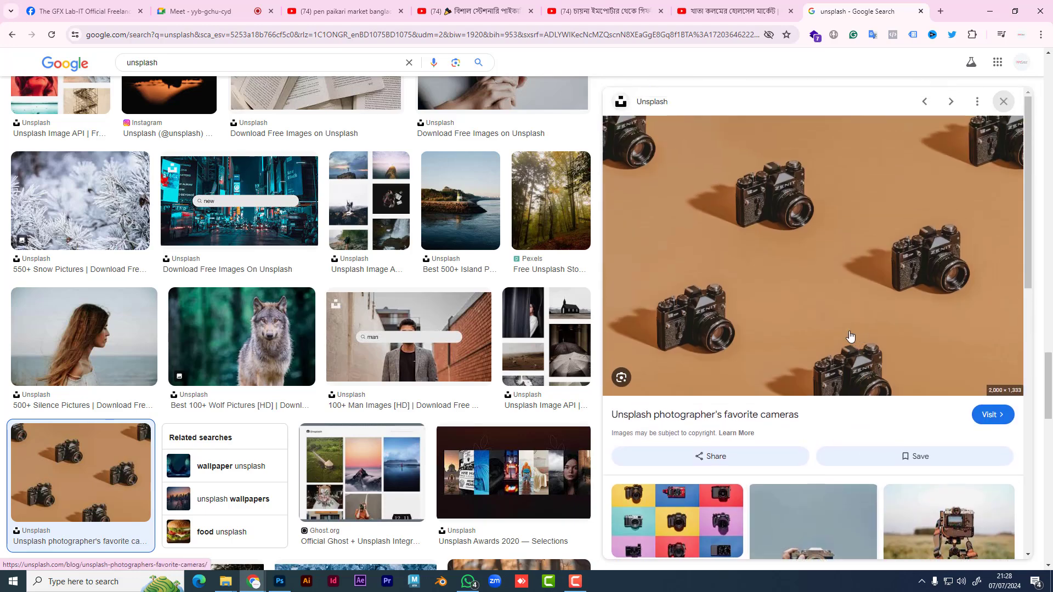
pyautogui.rightClick(782, 237)
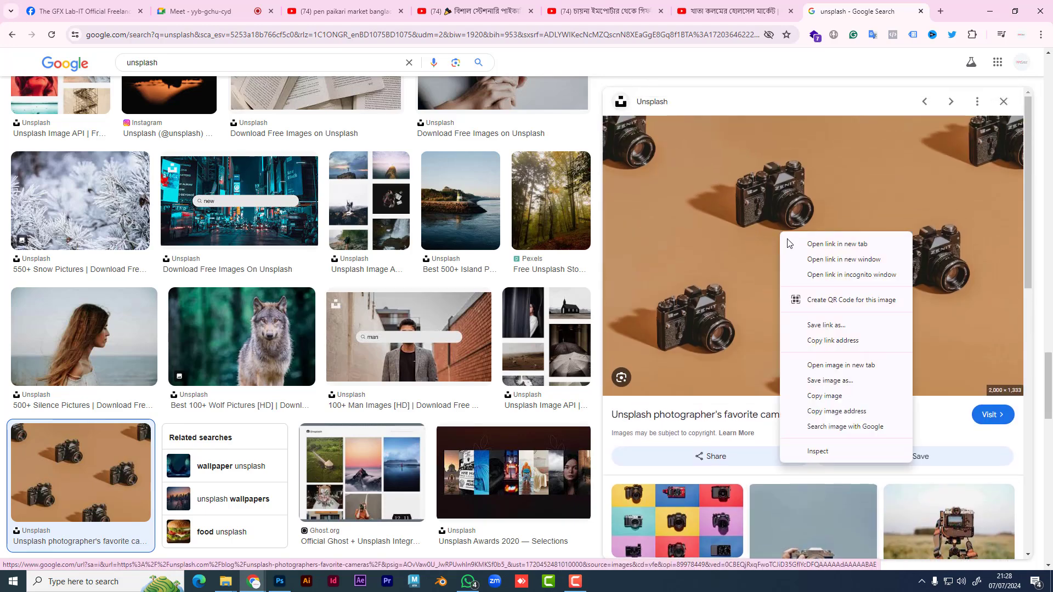
pyautogui.click(831, 396)
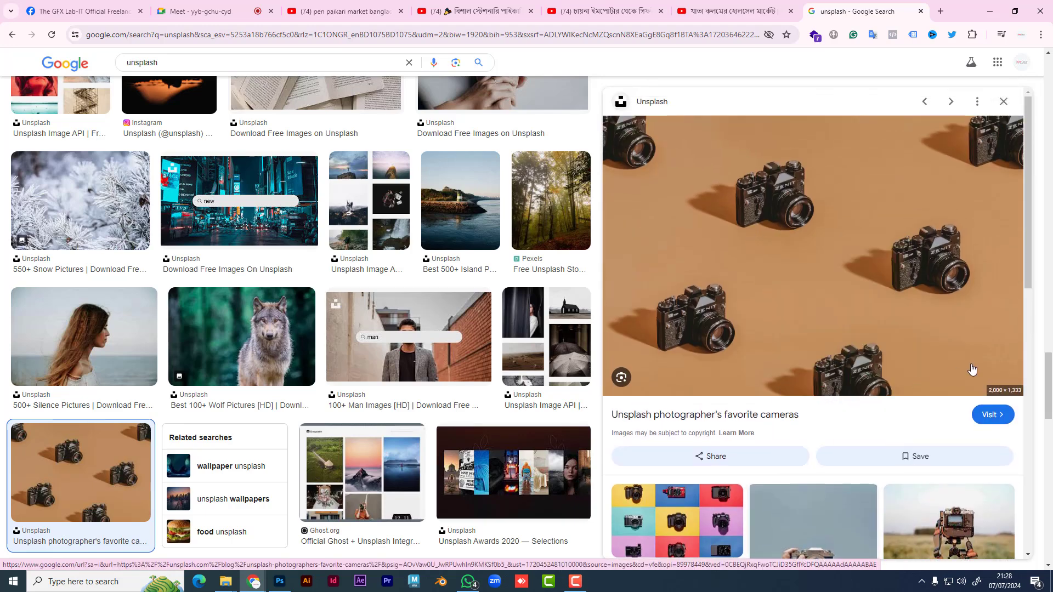
# - Switch to Photoshop, create a new document at the copied image's size and paste the camera photo into it
pyautogui.click(288, 582)
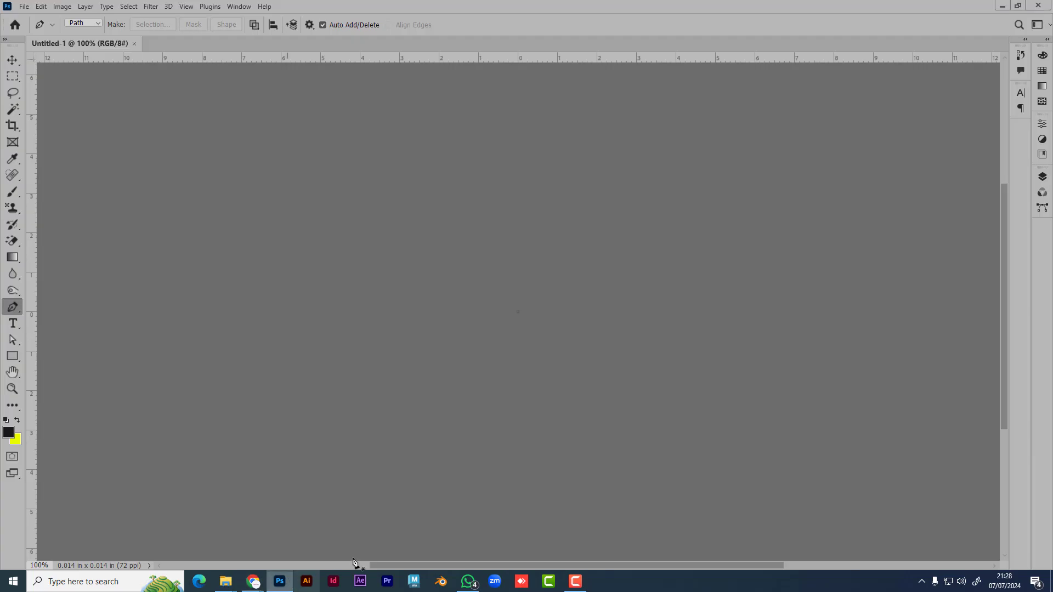
pyautogui.hotkey('ctrl', 'n')
pyautogui.press('Return')
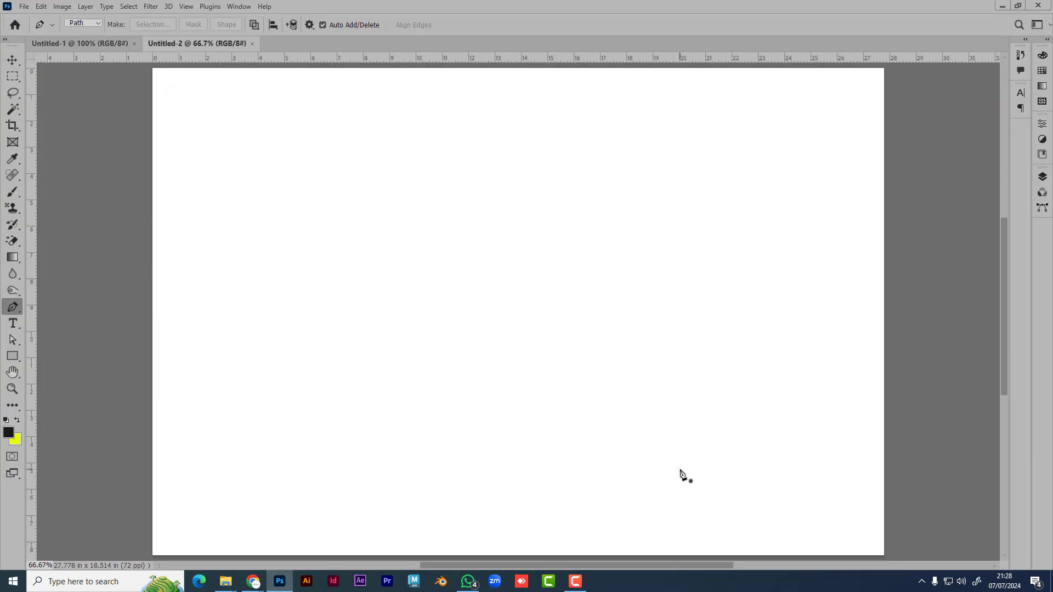
pyautogui.hotkey('ctrl', 'v')
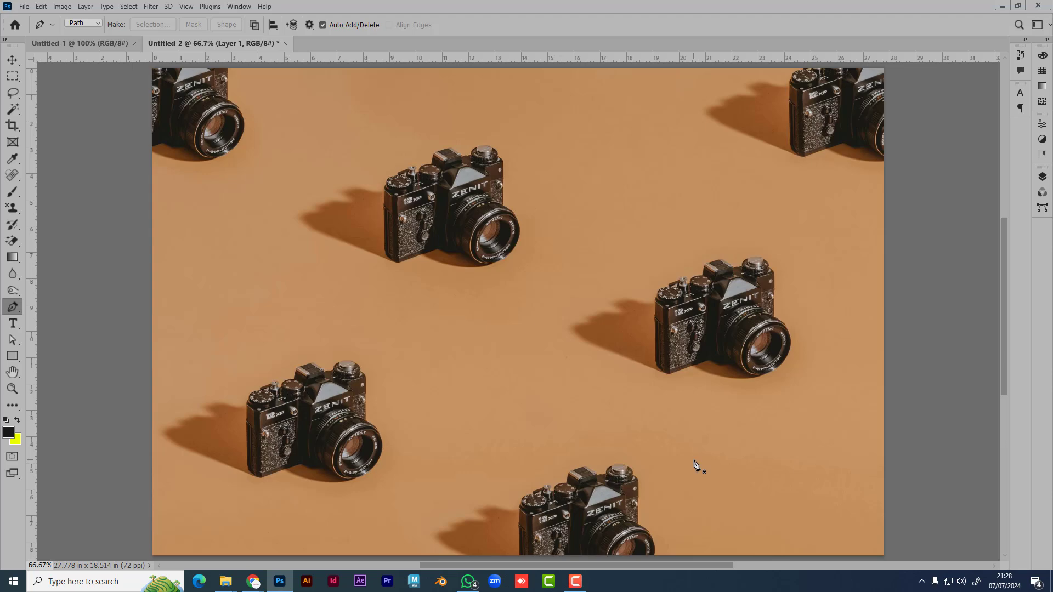
# - Examine the edges and pixels around the top of the upper-middle camera at high magnification
pyautogui.scroll(5, 455, 165)
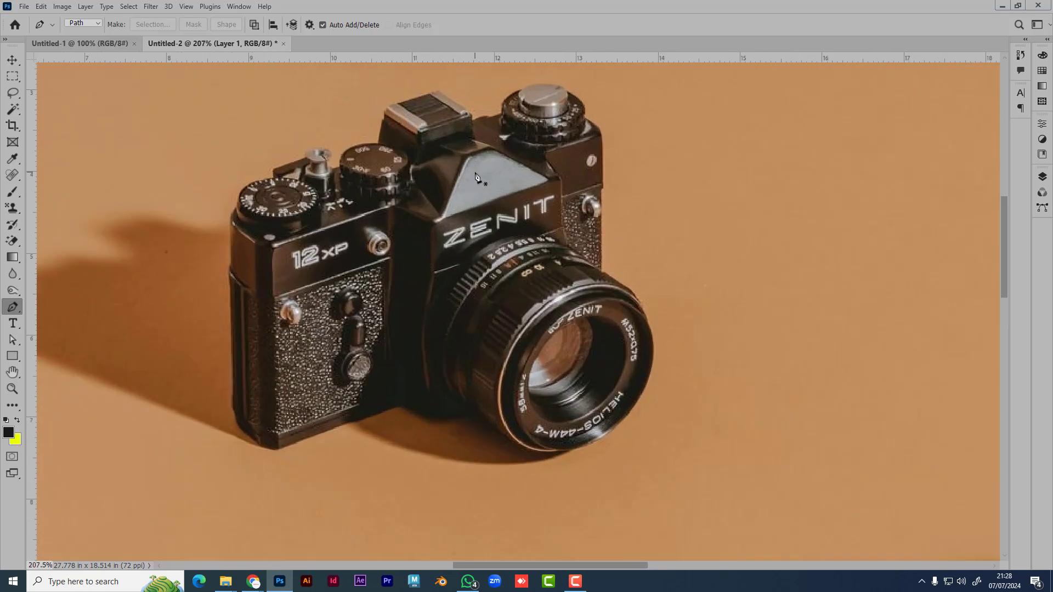
pyautogui.scroll(3, 471, 219)
pyautogui.hscroll(1, 470, 219)
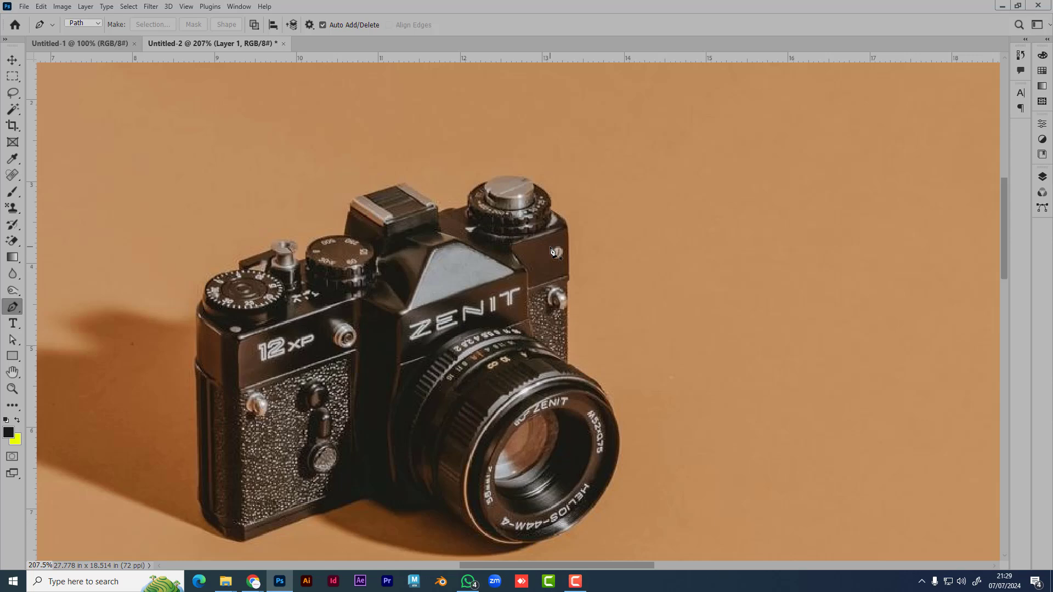
pyautogui.scroll(5, 371, 202)
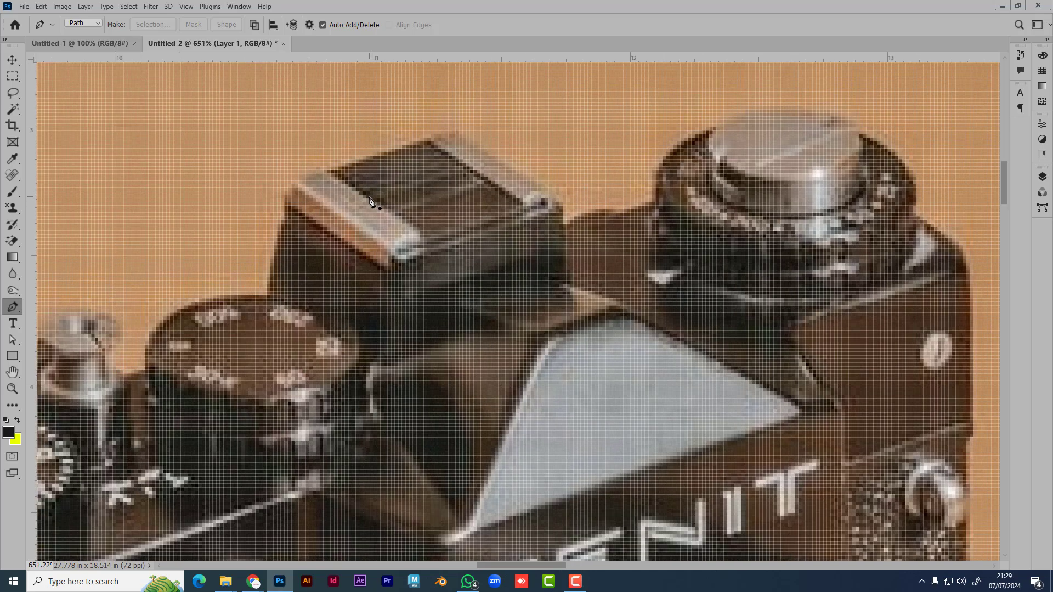
pyautogui.scroll(-4, 371, 202)
pyautogui.scroll(3, 370, 192)
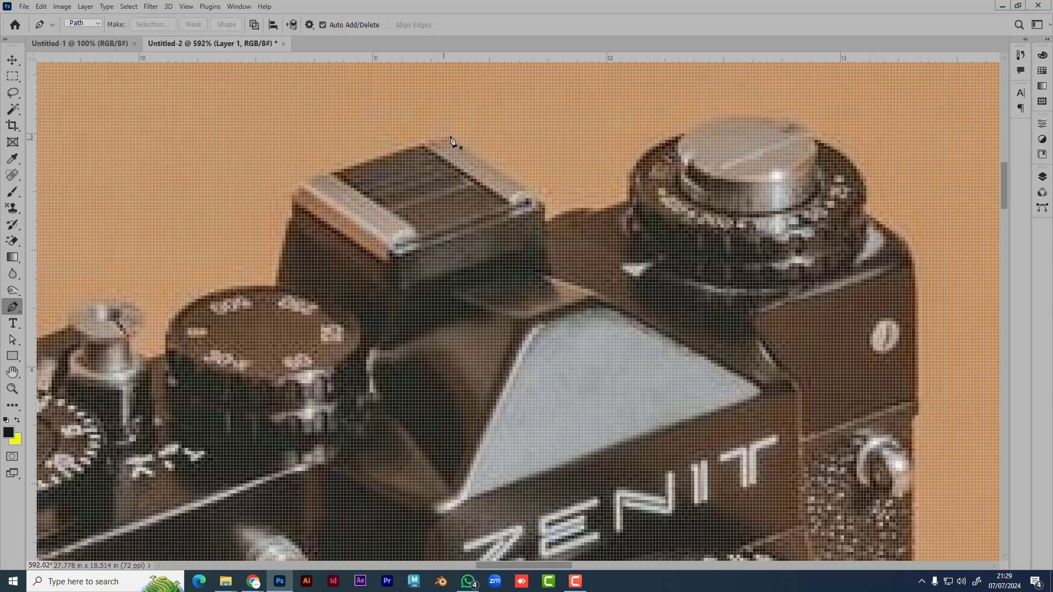
# - Switch to File Explorer and open the 305 folder on New Volume (D:)
pyautogui.moveTo(230, 582)
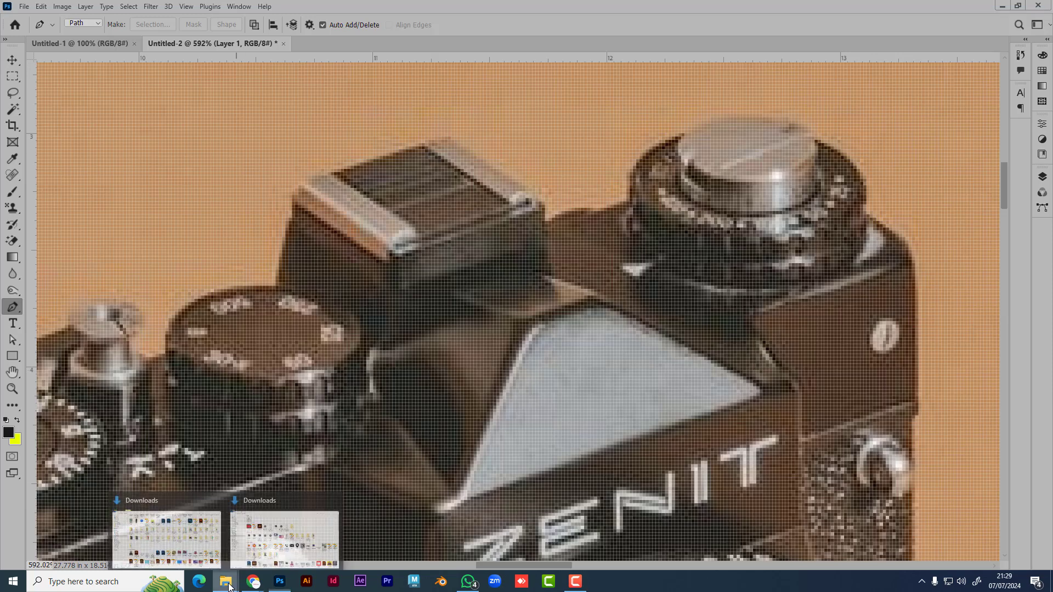
pyautogui.click(176, 551)
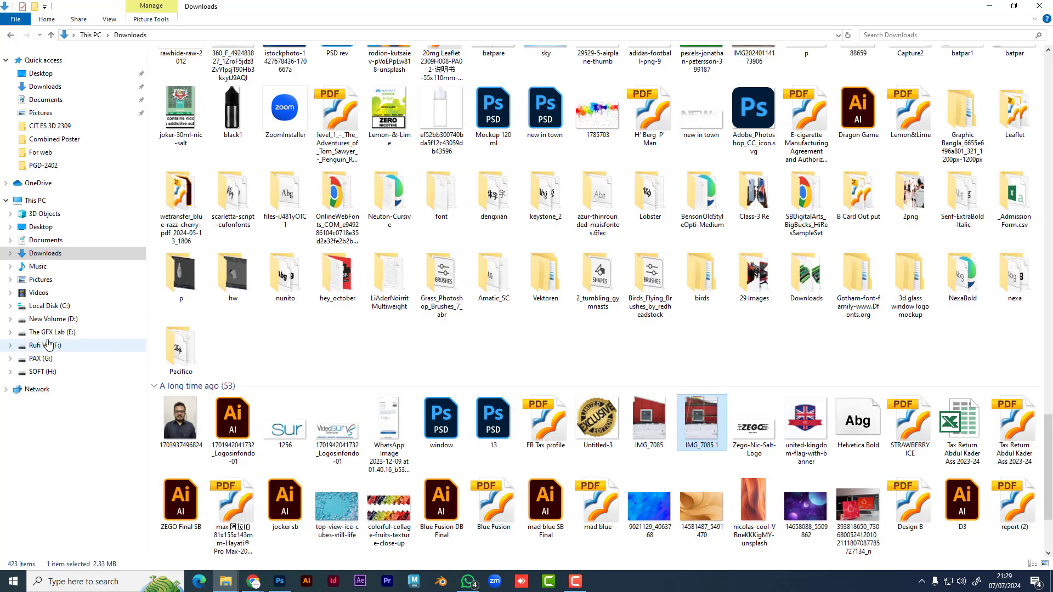
pyautogui.click(49, 319)
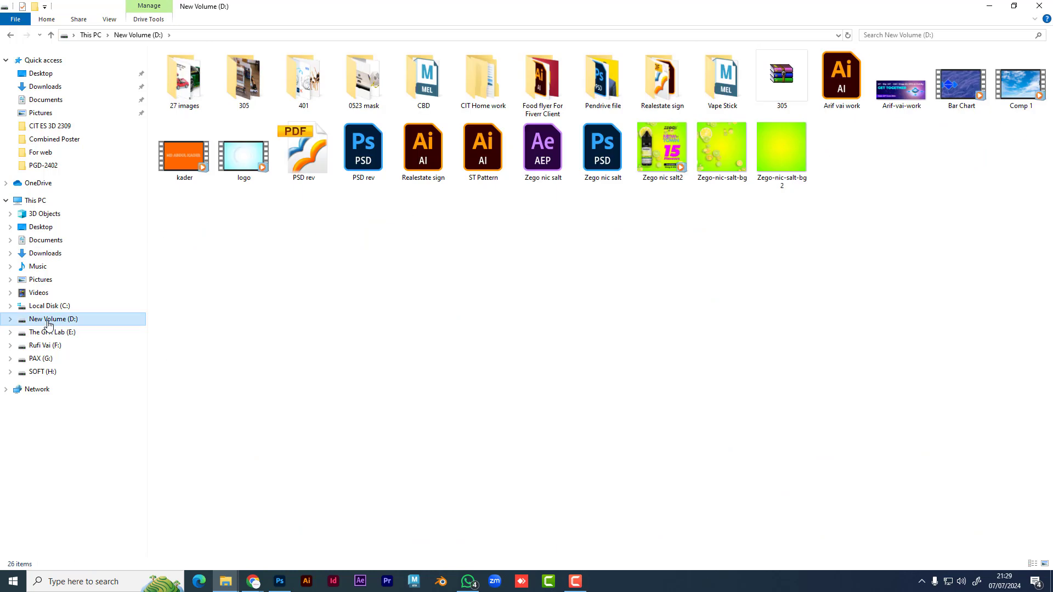
pyautogui.doubleClick(243, 80)
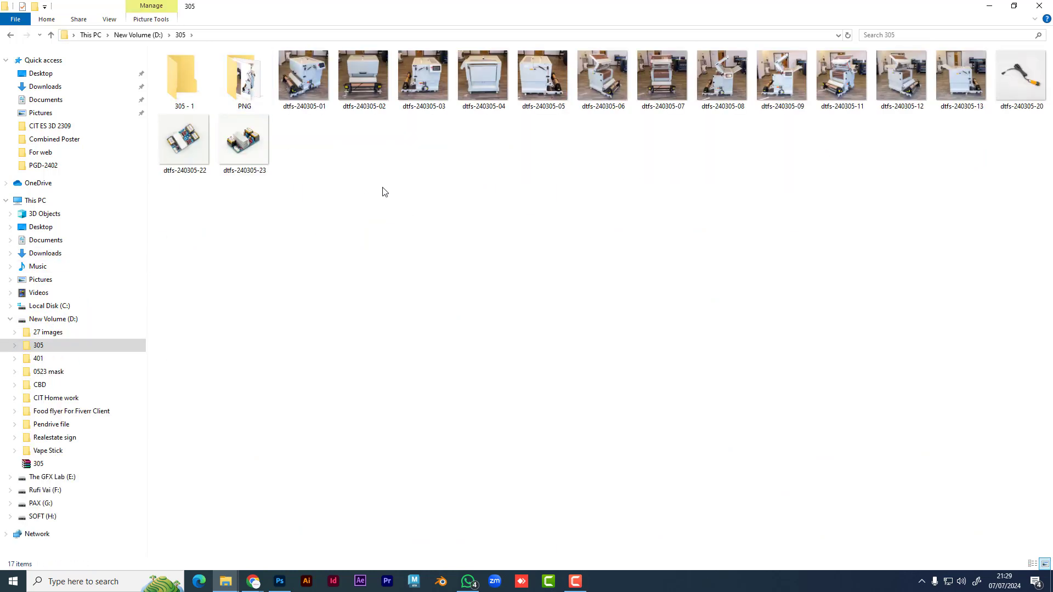
# - View dtfs-240305-02 in the image viewer, examine the machine's upper-left corner up close, and close the viewer
pyautogui.doubleClick(359, 71)
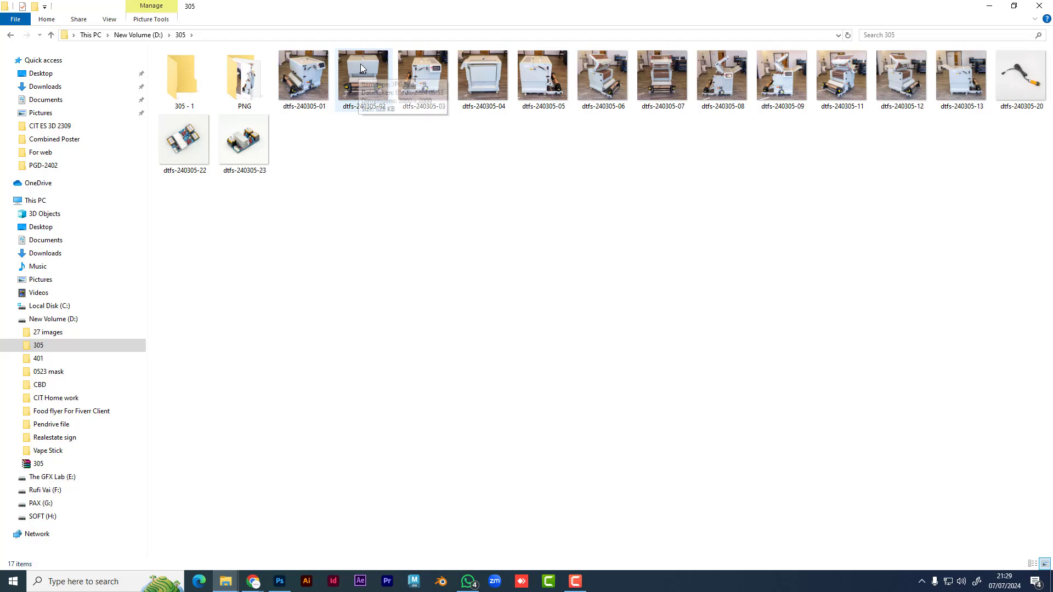
pyautogui.scroll(10, 389, 140)
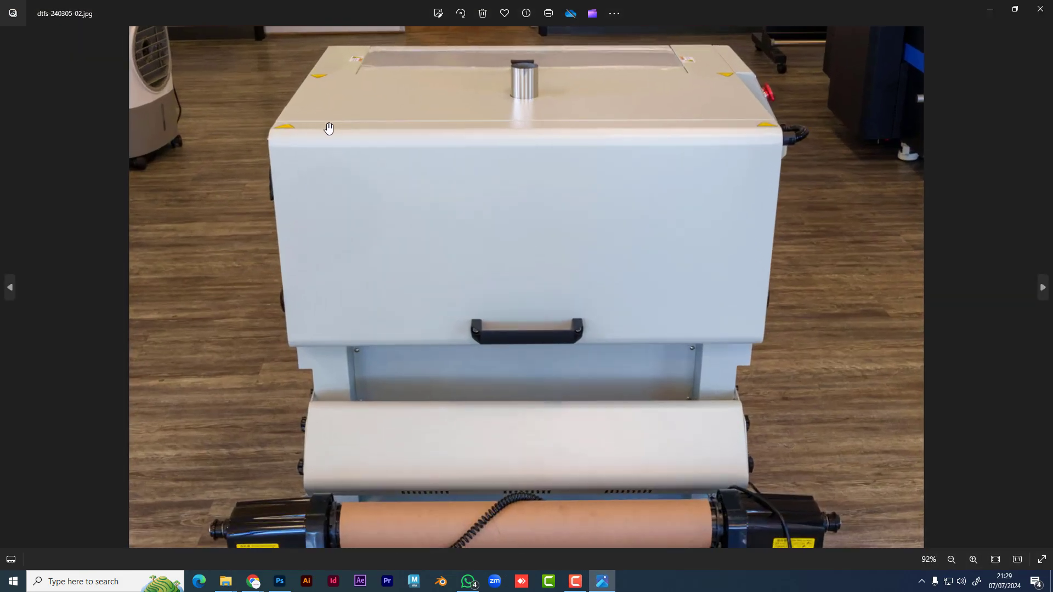
pyautogui.scroll(5, 140, 145)
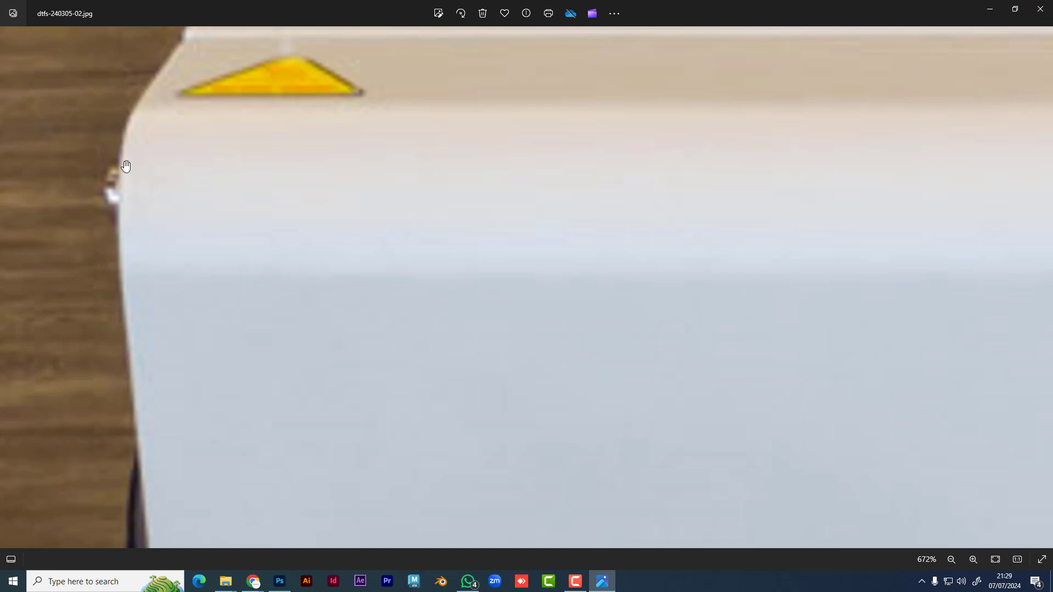
pyautogui.click(1040, 9)
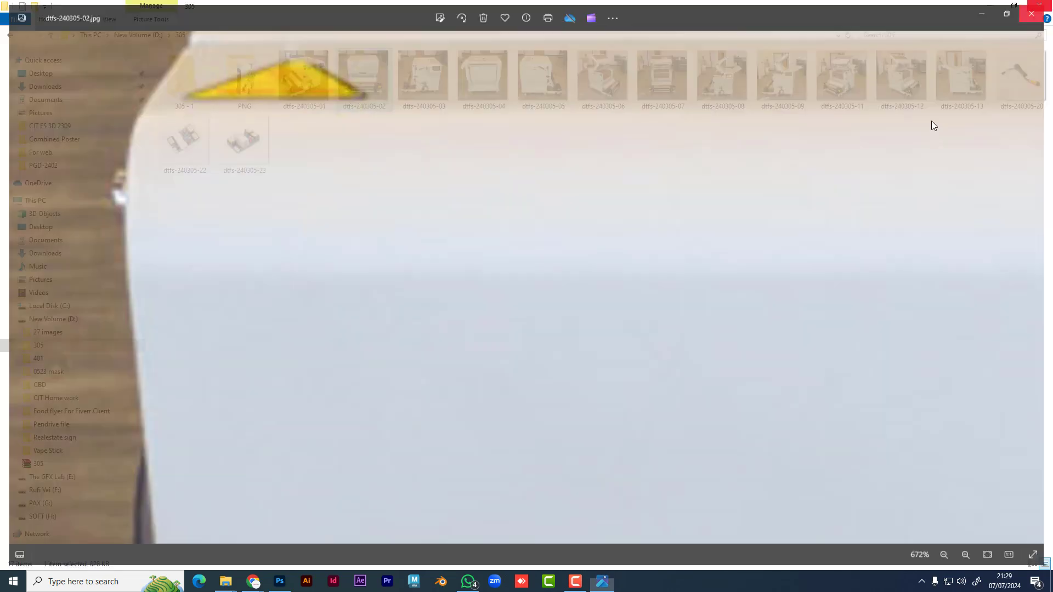
# - Open dtfs-240305-02.jpg in Photoshop and inspect the edge at the machine's upper-left corner
pyautogui.moveTo(365, 73); pyautogui.dragTo(501, 77)
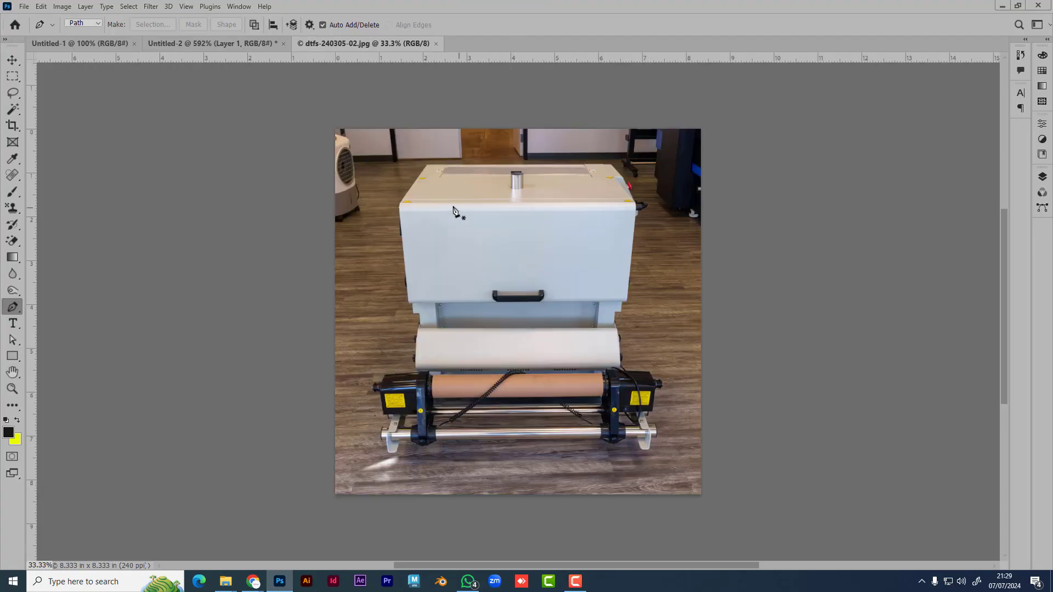
pyautogui.press('alt')
pyautogui.scroll(5, 406, 230)
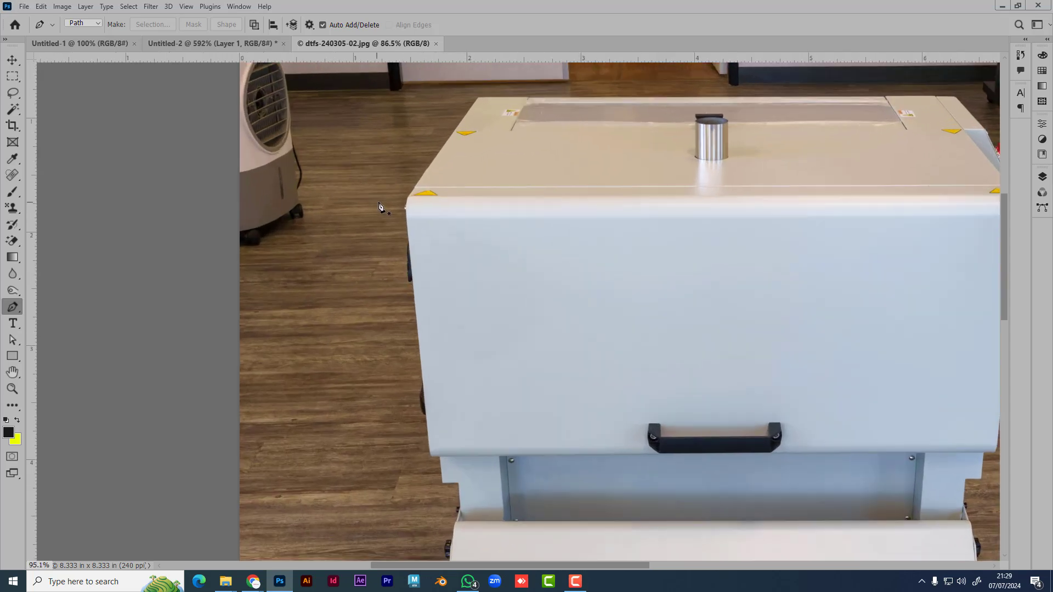
pyautogui.scroll(5, 398, 237)
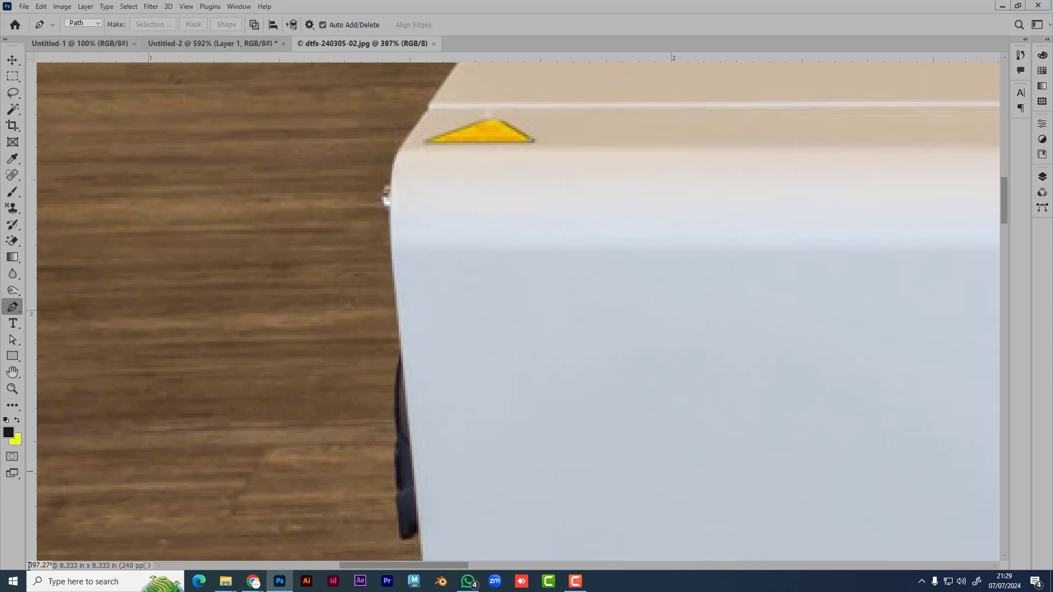
# - Close dtfs-240305-02.jpg, switch to File Explorer and open the 27 images folder on New Volume (D:)
pyautogui.moveTo(30, 566)
pyautogui.mouseDown()
pyautogui.moveTo(54, 568)
pyautogui.moveTo(20, 575)
pyautogui.mouseUp()
pyautogui.click(434, 44)
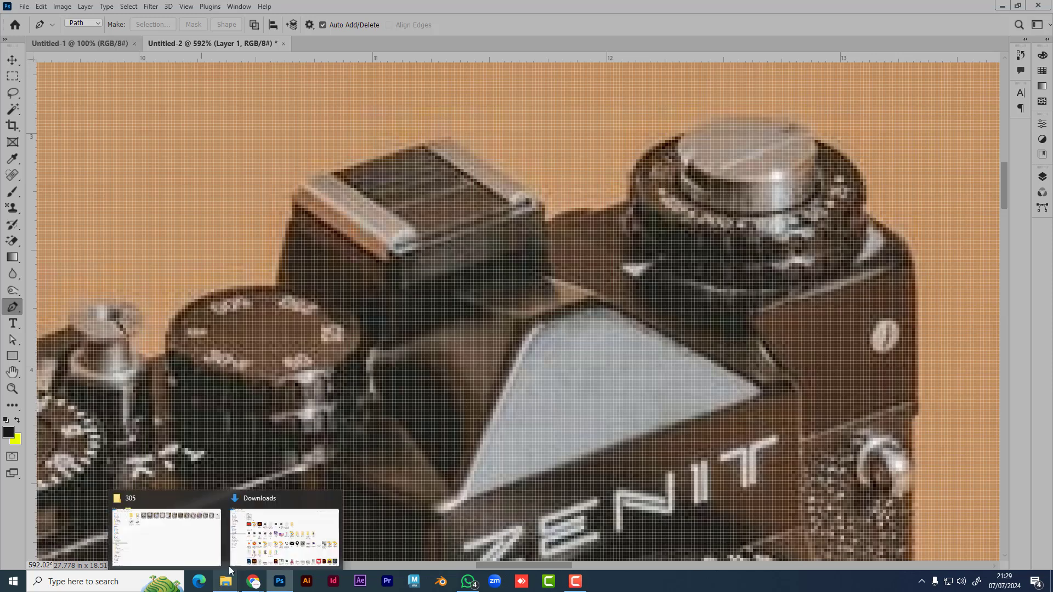
pyautogui.click(181, 548)
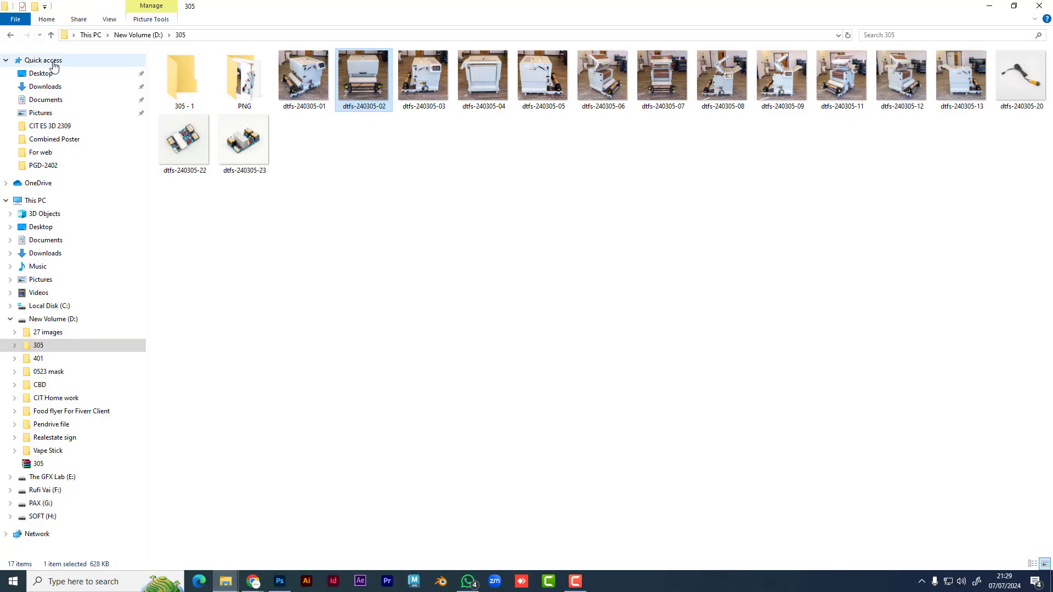
pyautogui.click(52, 36)
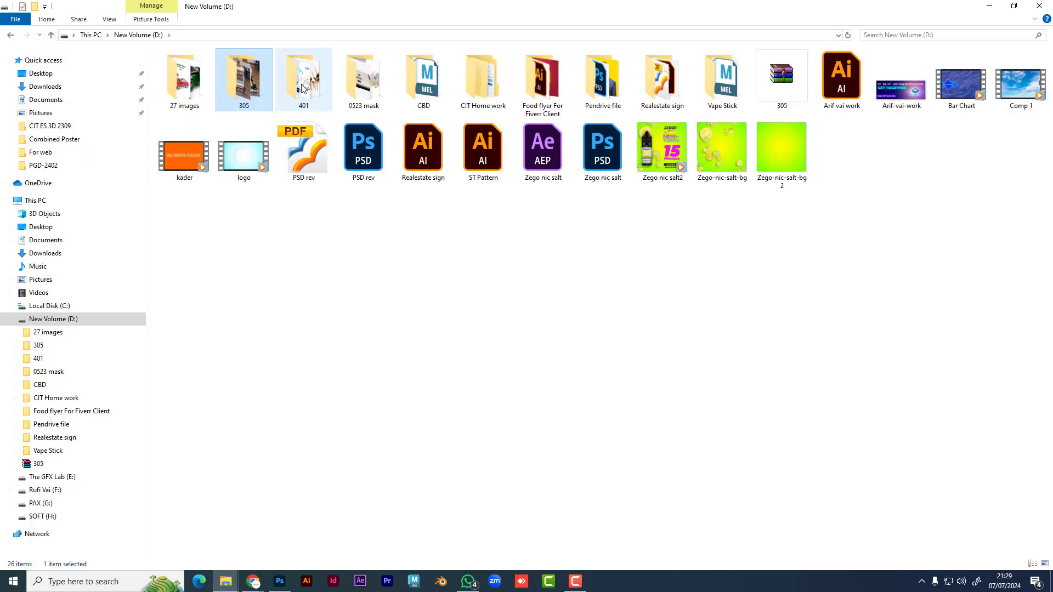
pyautogui.click(356, 85)
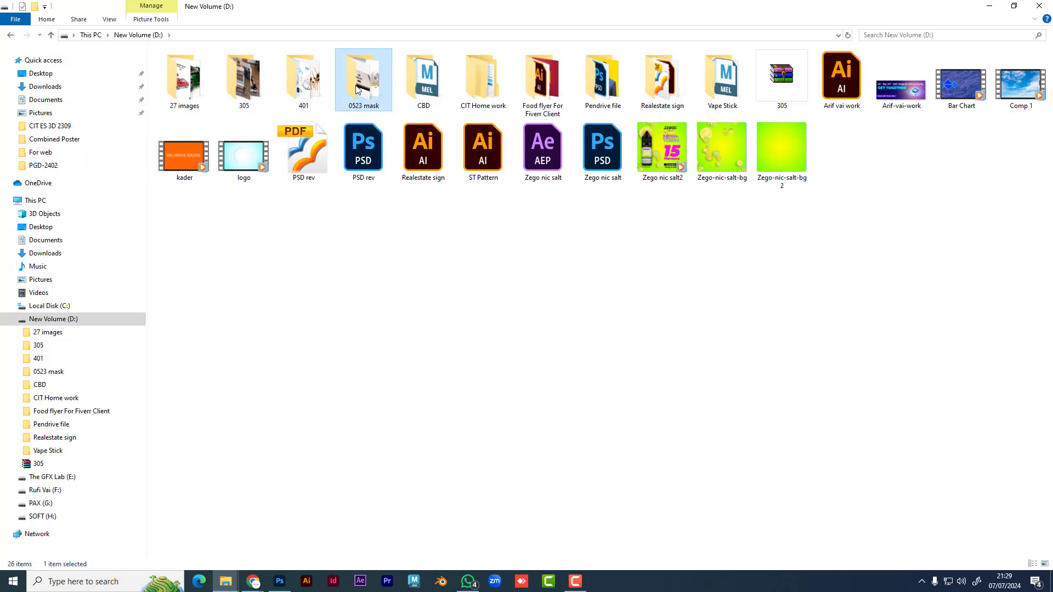
pyautogui.doubleClick(184, 80)
# - Open the white toy car photo in Photoshop and deselect its Work Path to hide the outline
pyautogui.moveTo(403, 104); pyautogui.dragTo(489, 97)
pyautogui.press('v')
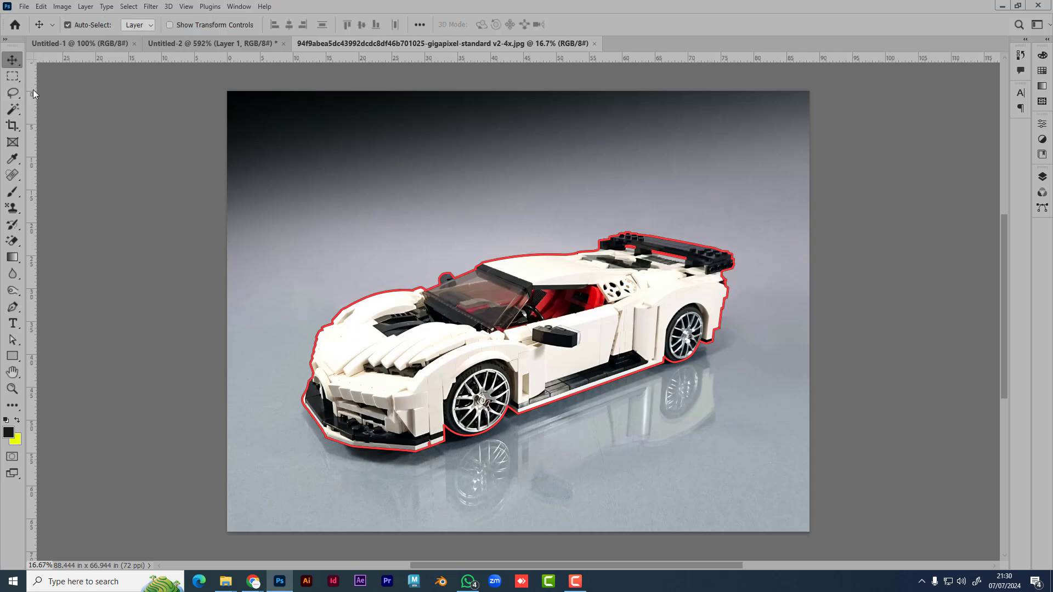
pyautogui.click(1042, 180)
pyautogui.click(971, 173)
pyautogui.click(984, 286)
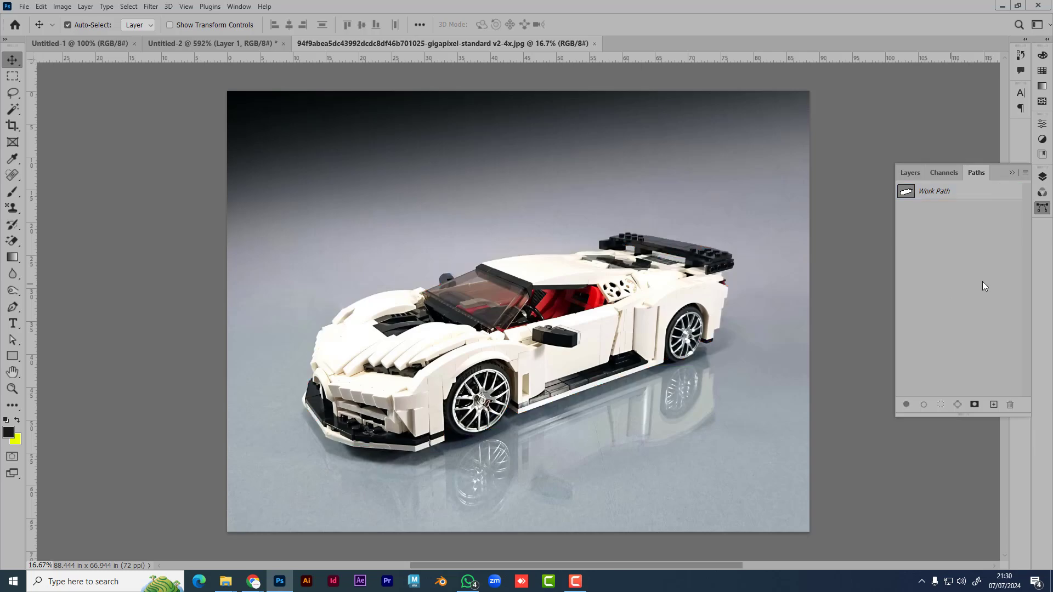
# - Examine the white car's front-left body edge at high magnification and close the photo
pyautogui.scroll(10, 373, 395)
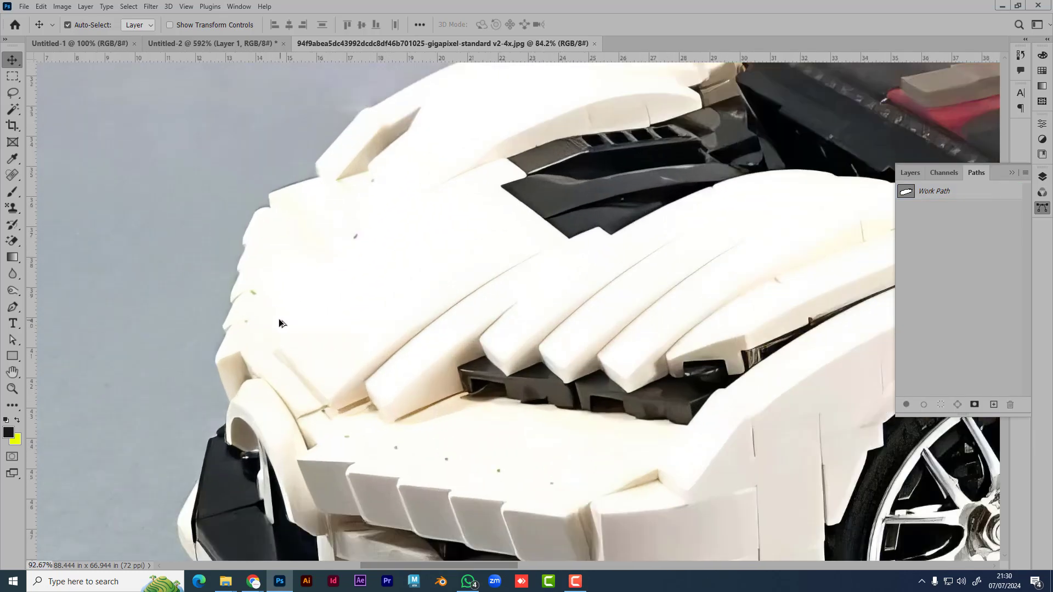
pyautogui.scroll(5, 233, 251)
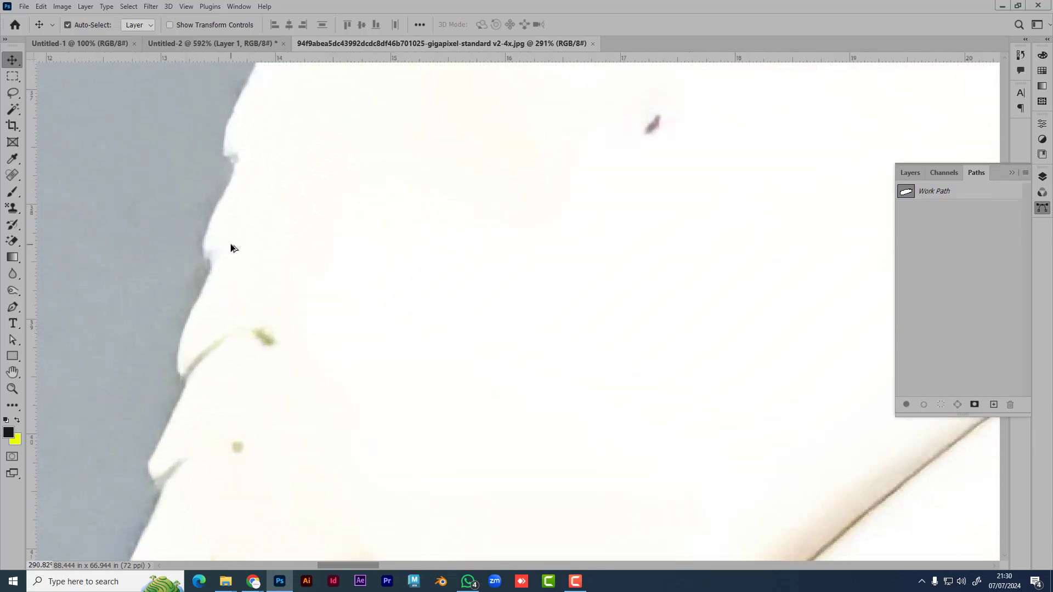
pyautogui.click(594, 44)
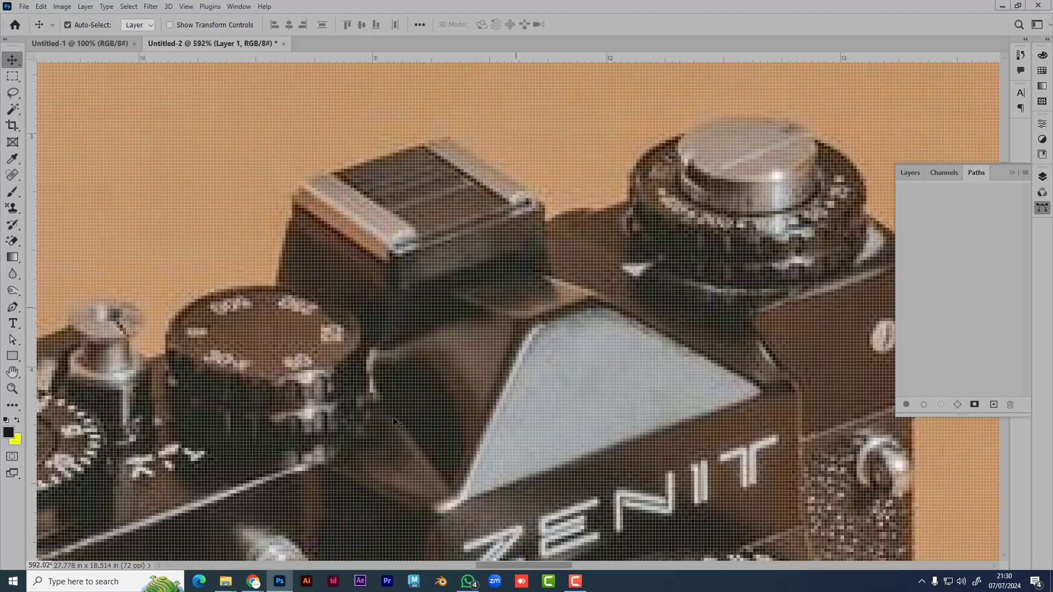
# - Switch to File Explorer and look through the 401 folder on New Volume (D:) and its 14 Png subfolder
pyautogui.moveTo(226, 581)
pyautogui.click(184, 548)
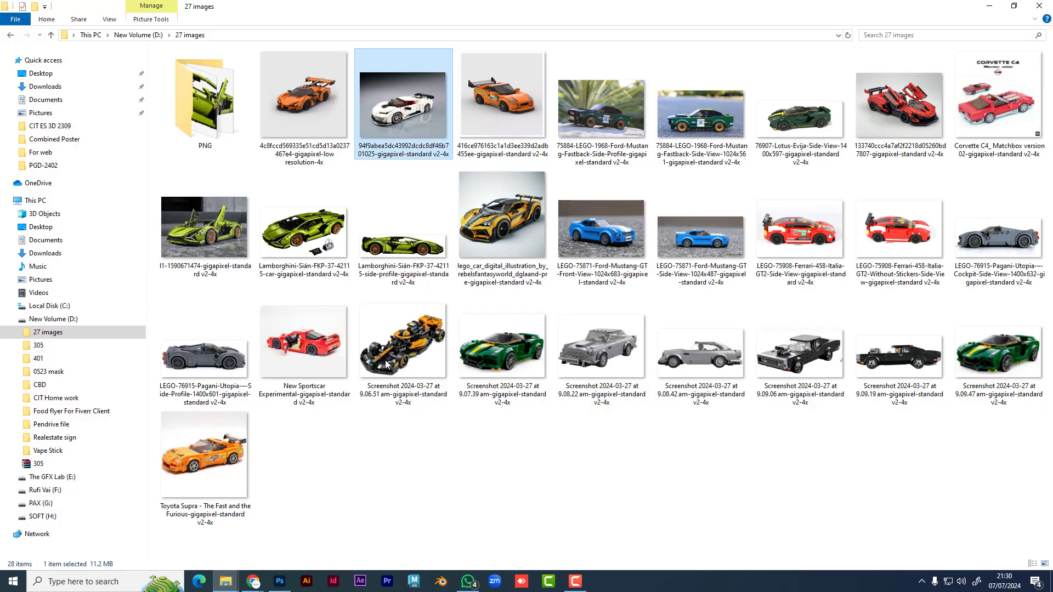
pyautogui.click(52, 36)
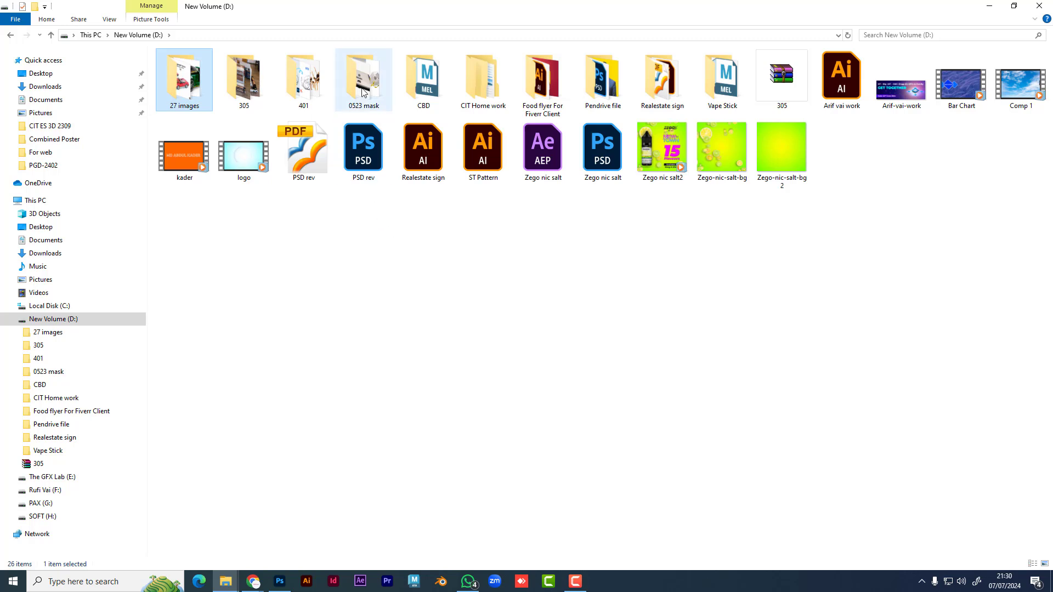
pyautogui.doubleClick(317, 93)
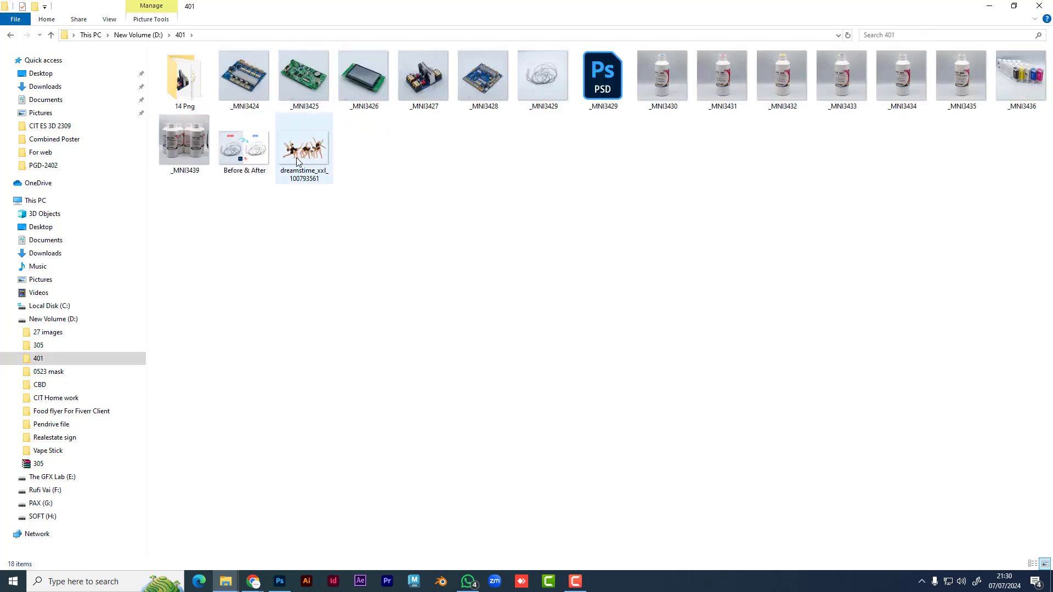
pyautogui.doubleClick(194, 96)
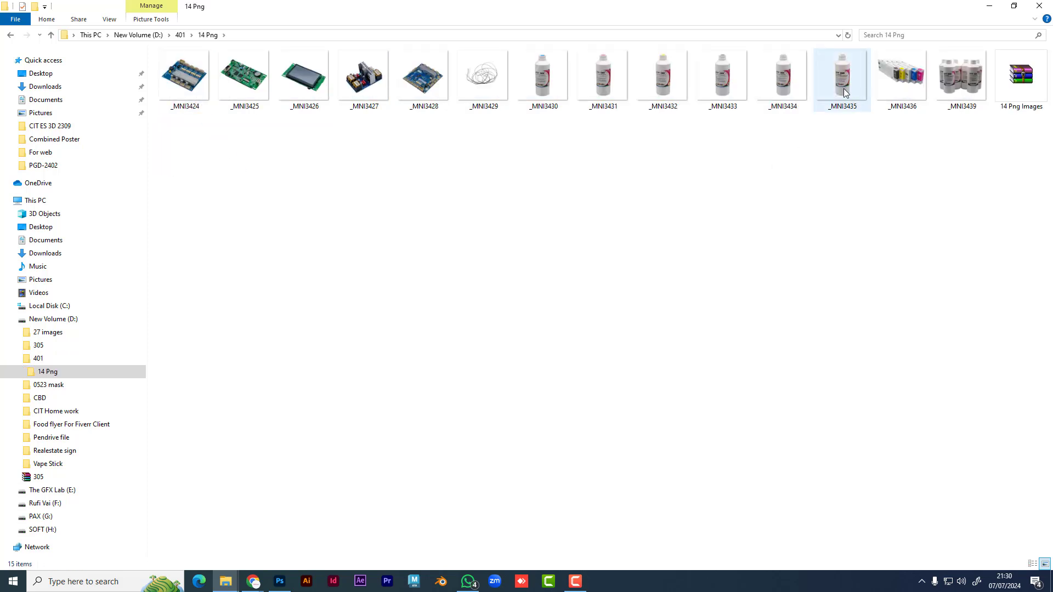
pyautogui.click(50, 35)
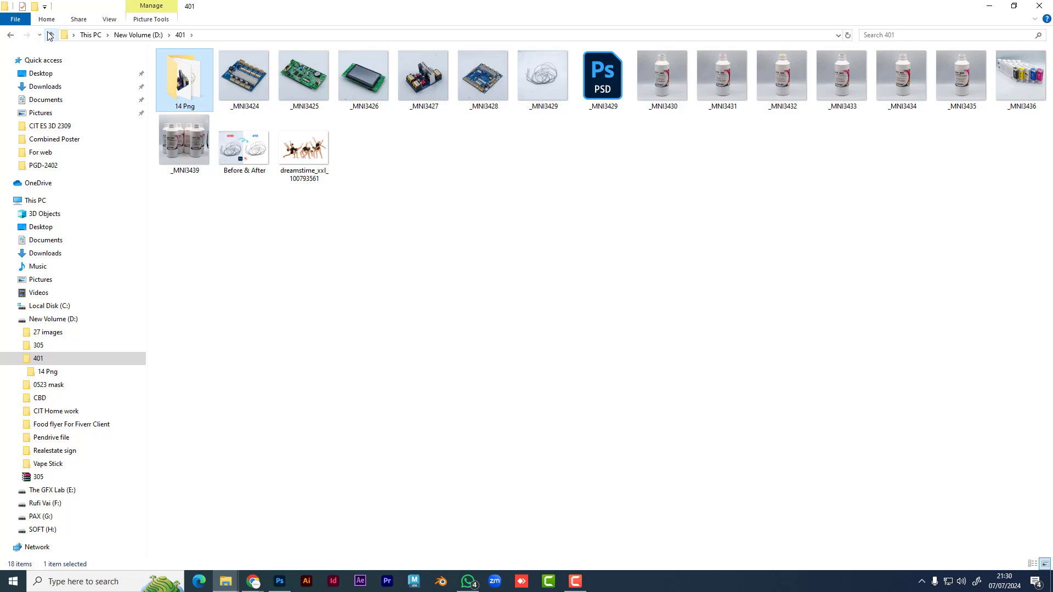
# - Open the original _MNI9395.jpg from the 0523 mask folder in Photoshop
pyautogui.click(50, 35)
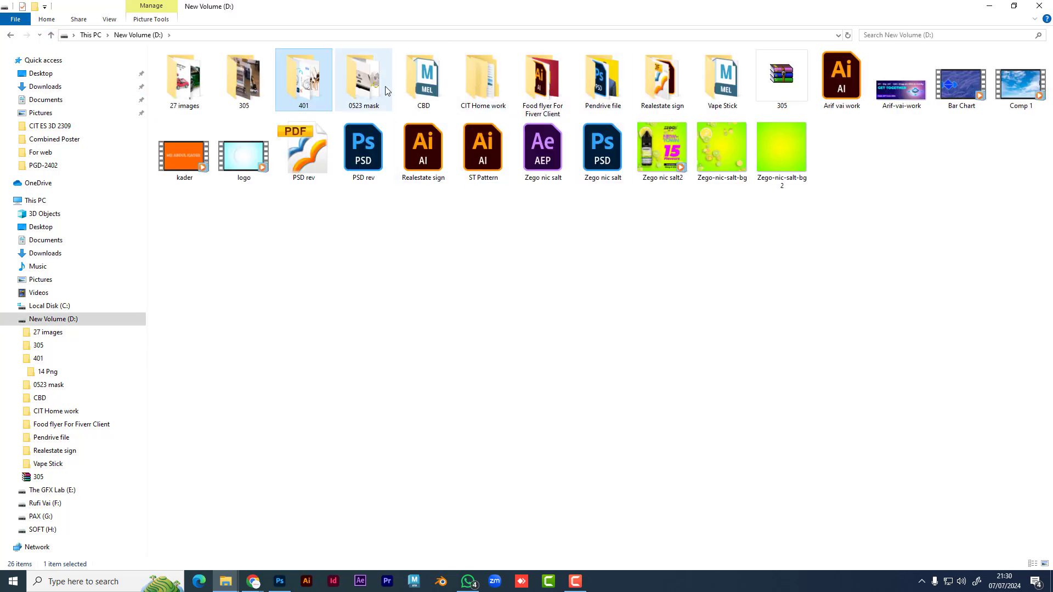
pyautogui.doubleClick(367, 83)
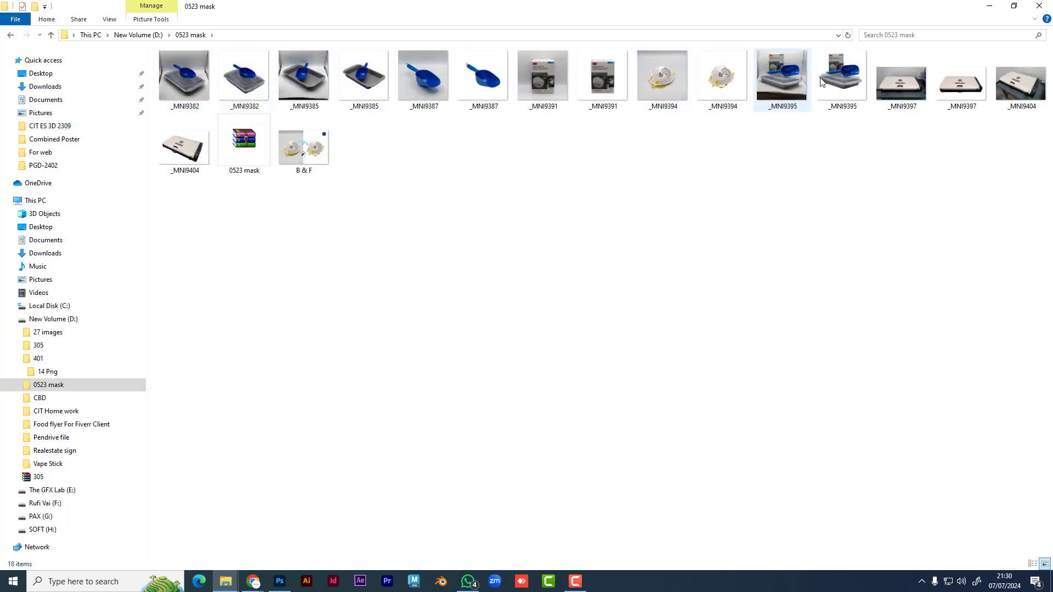
pyautogui.moveTo(784, 86); pyautogui.dragTo(556, 8)
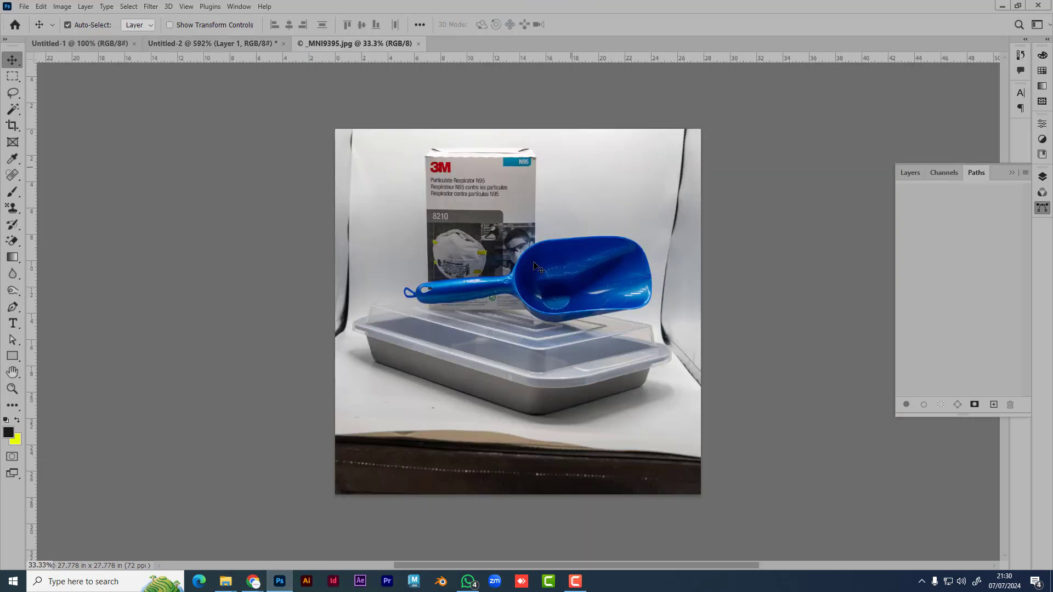
# - Examine the edge at the left corner of the tray's transparent lid at high magnification
pyautogui.scroll(10, 535, 353)
pyautogui.scroll(4, 114, 254)
pyautogui.moveTo(58, 213); pyautogui.dragTo(524, 437)
pyautogui.scroll(5, 412, 380)
pyautogui.scroll(3, 305, 345)
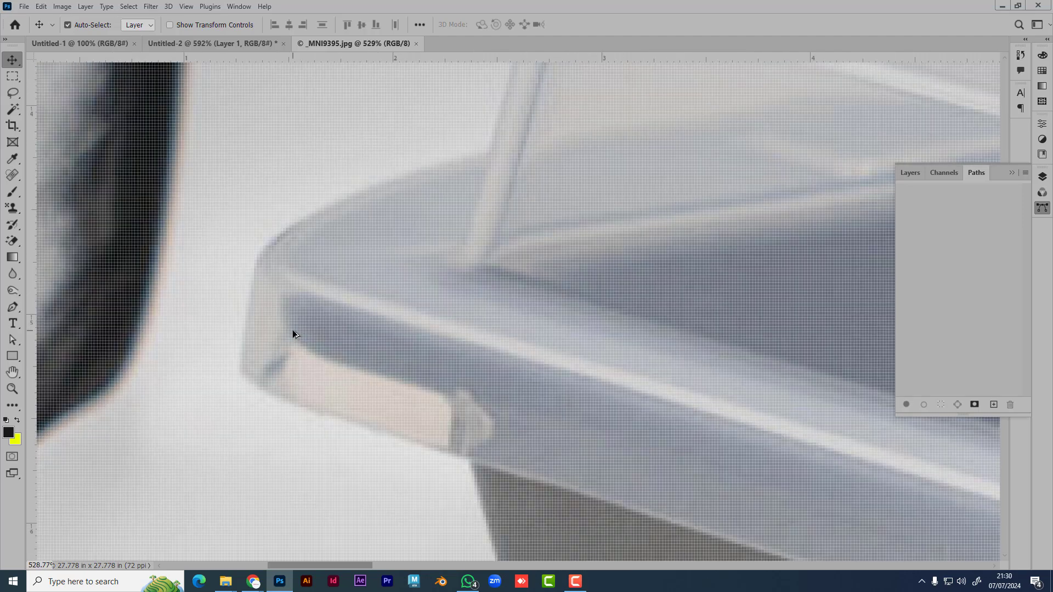
pyautogui.scroll(-1, 293, 331)
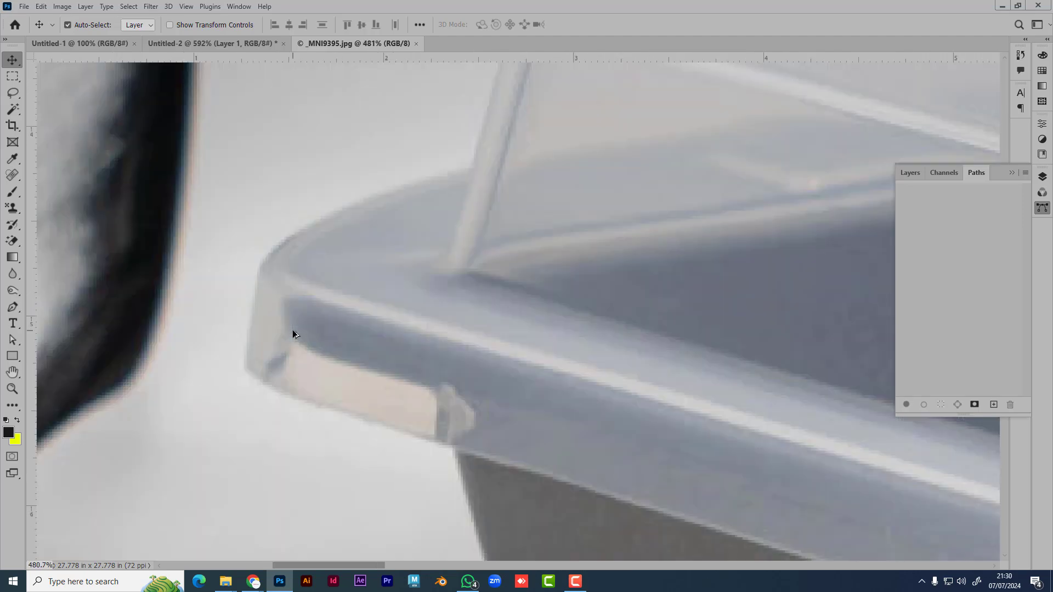
pyautogui.scroll(-12, 491, 254)
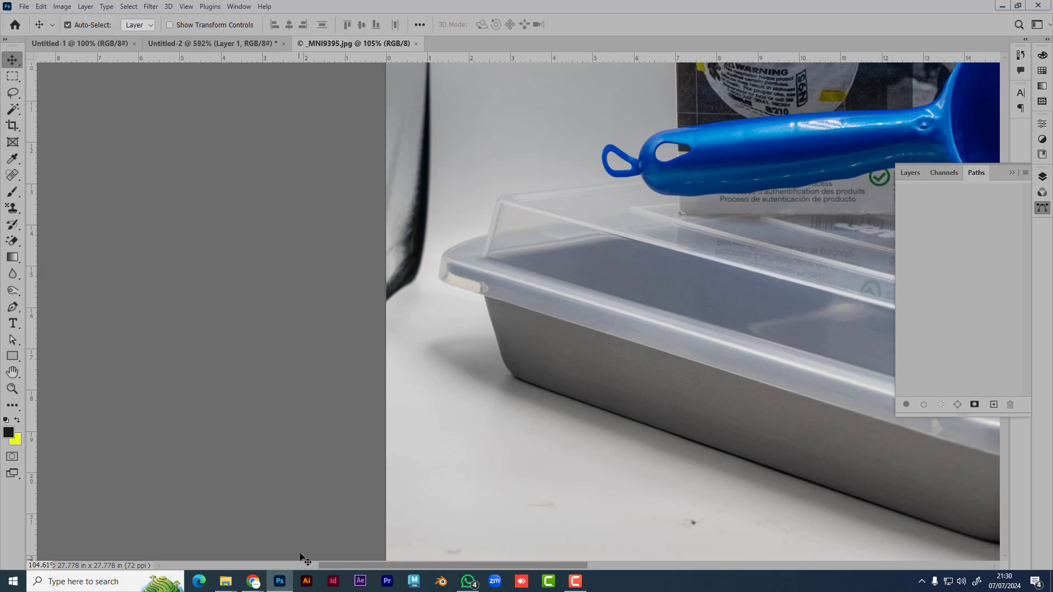
pyautogui.moveTo(224, 587)
pyautogui.click(190, 551)
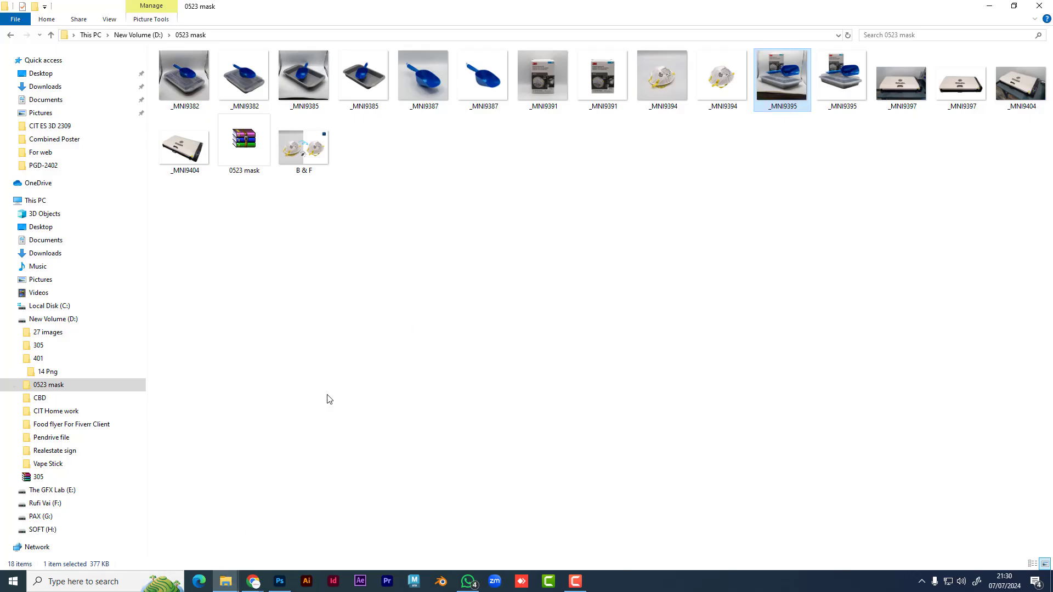
pyautogui.click(280, 582)
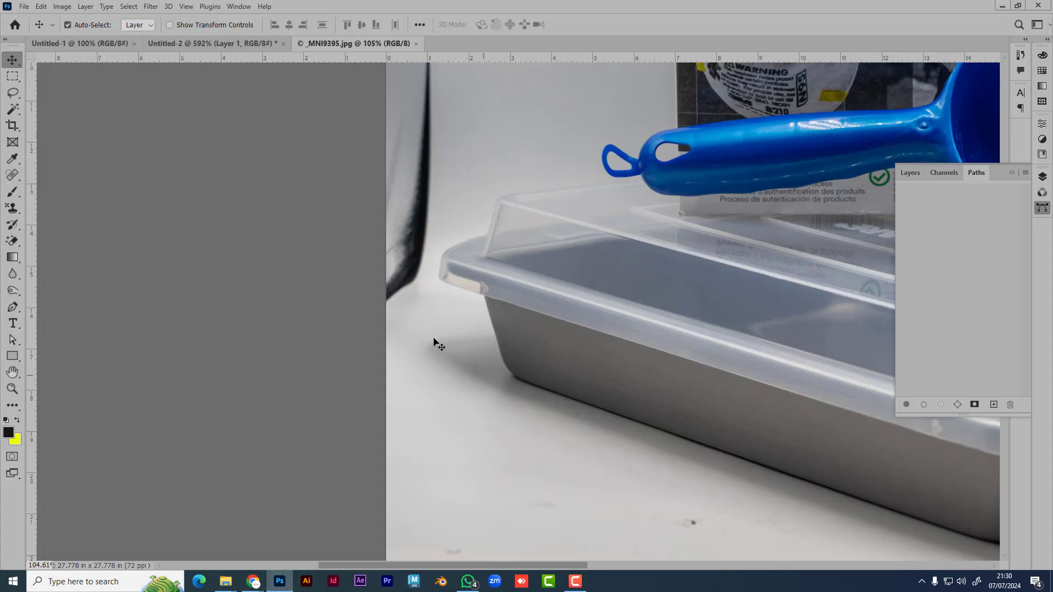
# - Close _MNI9395.jpg and bring the whole ZENIT camera into view in Untitled-2
pyautogui.scroll(-2, 424, 335)
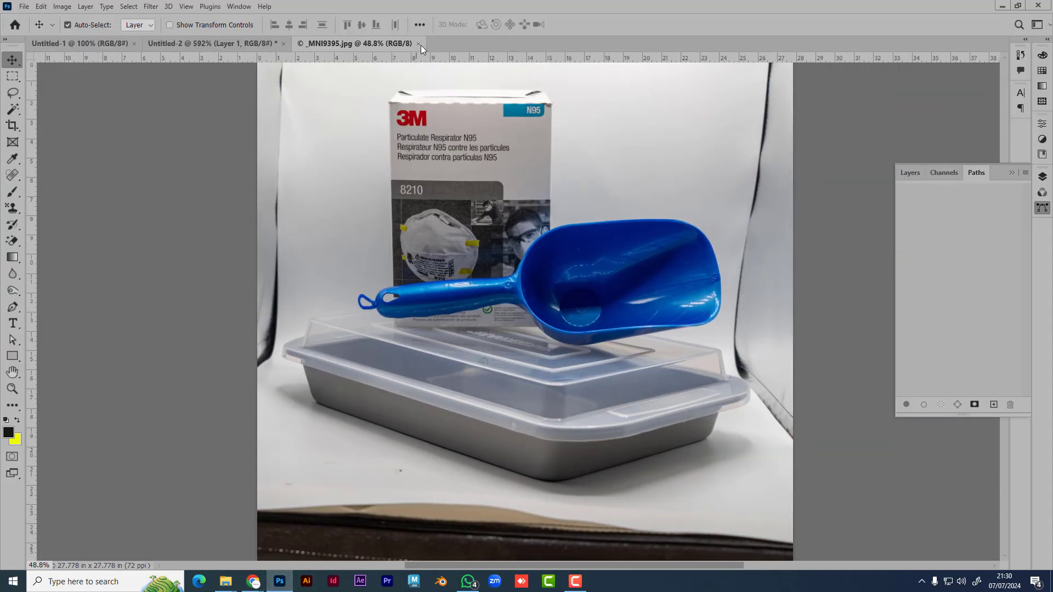
pyautogui.click(418, 44)
pyautogui.scroll(-5, 303, 297)
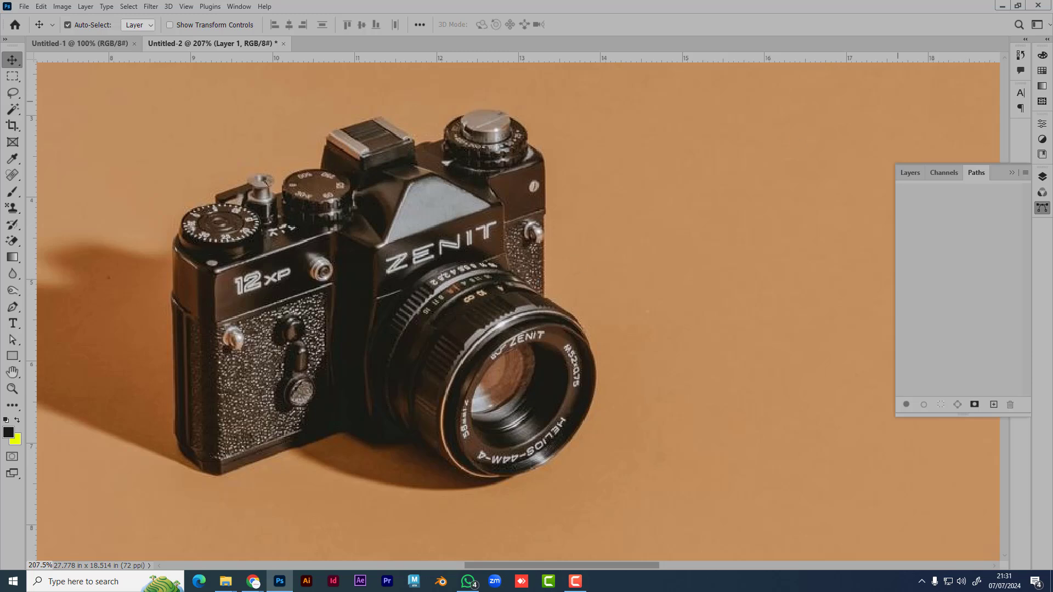
# - Duplicate Layer 1 of the camera photo and hide the original layer
pyautogui.click(909, 173)
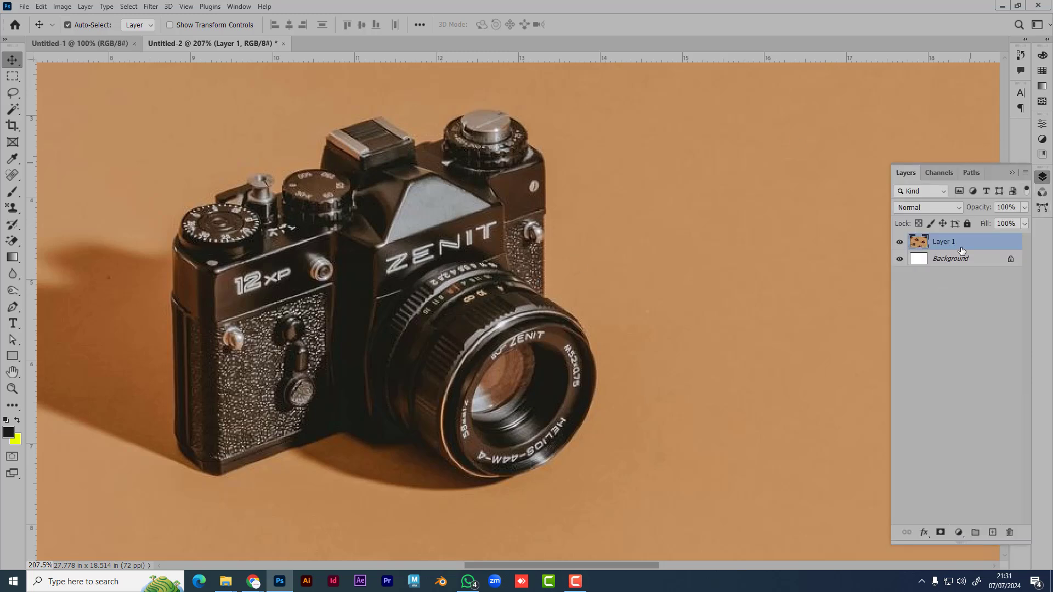
pyautogui.hotkey('ctrl', 'j')
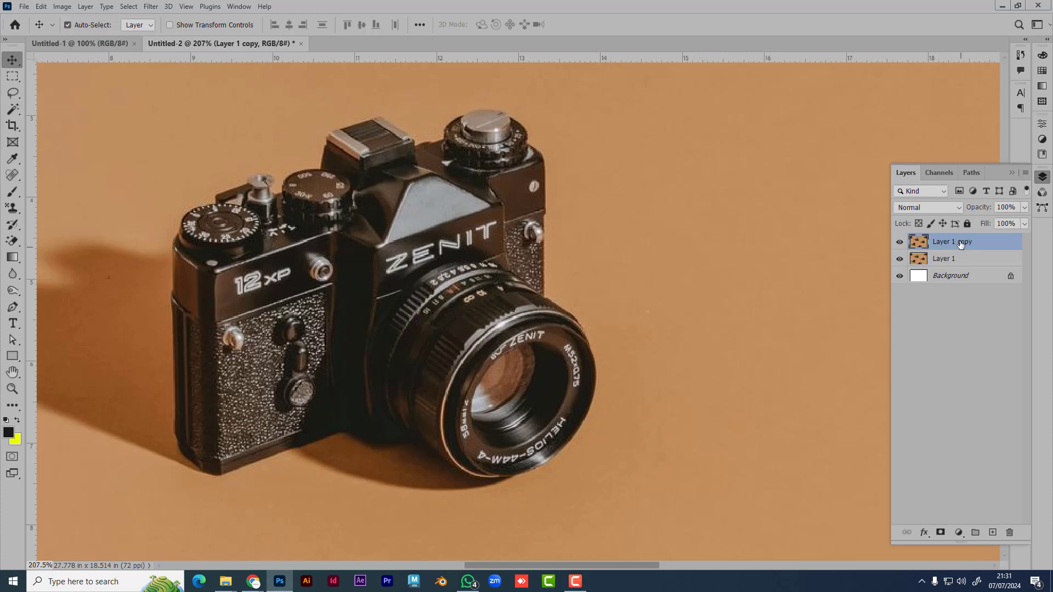
pyautogui.click(900, 259)
# - Display the document's paths and activate the Pen tool in Path mode
pyautogui.click(974, 176)
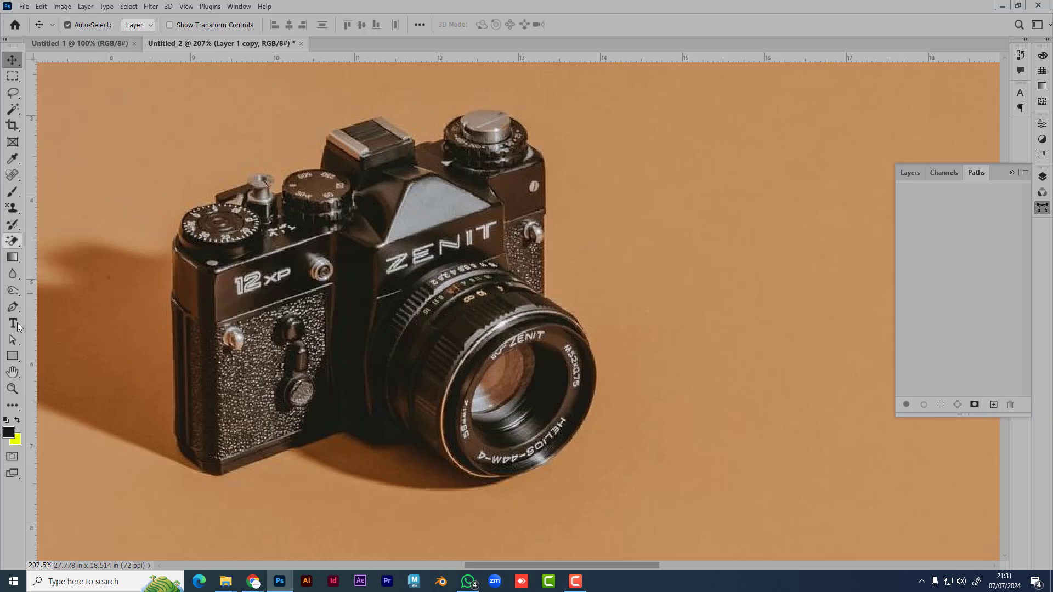
pyautogui.click(14, 308)
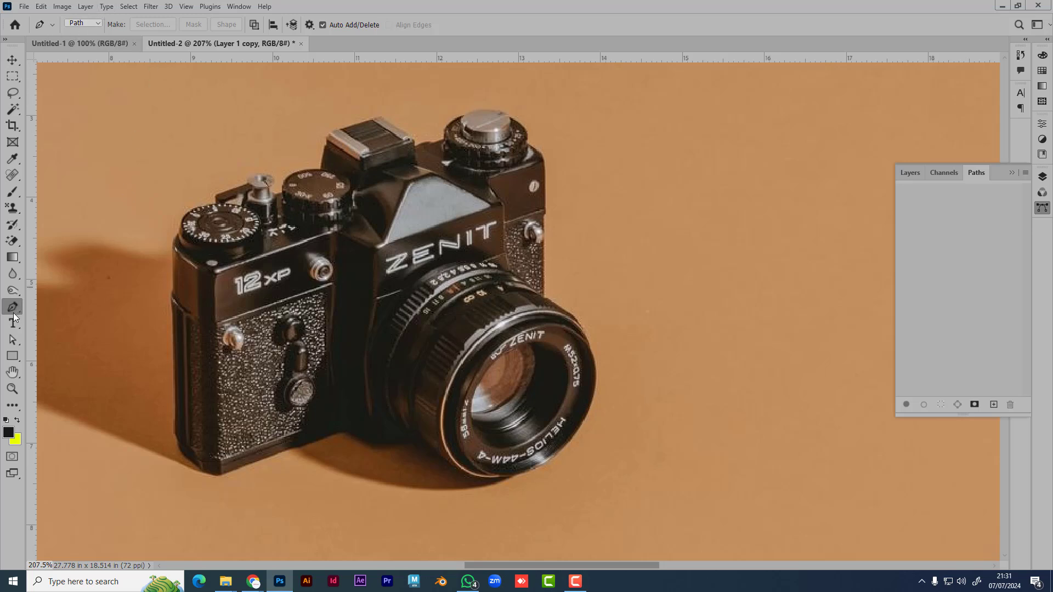
pyautogui.click(90, 24)
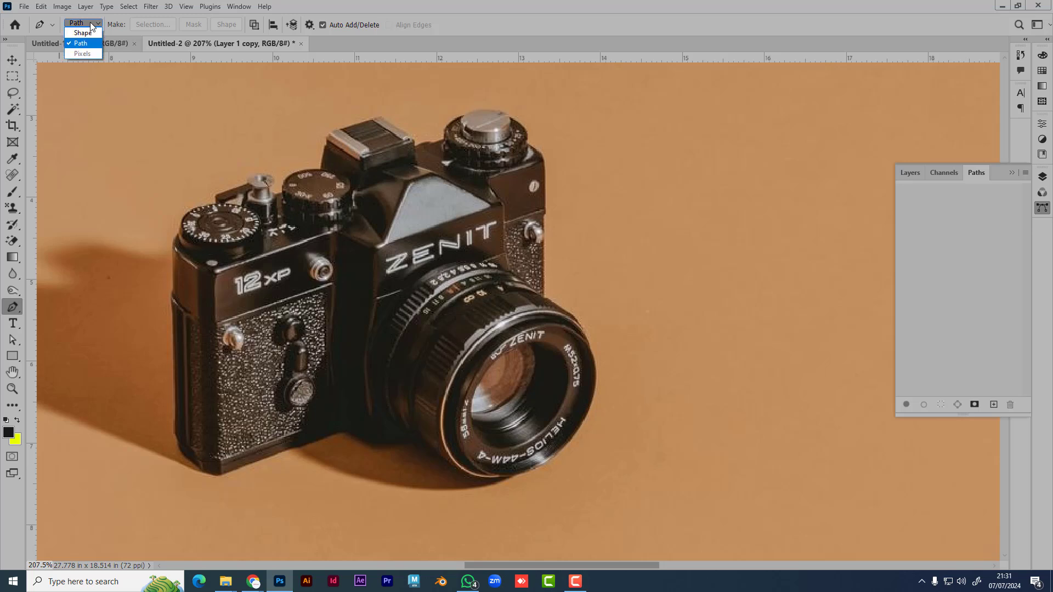
pyautogui.click(76, 48)
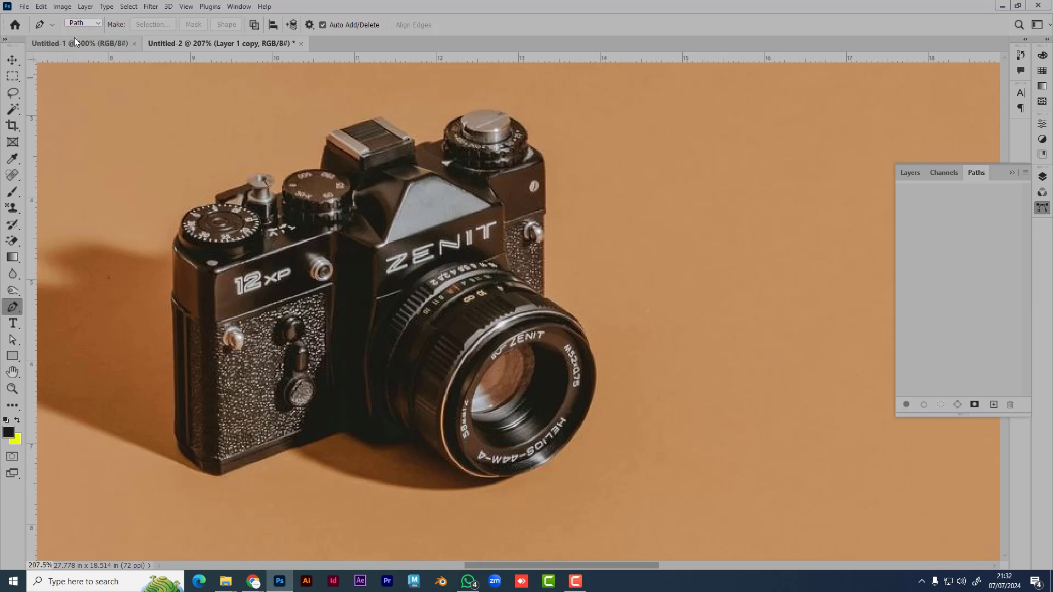
pyautogui.click(85, 23)
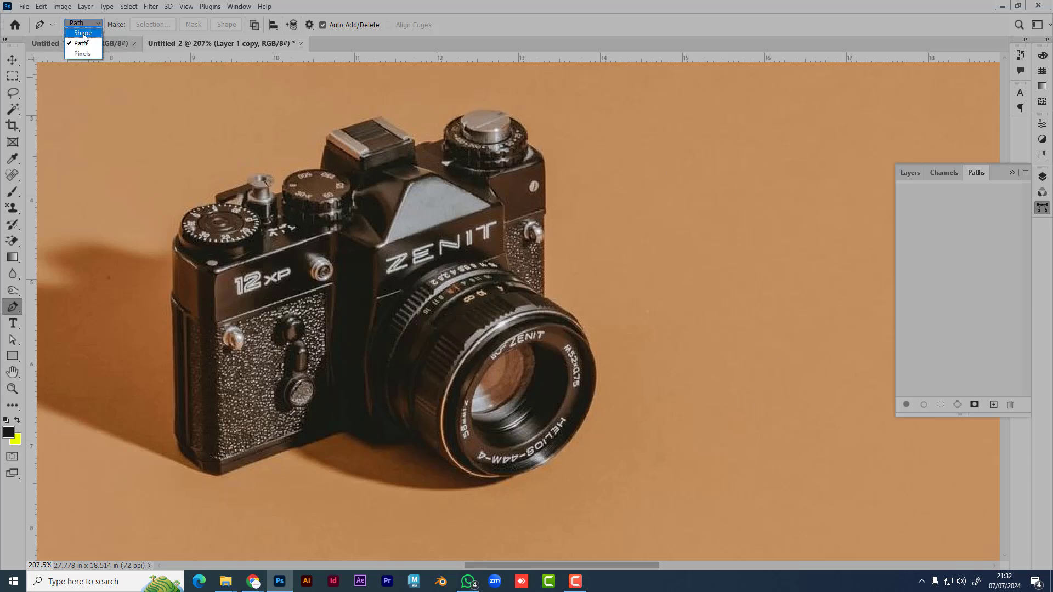
pyautogui.click(96, 23)
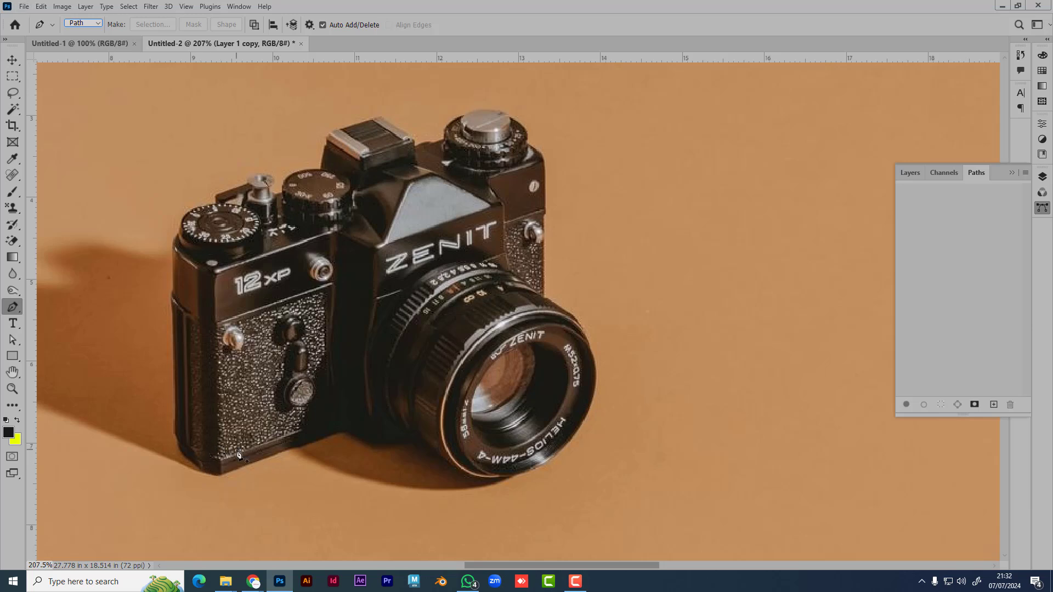
# - Start a path along the camera's lower edge, from beside the lens around the body's lower outer corner
pyautogui.moveTo(358, 447); pyautogui.dragTo(414, 411)
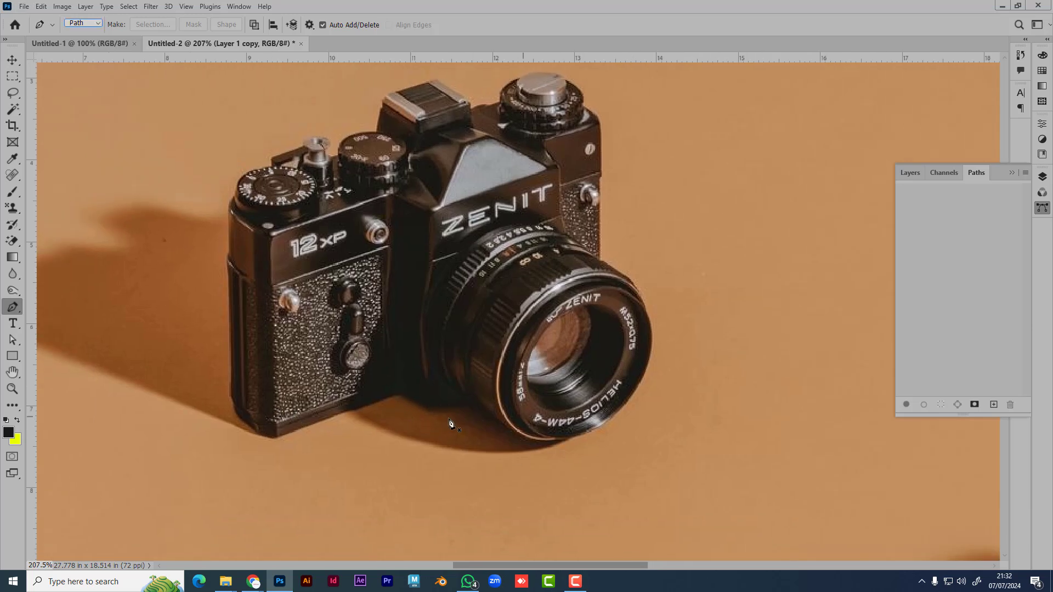
pyautogui.click(396, 394)
pyautogui.click(301, 428)
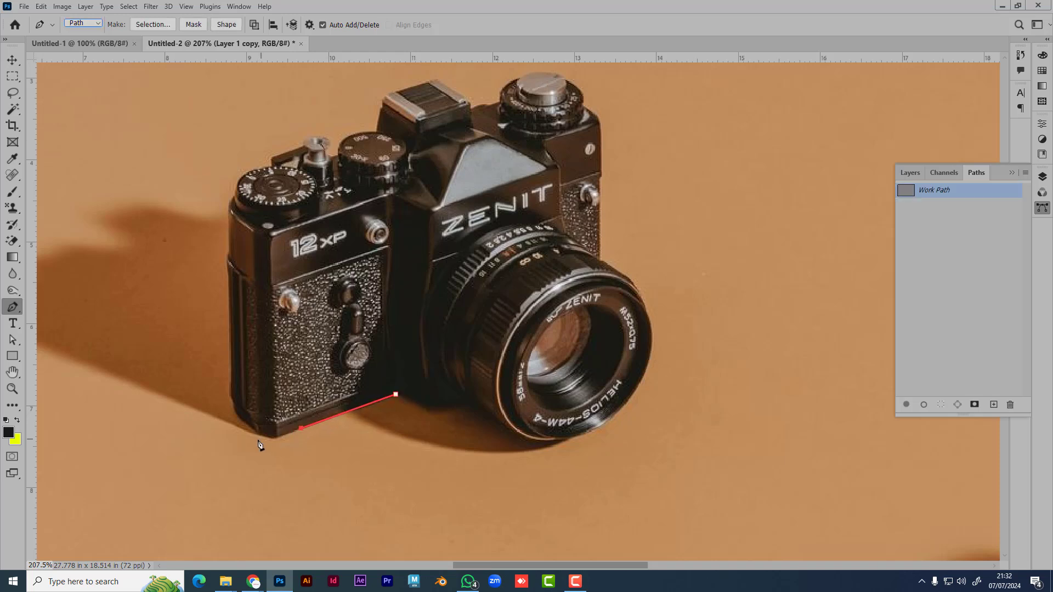
pyautogui.moveTo(266, 437); pyautogui.dragTo(260, 434)
pyautogui.click(229, 408)
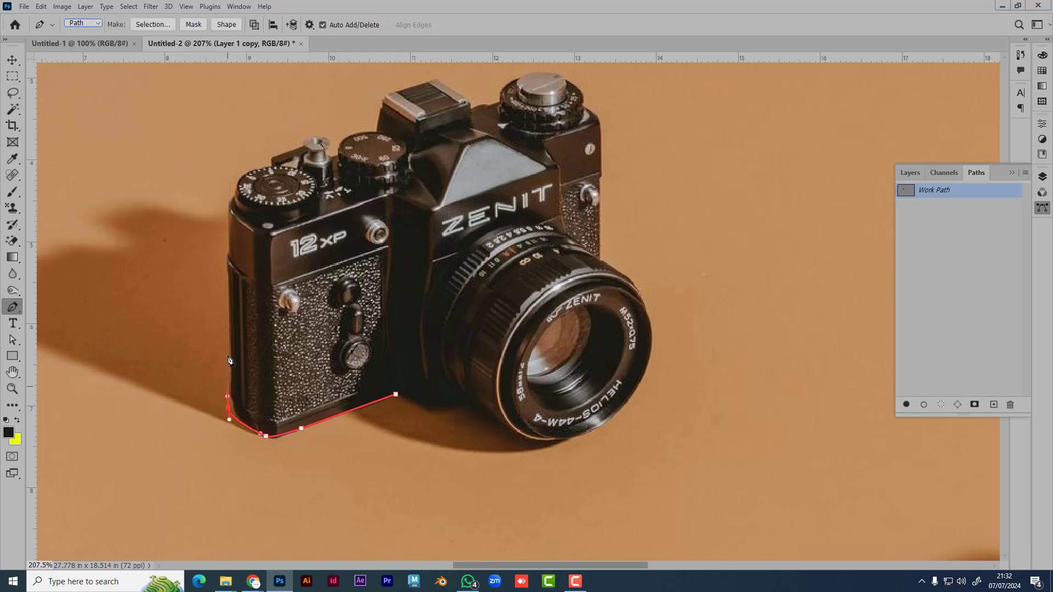
# - Continue the path up the camera's outer side, over its top and around the lens, and close it at the starting anchor
pyautogui.click(225, 312)
pyautogui.click(234, 149)
pyautogui.click(447, 84)
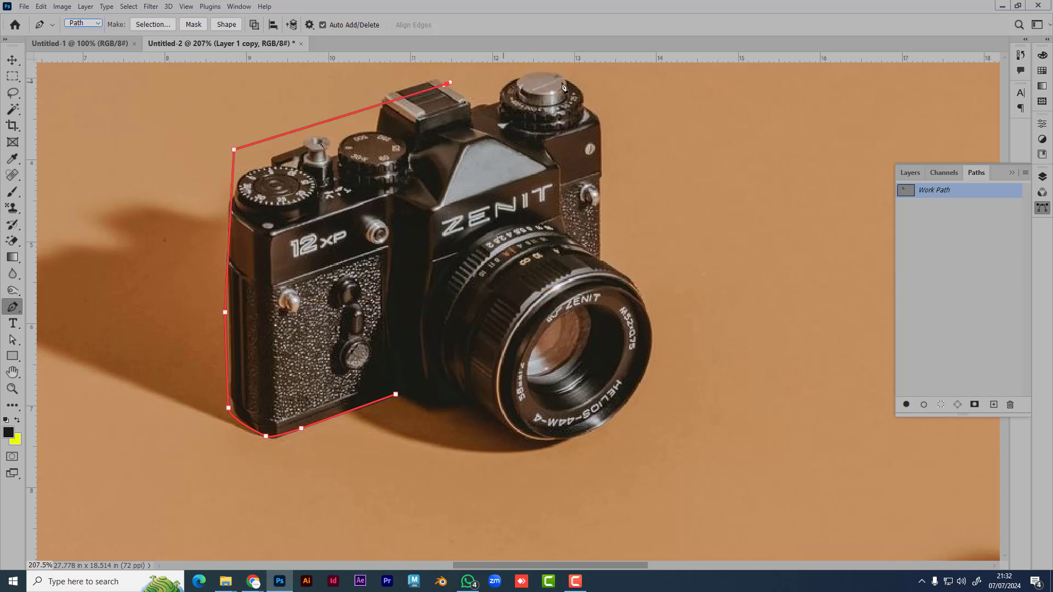
pyautogui.click(606, 82)
pyautogui.moveTo(693, 372); pyautogui.dragTo(728, 549)
pyautogui.click(678, 453)
pyautogui.moveTo(535, 471); pyautogui.dragTo(410, 426)
pyautogui.press('space')
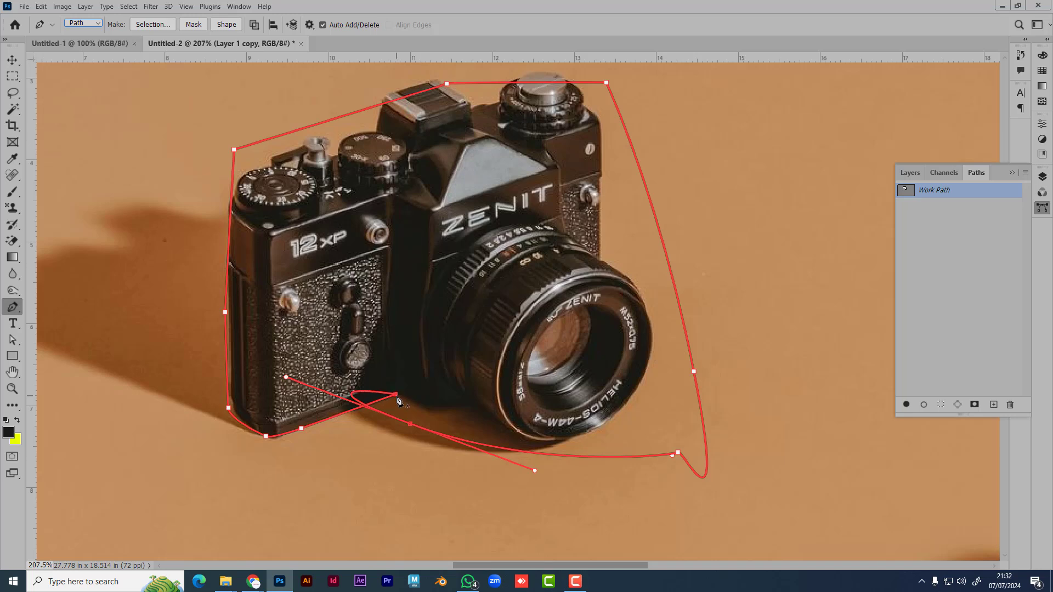
pyautogui.click(396, 394)
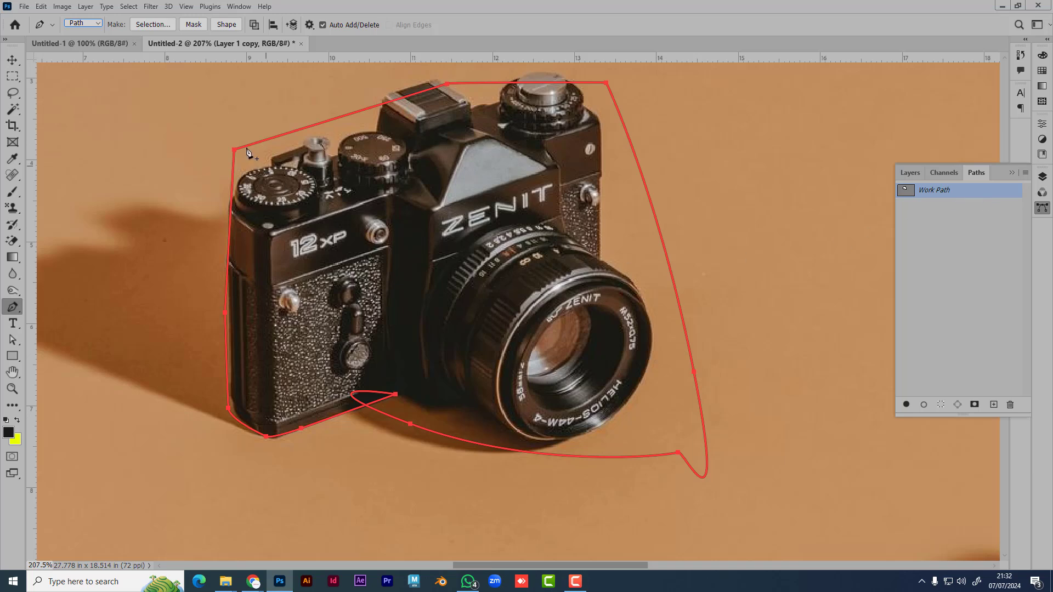
# - Save the work path as Path 1 and delete that saved path
pyautogui.doubleClick(996, 196)
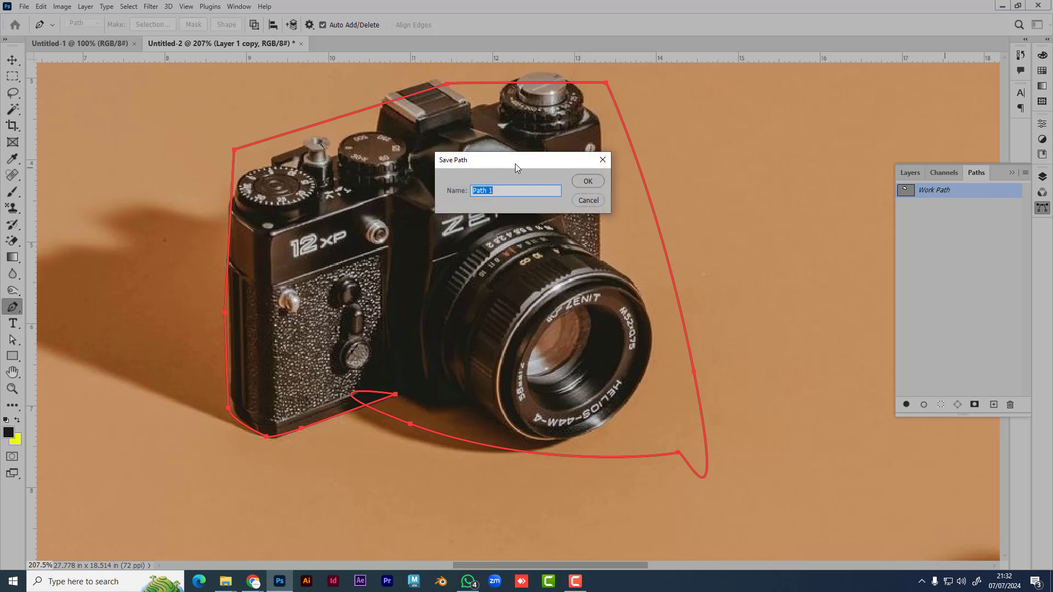
pyautogui.click(588, 182)
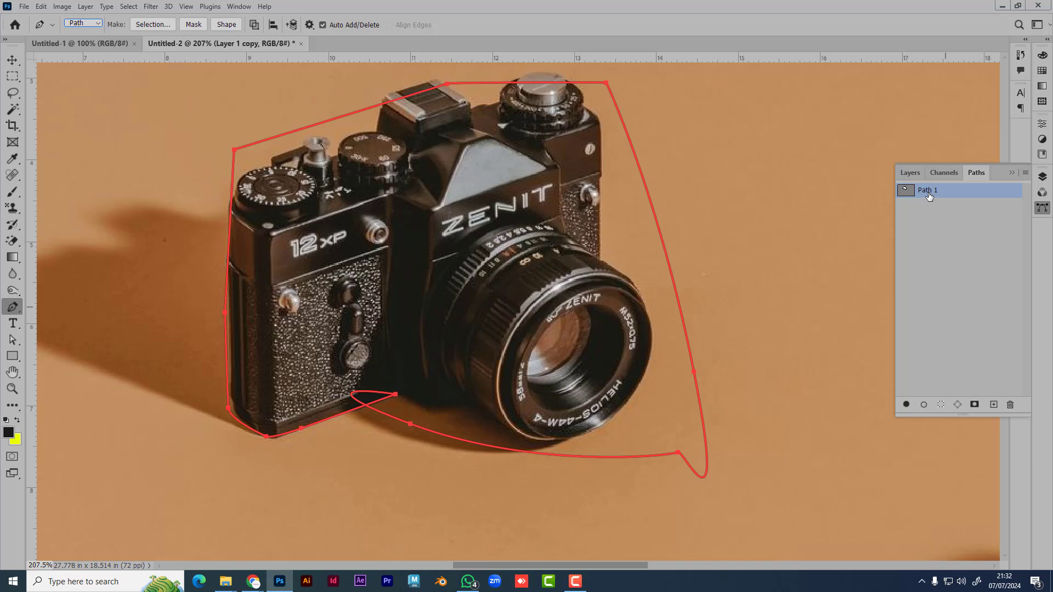
pyautogui.moveTo(930, 196); pyautogui.dragTo(1010, 404)
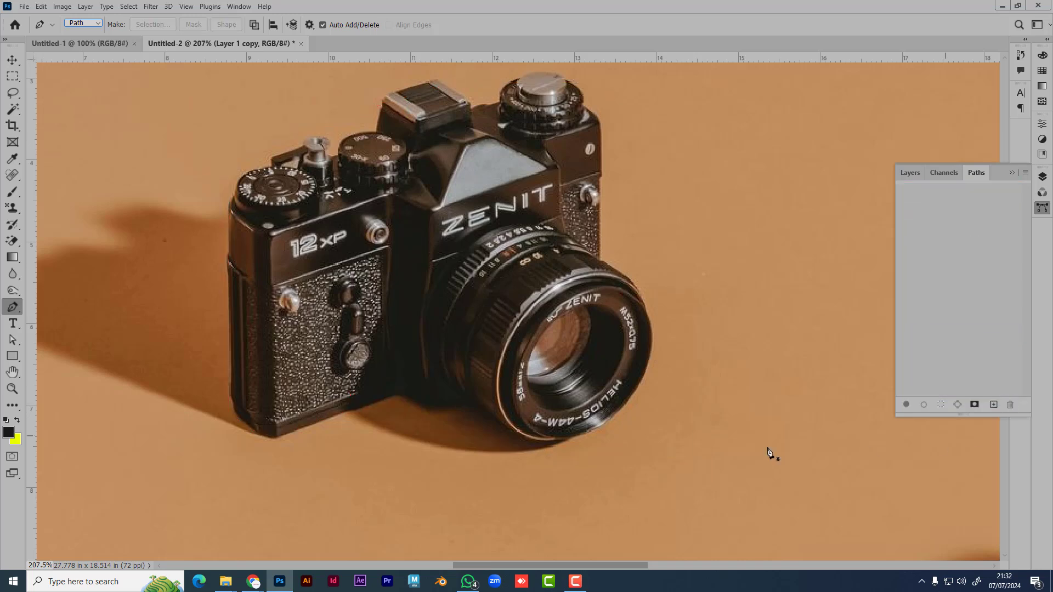
# - Create a new empty path and draw a closed, loose outline around the camera on it with curved and straight segments
pyautogui.click(994, 405)
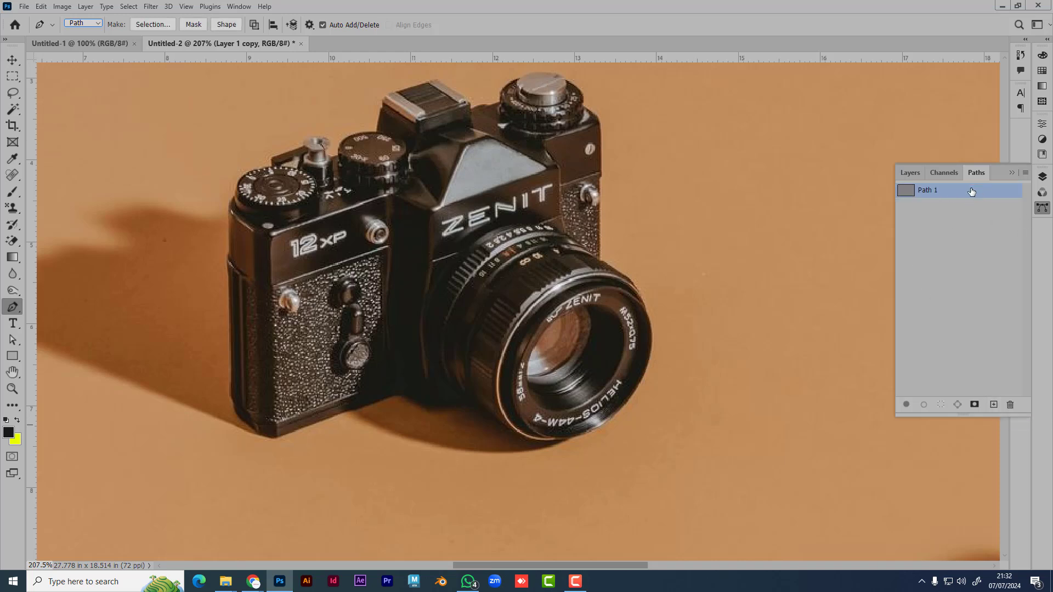
pyautogui.click(673, 411)
pyautogui.moveTo(722, 218); pyautogui.dragTo(420, 92)
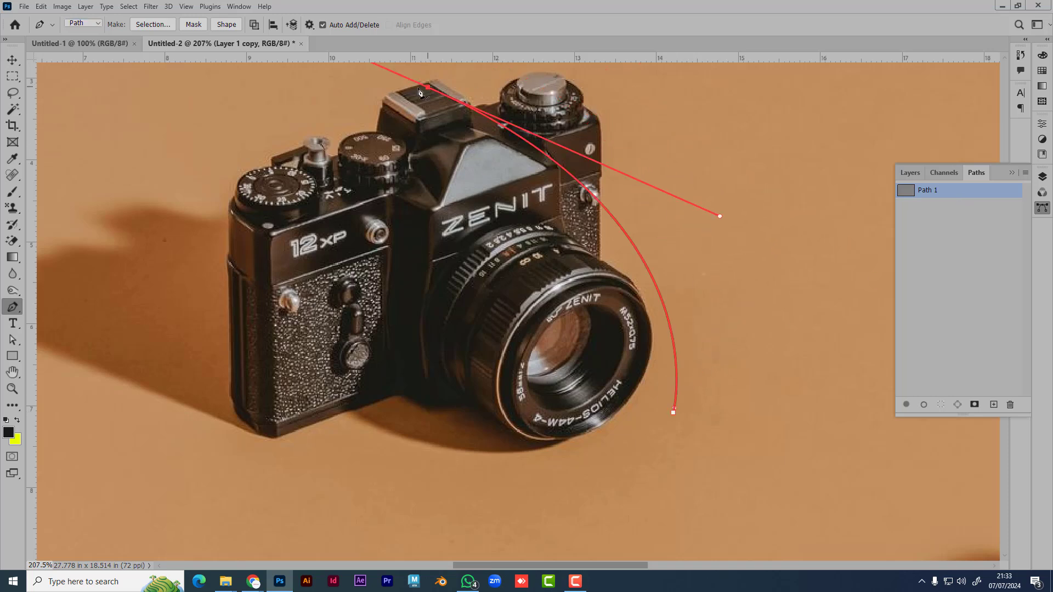
pyautogui.click(347, 101)
pyautogui.click(227, 172)
pyautogui.click(173, 305)
pyautogui.click(190, 408)
pyautogui.click(390, 474)
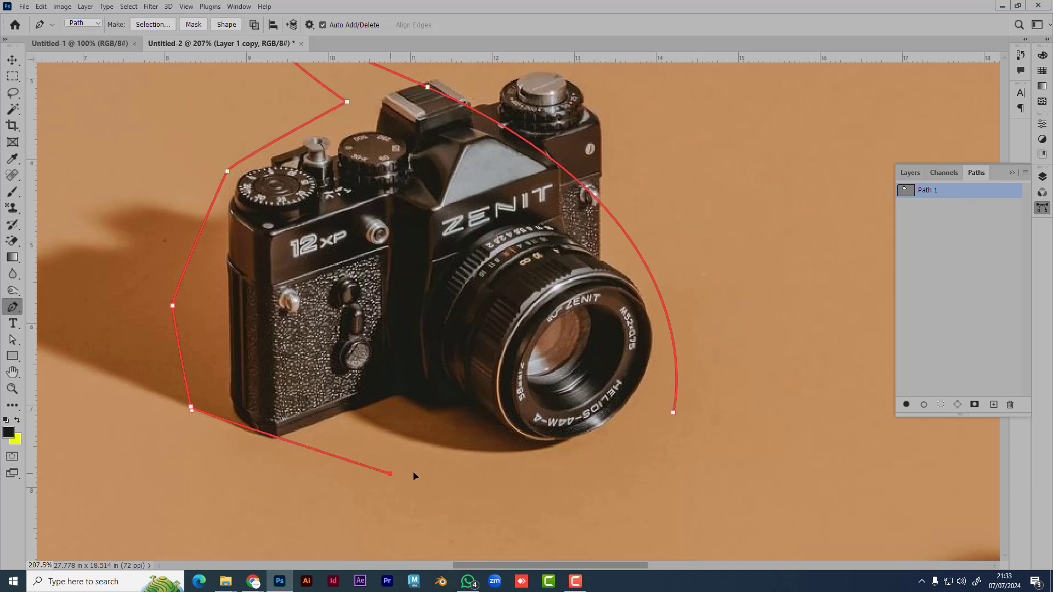
pyautogui.moveTo(566, 447); pyautogui.dragTo(872, 424)
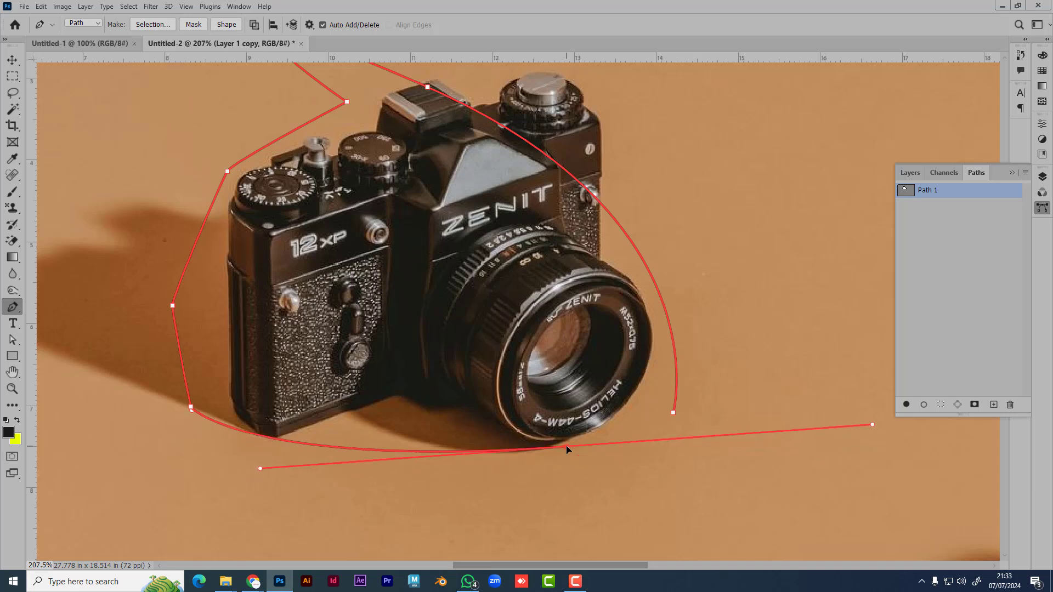
pyautogui.click(676, 415)
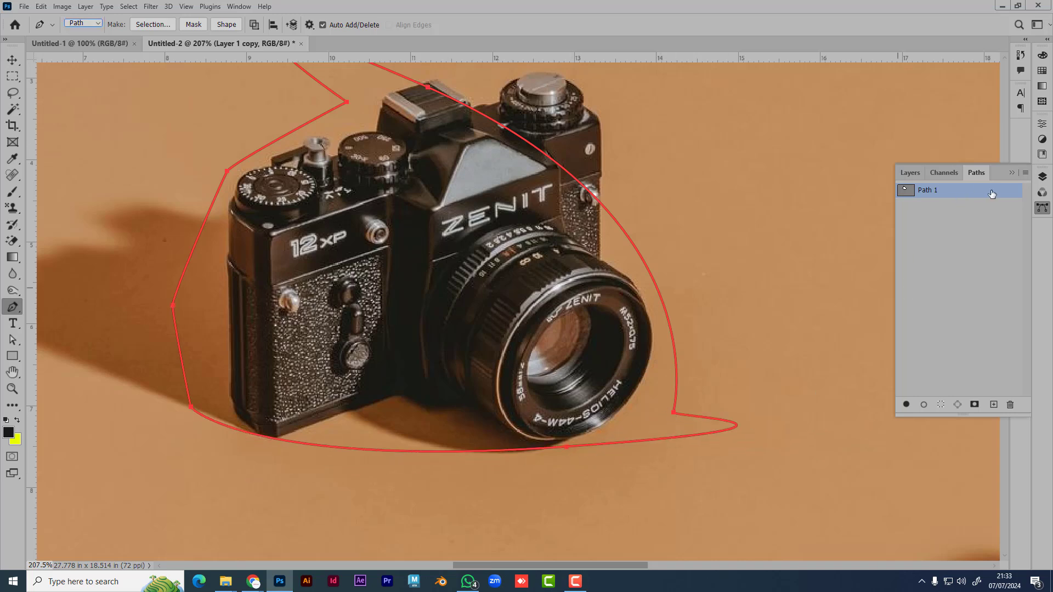
# - Deselect the finished path, display the document's layers and deselect all of them
pyautogui.click(953, 260)
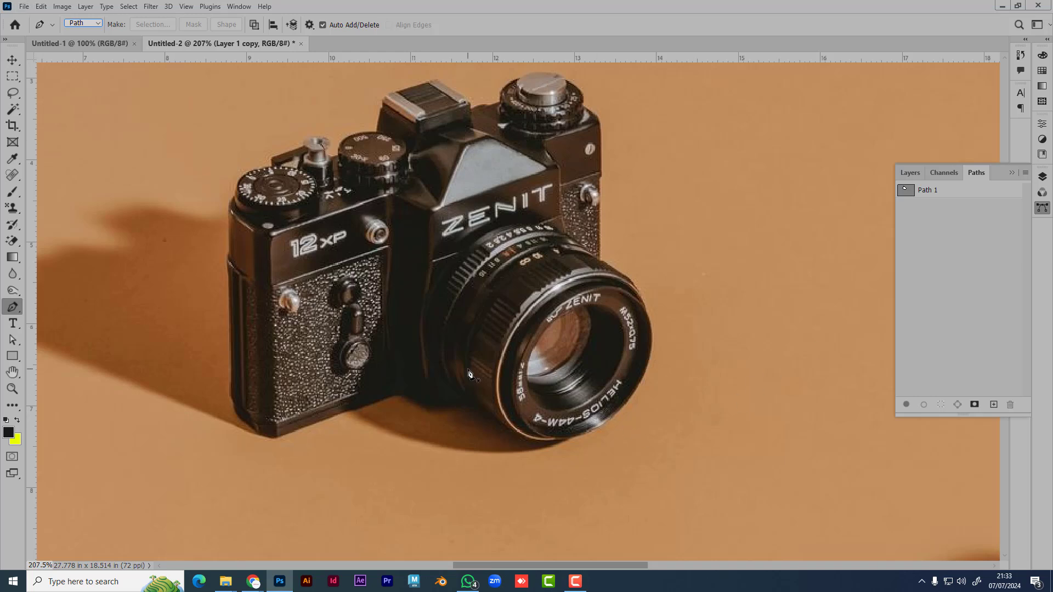
pyautogui.click(910, 173)
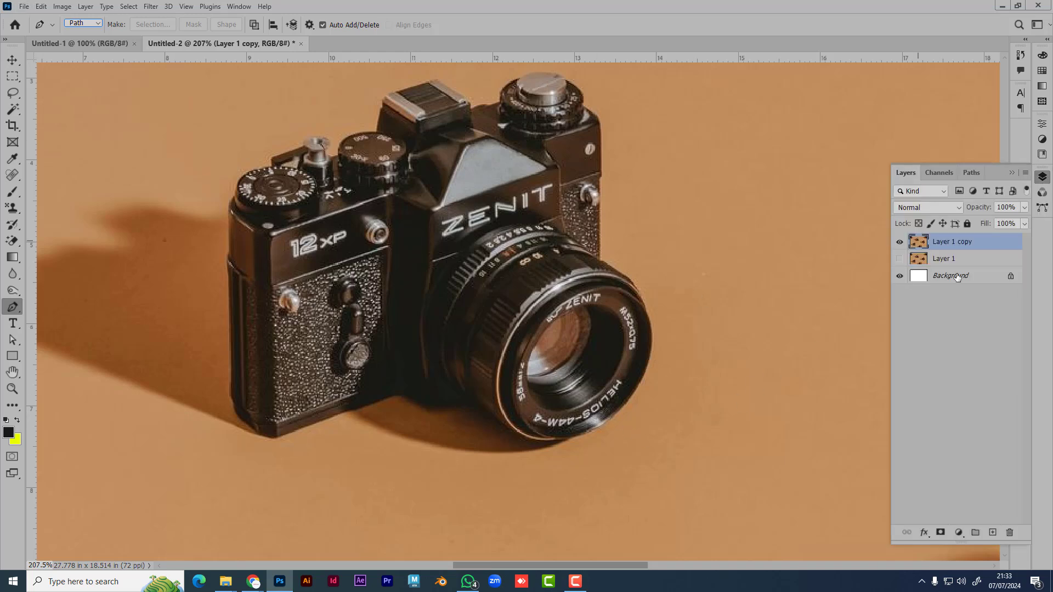
pyautogui.click(937, 360)
pyautogui.press('alt')
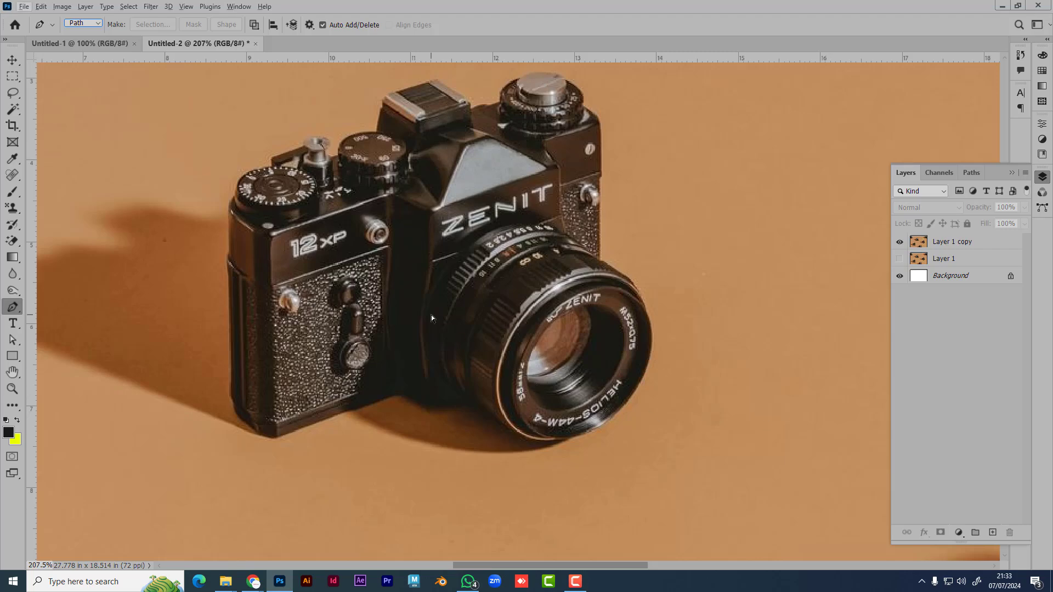
# - Close Untitled-2 without saving its changes and close Untitled-1
pyautogui.hotkey('ctrl', '-')
pyautogui.hotkey('ctrl', '-')
pyautogui.hotkey('ctrl', '-')
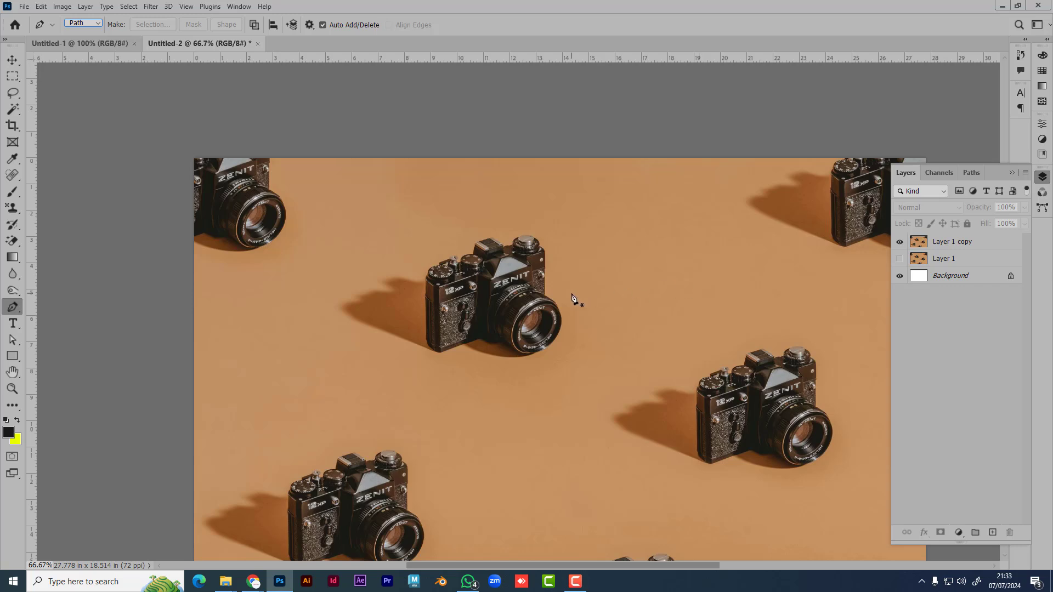
pyautogui.click(258, 44)
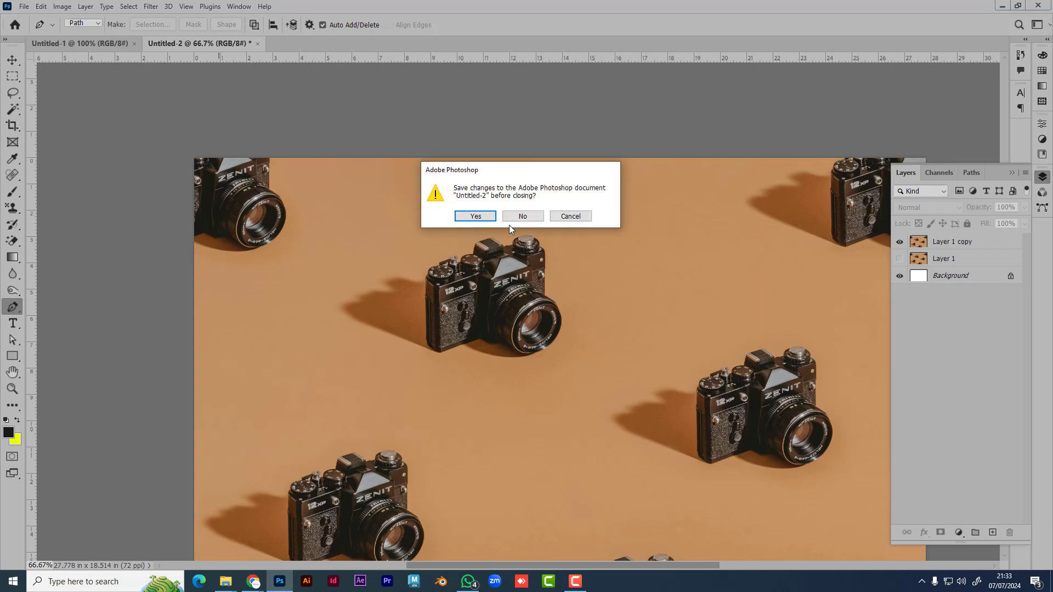
pyautogui.click(521, 216)
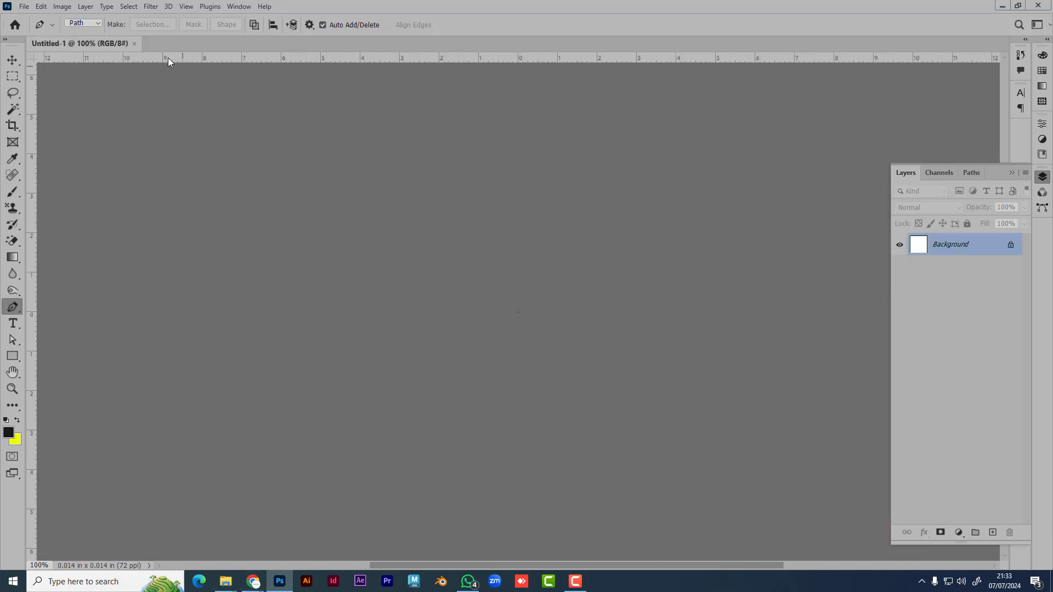
pyautogui.click(135, 44)
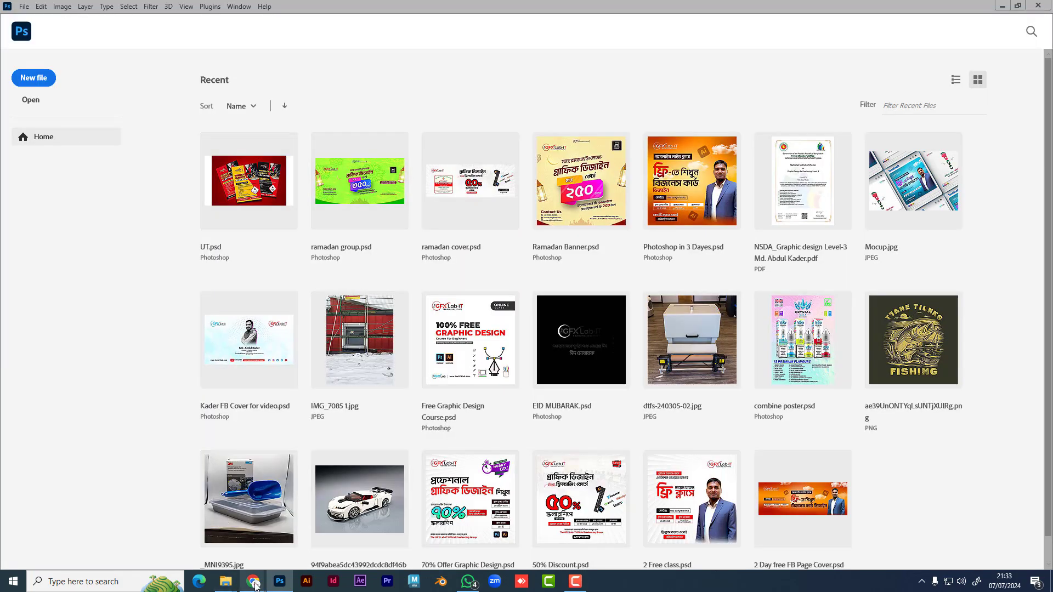
# - Switch to Chrome, search Google's web results for "unsplash" and open the Unsplash website
pyautogui.moveTo(253, 582)
pyautogui.click(212, 552)
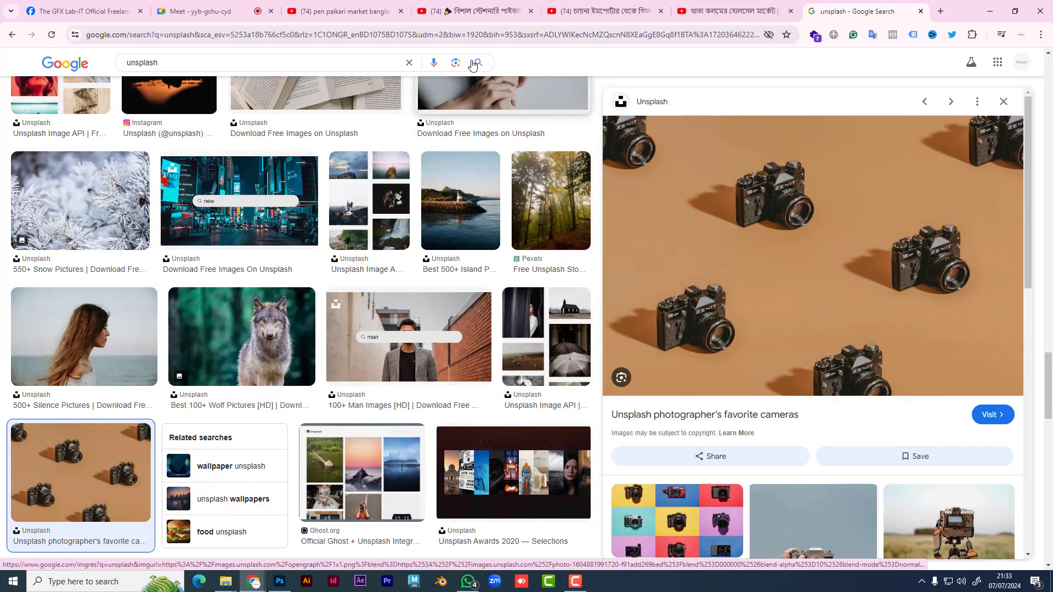
pyautogui.scroll(6, 312, 180)
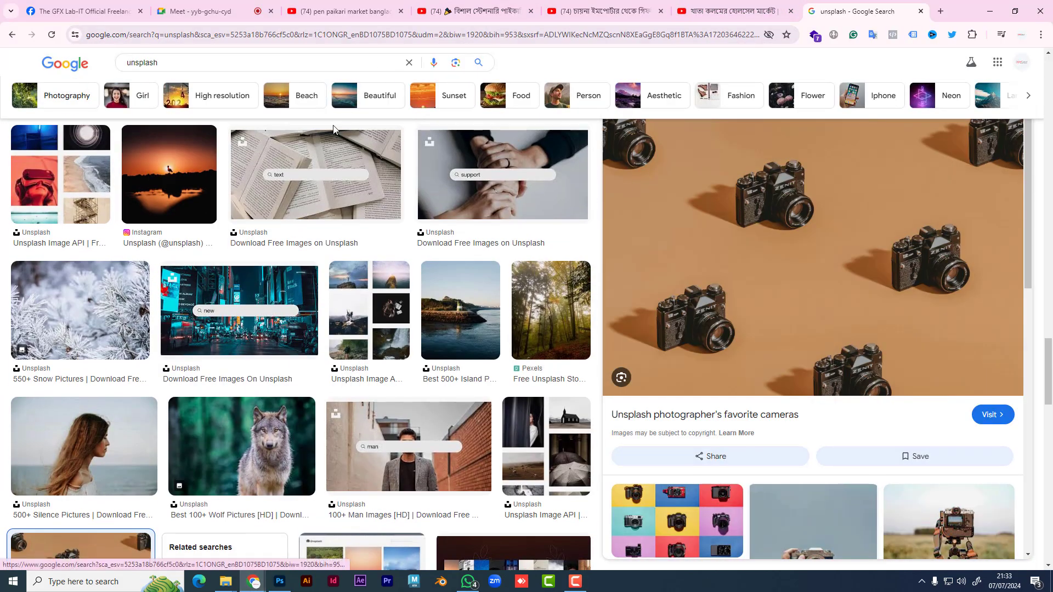
pyautogui.scroll(10, 311, 180)
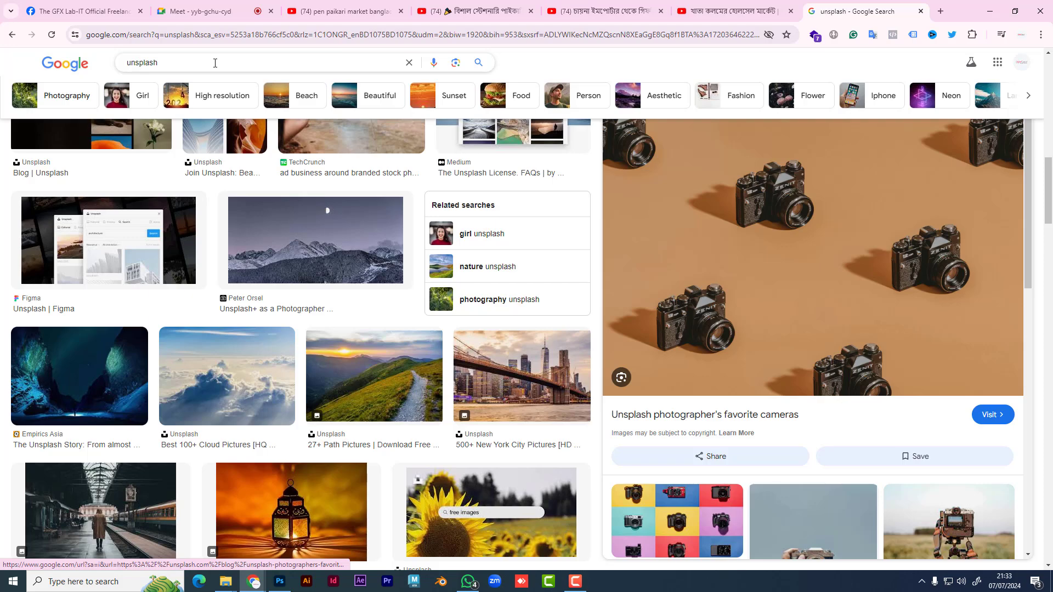
pyautogui.click(215, 62)
pyautogui.press('Return')
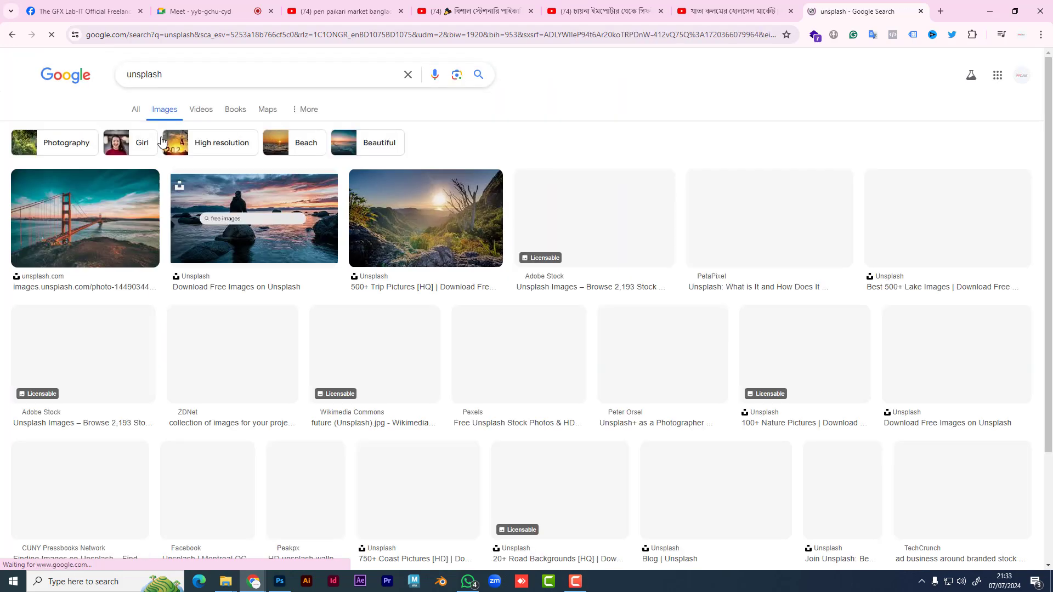
pyautogui.click(135, 109)
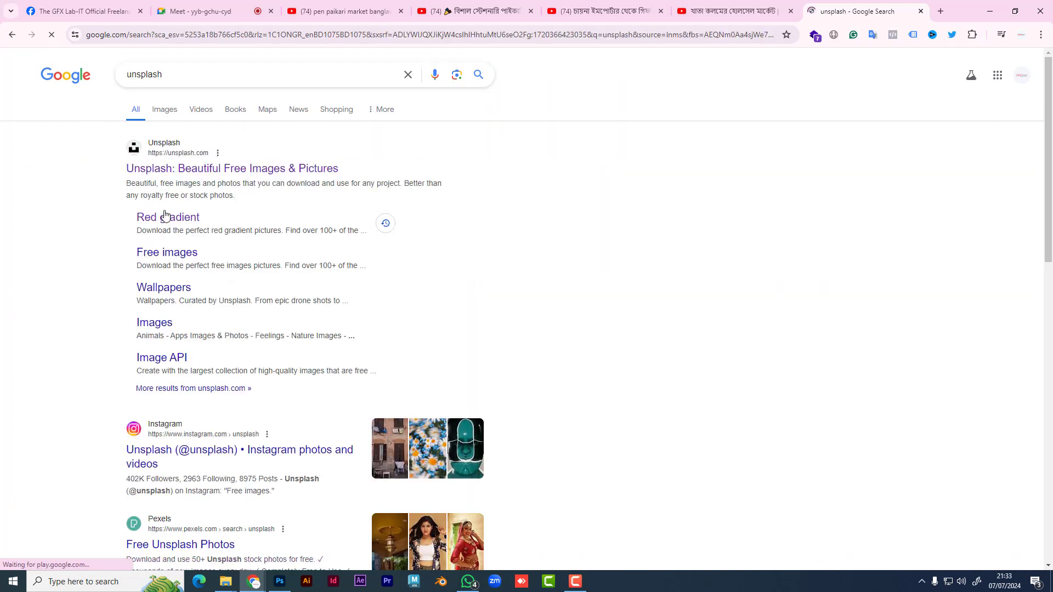
pyautogui.click(181, 169)
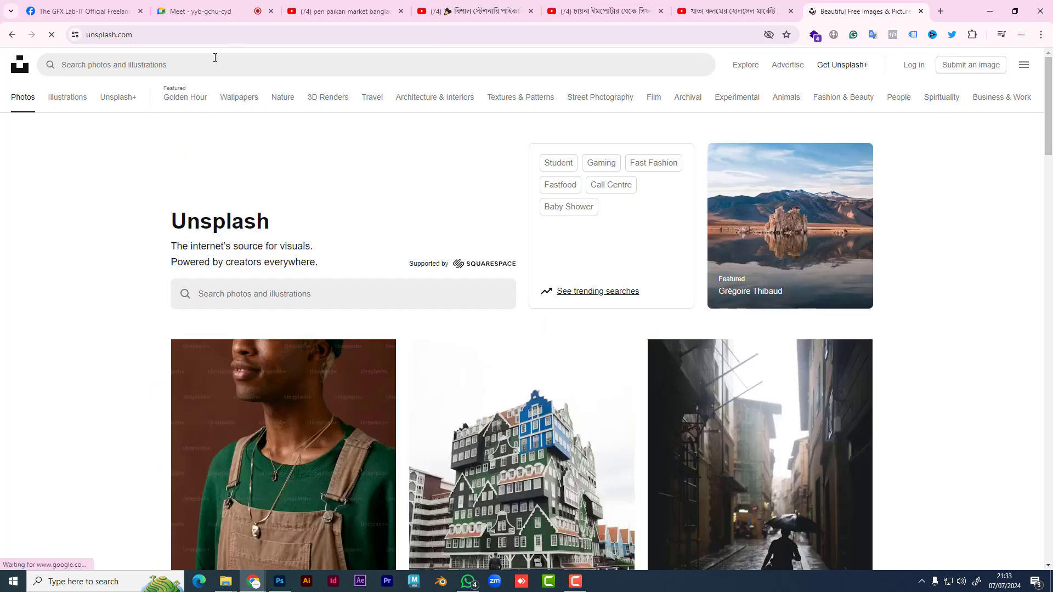
# - Search Unsplash for "bottle"
pyautogui.click(199, 61)
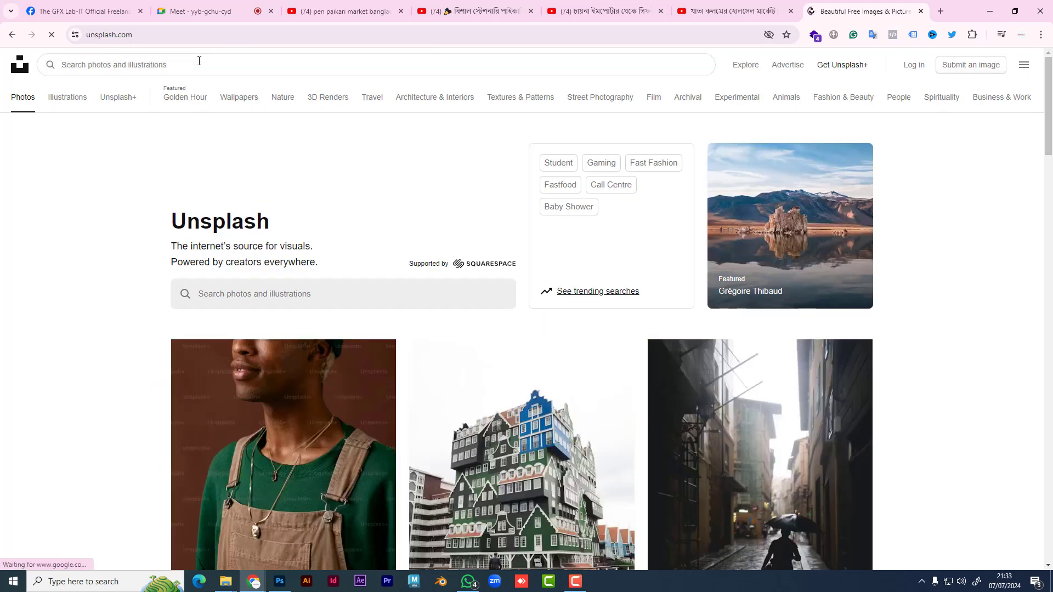
pyautogui.write('bottle')
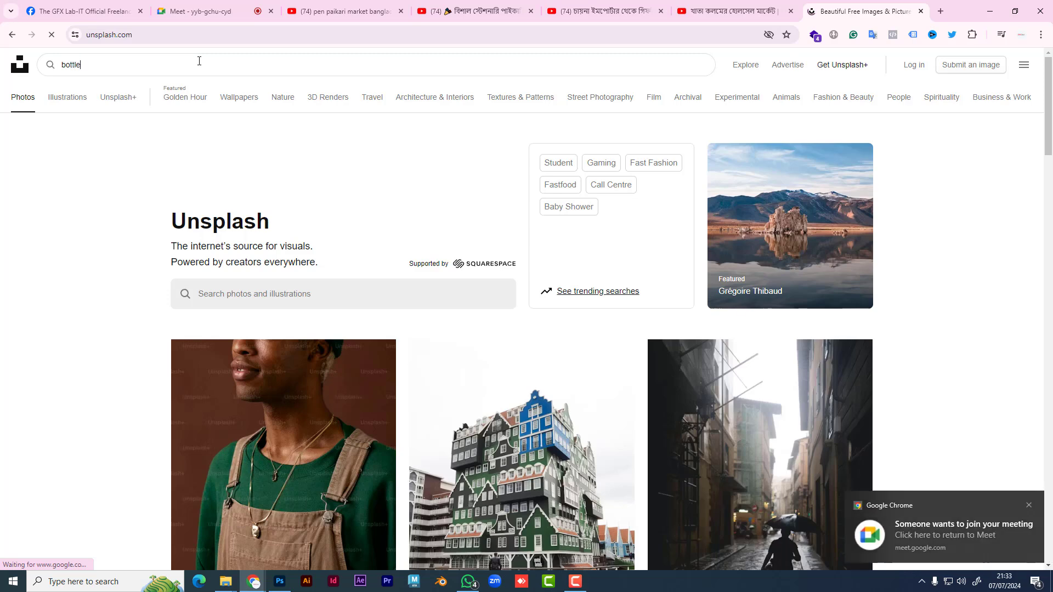
pyautogui.press('Return')
# - Admit the waiting participant to the Google Meet call and return to the Unsplash bottle results
pyautogui.click(217, 11)
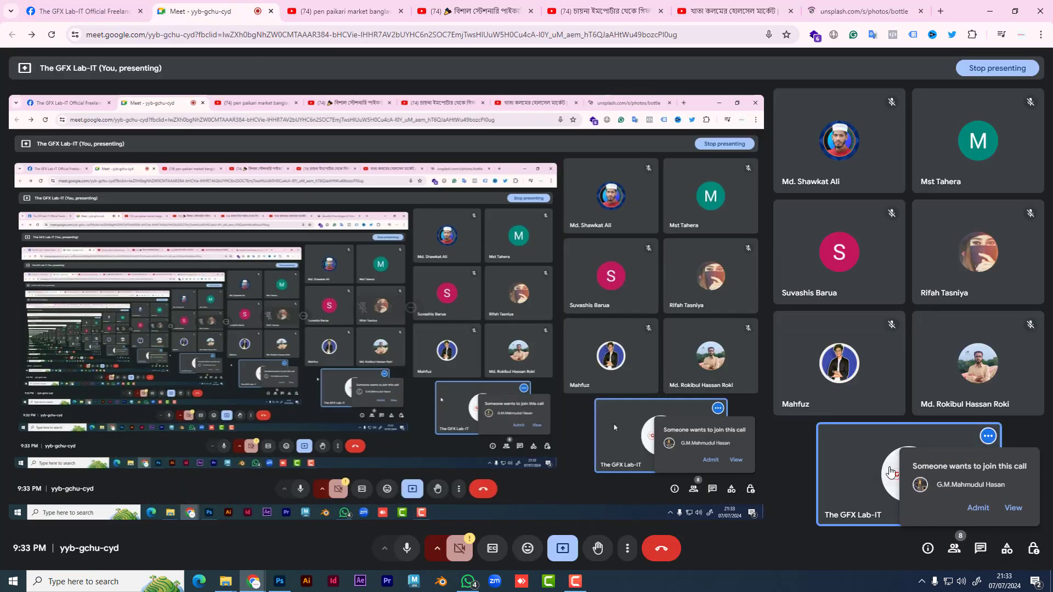
pyautogui.click(972, 507)
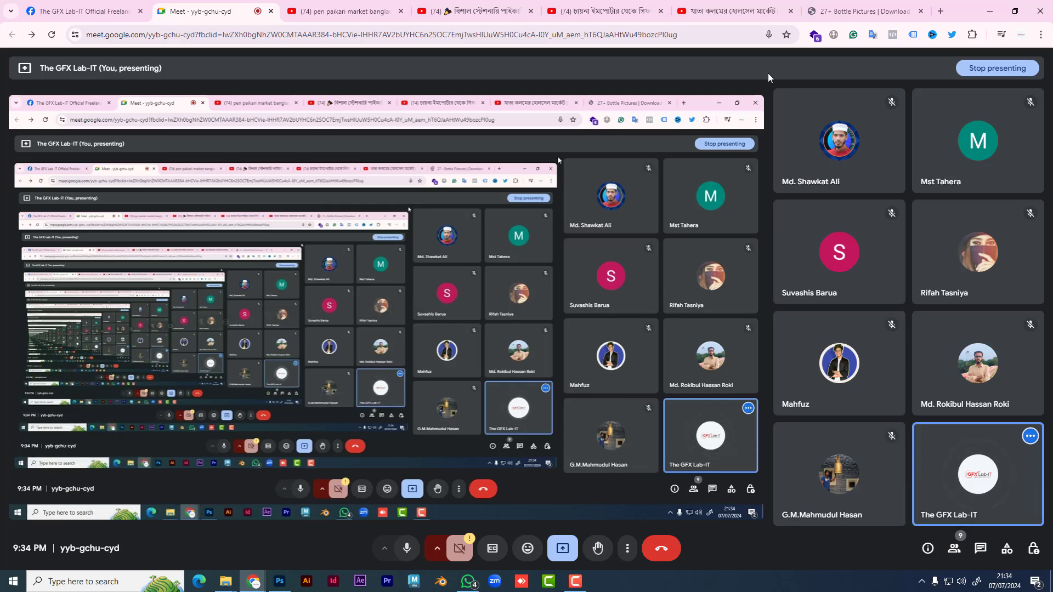
pyautogui.click(860, 11)
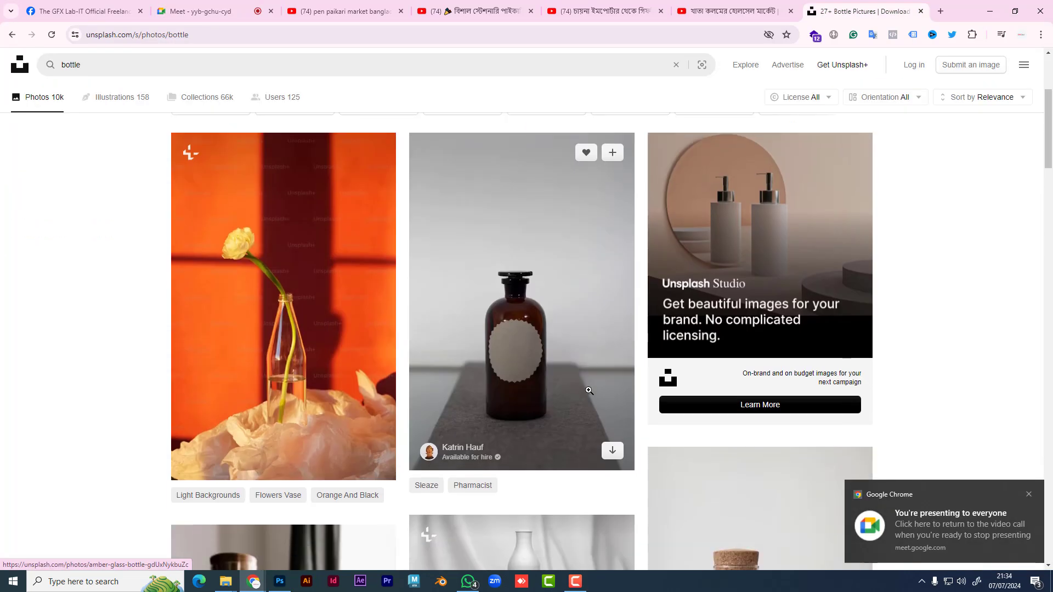
# - Open the photo of a hand holding an orange bottle from the Unsplash results and copy the image
pyautogui.scroll(-12, 589, 390)
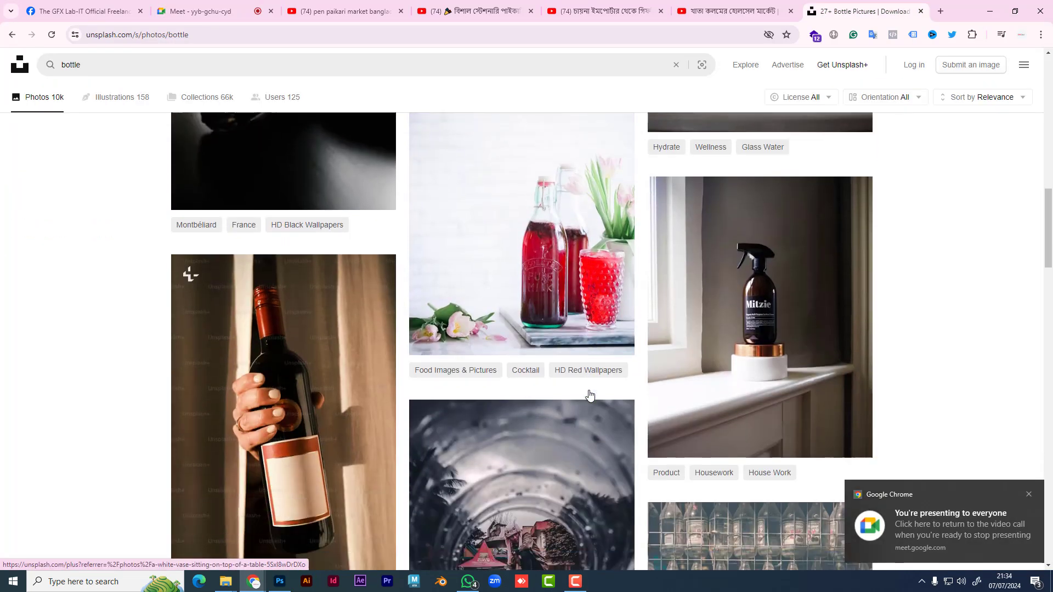
pyautogui.scroll(-10, 589, 395)
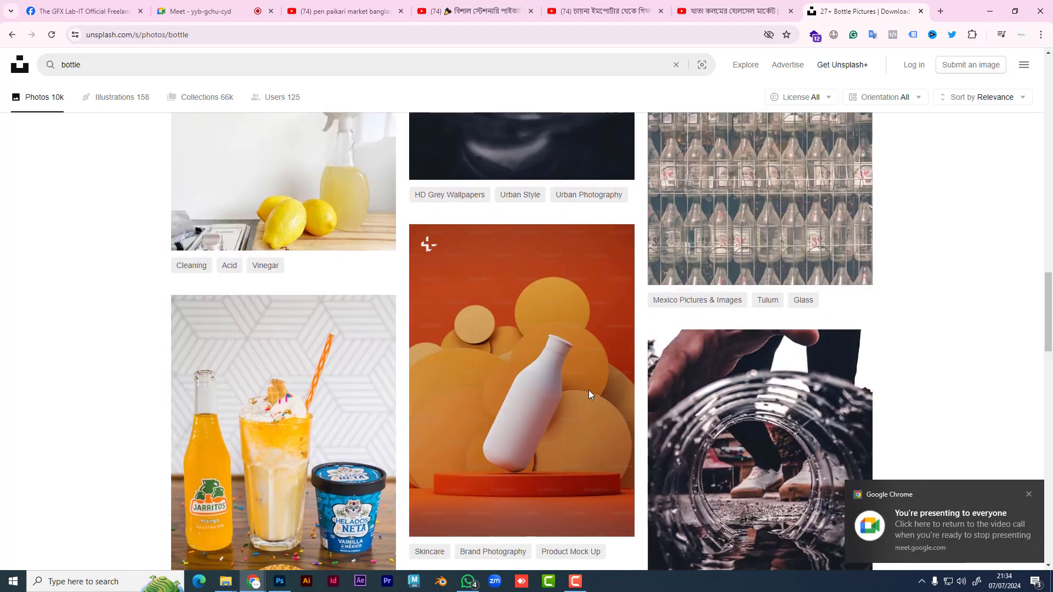
pyautogui.scroll(-4, 589, 394)
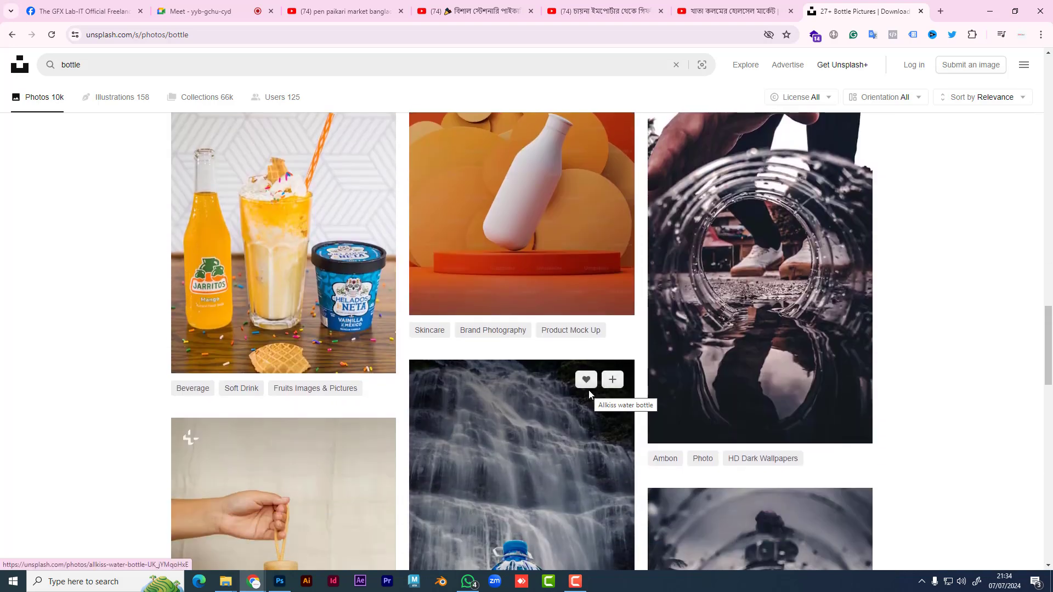
pyautogui.scroll(-4, 590, 392)
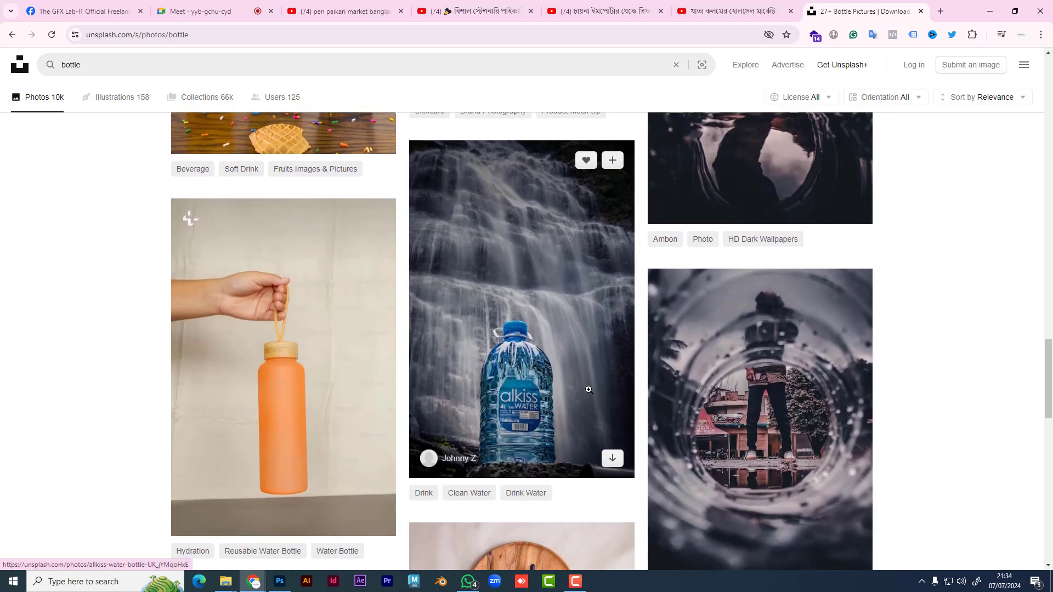
pyautogui.click(305, 400)
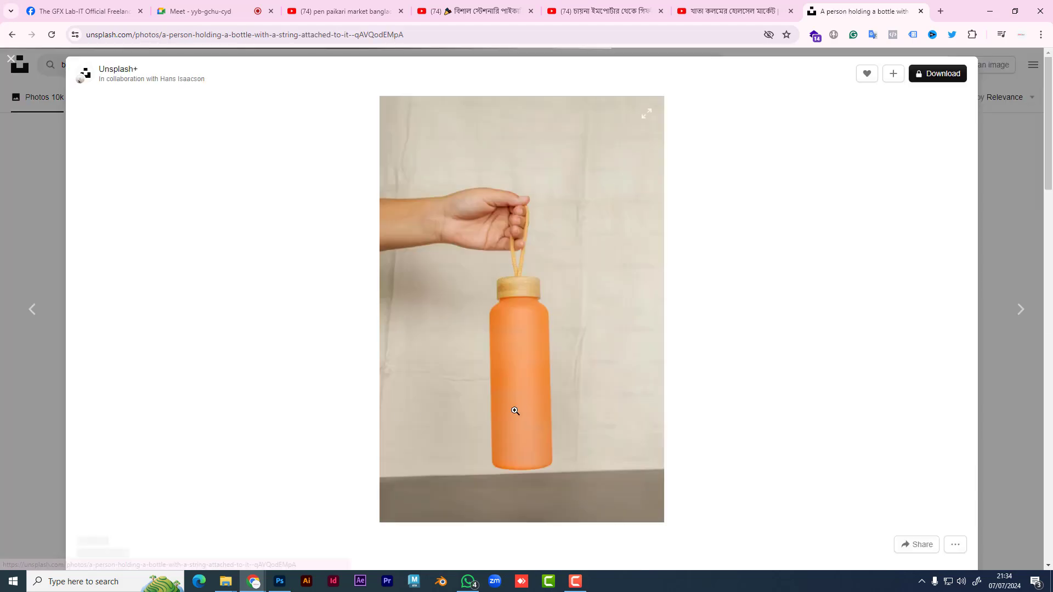
pyautogui.rightClick(568, 330)
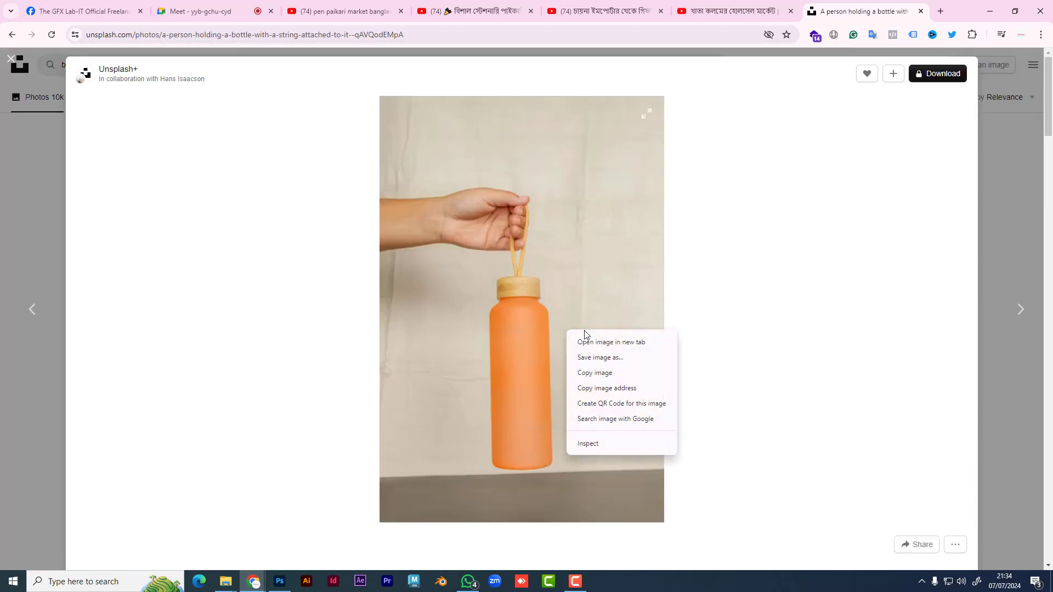
pyautogui.click(598, 377)
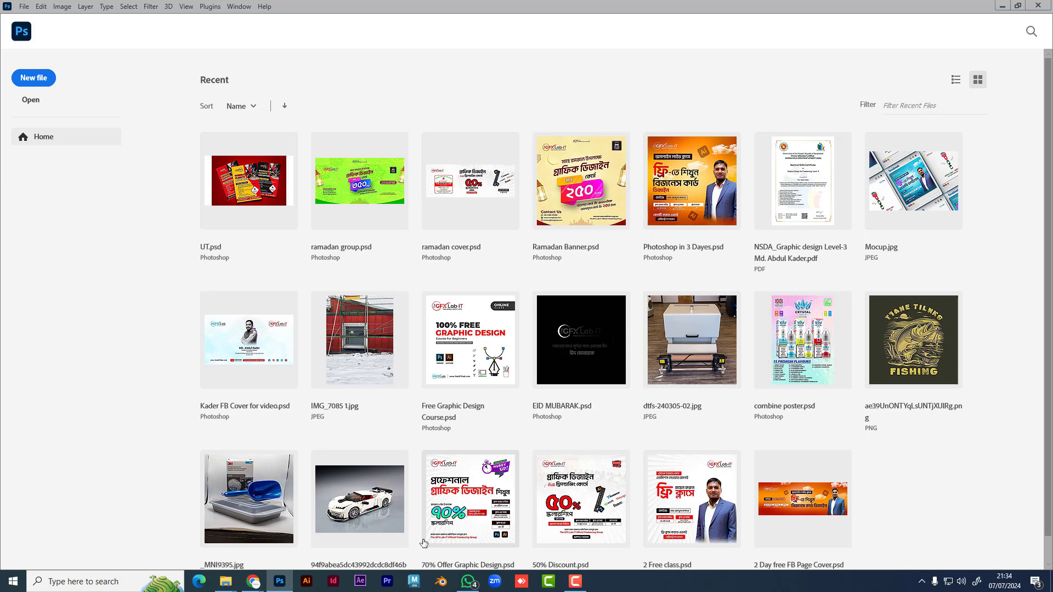
# - Switch to Photoshop, create a new document and paste the copied bottle image into it
pyautogui.hotkey('ctrl', 'n')
pyautogui.press('Return')
pyautogui.hotkey('ctrl', 'v')
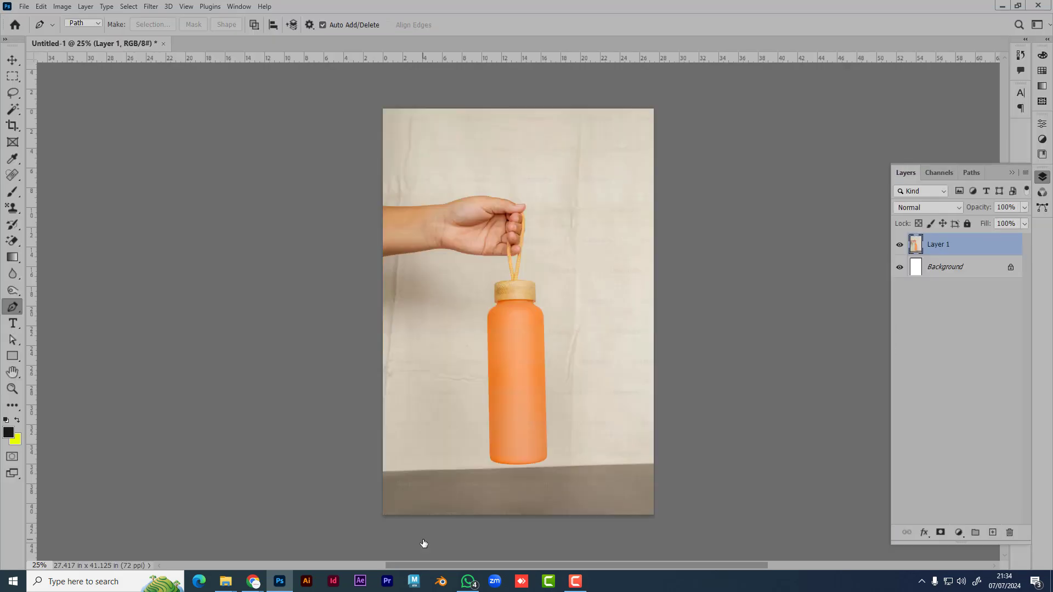
# - Duplicate the bottle layer and hide the original Layer 1 and the Background
pyautogui.scroll(10, 536, 384)
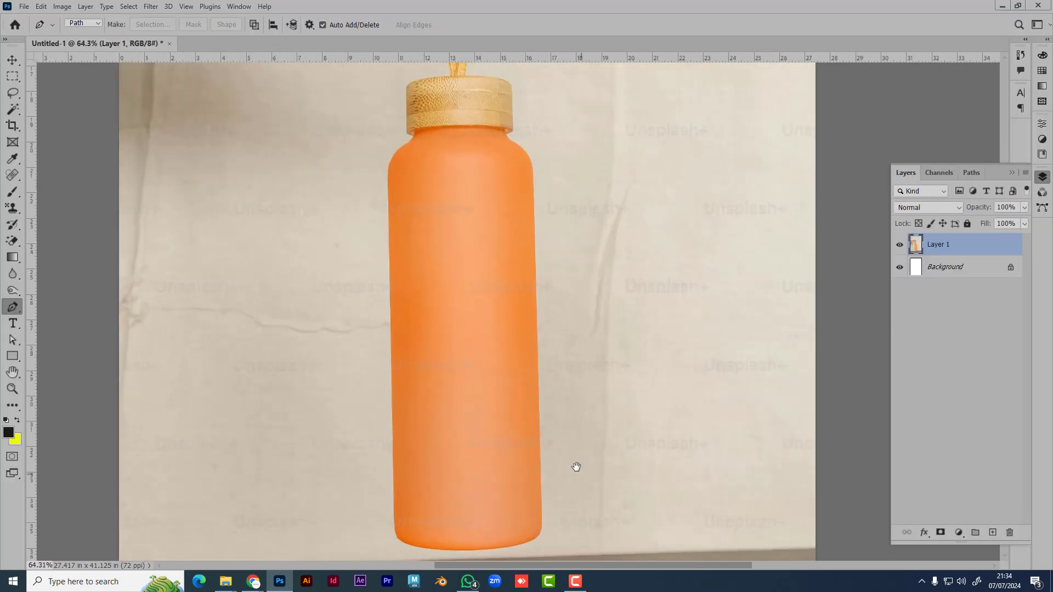
pyautogui.moveTo(567, 447); pyautogui.dragTo(511, 363)
pyautogui.scroll(5, 463, 478)
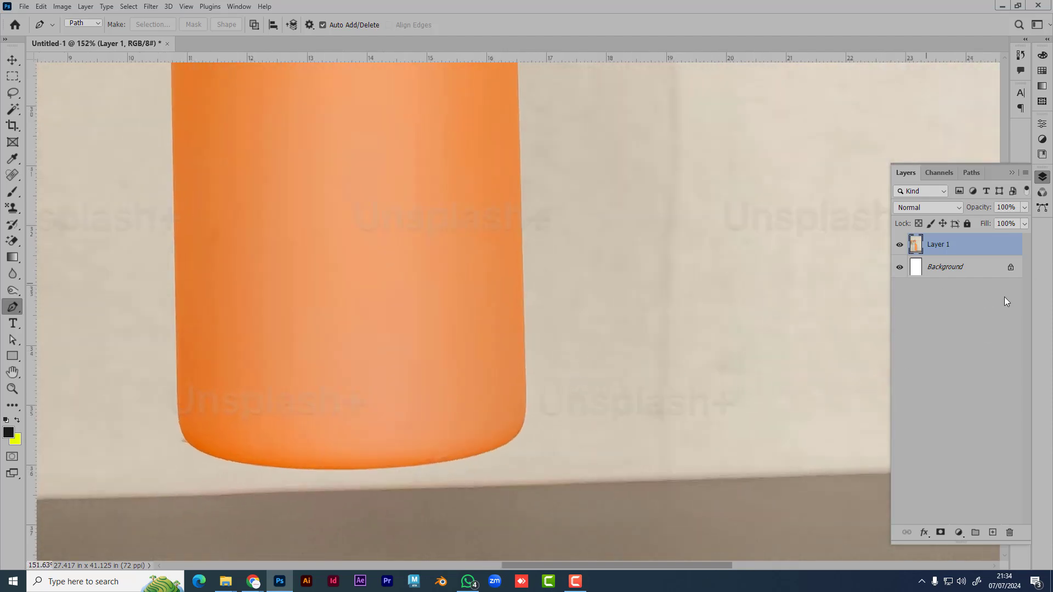
pyautogui.hotkey('ctrl', 'j')
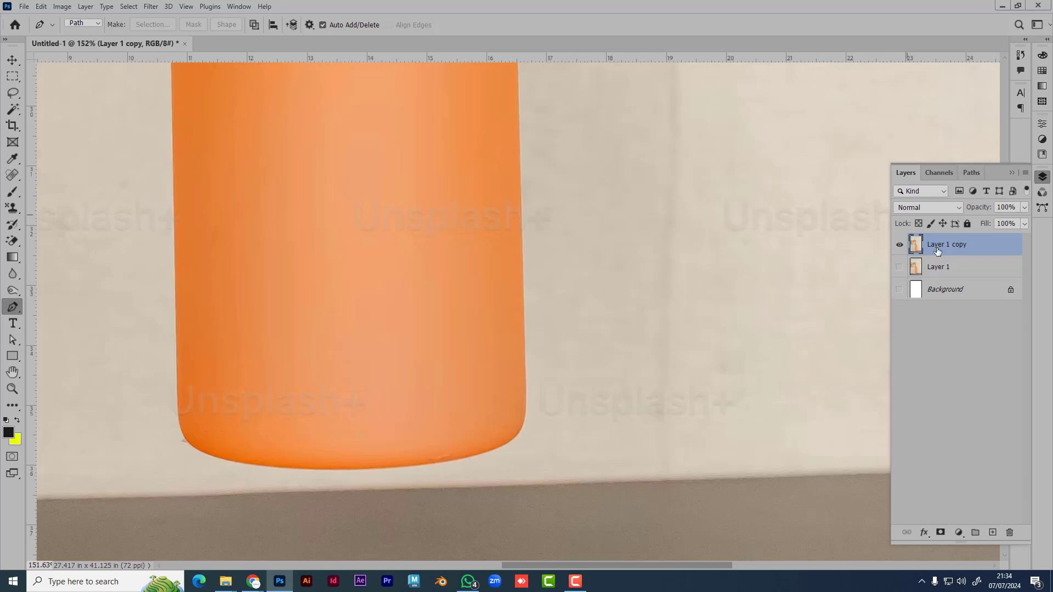
# - Add a new path and place its first Pen anchor on the lower right edge of the bottle
pyautogui.click(972, 173)
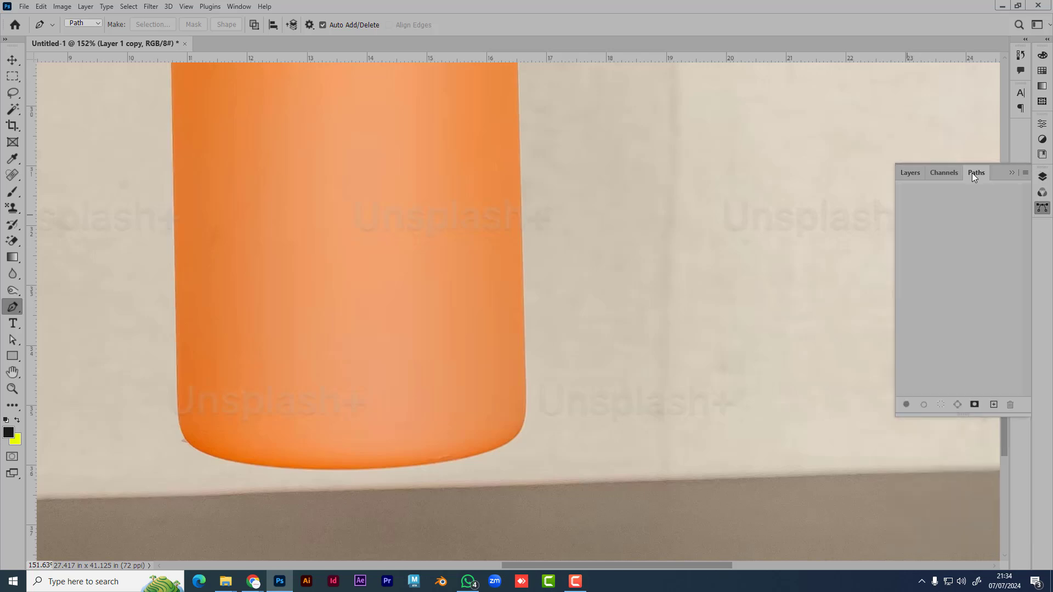
pyautogui.click(994, 404)
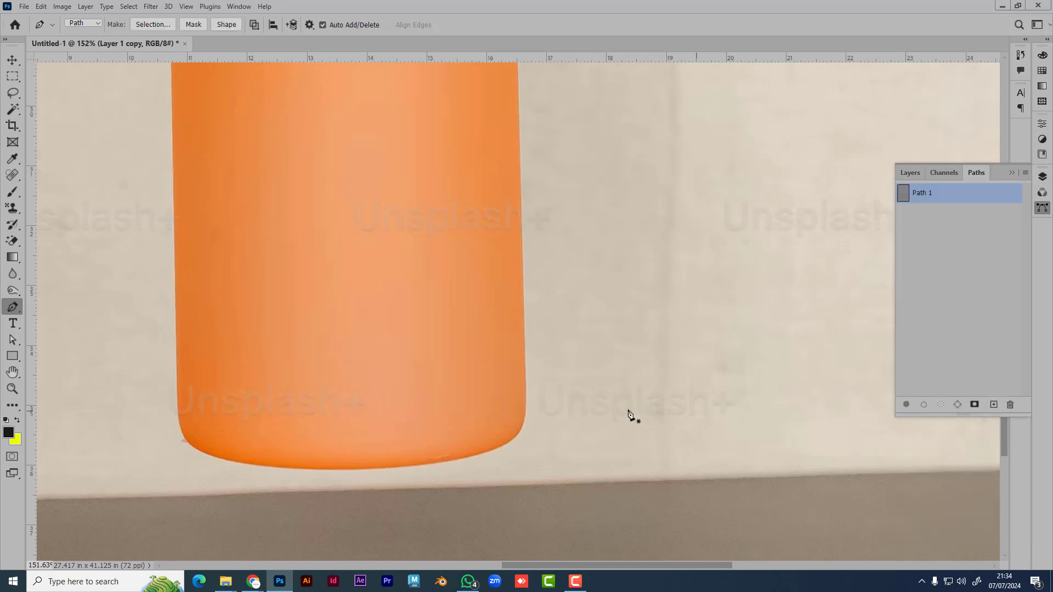
pyautogui.click(524, 322)
pyautogui.scroll(2, 530, 406)
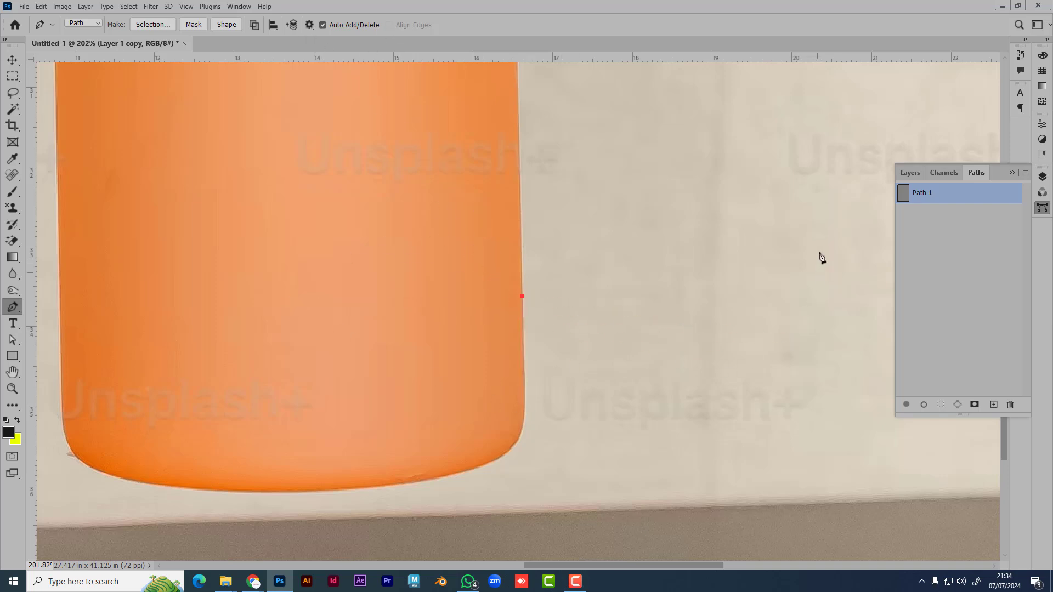
# - Turn the Pen tool's Rubber Band option off and back on
pyautogui.click(309, 25)
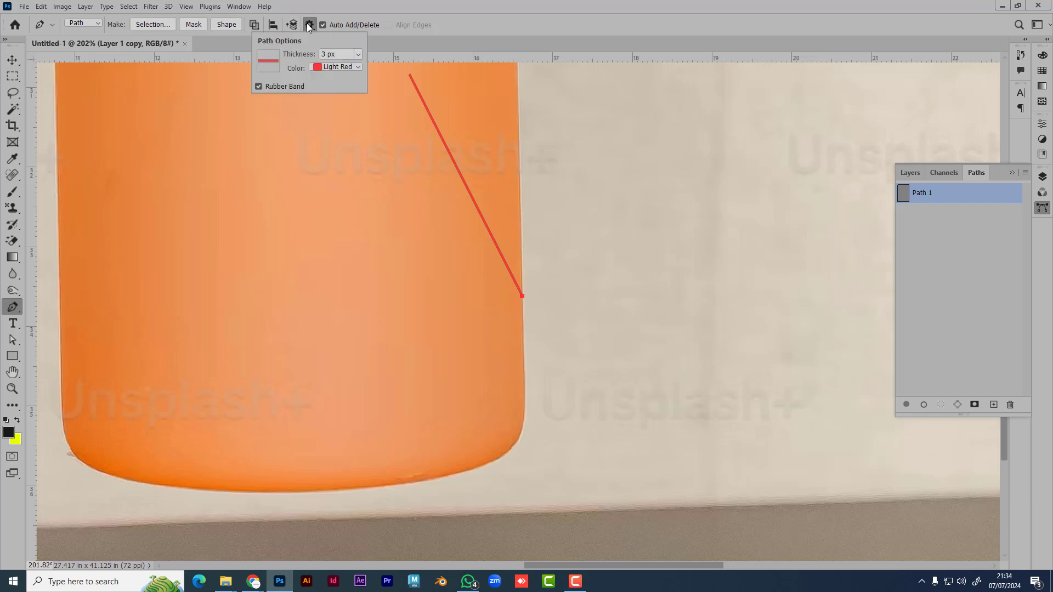
pyautogui.click(260, 87)
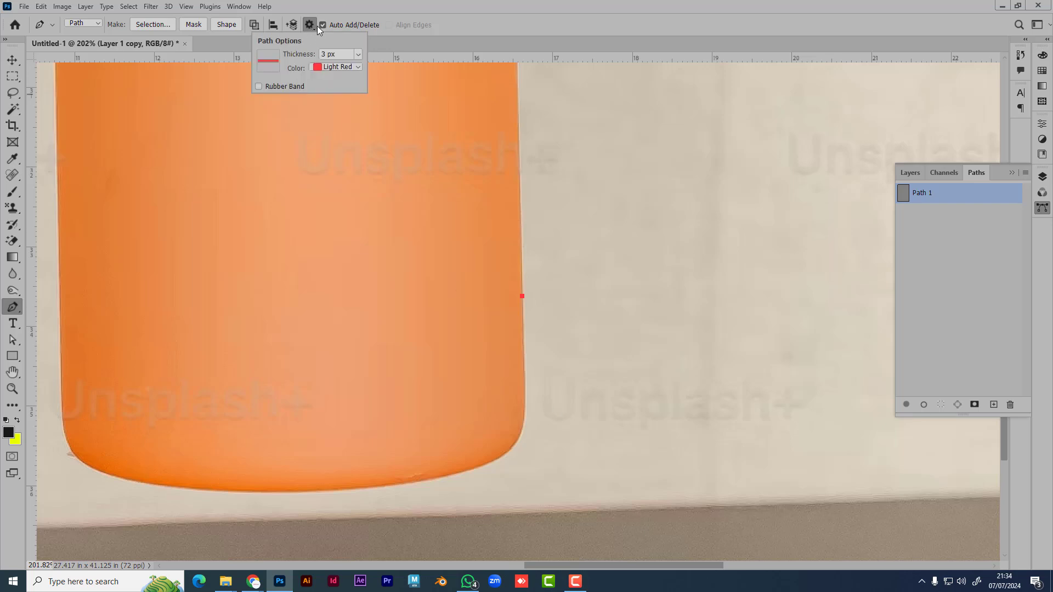
pyautogui.click(259, 86)
# - Continue the path straight down the bottle's right edge and curve it around the bottom right corner
pyautogui.click(524, 411)
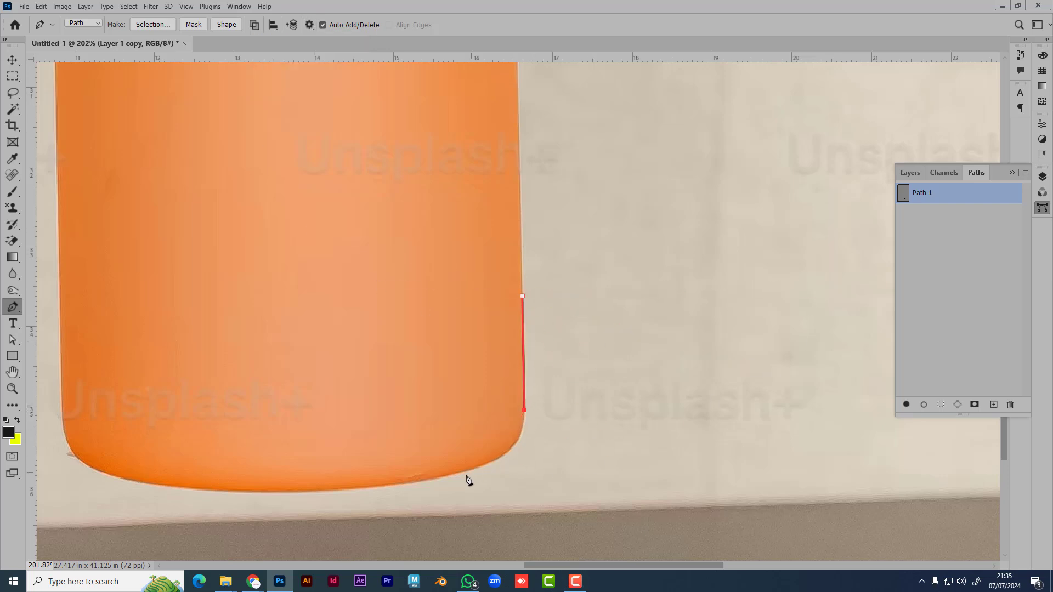
pyautogui.moveTo(470, 471); pyautogui.dragTo(410, 488)
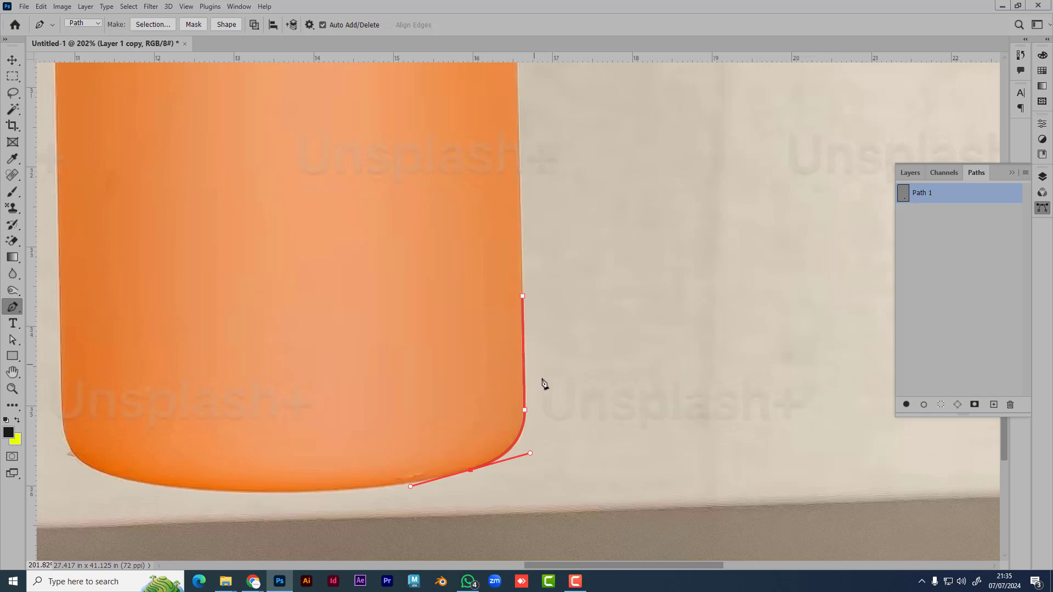
# - Try path display thicknesses of 0.5 px, 0.75 px and 1 px, and set the thickness back to 3 px
pyautogui.click(311, 25)
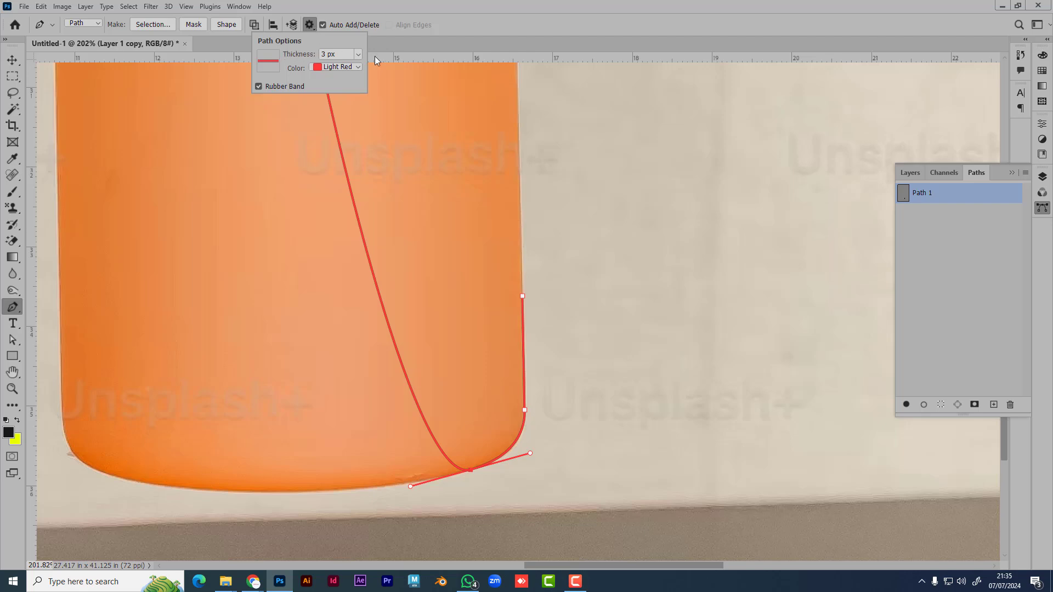
pyautogui.click(358, 54)
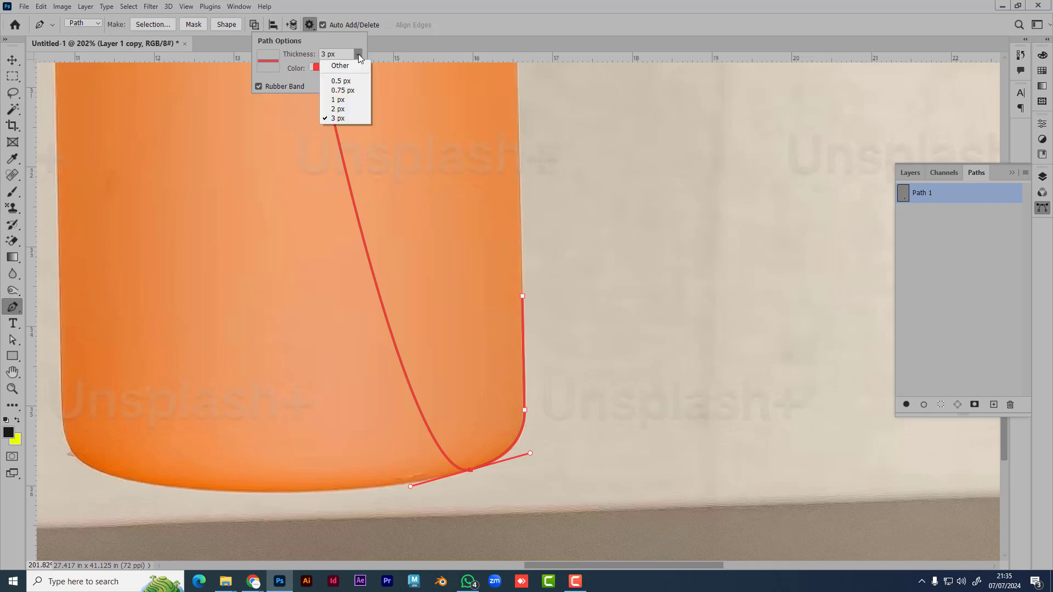
pyautogui.click(346, 82)
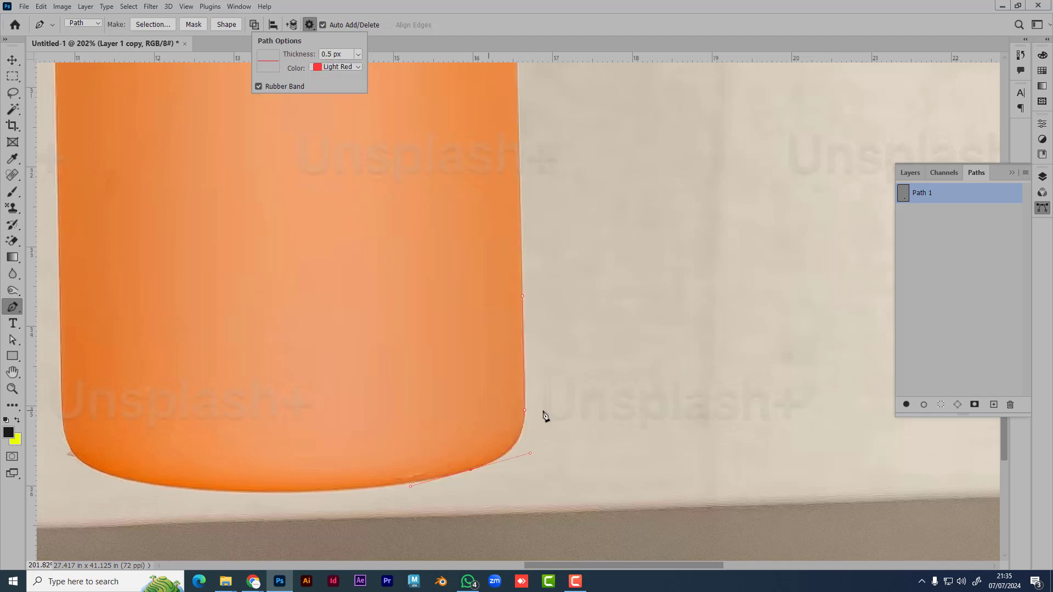
pyautogui.click(357, 54)
pyautogui.click(346, 91)
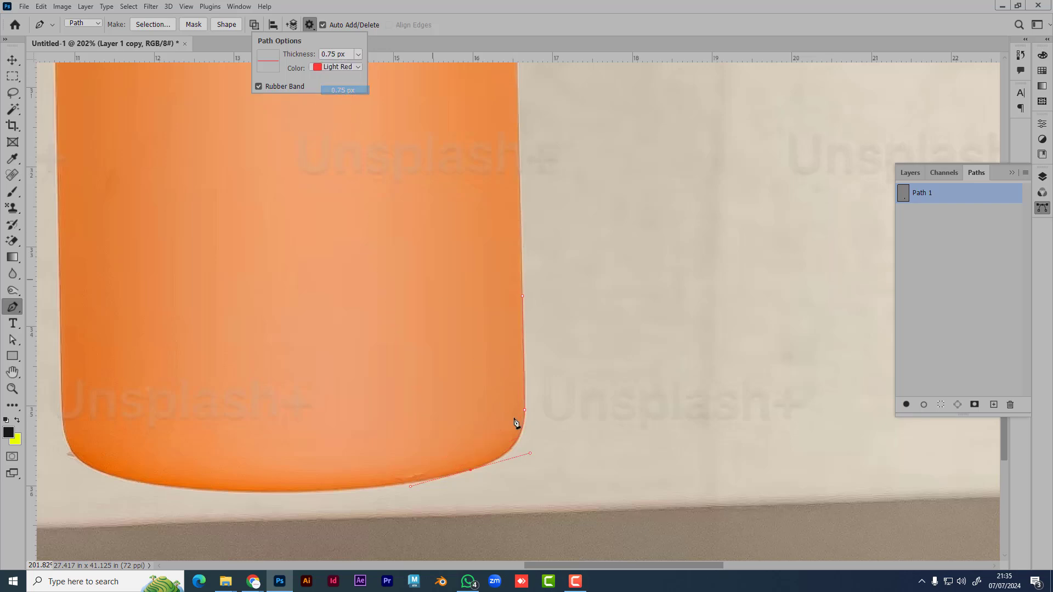
pyautogui.click(357, 54)
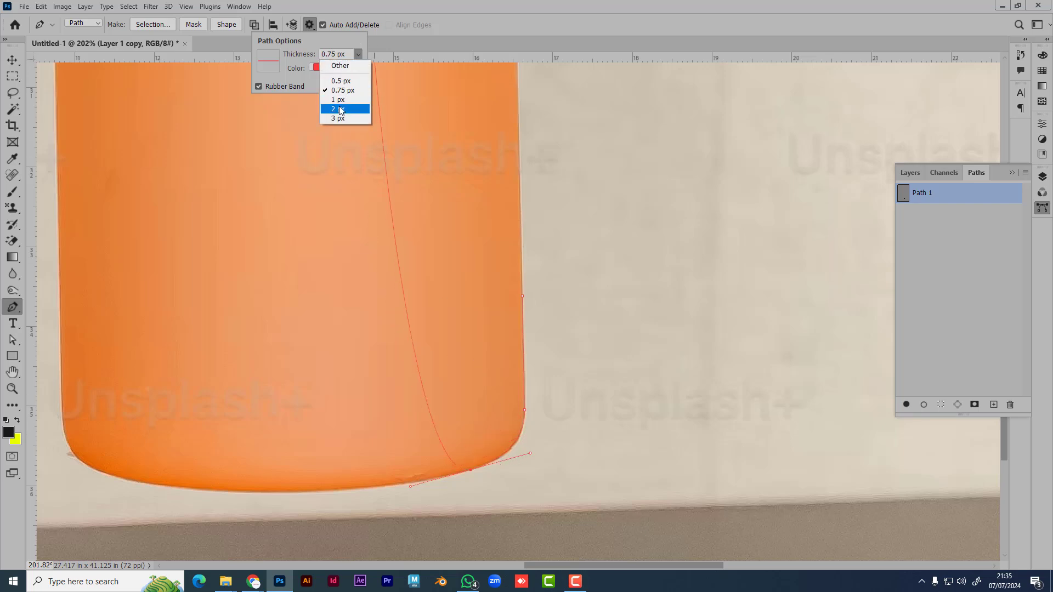
pyautogui.click(342, 101)
pyautogui.click(358, 54)
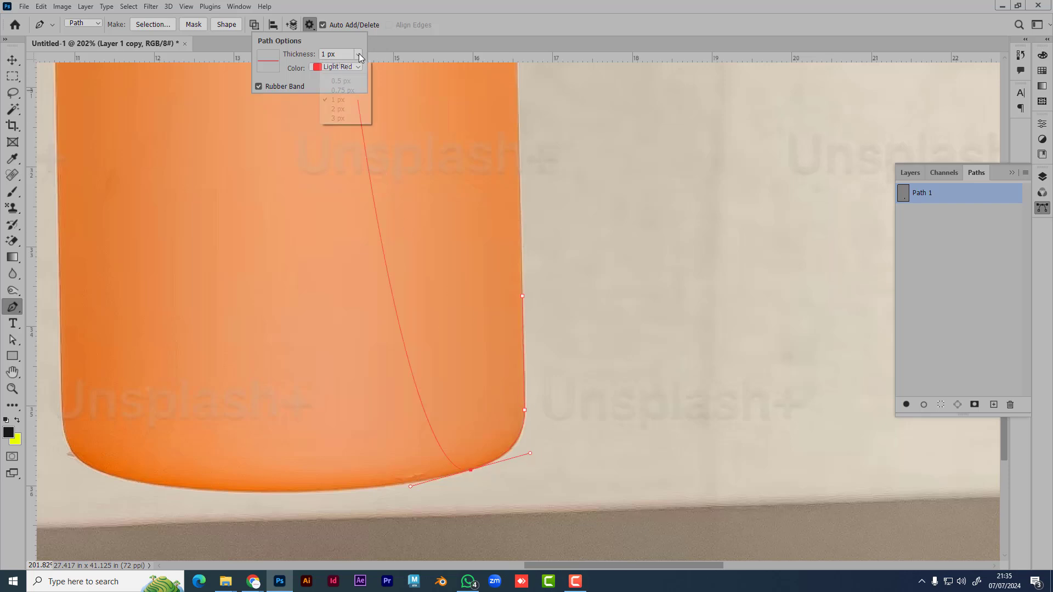
pyautogui.click(337, 118)
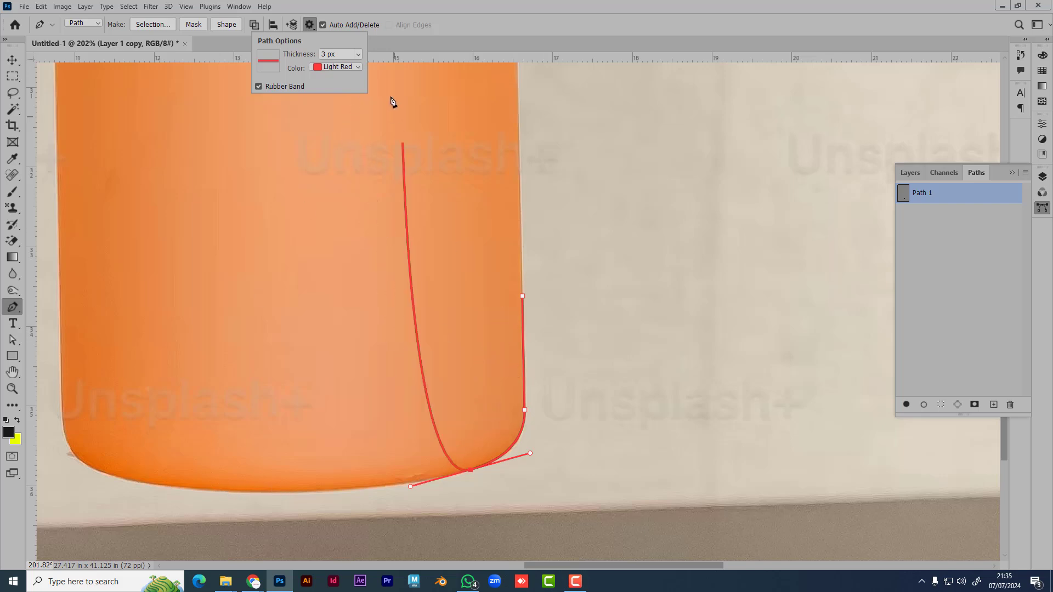
# - Set the path display color to Green and continue the curved path along the base and around the bottom left corner
pyautogui.click(357, 68)
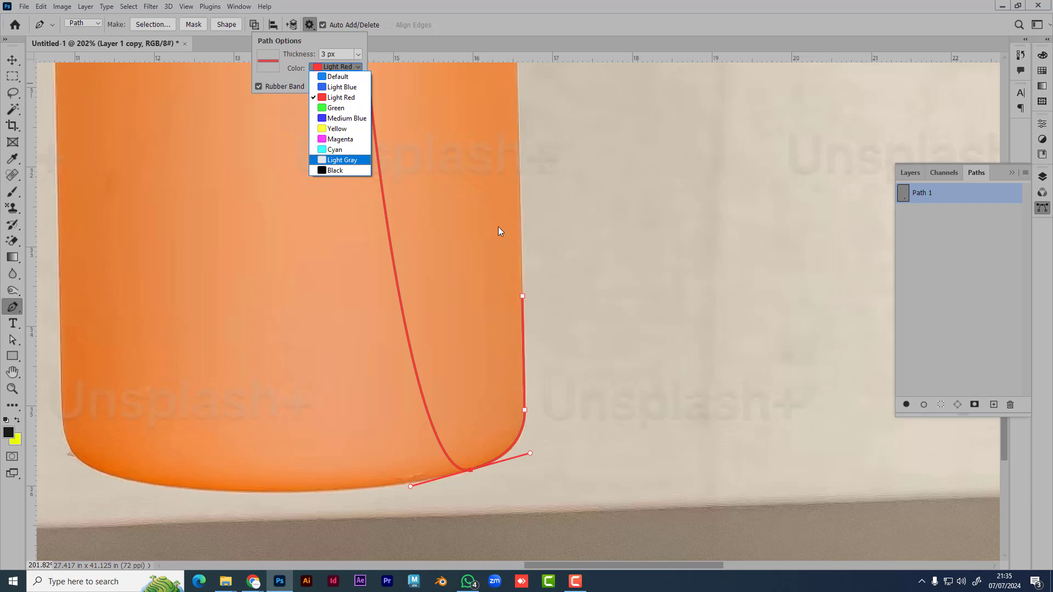
pyautogui.click(336, 108)
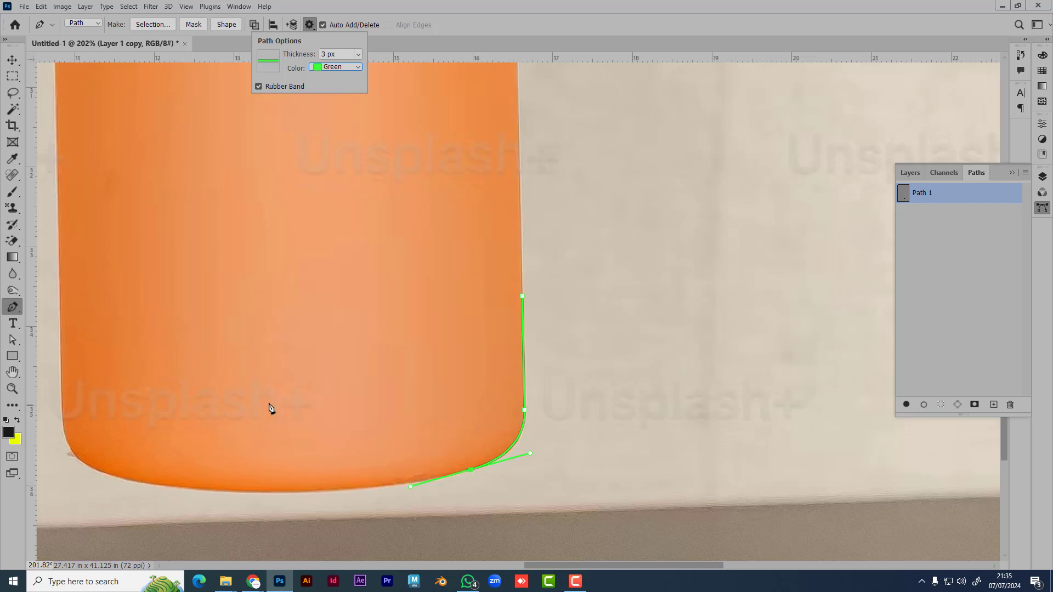
pyautogui.moveTo(260, 435); pyautogui.dragTo(385, 405)
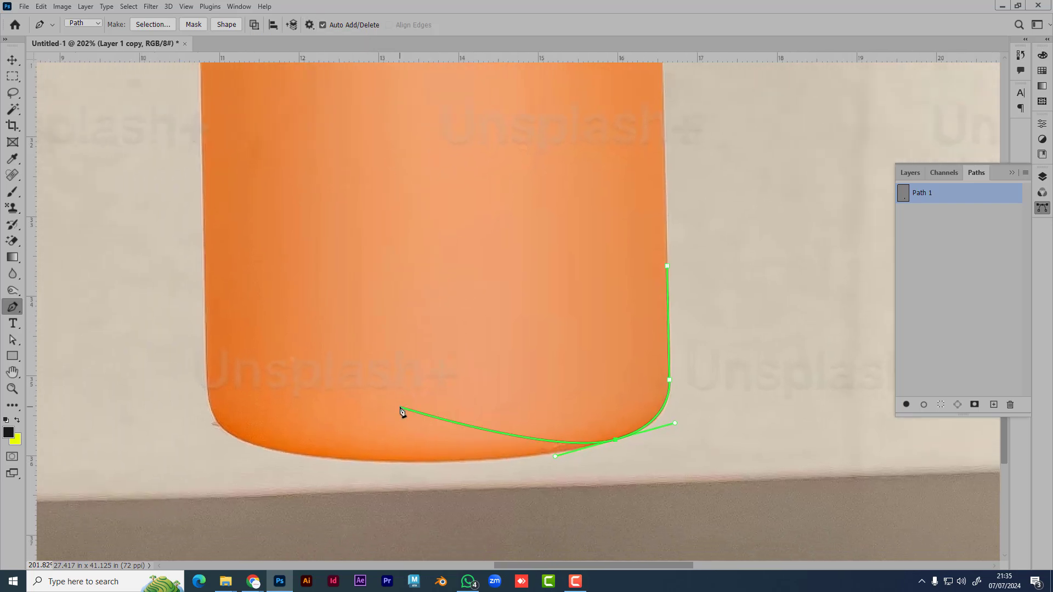
pyautogui.moveTo(390, 461); pyautogui.dragTo(313, 458)
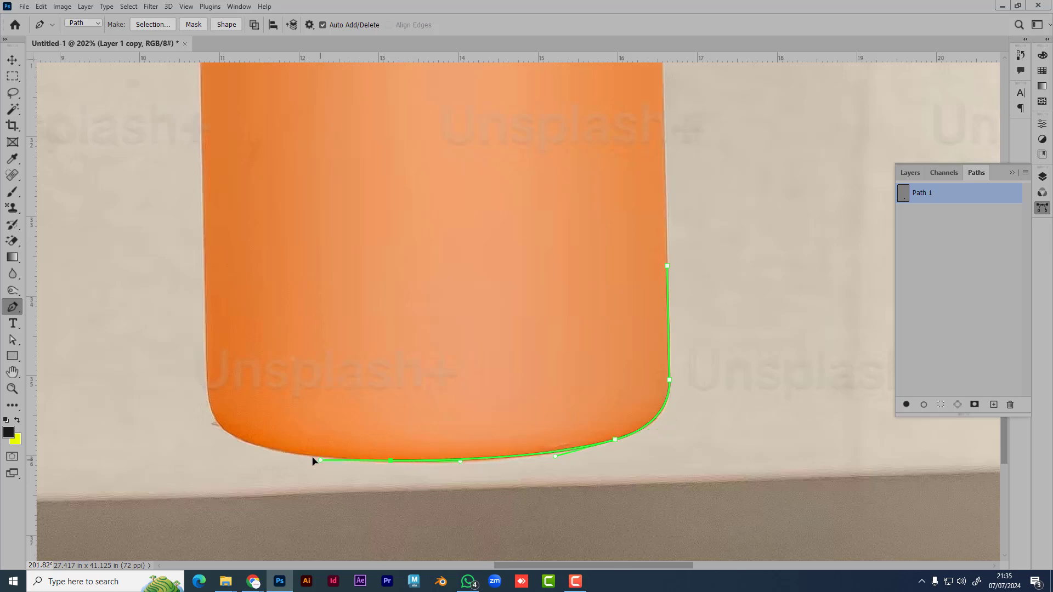
pyautogui.moveTo(209, 395); pyautogui.dragTo(204, 340)
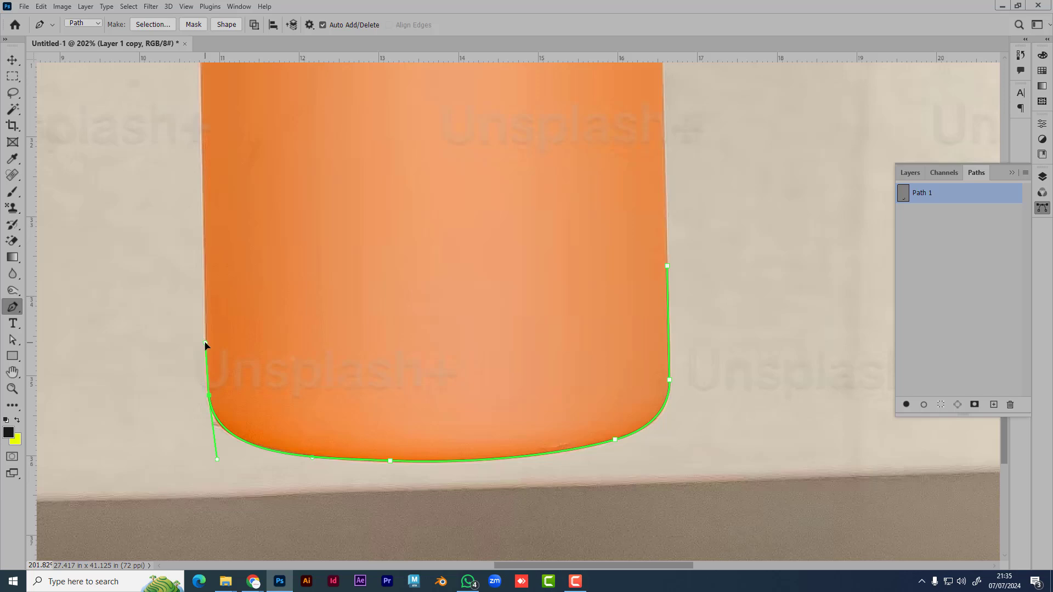
# - Extend the path with straight segments up the bottle's left side to the start of the shoulder
pyautogui.moveTo(274, 292); pyautogui.dragTo(362, 460)
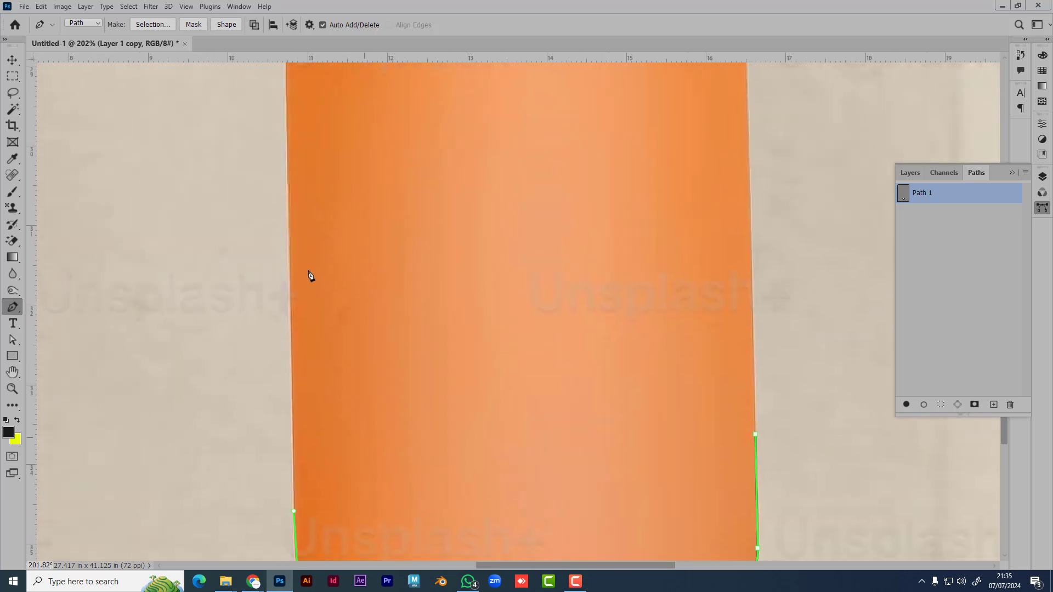
pyautogui.click(286, 80)
pyautogui.moveTo(368, 302); pyautogui.dragTo(371, 492)
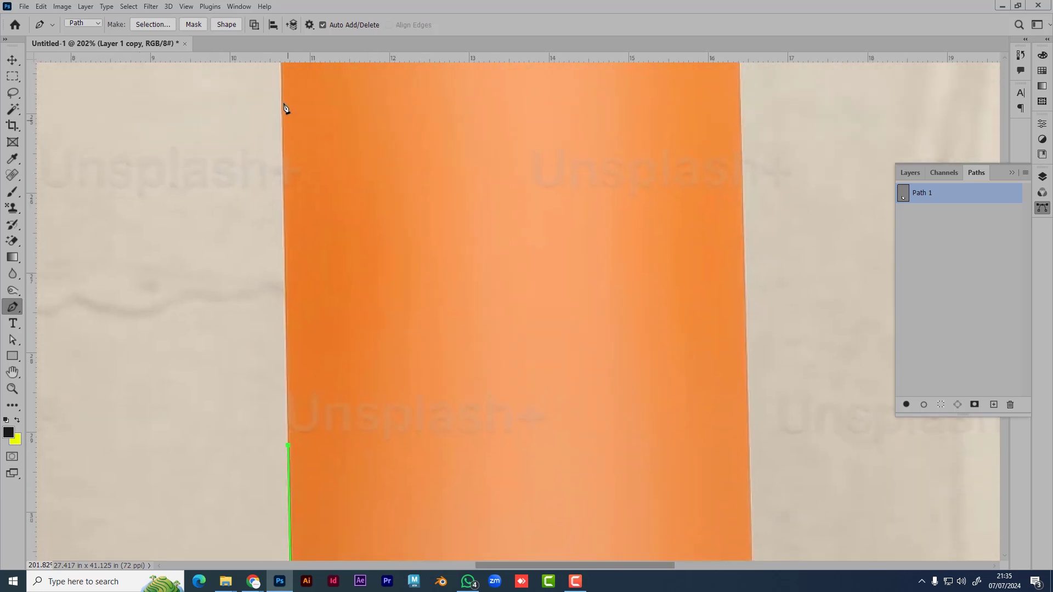
pyautogui.click(285, 98)
pyautogui.moveTo(369, 262); pyautogui.dragTo(371, 482)
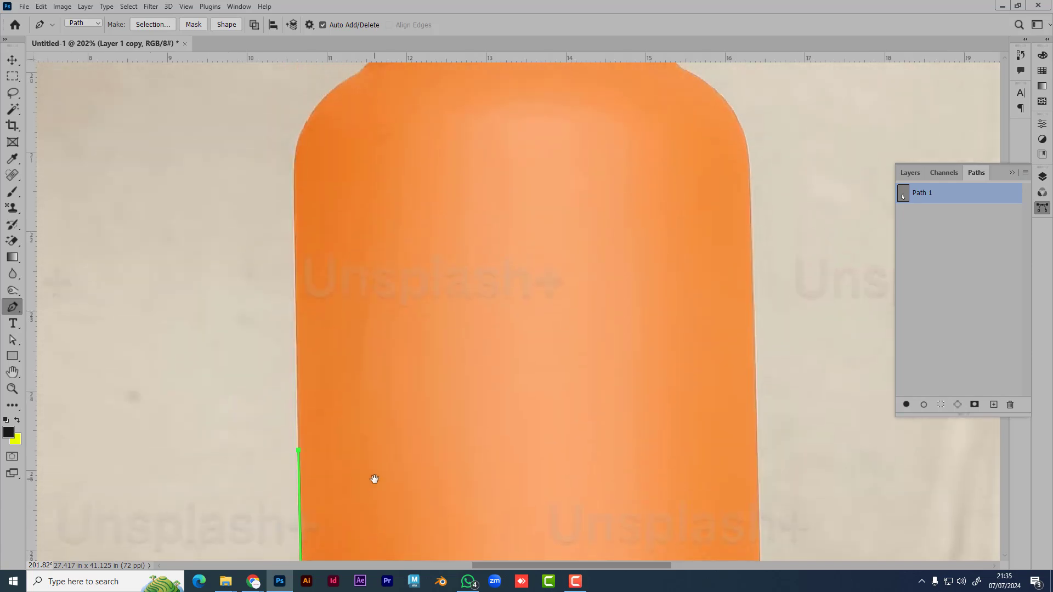
pyautogui.click(295, 187)
# - Trace the path over the bottle's left shoulder and neck to the lower left edge of the wooden cap
pyautogui.moveTo(369, 169); pyautogui.dragTo(301, 346)
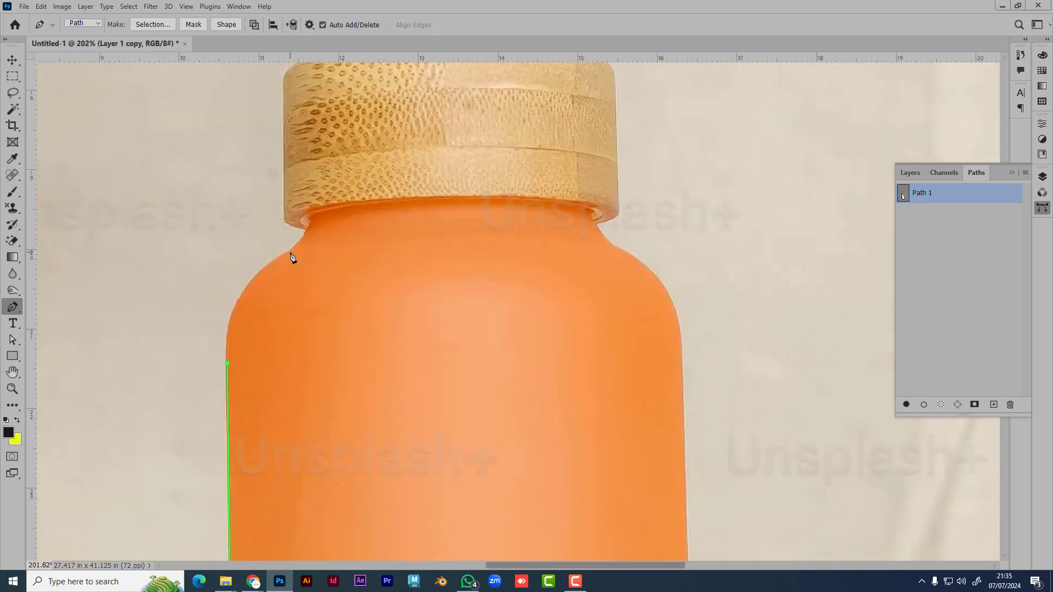
pyautogui.moveTo(290, 251)
pyautogui.mouseDown()
pyautogui.moveTo(364, 225)
pyautogui.moveTo(306, 232)
pyautogui.moveTo(318, 251)
pyautogui.moveTo(313, 237)
pyautogui.moveTo(365, 218)
pyautogui.moveTo(305, 239)
pyautogui.mouseUp()
pyautogui.hotkey('ctrl', 'z')
pyautogui.click(286, 221)
pyautogui.scroll(5, 296, 205)
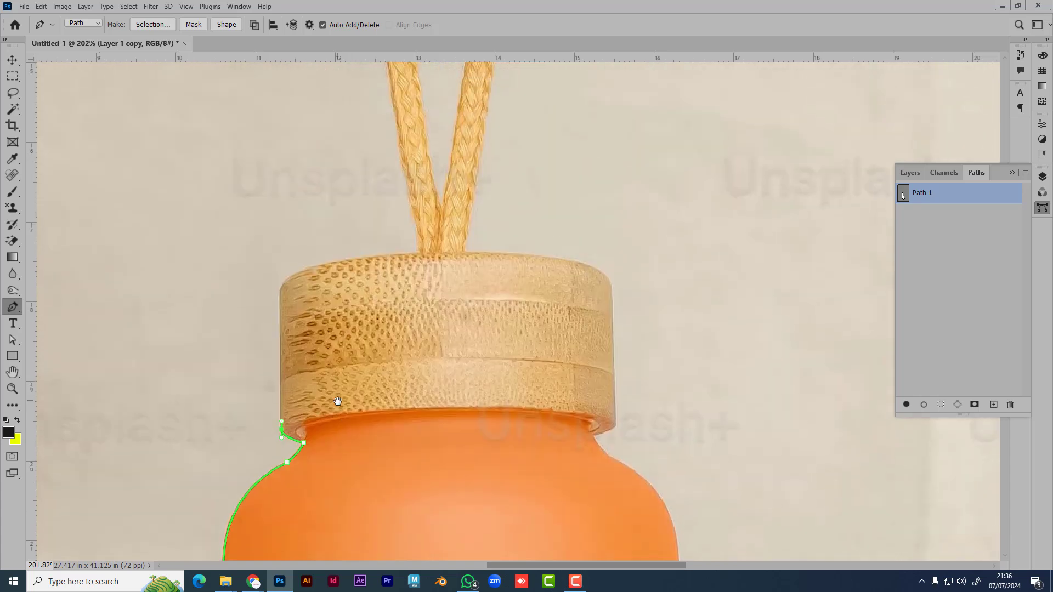
# - Trace the path around the wooden cap's left side and top, and up the left strap's outer edge to the hand
pyautogui.click(280, 301)
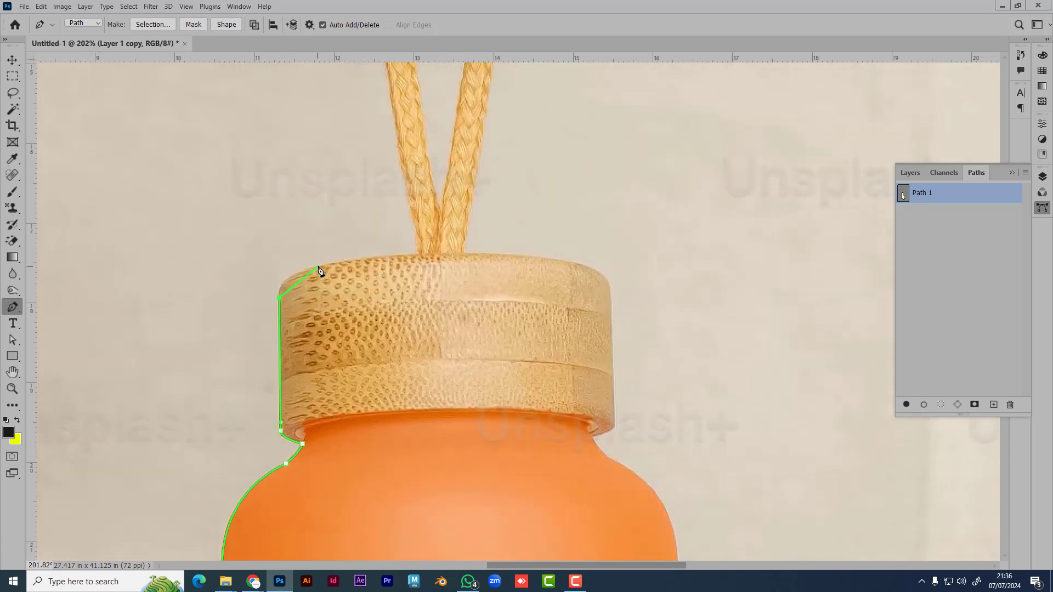
pyautogui.moveTo(319, 268); pyautogui.dragTo(353, 262)
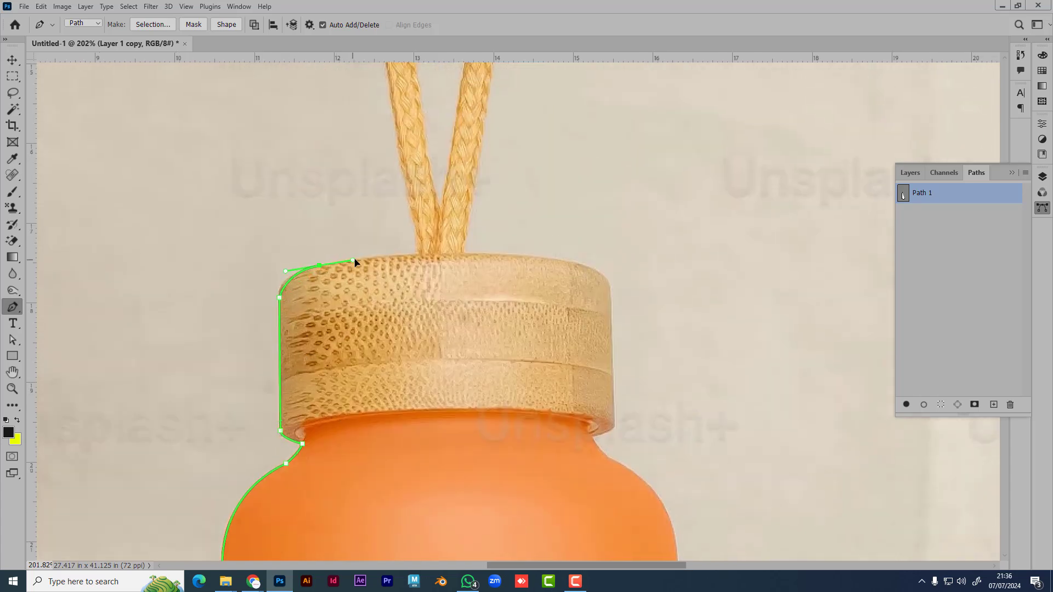
pyautogui.click(419, 255)
pyautogui.moveTo(503, 240); pyautogui.dragTo(412, 475)
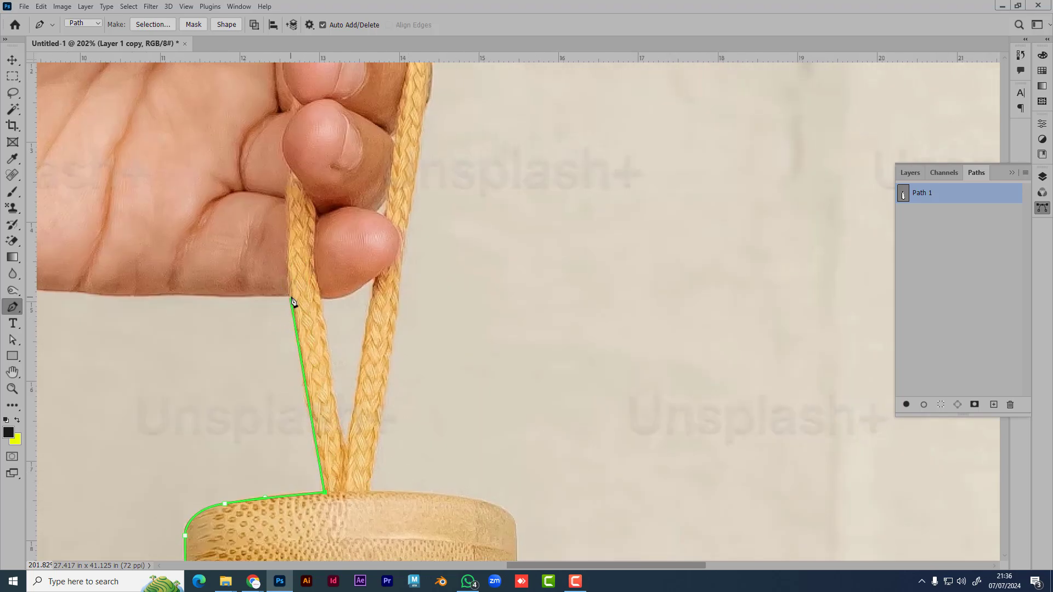
pyautogui.moveTo(292, 294)
pyautogui.mouseDown()
pyautogui.moveTo(291, 269)
pyautogui.moveTo(274, 295)
pyautogui.mouseUp()
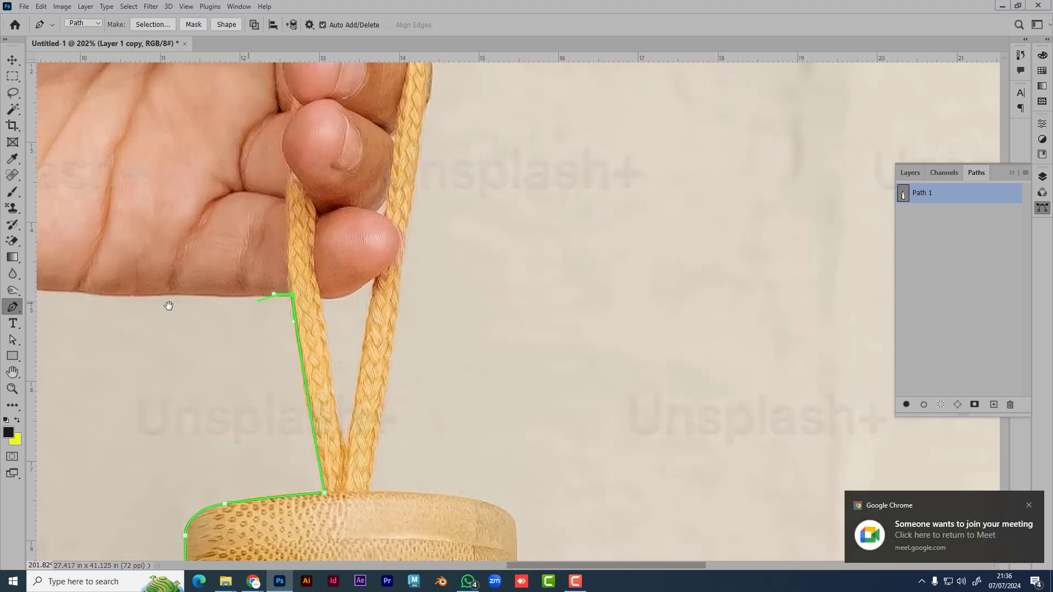
pyautogui.moveTo(168, 306); pyautogui.dragTo(450, 321)
# - Switch to the Google Meet call in Chrome, admit the waiting participant, and return to Photoshop
pyautogui.moveTo(253, 581)
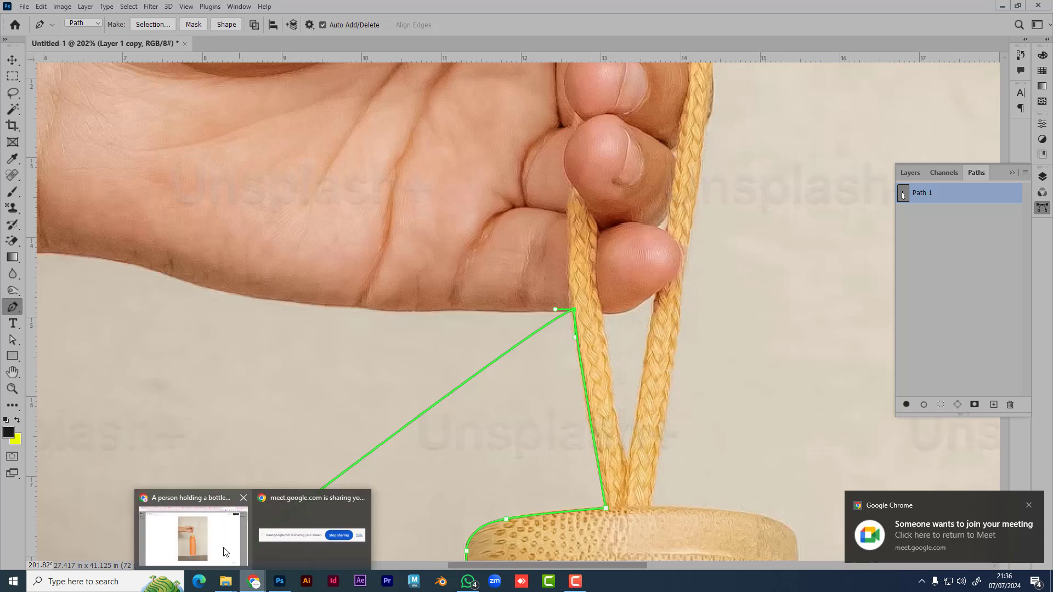
pyautogui.click(224, 552)
pyautogui.click(203, 11)
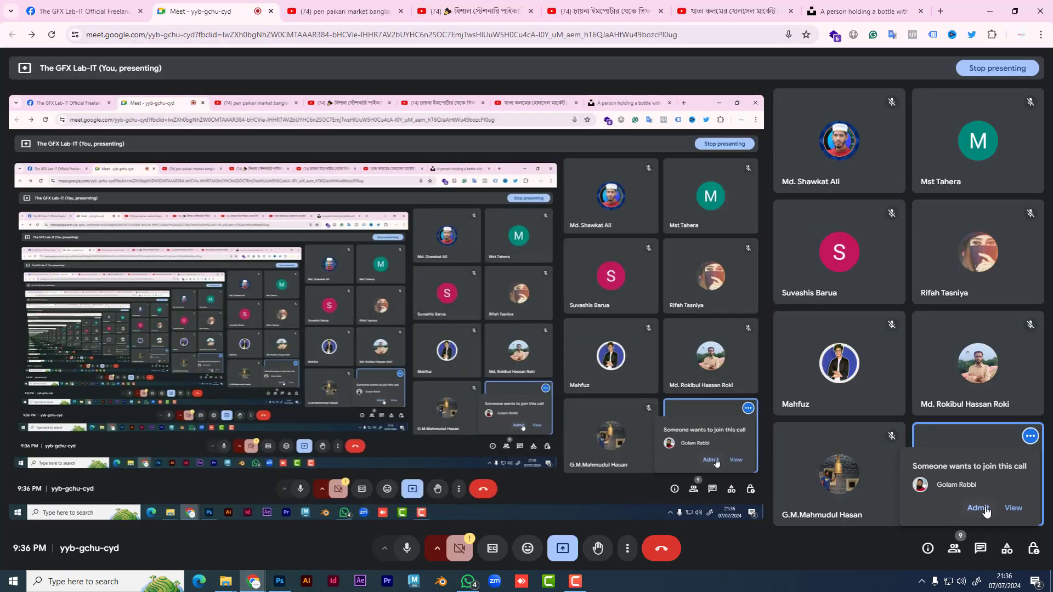
pyautogui.click(979, 508)
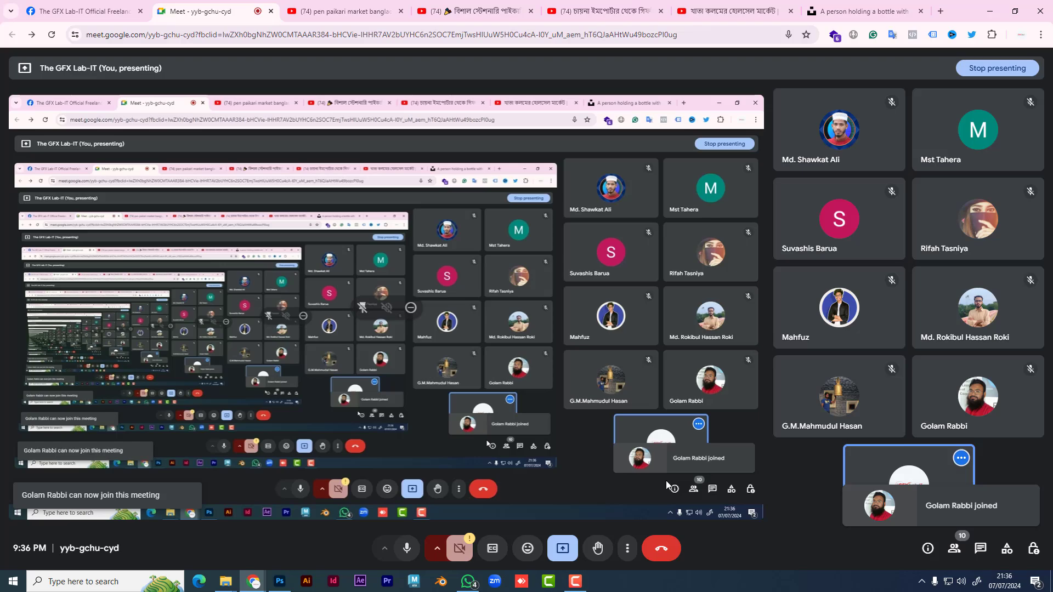
pyautogui.hotkey('alt', 'Tab')
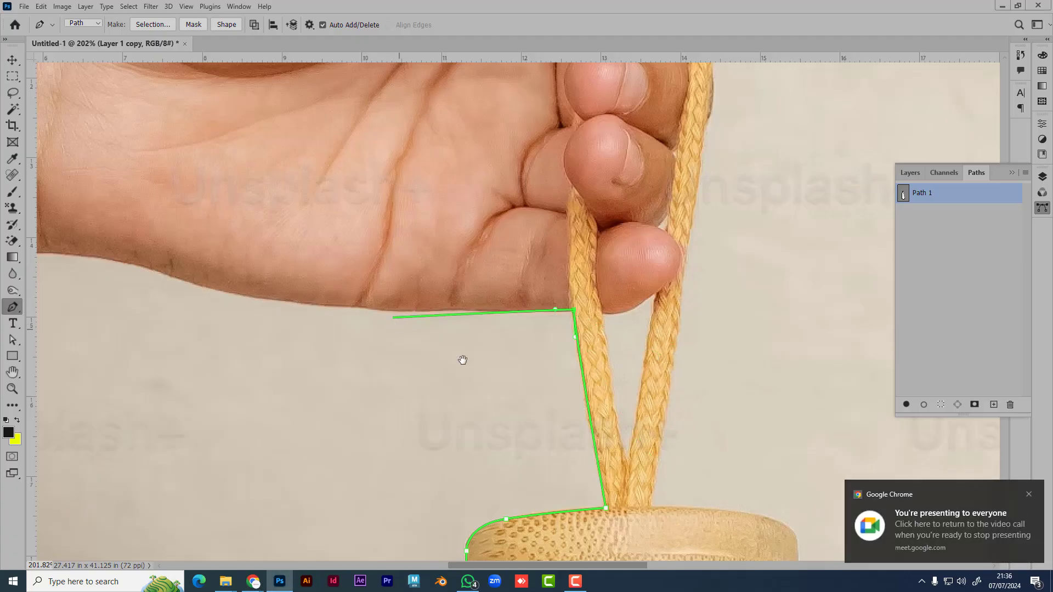
# - Continue the curved path along the underside of the hand, wrist and forearm to just beyond the photo's left edge
pyautogui.moveTo(463, 360); pyautogui.dragTo(555, 400)
pyautogui.moveTo(566, 350); pyautogui.dragTo(473, 351)
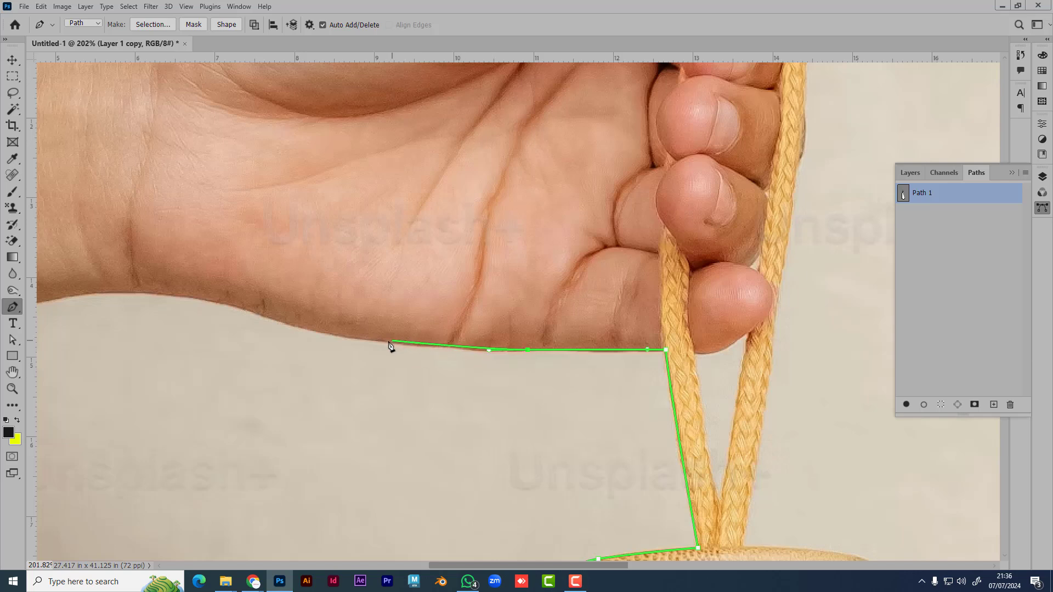
pyautogui.moveTo(349, 339); pyautogui.dragTo(336, 341)
pyautogui.moveTo(197, 298); pyautogui.dragTo(151, 294)
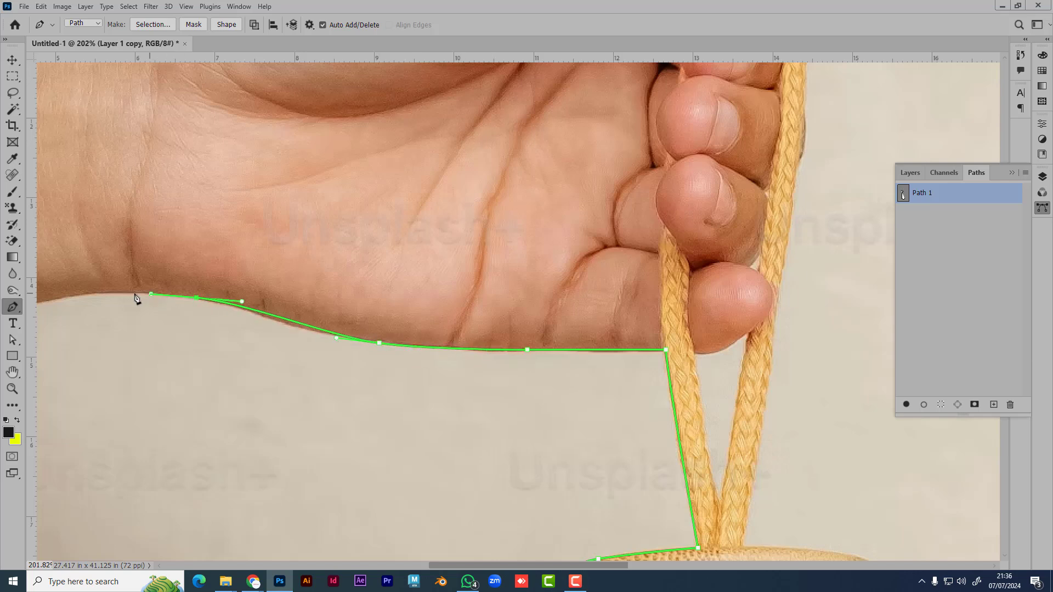
pyautogui.moveTo(73, 294); pyautogui.dragTo(55, 300)
pyautogui.moveTo(441, 352); pyautogui.dragTo(627, 352)
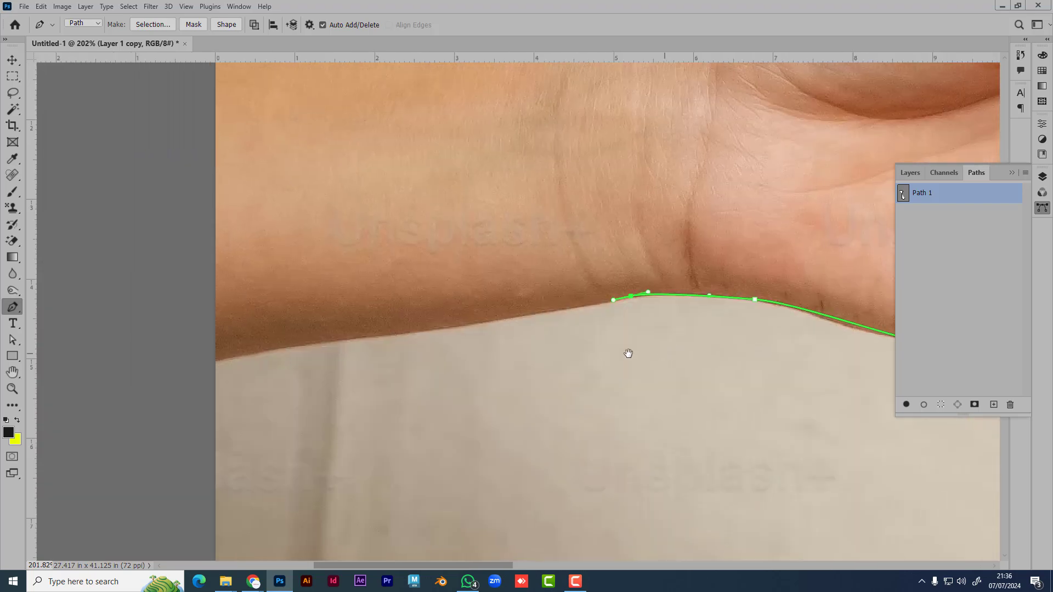
pyautogui.moveTo(318, 346); pyautogui.dragTo(233, 353)
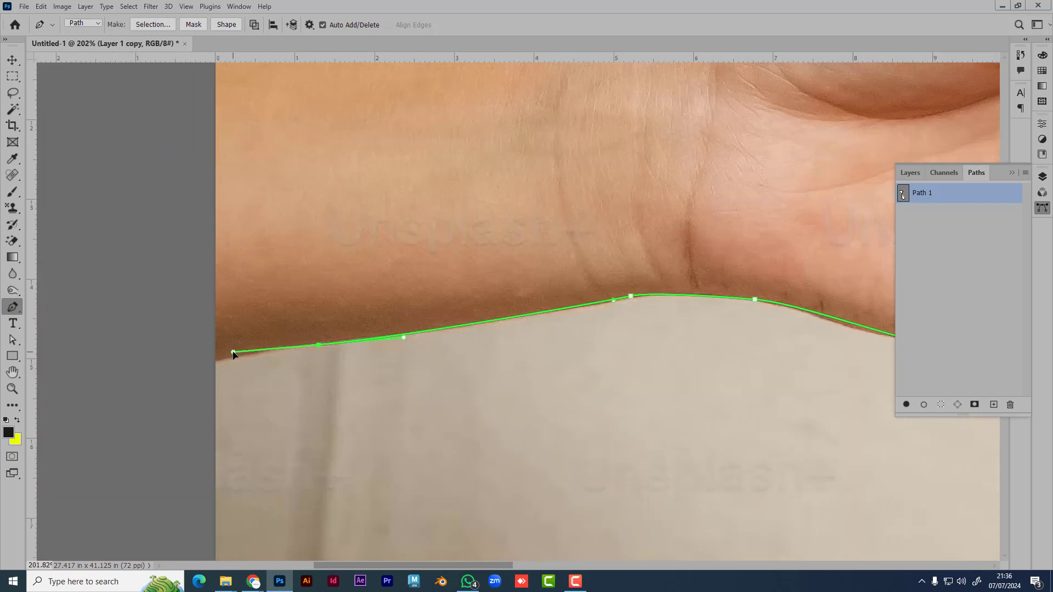
pyautogui.click(186, 367)
# - Carry the path up outside the photo's left edge and along the upper contour of the forearm and wrist onto the thumb
pyautogui.scroll(-10, 278, 508)
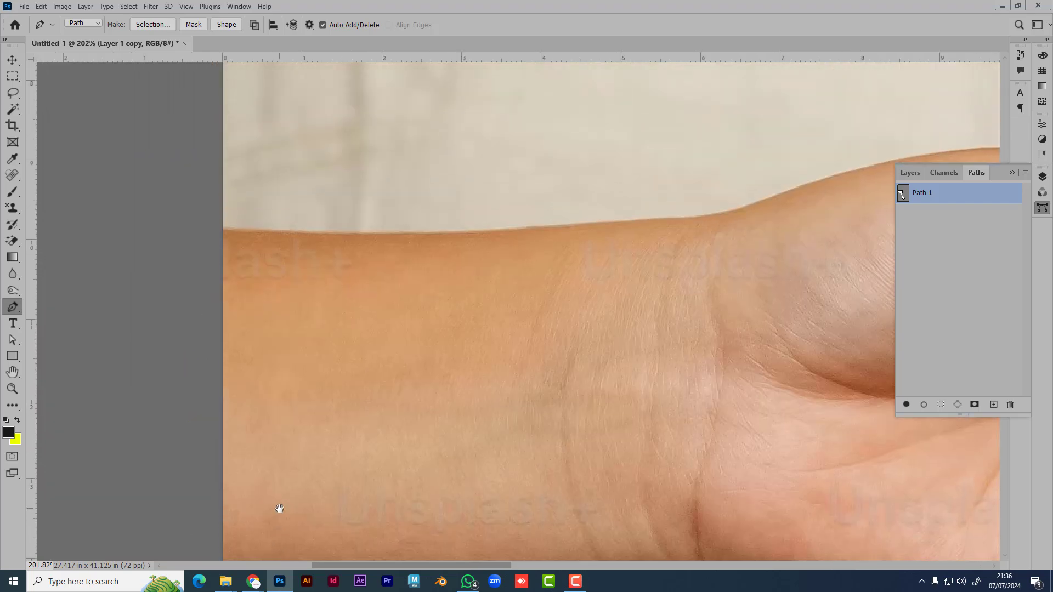
pyautogui.click(210, 225)
pyautogui.click(298, 231)
pyautogui.moveTo(359, 233); pyautogui.dragTo(421, 236)
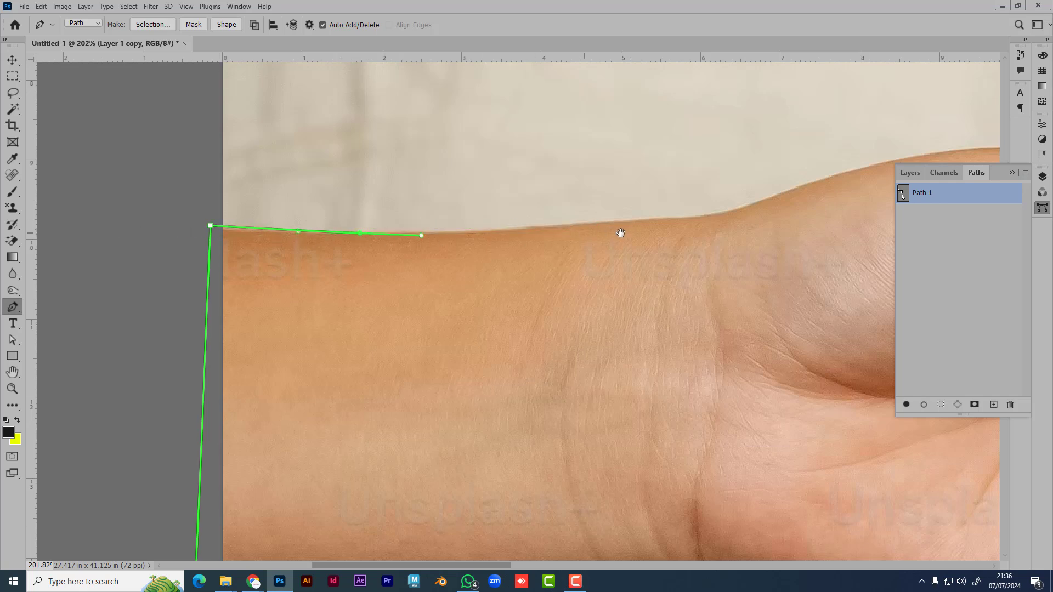
pyautogui.moveTo(592, 239); pyautogui.dragTo(442, 269)
pyautogui.moveTo(506, 248); pyautogui.dragTo(527, 239)
pyautogui.moveTo(680, 251); pyautogui.dragTo(341, 313)
pyautogui.moveTo(382, 265); pyautogui.dragTo(618, 292)
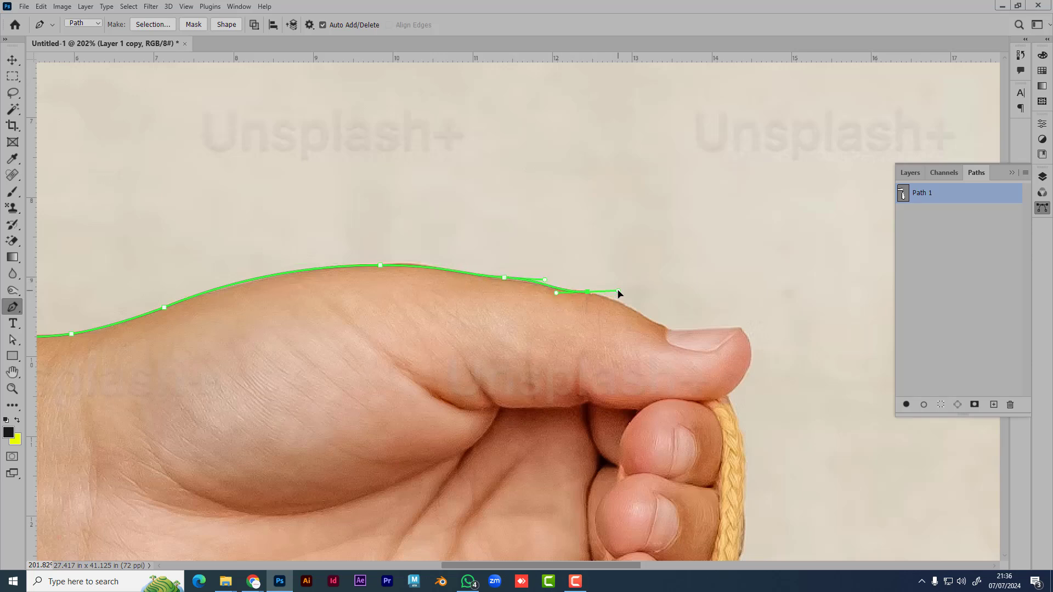
# - Trace the path around the thumb tip and down the right strap's outer edge to the top of the wooden cap
pyautogui.click(648, 318)
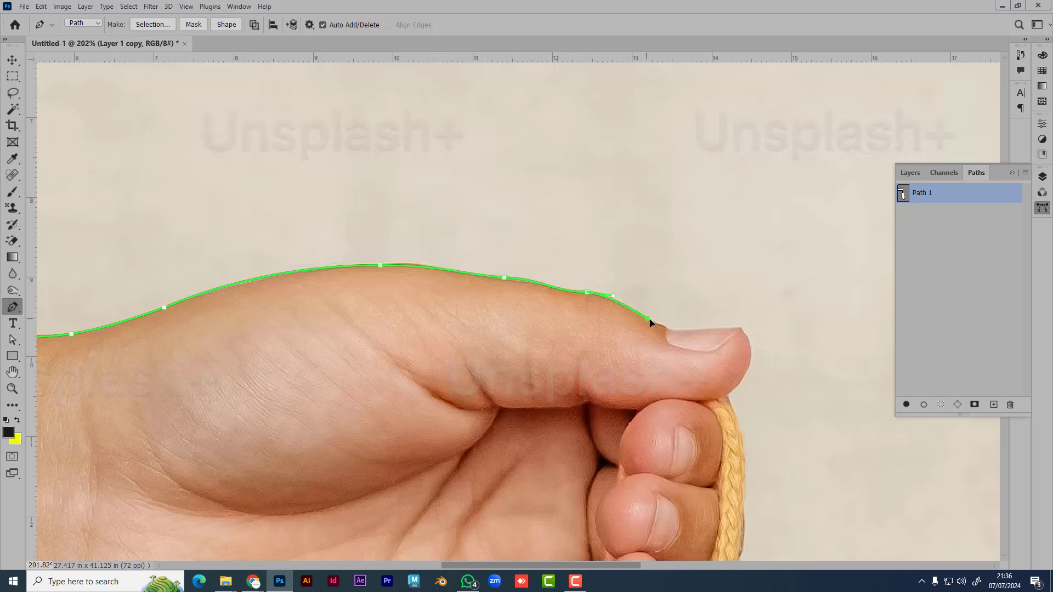
pyautogui.click(736, 328)
pyautogui.moveTo(728, 394); pyautogui.dragTo(700, 415)
pyautogui.moveTo(787, 474); pyautogui.dragTo(593, 190)
pyautogui.moveTo(548, 218); pyautogui.dragTo(537, 302)
pyautogui.moveTo(539, 419); pyautogui.dragTo(552, 296)
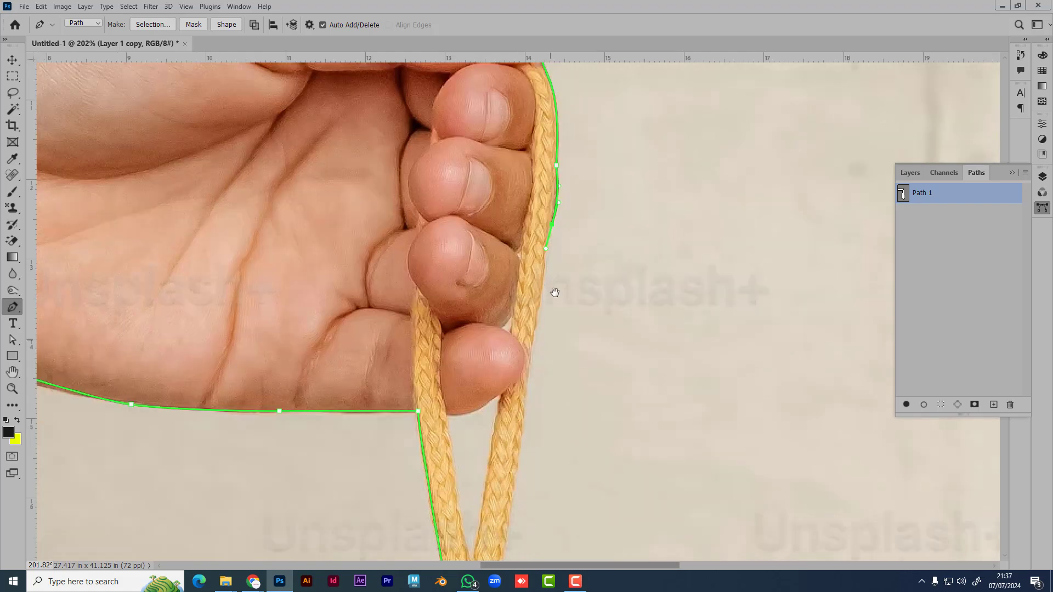
pyautogui.moveTo(550, 403); pyautogui.dragTo(565, 165)
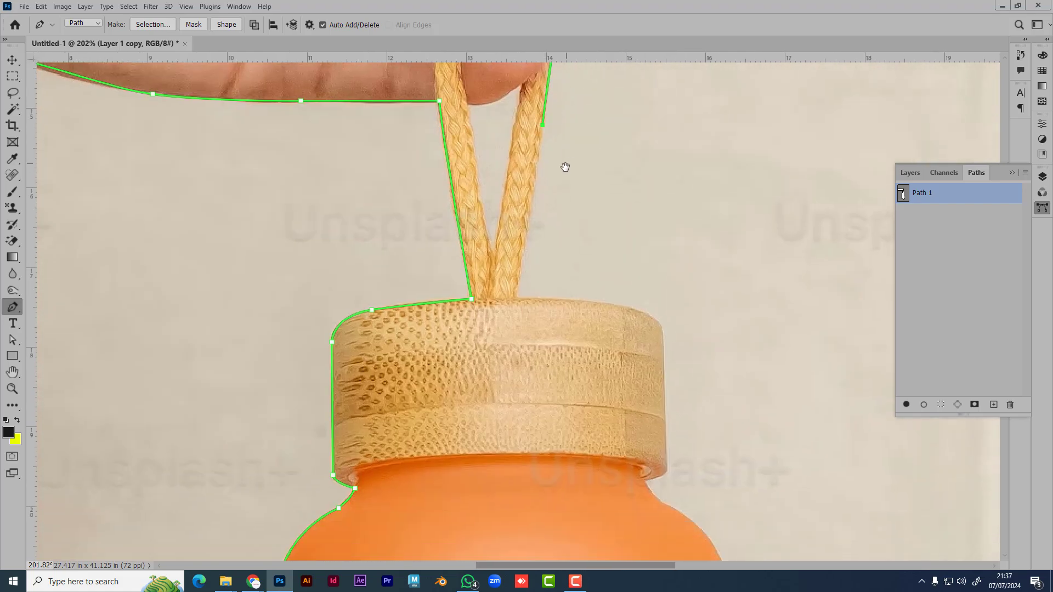
pyautogui.click(515, 302)
# - Trace the path around the wooden cap's right side and over the bottle's neck to the start of the right shoulder
pyautogui.moveTo(540, 313); pyautogui.dragTo(207, 313)
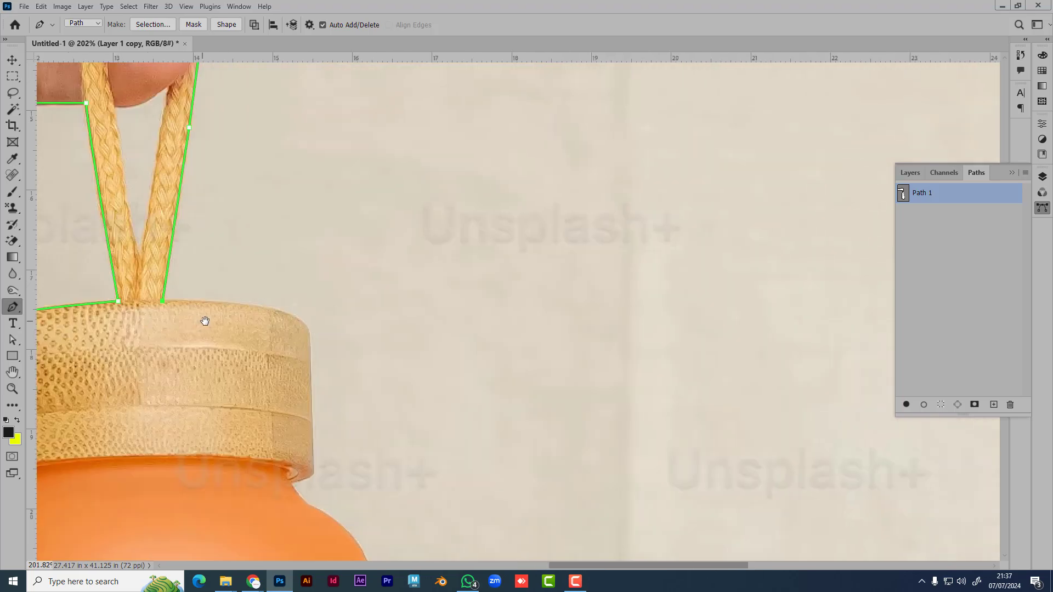
pyautogui.moveTo(288, 314); pyautogui.dragTo(311, 350)
pyautogui.scroll(-5, 314, 357)
pyautogui.moveTo(354, 258); pyautogui.dragTo(305, 274)
pyautogui.click(329, 274)
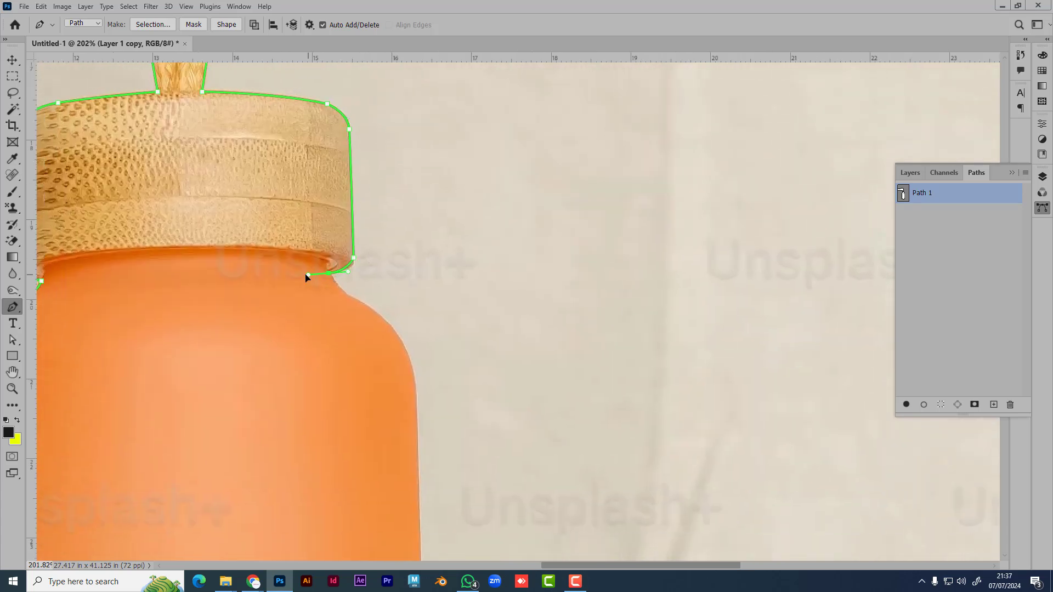
pyautogui.click(359, 301)
# - Extend the path over the right shoulder and down the bottle's right side, closing it at the starting anchor point
pyautogui.scroll(-5, 390, 328)
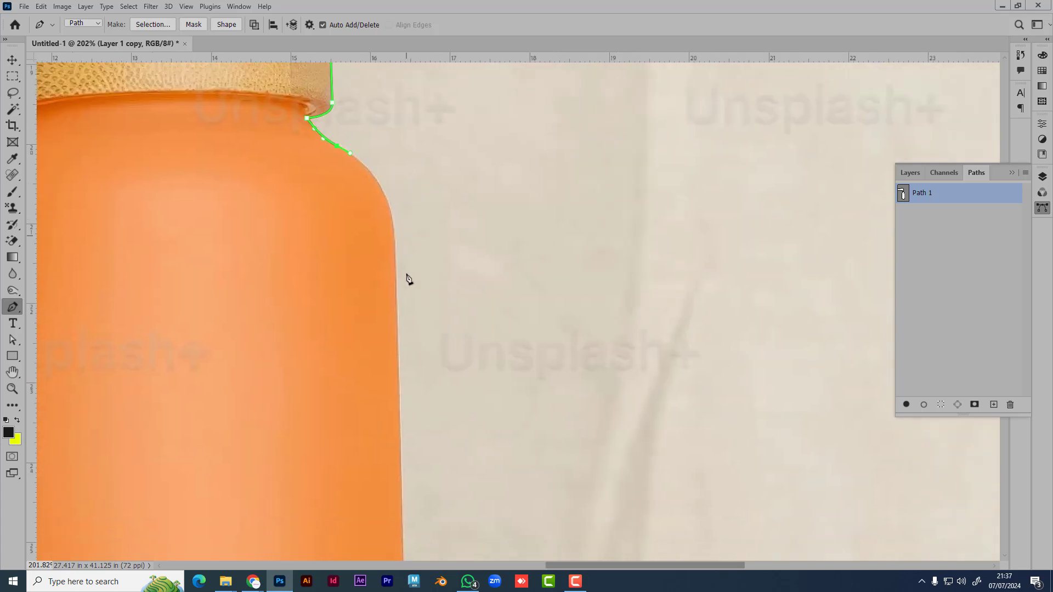
pyautogui.moveTo(396, 258); pyautogui.dragTo(395, 341)
pyautogui.scroll(-5, 459, 405)
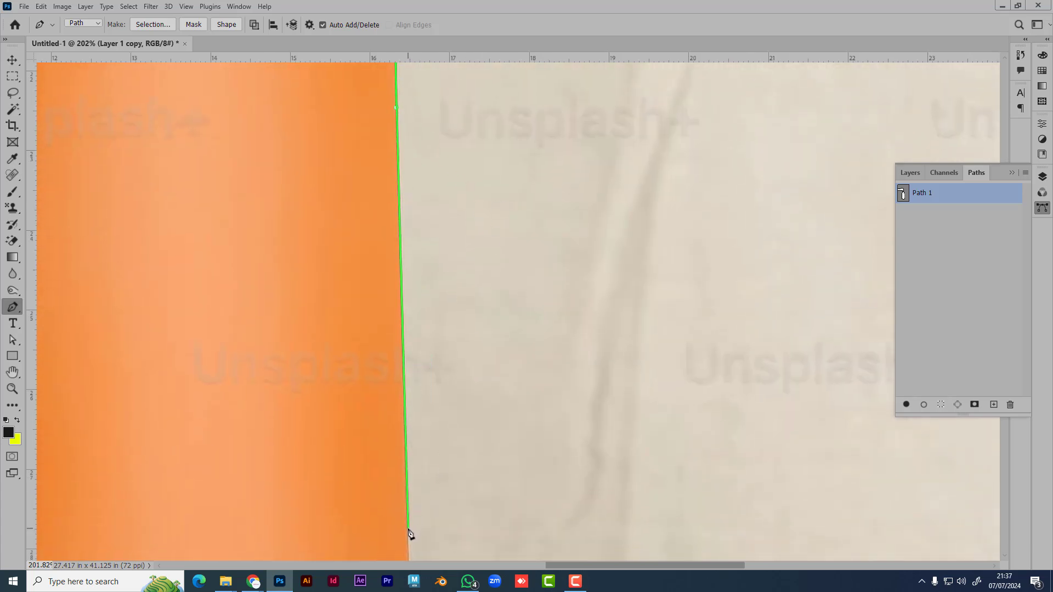
pyautogui.moveTo(463, 372); pyautogui.dragTo(485, 181)
pyautogui.moveTo(488, 461); pyautogui.dragTo(493, 241)
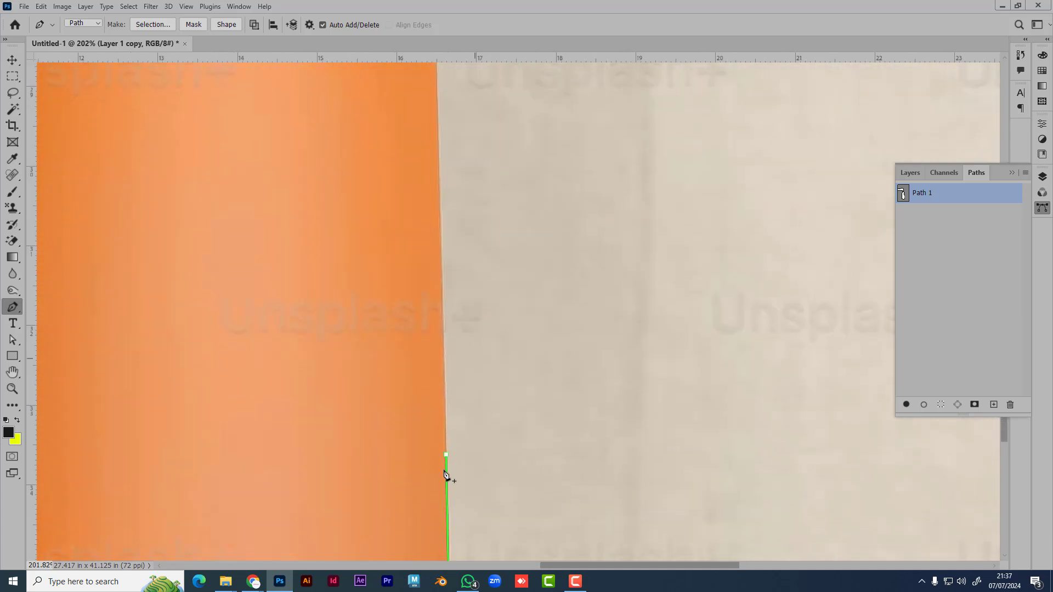
pyautogui.click(447, 455)
# - Trace a closed subpath around the triangular gap between the two straps below the little finger
pyautogui.scroll(-3, 534, 411)
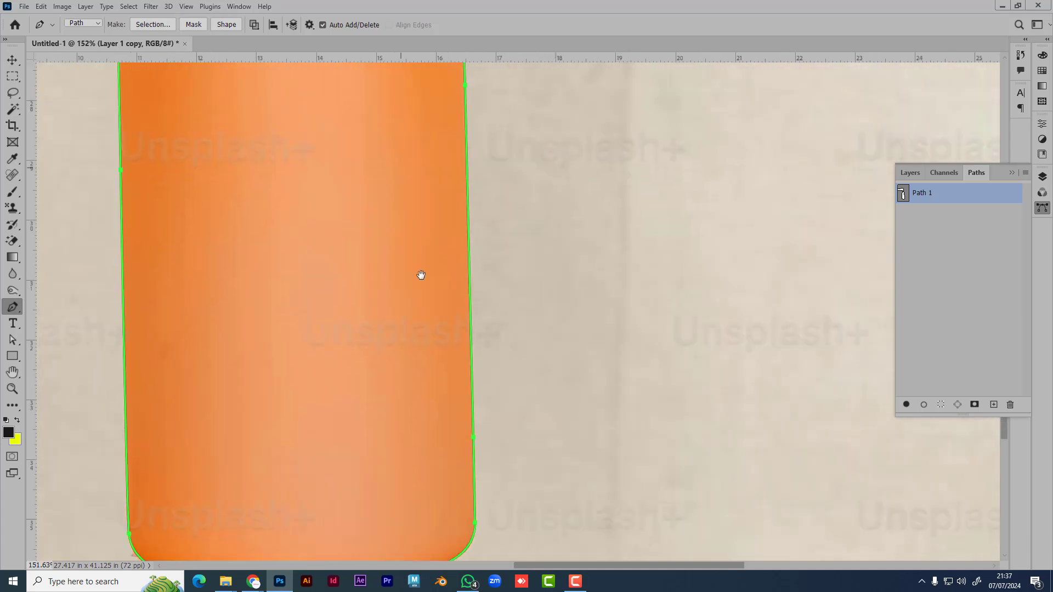
pyautogui.moveTo(390, 149); pyautogui.dragTo(396, 243)
pyautogui.moveTo(390, 180); pyautogui.dragTo(447, 507)
pyautogui.moveTo(372, 130); pyautogui.dragTo(448, 504)
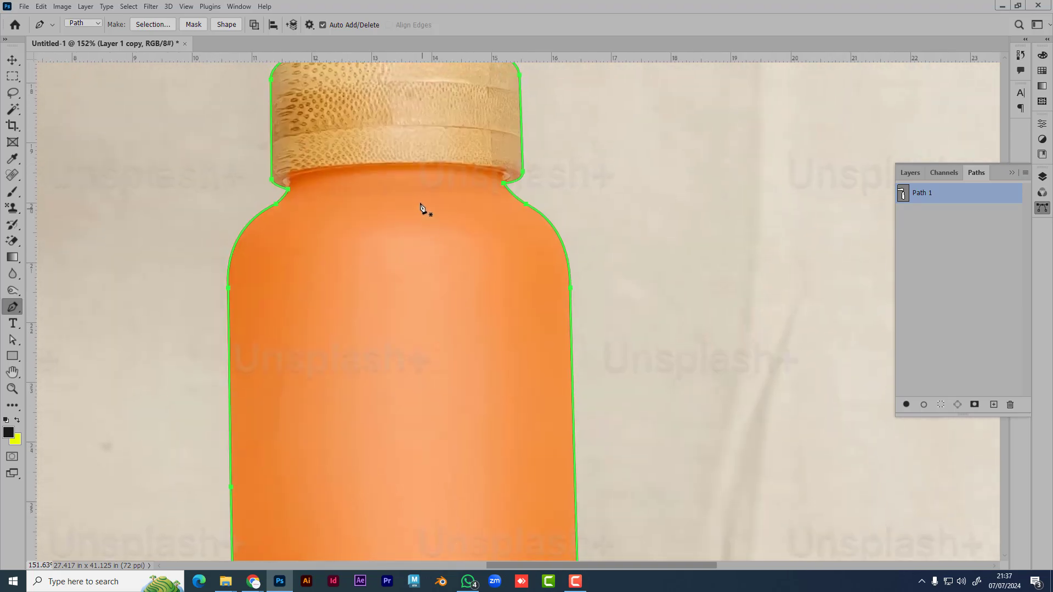
pyautogui.scroll(8, 419, 439)
pyautogui.scroll(2, 399, 367)
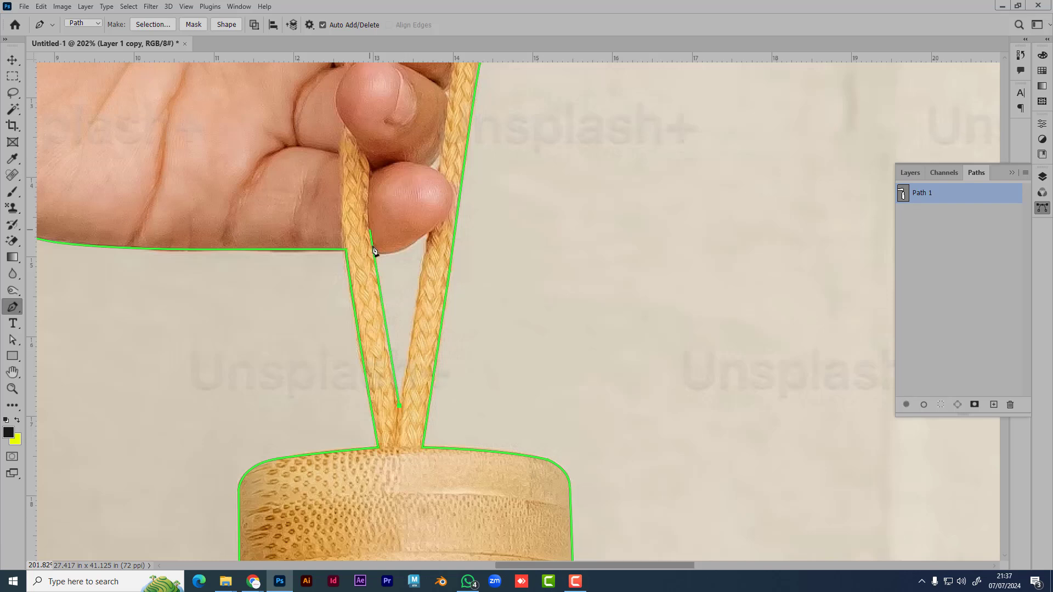
pyautogui.moveTo(373, 251)
pyautogui.mouseDown()
pyautogui.moveTo(374, 225)
pyautogui.moveTo(384, 254)
pyautogui.moveTo(428, 237)
pyautogui.moveTo(373, 237)
pyautogui.mouseUp()
pyautogui.hotkey('ctrl', 'z')
pyautogui.click(374, 252)
pyautogui.moveTo(428, 232)
pyautogui.mouseDown()
pyautogui.moveTo(459, 207)
pyautogui.moveTo(430, 247)
pyautogui.mouseUp()
pyautogui.click(400, 407)
# - Trace small closed subpaths around the background gaps between the fingers and the right strap
pyautogui.scroll(-1, 523, 357)
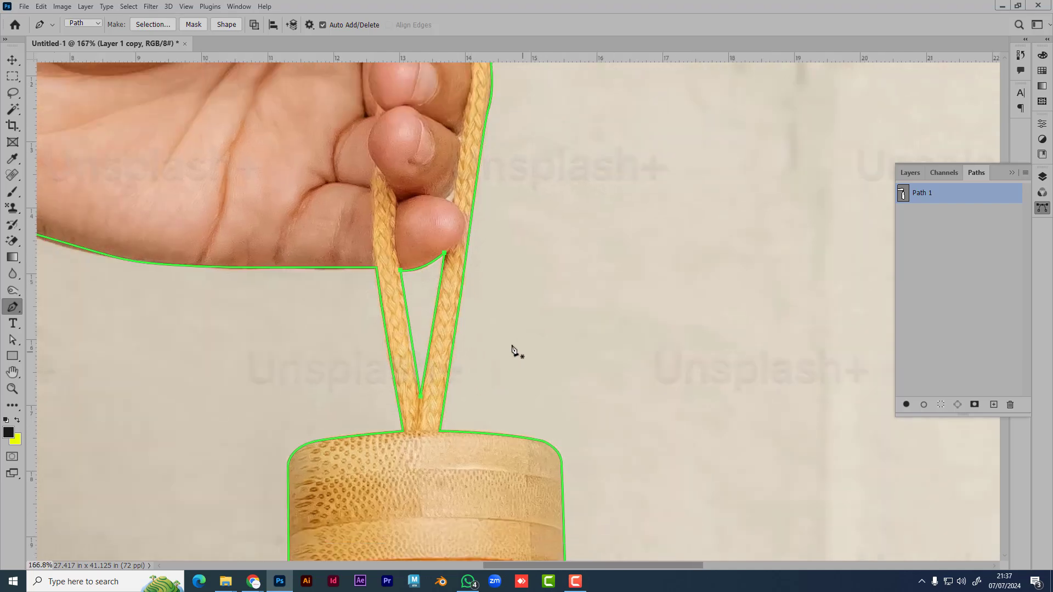
pyautogui.scroll(3, 512, 350)
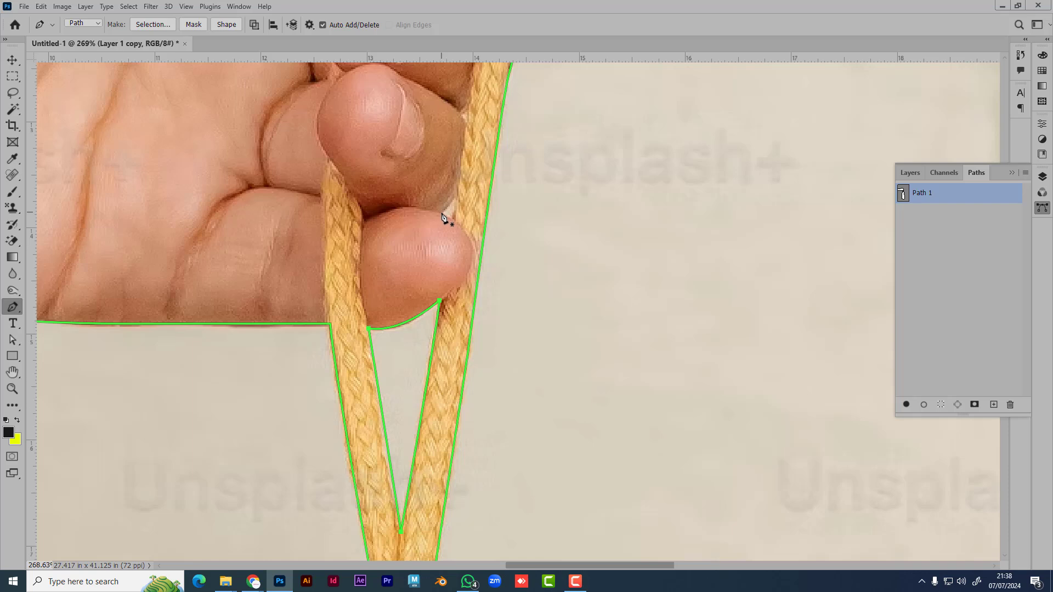
pyautogui.moveTo(441, 213)
pyautogui.mouseDown()
pyautogui.moveTo(456, 192)
pyautogui.moveTo(454, 210)
pyautogui.mouseUp()
pyautogui.moveTo(542, 164); pyautogui.dragTo(515, 326)
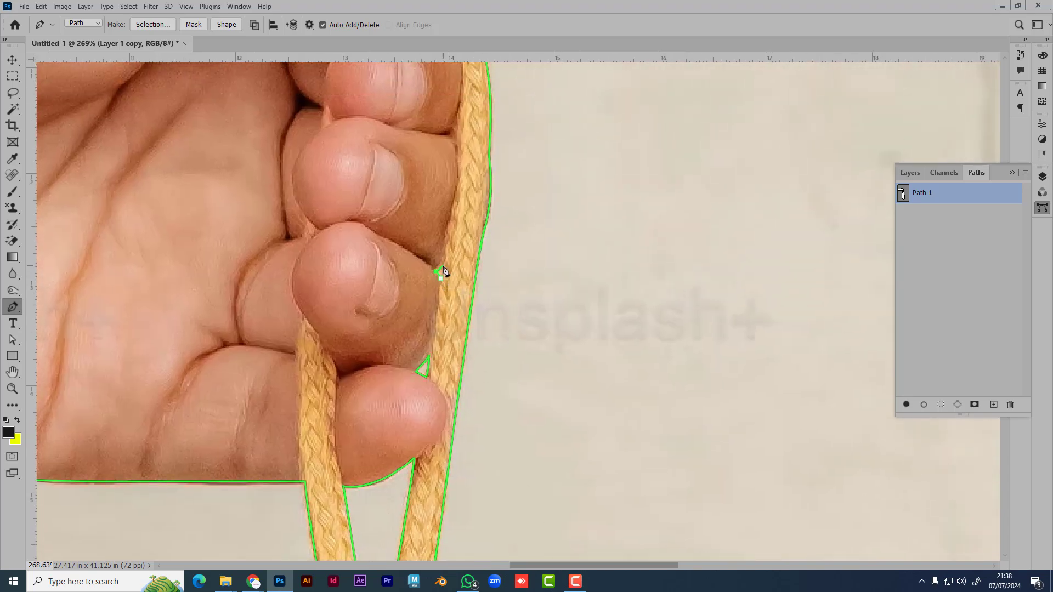
pyautogui.scroll(-3, 490, 282)
pyautogui.scroll(-5, 491, 284)
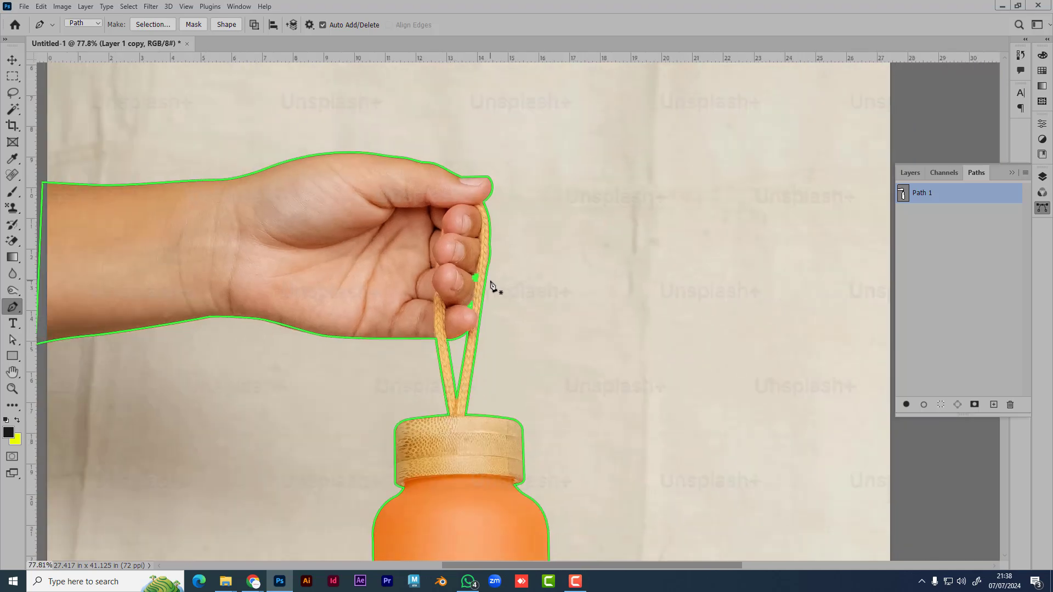
# - Convert the path around the hand and bottle into a selection and feather it by 0.5 pixels
pyautogui.scroll(1, 493, 412)
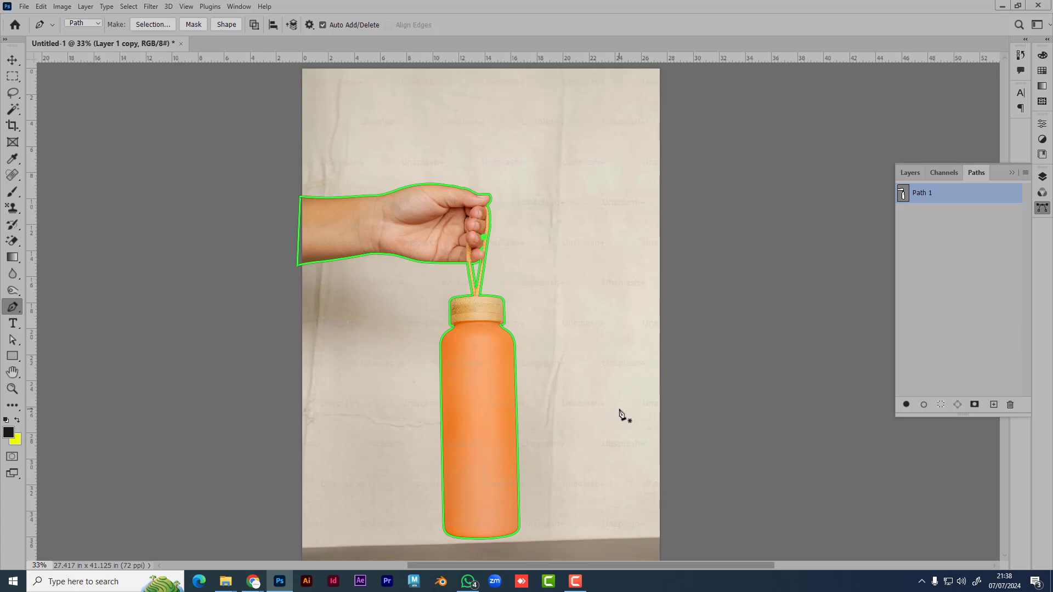
pyautogui.hotkey('ctrl', 'Return')
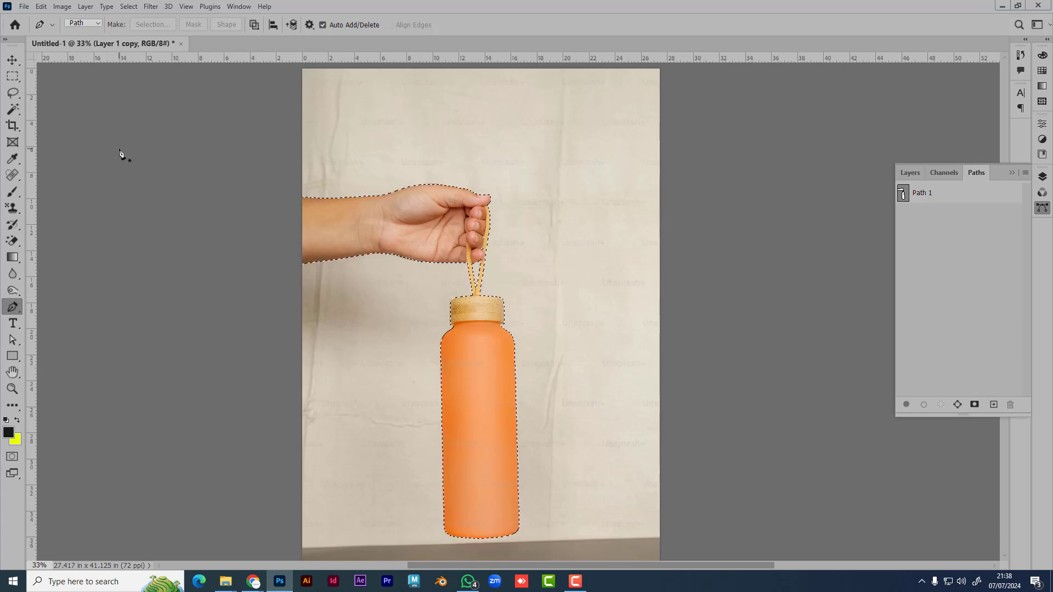
pyautogui.click(127, 8)
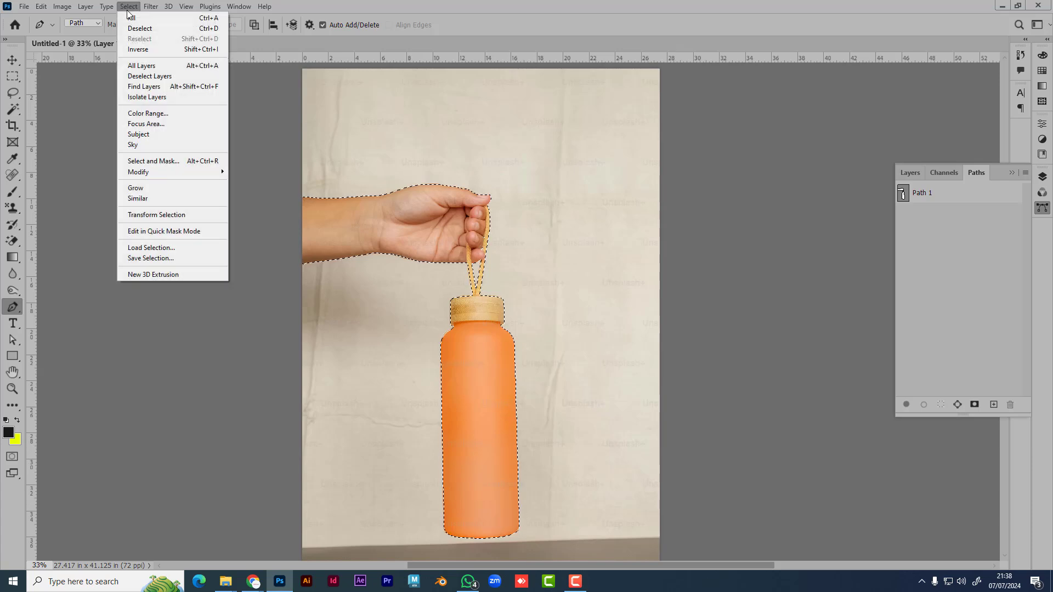
pyautogui.moveTo(186, 172)
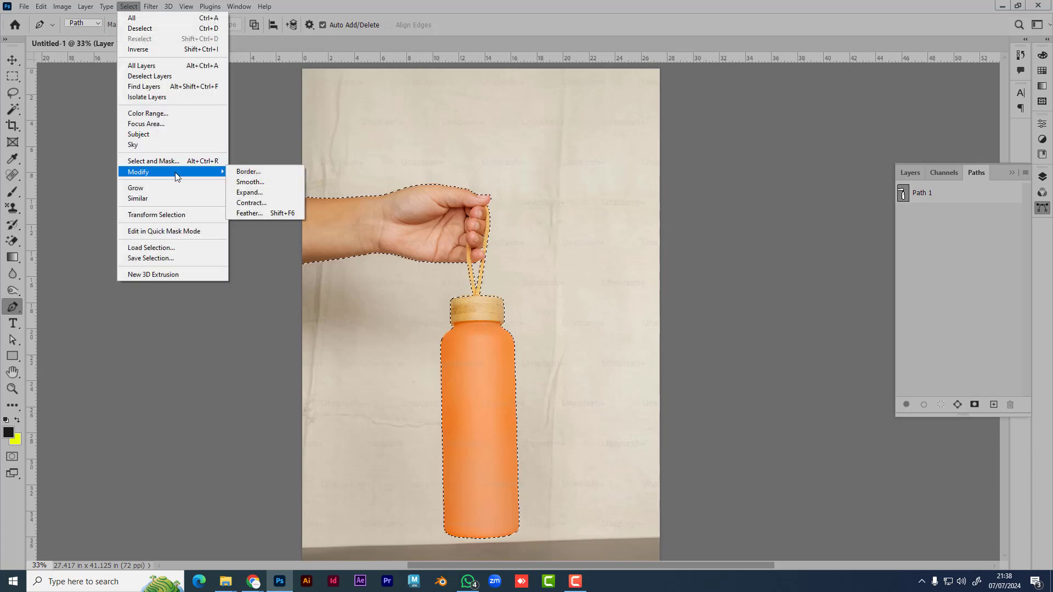
pyautogui.click(275, 214)
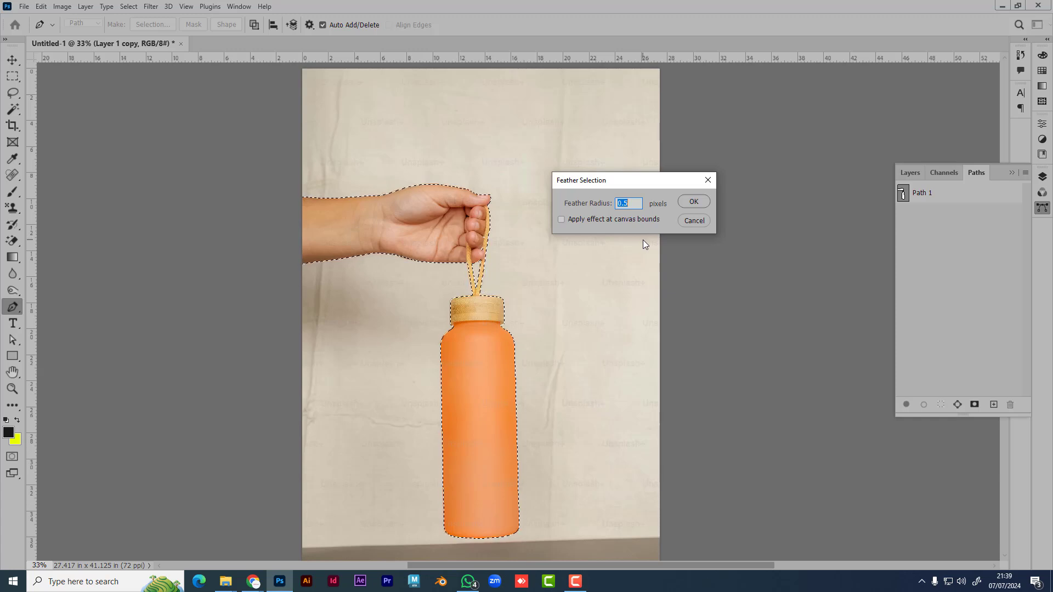
pyautogui.click(706, 202)
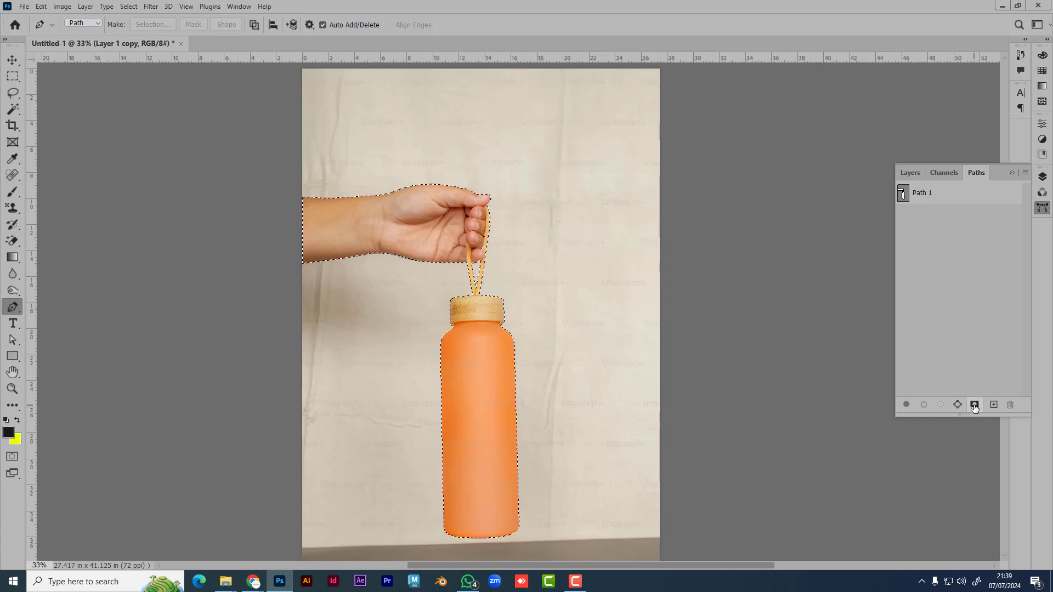
# - Try masking Layer 1 copy with the feathered selection, undoing back to the active path
pyautogui.click(911, 172)
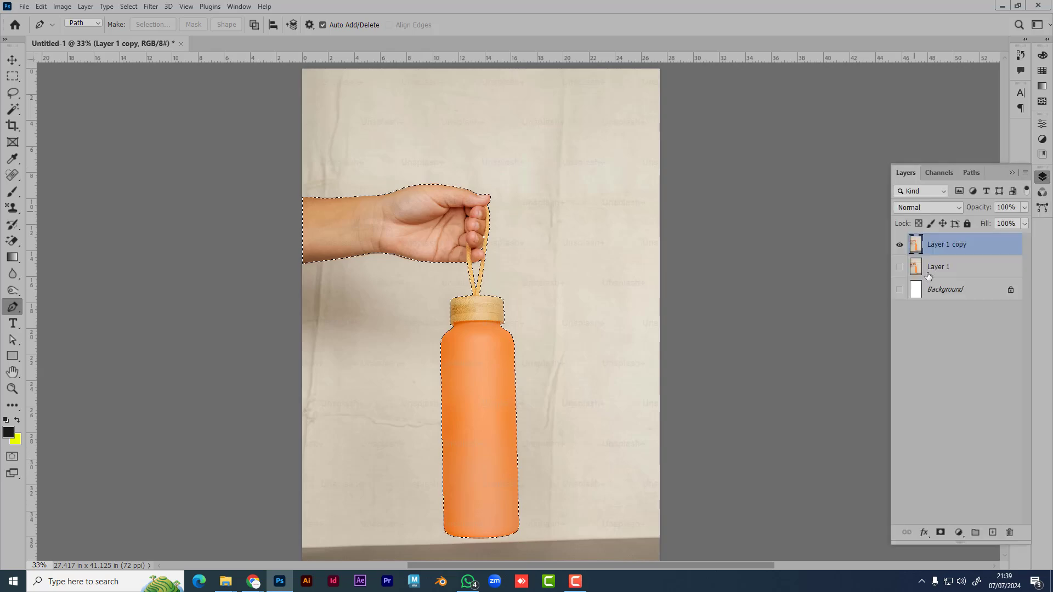
pyautogui.click(940, 533)
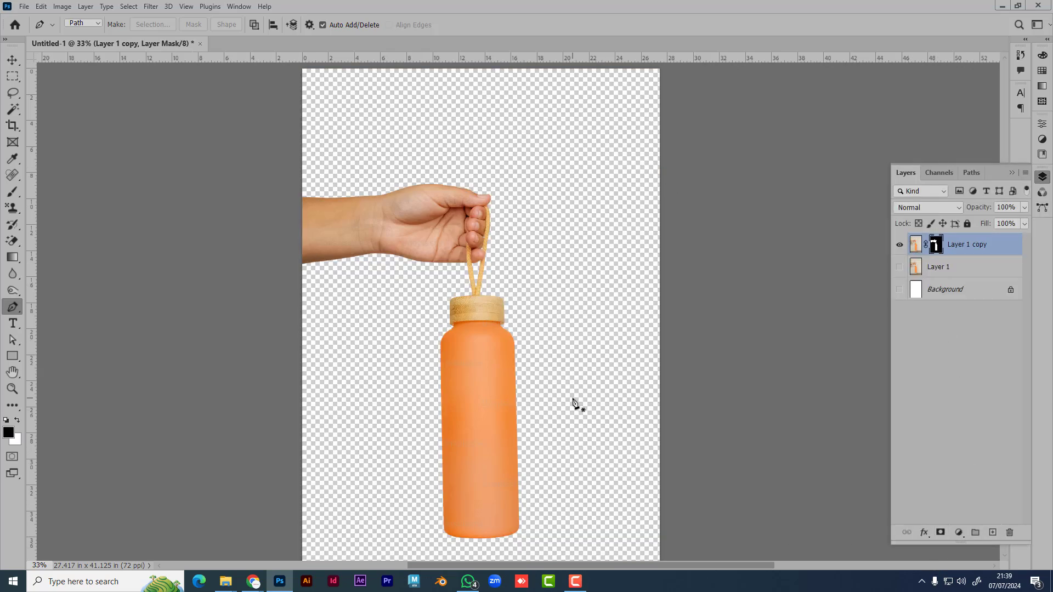
pyautogui.hotkey('ctrl', 'z')
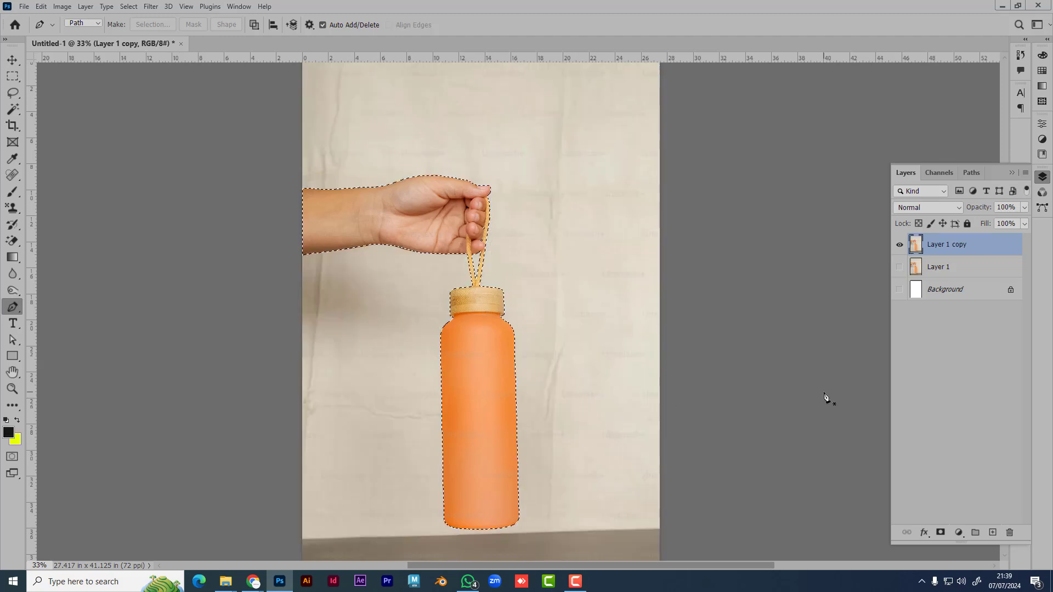
pyautogui.hotkey('ctrl', 'z')
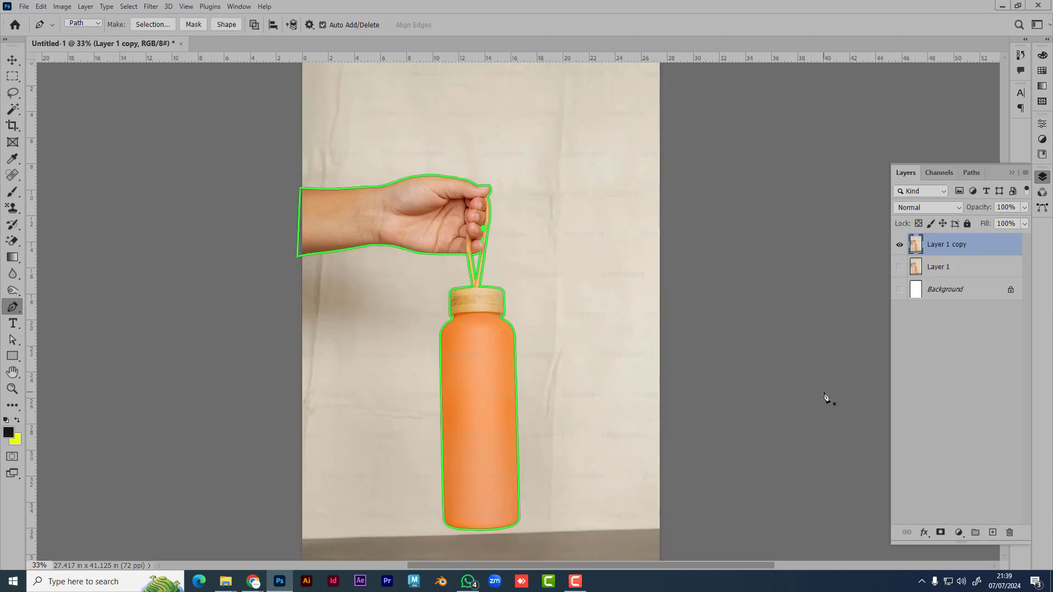
# - Deselect Path 1 to hide its outline and activate the Move tool
pyautogui.click(976, 173)
pyautogui.click(972, 305)
pyautogui.click(907, 173)
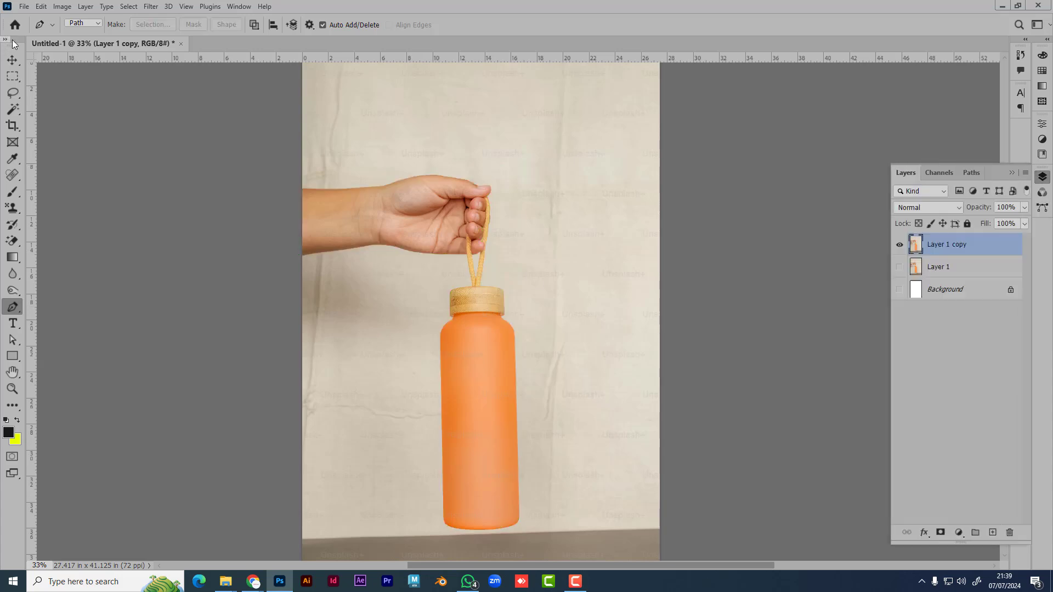
pyautogui.press('v')
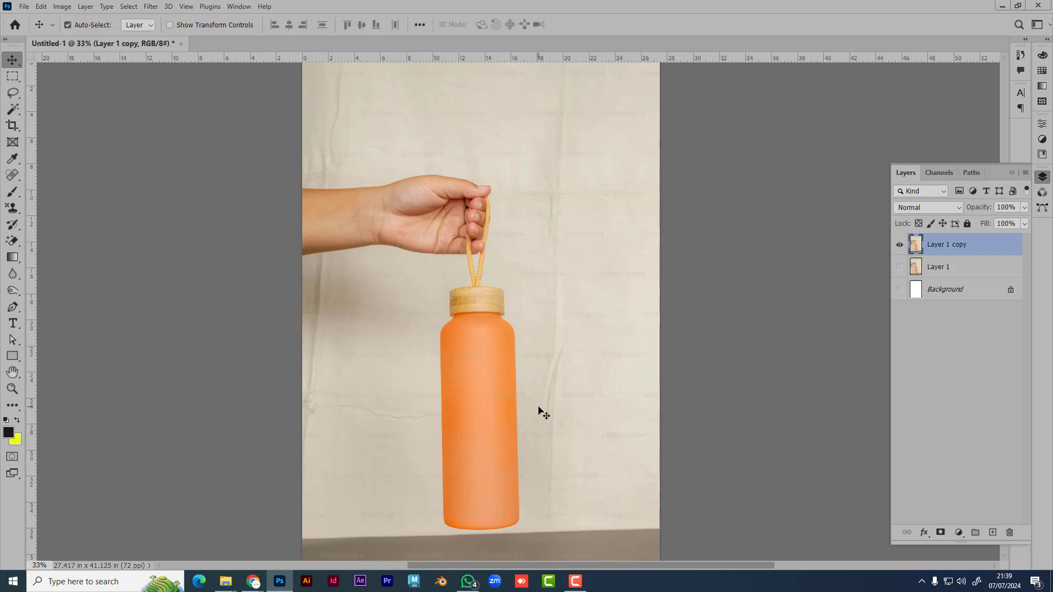
pyautogui.press('ctrl')
# - Reactivate the saved Path 1 and try loading it as a selection, undoing the conversion
pyautogui.click(972, 173)
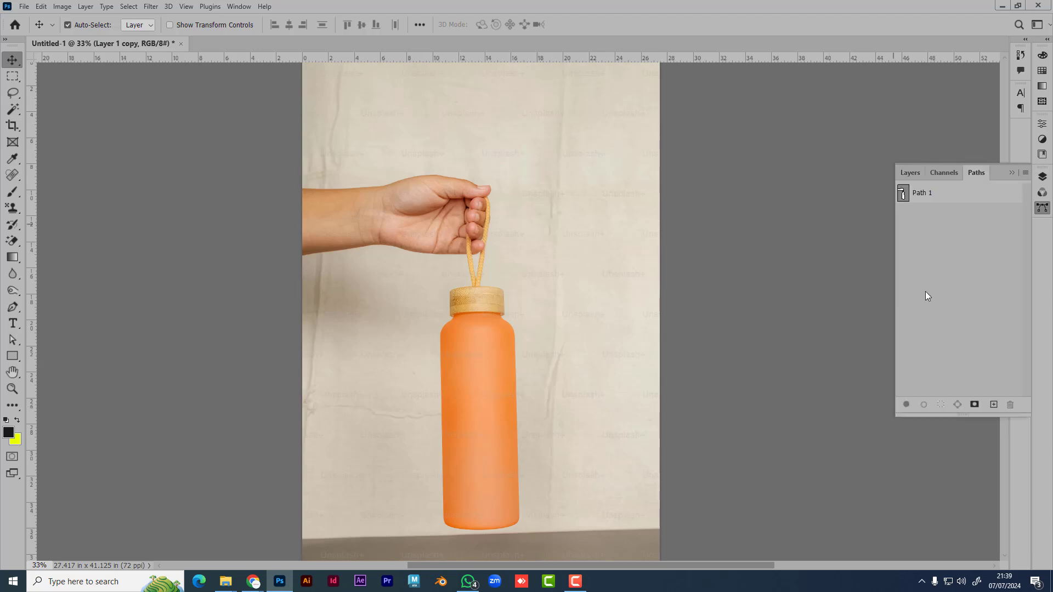
pyautogui.click(949, 199)
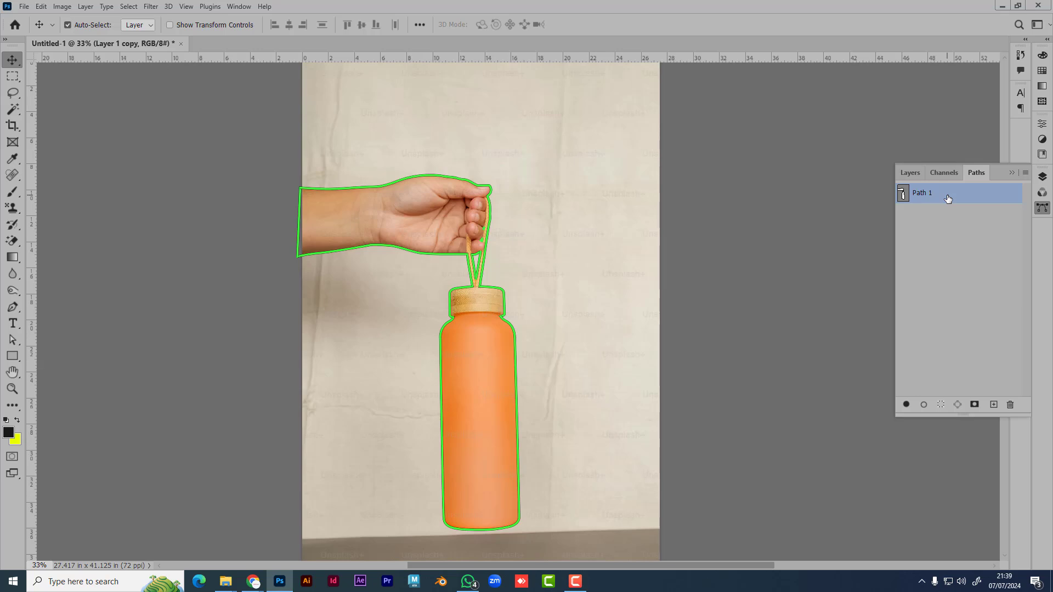
pyautogui.hotkey('ctrl', 'Return')
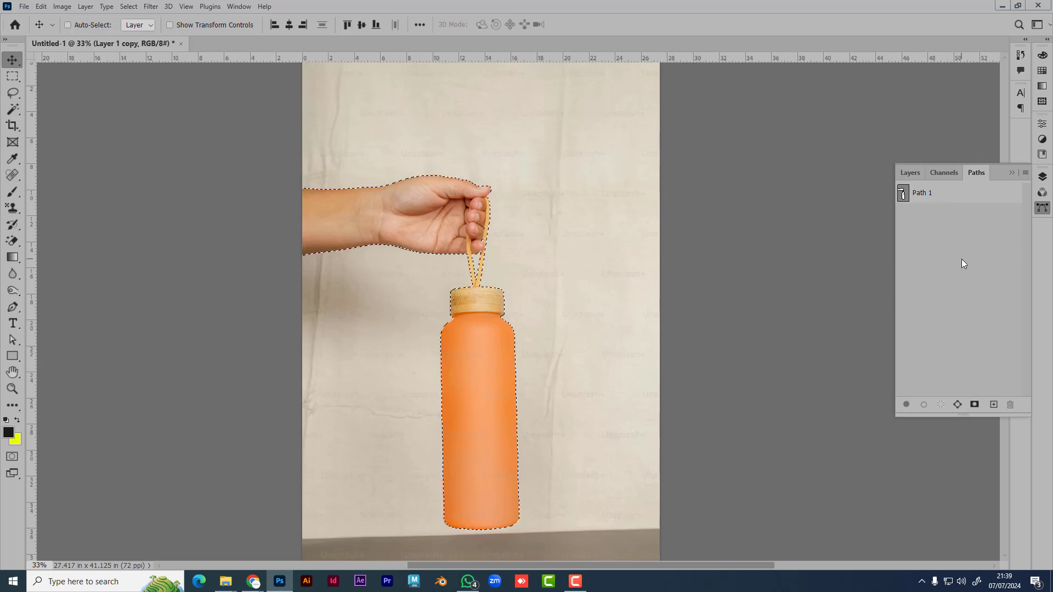
pyautogui.hotkey('ctrl', 'z')
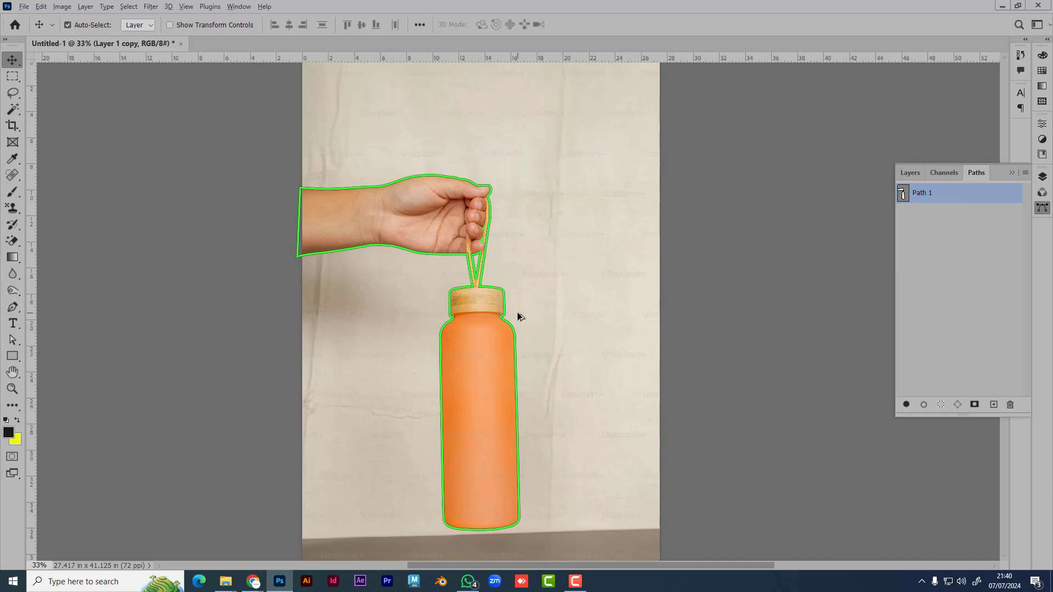
# - Delete the path's anchor points along the right side of the wooden cap and the adjoining right shoulder with the Direct Selection tool
pyautogui.scroll(5, 517, 313)
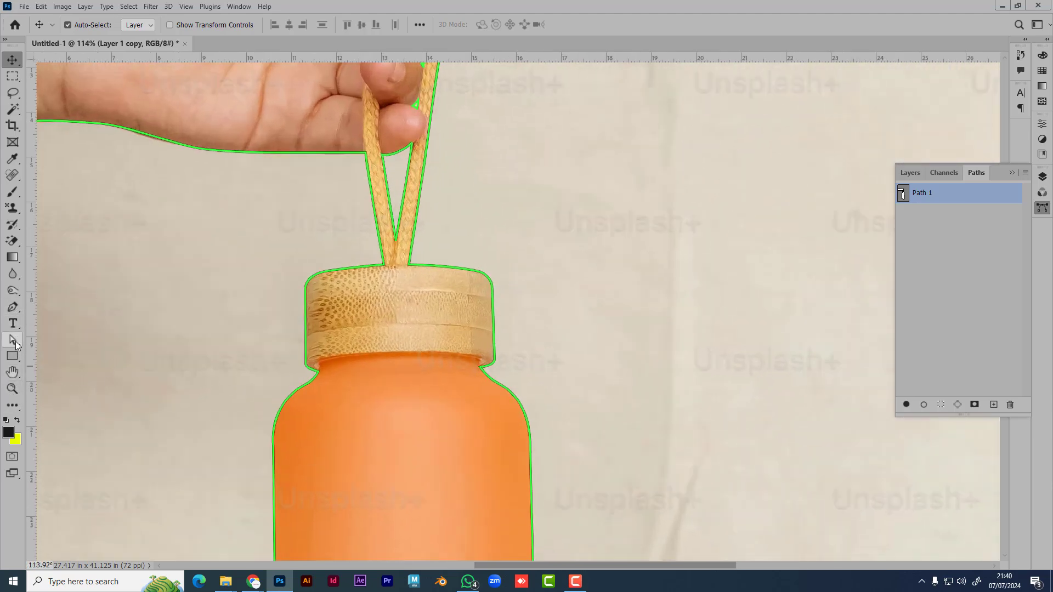
pyautogui.click(13, 340)
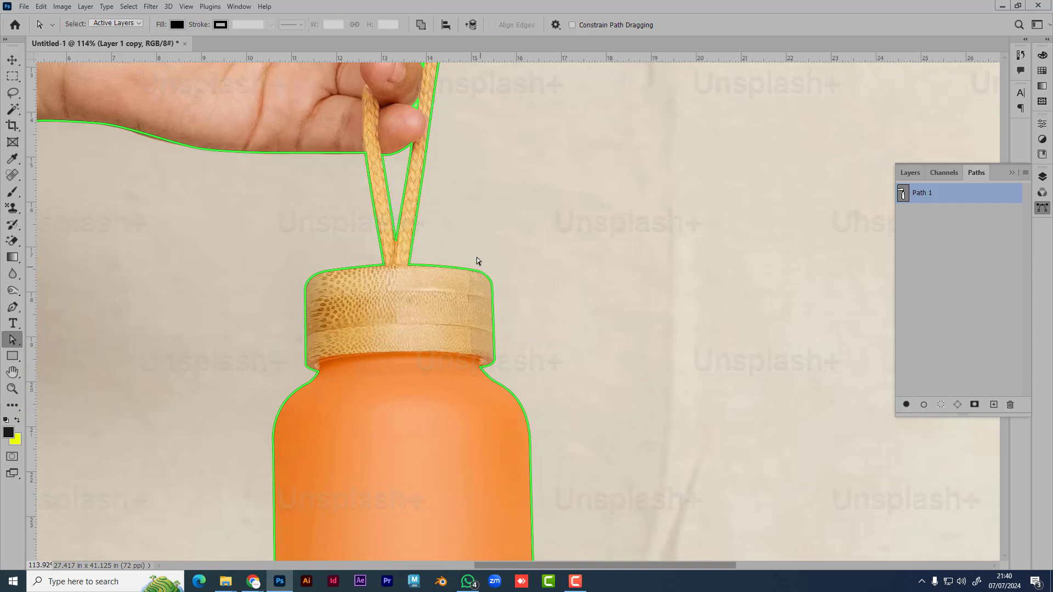
pyautogui.moveTo(459, 241); pyautogui.dragTo(538, 325)
pyautogui.press('Delete')
pyautogui.moveTo(475, 338); pyautogui.dragTo(523, 242)
pyautogui.press('Delete')
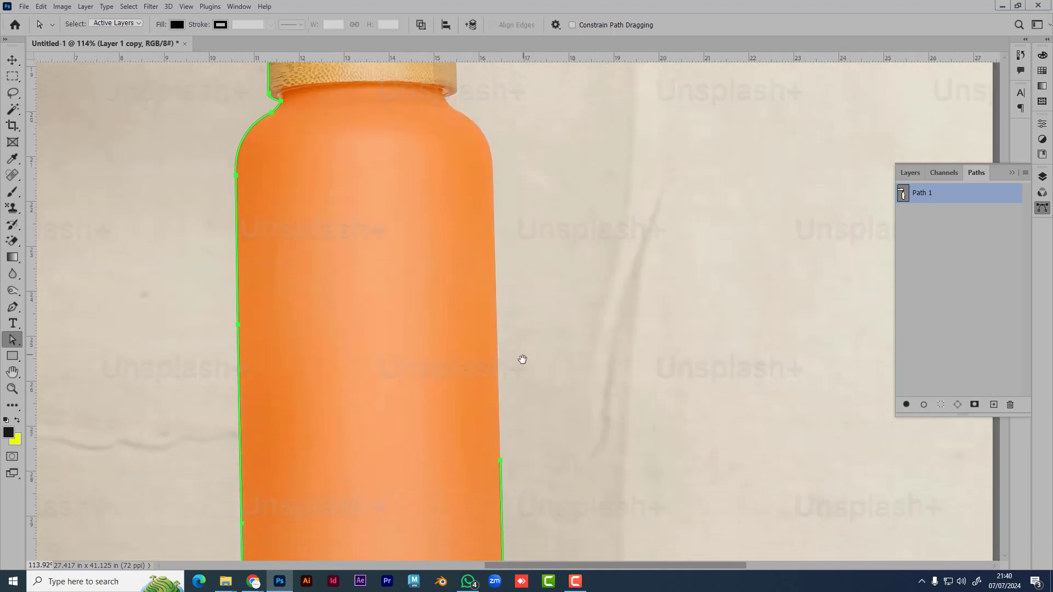
# - Undo the last anchor point deletion to restore the path along the bottle's right shoulder
pyautogui.scroll(-2, 560, 338)
pyautogui.moveTo(560, 338); pyautogui.dragTo(482, 365)
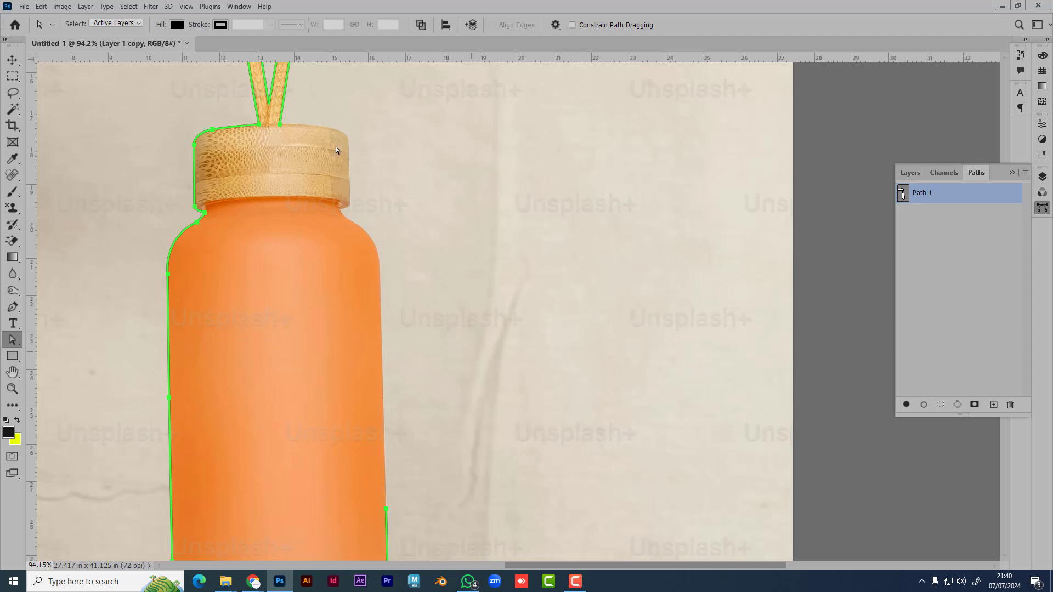
pyautogui.click(989, 315)
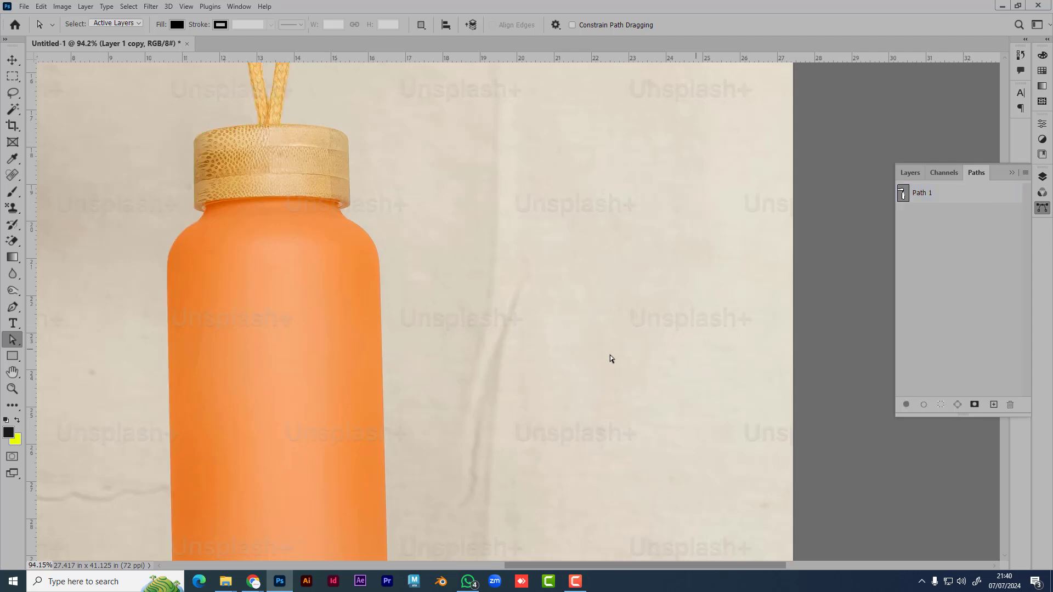
pyautogui.hotkey('ctrl', 'z')
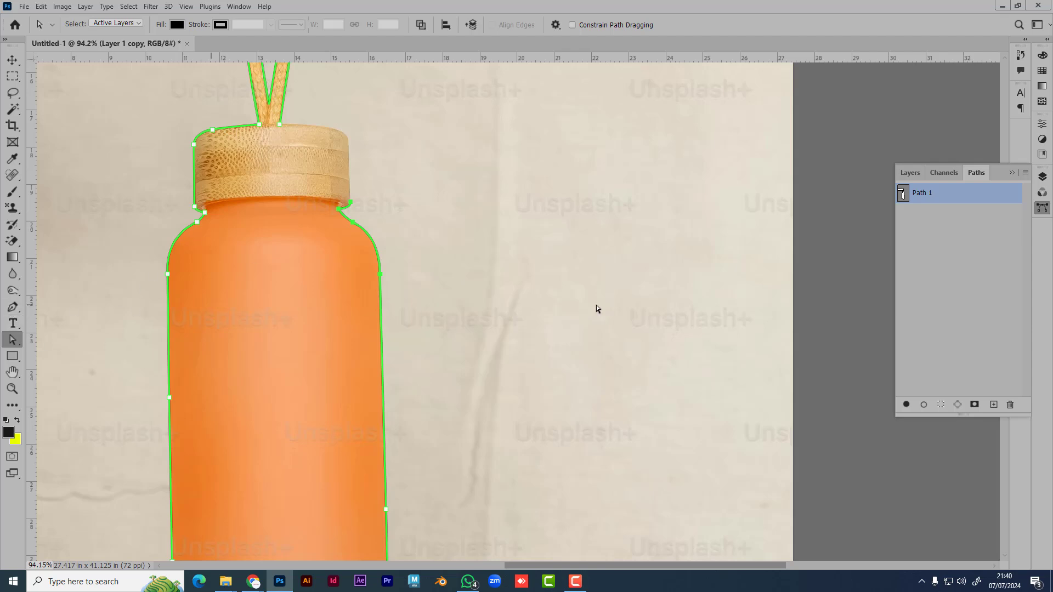
# - Continue the open path with the Pen tool from the cap's lower right corner, up and over its top edge, closing it at the right strap's base
pyautogui.scroll(5, 373, 197)
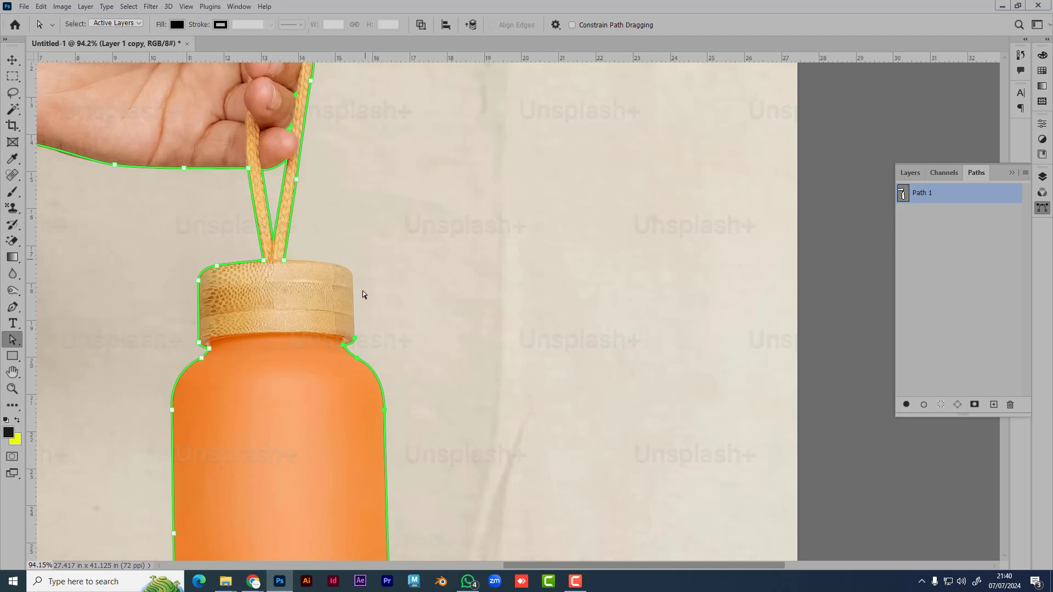
pyautogui.click(12, 307)
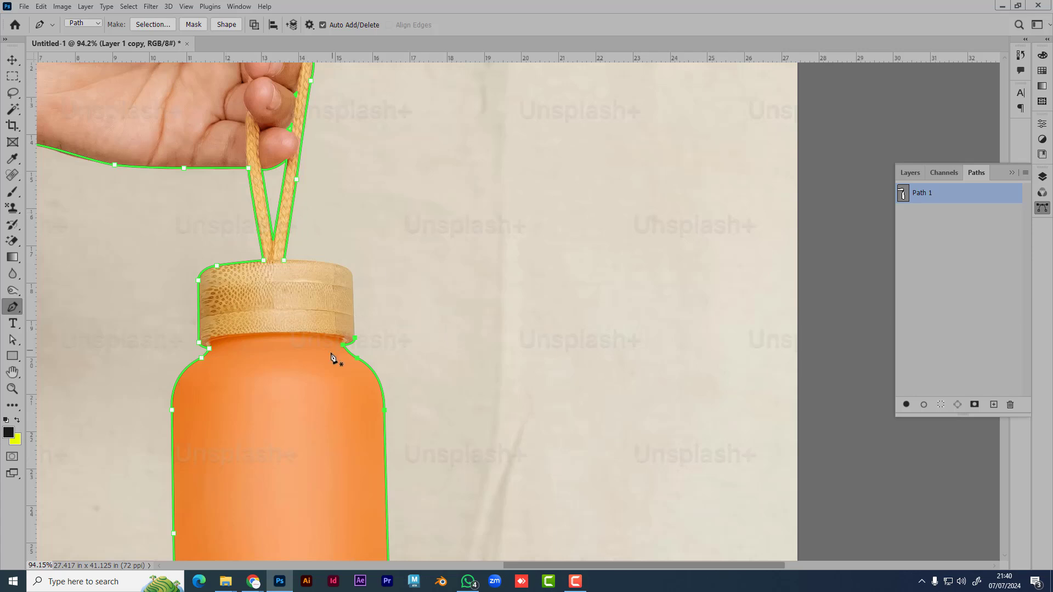
pyautogui.scroll(2, 306, 294)
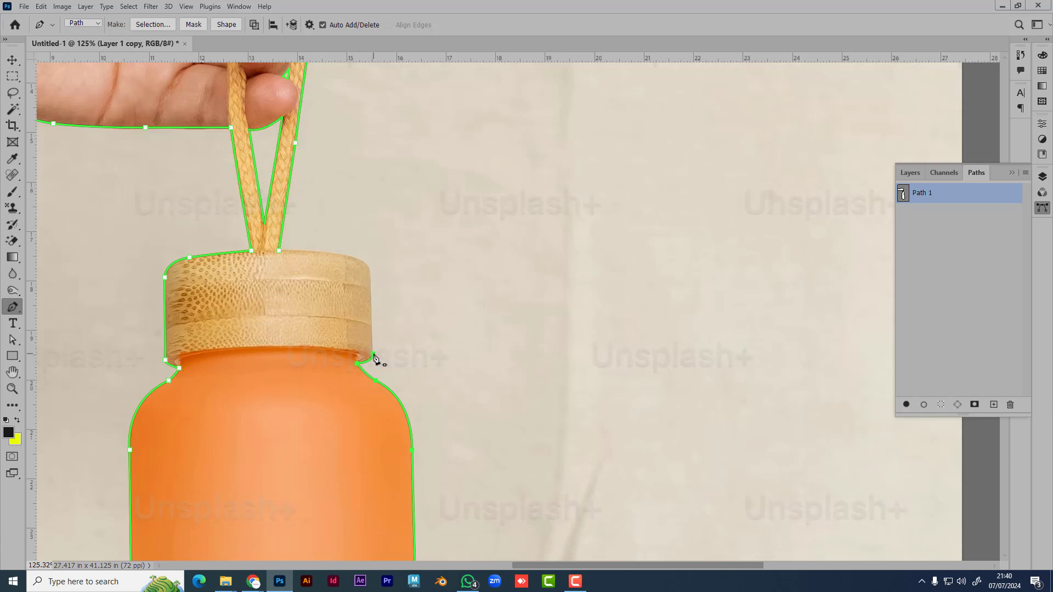
pyautogui.click(375, 357)
pyautogui.scroll(3, 373, 362)
pyautogui.scroll(4, 373, 362)
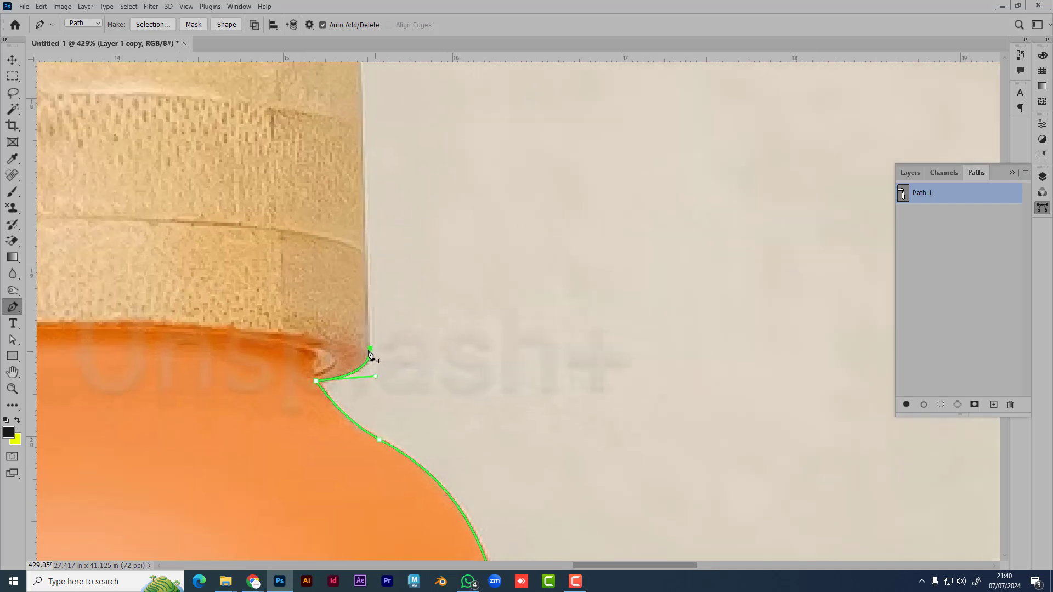
pyautogui.moveTo(389, 349); pyautogui.dragTo(561, 387)
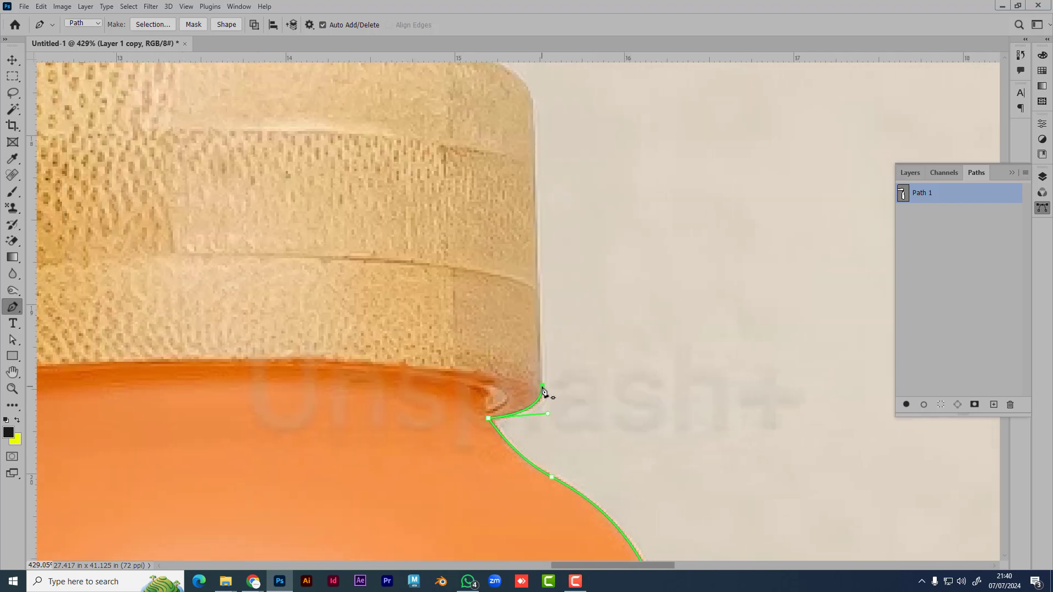
pyautogui.click(534, 120)
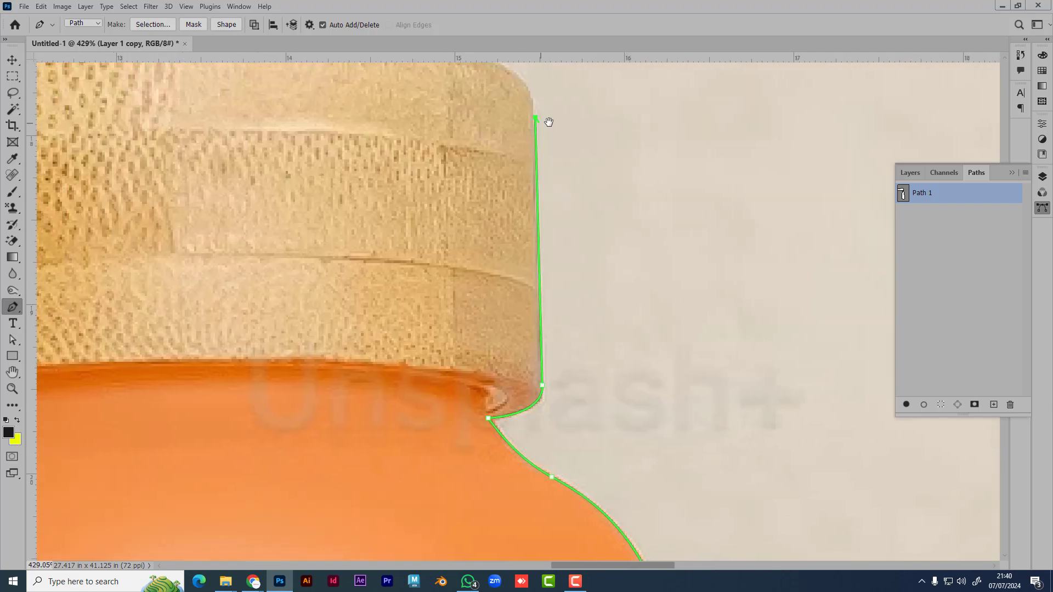
pyautogui.moveTo(548, 122); pyautogui.dragTo(604, 393)
pyautogui.moveTo(448, 307); pyautogui.dragTo(304, 297)
pyautogui.click(276, 300)
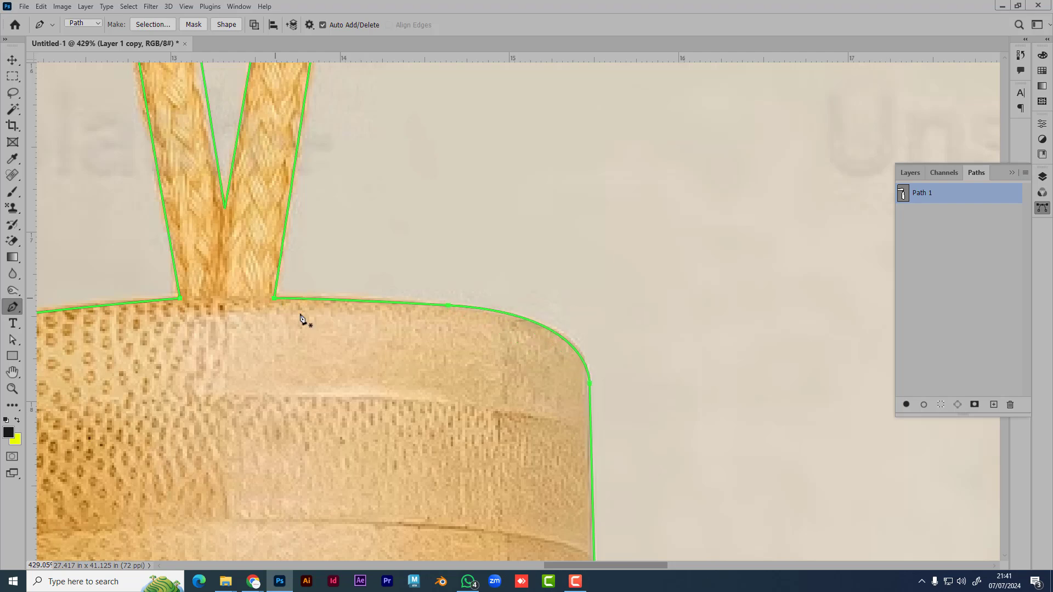
# - Move the anchor point on the cap's top edge down into the cap with the Direct Selection tool
pyautogui.scroll(-5, 415, 369)
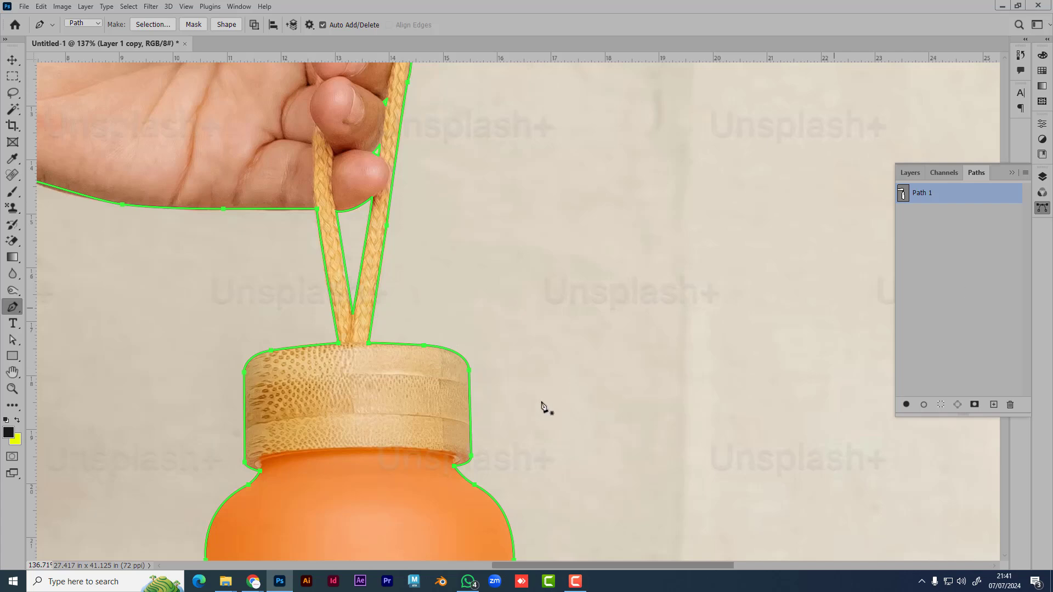
pyautogui.click(12, 341)
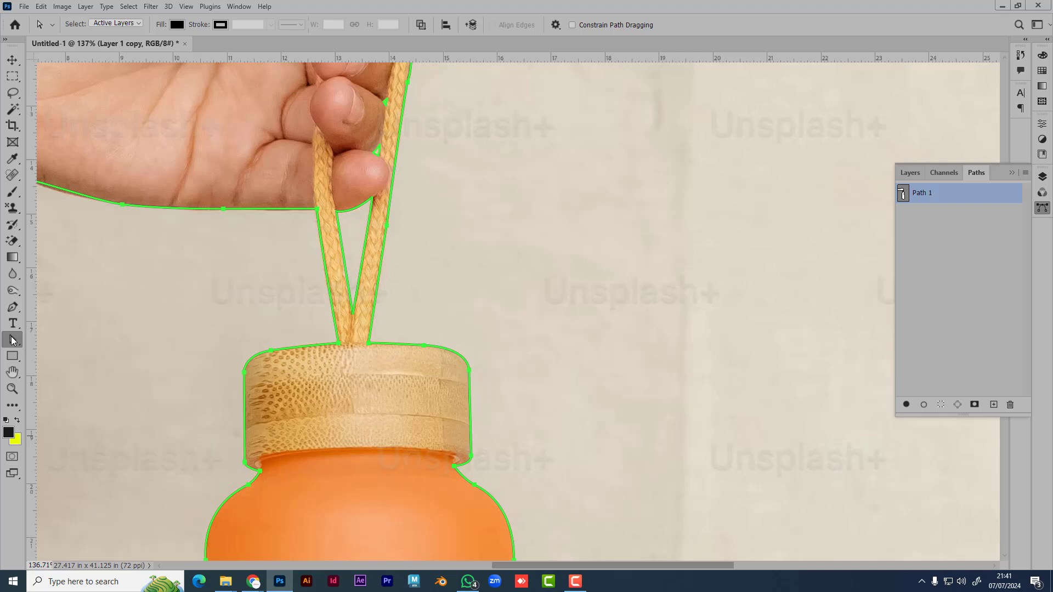
pyautogui.click(429, 357)
pyautogui.click(425, 345)
pyautogui.moveTo(426, 345); pyautogui.dragTo(418, 384)
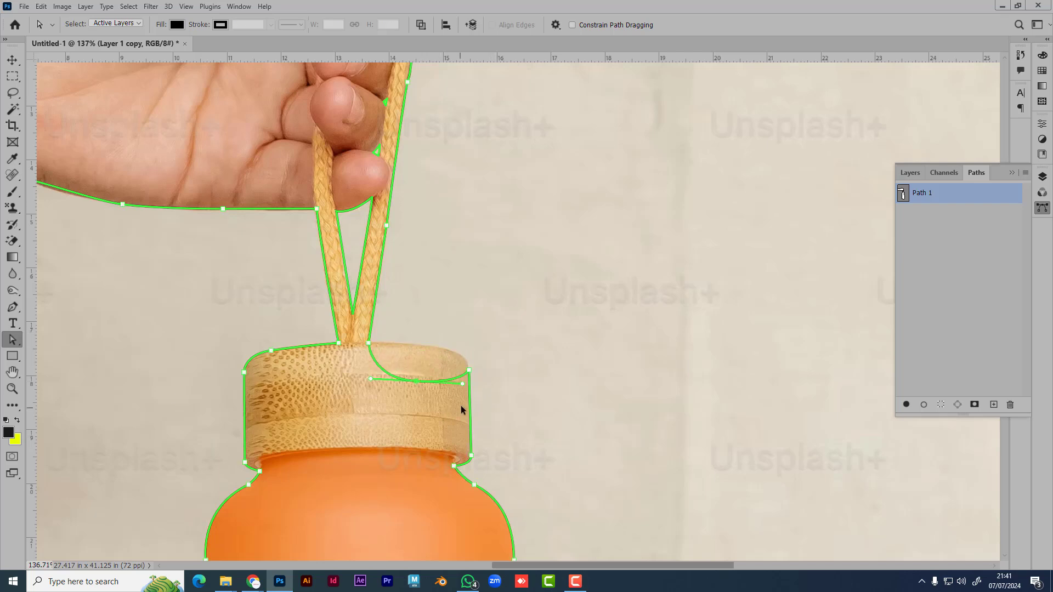
# - Move the displaced anchor point back up so the curve follows the cap's top edge
pyautogui.scroll(5, 438, 406)
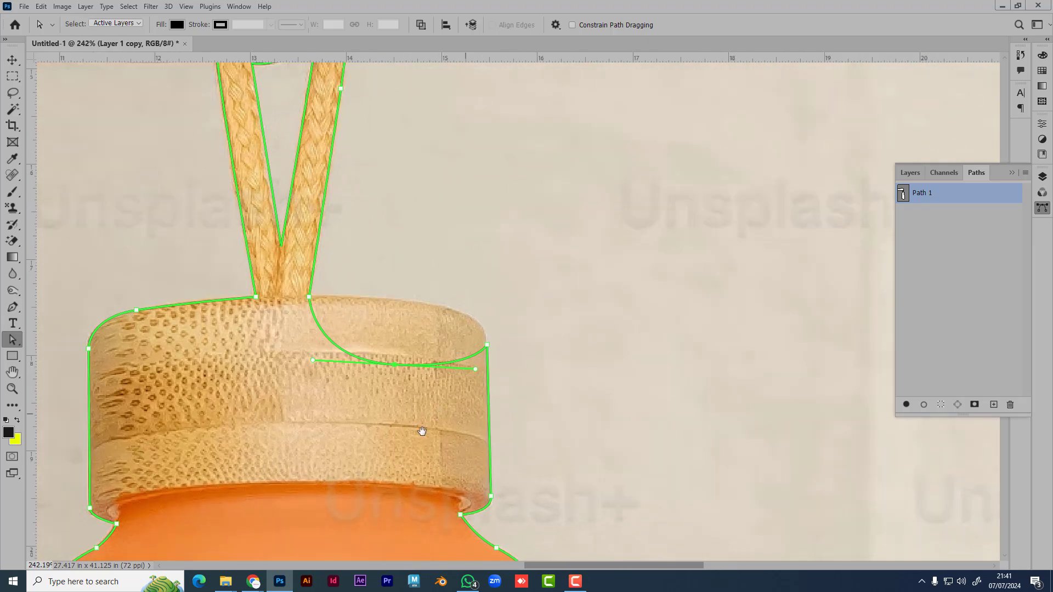
pyautogui.moveTo(463, 417); pyautogui.dragTo(409, 438)
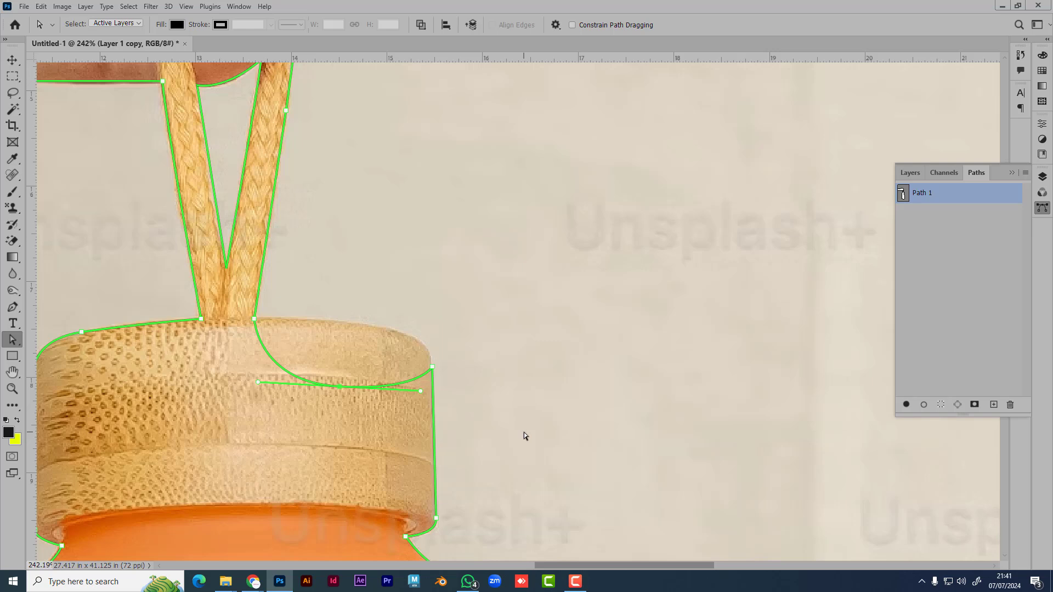
pyautogui.click(458, 427)
pyautogui.click(340, 387)
pyautogui.moveTo(340, 385); pyautogui.dragTo(350, 325)
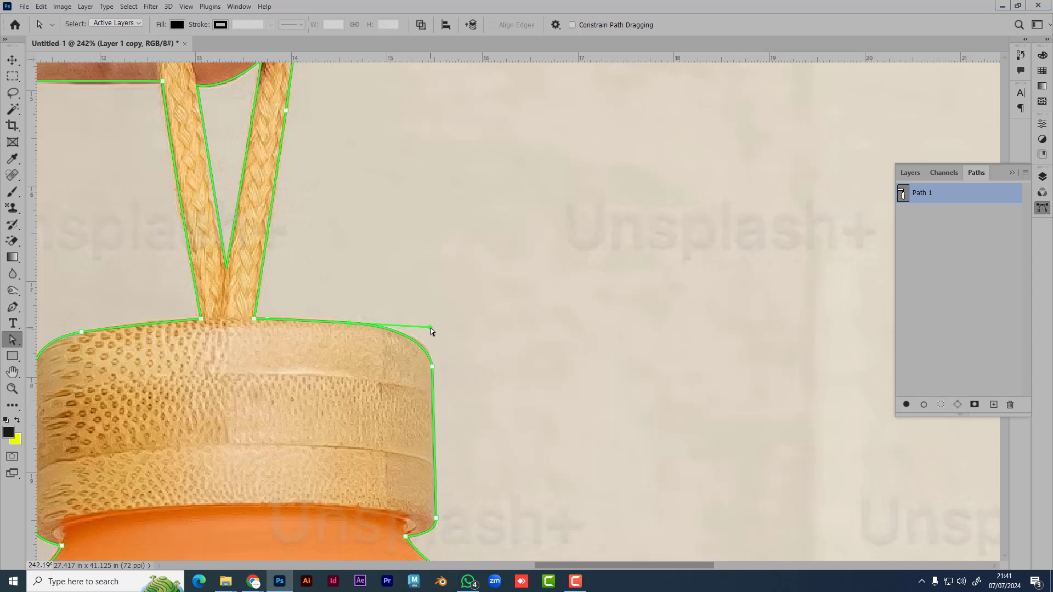
# - Move the anchor point on the cap's top edge down into the cap with the Direct Selection tool and delete it
pyautogui.moveTo(430, 327)
pyautogui.mouseDown()
pyautogui.moveTo(425, 258)
pyautogui.moveTo(459, 179)
pyautogui.moveTo(721, 287)
pyautogui.moveTo(423, 207)
pyautogui.moveTo(623, 270)
pyautogui.moveTo(529, 238)
pyautogui.moveTo(443, 333)
pyautogui.mouseUp()
pyautogui.moveTo(347, 323); pyautogui.dragTo(305, 442)
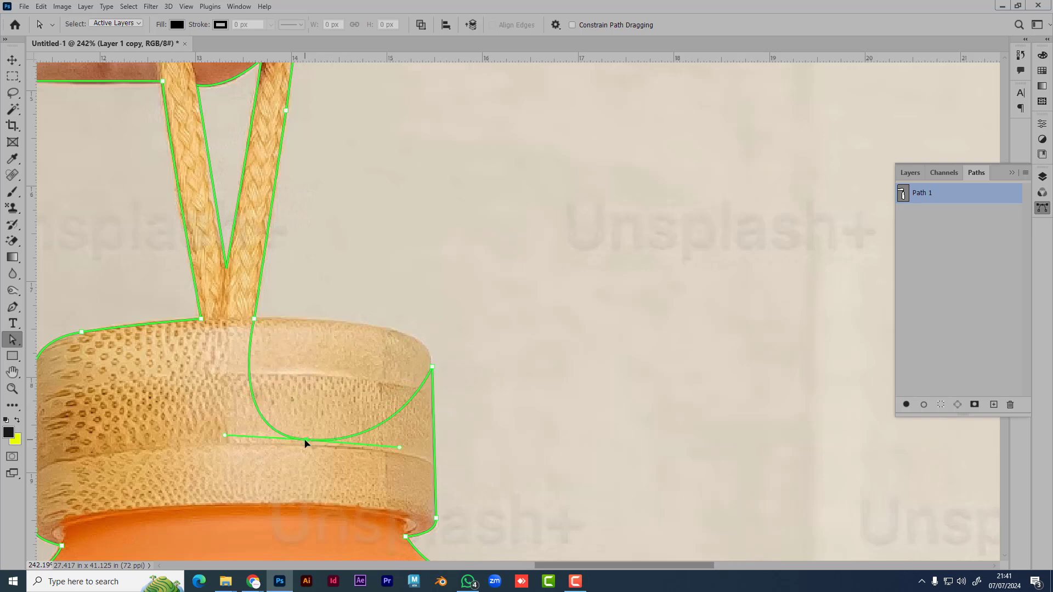
pyautogui.click(312, 485)
pyautogui.moveTo(329, 469); pyautogui.dragTo(288, 412)
pyautogui.press('Delete')
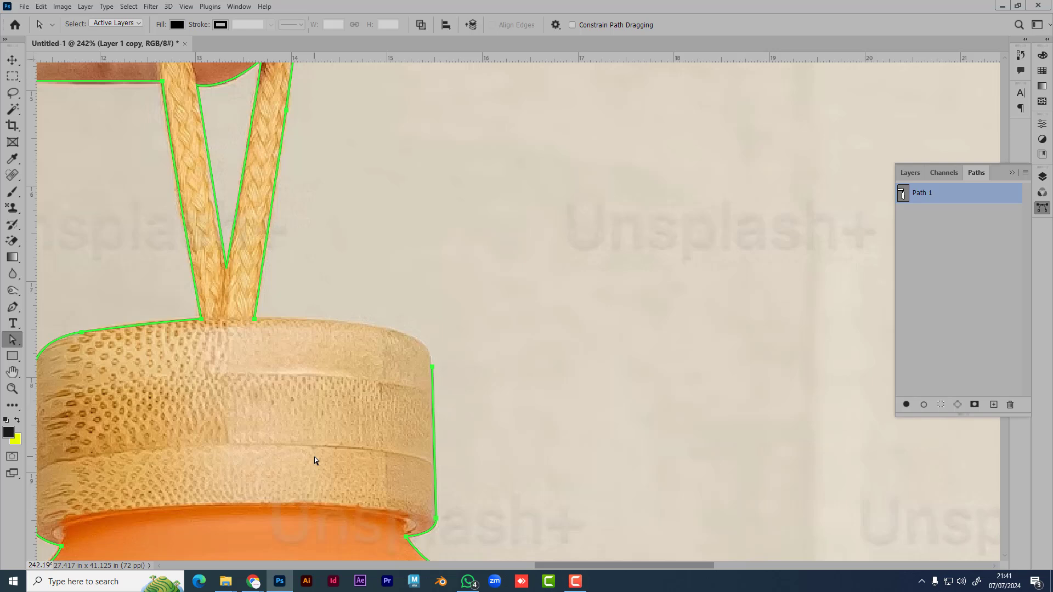
# - Try to bridge the gap along the cap's top edge with new Pen tool segments, and undo them
pyautogui.click(13, 308)
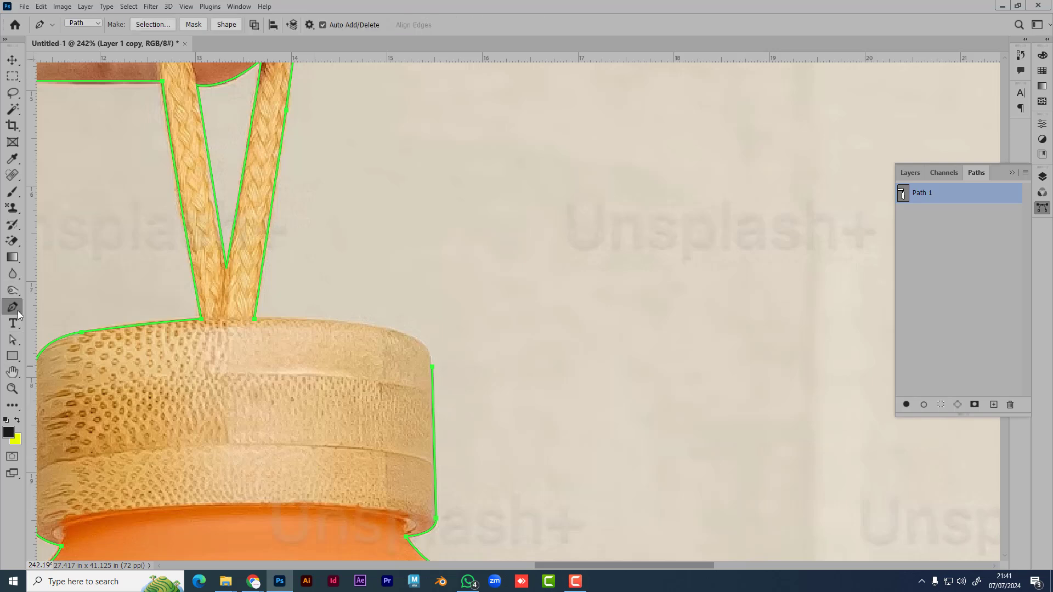
pyautogui.click(254, 320)
pyautogui.moveTo(382, 327); pyautogui.dragTo(416, 340)
pyautogui.click(433, 366)
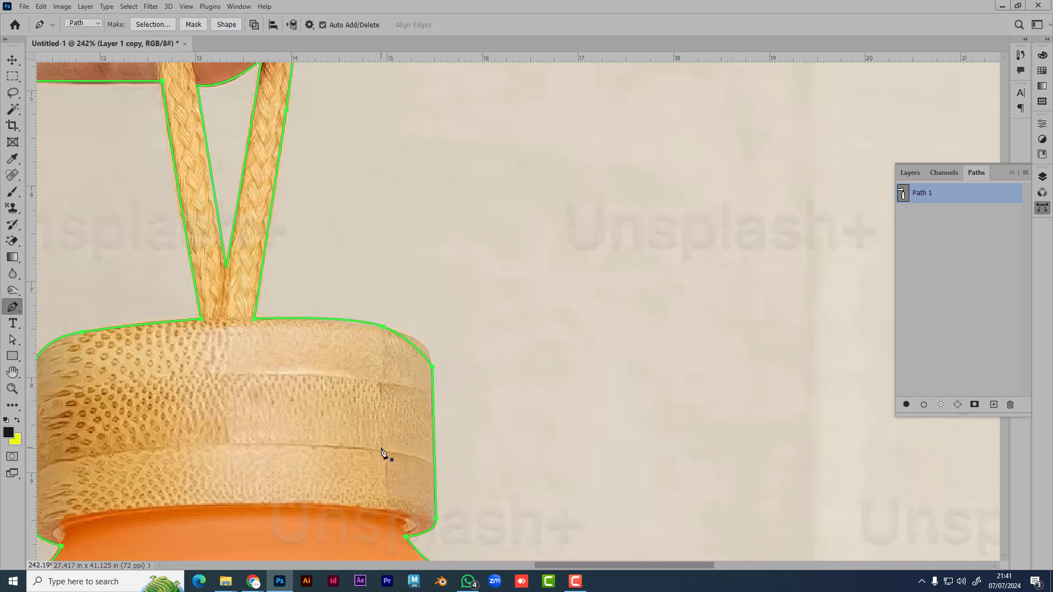
pyautogui.hotkey('ctrl', 'z')
pyautogui.hotkey('ctrl', 'z')
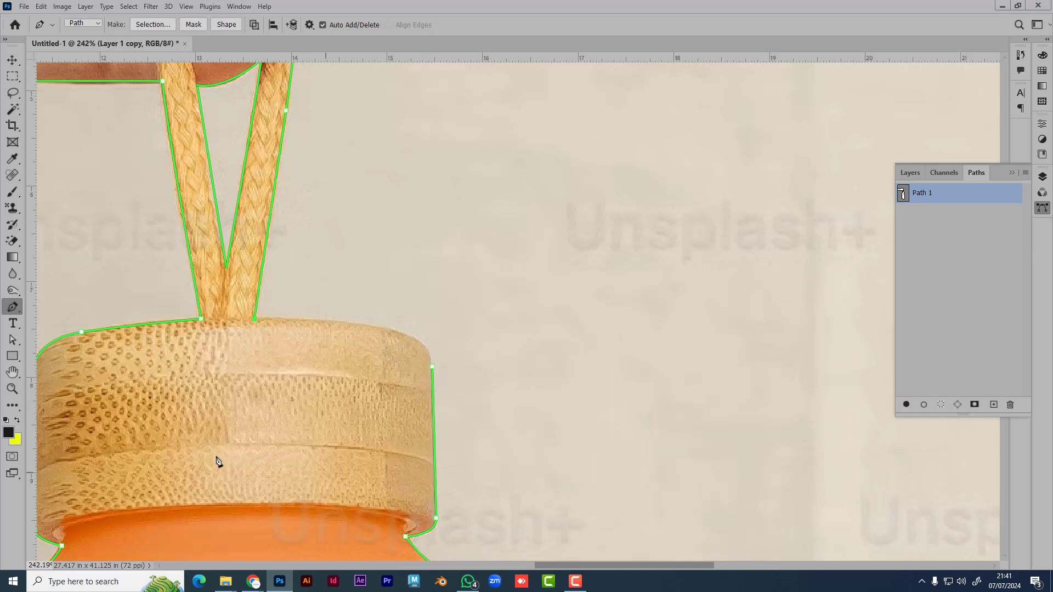
# - Deselect Path 1 to hide its outline and examine the hand and bottle without it
pyautogui.click(12, 59)
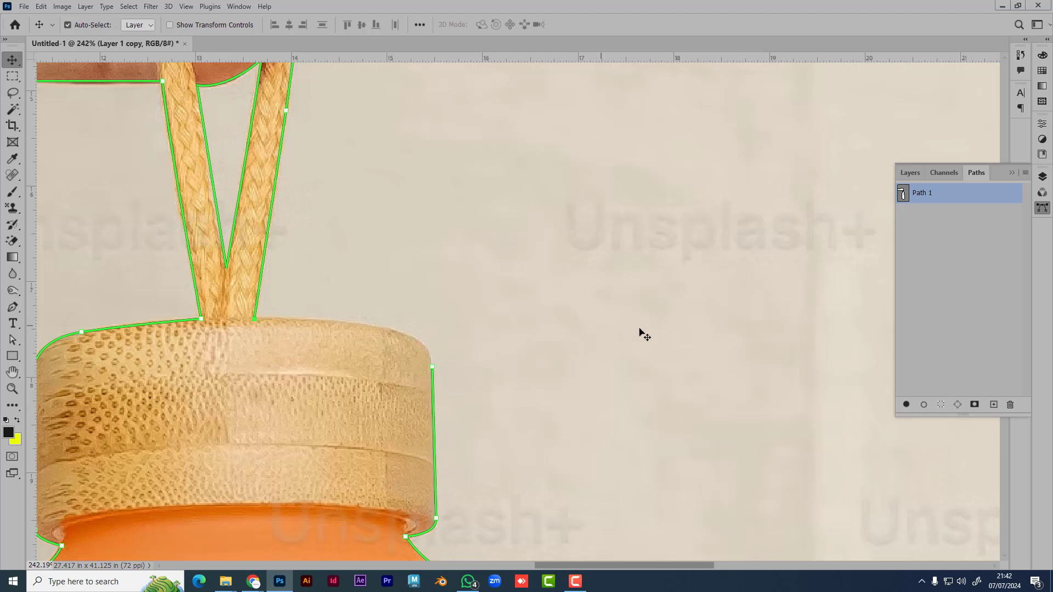
pyautogui.click(935, 318)
pyautogui.scroll(-8, 490, 404)
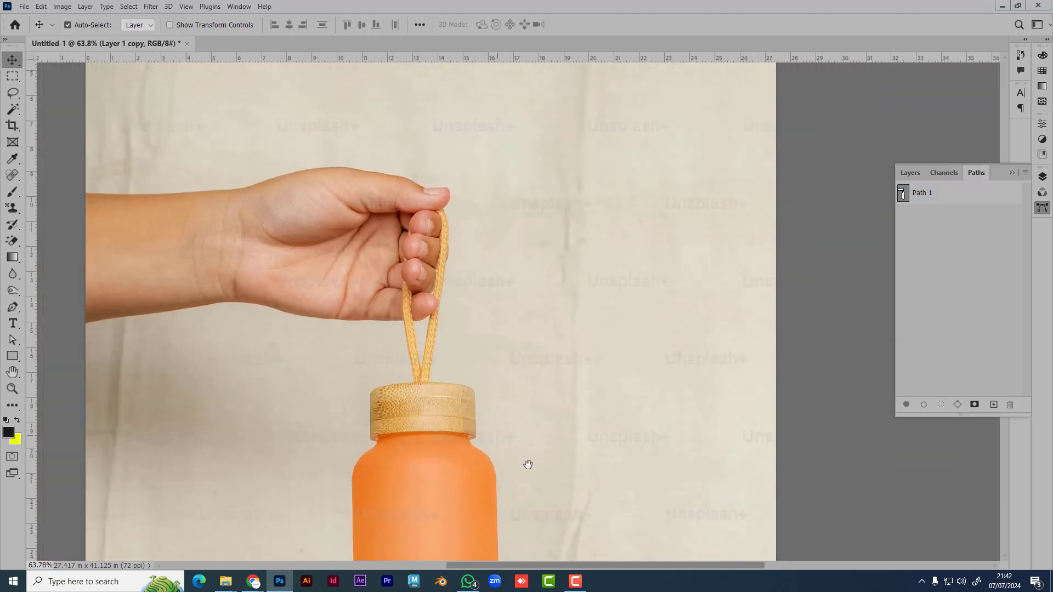
pyautogui.moveTo(528, 465); pyautogui.dragTo(388, 254)
pyautogui.scroll(-1, 351, 373)
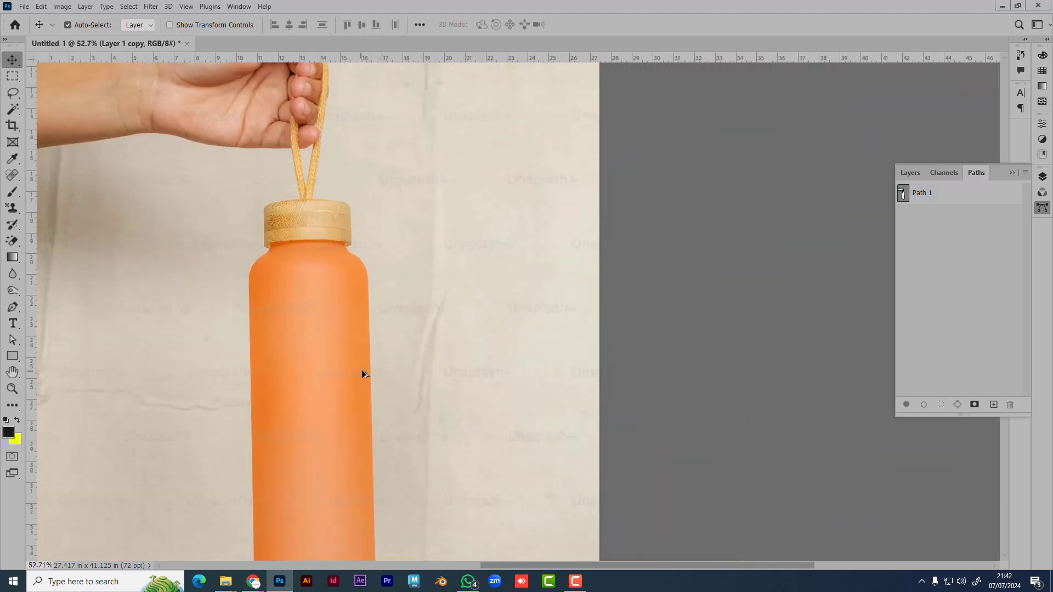
pyautogui.scroll(-2, 362, 374)
pyautogui.moveTo(461, 334); pyautogui.dragTo(455, 399)
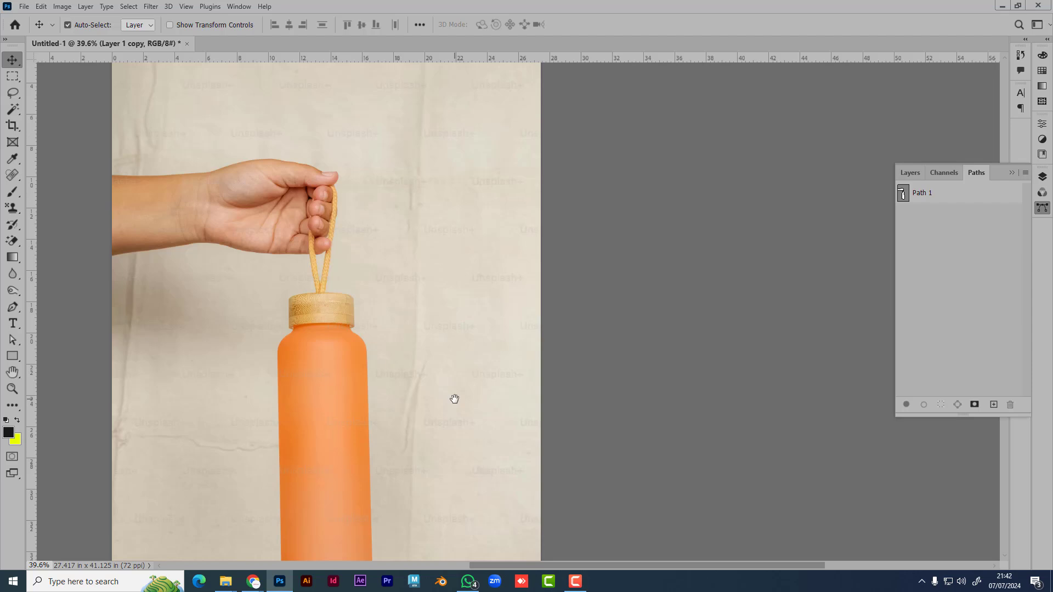
pyautogui.scroll(5, 344, 367)
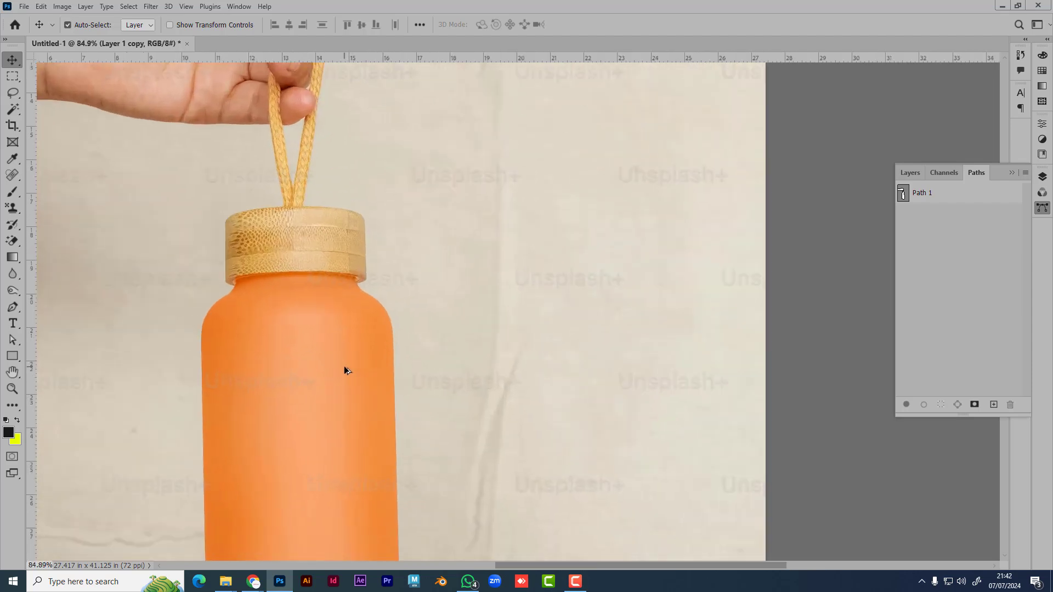
pyautogui.scroll(1, 344, 370)
# - Reselect Path 1 and close its gap with the Pen tool, from the cap's right side over its top edge to the right strap's base
pyautogui.click(972, 195)
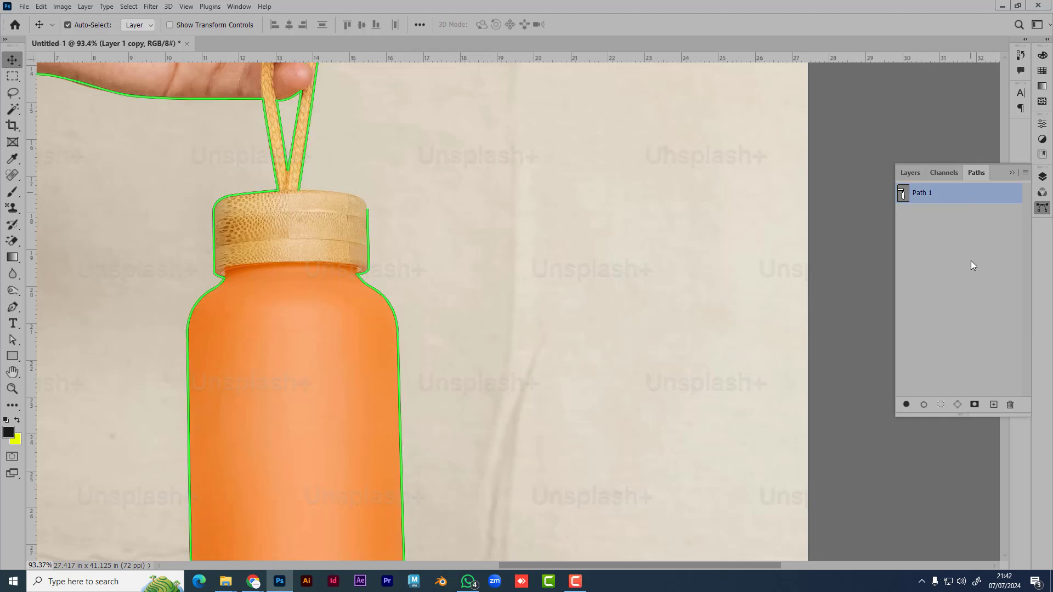
pyautogui.click(13, 307)
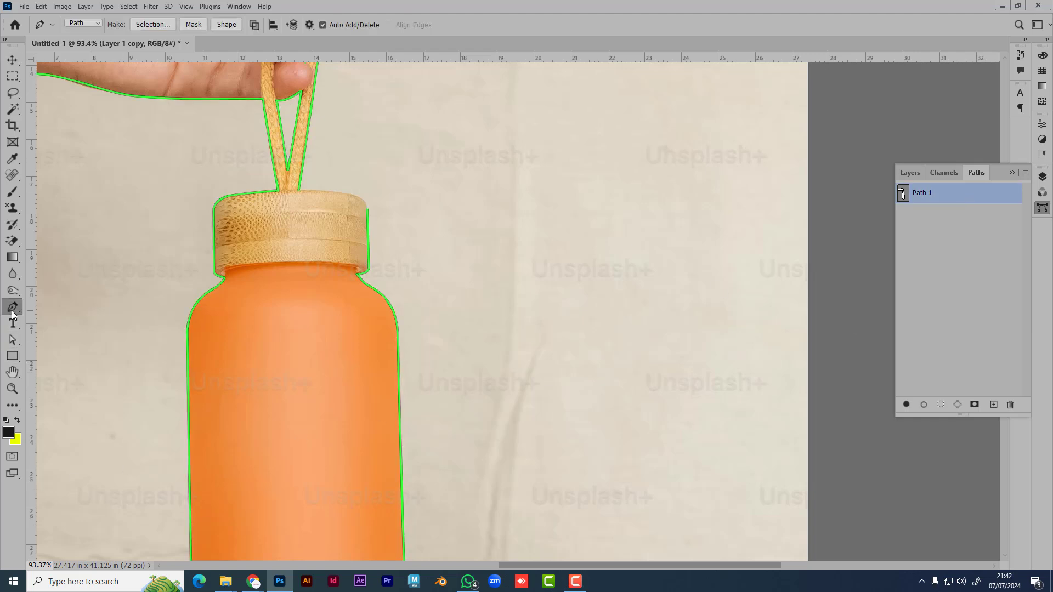
pyautogui.click(367, 210)
pyautogui.moveTo(324, 191); pyautogui.dragTo(285, 192)
pyautogui.click(300, 192)
pyautogui.click(906, 173)
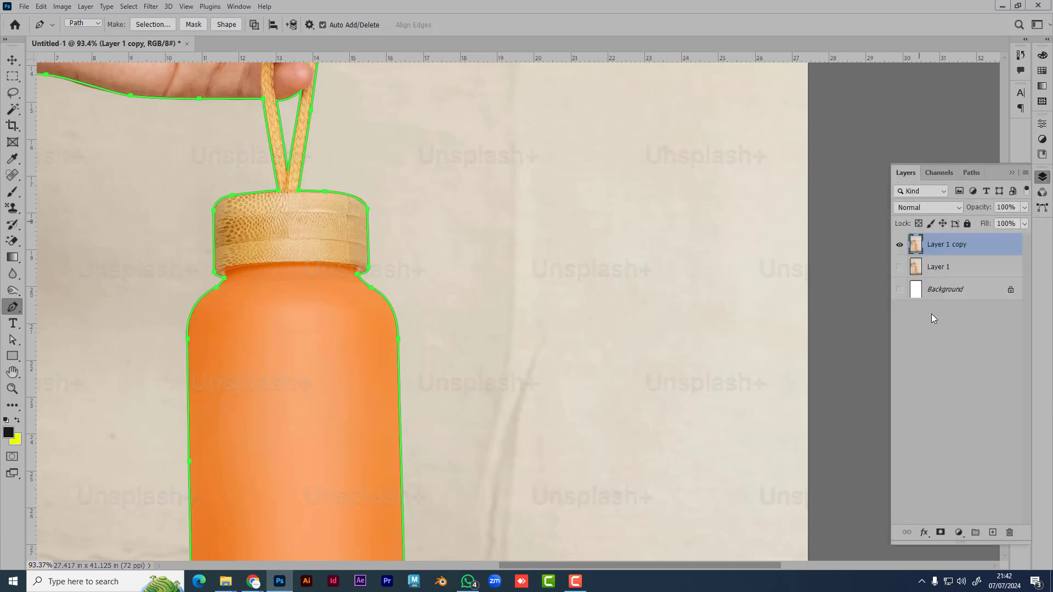
pyautogui.hotkey('ctrl', 's')
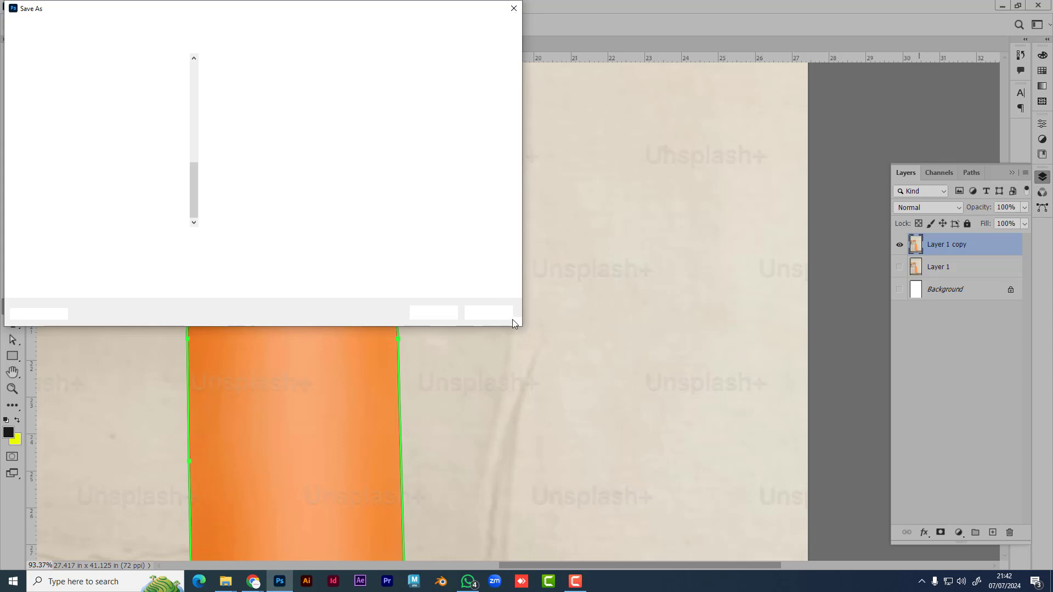
pyautogui.click(514, 9)
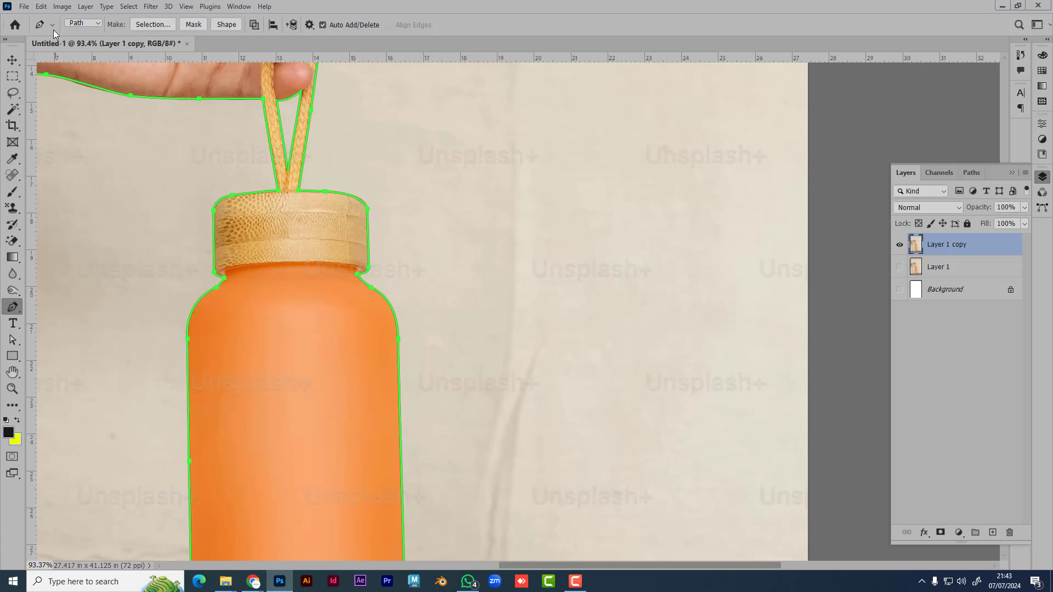
# - Draw a closed curved shape about 367 by 308 px beside the bottle with the Pen tool in Shape mode, and remove its fill
pyautogui.click(97, 25)
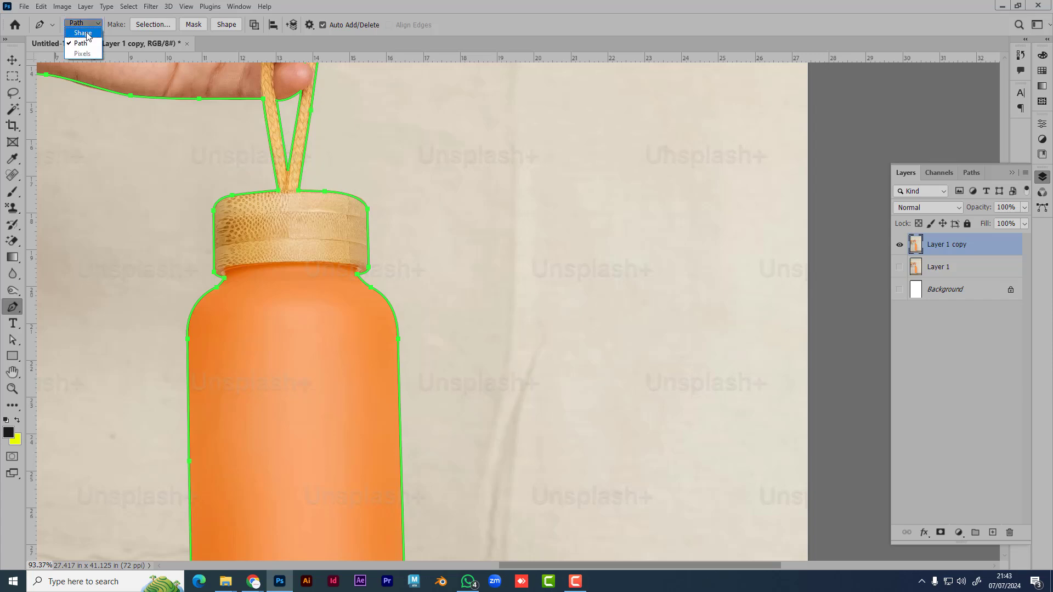
pyautogui.click(83, 32)
pyautogui.click(606, 149)
pyautogui.moveTo(481, 277); pyautogui.dragTo(539, 343)
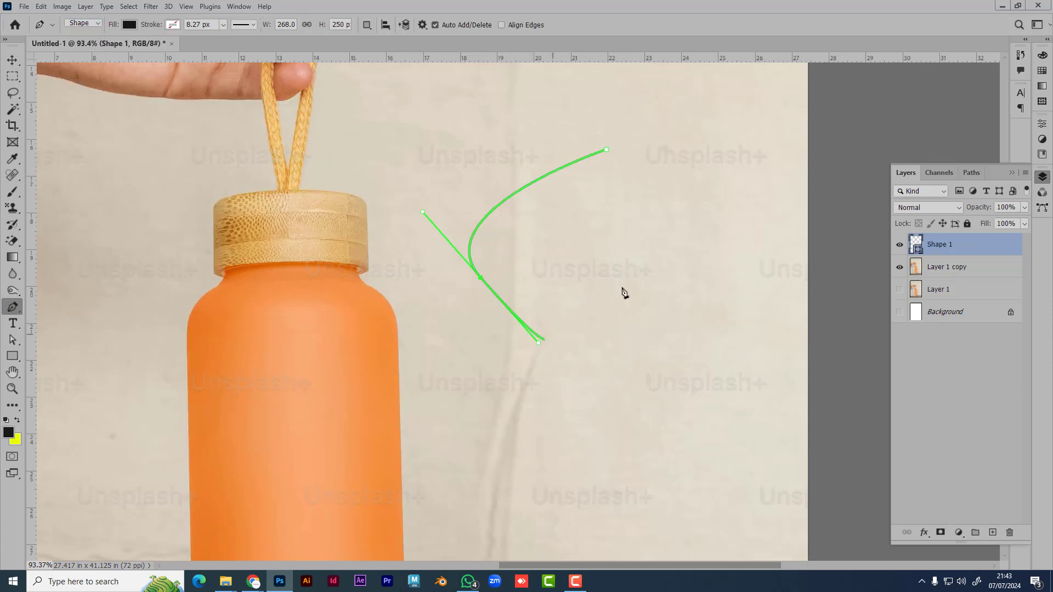
pyautogui.moveTo(639, 280); pyautogui.dragTo(644, 266)
pyautogui.moveTo(606, 149); pyautogui.dragTo(517, 122)
pyautogui.click(126, 24)
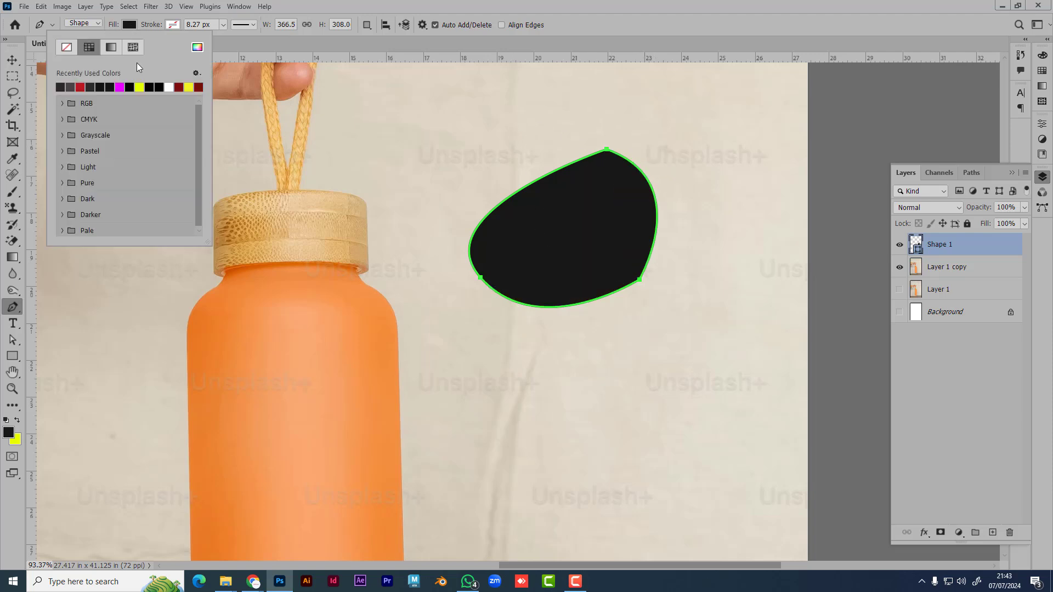
pyautogui.click(66, 48)
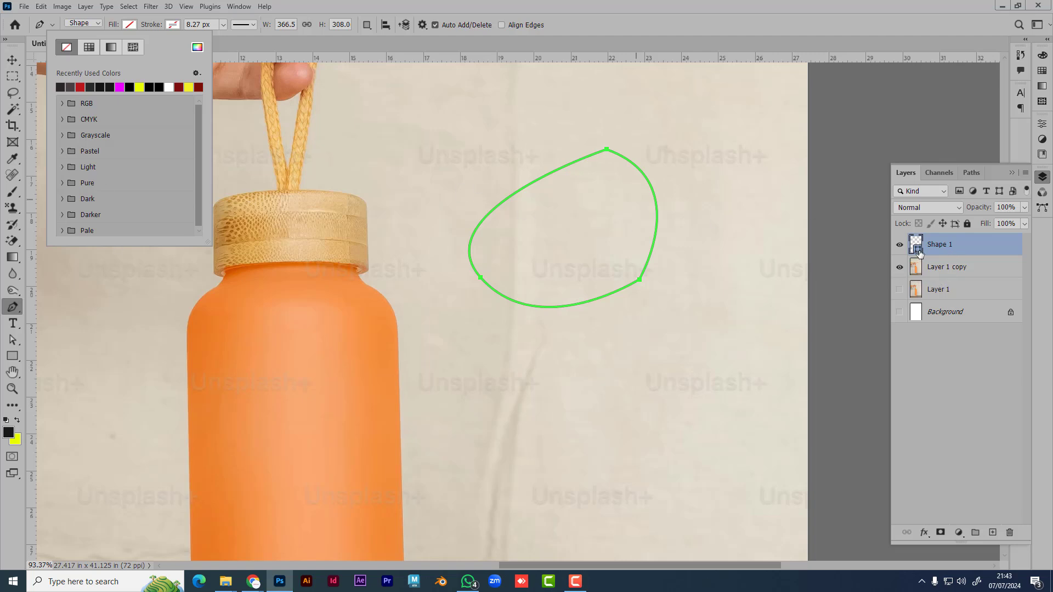
# - Load the shape's path as a selection and deselect it
pyautogui.click(972, 172)
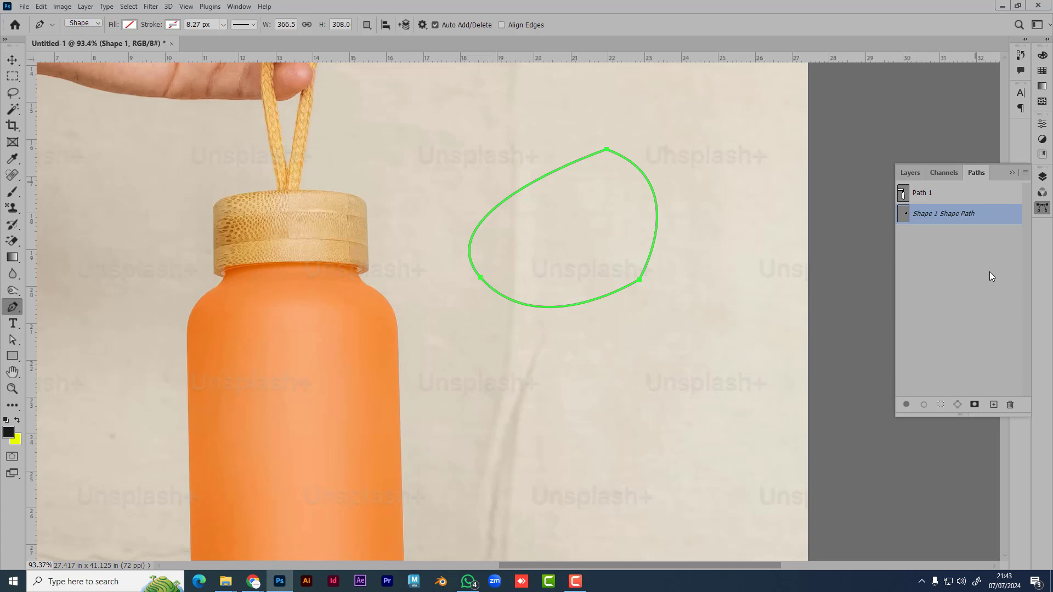
pyautogui.hotkey('ctrl', 'Return')
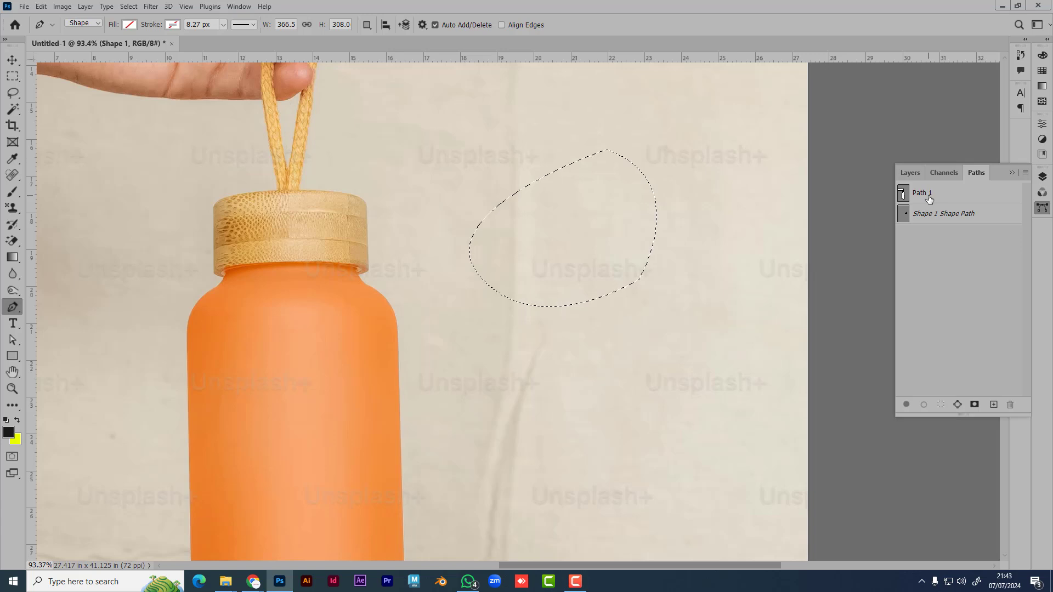
pyautogui.click(89, 23)
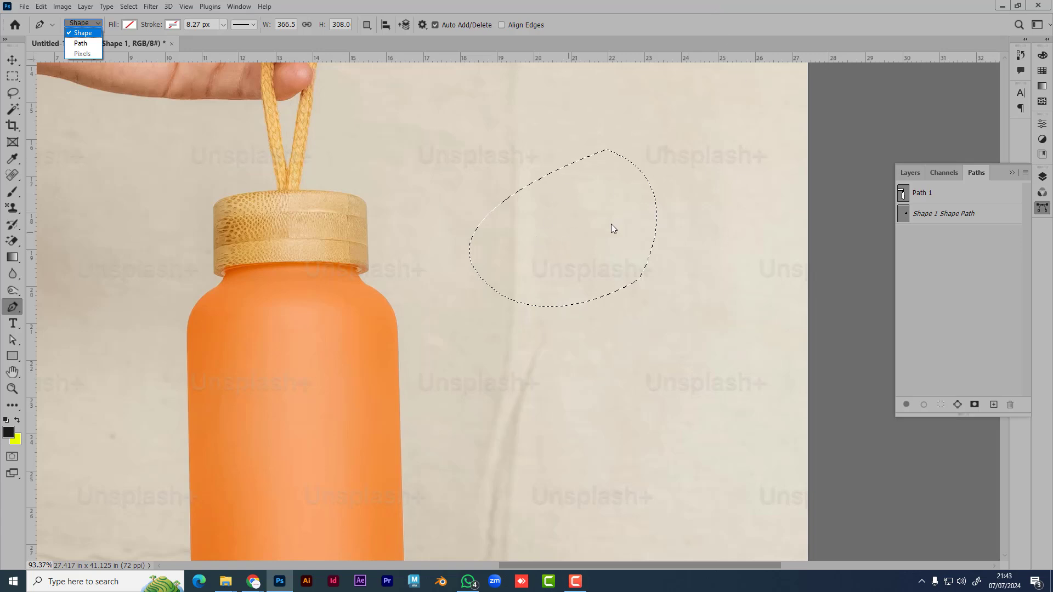
pyautogui.click(576, 2)
pyautogui.hotkey('ctrl', 'd')
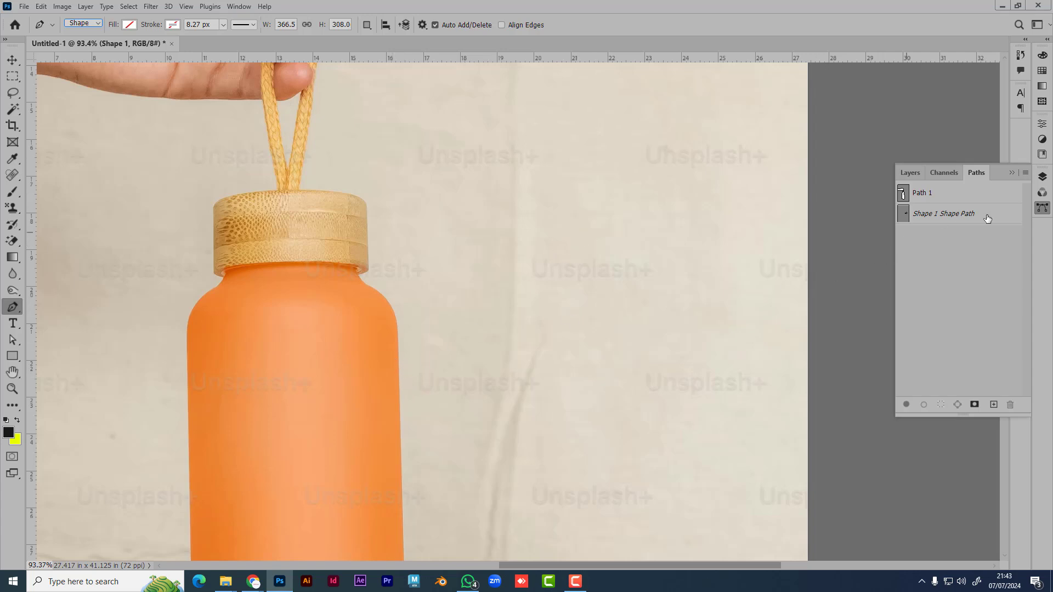
# - Save Shape 1 Shape Path as a separate path named Path 2
pyautogui.doubleClick(948, 221)
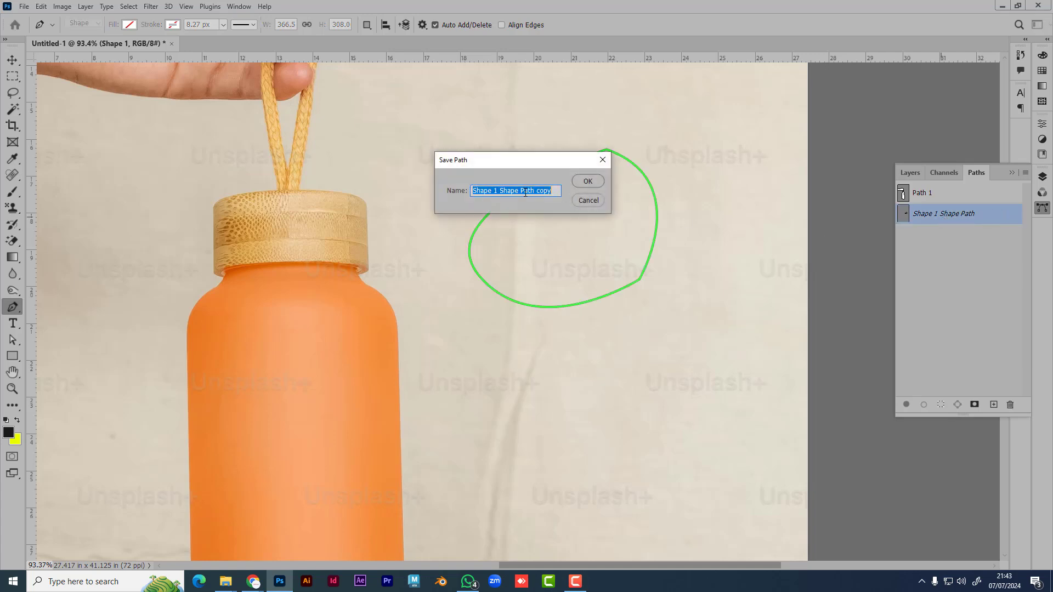
pyautogui.moveTo(537, 191); pyautogui.dragTo(580, 190)
pyautogui.press('BackSpace')
pyautogui.moveTo(520, 192); pyautogui.dragTo(393, 192)
pyautogui.press('BackSpace')
pyautogui.click(587, 181)
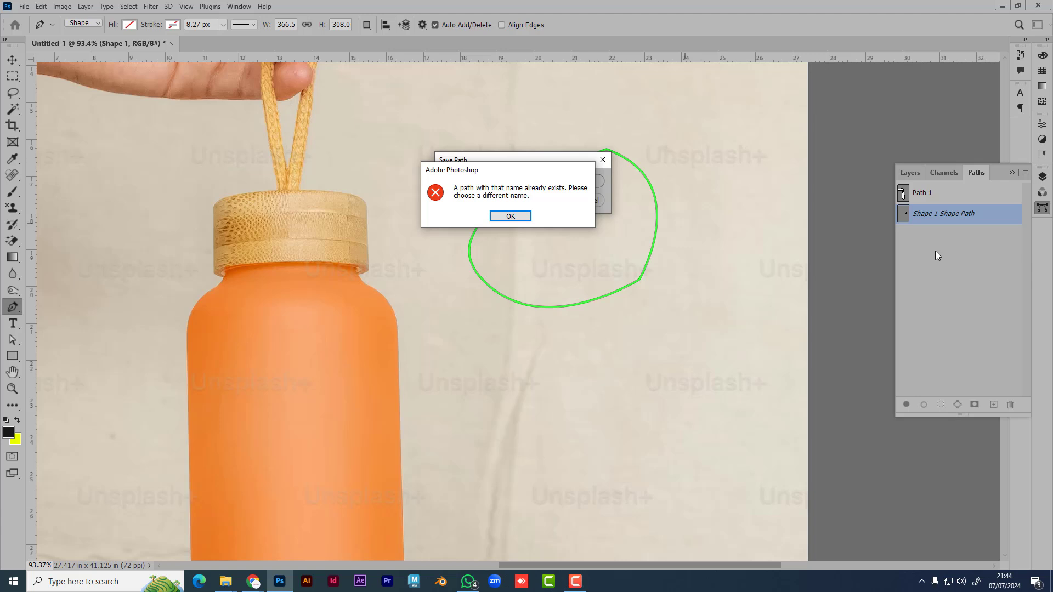
pyautogui.click(514, 222)
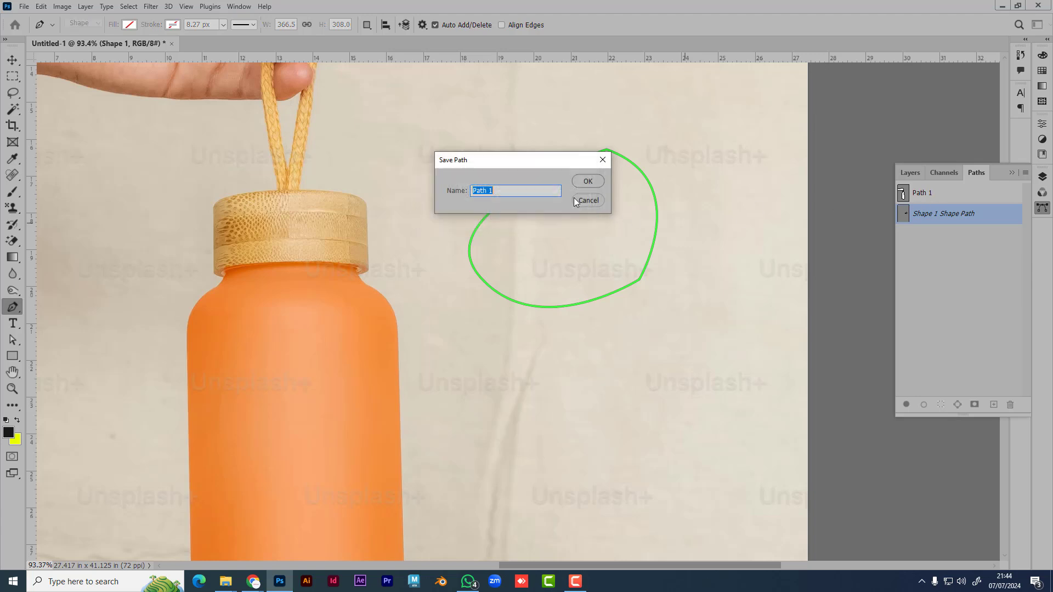
pyautogui.click(517, 191)
pyautogui.click(586, 181)
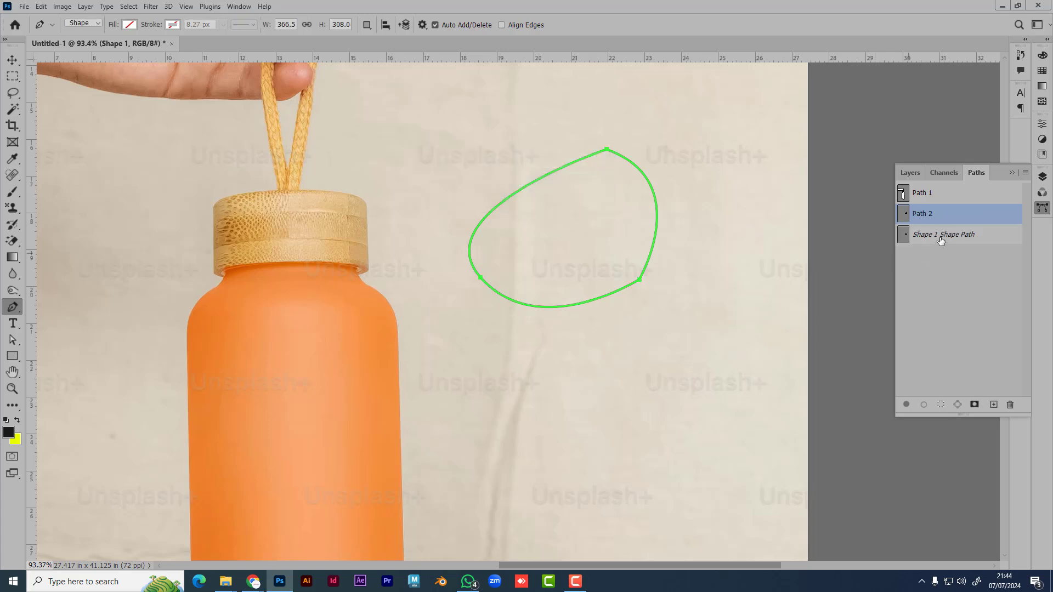
# - Delete Shape 1 Shape Path and Path 1, and switch the Pen tool back to Path mode
pyautogui.moveTo(940, 234); pyautogui.dragTo(1010, 404)
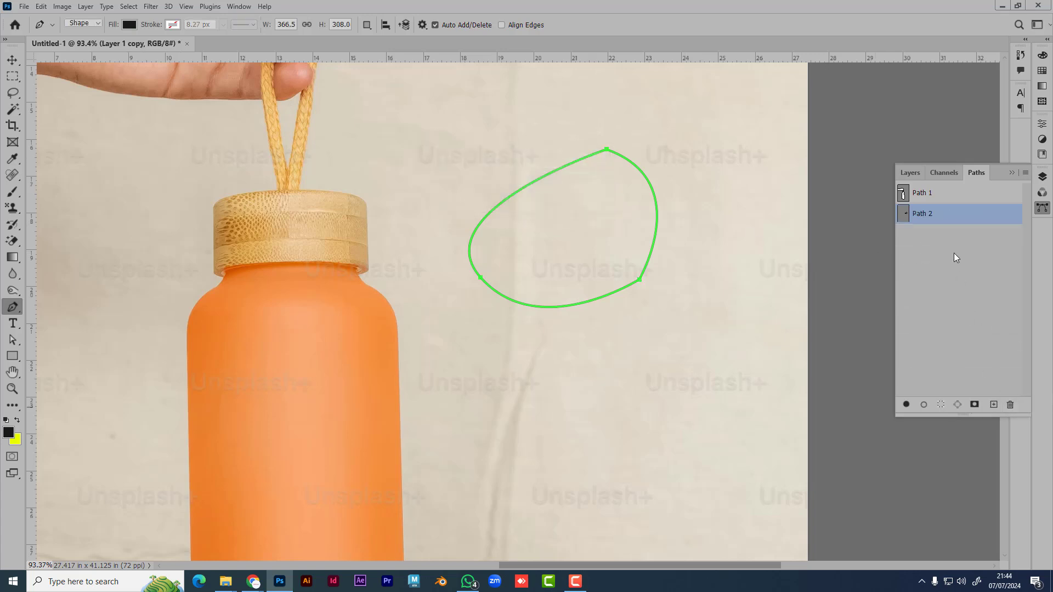
pyautogui.moveTo(939, 193); pyautogui.dragTo(1010, 405)
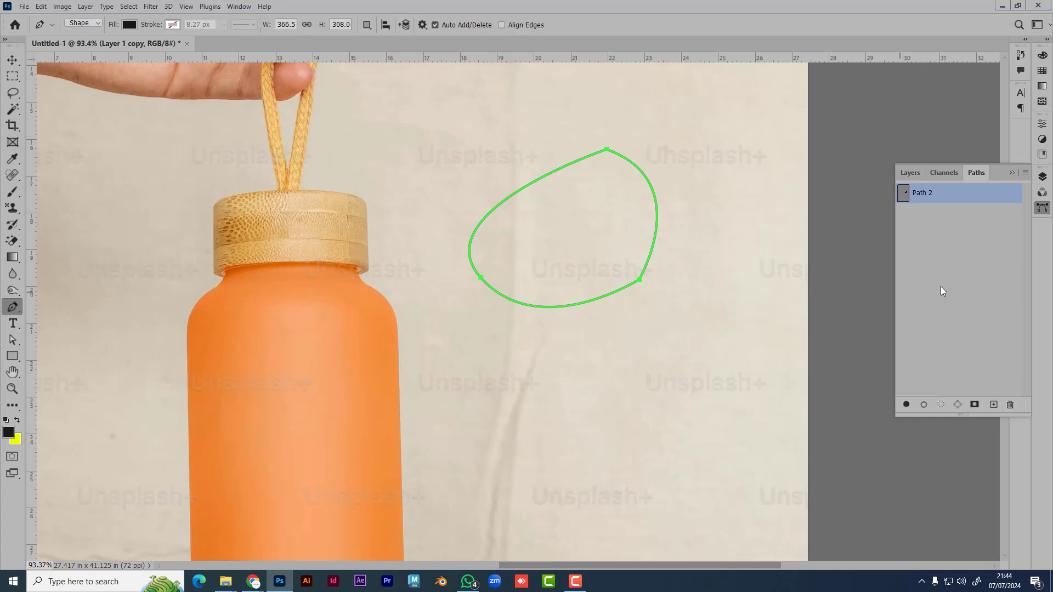
pyautogui.click(83, 23)
pyautogui.click(82, 43)
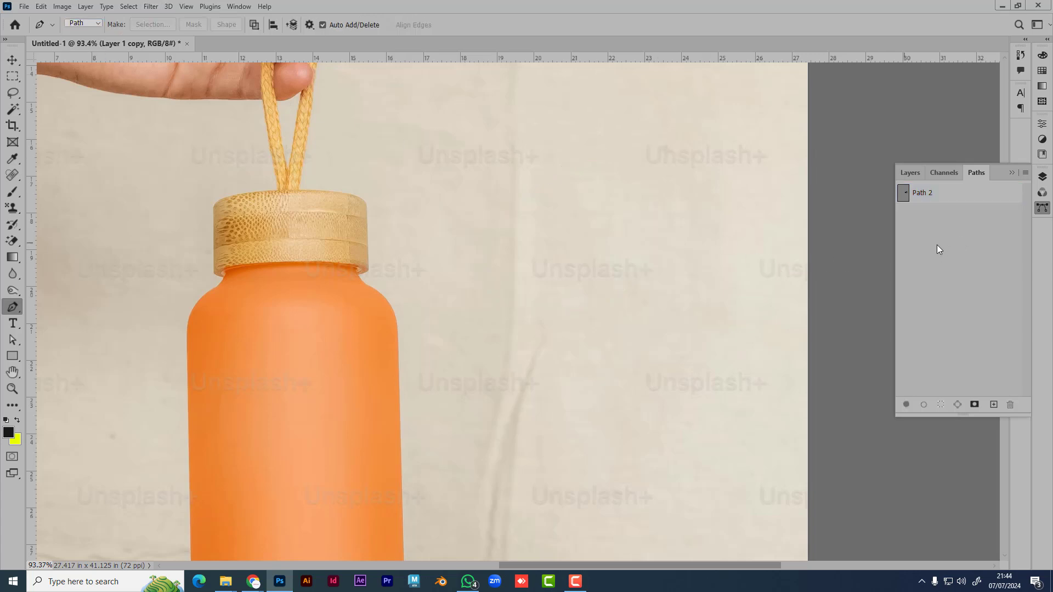
# - Undo the path deletions and the added shape to restore Path 1 around the hand and bottle
pyautogui.hotkey('ctrl', 'z')
pyautogui.hotkey('ctrl', 'z')
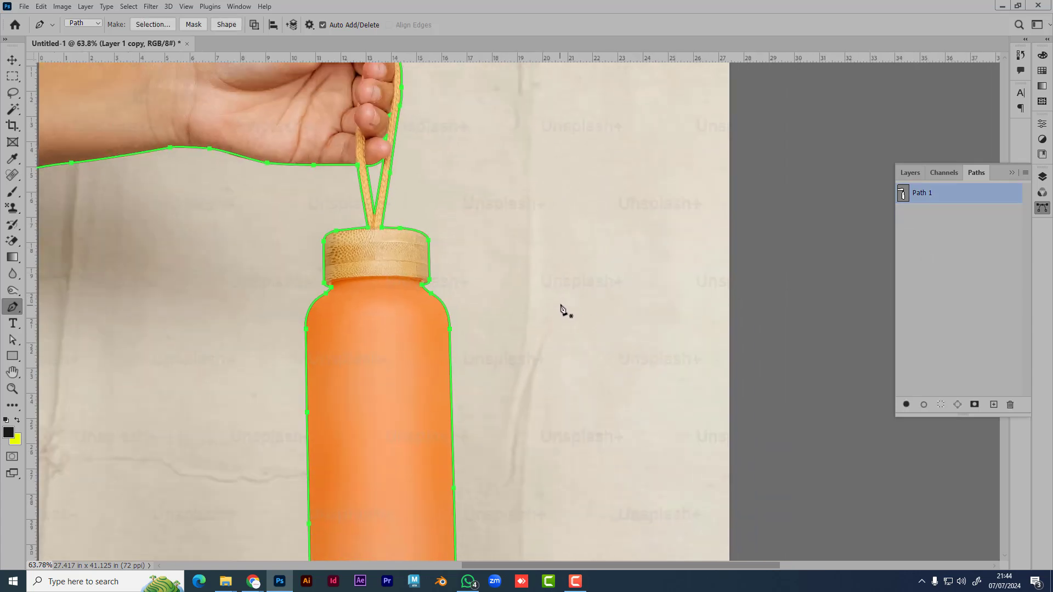
pyautogui.scroll(-3, 564, 310)
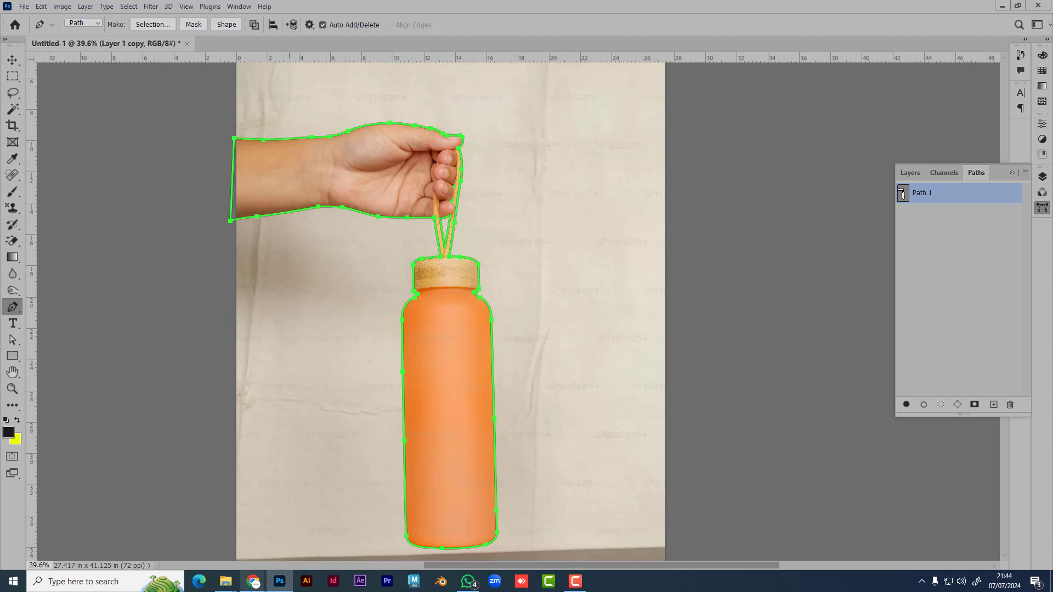
# - Switch to Chrome and return to the Unsplash bottle search results to find another bottle photo
pyautogui.moveTo(252, 581)
pyautogui.click(209, 548)
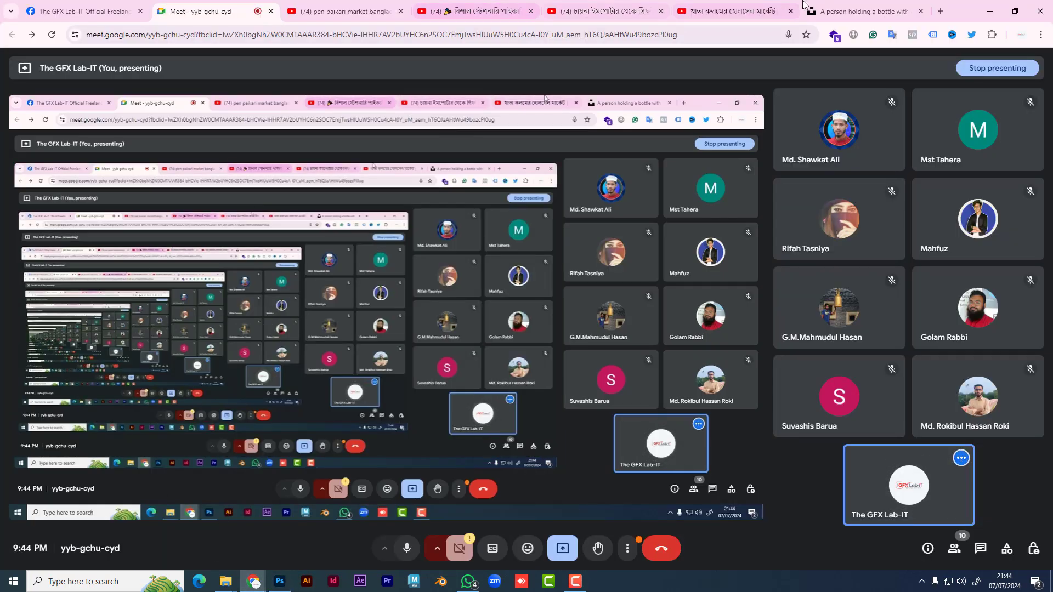
pyautogui.click(853, 11)
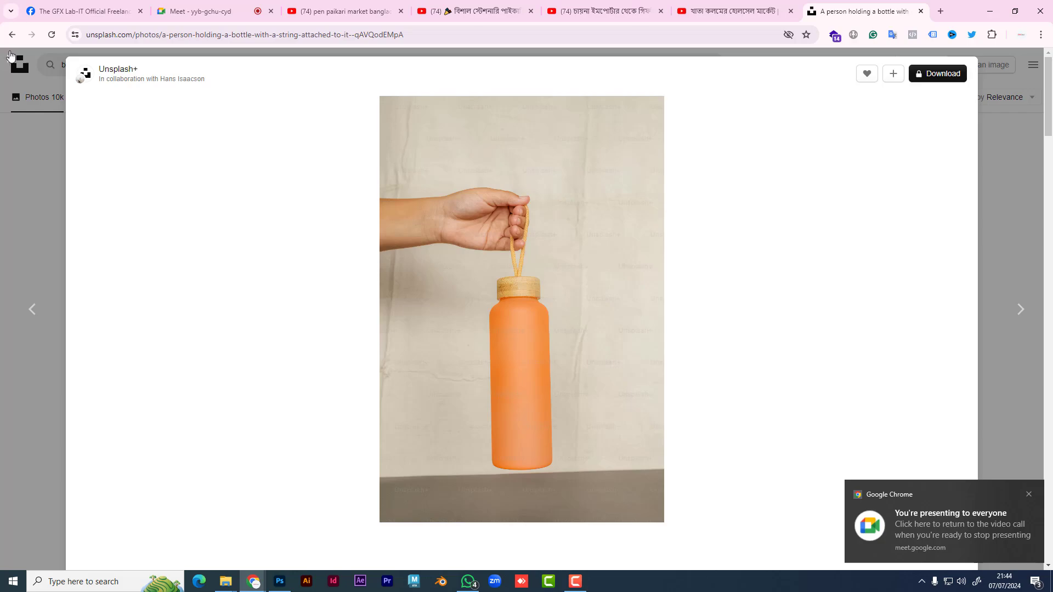
pyautogui.click(10, 55)
pyautogui.scroll(10, 455, 350)
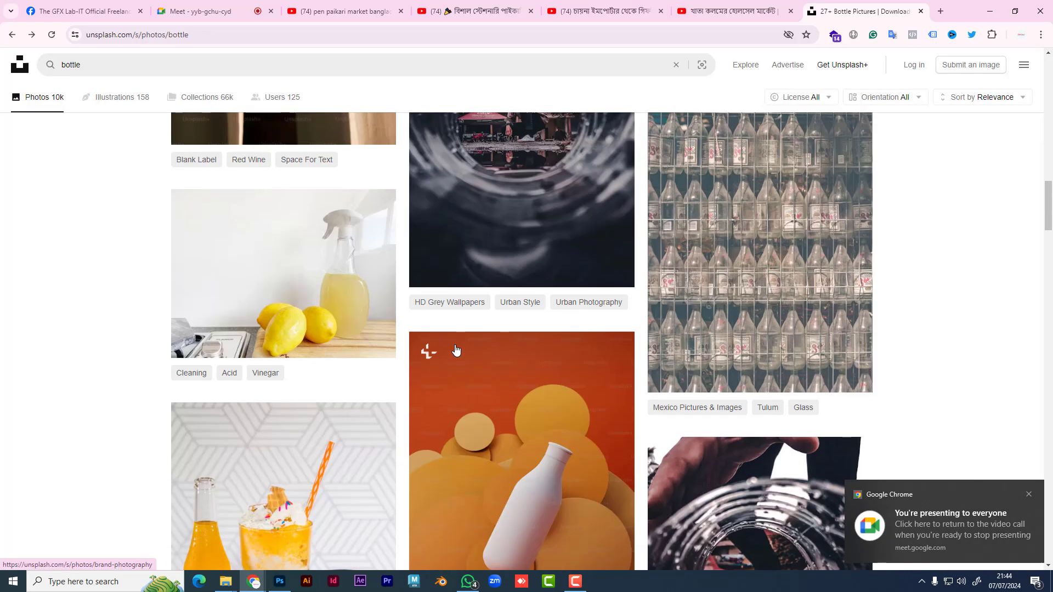
pyautogui.scroll(15, 455, 348)
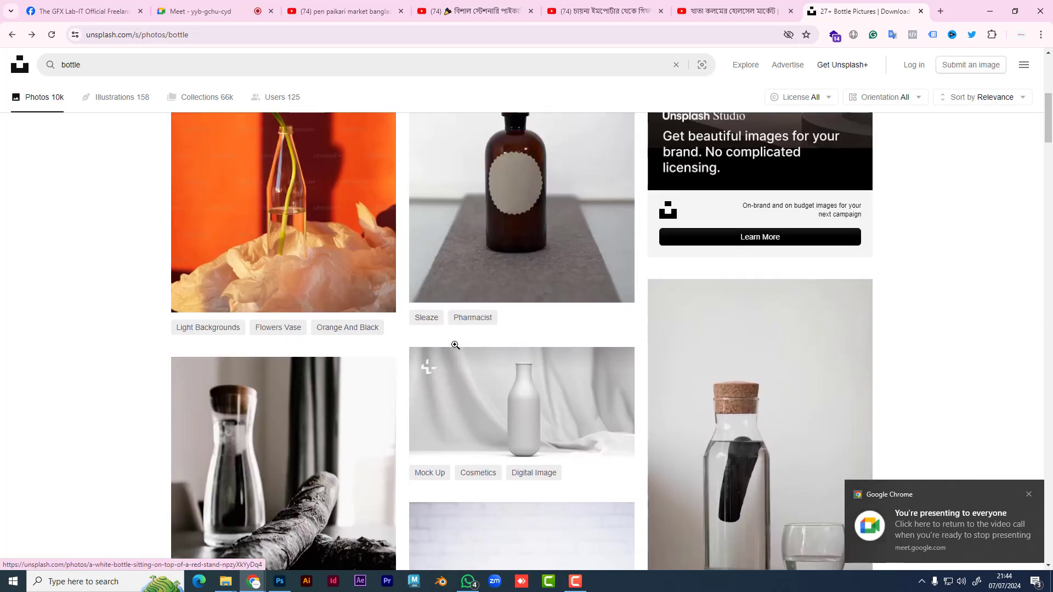
pyautogui.scroll(4, 456, 345)
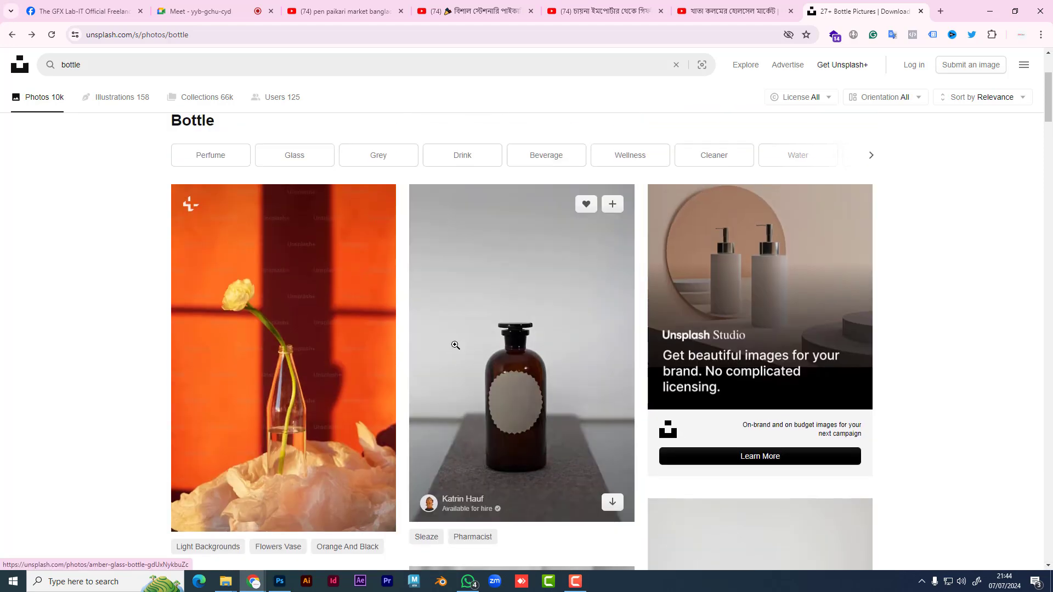
pyautogui.scroll(3, 455, 345)
pyautogui.scroll(-4, 455, 345)
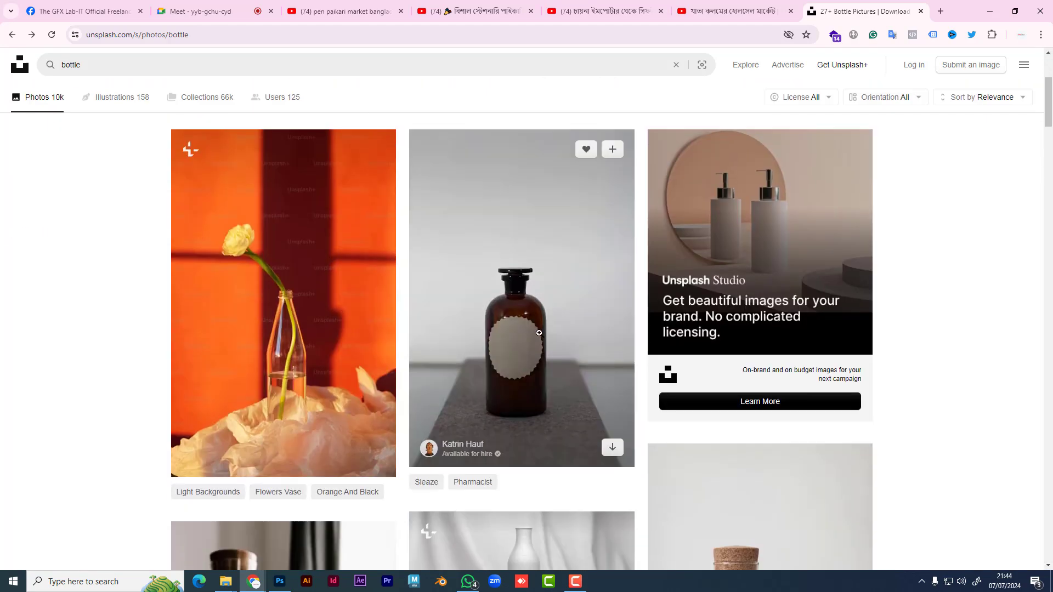
# - Open the amber glass bottle photo and copy its image
pyautogui.click(560, 327)
pyautogui.rightClick(593, 305)
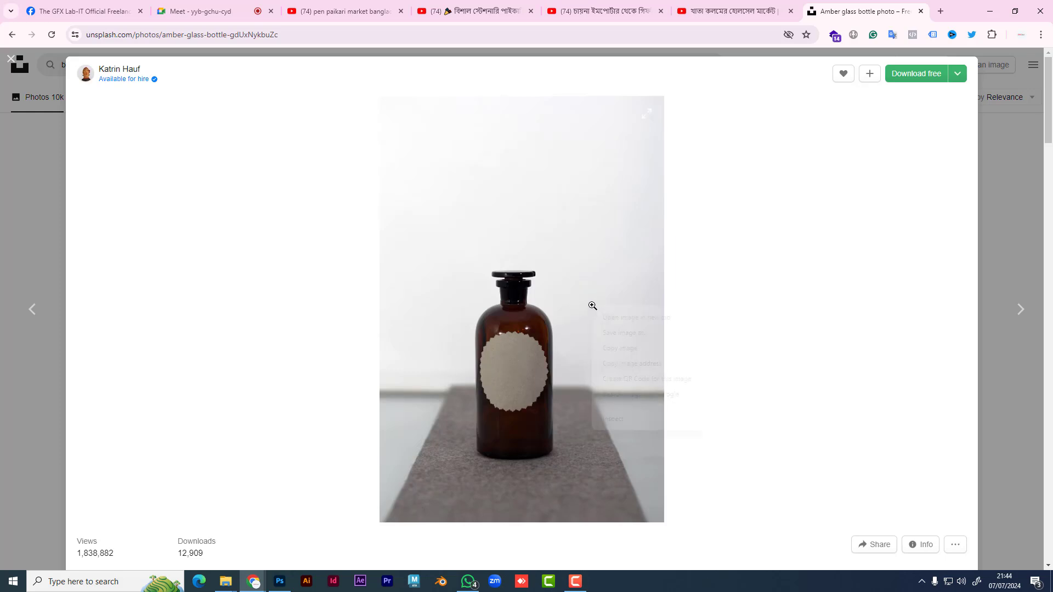
pyautogui.click(631, 354)
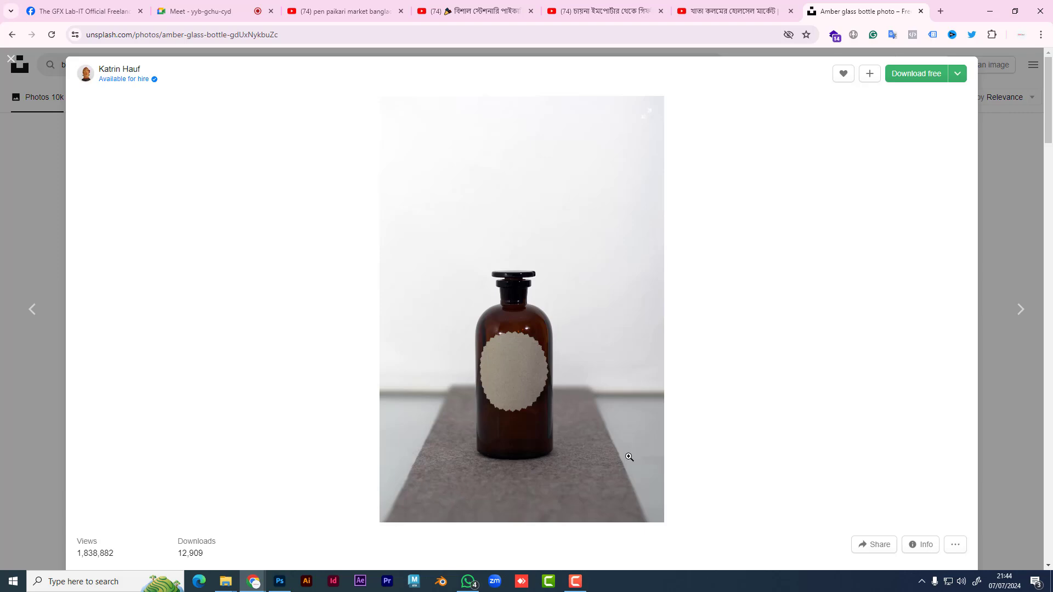
# - Switch to Photoshop, create a new document at the copied image's size, and paste the amber bottle photo into it
pyautogui.click(279, 582)
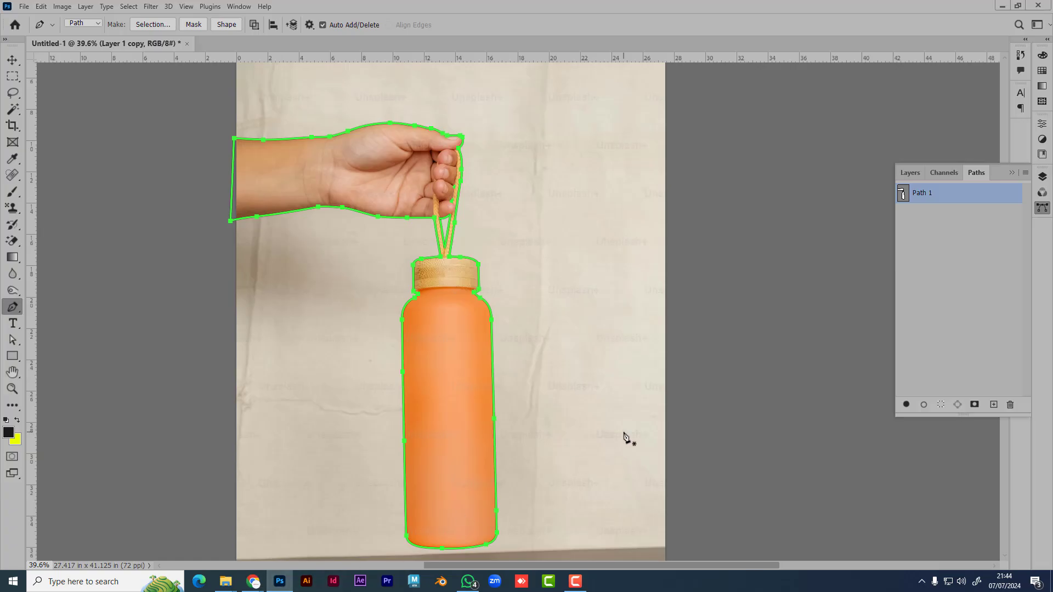
pyautogui.hotkey('ctrl', 'n')
pyautogui.press('Return')
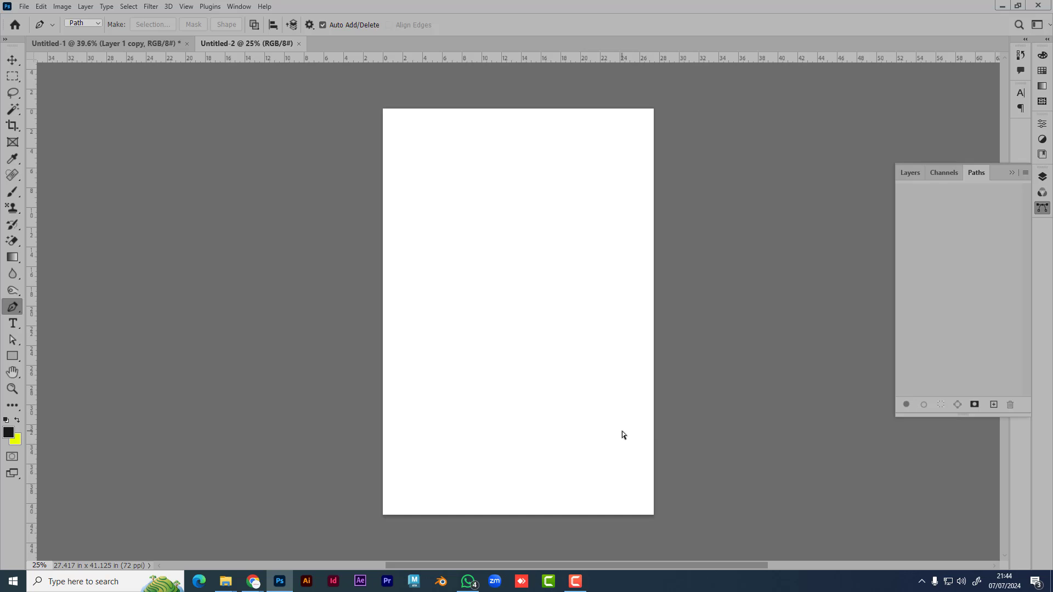
pyautogui.hotkey('ctrl', 'v')
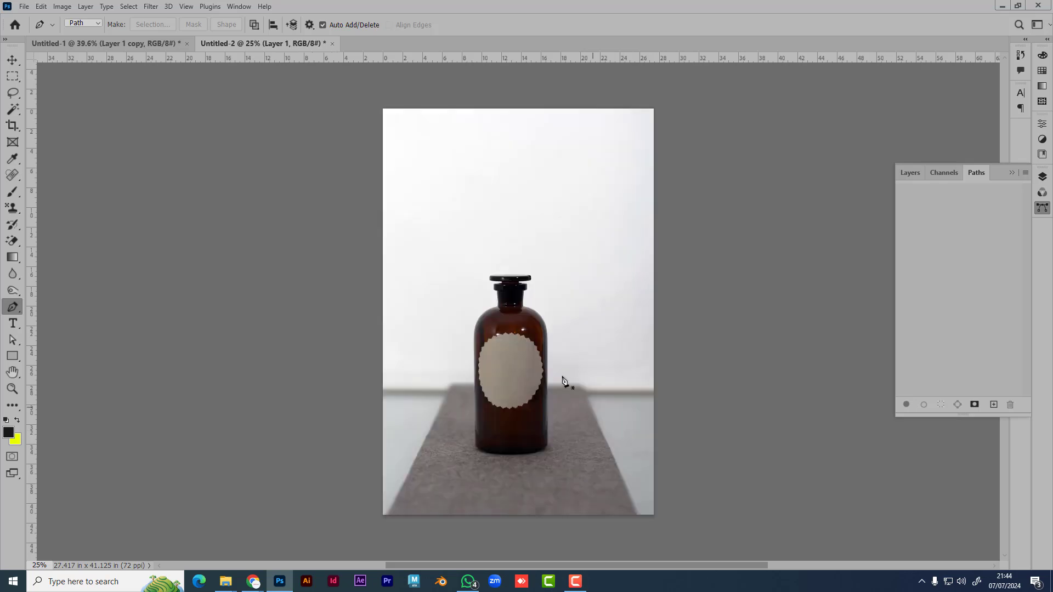
# - Select the amber bottle with the Object Selection Tool in Lasso mode by outlining it loosely
pyautogui.scroll(2, 555, 421)
pyautogui.scroll(2, 502, 353)
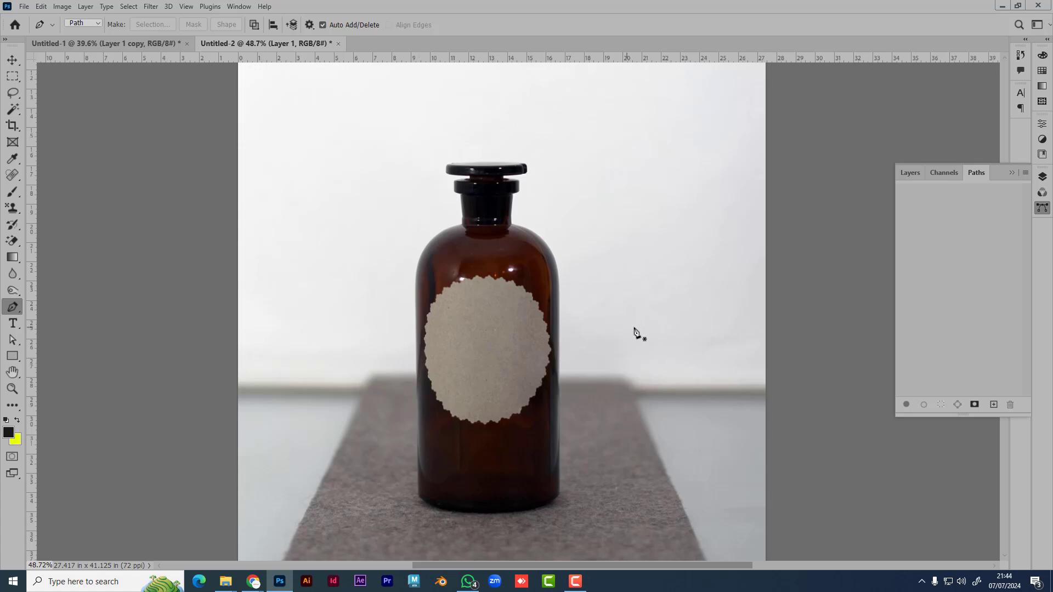
pyautogui.scroll(1, 578, 319)
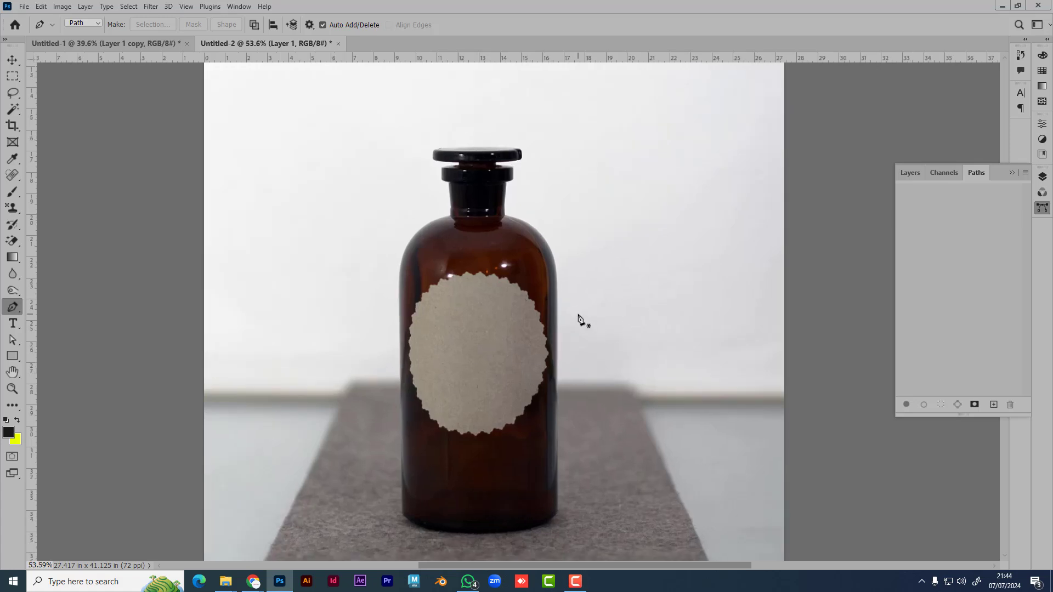
pyautogui.click(13, 95)
pyautogui.click(15, 113)
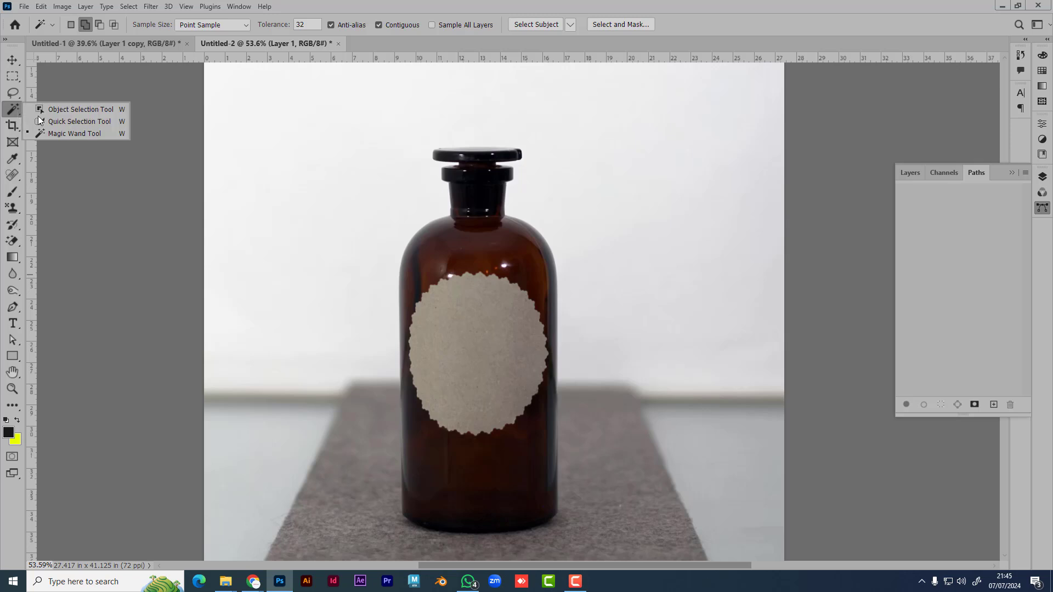
pyautogui.click(76, 110)
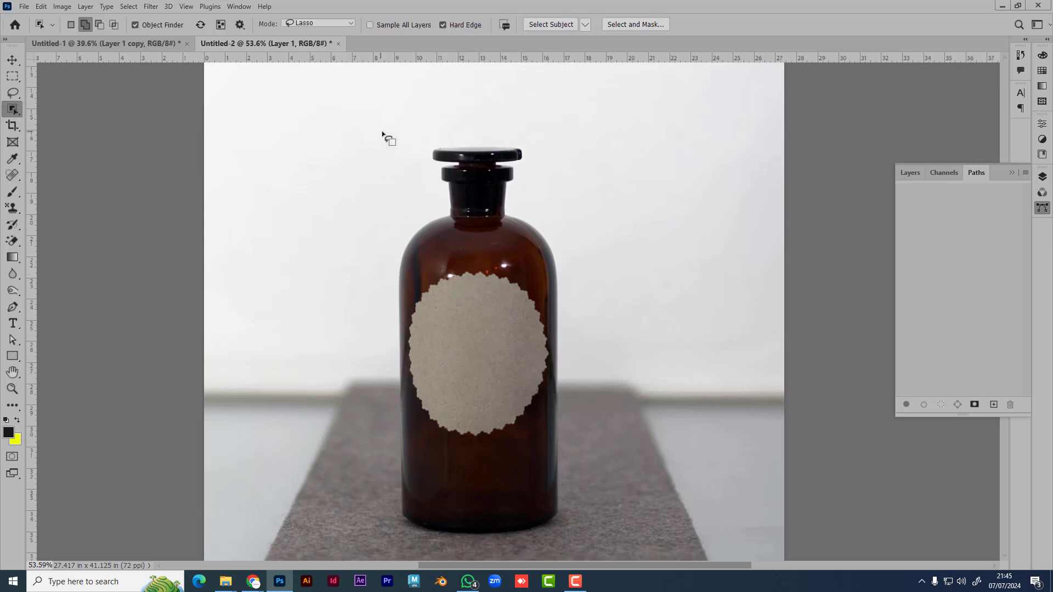
pyautogui.moveTo(423, 175)
pyautogui.mouseDown()
pyautogui.moveTo(498, 122)
pyautogui.moveTo(545, 160)
pyautogui.moveTo(535, 193)
pyautogui.moveTo(581, 306)
pyautogui.moveTo(585, 415)
pyautogui.mouseUp()
pyautogui.moveTo(529, 533); pyautogui.dragTo(462, 543)
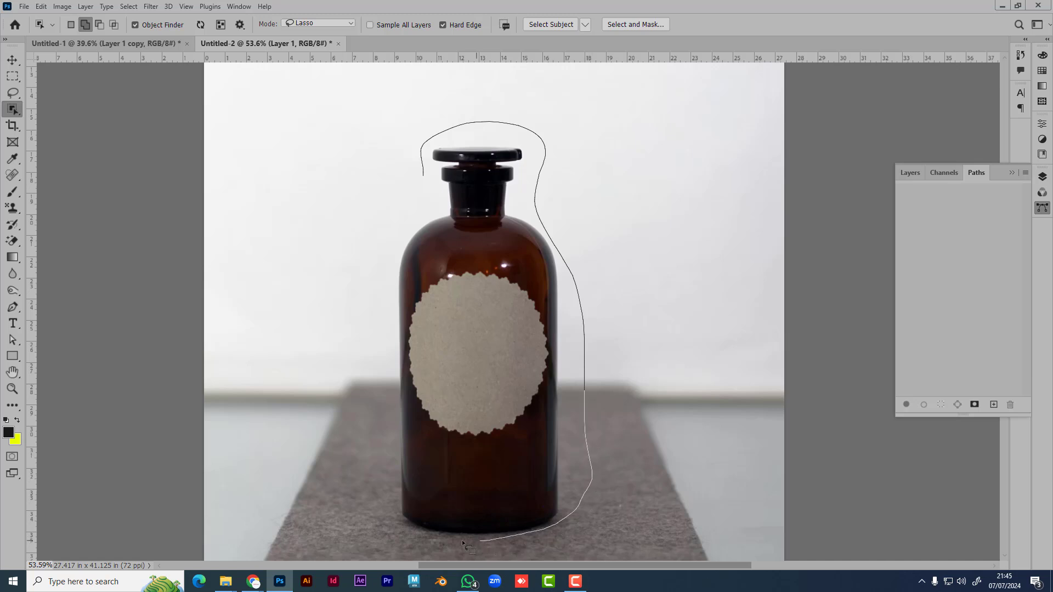
pyautogui.moveTo(388, 393)
pyautogui.mouseDown()
pyautogui.moveTo(392, 237)
pyautogui.moveTo(420, 211)
pyautogui.moveTo(425, 176)
pyautogui.mouseUp()
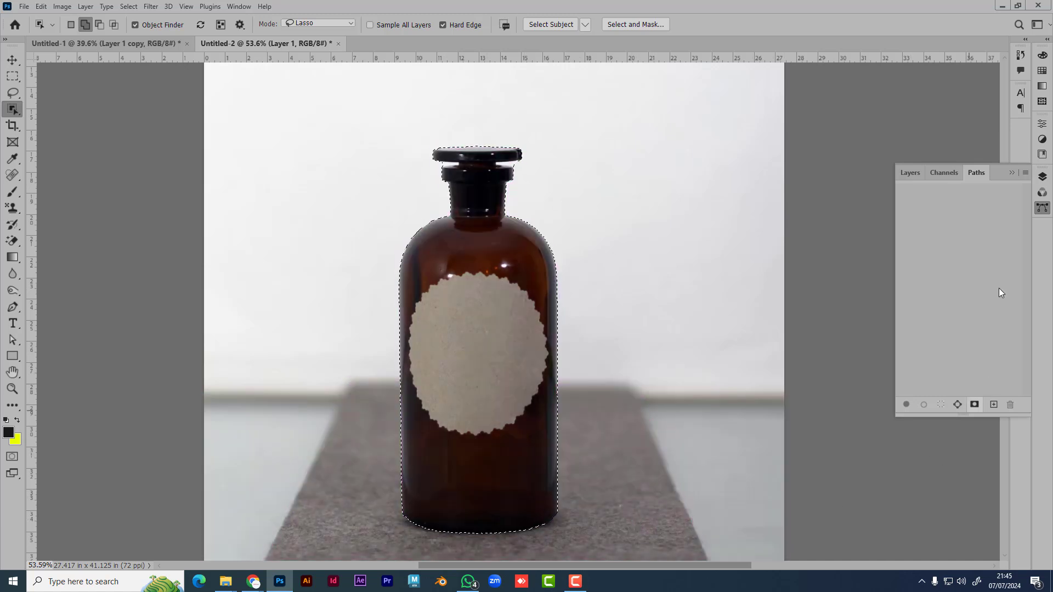
# - Convert the bottle selection to a work path with a tolerance of 0.5 pixels
pyautogui.click(1025, 174)
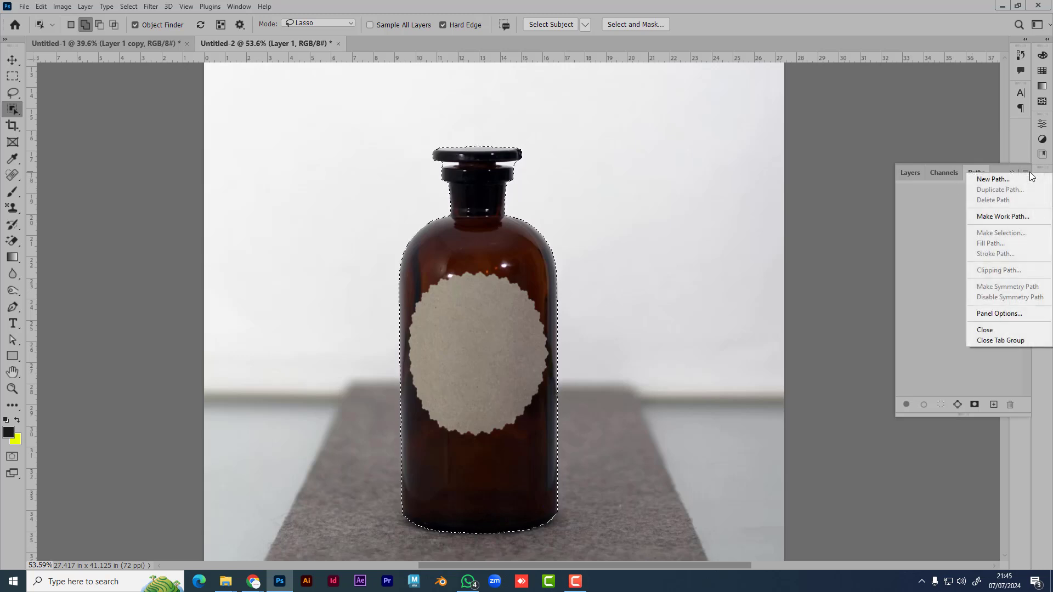
pyautogui.click(1012, 217)
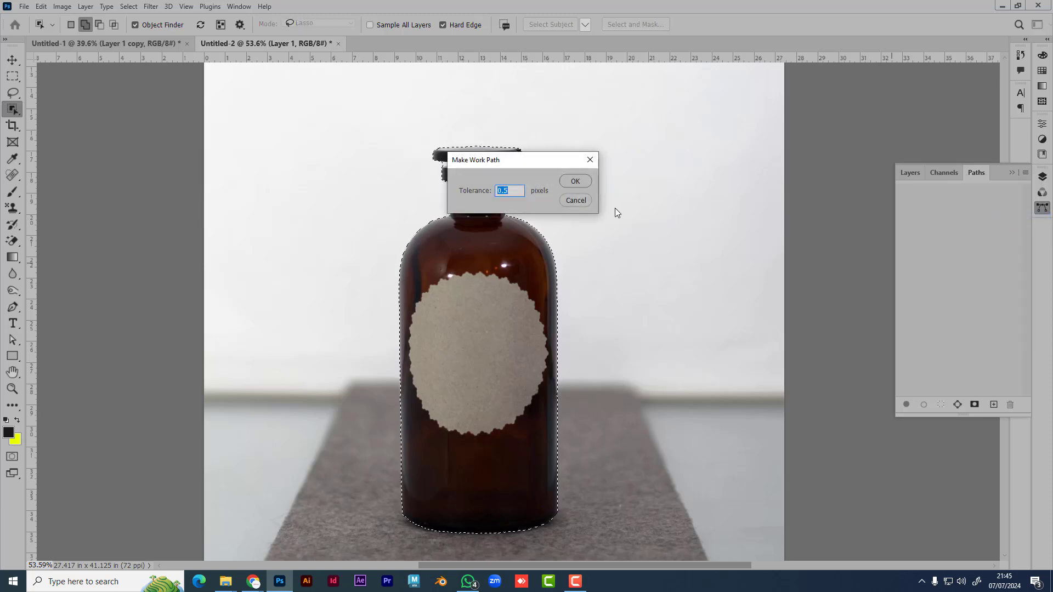
pyautogui.click(583, 182)
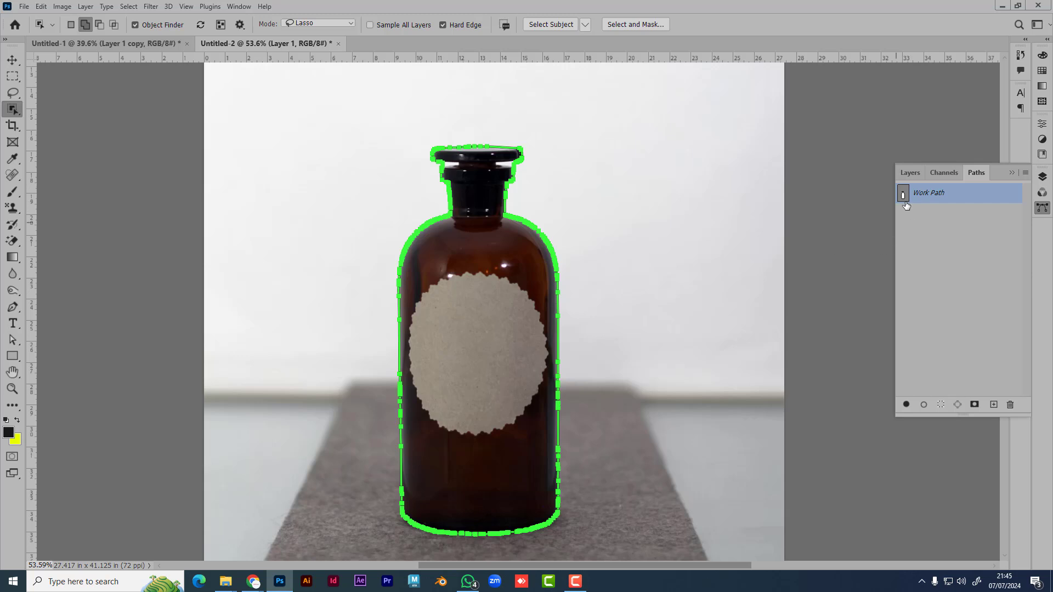
# - Save the work path as Path 1 and display it around the bottle
pyautogui.rightClick(955, 195)
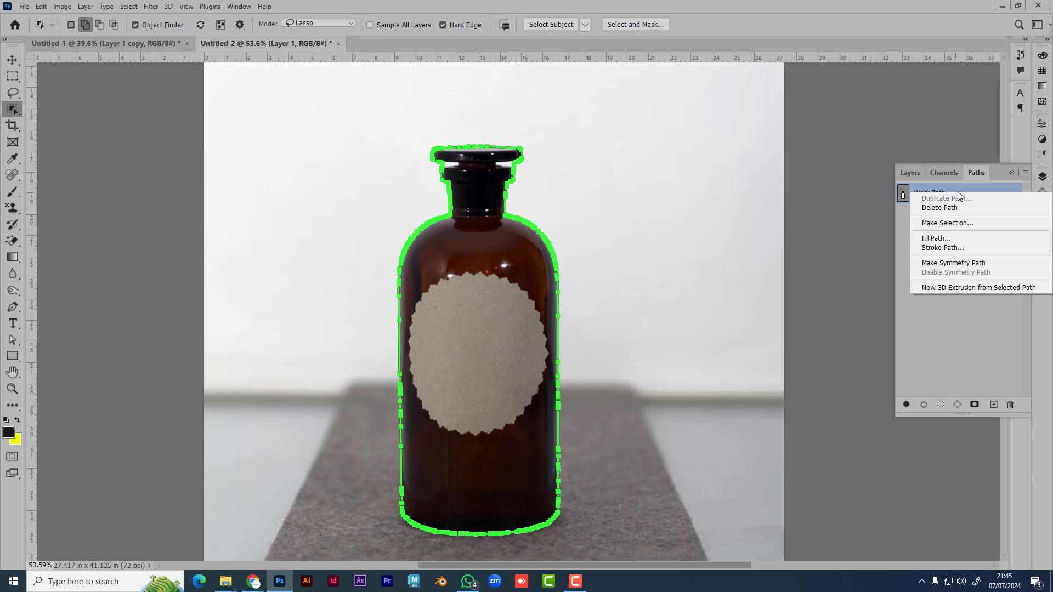
pyautogui.click(969, 193)
pyautogui.doubleClick(968, 194)
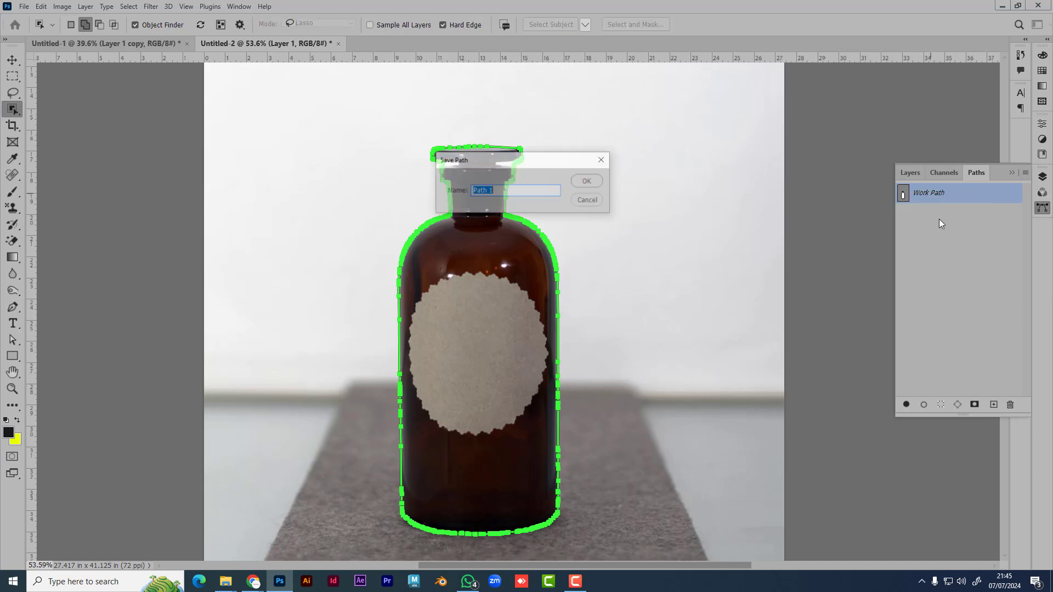
pyautogui.click(601, 183)
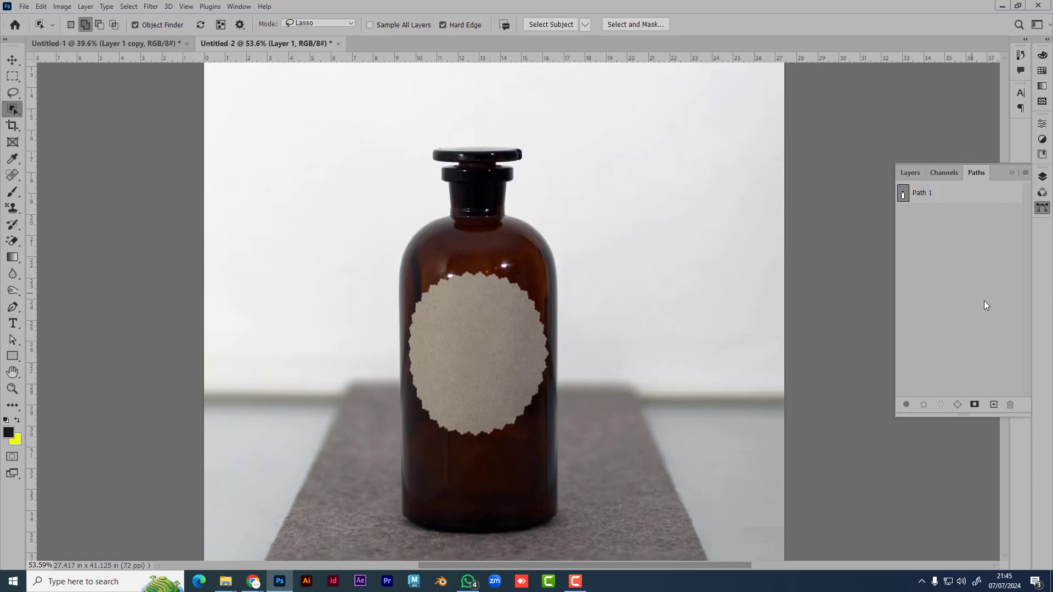
pyautogui.click(955, 198)
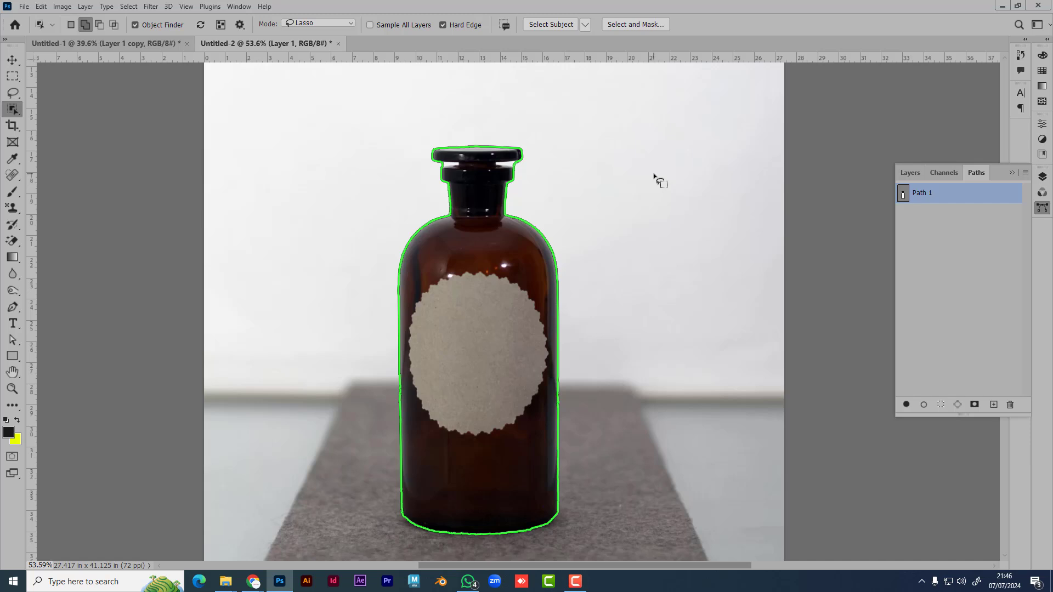
# - Delete the jagged path segment bridging the right-hand gap between the bottle's stopper and rim with the Direct Selection Tool
pyautogui.moveTo(225, 582)
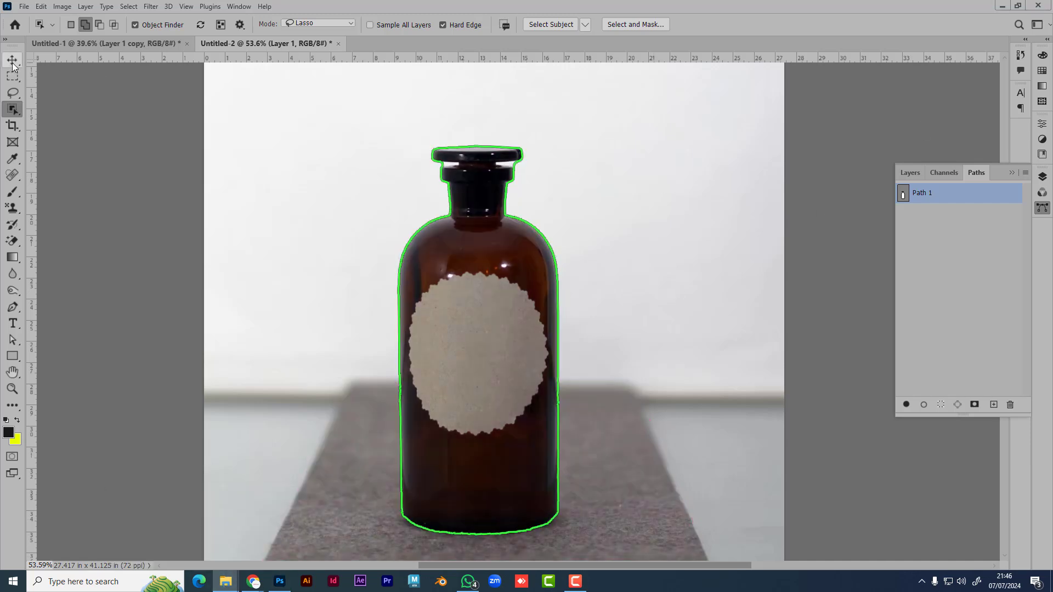
pyautogui.scroll(5, 568, 258)
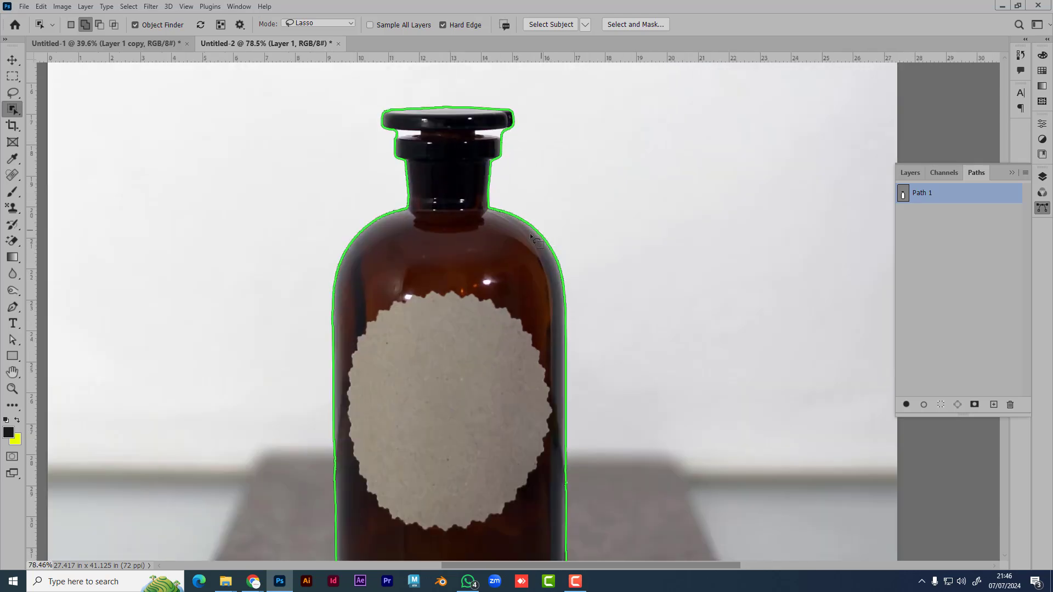
pyautogui.moveTo(505, 130); pyautogui.dragTo(591, 324)
pyautogui.scroll(8, 440, 287)
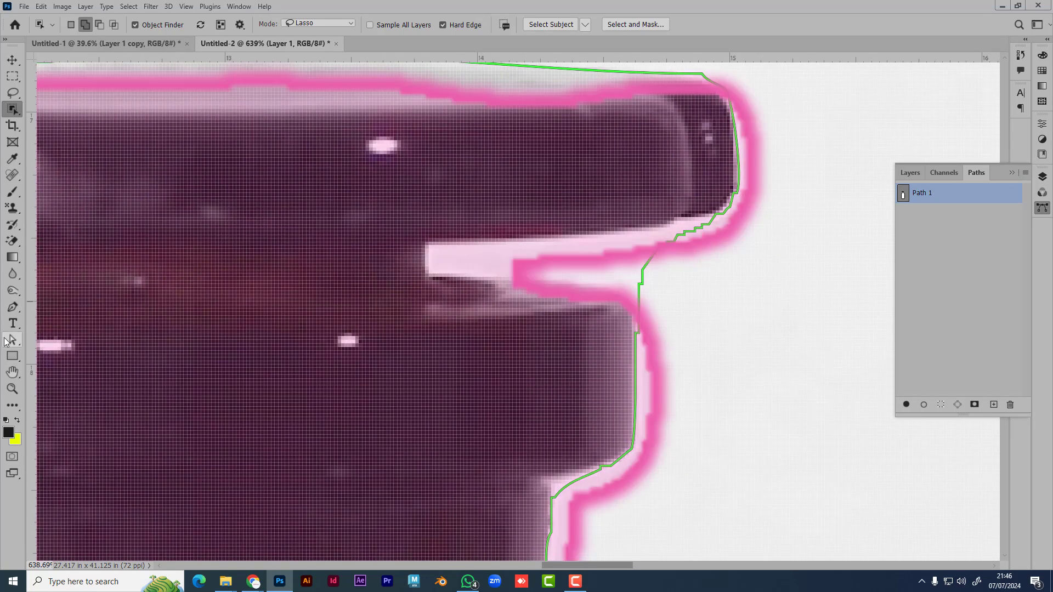
pyautogui.click(11, 340)
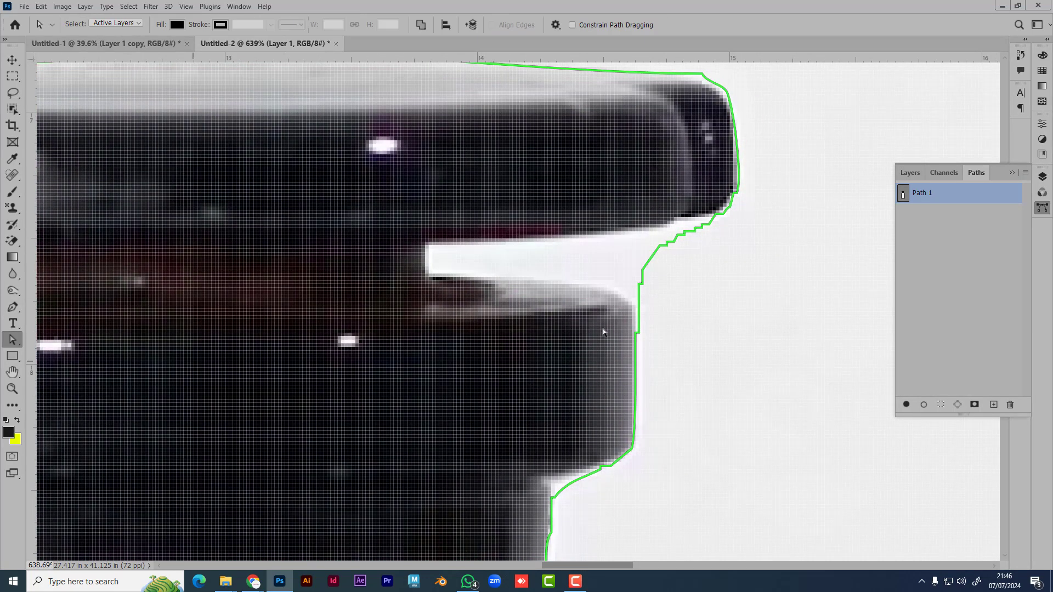
pyautogui.moveTo(628, 251); pyautogui.dragTo(662, 300)
pyautogui.press('Delete')
pyautogui.moveTo(642, 238); pyautogui.dragTo(653, 215)
pyautogui.press('Delete')
pyautogui.press('Delete')
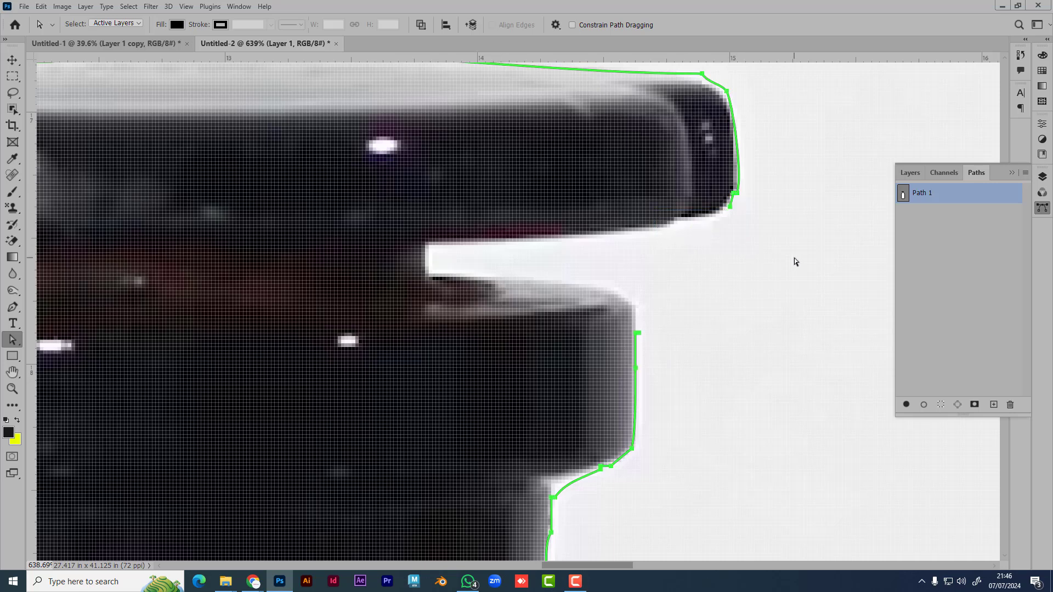
# - Redraw the missing path section with the Pen tool along the right-hand gap under the stopper, rejoining it at the rim
pyautogui.press('p')
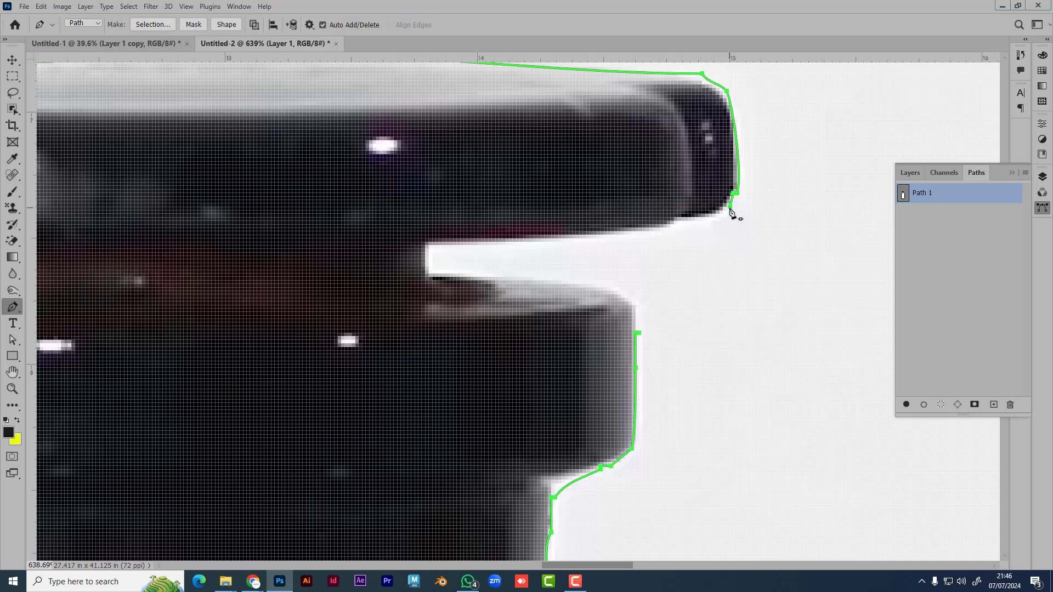
pyautogui.moveTo(677, 221); pyautogui.dragTo(658, 226)
pyautogui.moveTo(425, 242); pyautogui.dragTo(429, 280)
pyautogui.keyDown('alt'); pyautogui.click(425, 242); pyautogui.keyUp('alt')
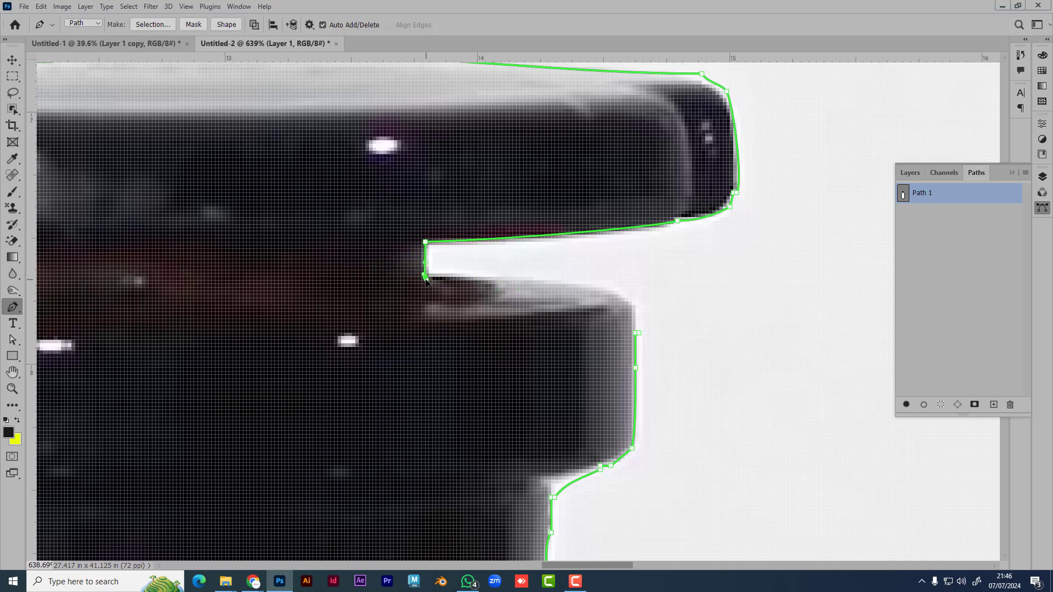
pyautogui.moveTo(583, 284); pyautogui.dragTo(629, 288)
pyautogui.moveTo(638, 332); pyautogui.dragTo(639, 361)
# - Load the corrected bottle path as a selection and add a layer mask that hides the background
pyautogui.scroll(-5, 757, 292)
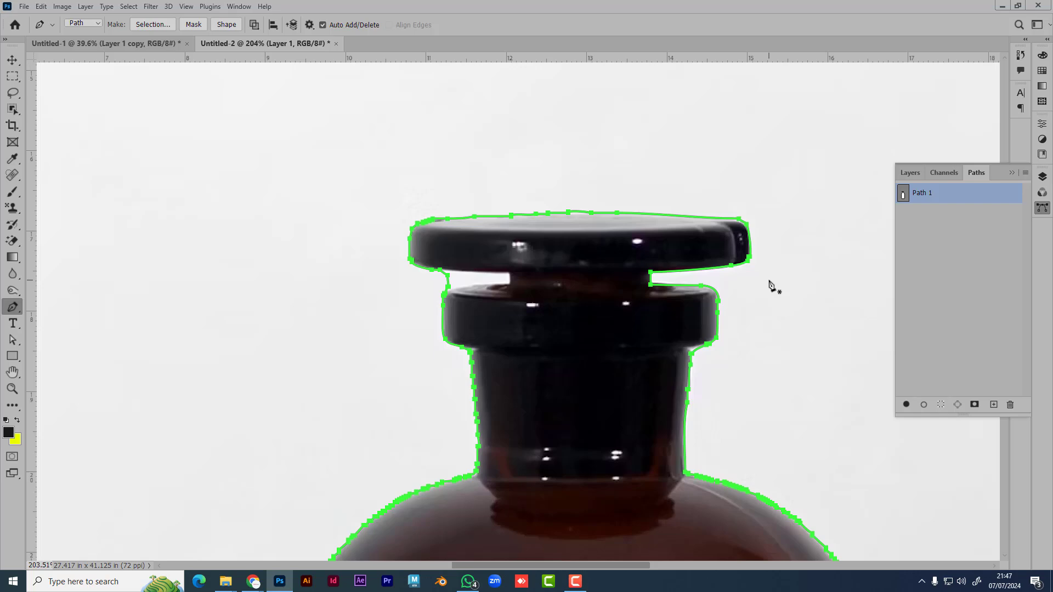
pyautogui.hotkey('ctrl', 'Return')
pyautogui.scroll(-5, 769, 287)
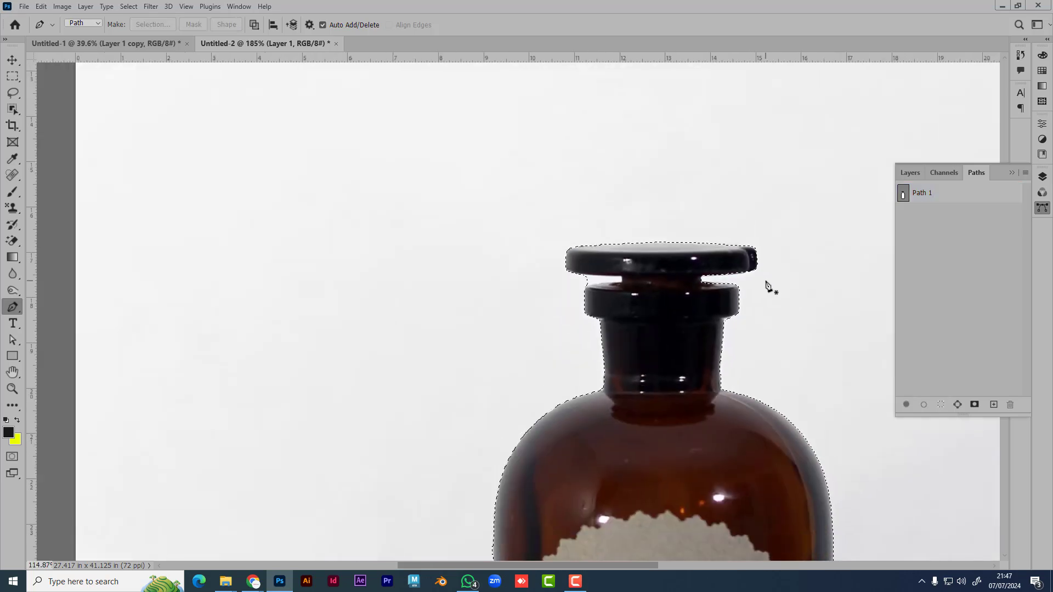
pyautogui.moveTo(765, 434); pyautogui.dragTo(452, 263)
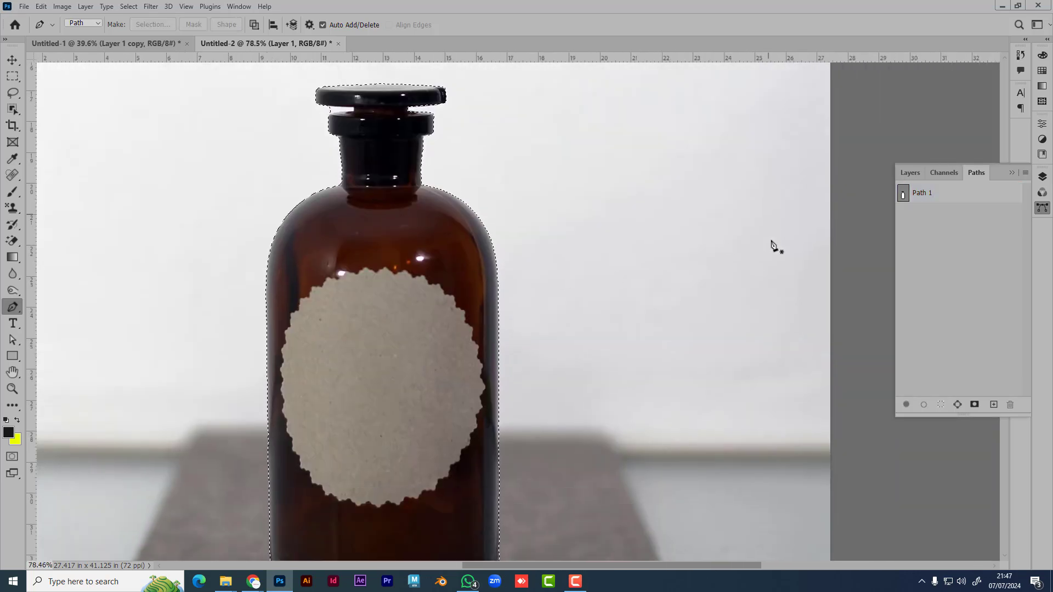
pyautogui.click(974, 404)
pyautogui.scroll(-4, 548, 402)
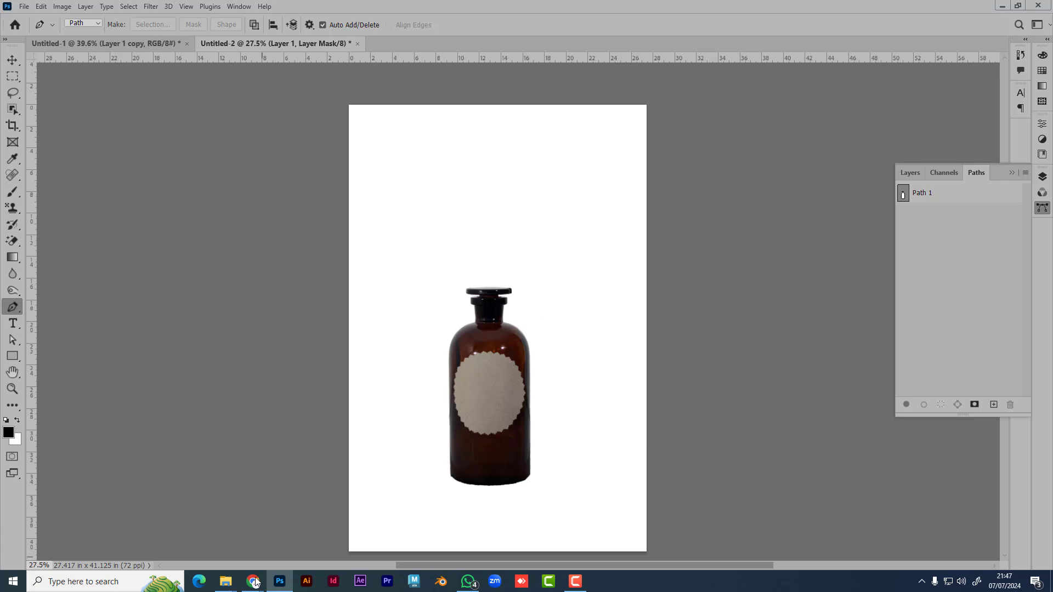
# - Open the red Ferrari side-view image without stickers from the 27 images folder on New Volume (D:) in Photoshop
pyautogui.click(207, 558)
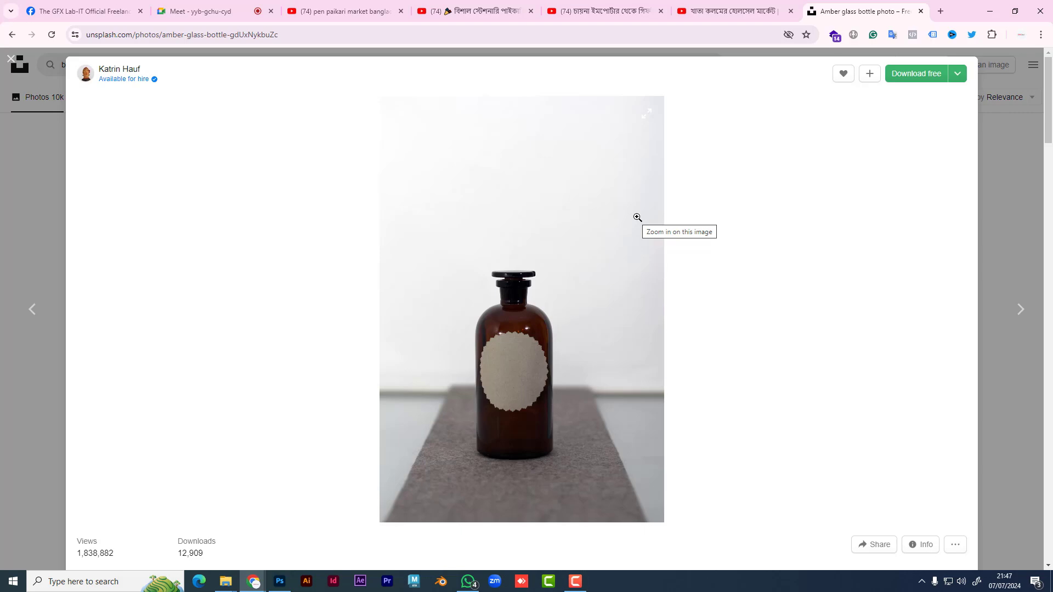
pyautogui.moveTo(225, 581)
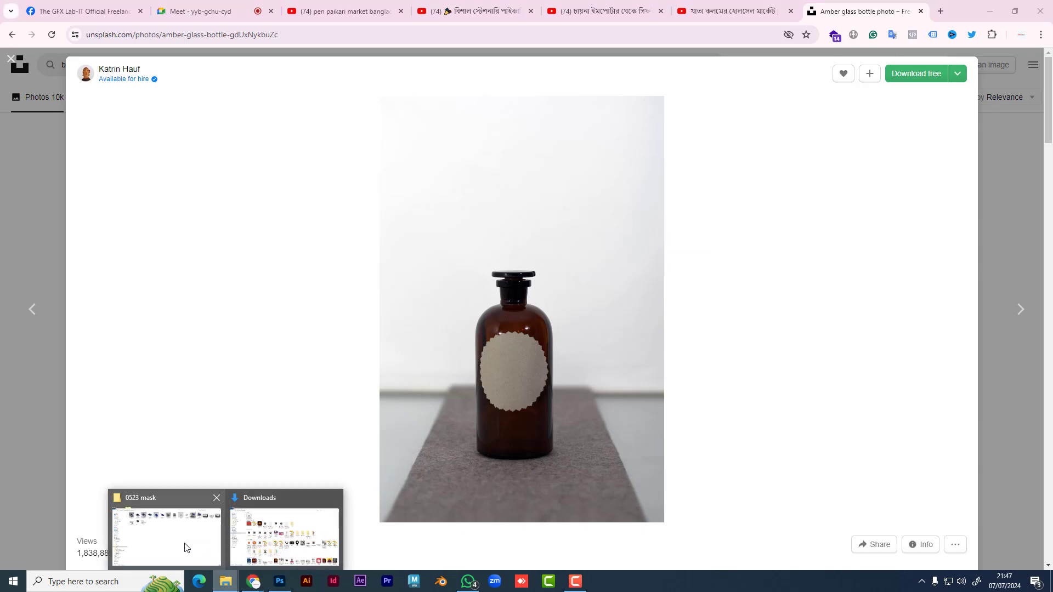
pyautogui.click(187, 547)
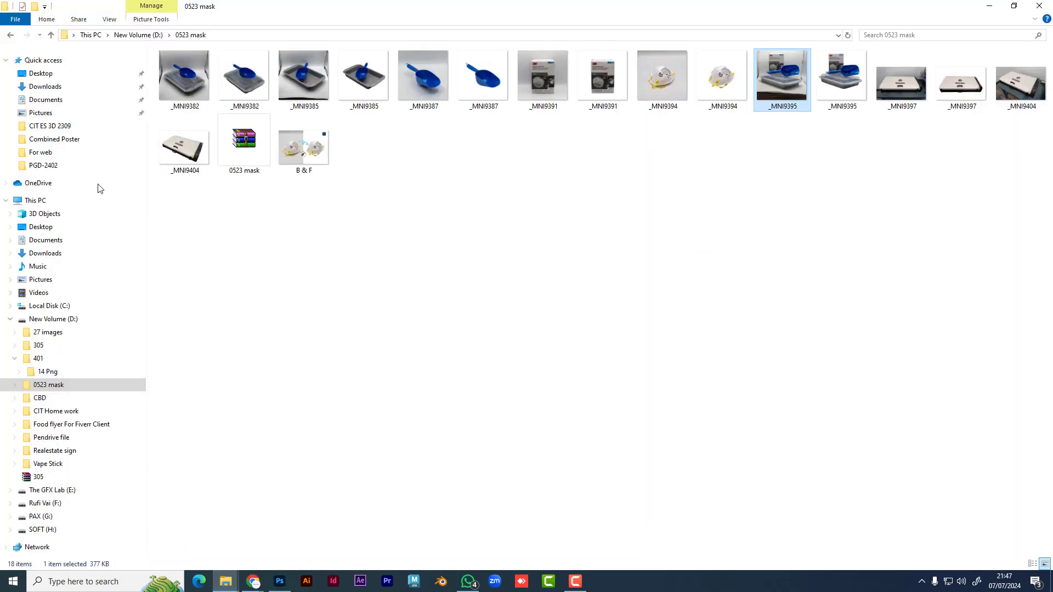
pyautogui.click(51, 35)
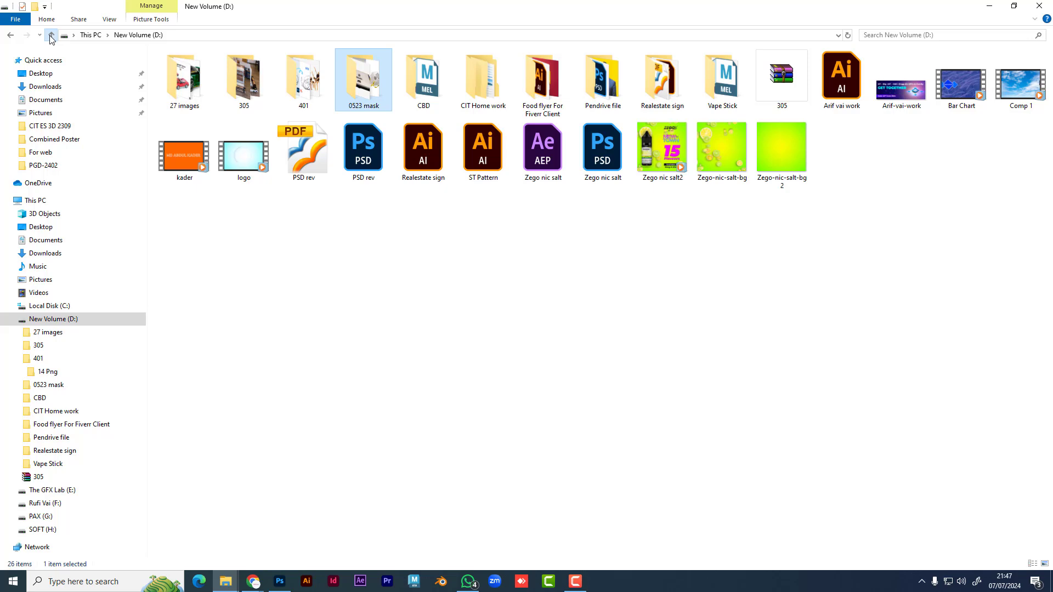
pyautogui.doubleClick(184, 83)
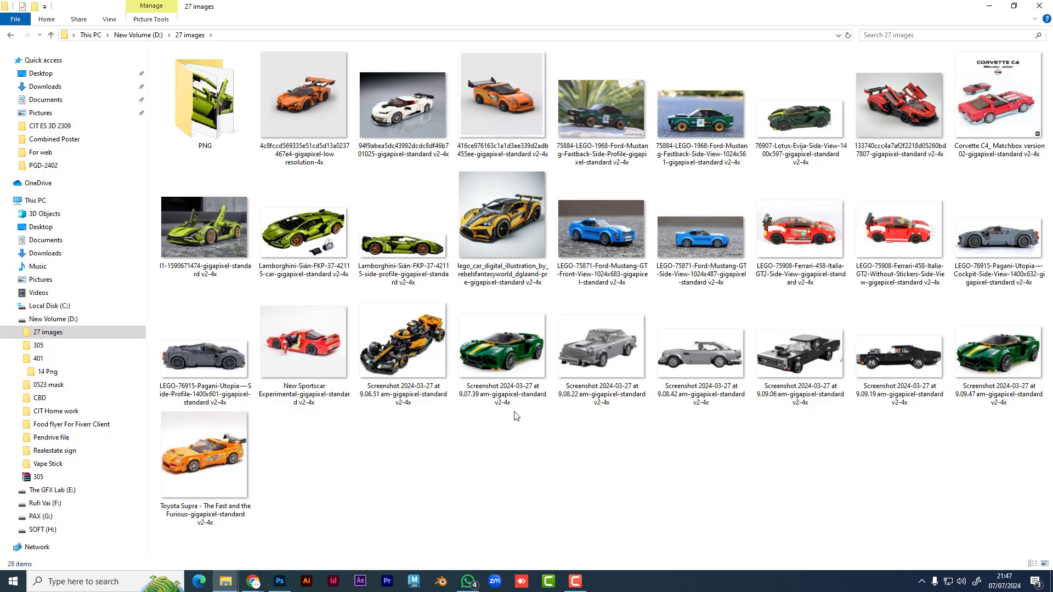
pyautogui.click(919, 237)
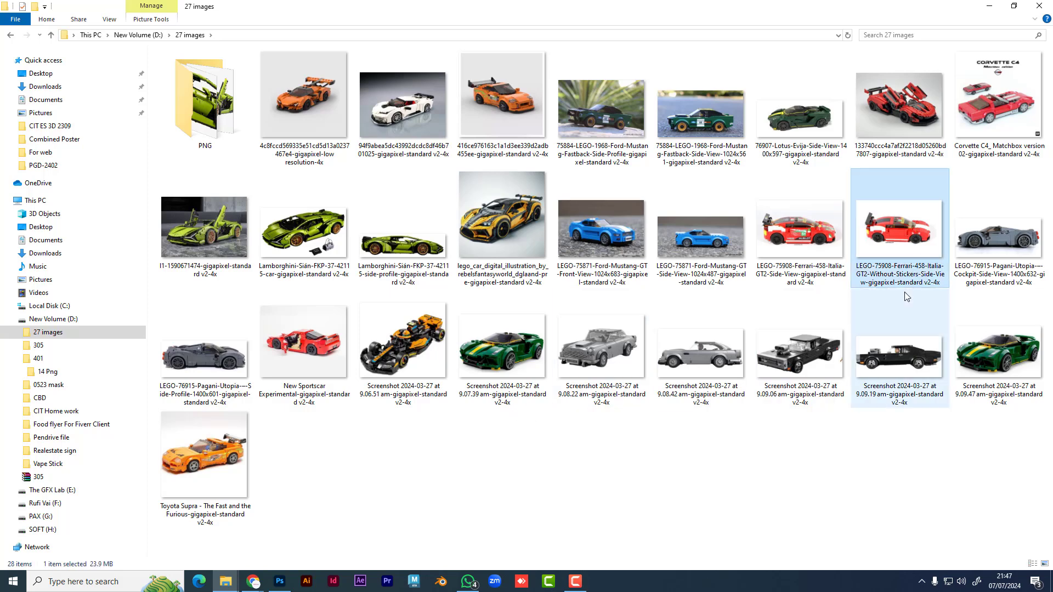
pyautogui.moveTo(915, 239); pyautogui.dragTo(536, 4)
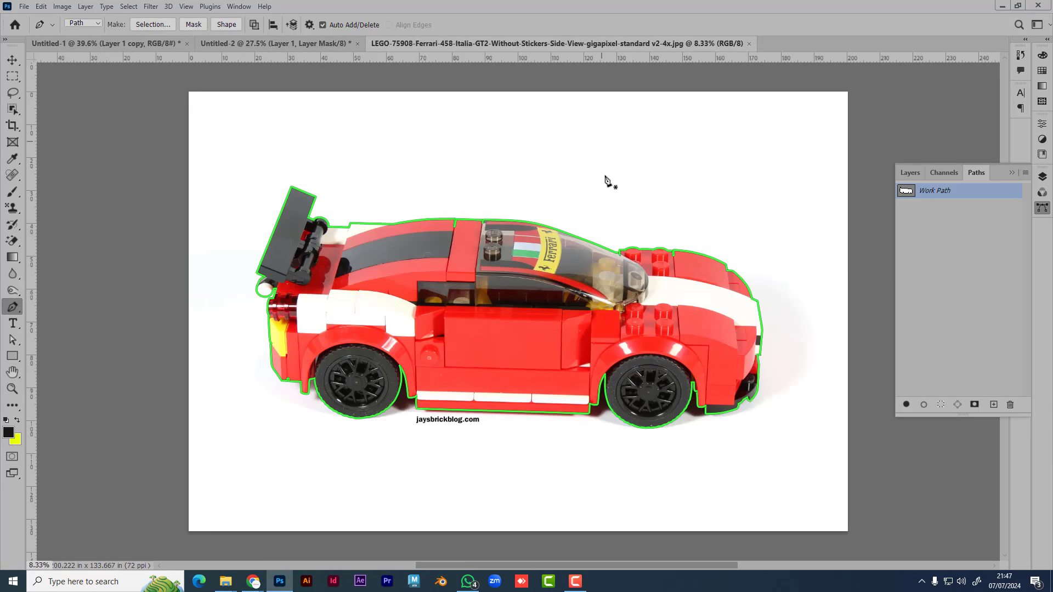
# - Deselect the red car's work path and select the white background around the car with the Magic Wand Tool
pyautogui.click(953, 290)
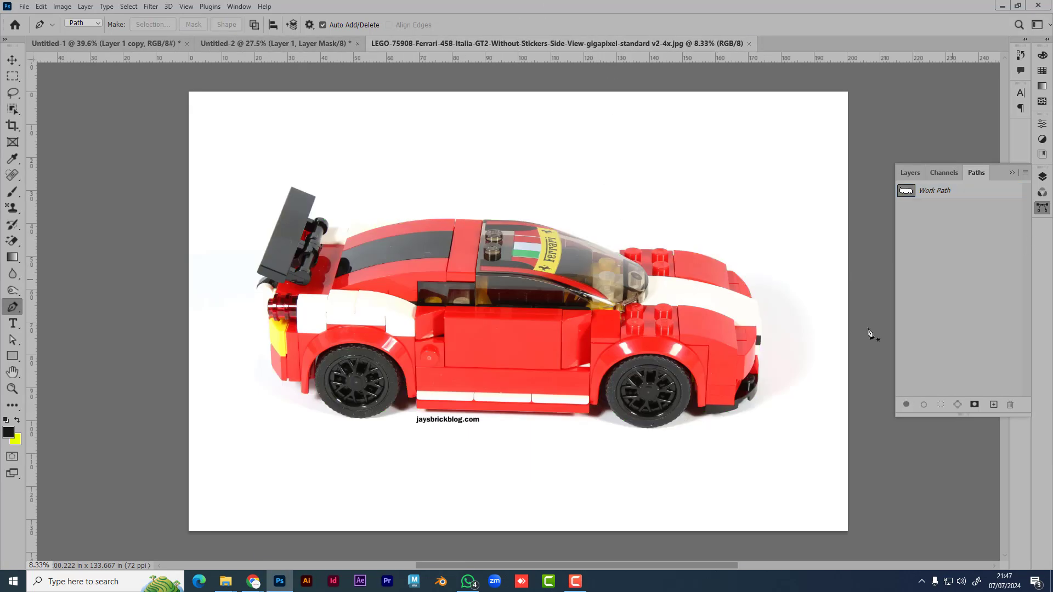
pyautogui.click(13, 108)
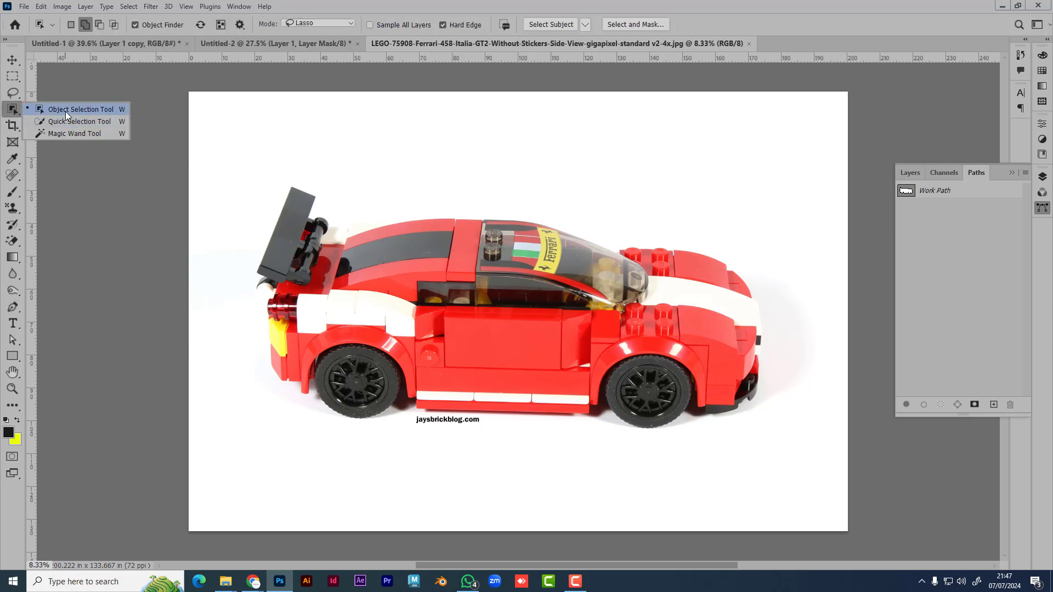
pyautogui.click(66, 134)
pyautogui.click(784, 181)
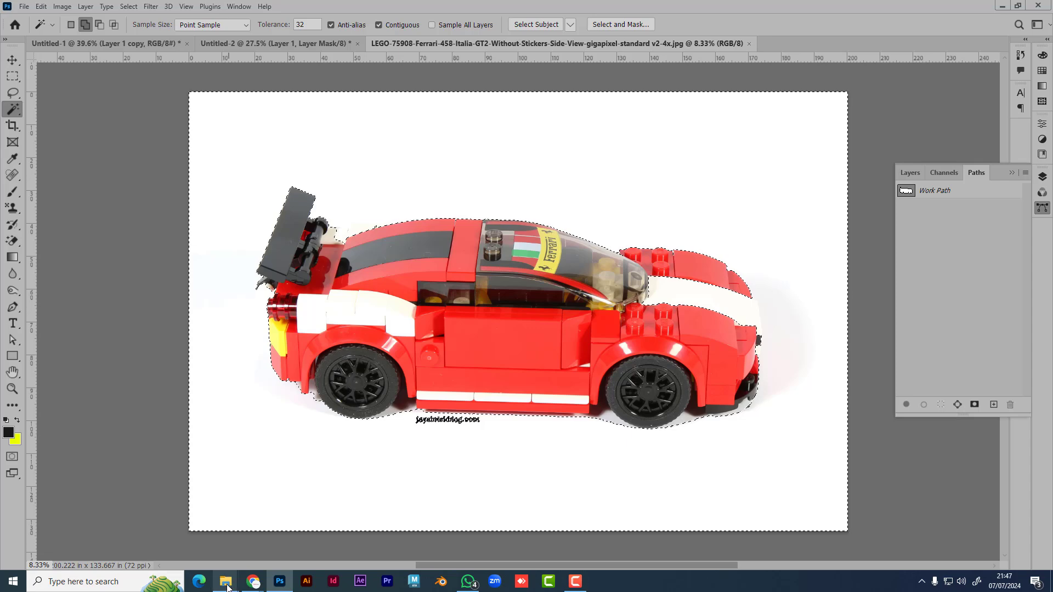
# - Open the green car image "Screenshot 2024-03-27 at 9.09.47 am" from the 27 images folder in Photoshop
pyautogui.moveTo(226, 582)
pyautogui.click(182, 558)
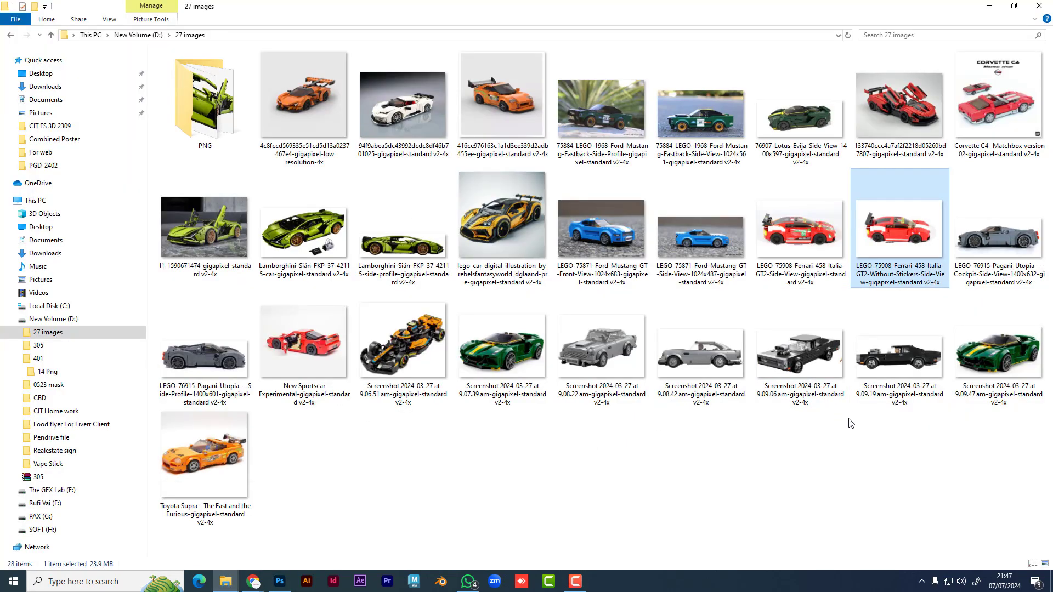
pyautogui.click(996, 359)
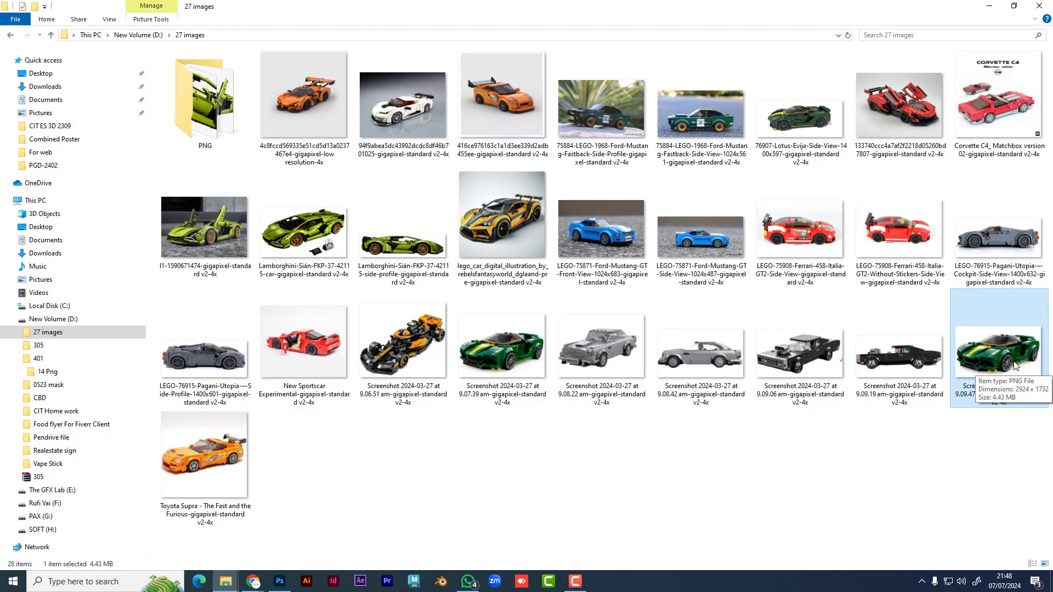
pyautogui.moveTo(1015, 366); pyautogui.dragTo(489, 11)
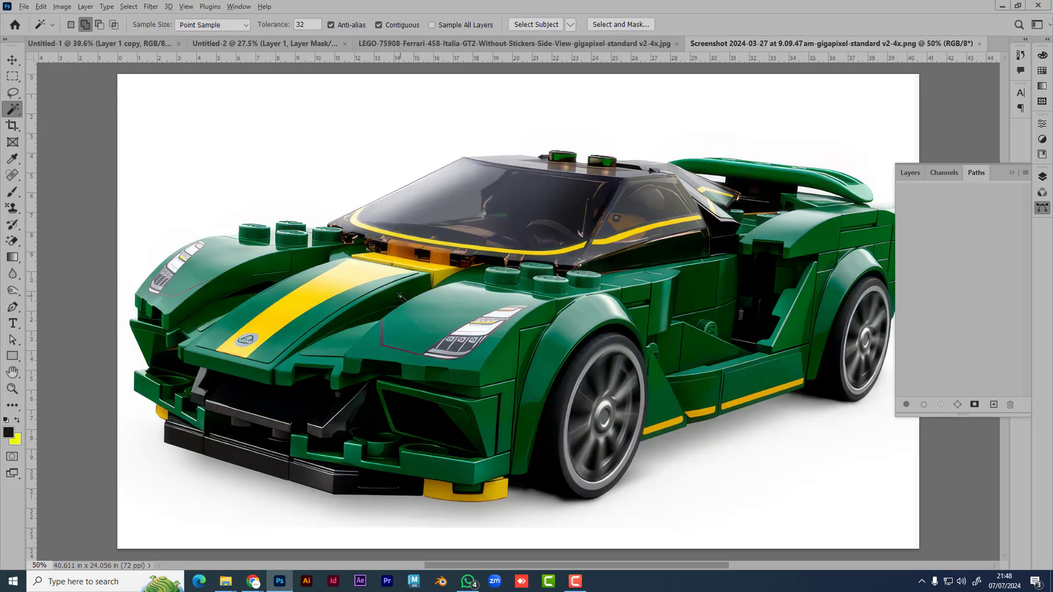
pyautogui.scroll(-2, 400, 296)
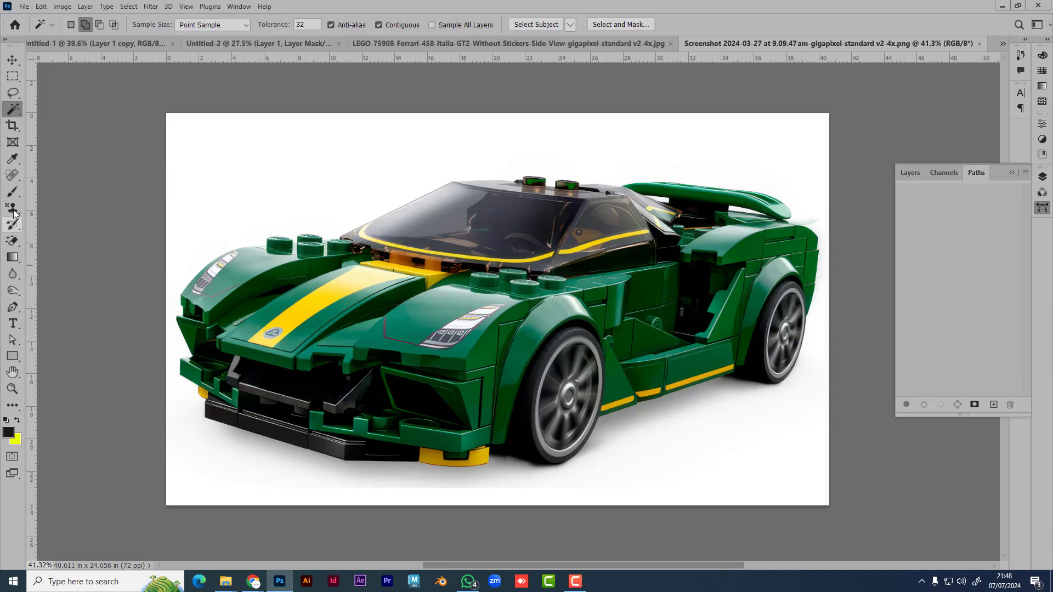
# - Select the white background and shadow areas around the green car with the Magic Wand, and invert the selection to the car
pyautogui.click(278, 185)
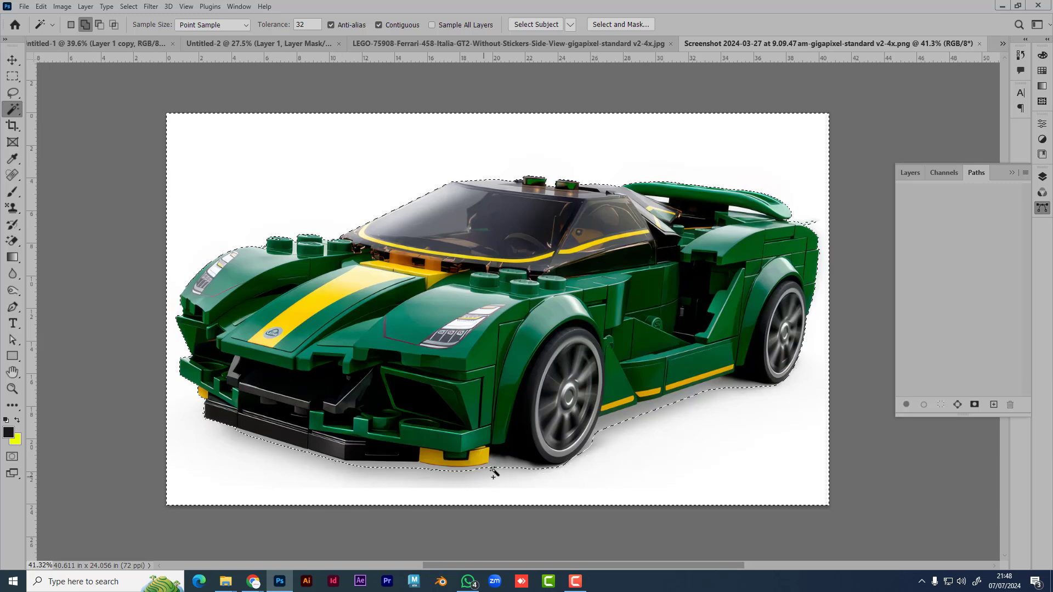
pyautogui.click(510, 470)
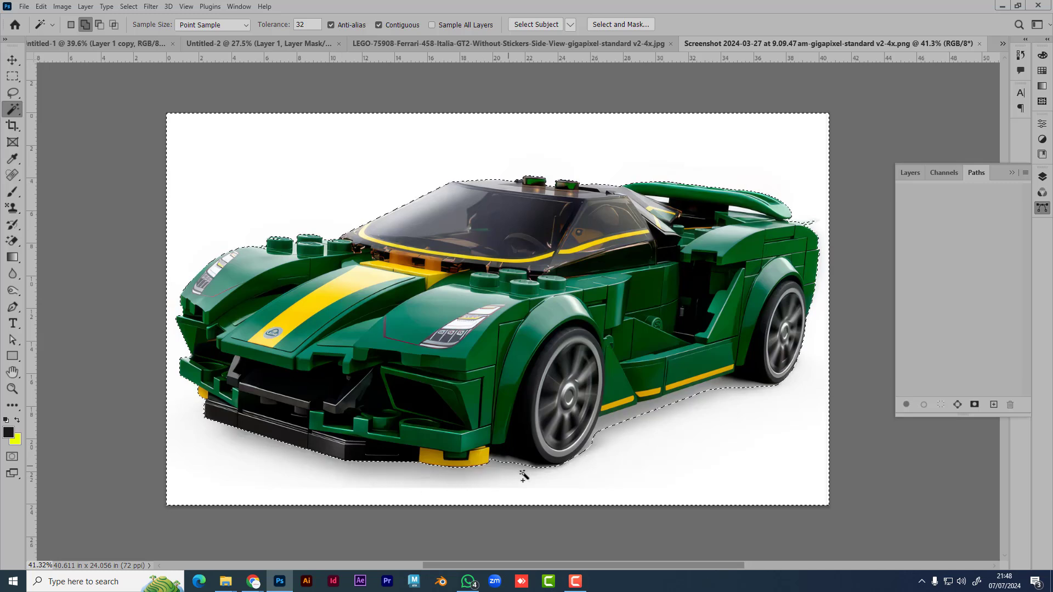
pyautogui.click(607, 425)
pyautogui.click(788, 436)
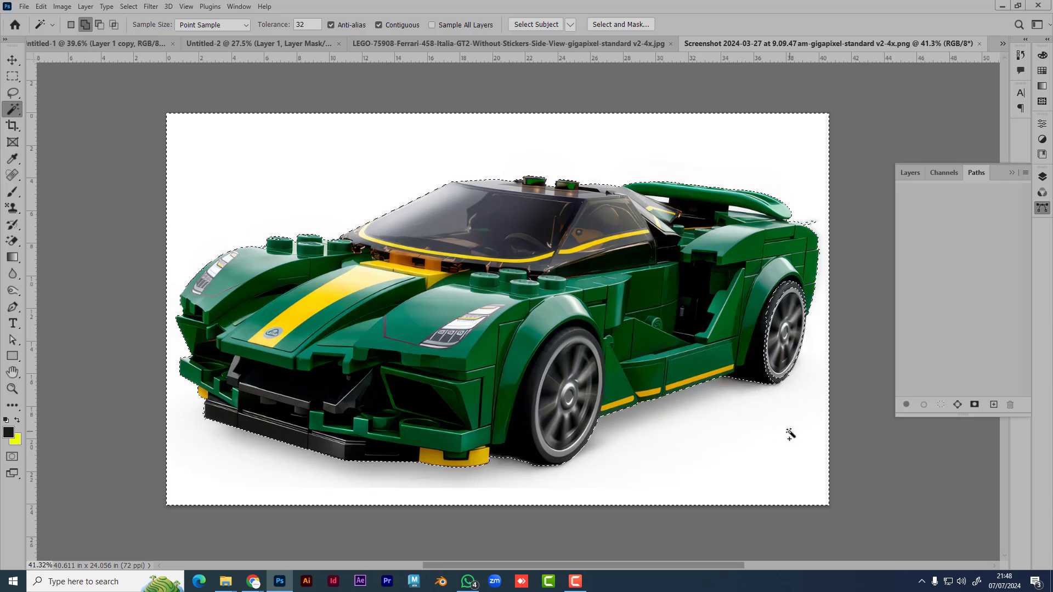
pyautogui.click(771, 421)
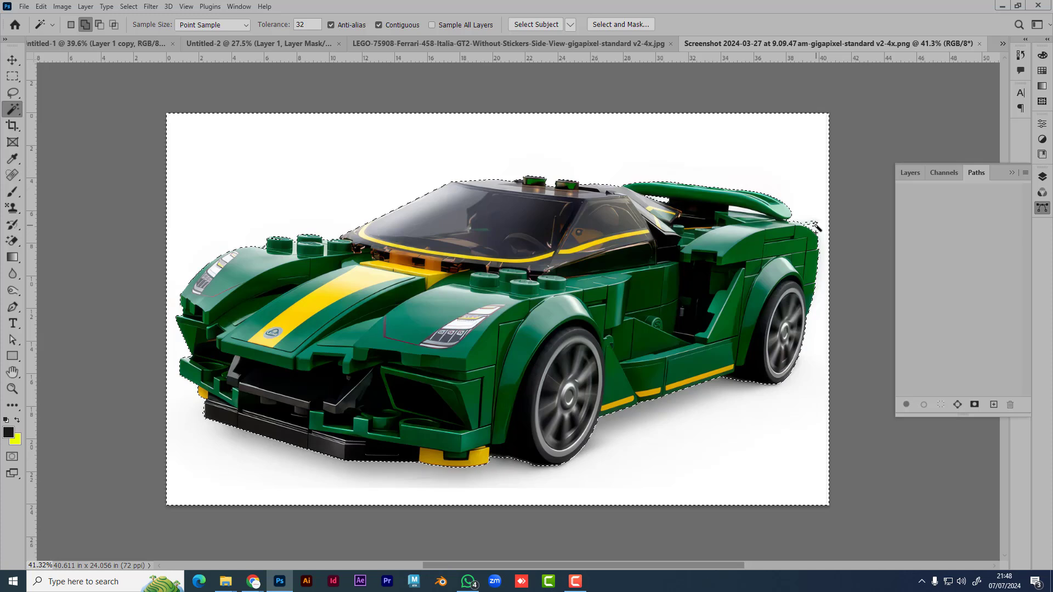
pyautogui.hotkey('ctrl', 'shift', 'i')
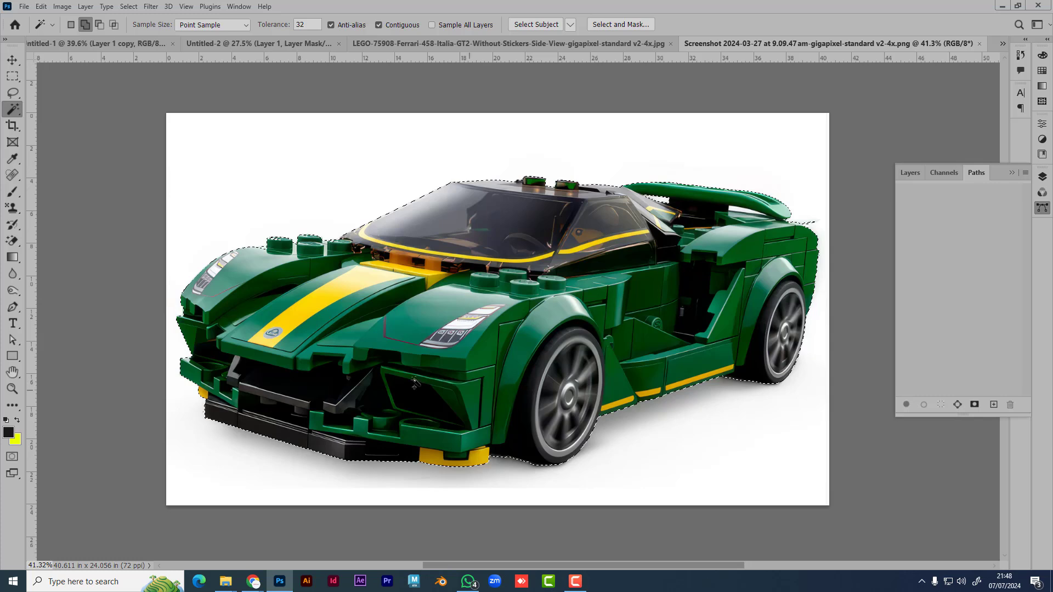
# - Convert the green car's selection into a work path with a tolerance of 0.5 pixels and deselect the path
pyautogui.click(1025, 178)
pyautogui.click(991, 221)
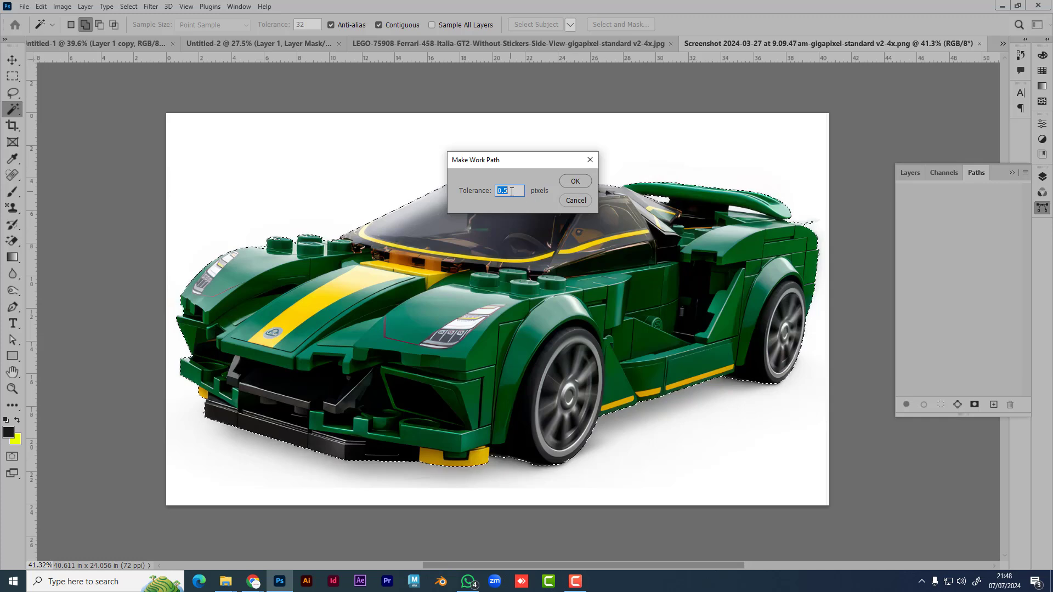
pyautogui.click(583, 185)
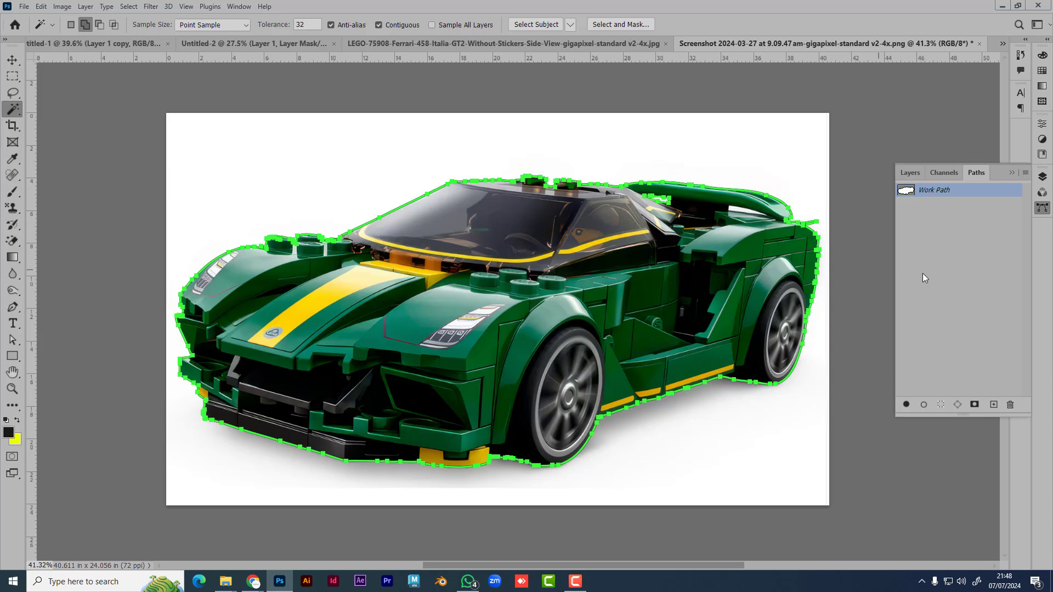
pyautogui.click(939, 273)
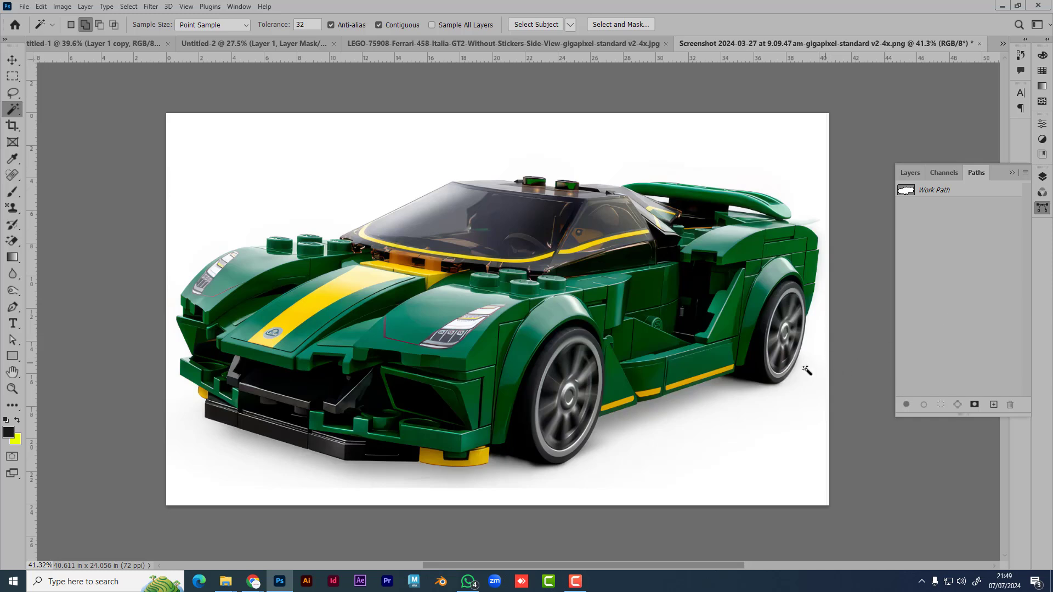
# - Close the green and red car images without saving changes
pyautogui.click(979, 43)
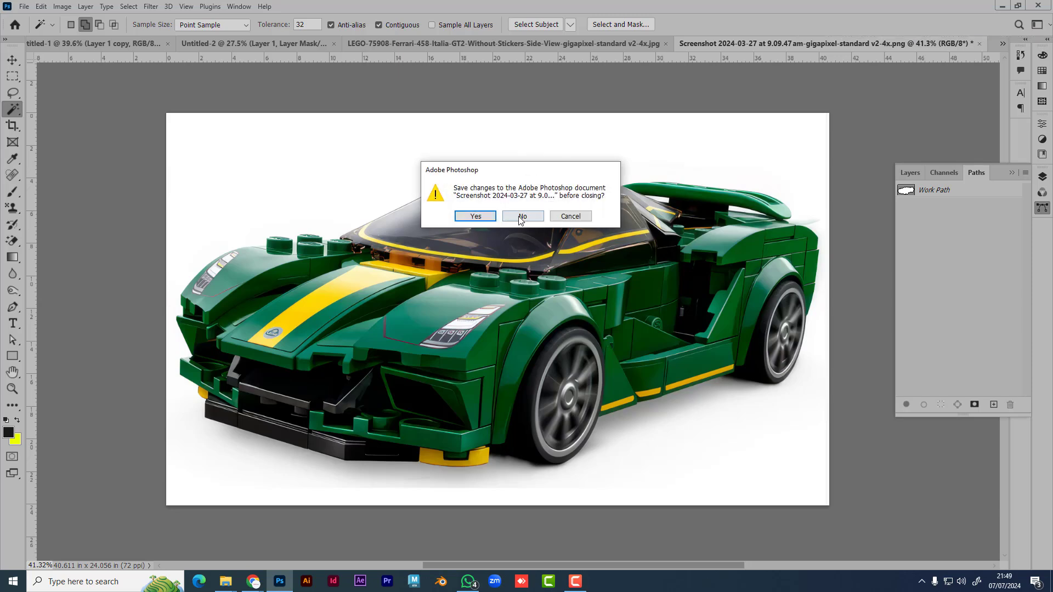
pyautogui.click(521, 217)
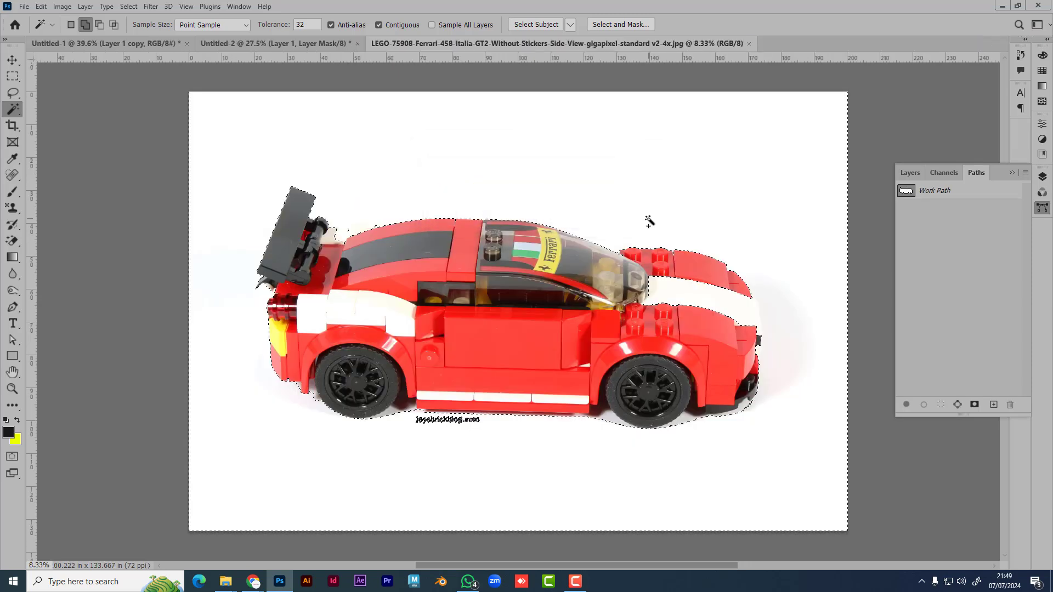
pyautogui.click(749, 43)
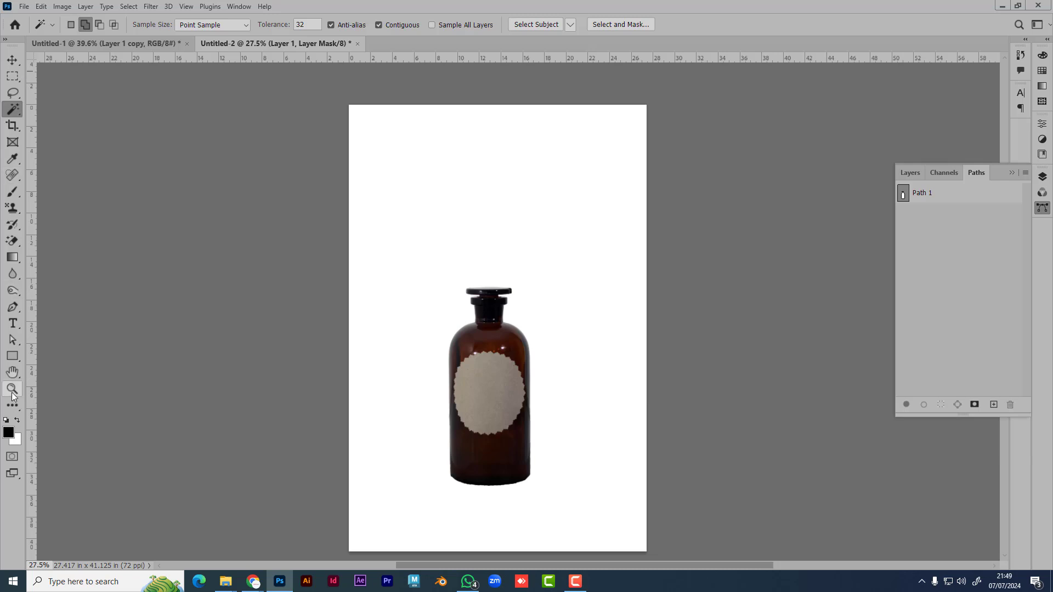
# - Draw a closed freehand path above and beside the bottle with the Freeform Pen Tool, and delete it
pyautogui.click(14, 308)
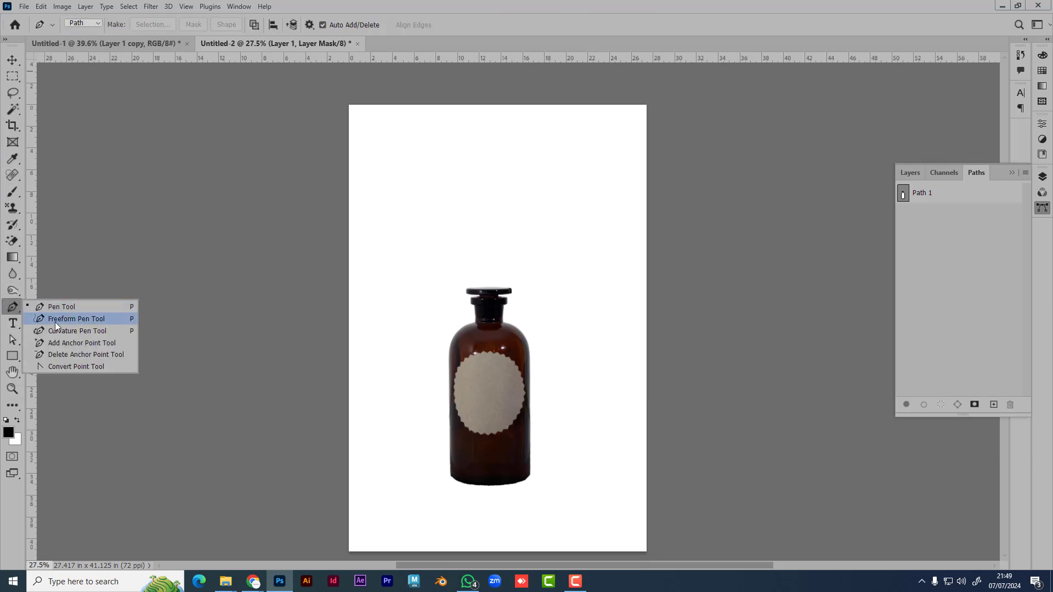
pyautogui.click(69, 318)
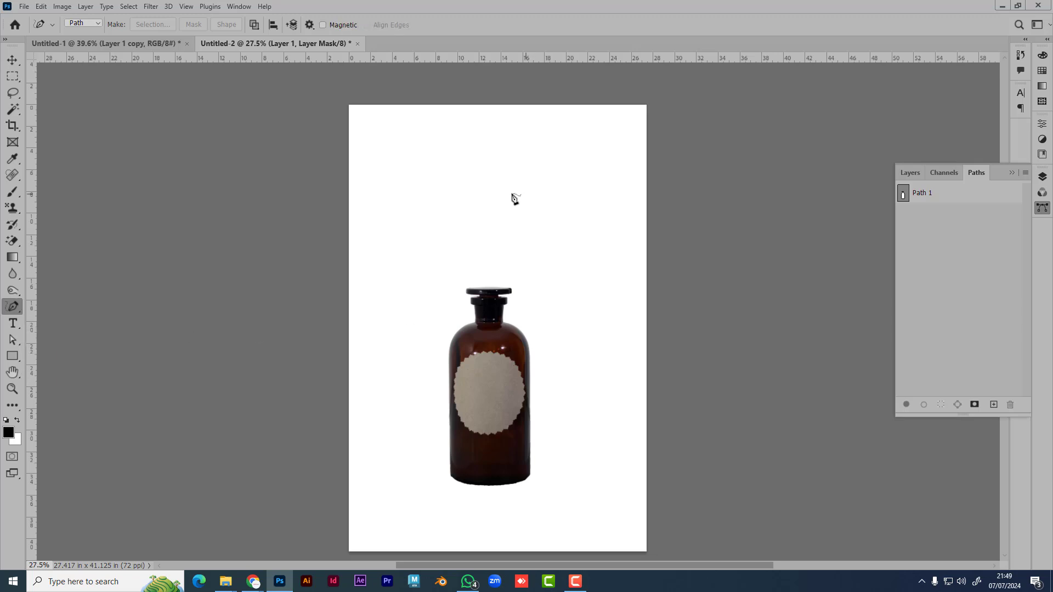
pyautogui.moveTo(526, 193)
pyautogui.mouseDown()
pyautogui.moveTo(431, 239)
pyautogui.moveTo(496, 251)
pyautogui.moveTo(497, 298)
pyautogui.moveTo(559, 417)
pyautogui.moveTo(634, 354)
pyautogui.moveTo(589, 283)
pyautogui.moveTo(567, 209)
pyautogui.moveTo(526, 194)
pyautogui.mouseUp()
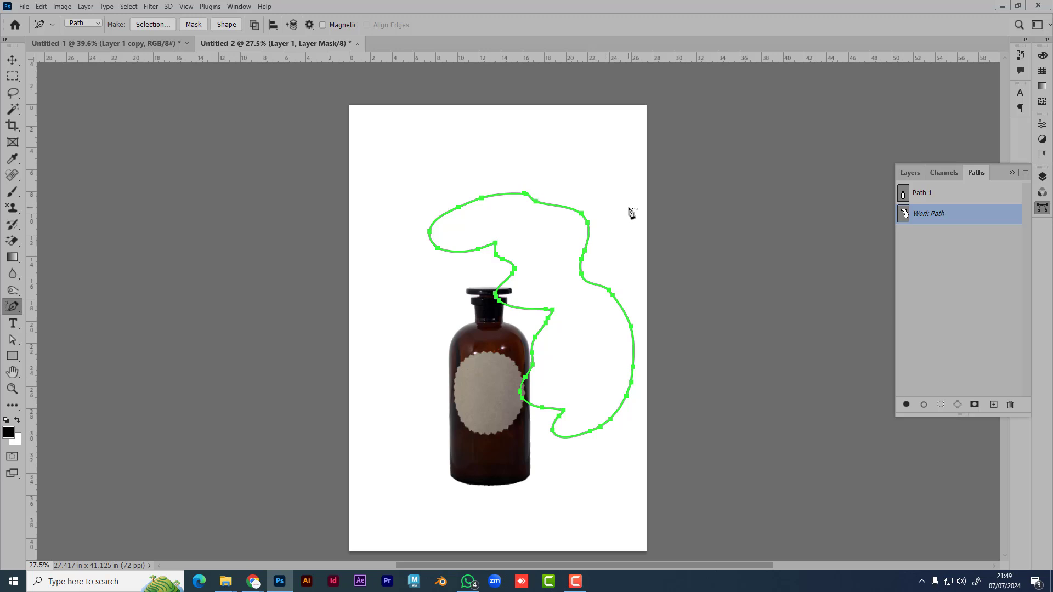
pyautogui.press('Delete')
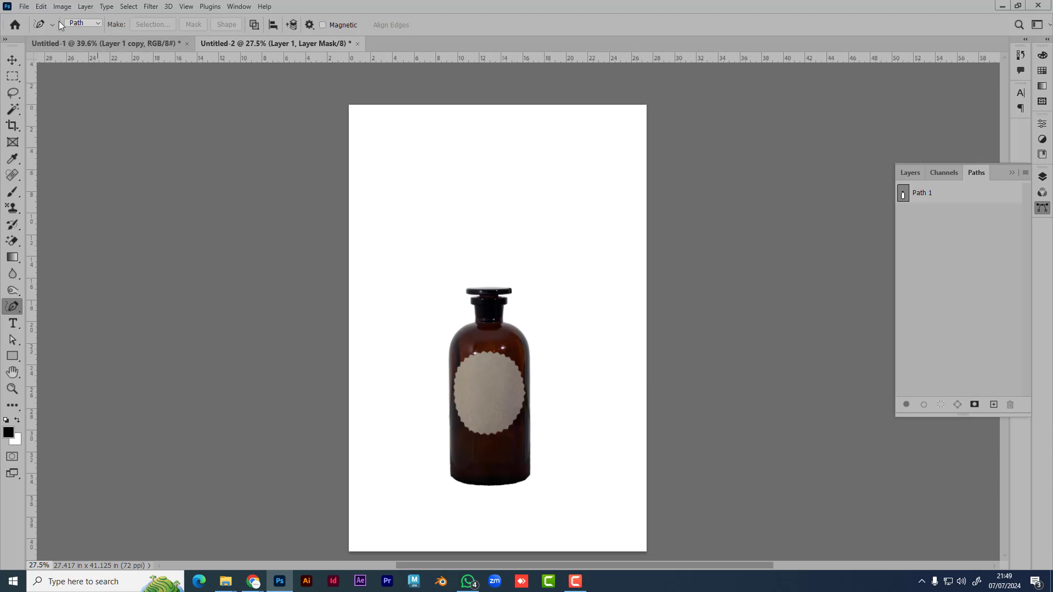
# - Draw a black-filled freehand shape about 1345 by 1015 px above the bottle with the Freeform Pen Tool in Shape mode
pyautogui.click(92, 23)
pyautogui.click(83, 33)
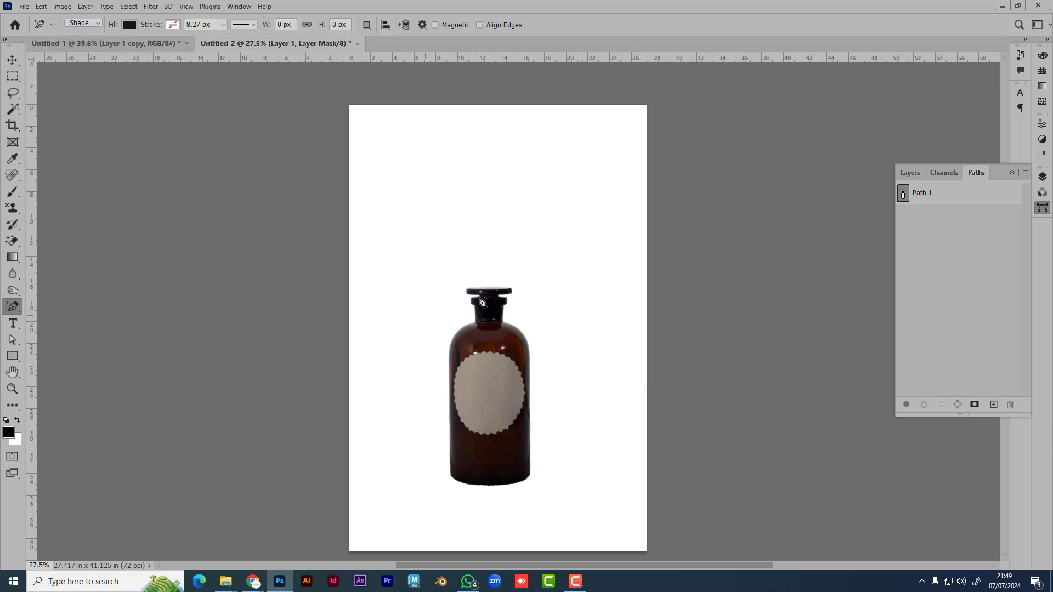
pyautogui.moveTo(428, 161)
pyautogui.mouseDown()
pyautogui.moveTo(575, 224)
pyautogui.moveTo(515, 164)
pyautogui.moveTo(437, 156)
pyautogui.moveTo(446, 189)
pyautogui.mouseUp()
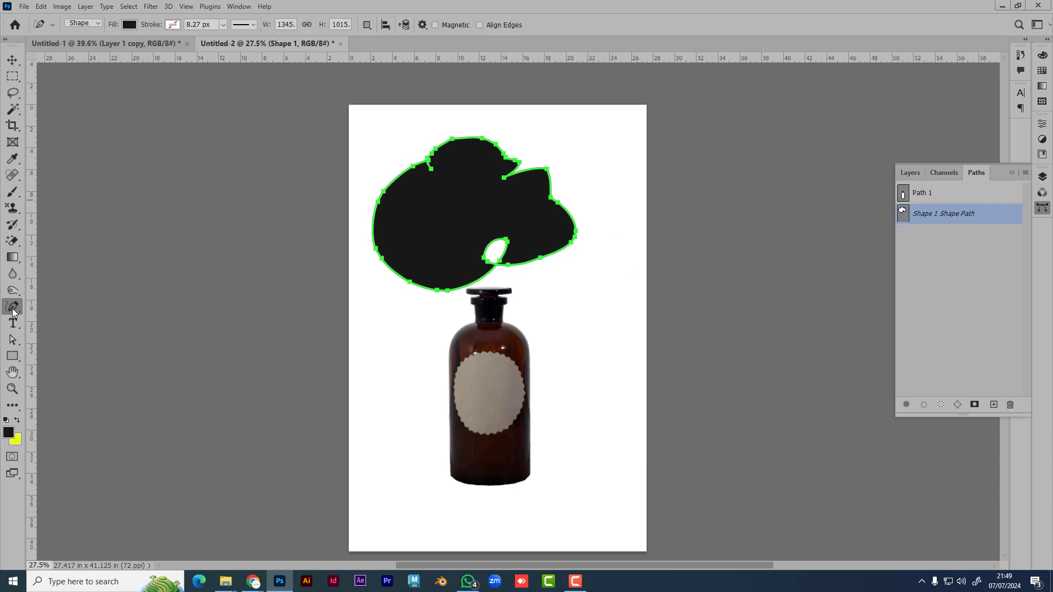
# - Extend the black shape down over the bottle with the Curvature Pen Tool, closing the smooth outline at its starting point
pyautogui.rightClick(14, 312)
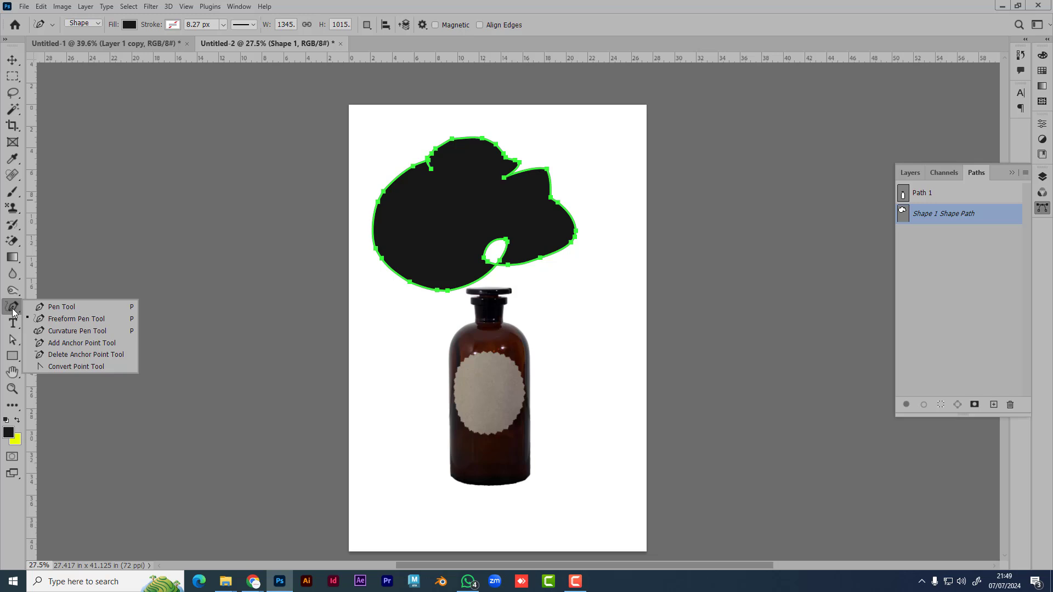
pyautogui.click(69, 331)
pyautogui.click(390, 389)
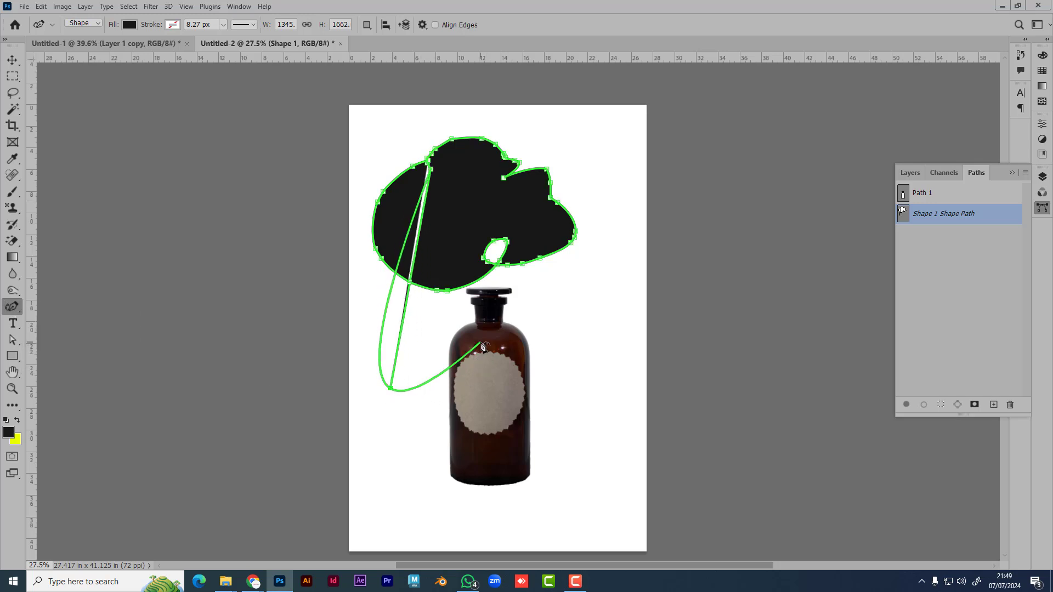
pyautogui.click(539, 382)
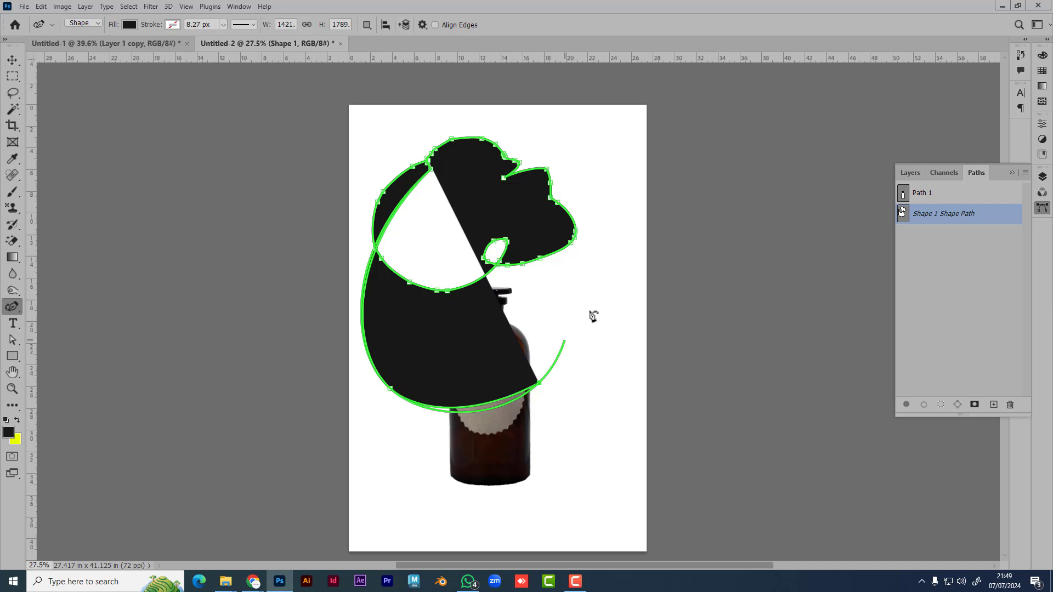
pyautogui.click(585, 250)
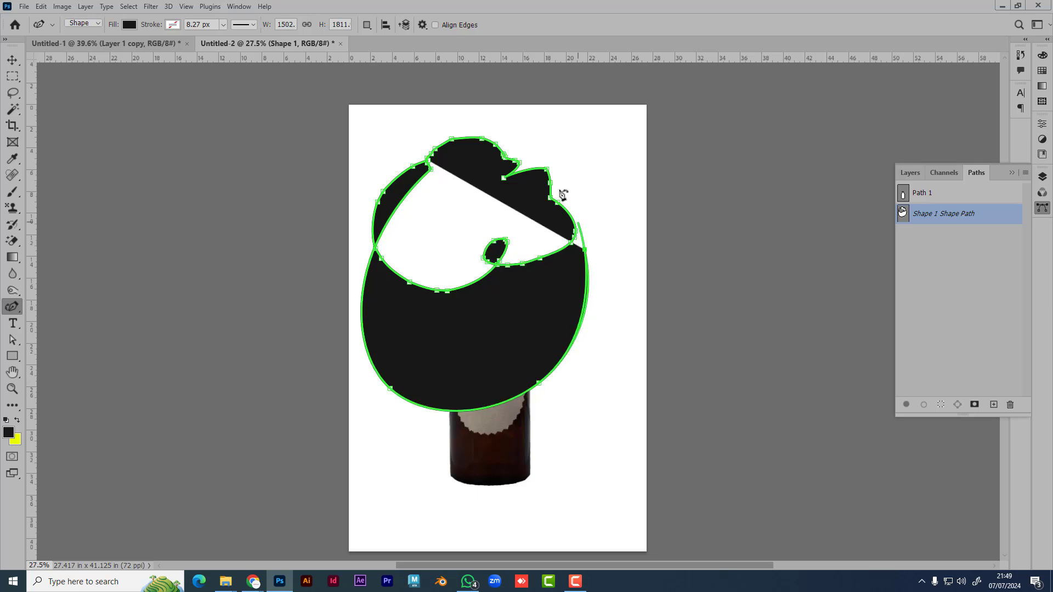
pyautogui.click(431, 164)
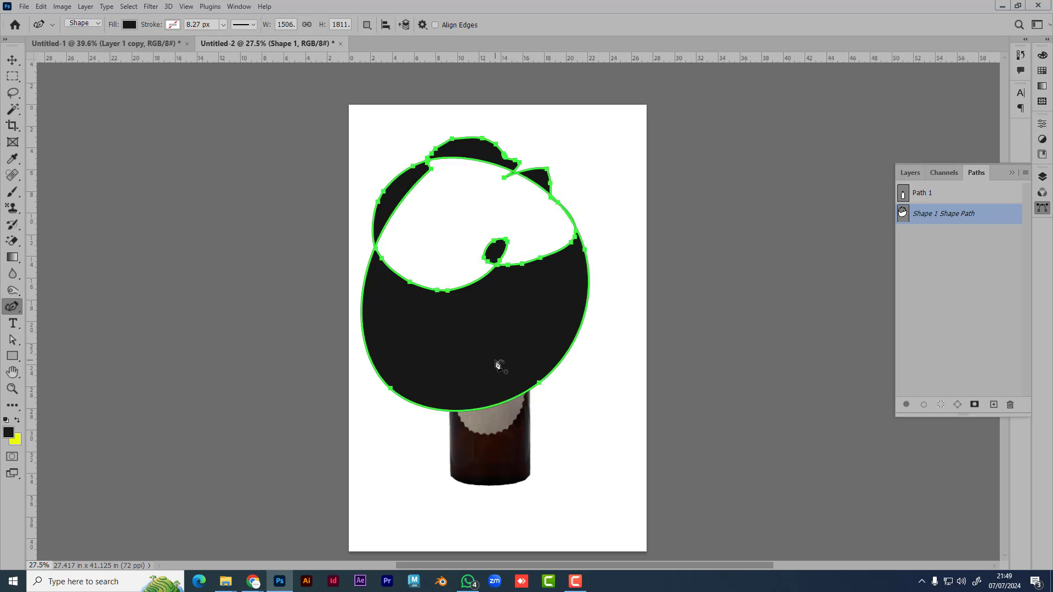
pyautogui.rightClick(16, 305)
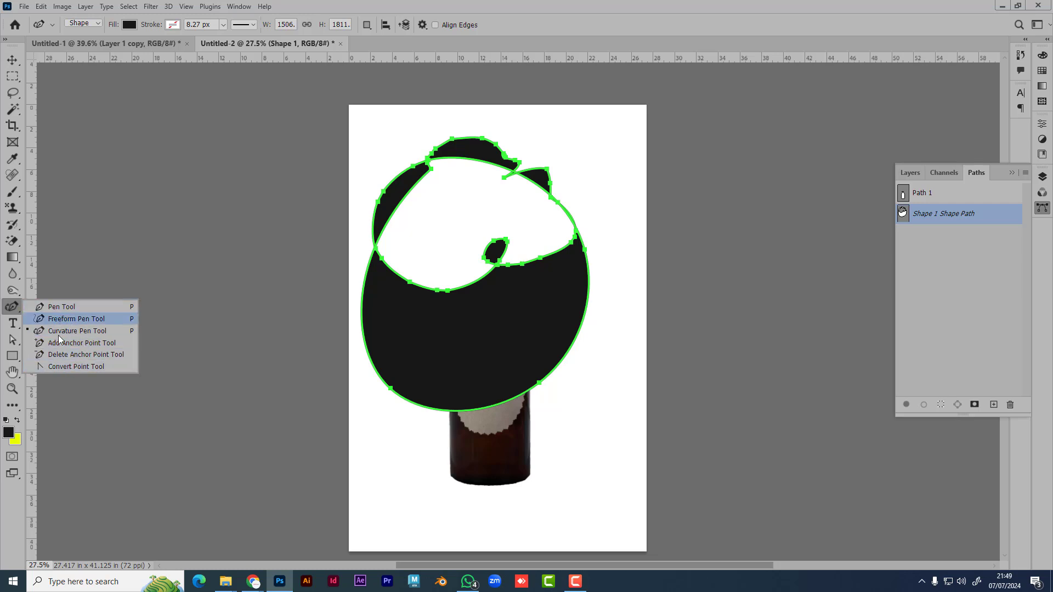
pyautogui.click(4, 308)
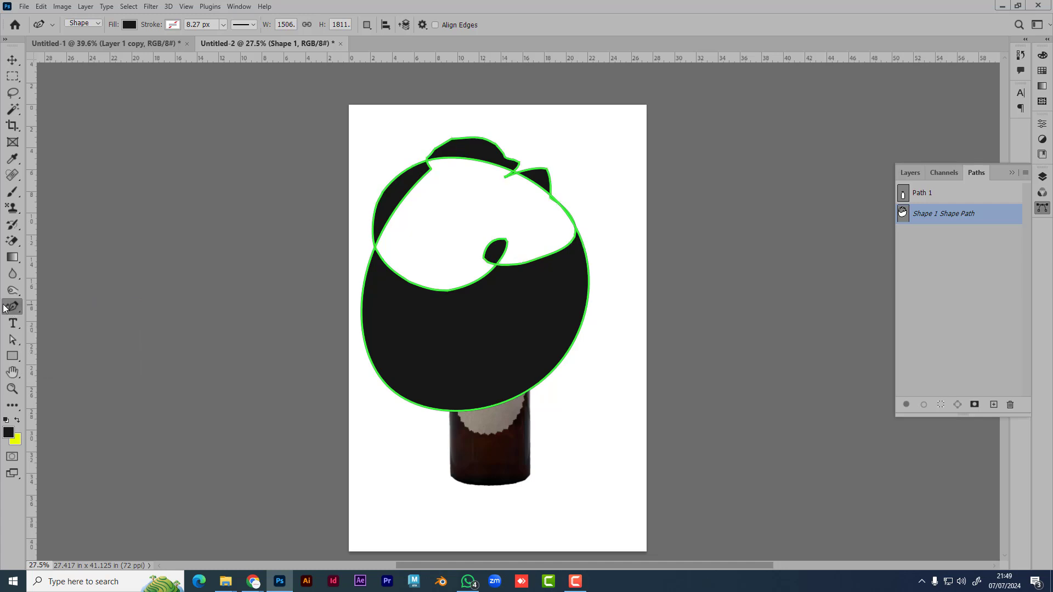
# - Delete the black shape and the bottle from the canvas, and delete Path 1
pyautogui.click(8, 66)
pyautogui.moveTo(384, 147); pyautogui.dragTo(549, 428)
pyautogui.press('Delete')
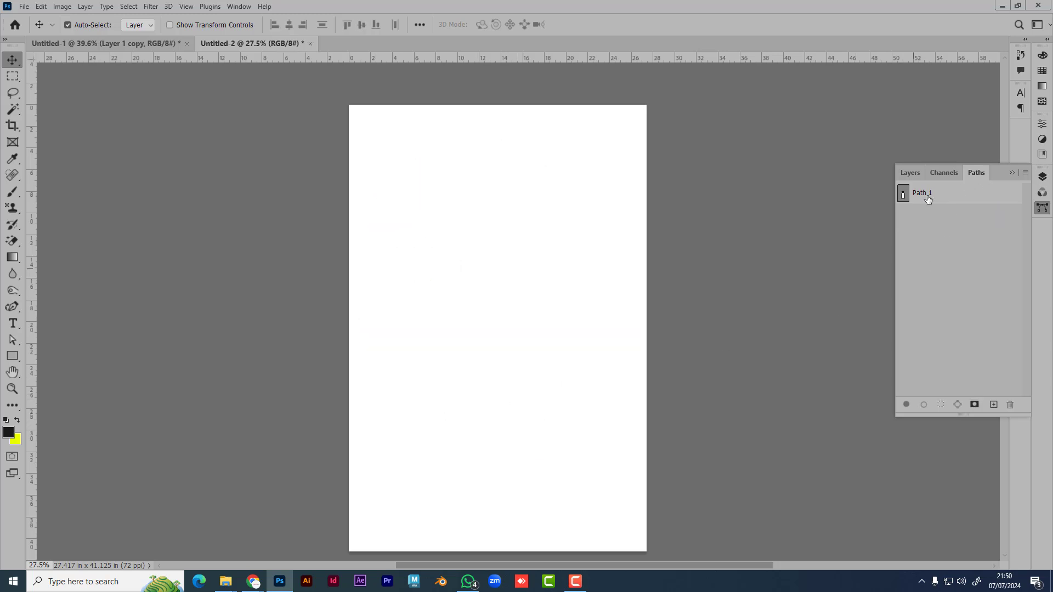
pyautogui.moveTo(928, 193); pyautogui.dragTo(1011, 404)
# - Switch to Chrome and return to the Unsplash search results for bottle
pyautogui.click(253, 581)
pyautogui.click(192, 535)
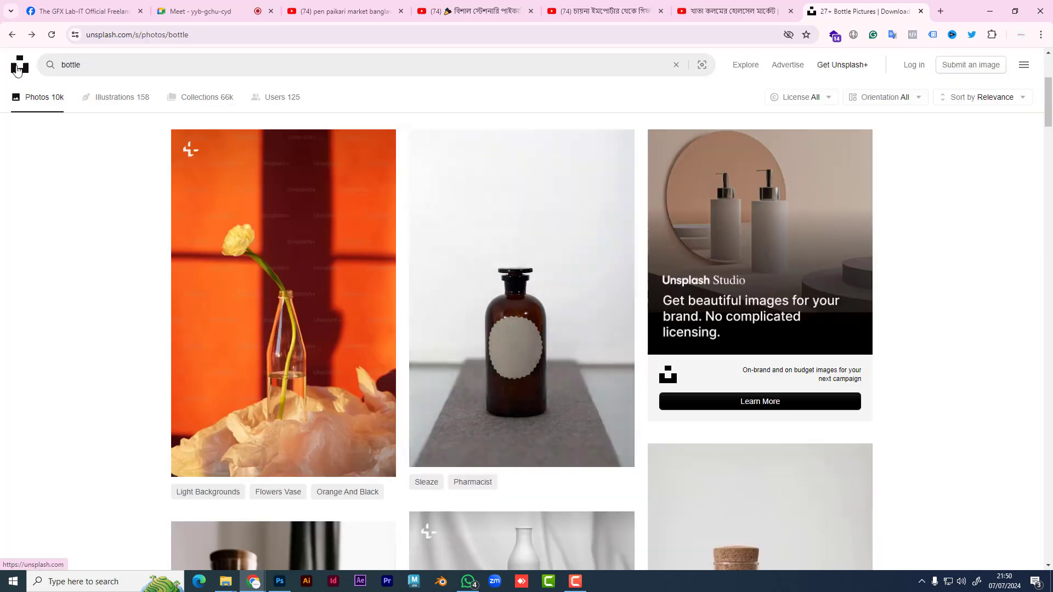
# - Look through the bottle photo results on Unsplash for a suitable product image
pyautogui.click(11, 58)
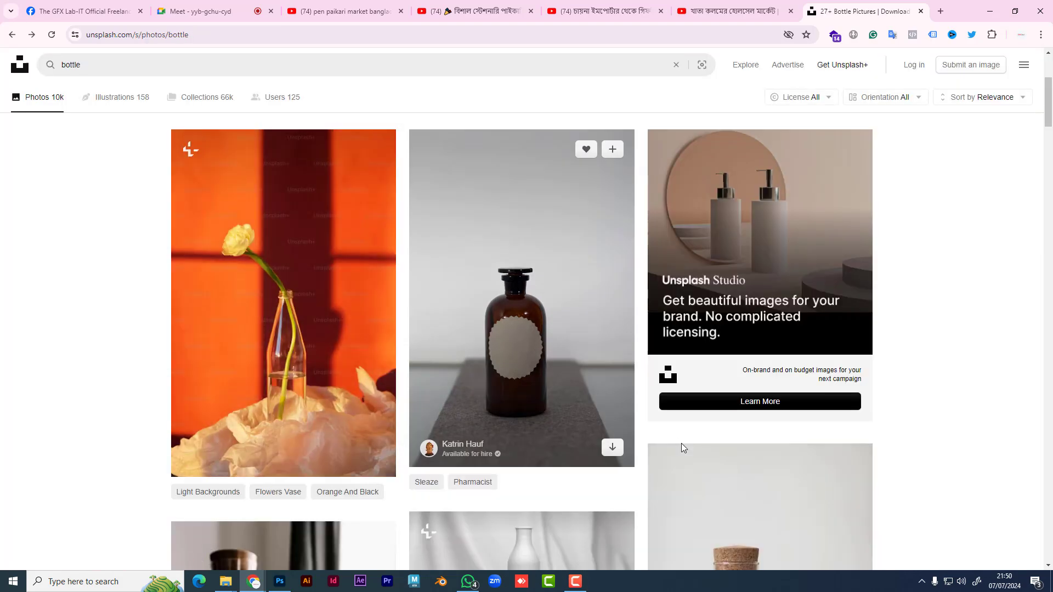
pyautogui.scroll(-4, 681, 449)
pyautogui.scroll(-6, 682, 447)
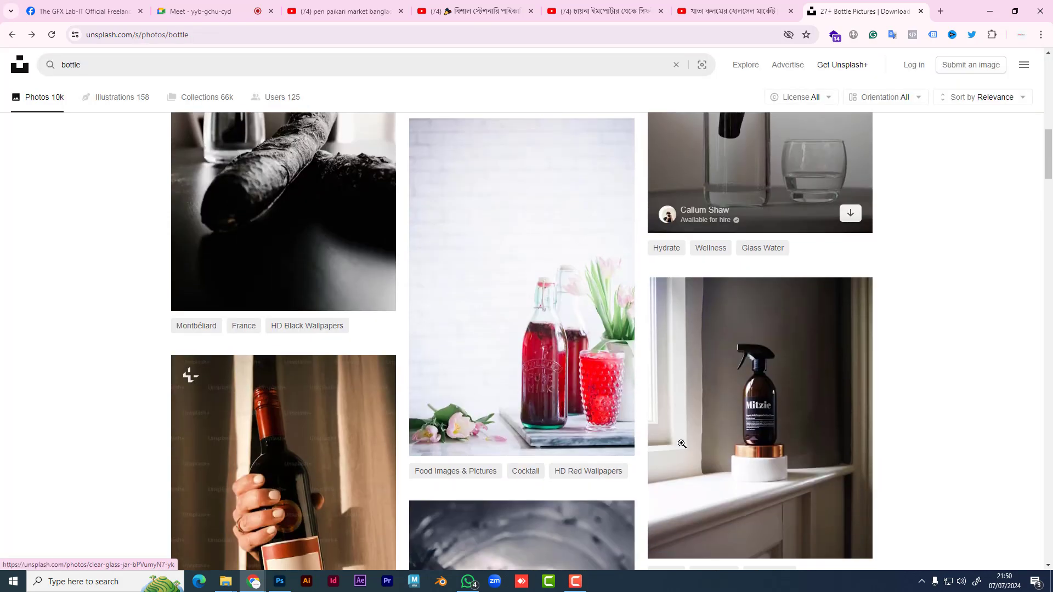
pyautogui.scroll(-15, 682, 444)
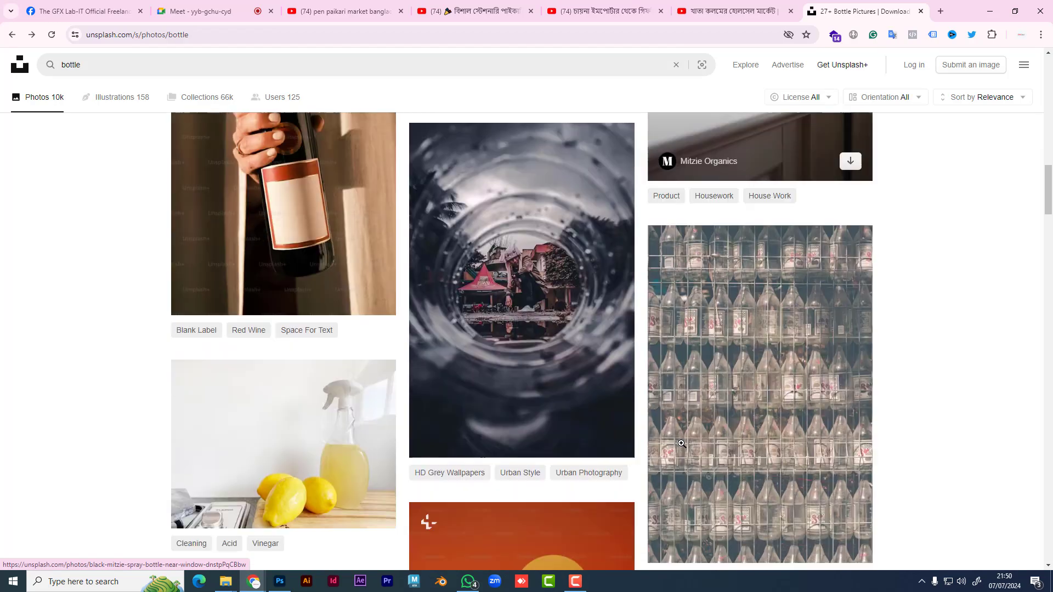
pyautogui.scroll(-11, 681, 443)
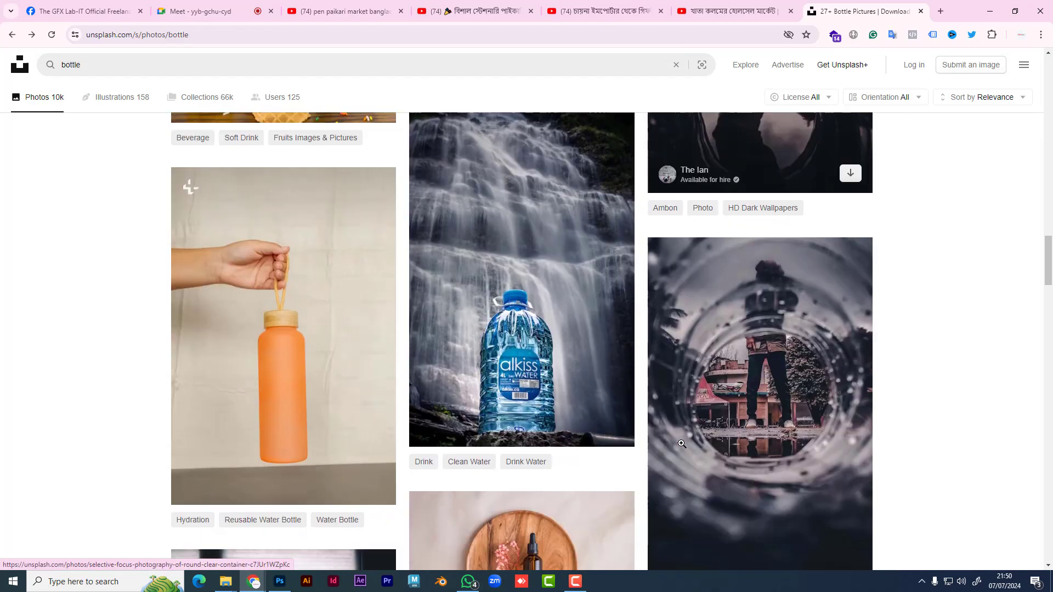
pyautogui.scroll(-9, 681, 443)
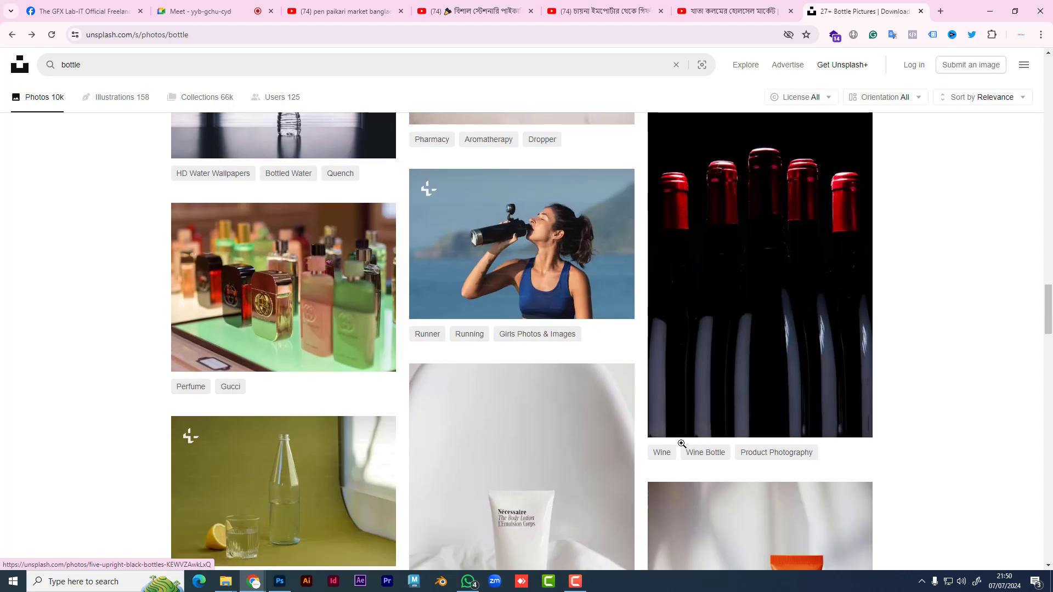
pyautogui.scroll(-5, 682, 445)
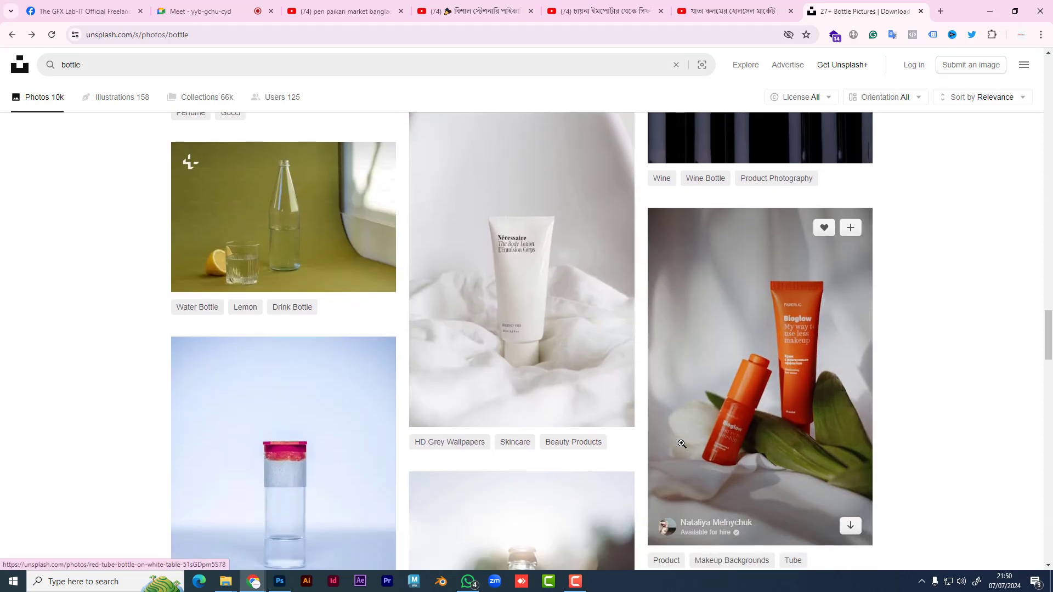
pyautogui.scroll(-3, 682, 444)
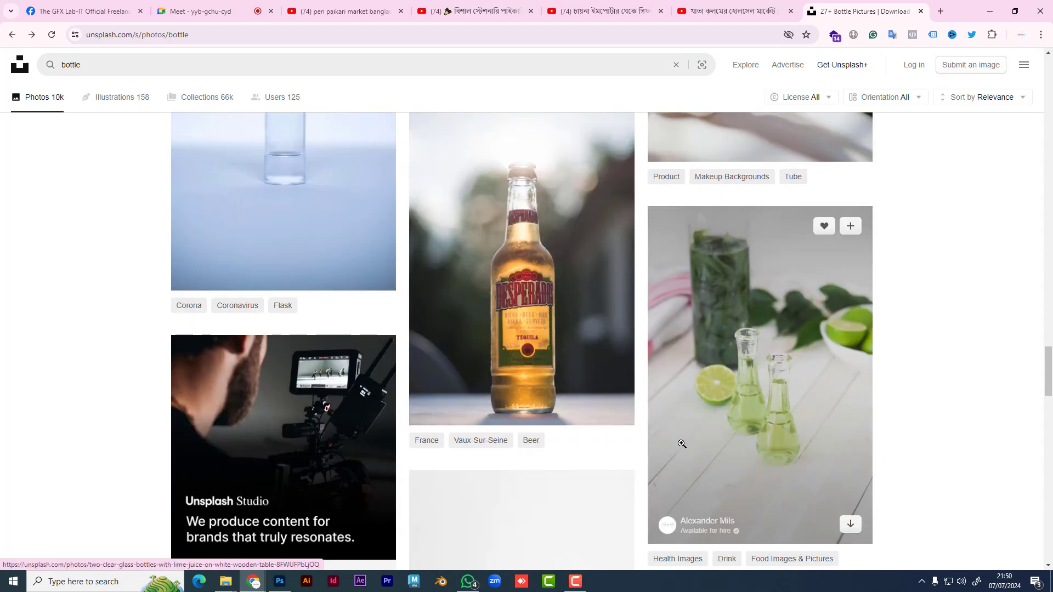
pyautogui.scroll(-10, 682, 443)
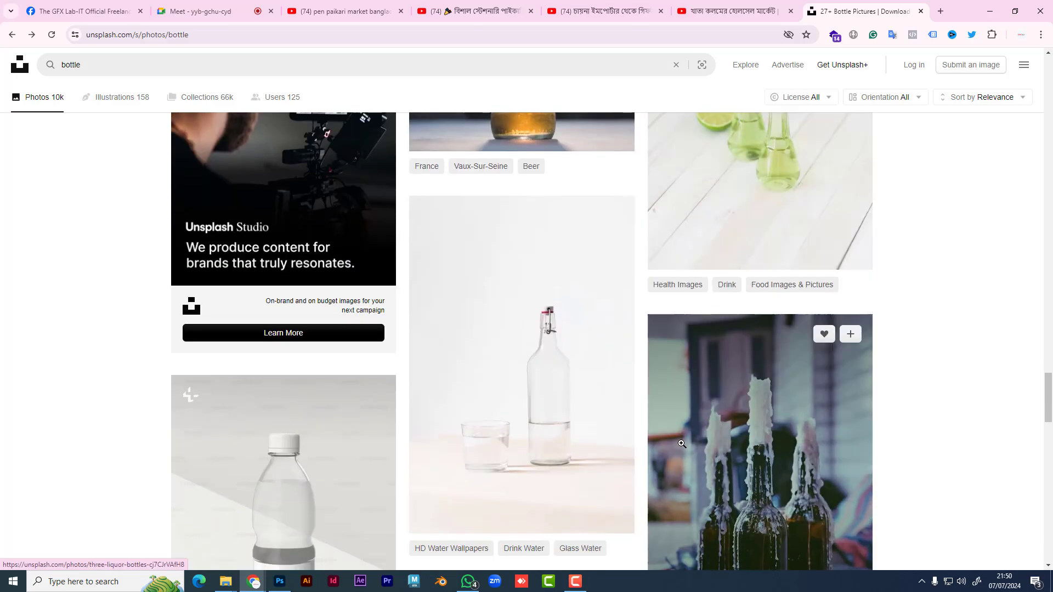
pyautogui.scroll(-18, 681, 444)
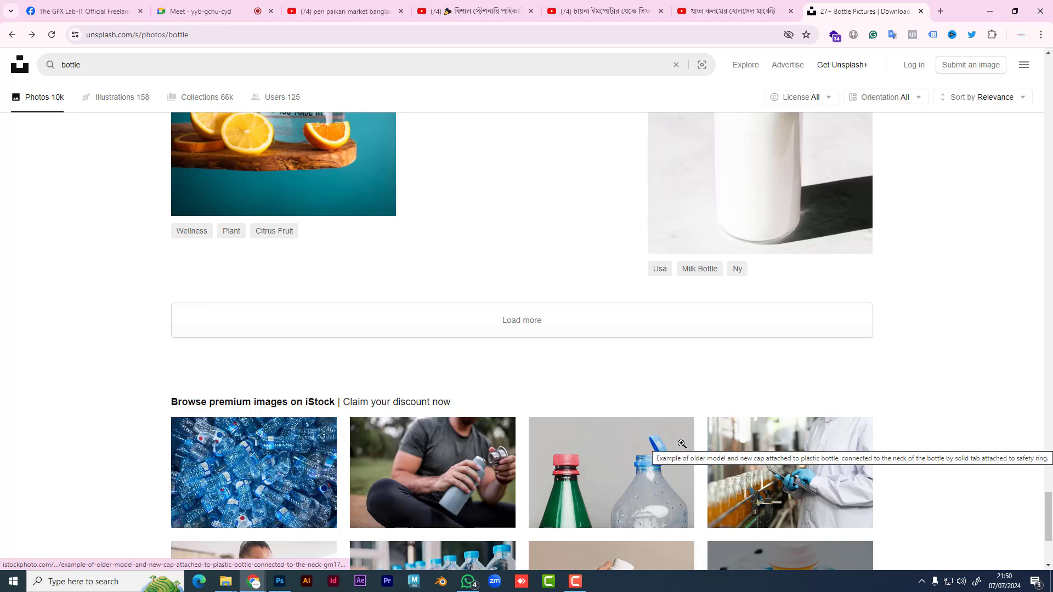
pyautogui.scroll(4, 682, 444)
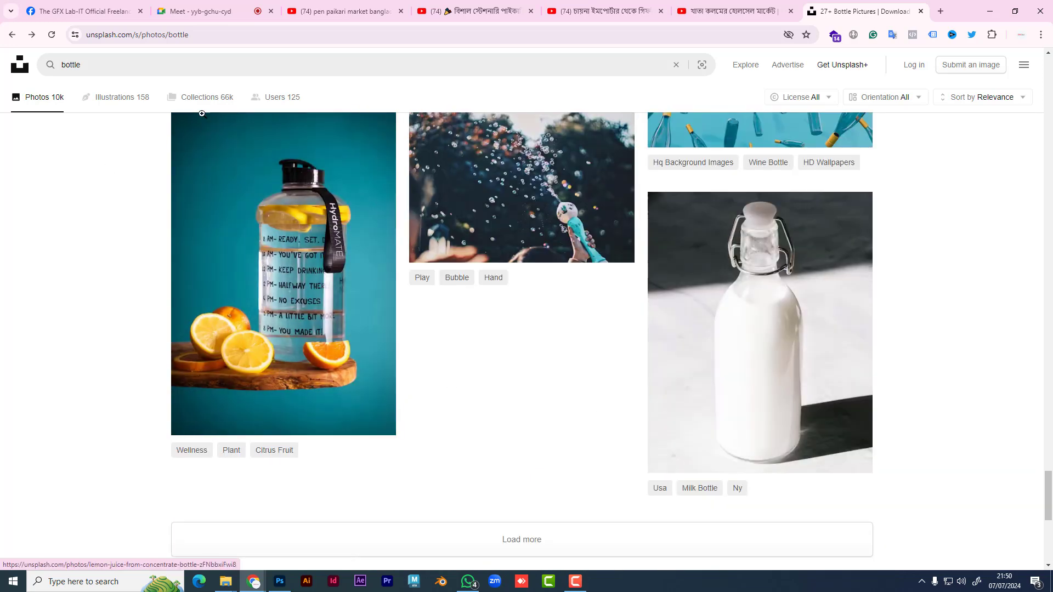
# - Switch to Photoshop and export the Untitled-1 bottle document as a JPG named Untitled-1 to the Desktop
pyautogui.click(280, 581)
pyautogui.click(131, 49)
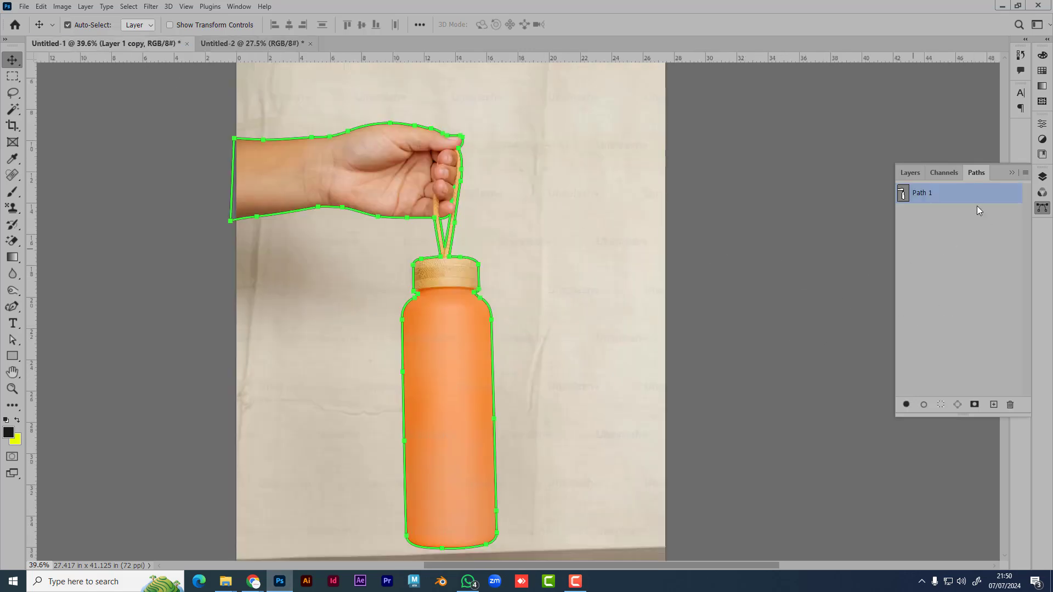
pyautogui.click(908, 173)
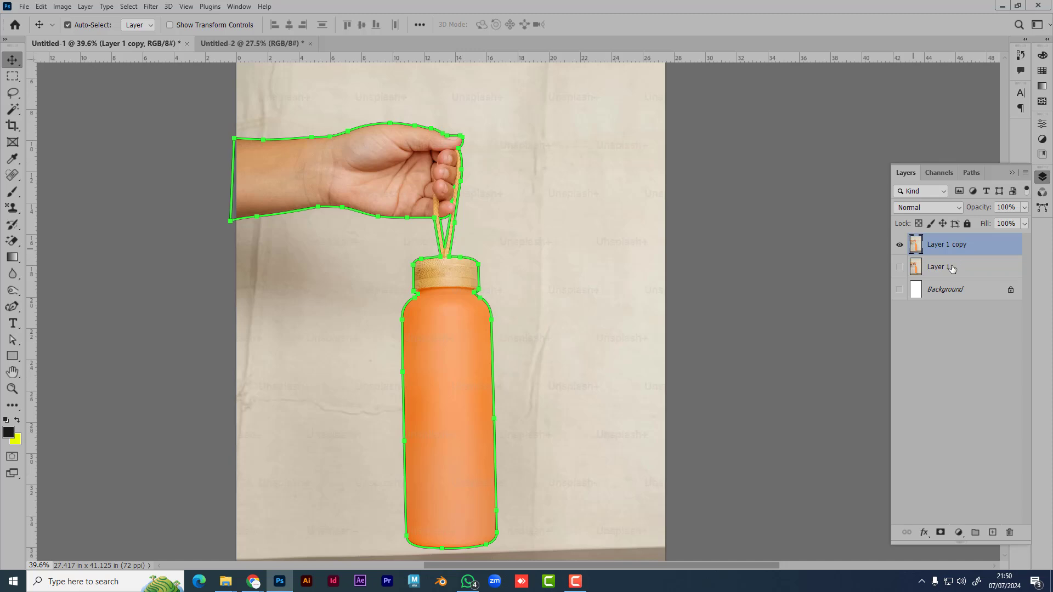
pyautogui.press('ctrl')
pyautogui.hotkey('ctrl', 'alt', 'shift', 'w')
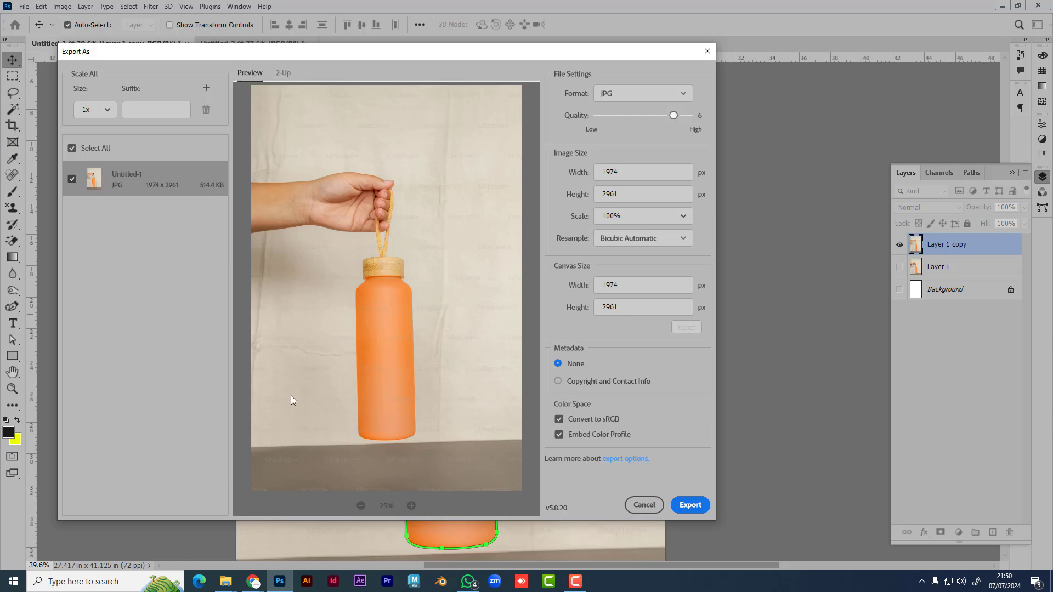
pyautogui.click(629, 105)
pyautogui.click(695, 506)
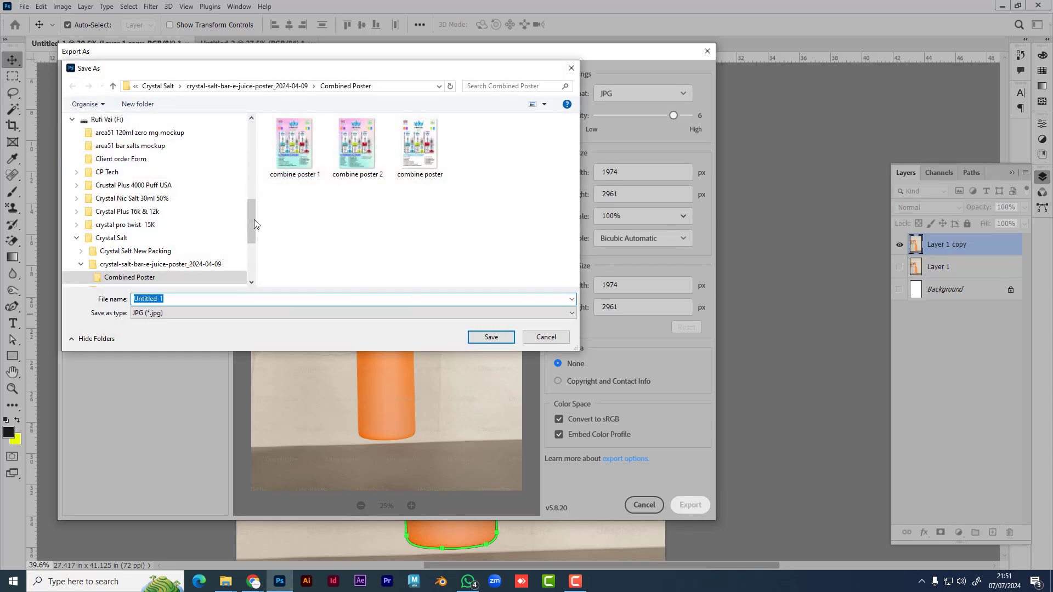
pyautogui.scroll(10, 254, 219)
pyautogui.click(110, 133)
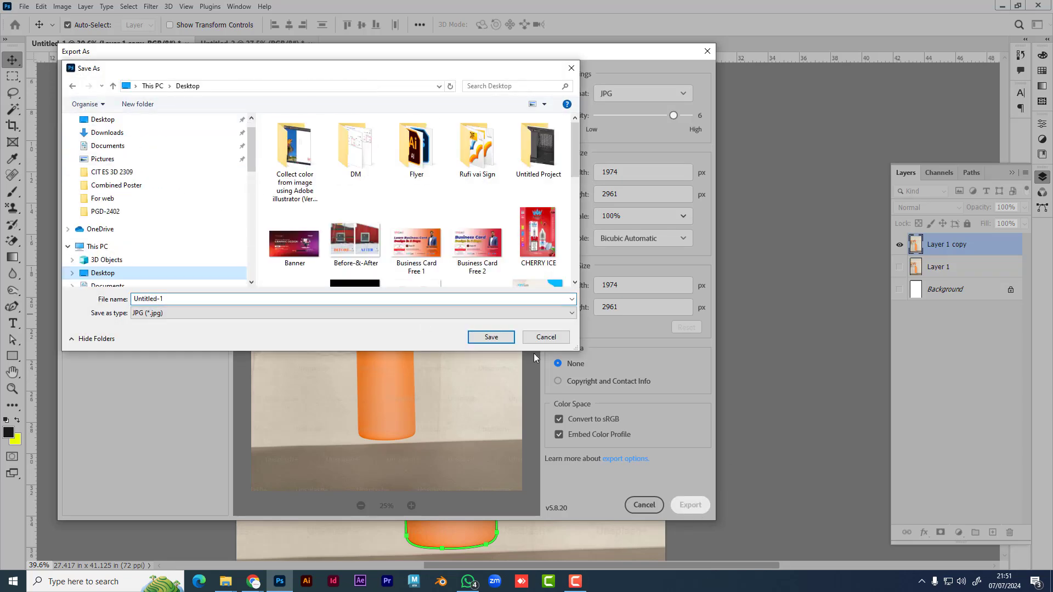
pyautogui.click(502, 338)
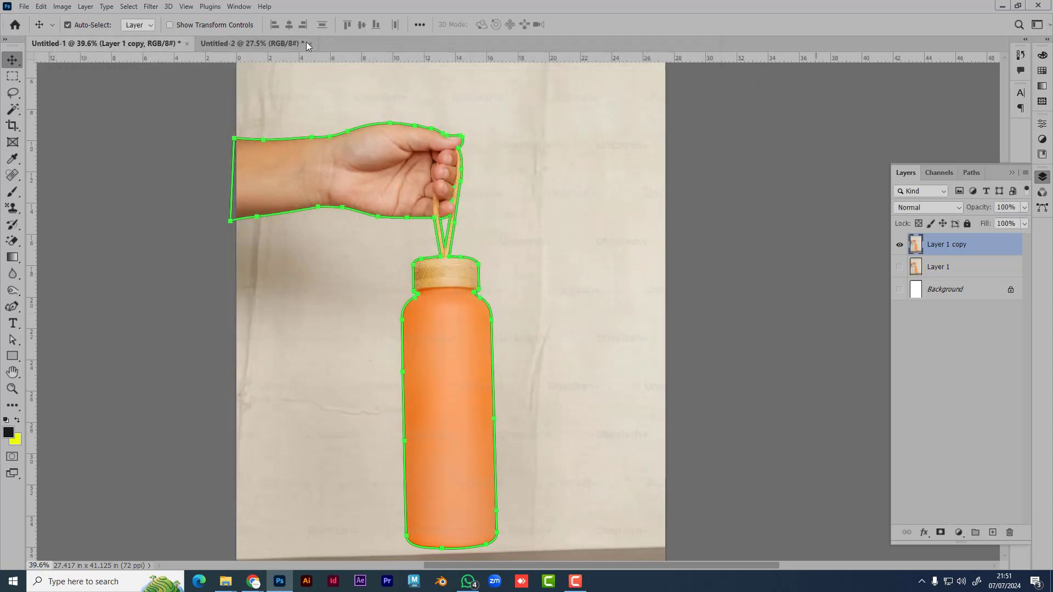
# - Close the Untitled-1 and Untitled-2 documents without saving their changes
pyautogui.click(187, 43)
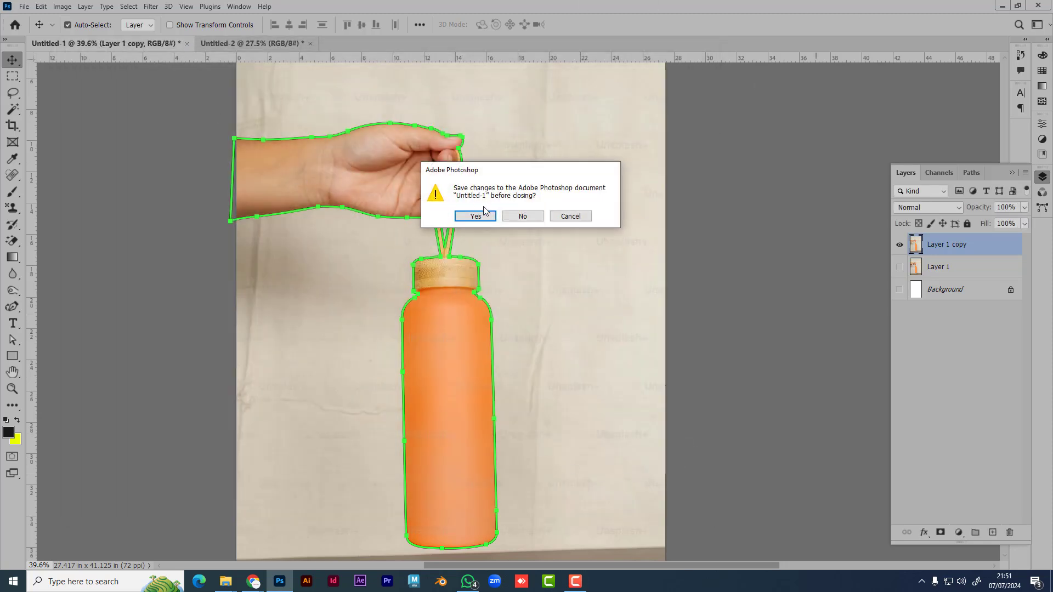
pyautogui.click(527, 218)
pyautogui.hotkey('ctrl', 'w')
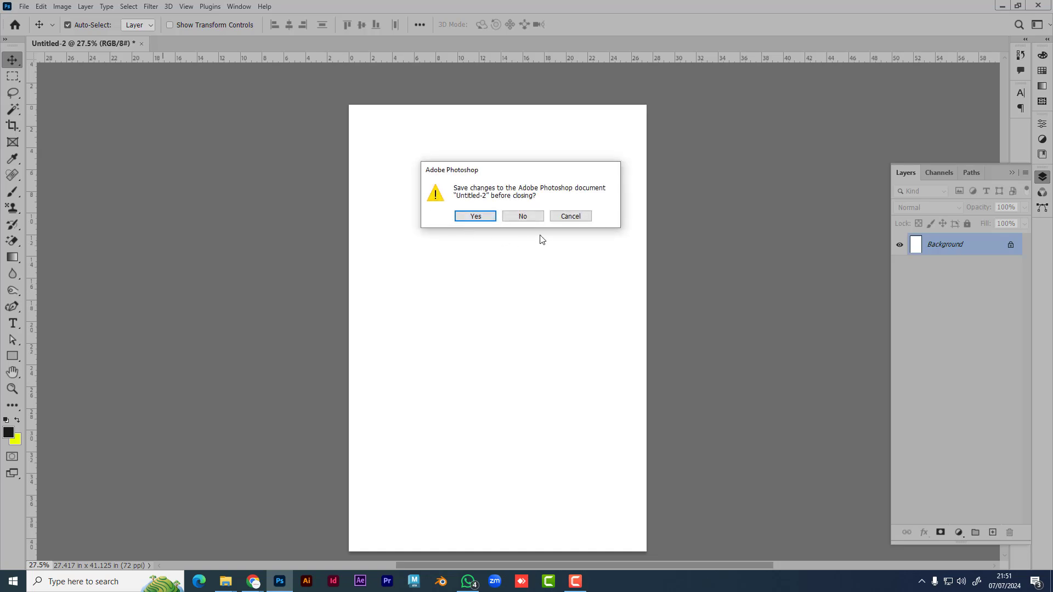
pyautogui.click(534, 218)
# - Open the exported Untitled-1 image from the Desktop in Photoshop and show its list of paths
pyautogui.click(1002, 7)
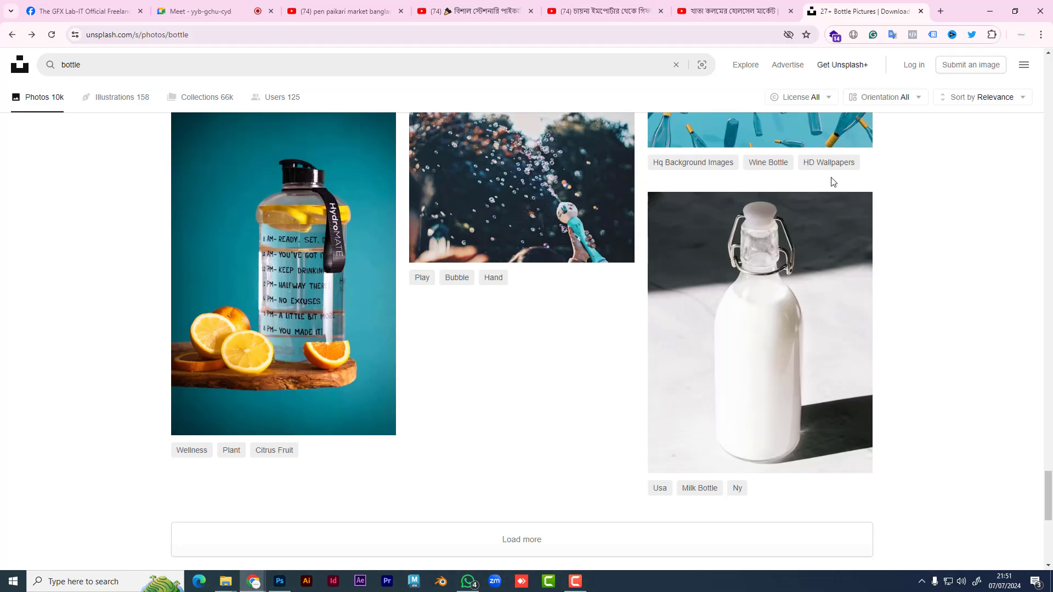
pyautogui.click(997, 12)
pyautogui.click(999, 12)
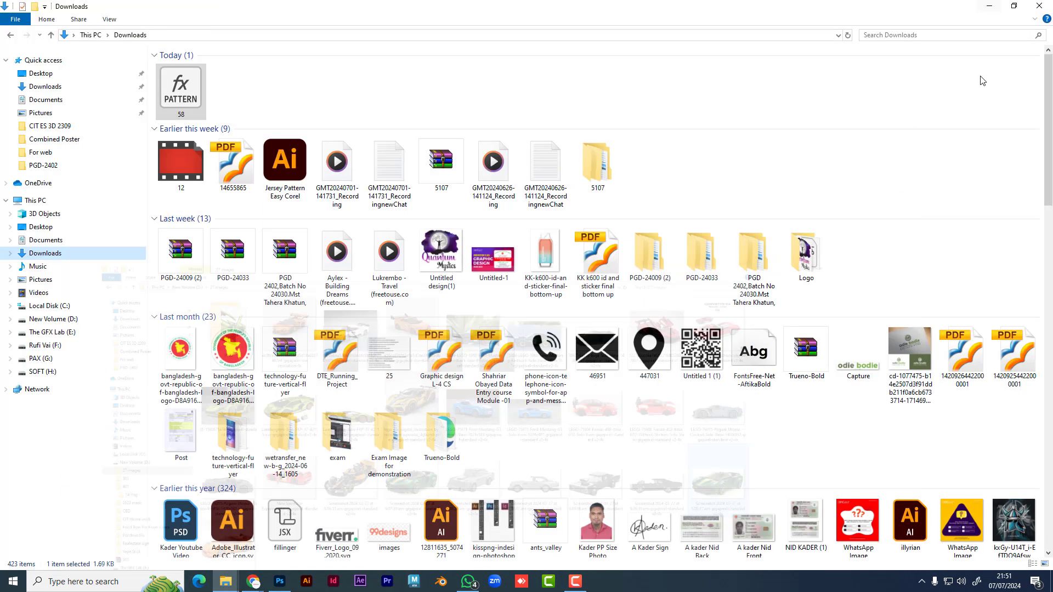
pyautogui.click(991, 11)
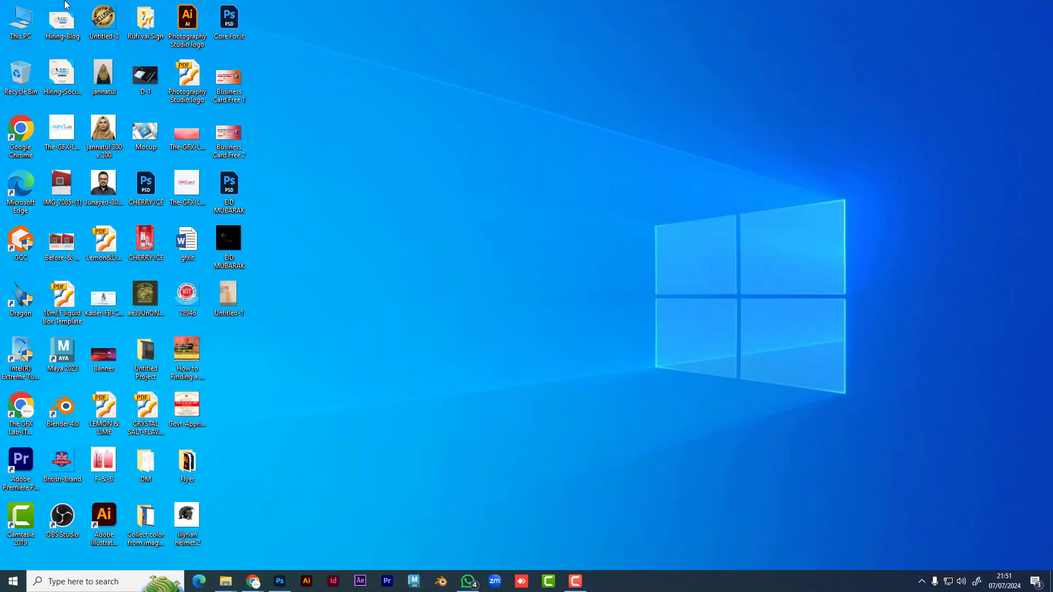
pyautogui.doubleClick(15, 23)
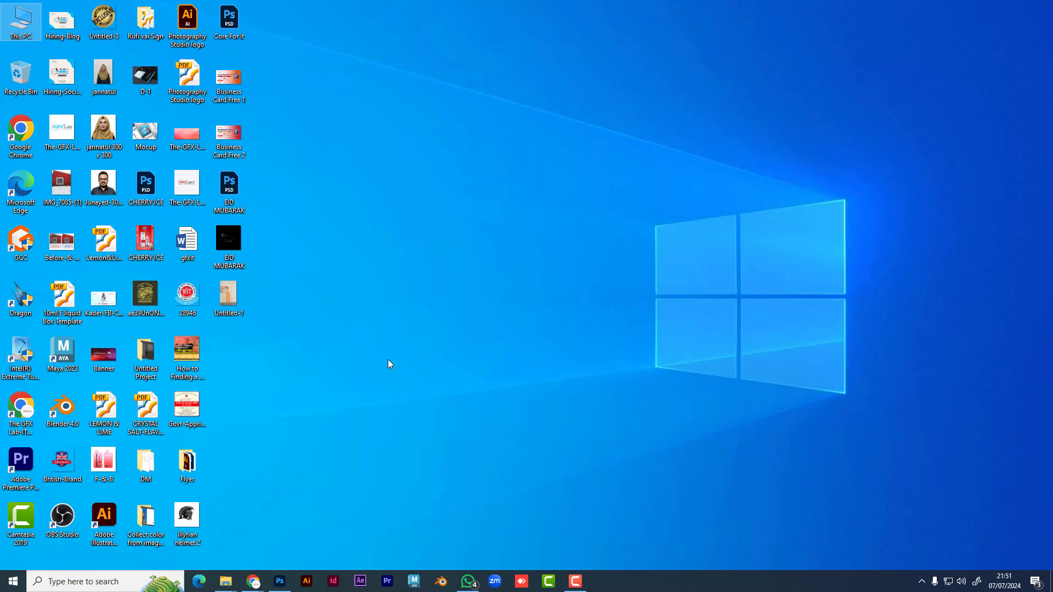
pyautogui.moveTo(233, 301); pyautogui.dragTo(564, 47)
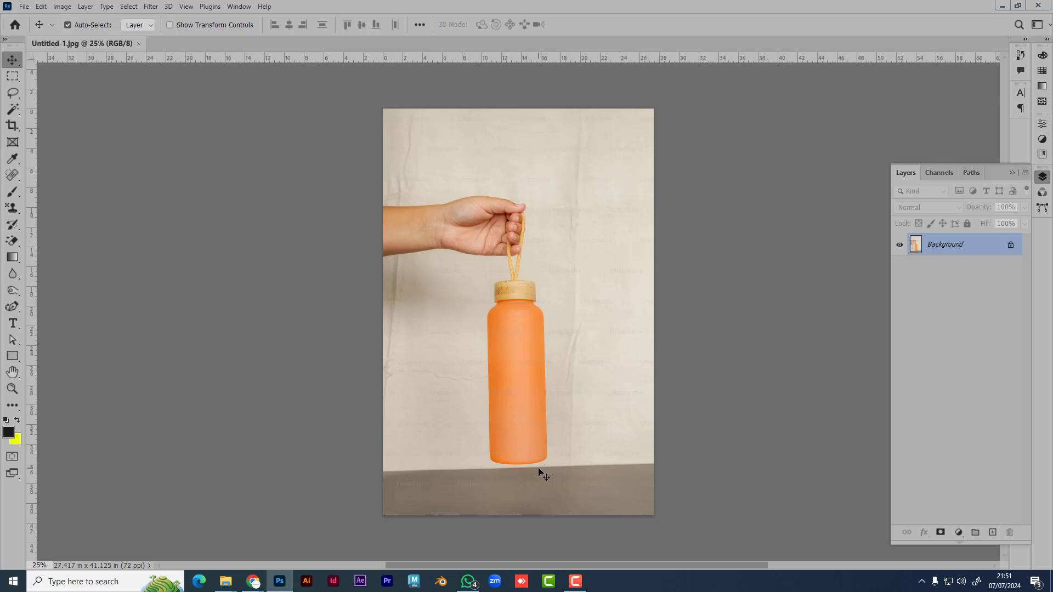
pyautogui.click(971, 172)
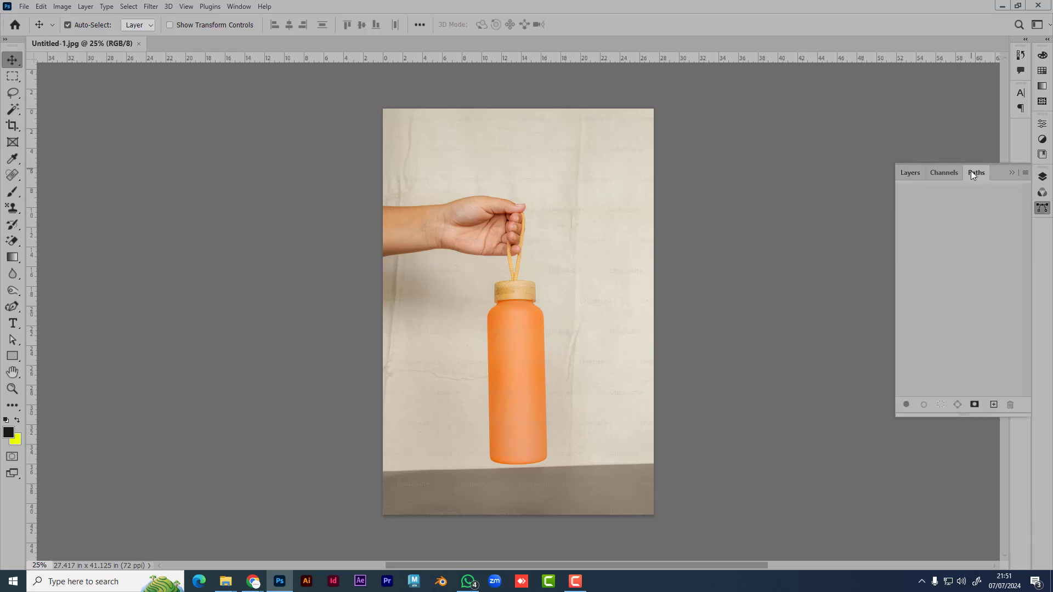
pyautogui.click(1003, 6)
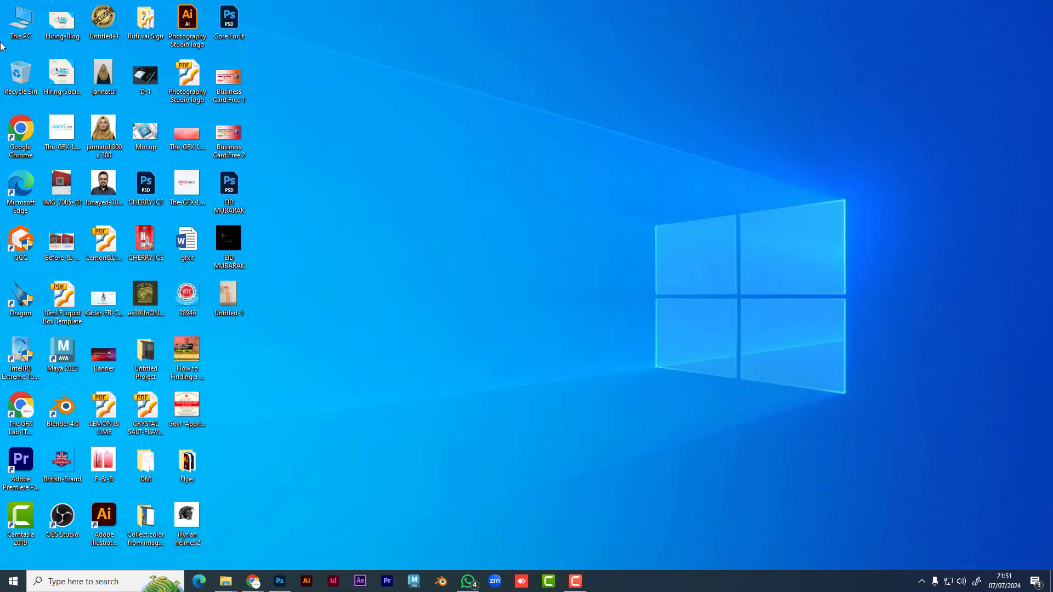
pyautogui.doubleClick(21, 22)
pyautogui.click(46, 87)
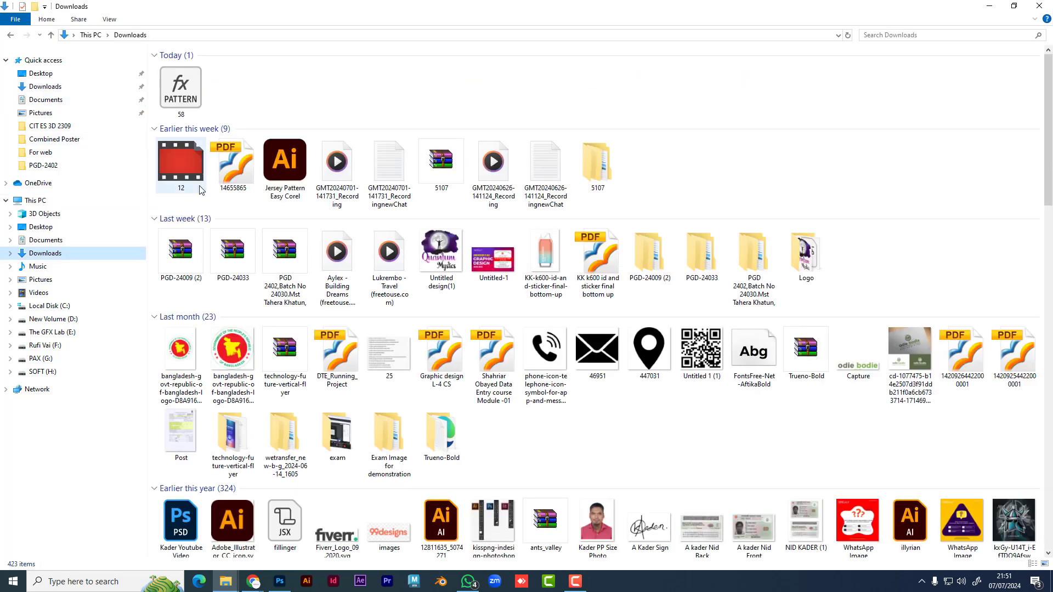
pyautogui.click(986, 8)
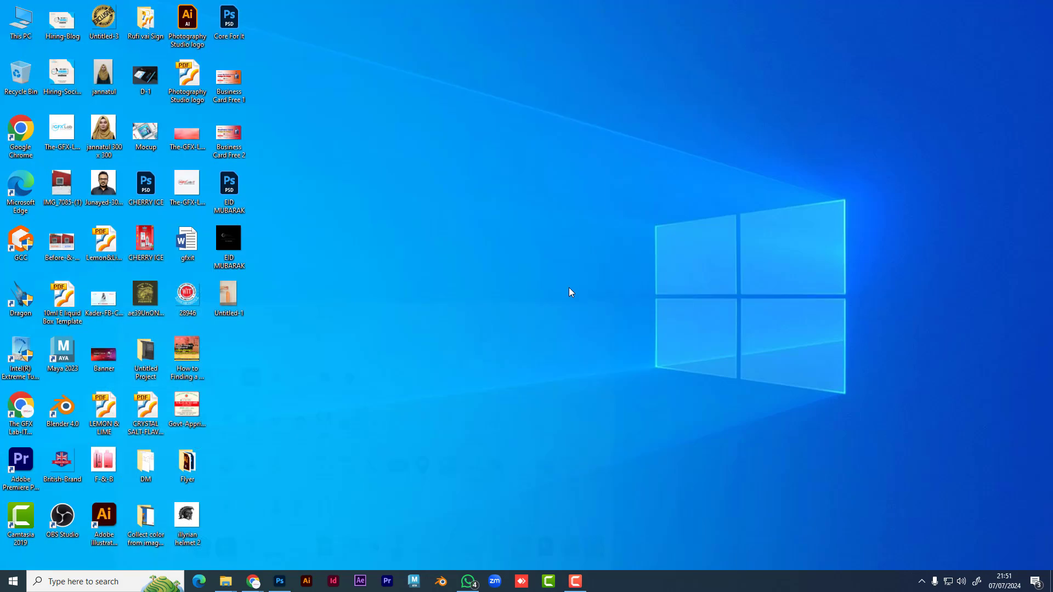
pyautogui.moveTo(228, 299); pyautogui.dragTo(517, 20)
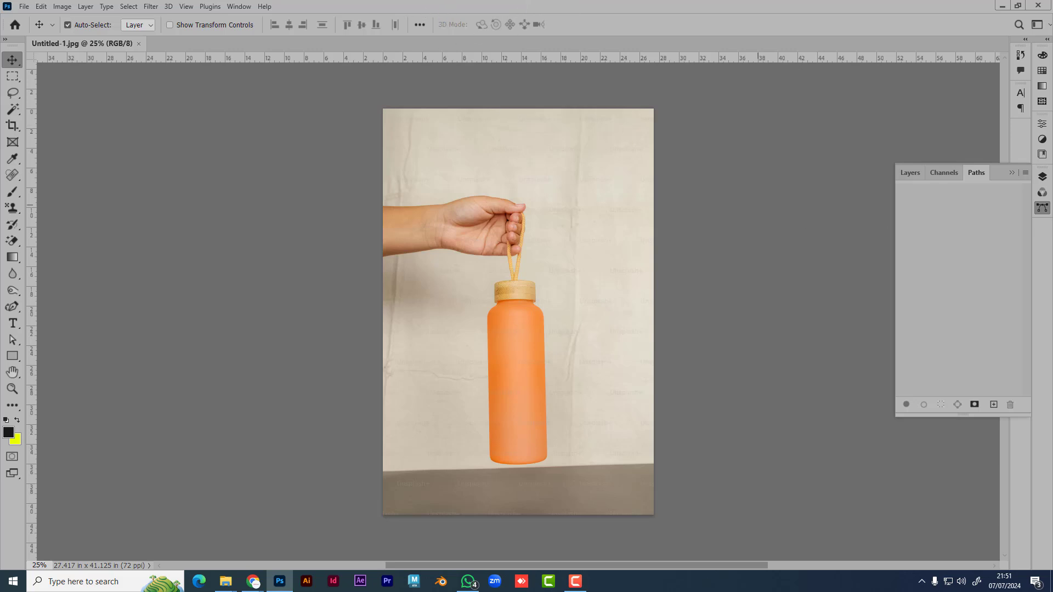
# - Create a new empty path in the bottle image
pyautogui.click(994, 404)
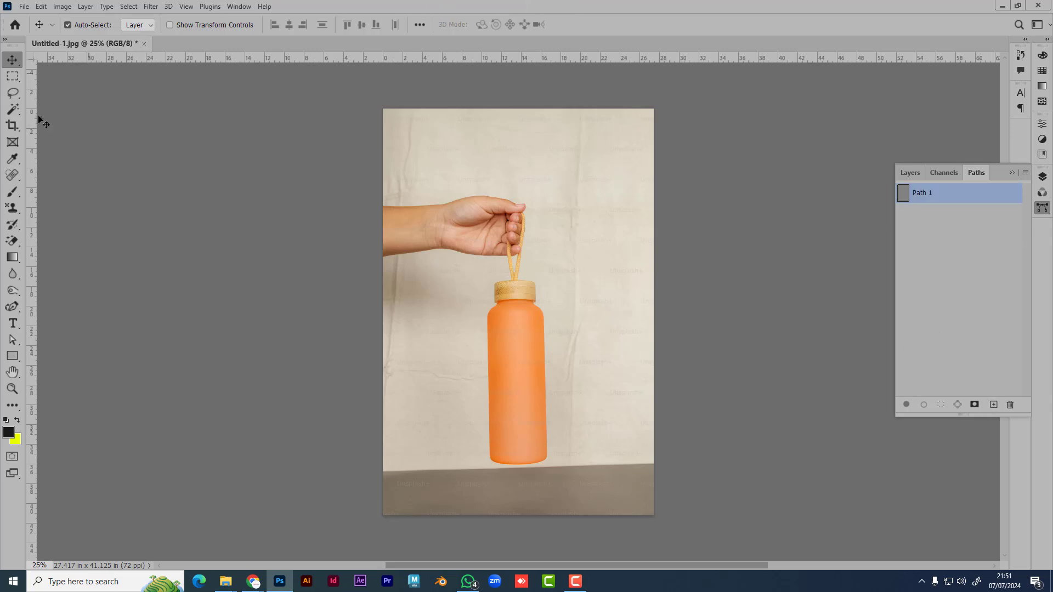
# - Try to draw a closed six-point outline over the bottle with the Pen tool in Shape mode, and undo it
pyautogui.moveTo(17, 307); pyautogui.dragTo(58, 305)
pyautogui.click(475, 176)
pyautogui.moveTo(428, 311); pyautogui.dragTo(454, 329)
pyautogui.click(536, 387)
pyautogui.click(617, 316)
pyautogui.click(605, 203)
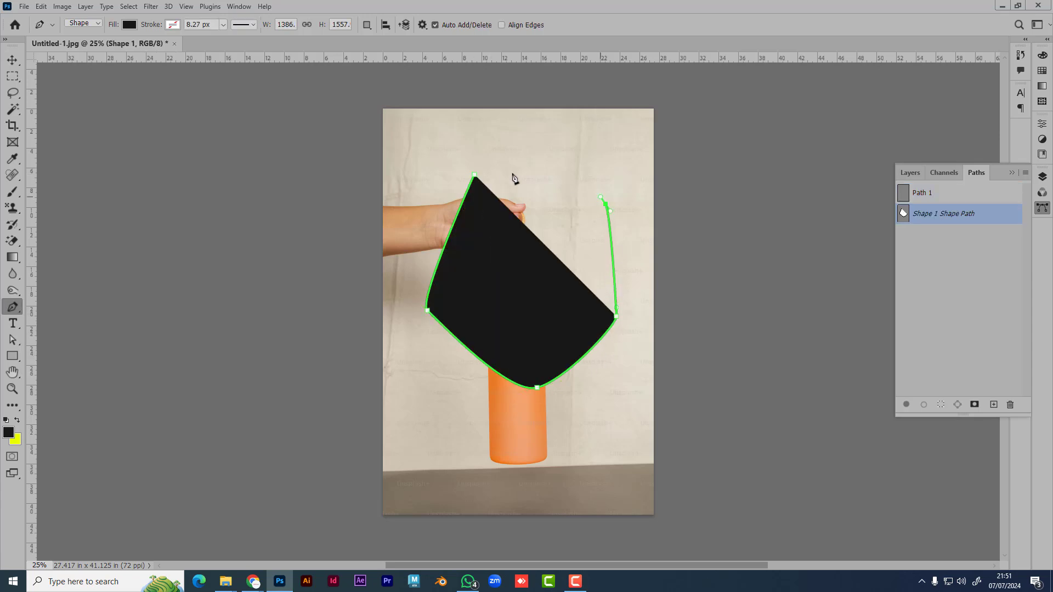
pyautogui.click(475, 175)
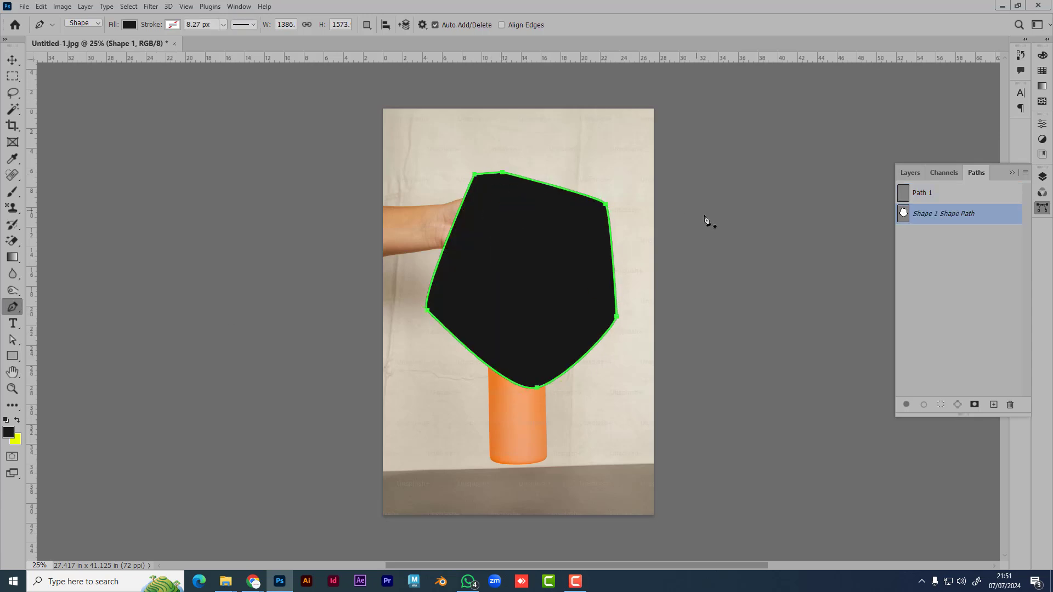
pyautogui.hotkey('ctrl', 'z')
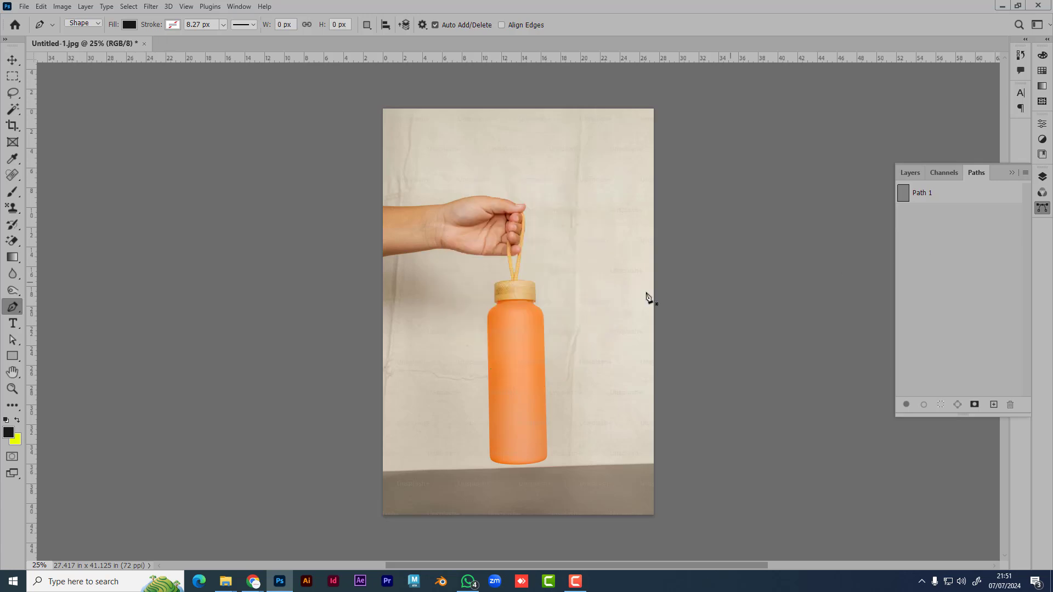
# - Set the Pen tool to Path mode, draw a closed curved path over the bottle and the area beside it, and deselect it
pyautogui.click(88, 24)
pyautogui.click(81, 43)
pyautogui.click(517, 164)
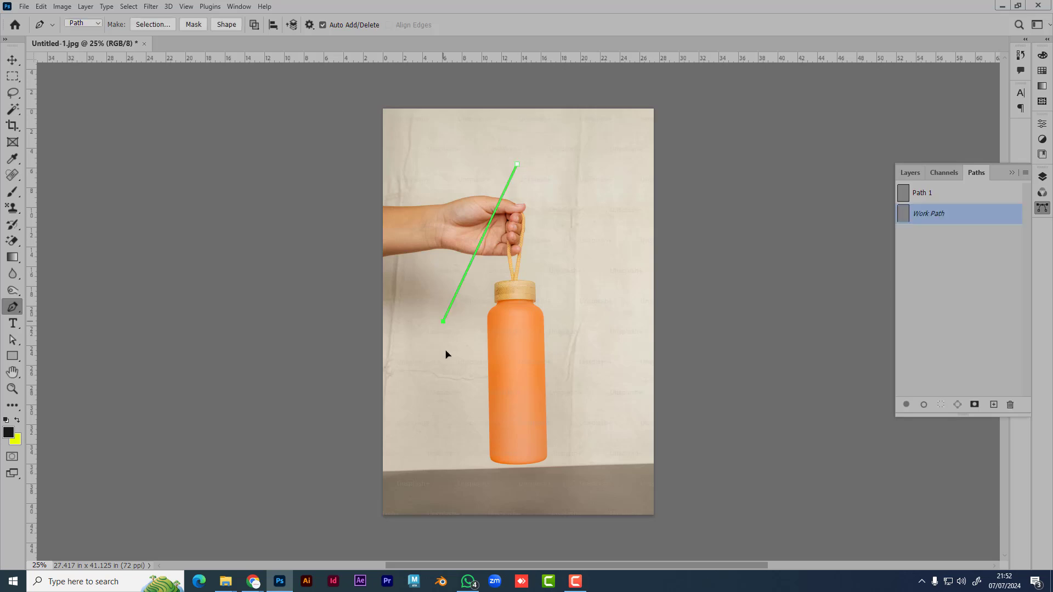
pyautogui.moveTo(574, 390); pyautogui.dragTo(706, 460)
pyautogui.moveTo(610, 284); pyautogui.dragTo(604, 220)
pyautogui.click(598, 166)
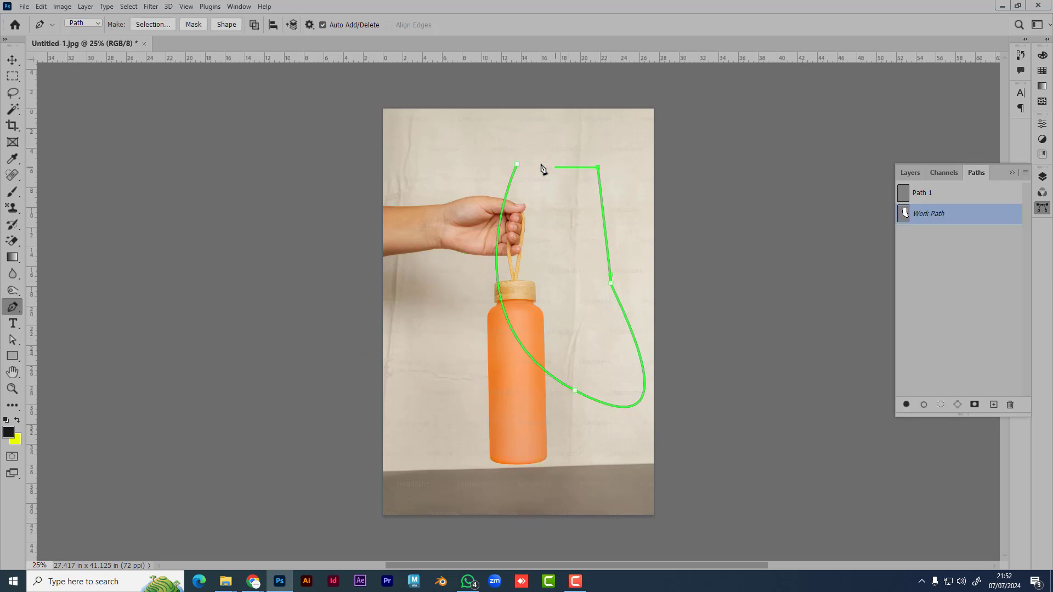
pyautogui.click(517, 164)
pyautogui.press('Escape')
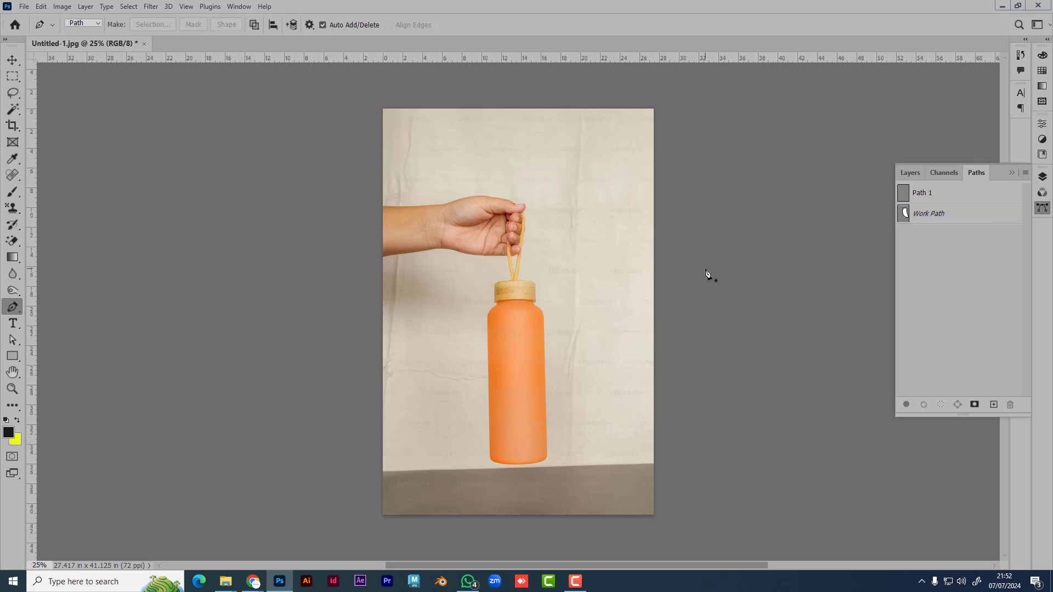
# - Delete the empty Path 1, and save the bottle image as a JPEG at quality 12 before closing it
pyautogui.moveTo(954, 195); pyautogui.dragTo(1010, 406)
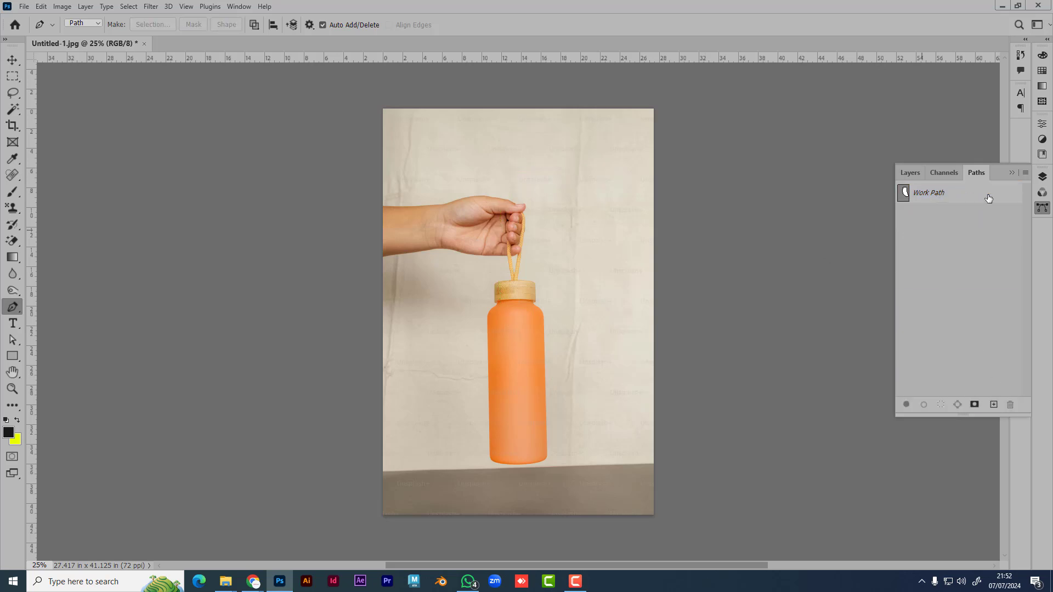
pyautogui.hotkey('ctrl', 's')
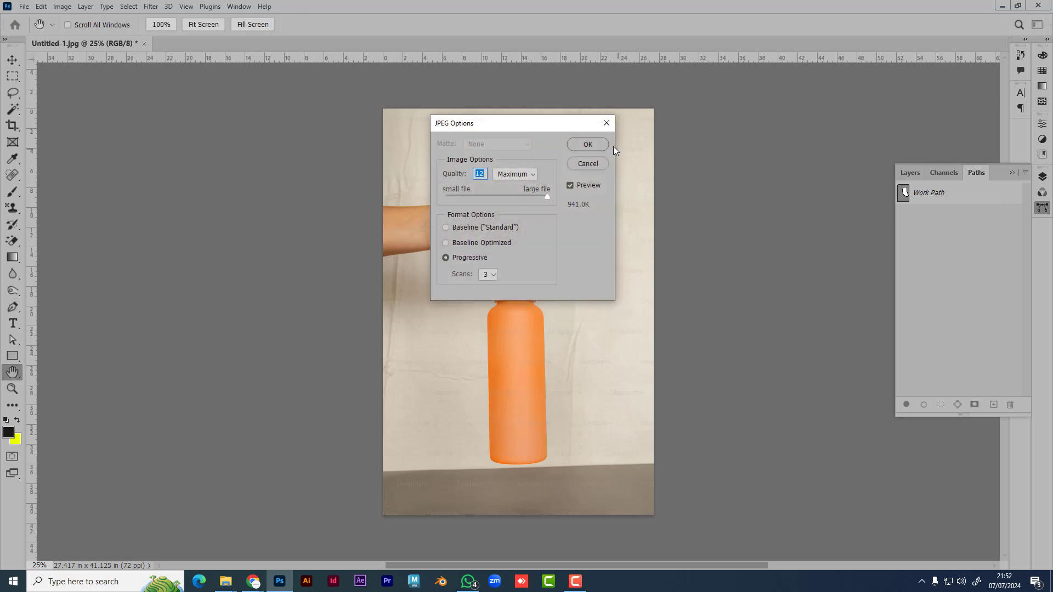
pyautogui.click(588, 144)
pyautogui.click(139, 44)
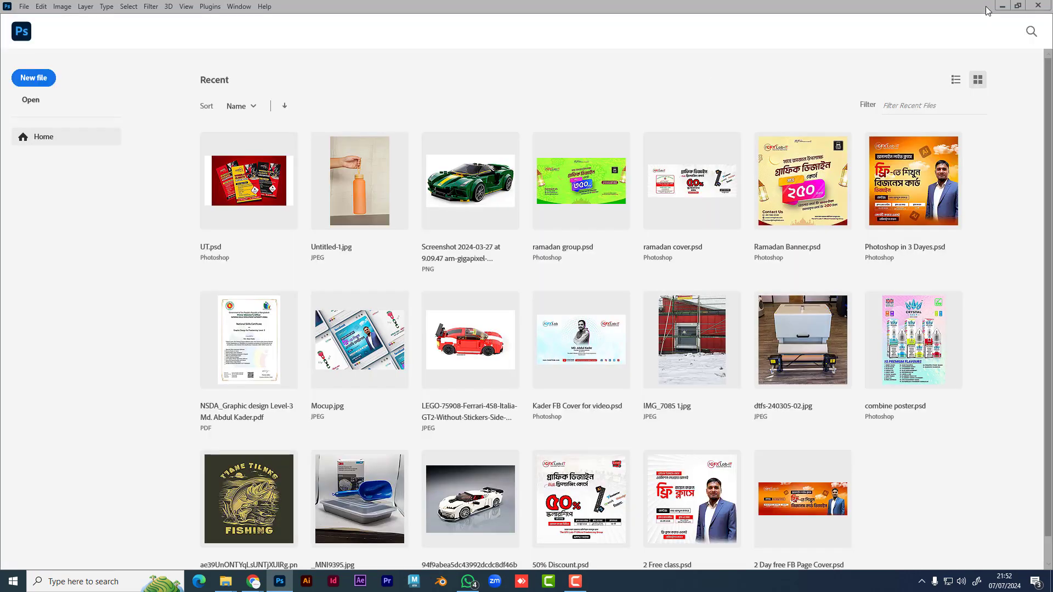
# - Reopen the Untitled-1 image from the Desktop in Photoshop and display its saved Work Path
pyautogui.click(1002, 5)
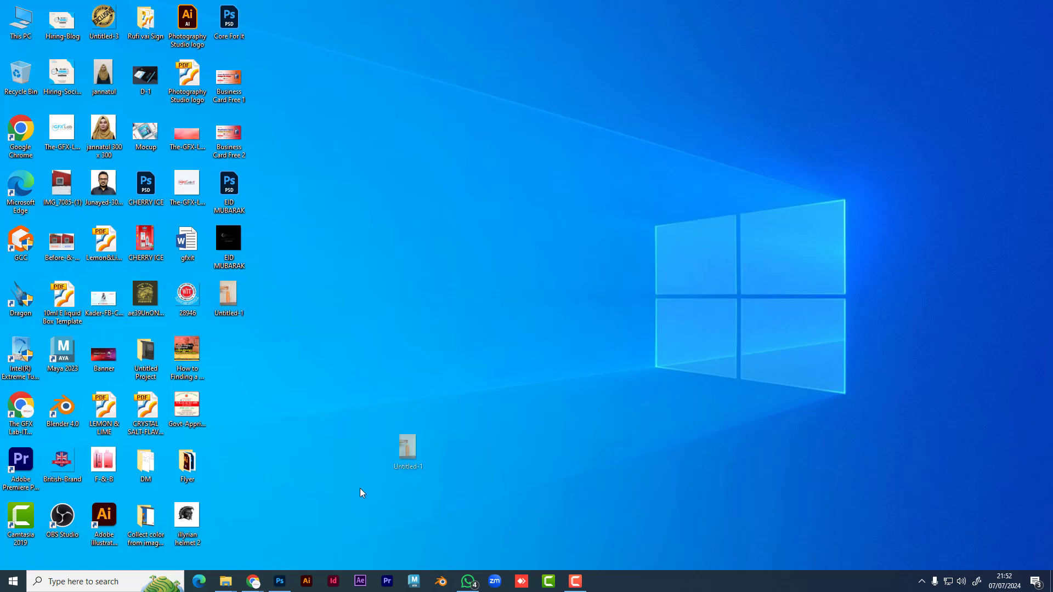
pyautogui.moveTo(359, 494); pyautogui.dragTo(478, 7)
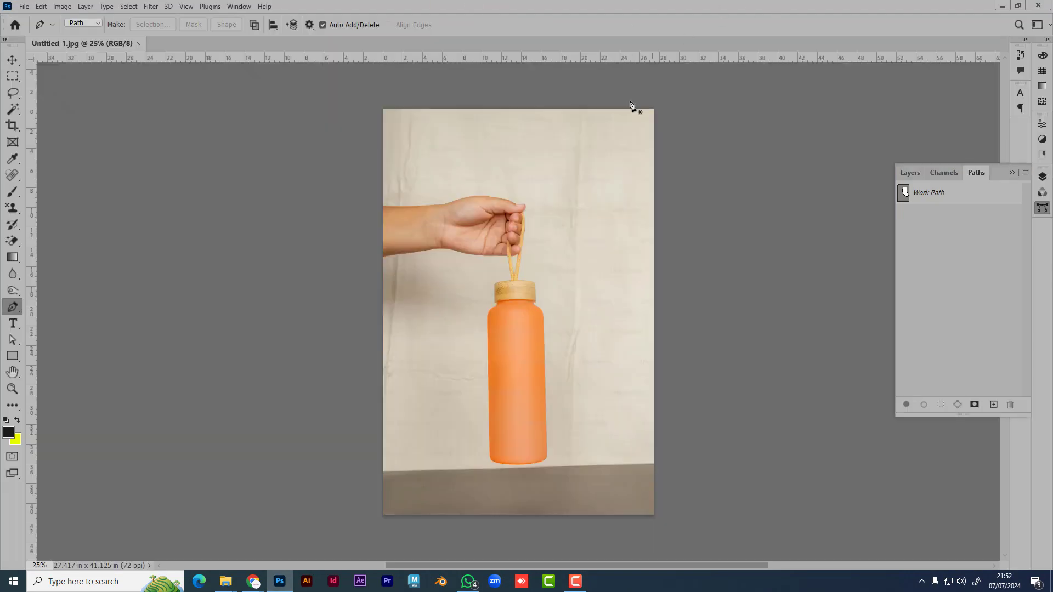
pyautogui.click(909, 172)
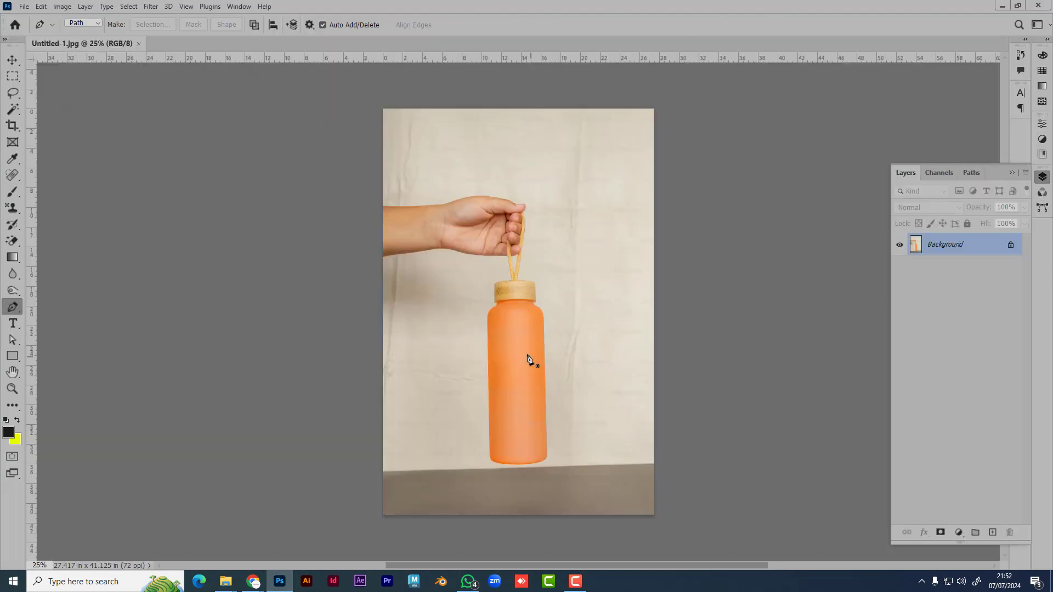
pyautogui.click(971, 173)
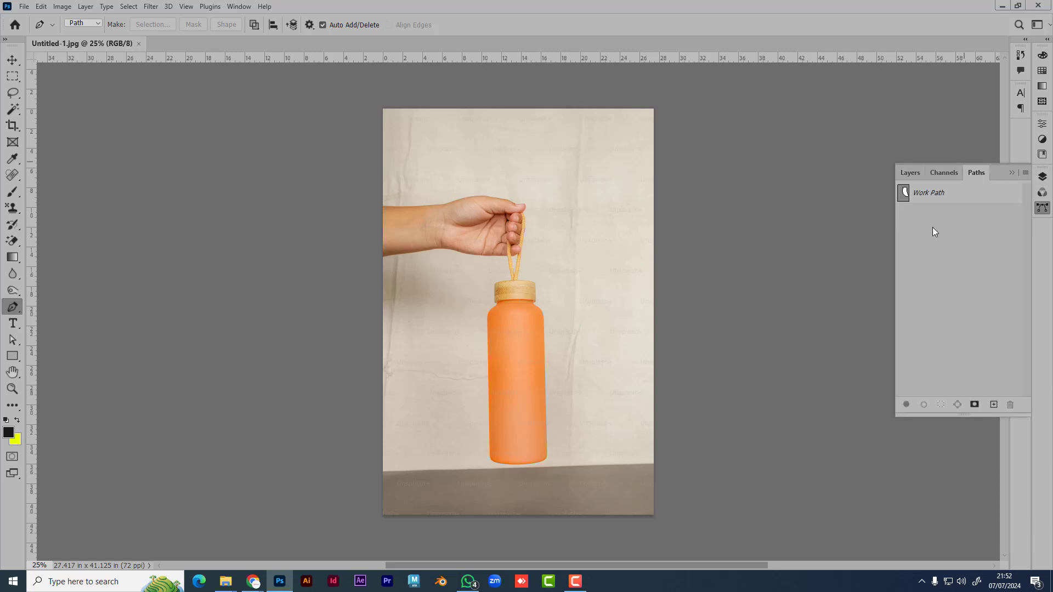
pyautogui.click(954, 195)
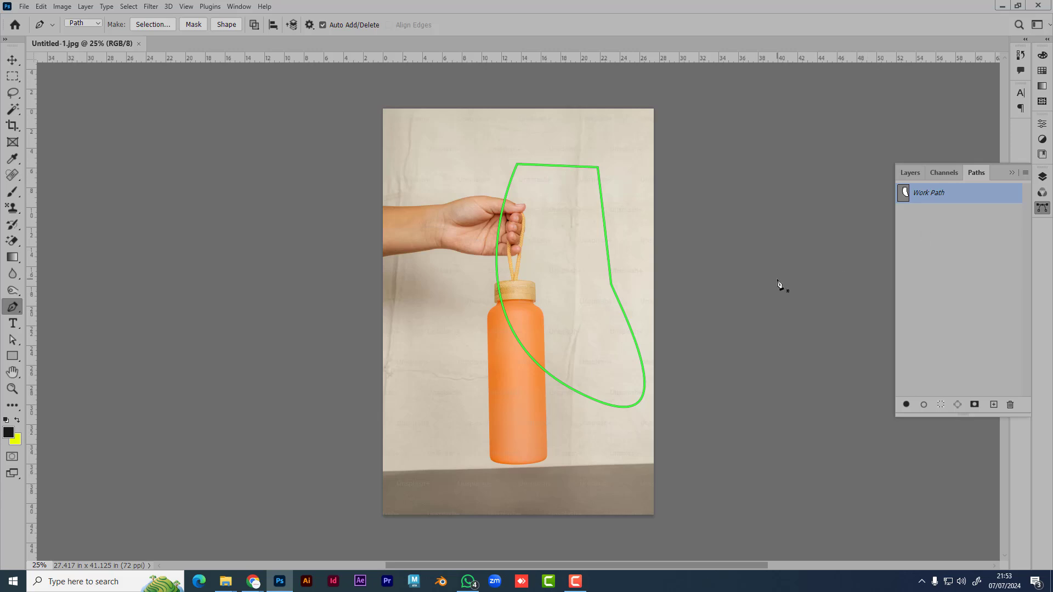
# - Delete the old Work Path and draw a closed five-point path over the bottle's wooden cap with the Pen tool
pyautogui.moveTo(983, 194); pyautogui.dragTo(1010, 404)
pyautogui.scroll(5, 563, 281)
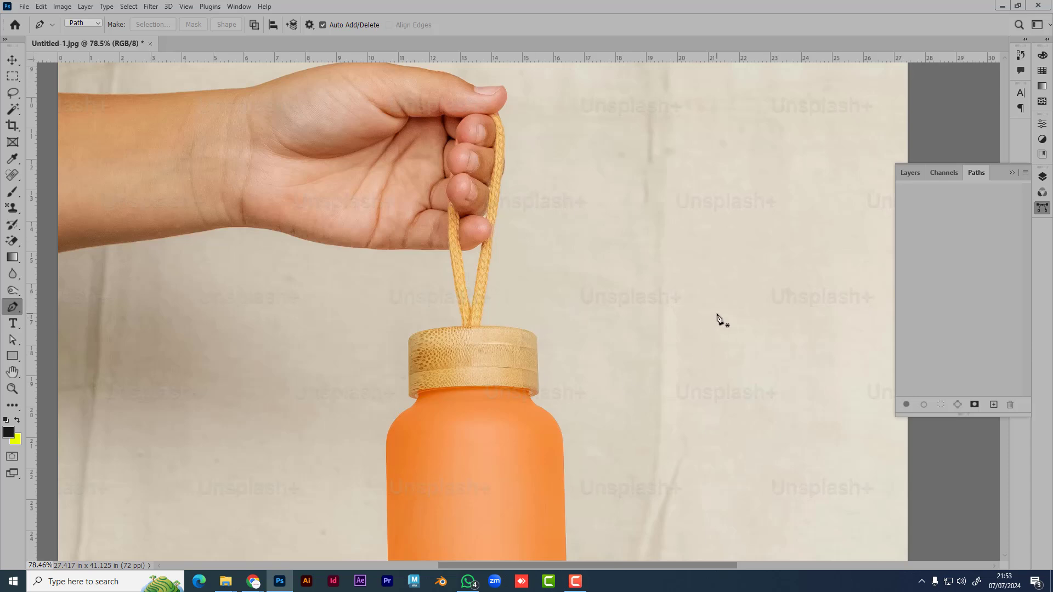
pyautogui.click(414, 392)
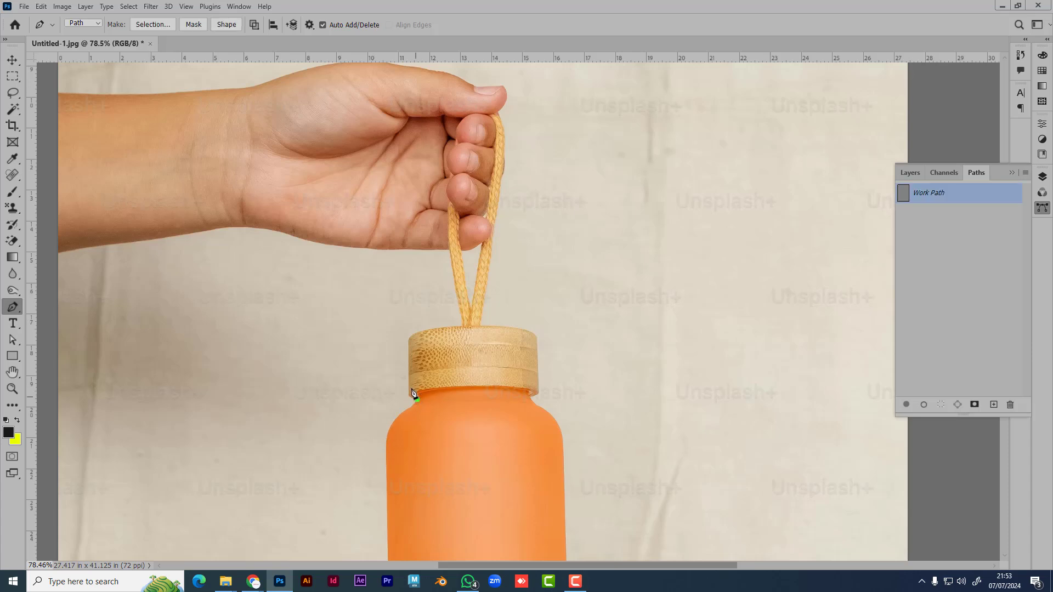
pyautogui.moveTo(411, 364)
pyautogui.mouseDown()
pyautogui.moveTo(418, 332)
pyautogui.moveTo(486, 336)
pyautogui.mouseUp()
pyautogui.click(522, 345)
pyautogui.click(534, 381)
pyautogui.click(469, 388)
pyautogui.click(418, 400)
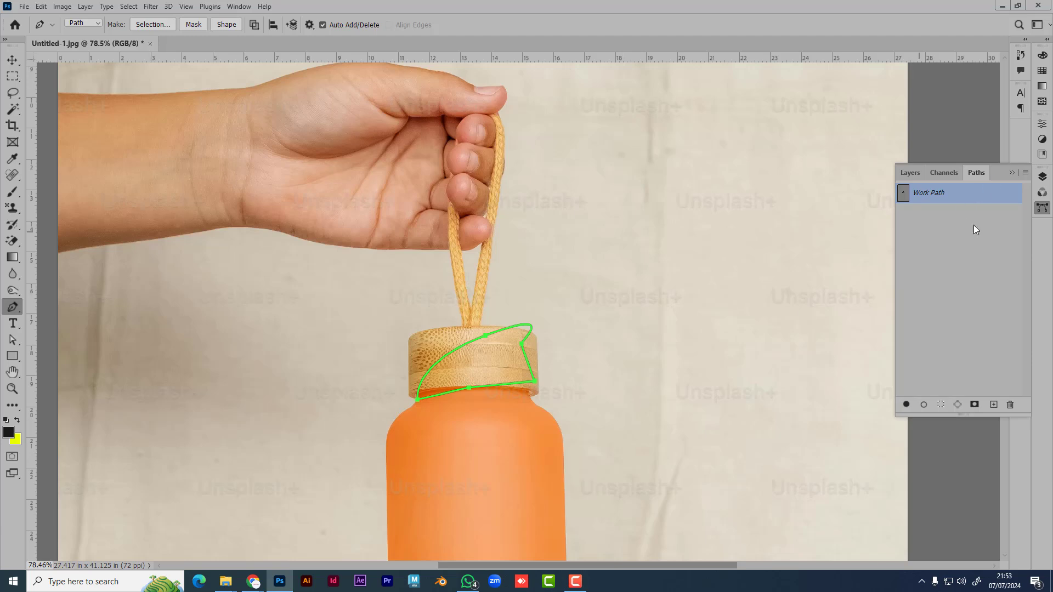
# - Create a new path and draw a closed curved outline across the bottle's shoulder
pyautogui.click(993, 404)
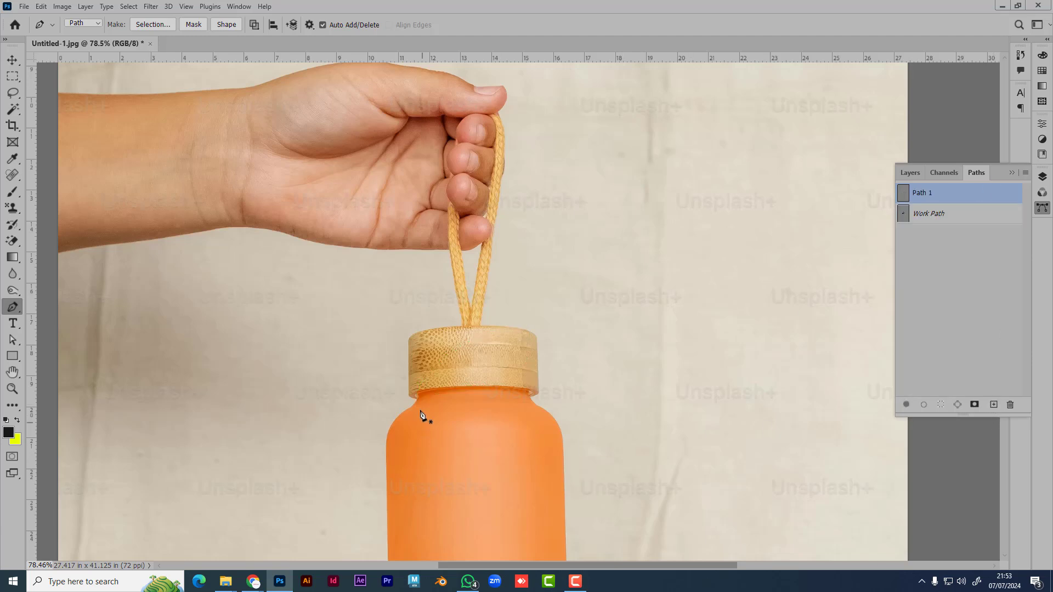
pyautogui.moveTo(554, 402); pyautogui.dragTo(690, 402)
pyautogui.moveTo(518, 489); pyautogui.dragTo(425, 560)
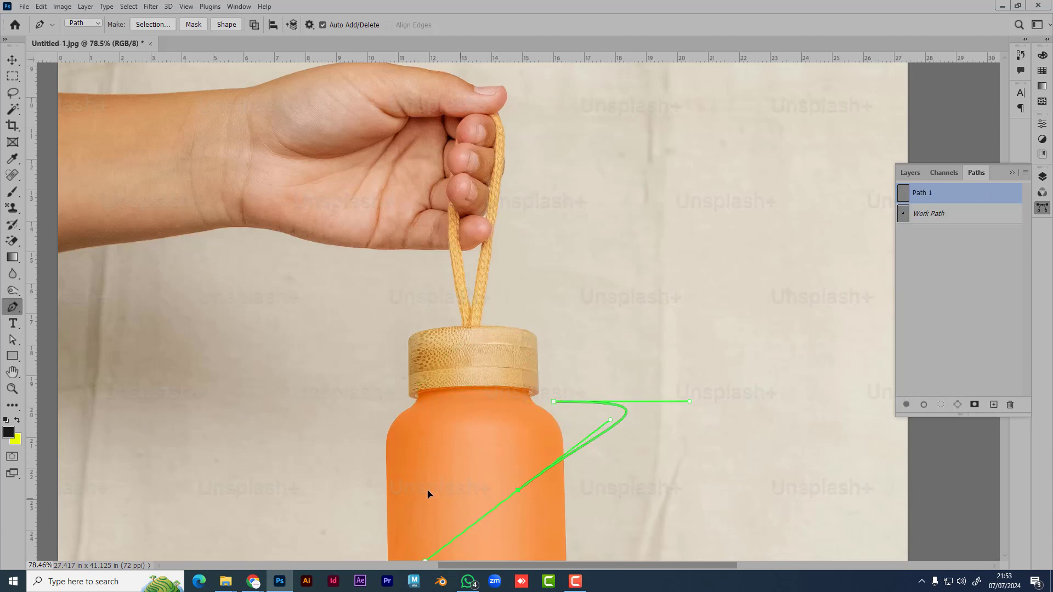
pyautogui.moveTo(428, 494); pyautogui.dragTo(554, 405)
pyautogui.press('space')
pyautogui.click(553, 402)
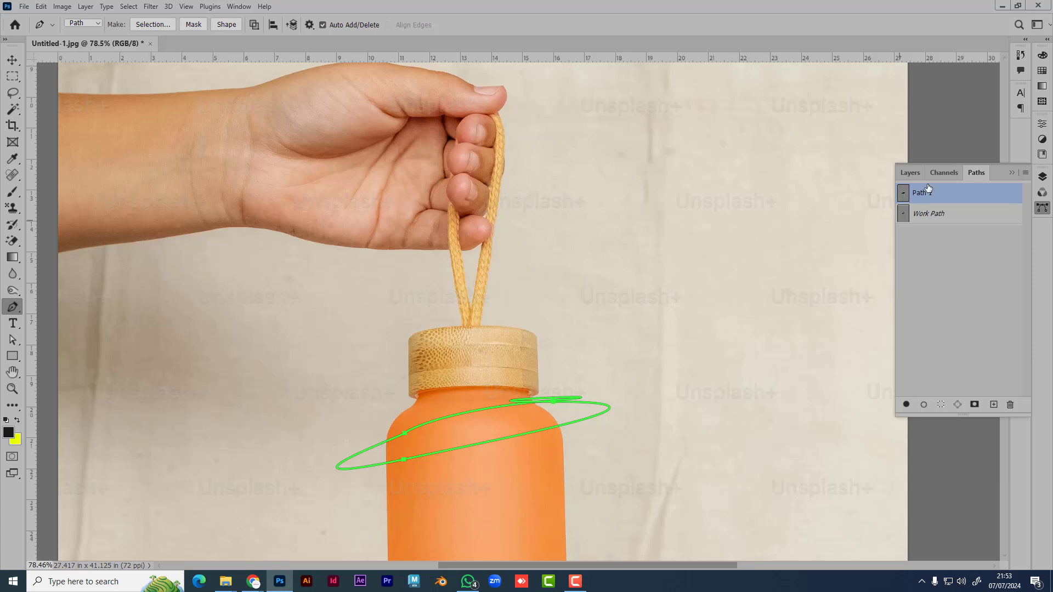
# - Create a second new path, draw a closed seven-point straight-sided outline over the hand, and deselect it
pyautogui.click(994, 404)
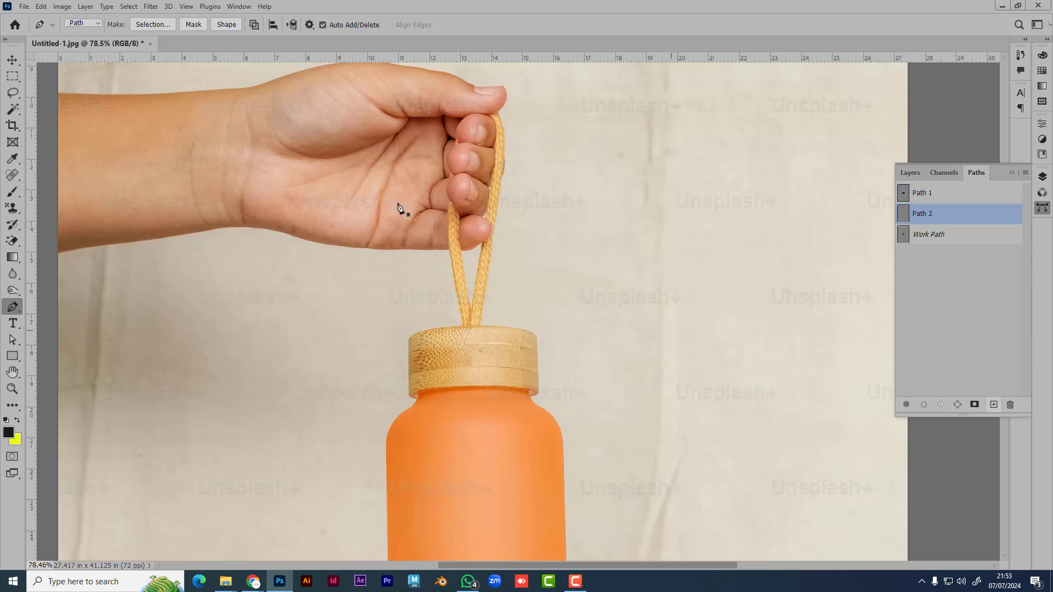
pyautogui.click(133, 94)
pyautogui.click(330, 92)
pyautogui.click(464, 90)
pyautogui.click(424, 198)
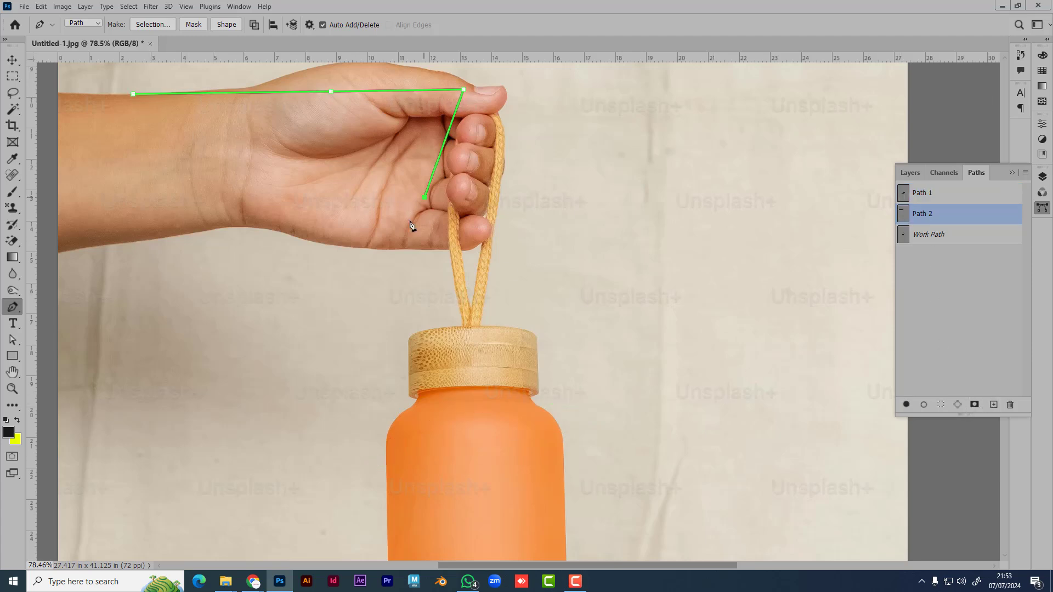
pyautogui.click(347, 253)
pyautogui.click(154, 204)
pyautogui.click(129, 116)
pyautogui.click(133, 94)
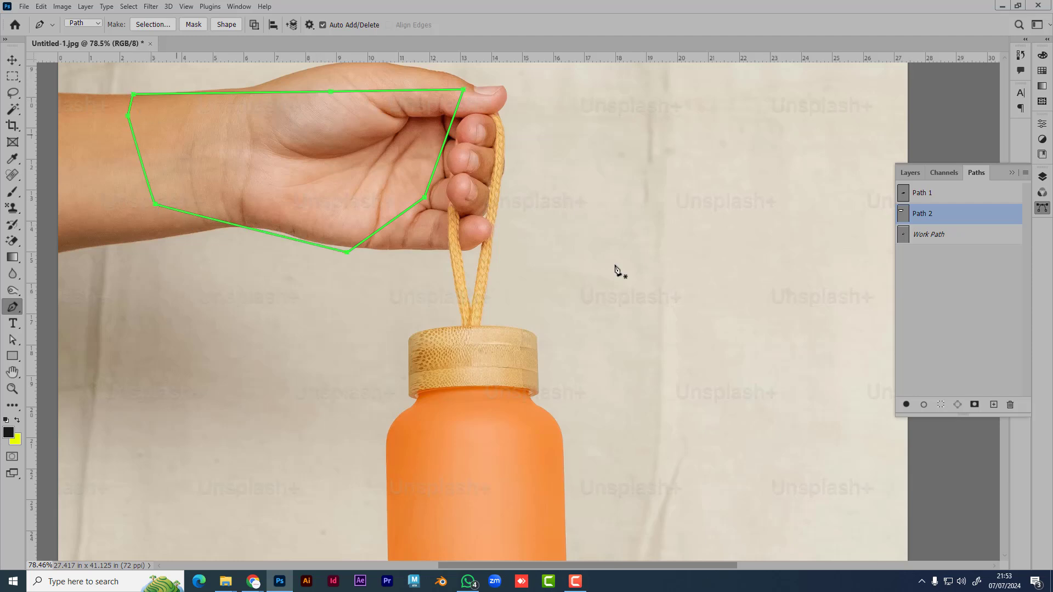
pyautogui.click(956, 311)
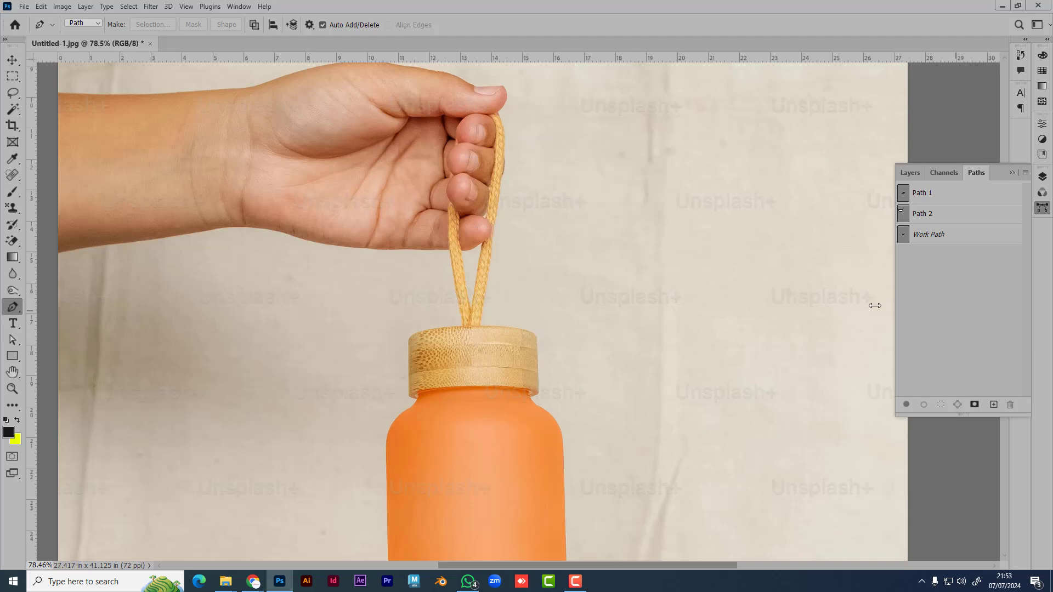
# - Select a rectangular area spanning the width of the orange bottle body with the Rectangular Marquee tool
pyautogui.scroll(-1, 600, 341)
pyautogui.scroll(-1, 600, 341)
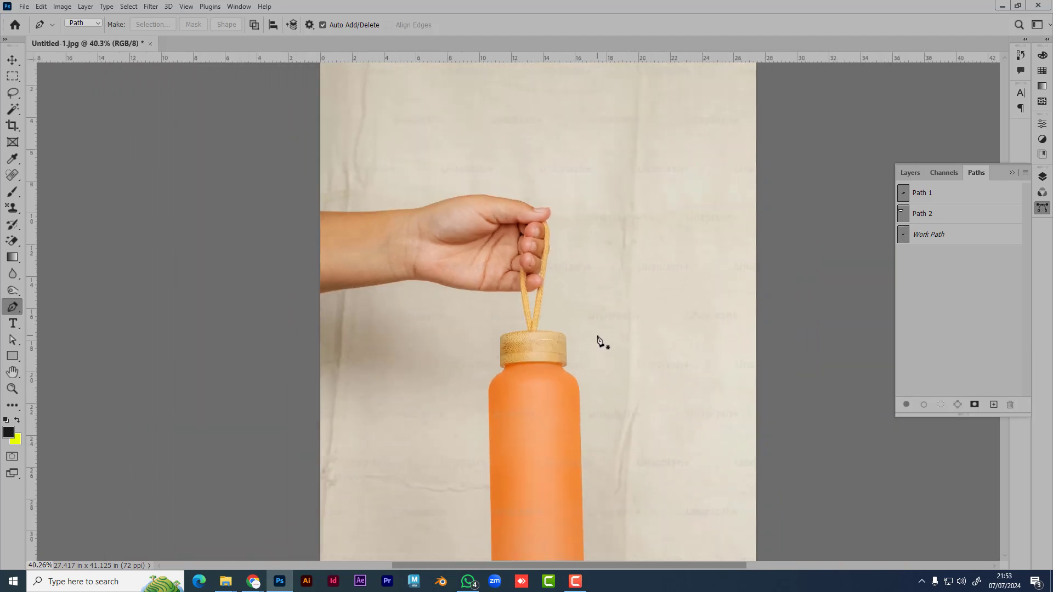
pyautogui.scroll(2, 428, 228)
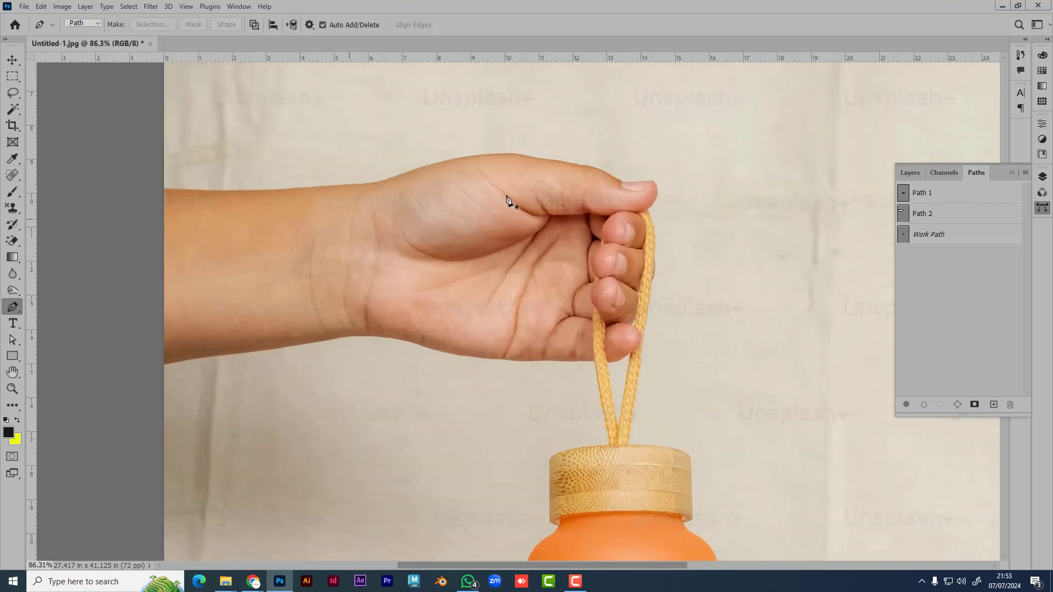
pyautogui.scroll(-2, 598, 305)
pyautogui.moveTo(668, 482); pyautogui.dragTo(522, 173)
pyautogui.scroll(-1, 493, 205)
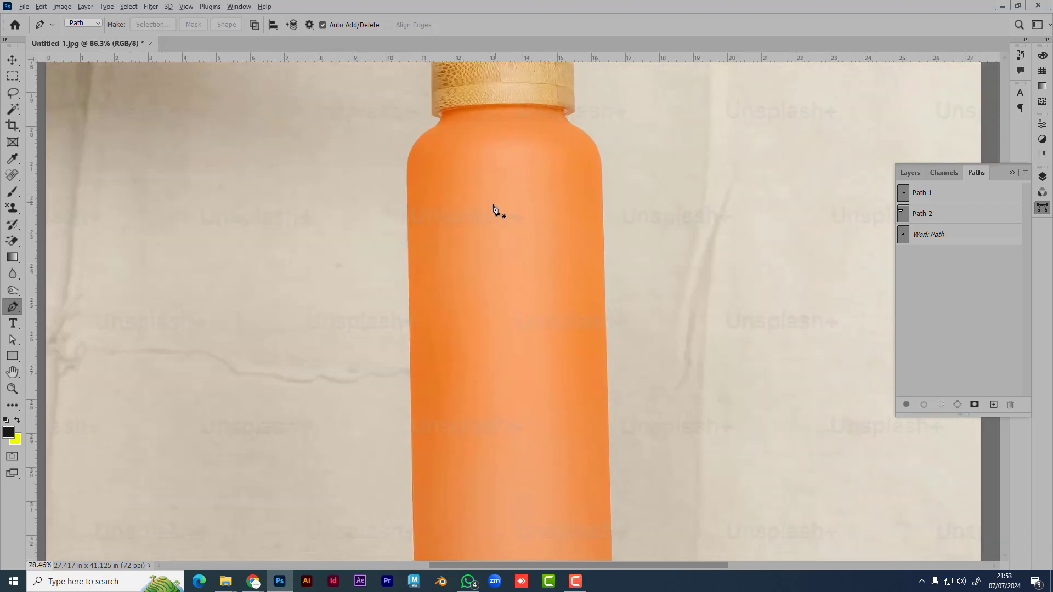
pyautogui.moveTo(520, 320); pyautogui.dragTo(478, 329)
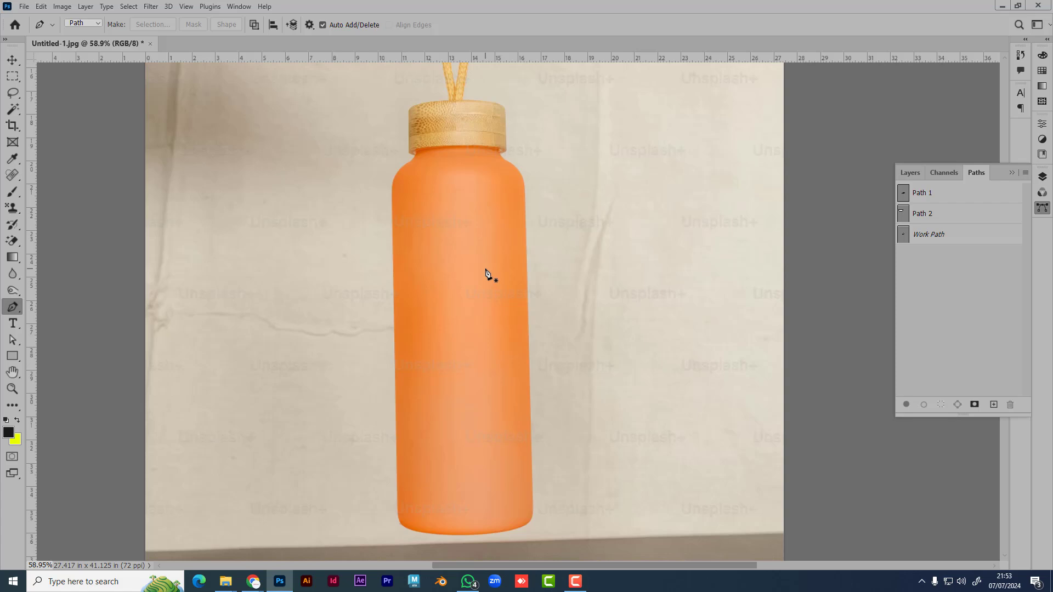
pyautogui.click(13, 77)
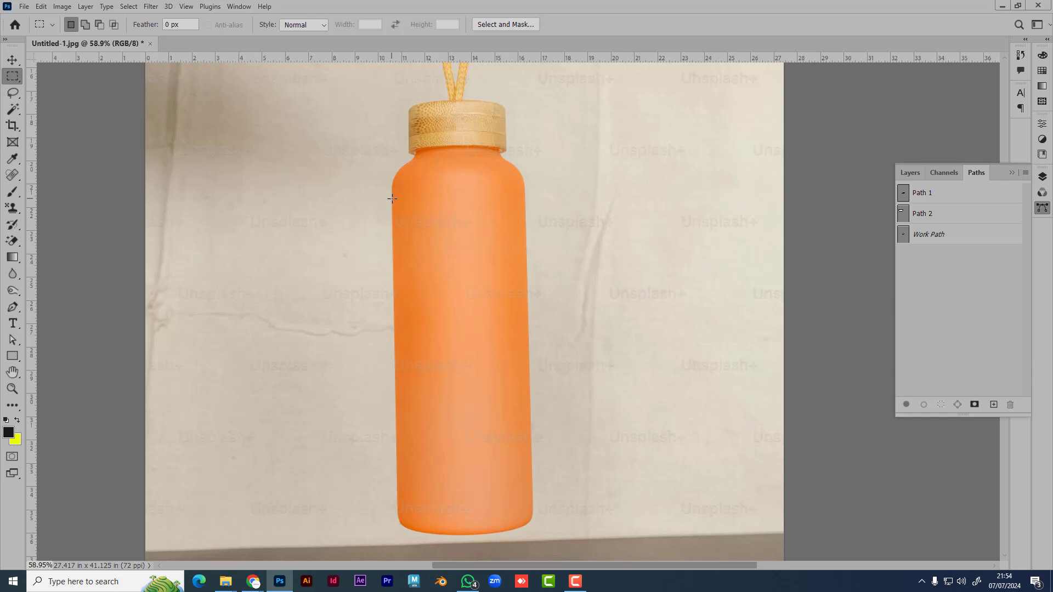
pyautogui.moveTo(393, 201); pyautogui.dragTo(528, 439)
# - Try to add a Hue/Saturation adjustment layer over the selected area and clip it to the Background layer, and undo it
pyautogui.click(1043, 177)
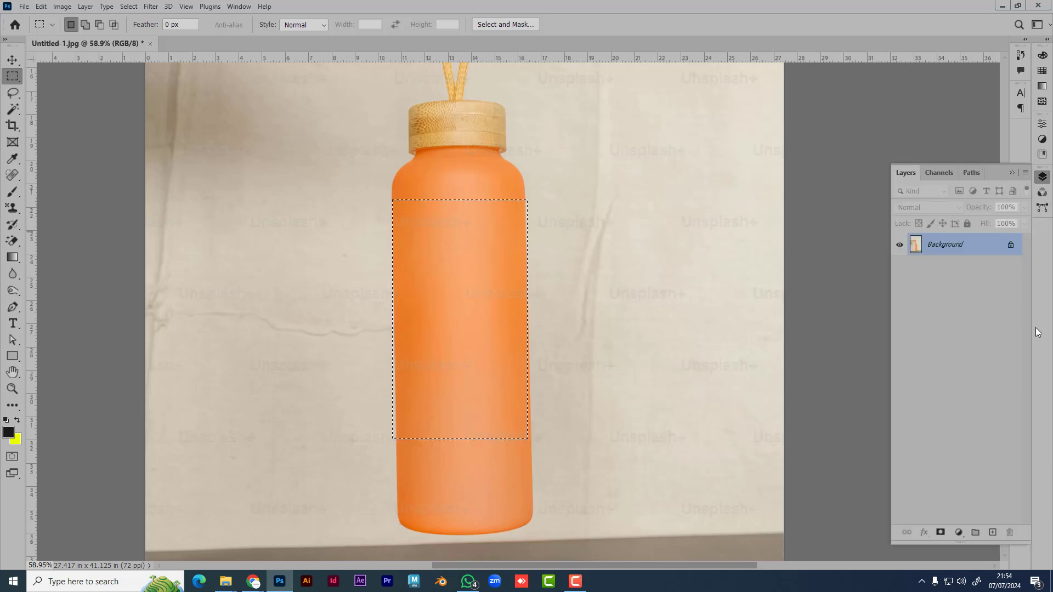
pyautogui.click(959, 532)
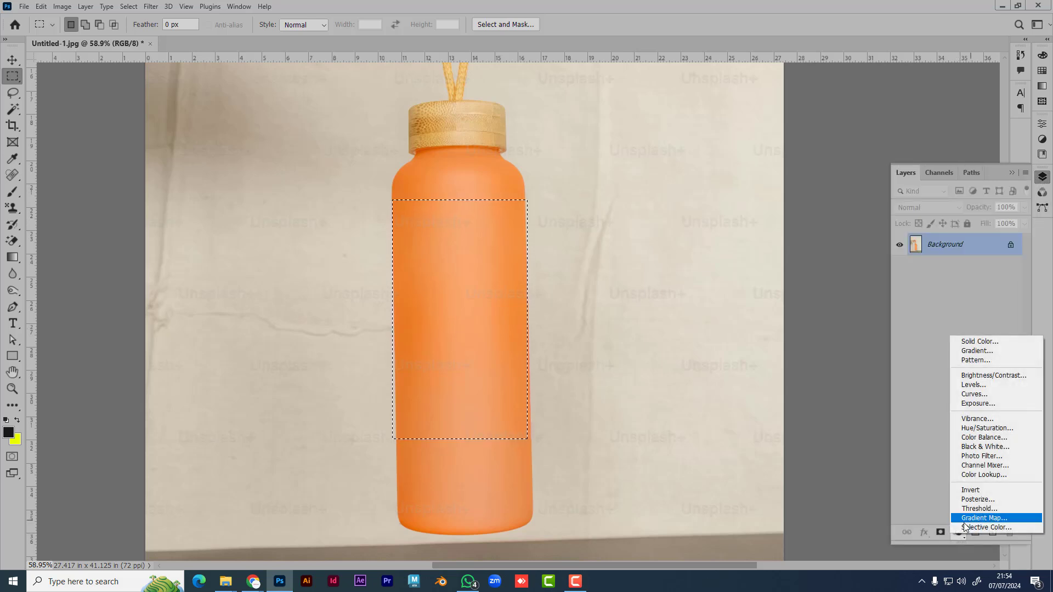
pyautogui.click(996, 433)
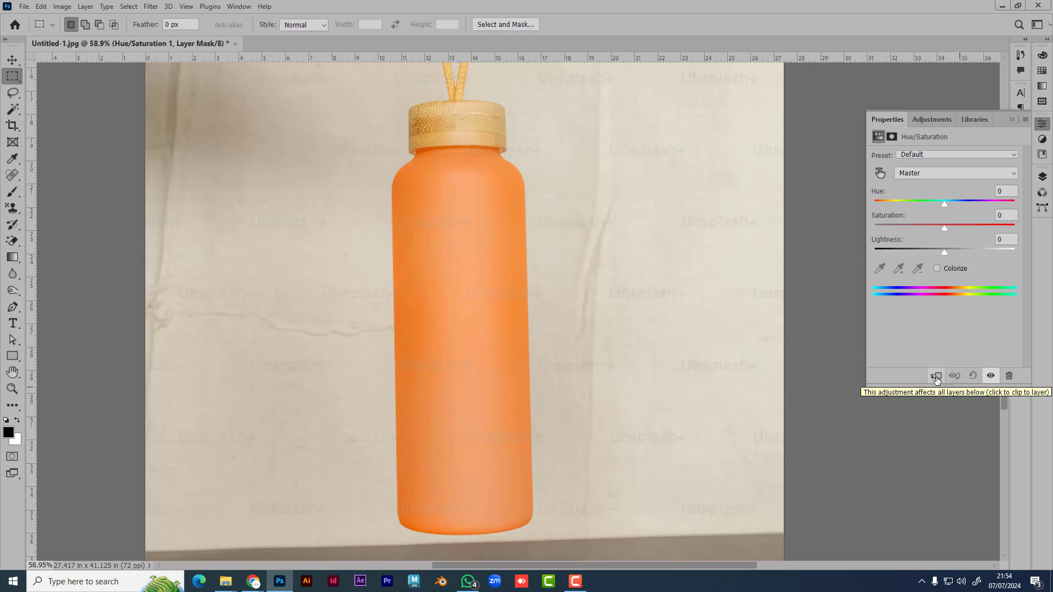
pyautogui.click(1047, 180)
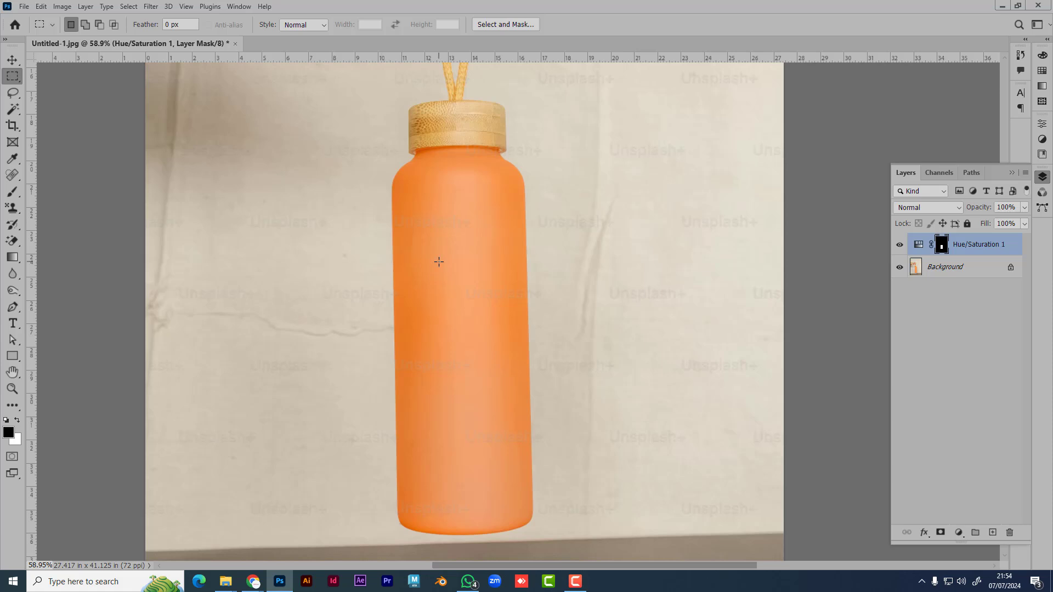
pyautogui.moveTo(959, 264); pyautogui.dragTo(965, 253)
pyautogui.keyDown('alt'); pyautogui.click(965, 254); pyautogui.keyUp('alt')
pyautogui.hotkey('ctrl', 'z')
pyautogui.hotkey('ctrl', 'z')
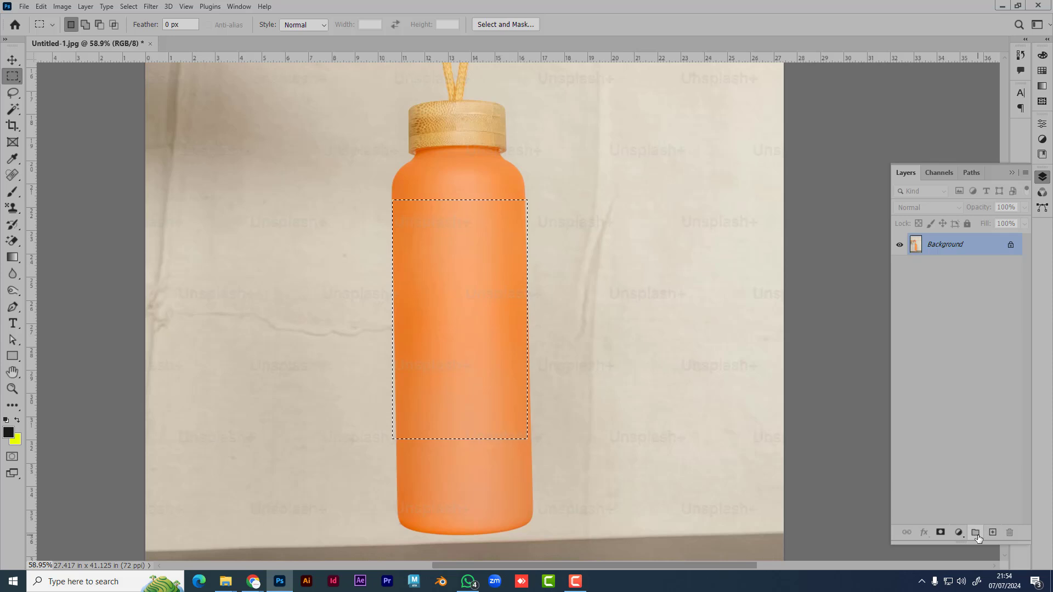
# - Add a Hue/Saturation adjustment layer over the selected bottle area with Hue -122 and Saturation +48, and switch to the Move tool
pyautogui.click(959, 533)
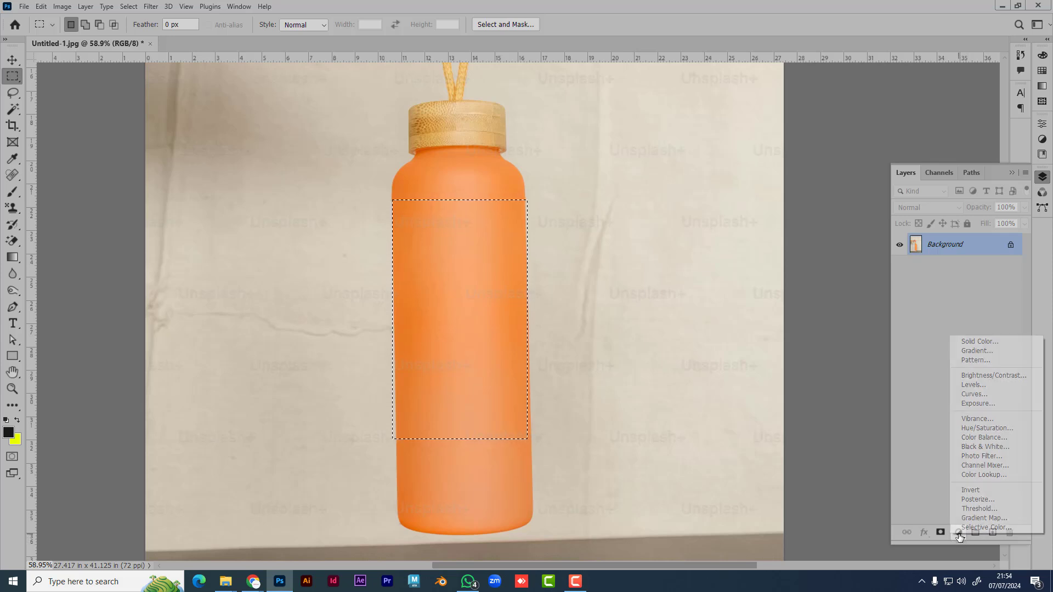
pyautogui.click(975, 428)
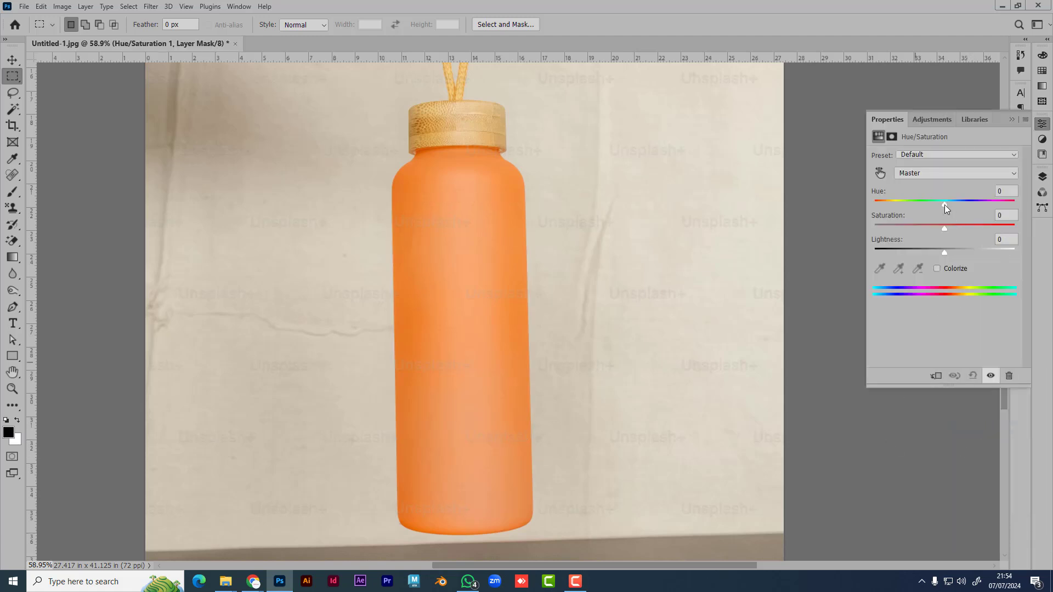
pyautogui.moveTo(945, 205); pyautogui.dragTo(967, 205)
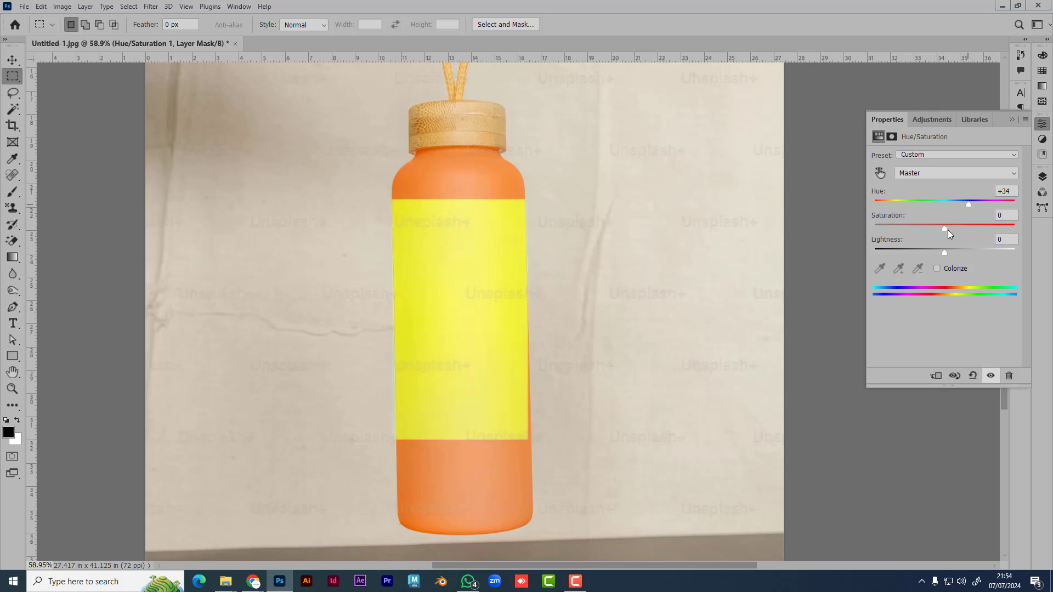
pyautogui.moveTo(948, 230); pyautogui.dragTo(891, 206)
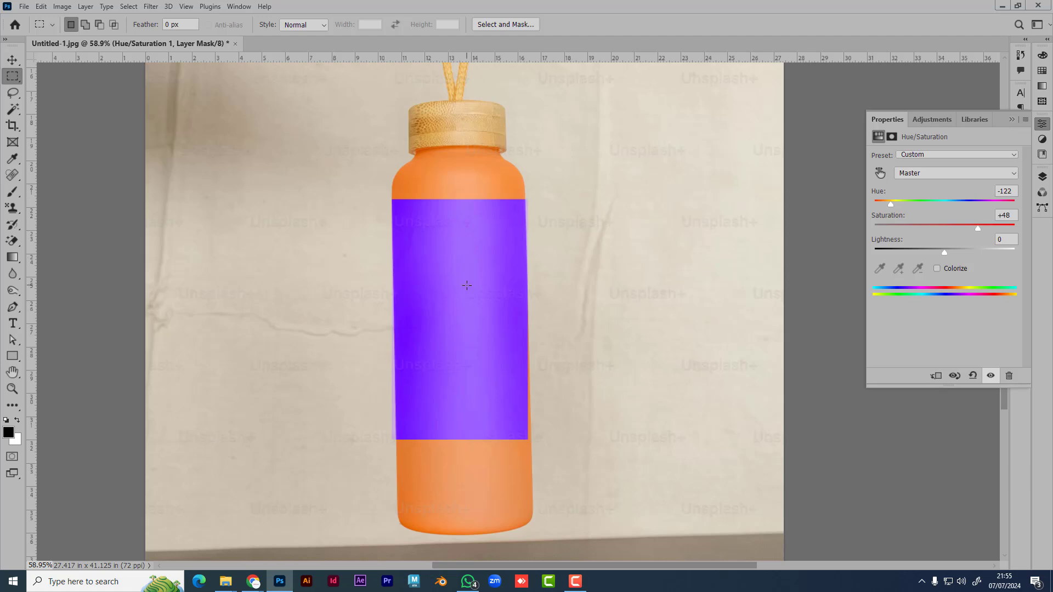
pyautogui.click(1010, 122)
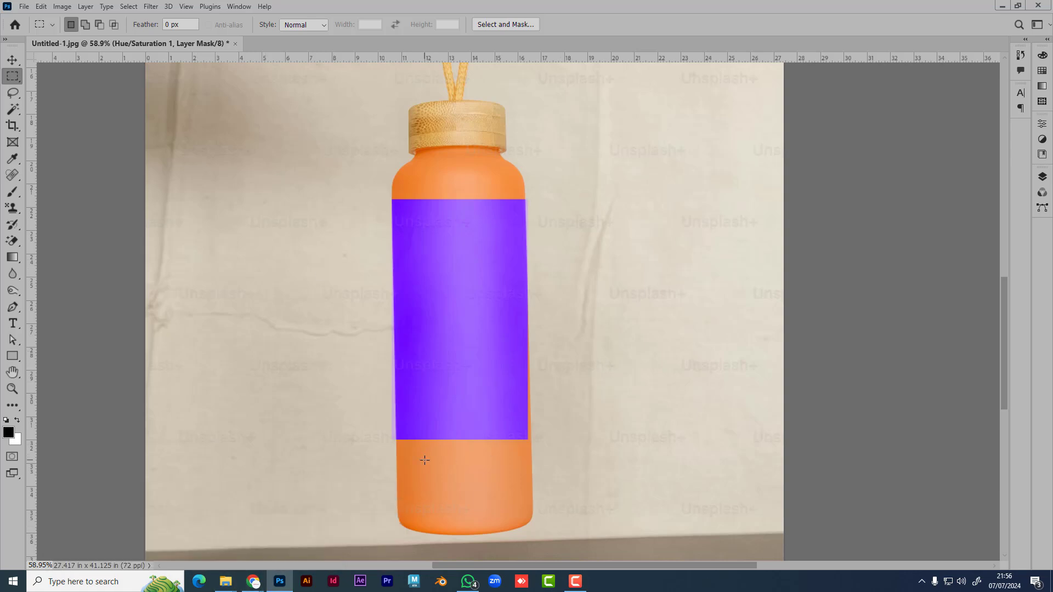
pyautogui.click(12, 59)
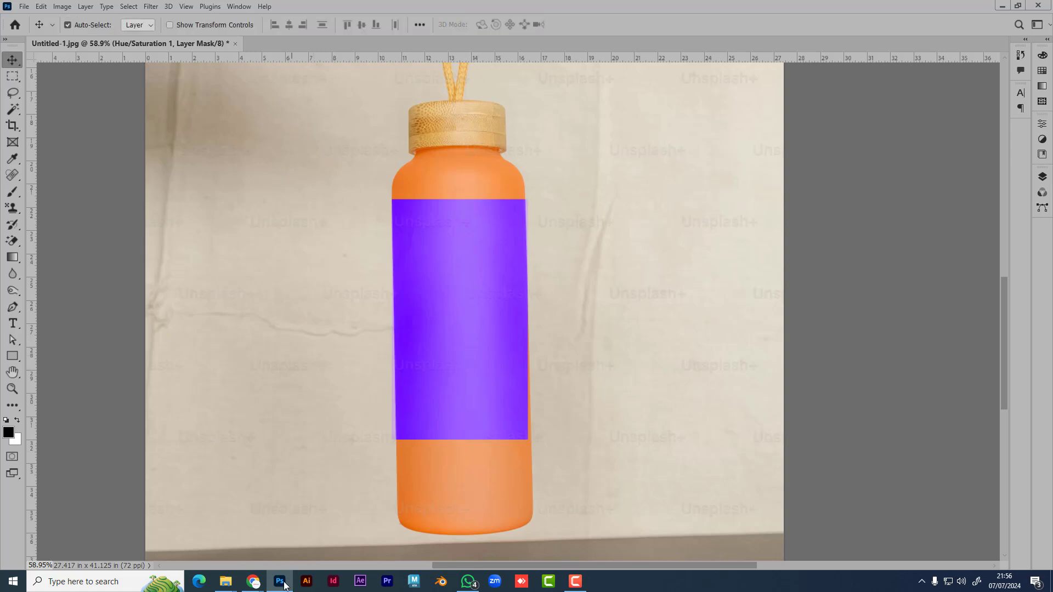
# - Switch to the Unsplash bottle picture results in Chrome
pyautogui.moveTo(248, 587)
pyautogui.click(192, 529)
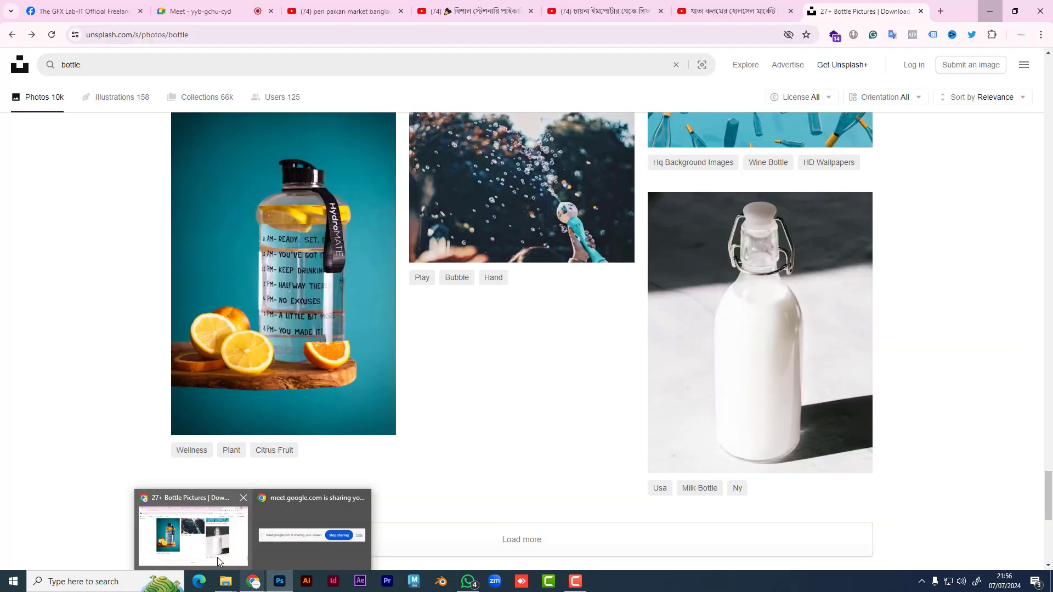
# - Find the photo of a dark dropper bottle on a round wooden plate in the bottle results, open it and copy the image
pyautogui.scroll(7, 549, 422)
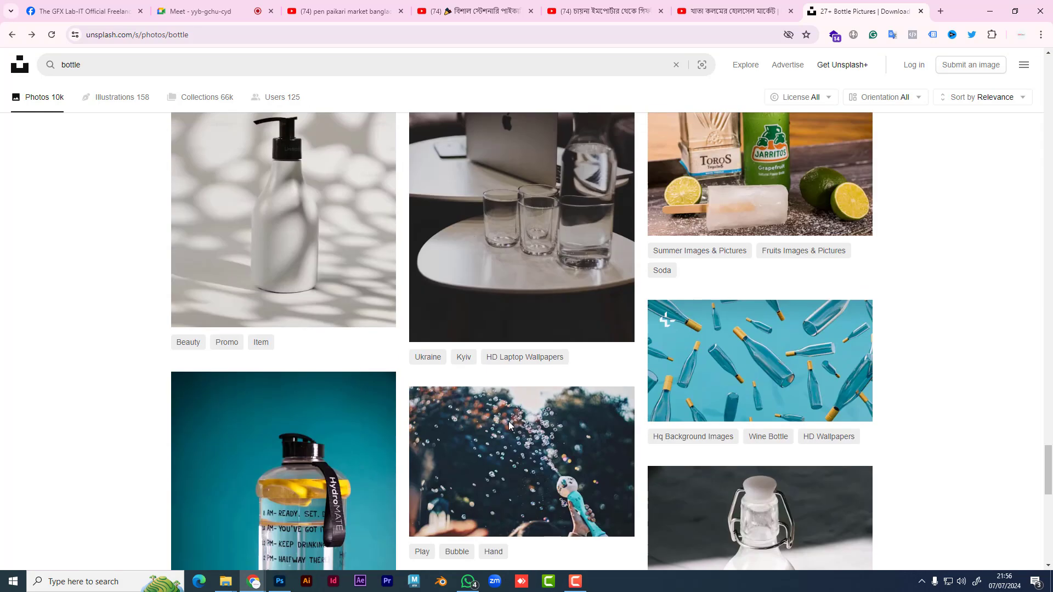
pyautogui.scroll(3, 508, 422)
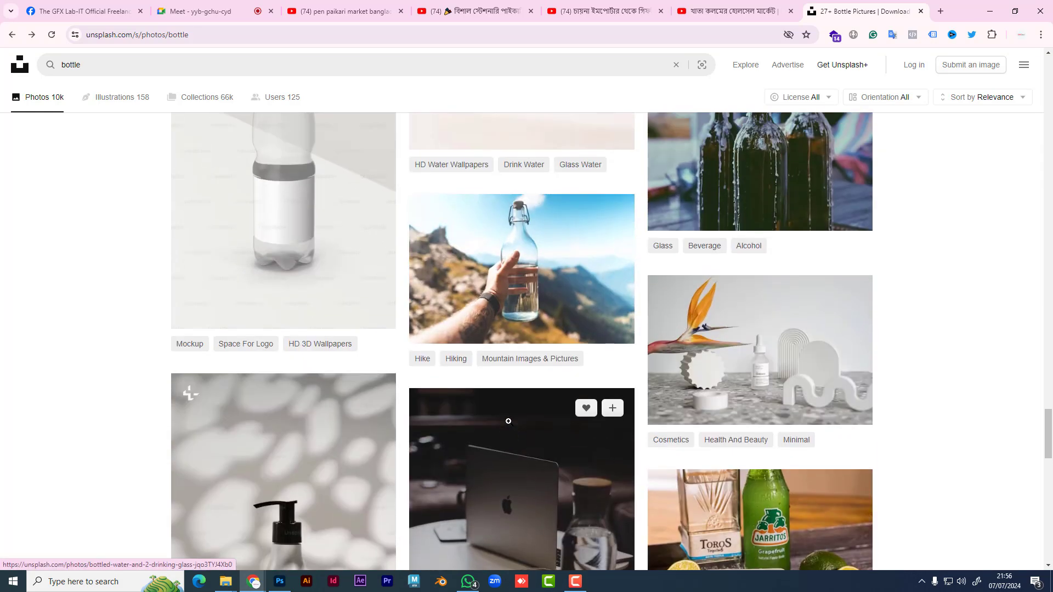
pyautogui.scroll(9, 508, 422)
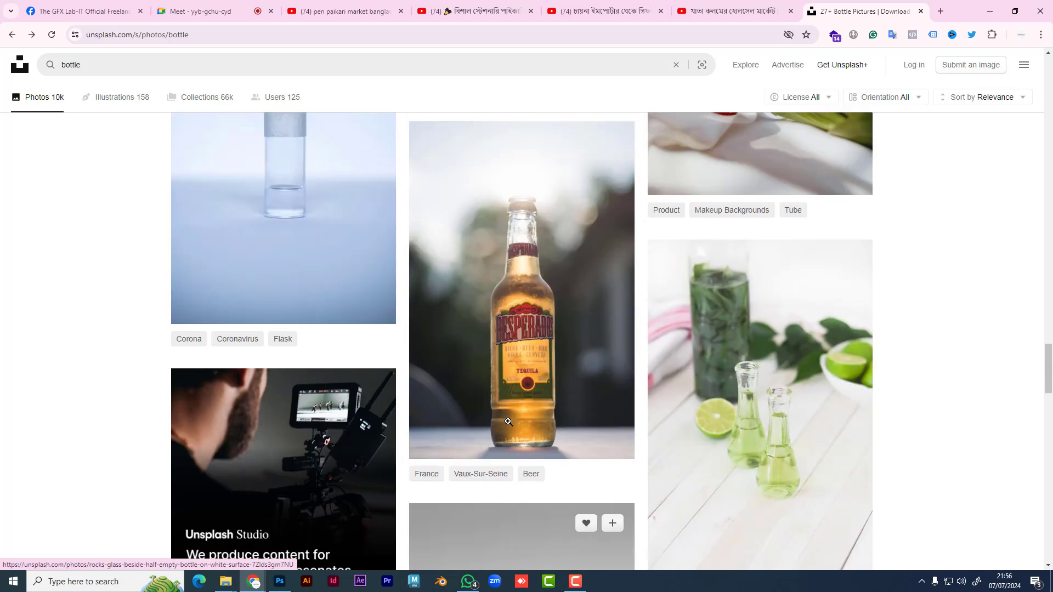
pyautogui.scroll(11, 509, 421)
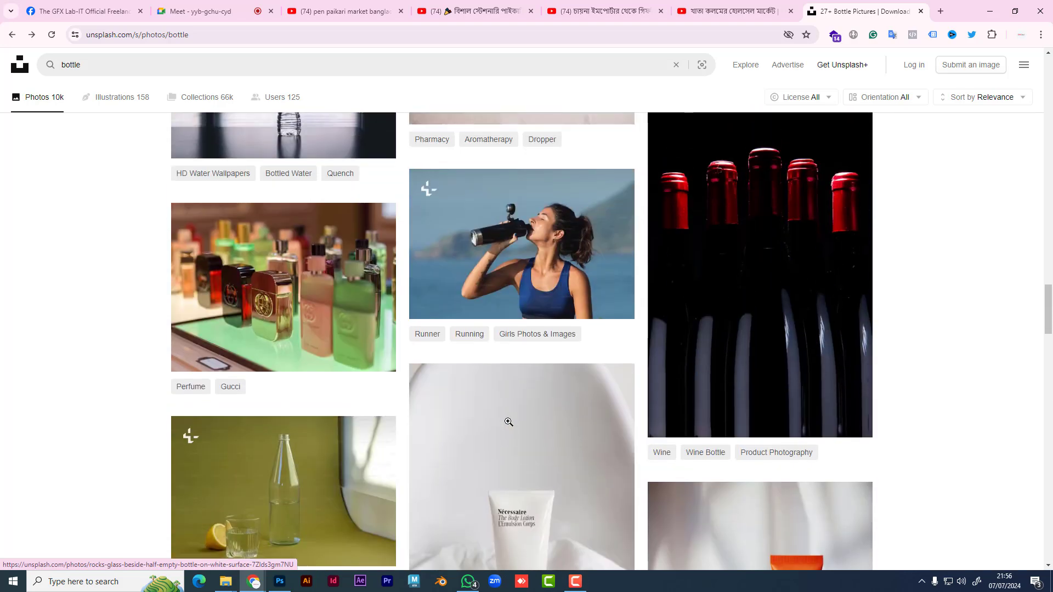
pyautogui.scroll(5, 509, 422)
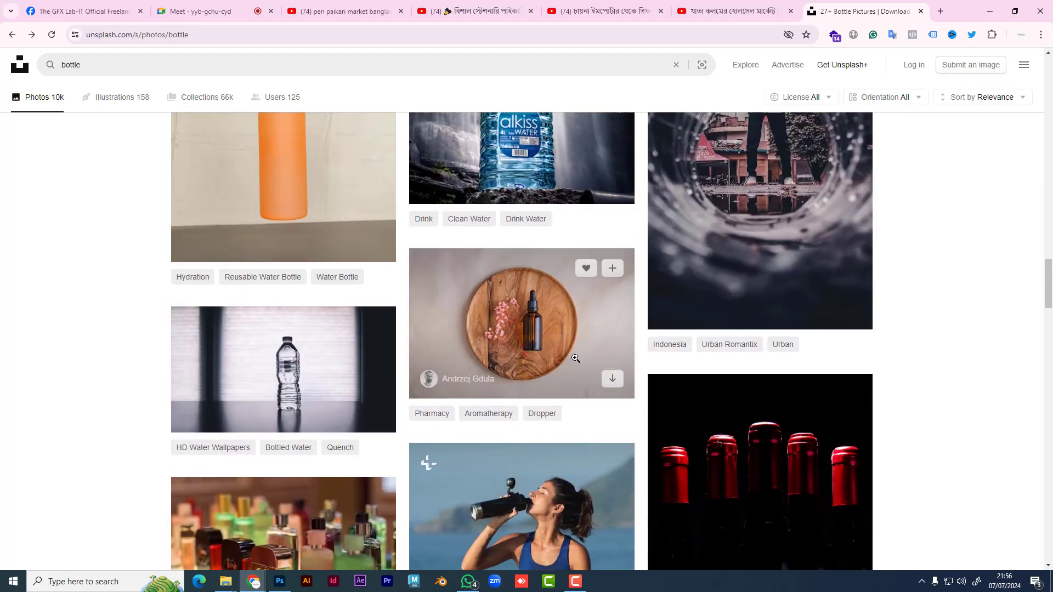
pyautogui.click(595, 343)
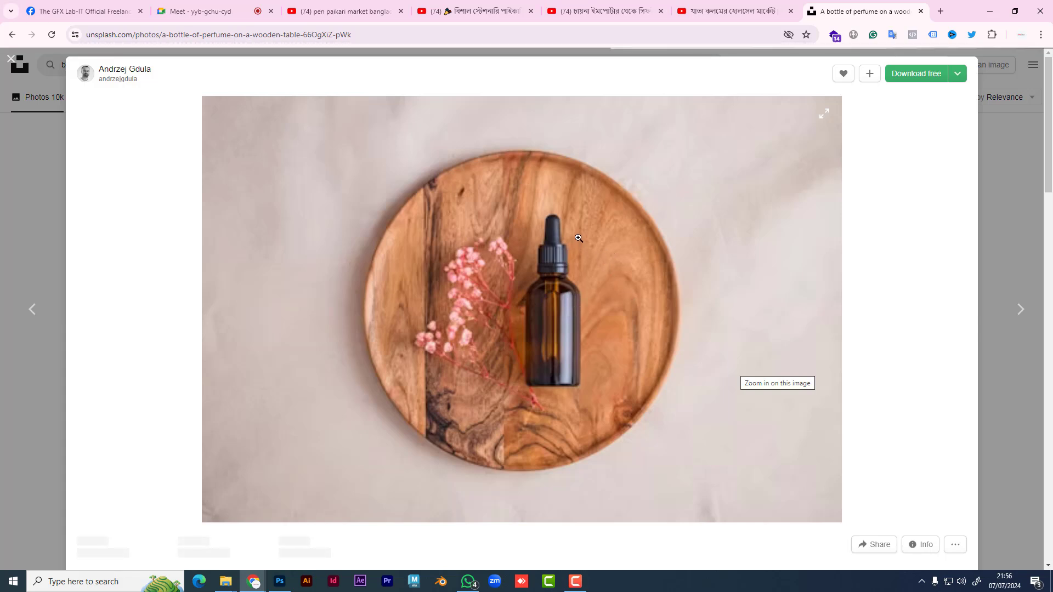
pyautogui.rightClick(514, 202)
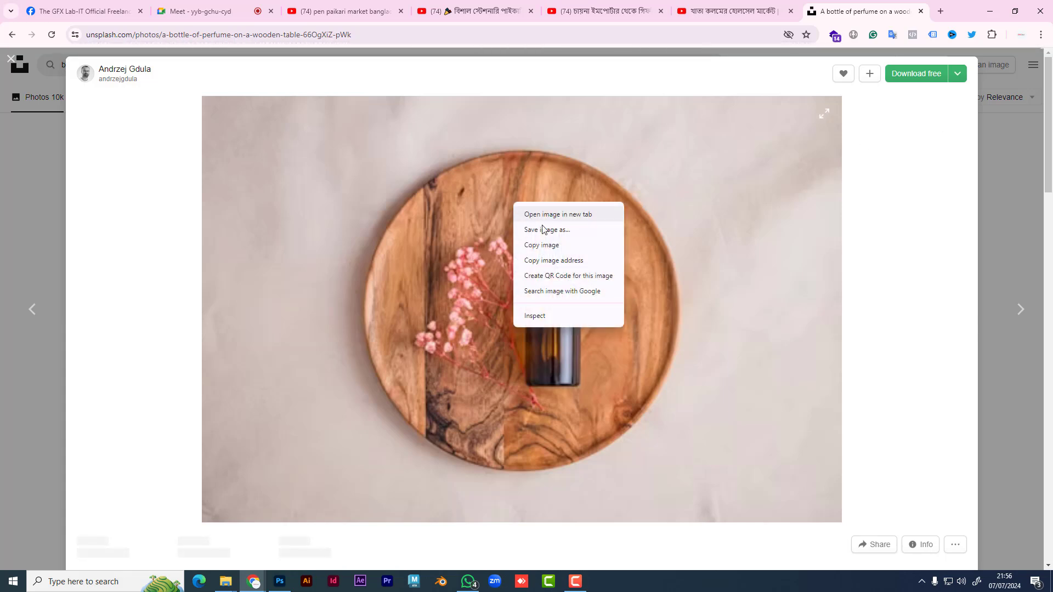
pyautogui.click(549, 245)
# - Switch to Photoshop, create a new document at the clipboard size and paste the copied dropper bottle photo
pyautogui.click(289, 582)
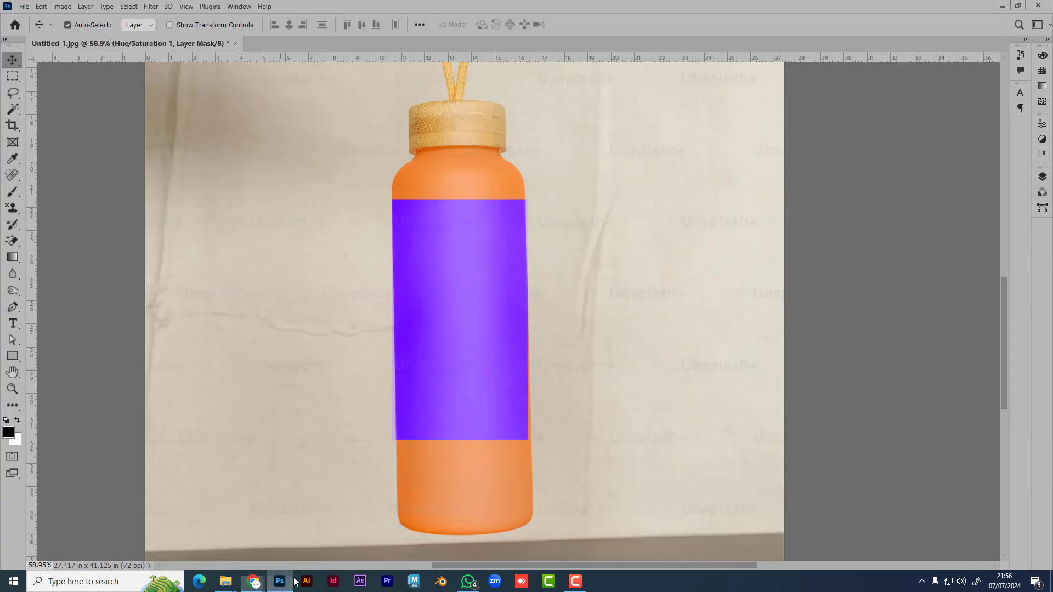
pyautogui.hotkey('ctrl', 'n')
pyautogui.press('Return')
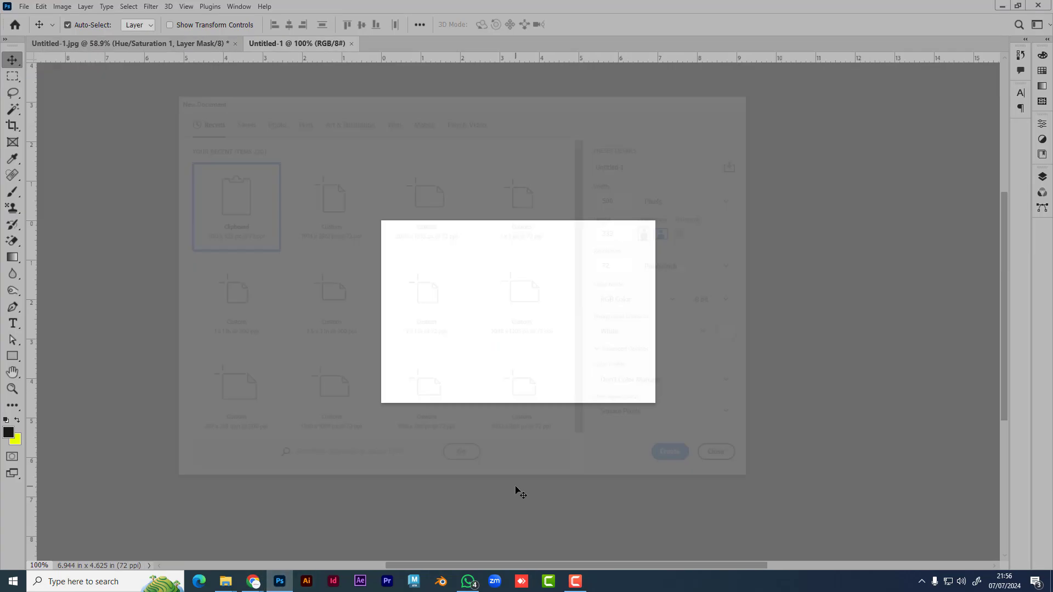
pyautogui.hotkey('ctrl', 'v')
pyautogui.scroll(8, 569, 327)
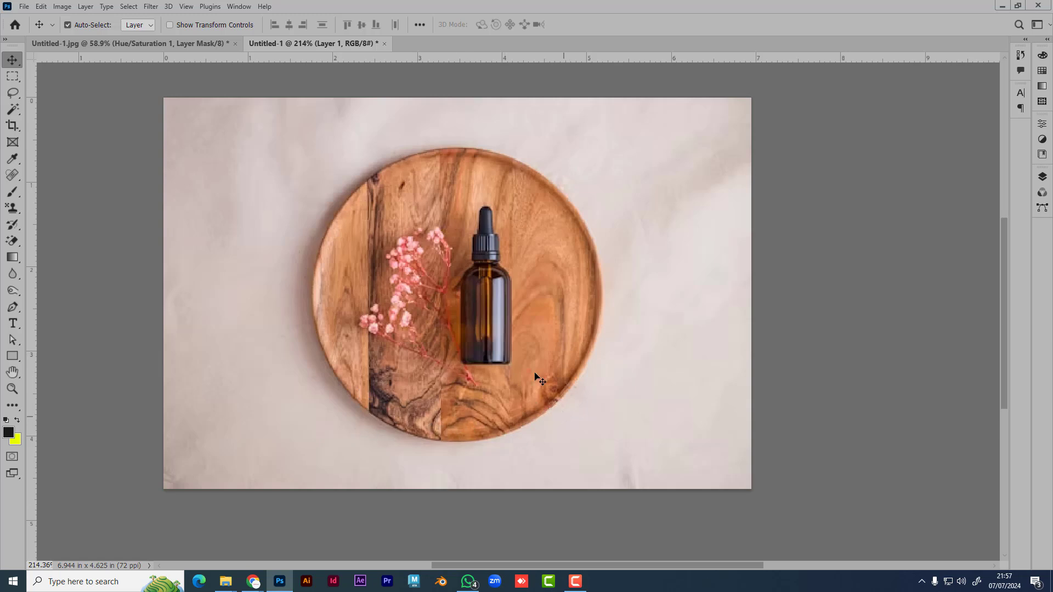
pyautogui.scroll(1, 515, 305)
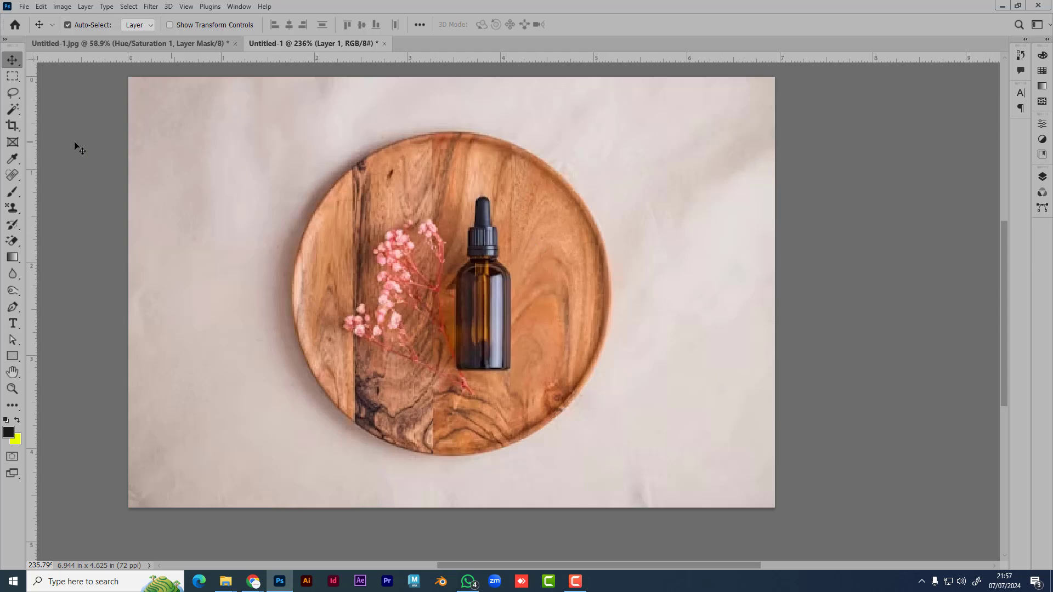
# - Try selecting the pale background around the wooden plate with the Magic Wand, and deselect it
pyautogui.click(12, 109)
pyautogui.click(133, 185)
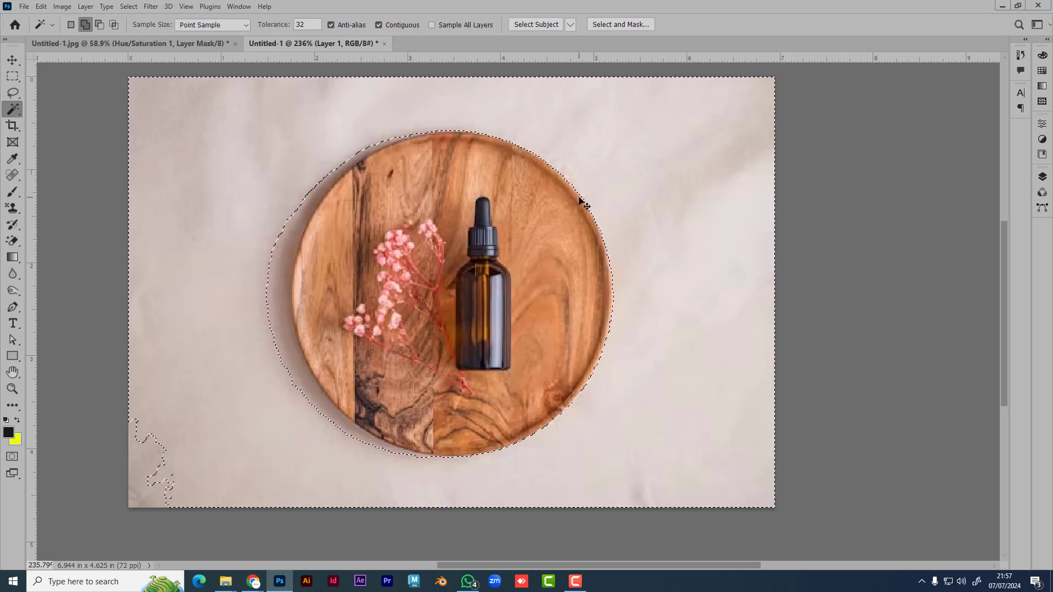
pyautogui.hotkey('ctrl', 'd')
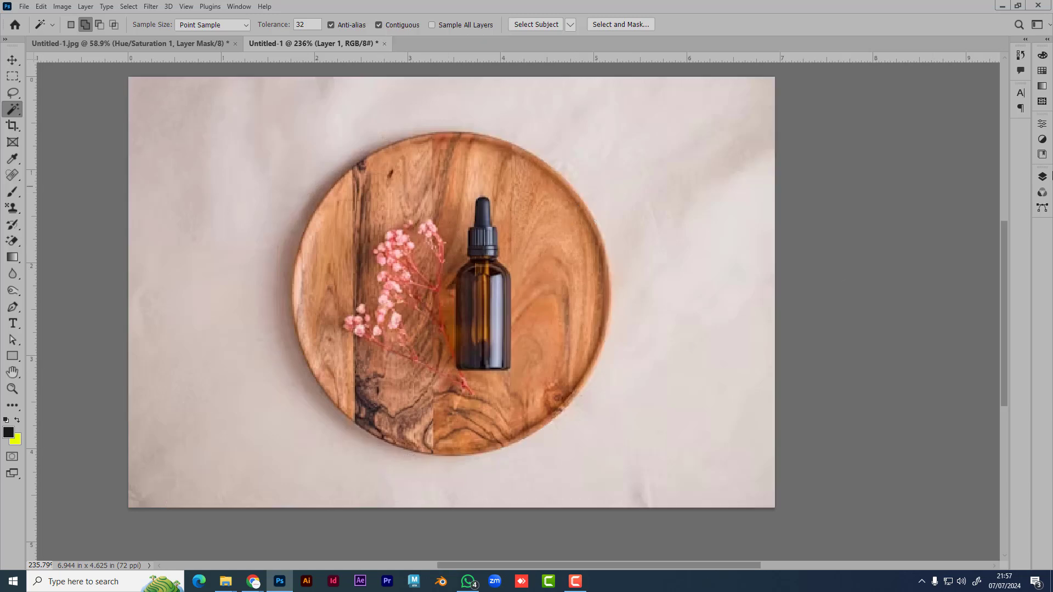
# - View the Blue, Green and Red channels individually to compare their contrast, and duplicate the Blue channel
pyautogui.click(1042, 178)
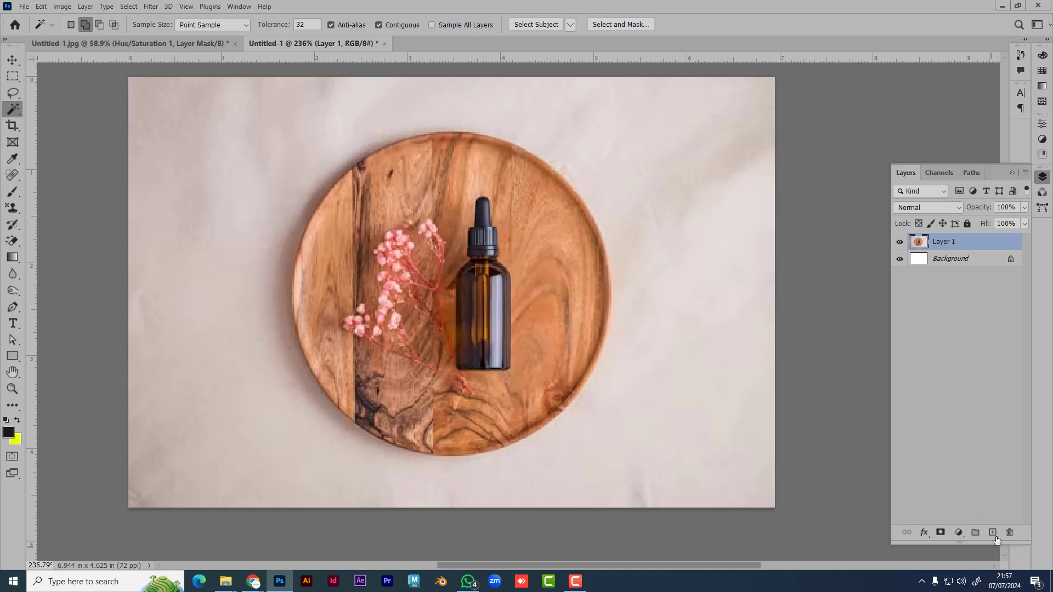
pyautogui.click(940, 172)
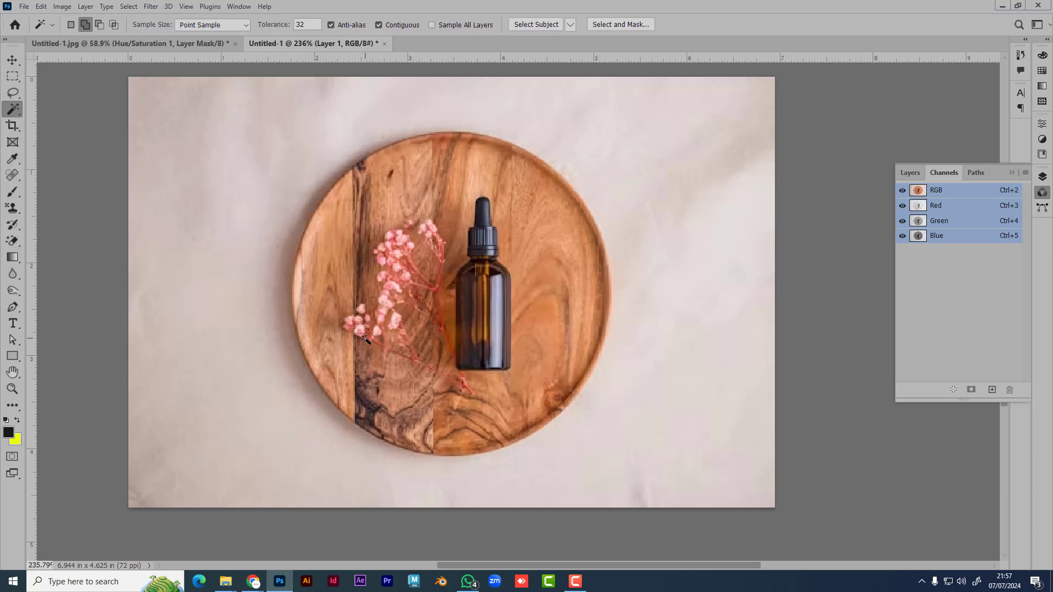
pyautogui.click(950, 239)
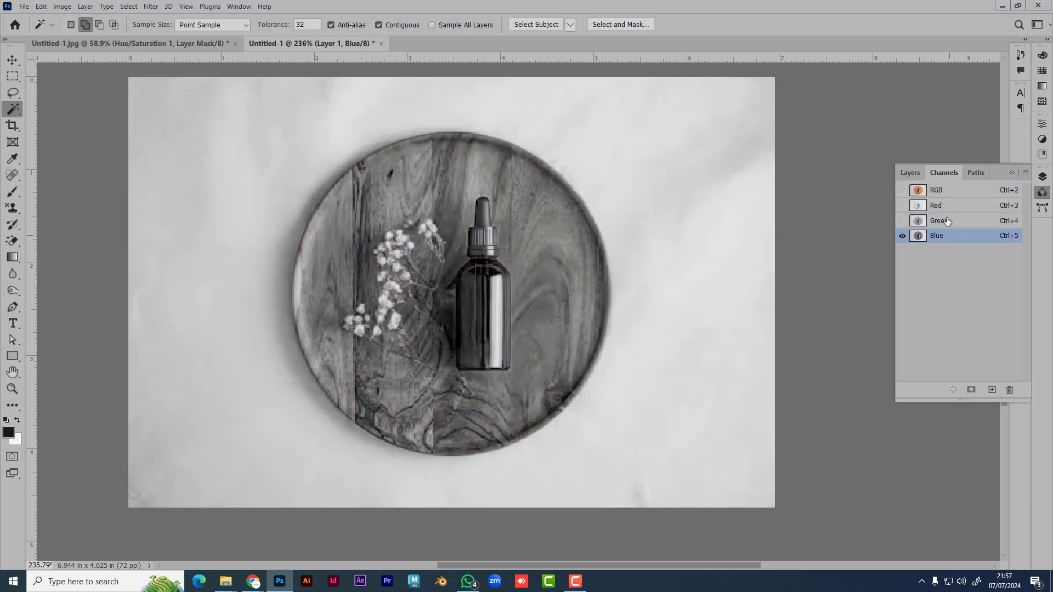
pyautogui.click(947, 222)
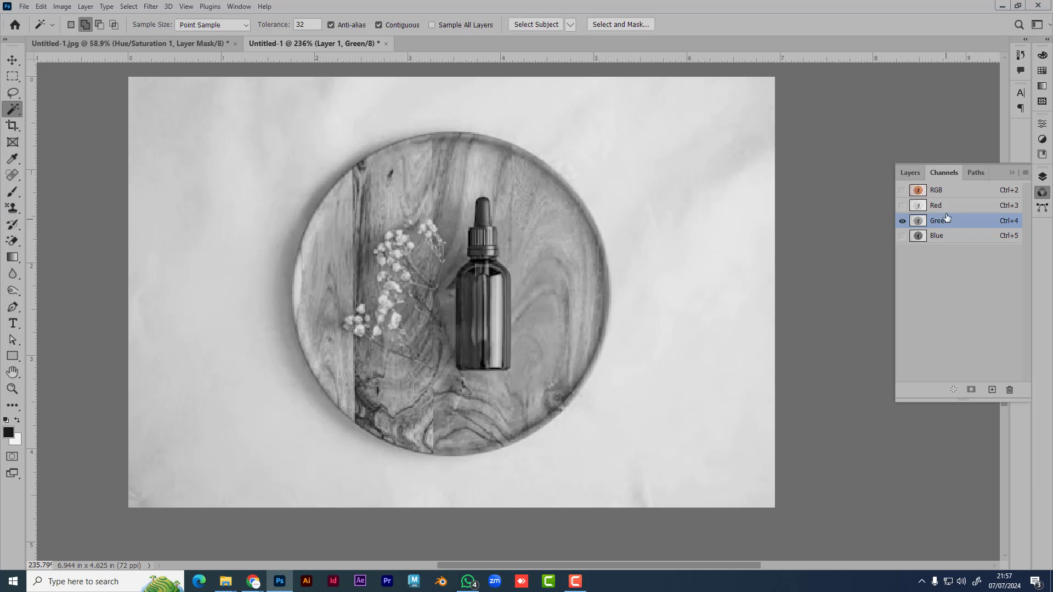
pyautogui.click(947, 209)
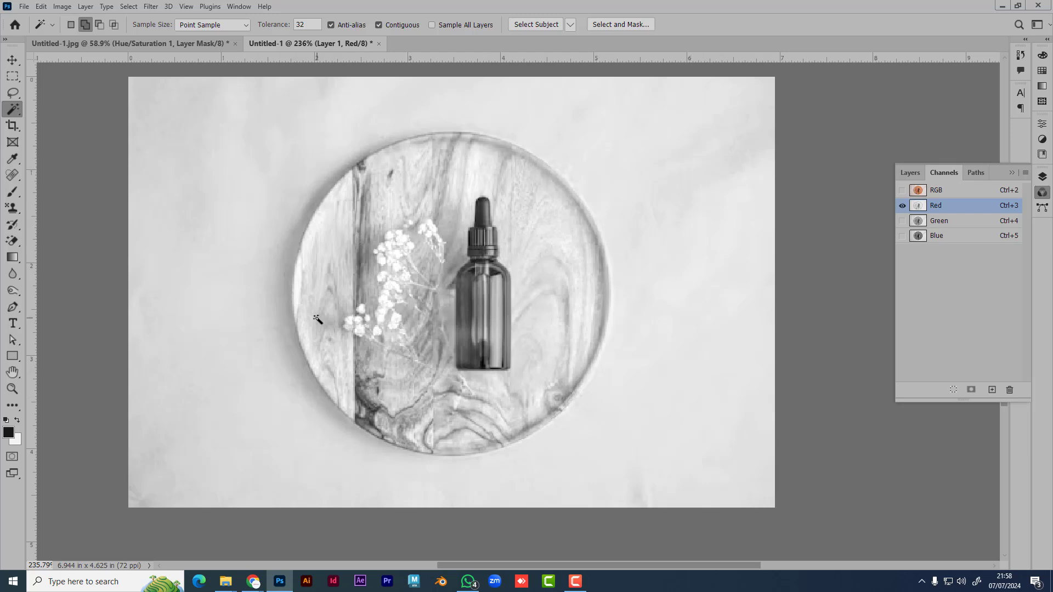
pyautogui.click(945, 237)
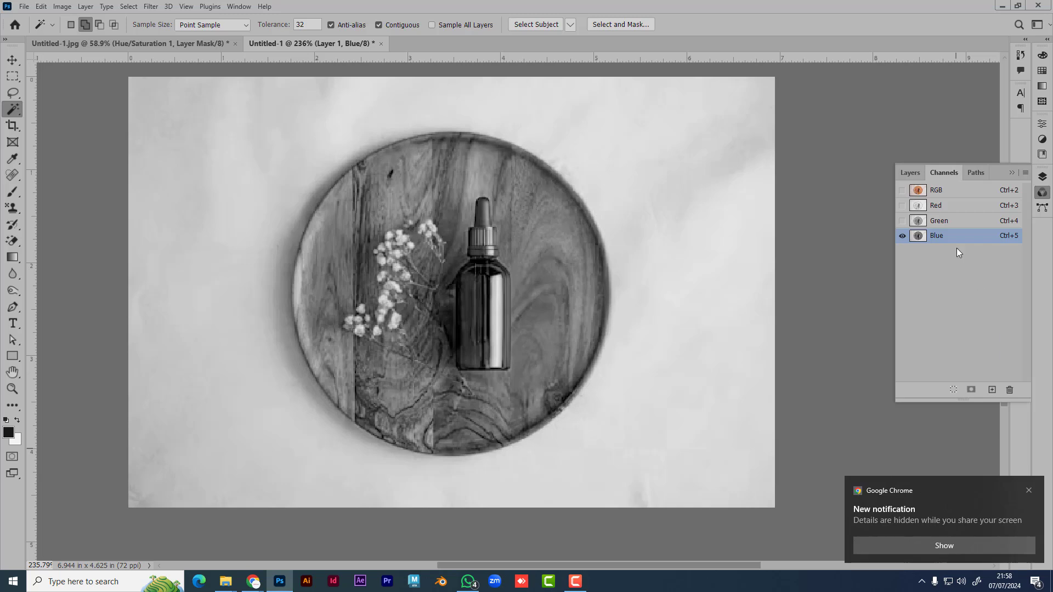
pyautogui.moveTo(958, 237); pyautogui.dragTo(993, 389)
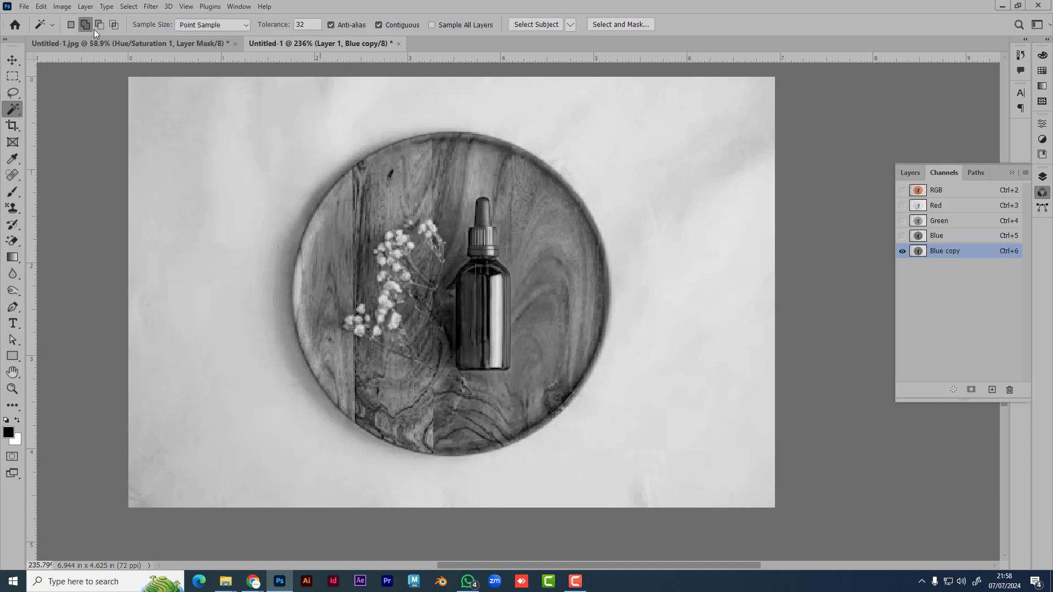
# - Try a Levels adjustment on the duplicated Blue channel with the input black level at 50 and white level at 183
pyautogui.click(63, 8)
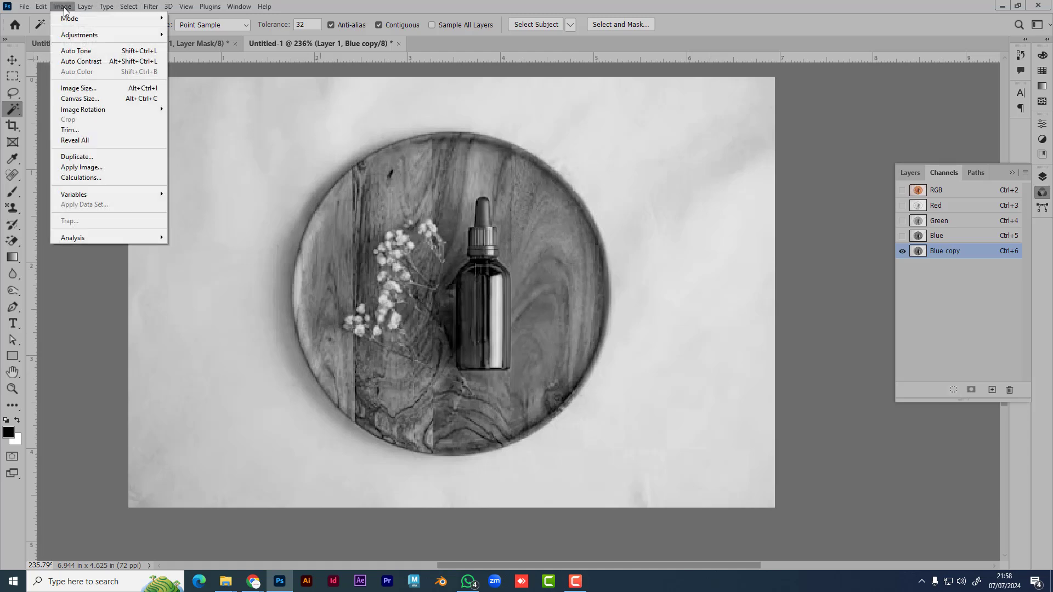
pyautogui.moveTo(108, 36)
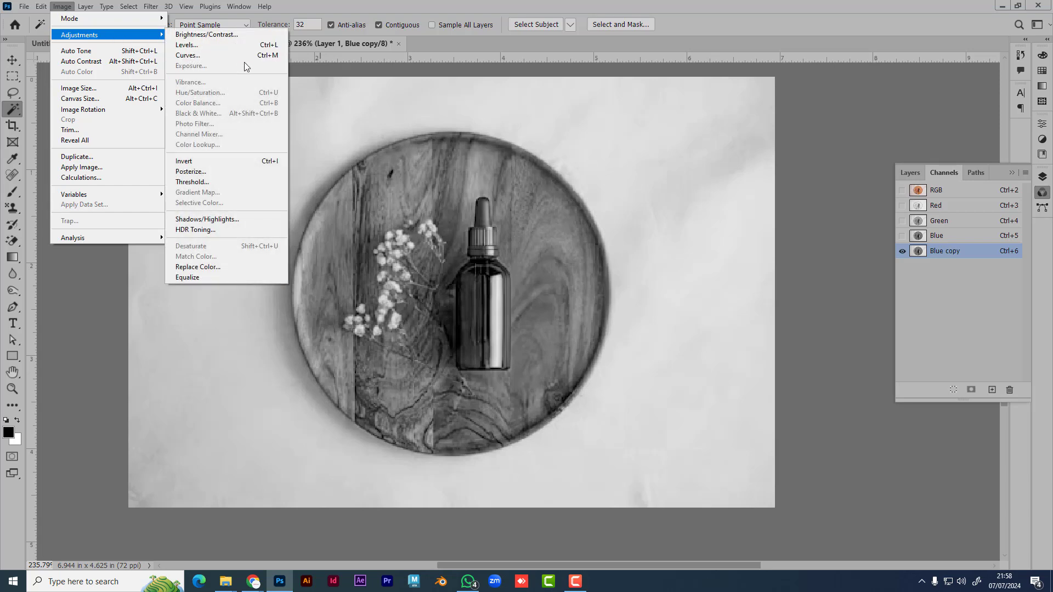
pyautogui.click(221, 46)
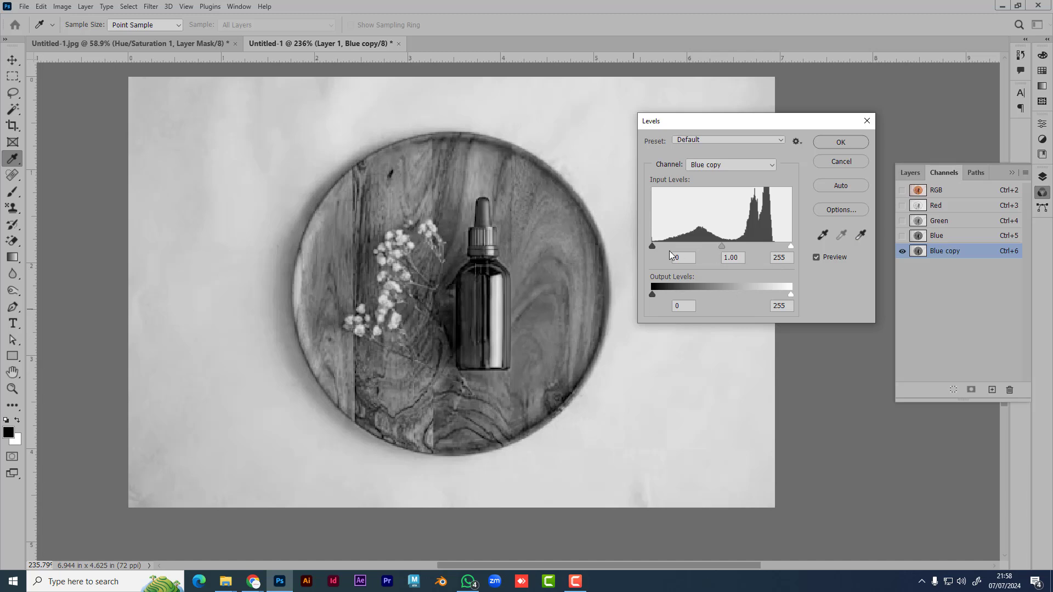
pyautogui.moveTo(651, 247); pyautogui.dragTo(680, 246)
pyautogui.moveTo(789, 248); pyautogui.dragTo(752, 245)
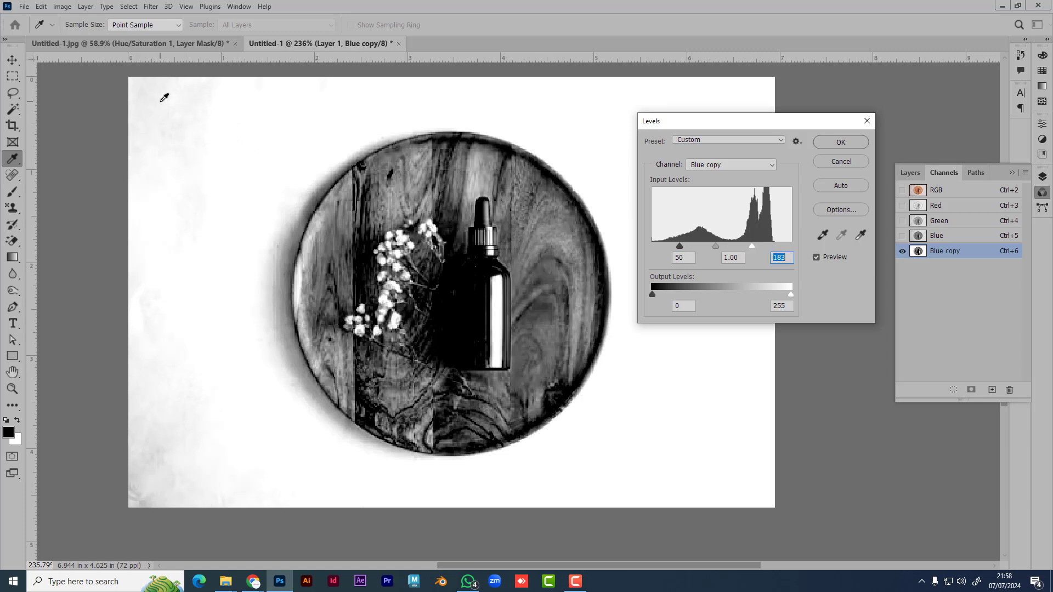
# - Try sampling black and white points from the background in Levels, raise the input black level to 81, and cancel the adjustment
pyautogui.click(822, 236)
pyautogui.click(167, 104)
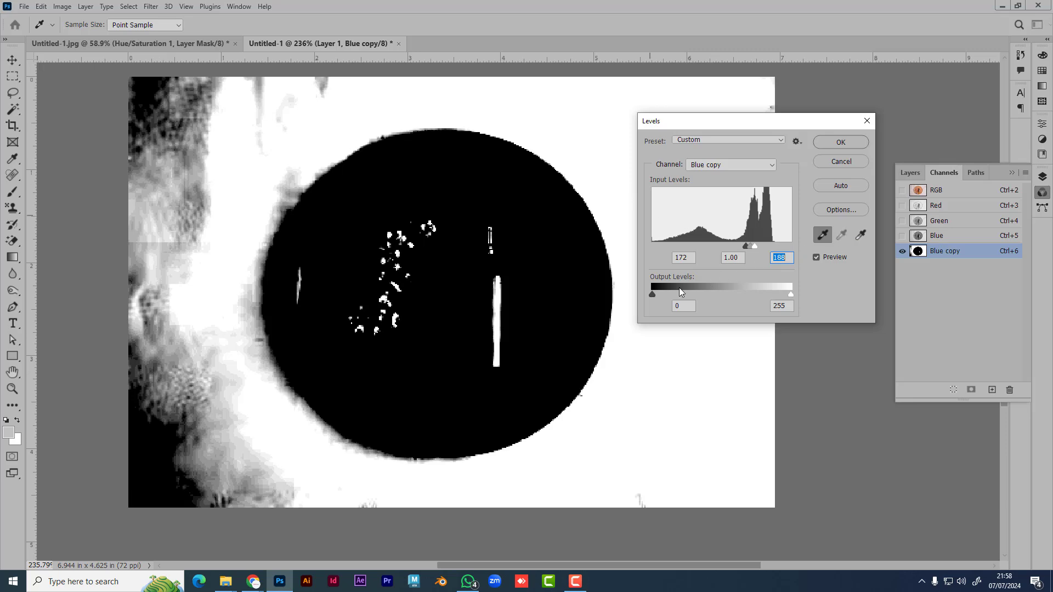
pyautogui.moveTo(746, 246); pyautogui.dragTo(705, 245)
pyautogui.click(860, 235)
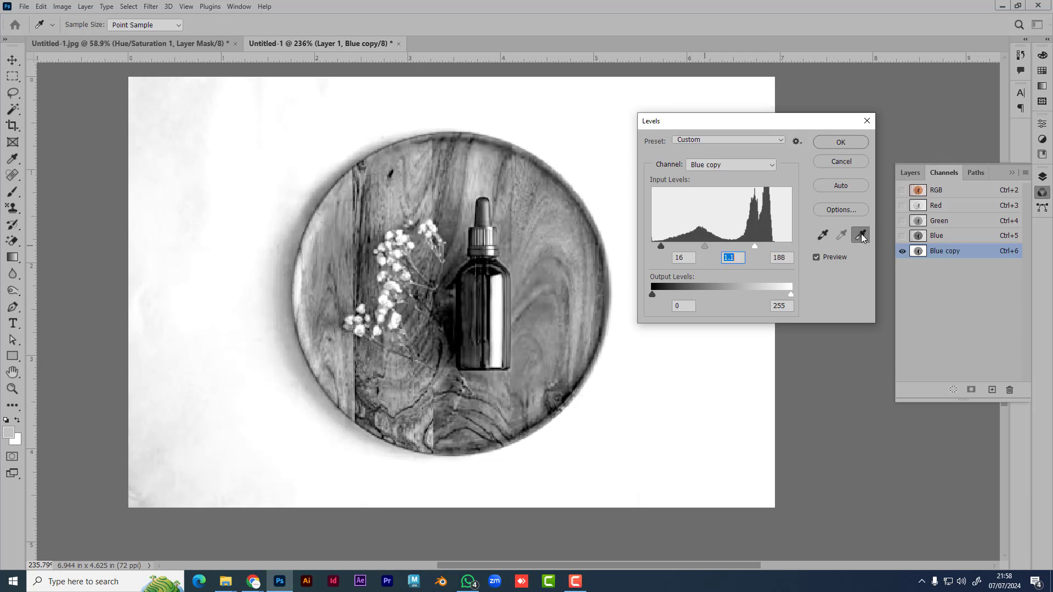
pyautogui.click(186, 114)
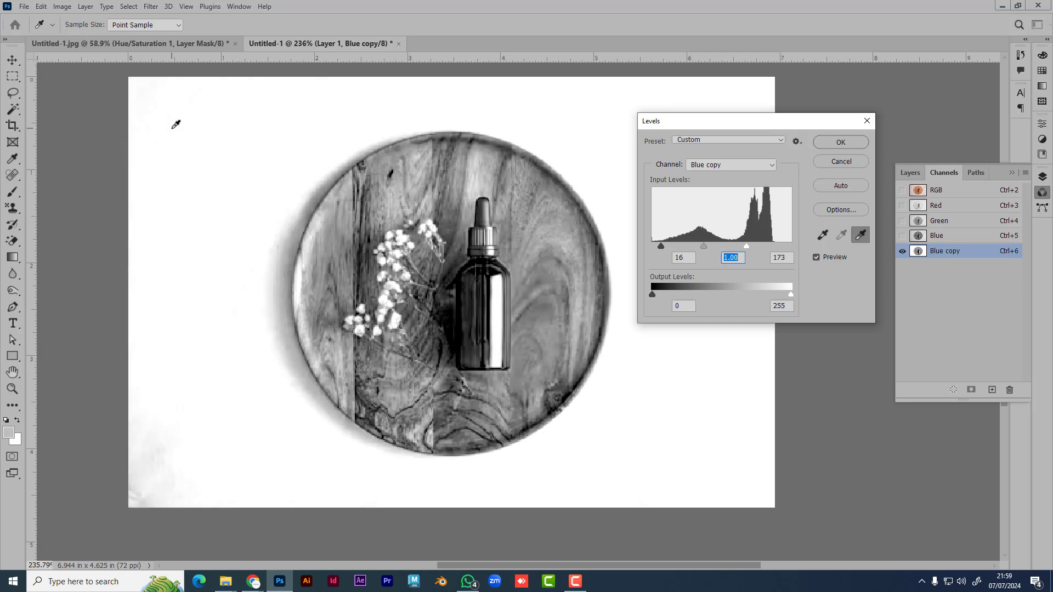
pyautogui.click(168, 122)
pyautogui.moveTo(662, 247); pyautogui.dragTo(696, 248)
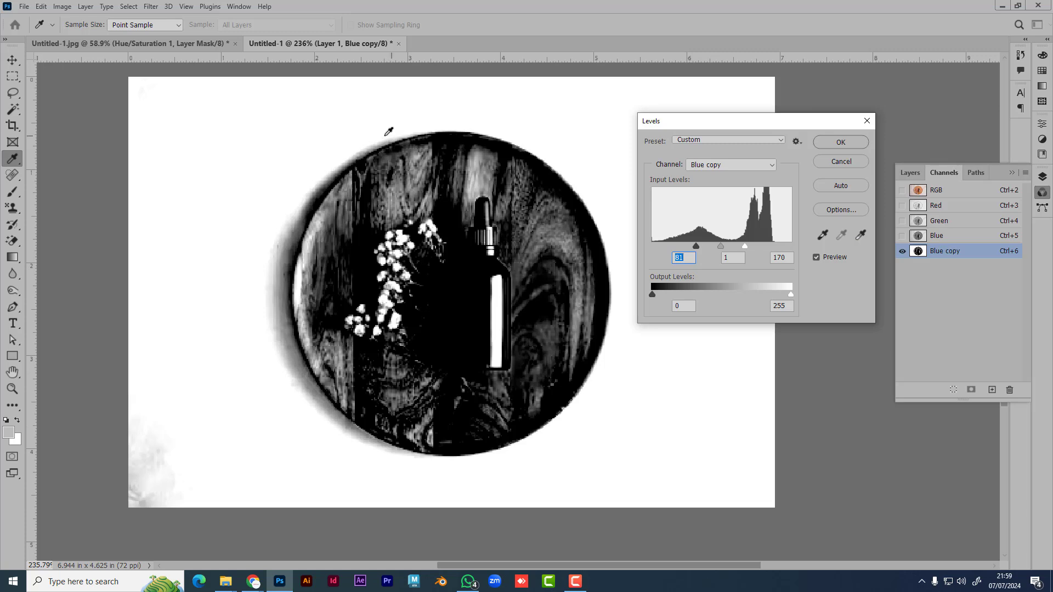
pyautogui.click(849, 160)
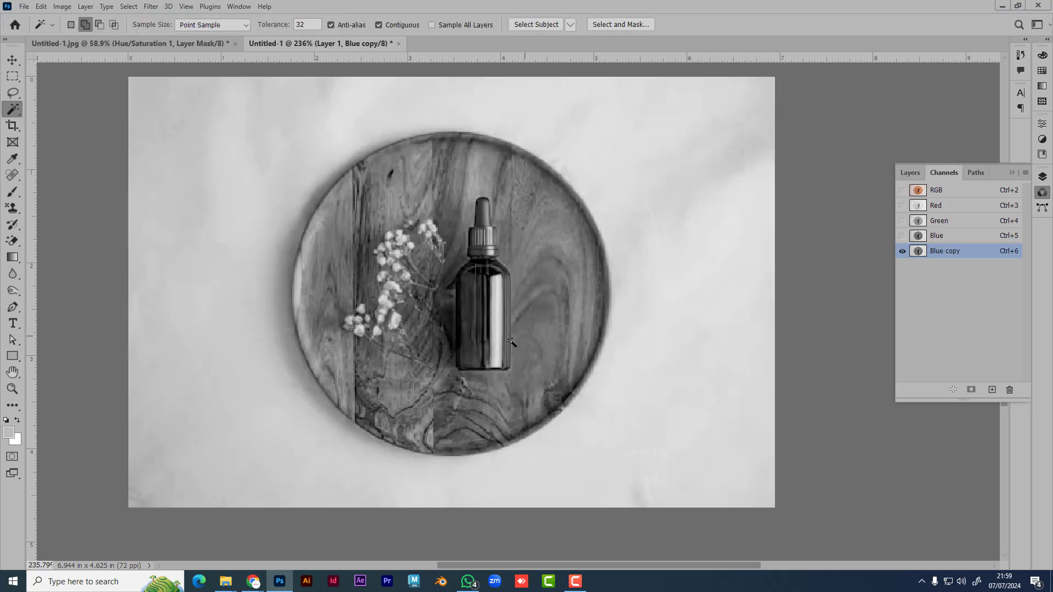
# - Switch to Chrome, search Google for "tree" in a new tab, and return to Photoshop
pyautogui.moveTo(227, 582)
pyautogui.click(107, 529)
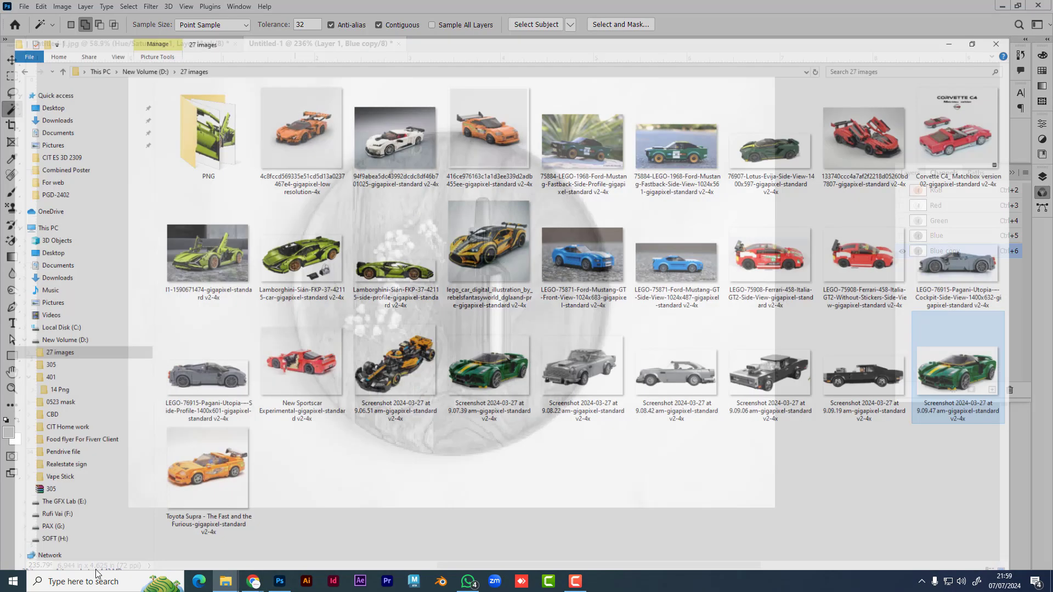
pyautogui.click(192, 535)
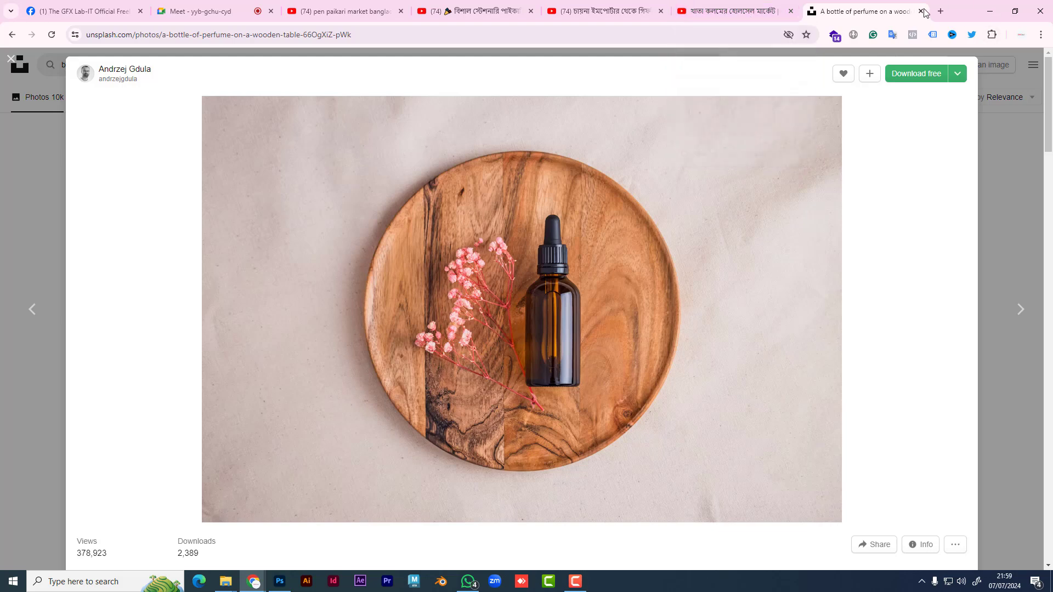
pyautogui.click(941, 11)
pyautogui.click(692, 40)
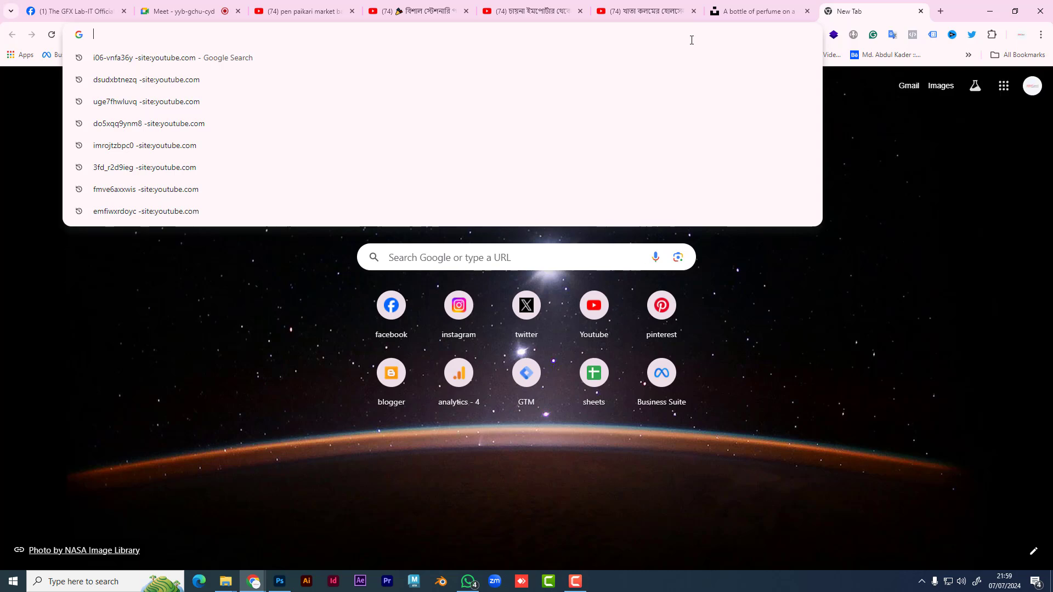
pyautogui.write('tree')
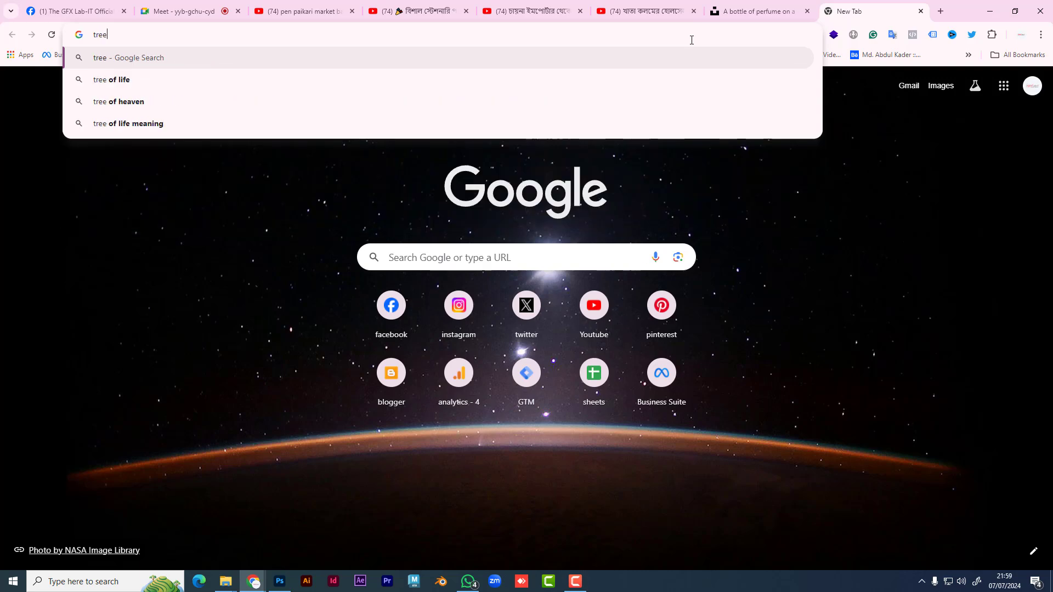
pyautogui.press('Return')
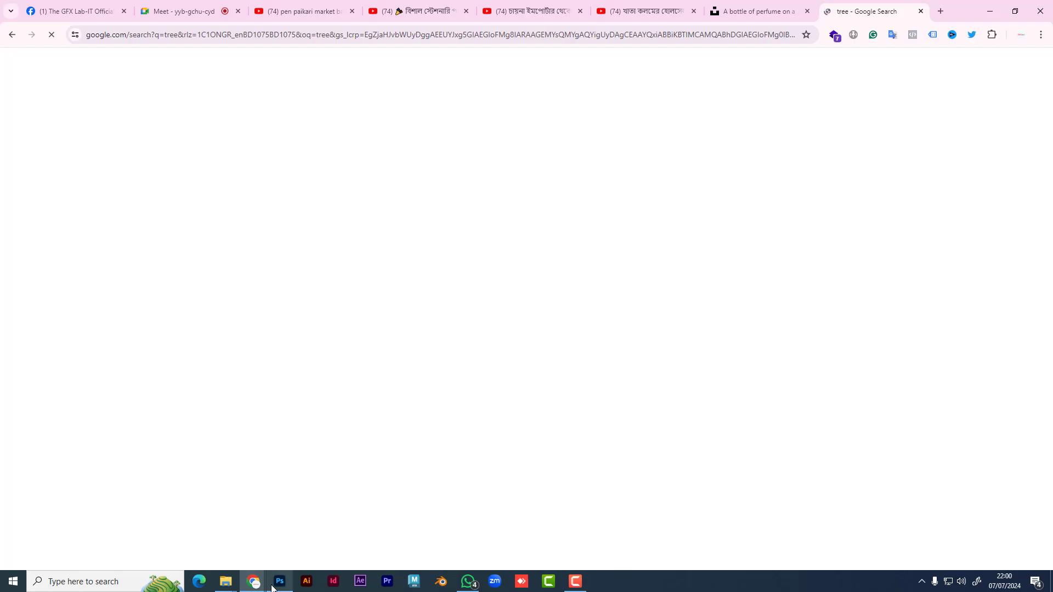
pyautogui.click(279, 583)
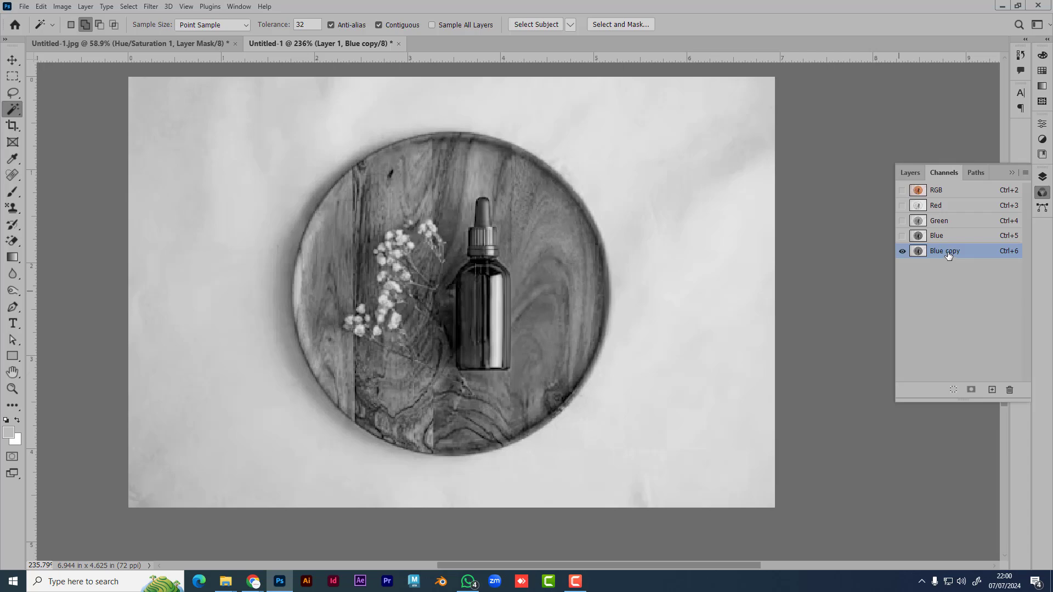
# - Switch to Chrome and open the Google image results for "tree"
pyautogui.moveTo(253, 581)
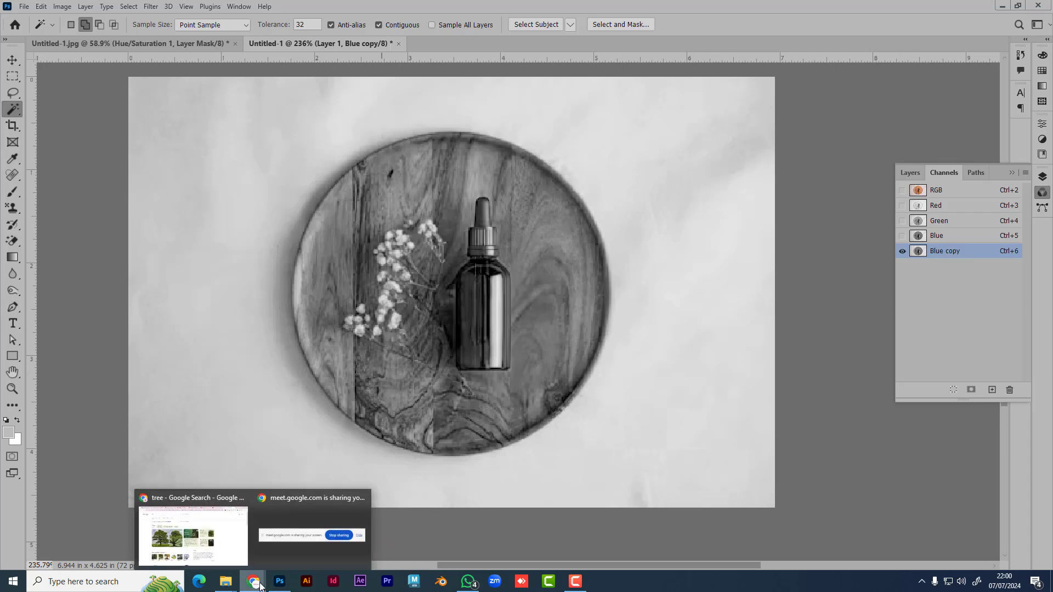
pyautogui.click(200, 554)
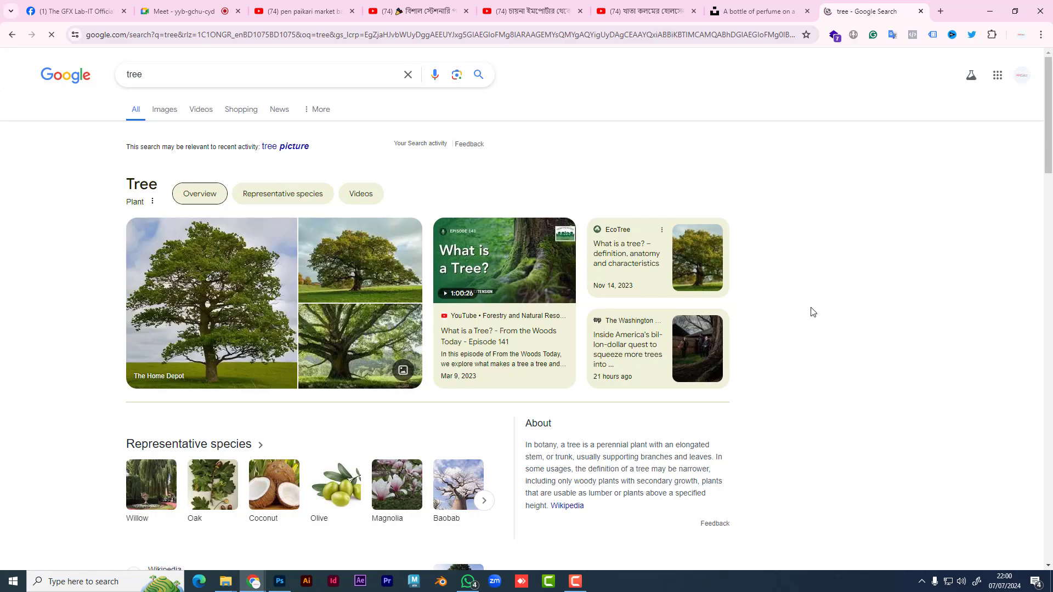
pyautogui.scroll(-10, 270, 310)
pyautogui.scroll(9, 270, 312)
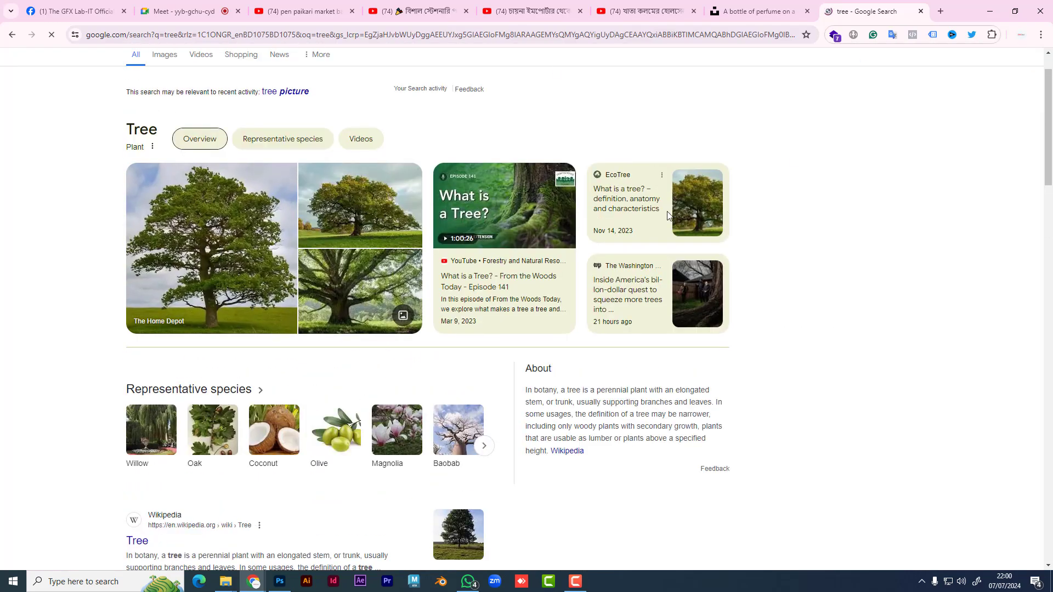
pyautogui.scroll(1, 176, 122)
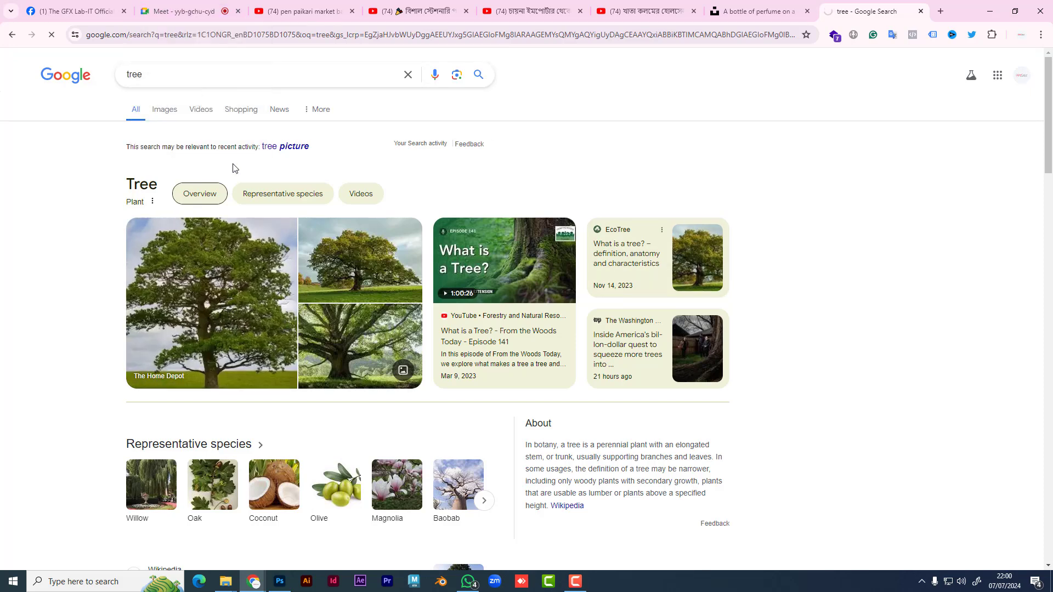
pyautogui.click(211, 5)
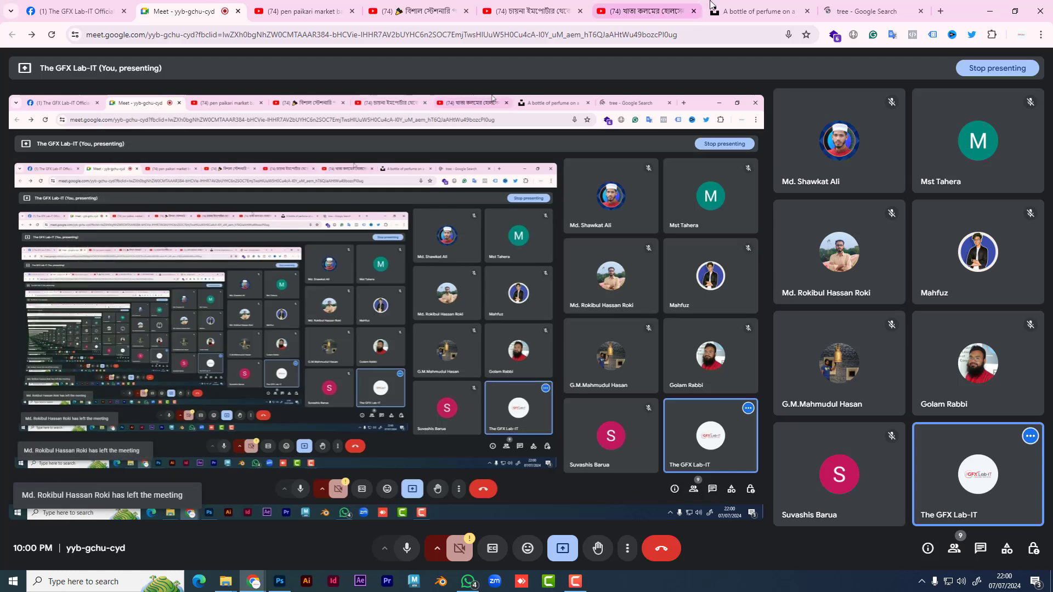
pyautogui.click(853, 4)
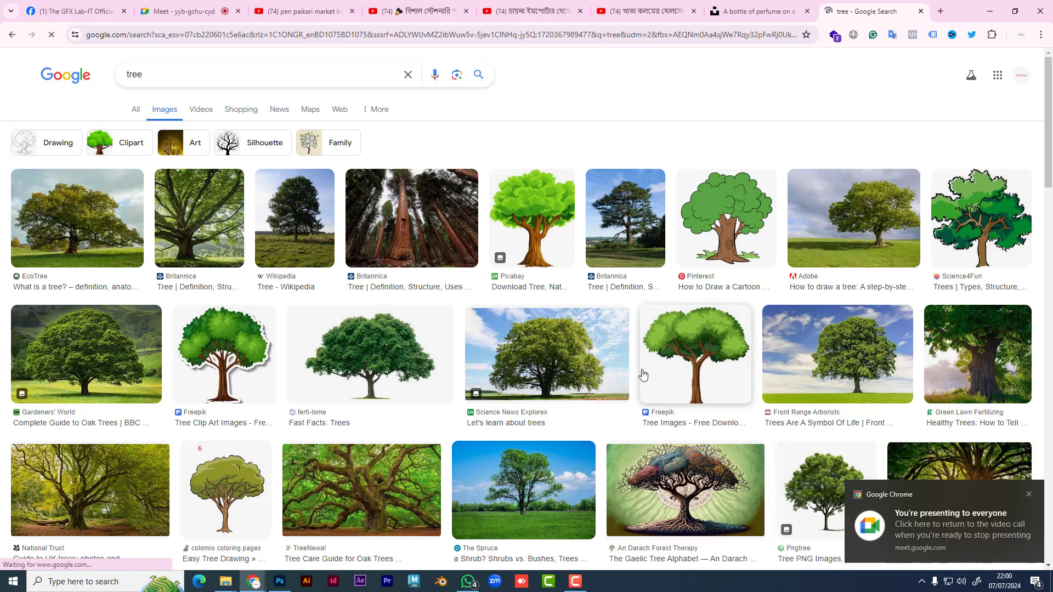
# - Open the Science News Explores tree picture from the image results and copy the full image
pyautogui.click(540, 354)
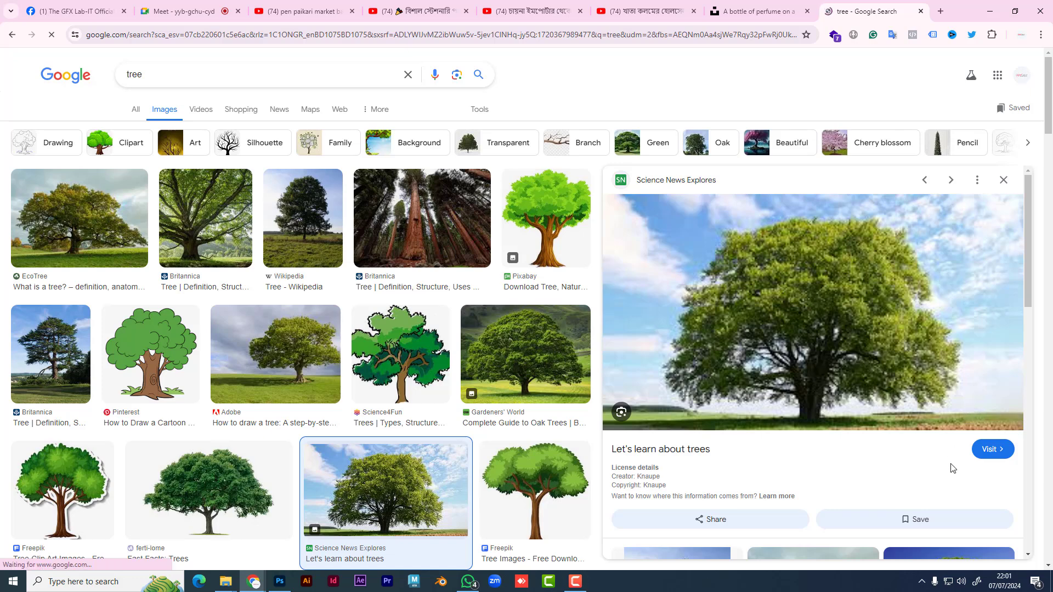
pyautogui.rightClick(810, 280)
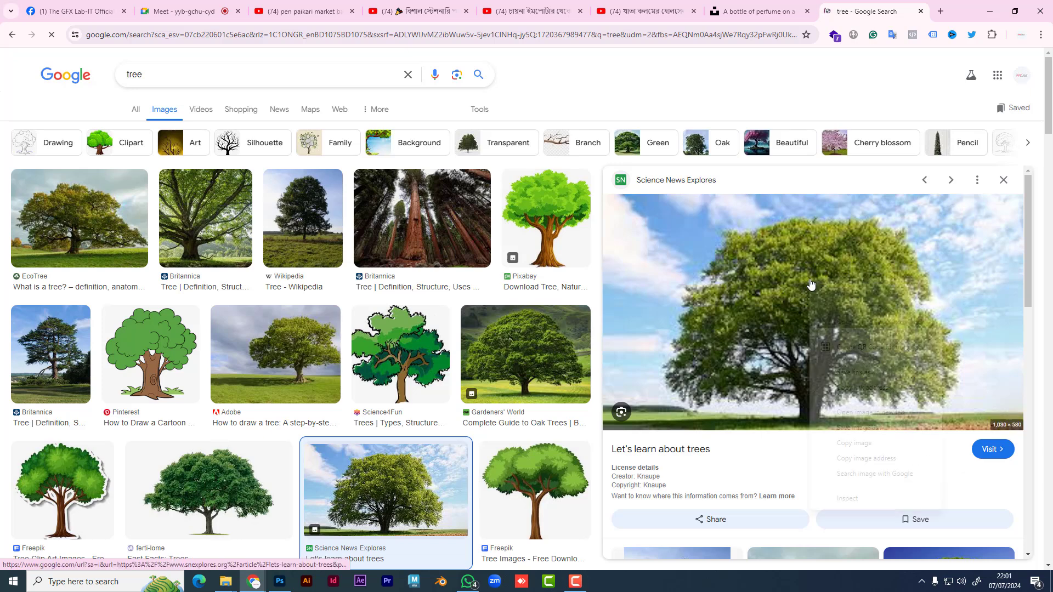
pyautogui.click(857, 449)
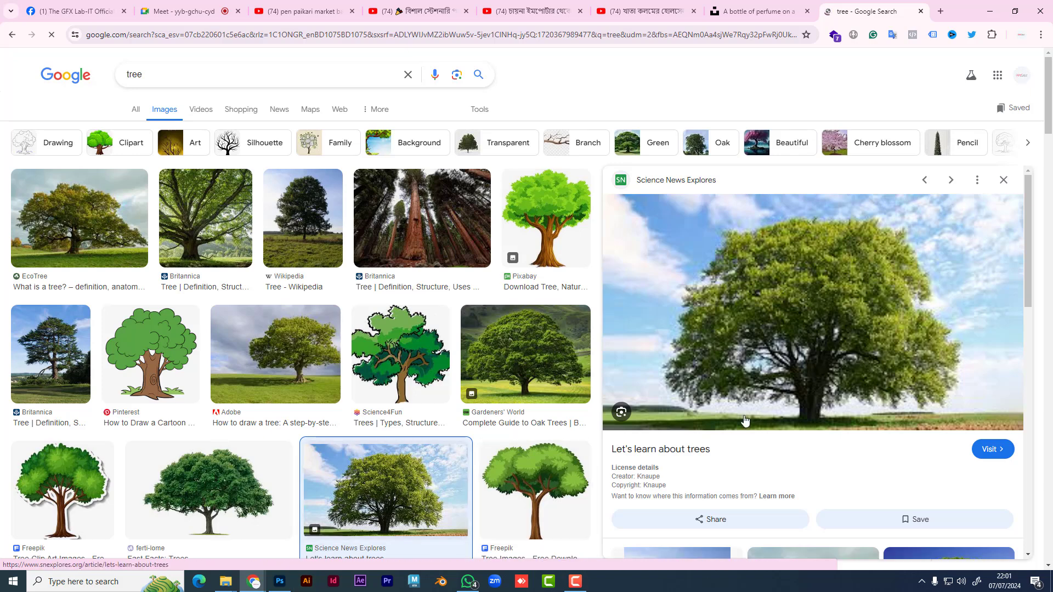
pyautogui.rightClick(851, 317)
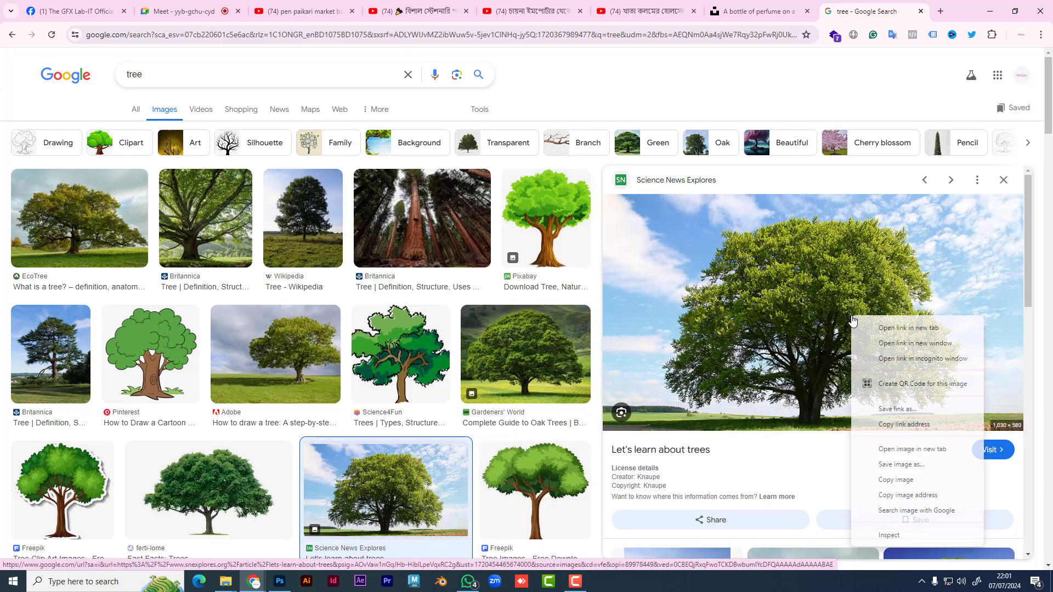
pyautogui.click(896, 480)
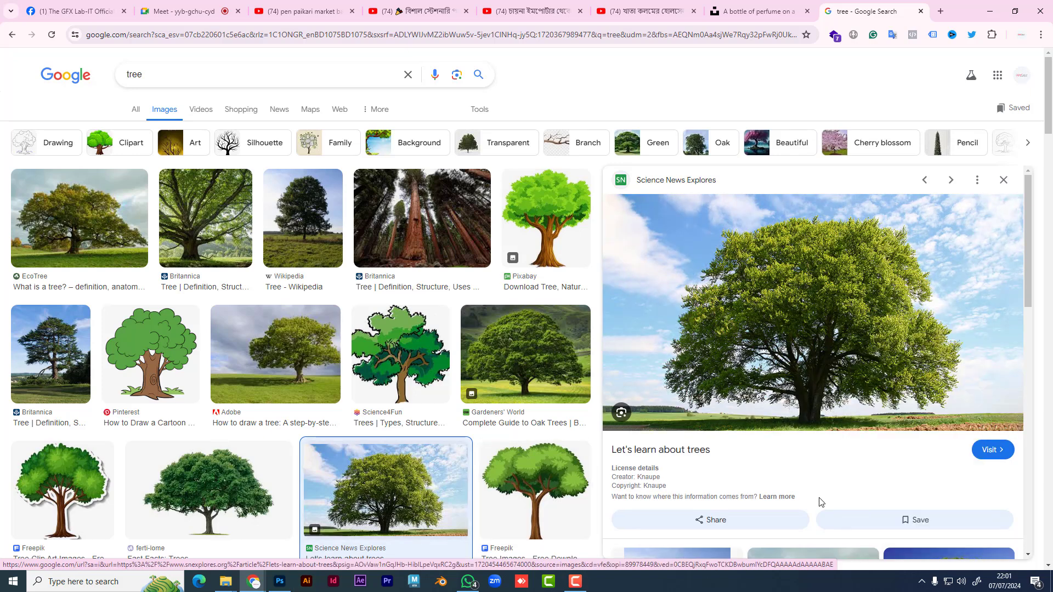
# - Switch to Photoshop, create a 1030 x 580 px document at 300 pixels/inch, and paste the copied tree image
pyautogui.click(279, 581)
pyautogui.hotkey('ctrl', 'n')
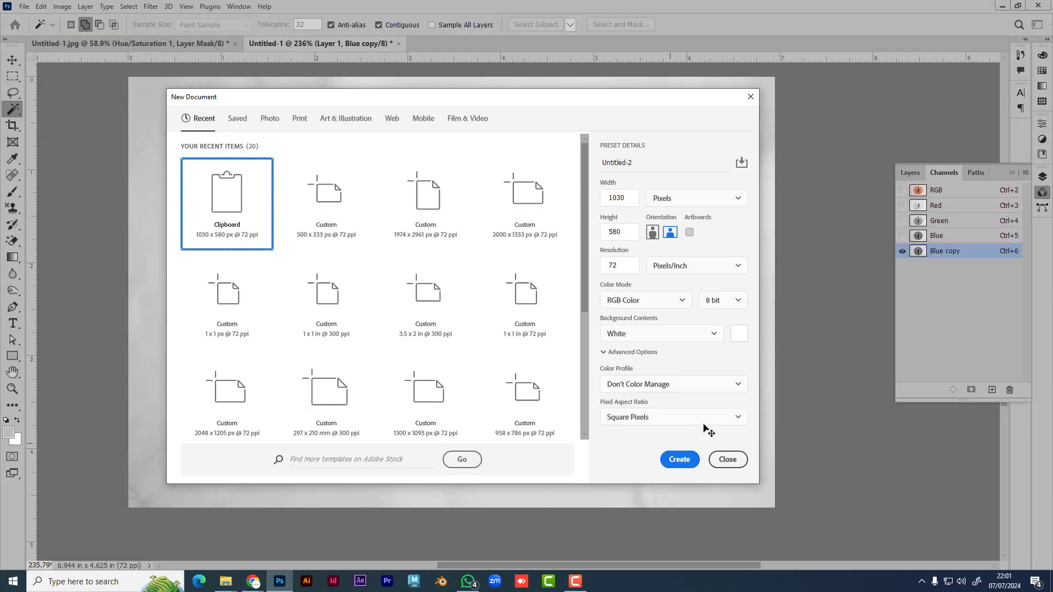
pyautogui.click(625, 265)
pyautogui.write('300')
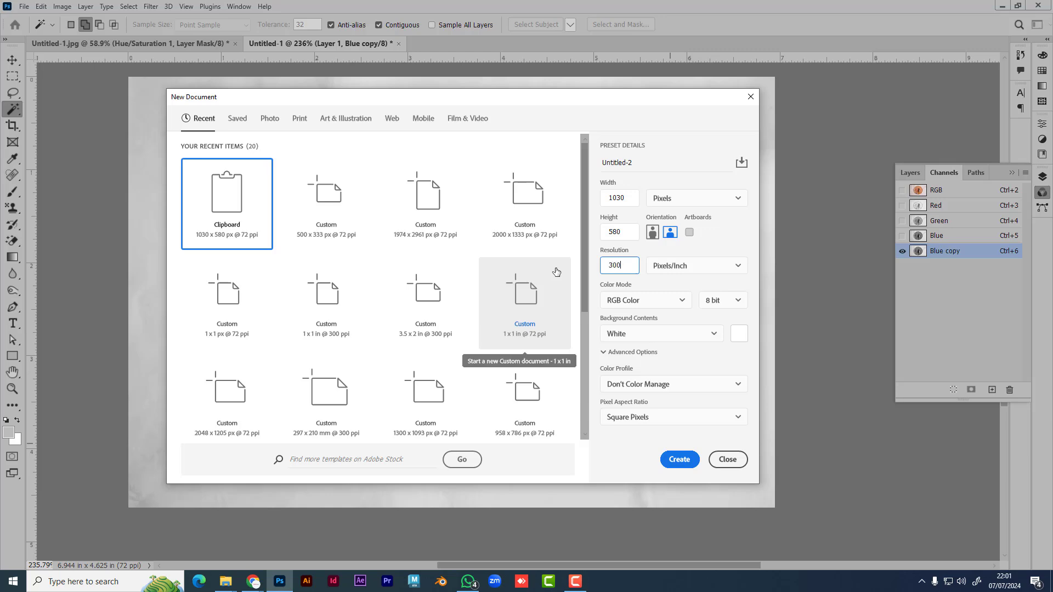
pyautogui.press('Return')
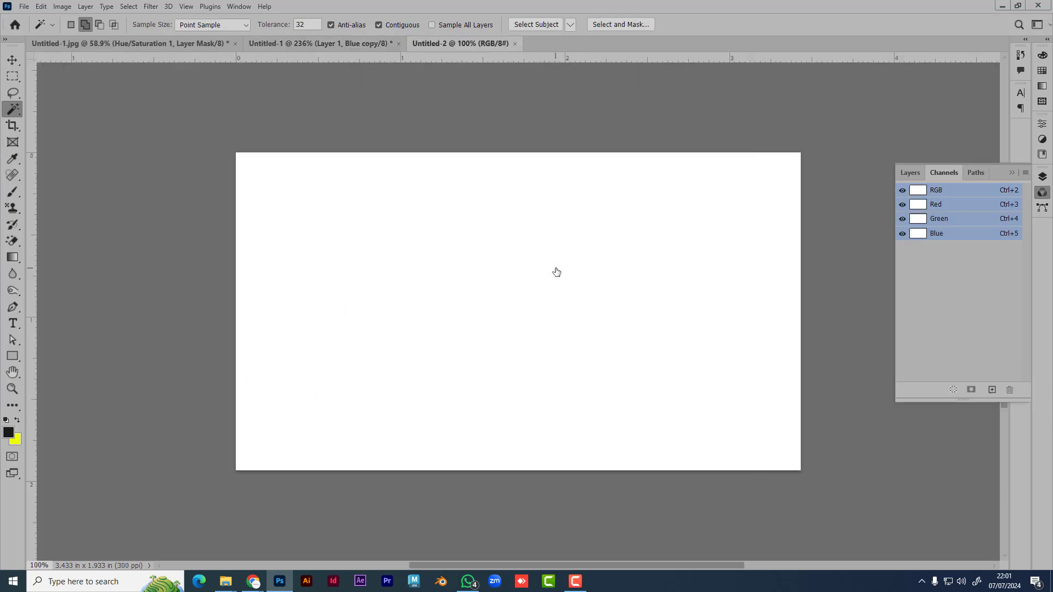
pyautogui.hotkey('ctrl', 'v')
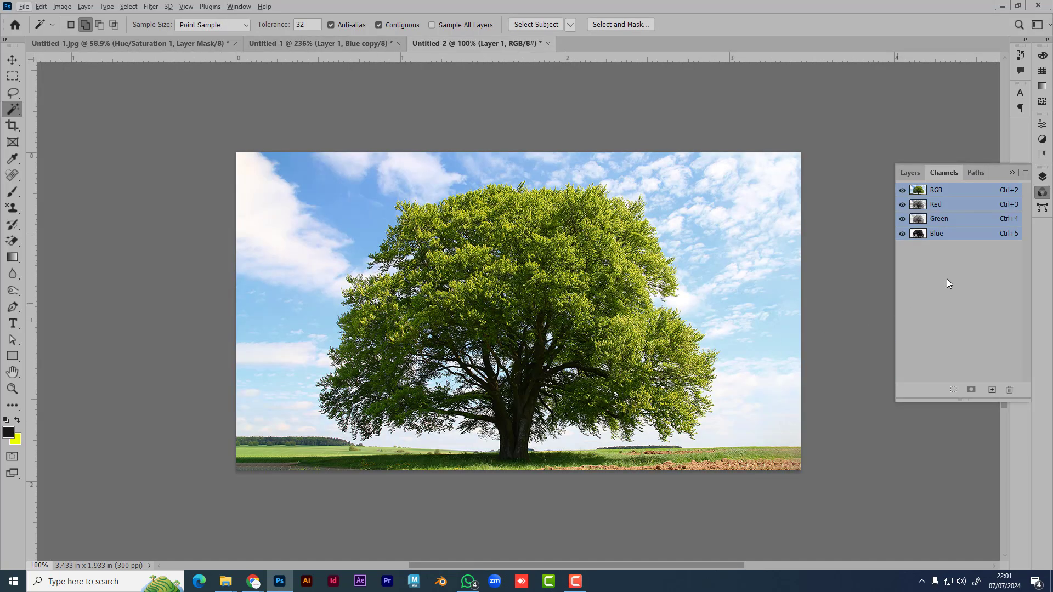
# - Duplicate the Blue channel and apply Levels to the copy with input levels of 54, 0.85 and 169
pyautogui.click(953, 235)
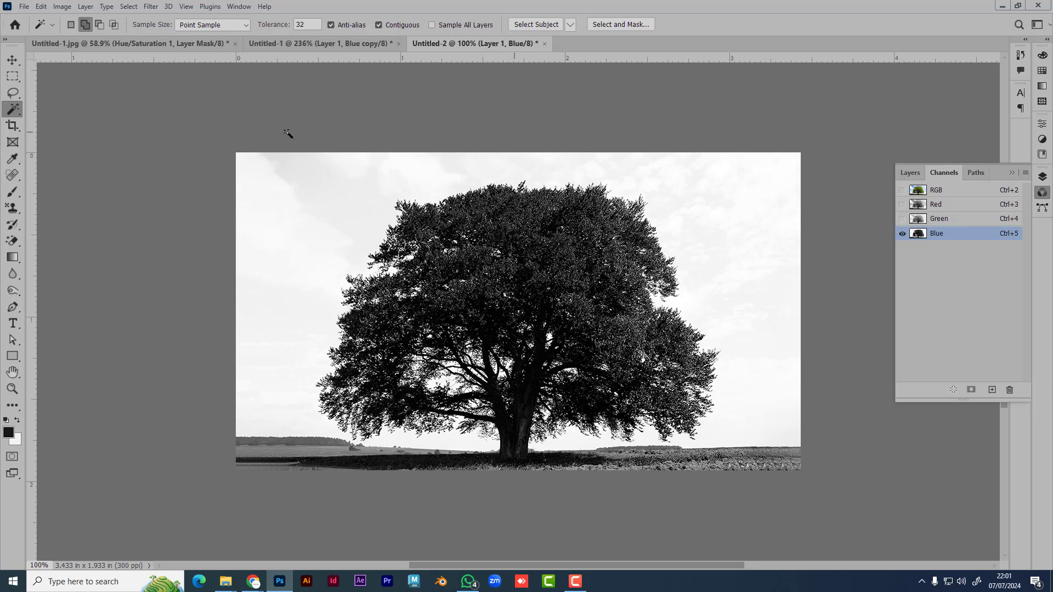
pyautogui.moveTo(948, 241); pyautogui.dragTo(993, 390)
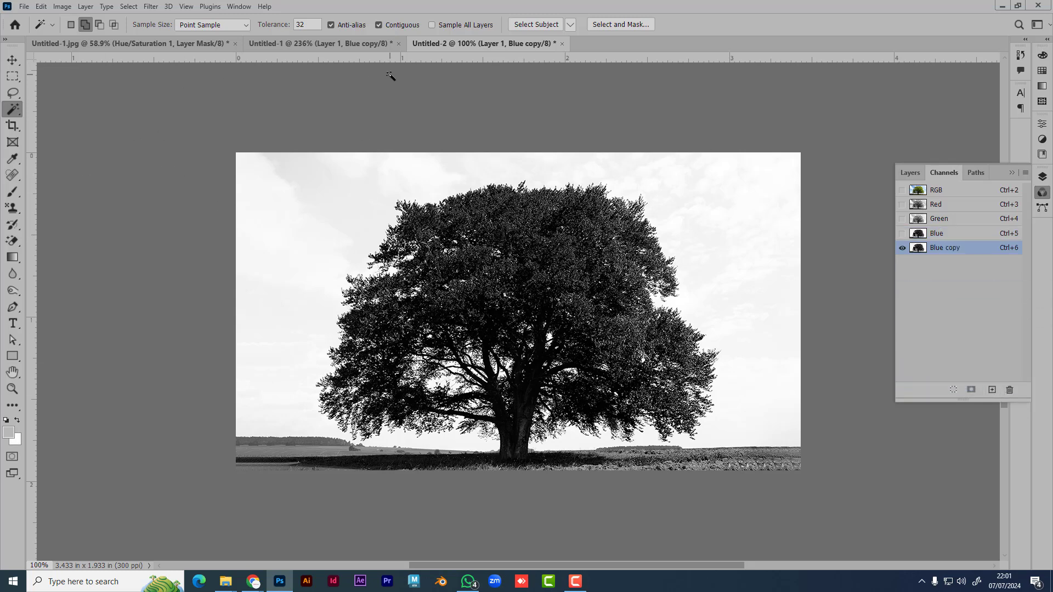
pyautogui.hotkey('ctrl', 'l')
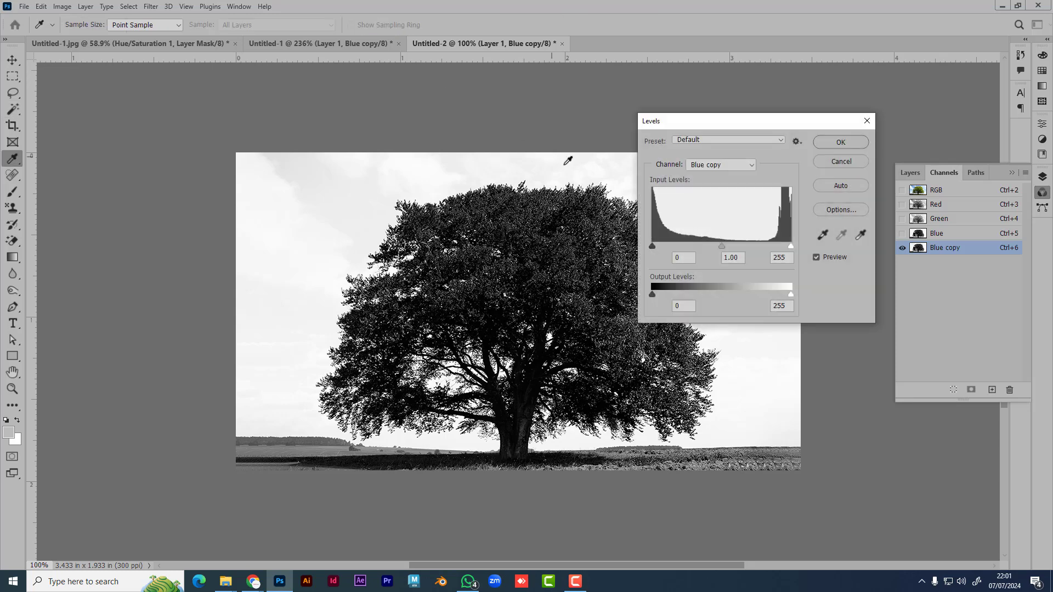
pyautogui.moveTo(652, 246); pyautogui.dragTo(656, 247)
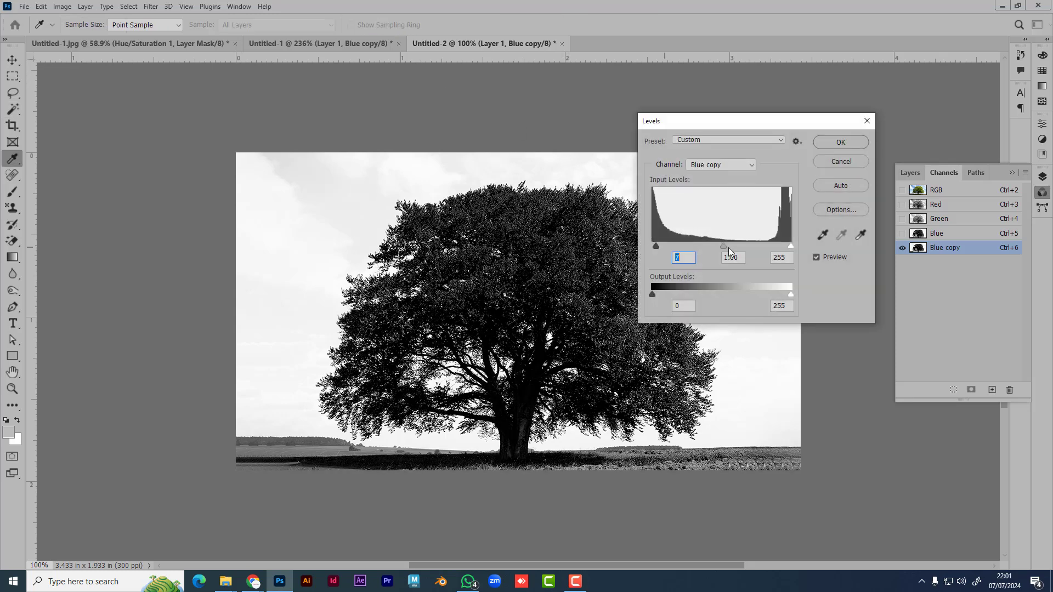
pyautogui.moveTo(790, 246); pyautogui.dragTo(745, 246)
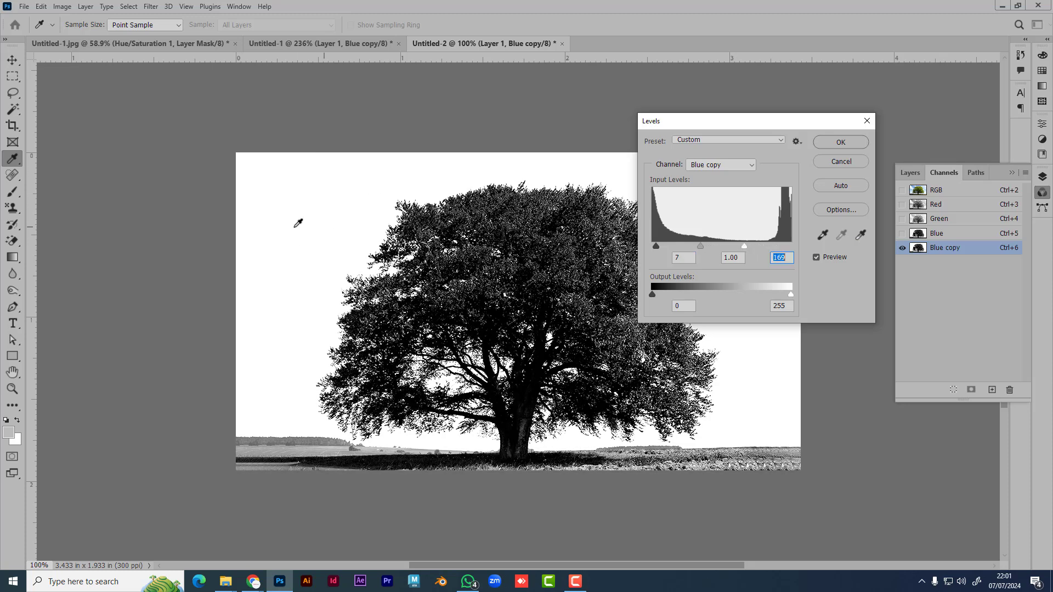
pyautogui.moveTo(656, 248); pyautogui.dragTo(683, 252)
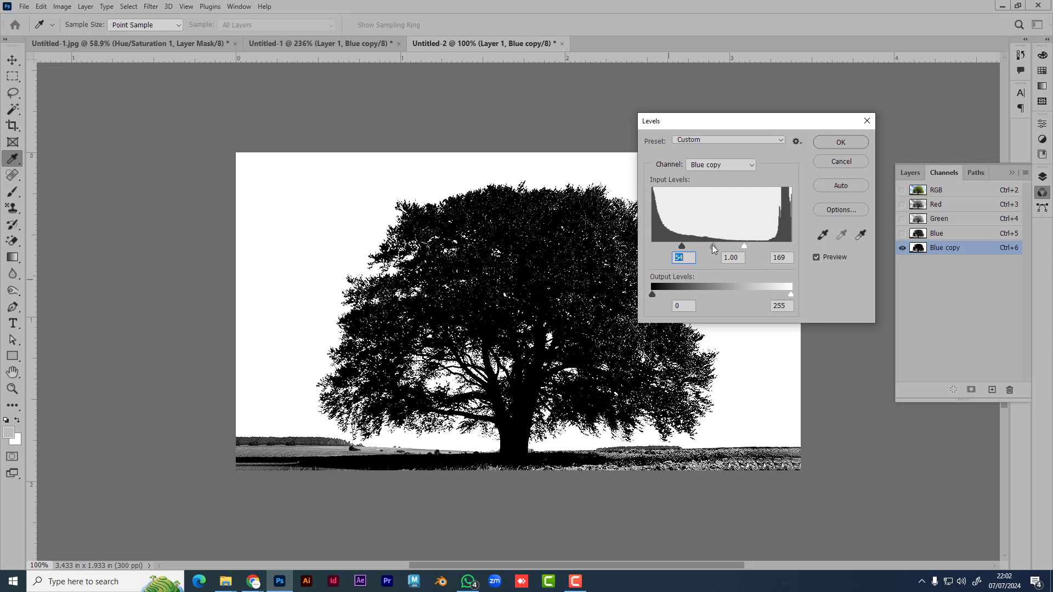
pyautogui.moveTo(713, 245)
pyautogui.mouseDown()
pyautogui.moveTo(735, 249)
pyautogui.moveTo(716, 249)
pyautogui.mouseUp()
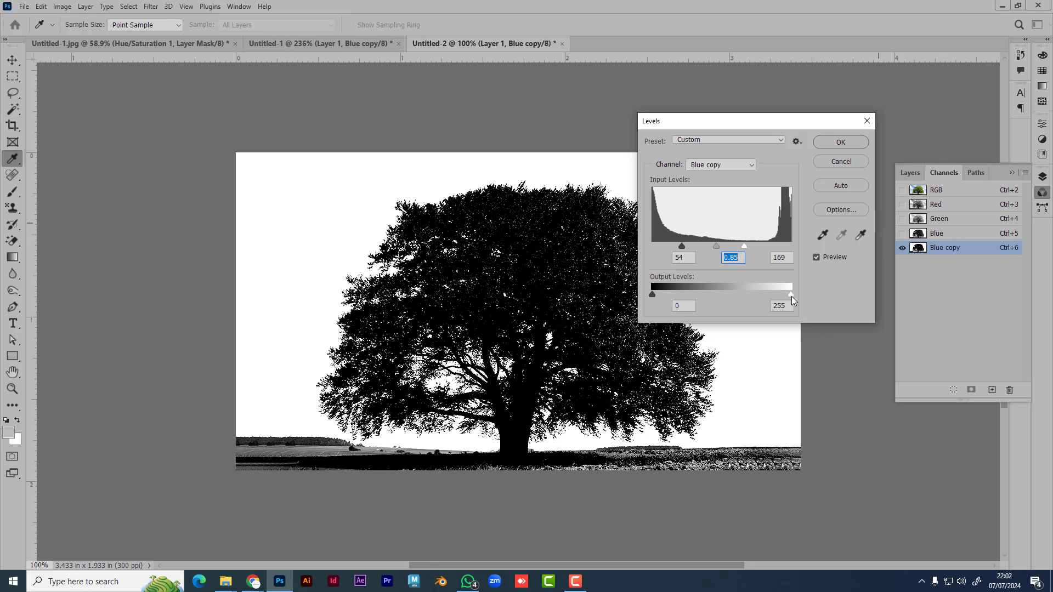
pyautogui.moveTo(791, 296)
pyautogui.mouseDown()
pyautogui.moveTo(755, 295)
pyautogui.moveTo(804, 293)
pyautogui.mouseUp()
pyautogui.moveTo(651, 297)
pyautogui.mouseDown()
pyautogui.moveTo(660, 297)
pyautogui.moveTo(641, 297)
pyautogui.mouseUp()
pyautogui.click(840, 142)
pyautogui.press('w')
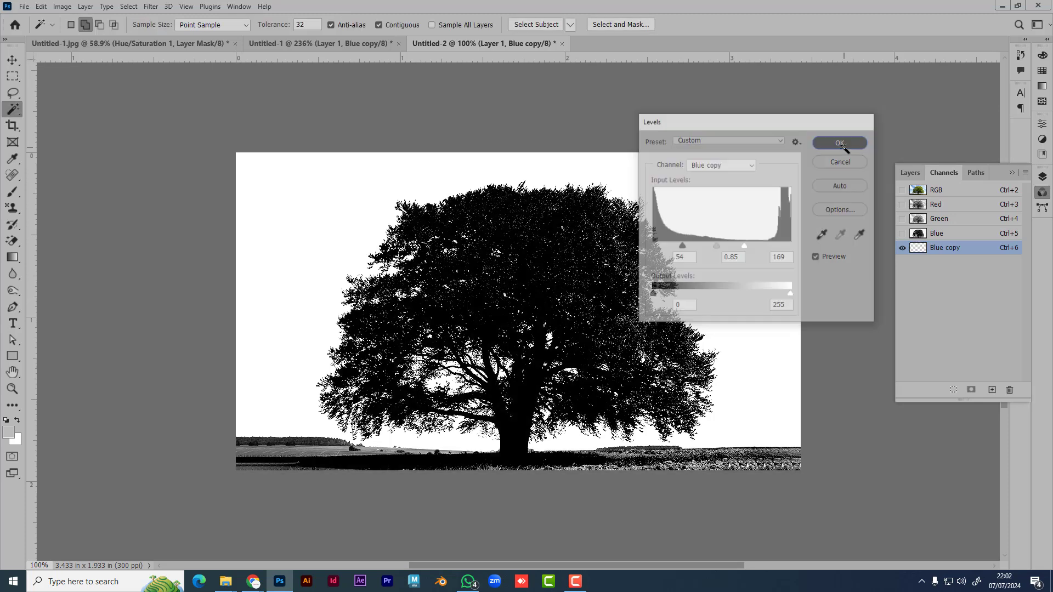
# - Try painting grey Brush strokes over the white sky beside the tree in the duplicated Blue channel, and undo them
pyautogui.scroll(-3, 510, 322)
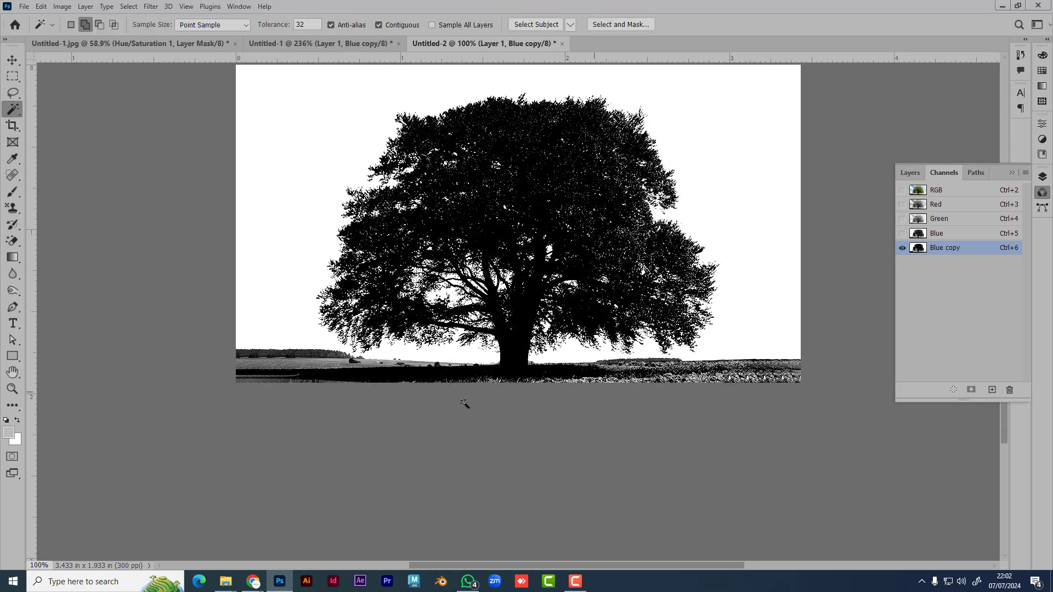
pyautogui.scroll(5, 465, 404)
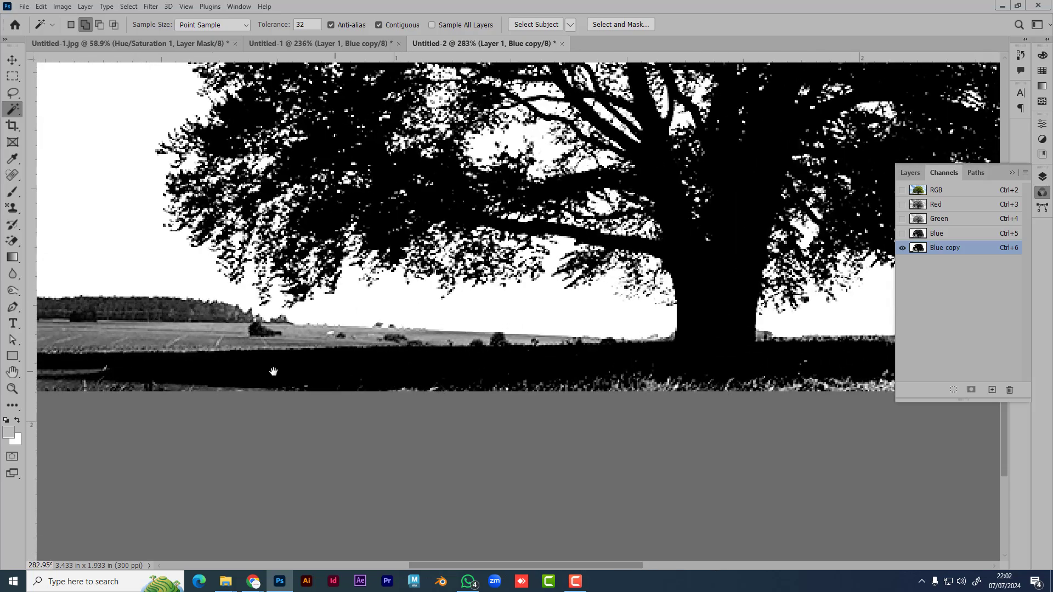
pyautogui.moveTo(273, 372); pyautogui.dragTo(487, 365)
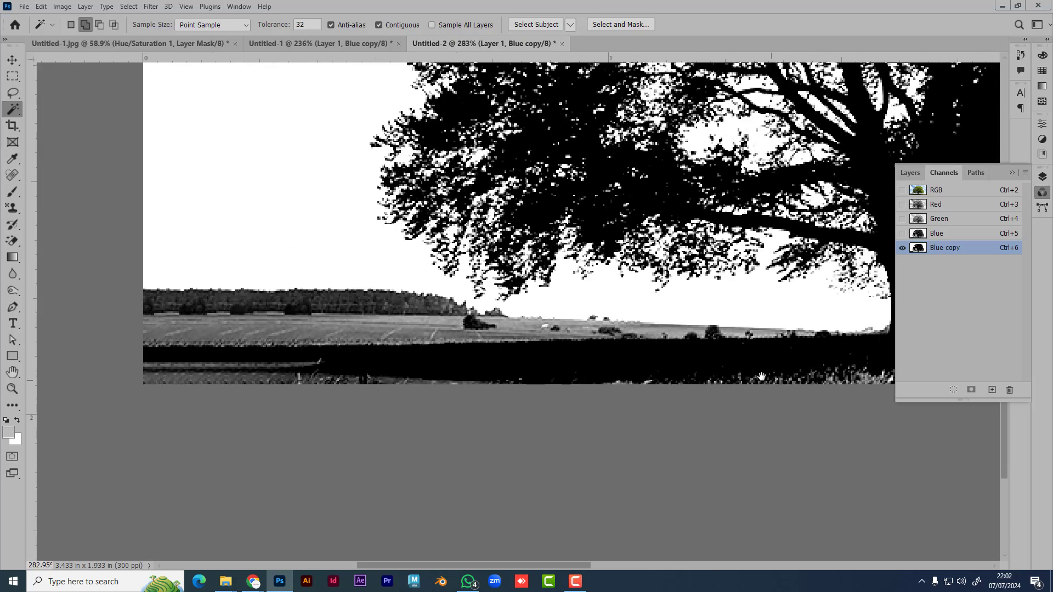
pyautogui.moveTo(762, 376); pyautogui.dragTo(328, 352)
pyautogui.moveTo(633, 358); pyautogui.dragTo(184, 358)
pyautogui.moveTo(793, 357); pyautogui.dragTo(671, 352)
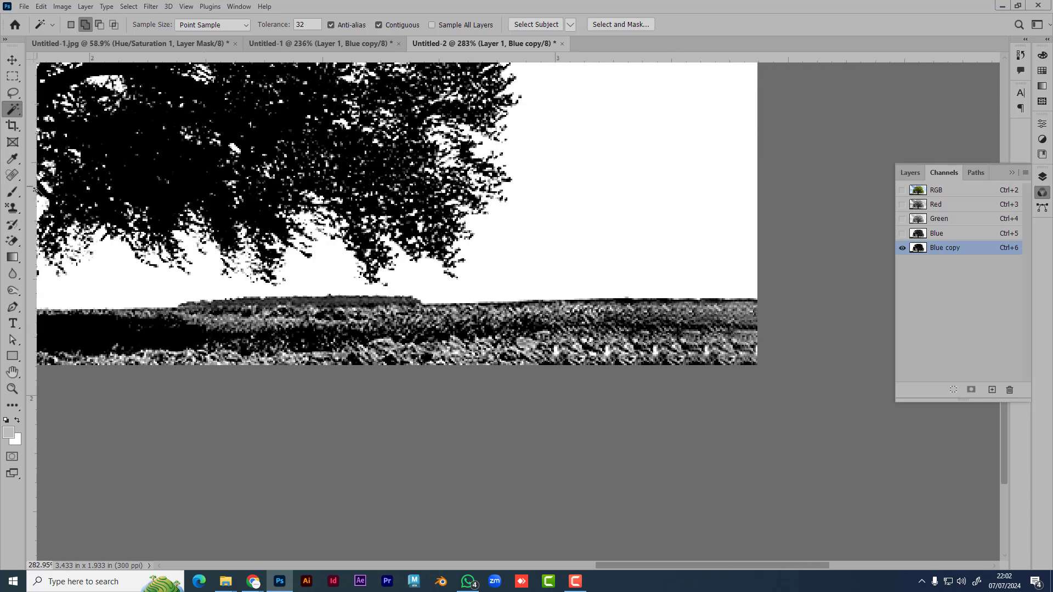
pyautogui.click(13, 193)
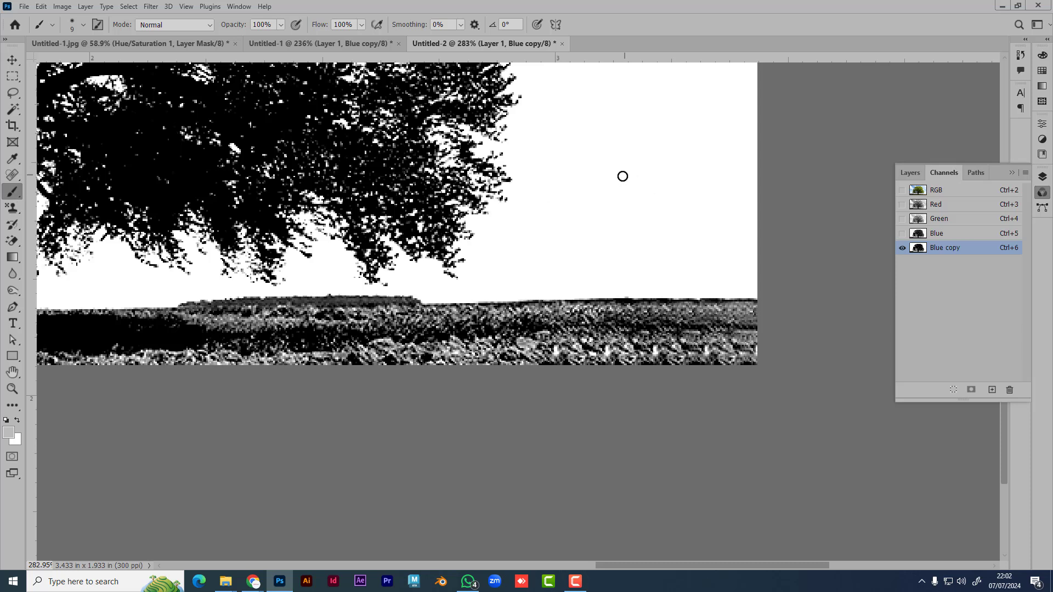
pyautogui.moveTo(683, 136); pyautogui.dragTo(562, 204)
pyautogui.moveTo(638, 176)
pyautogui.mouseDown()
pyautogui.moveTo(552, 238)
pyautogui.moveTo(670, 210)
pyautogui.moveTo(630, 229)
pyautogui.moveTo(661, 217)
pyautogui.mouseUp()
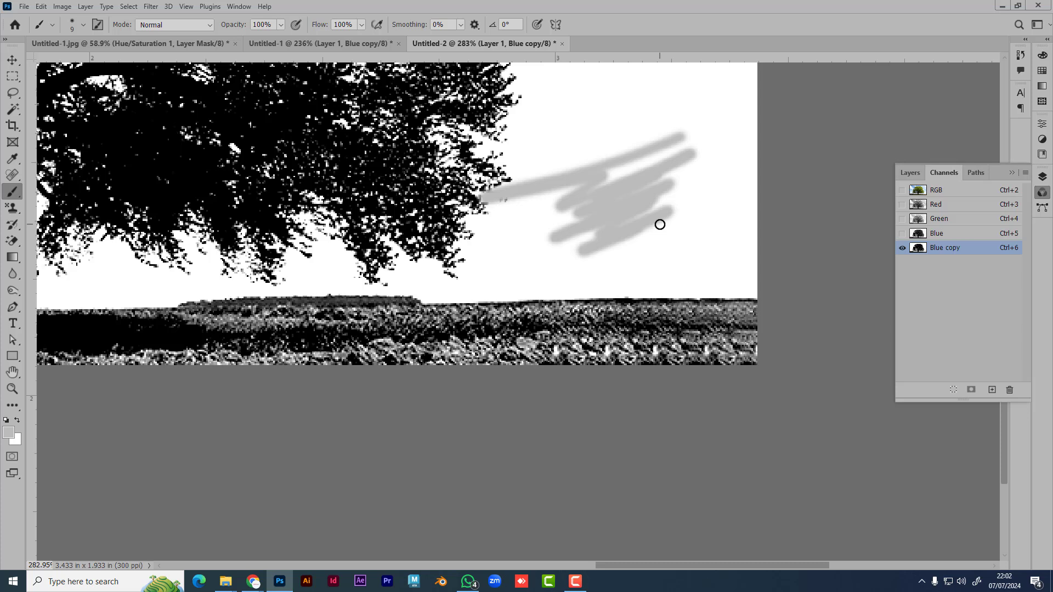
pyautogui.hotkey('ctrl', 'z')
pyautogui.hotkey('ctrl', 'z')
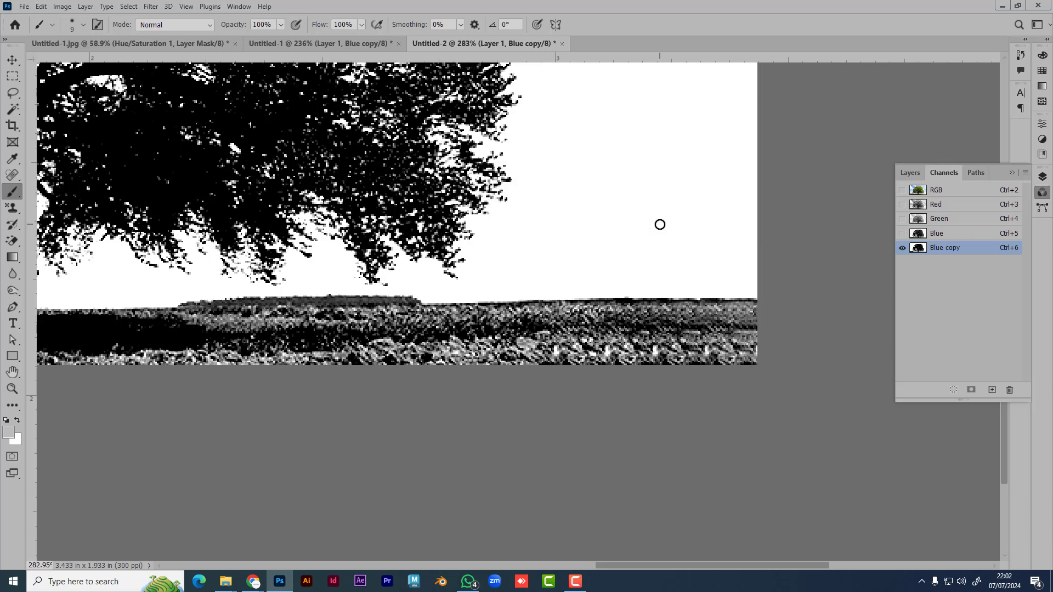
# - Set the foreground colour to black (000000) and paint a straight stroke along the horizon to the image's right edge
pyautogui.click(8, 434)
pyautogui.click(685, 323)
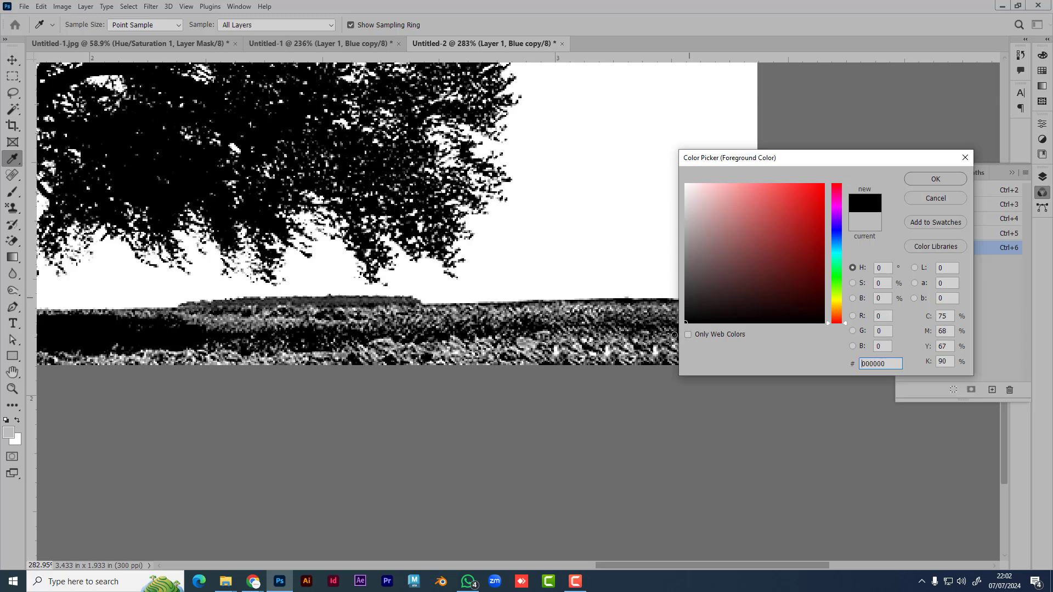
pyautogui.click(925, 181)
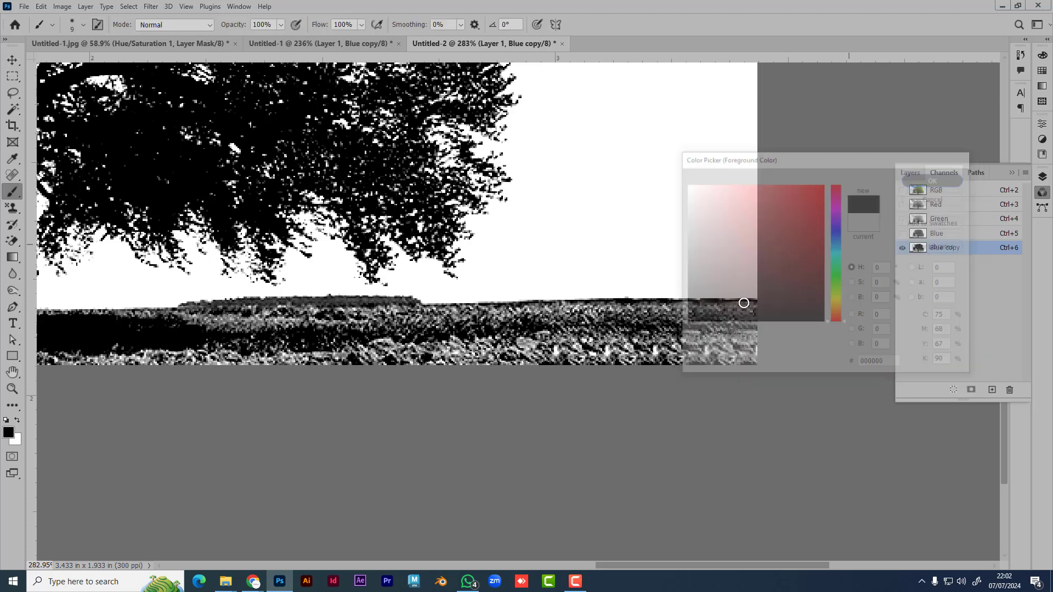
pyautogui.click(502, 309)
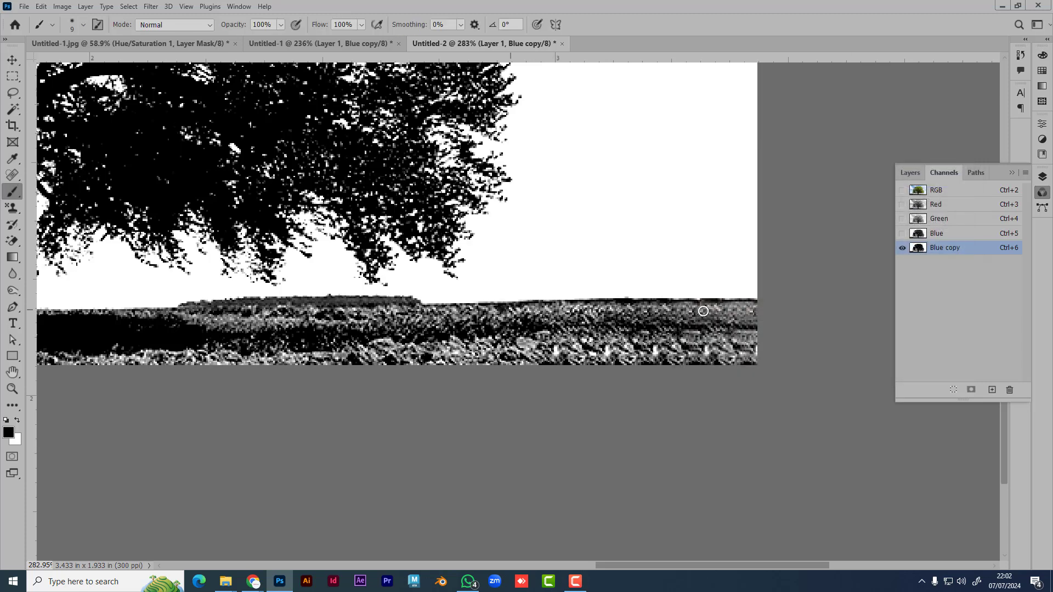
pyautogui.keyDown('shift'); pyautogui.click(760, 305); pyautogui.keyUp('shift')
# - Raise the hardness of the 9 px brush to its maximum
pyautogui.rightClick(652, 318)
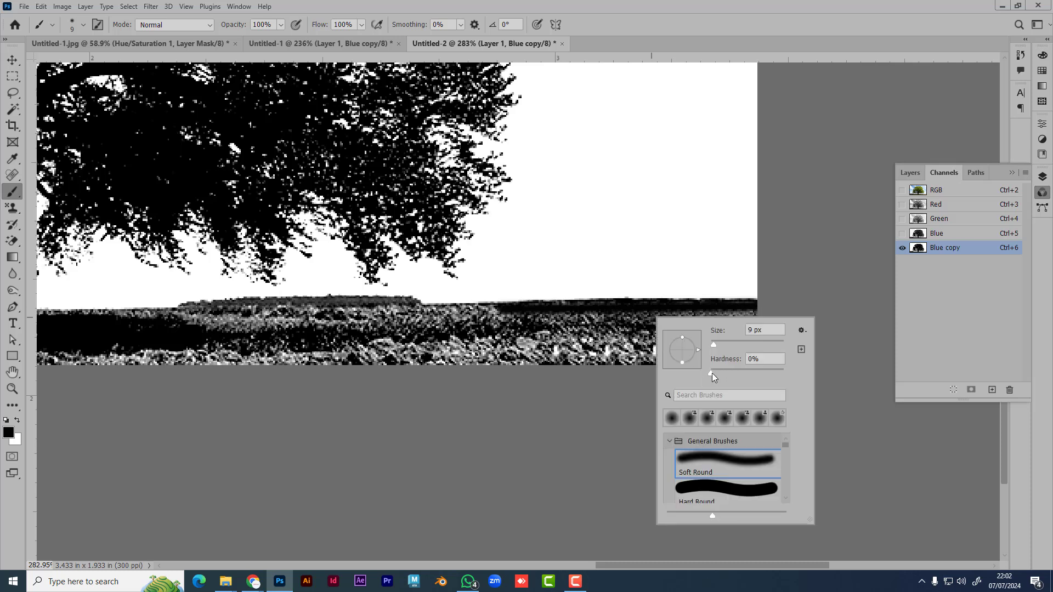
pyautogui.moveTo(712, 374); pyautogui.dragTo(861, 374)
pyautogui.click(758, 4)
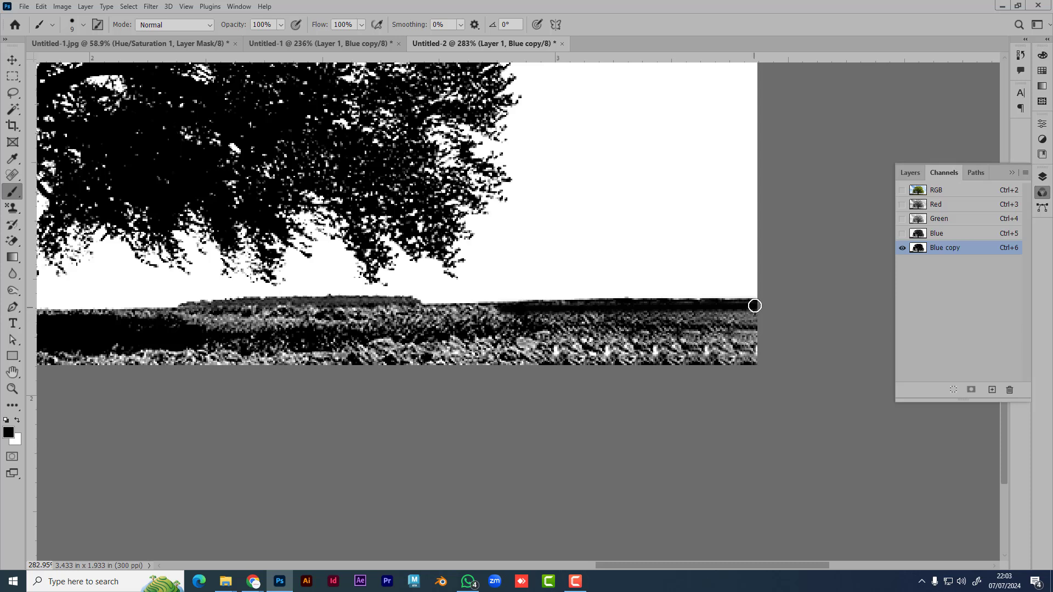
# - Paint straight black strokes down the ground's right edge and along the bottom edge of the Blue copy channel
pyautogui.keyDown('shift'); pyautogui.click(754, 306); pyautogui.keyUp('shift')
pyautogui.keyDown('shift'); pyautogui.click(754, 365); pyautogui.keyUp('shift')
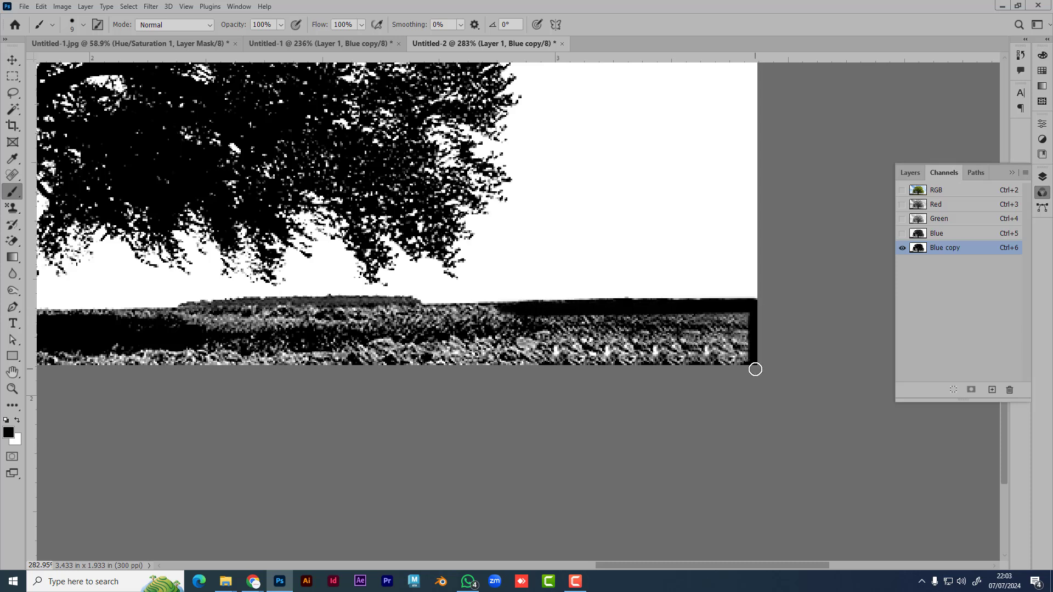
pyautogui.keyDown('shift'); pyautogui.click(194, 364); pyautogui.keyUp('shift')
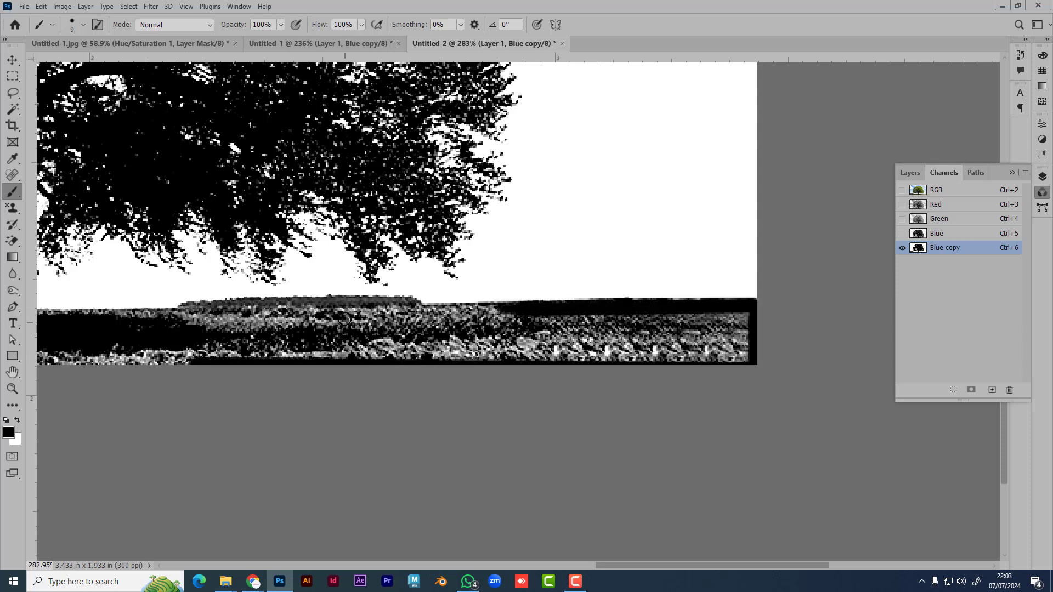
# - Paint the horizon strip and distant tree line black from the right-hand field back to the tree trunk
pyautogui.click(255, 304)
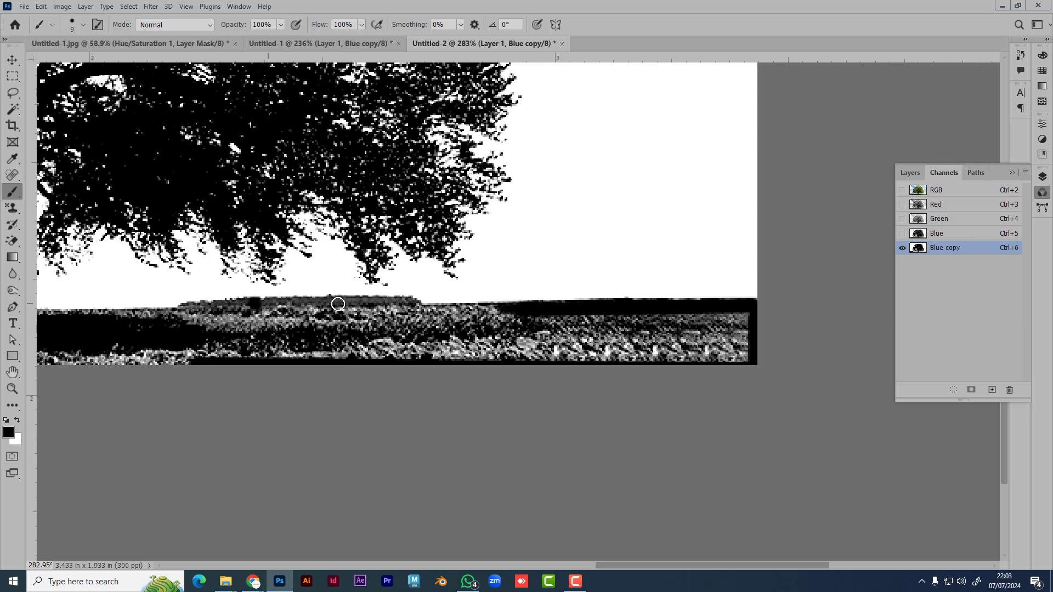
pyautogui.keyDown('shift'); pyautogui.click(412, 303); pyautogui.keyUp('shift')
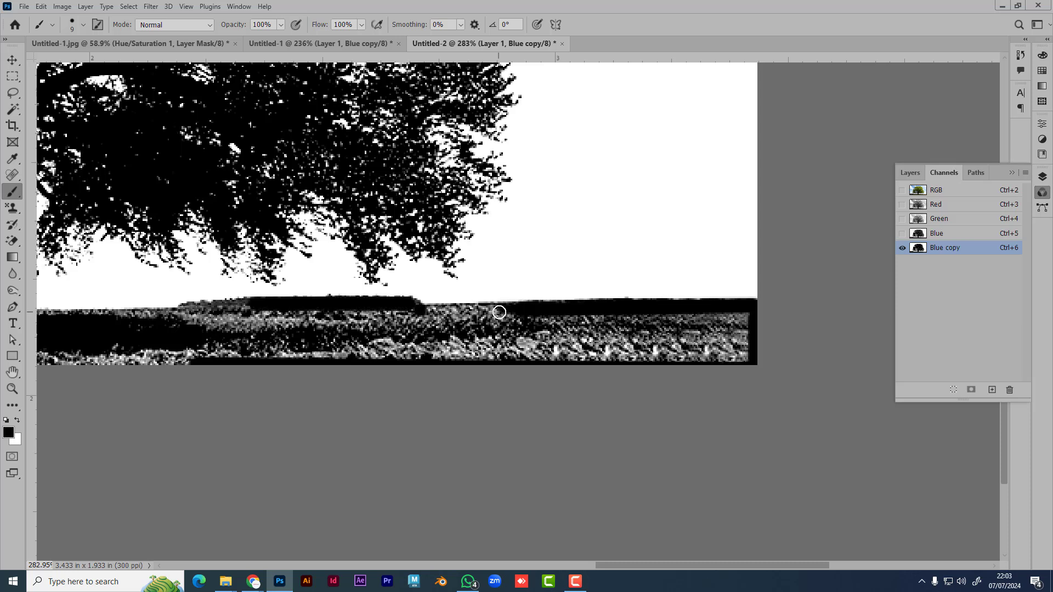
pyautogui.keyDown('shift'); pyautogui.click(499, 310); pyautogui.keyUp('shift')
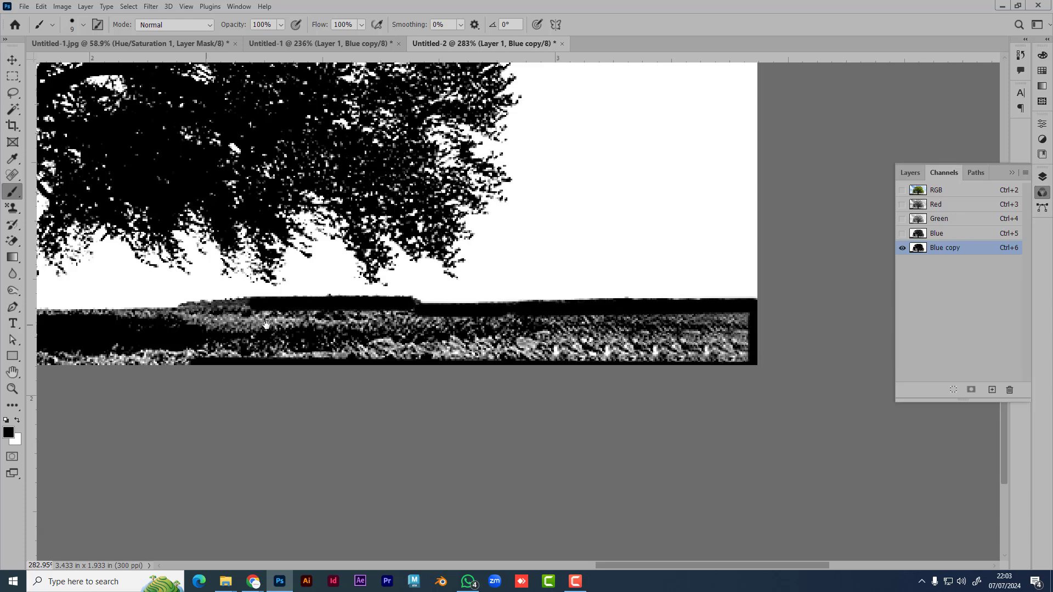
pyautogui.moveTo(267, 326); pyautogui.dragTo(598, 310)
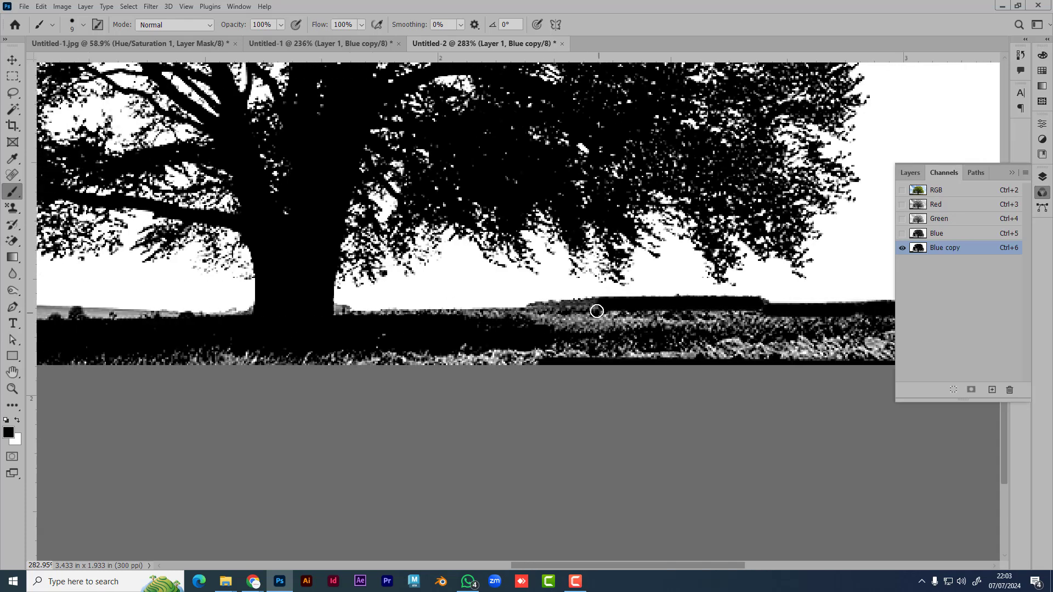
pyautogui.keyDown('shift'); pyautogui.click(533, 312); pyautogui.keyUp('shift')
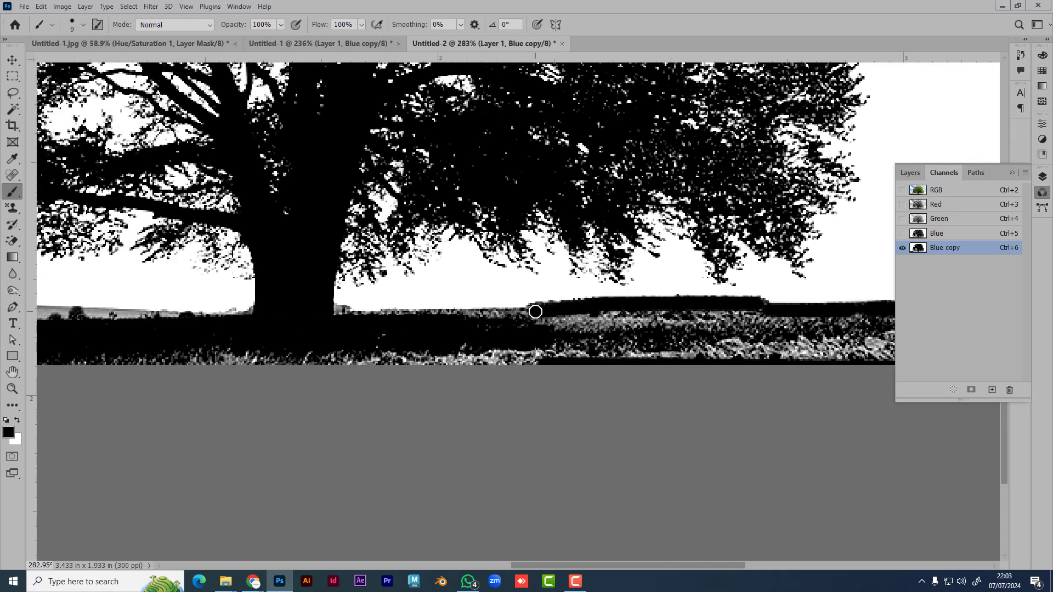
pyautogui.moveTo(537, 311)
pyautogui.mouseDown()
pyautogui.moveTo(594, 310)
pyautogui.moveTo(341, 312)
pyautogui.mouseUp()
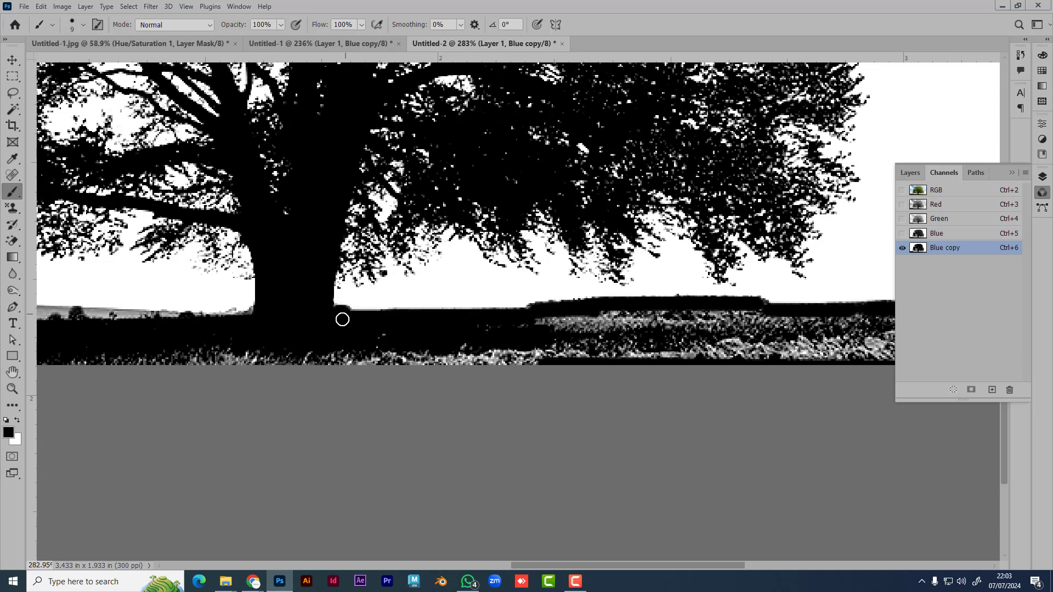
# - Paint the horizon, hedge and tree line black from the trunk to the image's left edge
pyautogui.moveTo(135, 338); pyautogui.dragTo(588, 346)
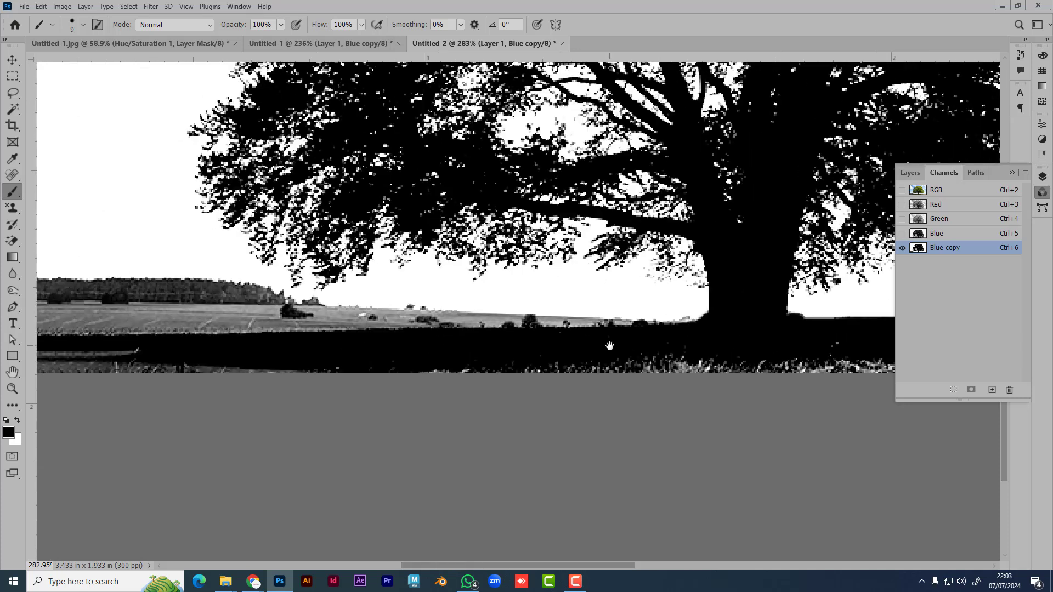
pyautogui.moveTo(287, 307)
pyautogui.mouseDown()
pyautogui.moveTo(668, 329)
pyautogui.moveTo(714, 322)
pyautogui.moveTo(270, 329)
pyautogui.moveTo(578, 345)
pyautogui.mouseUp()
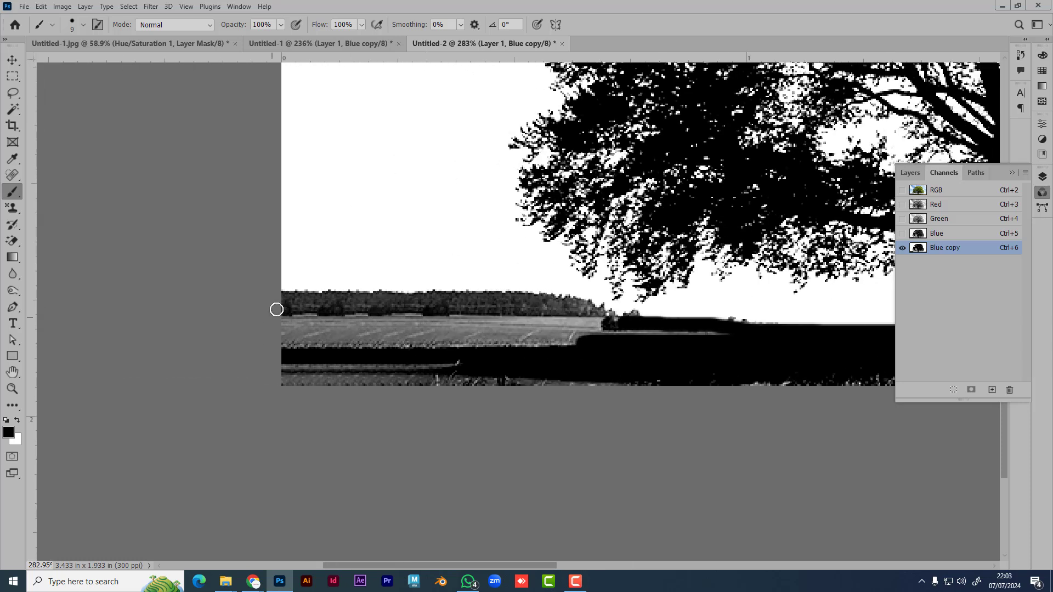
pyautogui.moveTo(278, 305)
pyautogui.mouseDown()
pyautogui.moveTo(519, 301)
pyautogui.moveTo(622, 324)
pyautogui.moveTo(299, 332)
pyautogui.moveTo(355, 341)
pyautogui.mouseUp()
# - Enlarge the brush to 35 px and paint the remaining ground solid black across the full width of the channel
pyautogui.press(']')
pyautogui.press(']')
pyautogui.press(']')
pyautogui.press(']')
pyautogui.press(']')
pyautogui.press(']')
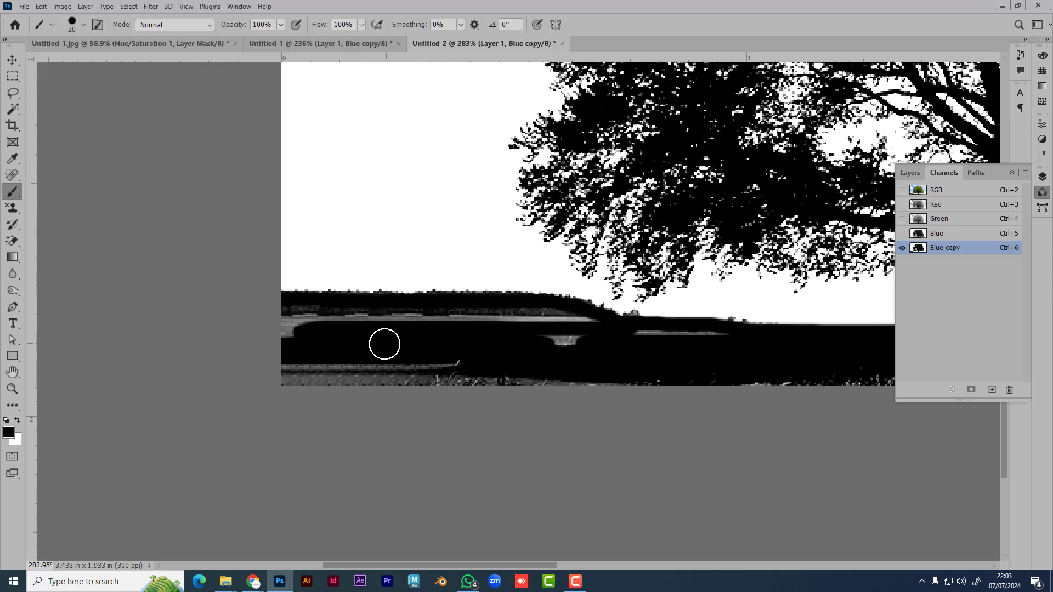
pyautogui.moveTo(268, 329)
pyautogui.mouseDown()
pyautogui.moveTo(569, 331)
pyautogui.moveTo(604, 351)
pyautogui.moveTo(745, 353)
pyautogui.moveTo(602, 386)
pyautogui.moveTo(96, 390)
pyautogui.mouseUp()
pyautogui.moveTo(412, 378)
pyautogui.mouseDown()
pyautogui.moveTo(148, 385)
pyautogui.moveTo(747, 389)
pyautogui.mouseUp()
pyautogui.moveTo(618, 408); pyautogui.dragTo(61, 408)
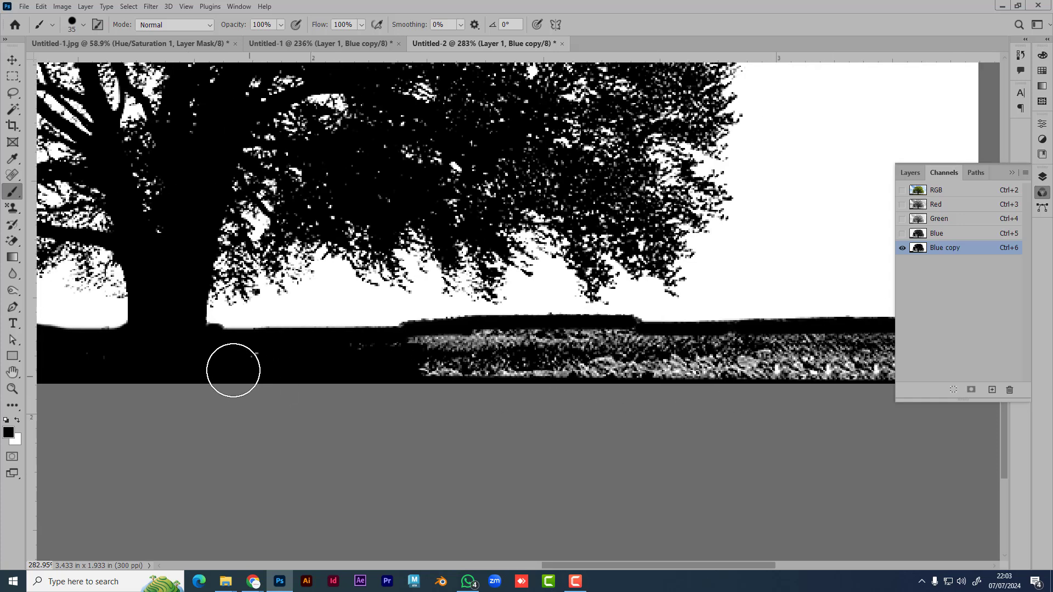
pyautogui.moveTo(278, 375)
pyautogui.mouseDown()
pyautogui.moveTo(442, 375)
pyautogui.moveTo(366, 364)
pyautogui.moveTo(630, 348)
pyautogui.moveTo(480, 353)
pyautogui.moveTo(732, 367)
pyautogui.mouseUp()
pyautogui.moveTo(593, 380)
pyautogui.mouseDown()
pyautogui.moveTo(263, 380)
pyautogui.moveTo(189, 355)
pyautogui.moveTo(538, 347)
pyautogui.moveTo(416, 371)
pyautogui.mouseUp()
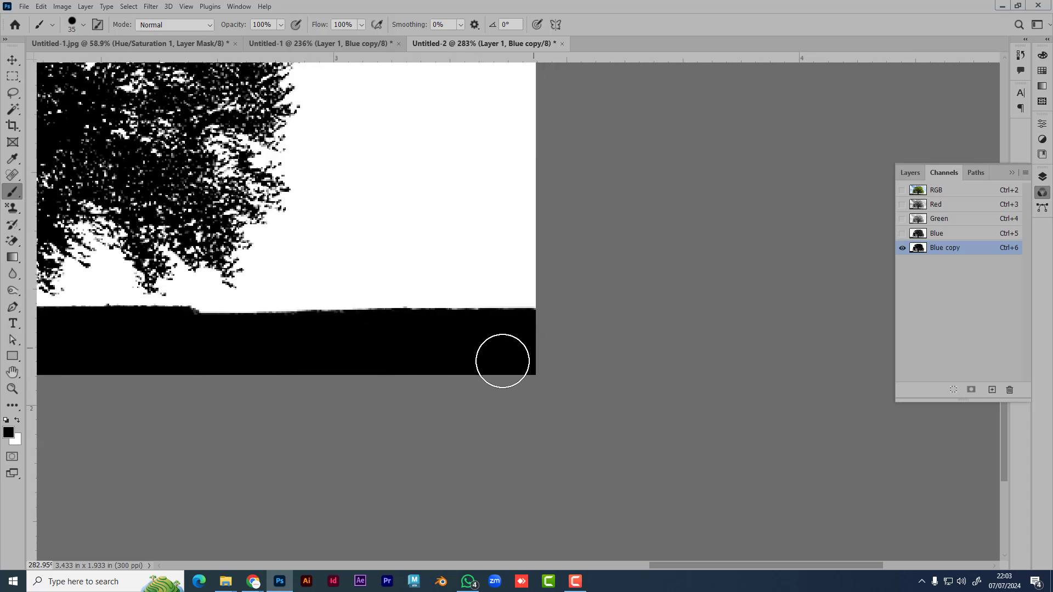
pyautogui.scroll(-8, 407, 274)
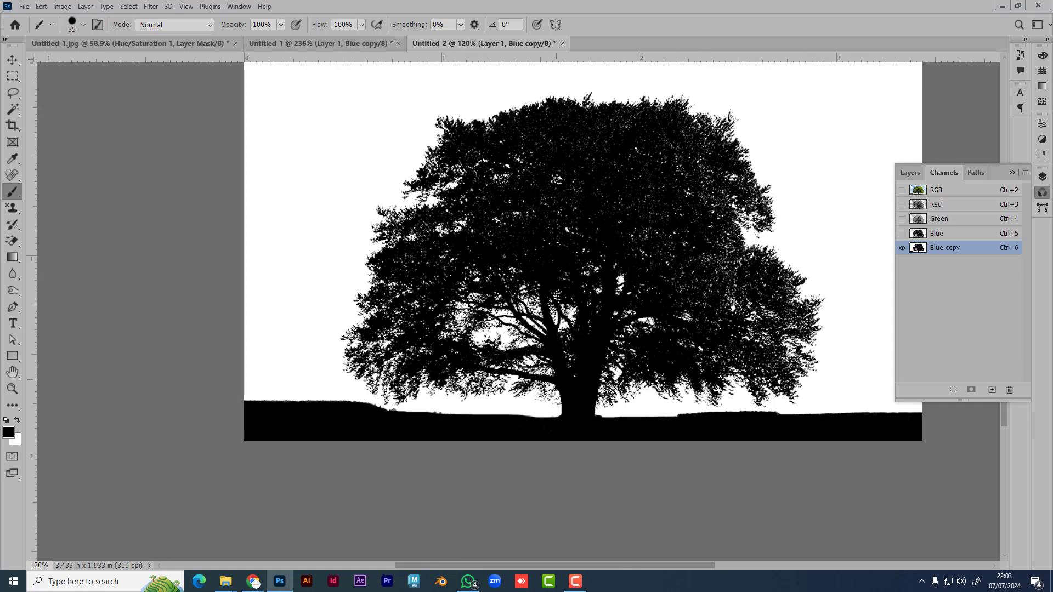
pyautogui.scroll(-2, 442, 328)
pyautogui.moveTo(531, 292); pyautogui.dragTo(447, 262)
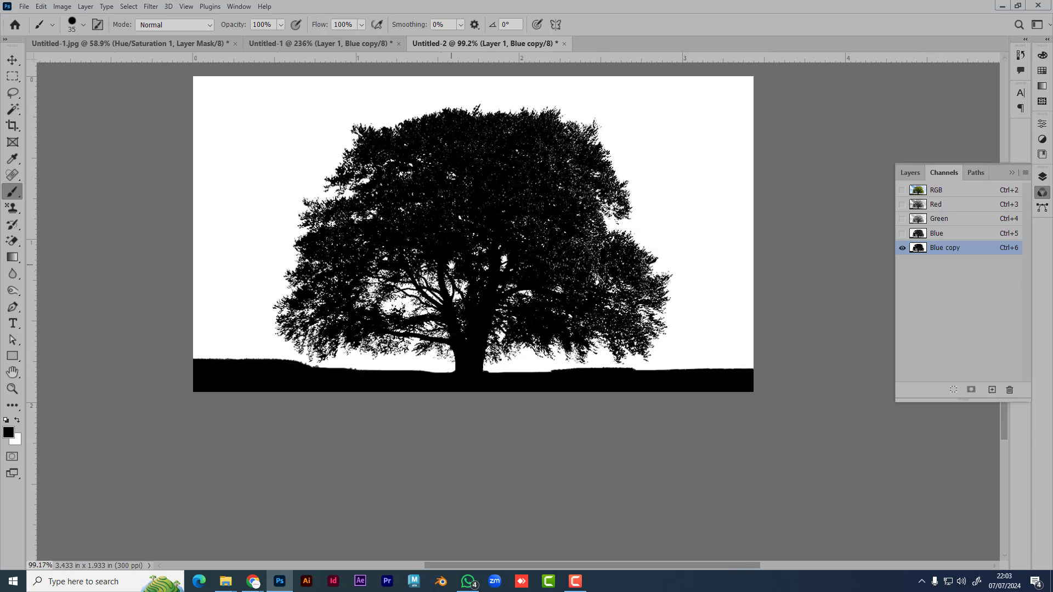
# - Load the Blue copy channel as a selection and delete that channel
pyautogui.keyDown('ctrl'); pyautogui.click(918, 248); pyautogui.keyUp('ctrl')
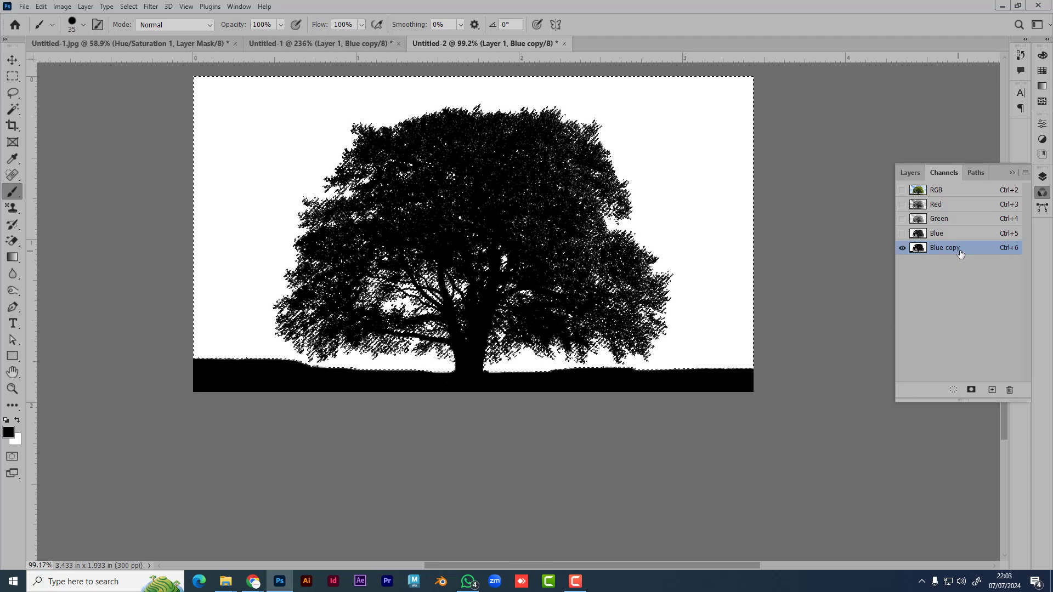
pyautogui.moveTo(967, 254); pyautogui.dragTo(1012, 390)
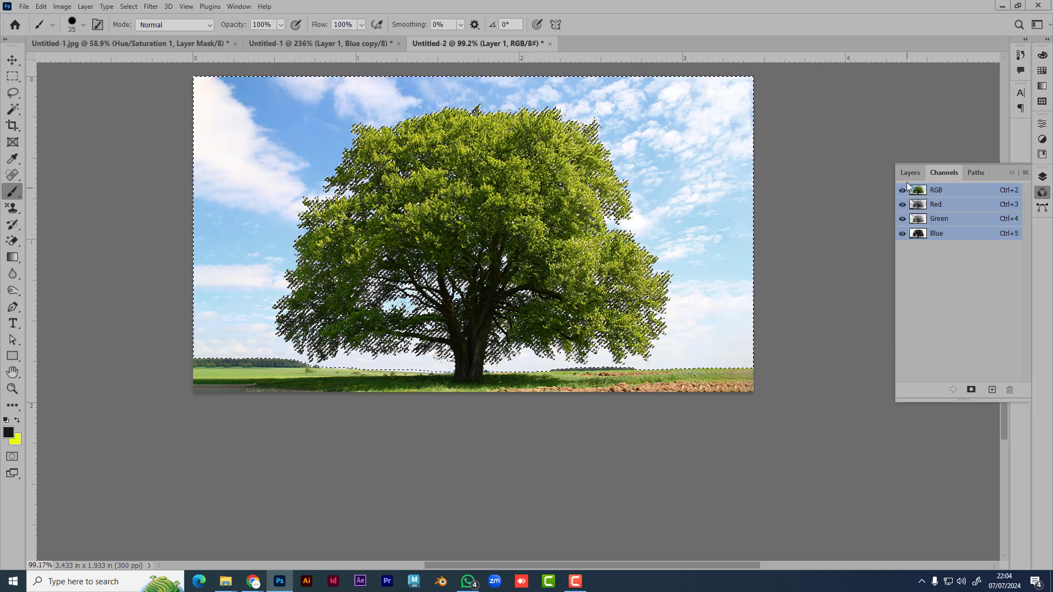
# - Invert the selection to mask Layer 1 down to the tree and ground, and hide the Background layer
pyautogui.click(909, 174)
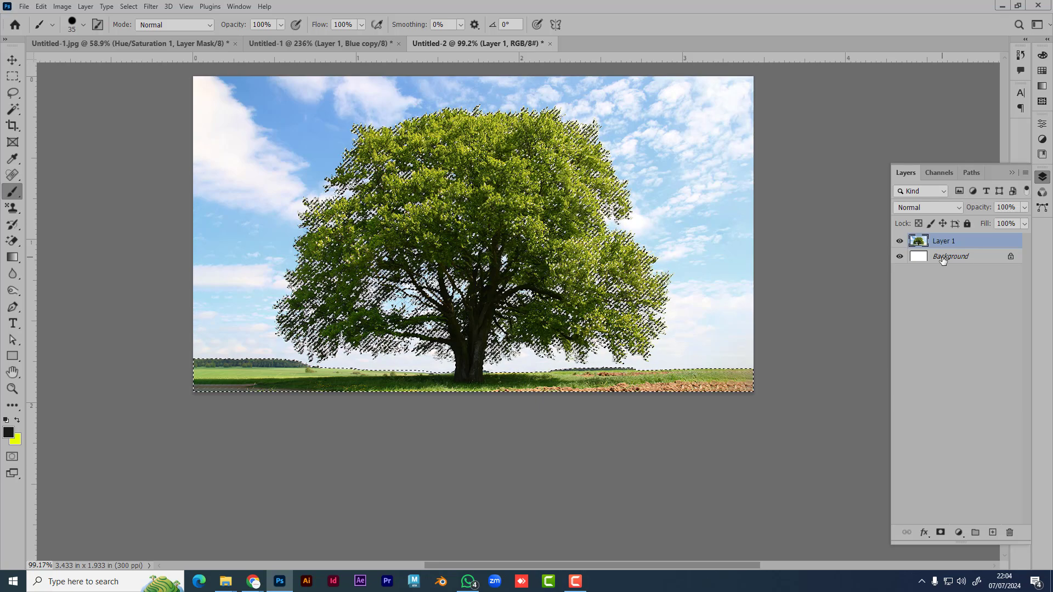
pyautogui.click(941, 533)
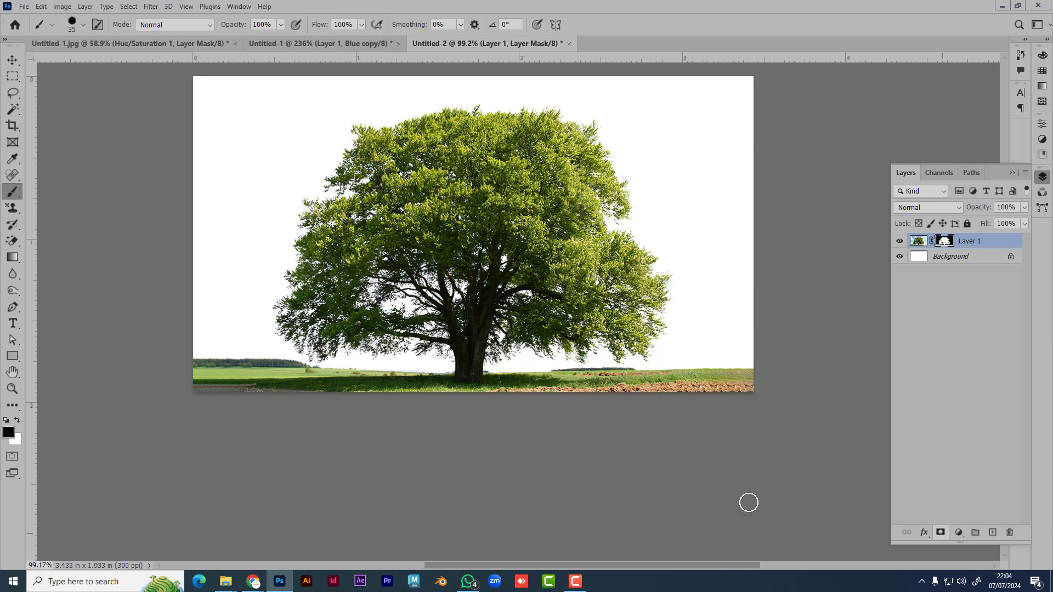
pyautogui.click(899, 257)
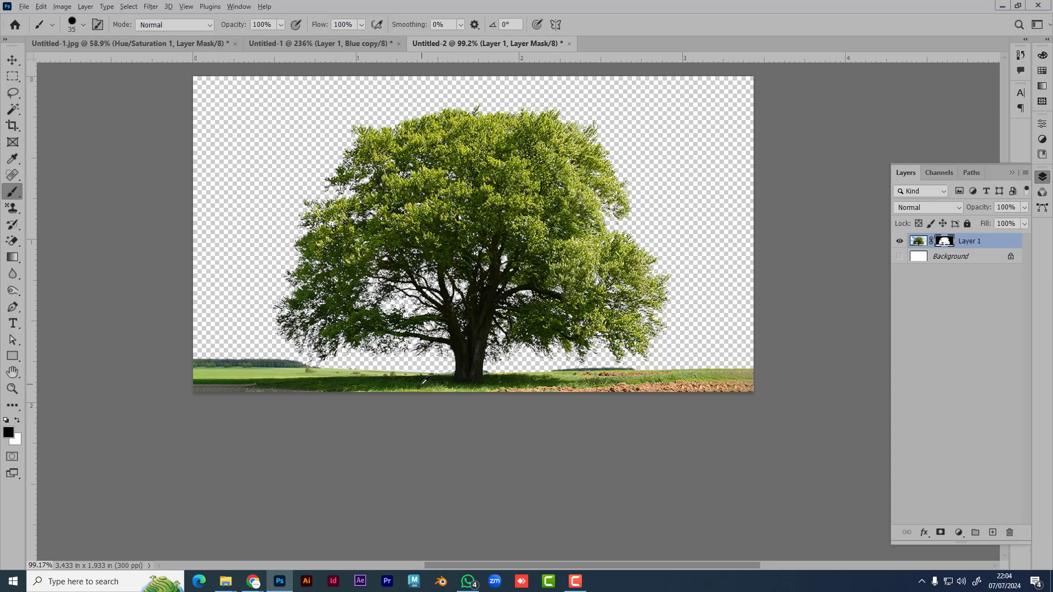
# - Extend the canvas upward above the tree with the Crop tool to a height of 3.167 in
pyautogui.scroll(5, 362, 409)
pyautogui.scroll(-4, 389, 413)
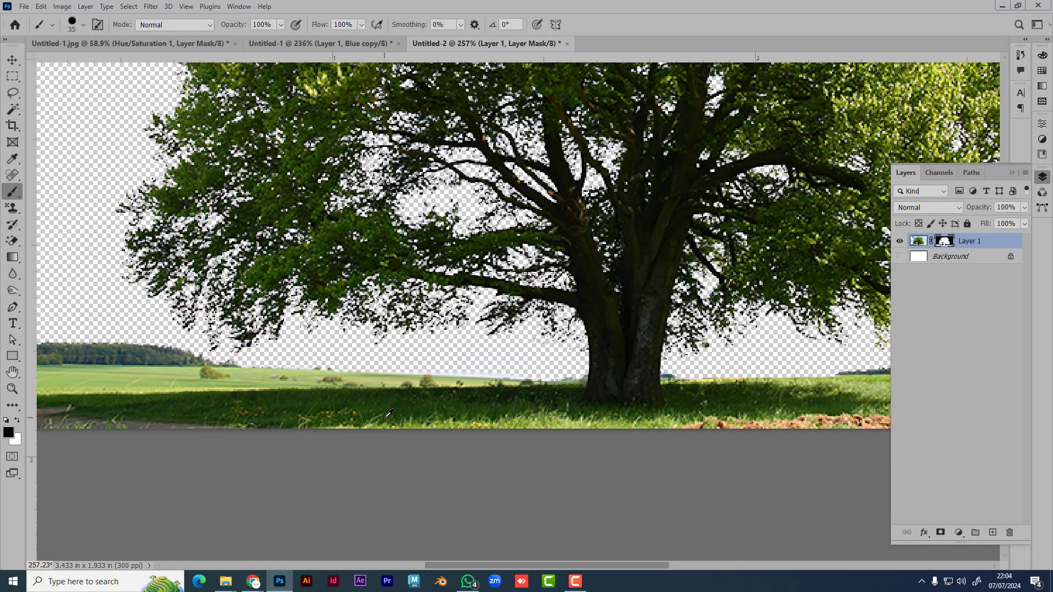
pyautogui.scroll(-1, 389, 413)
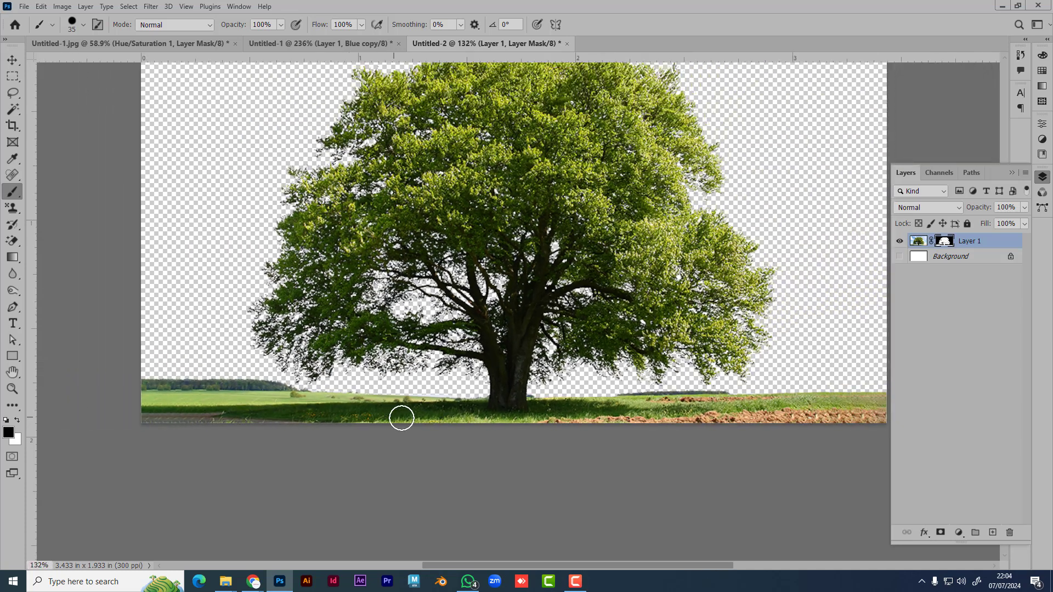
pyautogui.scroll(-2, 567, 384)
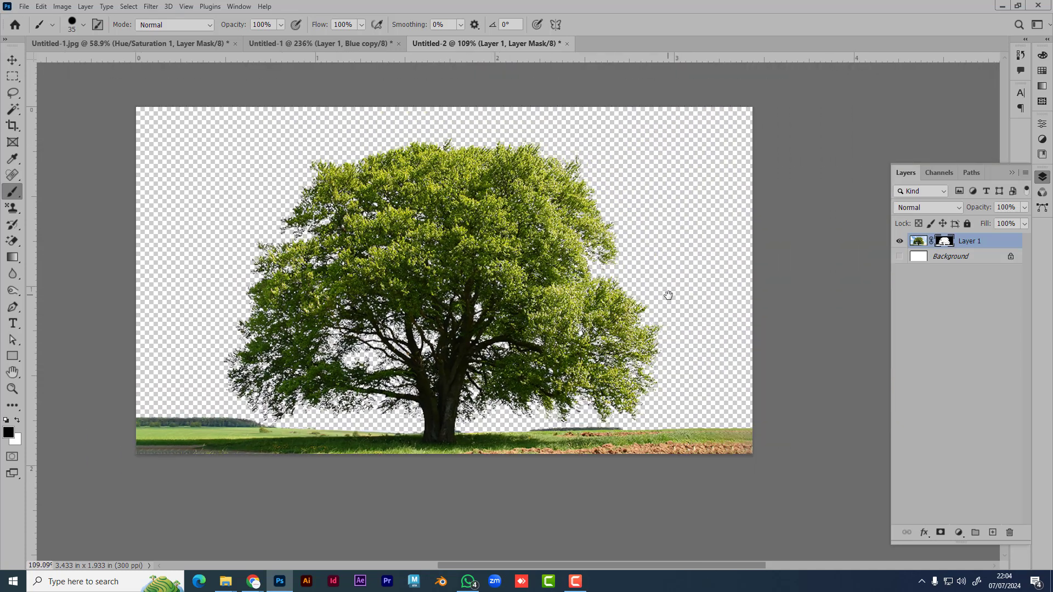
pyautogui.moveTo(668, 296); pyautogui.dragTo(633, 318)
pyautogui.scroll(-2, 417, 284)
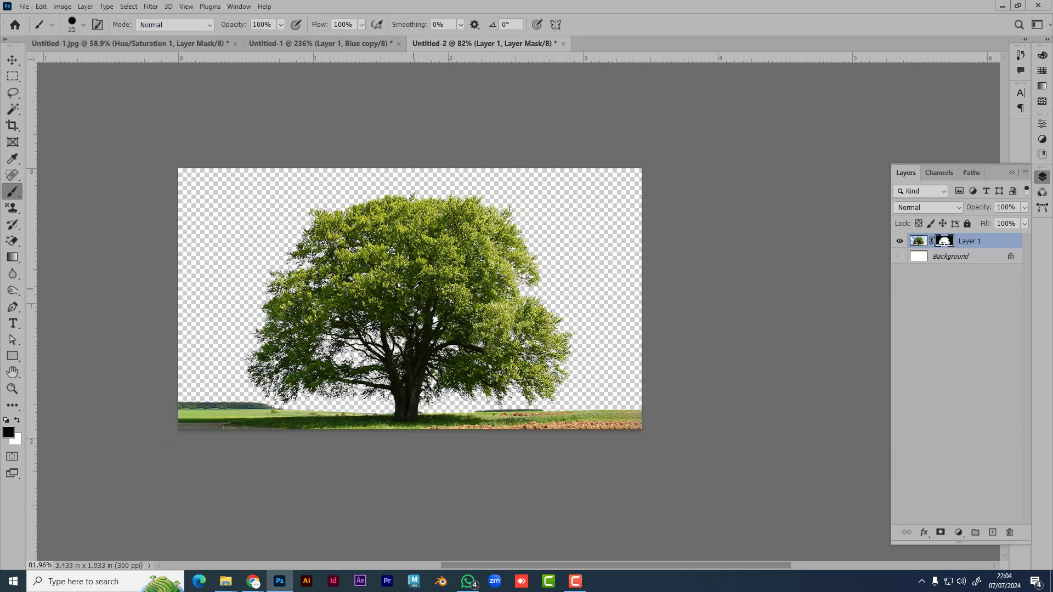
pyautogui.click(13, 126)
pyautogui.moveTo(416, 179); pyautogui.dragTo(418, 104)
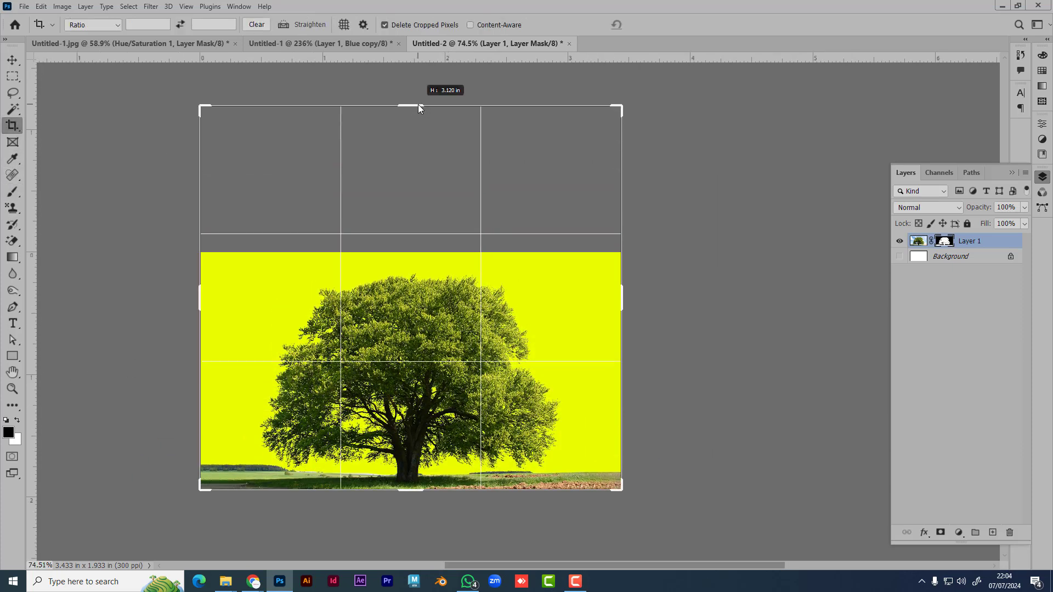
pyautogui.click(12, 59)
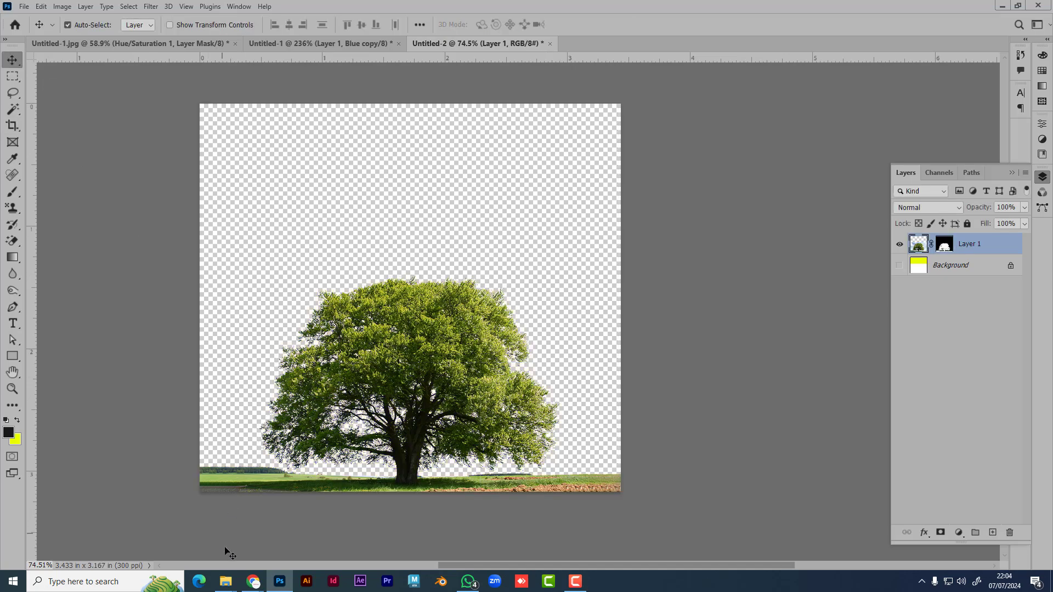
# - Switch to the Chrome window with Google Images and search for "sky"
pyautogui.moveTo(252, 582)
pyautogui.click(186, 524)
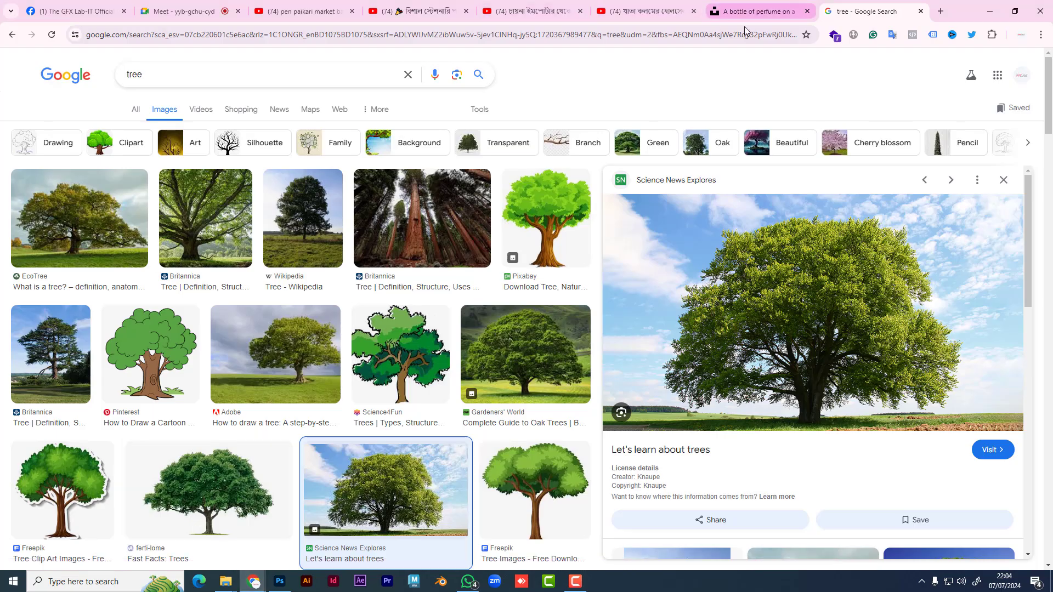
pyautogui.moveTo(147, 75); pyautogui.dragTo(2, 85)
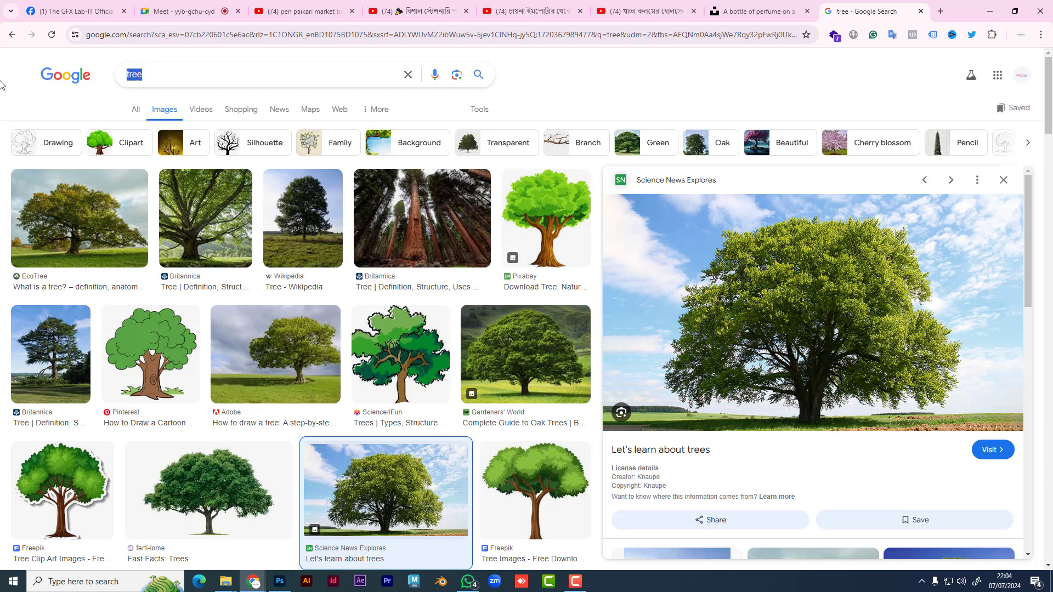
pyautogui.write('sky')
pyautogui.press('Return')
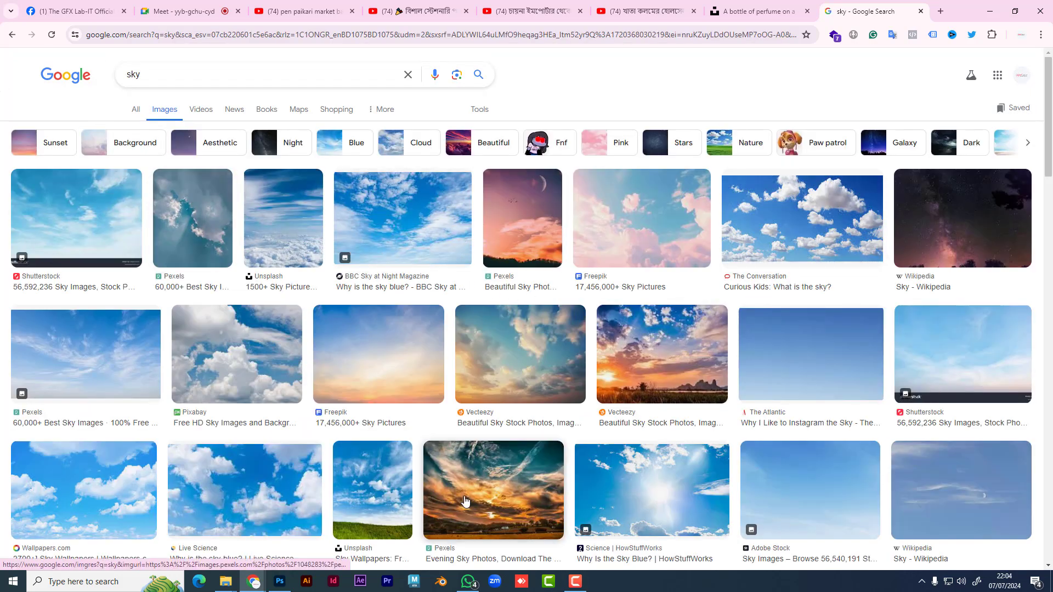
# - Open the Vecteezy sunset sky result and copy the related image of soft clouds in a blue and orange sky
pyautogui.click(660, 358)
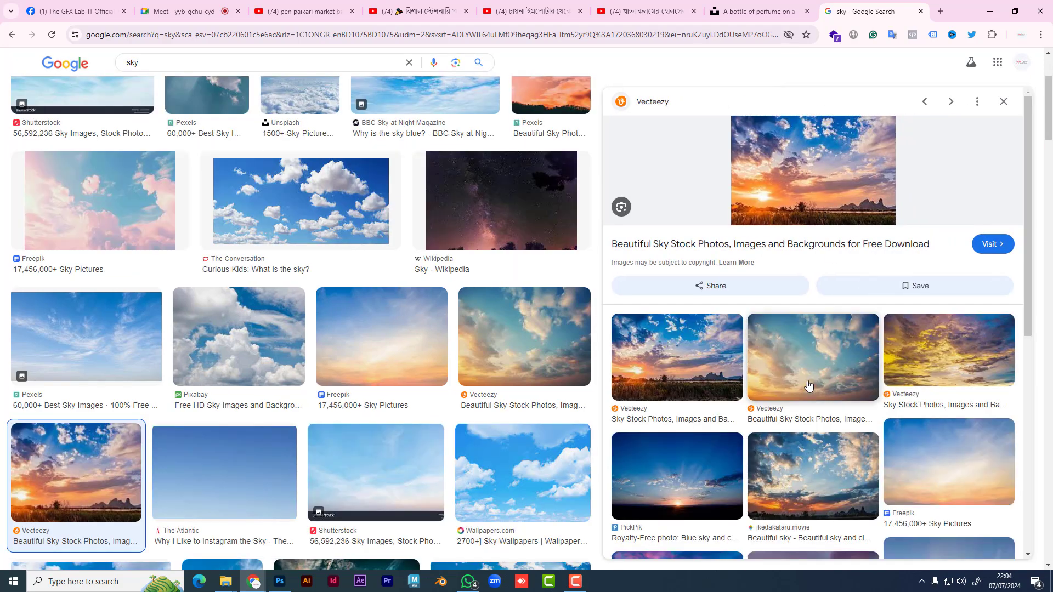
pyautogui.click(810, 384)
pyautogui.rightClick(811, 267)
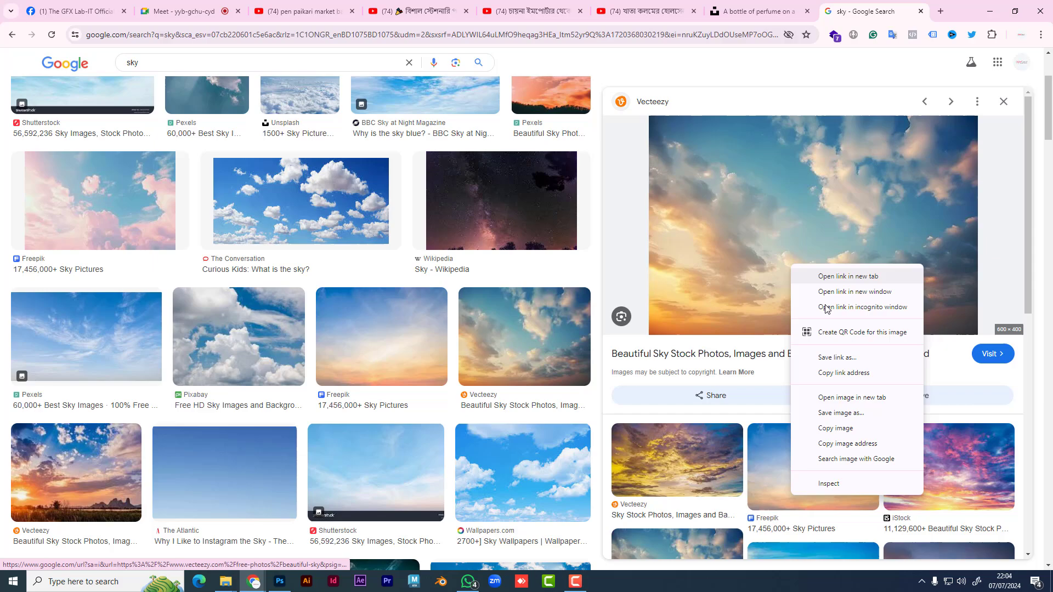
pyautogui.click(836, 429)
# - Switch to Photoshop, paste the copied sky image into the tree document and scale it to about 207.5%
pyautogui.click(280, 582)
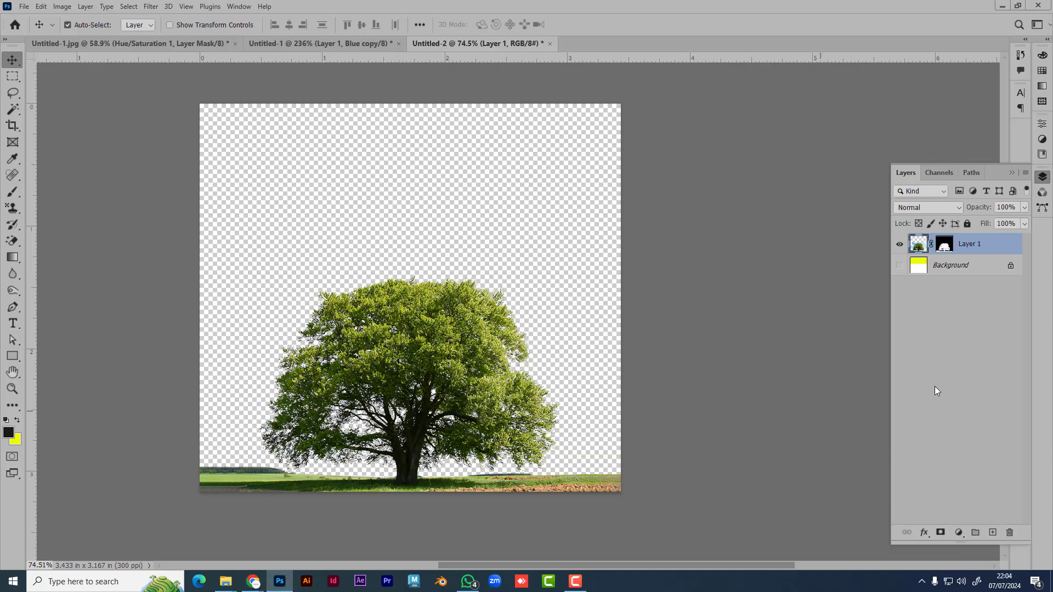
pyautogui.hotkey('ctrl', 'v')
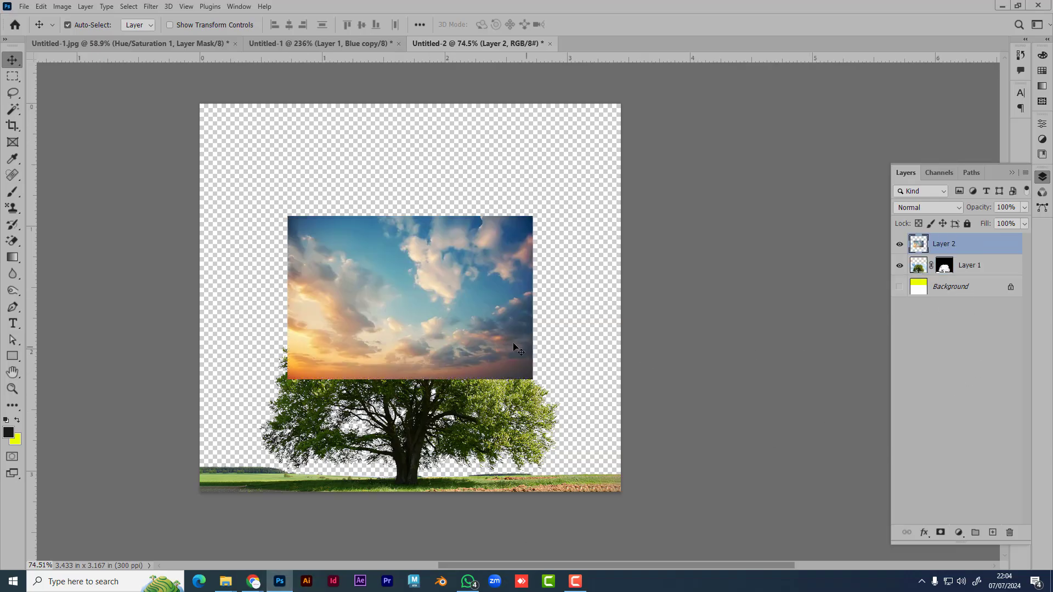
pyautogui.hotkey('ctrl', 't')
pyautogui.moveTo(529, 384); pyautogui.dragTo(623, 452)
pyautogui.moveTo(288, 216); pyautogui.dragTo(140, 62)
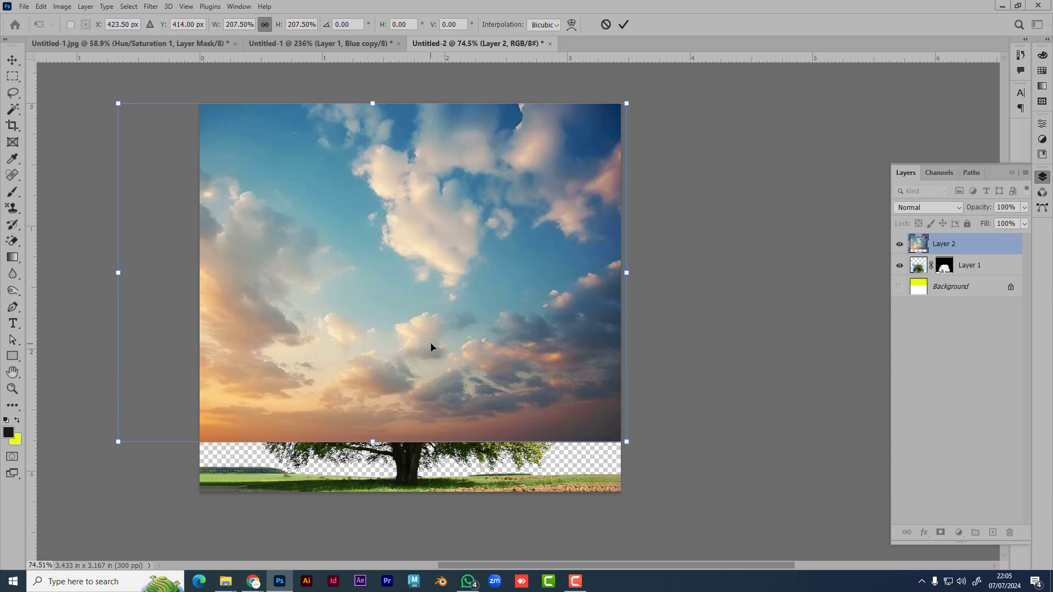
# - Fit the sky from the canvas top down to the horizon at about 228% scale, and move its layer below Layer 1
pyautogui.moveTo(430, 348); pyautogui.dragTo(440, 383)
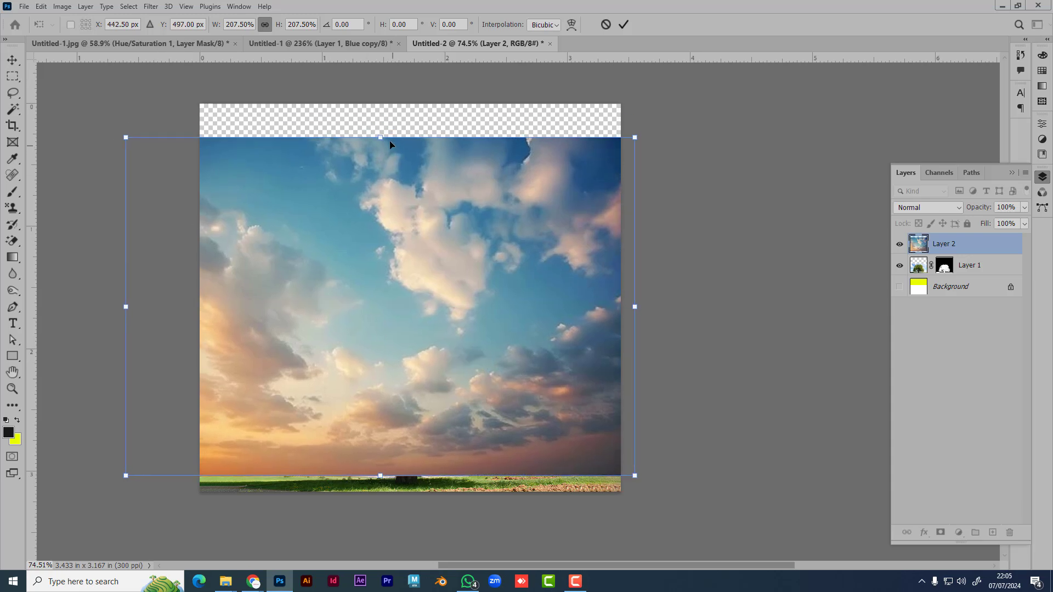
pyautogui.moveTo(380, 137); pyautogui.dragTo(381, 103)
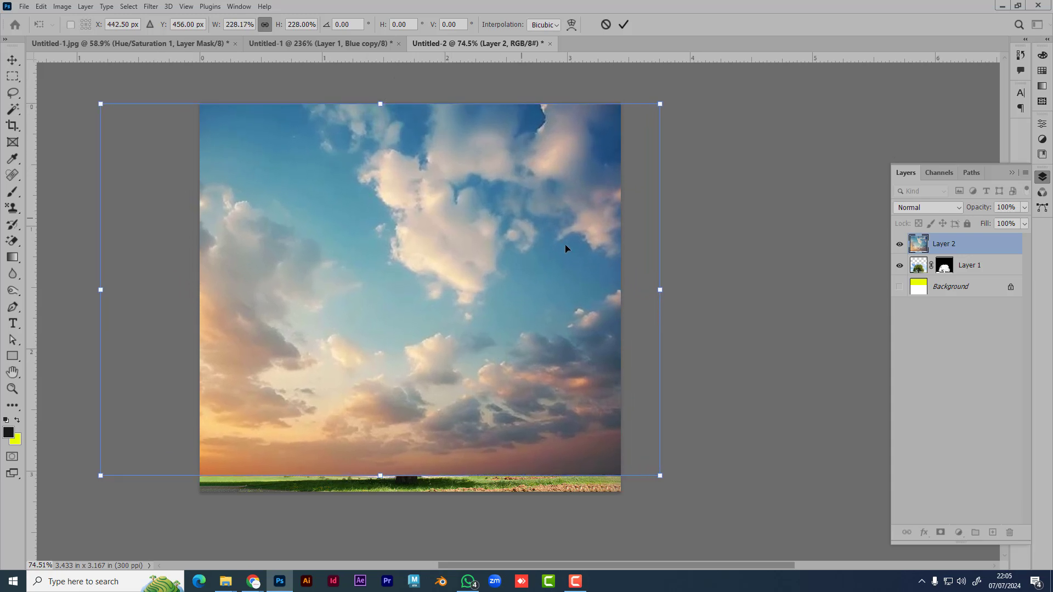
pyautogui.press('Return')
pyautogui.moveTo(982, 247); pyautogui.dragTo(971, 277)
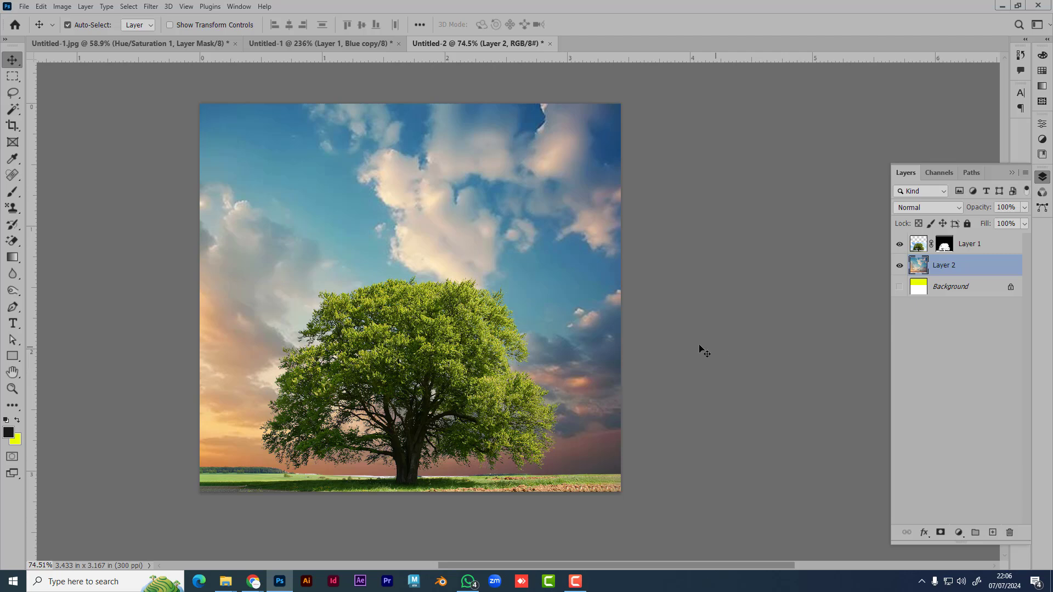
# - Delete the sky layer and close all three open documents without saving the changes
pyautogui.press('Delete')
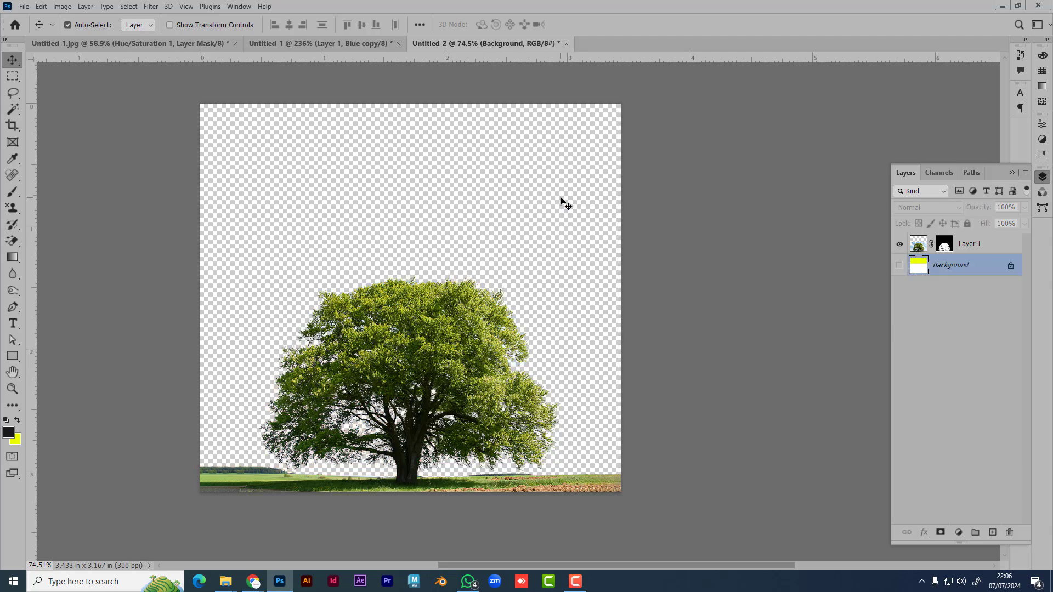
pyautogui.click(566, 43)
pyautogui.click(522, 215)
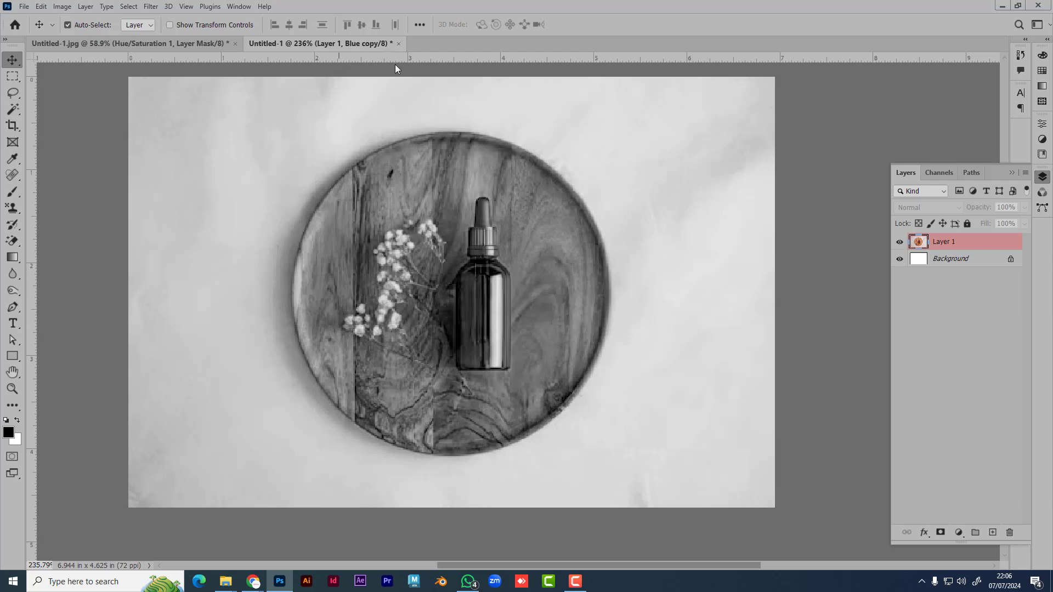
pyautogui.click(399, 44)
pyautogui.click(522, 215)
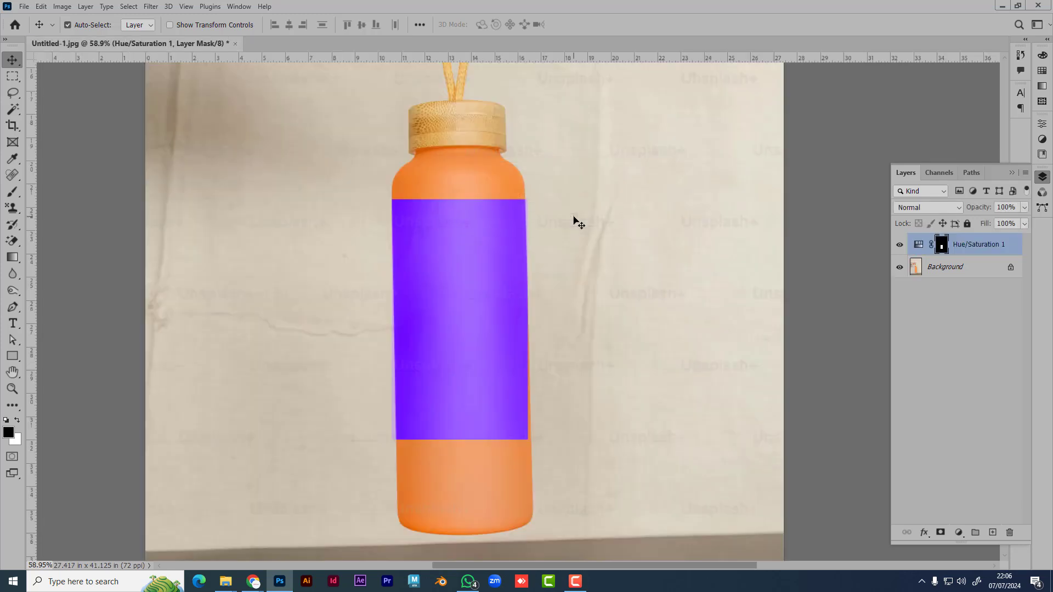
pyautogui.click(236, 44)
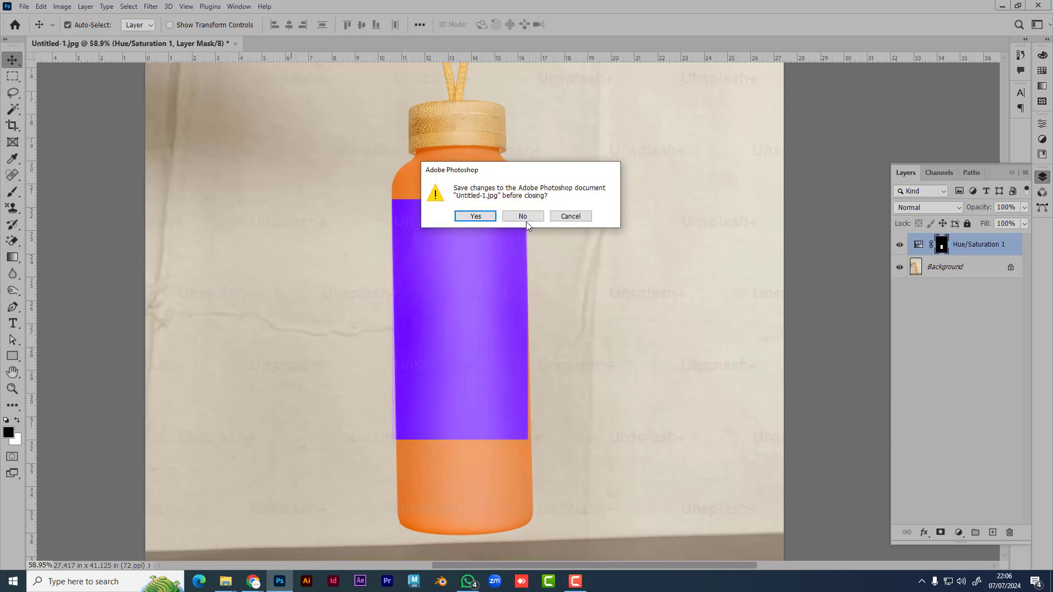
pyautogui.click(528, 217)
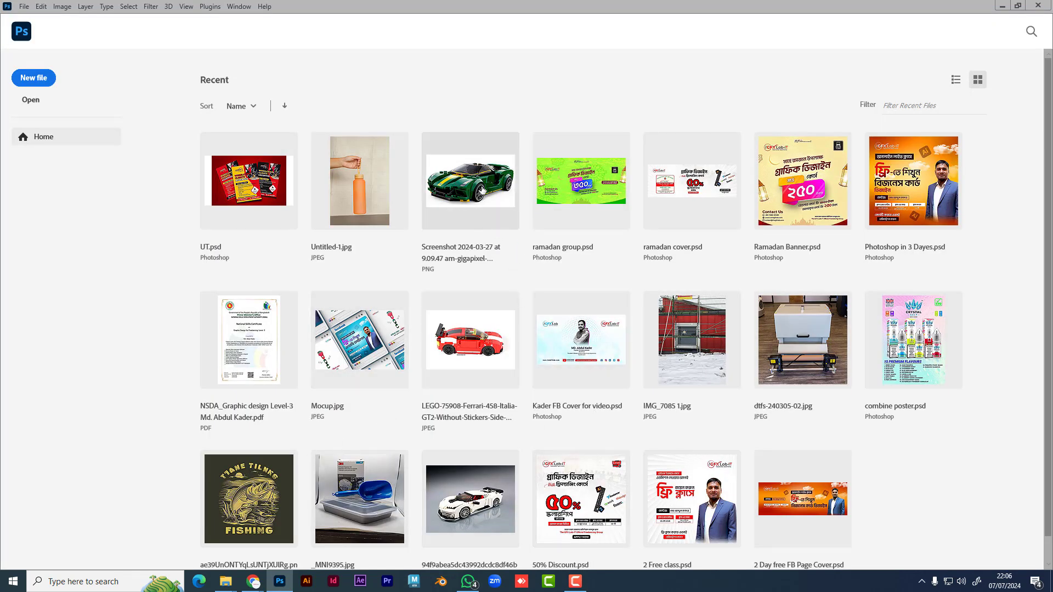
# - Open the yellow fishing artwork PNG from the recent files and mask it to a rectangular selection around the fish
pyautogui.click(250, 499)
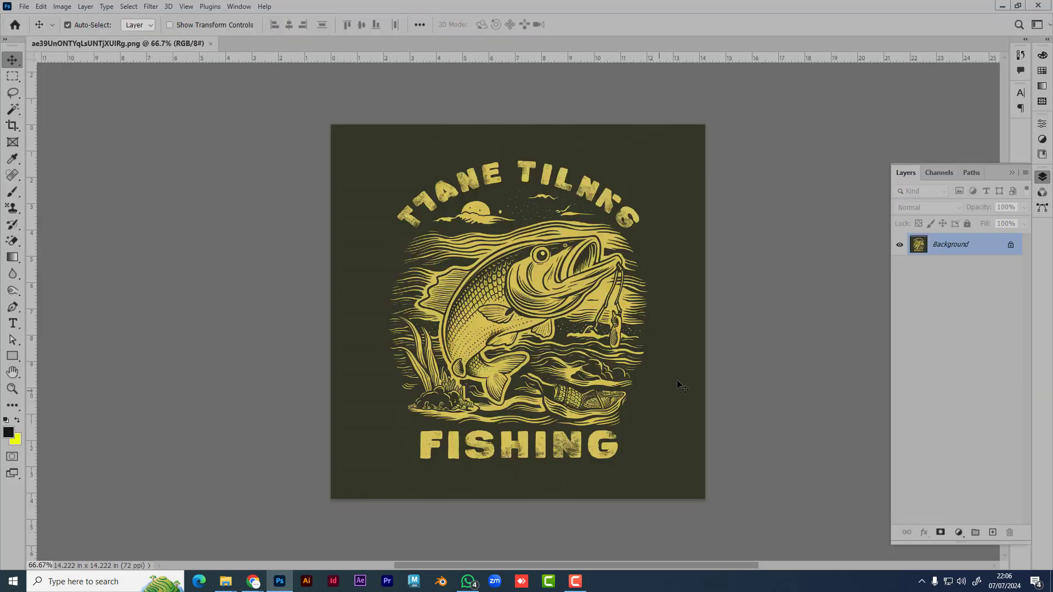
pyautogui.scroll(2, 674, 319)
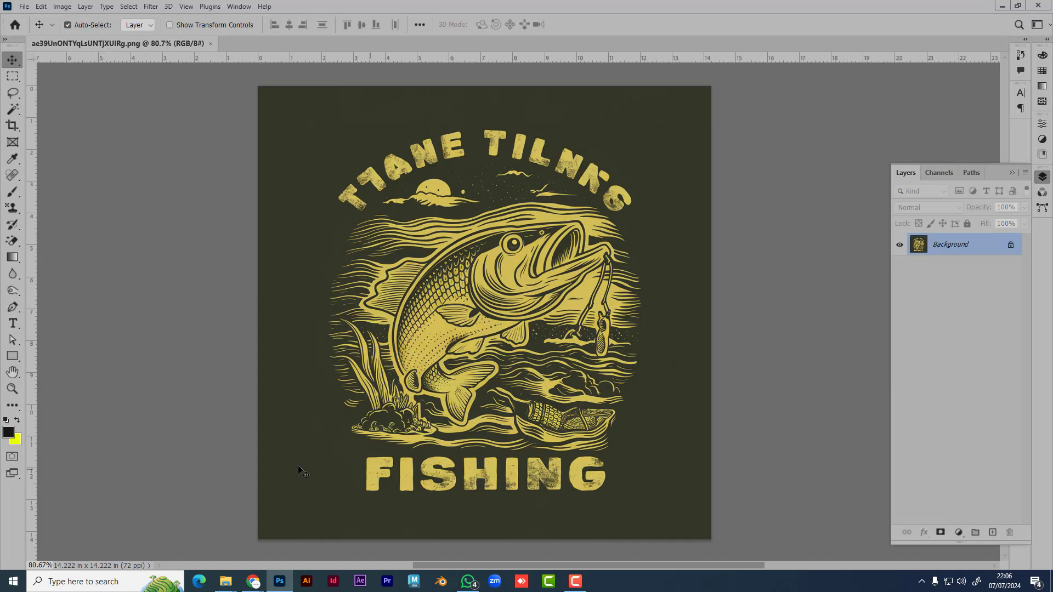
pyautogui.click(16, 308)
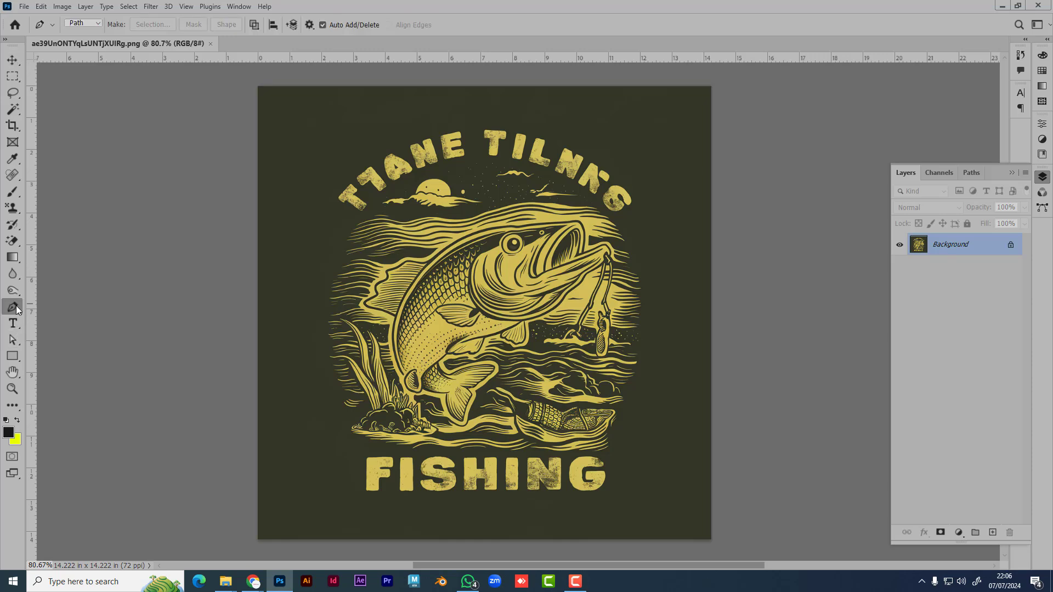
pyautogui.click(12, 76)
pyautogui.moveTo(348, 167); pyautogui.dragTo(626, 475)
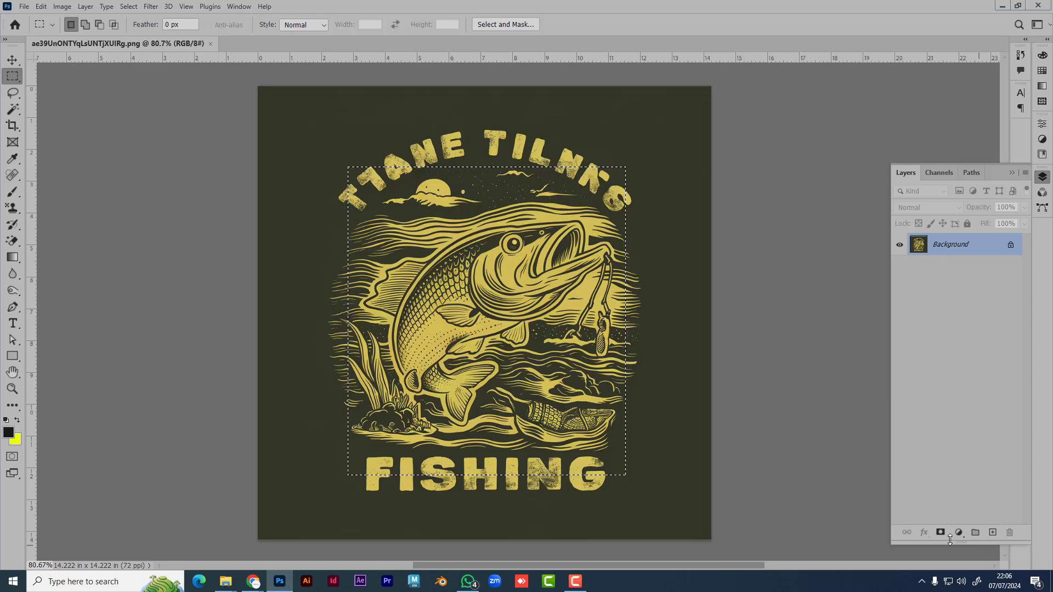
pyautogui.click(941, 533)
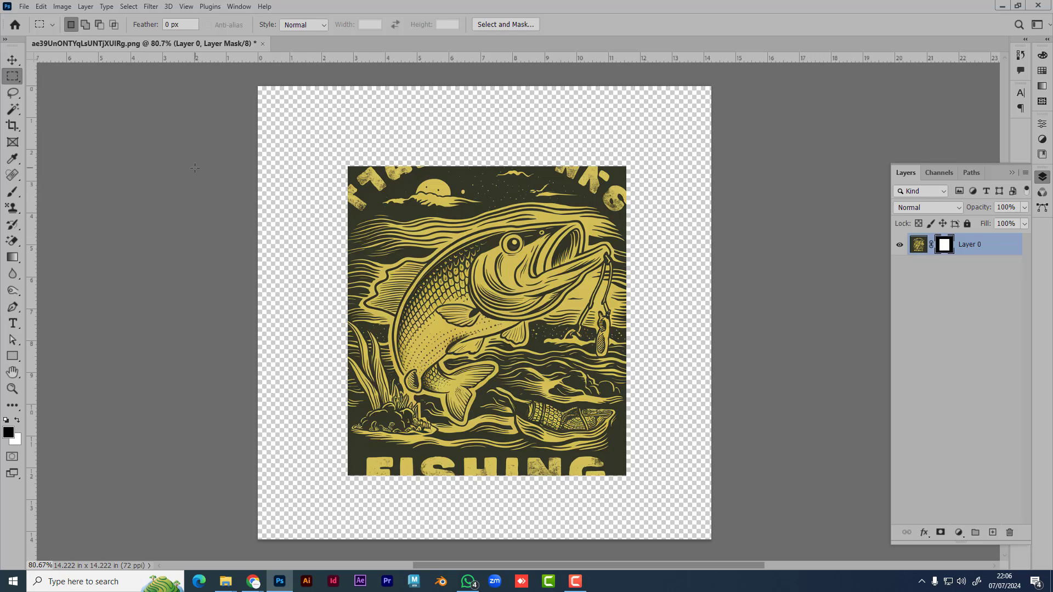
# - Paint white on the Layer 0 mask with a 125 px brush to reveal the whole artwork again
pyautogui.click(13, 193)
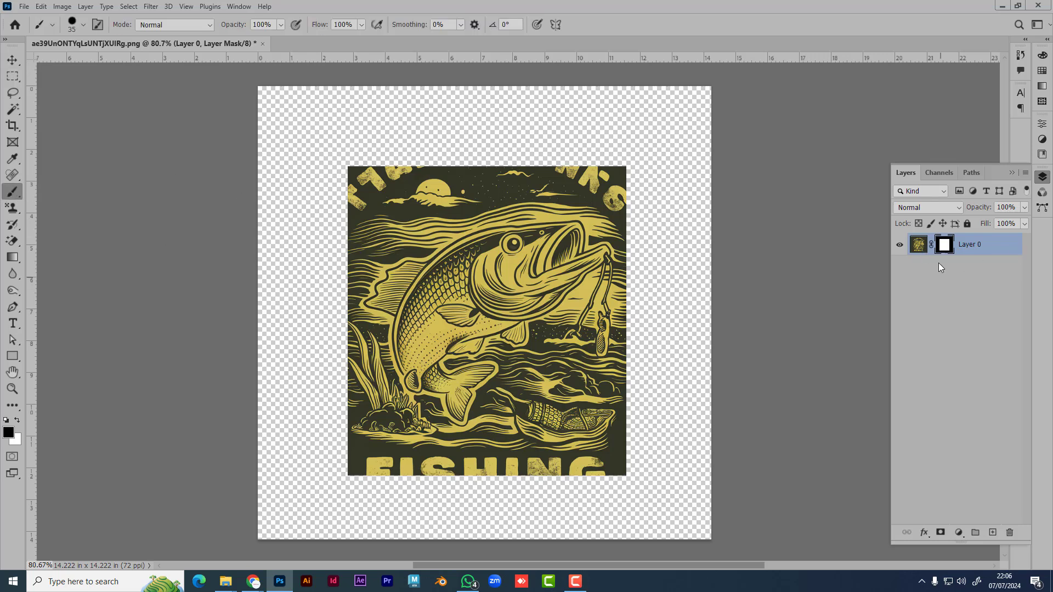
pyautogui.press(']')
pyautogui.press(']')
pyautogui.press(']')
pyautogui.press(']')
pyautogui.press(']')
pyautogui.press(']')
pyautogui.press(']')
pyautogui.press(']')
pyautogui.click(17, 421)
pyautogui.click(918, 246)
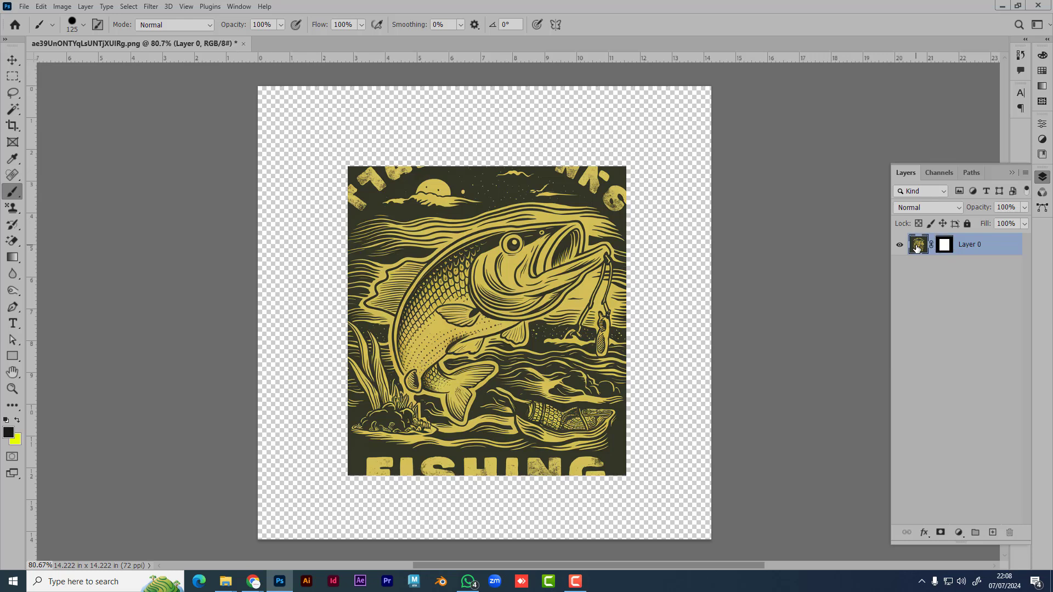
pyautogui.click(943, 247)
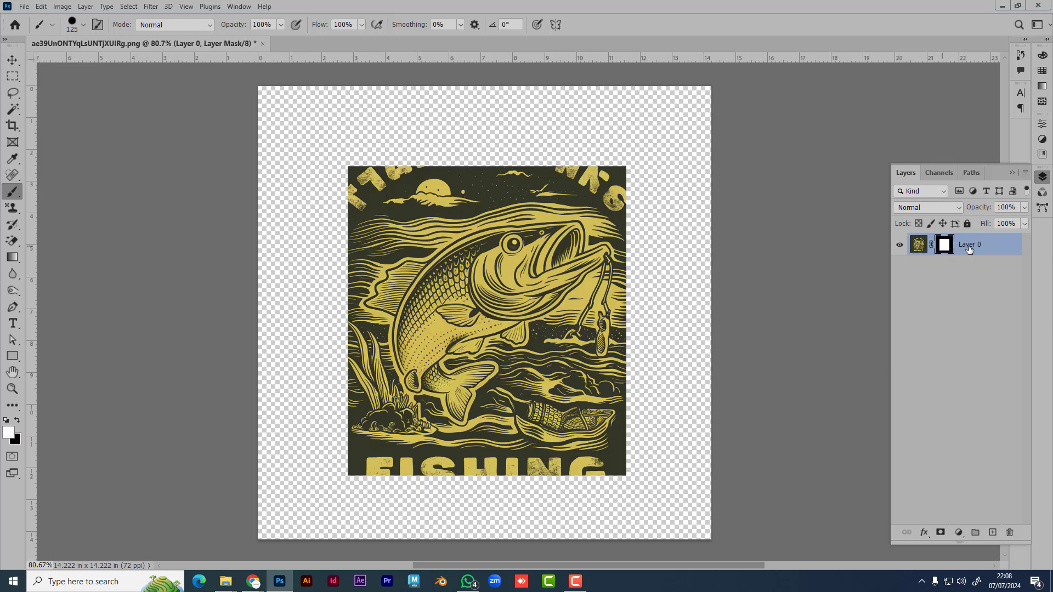
pyautogui.moveTo(607, 200)
pyautogui.mouseDown()
pyautogui.moveTo(545, 169)
pyautogui.moveTo(450, 161)
pyautogui.moveTo(392, 179)
pyautogui.moveTo(486, 158)
pyautogui.moveTo(577, 182)
pyautogui.moveTo(552, 159)
pyautogui.moveTo(472, 141)
pyautogui.moveTo(440, 148)
pyautogui.moveTo(414, 182)
pyautogui.moveTo(412, 160)
pyautogui.moveTo(485, 141)
pyautogui.moveTo(559, 148)
pyautogui.moveTo(588, 197)
pyautogui.mouseUp()
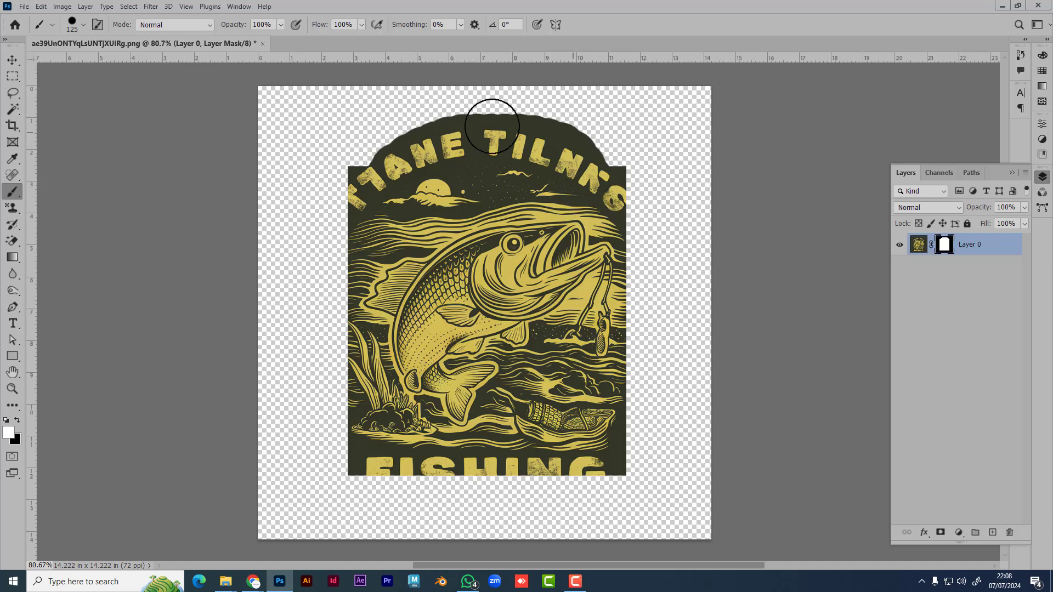
pyautogui.moveTo(626, 166)
pyautogui.mouseDown()
pyautogui.moveTo(518, 119)
pyautogui.moveTo(362, 130)
pyautogui.moveTo(268, 230)
pyautogui.moveTo(329, 139)
pyautogui.moveTo(557, 114)
pyautogui.moveTo(402, 94)
pyautogui.moveTo(181, 103)
pyautogui.moveTo(475, 113)
pyautogui.moveTo(281, 145)
pyautogui.moveTo(355, 109)
pyautogui.moveTo(259, 200)
pyautogui.moveTo(448, 146)
pyautogui.moveTo(227, 296)
pyautogui.moveTo(319, 272)
pyautogui.moveTo(353, 185)
pyautogui.moveTo(382, 201)
pyautogui.moveTo(371, 203)
pyautogui.moveTo(354, 384)
pyautogui.moveTo(334, 409)
pyautogui.moveTo(365, 453)
pyautogui.moveTo(444, 479)
pyautogui.moveTo(653, 467)
pyautogui.moveTo(611, 493)
pyautogui.moveTo(626, 177)
pyautogui.moveTo(632, 278)
pyautogui.moveTo(651, 263)
pyautogui.moveTo(628, 131)
pyautogui.moveTo(651, 99)
pyautogui.moveTo(731, 110)
pyautogui.moveTo(542, 110)
pyautogui.moveTo(619, 106)
pyautogui.moveTo(691, 219)
pyautogui.moveTo(709, 209)
pyautogui.moveTo(685, 326)
pyautogui.moveTo(616, 436)
pyautogui.moveTo(625, 454)
pyautogui.moveTo(700, 353)
pyautogui.moveTo(687, 452)
pyautogui.moveTo(755, 513)
pyautogui.moveTo(659, 506)
pyautogui.moveTo(492, 518)
pyautogui.moveTo(500, 536)
pyautogui.moveTo(550, 535)
pyautogui.moveTo(283, 493)
pyautogui.moveTo(269, 523)
pyautogui.moveTo(353, 533)
pyautogui.moveTo(339, 482)
pyautogui.moveTo(293, 463)
pyautogui.moveTo(266, 371)
pyautogui.moveTo(240, 358)
pyautogui.moveTo(357, 470)
pyautogui.mouseUp()
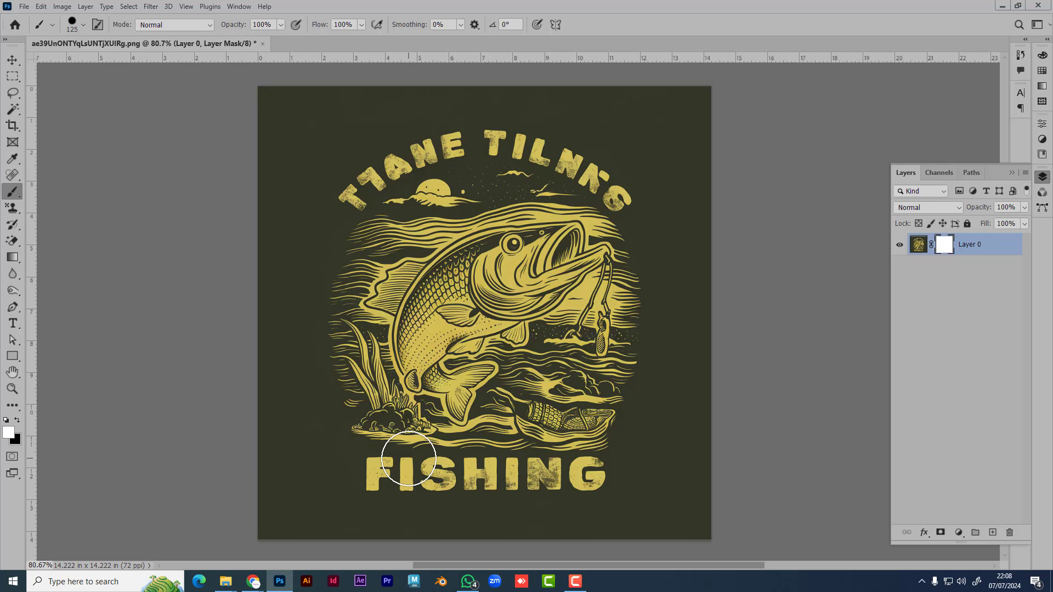
# - Hide the left, bottom and right borders of the artwork by painting black on the Layer 0 mask
pyautogui.click(17, 420)
pyautogui.moveTo(277, 218)
pyautogui.mouseDown()
pyautogui.moveTo(254, 418)
pyautogui.moveTo(266, 483)
pyautogui.moveTo(435, 522)
pyautogui.moveTo(634, 482)
pyautogui.moveTo(329, 482)
pyautogui.moveTo(652, 478)
pyautogui.moveTo(439, 524)
pyautogui.moveTo(653, 537)
pyautogui.moveTo(700, 527)
pyautogui.moveTo(505, 517)
pyautogui.moveTo(710, 459)
pyautogui.moveTo(691, 71)
pyautogui.mouseUp()
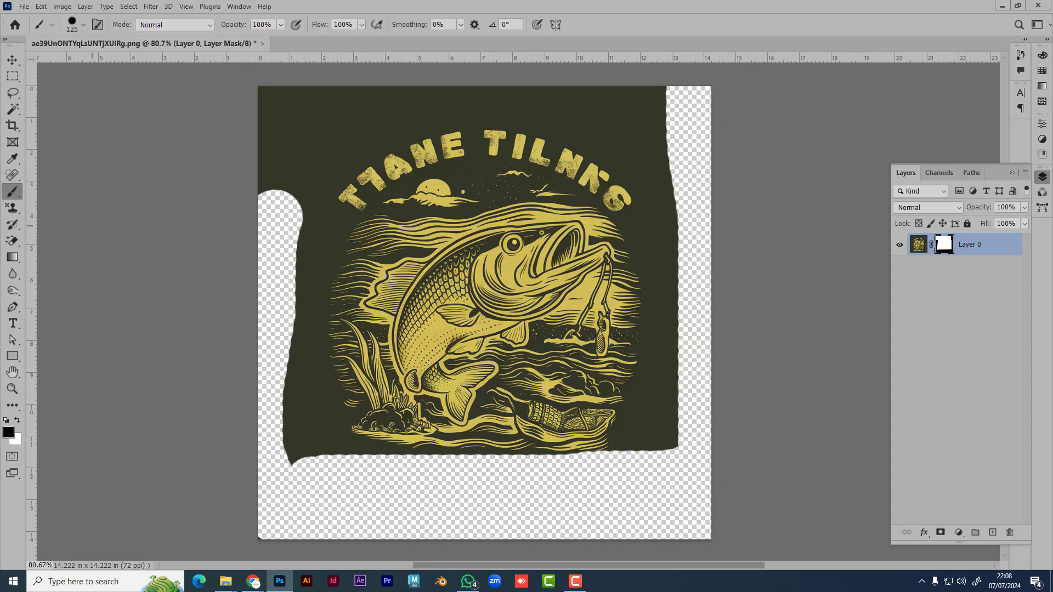
# - Erase a strip across the top of the Layer 0 image itself with the regular Eraser tool at 150 px
pyautogui.click(12, 241)
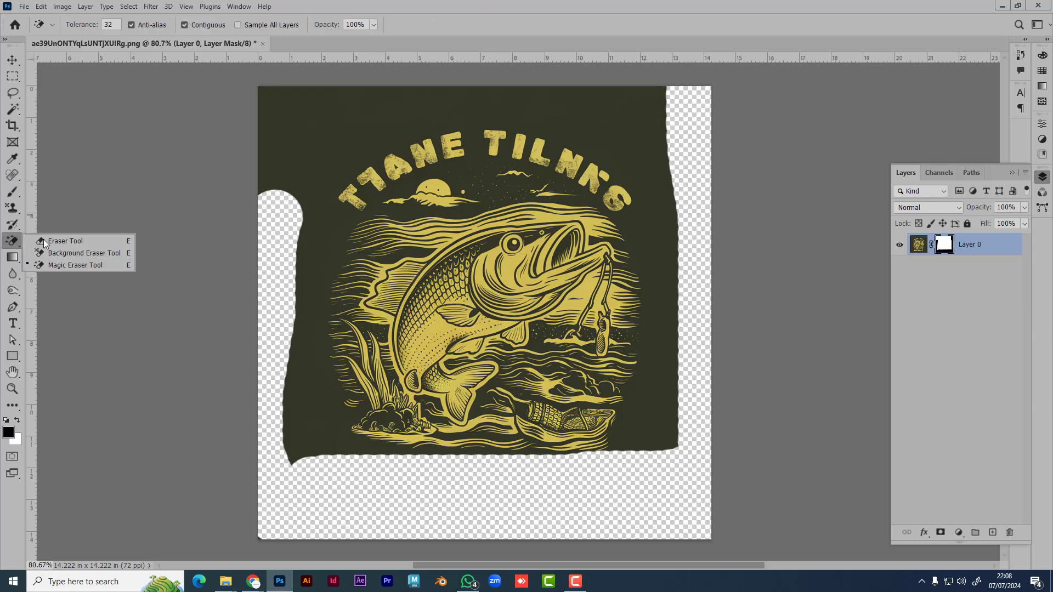
pyautogui.click(62, 242)
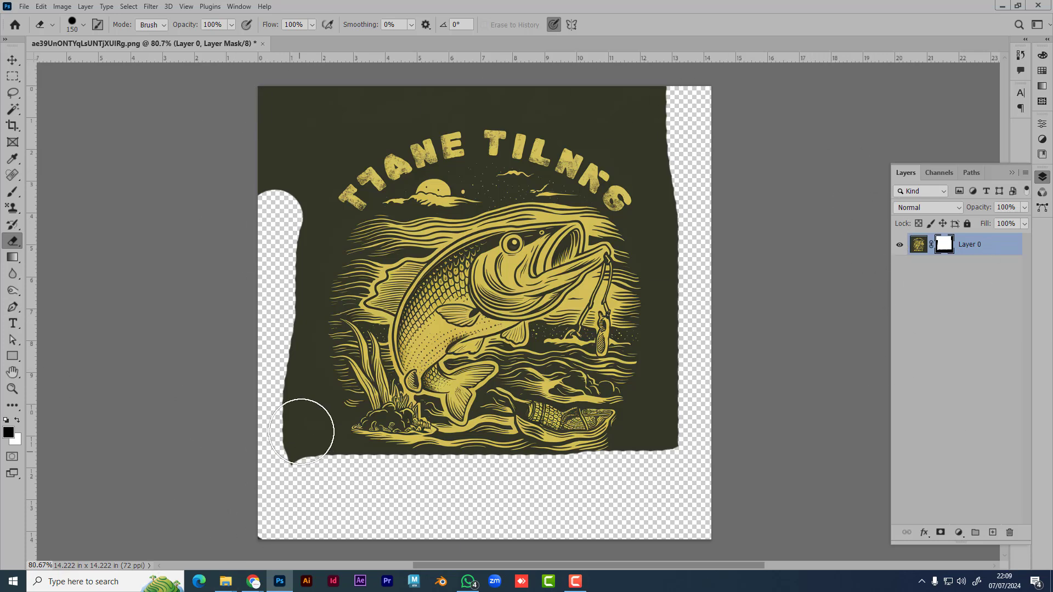
pyautogui.click(915, 247)
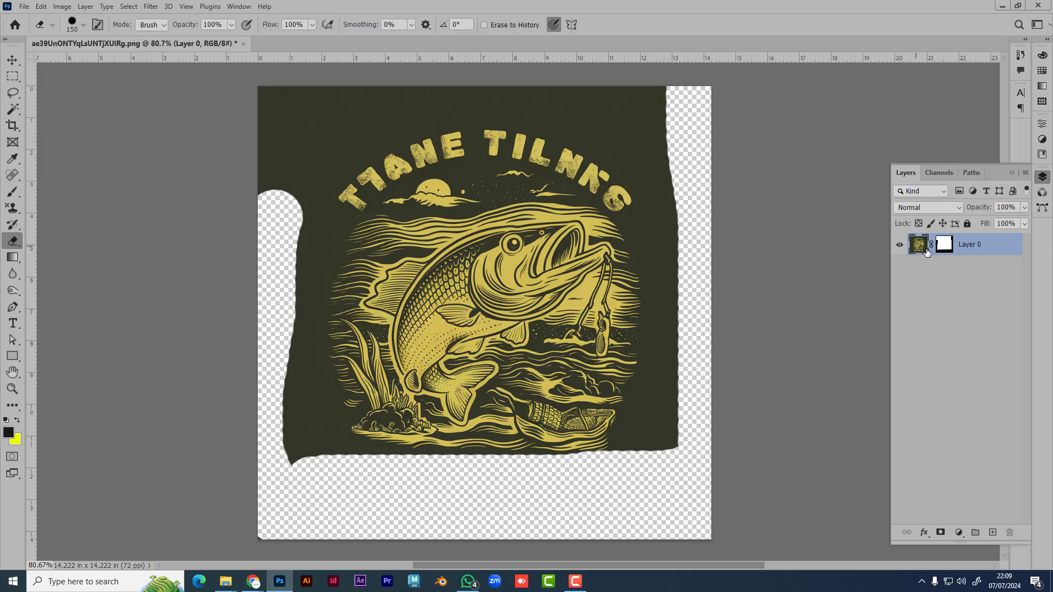
pyautogui.moveTo(228, 94); pyautogui.dragTo(752, 95)
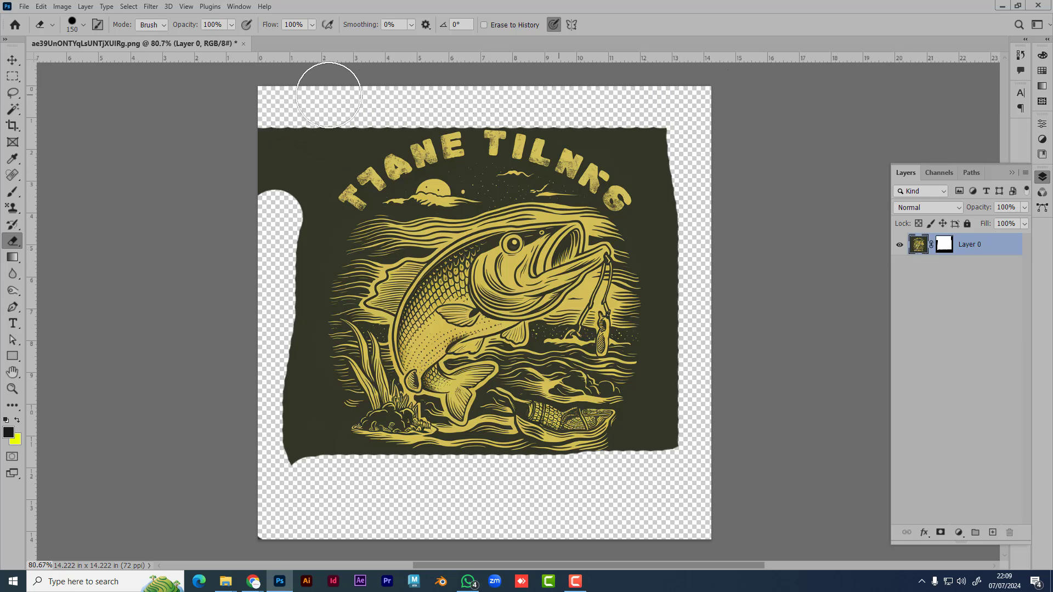
pyautogui.moveTo(110, 122); pyautogui.dragTo(360, 122)
pyautogui.moveTo(594, 122); pyautogui.dragTo(677, 122)
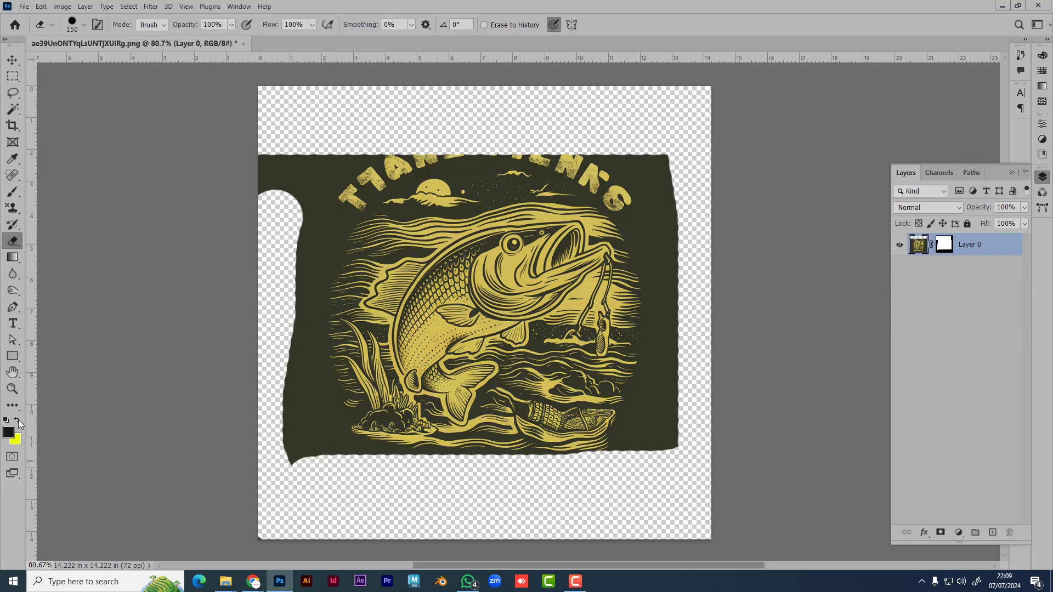
pyautogui.moveTo(291, 127); pyautogui.dragTo(608, 129)
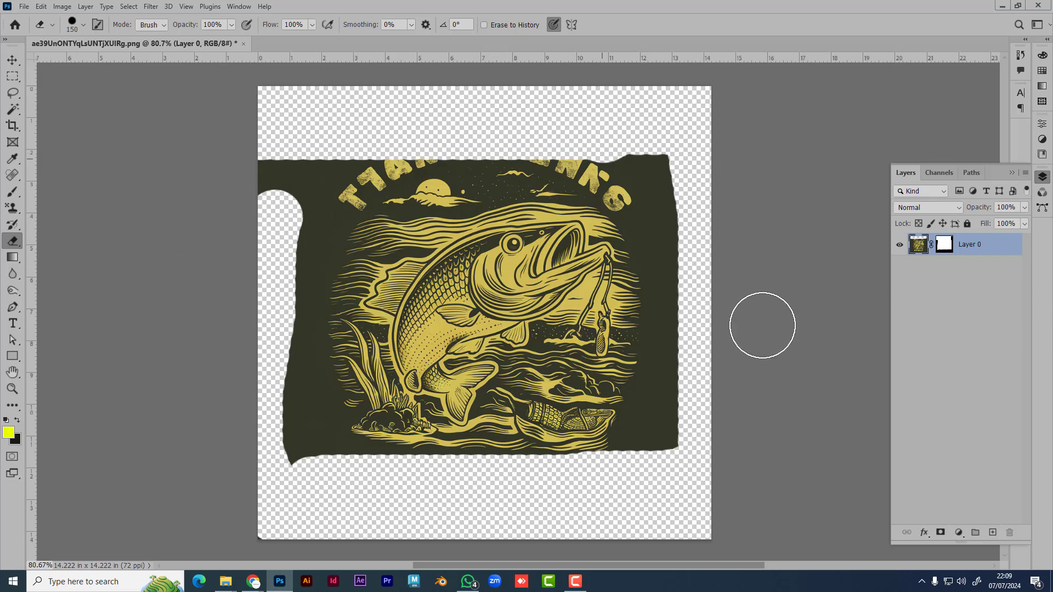
# - Undo the eraser strokes on the image and the black painting on the layer mask
pyautogui.hotkey('ctrl', 'z')
pyautogui.hotkey('ctrl', 'z')
pyautogui.hotkey('ctrl', 'z')
pyautogui.hotkey('ctrl', 'z')
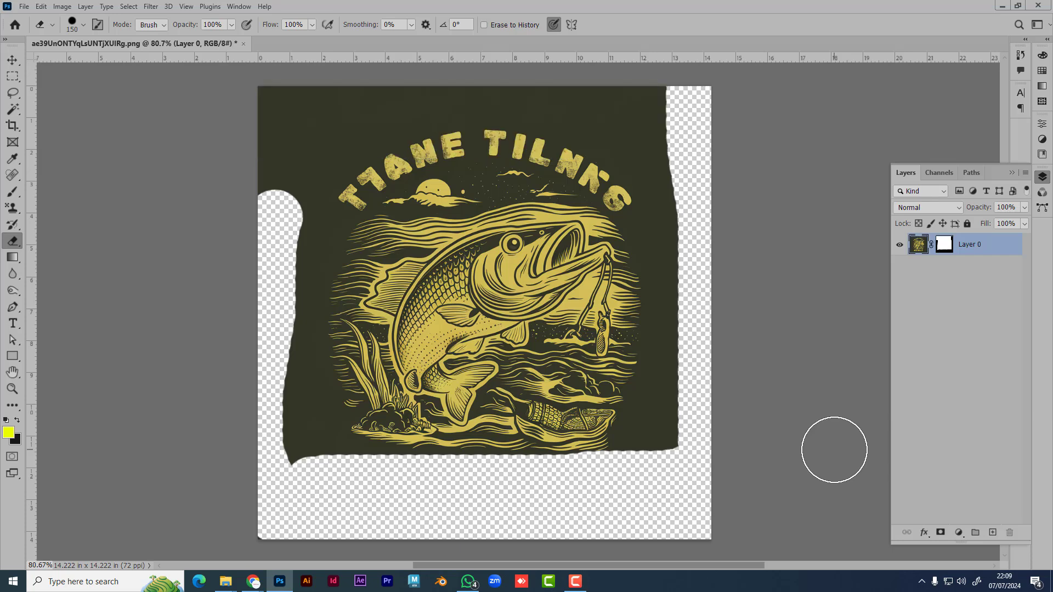
pyautogui.hotkey('ctrl', 'z')
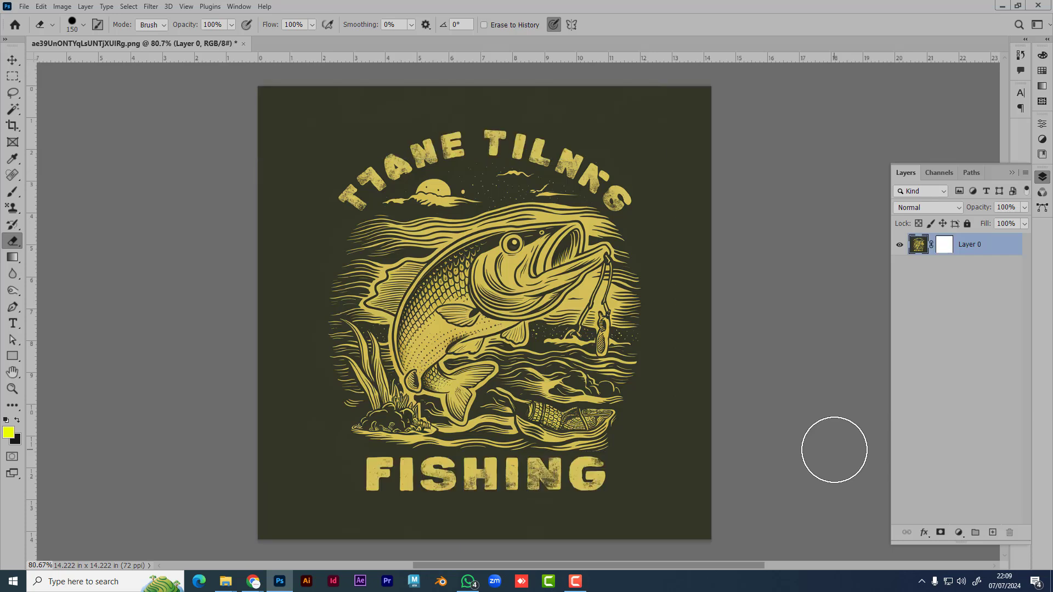
# - Hide the upper two thirds of the artwork by painting black on the Layer 0 mask, and close the file without saving
pyautogui.click(945, 245)
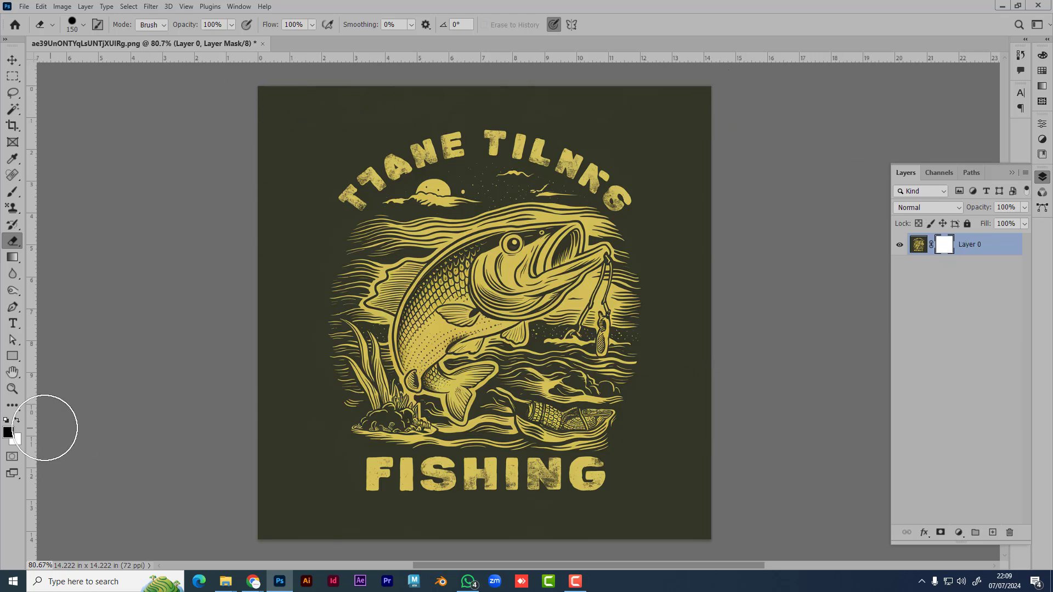
pyautogui.click(12, 191)
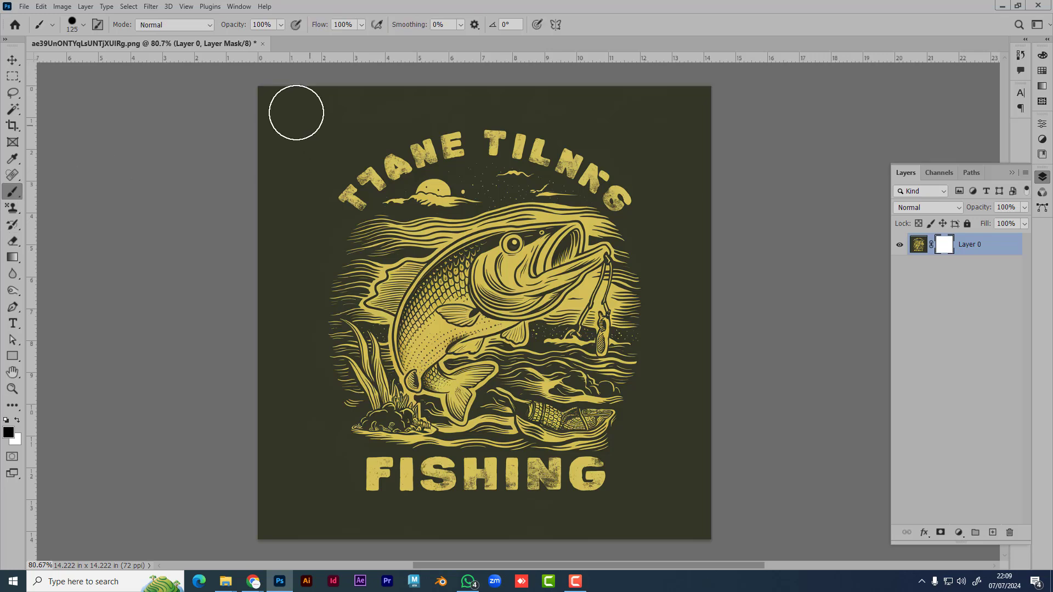
pyautogui.moveTo(294, 110)
pyautogui.mouseDown()
pyautogui.moveTo(928, 99)
pyautogui.moveTo(320, 165)
pyautogui.moveTo(712, 196)
pyautogui.moveTo(543, 219)
pyautogui.moveTo(158, 226)
pyautogui.moveTo(612, 241)
pyautogui.moveTo(265, 258)
pyautogui.moveTo(384, 257)
pyautogui.moveTo(761, 294)
pyautogui.moveTo(147, 334)
pyautogui.moveTo(616, 348)
pyautogui.moveTo(66, 357)
pyautogui.mouseUp()
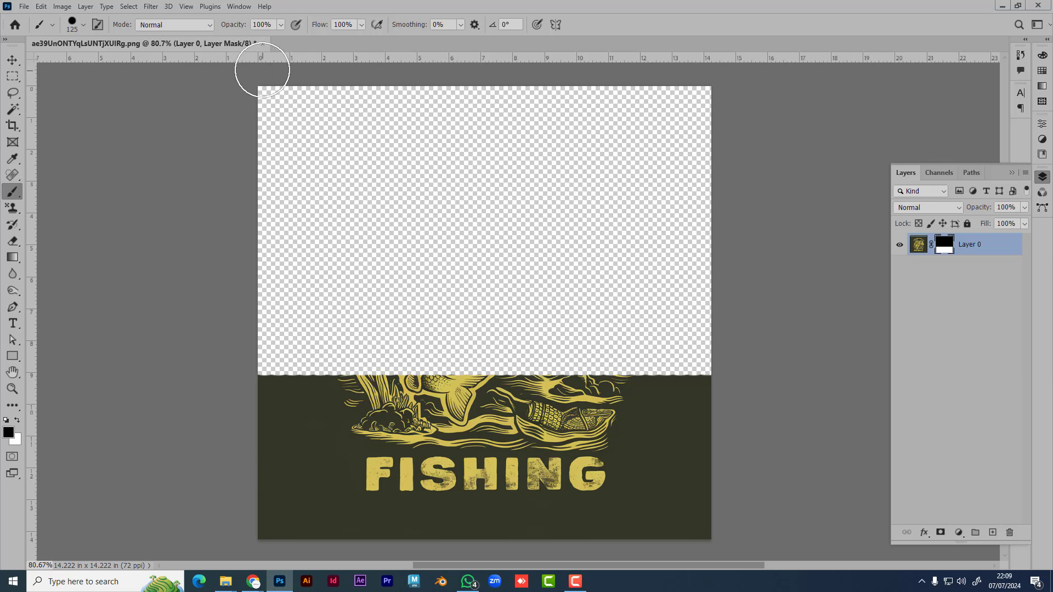
pyautogui.click(262, 44)
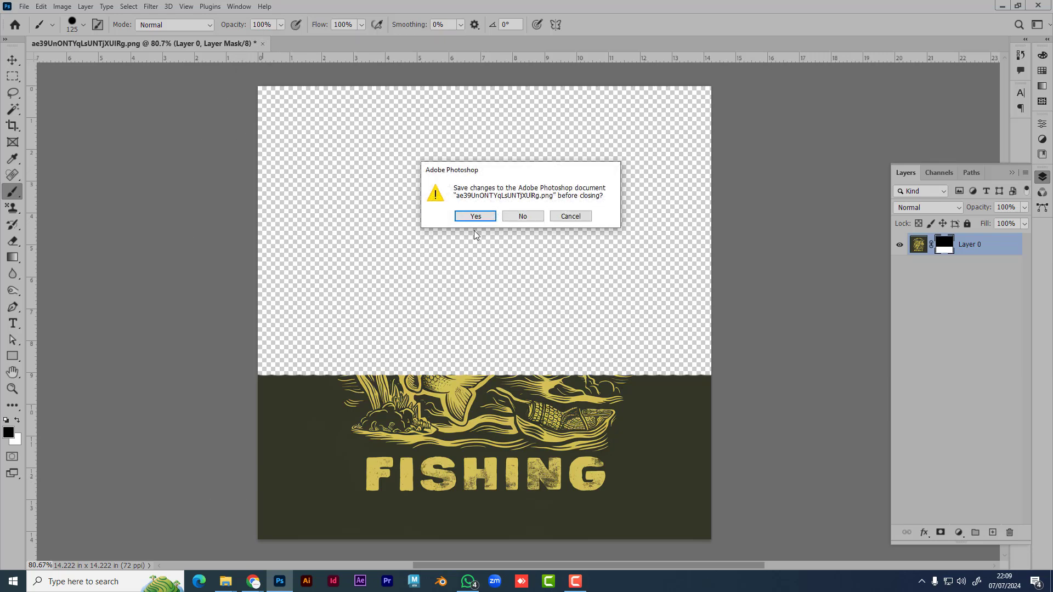
pyautogui.click(523, 217)
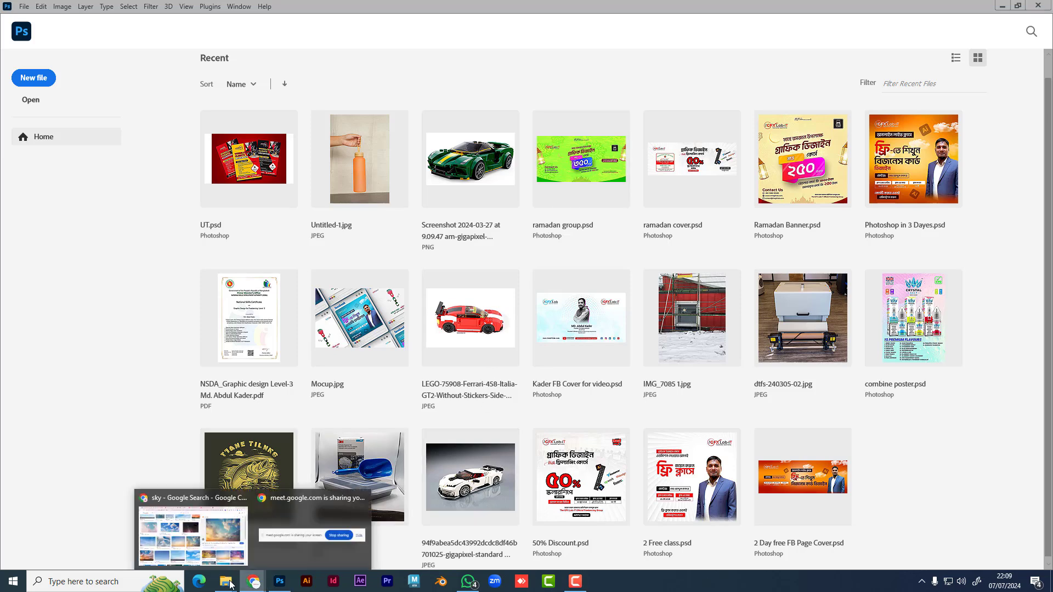
# - Switch to Chrome and copy the Vecteezy blue-and-gold cloudy sky image from the sky image results
pyautogui.click(196, 568)
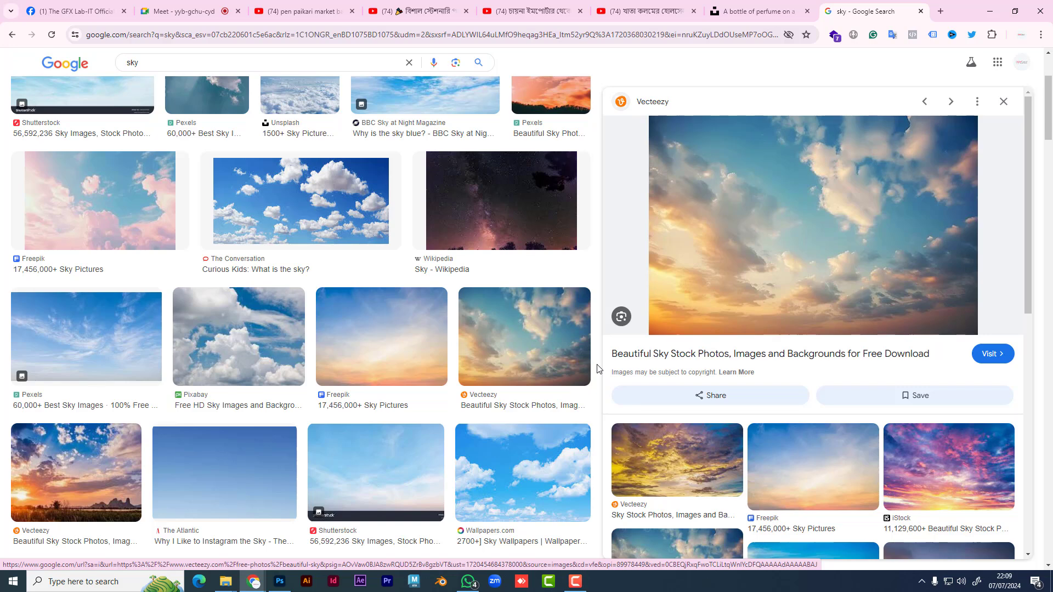
pyautogui.rightClick(795, 196)
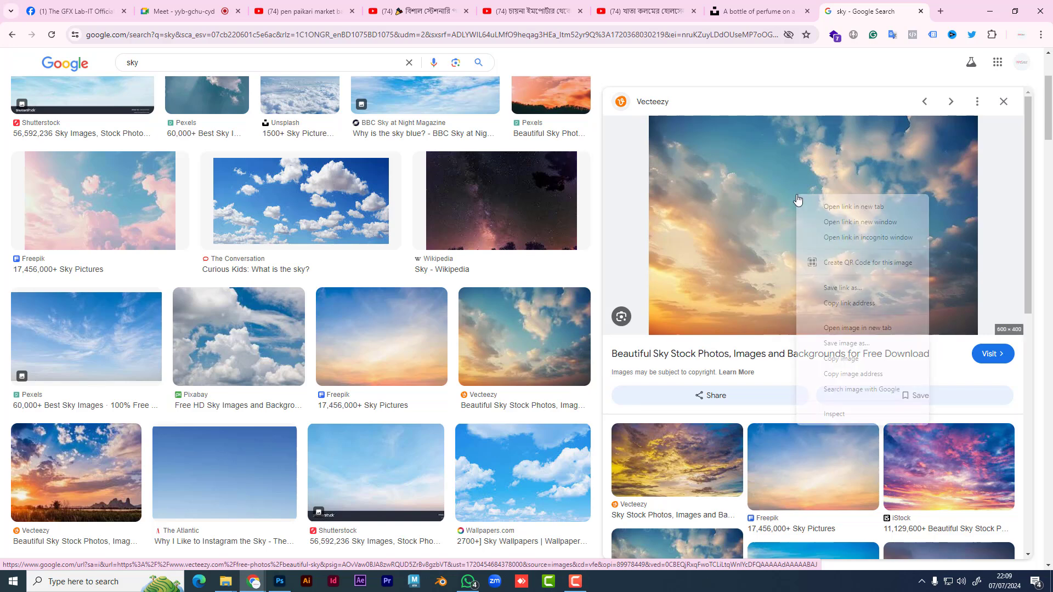
pyautogui.click(837, 359)
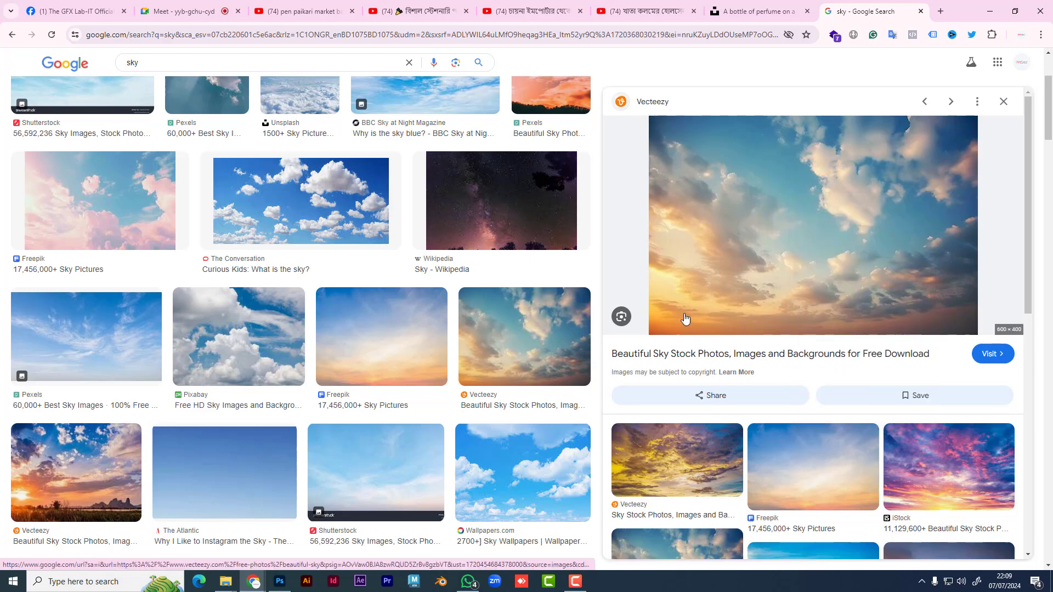
# - Switch to Photoshop, create a 600 x 400 px document at 300 pixels/inch and paste the copied sky image
pyautogui.click(283, 584)
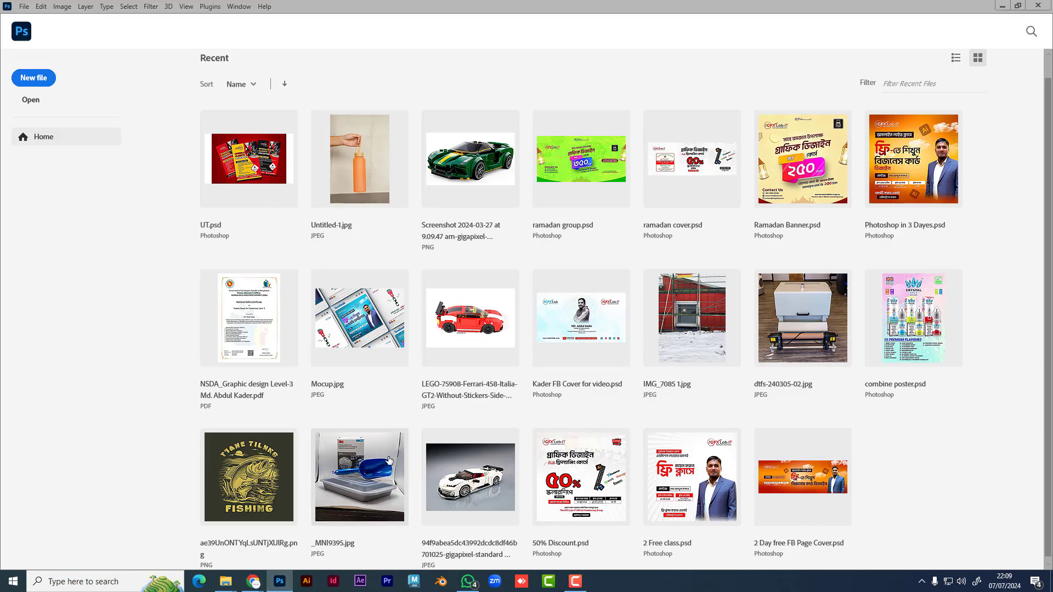
pyautogui.hotkey('ctrl', 'n')
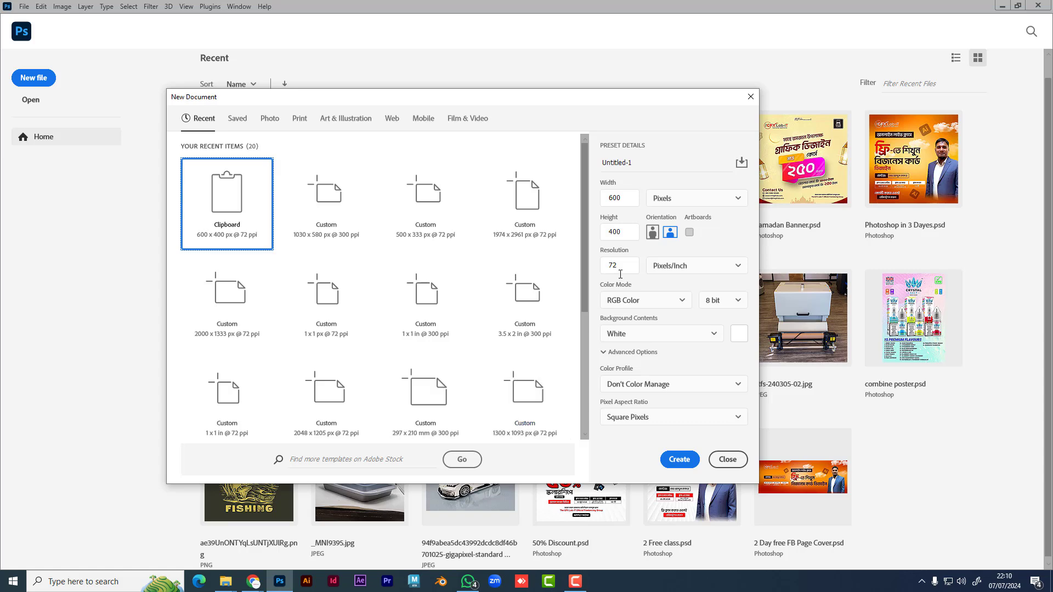
pyautogui.write('300')
pyautogui.press('Return')
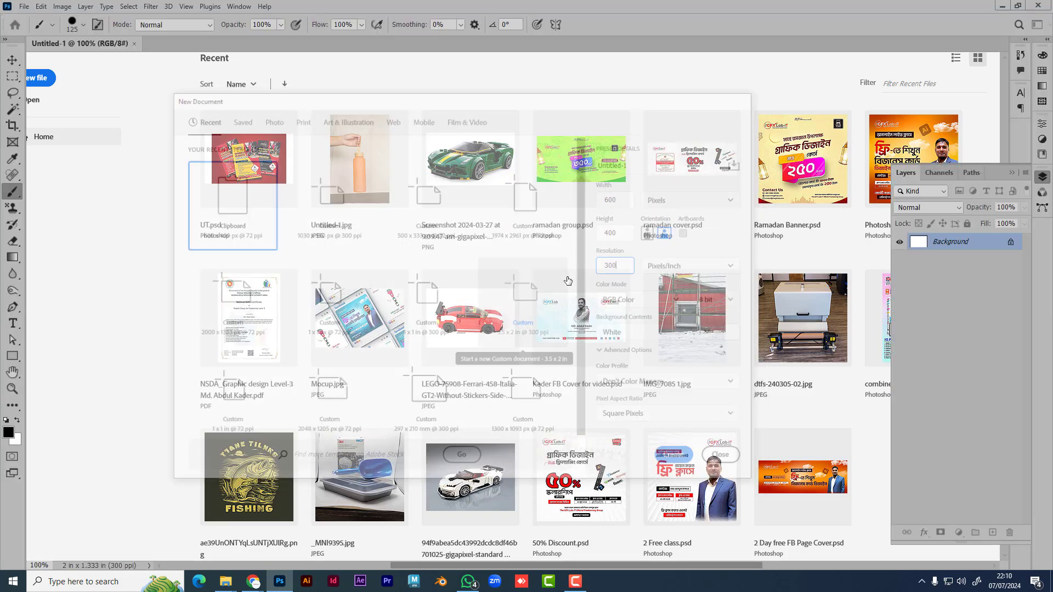
pyautogui.hotkey('ctrl', 'v')
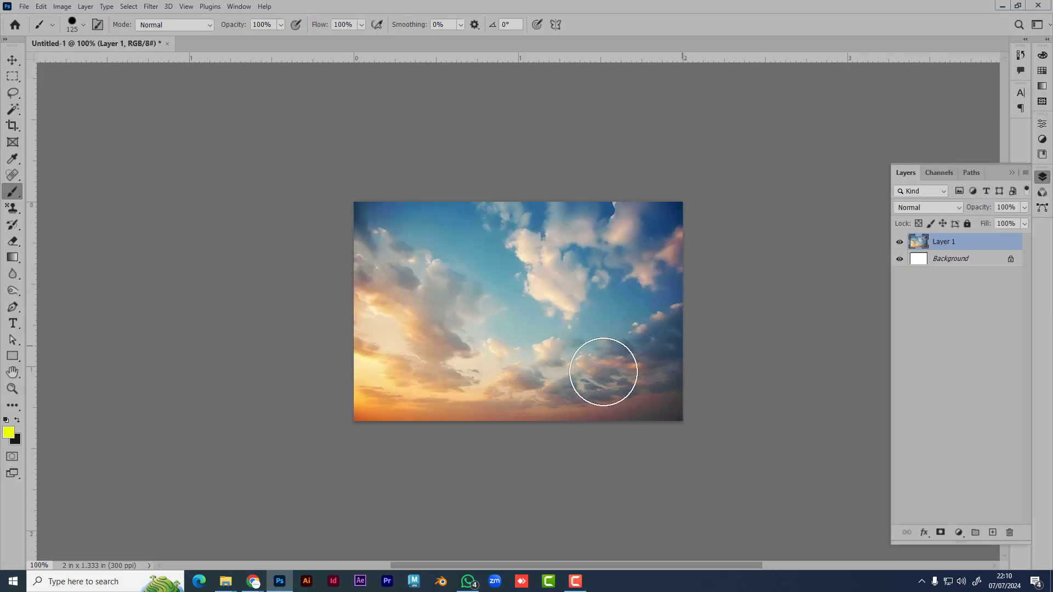
# - Extend the canvas to the right with the Crop tool to about 4.18 in wide and fill the Background layer with white
pyautogui.click(12, 126)
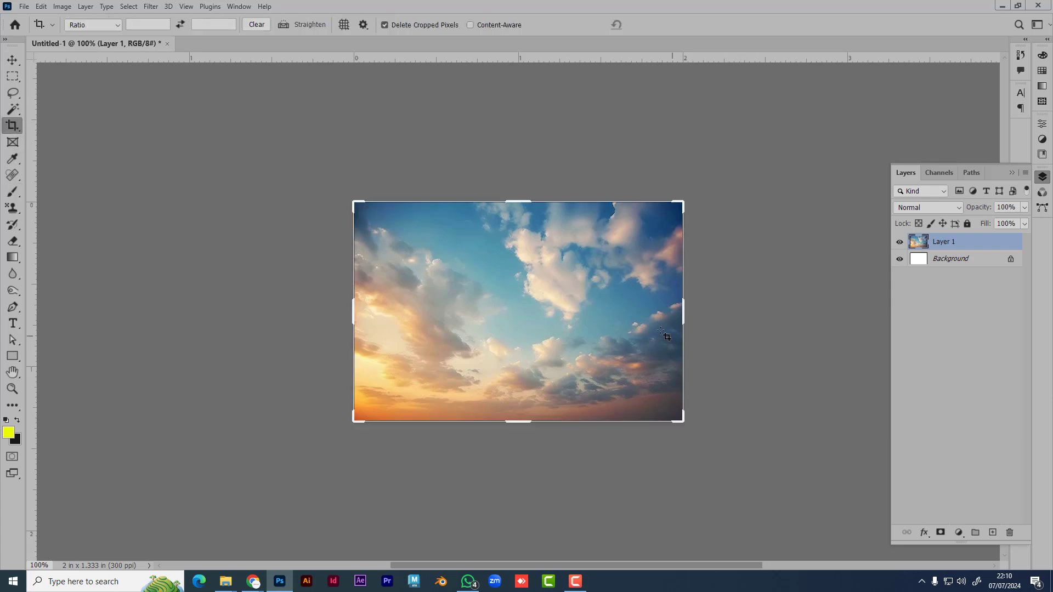
pyautogui.moveTo(683, 317); pyautogui.dragTo(863, 318)
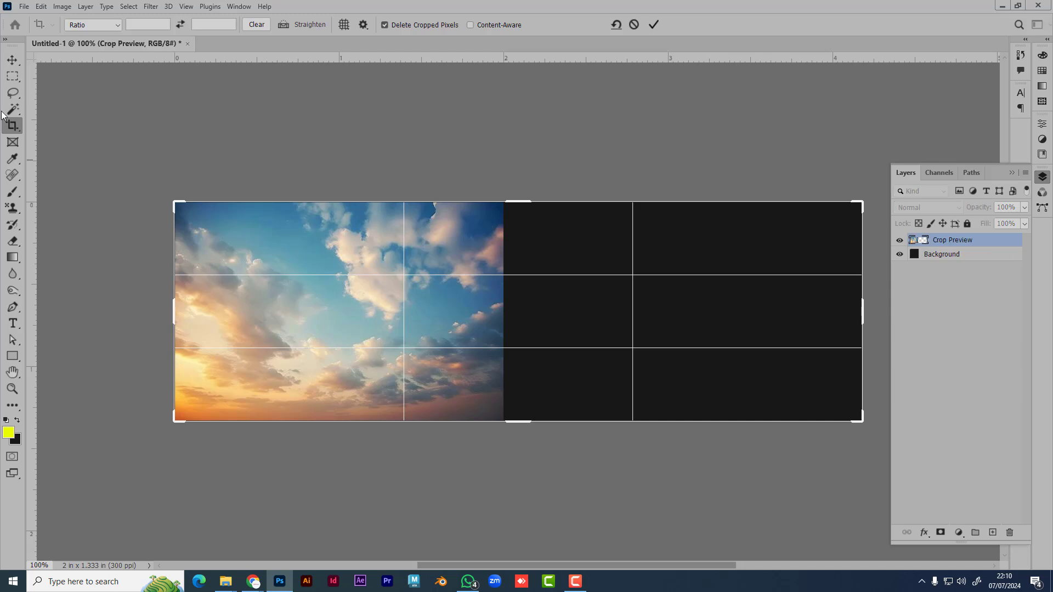
pyautogui.click(18, 58)
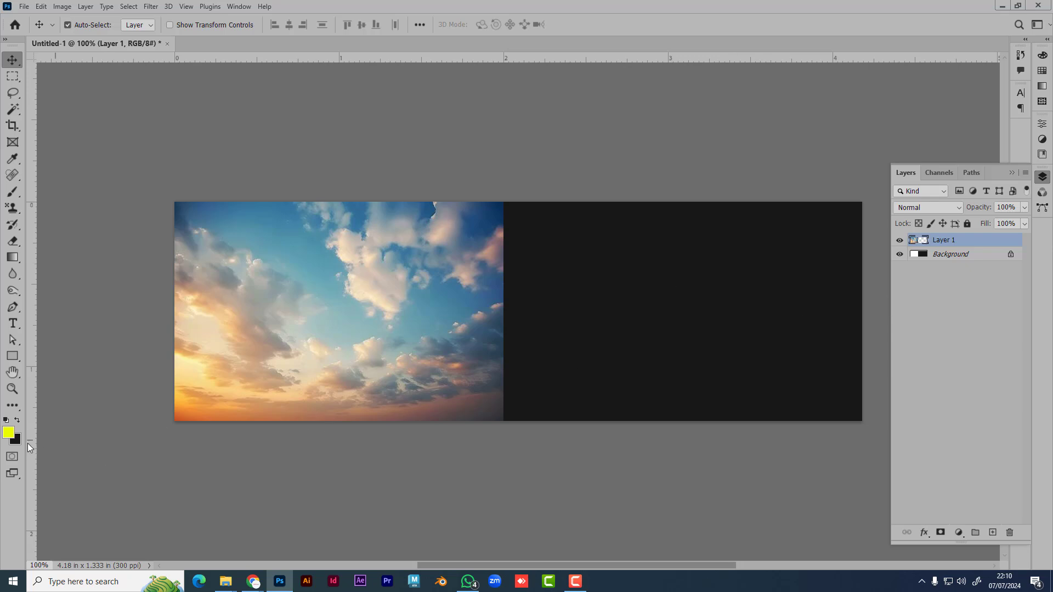
pyautogui.click(931, 255)
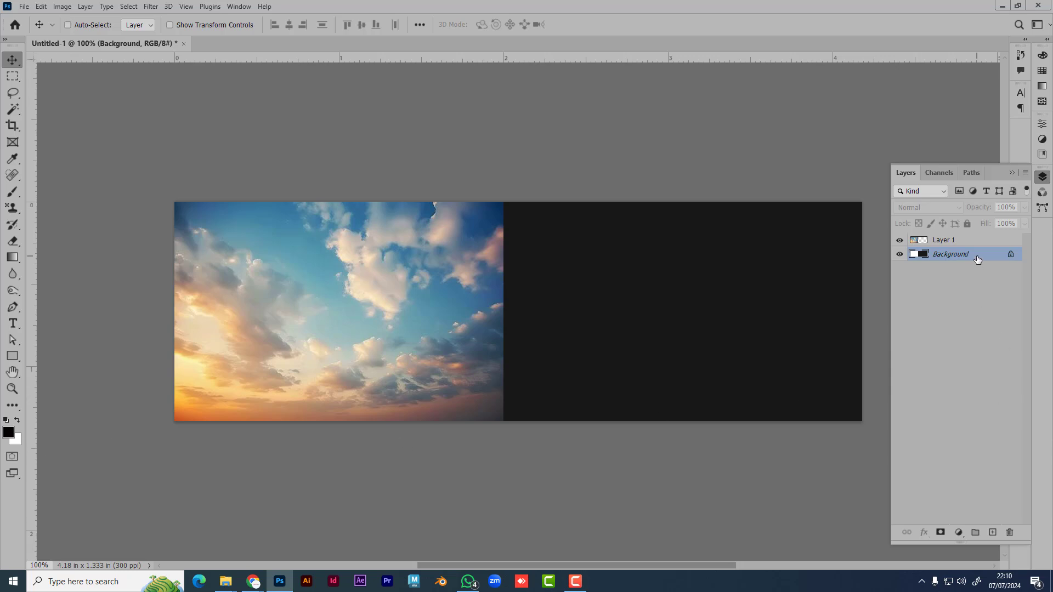
pyautogui.hotkey('ctrl', 'BackSpace')
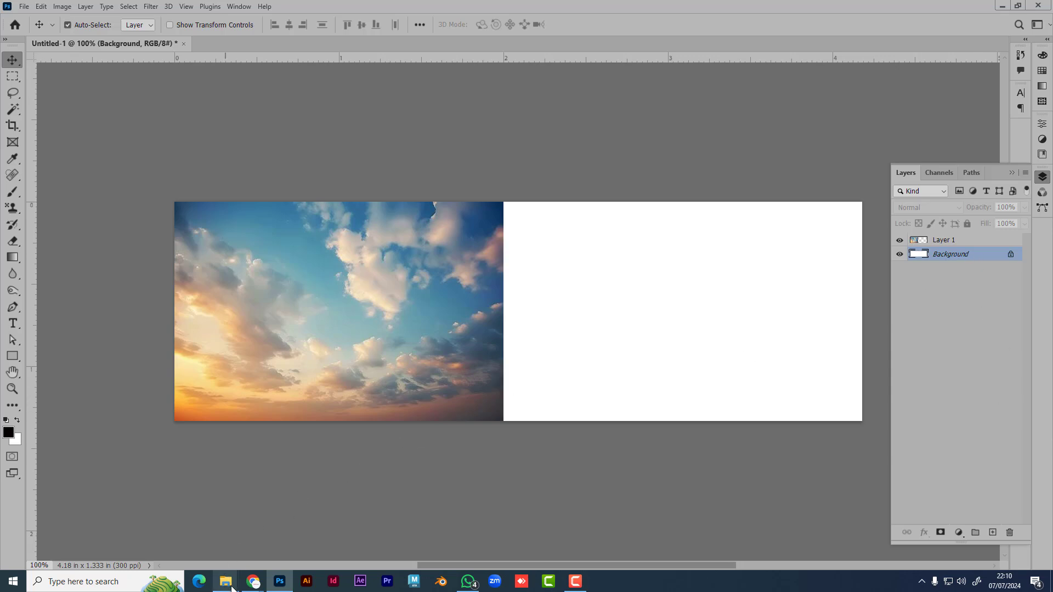
# - Switch to Chrome and copy the purple and orange iStock sunset sky image
pyautogui.moveTo(253, 582)
pyautogui.click(222, 546)
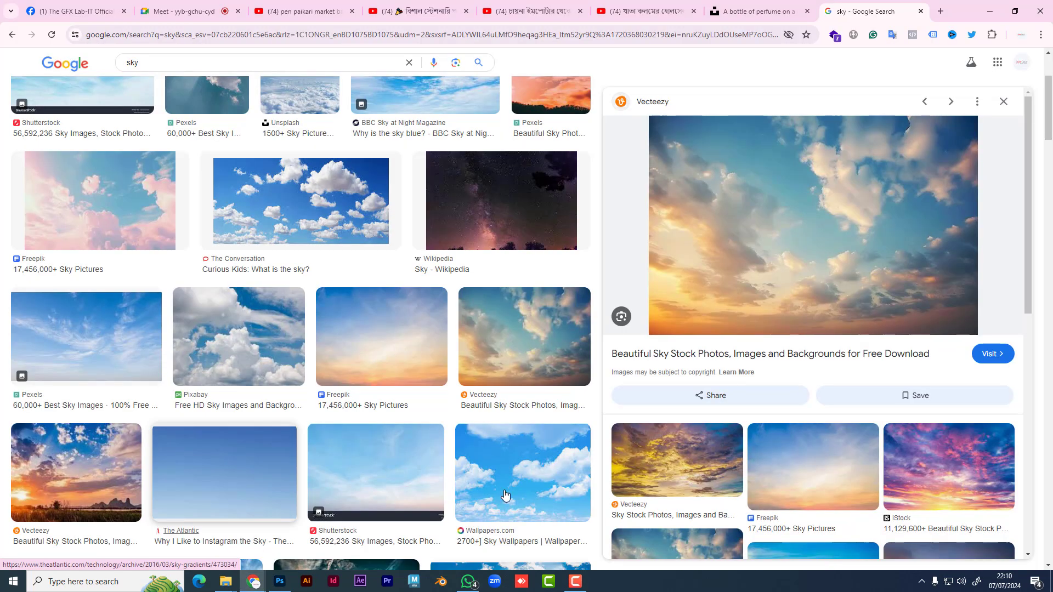
pyautogui.scroll(-2, 884, 397)
pyautogui.click(921, 356)
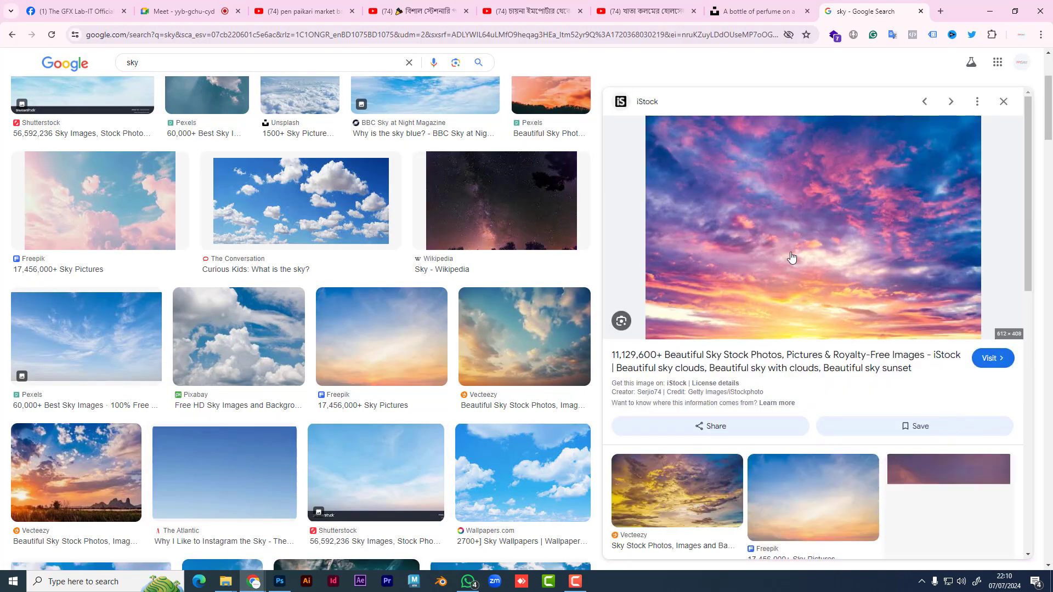
pyautogui.rightClick(785, 235)
pyautogui.click(827, 400)
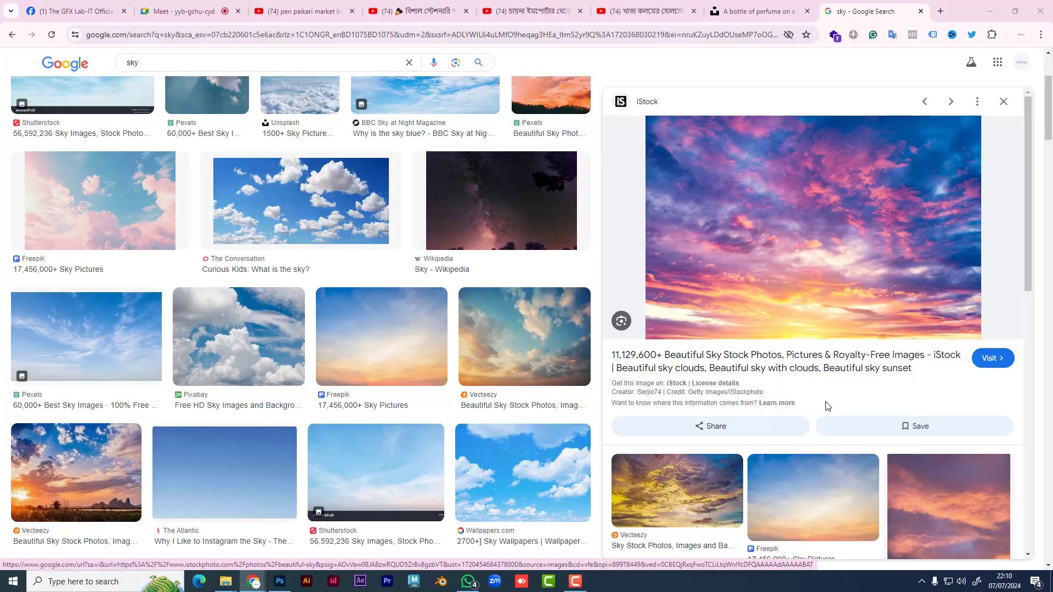
# - Switch to Photoshop, paste the sunset sky below Layer 1 and move it right so it fills part of the white area
pyautogui.hotkey('alt', 'Tab')
pyautogui.hotkey('ctrl', 'v')
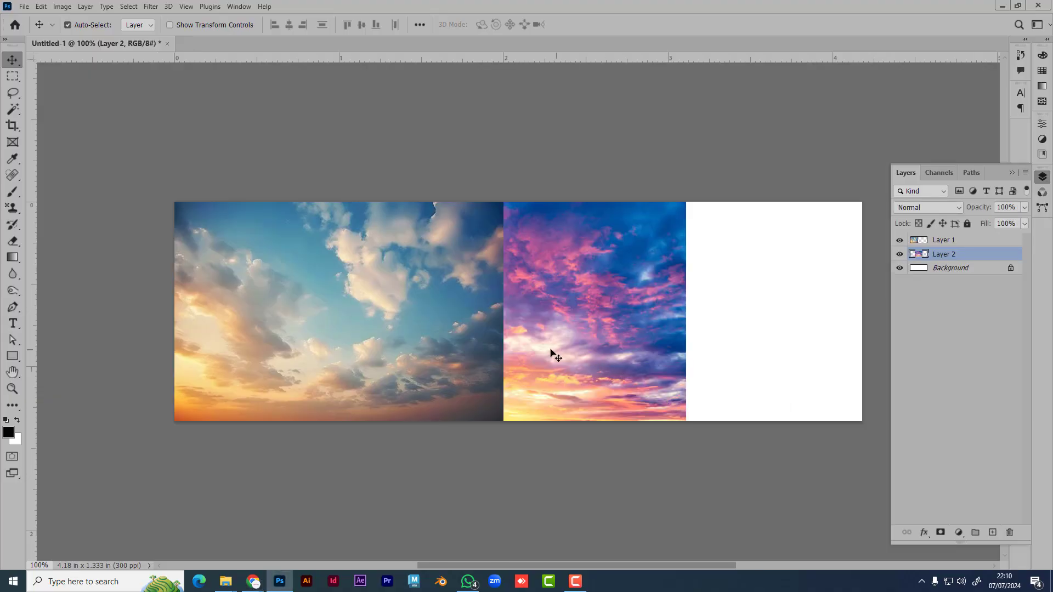
pyautogui.moveTo(550, 350); pyautogui.dragTo(661, 348)
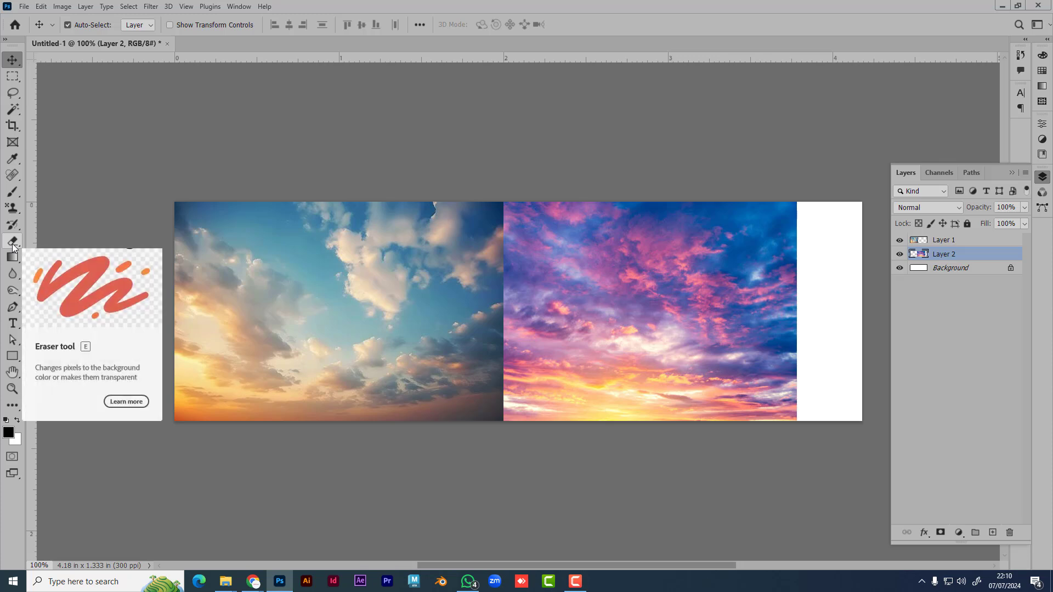
# - Crop the white strip off the right side of the canvas, leaving it about 3.78 in wide
pyautogui.click(12, 125)
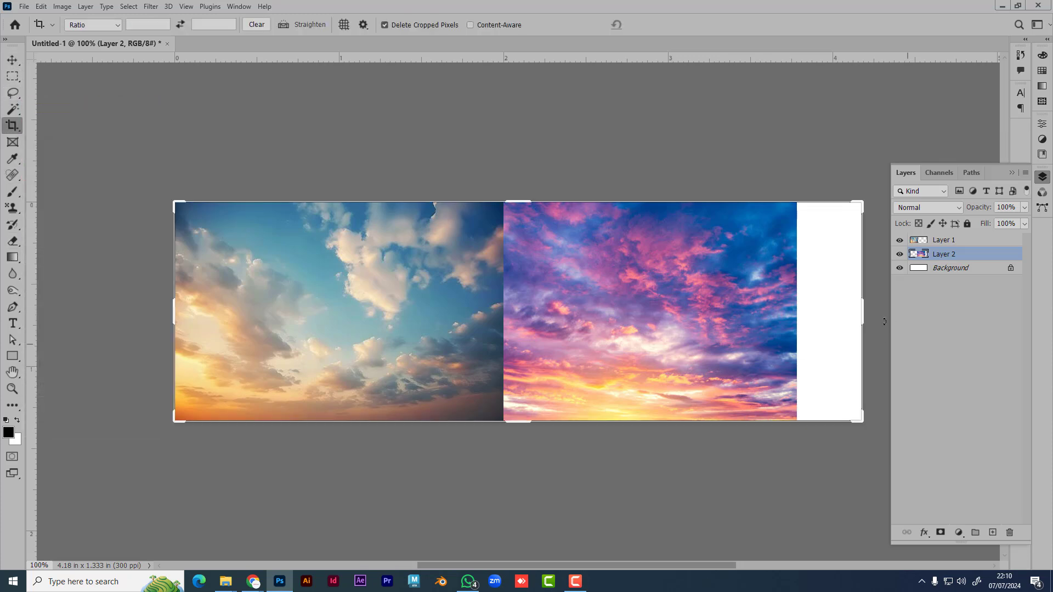
pyautogui.moveTo(865, 314); pyautogui.dragTo(832, 315)
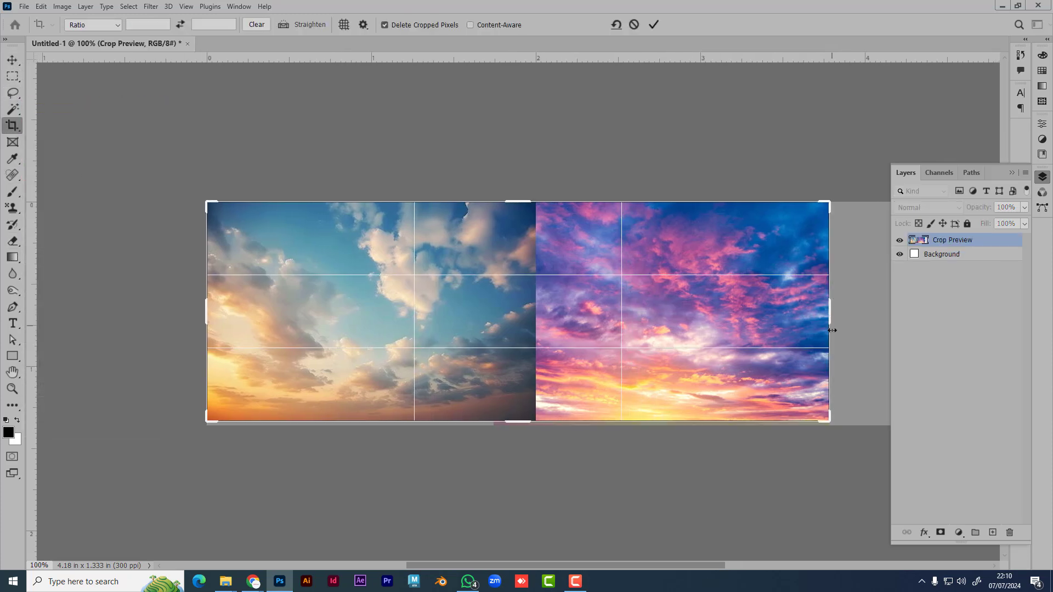
pyautogui.press('Return')
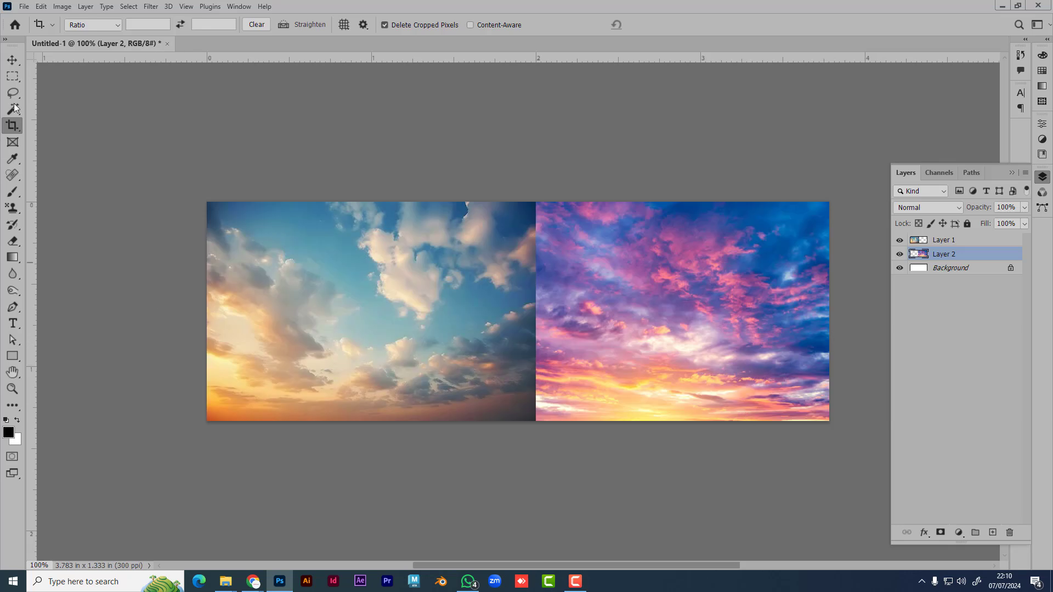
pyautogui.click(13, 59)
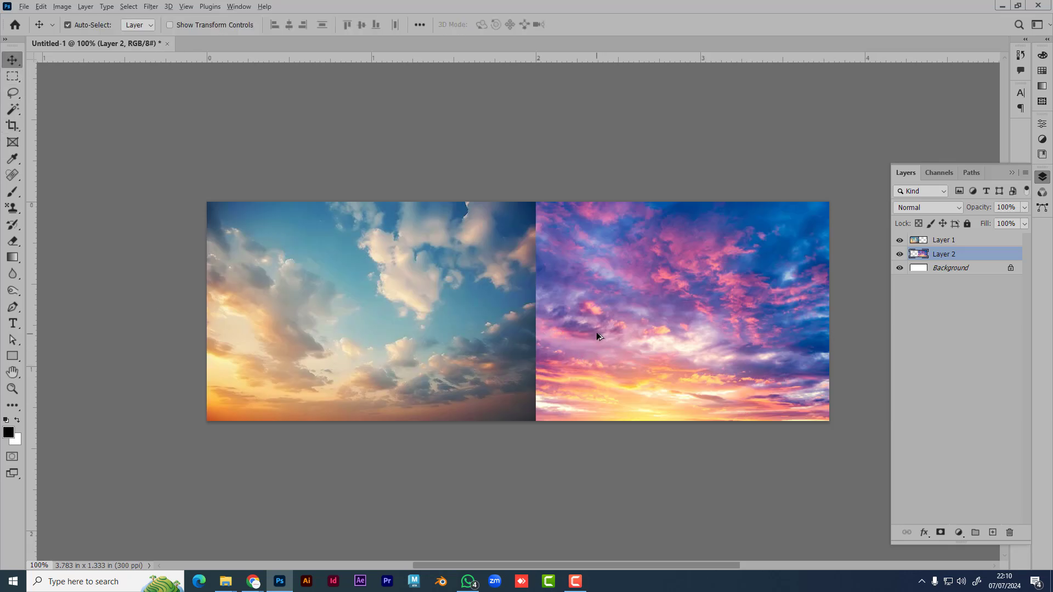
# - Select Layer 1, the blue cloudy sky, and add a white layer mask to it
pyautogui.scroll(3, 597, 331)
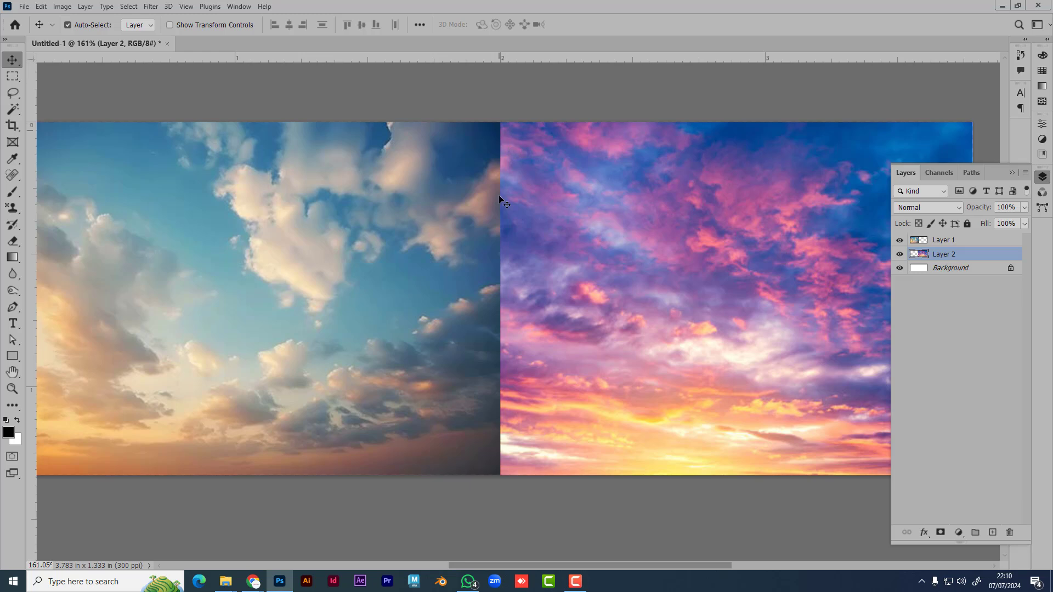
pyautogui.scroll(2, 512, 364)
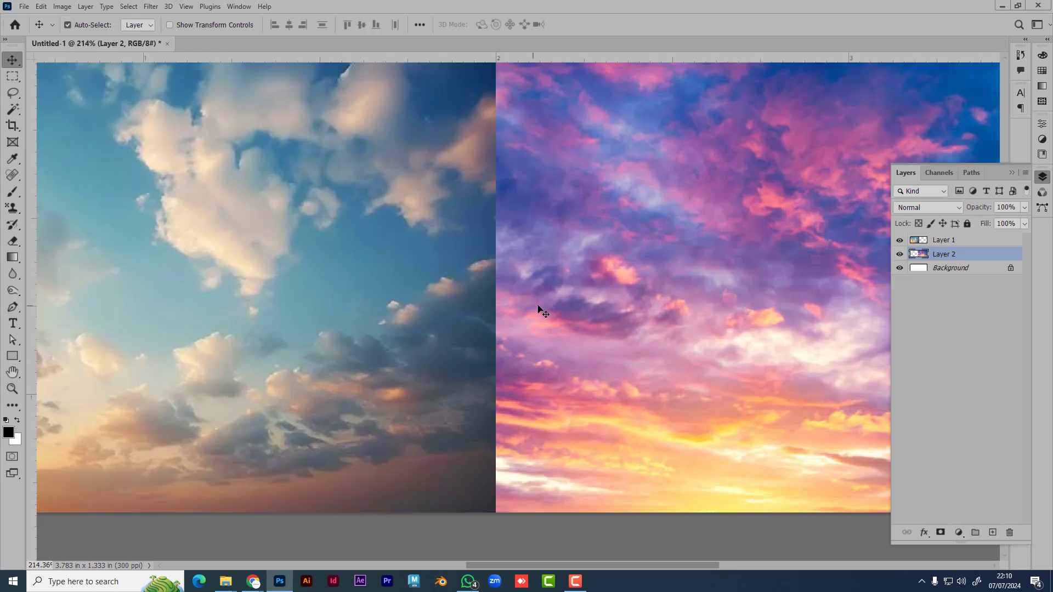
pyautogui.scroll(2, 534, 307)
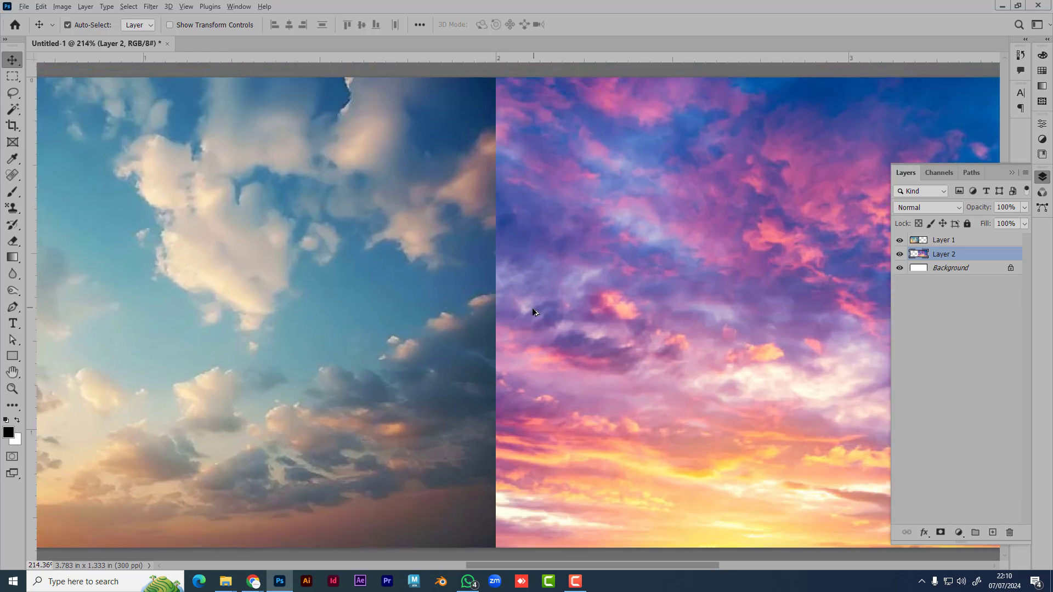
pyautogui.scroll(-1, 532, 308)
pyautogui.moveTo(666, 345); pyautogui.dragTo(551, 351)
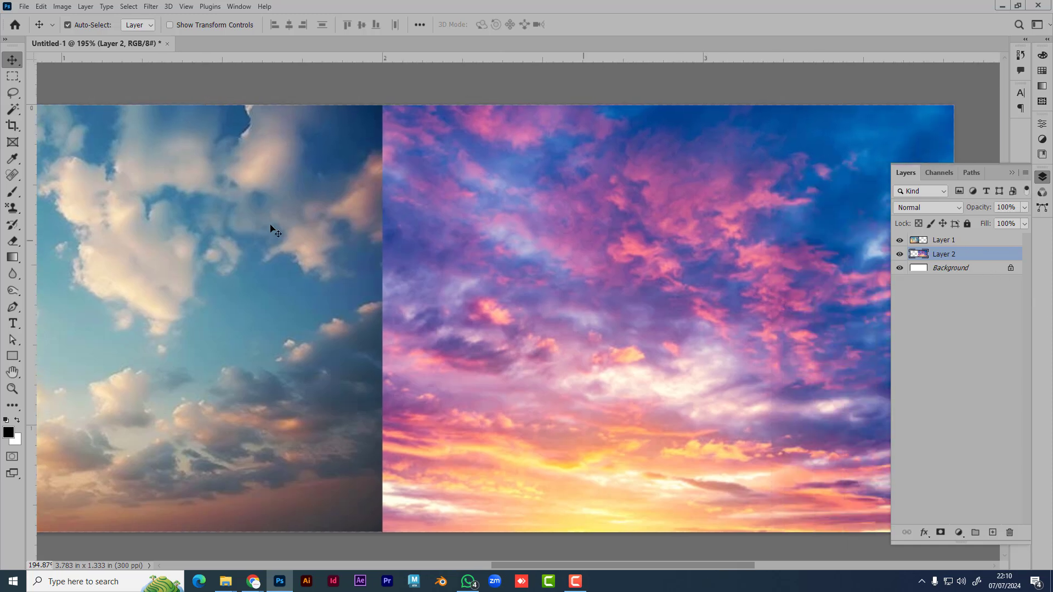
pyautogui.moveTo(317, 250); pyautogui.dragTo(291, 274)
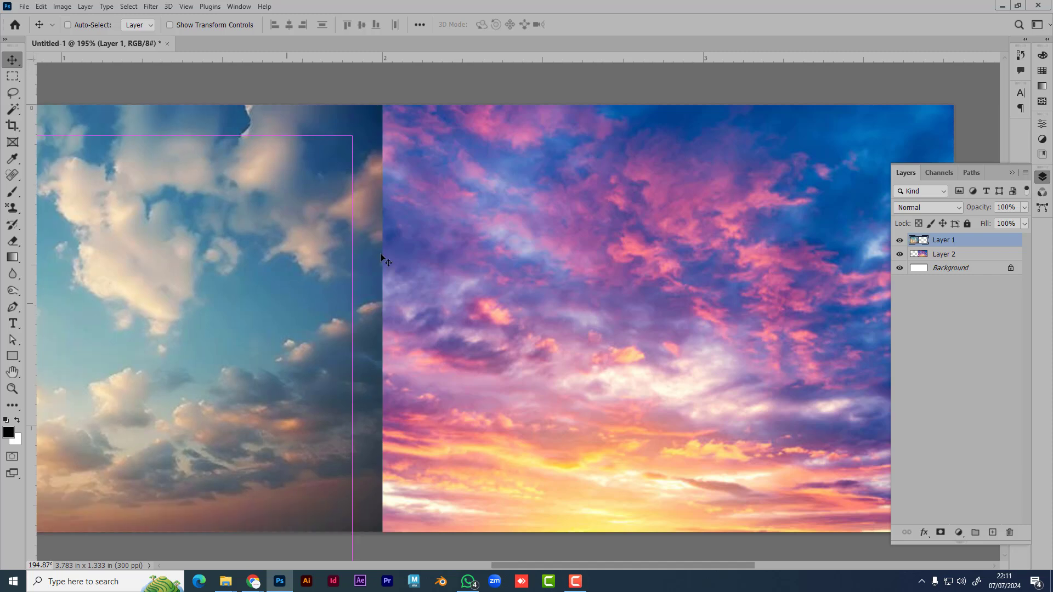
pyautogui.click(941, 534)
pyautogui.scroll(-3, 370, 383)
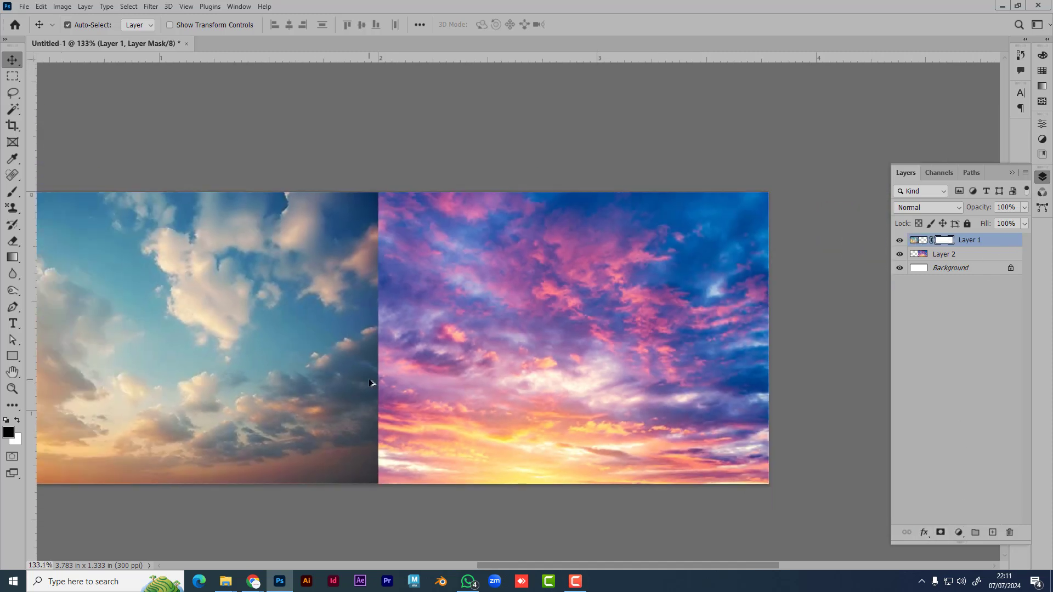
# - Select the Brush tool and set the brush hardness to 0%
pyautogui.click(13, 192)
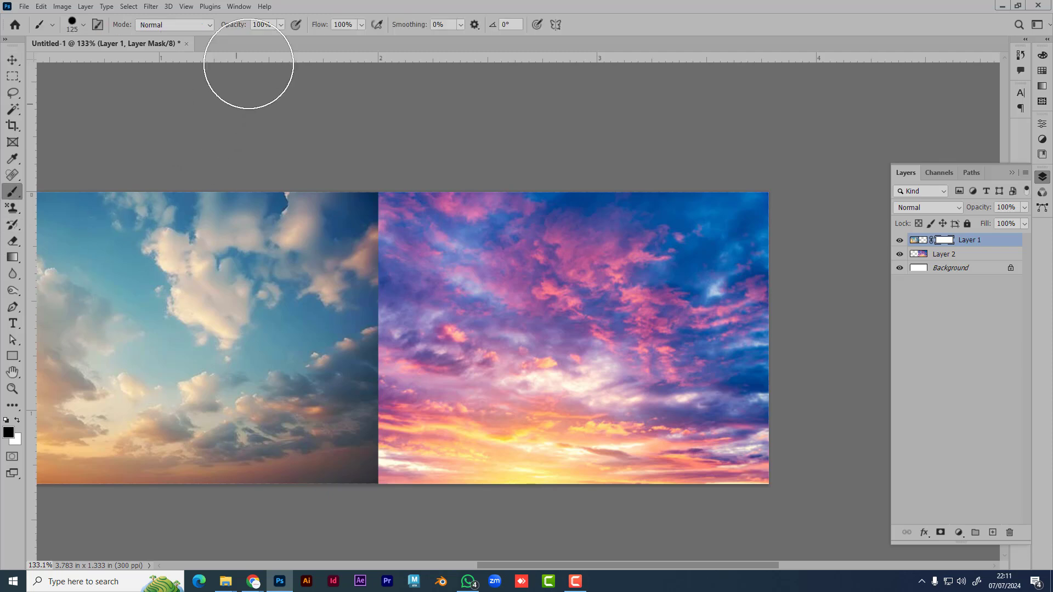
pyautogui.rightClick(482, 310)
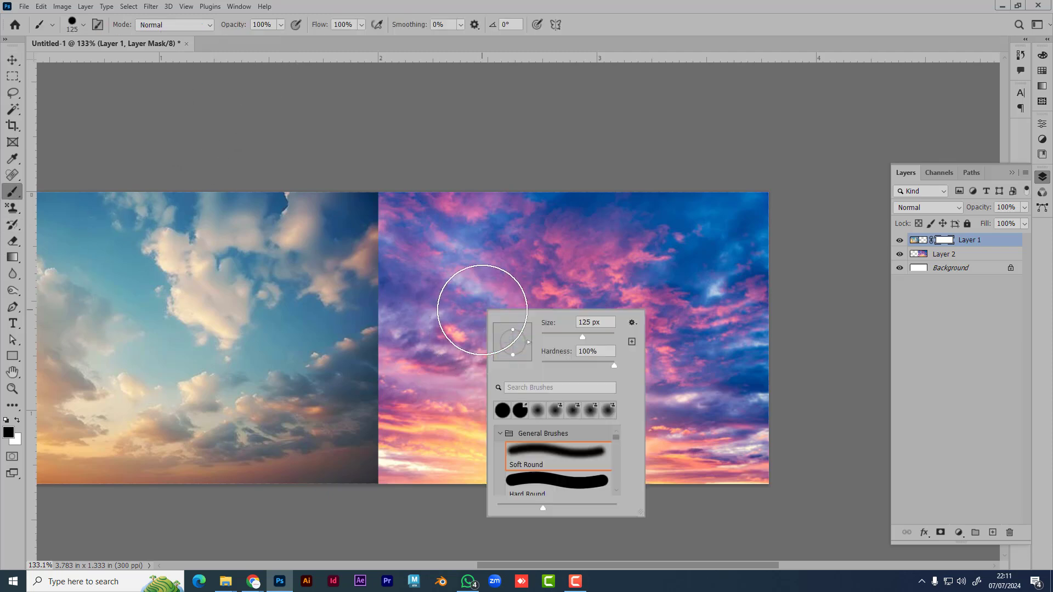
pyautogui.rightClick(428, 261)
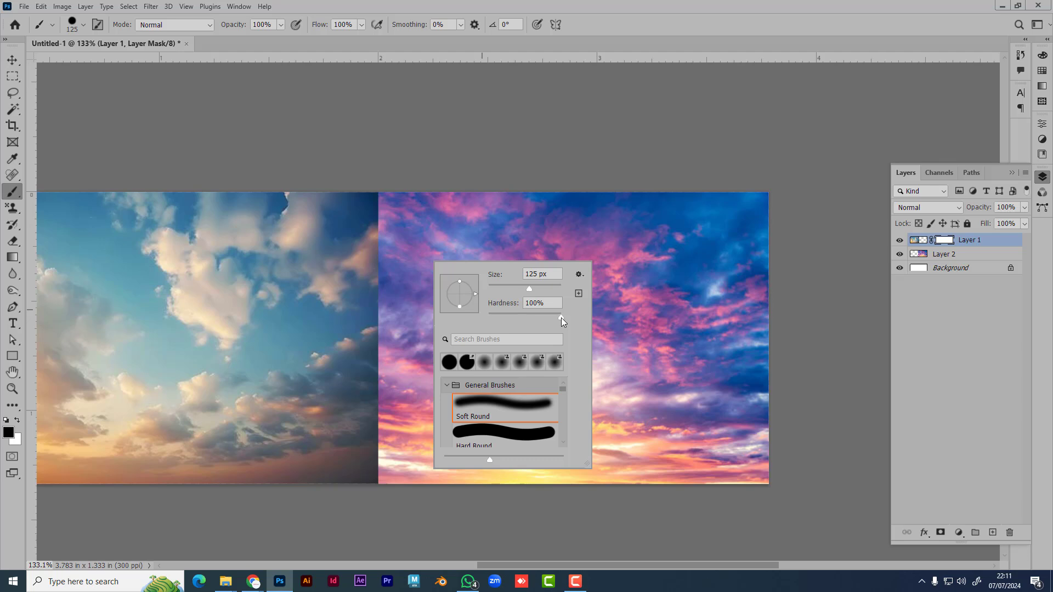
pyautogui.moveTo(562, 318); pyautogui.dragTo(485, 318)
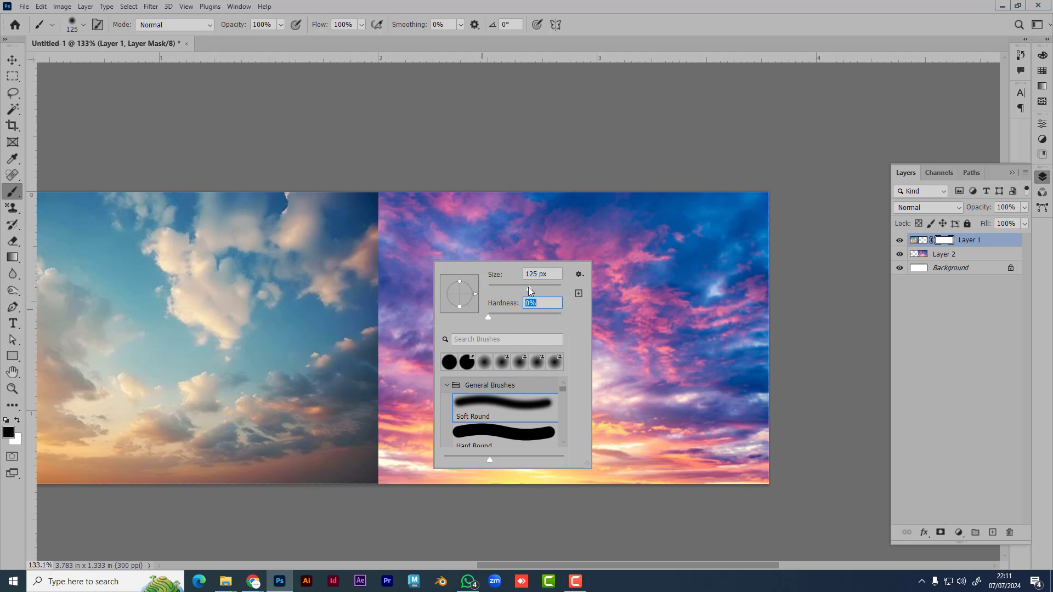
pyautogui.press('Return')
# - Set the brush size to 78 px and paint black down the seam between the two skies on the Layer 1 mask
pyautogui.rightClick(518, 312)
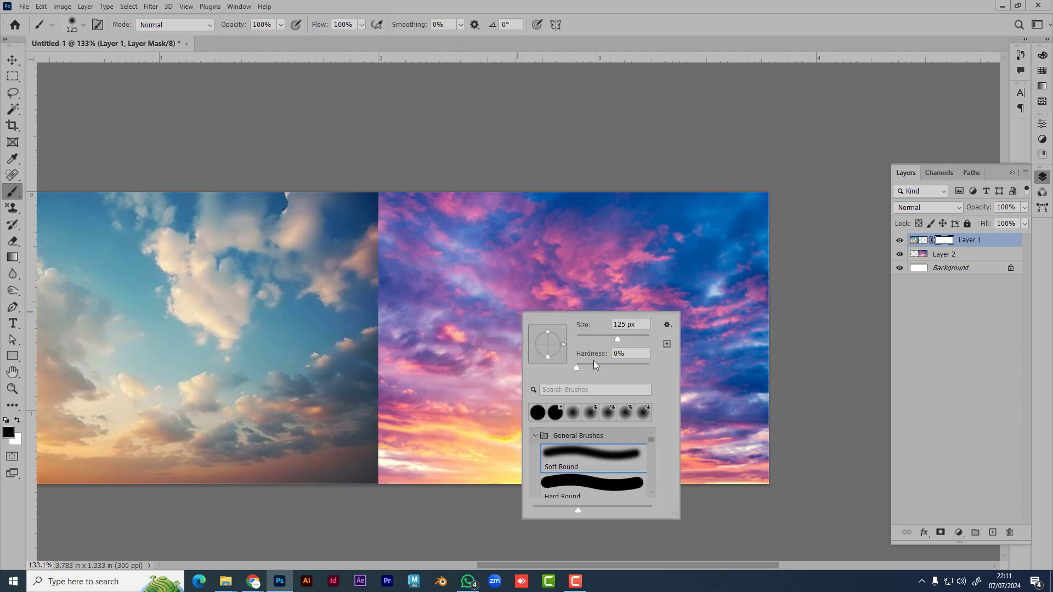
pyautogui.click(604, 341)
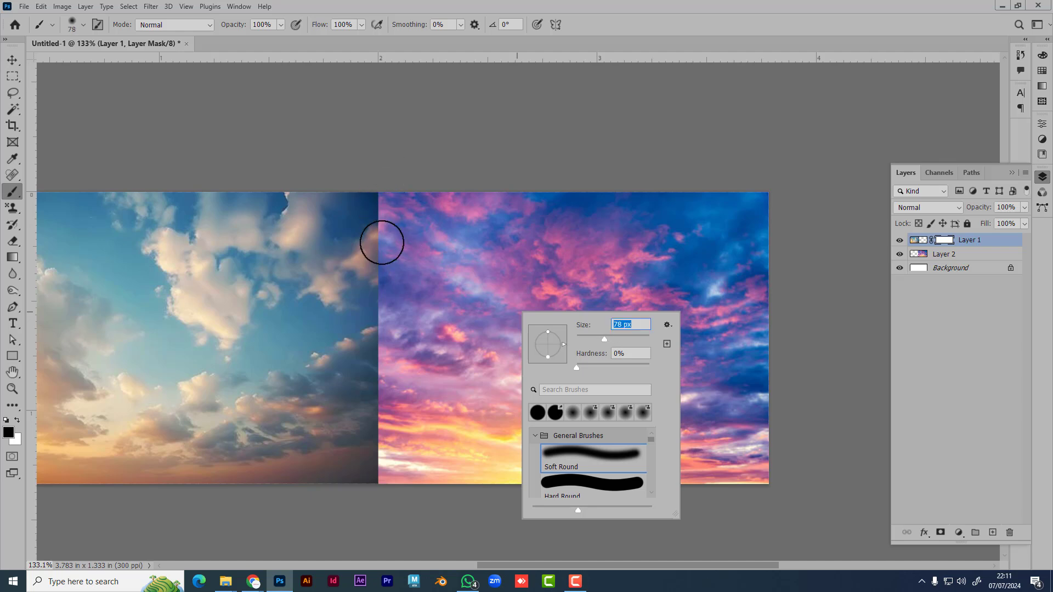
pyautogui.moveTo(379, 186); pyautogui.dragTo(382, 487)
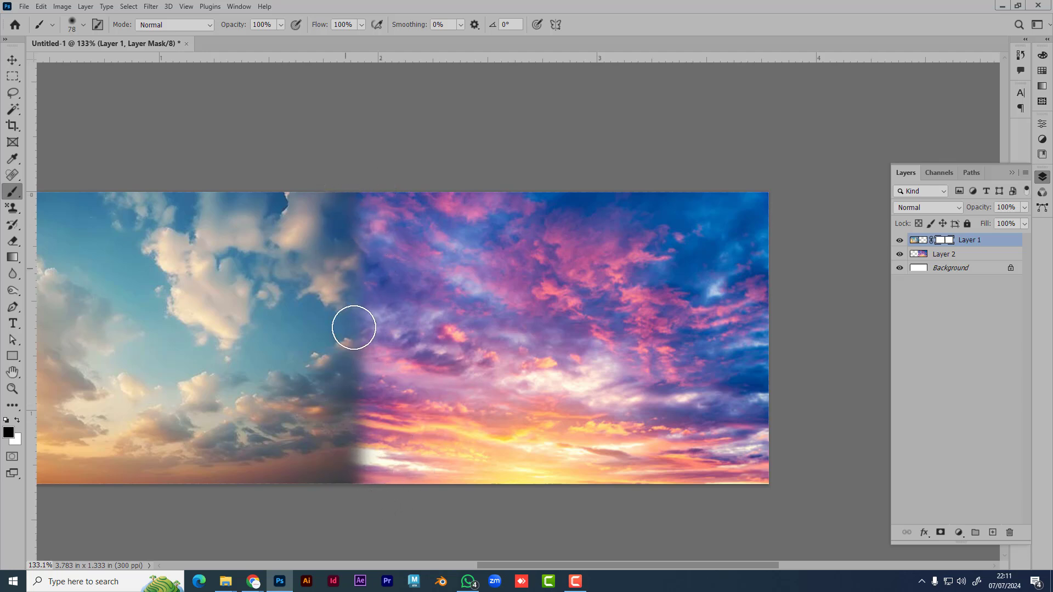
pyautogui.scroll(2, 354, 384)
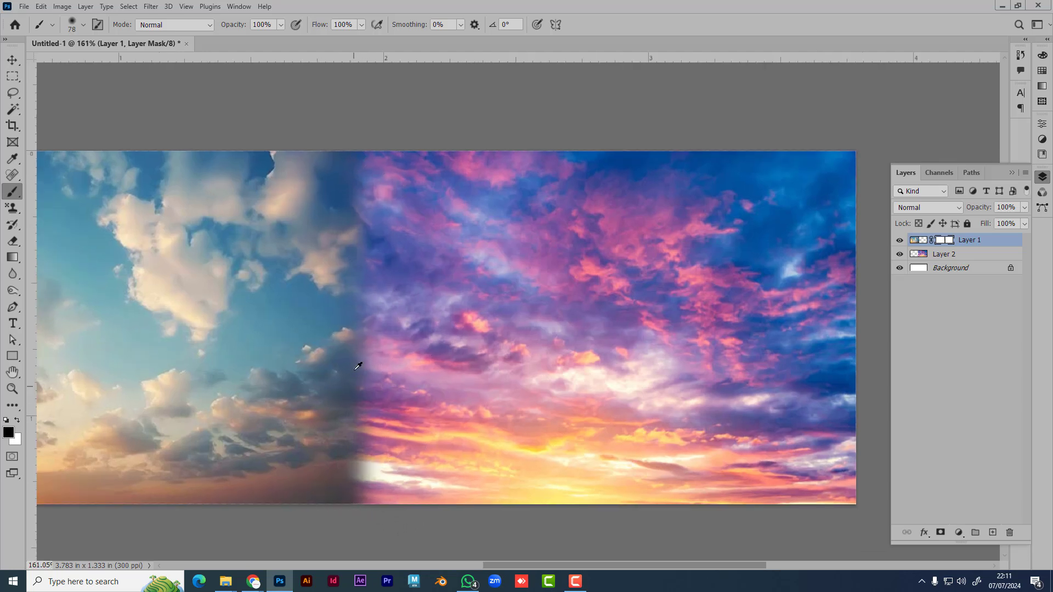
# - Undo the black seam stroke on the Layer 1 mask and set the brush to 65% opacity and 42% flow
pyautogui.rightClick(500, 259)
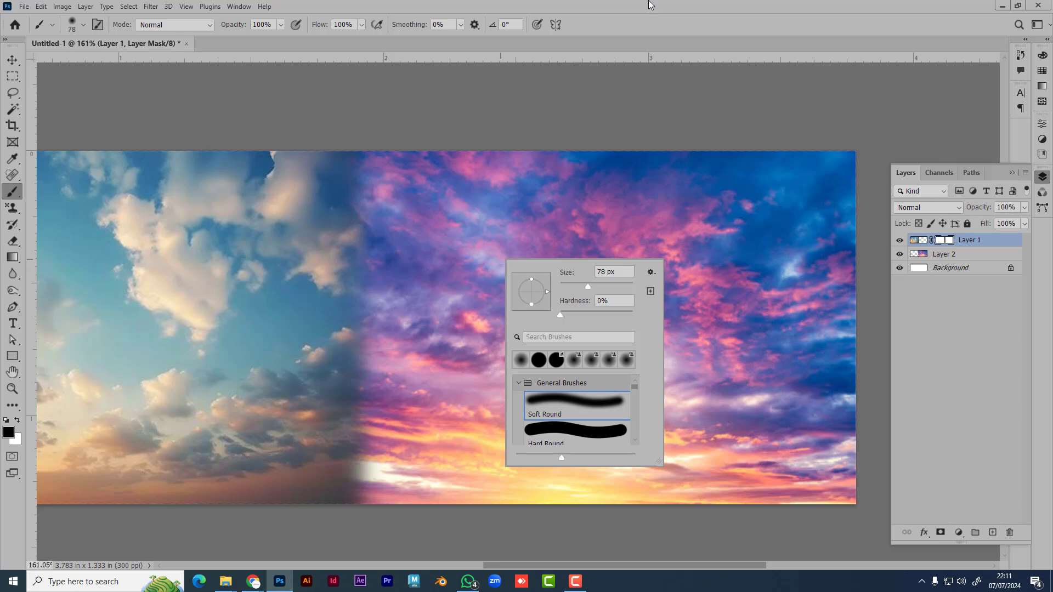
pyautogui.hotkey('ctrl', 'z')
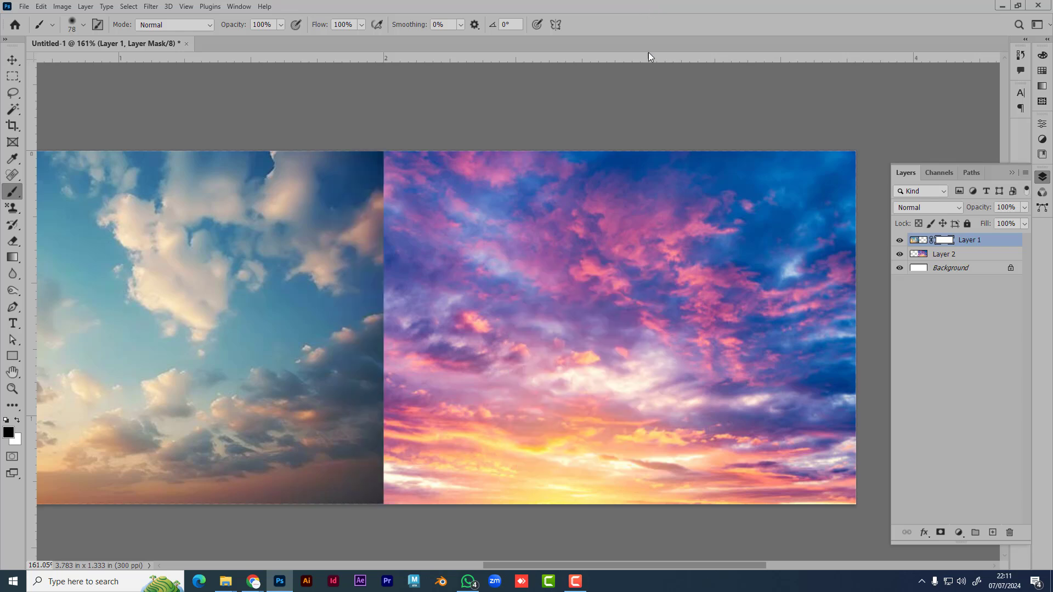
pyautogui.click(281, 25)
pyautogui.click(363, 25)
pyautogui.click(363, 26)
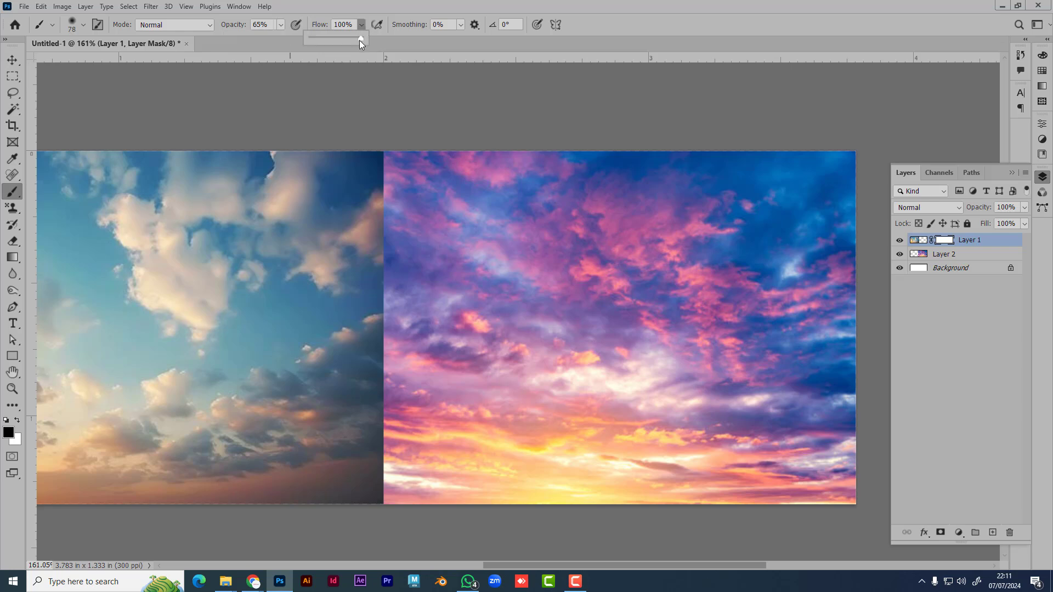
pyautogui.moveTo(332, 41); pyautogui.dragTo(331, 40)
pyautogui.click(470, 3)
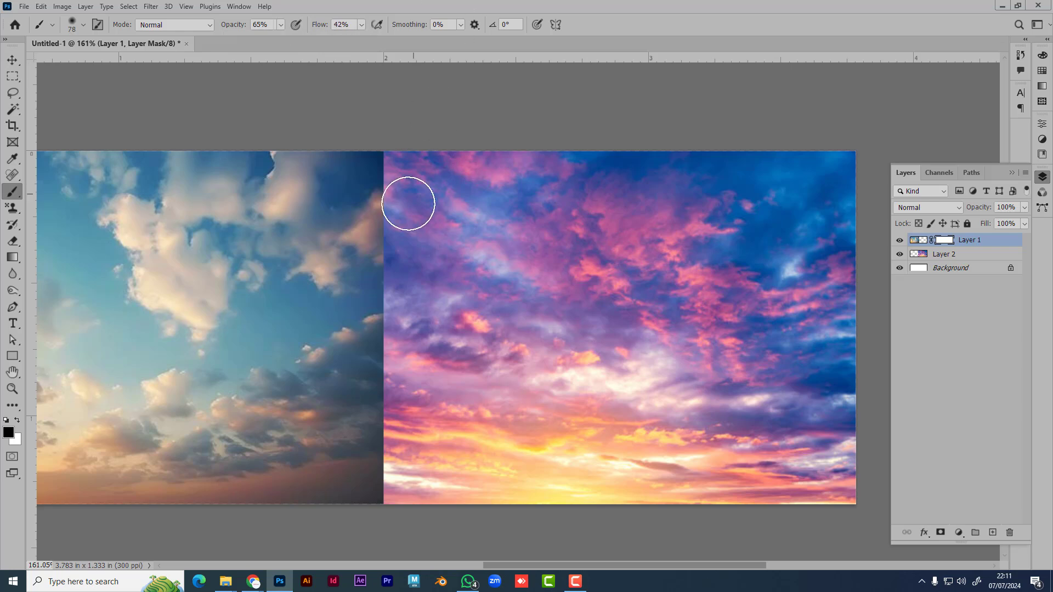
# - Paint black down the seam on the Layer 1 mask, retouch it at 31% opacity and 1% flow, and undo the strokes
pyautogui.moveTo(376, 174)
pyautogui.mouseDown()
pyautogui.moveTo(395, 306)
pyautogui.moveTo(407, 283)
pyautogui.moveTo(391, 373)
pyautogui.moveTo(388, 527)
pyautogui.moveTo(413, 541)
pyautogui.moveTo(379, 466)
pyautogui.moveTo(391, 388)
pyautogui.moveTo(388, 143)
pyautogui.moveTo(395, 238)
pyautogui.moveTo(452, 193)
pyautogui.mouseUp()
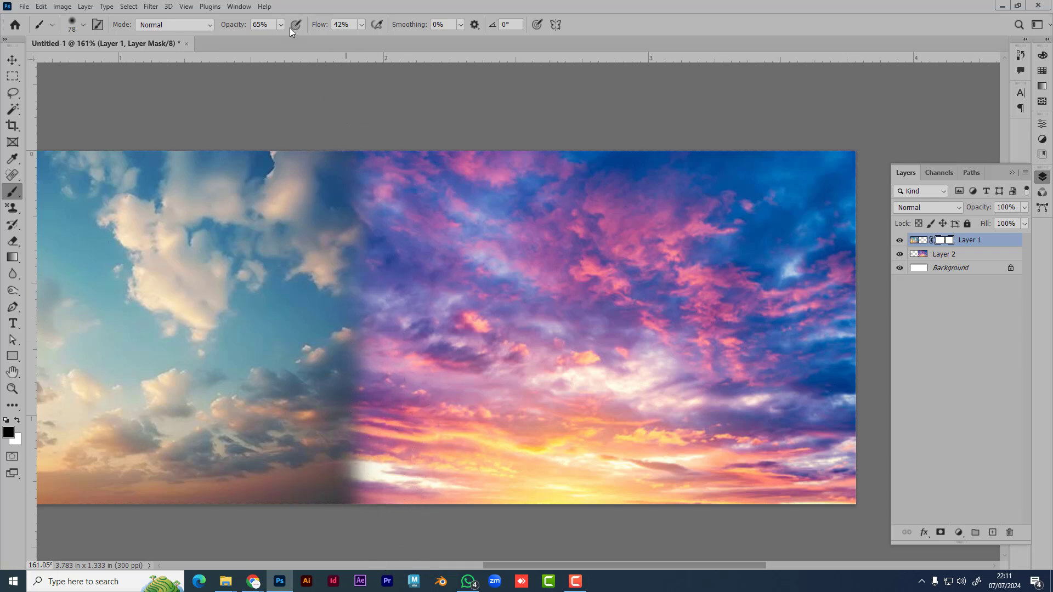
pyautogui.click(361, 25)
pyautogui.moveTo(360, 37); pyautogui.dragTo(338, 38)
pyautogui.moveTo(357, 485)
pyautogui.mouseDown()
pyautogui.moveTo(344, 475)
pyautogui.moveTo(355, 489)
pyautogui.moveTo(334, 492)
pyautogui.moveTo(374, 488)
pyautogui.mouseUp()
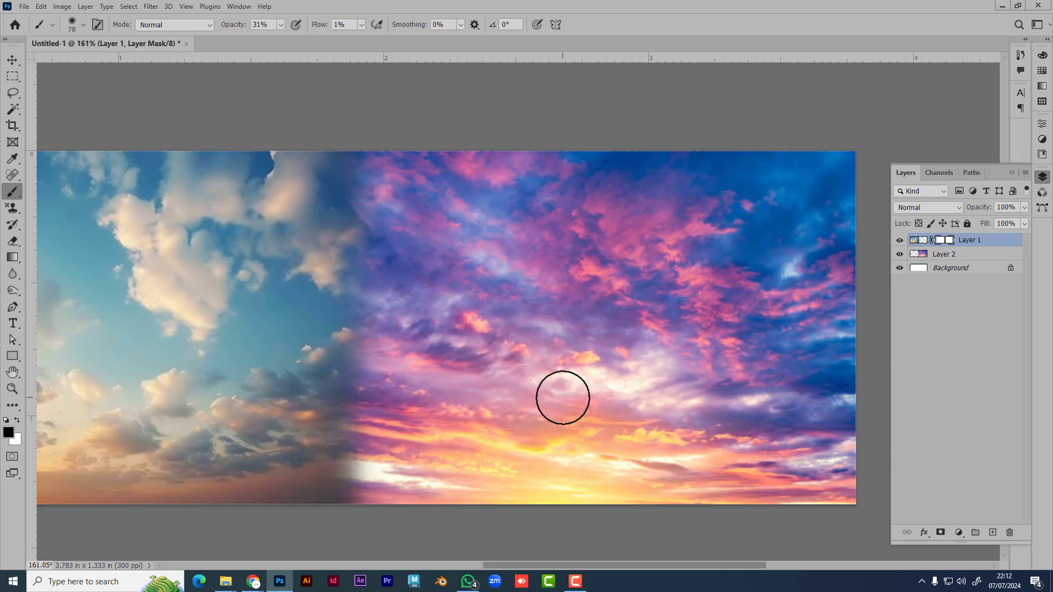
pyautogui.keyDown('shift'); pyautogui.click(948, 242); pyautogui.keyUp('shift')
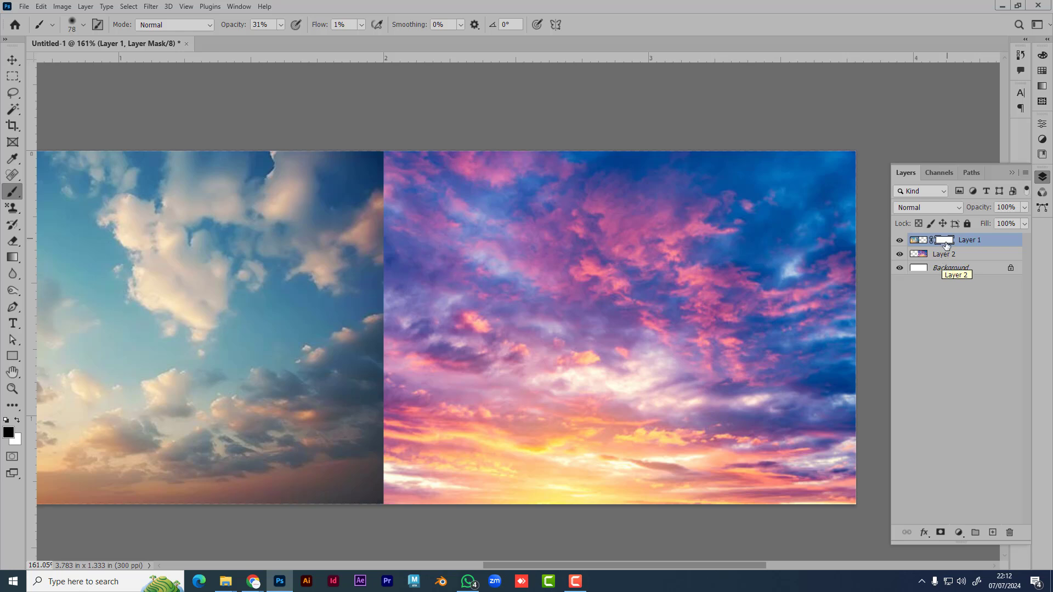
# - Select the Gradient tool and set it to a linear gradient with the Black, White preset from Basics
pyautogui.click(14, 257)
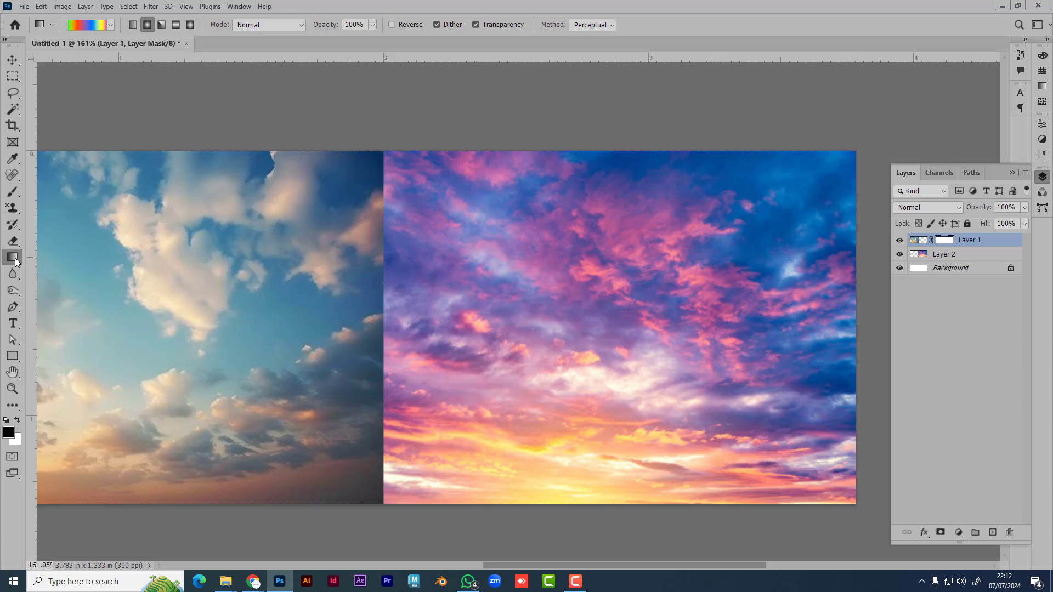
pyautogui.click(83, 28)
pyautogui.click(736, 140)
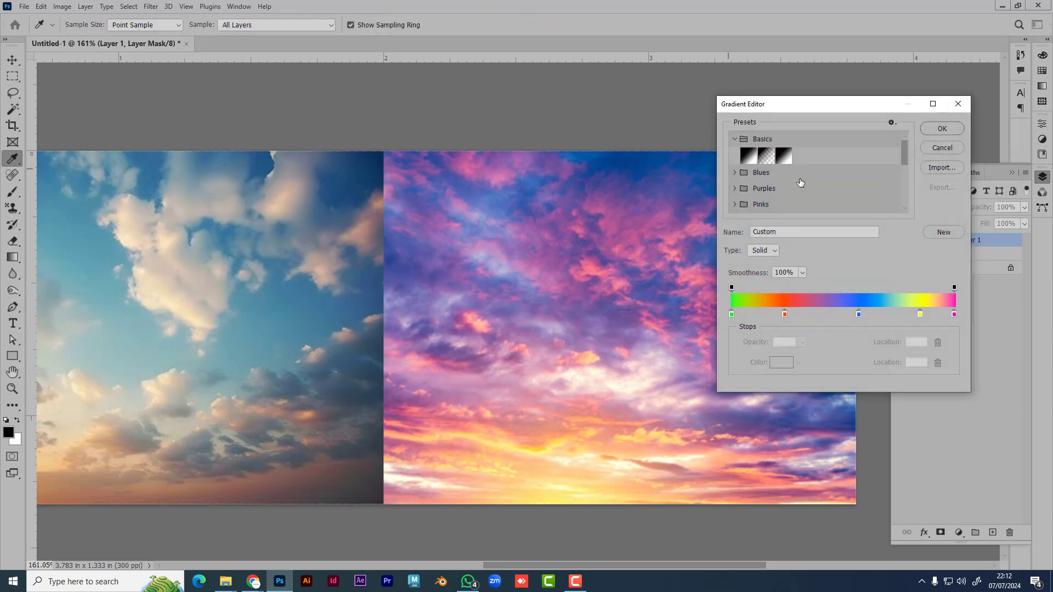
pyautogui.click(785, 158)
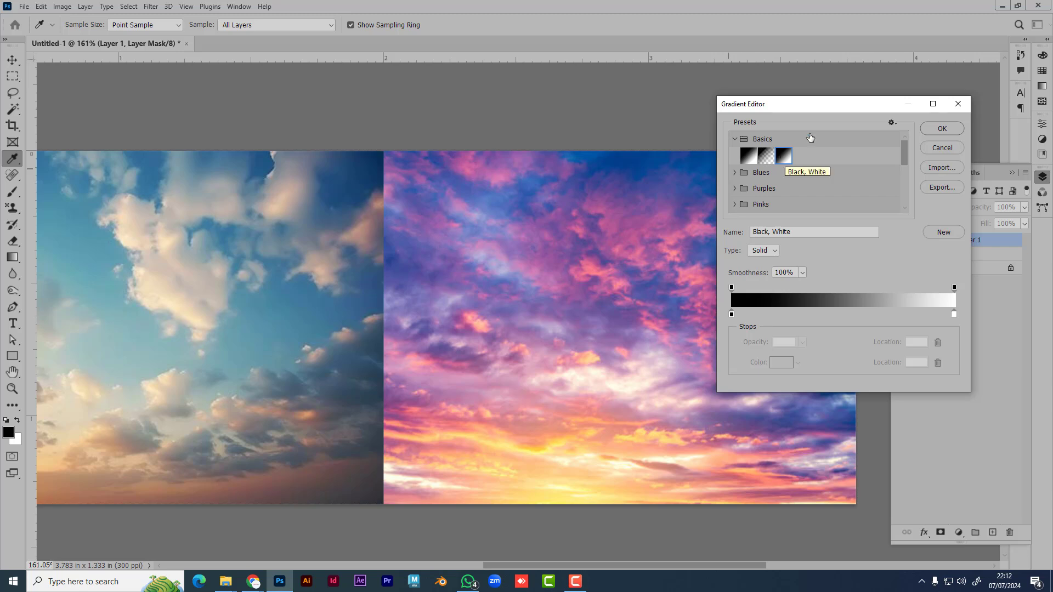
pyautogui.click(951, 131)
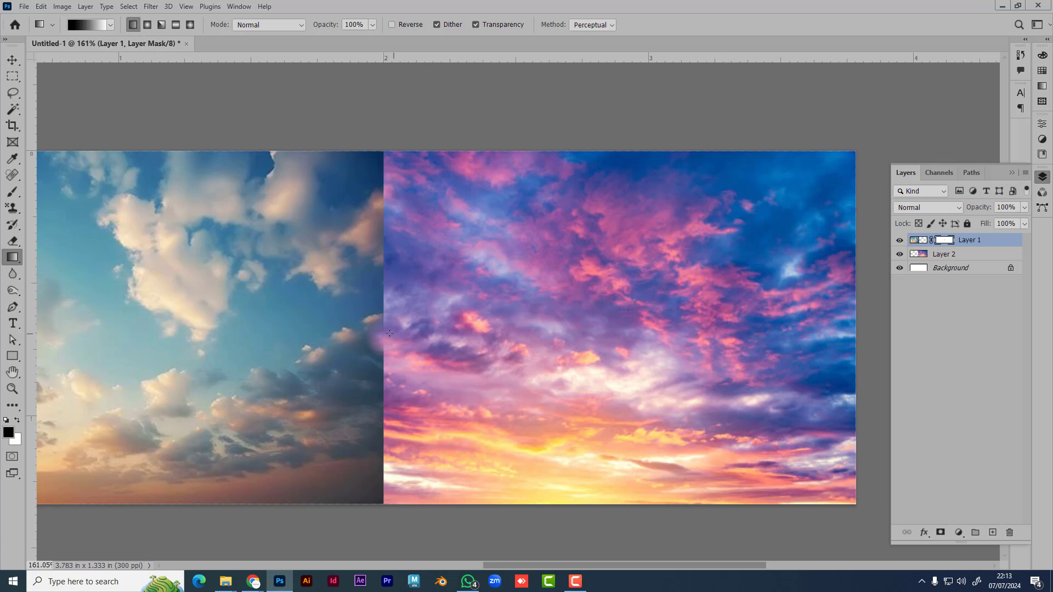
# - Draw short linear gradients across the seam between the two skies on the Layer 1 mask to blend them
pyautogui.moveTo(360, 331)
pyautogui.mouseDown()
pyautogui.moveTo(398, 343)
pyautogui.moveTo(348, 328)
pyautogui.mouseUp()
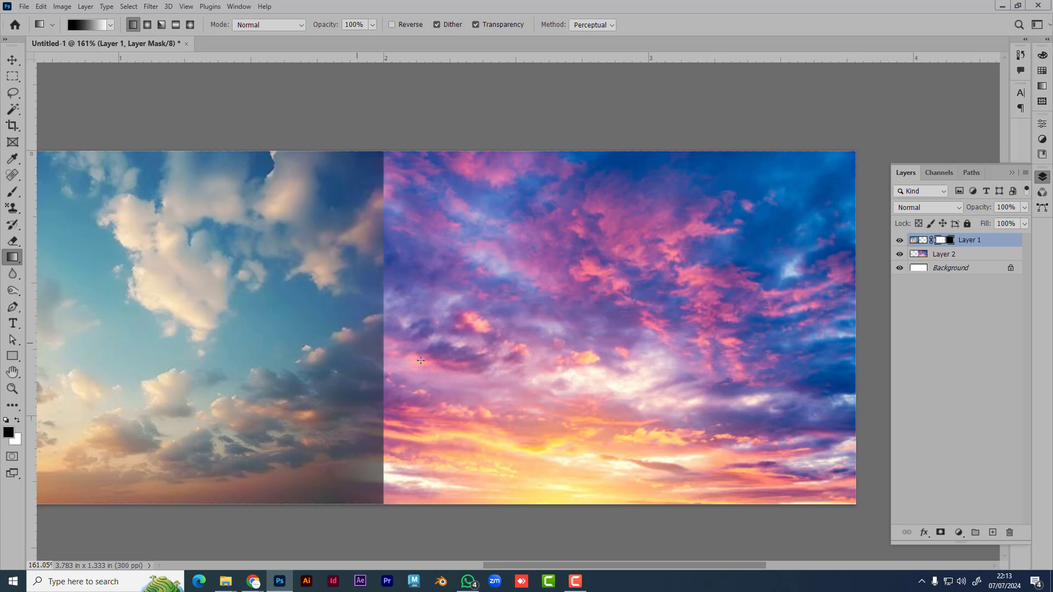
pyautogui.moveTo(173, 351); pyautogui.dragTo(174, 351)
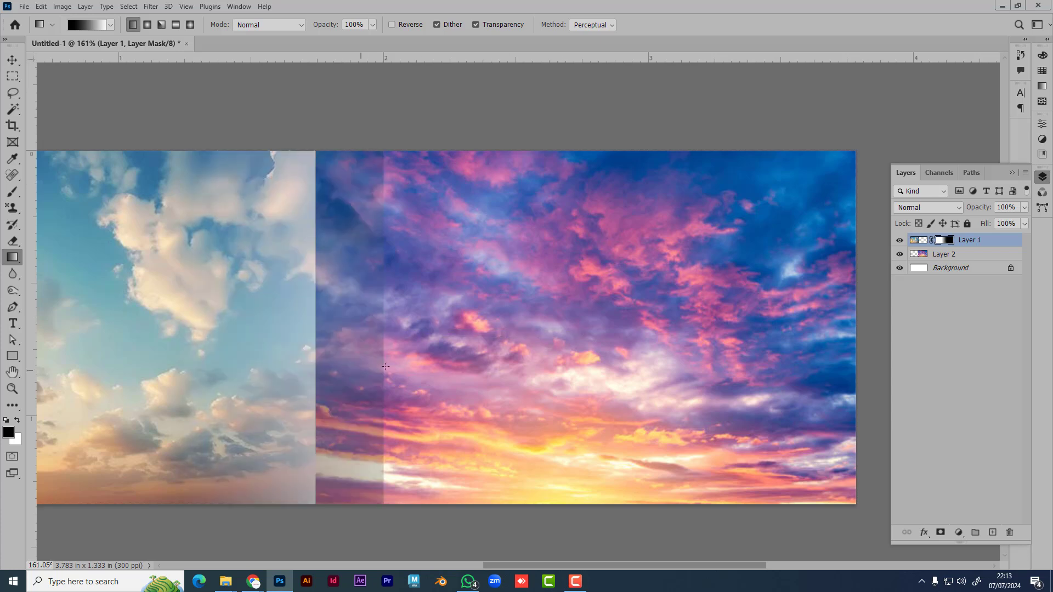
pyautogui.moveTo(364, 361); pyautogui.dragTo(340, 361)
pyautogui.scroll(-5, 480, 326)
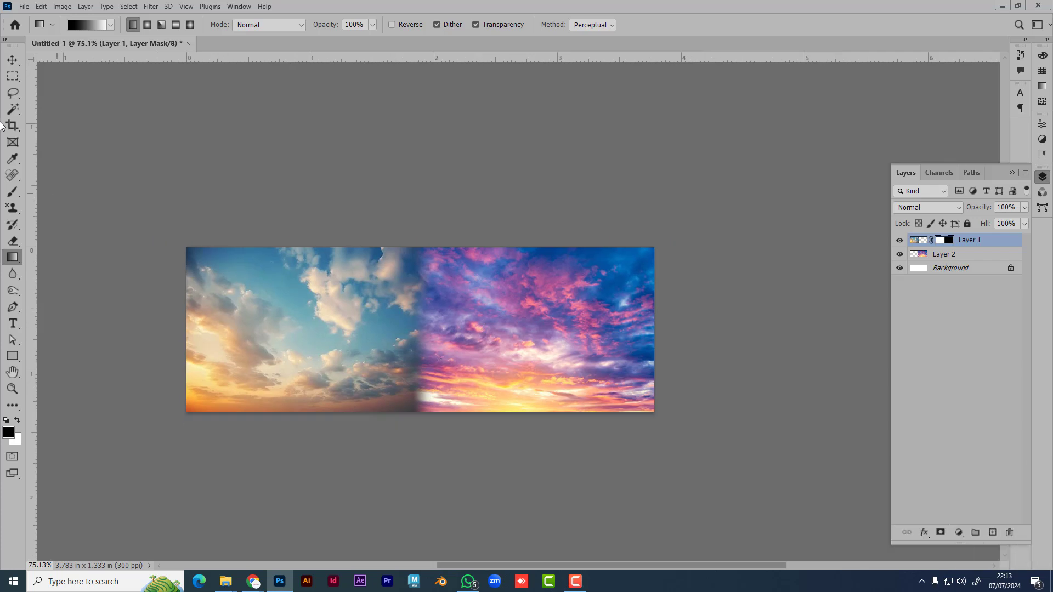
# - Create a new 612 x 408 px document at 72 ppi with a white background
pyautogui.click(11, 60)
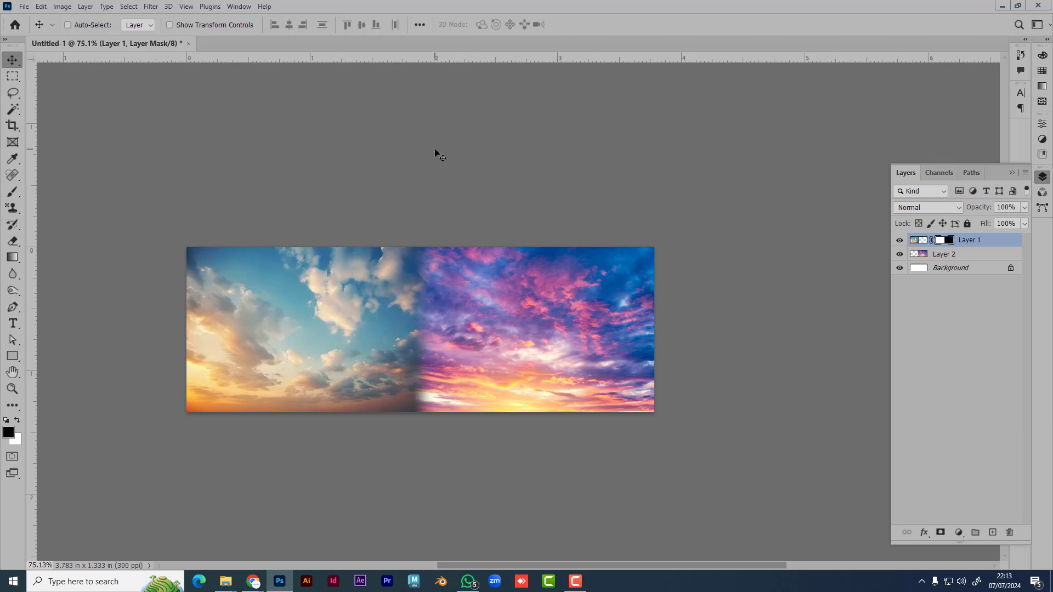
pyautogui.hotkey('ctrl', 'n')
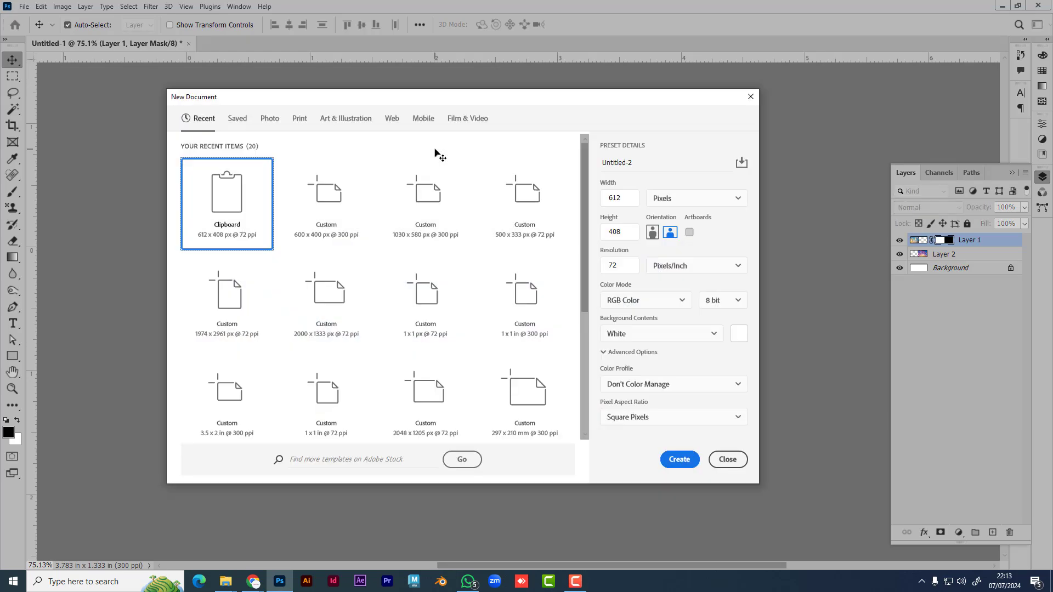
pyautogui.click(679, 460)
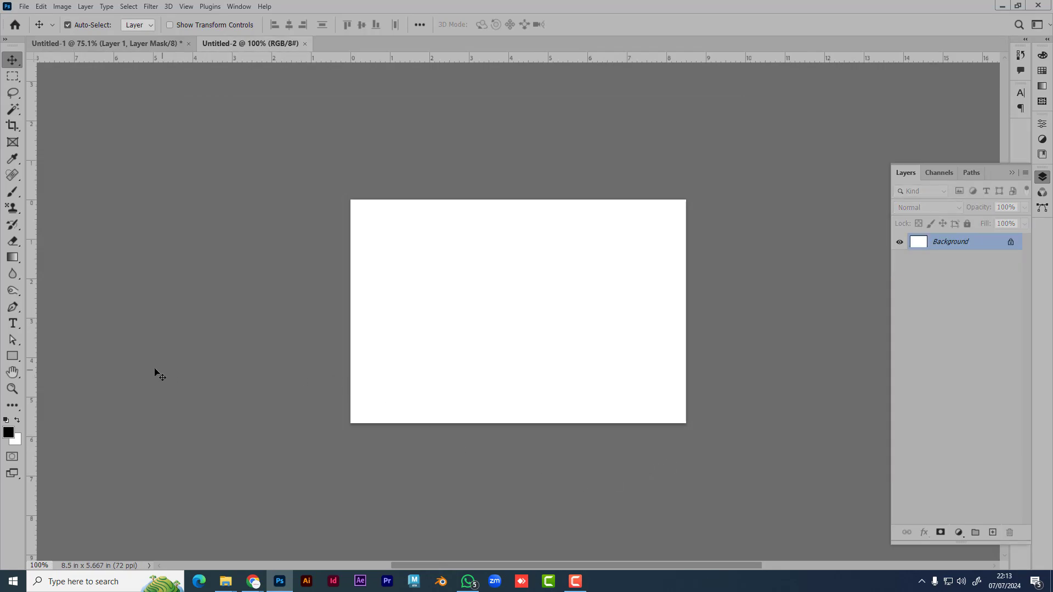
# - Select the Brush tool and set its flow and opacity to 100%
pyautogui.click(12, 191)
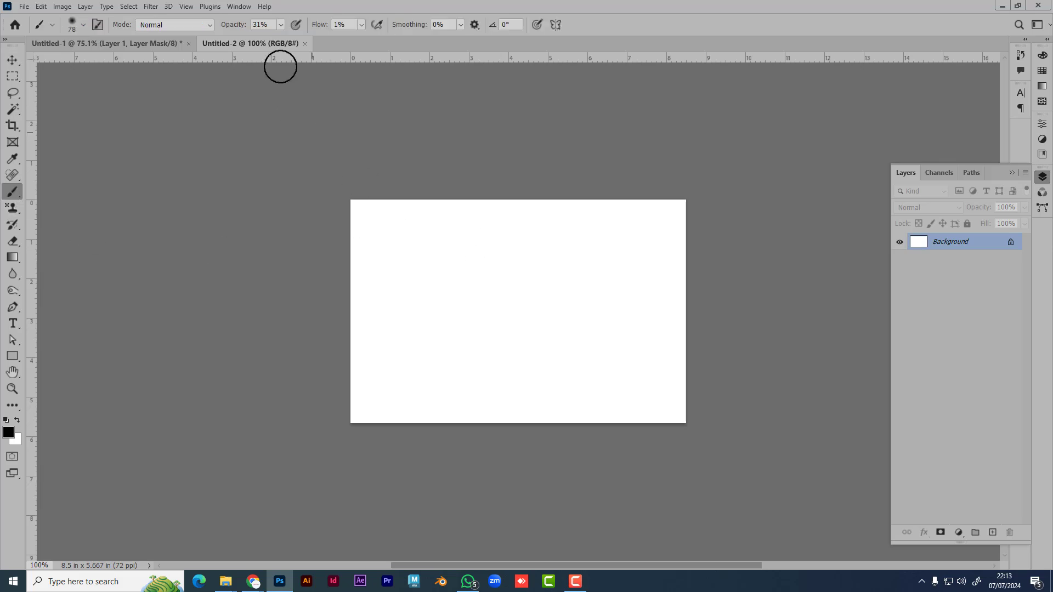
pyautogui.click(360, 25)
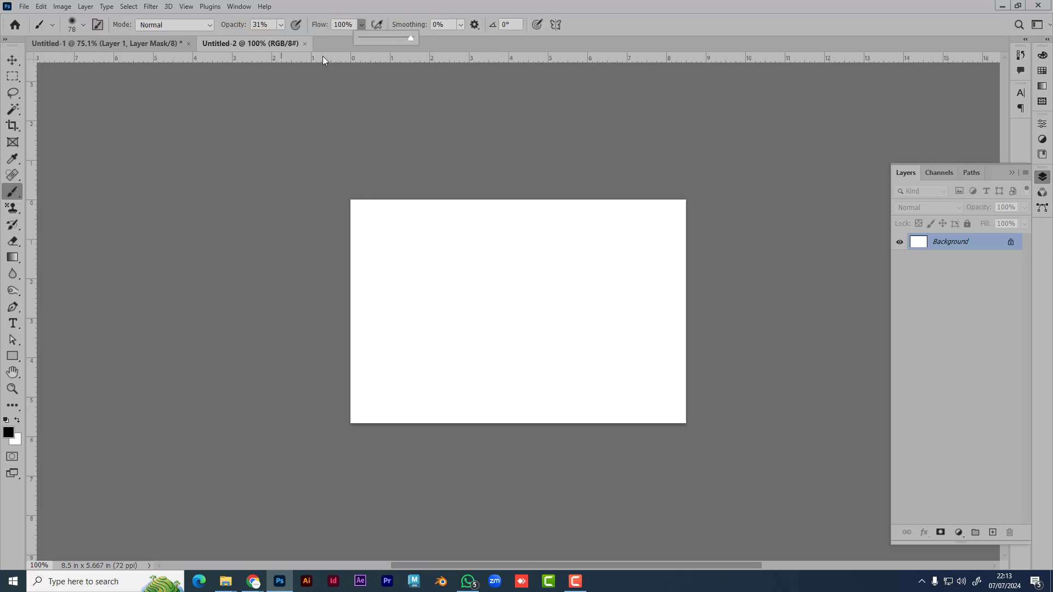
pyautogui.click(281, 23)
pyautogui.moveTo(282, 40); pyautogui.dragTo(417, 40)
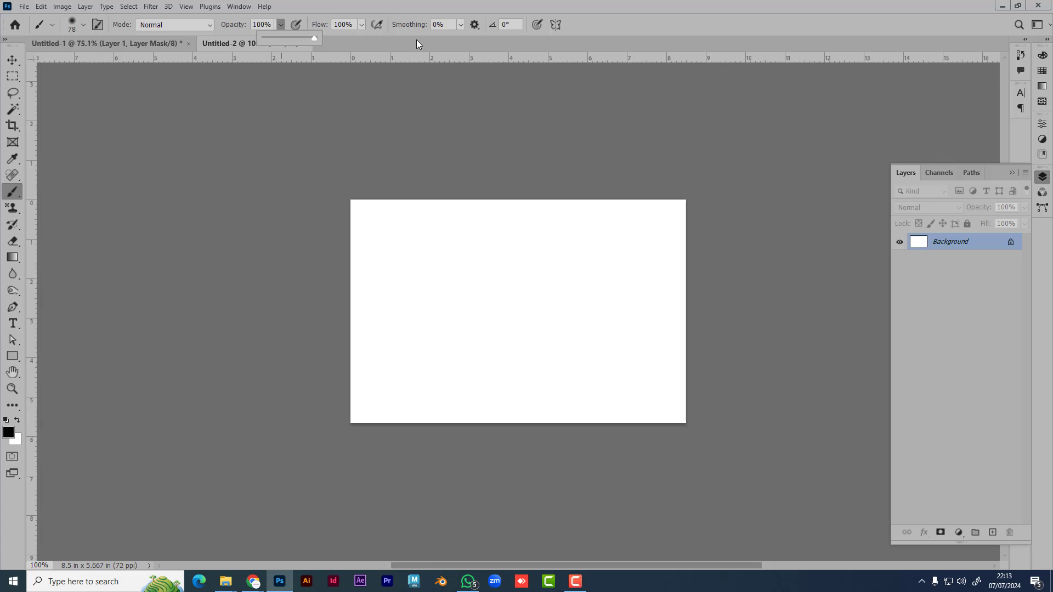
# - Paint soft black test strokes across the white canvas, try raising the hardness to 100%, and undo the strokes
pyautogui.scroll(3, 475, 238)
pyautogui.moveTo(324, 267); pyautogui.dragTo(653, 266)
pyautogui.rightClick(653, 266)
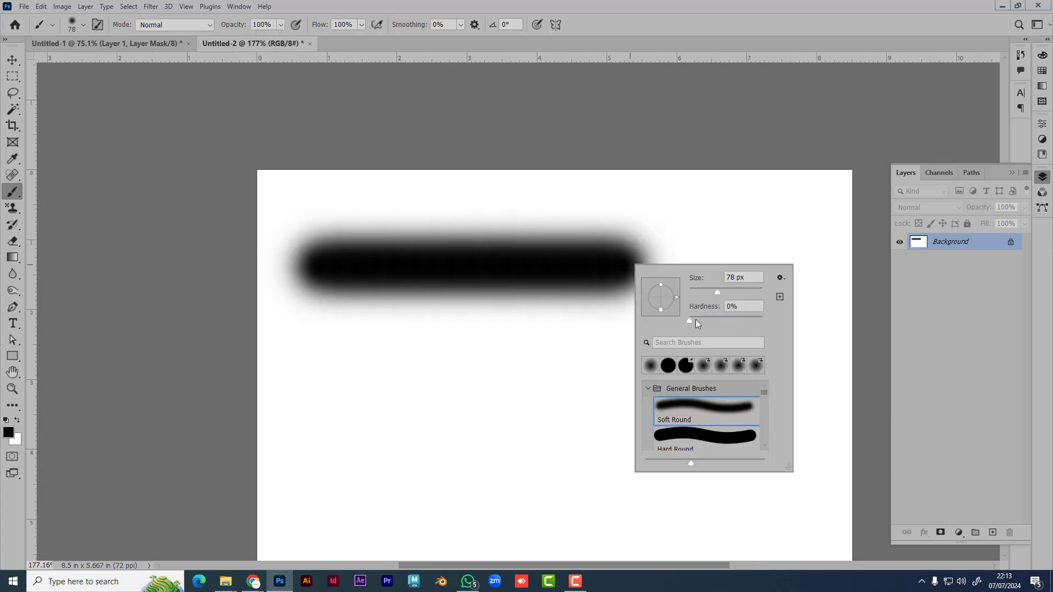
pyautogui.moveTo(690, 321); pyautogui.dragTo(851, 320)
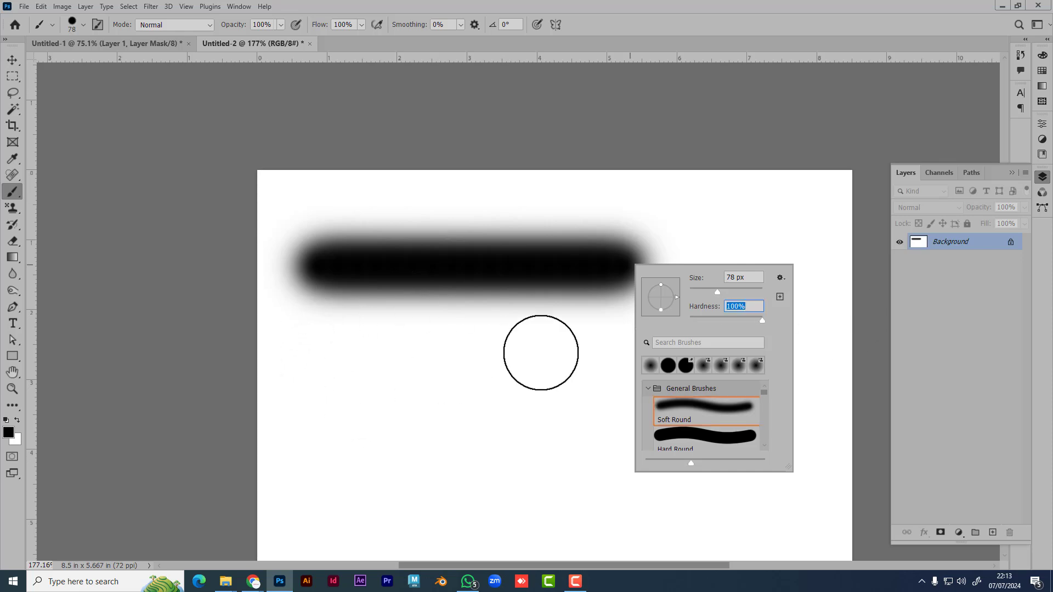
pyautogui.press('Escape')
pyautogui.hotkey('ctrl', 'z')
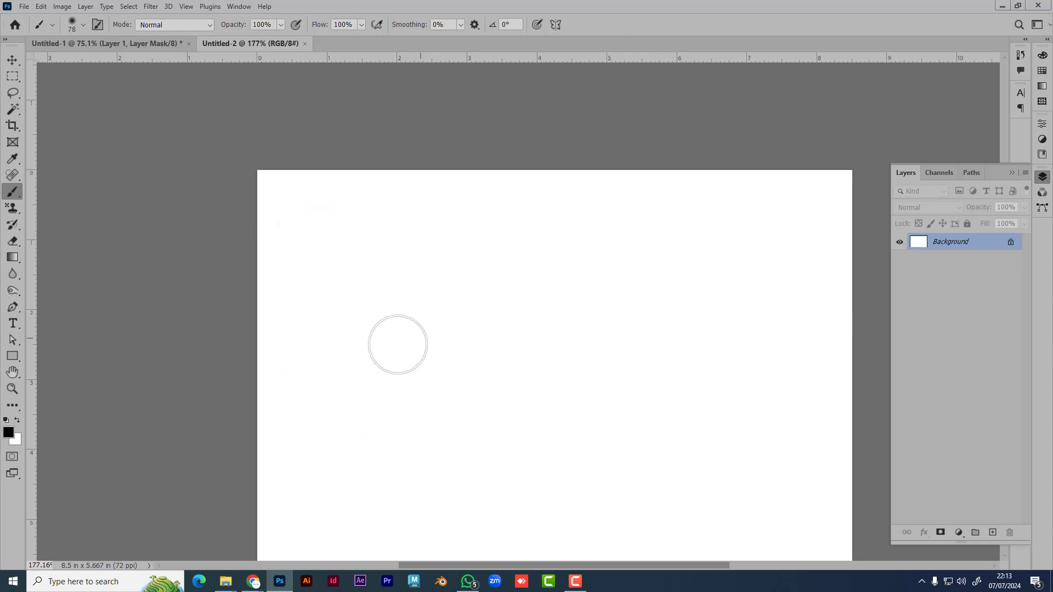
pyautogui.moveTo(323, 310); pyautogui.dragTo(659, 307)
pyautogui.hotkey('ctrl', 'z')
# - Set the brush hardness to 100% and paint a horizontal black stroke across the white canvas
pyautogui.rightClick(430, 274)
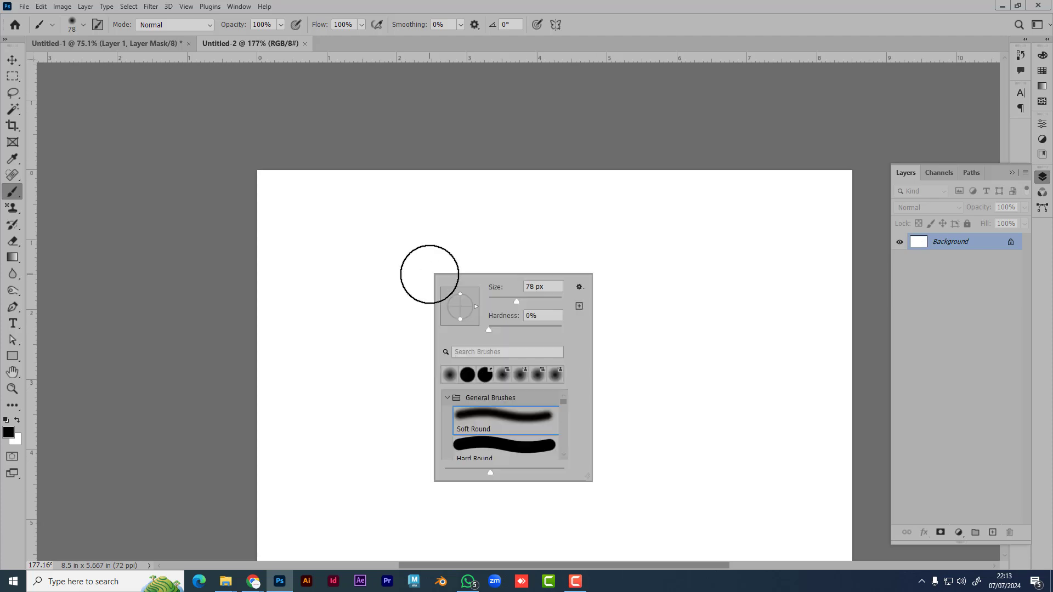
pyautogui.moveTo(488, 331); pyautogui.dragTo(670, 253)
pyautogui.click(569, 312)
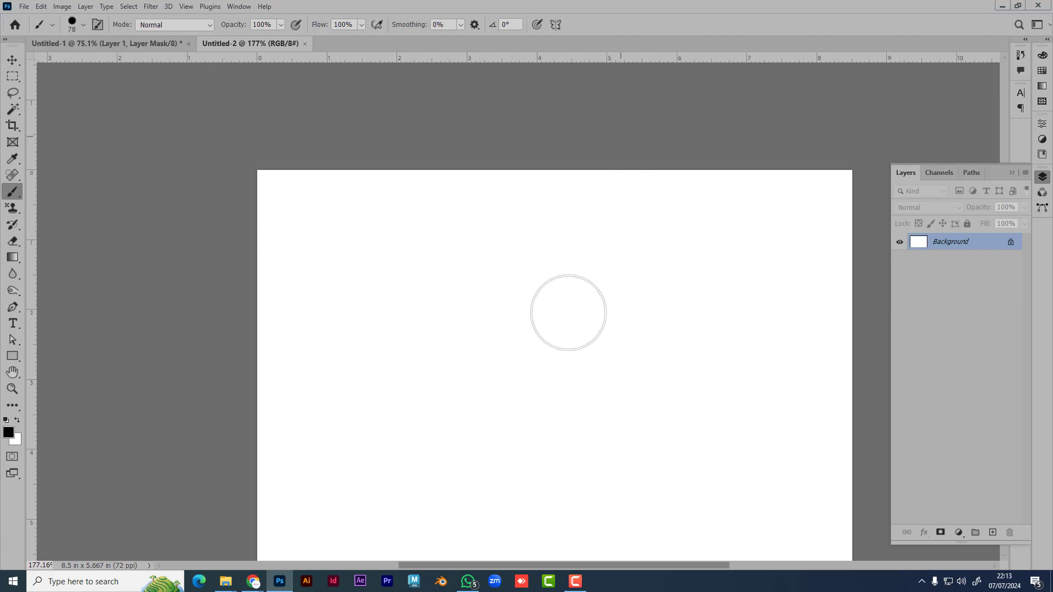
pyautogui.moveTo(328, 343); pyautogui.dragTo(744, 345)
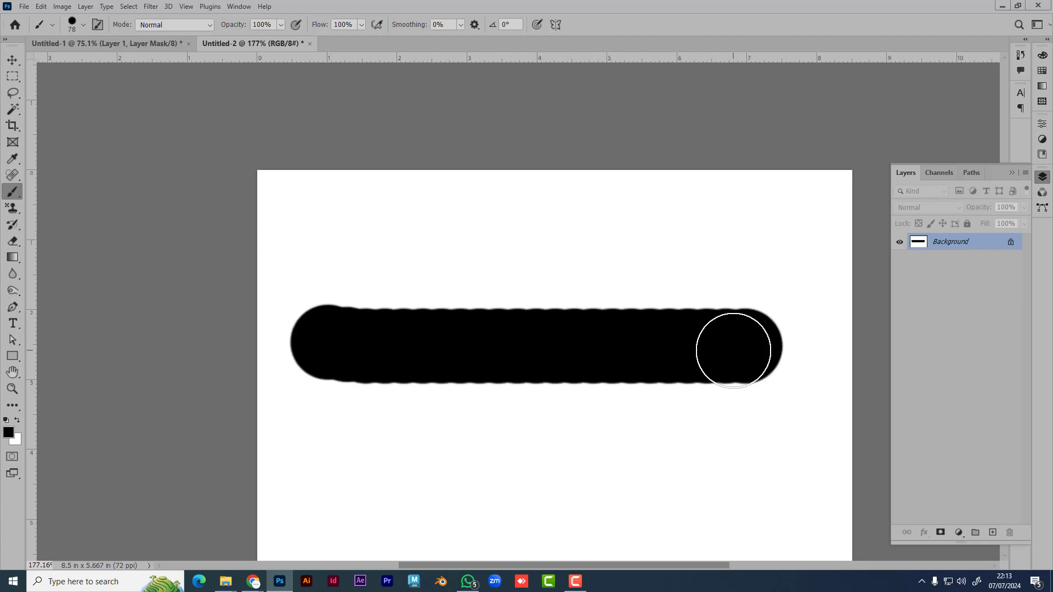
# - Paint a second full-opacity black stroke below the first, and one at 13% opacity above both
pyautogui.moveTo(586, 435); pyautogui.dragTo(511, 379)
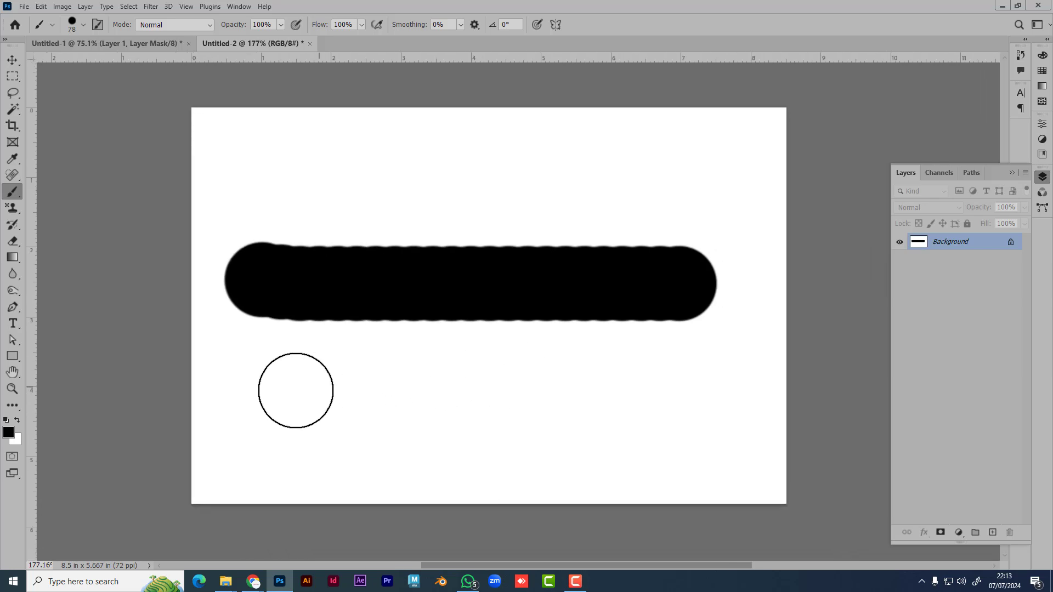
pyautogui.moveTo(284, 375); pyautogui.dragTo(702, 376)
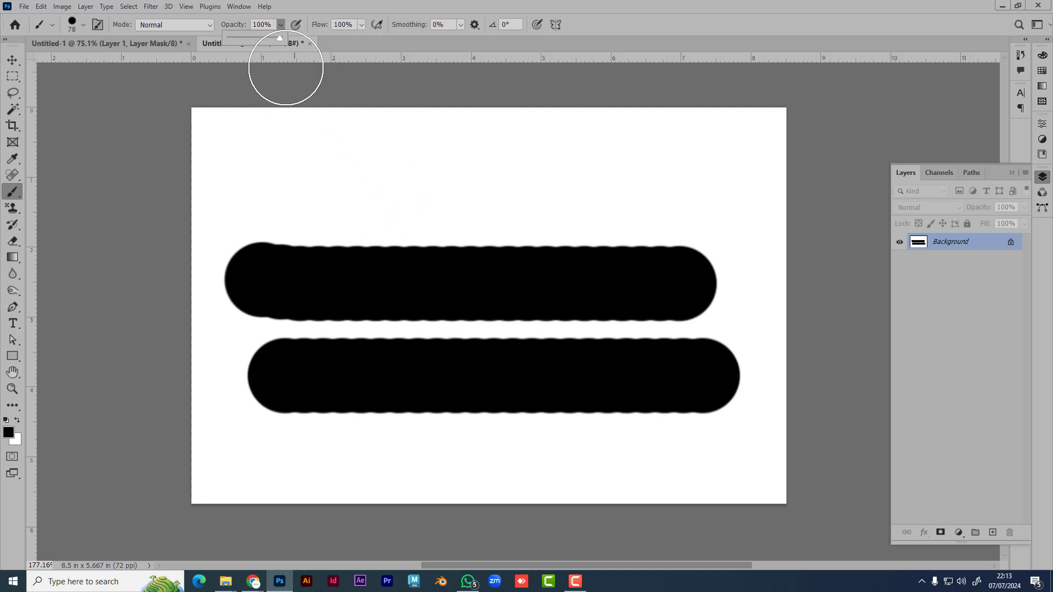
pyautogui.moveTo(237, 39); pyautogui.dragTo(233, 40)
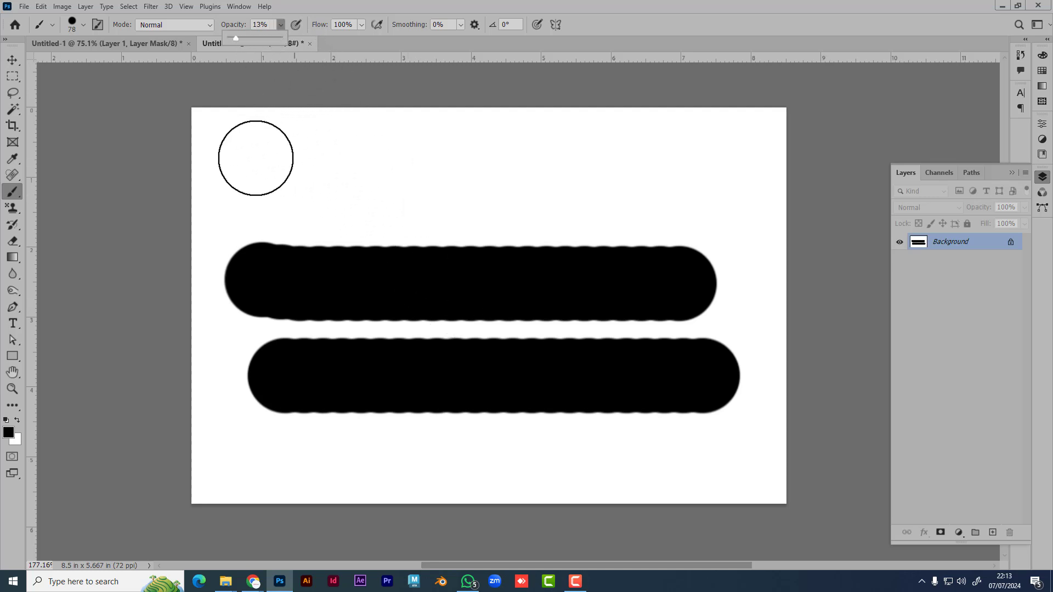
pyautogui.moveTo(255, 158); pyautogui.dragTo(712, 158)
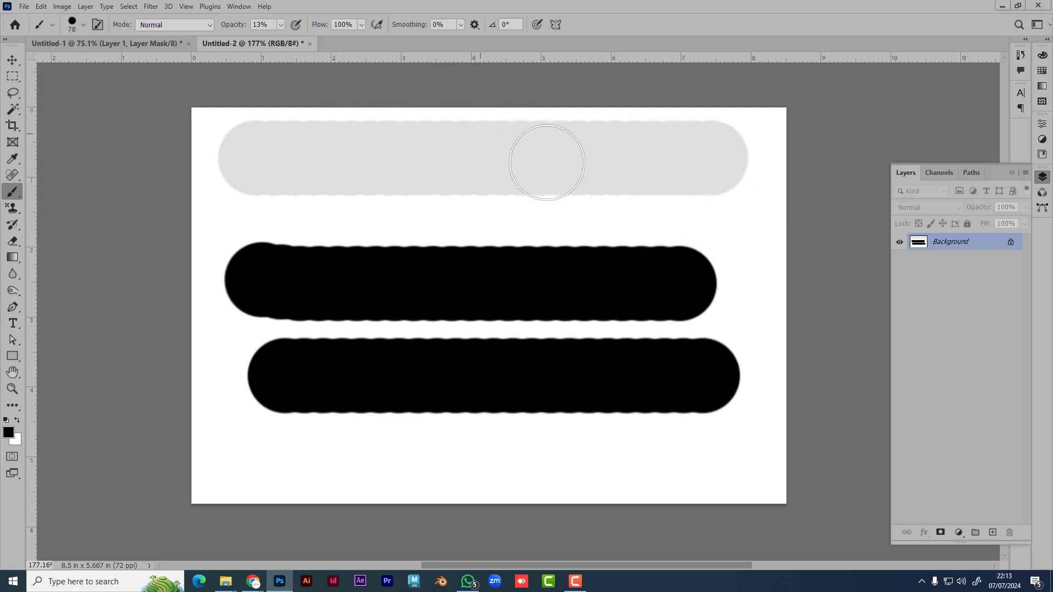
# - Extend the canvas downward with the Crop tool to 8.5 x 18 in
pyautogui.click(13, 125)
pyautogui.moveTo(486, 501); pyautogui.dragTo(489, 538)
pyautogui.scroll(-3, 508, 449)
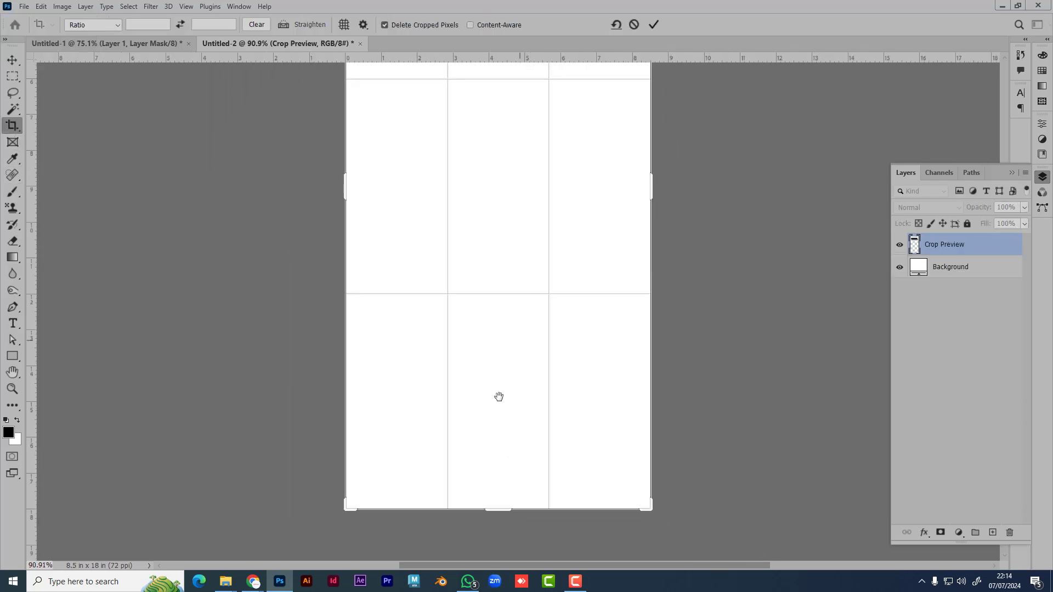
pyautogui.press('Return')
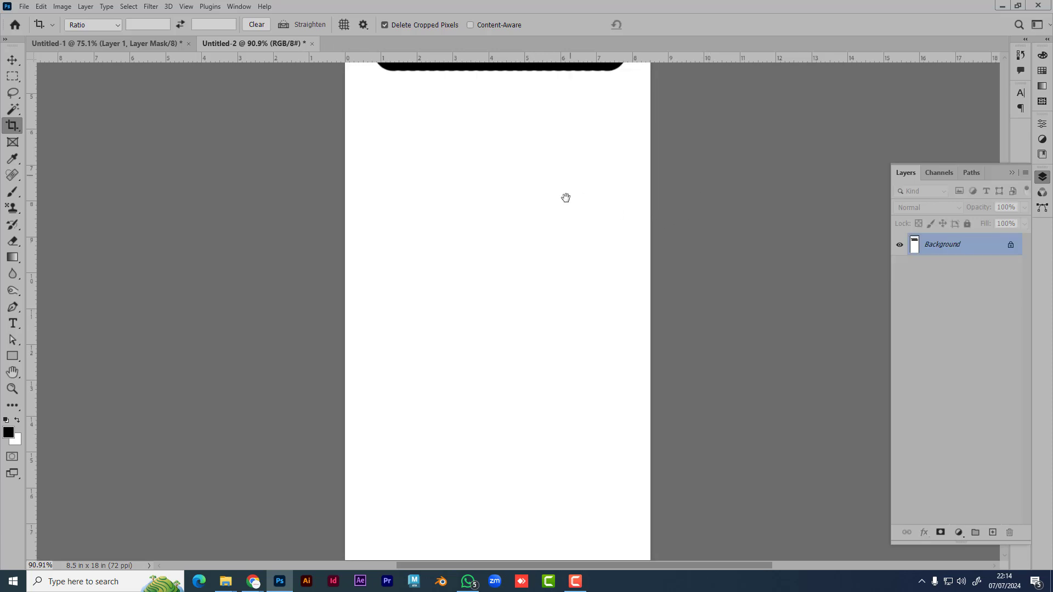
pyautogui.moveTo(566, 197); pyautogui.dragTo(515, 409)
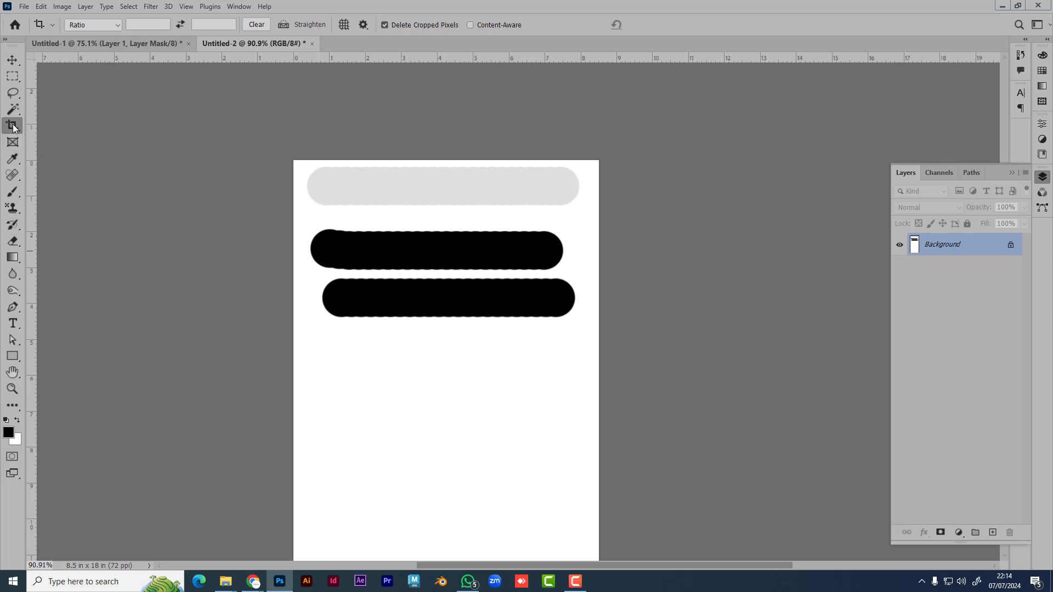
# - Set the brush to 100% opacity and 17% flow and paint a horizontal stroke below the black ones
pyautogui.press('b')
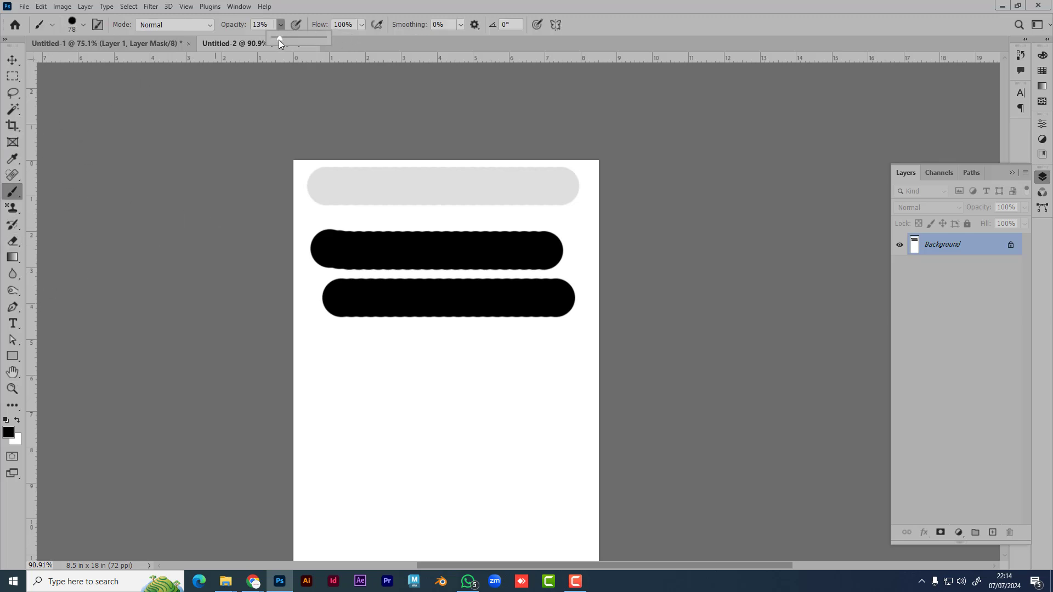
pyautogui.moveTo(279, 39)
pyautogui.mouseDown()
pyautogui.moveTo(379, 39)
pyautogui.moveTo(319, 41)
pyautogui.mouseUp()
pyautogui.click(362, 25)
pyautogui.moveTo(329, 383)
pyautogui.mouseDown()
pyautogui.moveTo(554, 381)
pyautogui.moveTo(558, 392)
pyautogui.mouseUp()
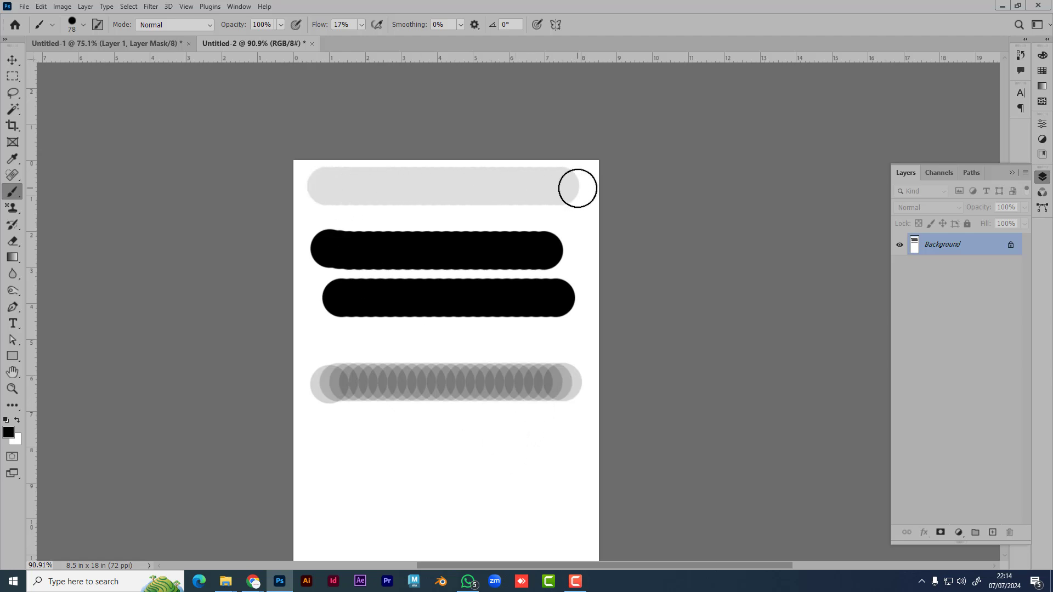
# - Paint another horizontal stroke at 17% flow below the existing ones and go over it repeatedly until it builds up to solid black
pyautogui.moveTo(324, 455); pyautogui.dragTo(570, 455)
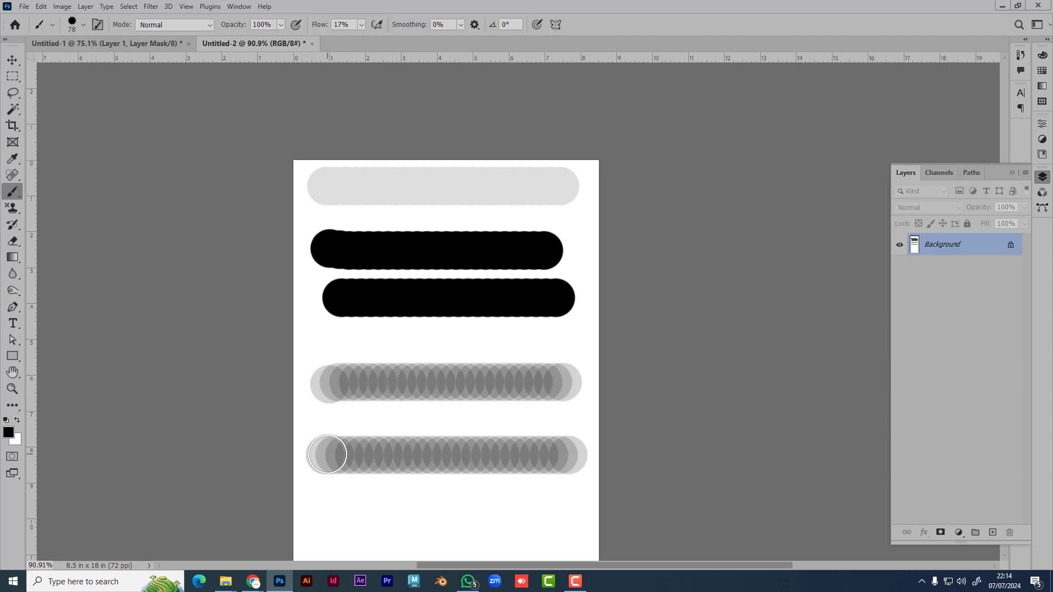
pyautogui.moveTo(328, 455)
pyautogui.mouseDown()
pyautogui.moveTo(612, 441)
pyautogui.moveTo(310, 448)
pyautogui.moveTo(562, 453)
pyautogui.moveTo(306, 460)
pyautogui.moveTo(569, 462)
pyautogui.moveTo(327, 464)
pyautogui.moveTo(566, 461)
pyautogui.moveTo(345, 461)
pyautogui.moveTo(566, 450)
pyautogui.moveTo(346, 458)
pyautogui.moveTo(601, 458)
pyautogui.moveTo(336, 470)
pyautogui.moveTo(568, 460)
pyautogui.moveTo(319, 459)
pyautogui.moveTo(550, 460)
pyautogui.mouseUp()
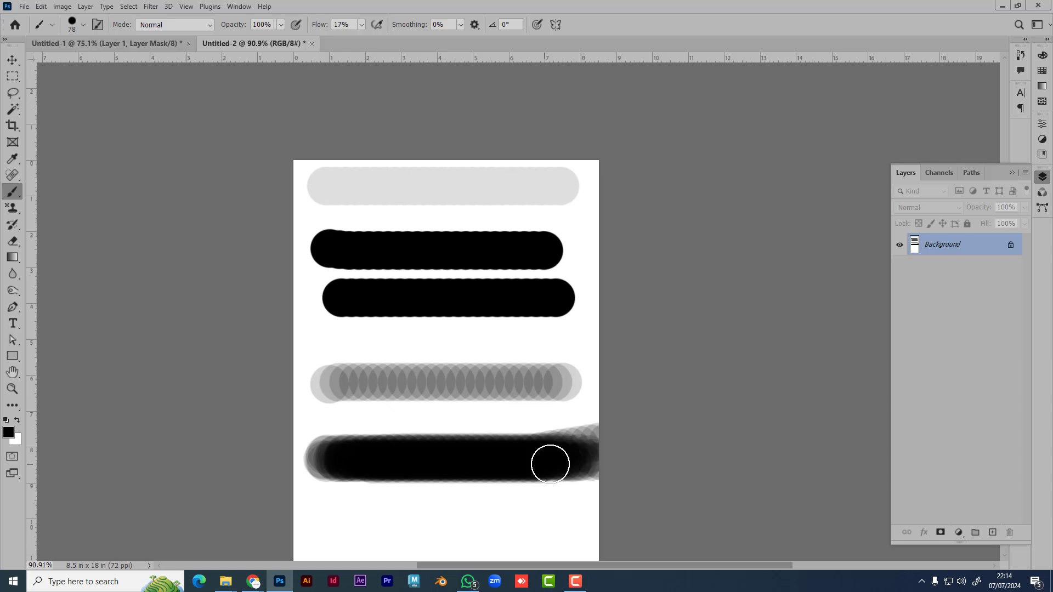
# - In Untitled-1, paint black at 17% flow on Layer 1's mask along the seam between the skies, and reset the brush flow to 100%
pyautogui.click(131, 45)
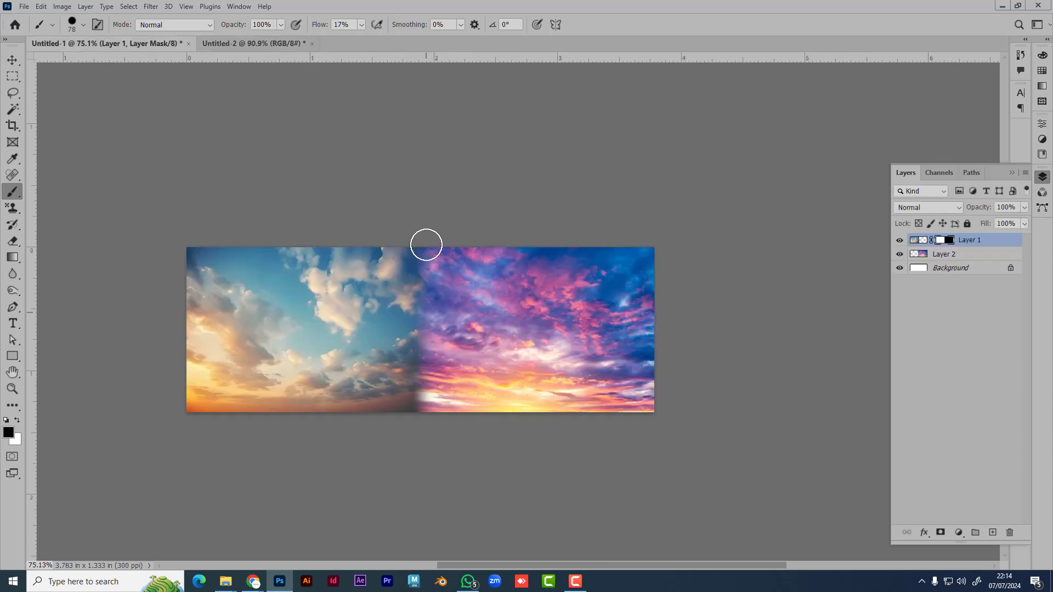
pyautogui.moveTo(427, 244)
pyautogui.mouseDown()
pyautogui.moveTo(423, 317)
pyautogui.moveTo(419, 229)
pyautogui.moveTo(433, 371)
pyautogui.moveTo(414, 237)
pyautogui.mouseUp()
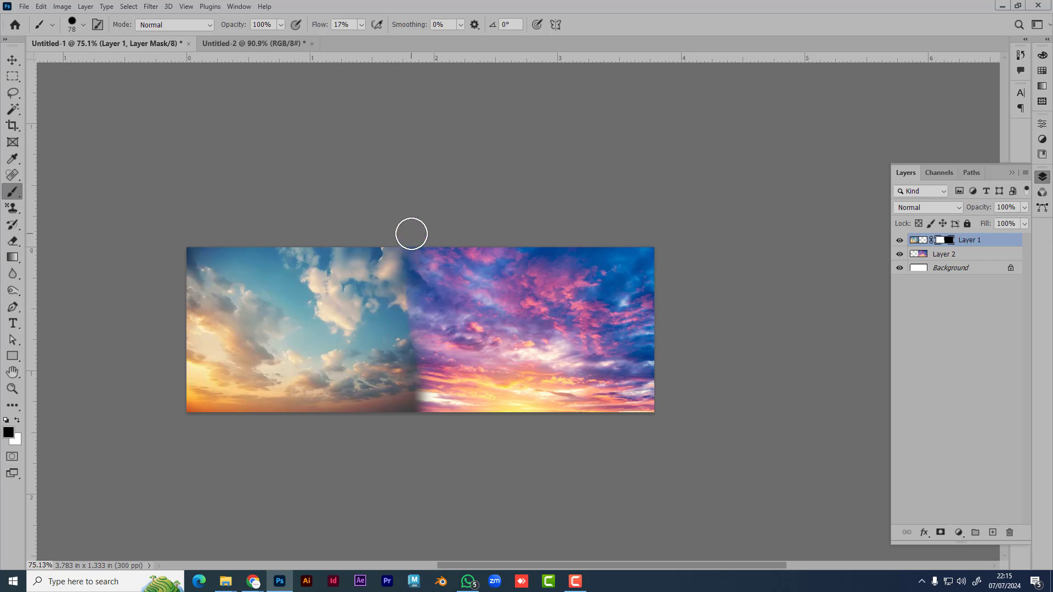
pyautogui.moveTo(411, 234)
pyautogui.mouseDown()
pyautogui.moveTo(439, 382)
pyautogui.moveTo(439, 261)
pyautogui.moveTo(423, 369)
pyautogui.moveTo(434, 388)
pyautogui.moveTo(398, 340)
pyautogui.moveTo(415, 303)
pyautogui.moveTo(433, 336)
pyautogui.moveTo(349, 405)
pyautogui.moveTo(398, 415)
pyautogui.mouseUp()
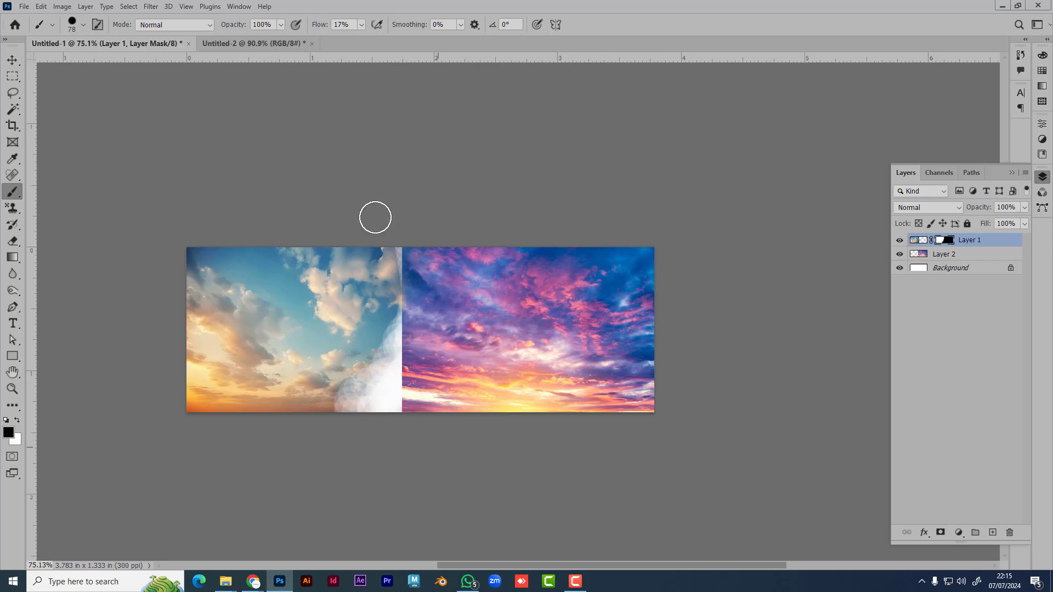
pyautogui.click(361, 24)
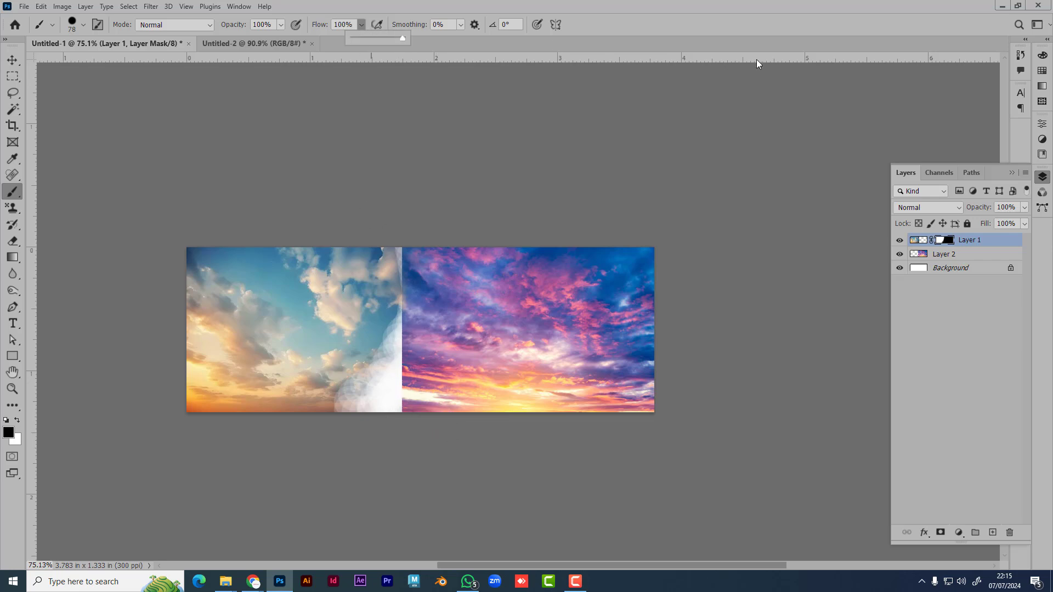
# - Activate the Move tool and look through the fill and adjustment layer types available for the sky document
pyautogui.click(11, 60)
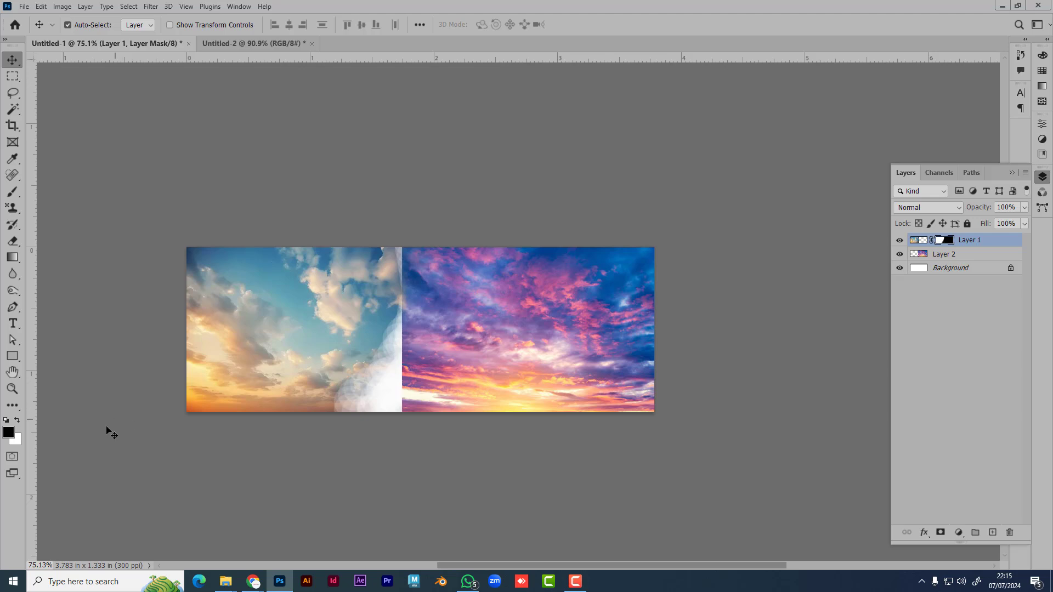
pyautogui.click(1012, 173)
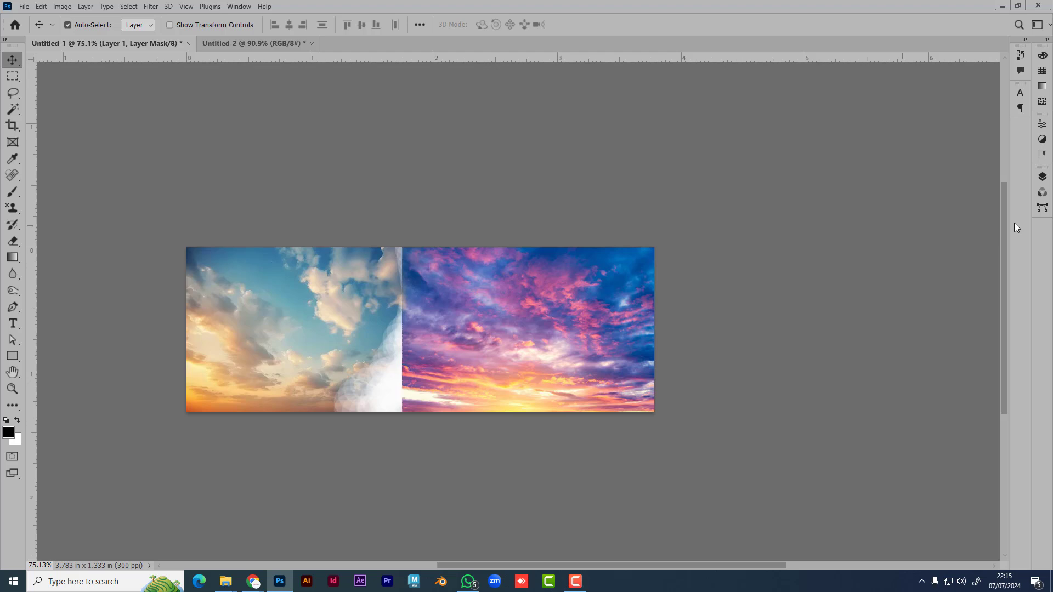
pyautogui.click(1042, 177)
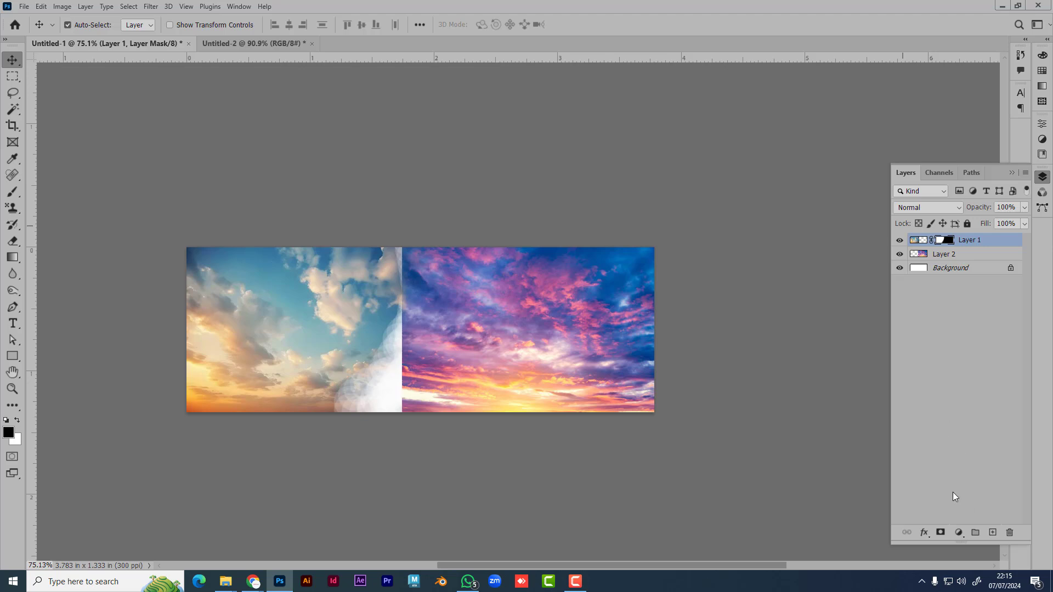
pyautogui.click(959, 533)
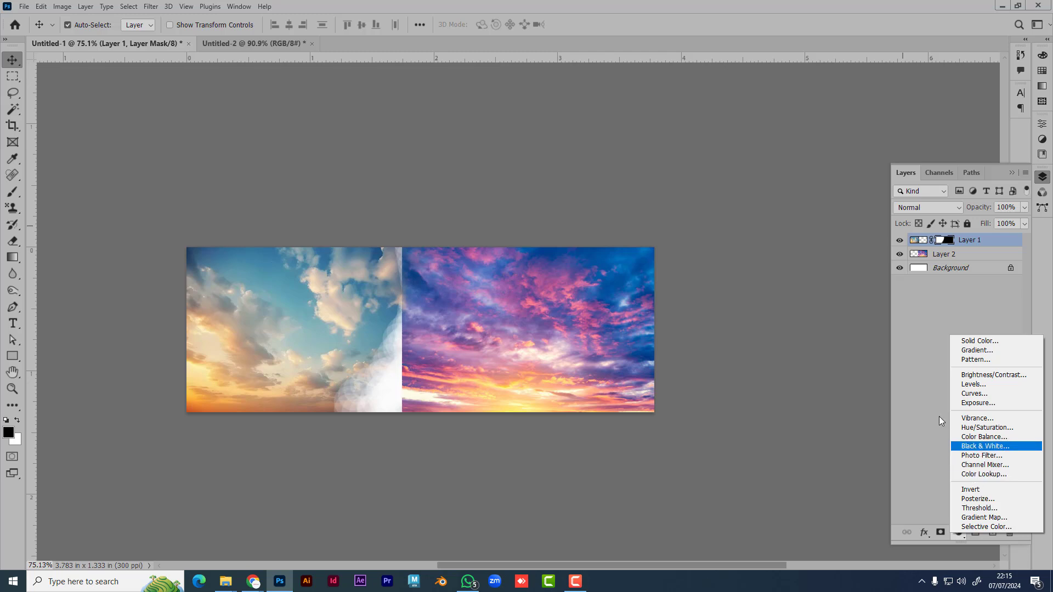
pyautogui.click(880, 354)
pyautogui.click(1013, 173)
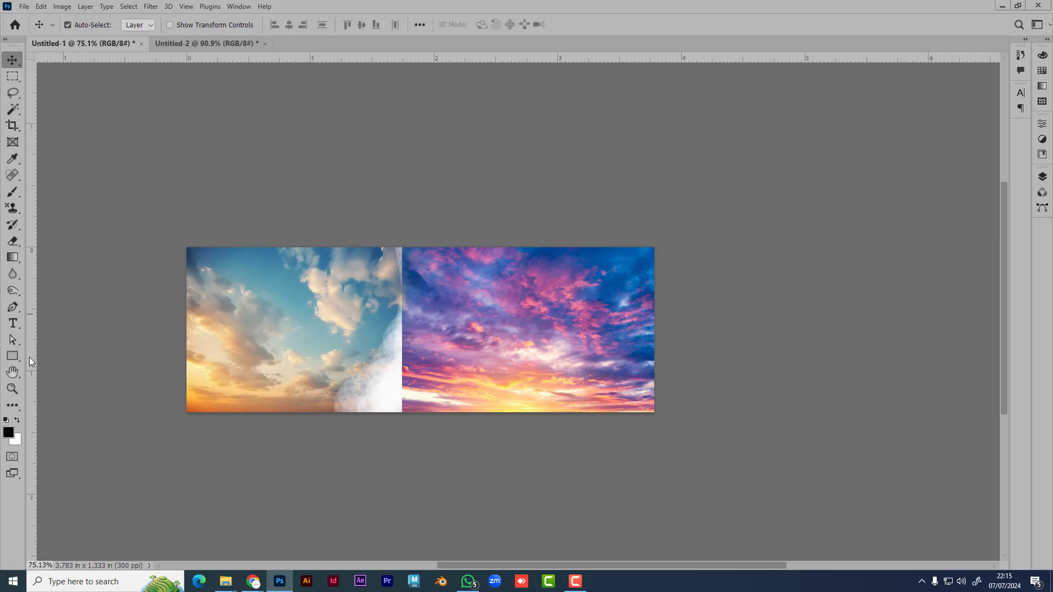
# - Switch from the Pattern Stamp tool to the Clone Stamp tool
pyautogui.click(12, 211)
pyautogui.rightClick(12, 213)
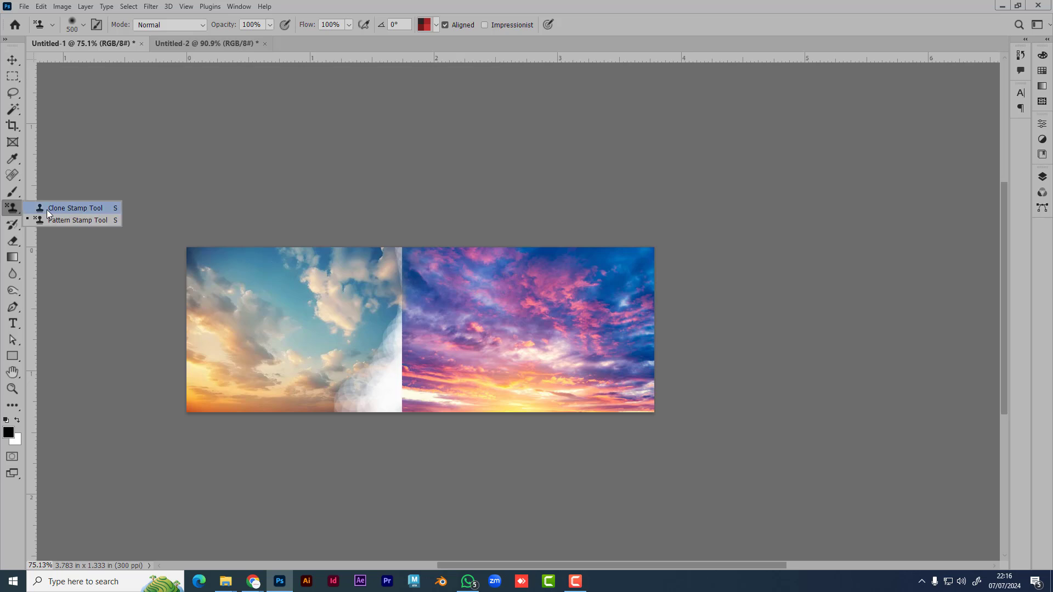
pyautogui.click(47, 210)
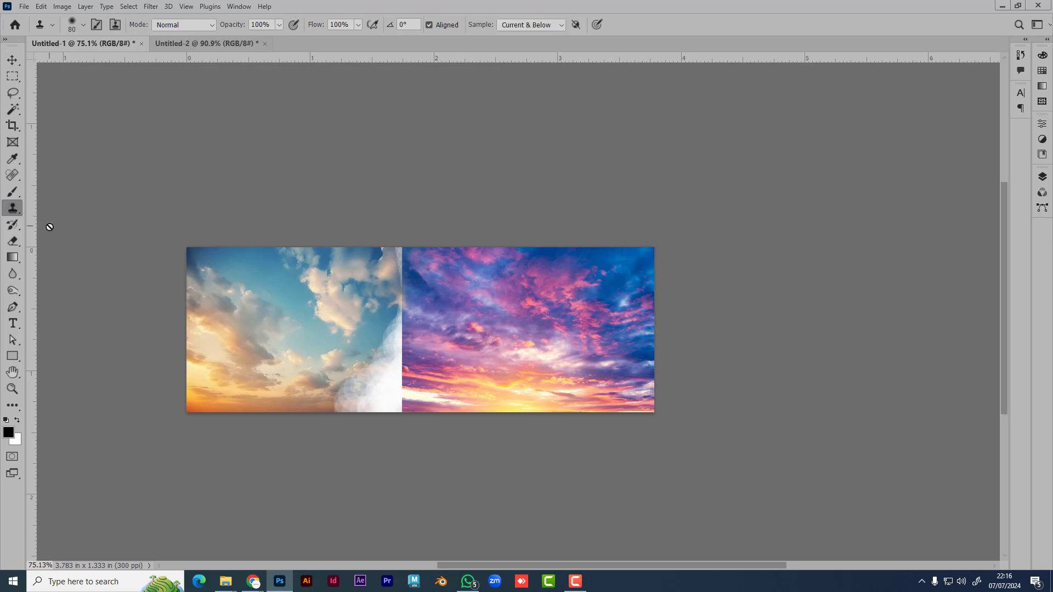
# - Review the sky document's layers, colour channels and paths
pyautogui.click(1044, 178)
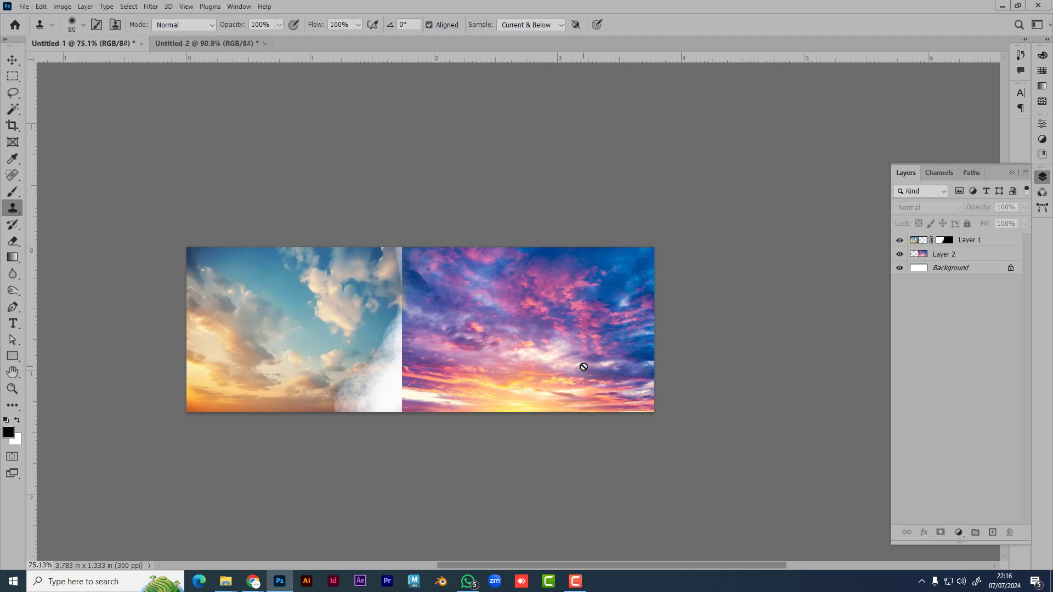
pyautogui.click(938, 172)
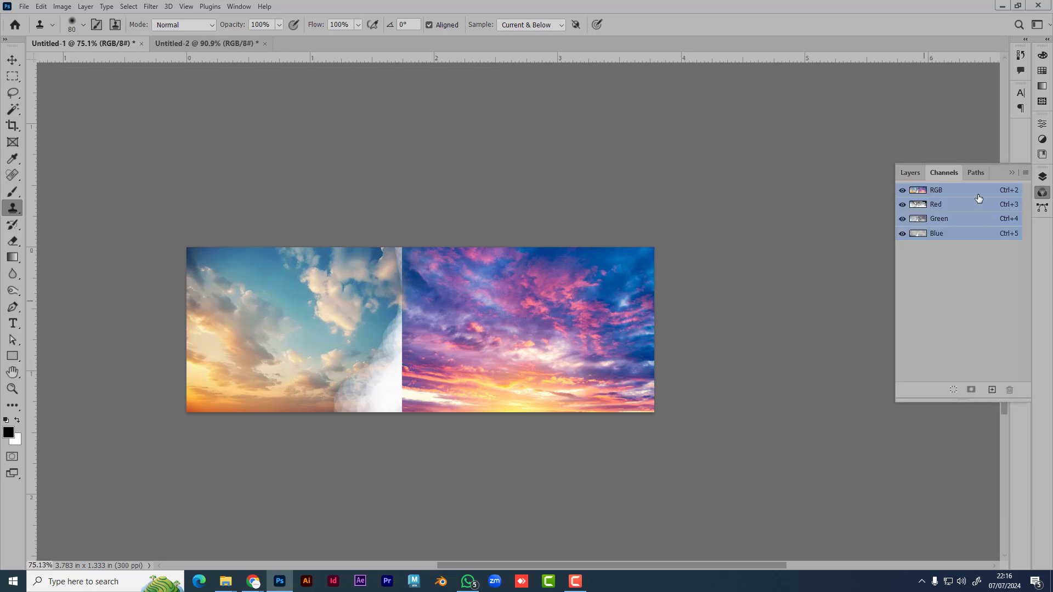
pyautogui.click(977, 175)
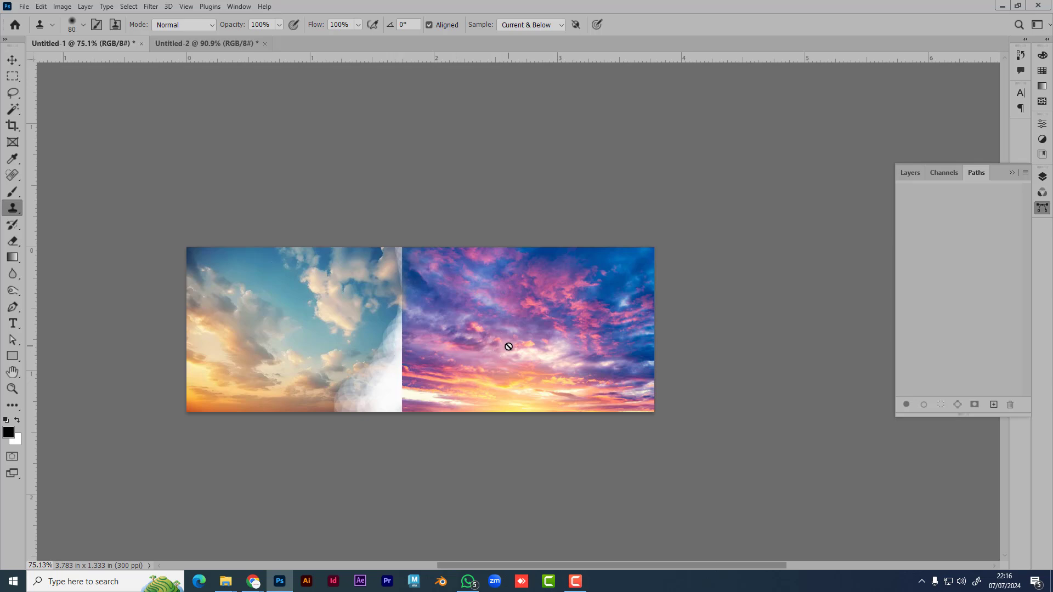
# - Switch to Chrome and look through the Google image results for "sky"
pyautogui.moveTo(257, 587)
pyautogui.click(189, 529)
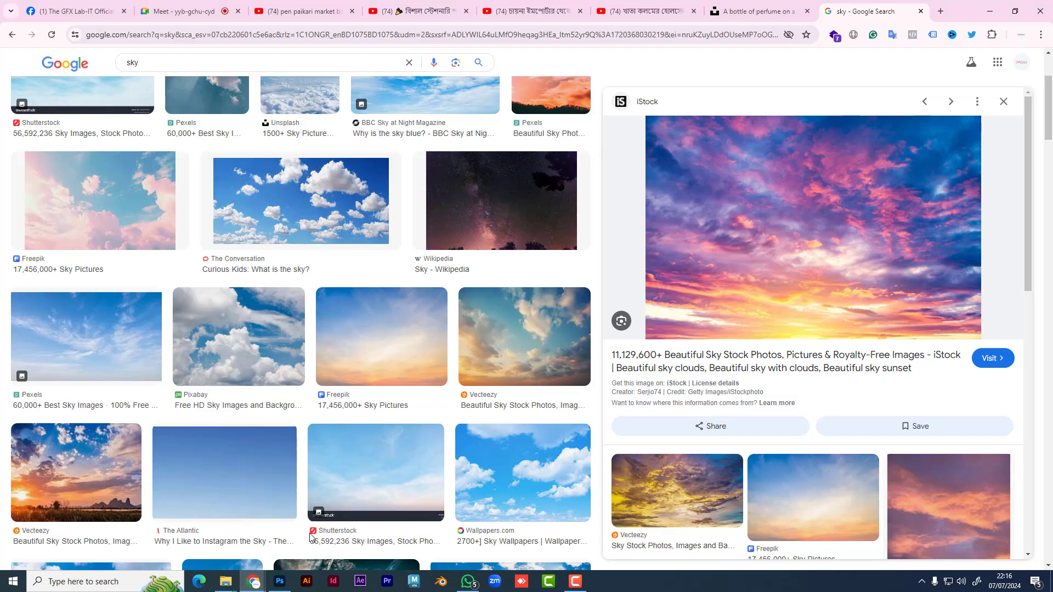
pyautogui.scroll(-5, 395, 384)
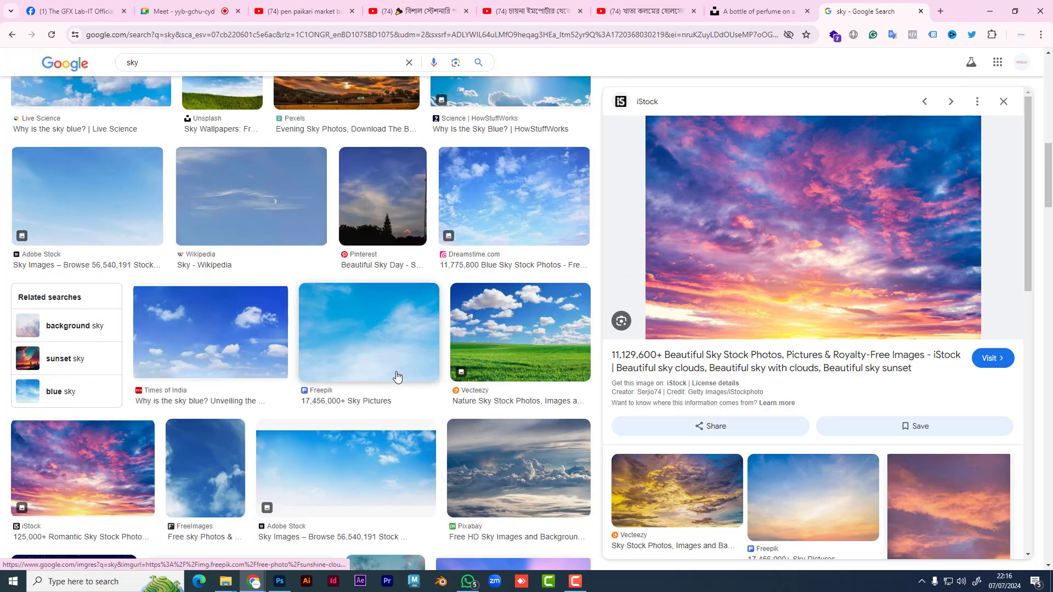
pyautogui.scroll(-4, 398, 371)
pyautogui.scroll(-4, 398, 370)
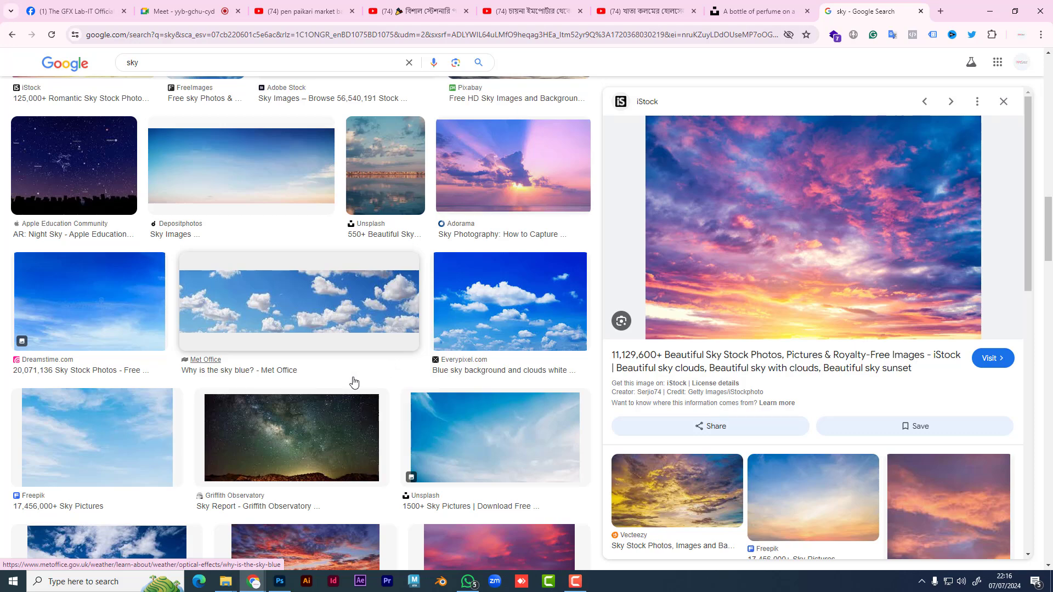
pyautogui.scroll(-7, 353, 383)
pyautogui.scroll(-1, 467, 383)
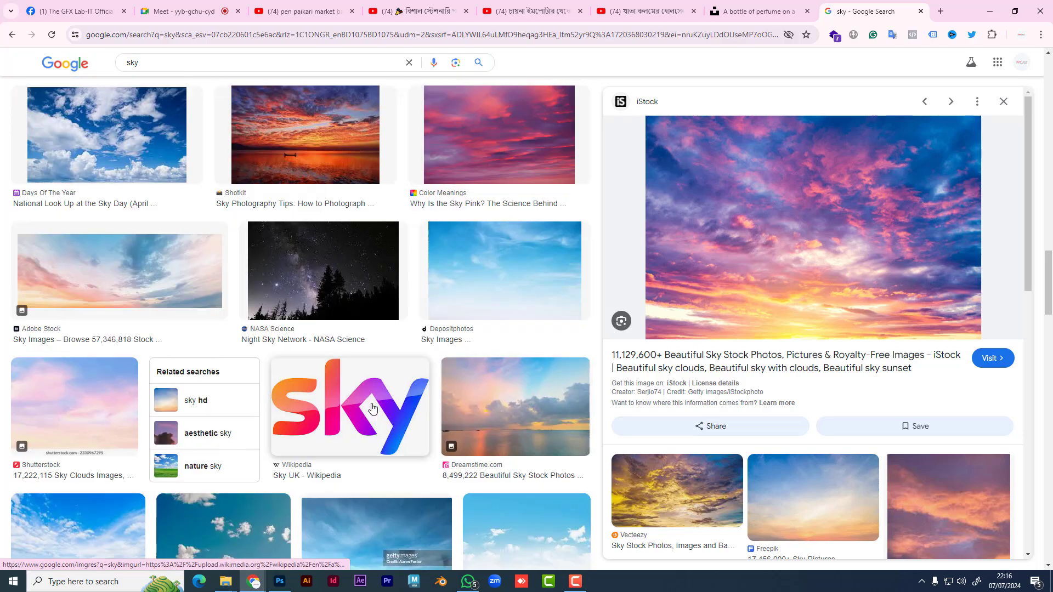
pyautogui.scroll(3, 353, 405)
pyautogui.scroll(-10, 348, 405)
pyautogui.scroll(5, 348, 394)
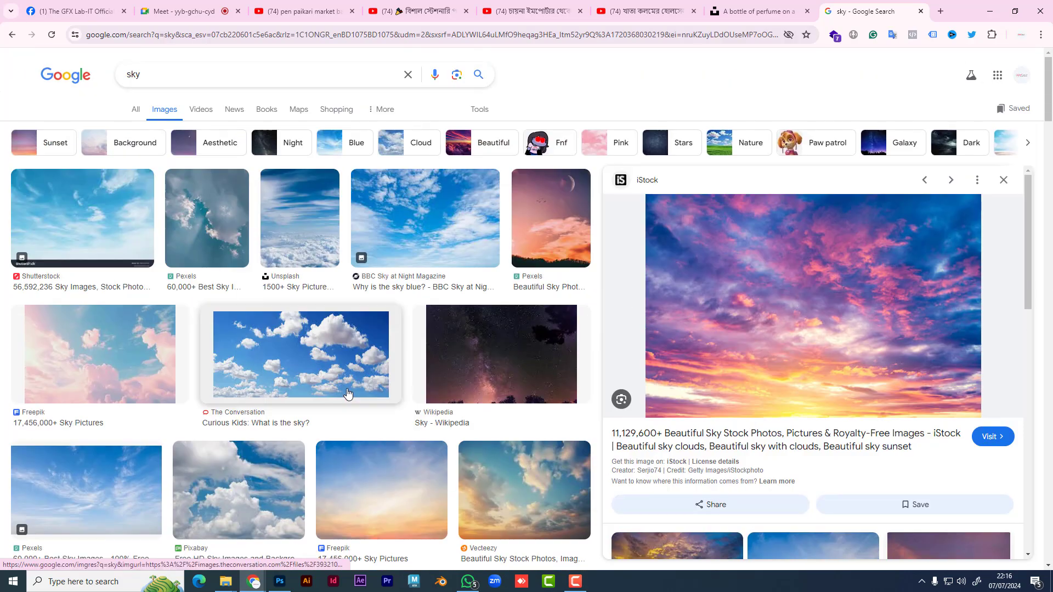
# - Search Google Images for "booggbord"
pyautogui.doubleClick(189, 75)
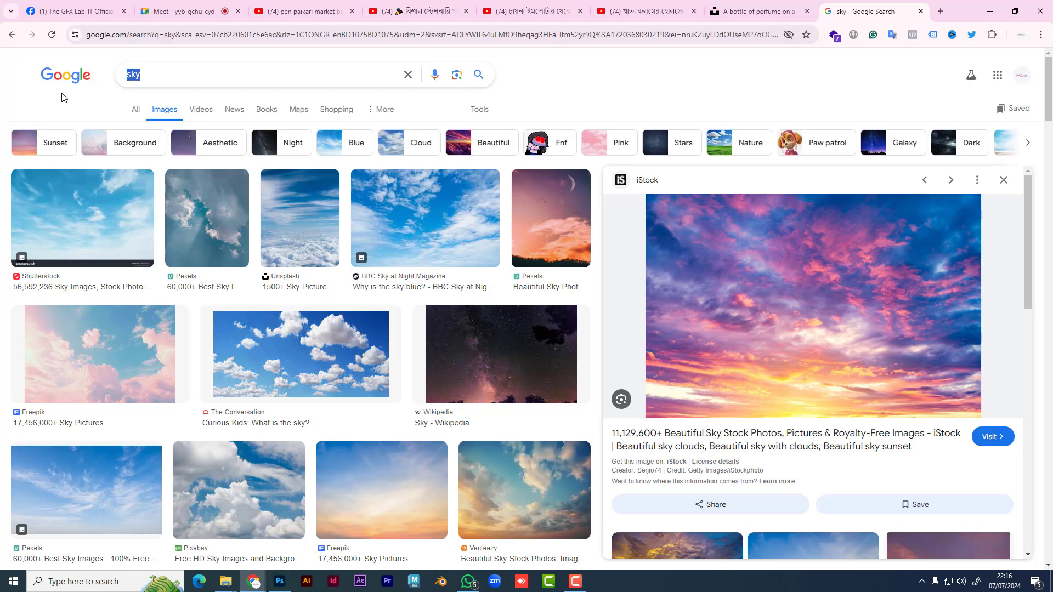
pyautogui.write('boogg')
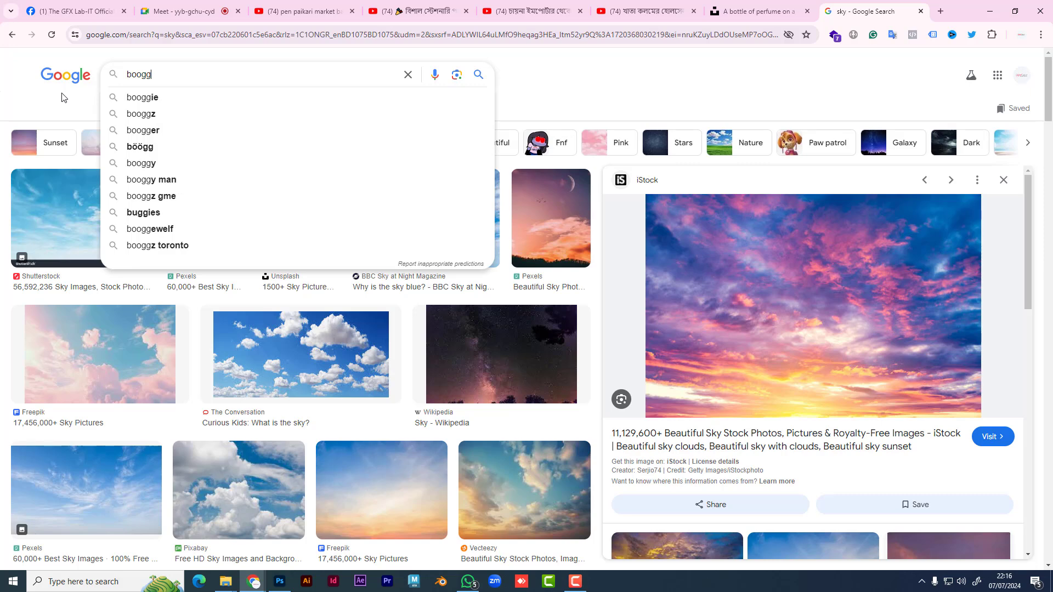
pyautogui.write('bord')
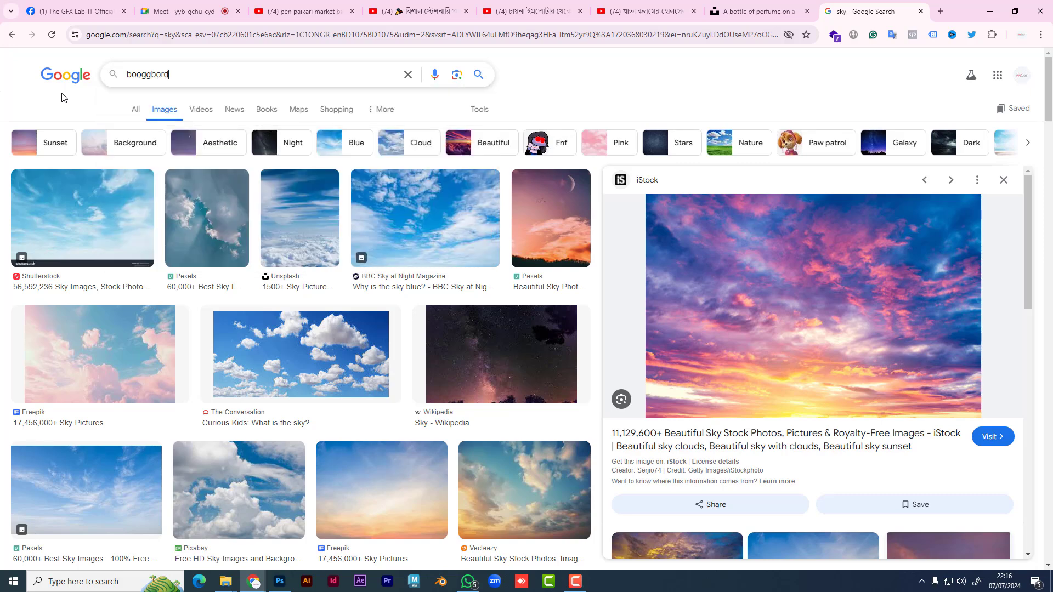
pyautogui.press('Return')
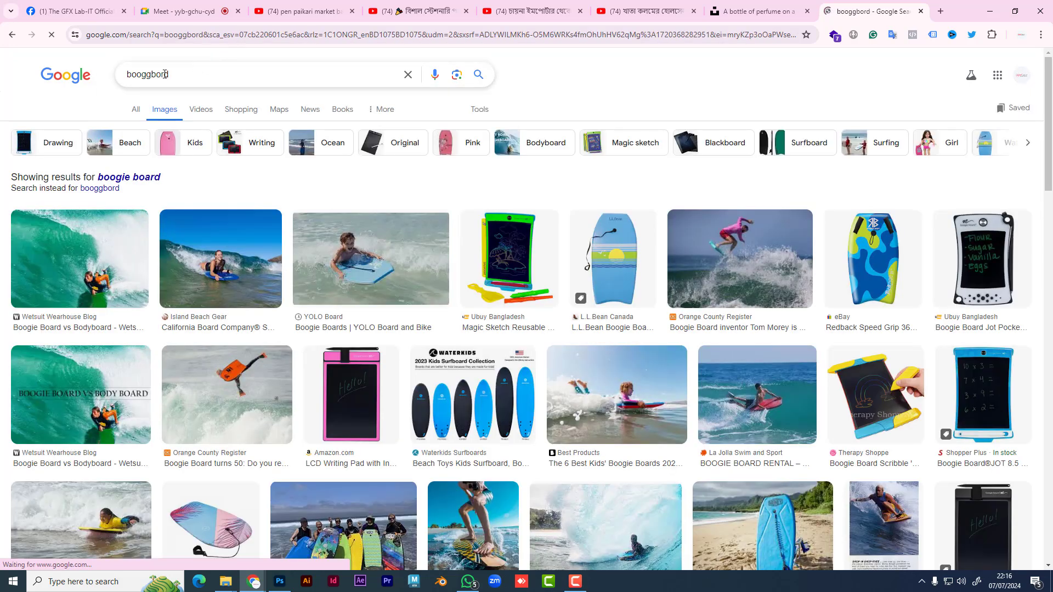
# - Replace the image search with "moodbord" to find mood board examples
pyautogui.doubleClick(165, 74)
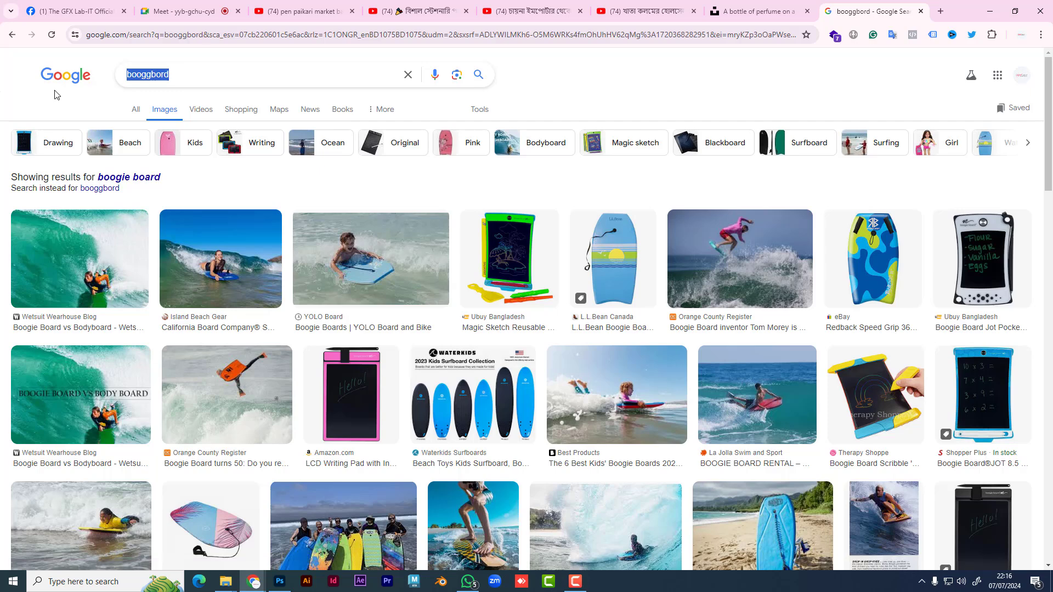
pyautogui.write('moo')
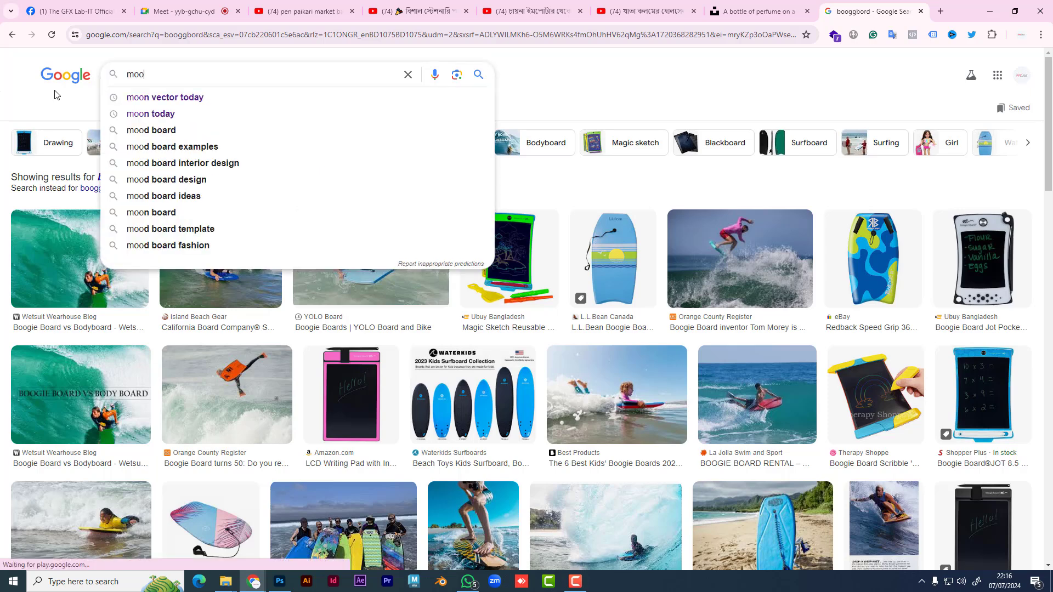
pyautogui.write('dbord')
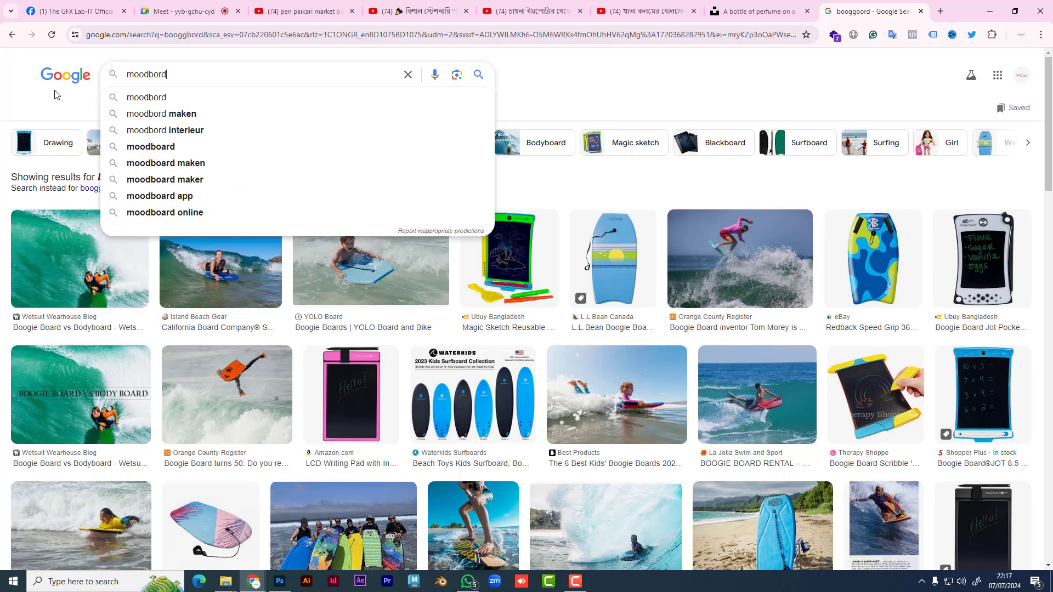
pyautogui.press('Return')
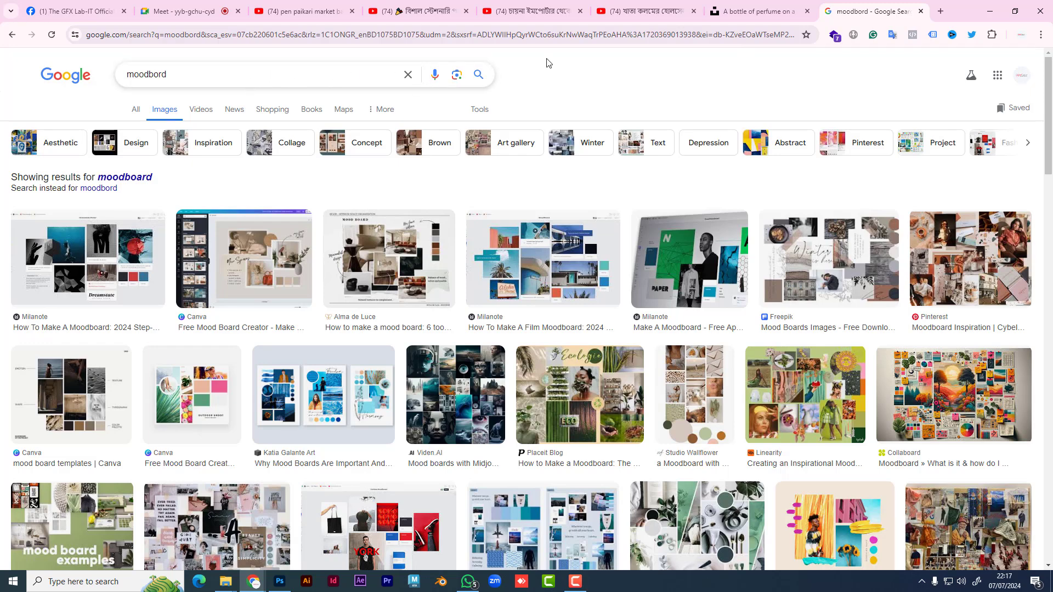
# - In the browser tab showing the perfume bottle photo, search Google for "colage" and look through the image results
pyautogui.click(801, 11)
pyautogui.click(627, 37)
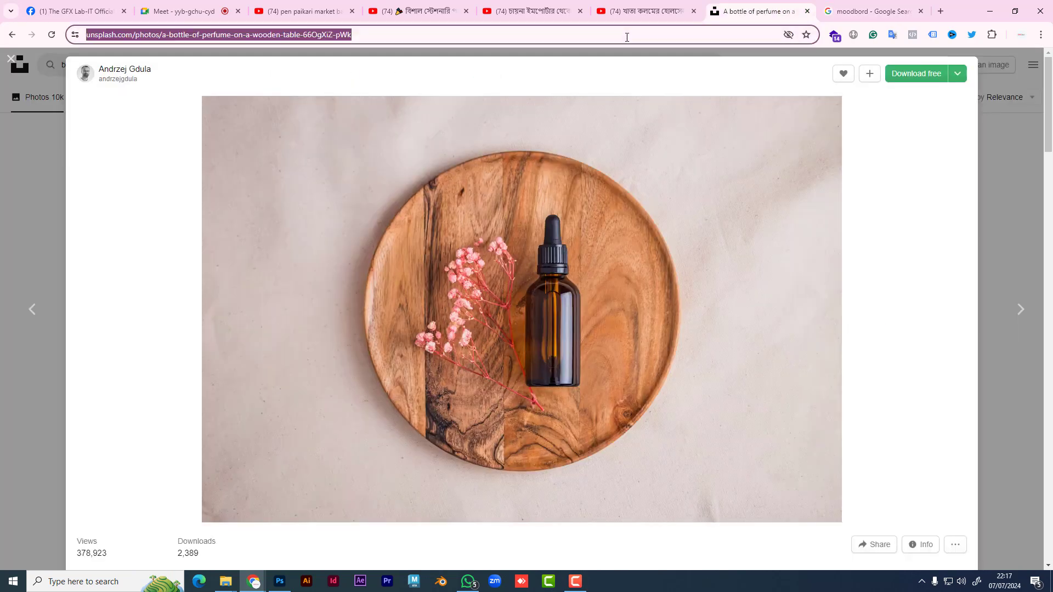
pyautogui.write('cola')
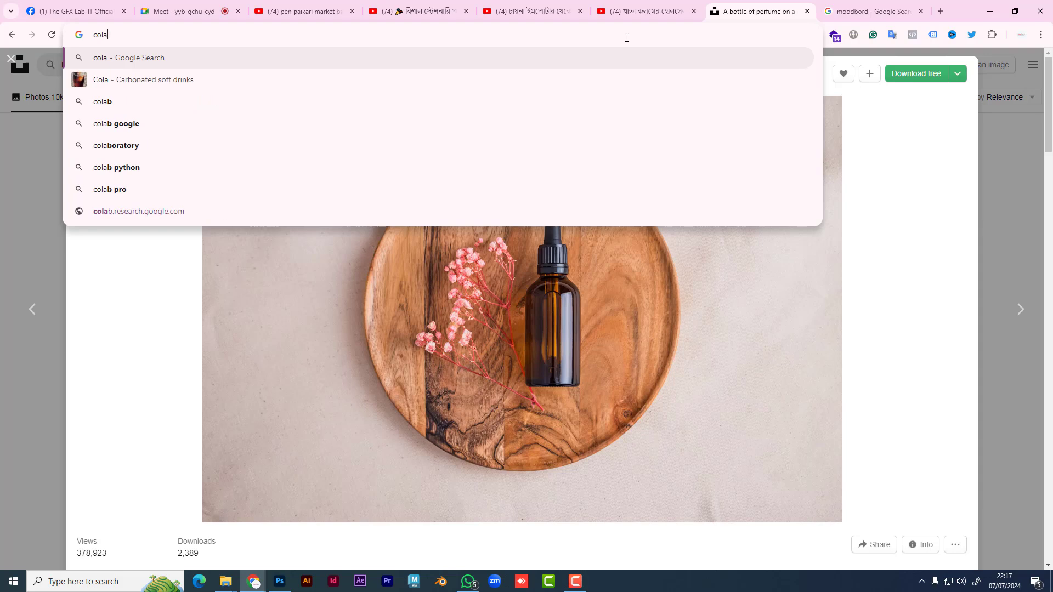
pyautogui.write('ge')
pyautogui.press('Return')
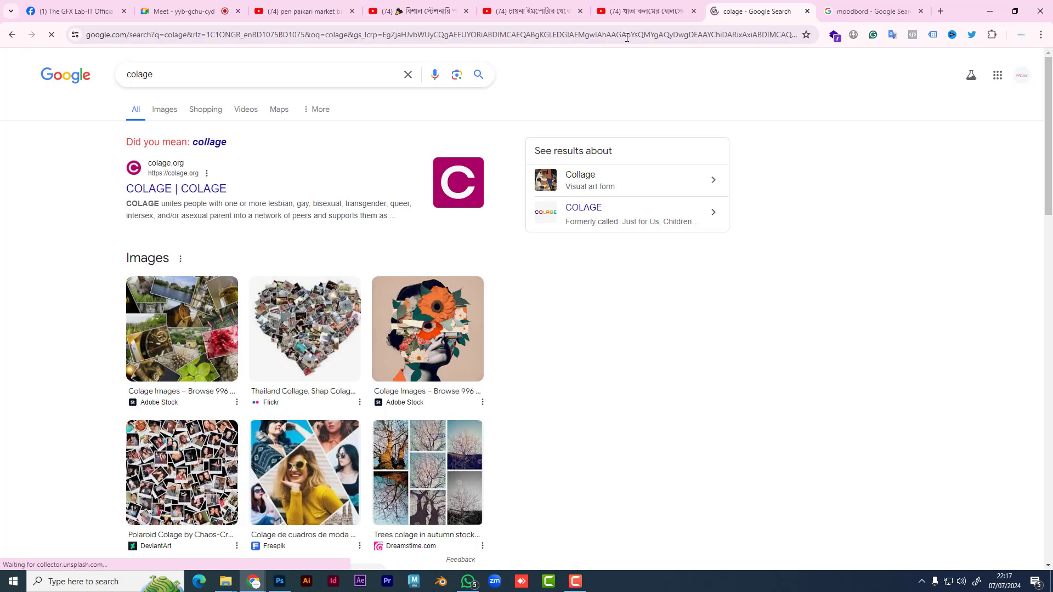
pyautogui.click(165, 109)
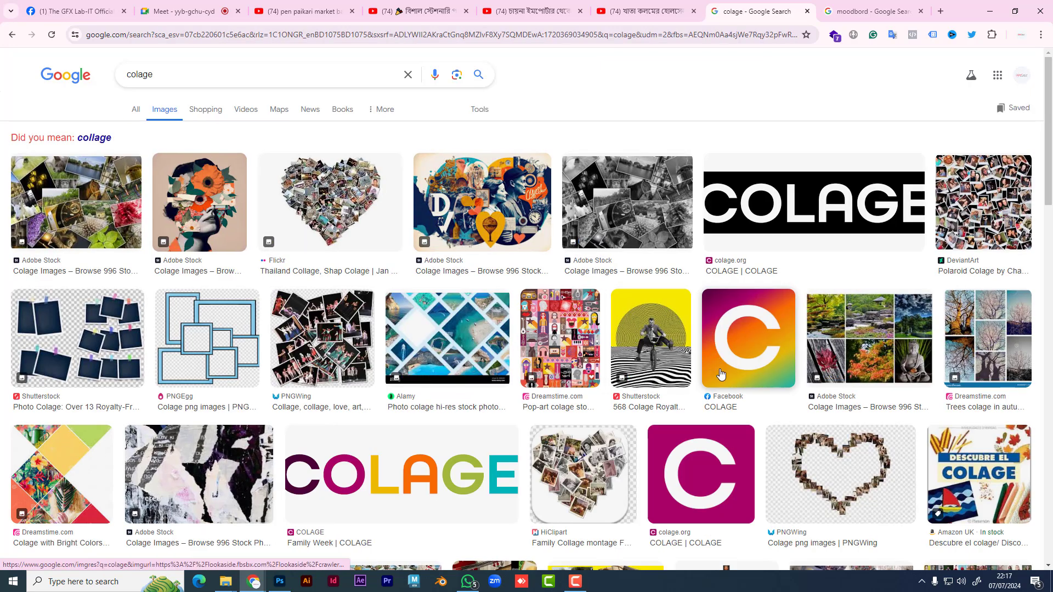
pyautogui.scroll(-3, 689, 365)
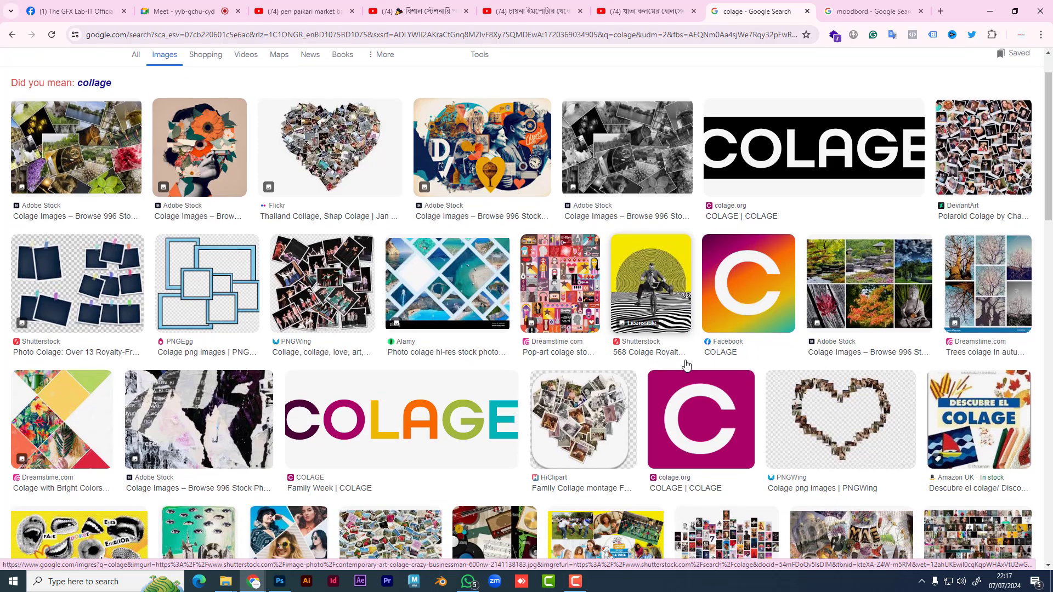
pyautogui.scroll(-2, 686, 365)
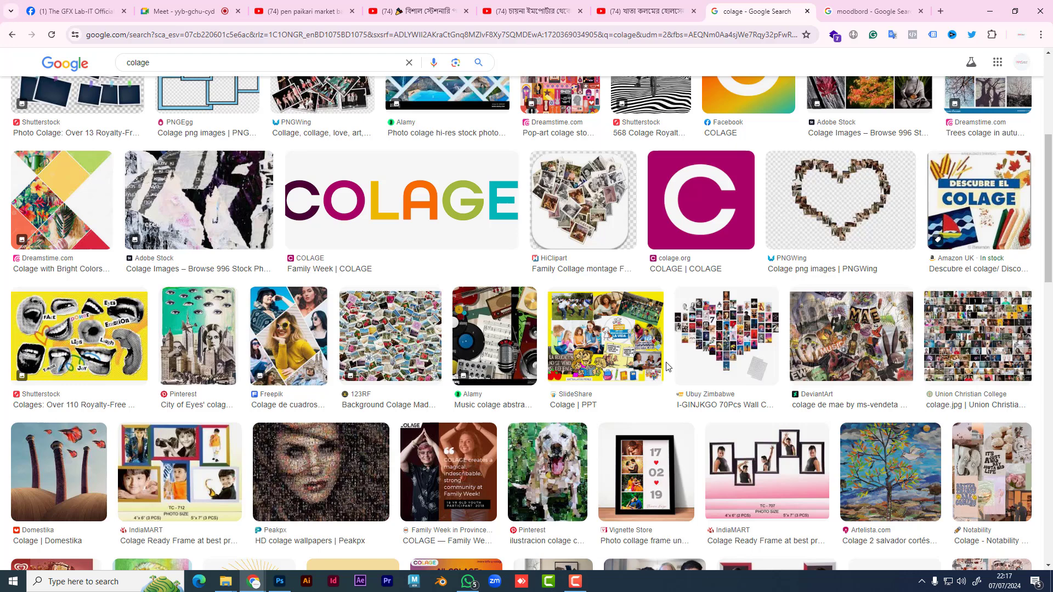
# - Look through the "colage" image results and preview the 123RF travel photo collage and the SlideShare collage
pyautogui.scroll(-3, 459, 416)
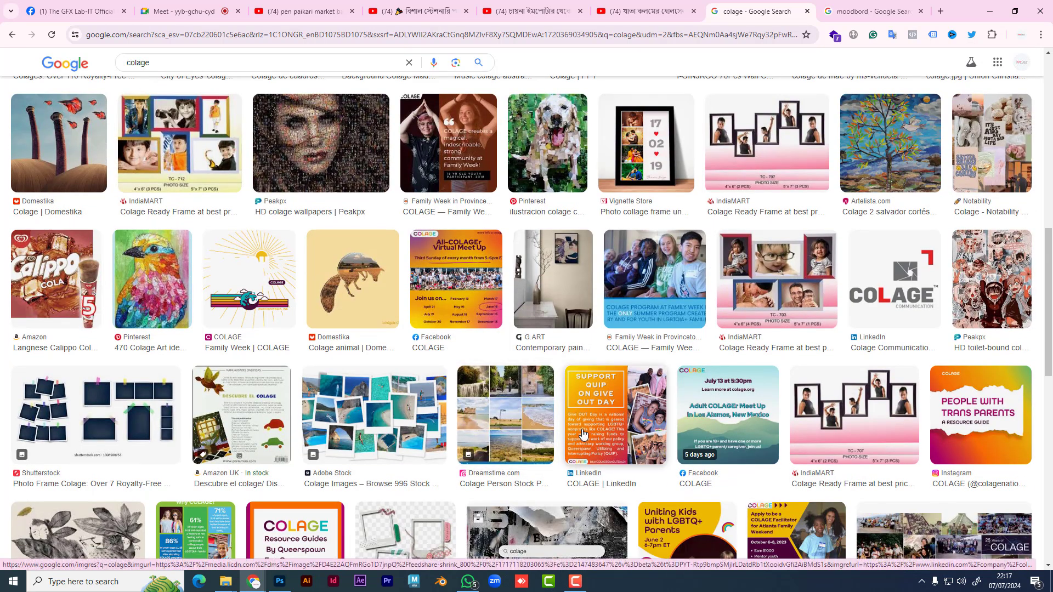
pyautogui.scroll(-3, 633, 439)
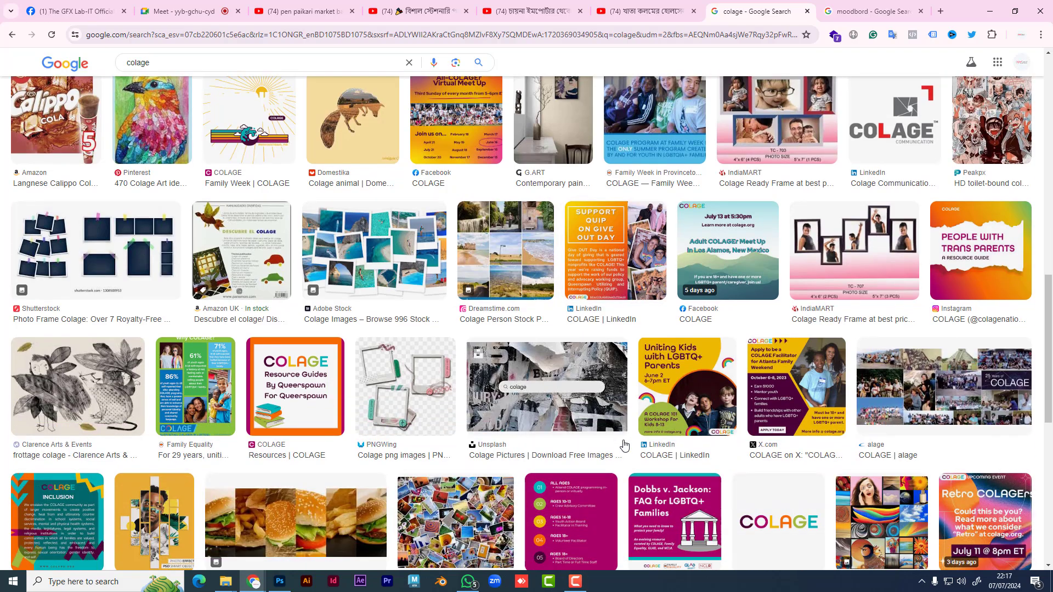
pyautogui.scroll(4, 624, 446)
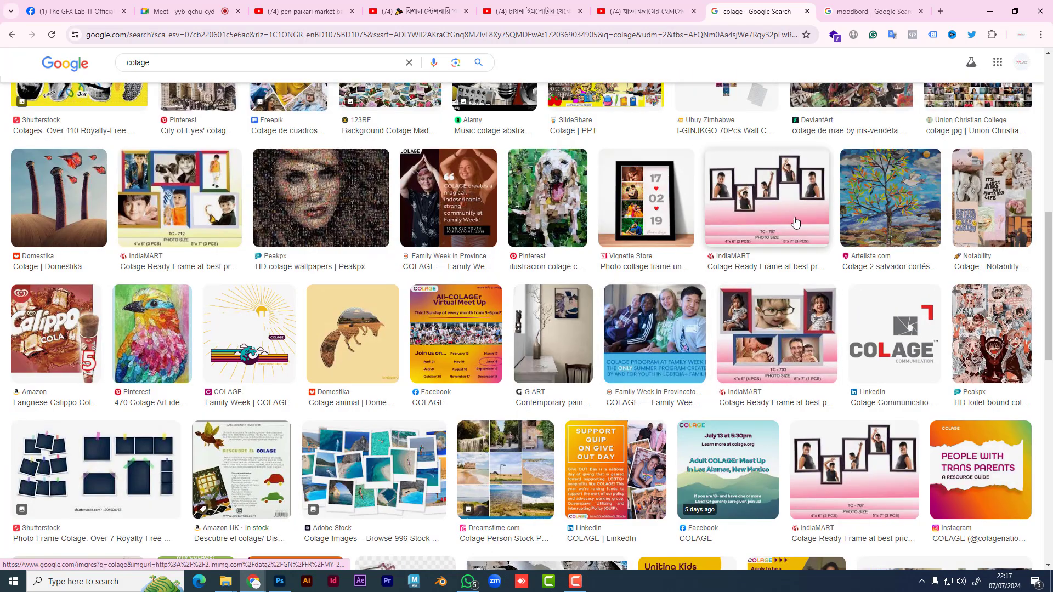
pyautogui.scroll(5, 795, 222)
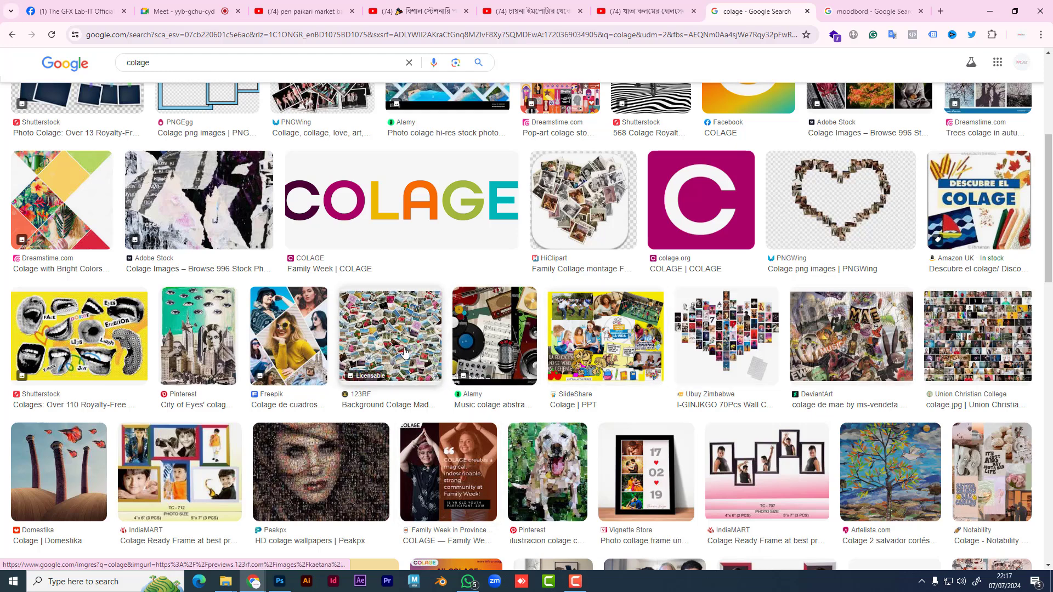
pyautogui.click(397, 341)
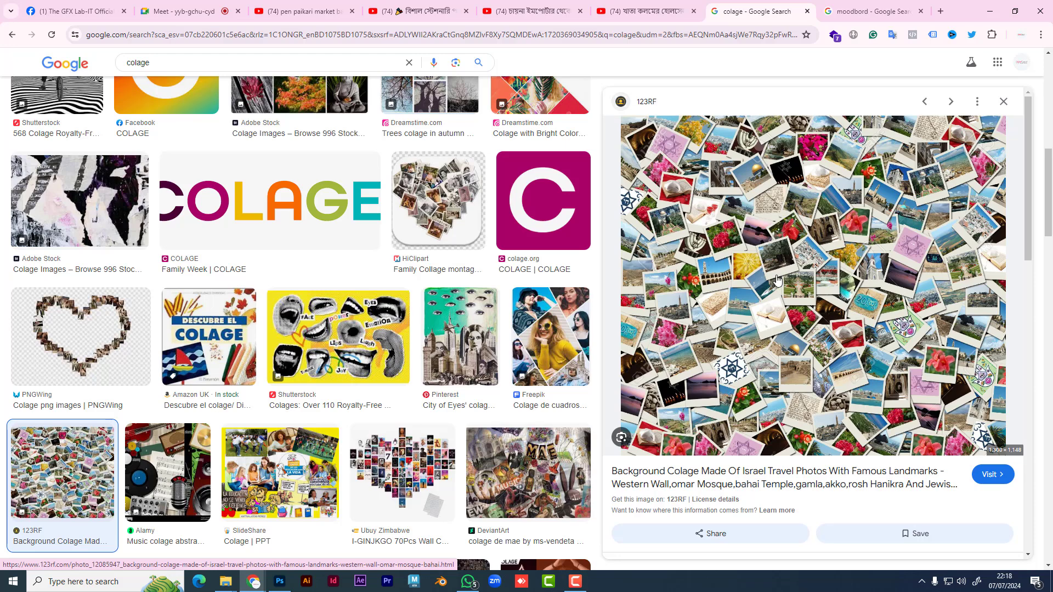
pyautogui.click(280, 471)
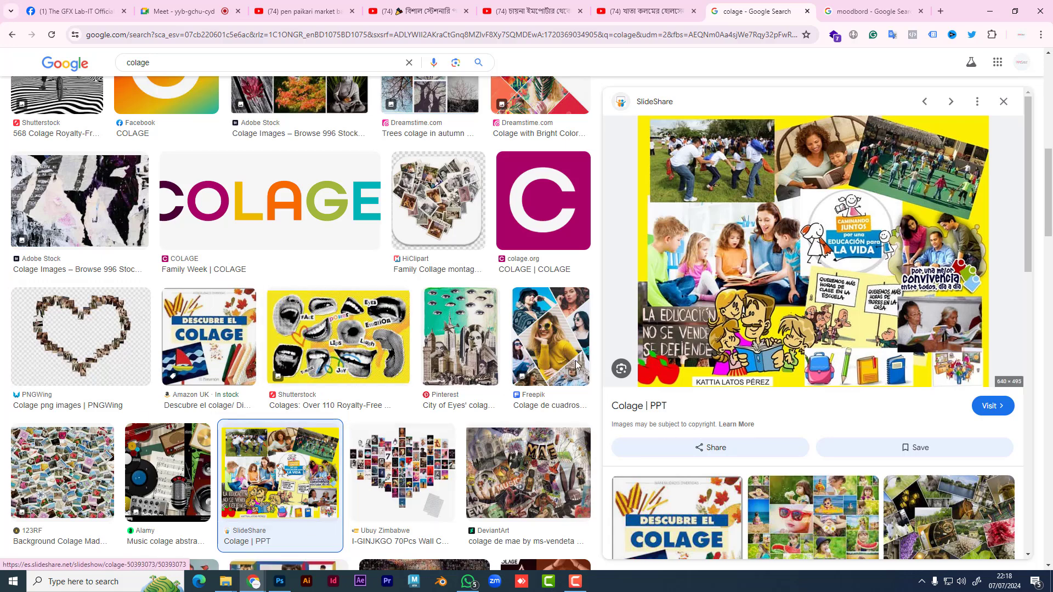
# - Return to the "moodbord" Google Images results and look through the mood board examples
pyautogui.click(700, 11)
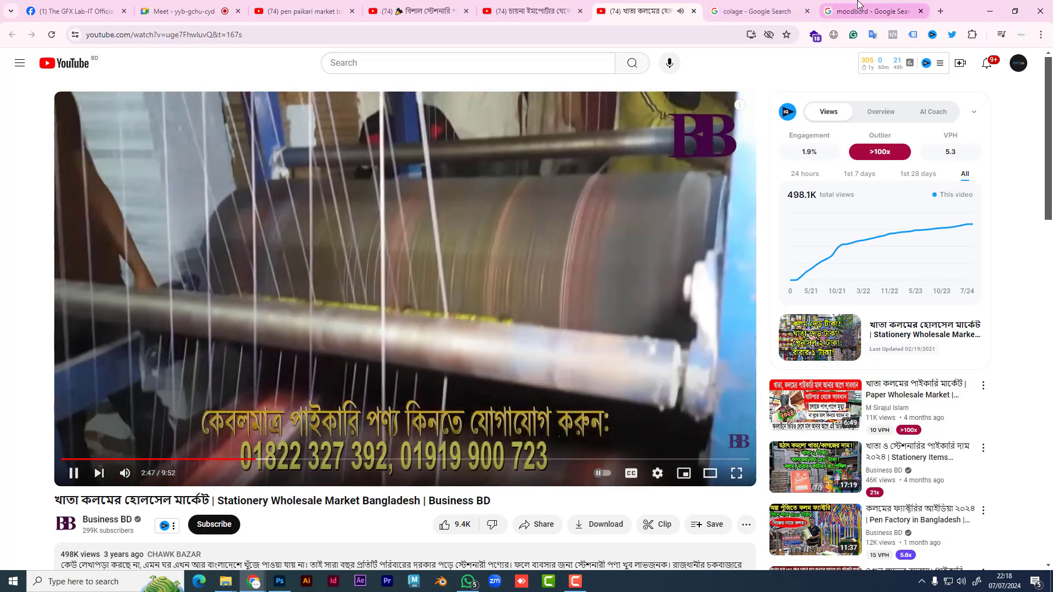
pyautogui.click(872, 11)
pyautogui.click(647, 11)
pyautogui.click(872, 11)
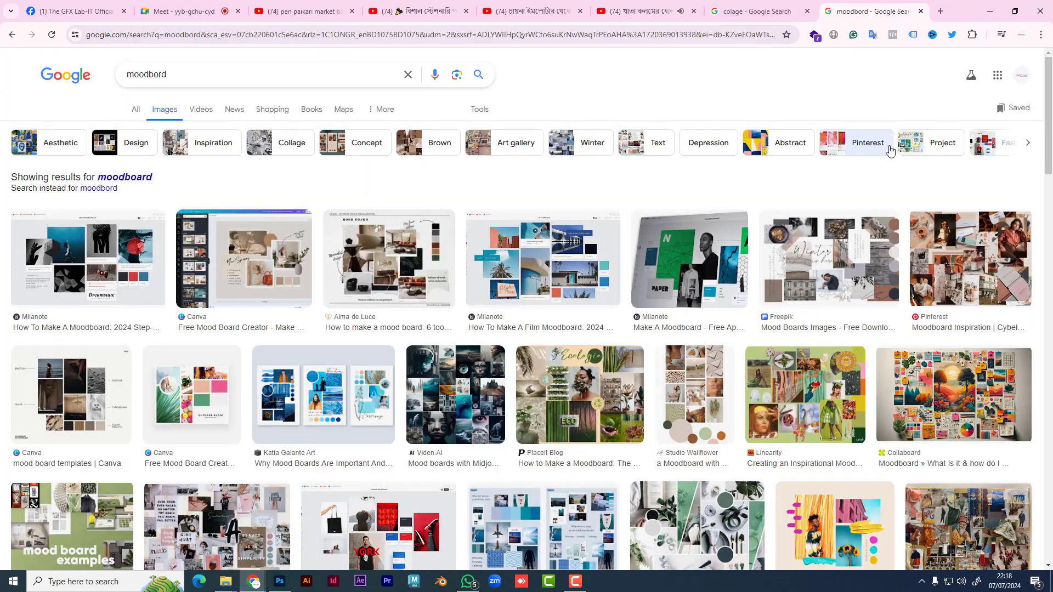
pyautogui.scroll(-5, 439, 394)
pyautogui.scroll(-4, 438, 396)
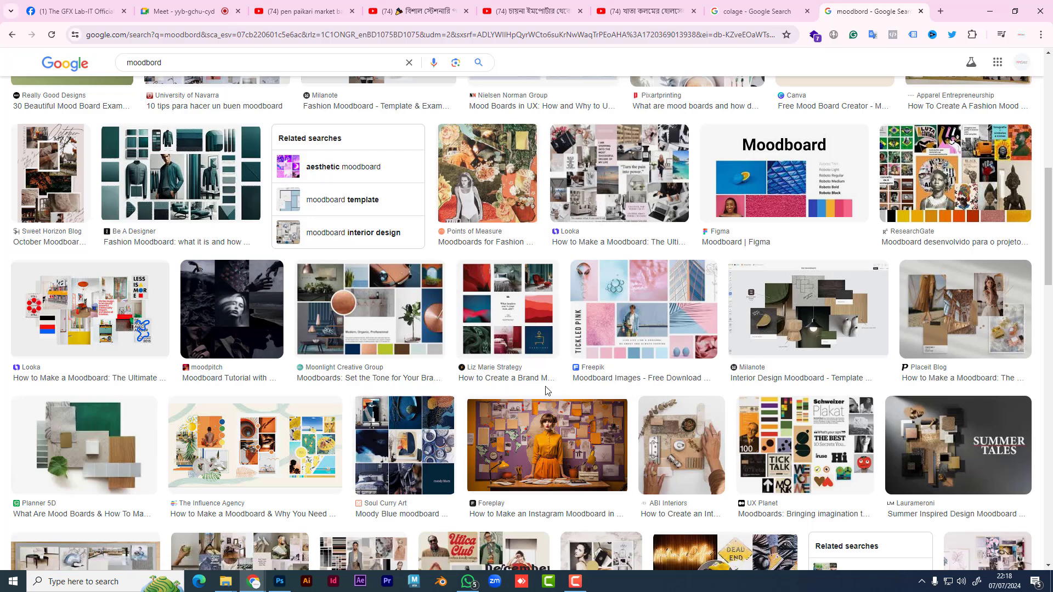
pyautogui.scroll(-4, 546, 390)
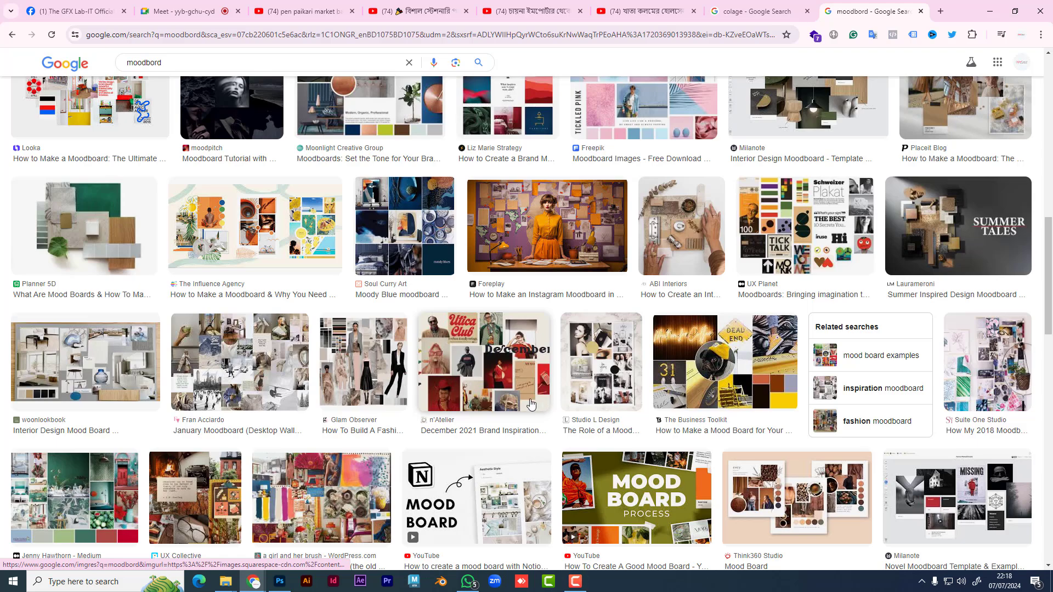
pyautogui.scroll(-4, 549, 406)
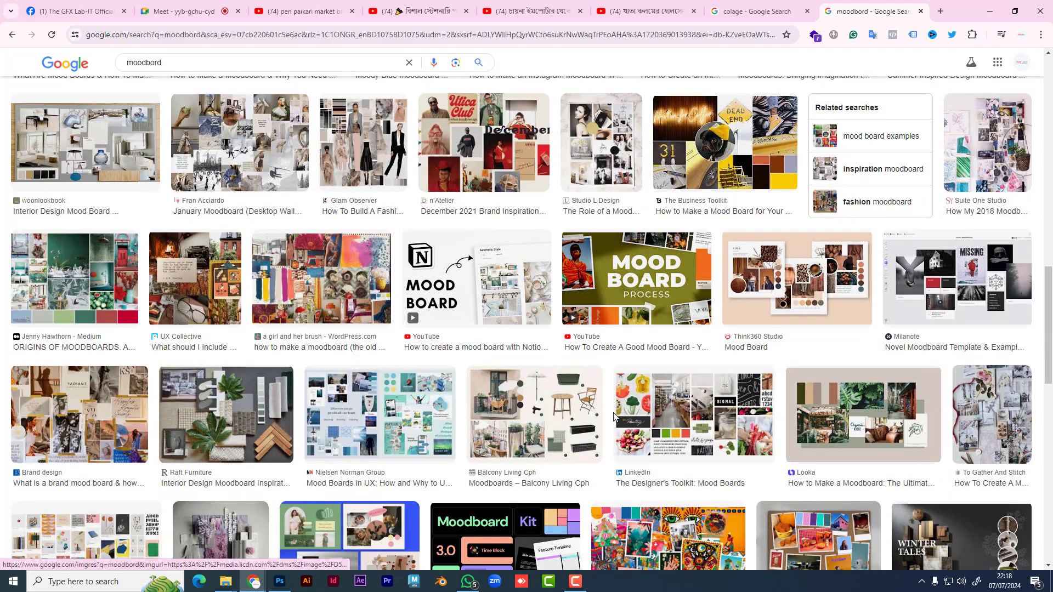
pyautogui.scroll(-4, 620, 413)
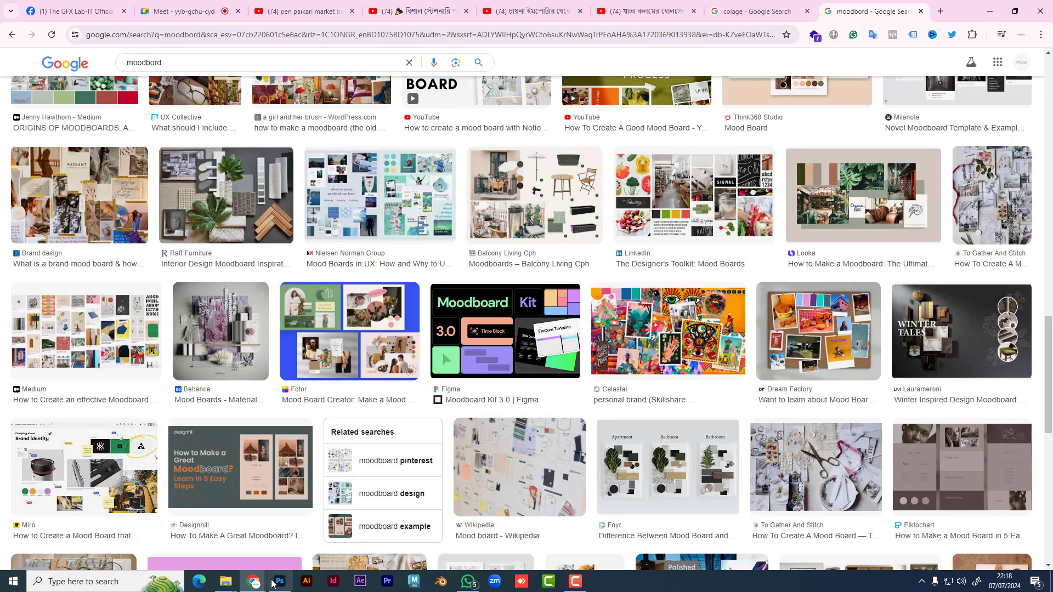
# - Open The GFX Lab-IT Official Freelancing Group on Facebook and view the posted sunset silhouette artwork full size
pyautogui.click(76, 11)
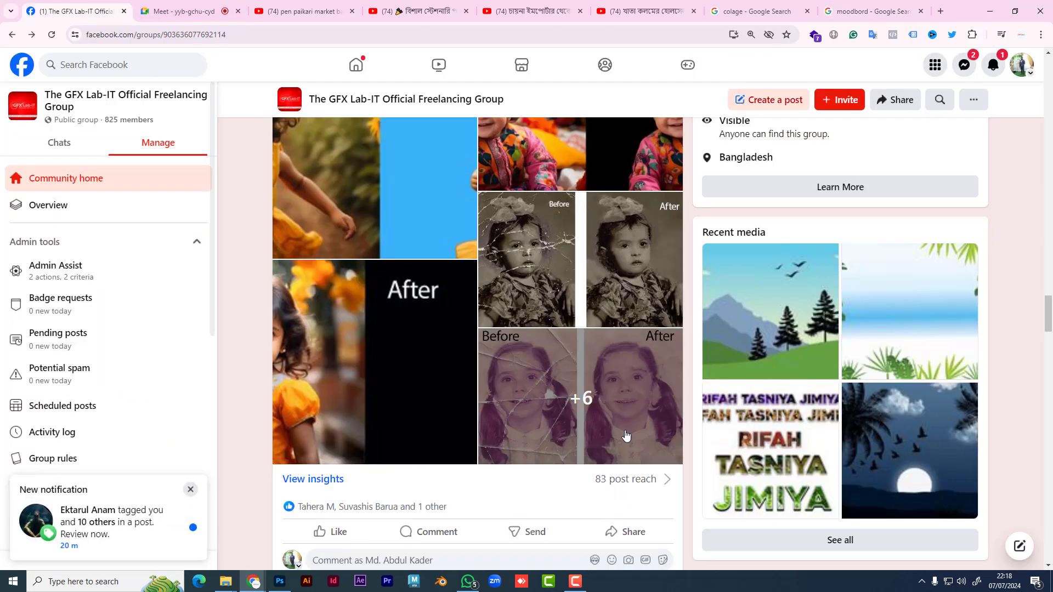
pyautogui.scroll(10, 585, 363)
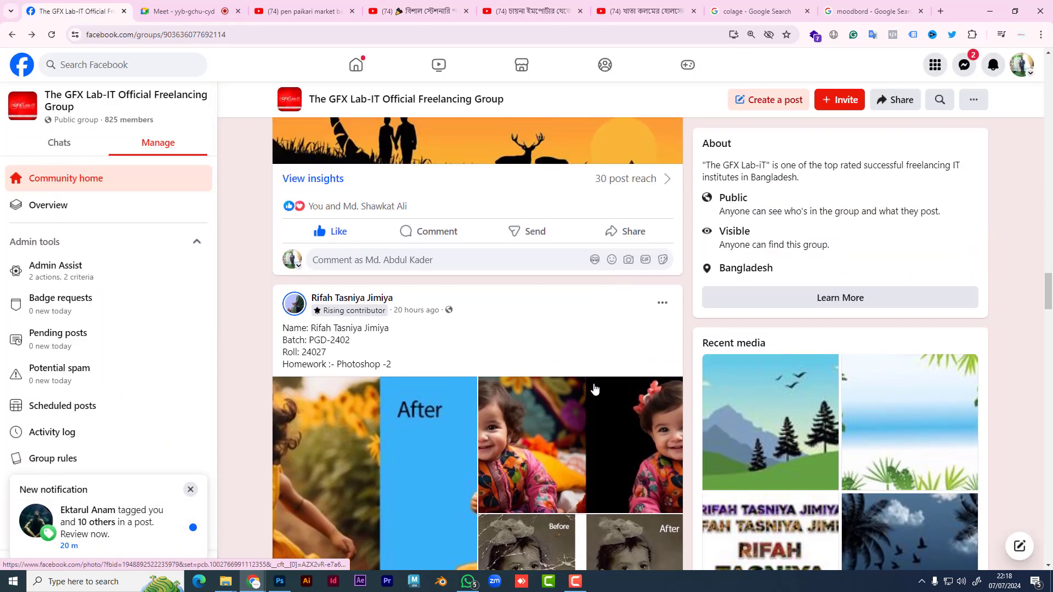
pyautogui.click(440, 348)
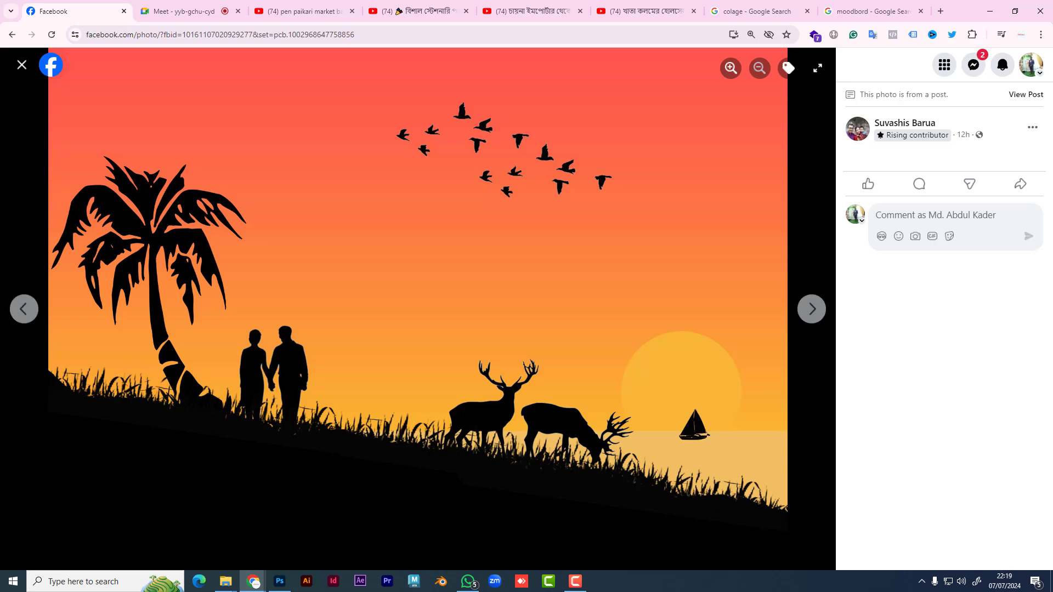
pyautogui.click(22, 66)
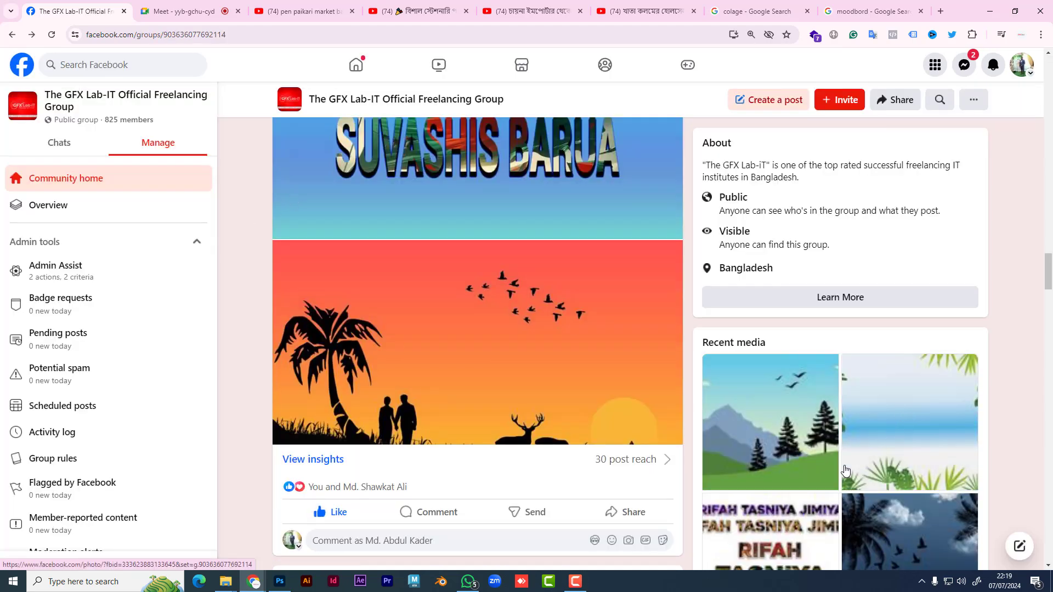
pyautogui.click(564, 379)
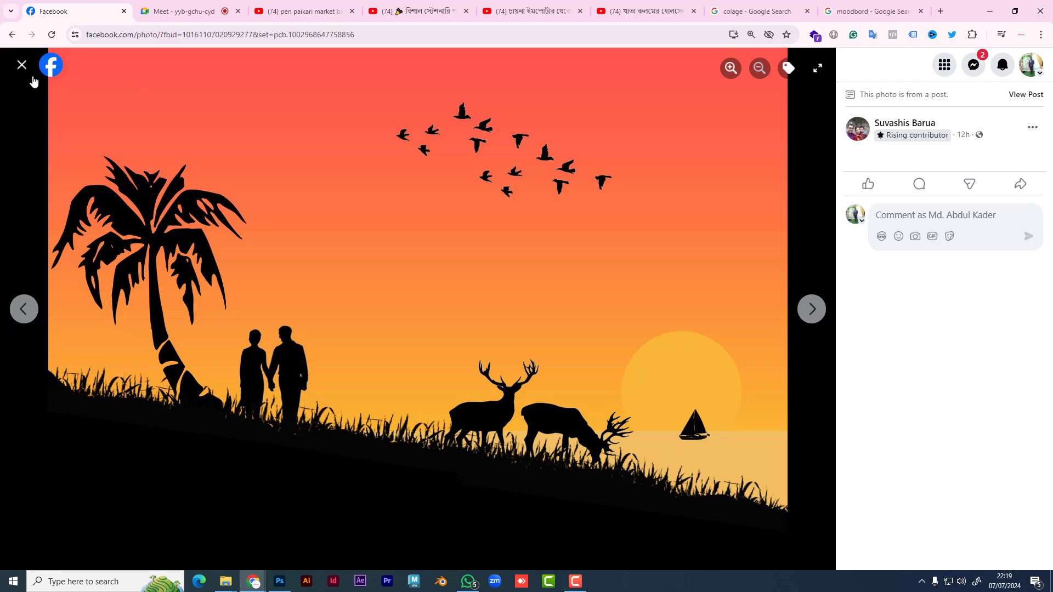
pyautogui.click(22, 65)
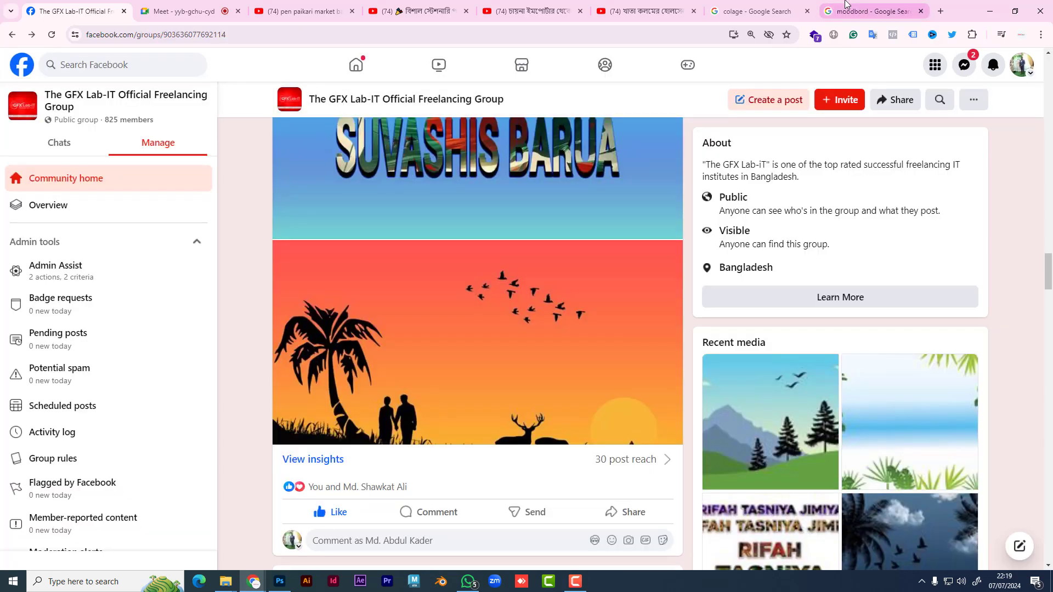
# - In the browser tab with the "colage" results, search Google for "natural" and show the image results
pyautogui.click(845, 4)
pyautogui.click(762, 13)
pyautogui.click(376, 35)
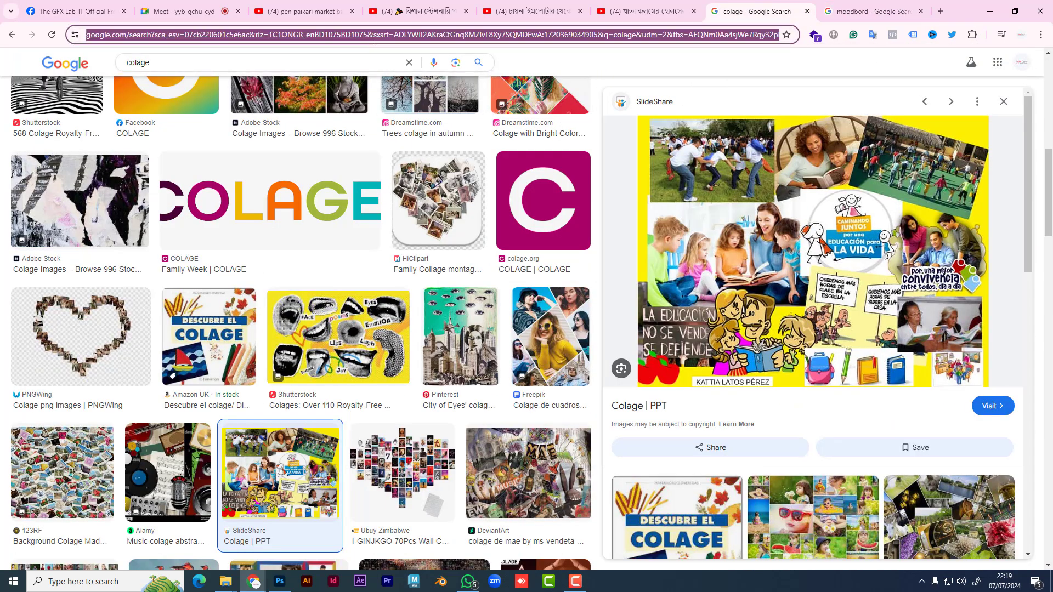
pyautogui.write('na')
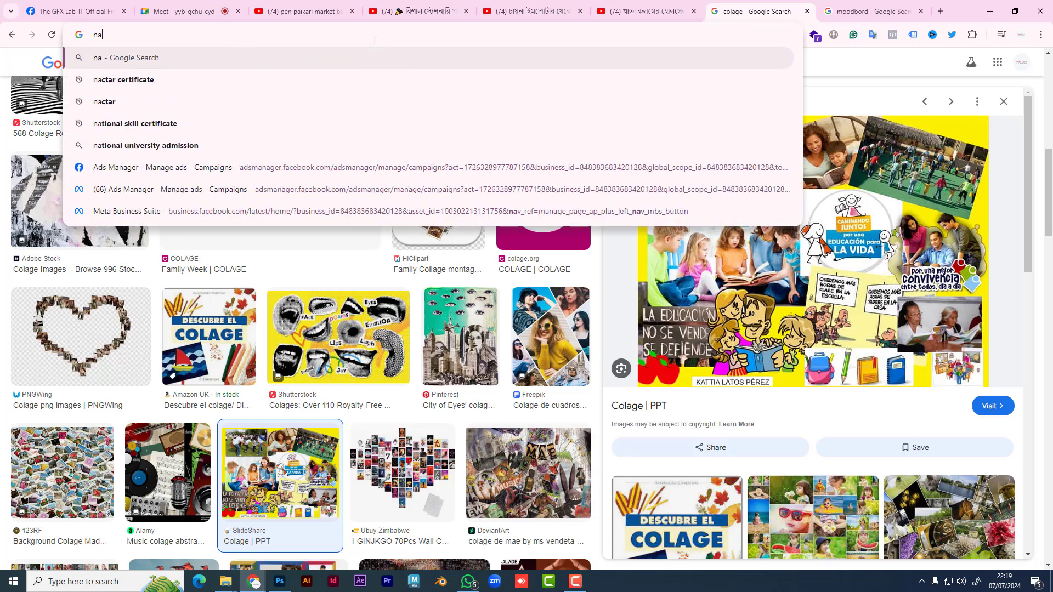
pyautogui.write('tura')
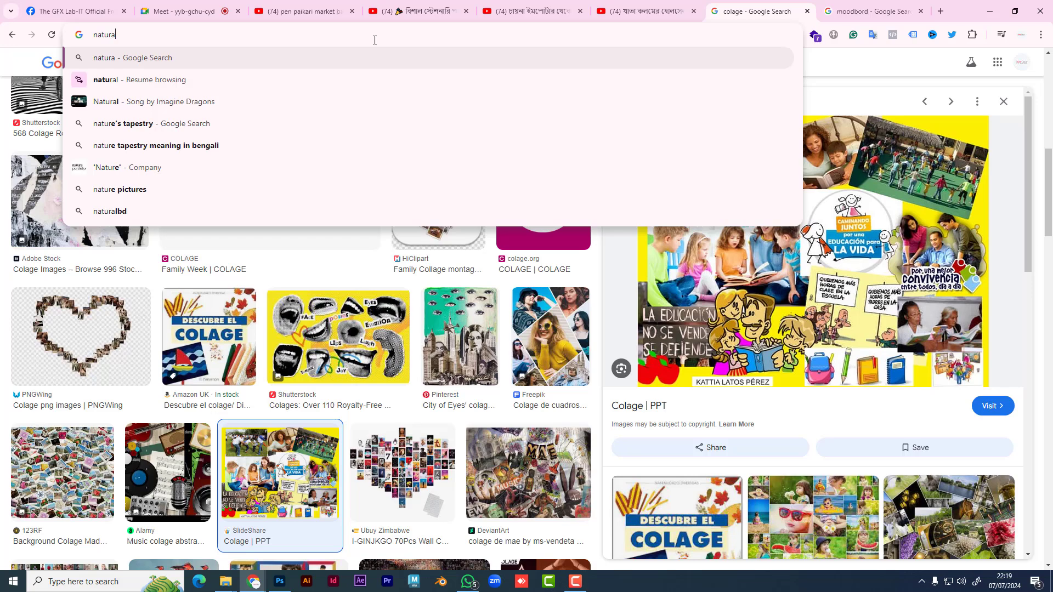
pyautogui.write('l')
pyautogui.press('Return')
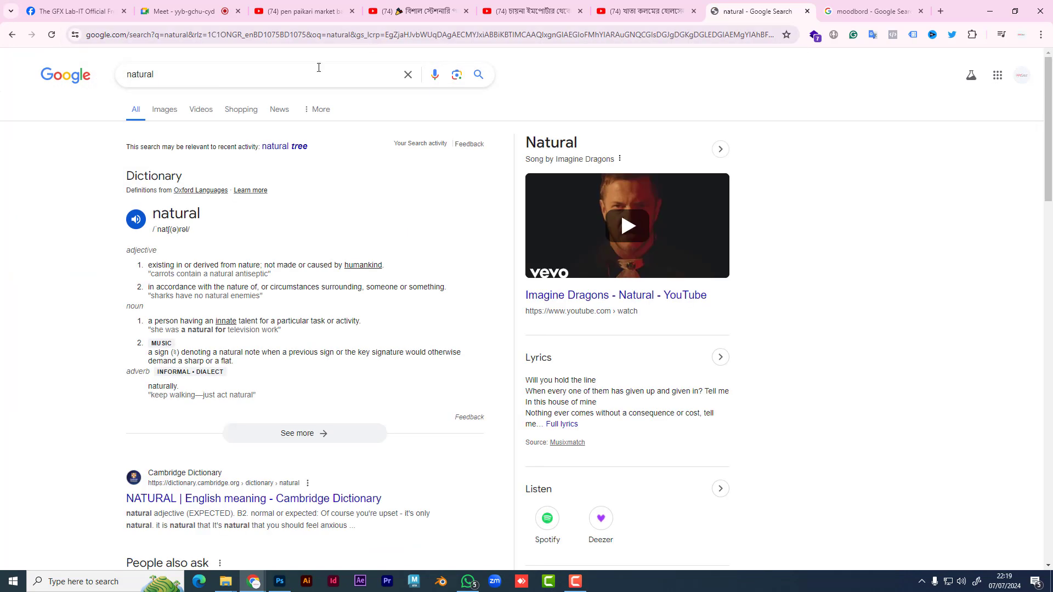
pyautogui.click(164, 109)
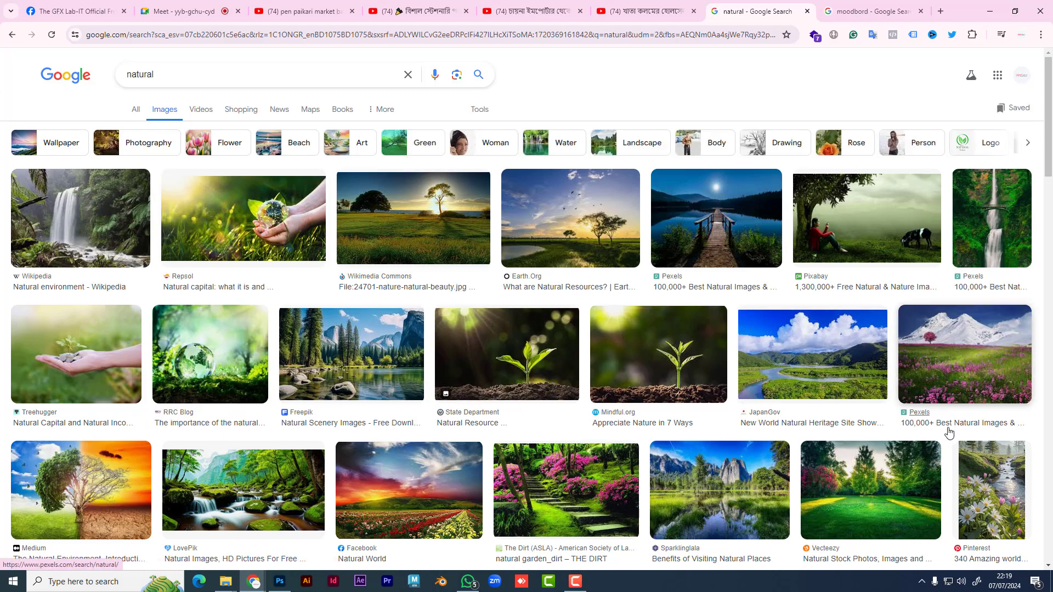
# - Switch to Photoshop, show the layer list of Untitled-1 and select the mask of Layer 1
pyautogui.click(278, 585)
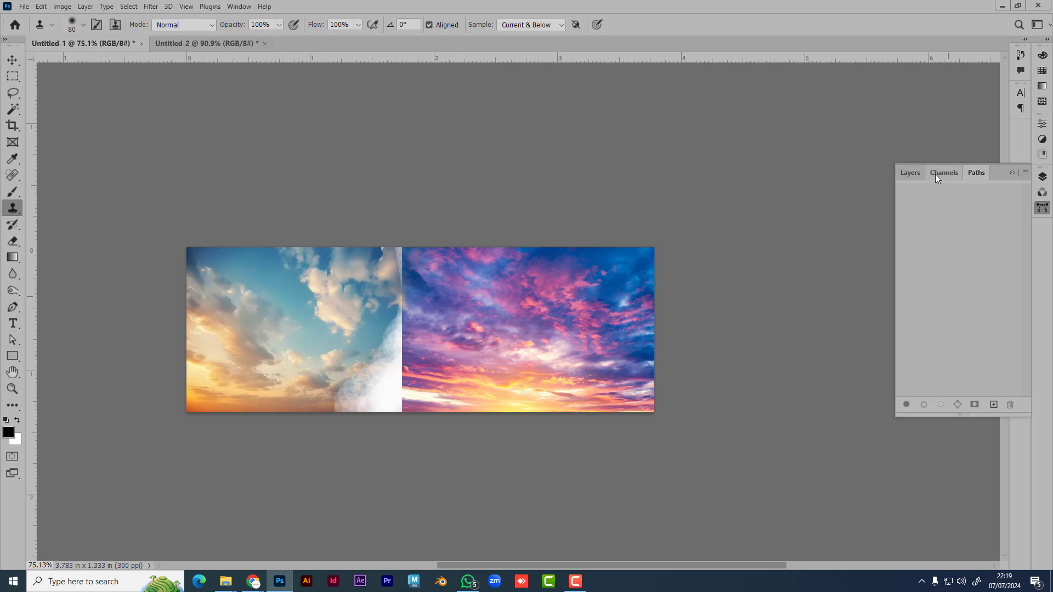
pyautogui.click(904, 175)
pyautogui.click(937, 244)
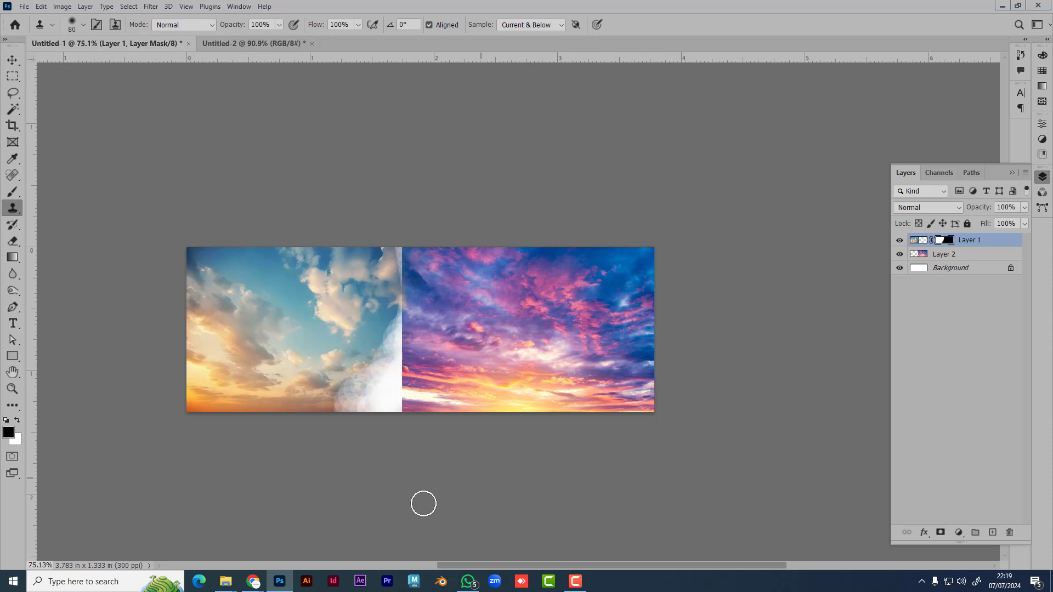
# - Switch back to Chrome, preview the Medium picture of the half-green, half-dry tree and look through its related images
pyautogui.moveTo(253, 581)
pyautogui.click(164, 551)
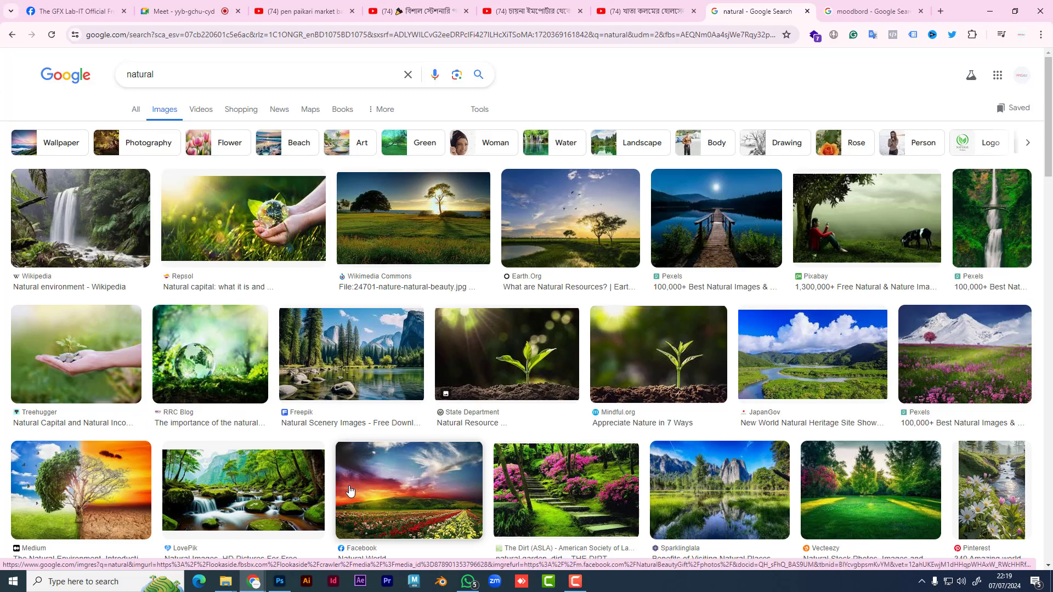
pyautogui.scroll(-1, 187, 391)
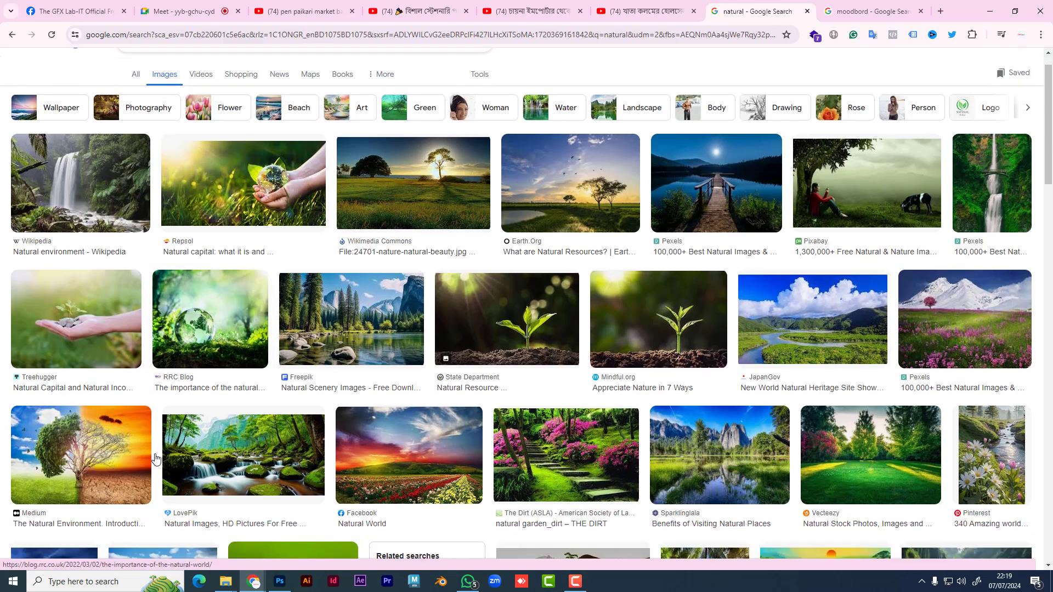
pyautogui.click(108, 453)
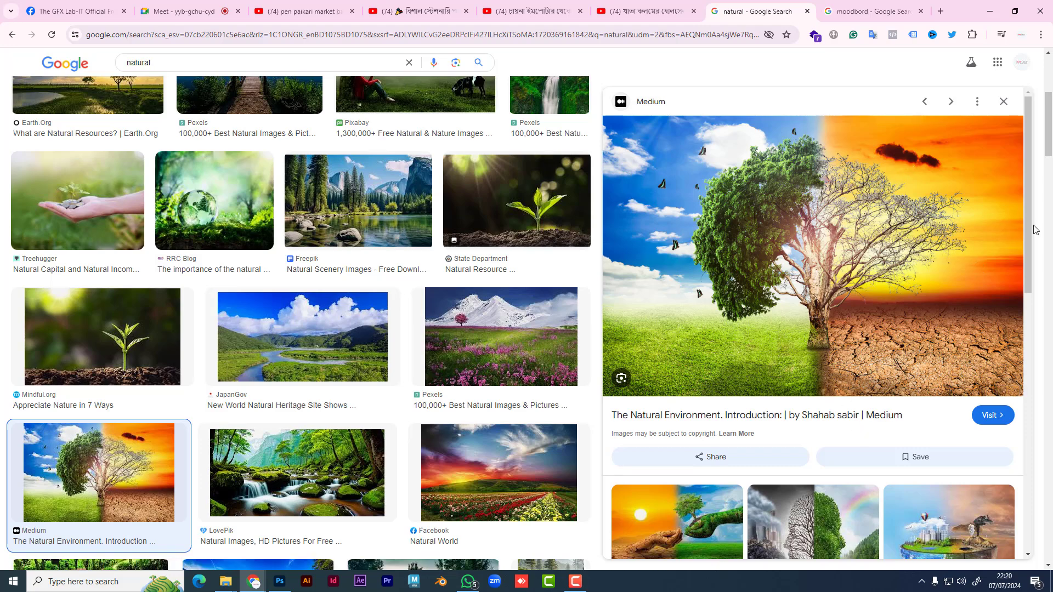
pyautogui.scroll(-3, 1020, 241)
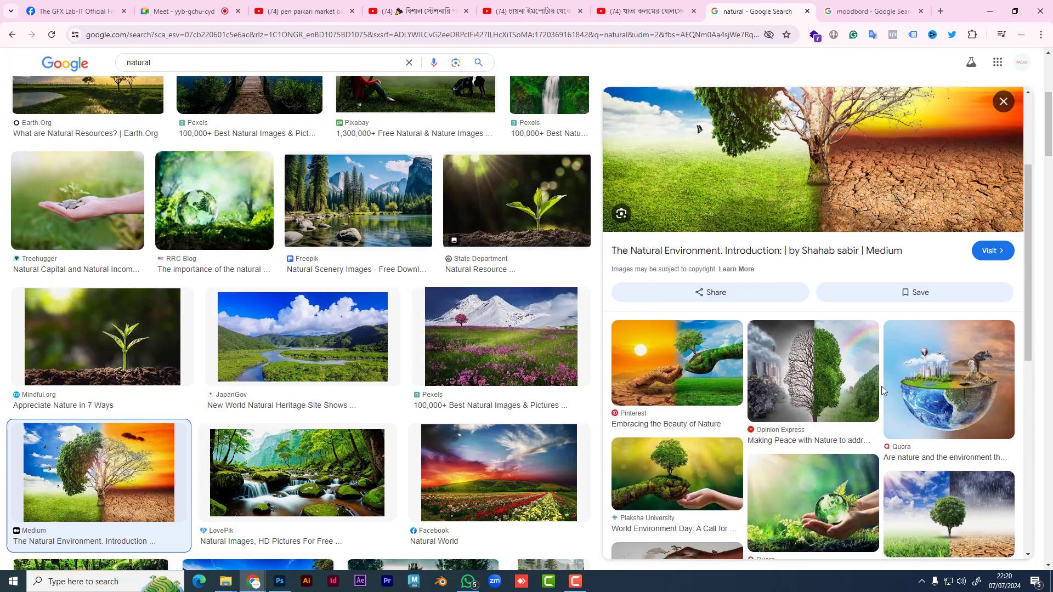
pyautogui.scroll(3, 881, 386)
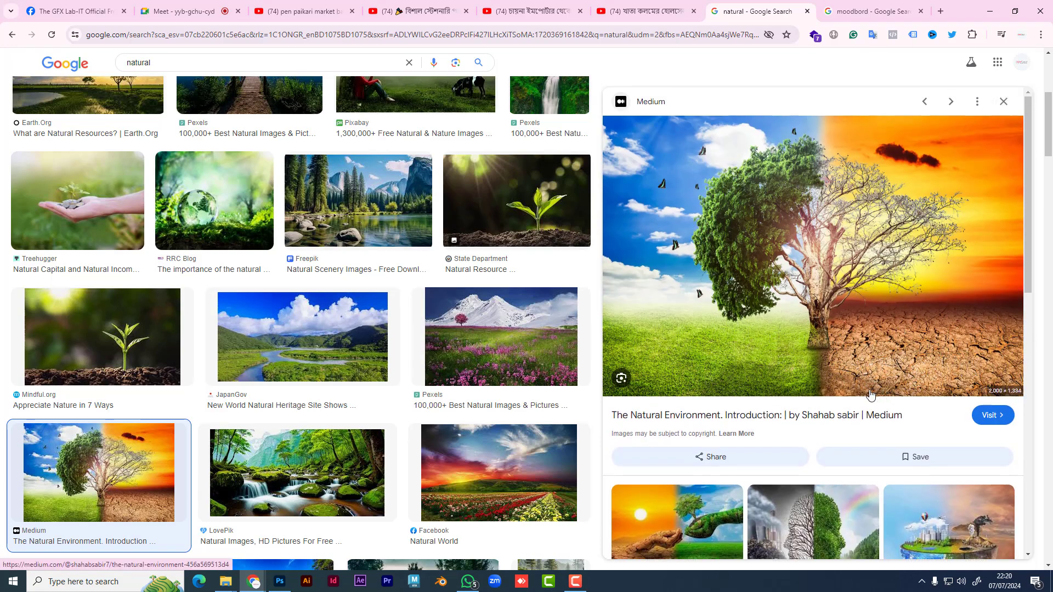
pyautogui.scroll(-5, 870, 393)
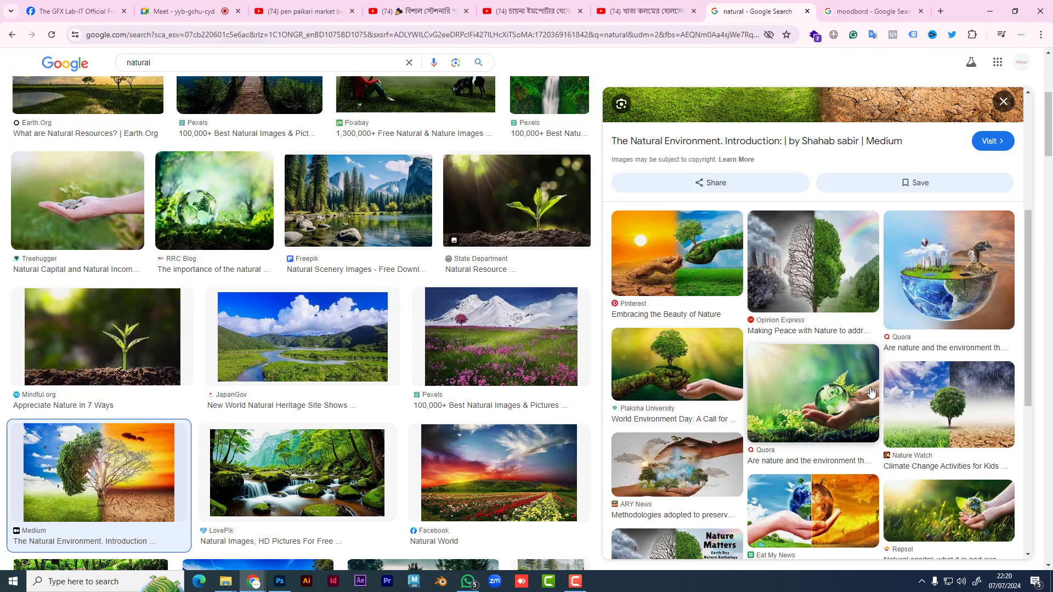
pyautogui.scroll(-2, 871, 392)
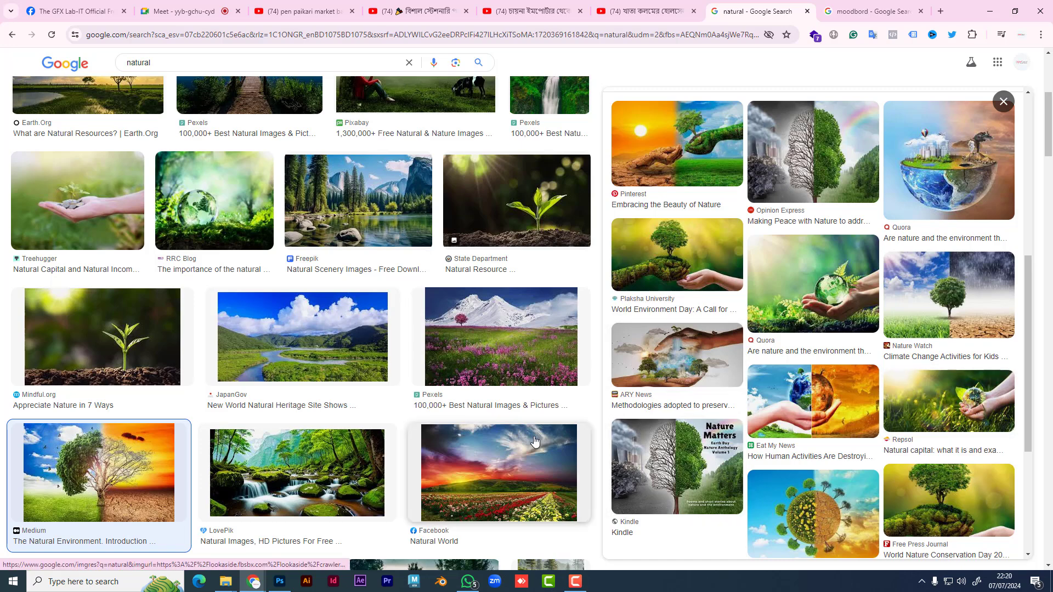
# - Preview the Pixabay picture of a person sitting under a tree and look through its related images
pyautogui.scroll(2, 535, 439)
pyautogui.scroll(3, 535, 440)
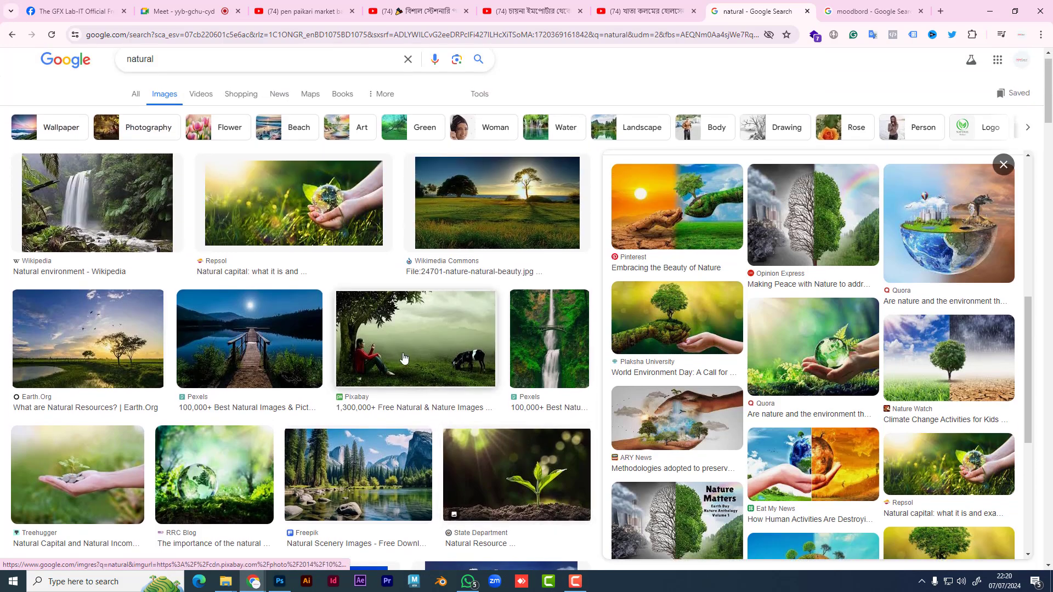
pyautogui.click(403, 358)
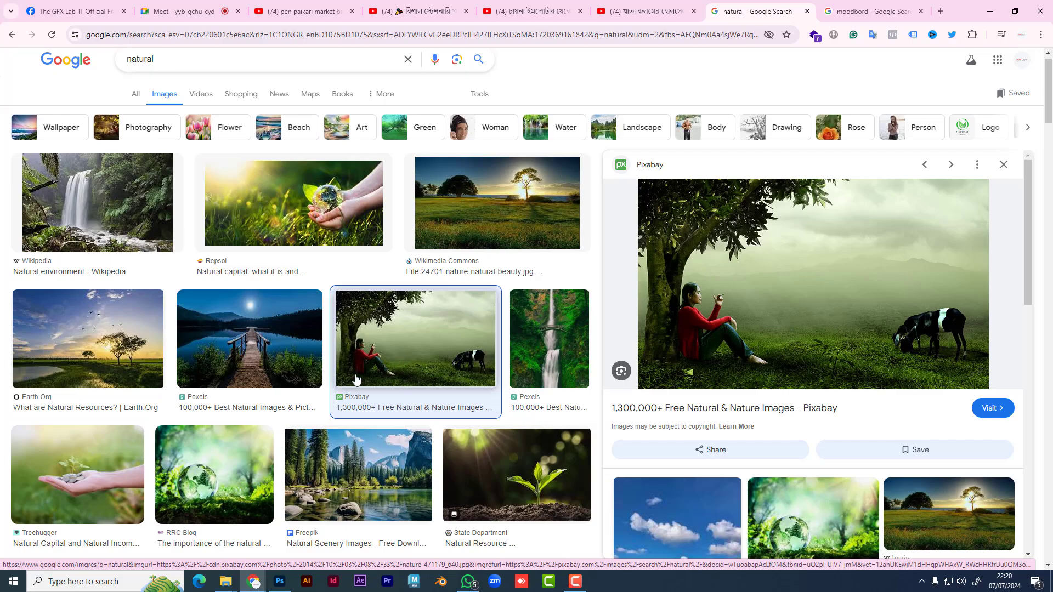
pyautogui.scroll(-10, 815, 329)
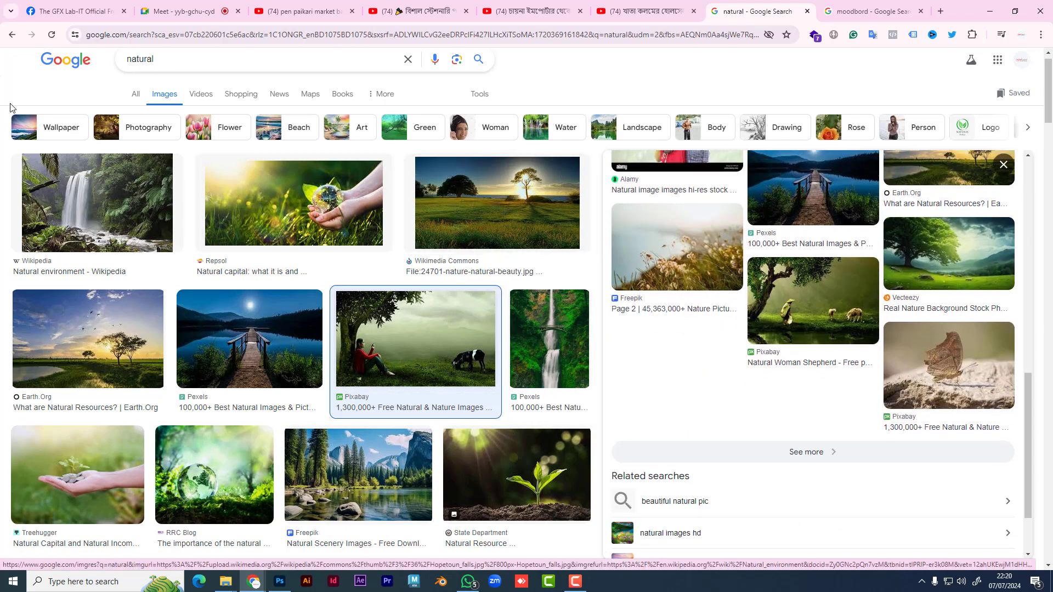
# - Return to the Medium half-green, half-dry tree picture and compare it with the related Pinterest picture of dry and green hands
pyautogui.click(12, 36)
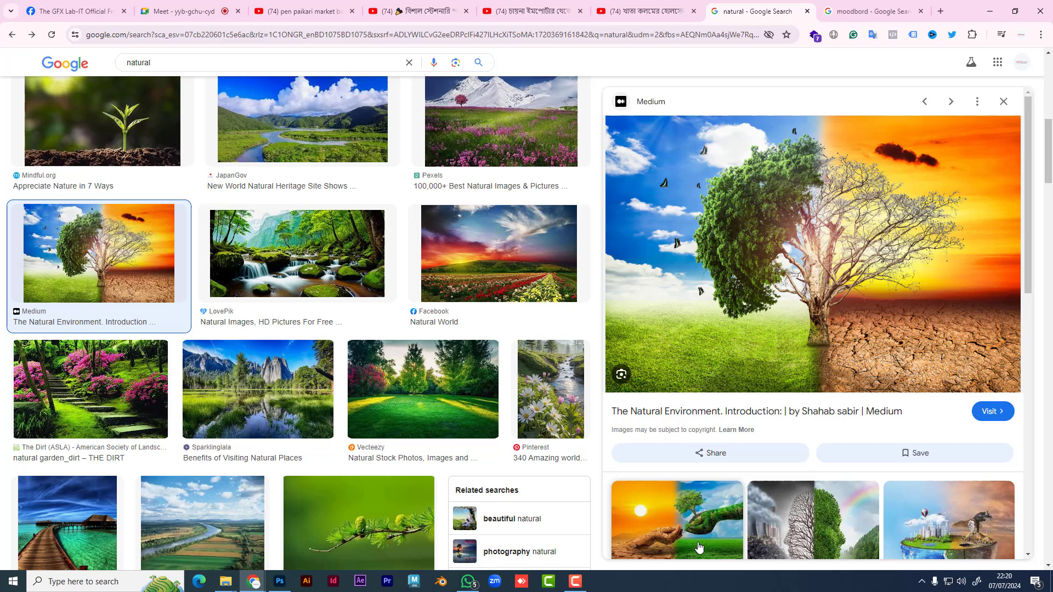
pyautogui.click(698, 547)
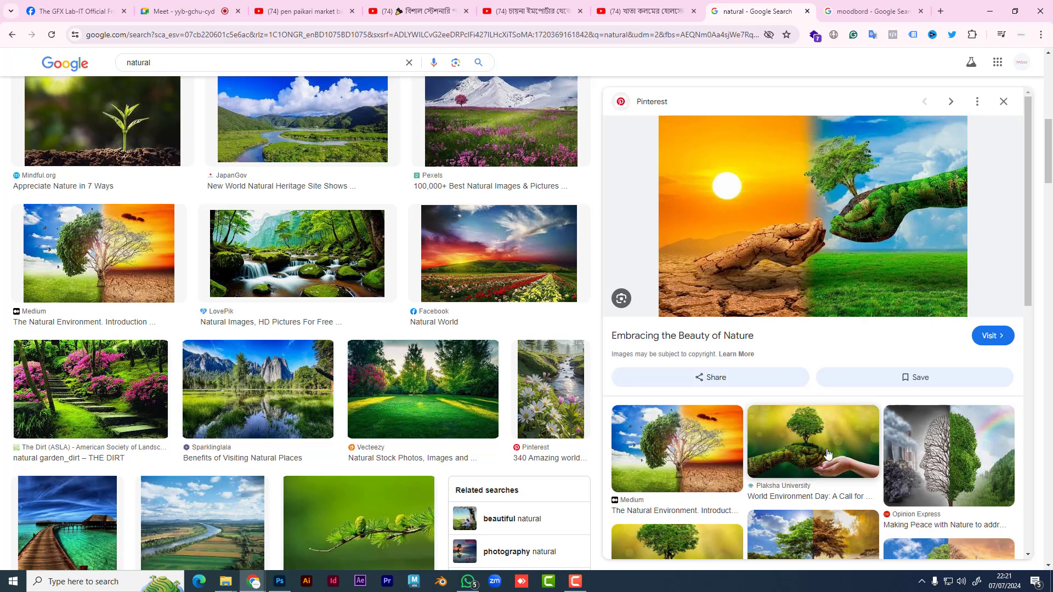
pyautogui.click(717, 460)
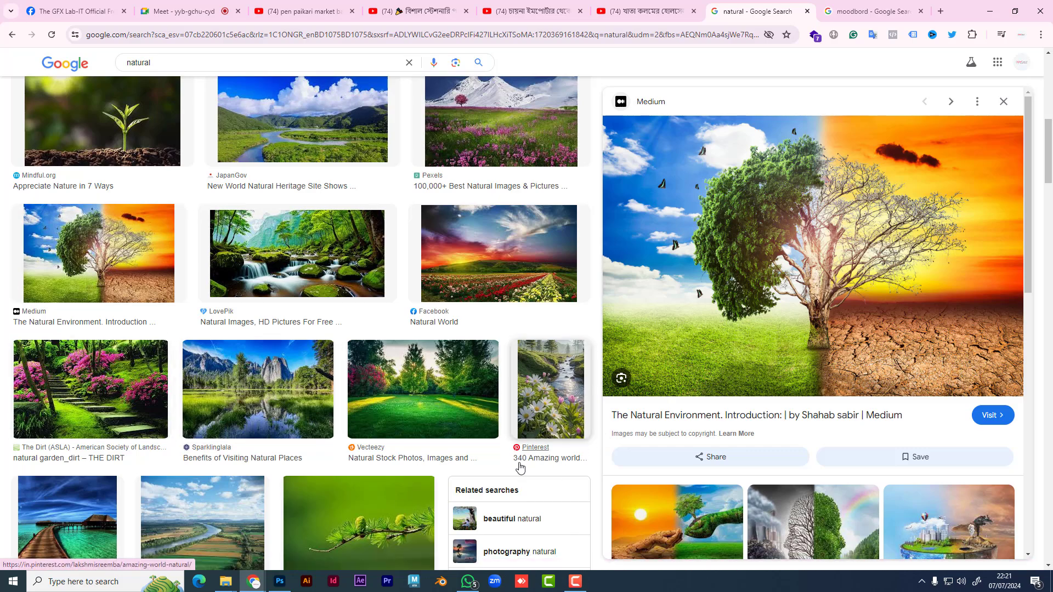
pyautogui.scroll(-5, 532, 423)
pyautogui.scroll(-3, 738, 492)
pyautogui.scroll(3, 696, 494)
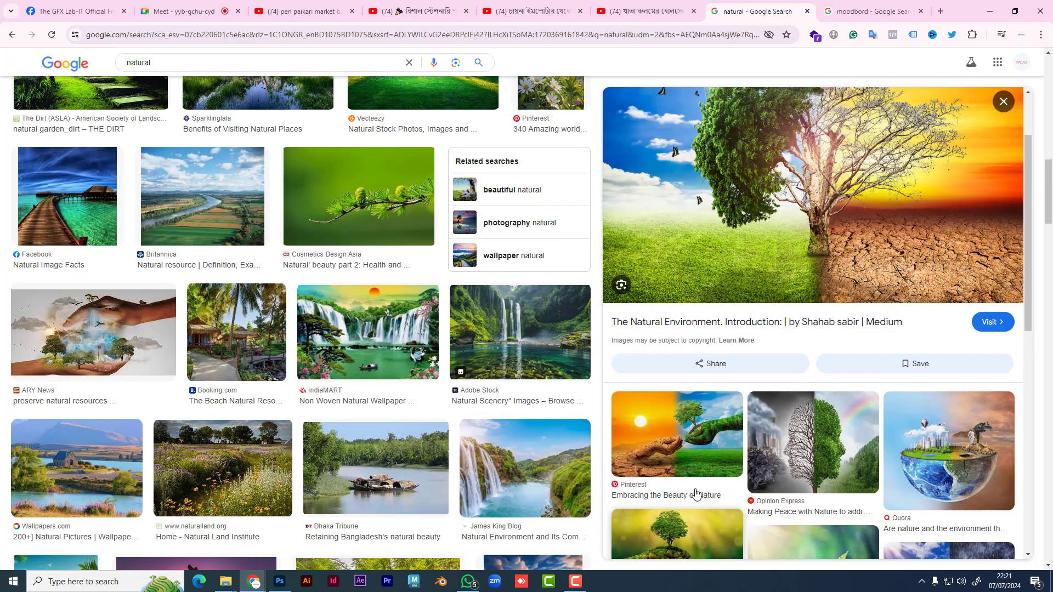
pyautogui.scroll(4, 484, 452)
pyautogui.scroll(12, 484, 452)
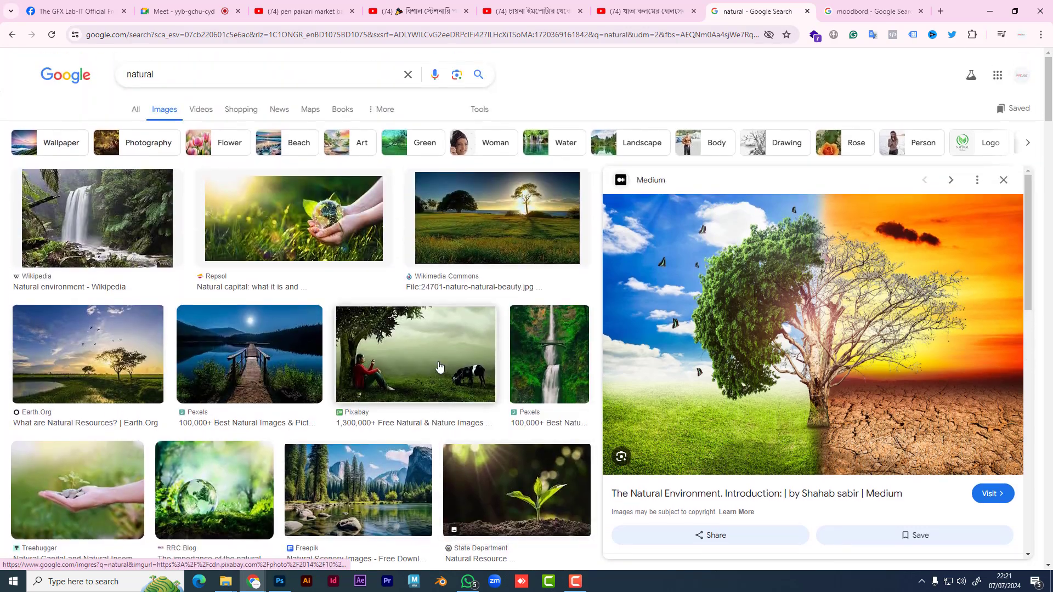
# - Reopen the Pixabay preview of the person under the tree and browse its related images
pyautogui.click(415, 355)
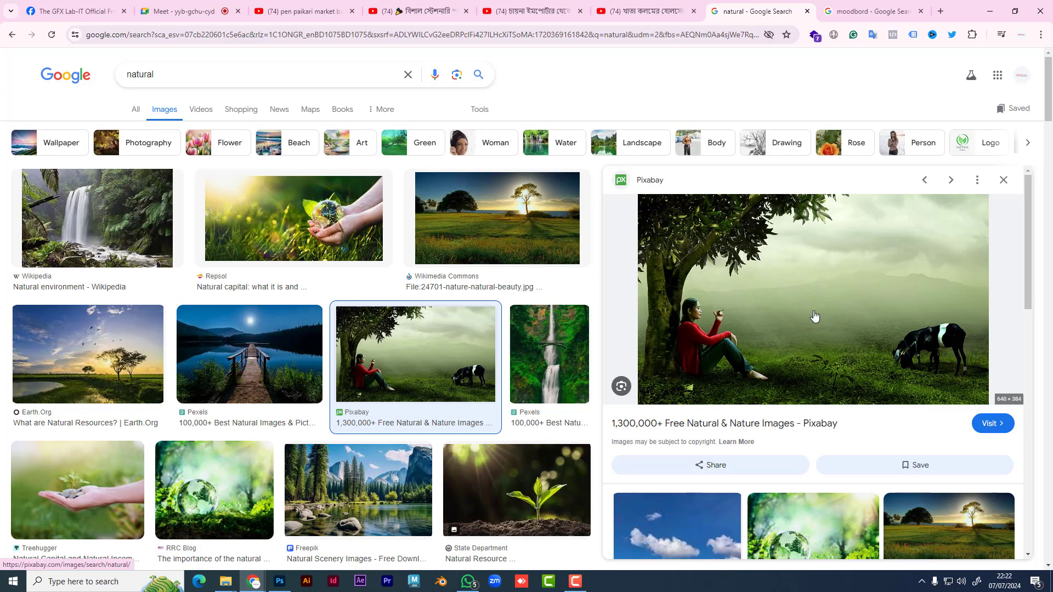
pyautogui.scroll(-10, 793, 324)
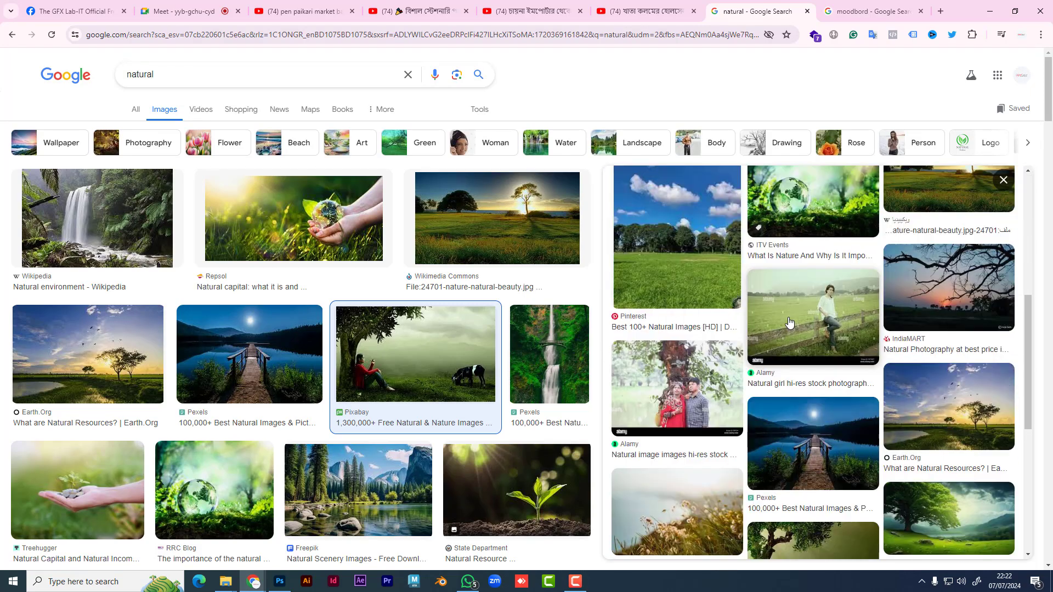
pyautogui.scroll(10, 793, 323)
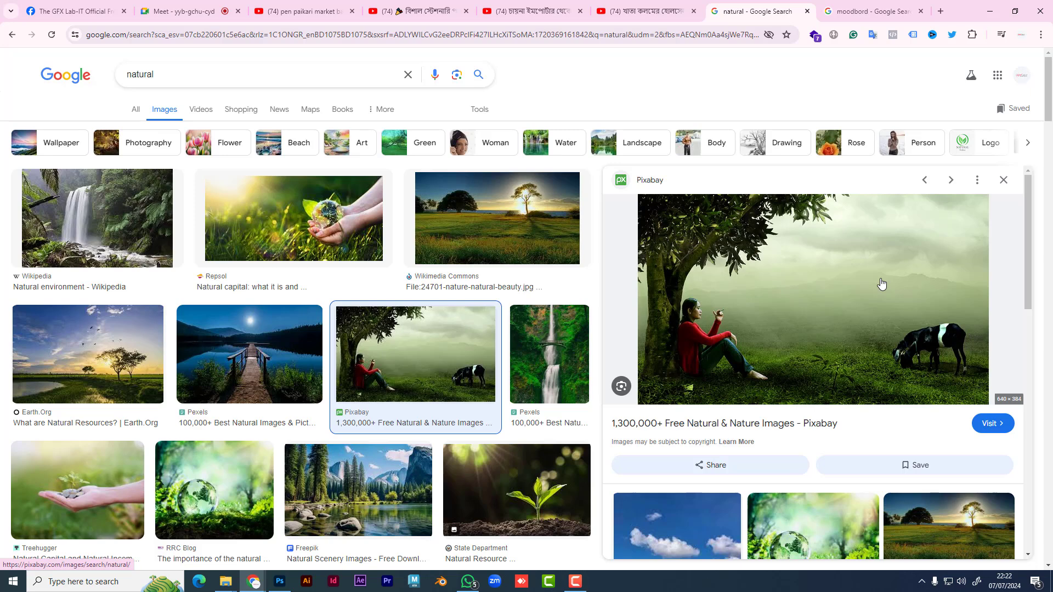
# - Preview the Pexels picture of the moonlit lake pier and the Treehugger picture of a plant growing from coins in a hand
pyautogui.click(222, 395)
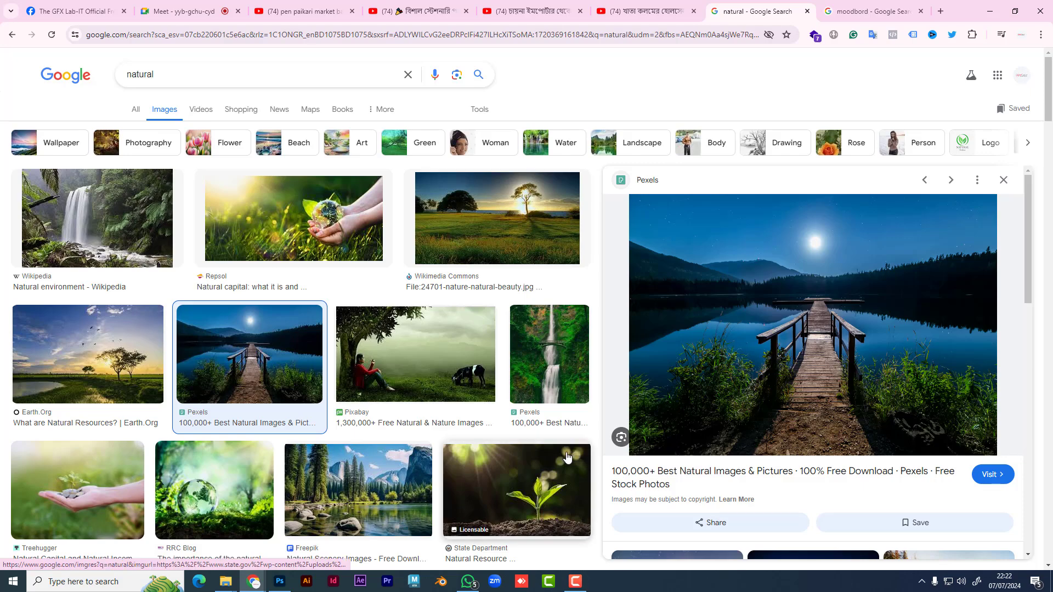
pyautogui.scroll(-2, 565, 458)
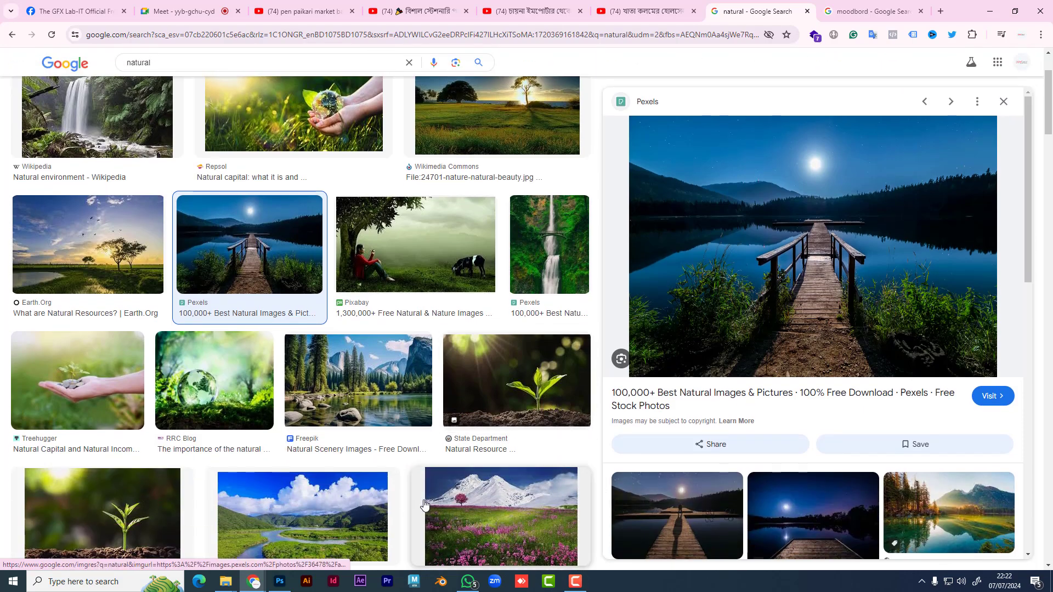
pyautogui.scroll(-2, 425, 505)
pyautogui.click(79, 279)
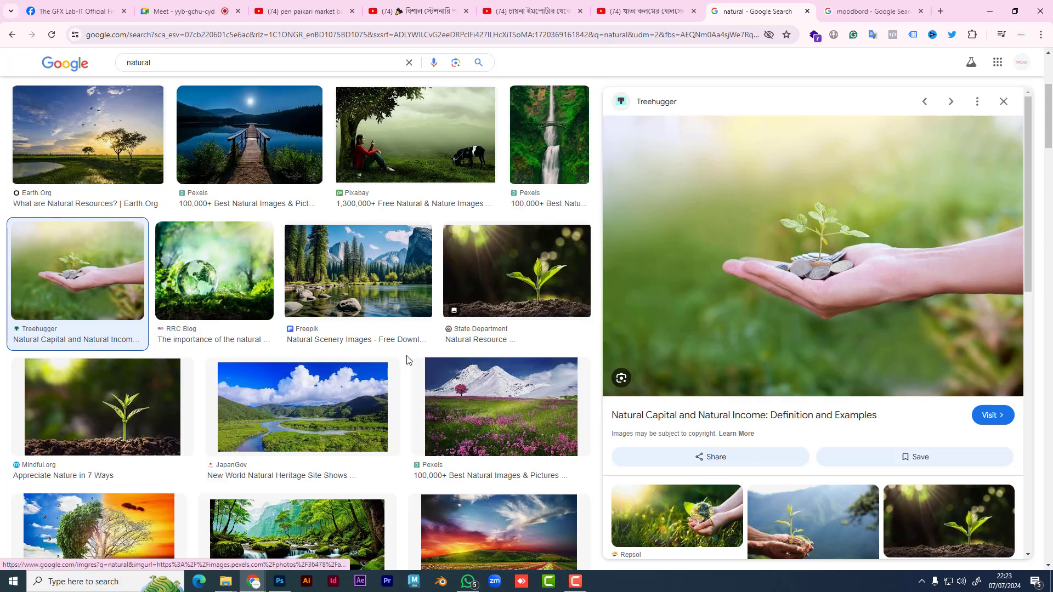
# - Find the My iClinic picture of a green eye in a mossy forest among the results and look through its related images
pyautogui.scroll(-10, 409, 360)
pyautogui.scroll(-1, 408, 360)
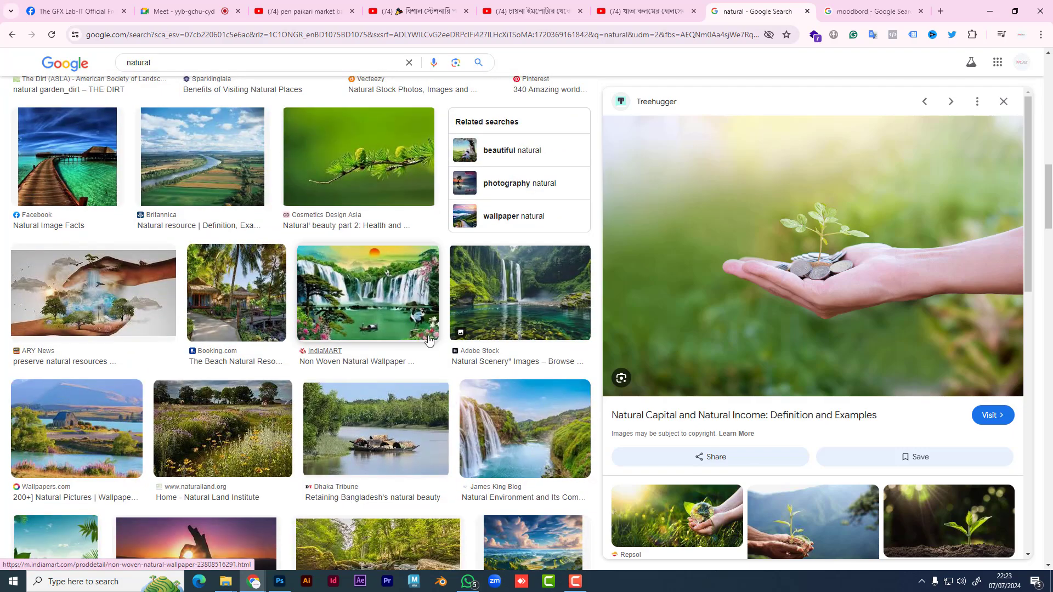
pyautogui.scroll(-5, 434, 341)
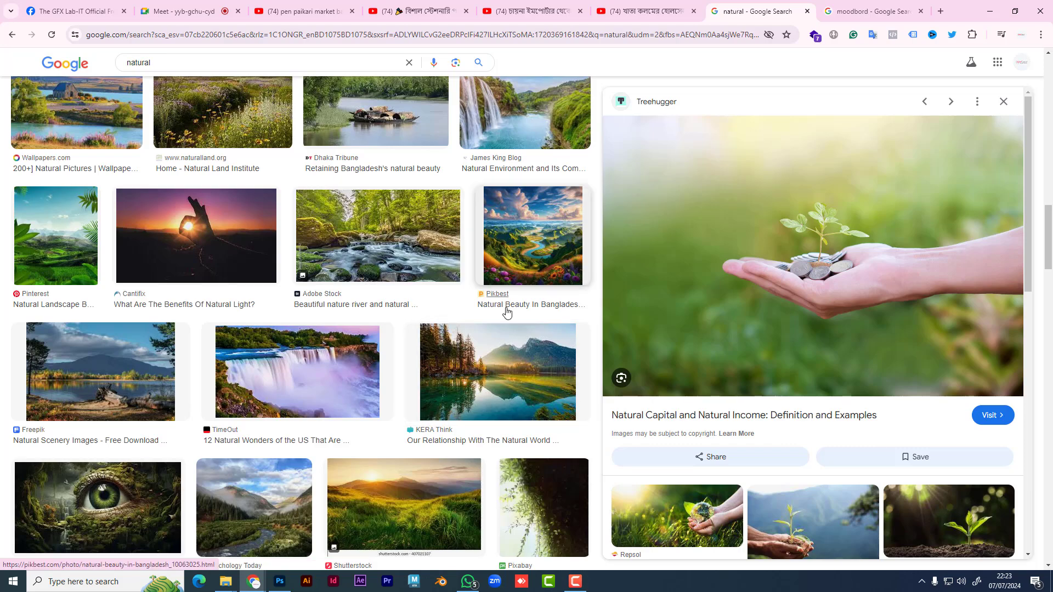
pyautogui.click(132, 522)
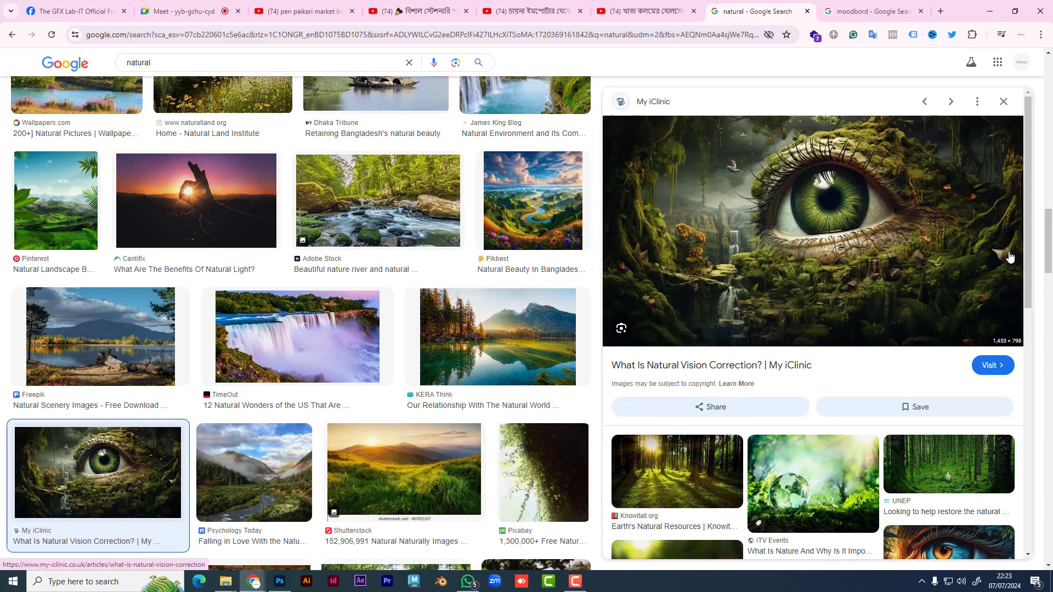
pyautogui.scroll(-4, 882, 393)
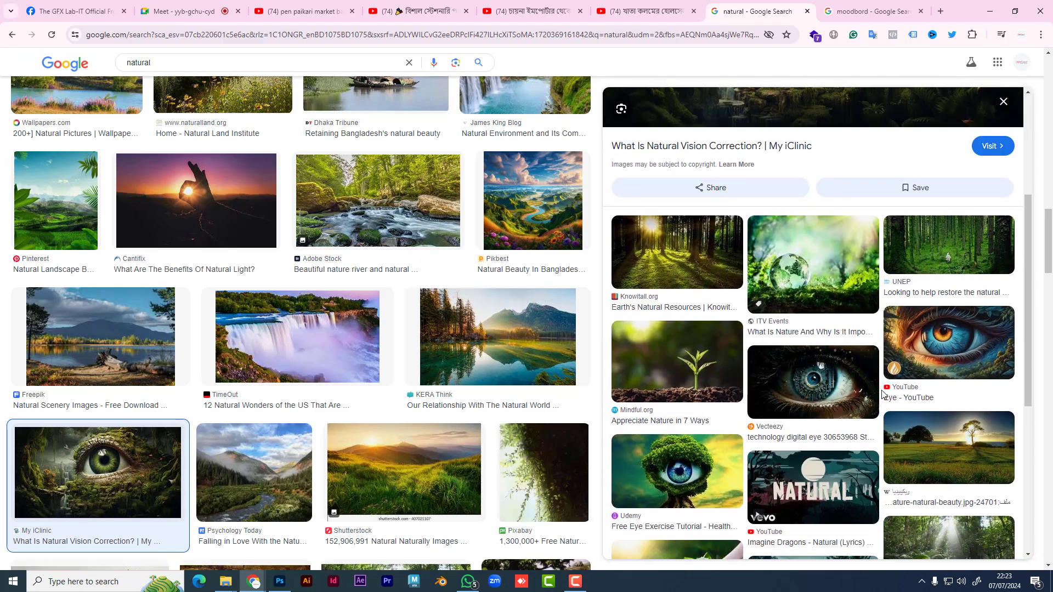
pyautogui.scroll(-3, 882, 394)
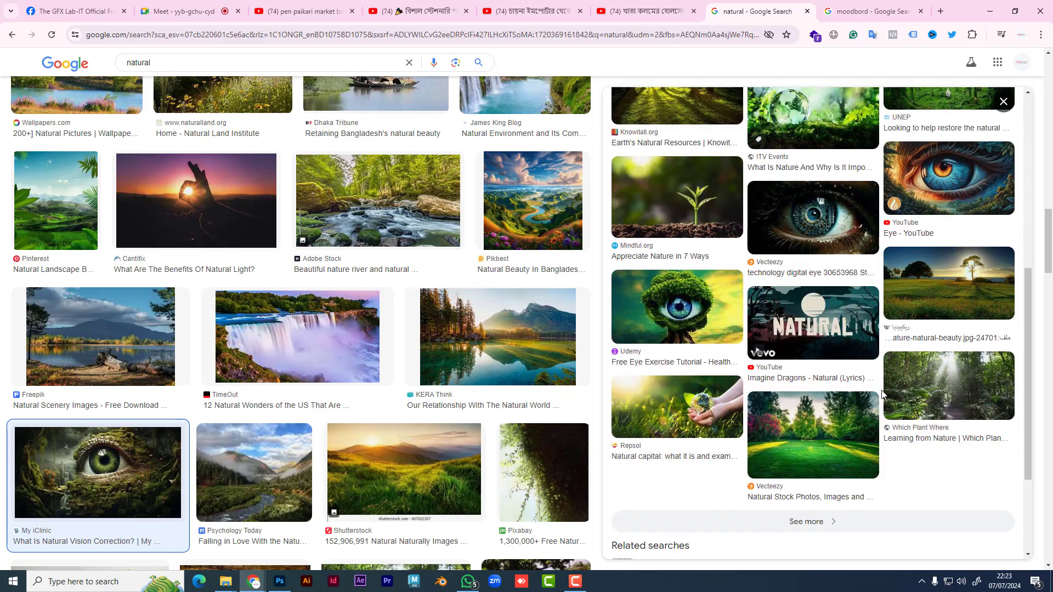
# - Preview the Unsplash picture of a small tree on a stump in water and browse further results
pyautogui.scroll(-8, 480, 407)
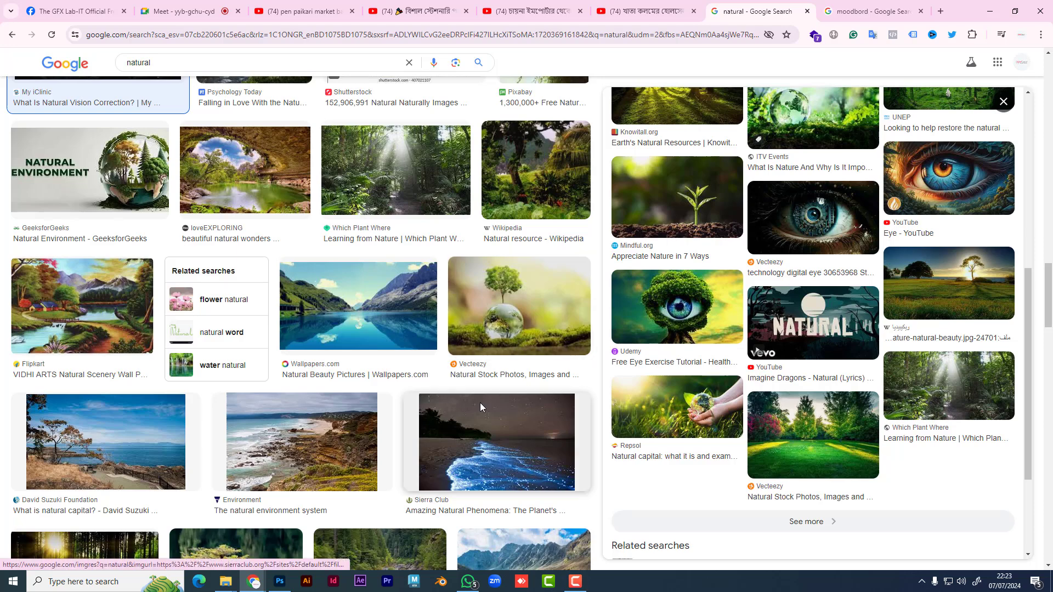
pyautogui.scroll(-4, 480, 407)
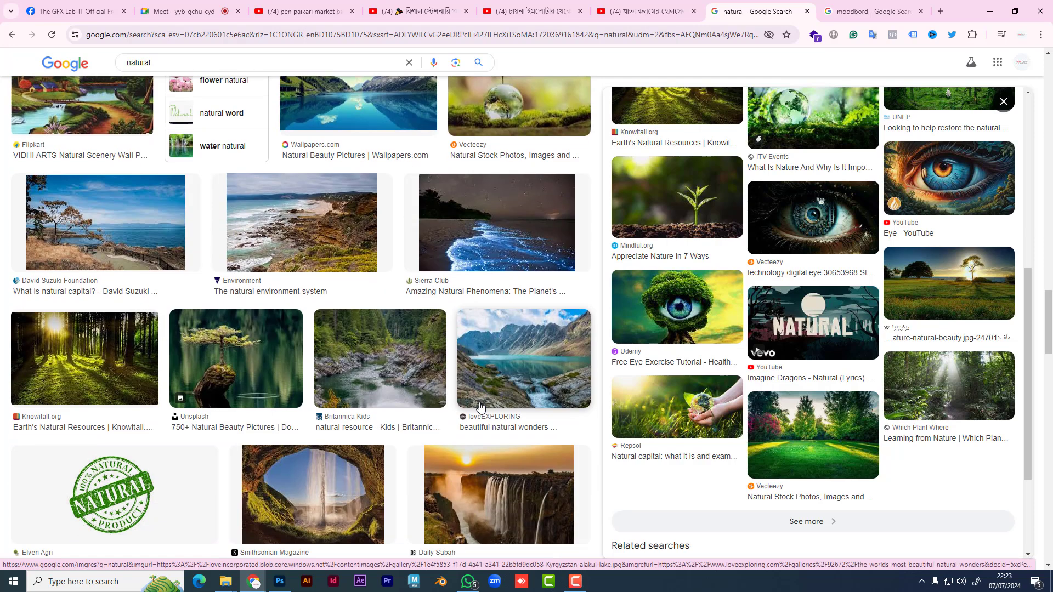
pyautogui.click(197, 373)
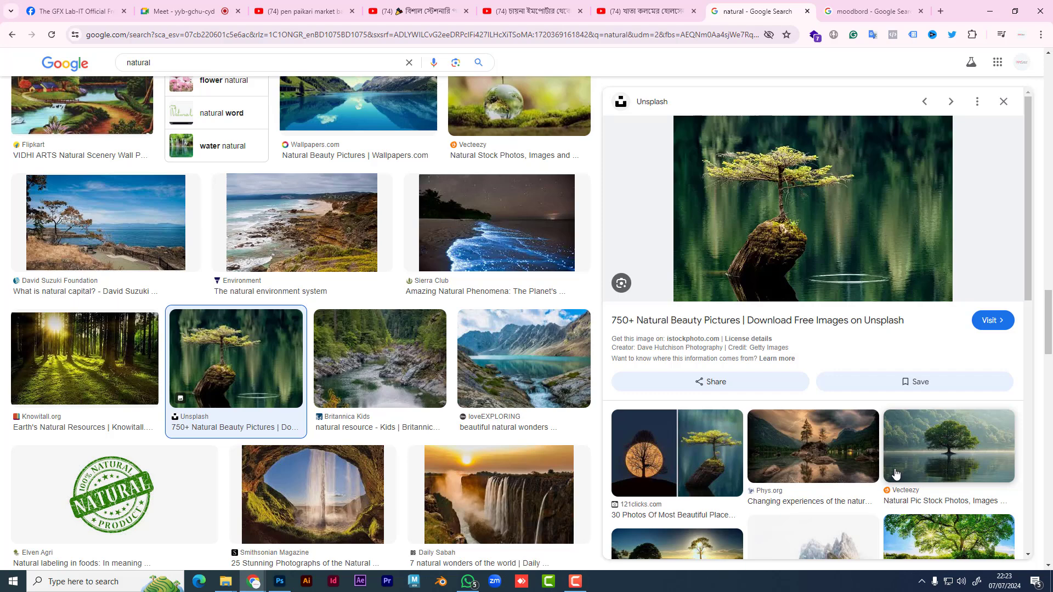
pyautogui.scroll(-7, 497, 390)
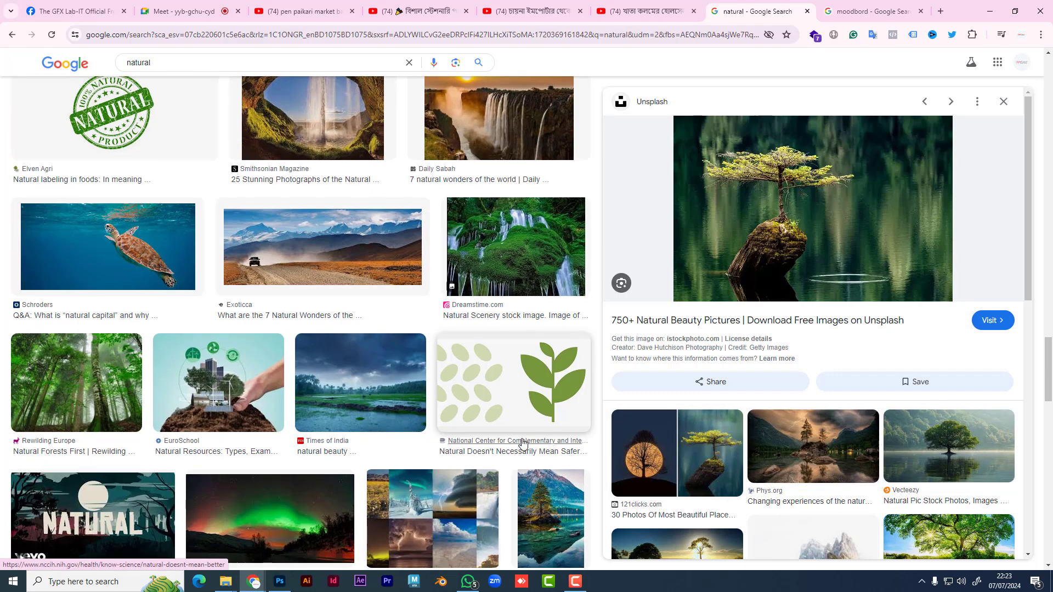
# - Switch to the Facebook tab and open the group "The GFX Lab-IT Batch No (PGD-2402)" to view its featured posts
pyautogui.click(181, 11)
pyautogui.click(74, 11)
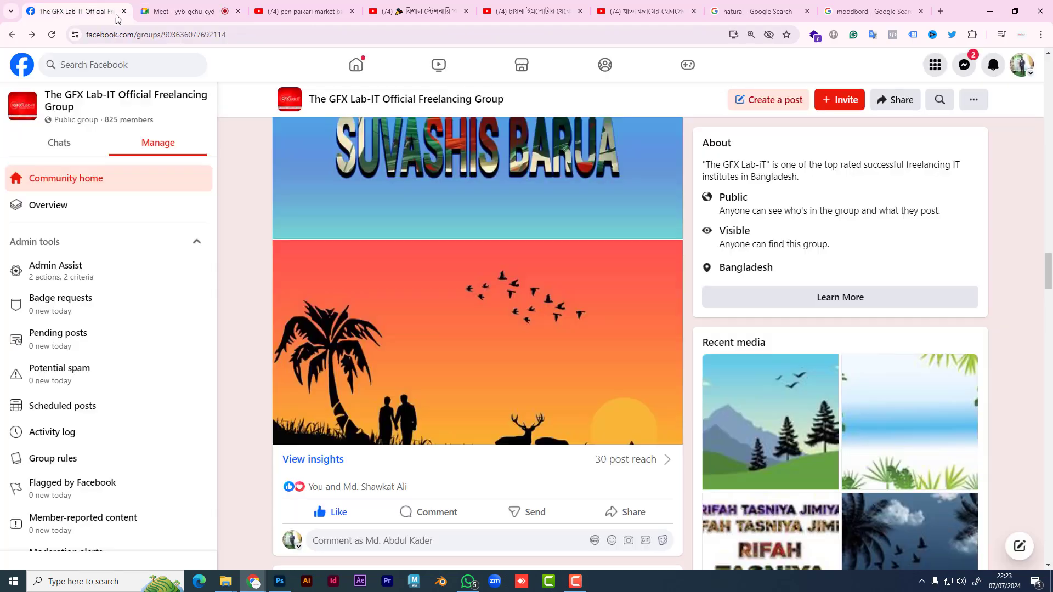
pyautogui.click(25, 70)
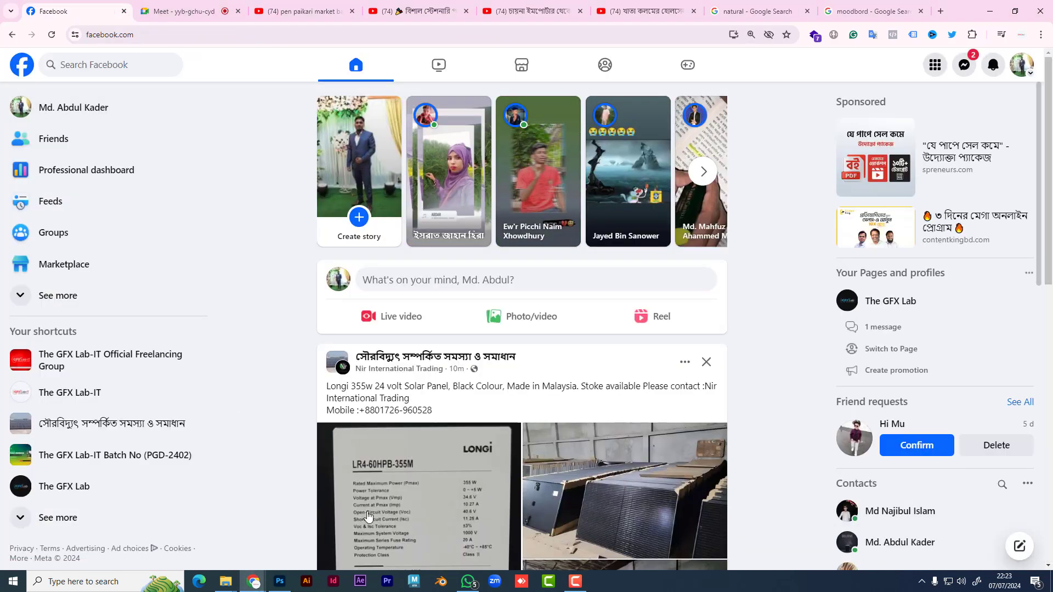
pyautogui.click(82, 455)
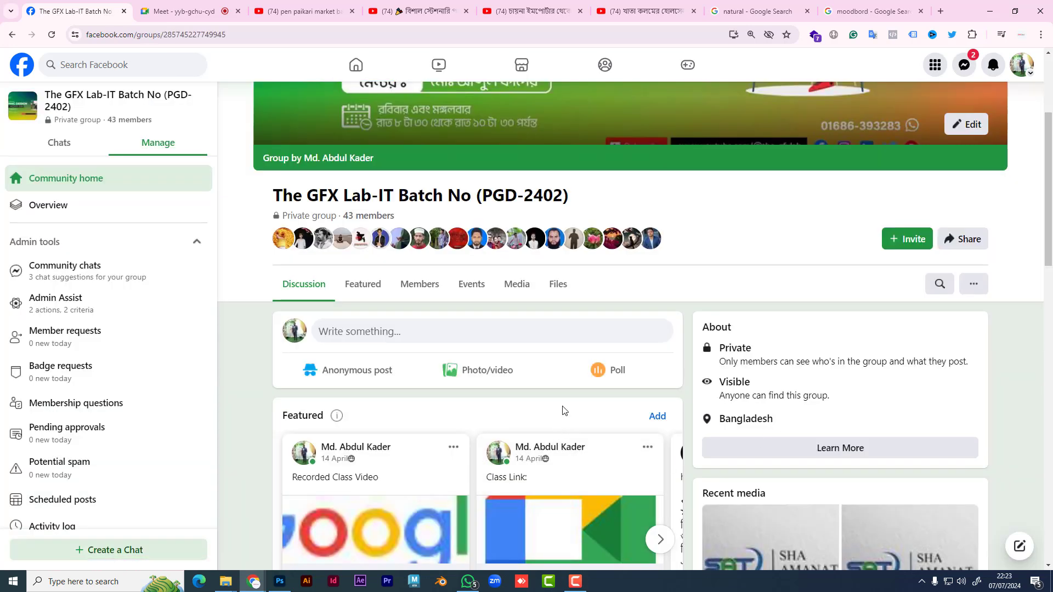
pyautogui.scroll(-2, 556, 417)
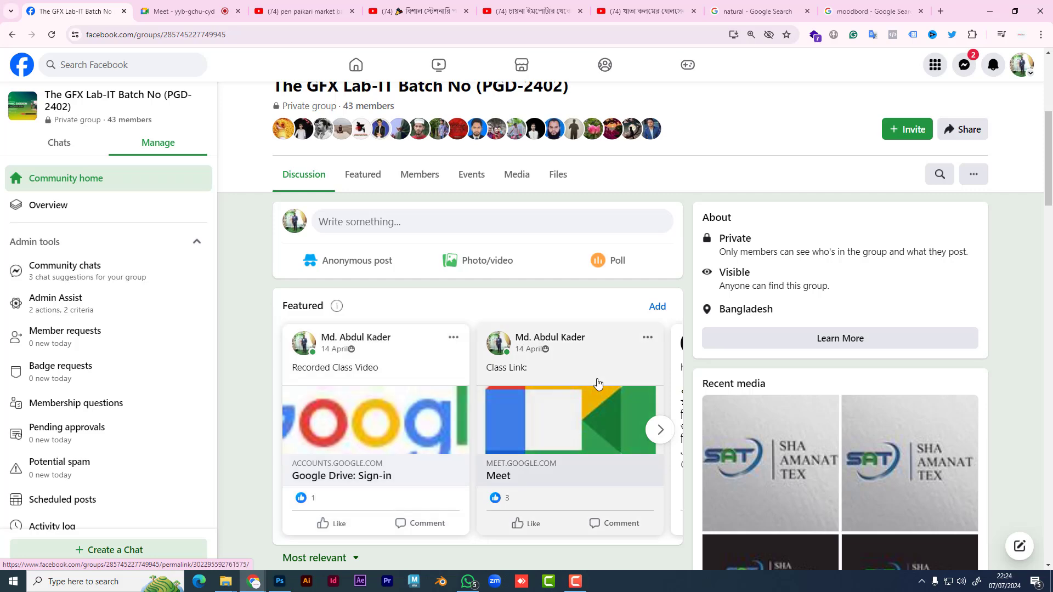
# - Open Google Sheets from the Google apps list in a new browser tab
pyautogui.click(940, 11)
pyautogui.click(1004, 86)
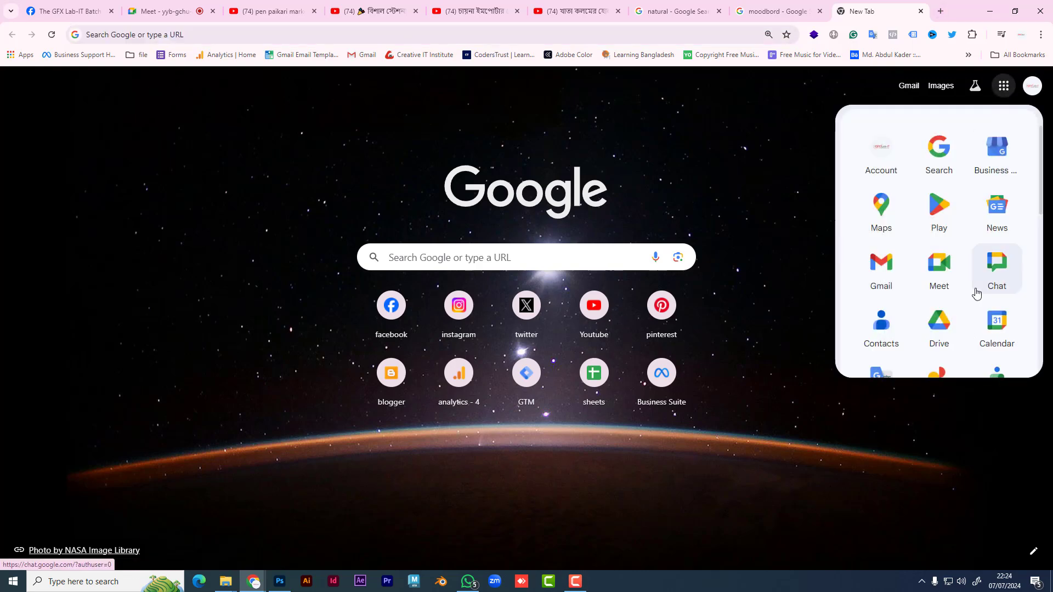
pyautogui.scroll(-5, 977, 294)
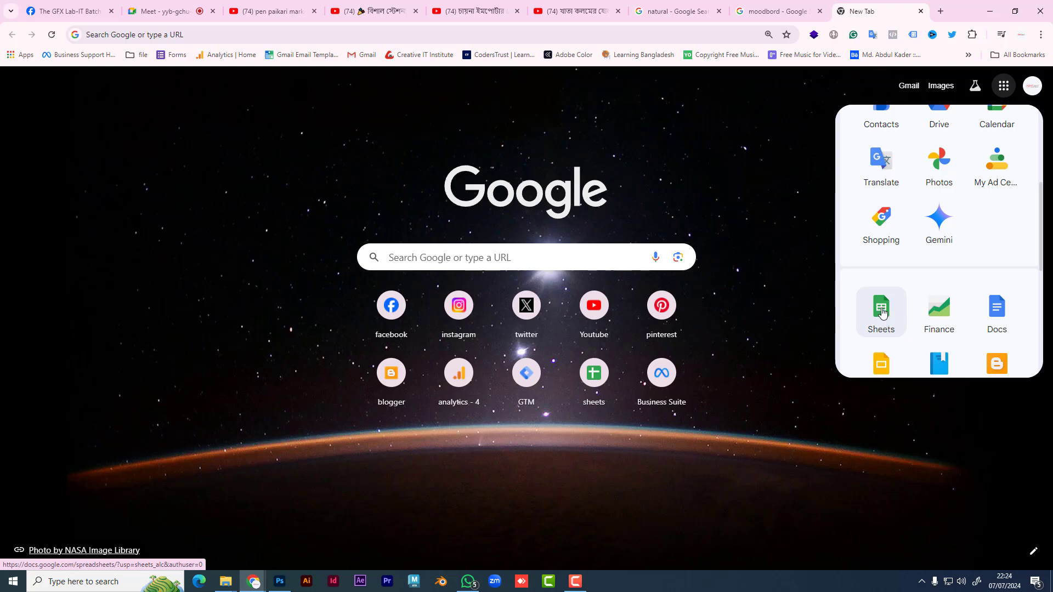
pyautogui.click(882, 312)
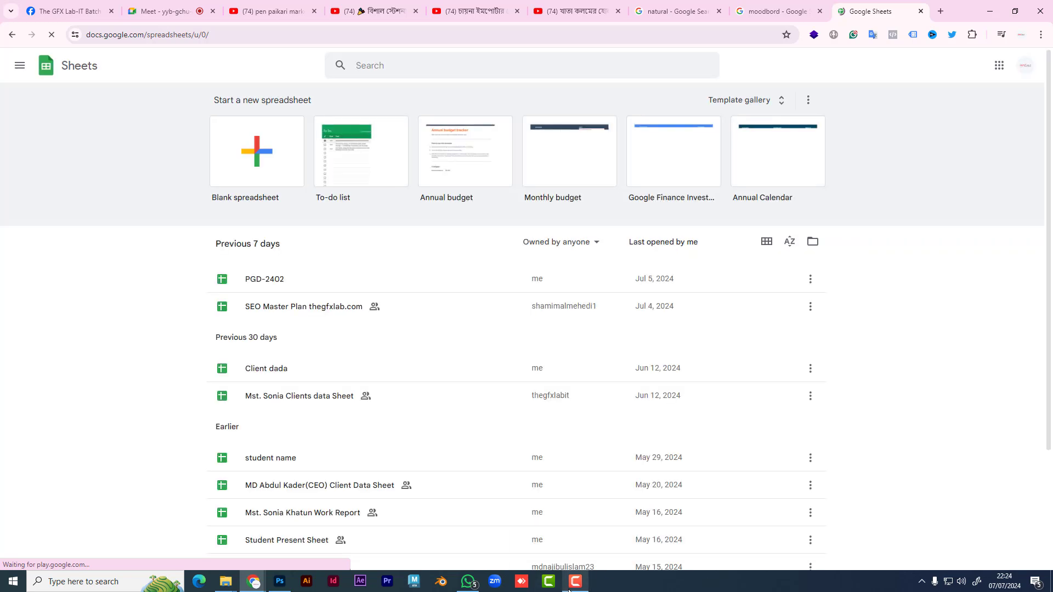
pyautogui.click(574, 582)
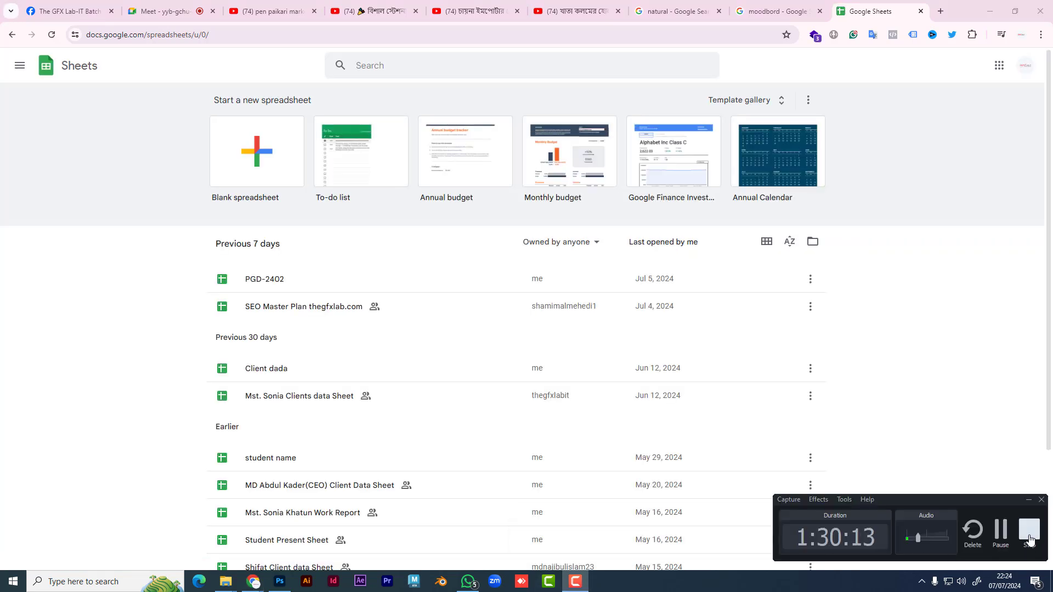